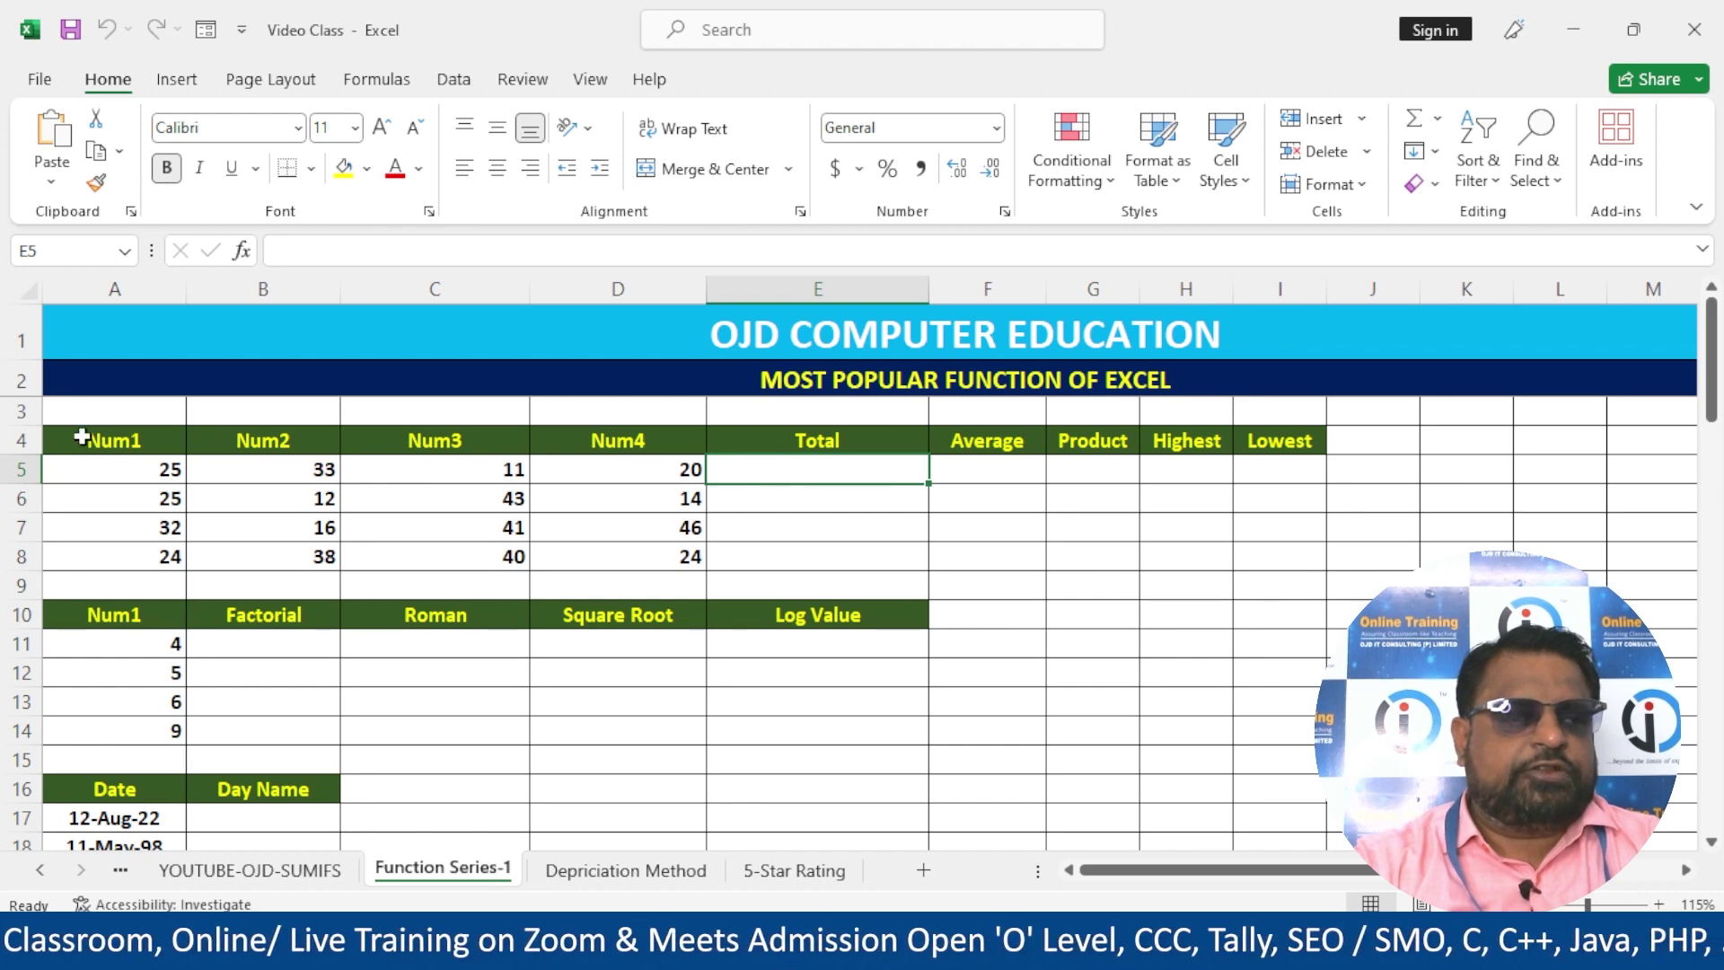
- Slightly widen the Product and Highest columns and delete the blank row 3 above the number table's header
scroll(276, 500, "up", 1, "ctrl")
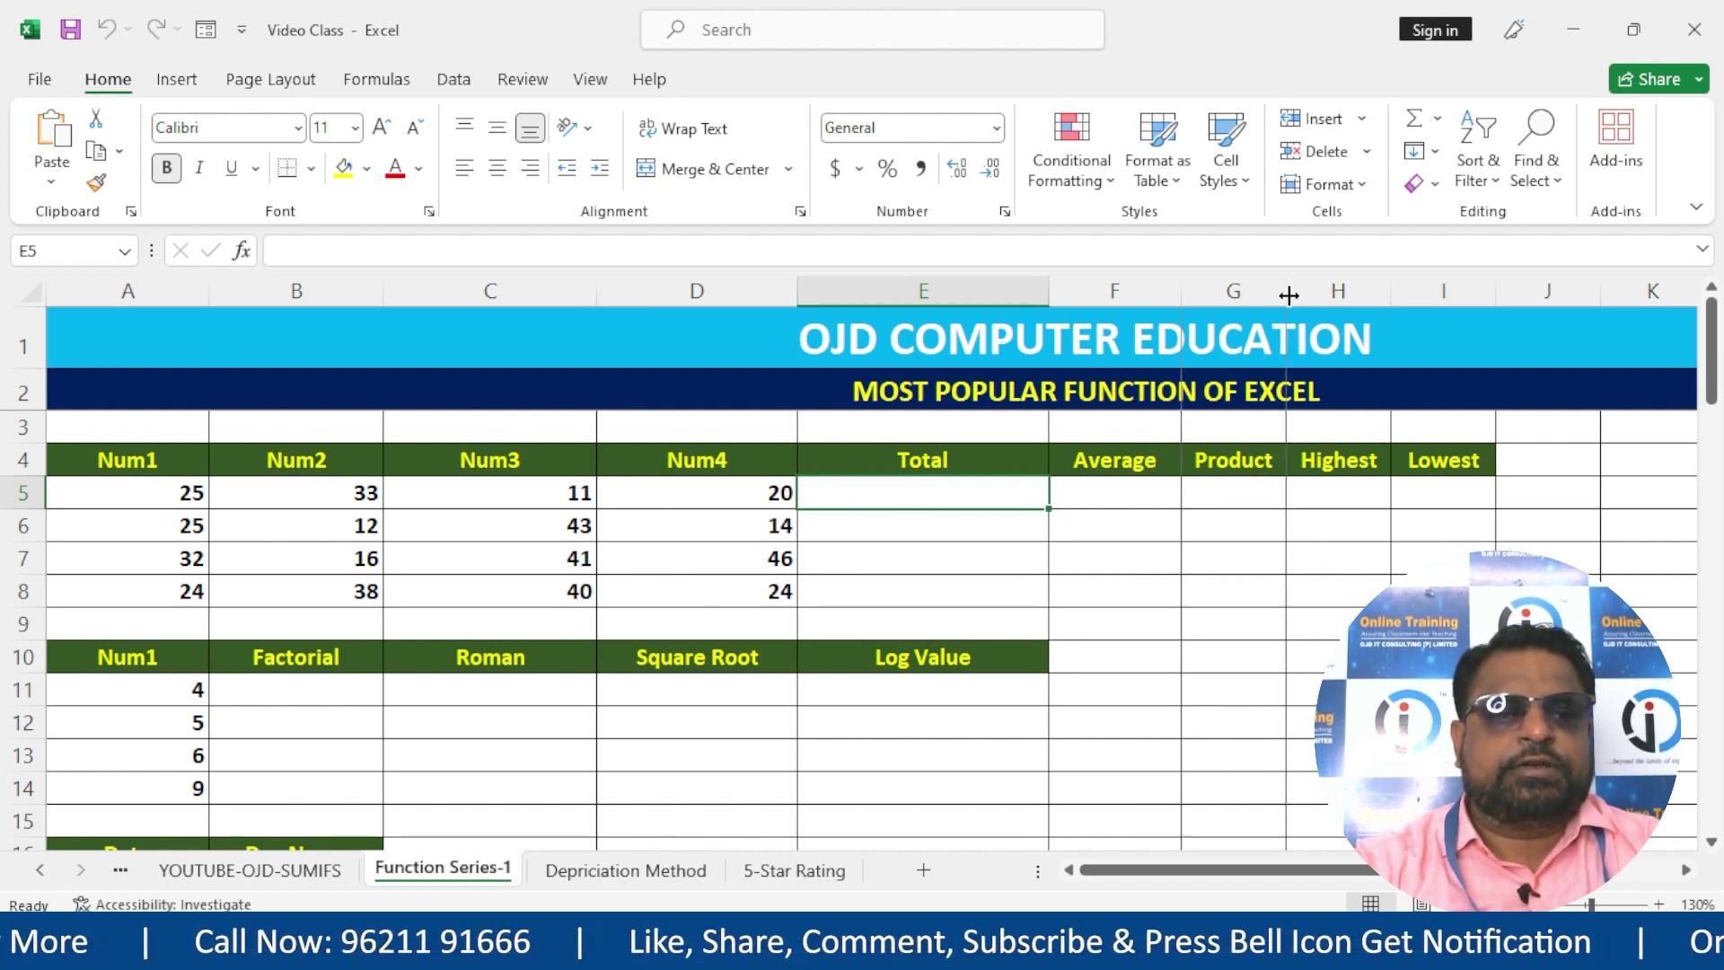
left_click_drag(1287, 291, 1314, 291)
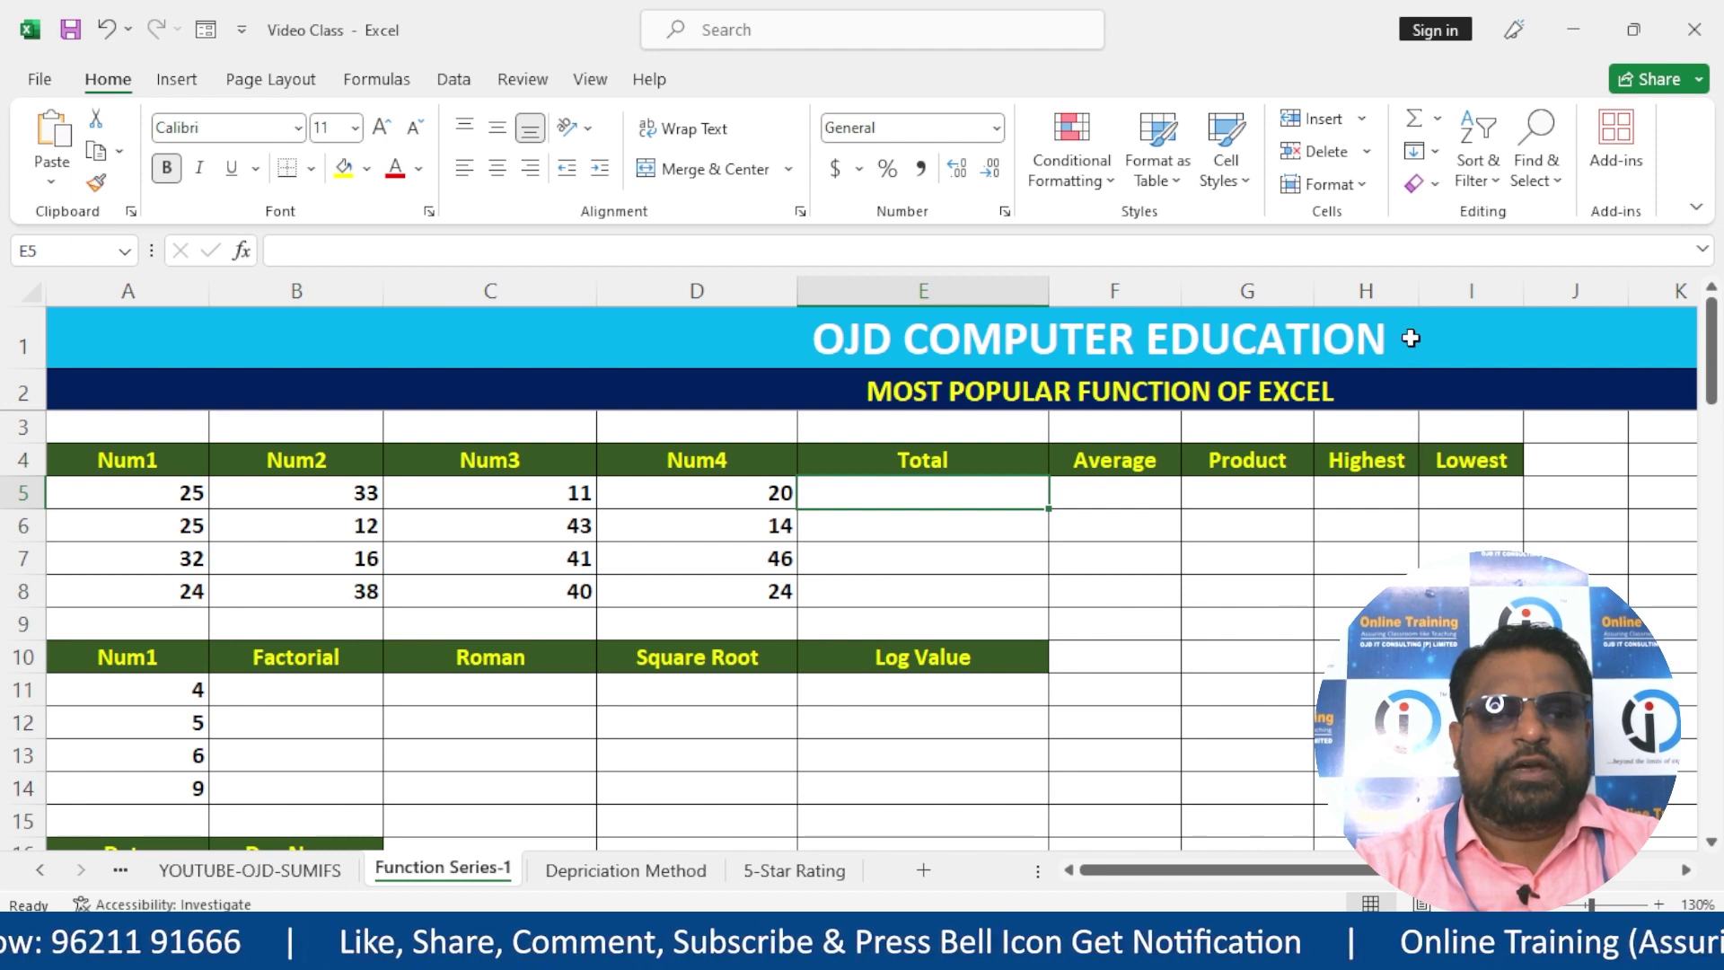
left_click_drag(1419, 291, 1440, 291)
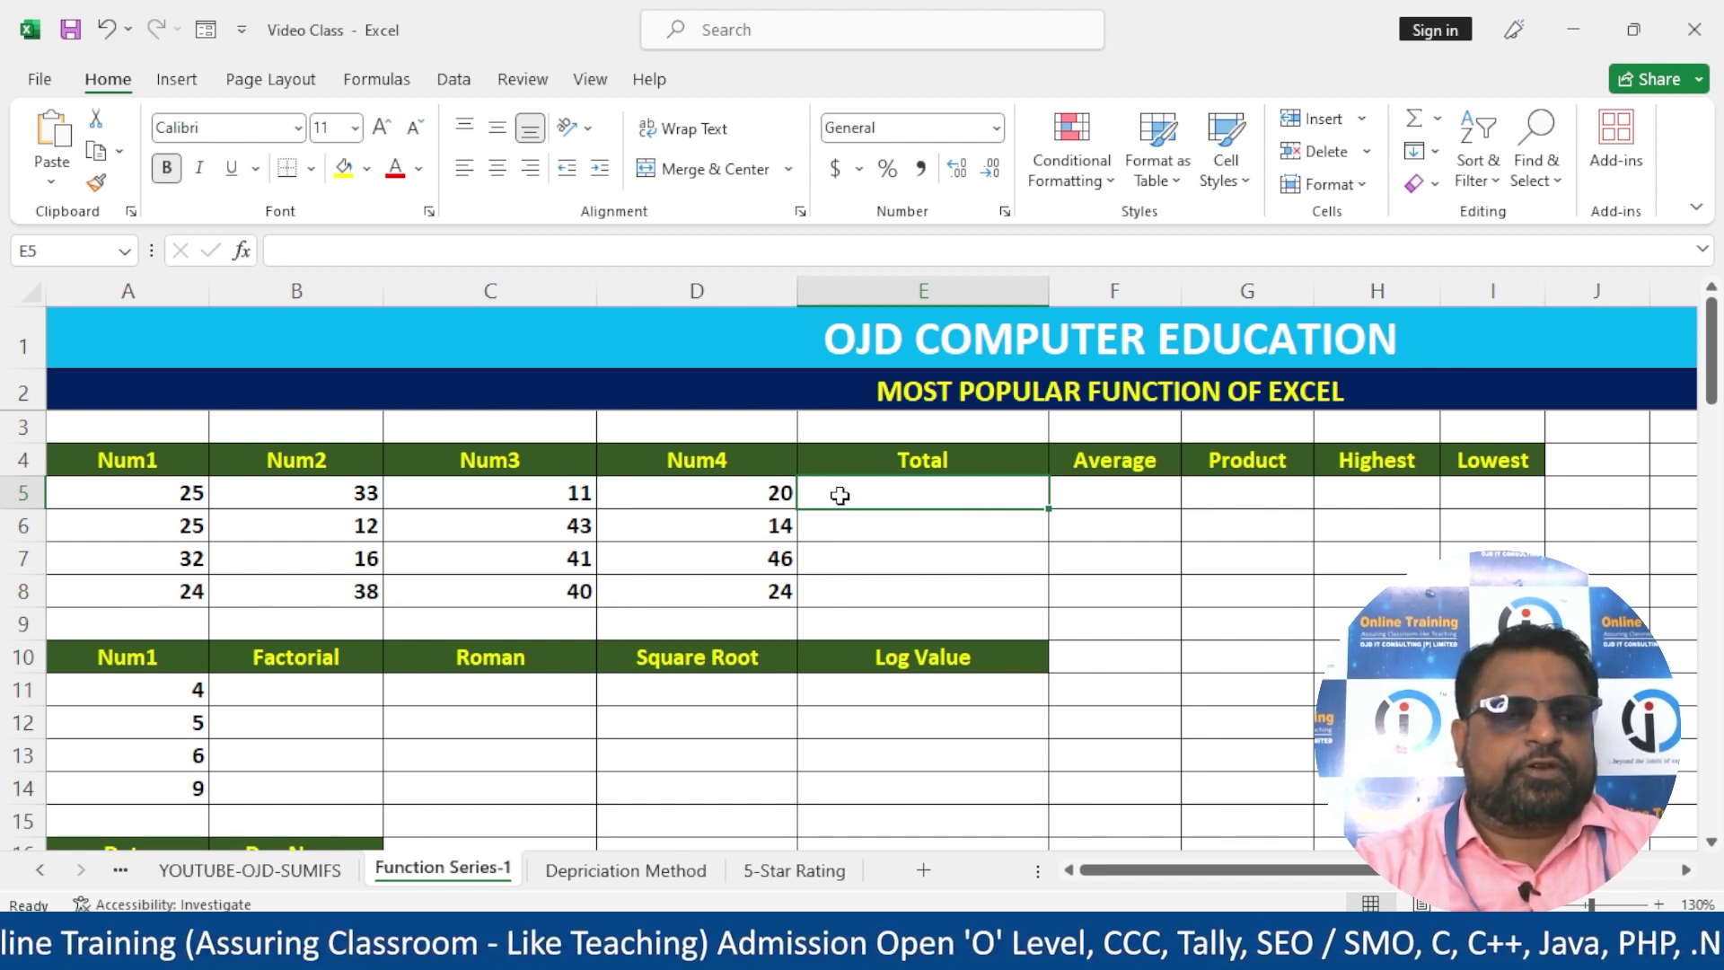
left_click(16, 427)
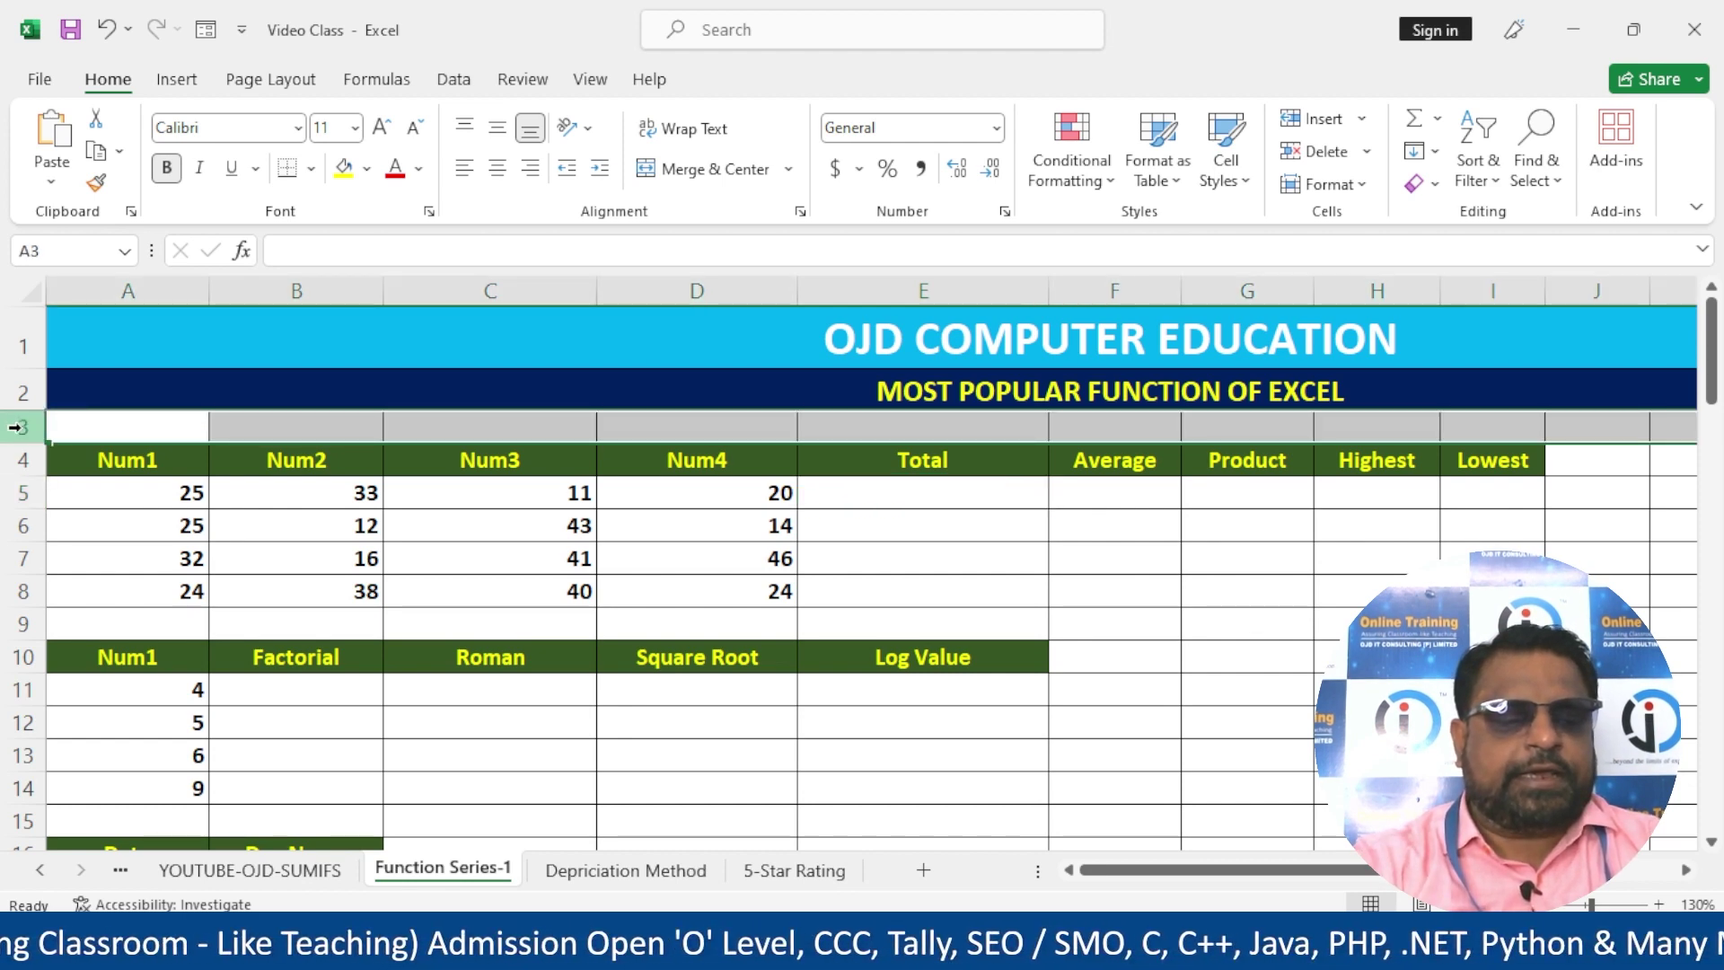
key("ctrl+minus")
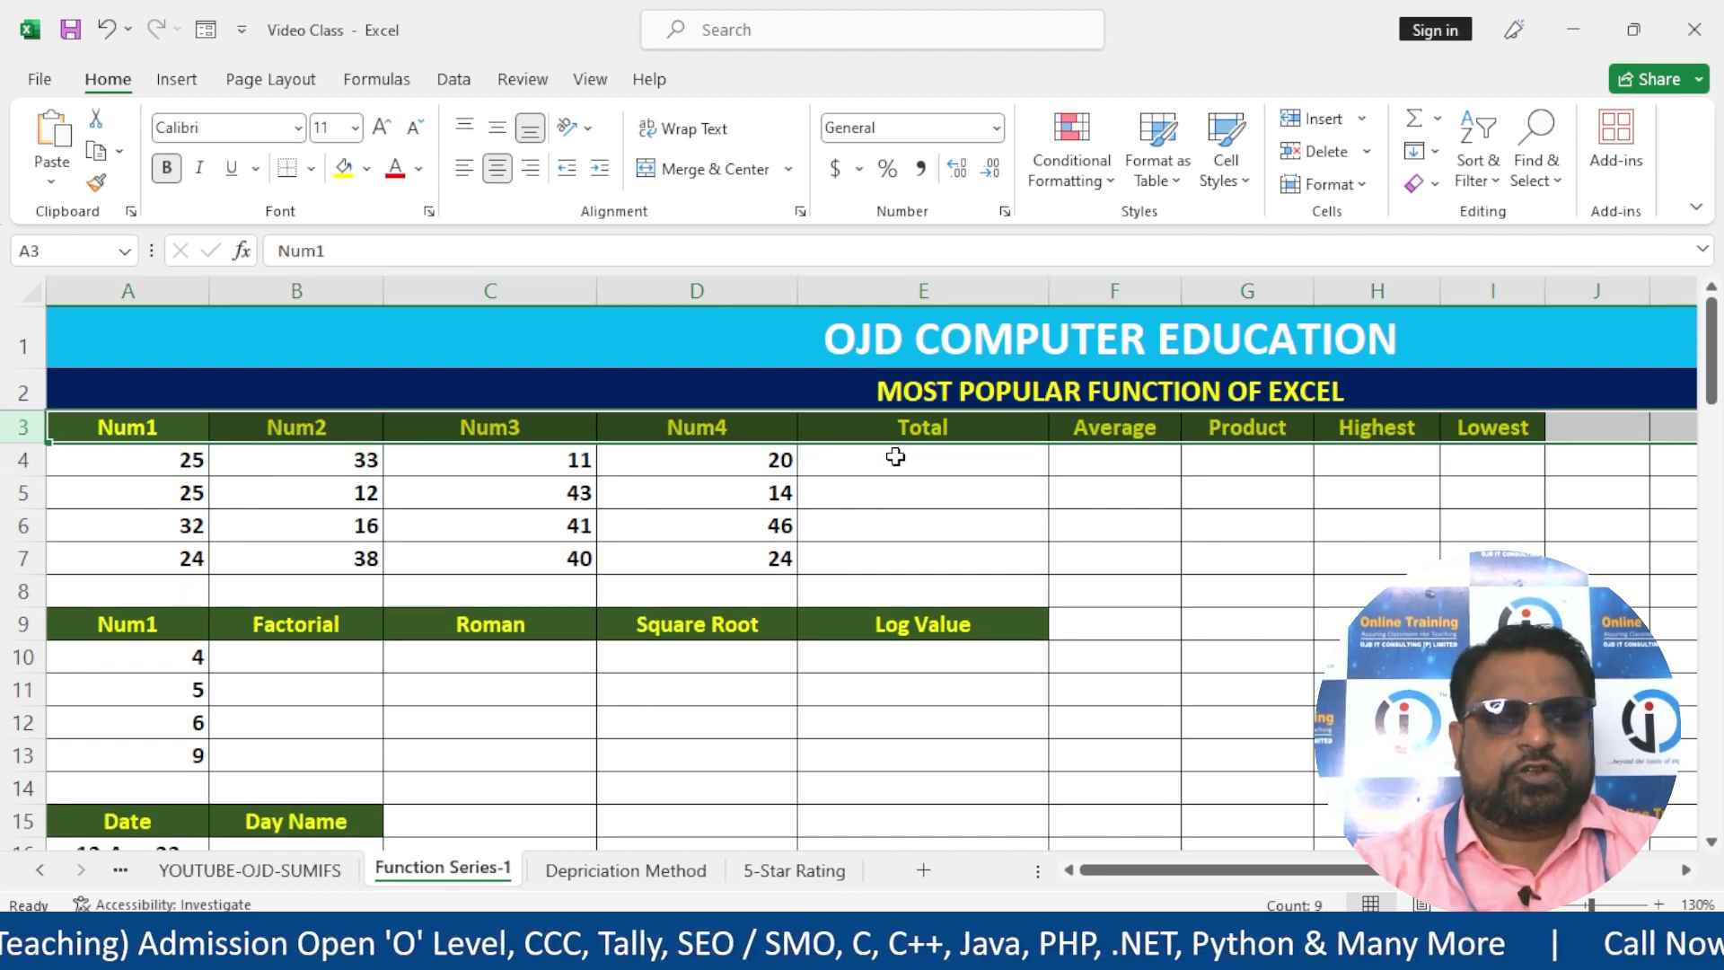
- Add the four numbers of the first data row in Total cell E4 with the formula =A4+B4+C4+D4
left_click(895, 458)
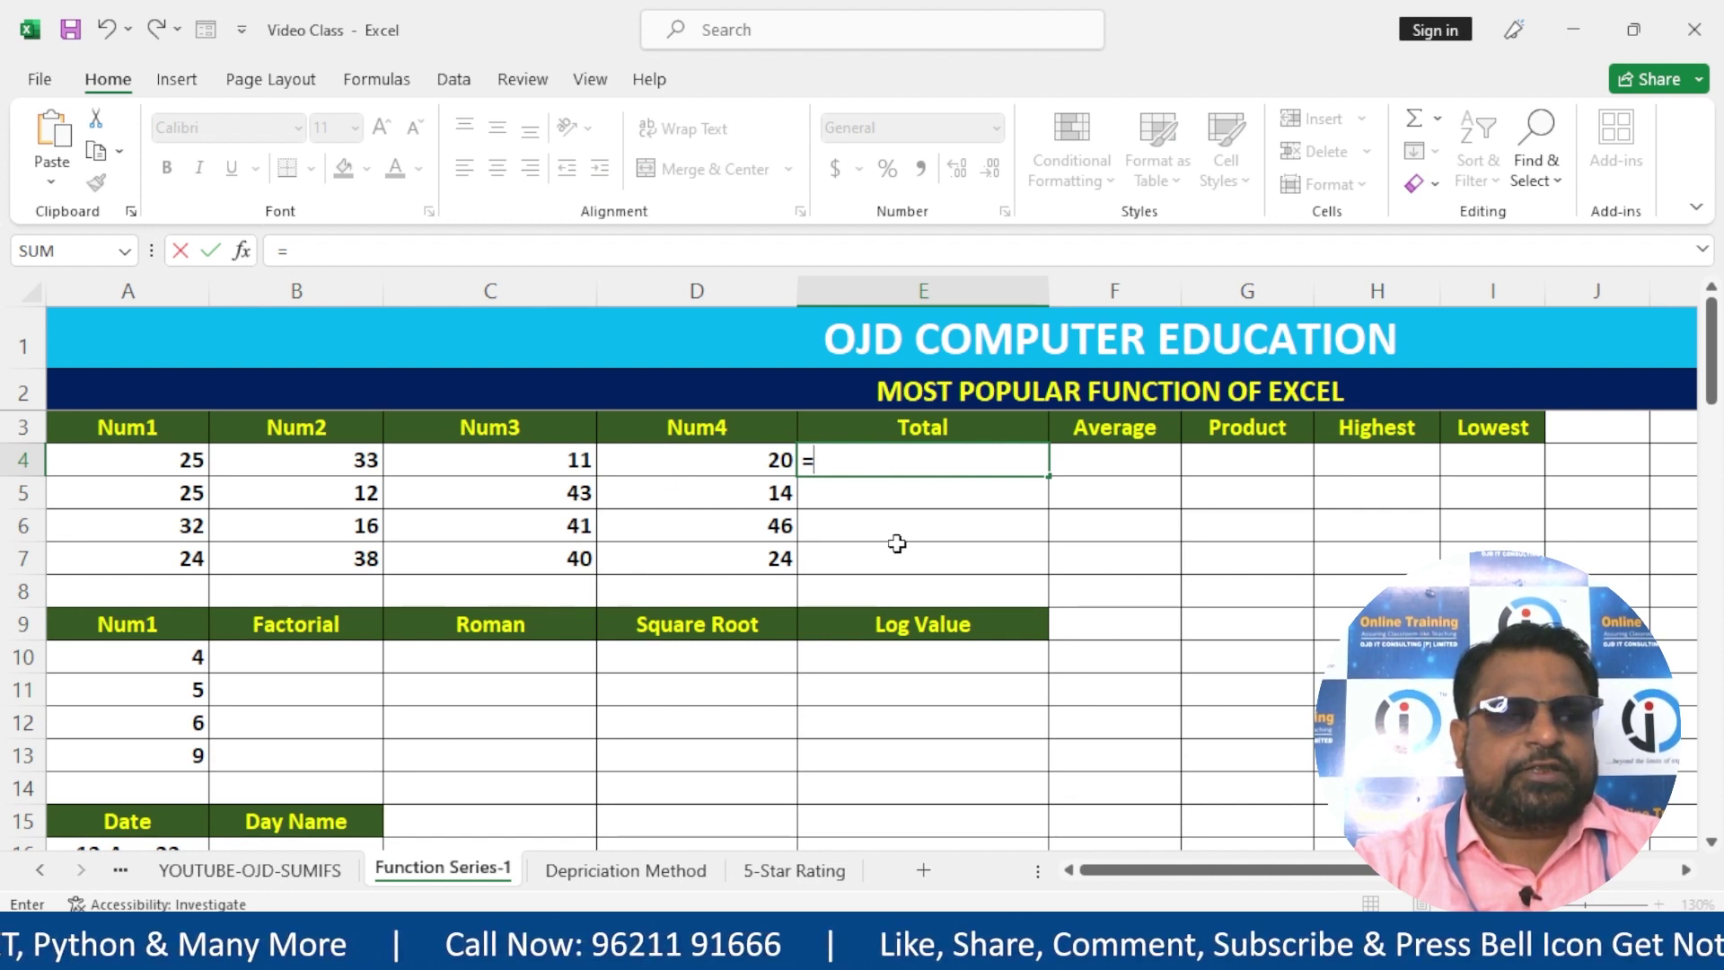
left_click(167, 455)
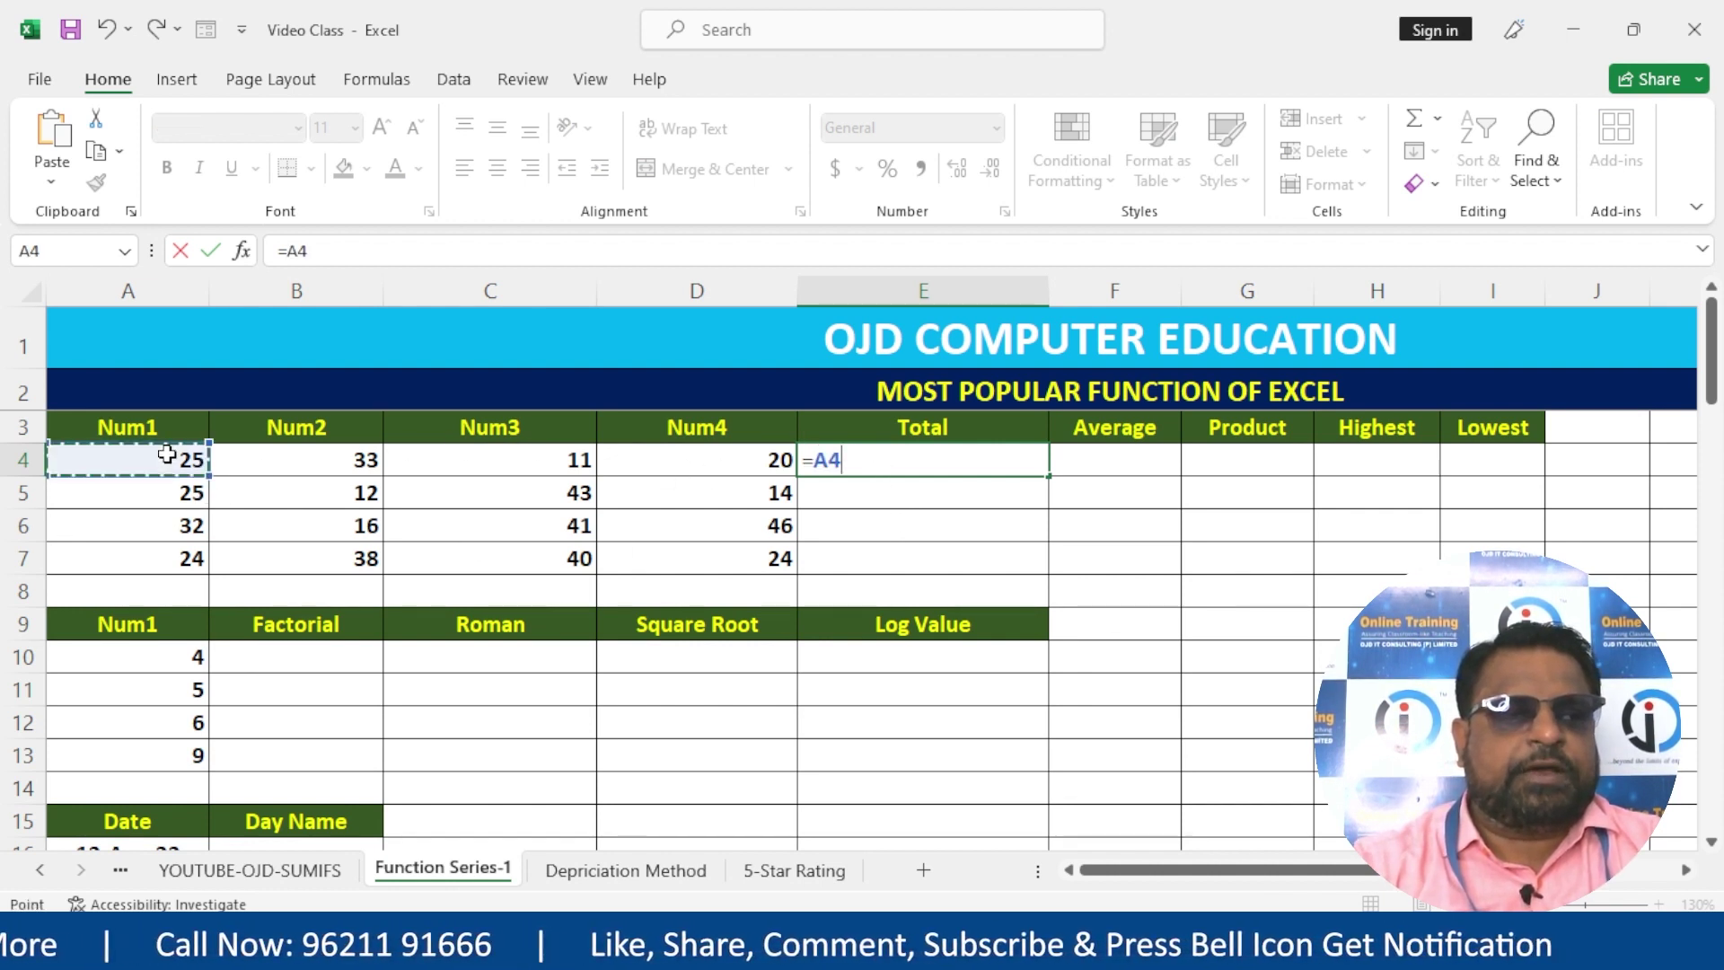
type("+")
left_click(333, 467)
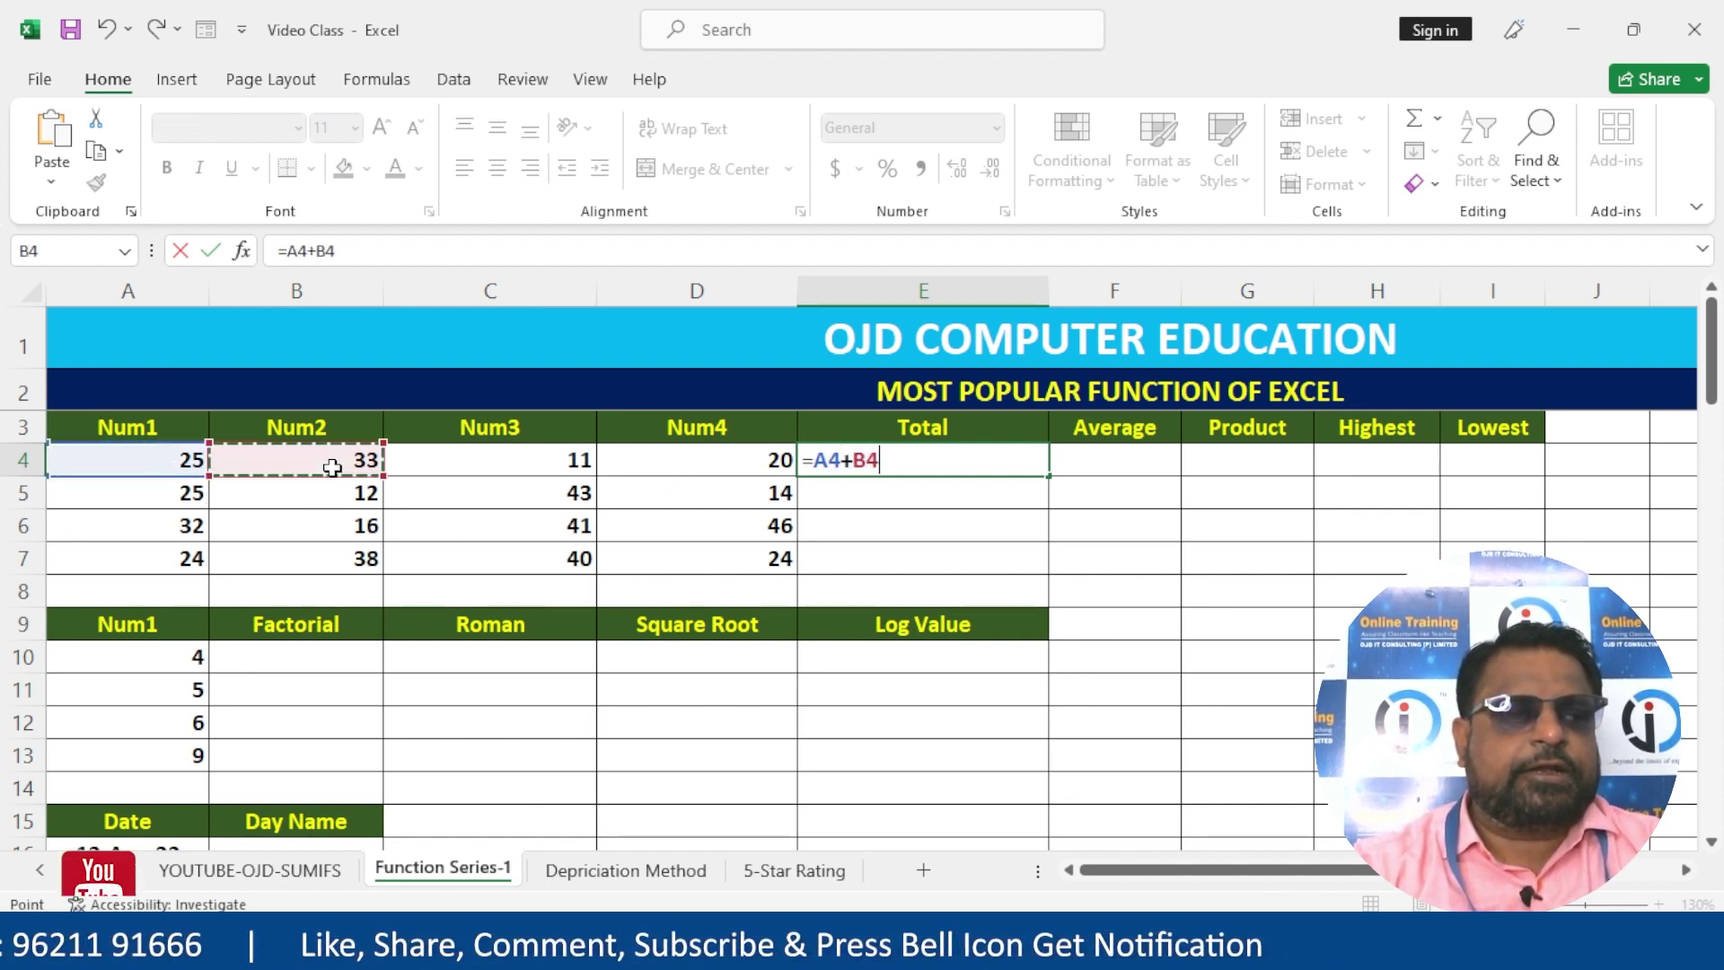
type("+")
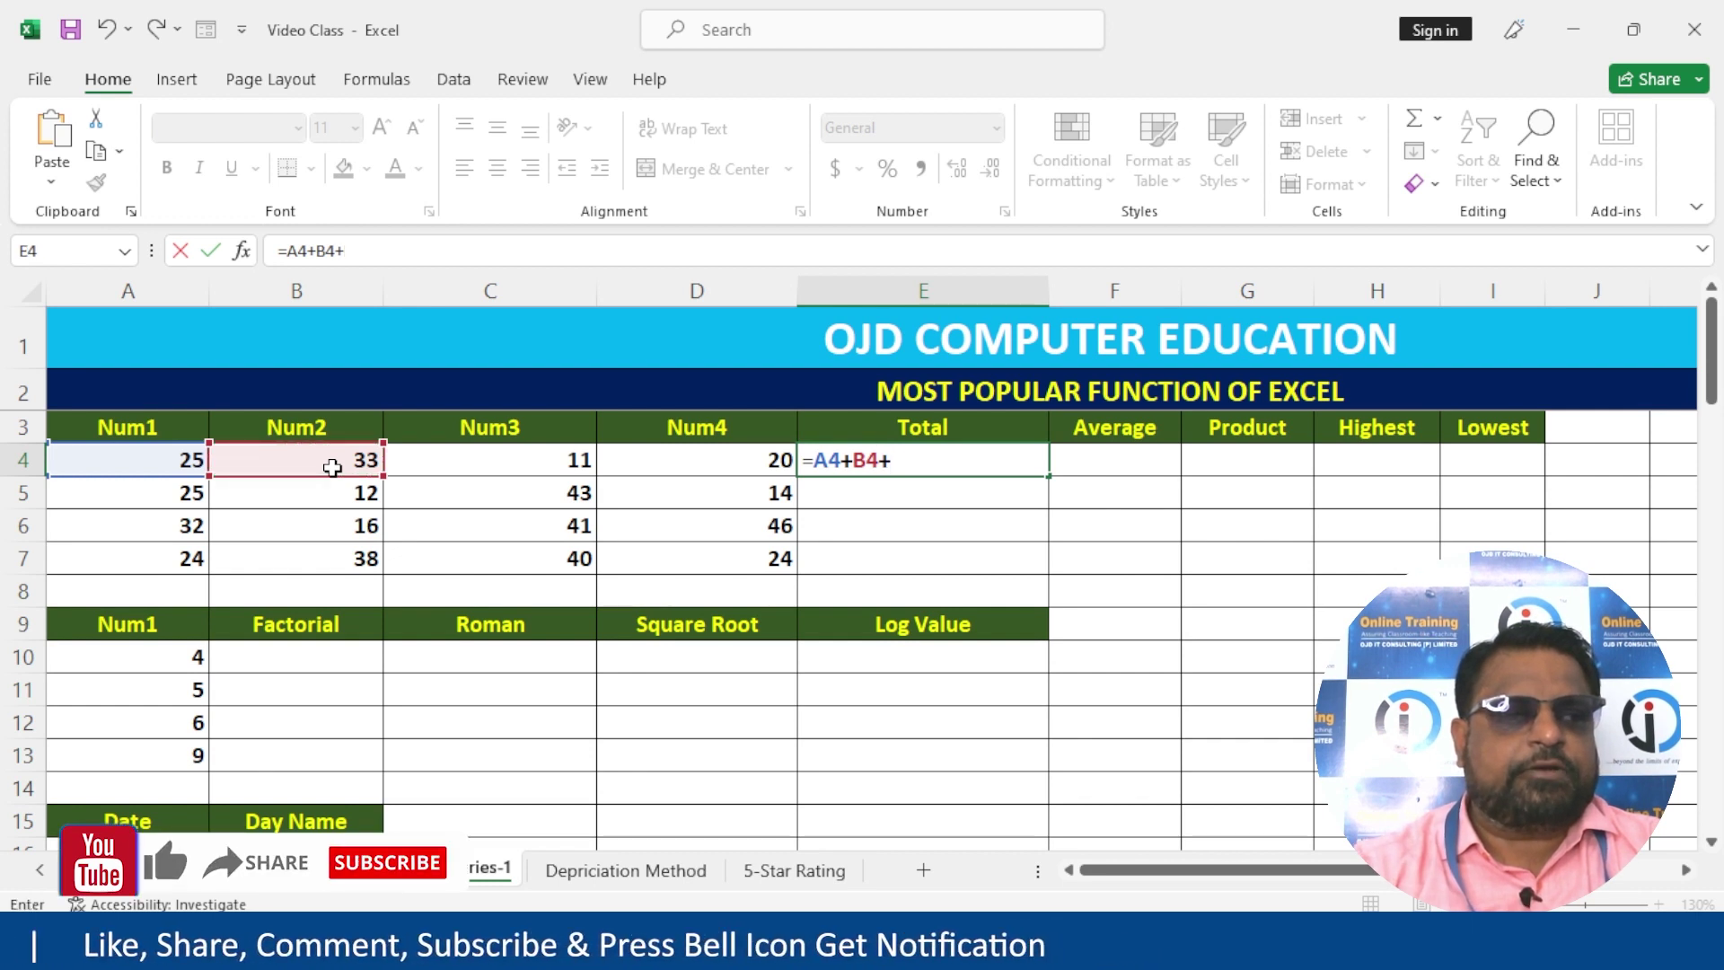
left_click(469, 455)
type("+")
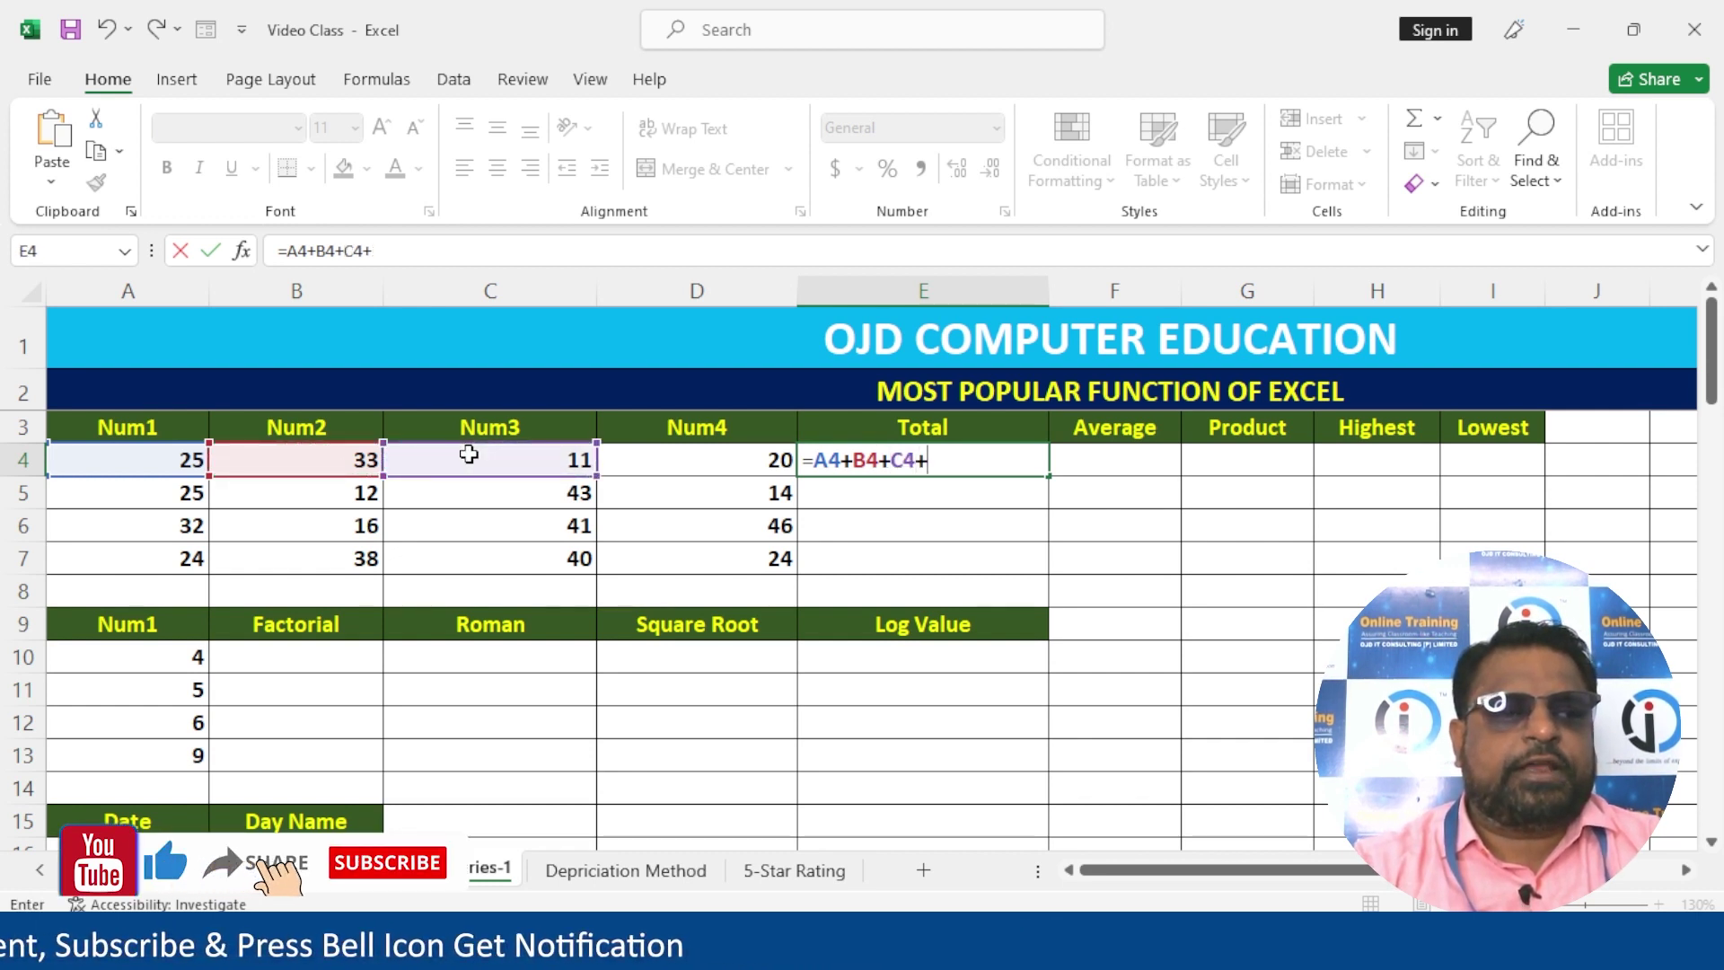
left_click(737, 467)
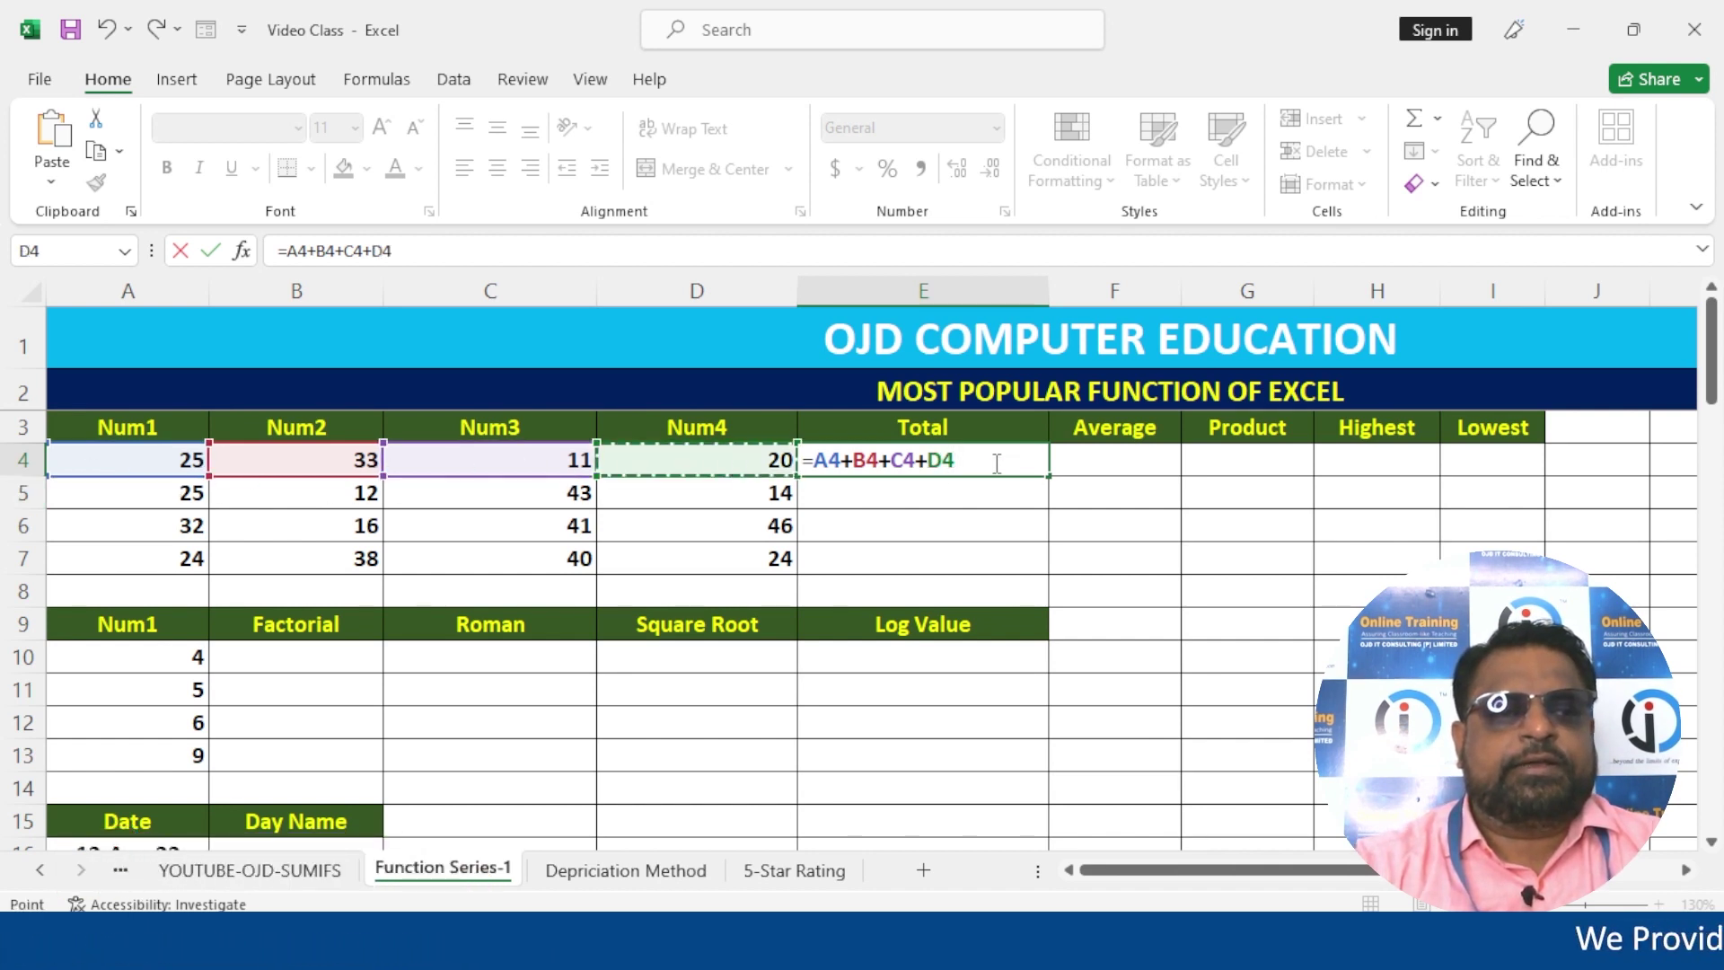
left_click_drag(995, 467, 802, 467)
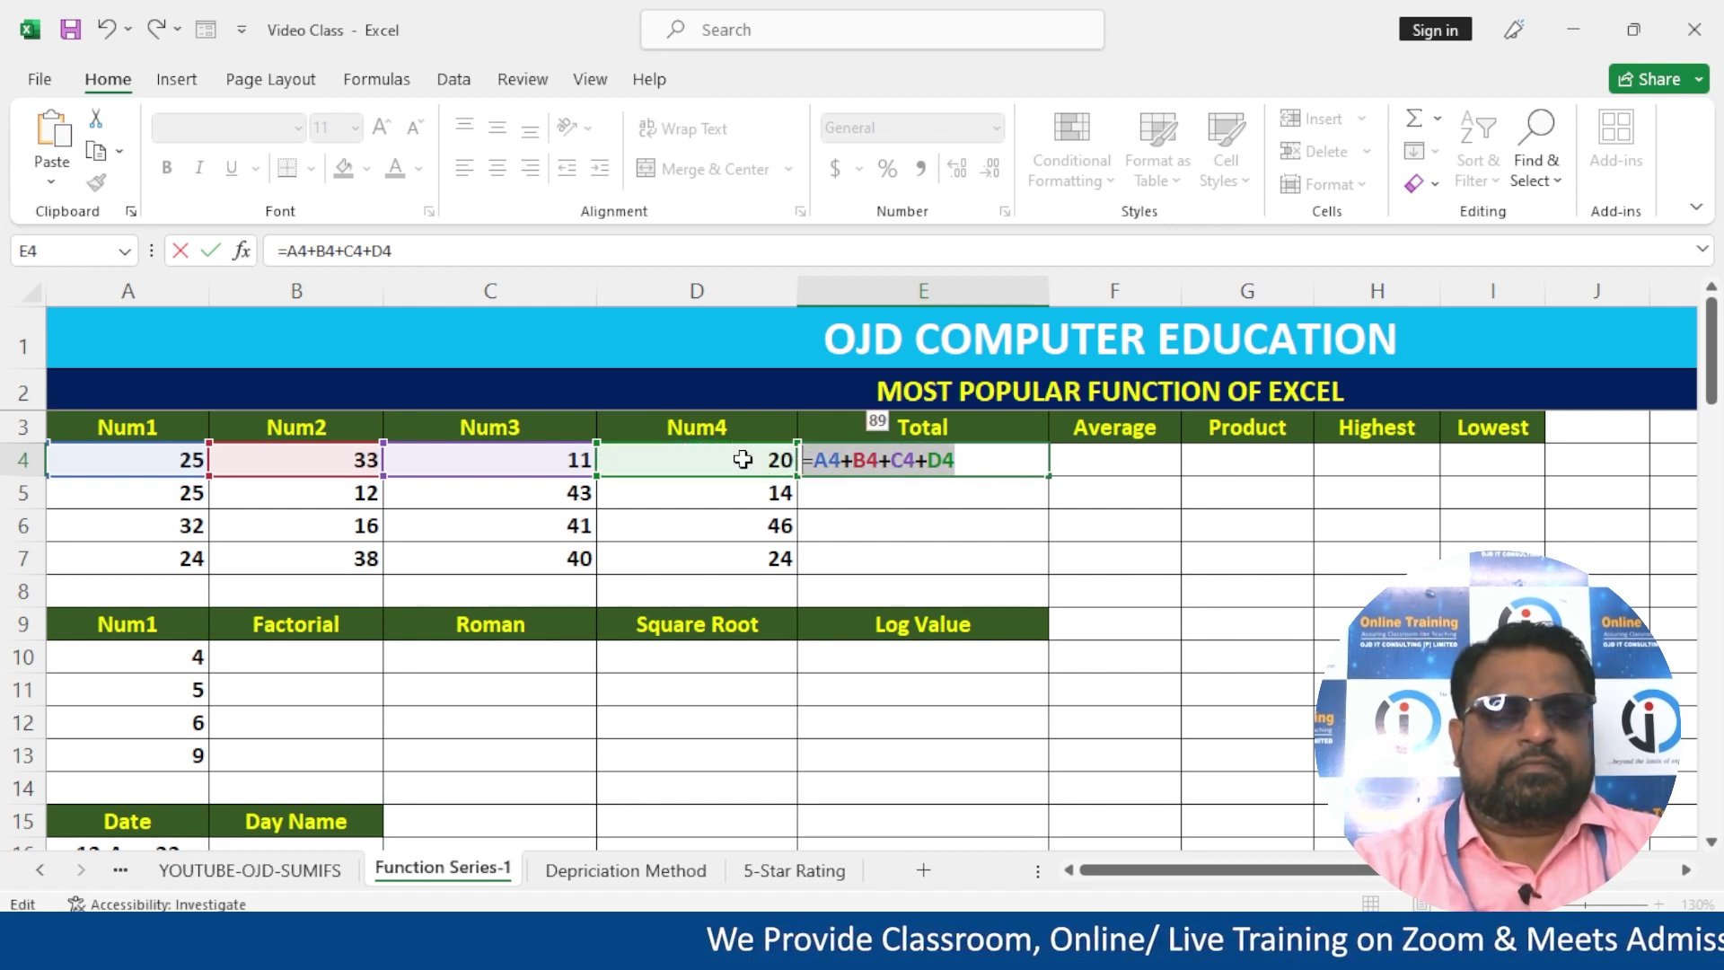
key("Return")
- Clear the addition formula in Total cell E4 and enter =SUM(A4:D4) instead
left_click(997, 458)
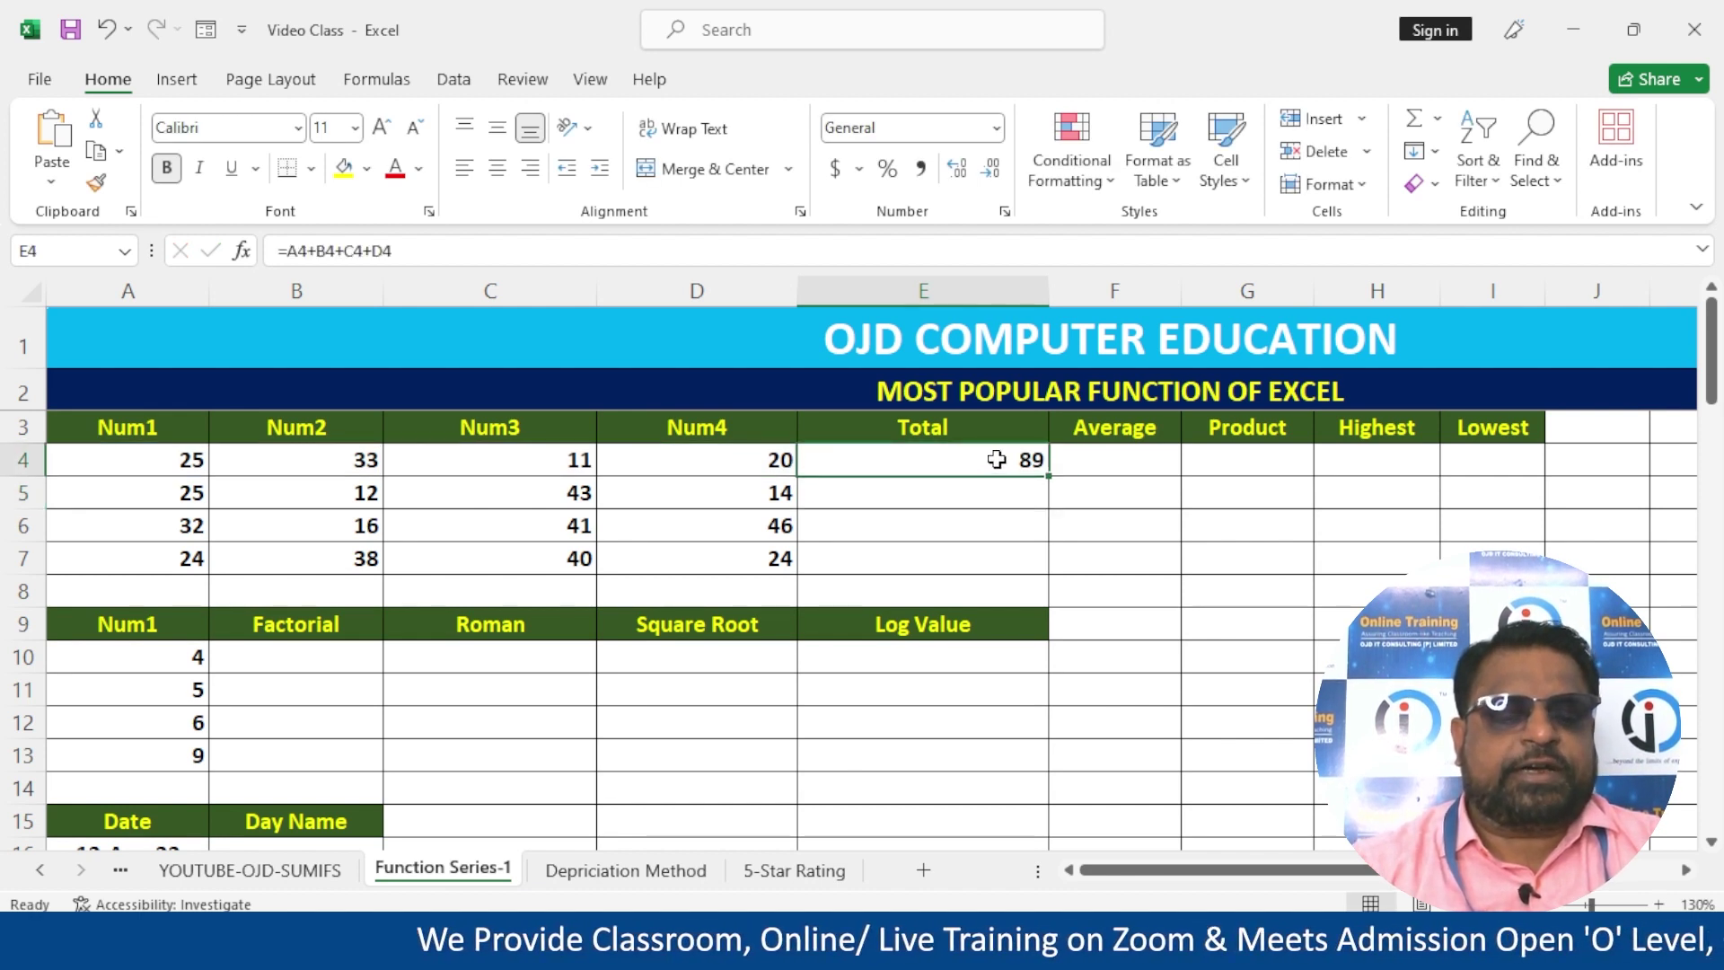
key("Delete")
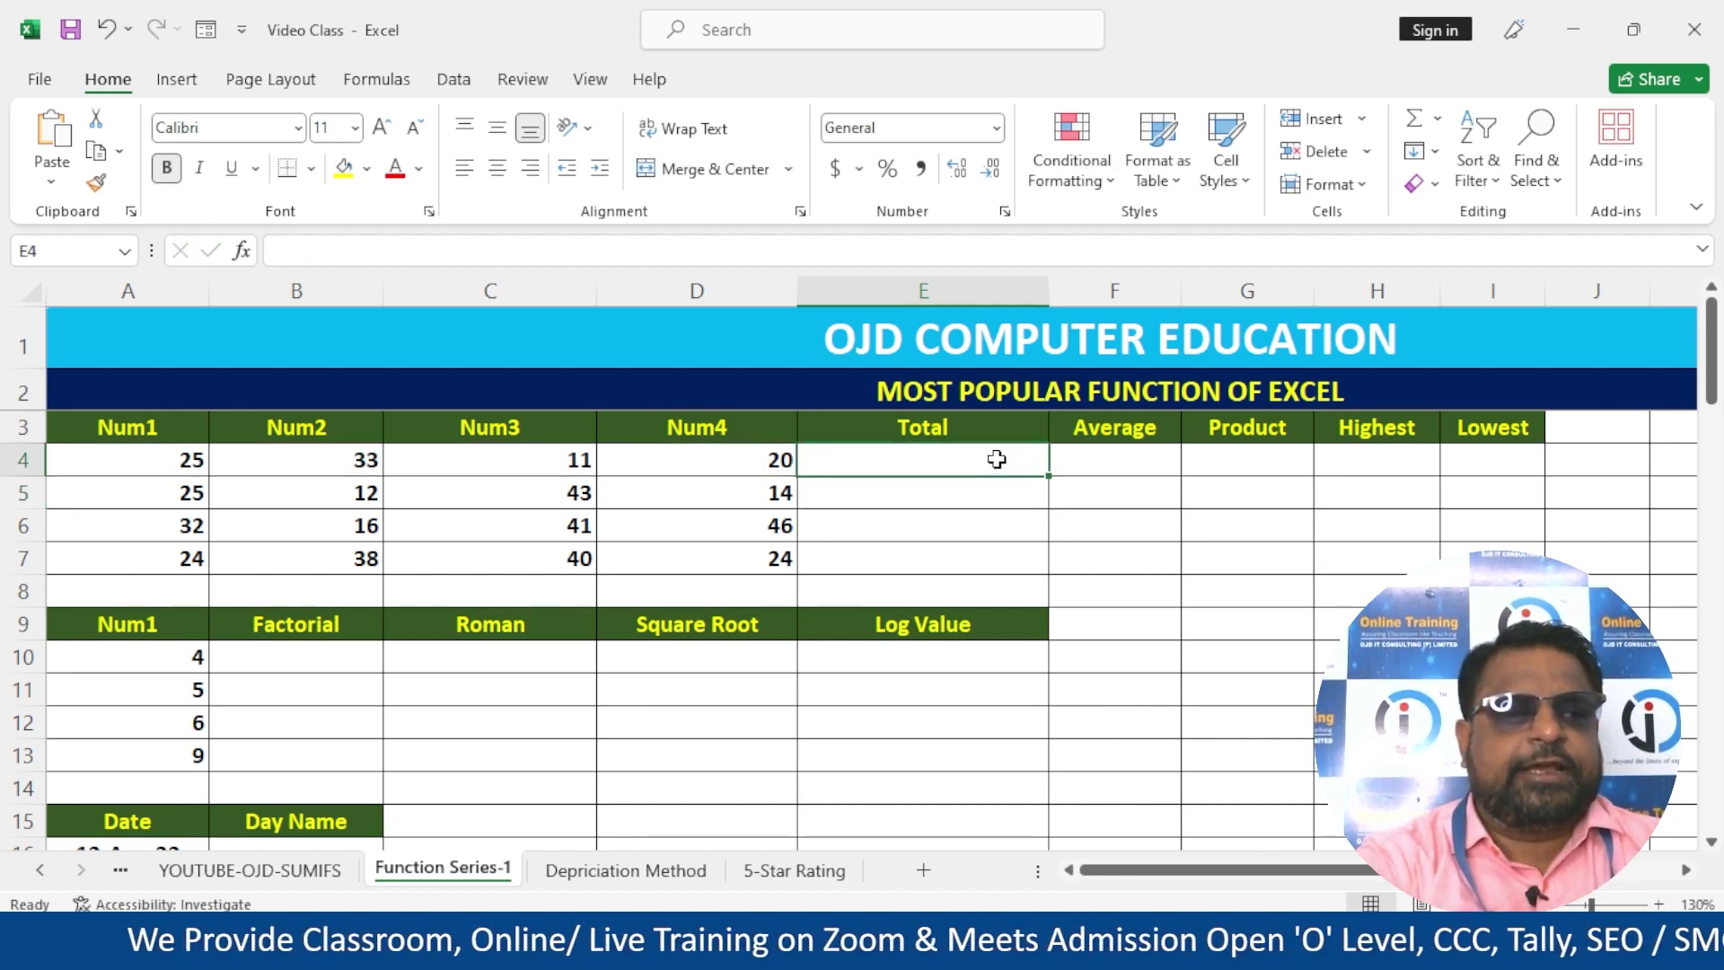
type("=sum(")
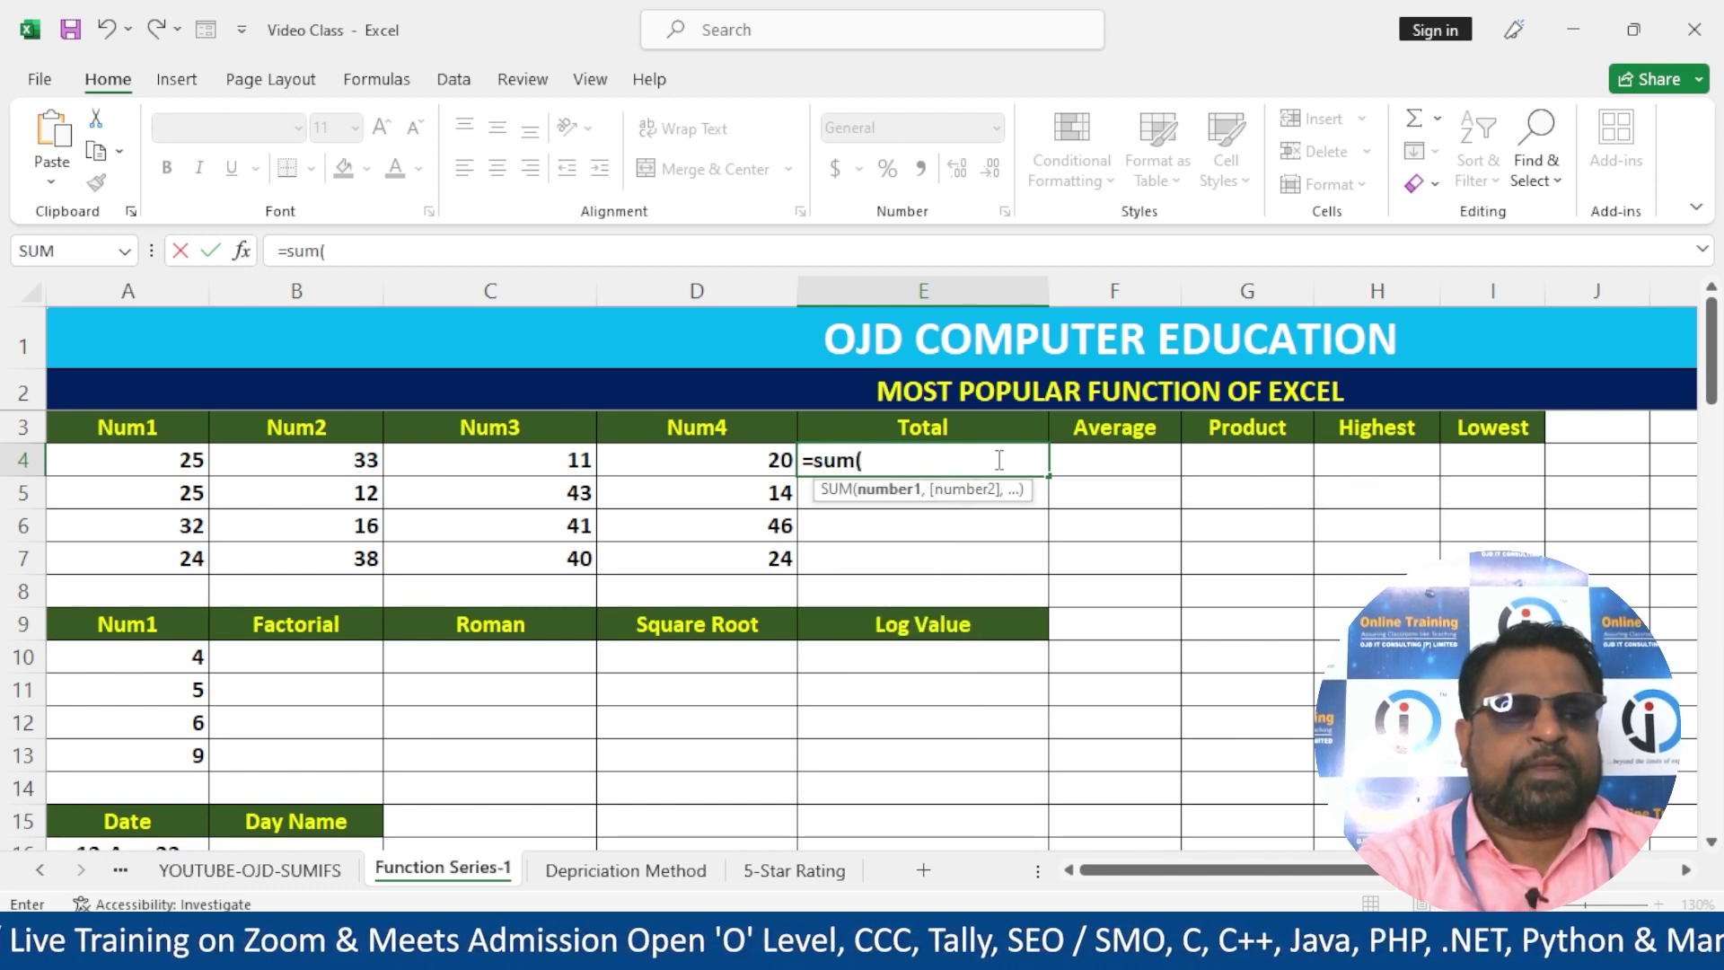
left_click_drag(115, 462, 707, 468)
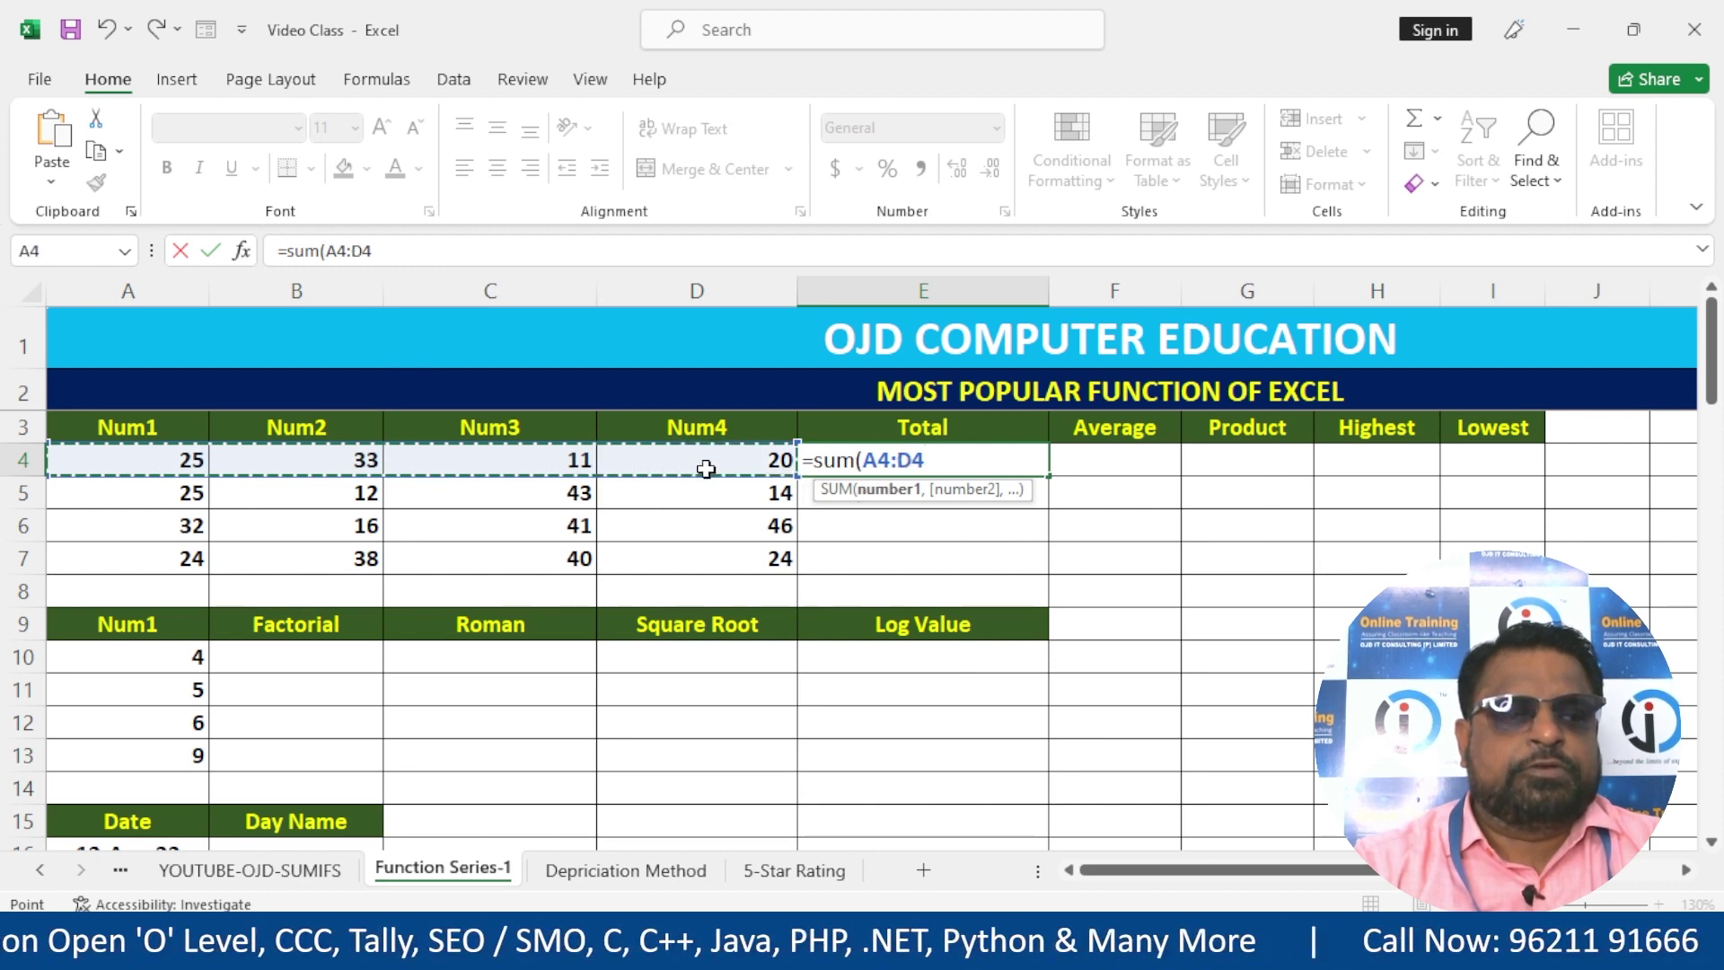
type(")")
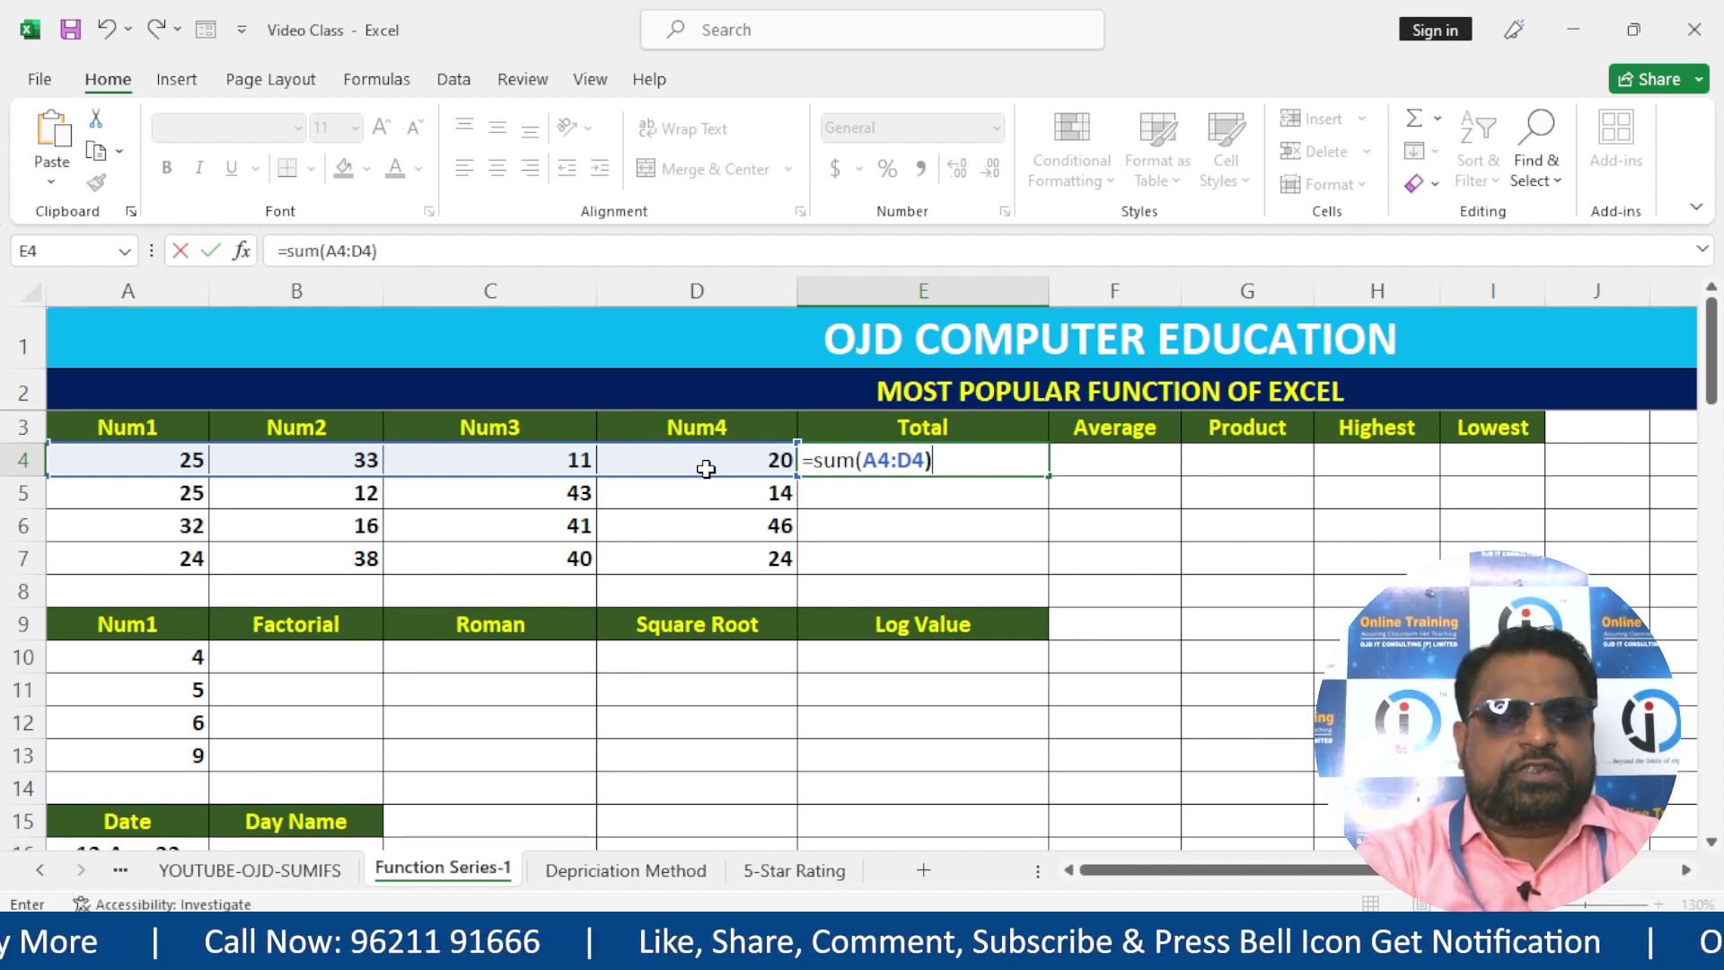
key("Return")
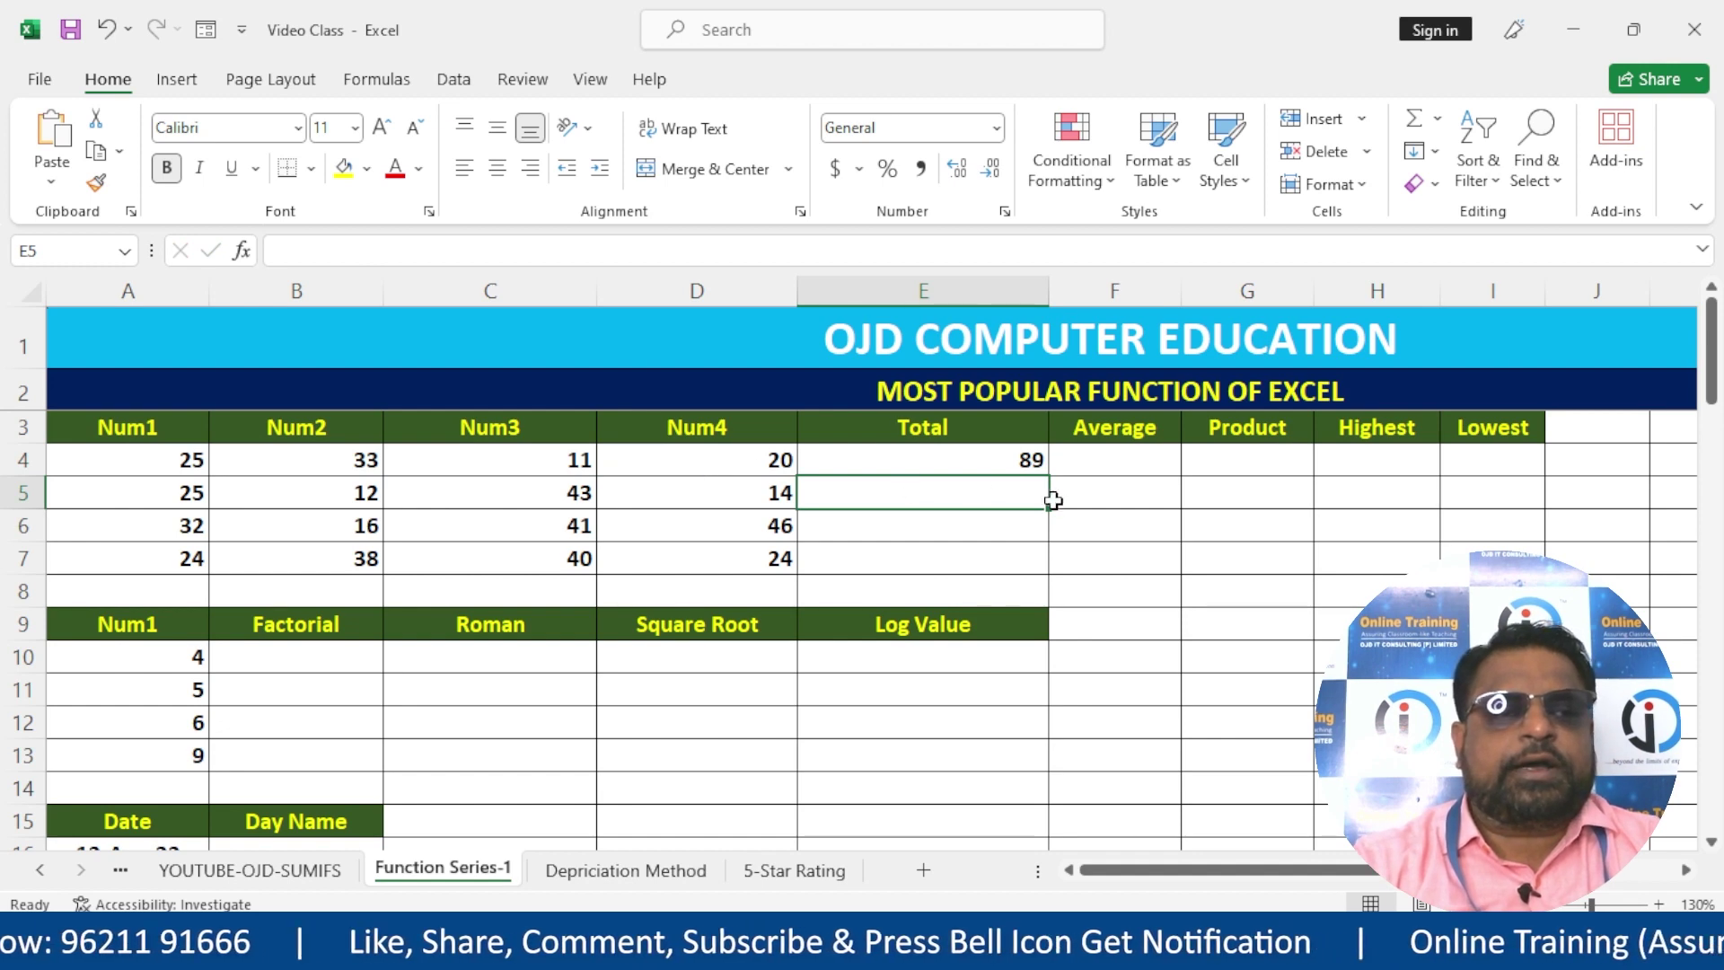
- Overwrite cell E4 with the mixed-operator formula =A4*B4/C4, and clear the cell again
left_click(1042, 463)
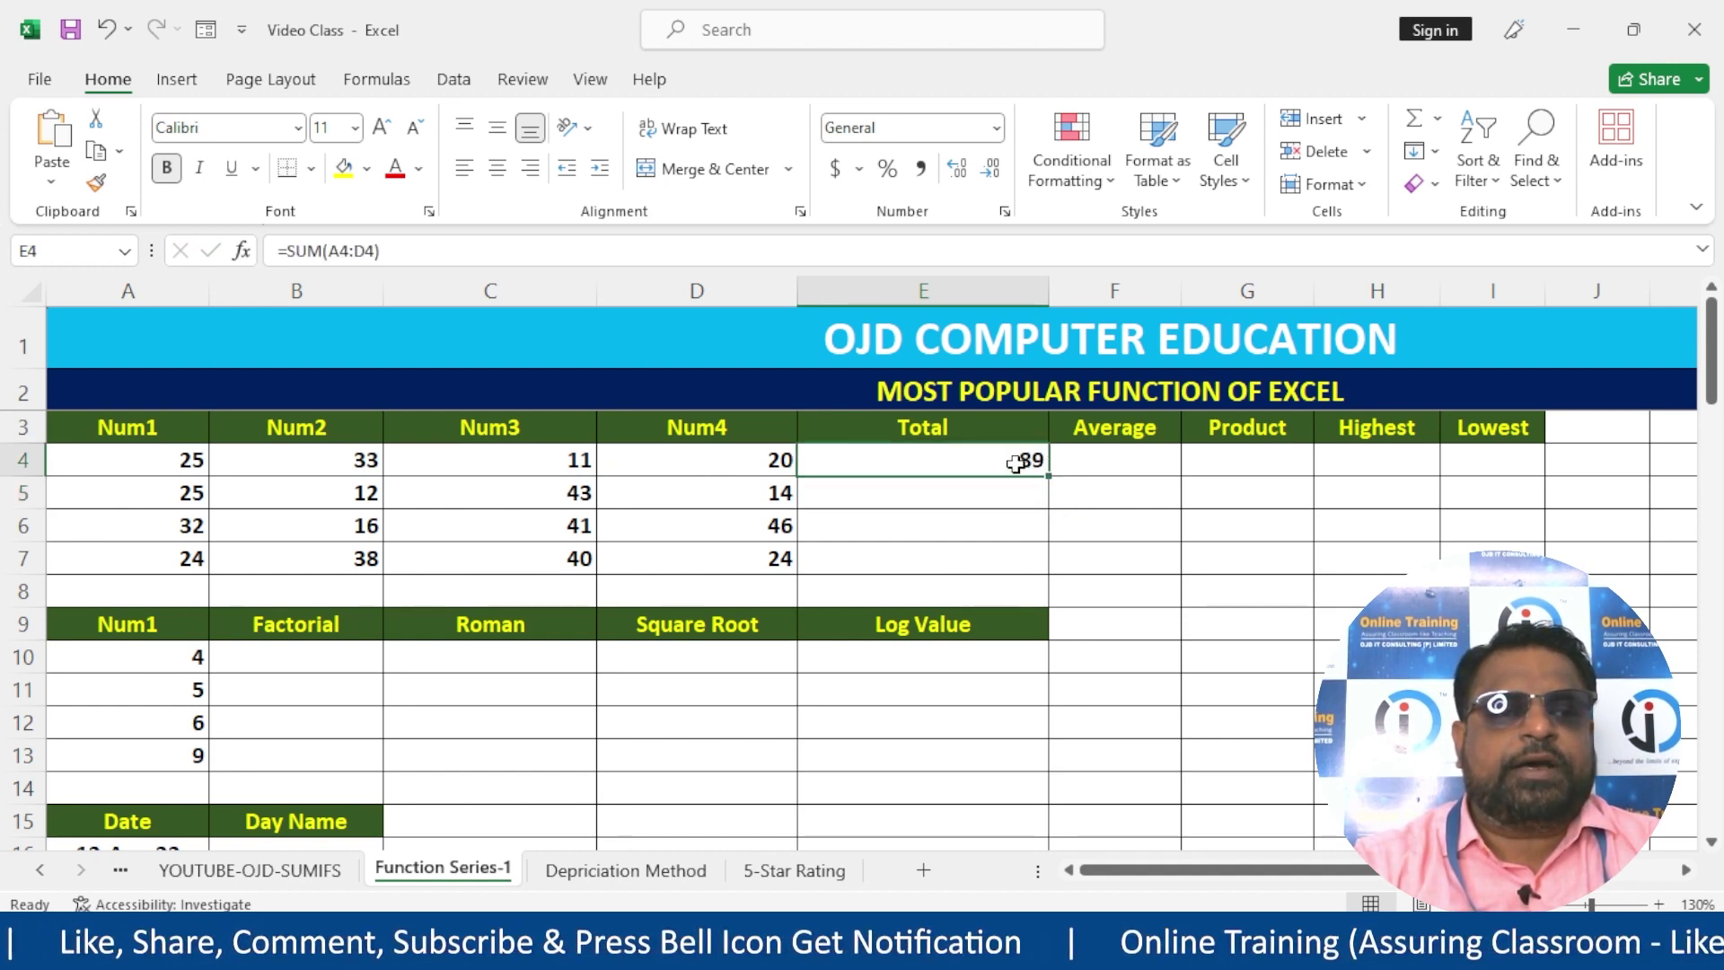
type("=")
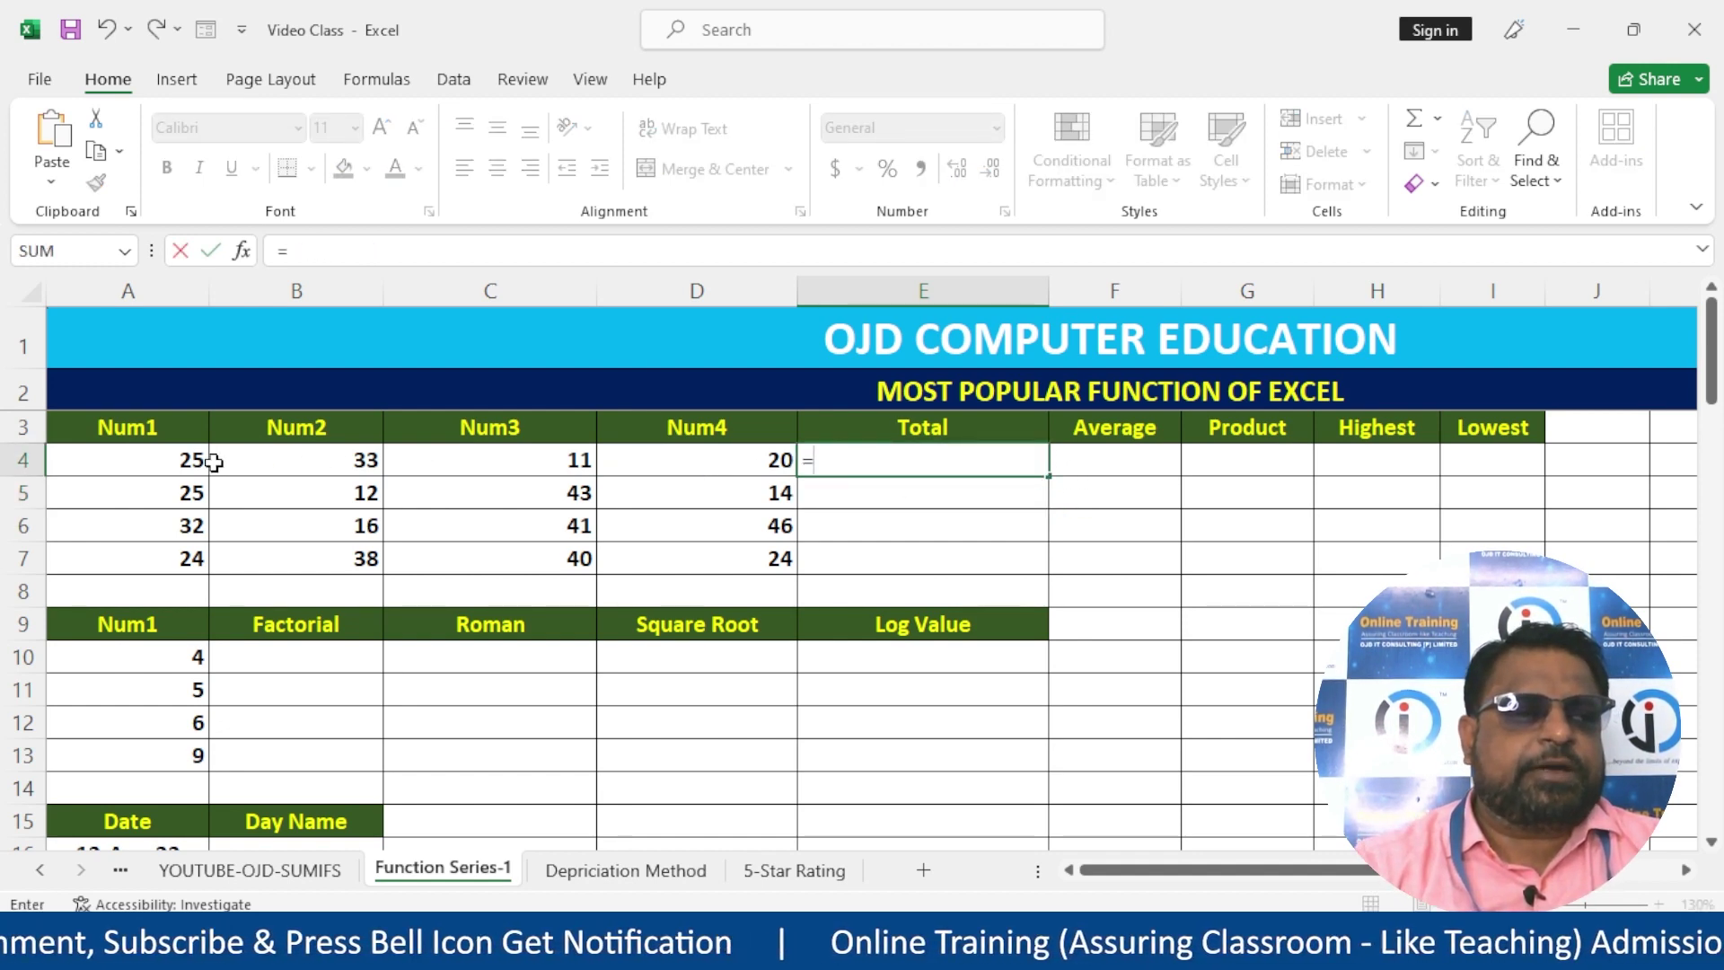
left_click(139, 449)
type("*")
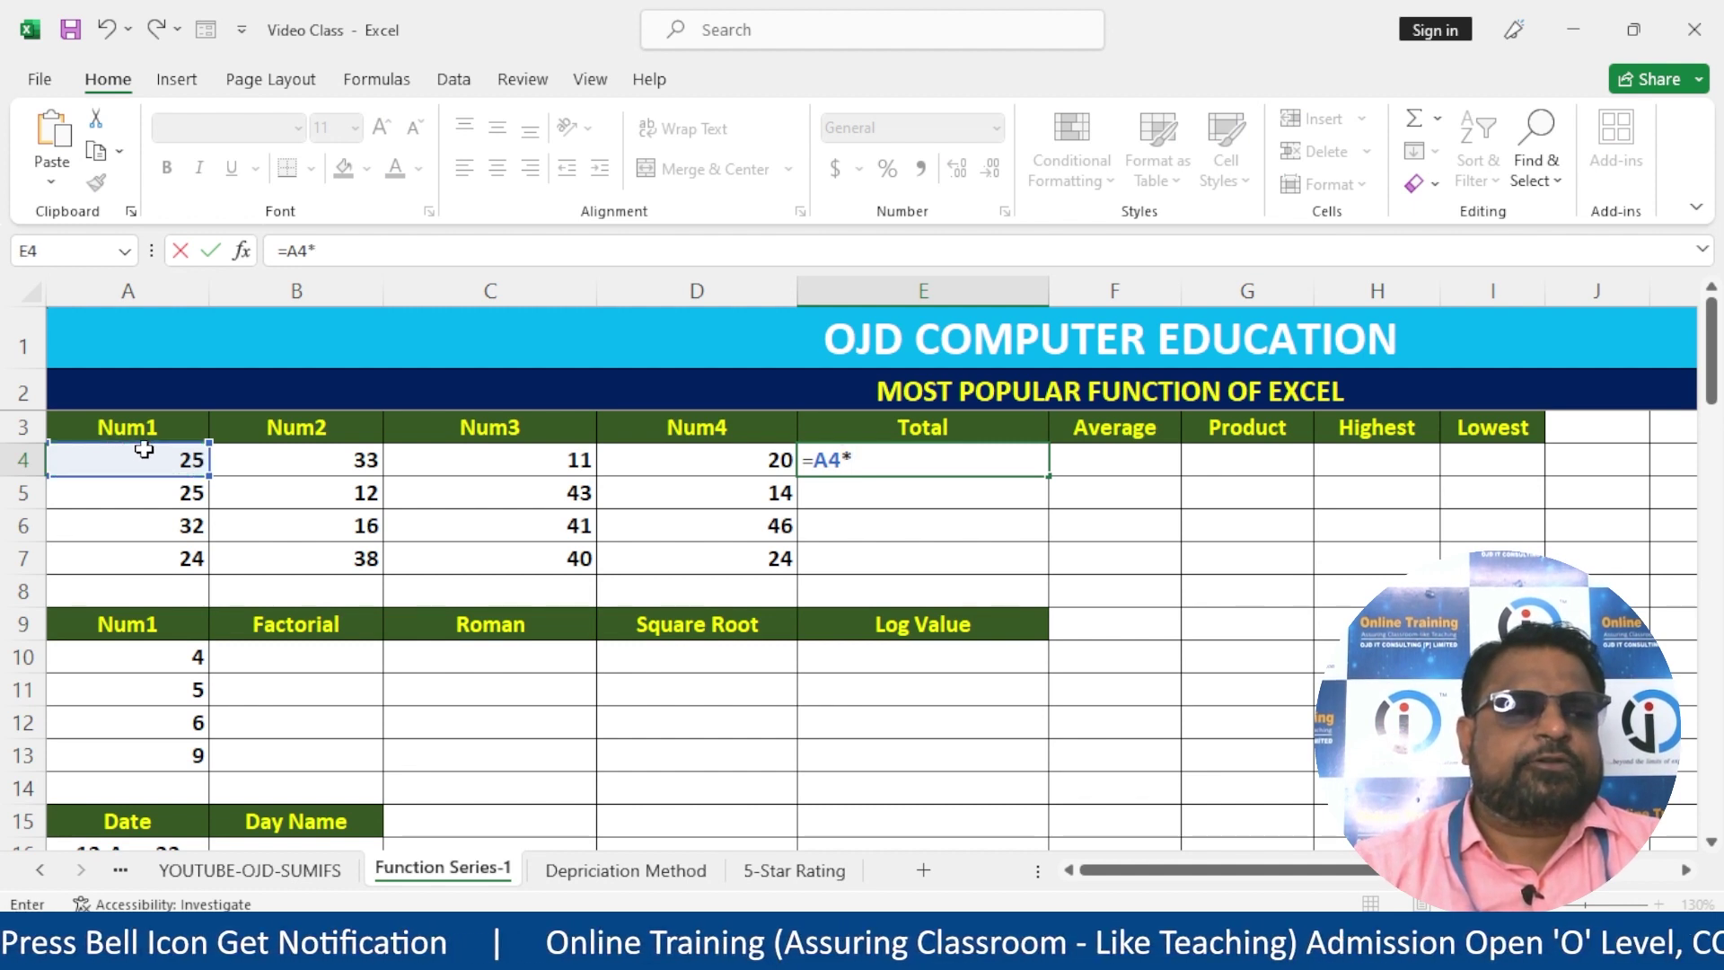
left_click(268, 465)
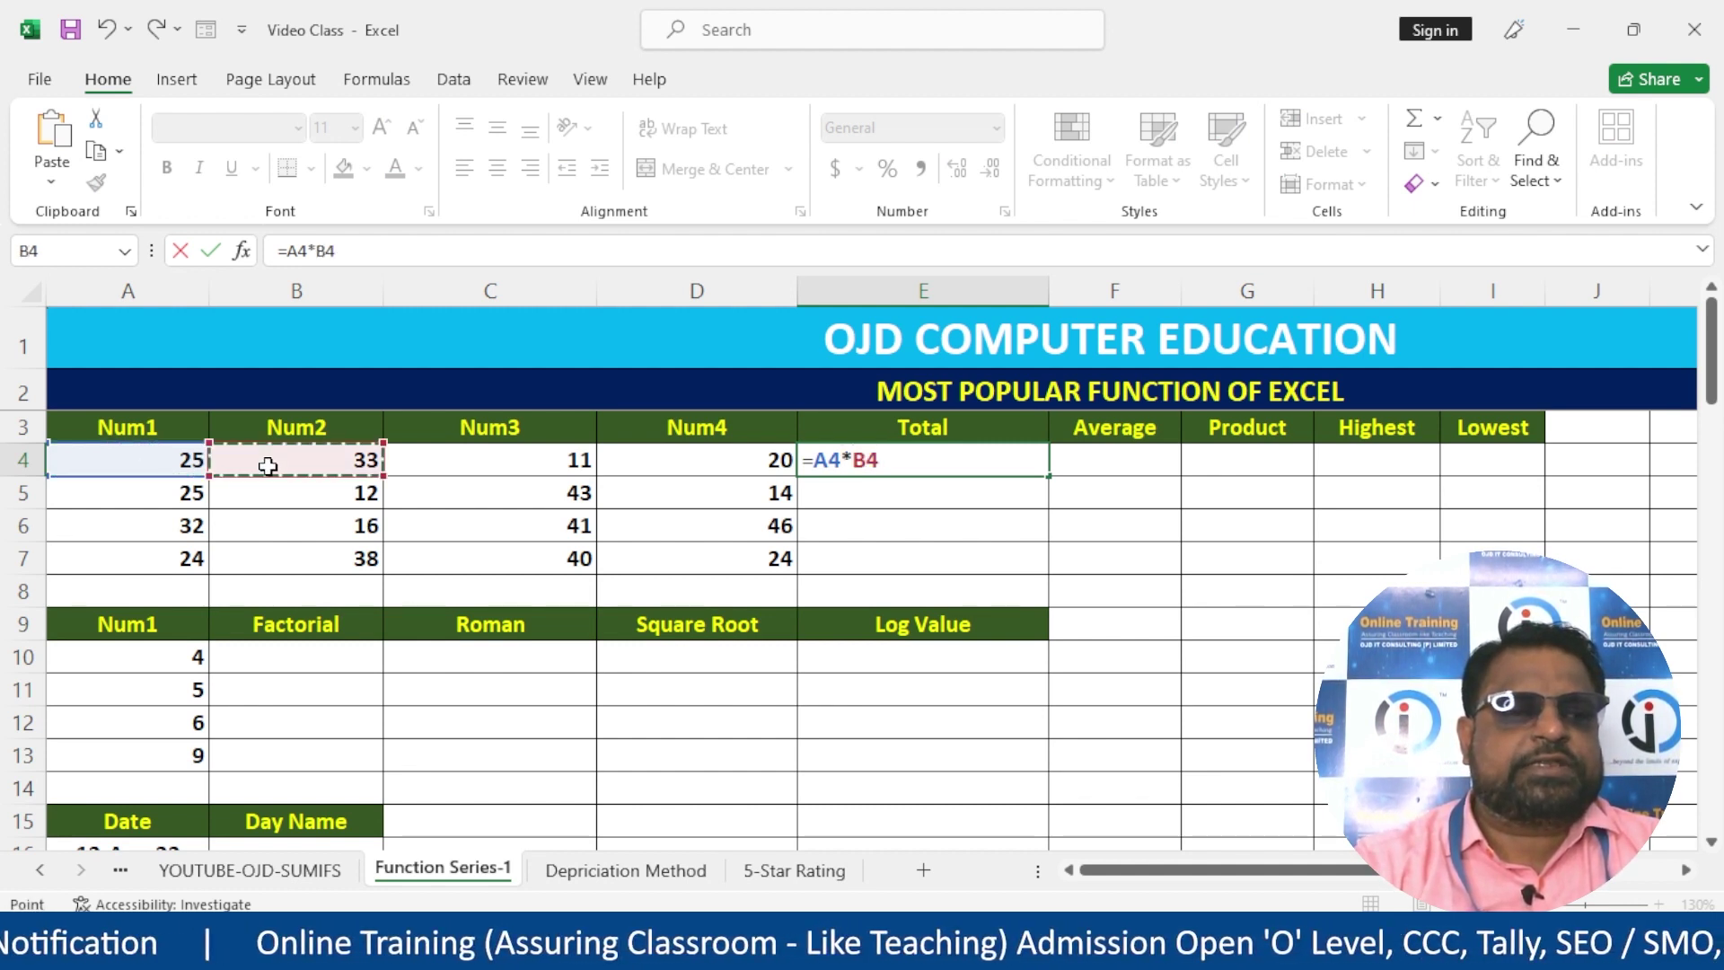
type("/")
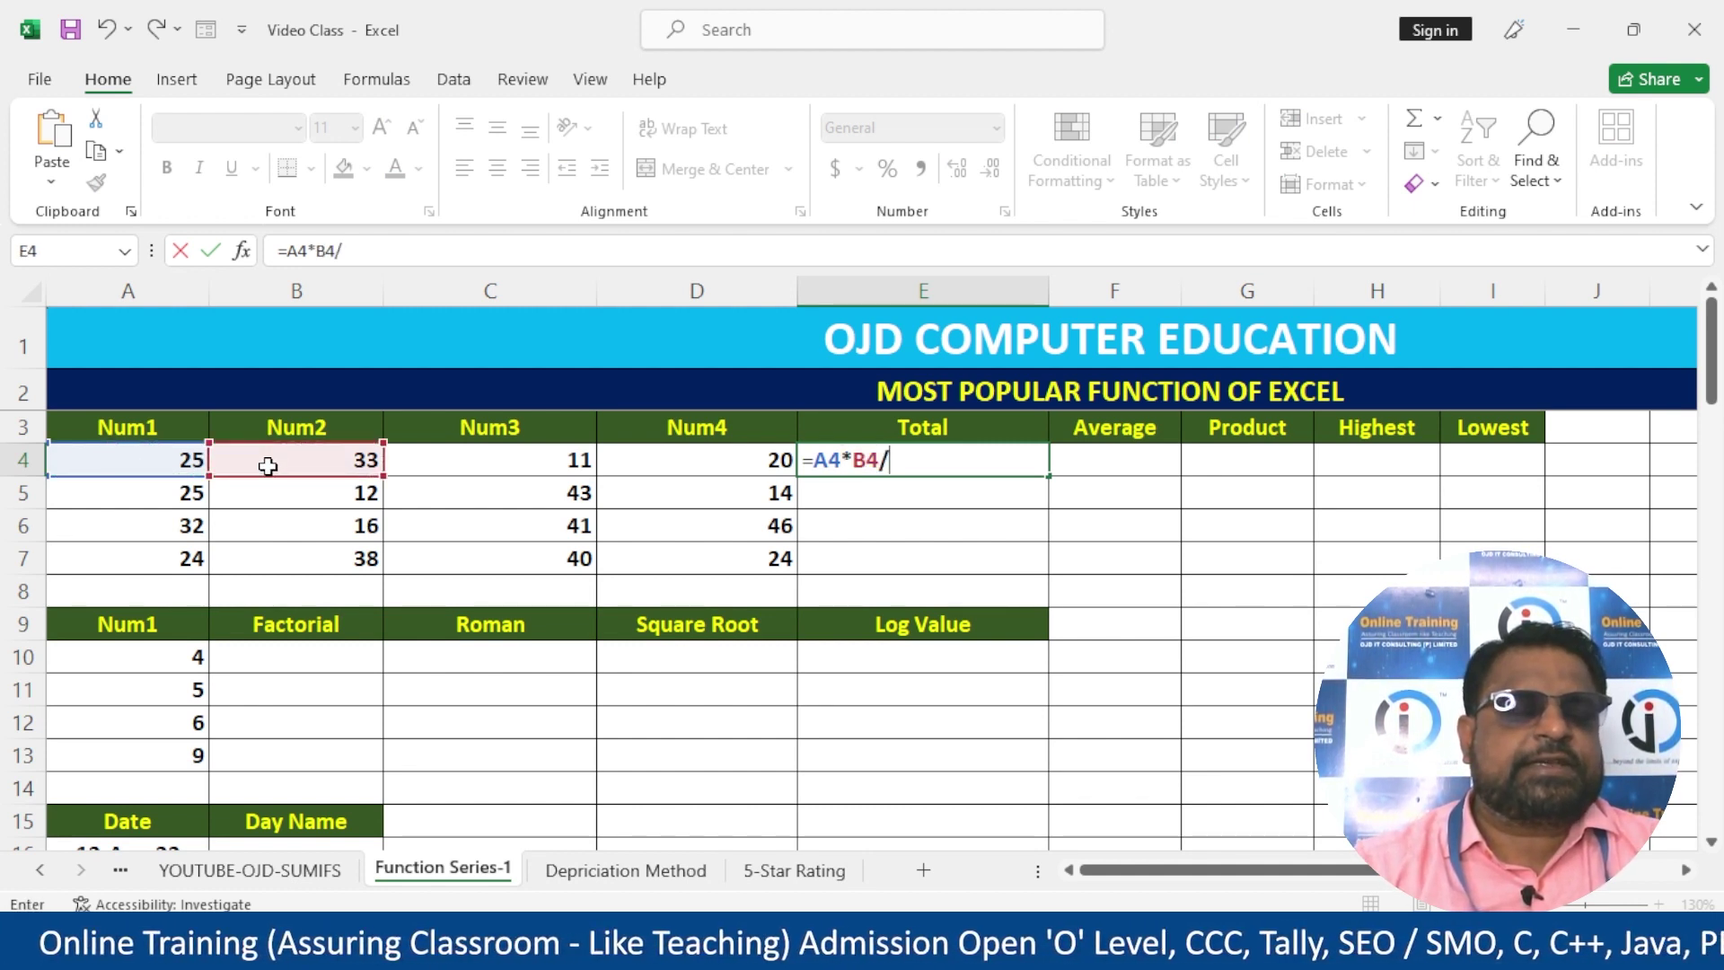
left_click(504, 463)
key("Return")
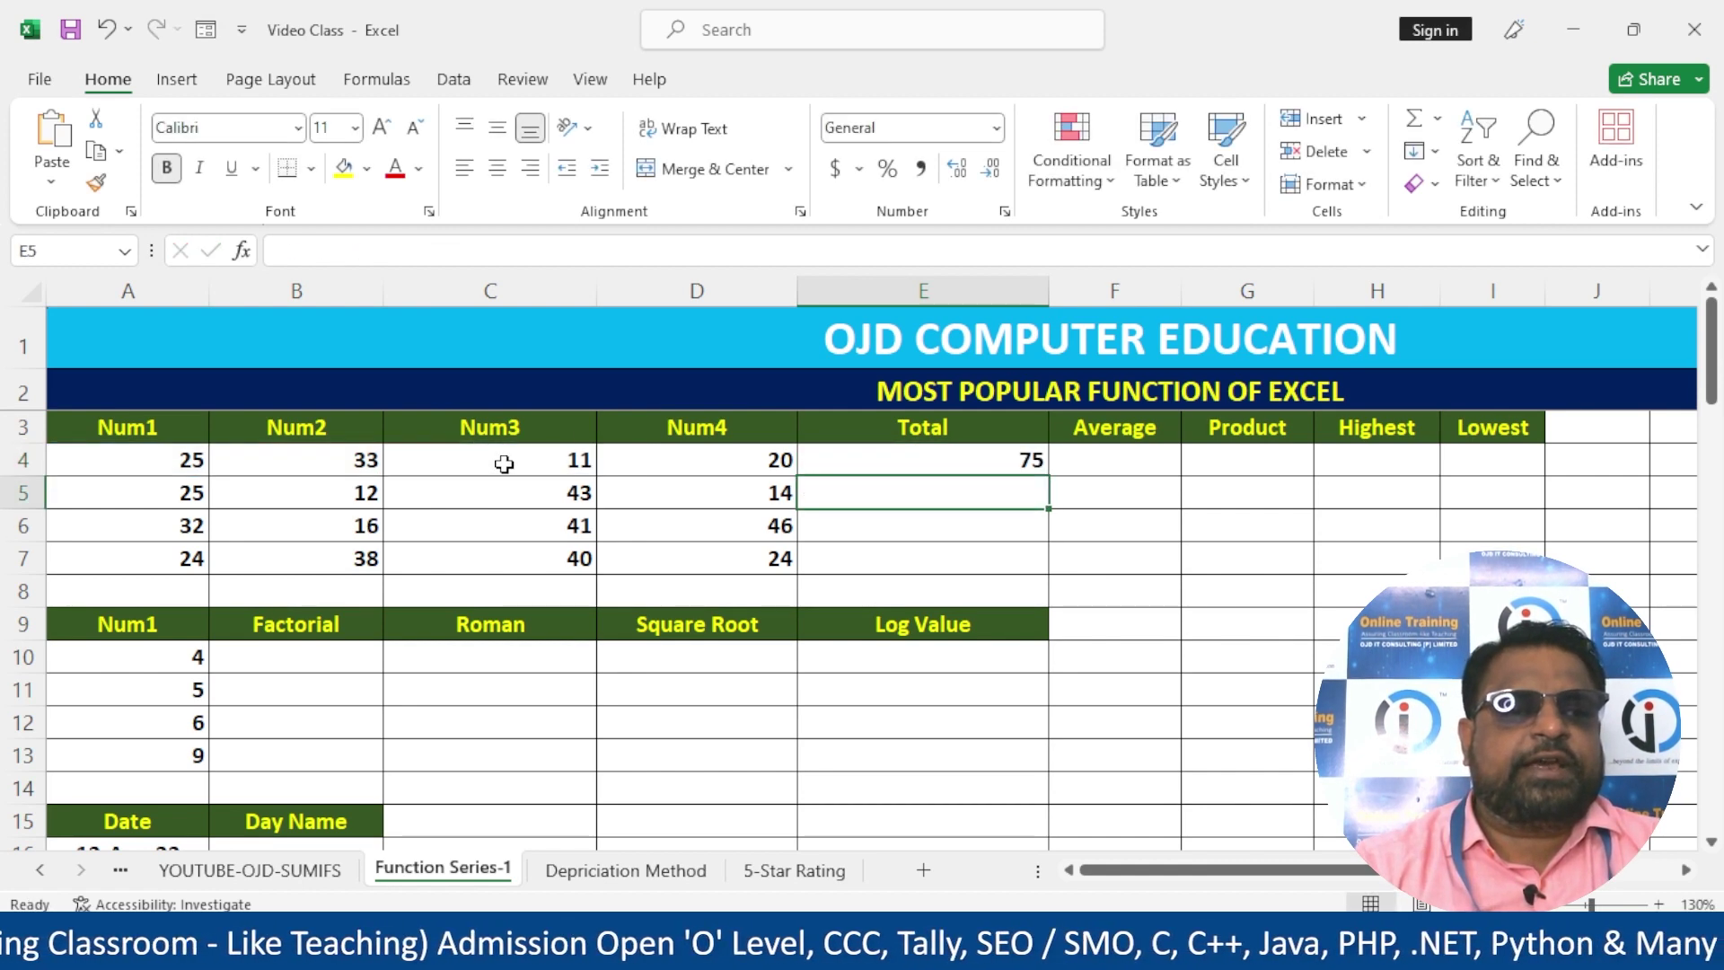
left_click(1005, 470)
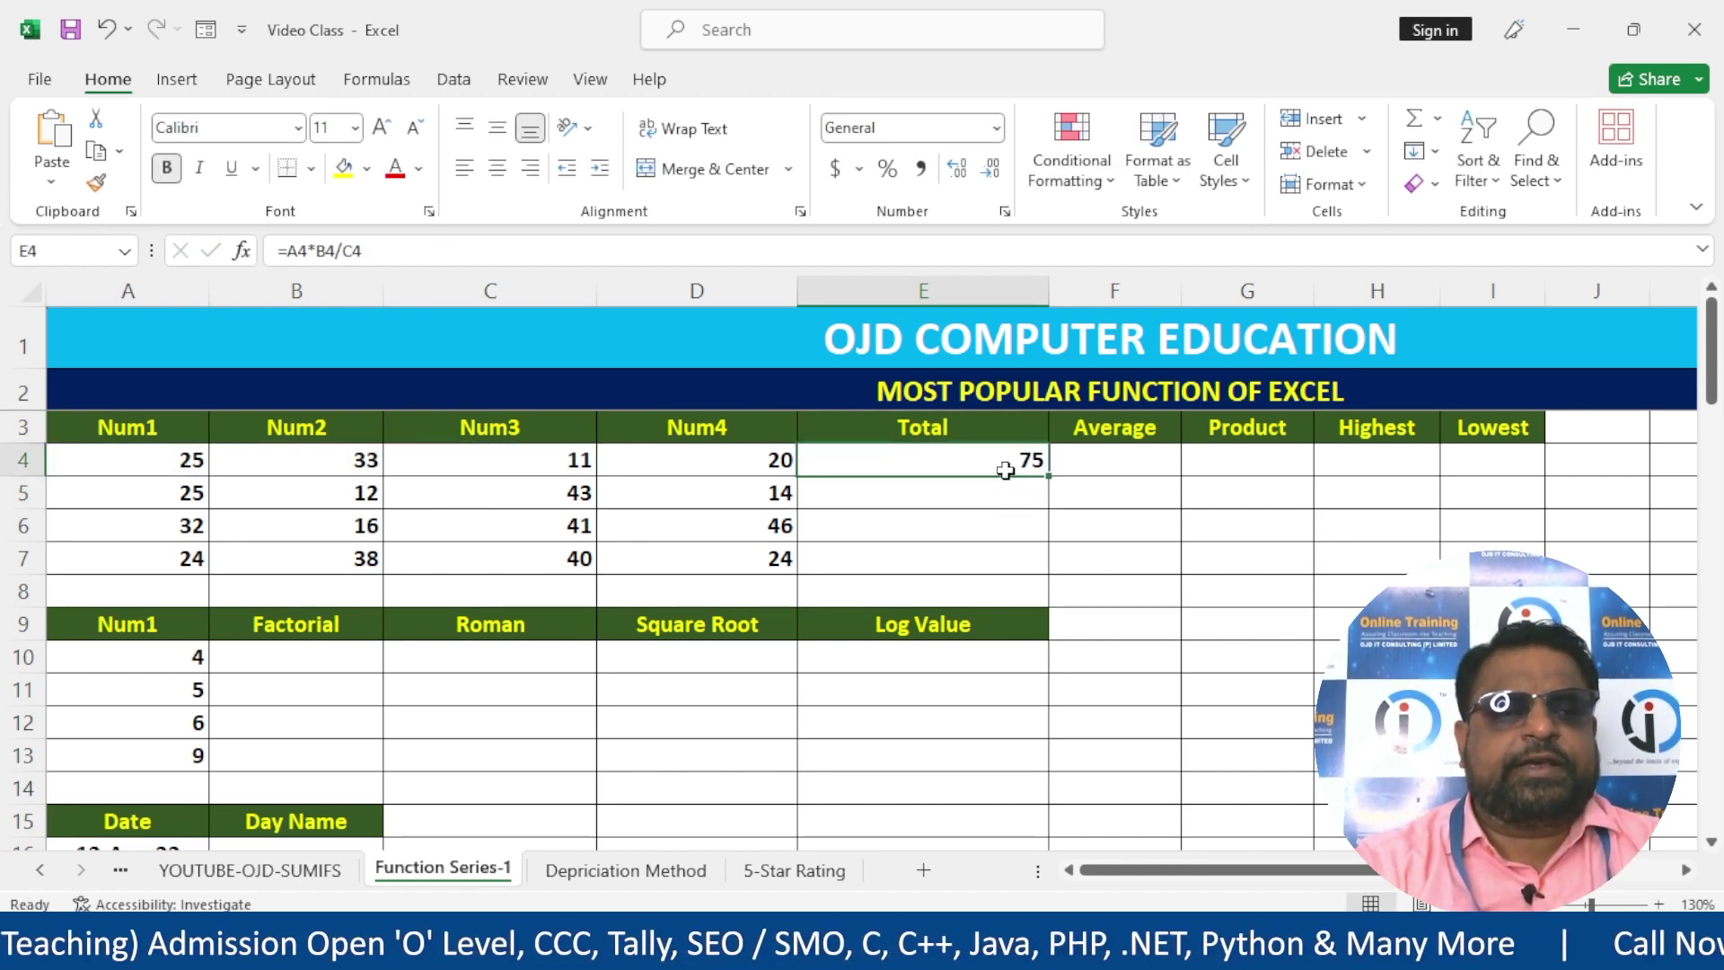
key("Delete")
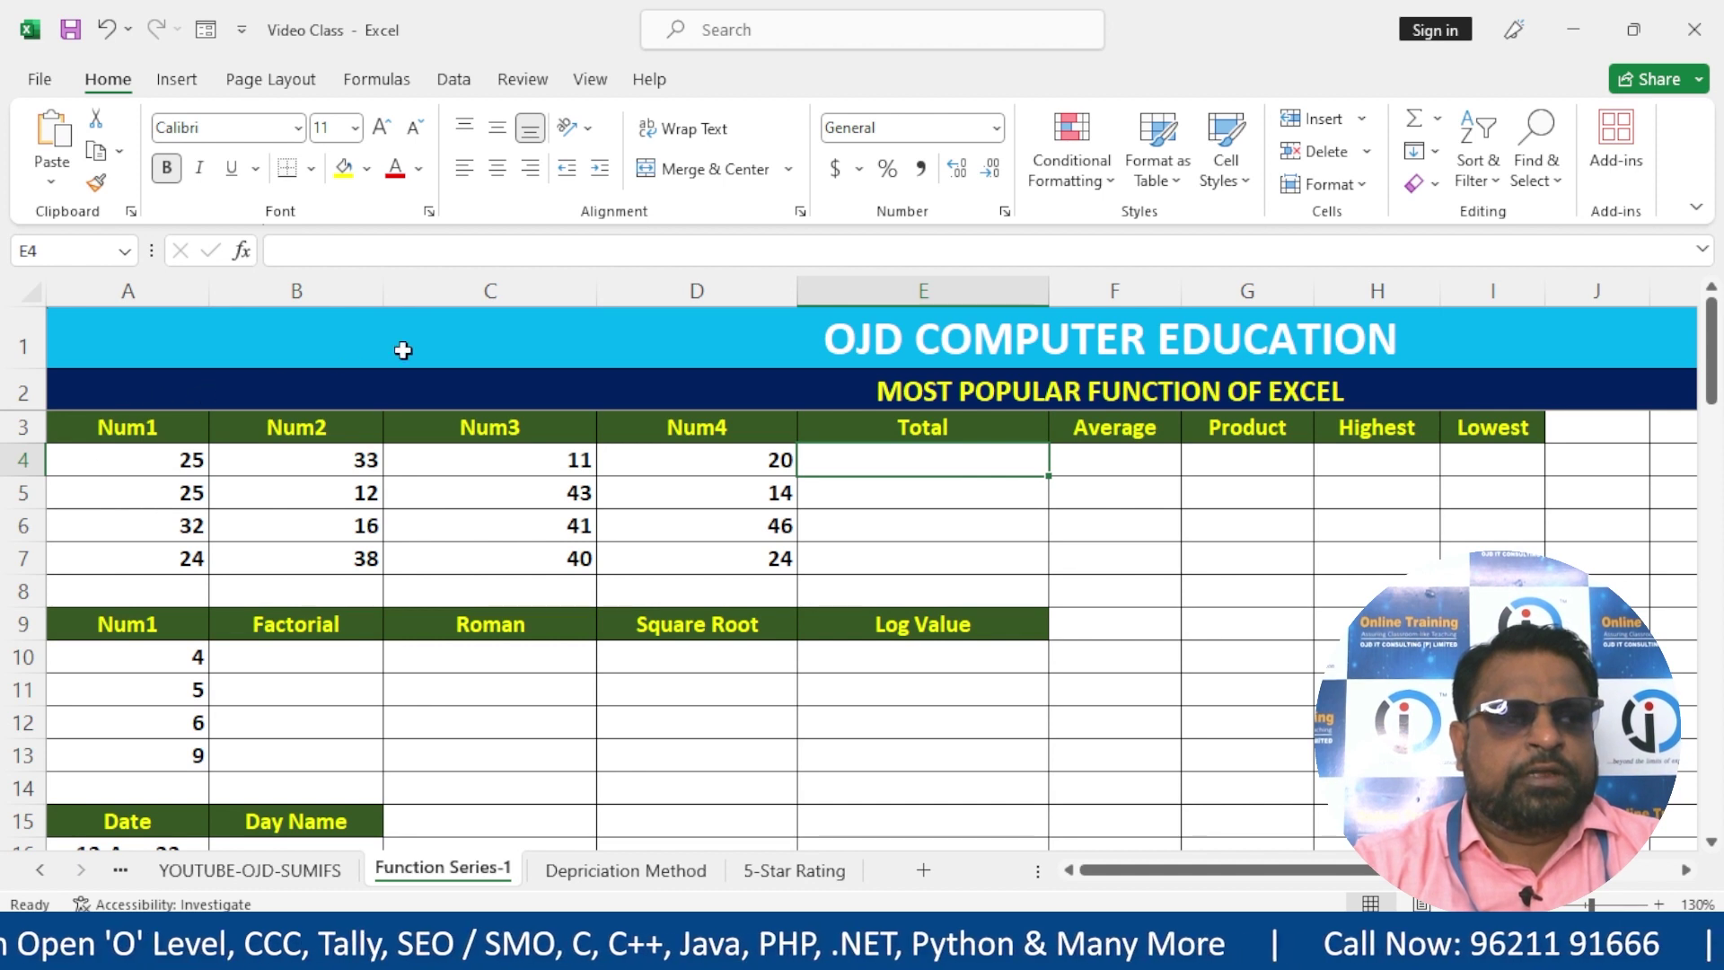
- Narrow columns C, A and E slightly and widen the Average column a little
left_click_drag(596, 290, 563, 290)
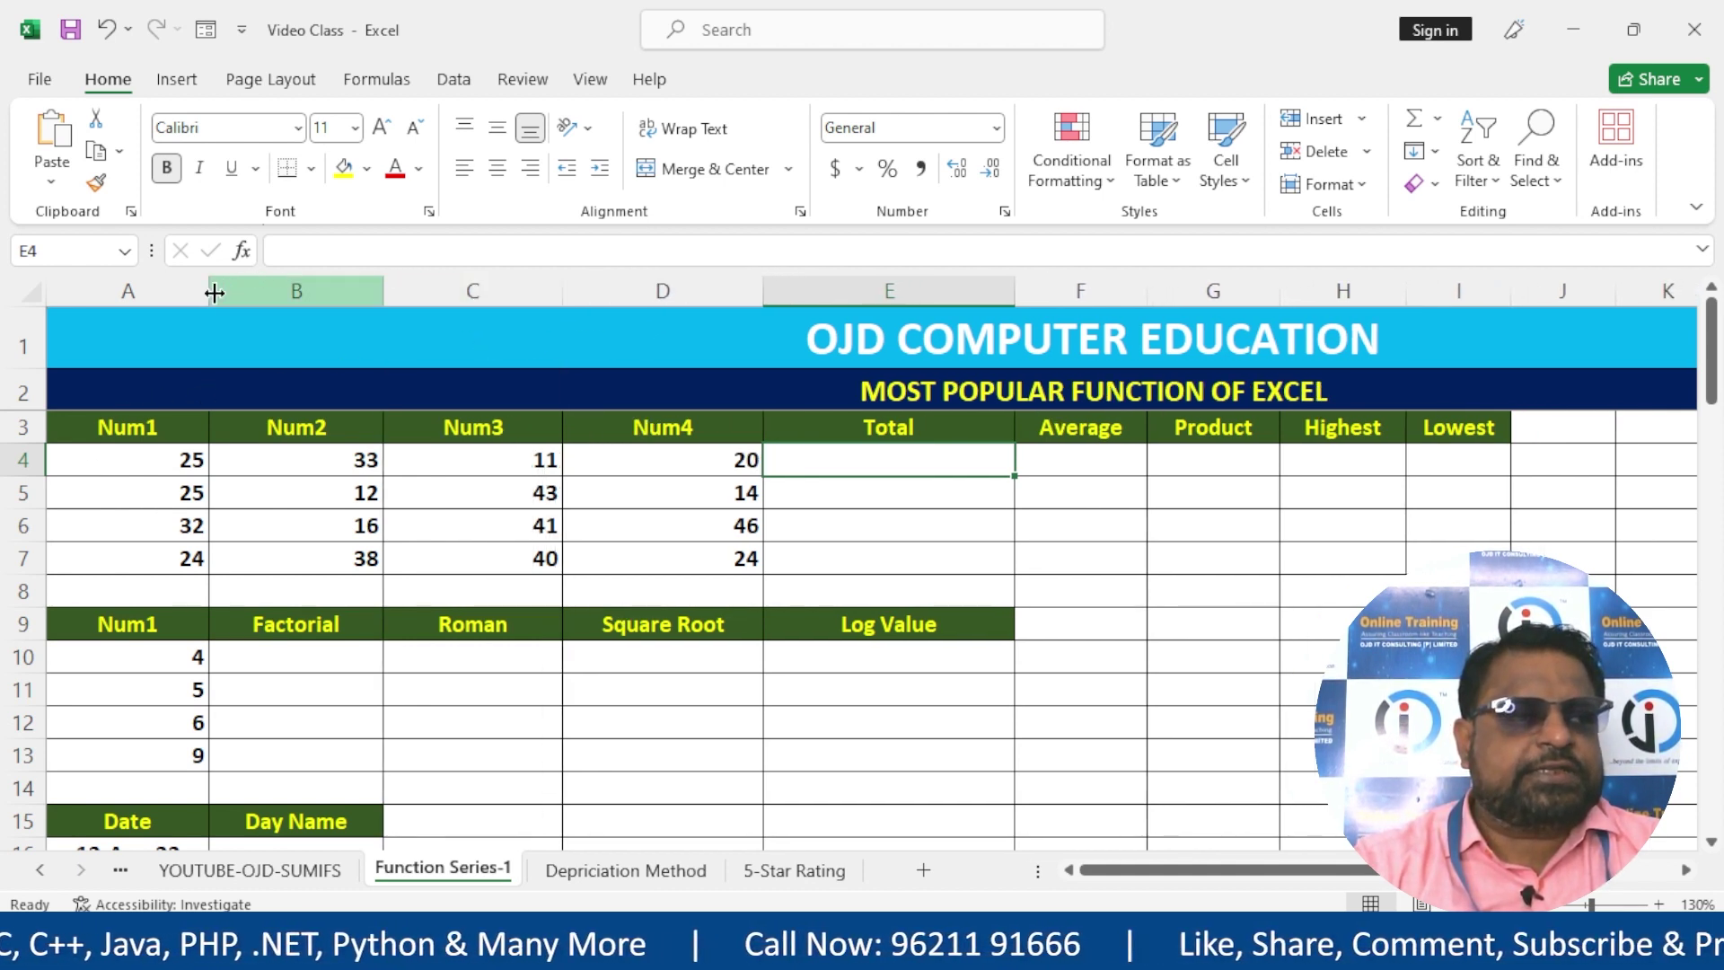
left_click_drag(209, 290, 189, 289)
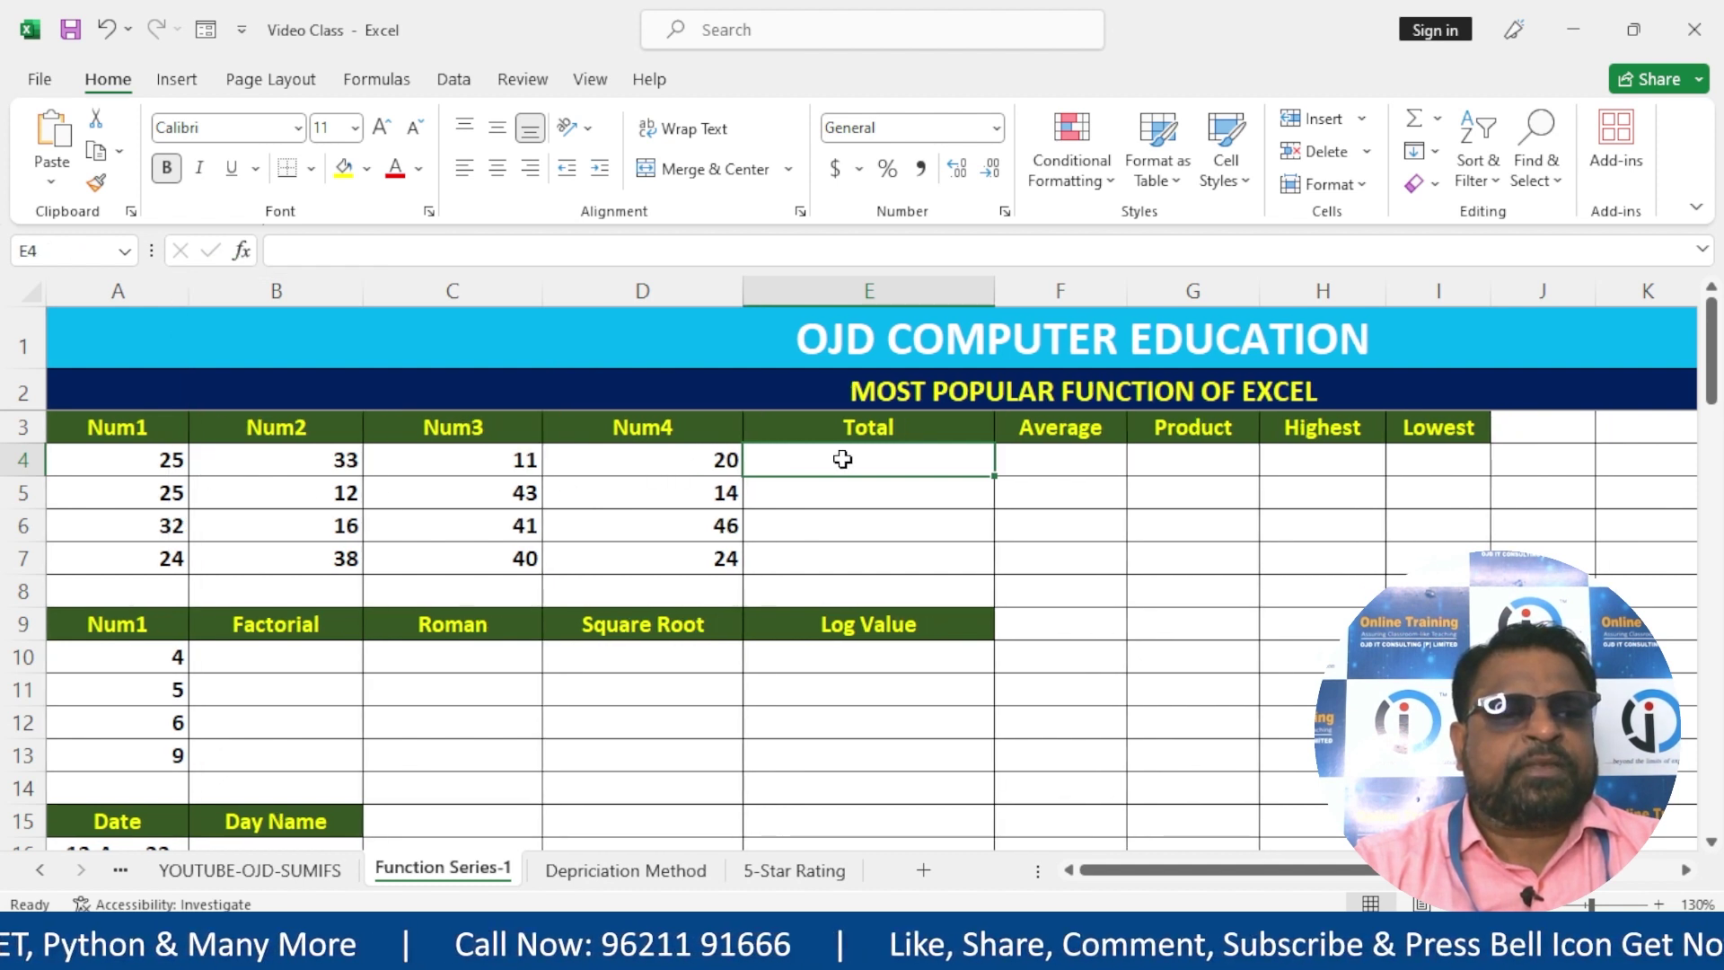
left_click(1093, 462)
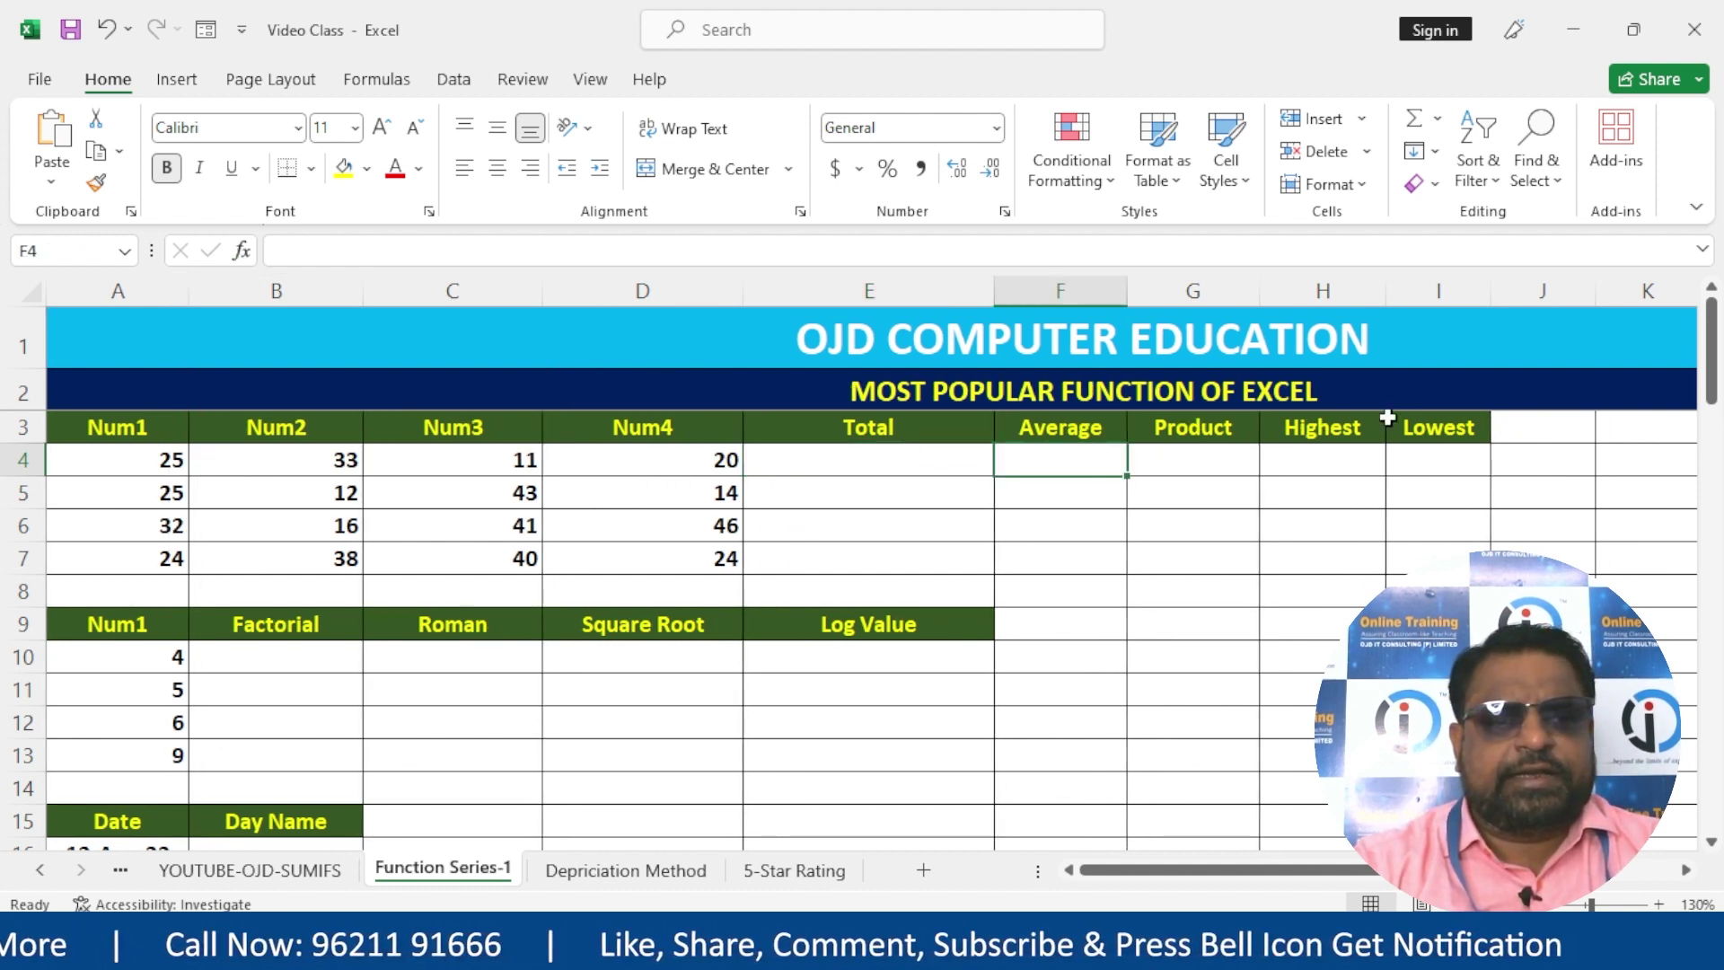
left_click_drag(1128, 296, 1137, 296)
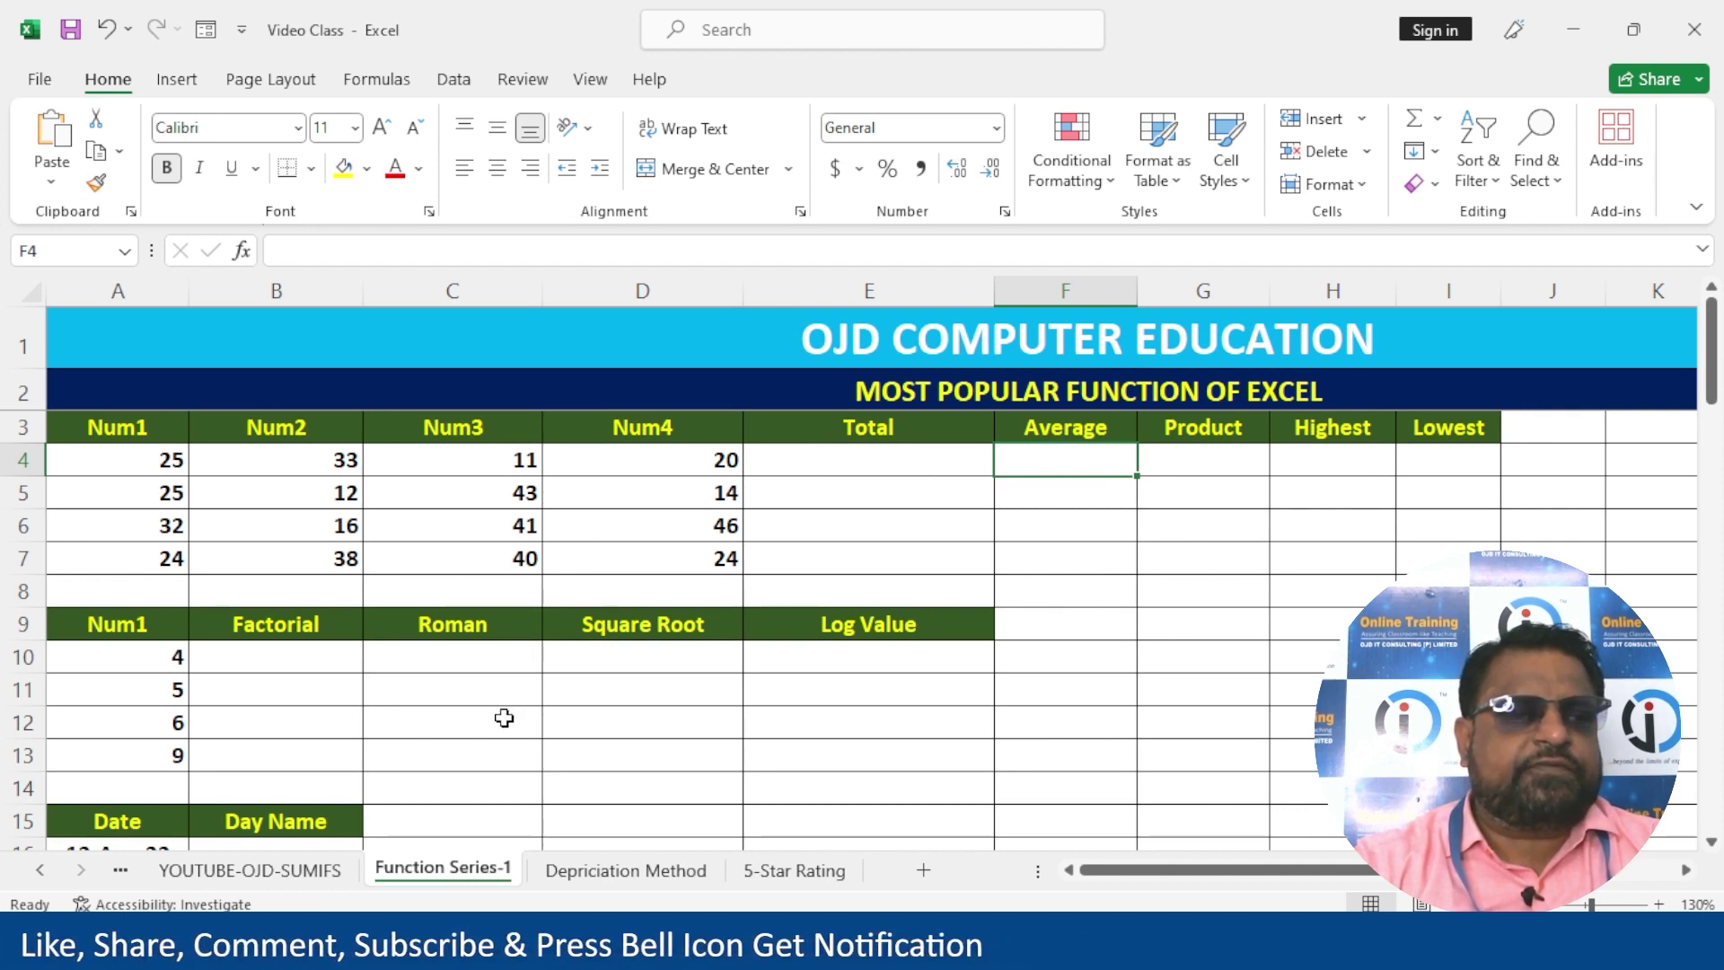
left_click_drag(994, 290, 969, 290)
left_click_drag(769, 462, 792, 566)
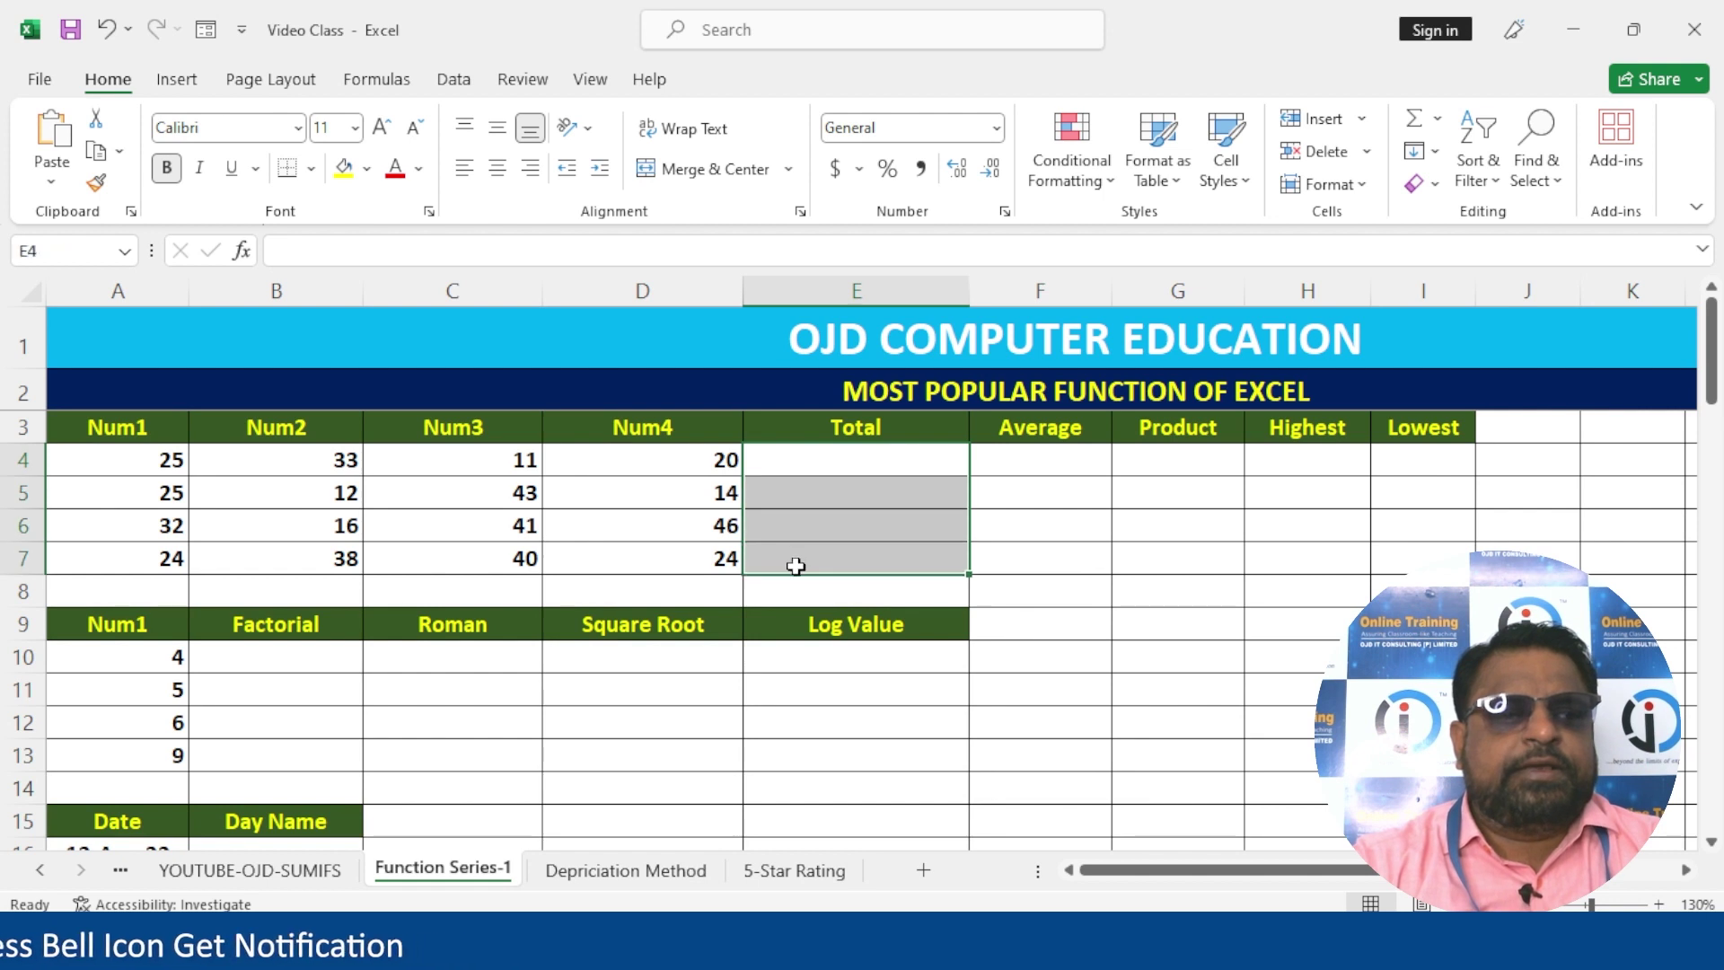
left_click_drag(1060, 460, 1062, 559)
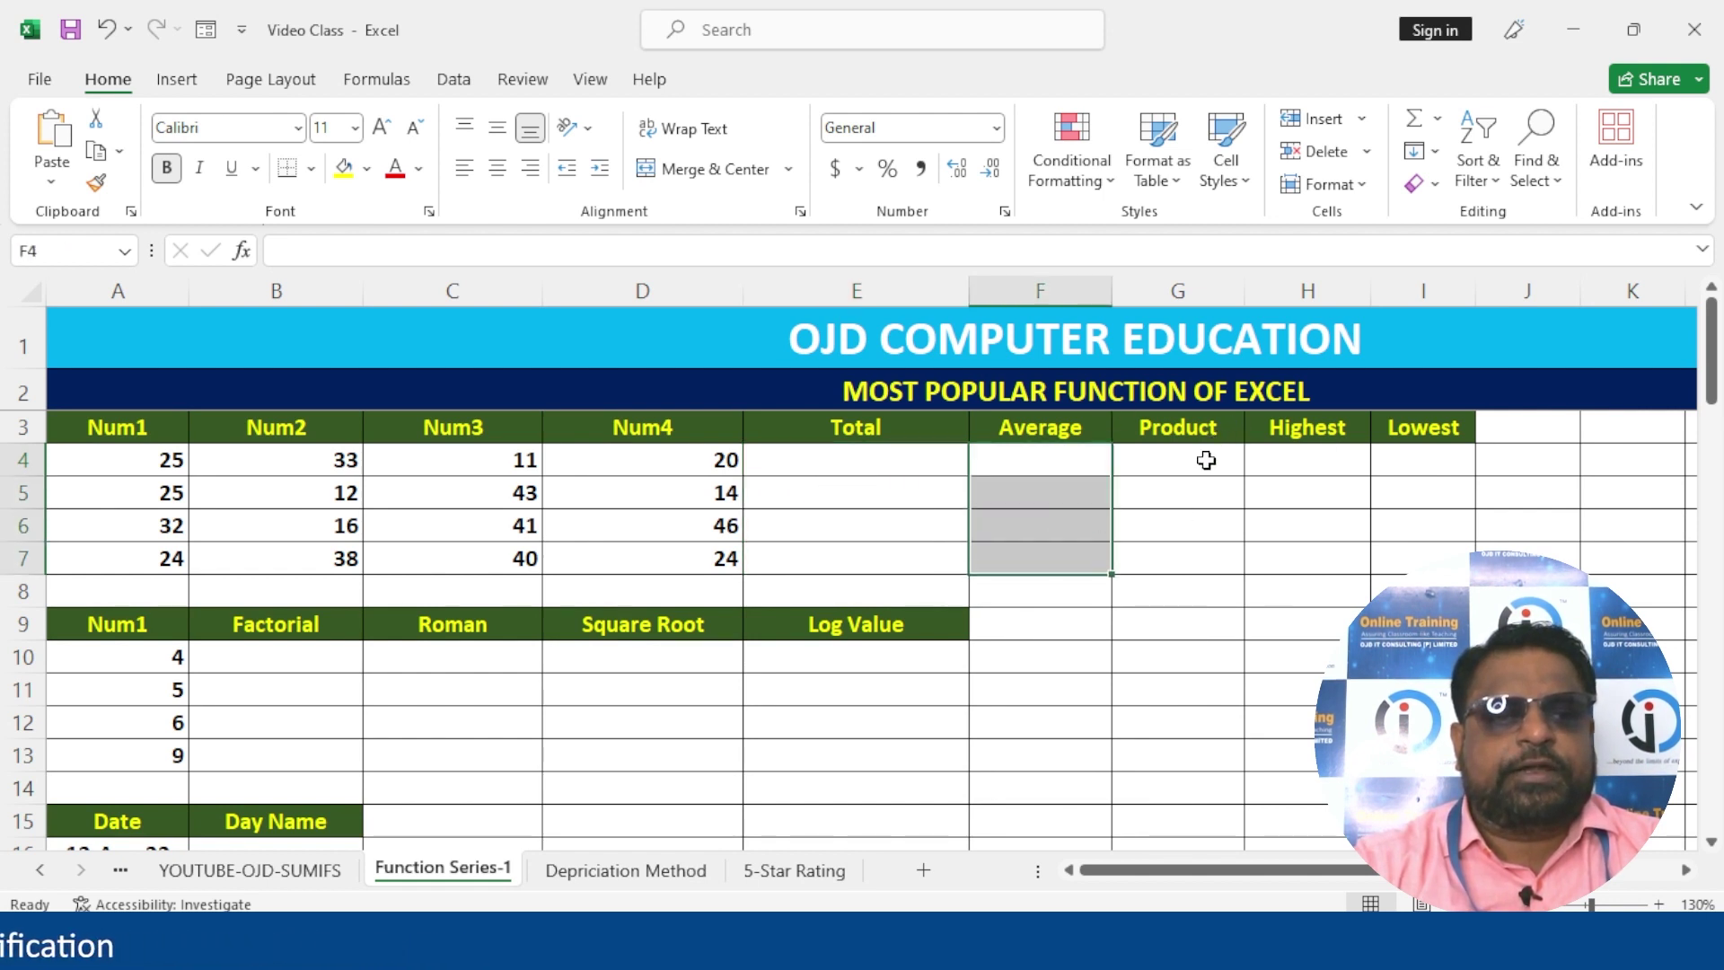
left_click_drag(1204, 454, 1198, 592)
left_click_drag(1317, 449, 1316, 566)
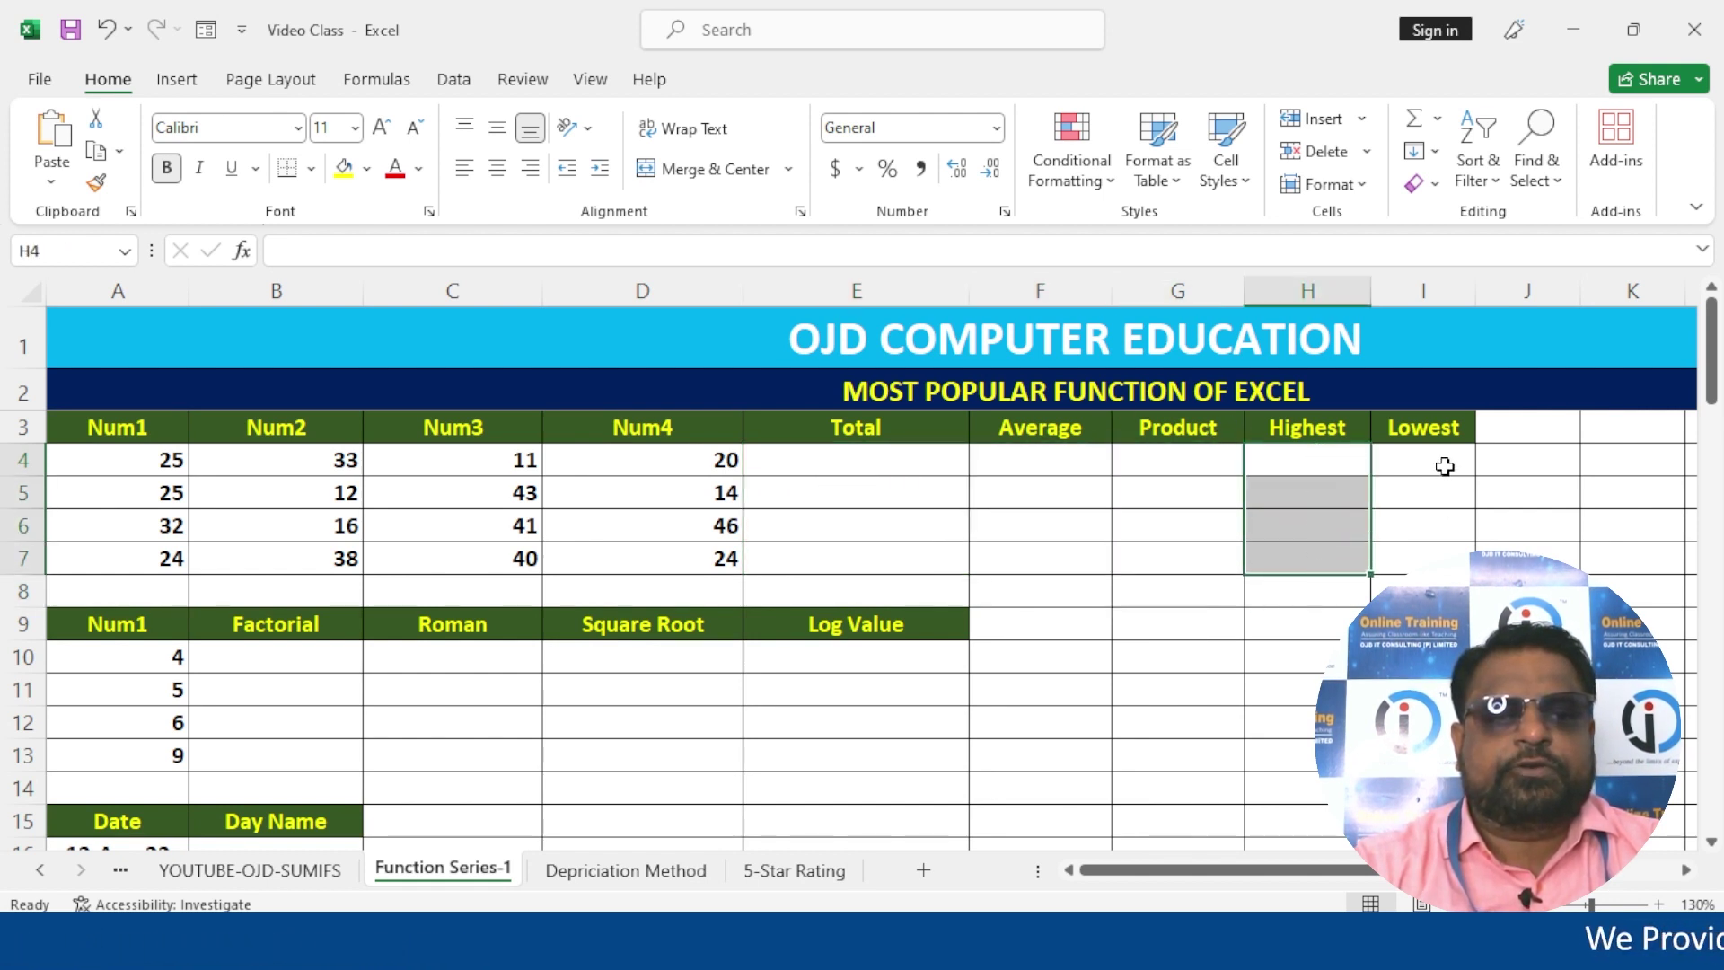
left_click_drag(1440, 463, 123, 579)
left_click(494, 512)
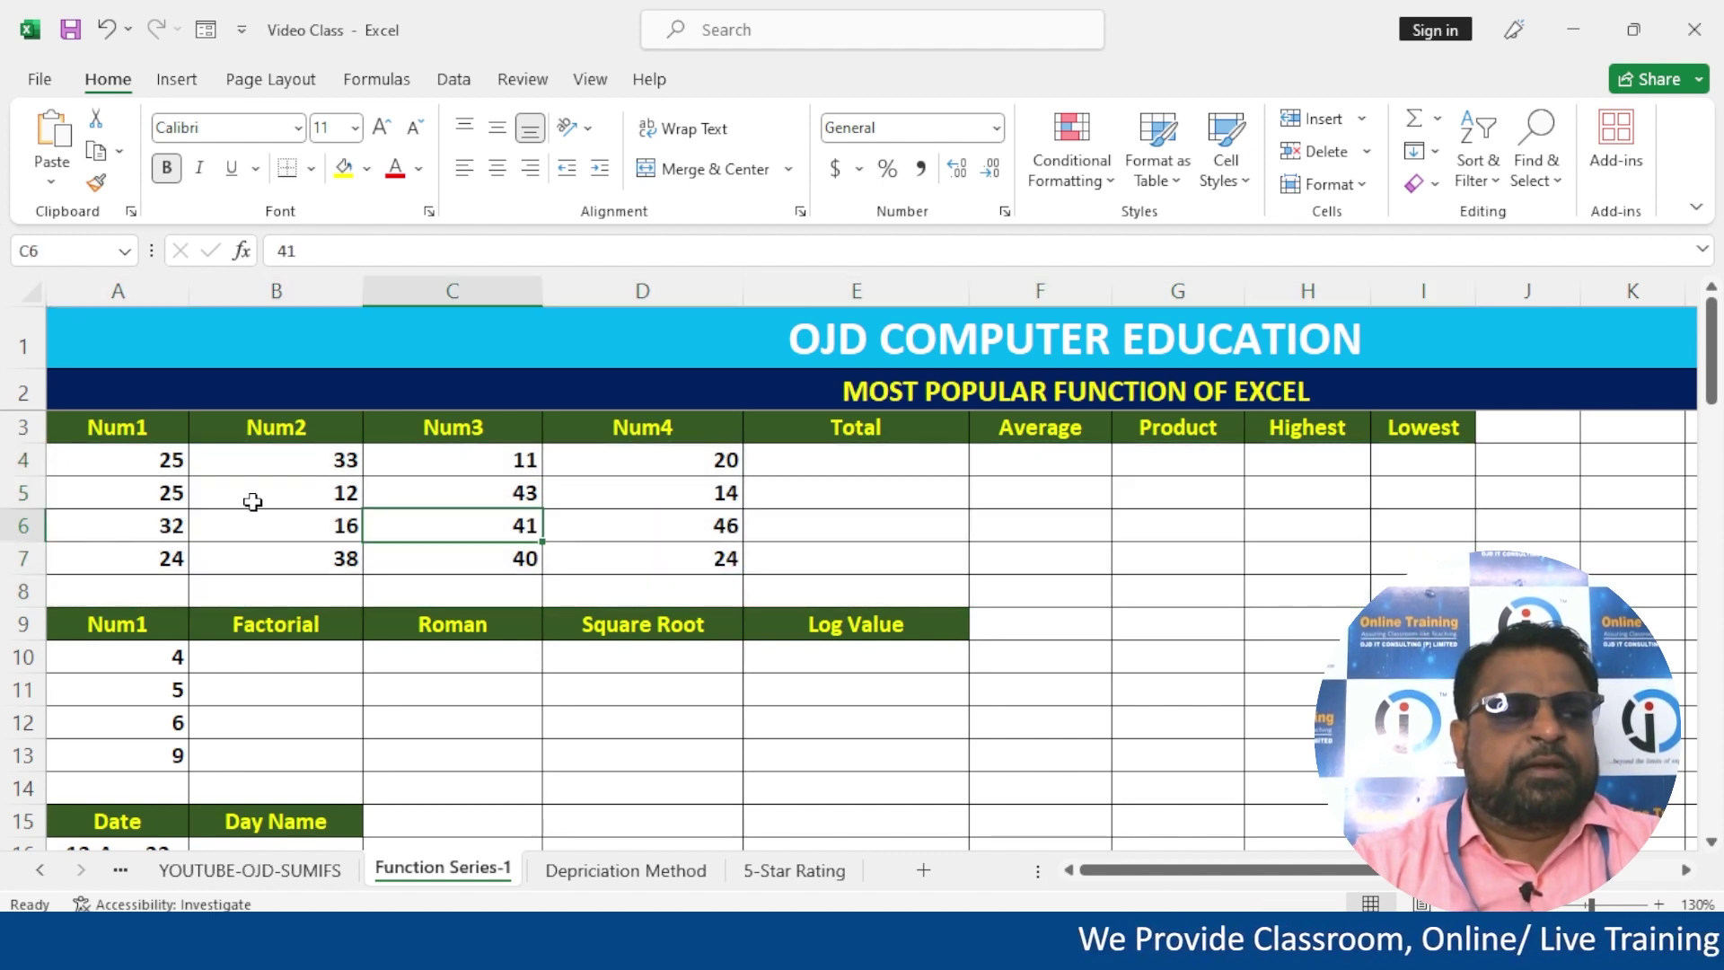
left_click(105, 456)
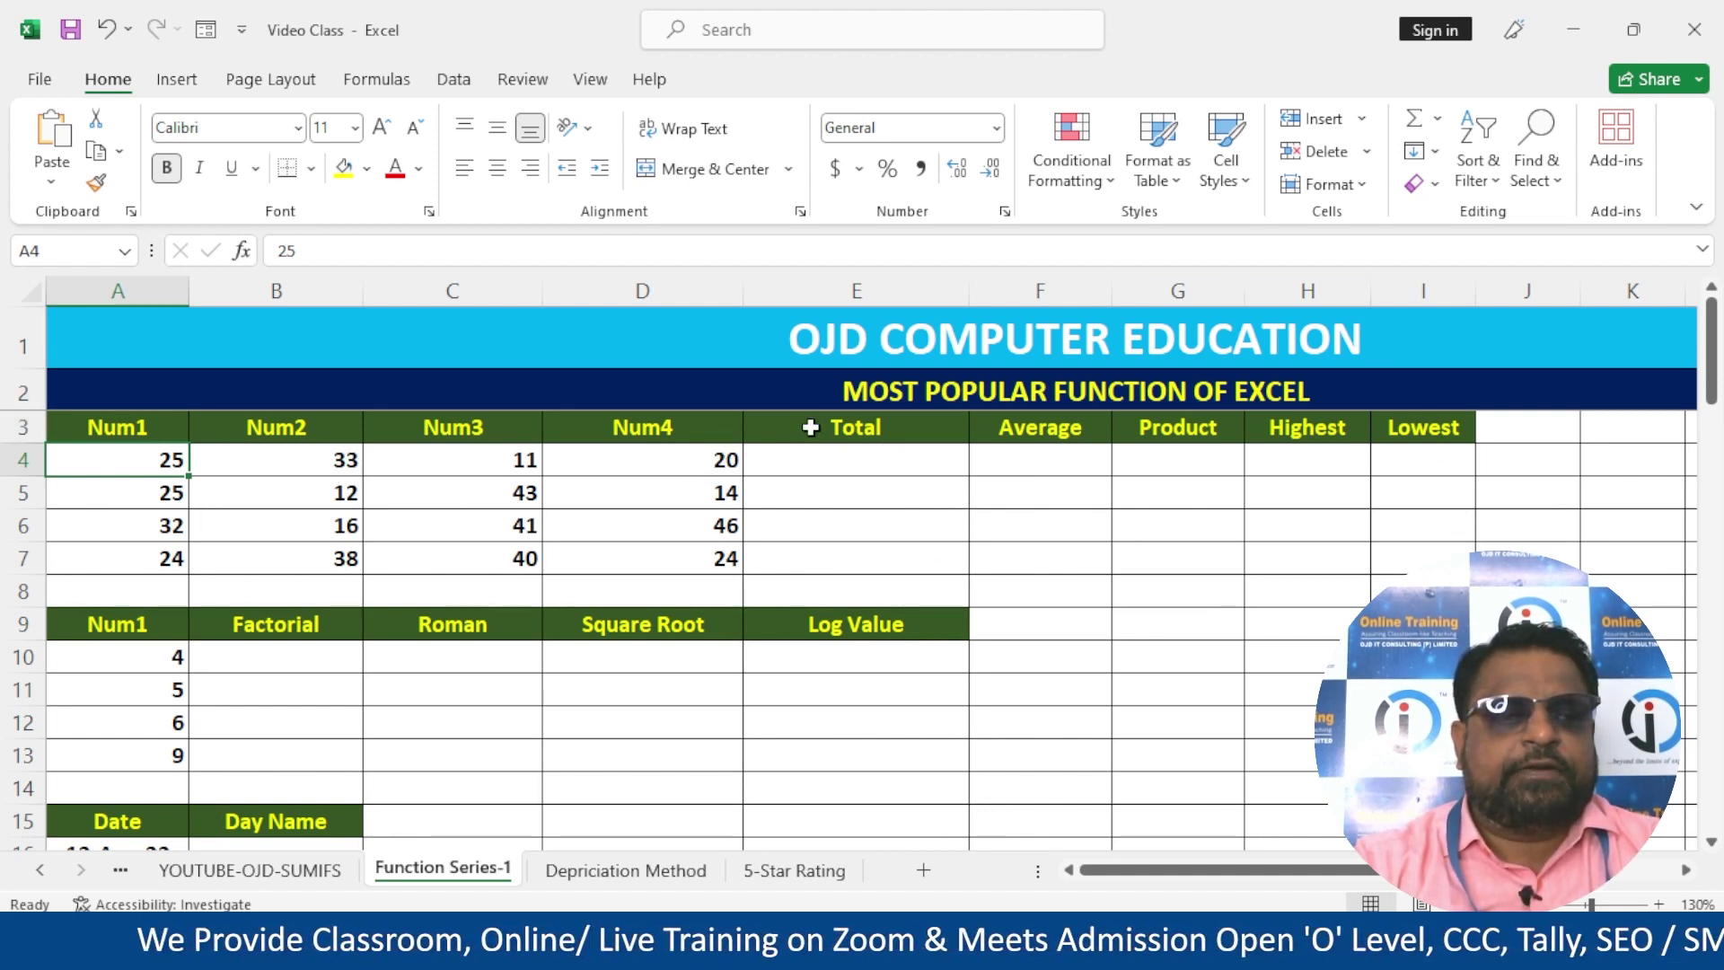
- Enter =SUM(A4:D4) in Total cell E4 and fill the formula down to E7
left_click(872, 471)
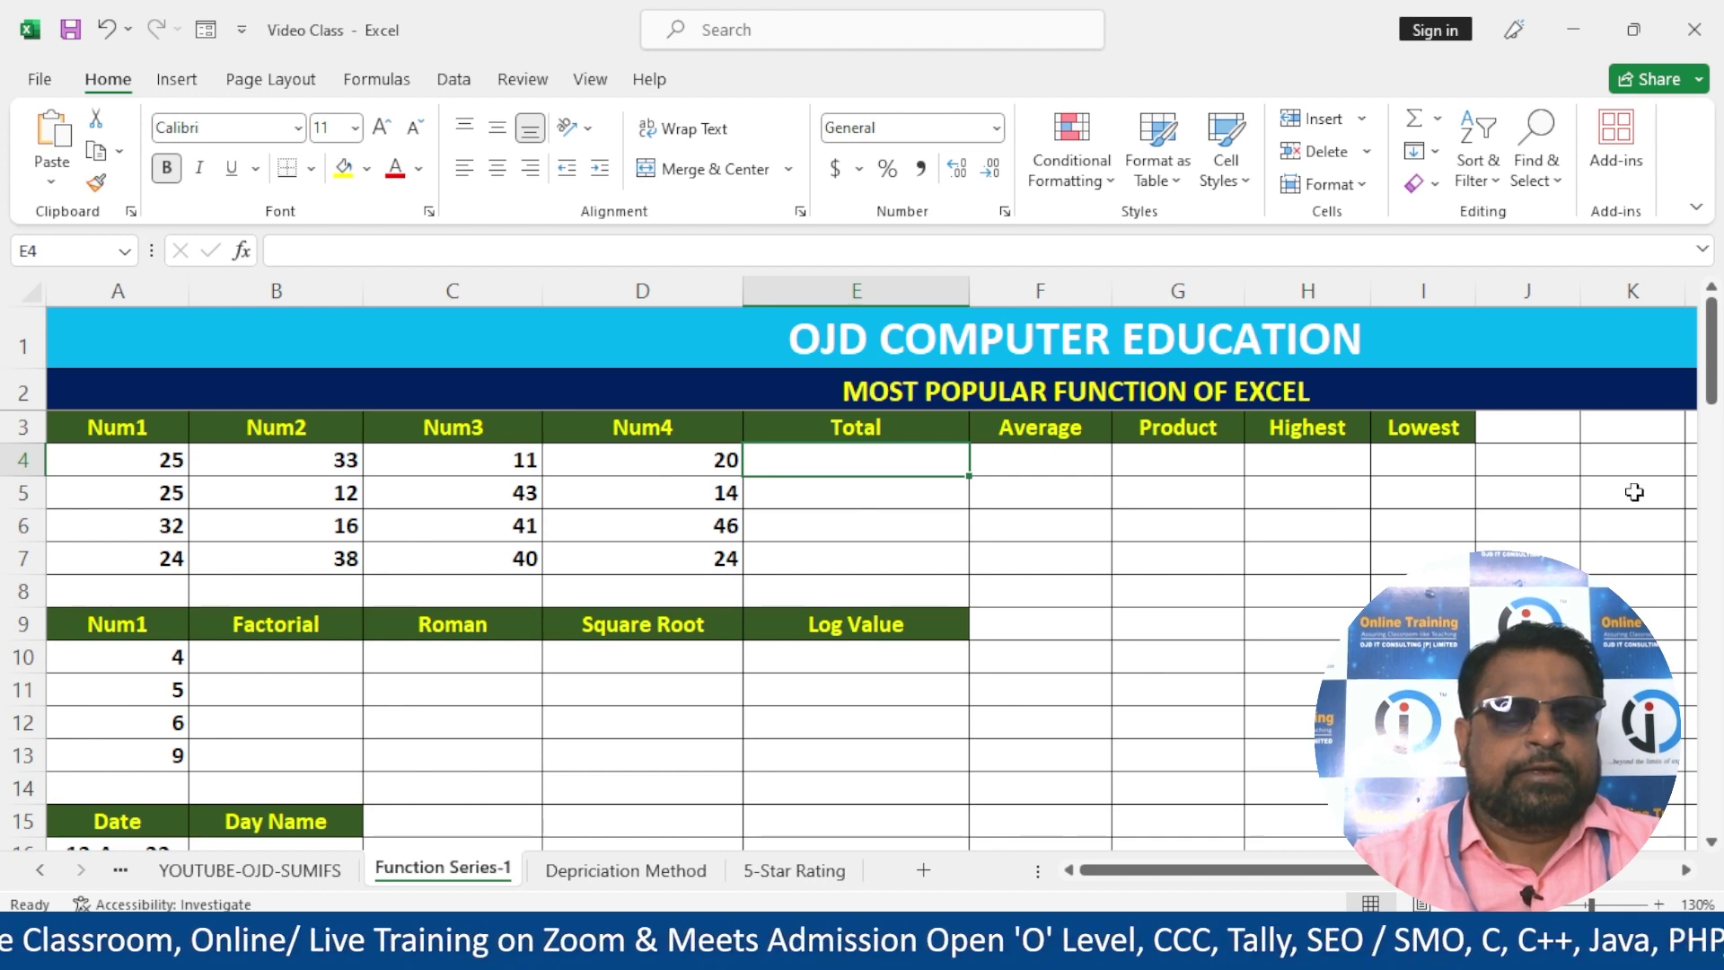
type("=S")
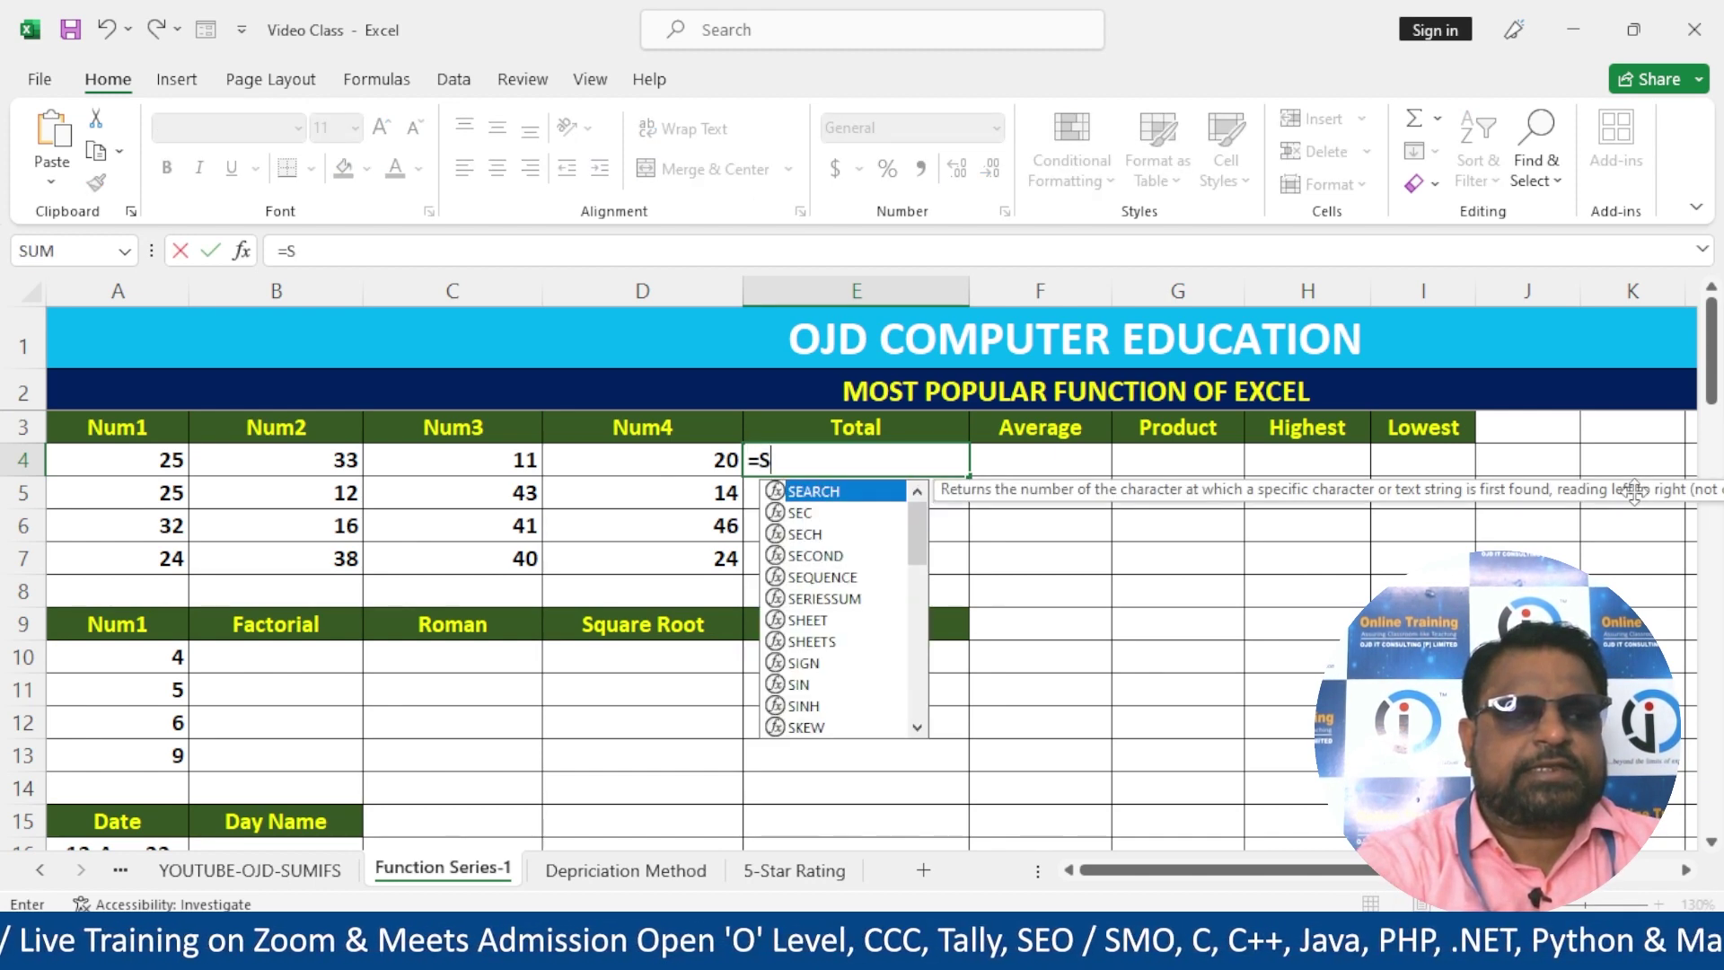
type("UM(")
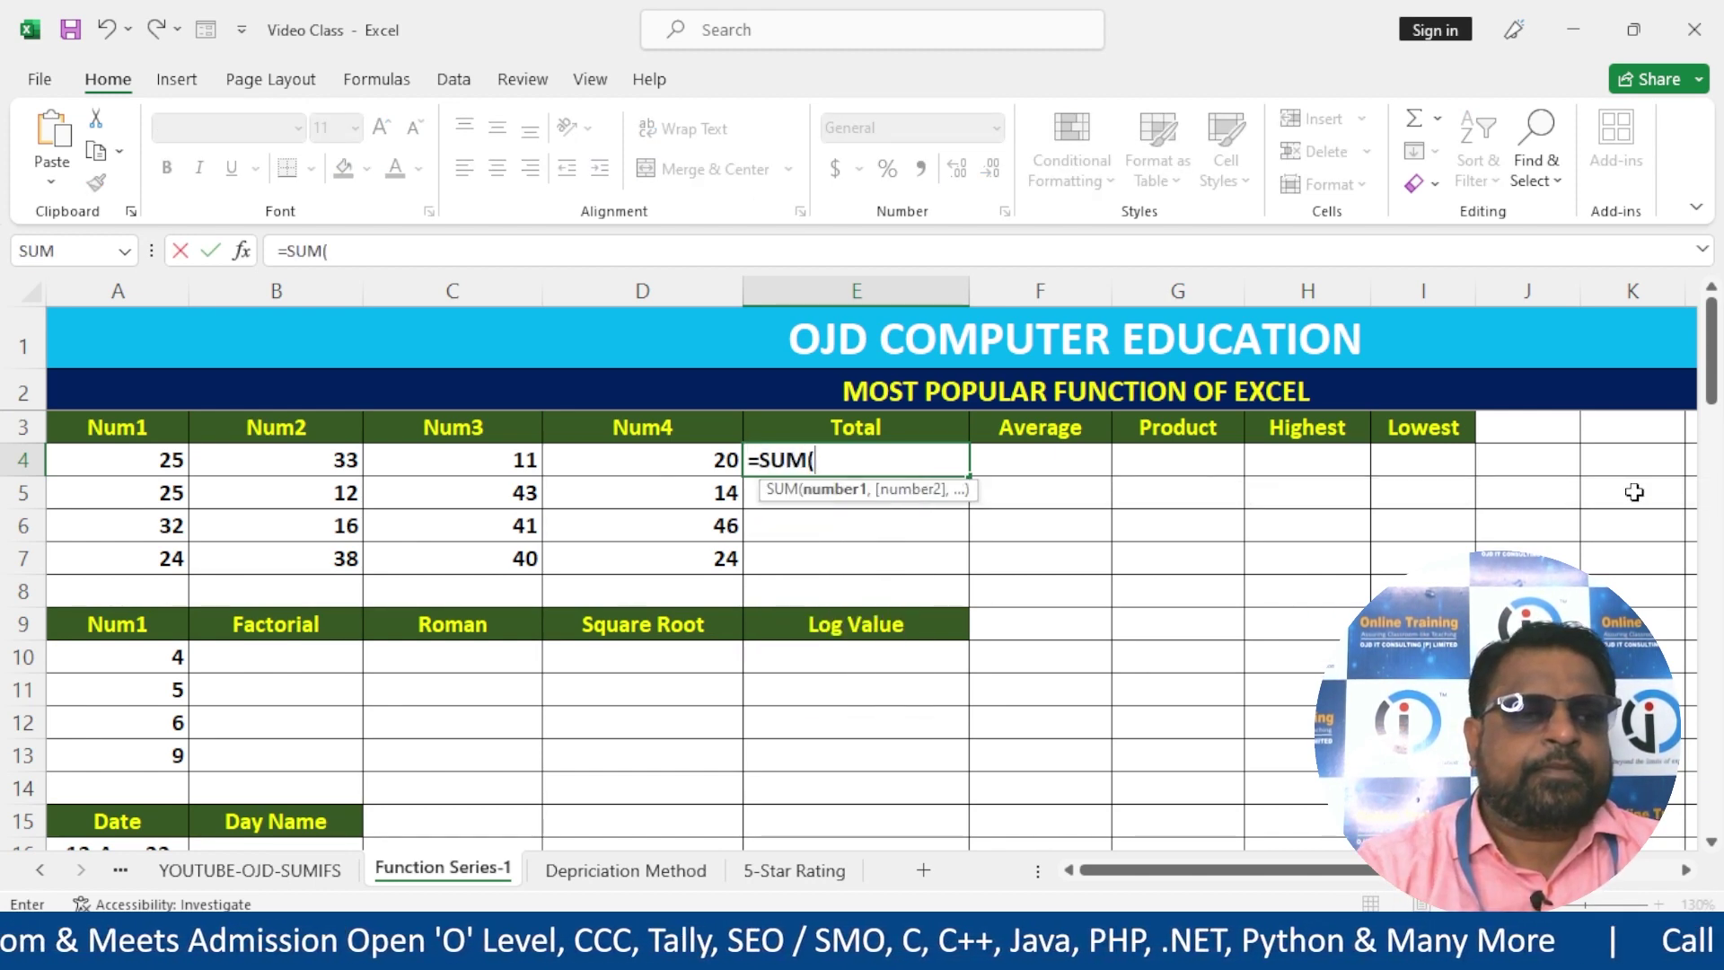
left_click_drag(126, 461, 630, 459)
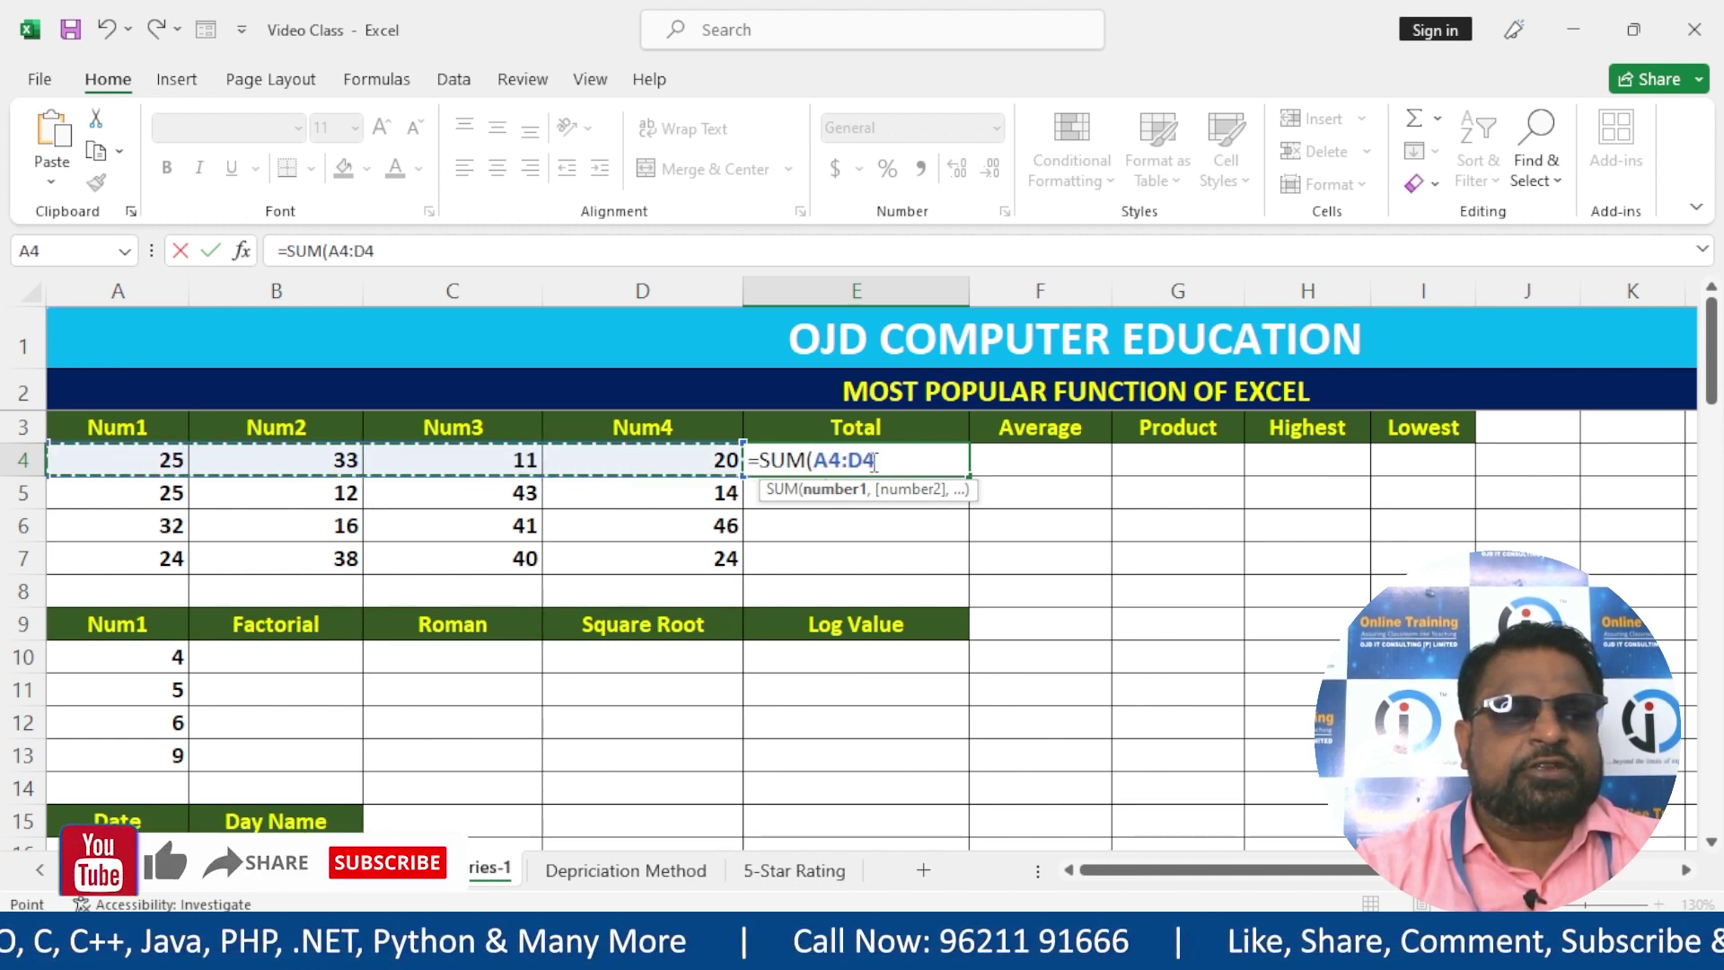
left_click(907, 460)
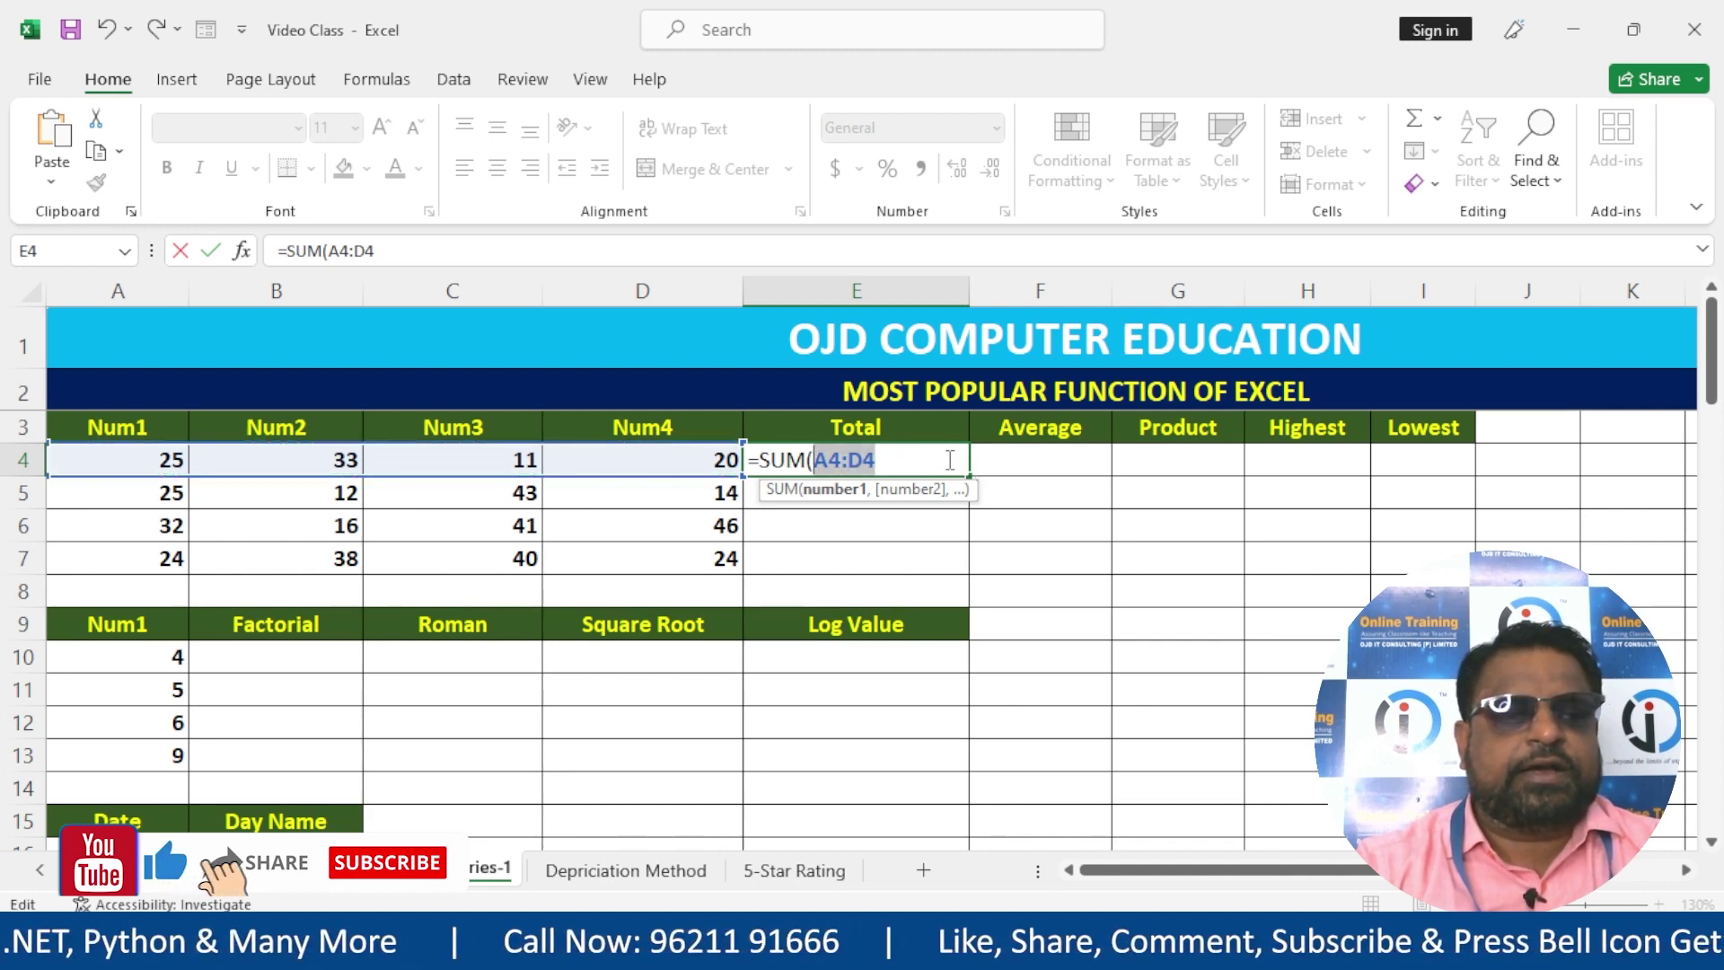
left_click_drag(920, 456, 814, 460)
left_click(887, 460)
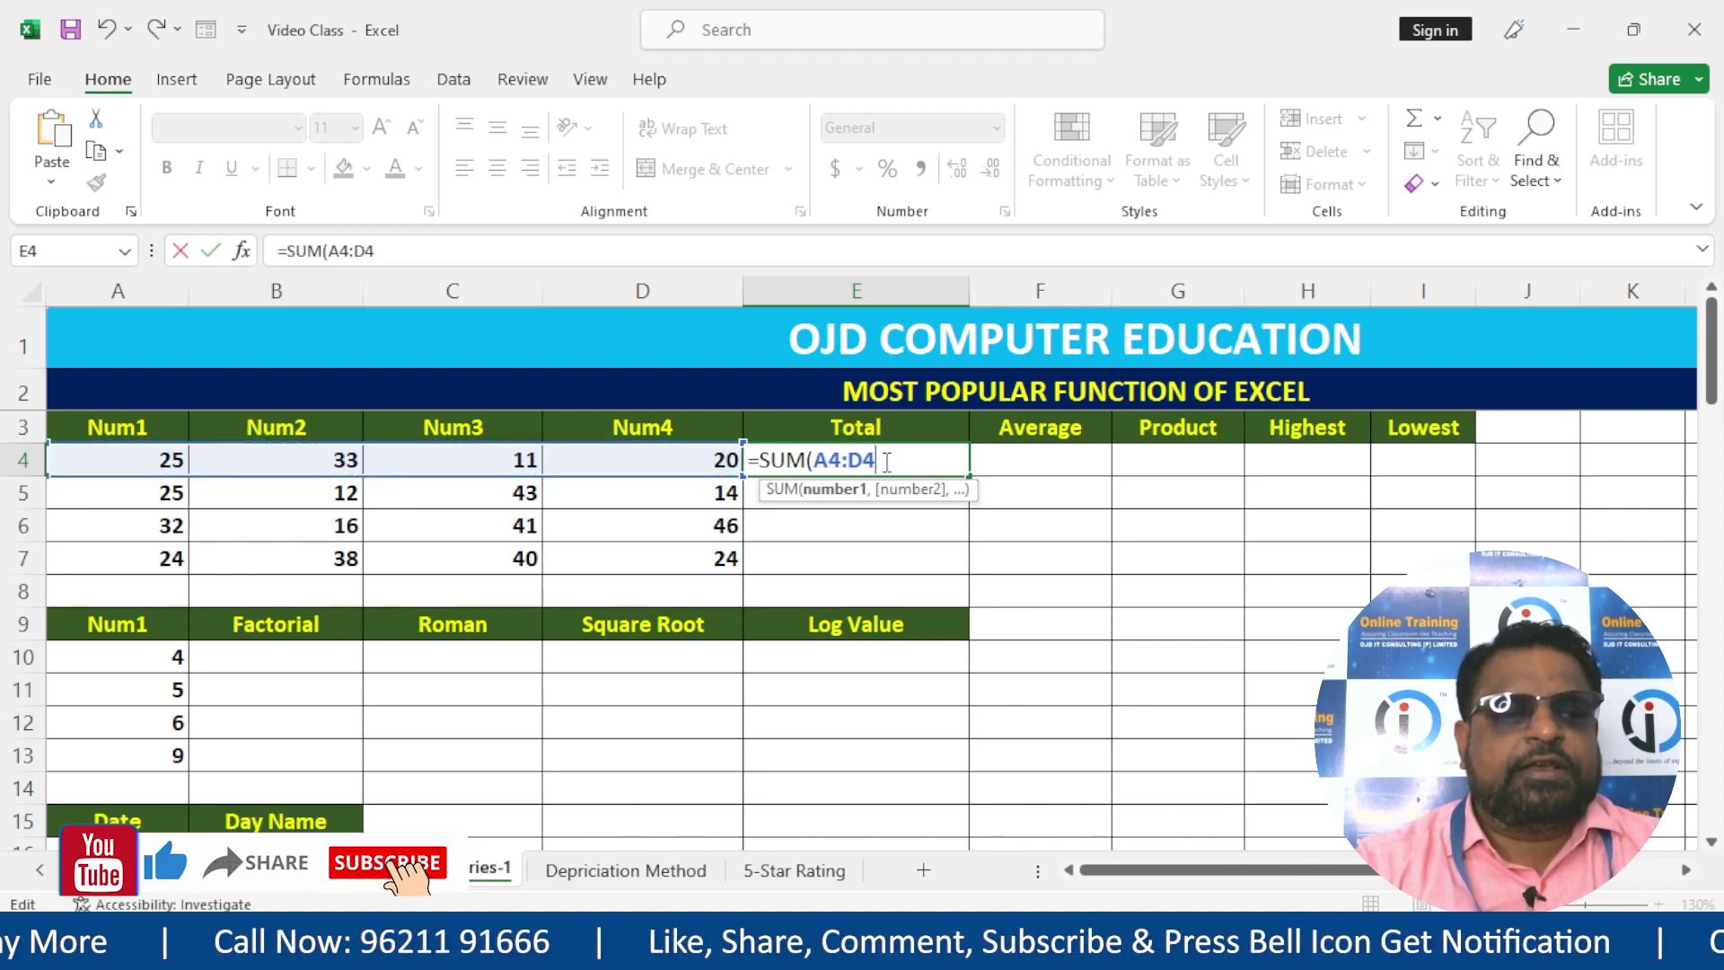
type(")")
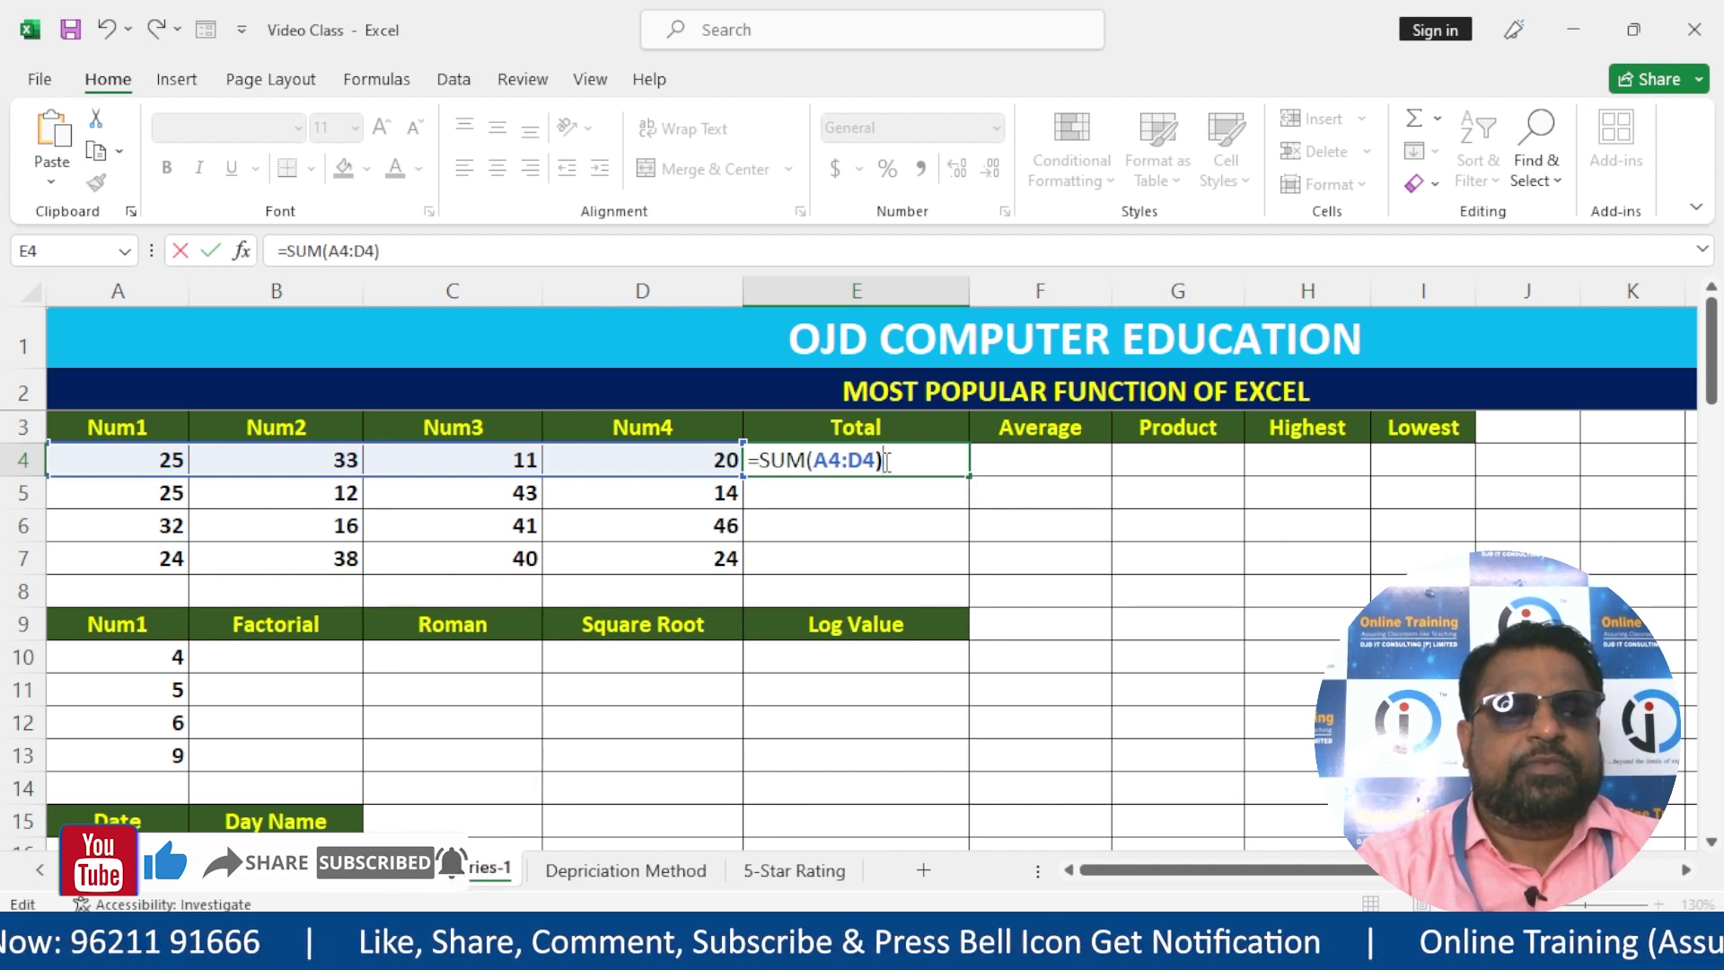
key("Return")
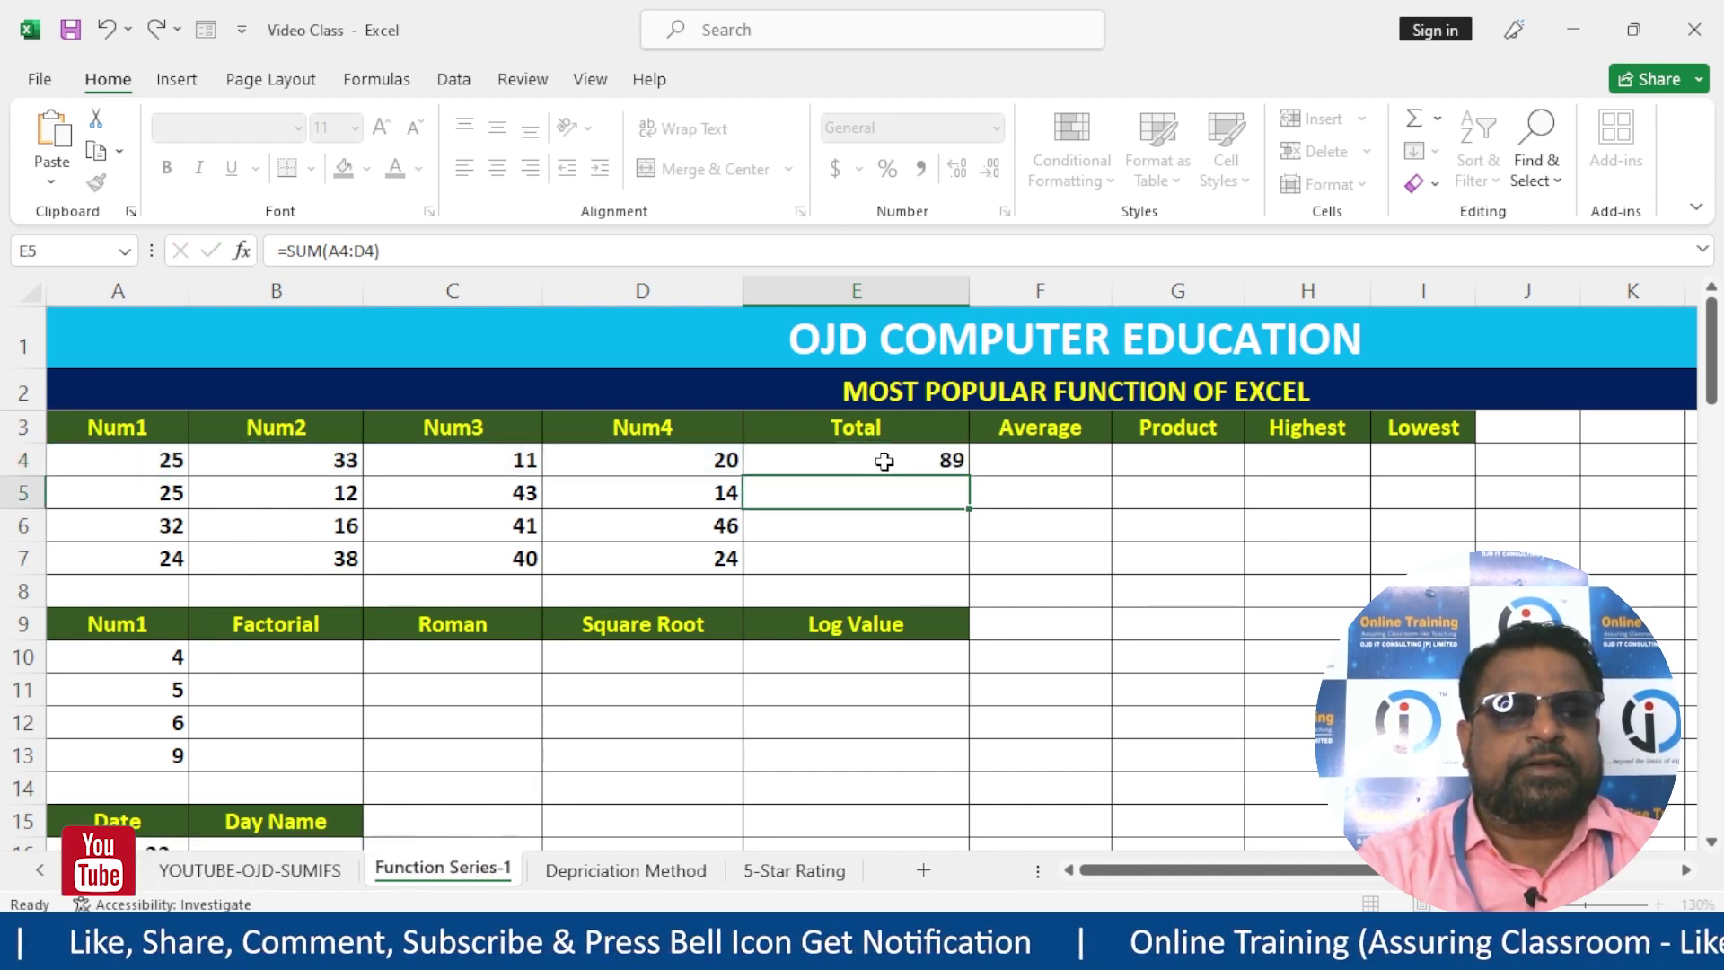
left_click(884, 461)
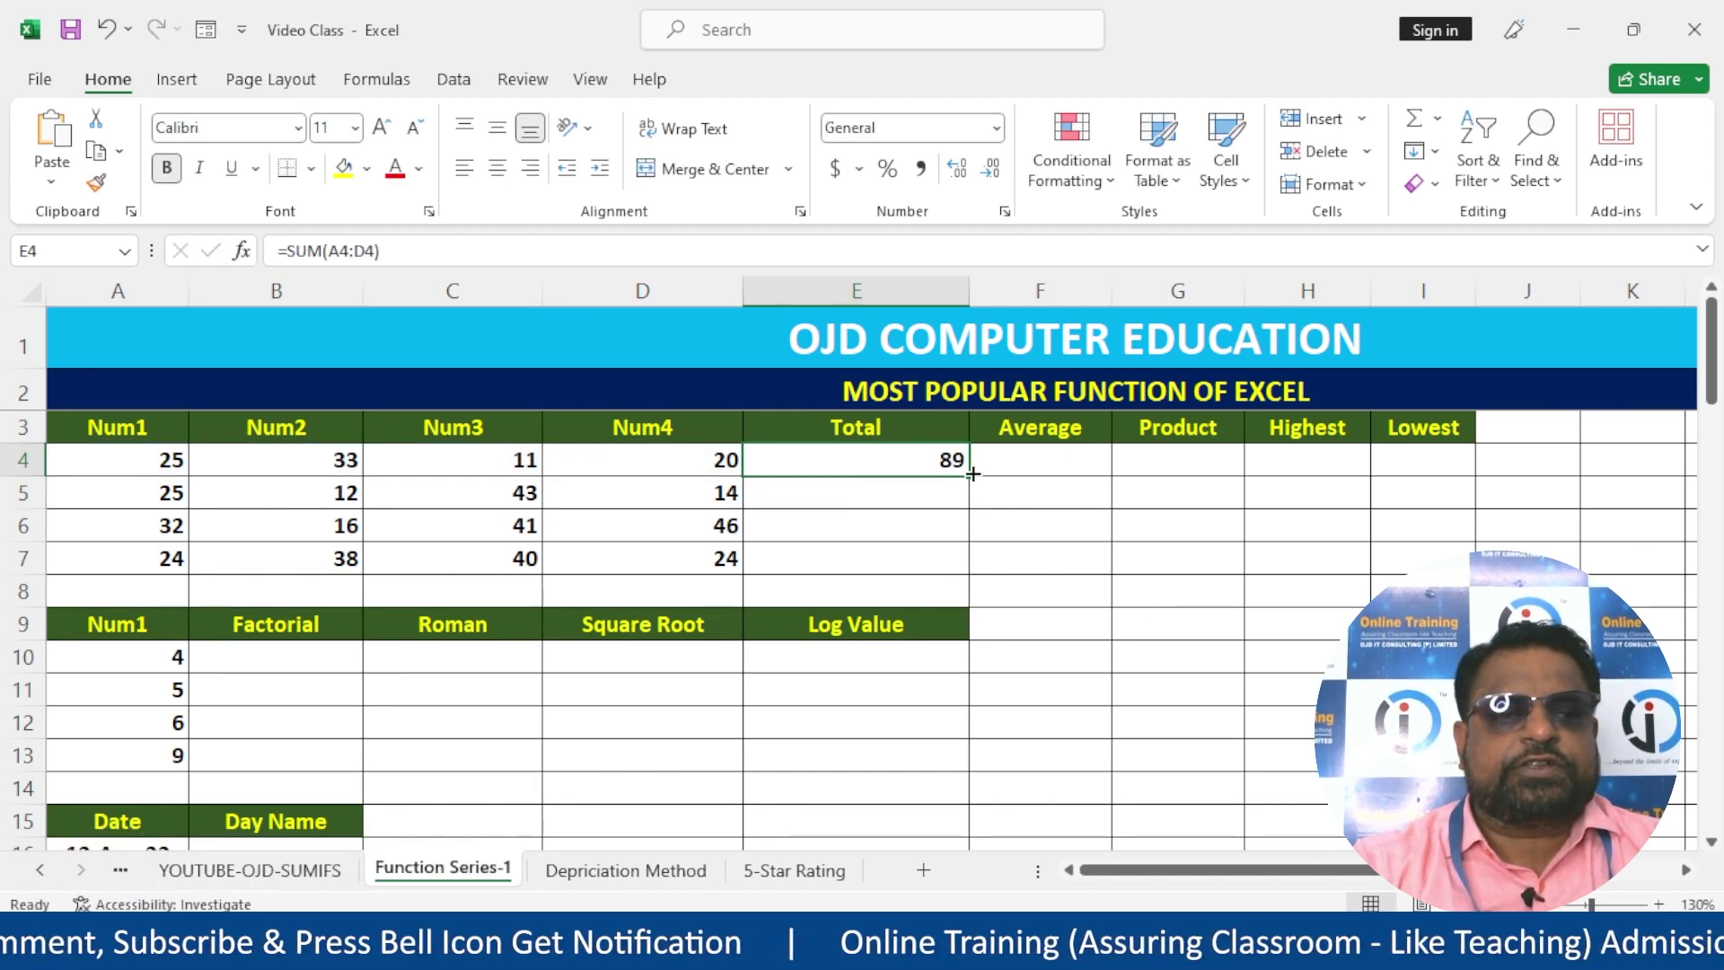
left_click_drag(972, 473, 960, 567)
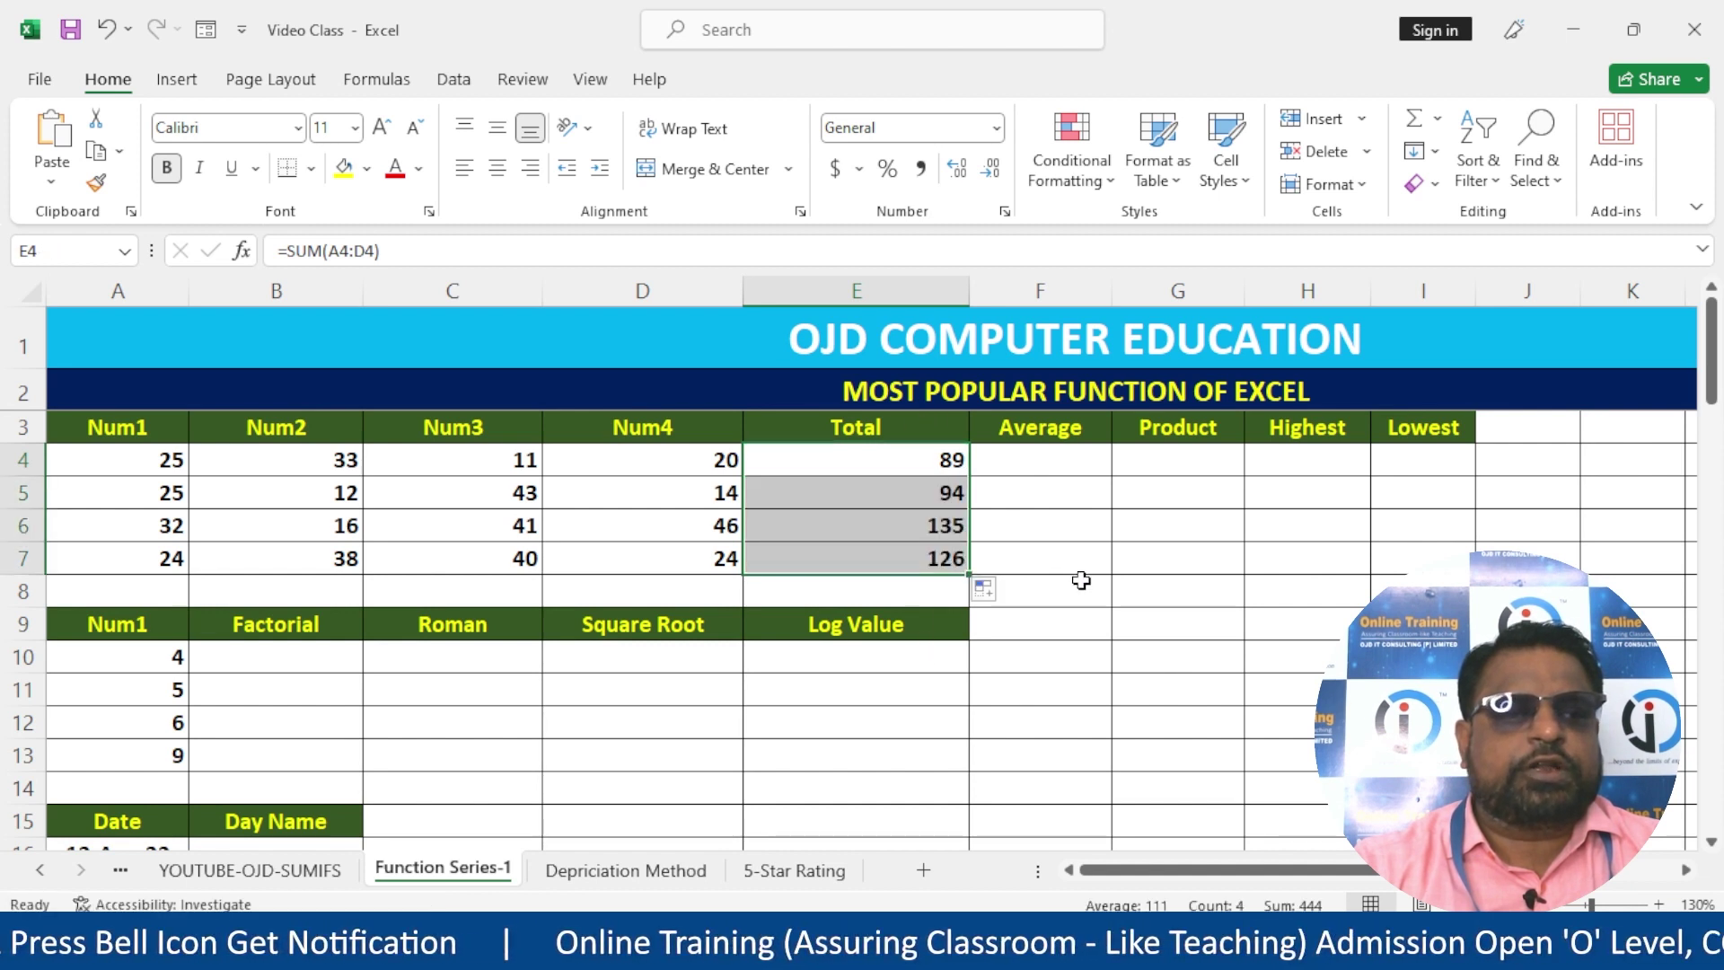
- Enter =AVERAGE(A4:D4) in Average cell F4 and fill the formula down to F7
left_click(1072, 465)
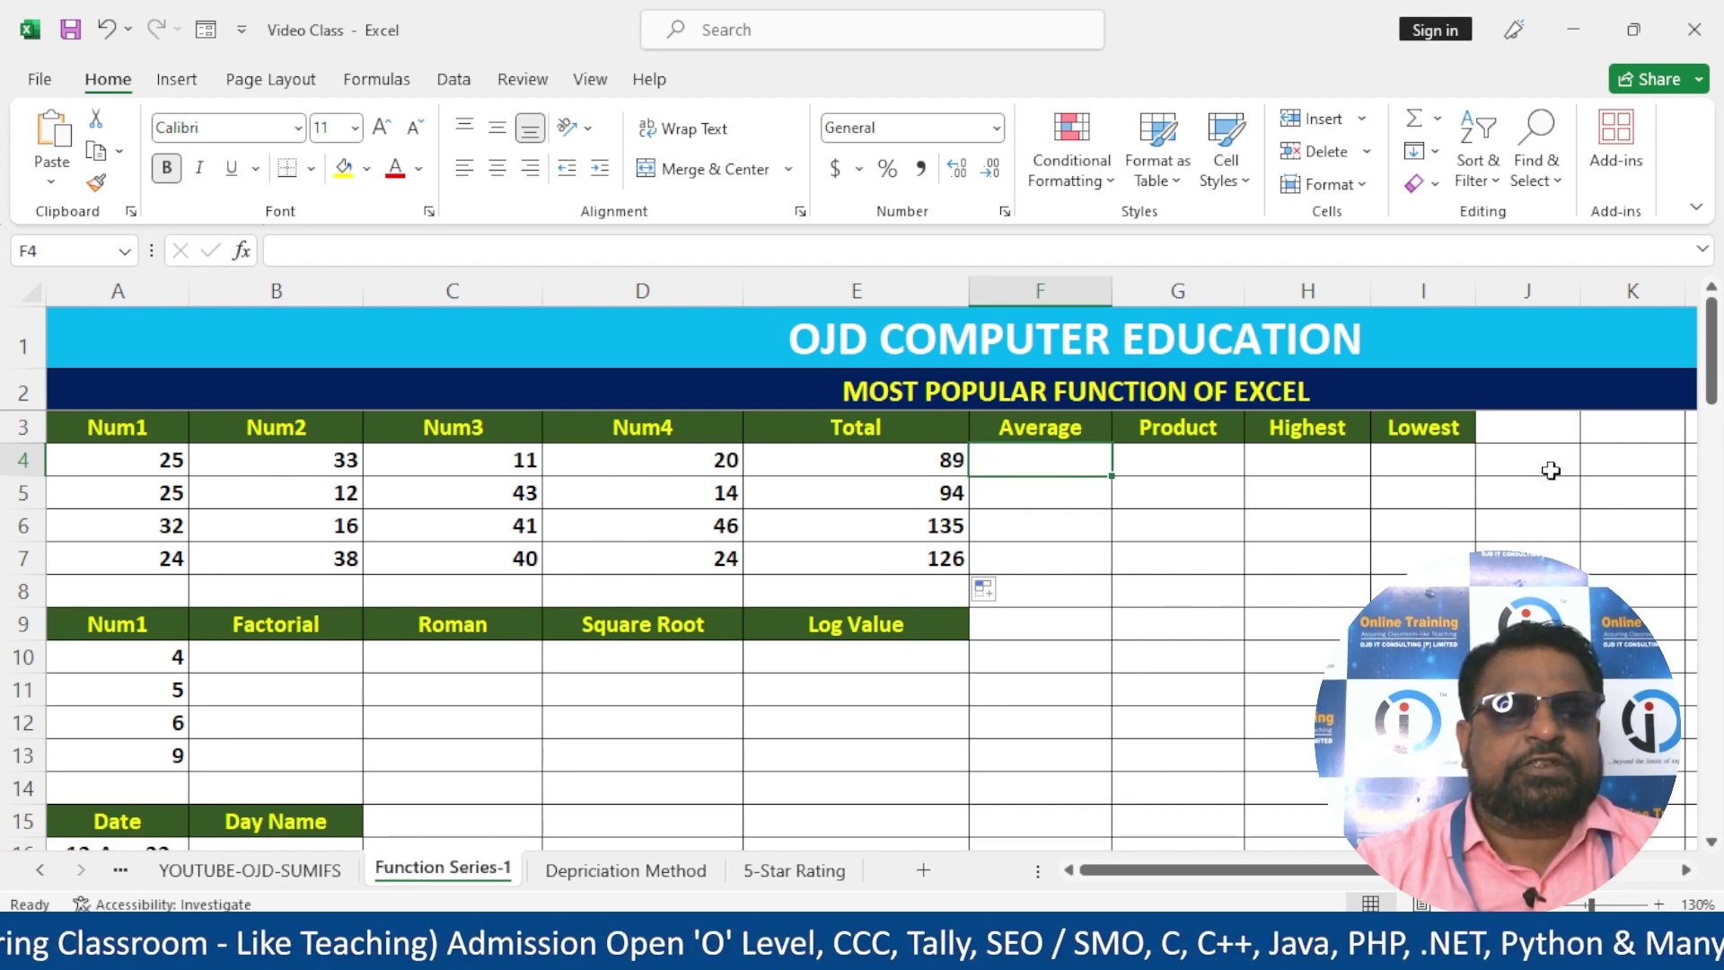
type("=")
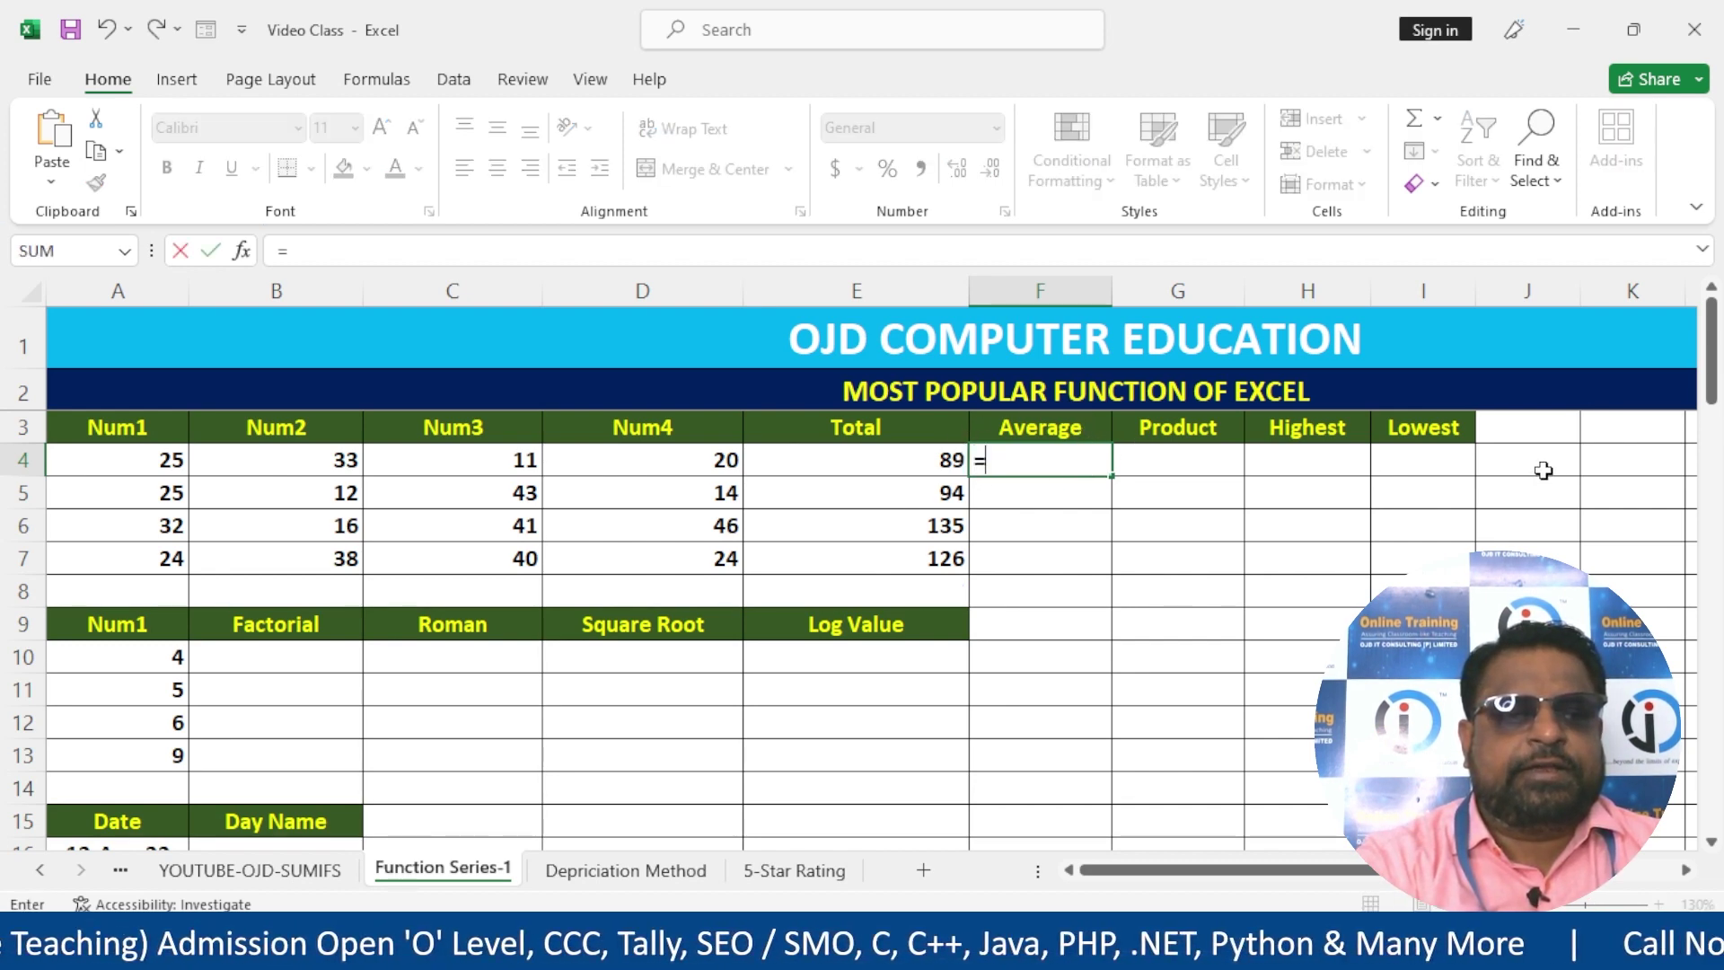
type("Aver")
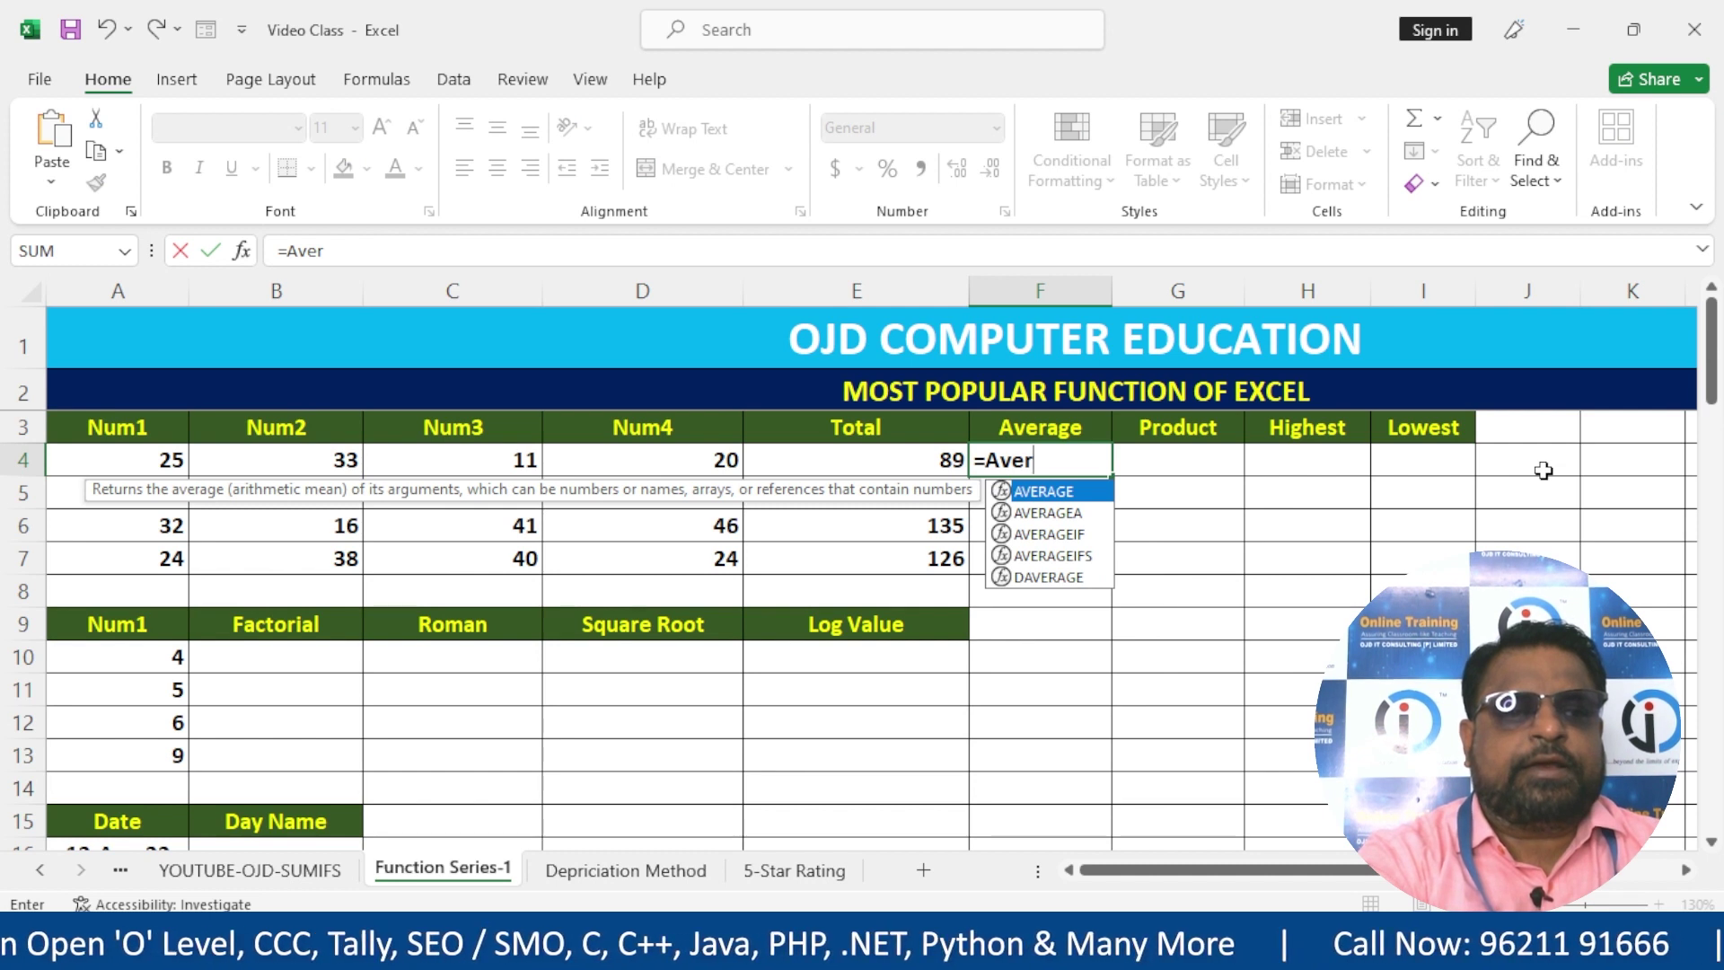
type("age(")
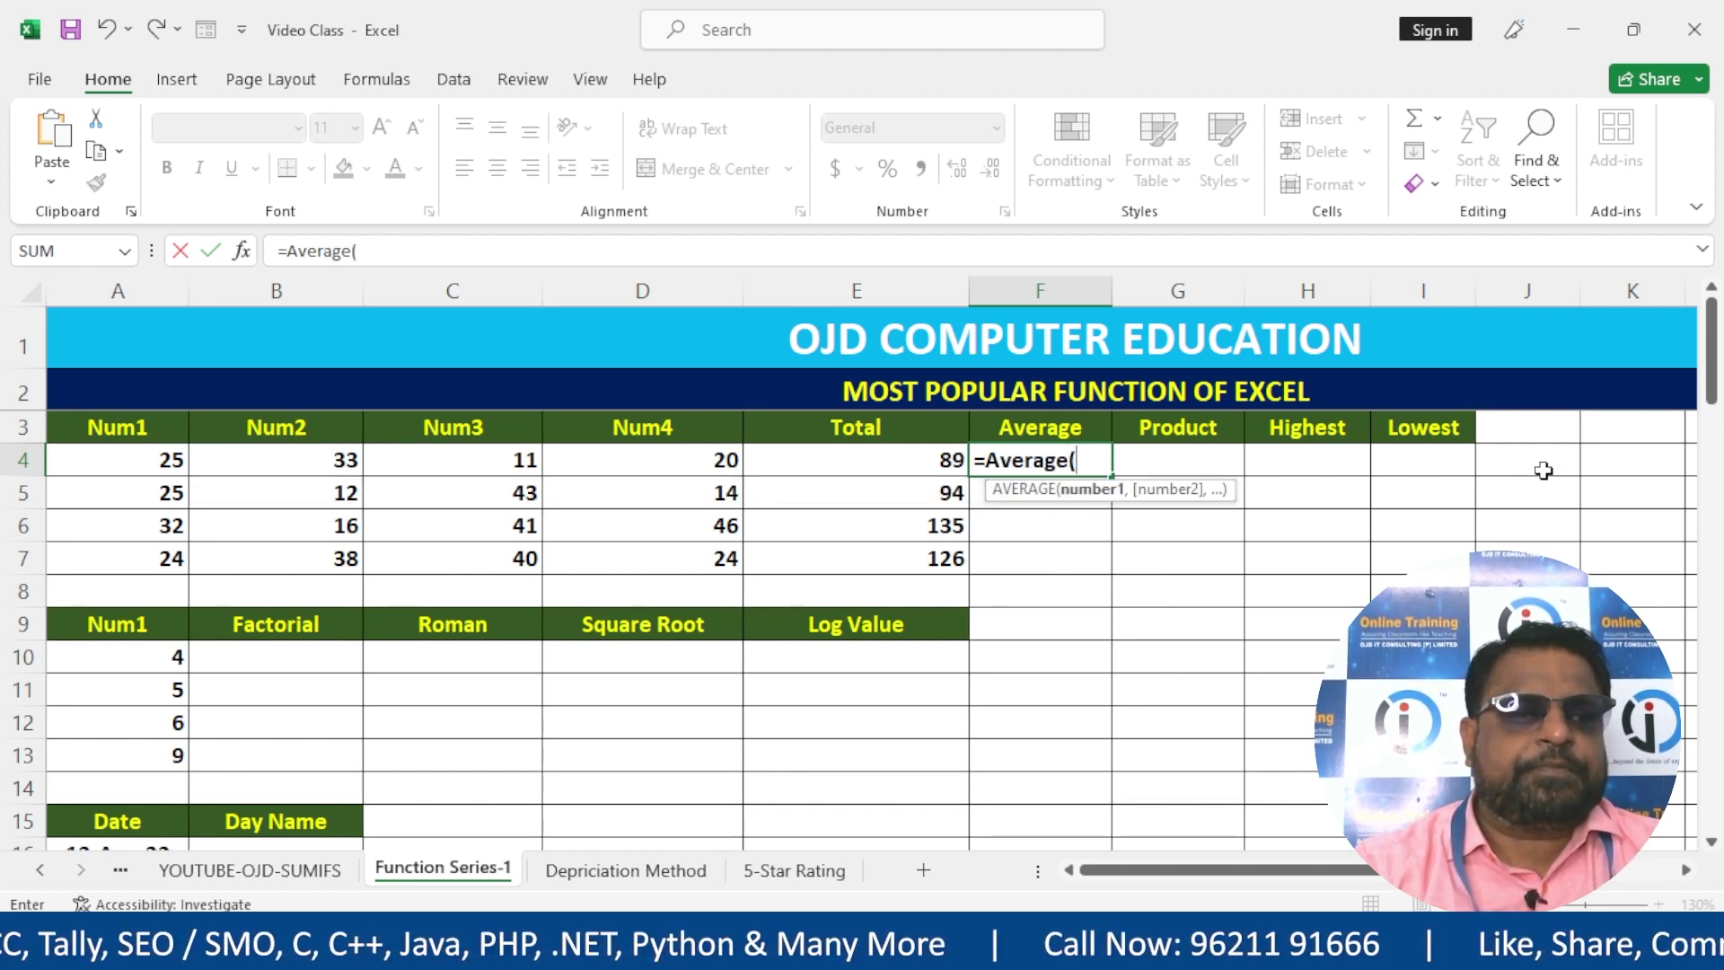
left_click_drag(133, 467, 731, 462)
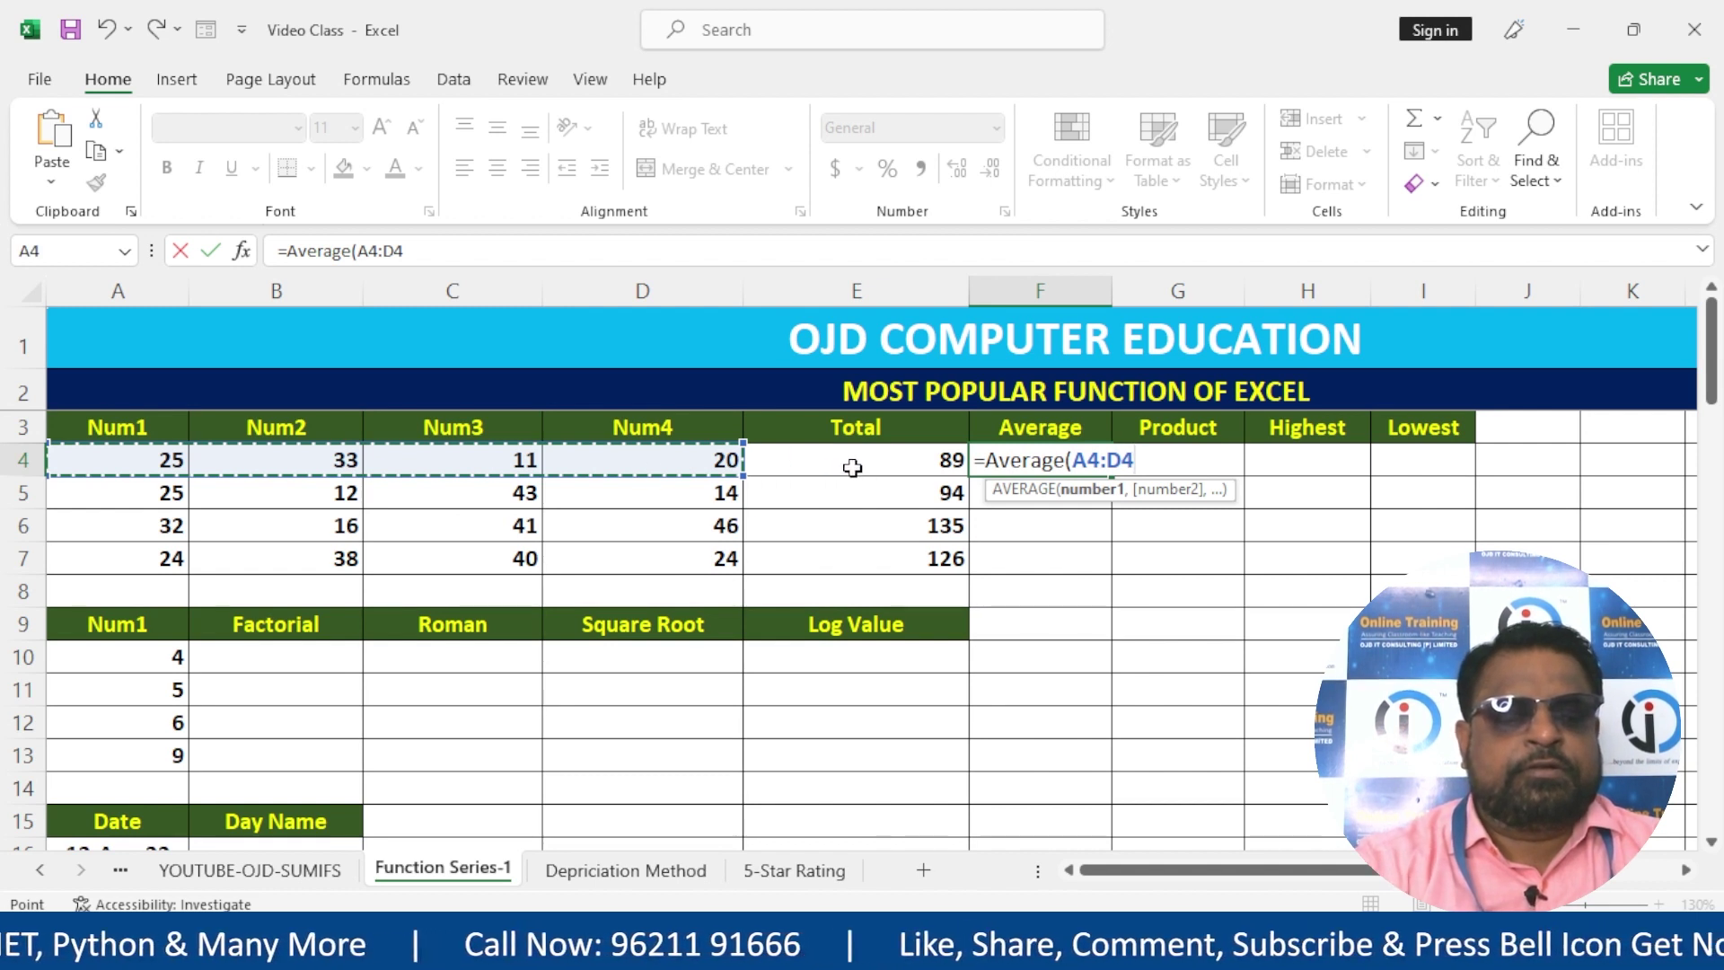
type(")")
key("Return")
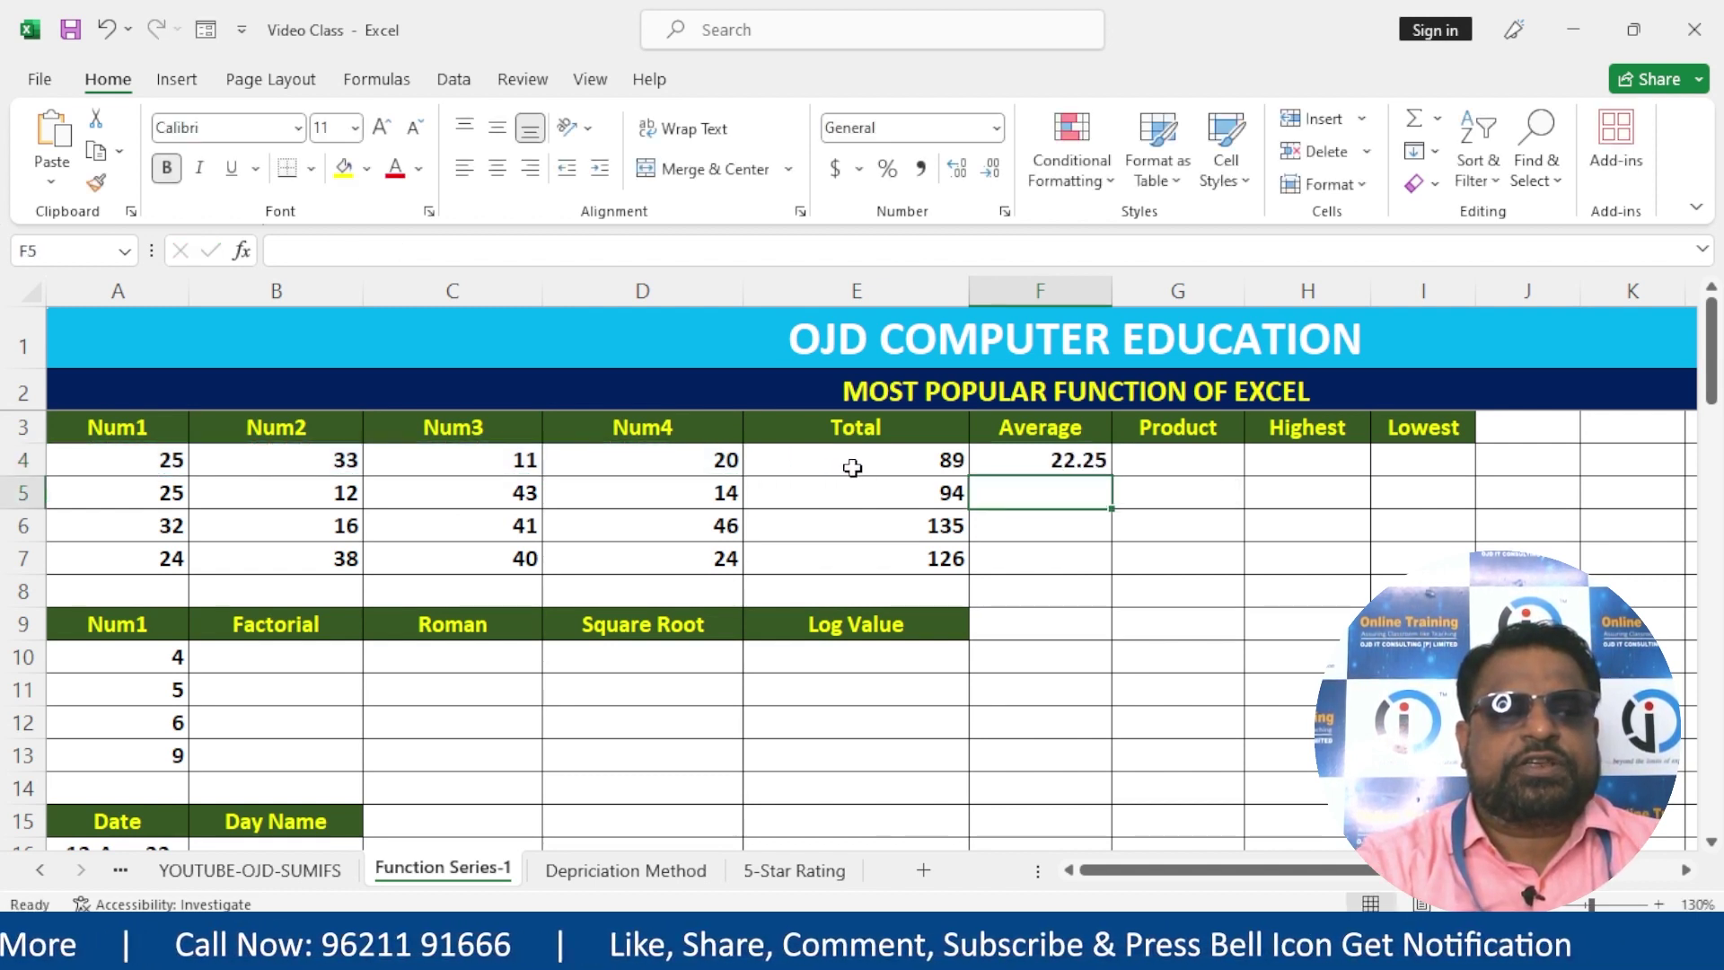
left_click(1097, 463)
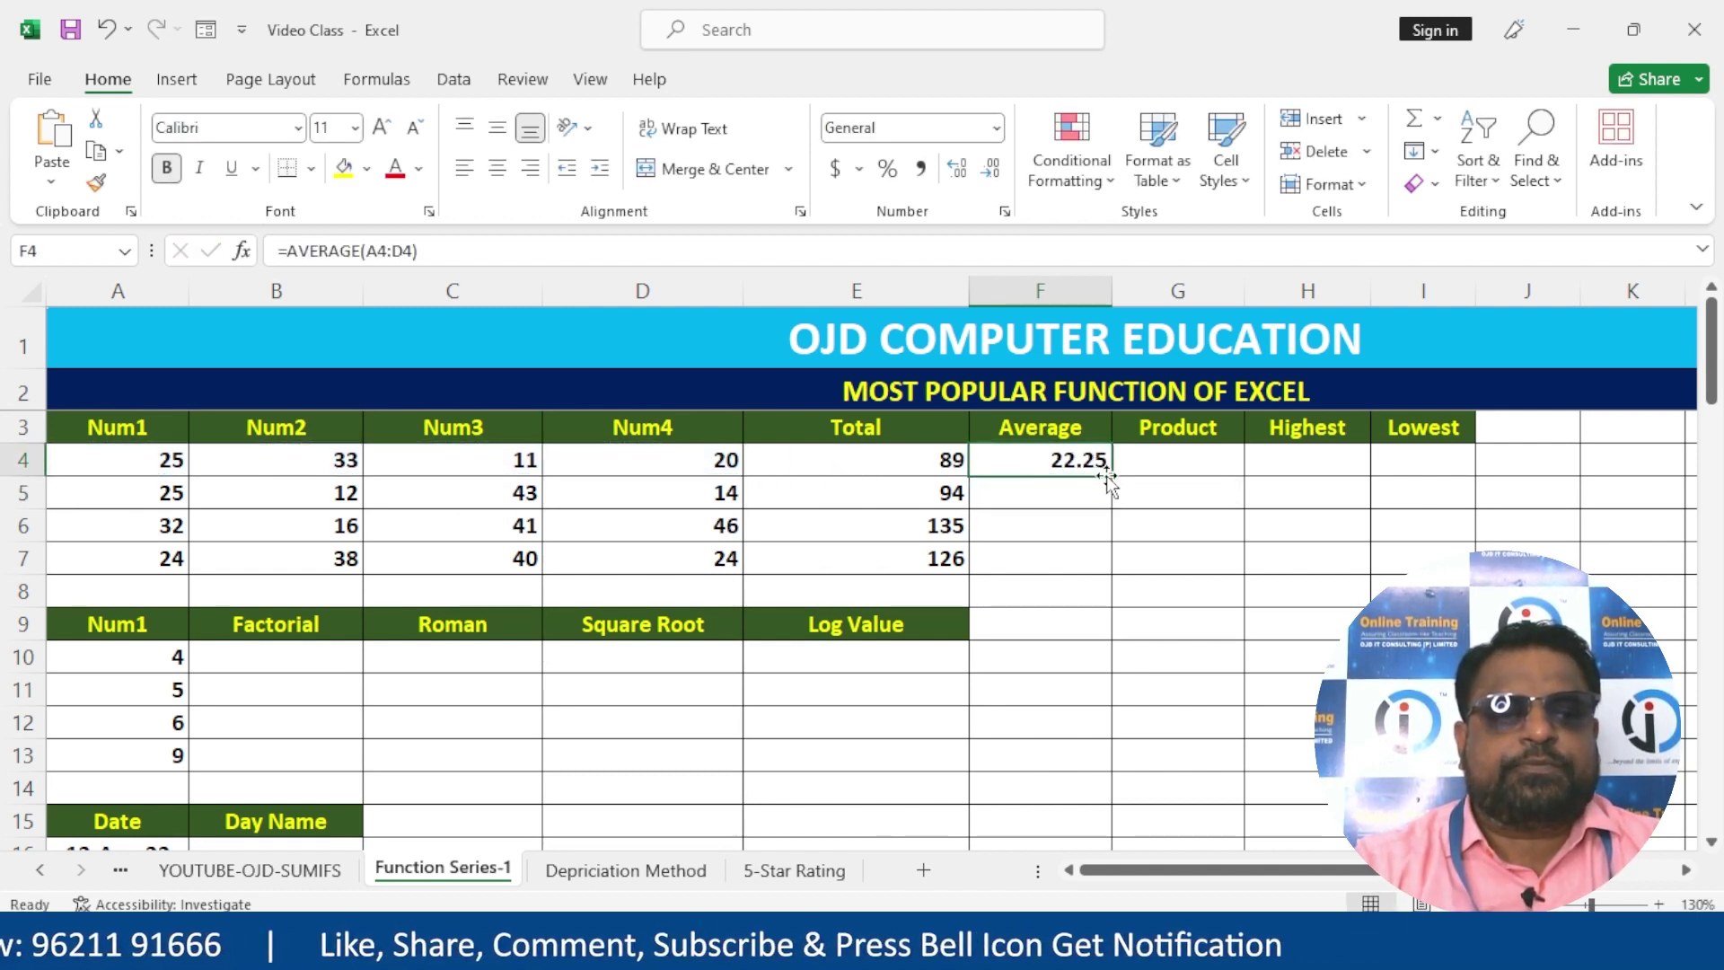
left_click_drag(1115, 483, 1090, 559)
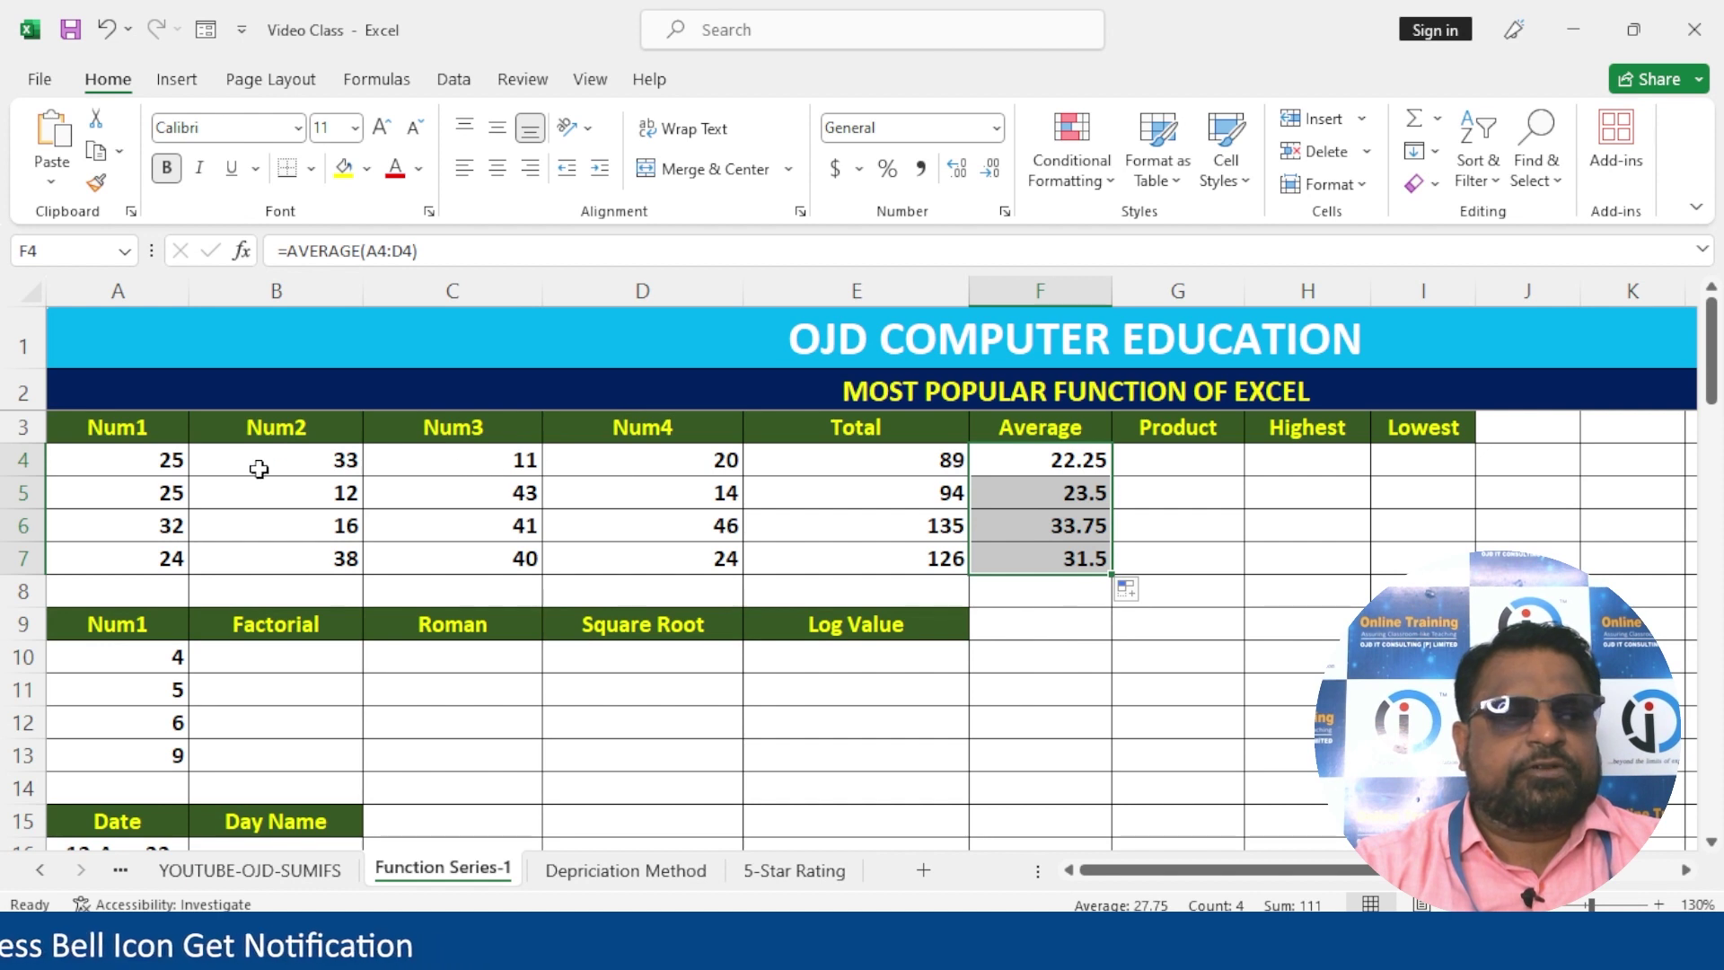
left_click_drag(170, 464, 512, 466)
left_click_drag(947, 461, 931, 564)
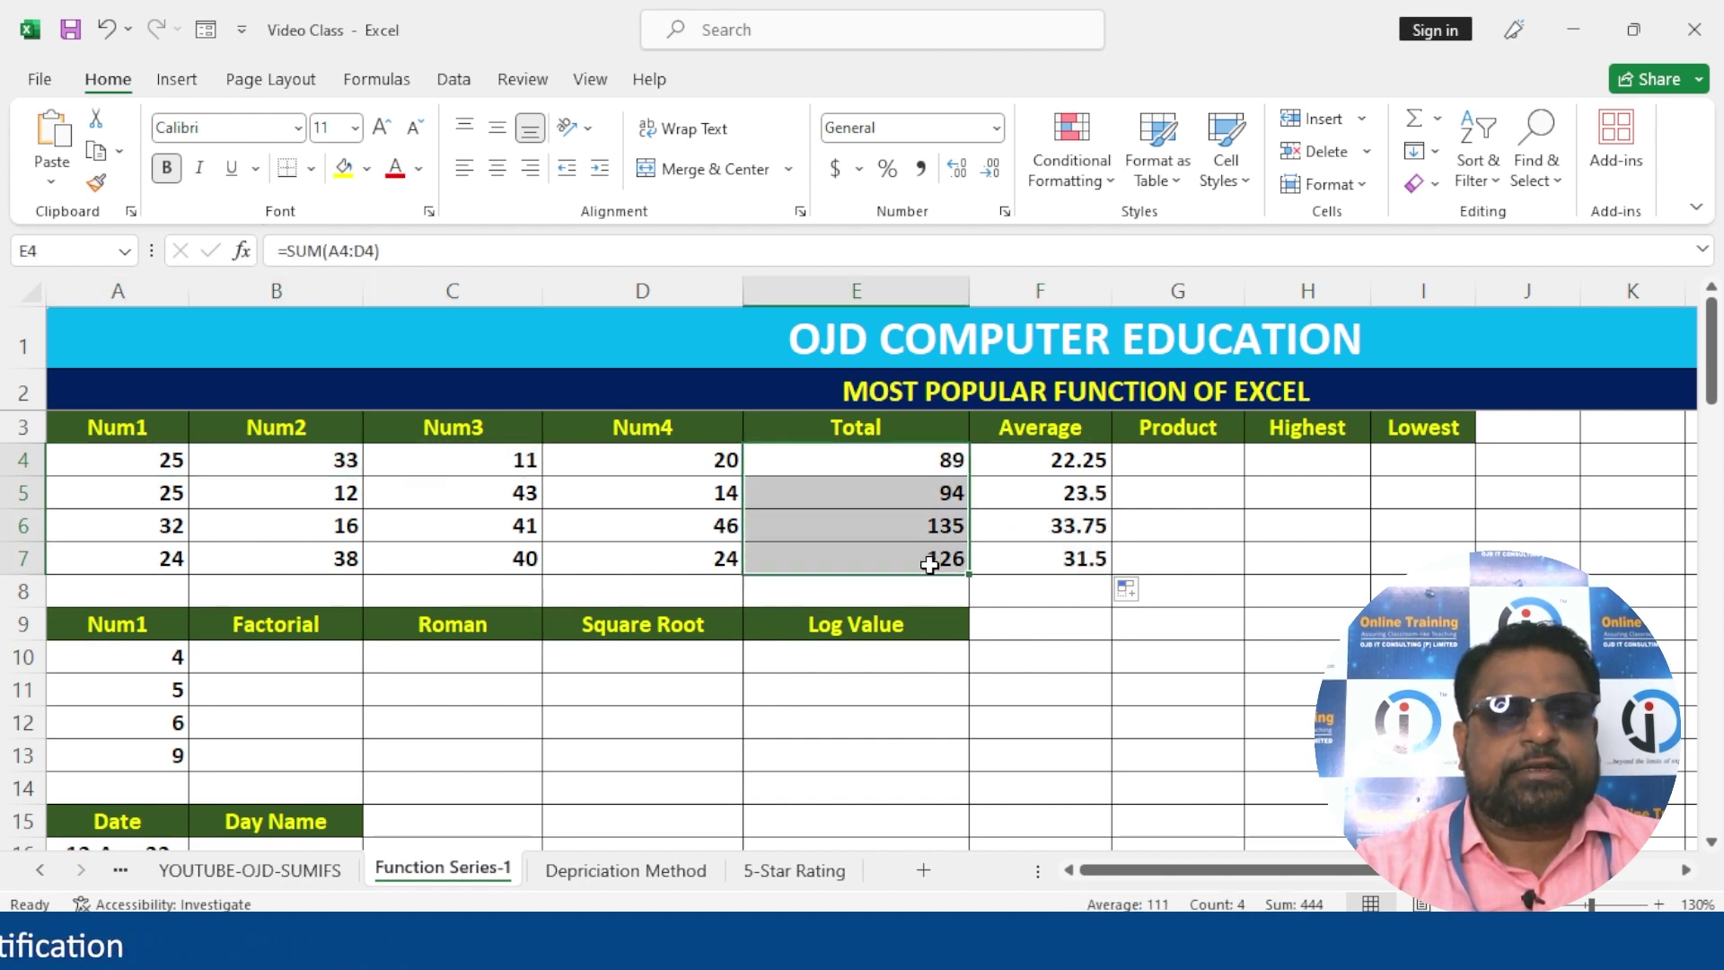
left_click_drag(1084, 462, 1080, 561)
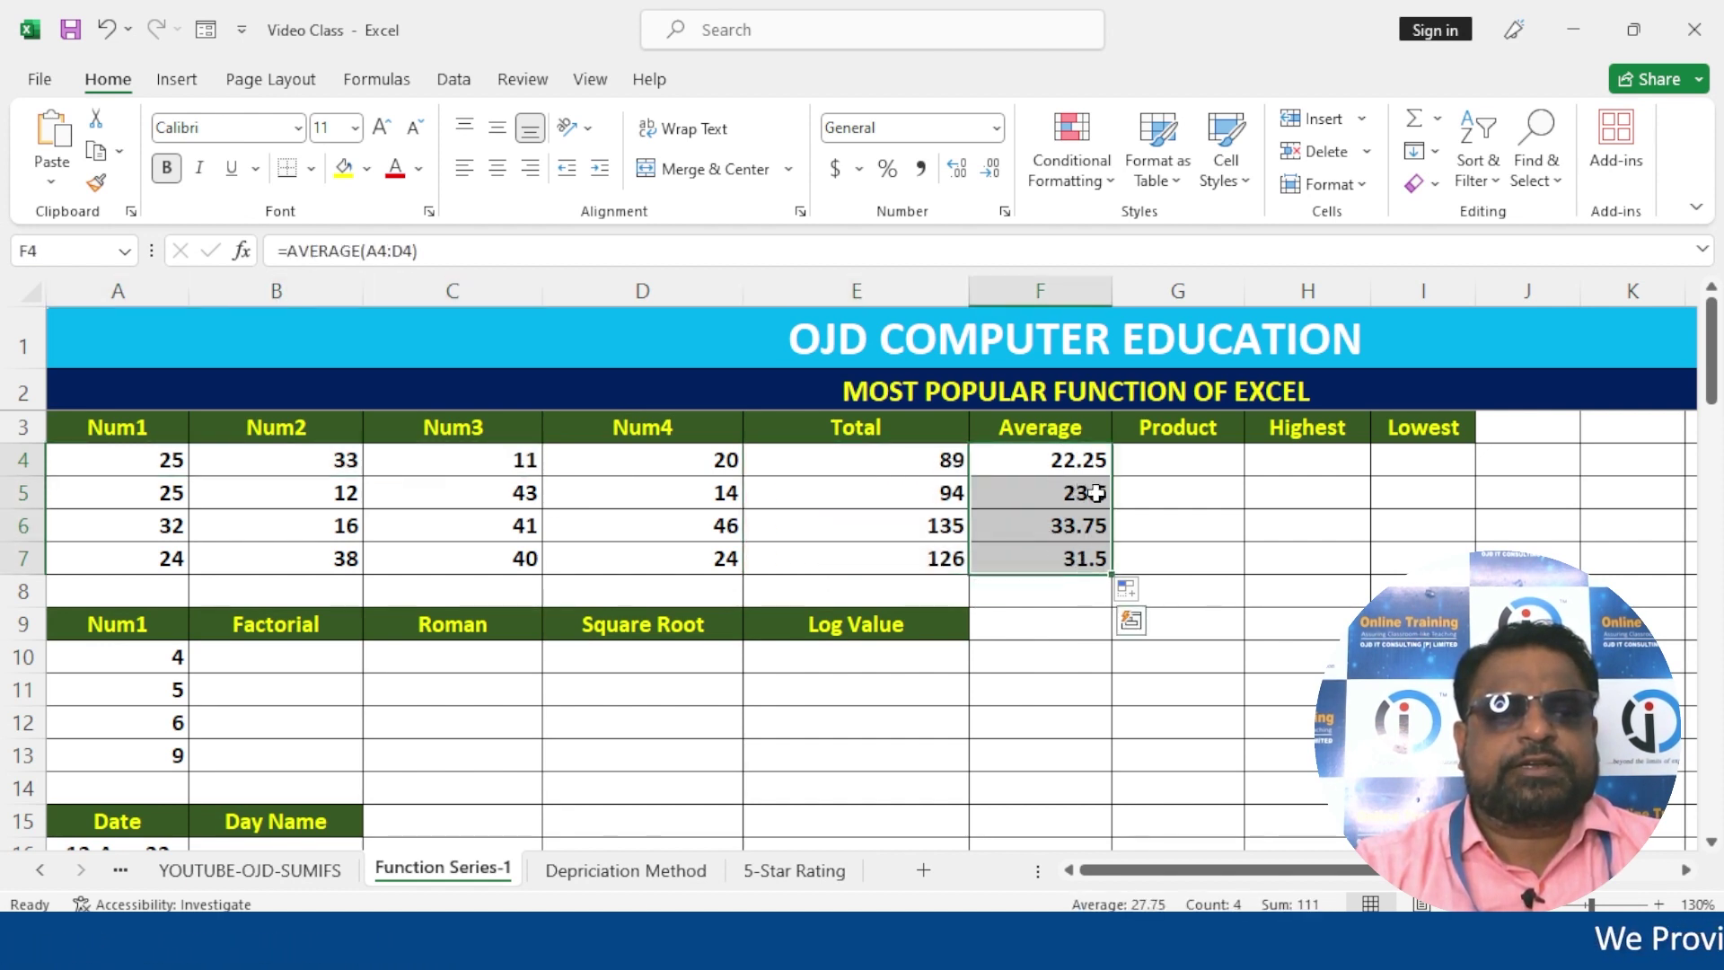
left_click(1074, 562)
left_click_drag(1056, 474, 1049, 538)
- Merge and center A8:F8 and enter the note "Press [Ctrl+Shift+1]: To Set Decimal Number at 2 place" in it
left_click_drag(161, 593, 993, 569)
left_click(703, 169)
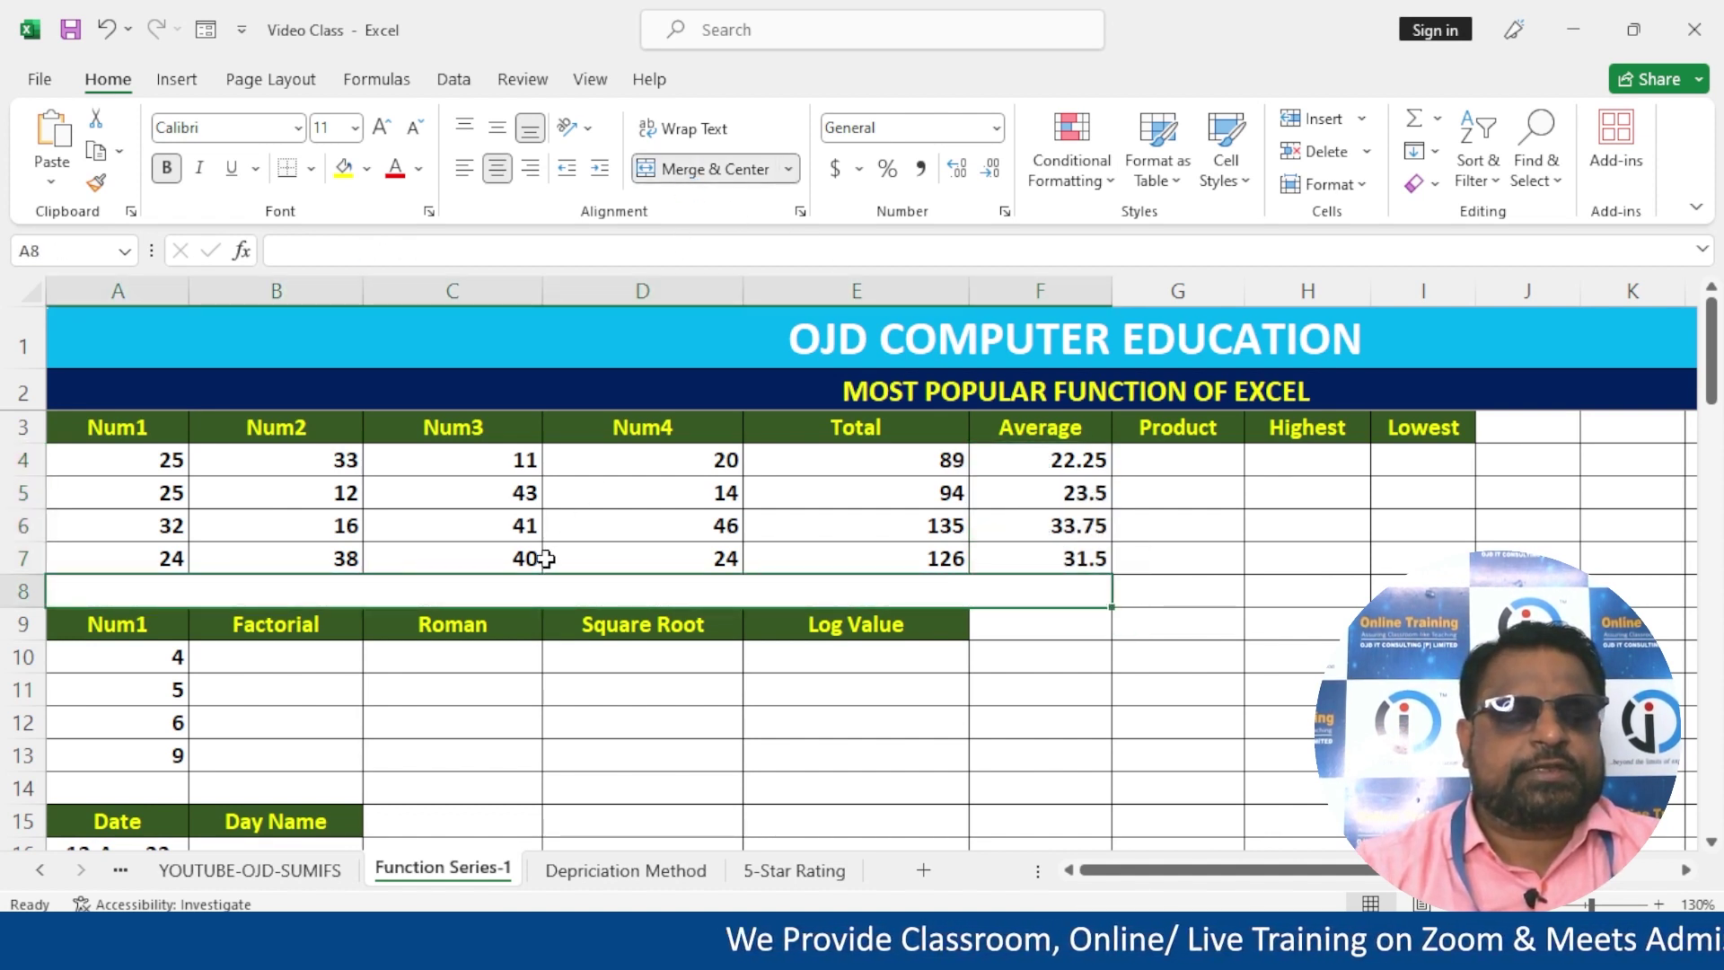
type("Press")
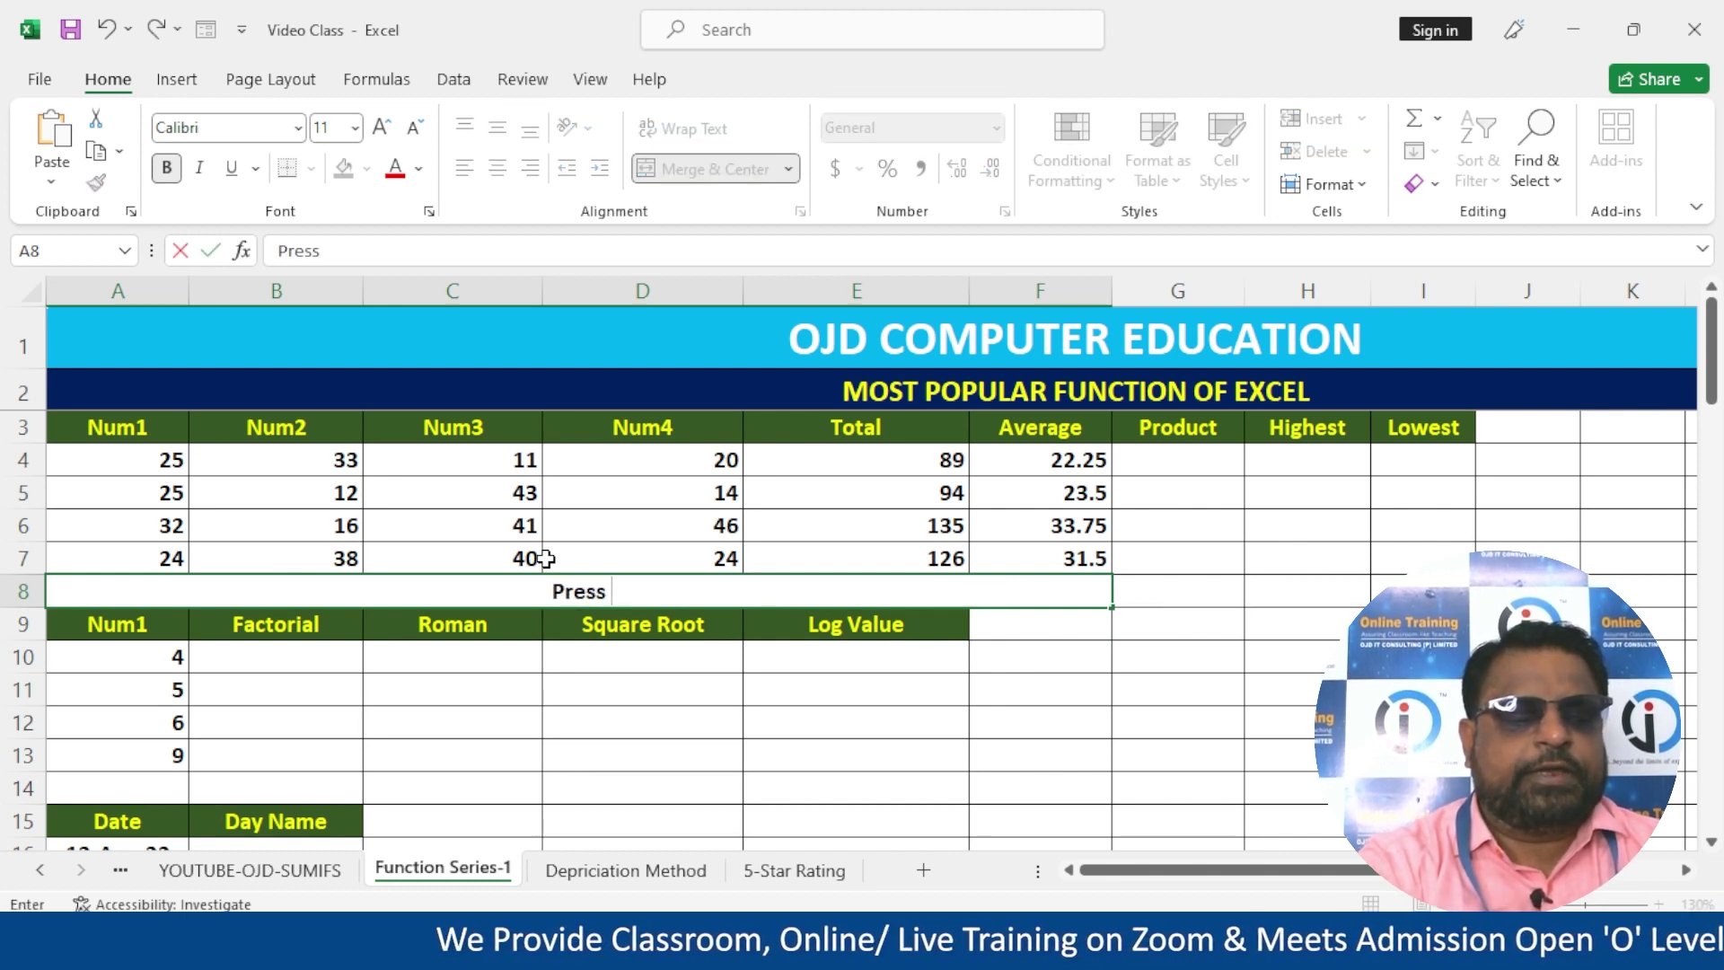
type(" Shift")
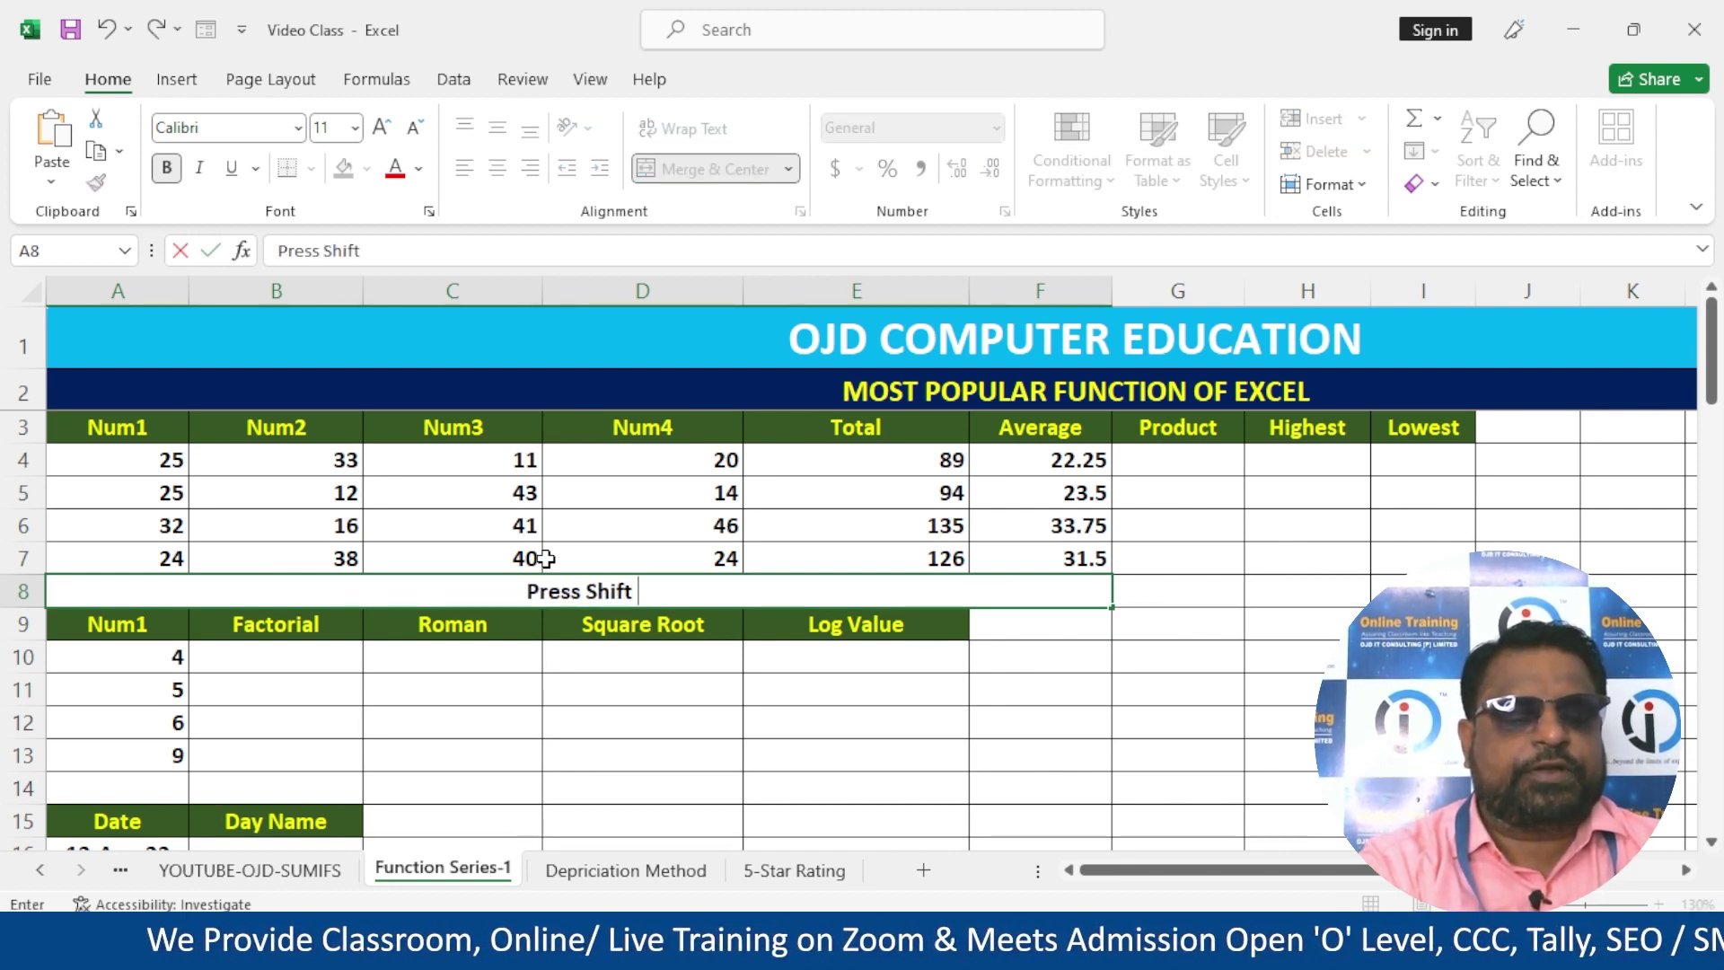
key("BackSpace")
key("BackSpace")
key("BackSpace")
key("BackSpace")
key("BackSpace")
type("[")
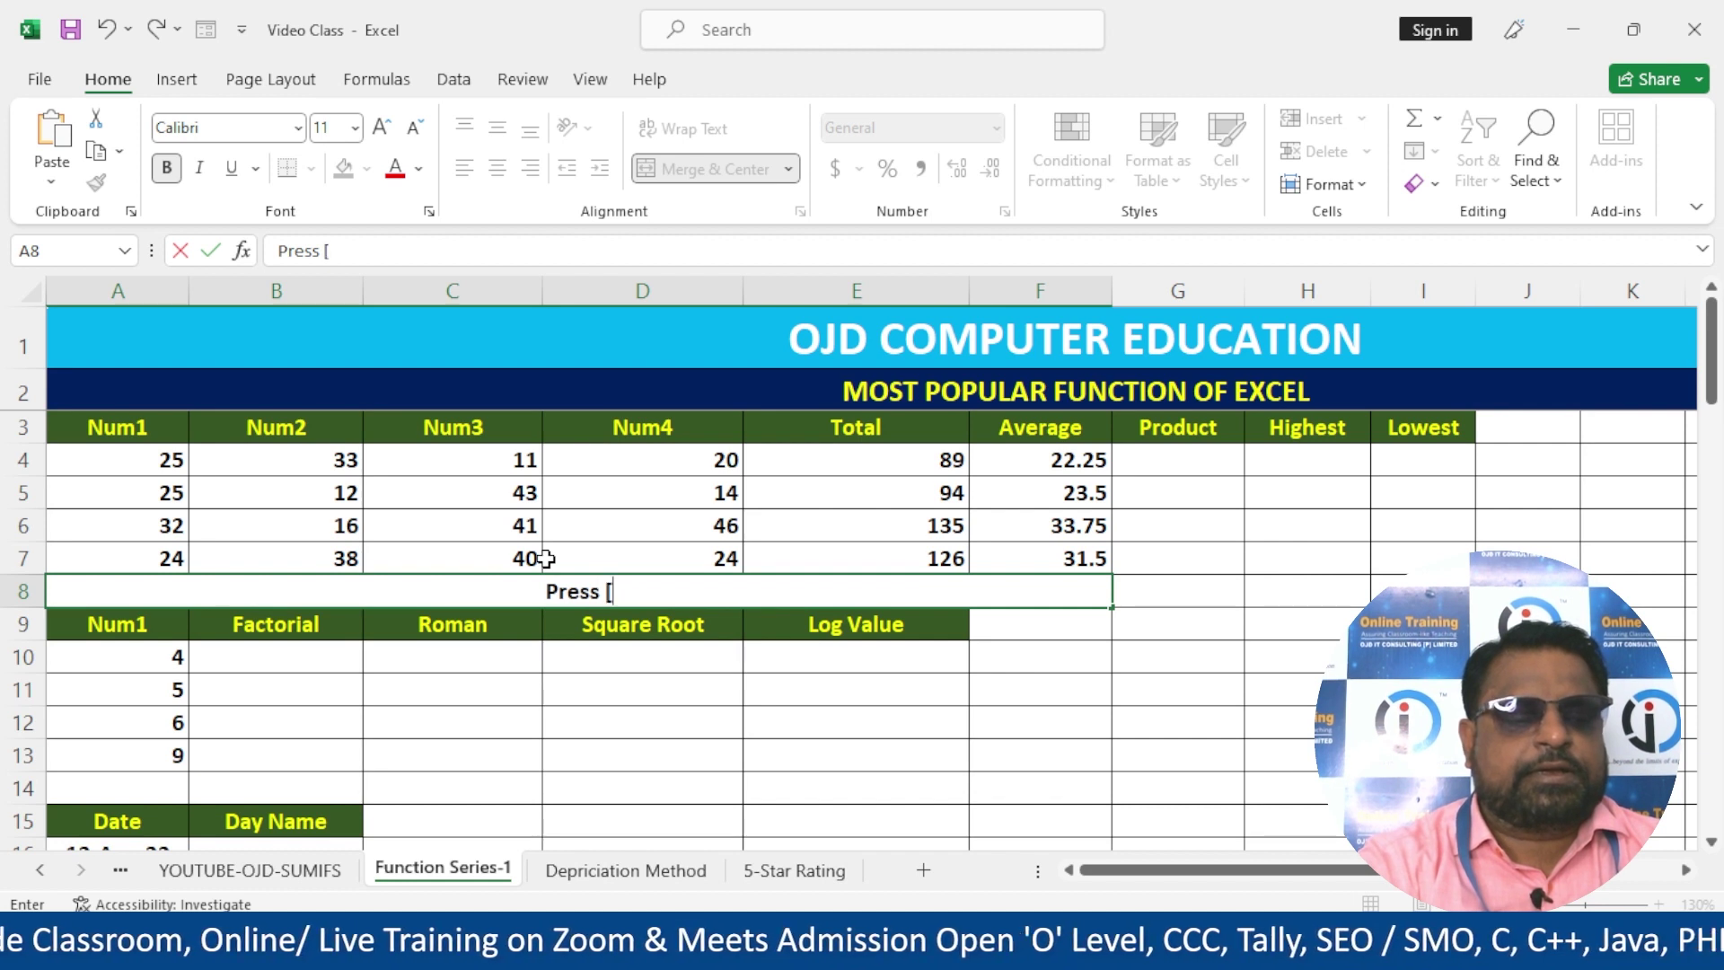
type("Ctrl+Shi")
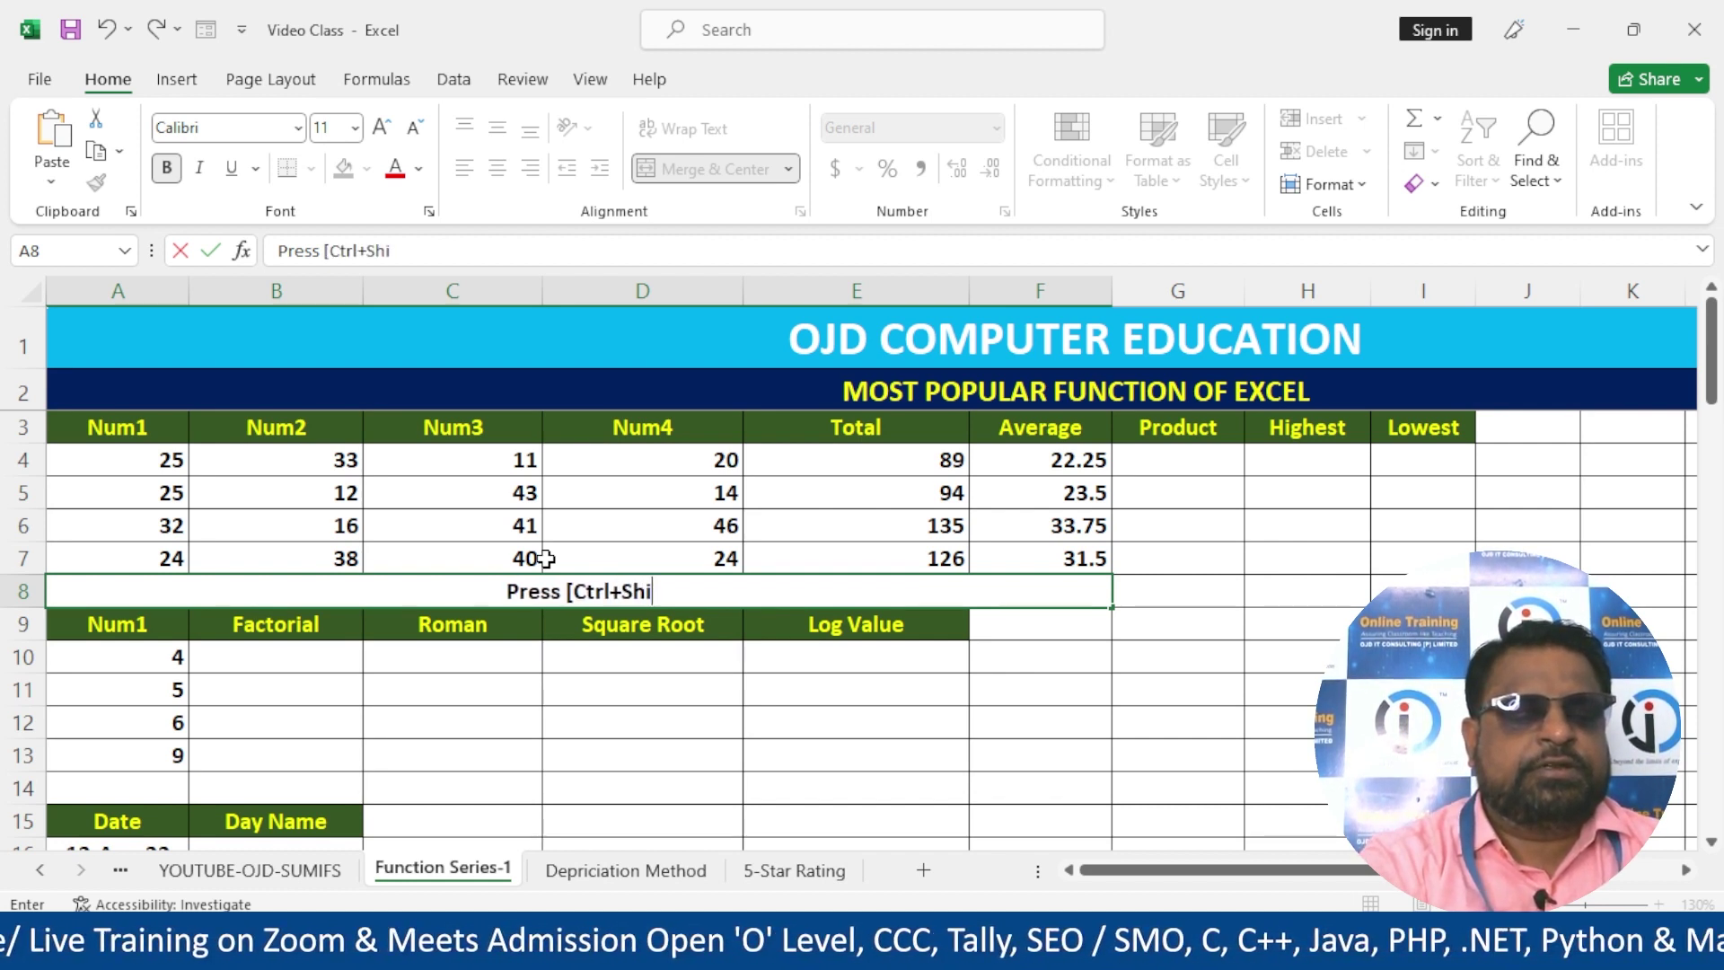
type("ft+1];")
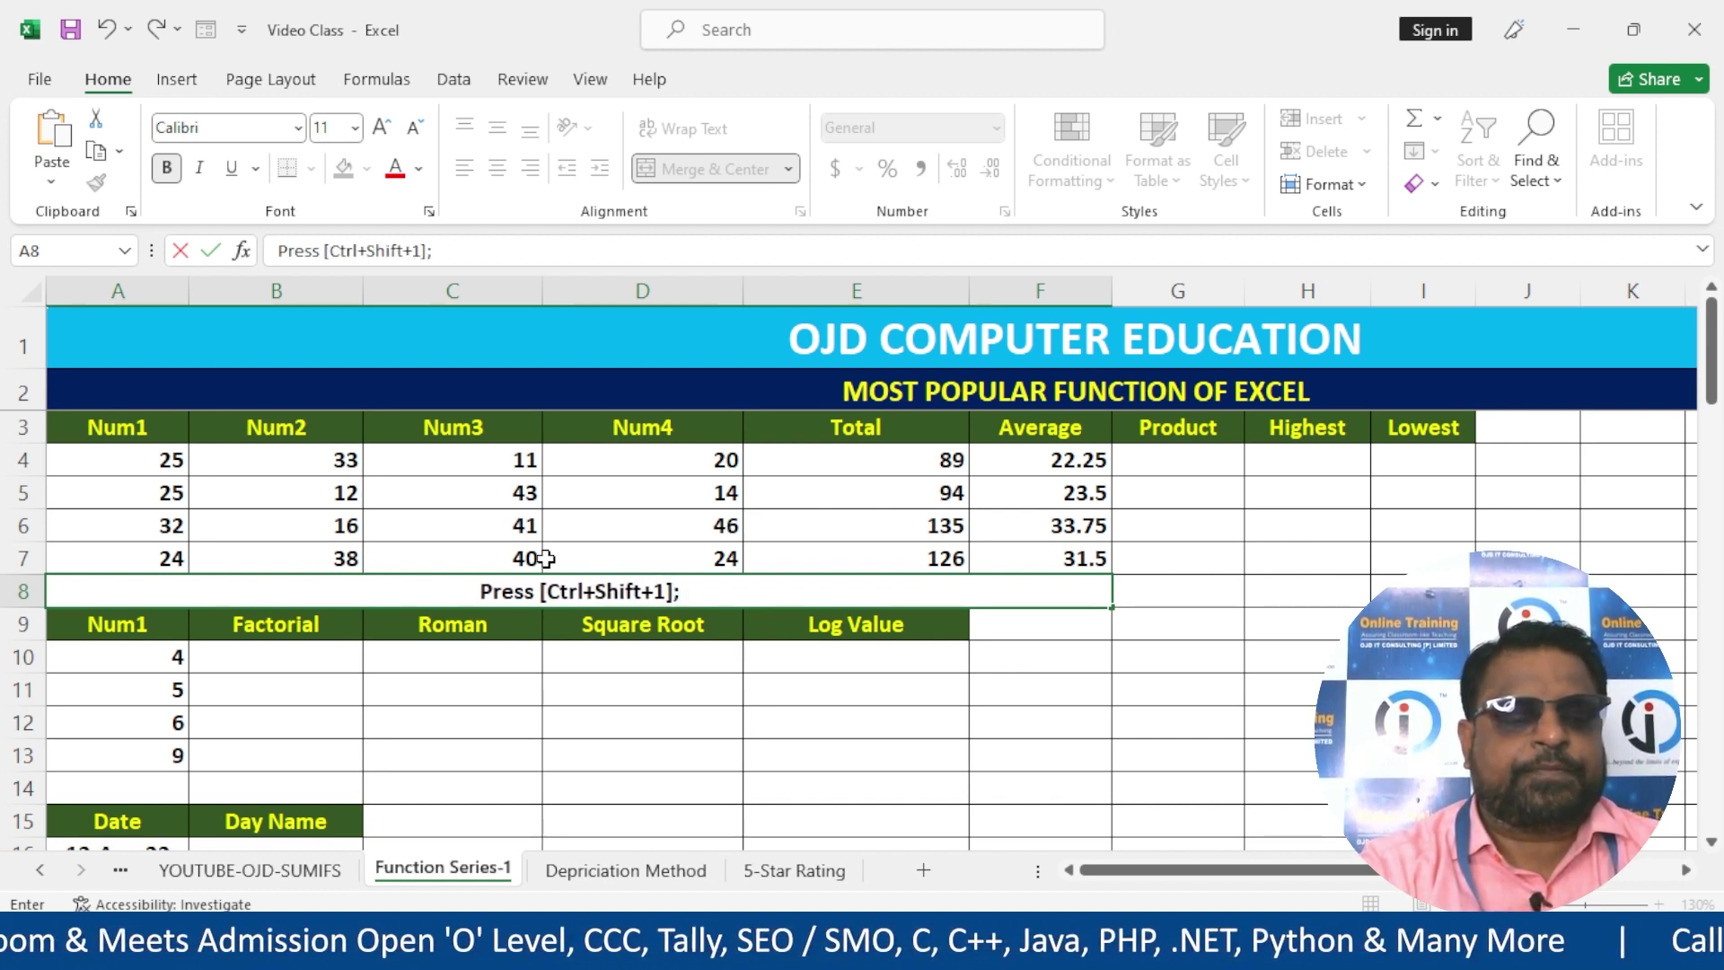
type(" To Se")
key("BackSpace")
key("BackSpace")
key("BackSpace")
key("BackSpace")
key("BackSpace")
key("BackSpace")
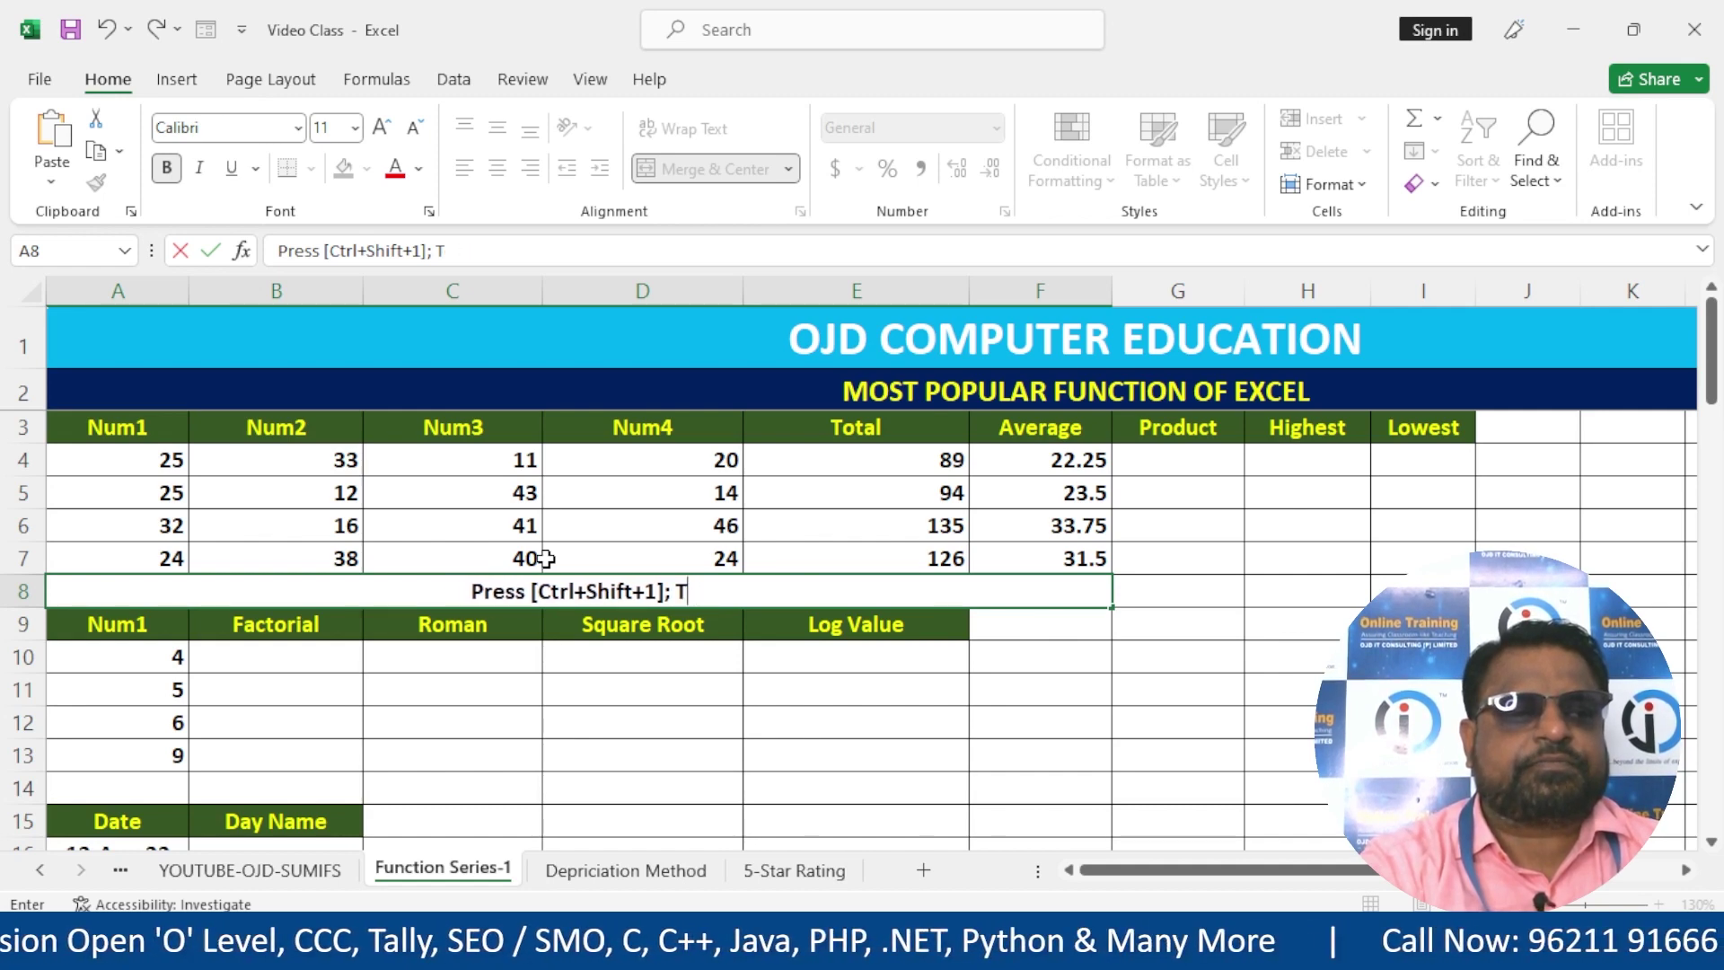
key("BackSpace")
type("To Set Decimal")
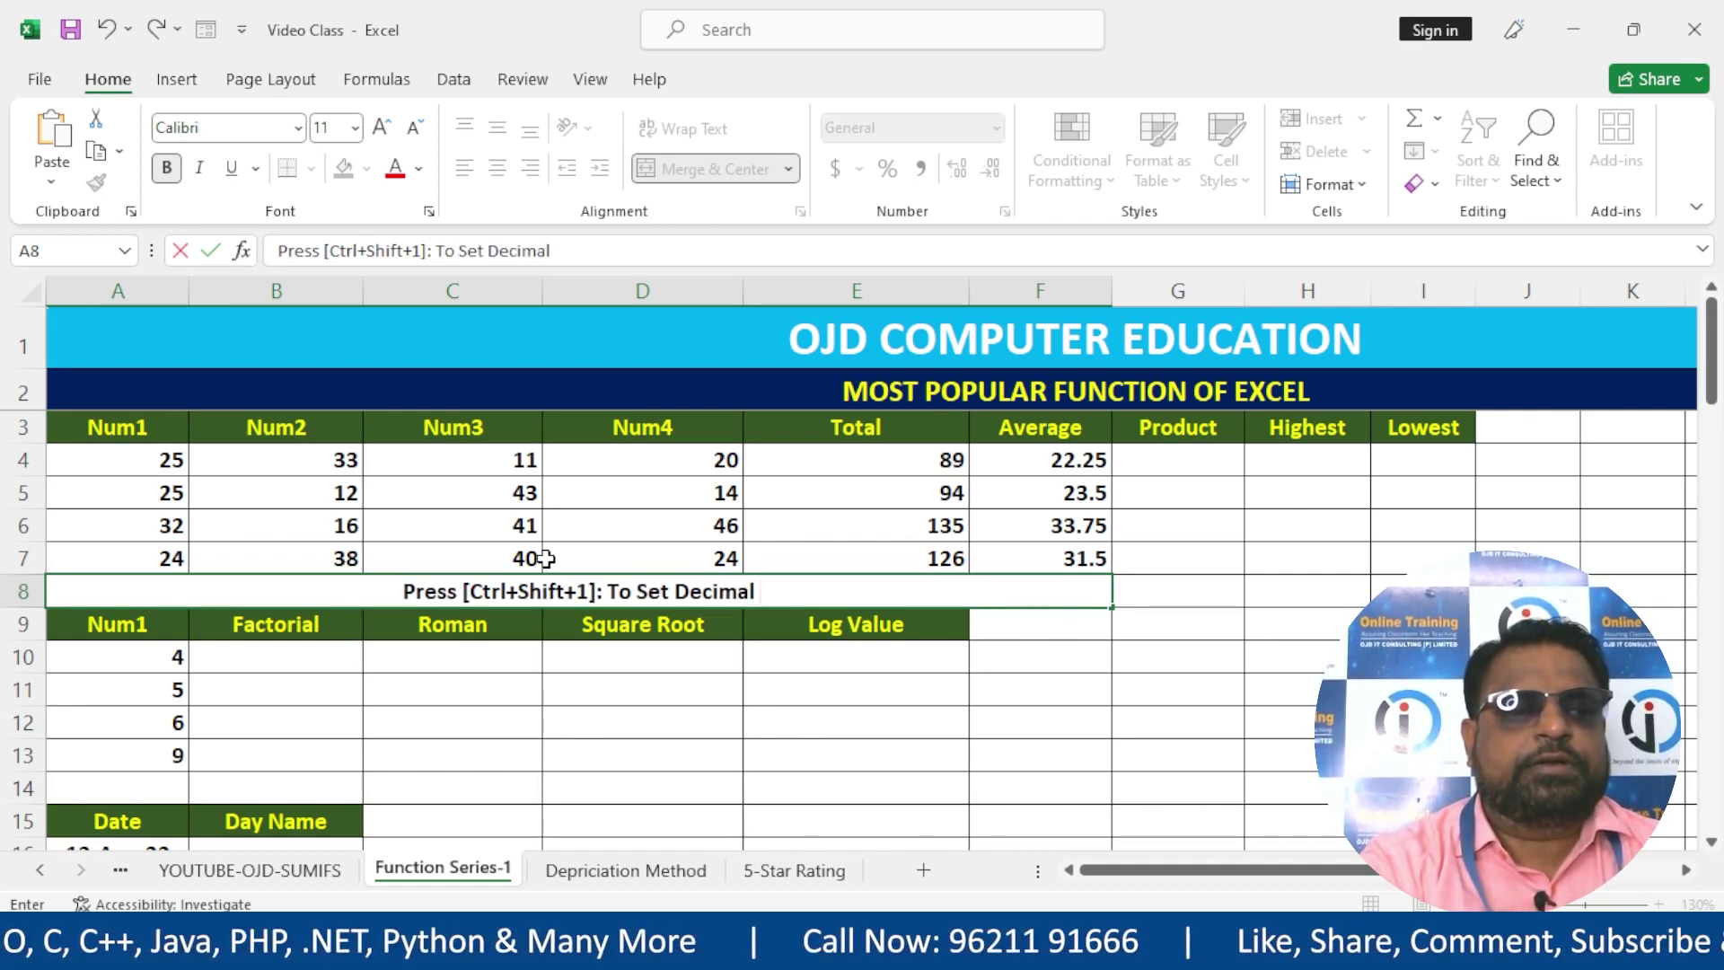
type(" Number at 2")
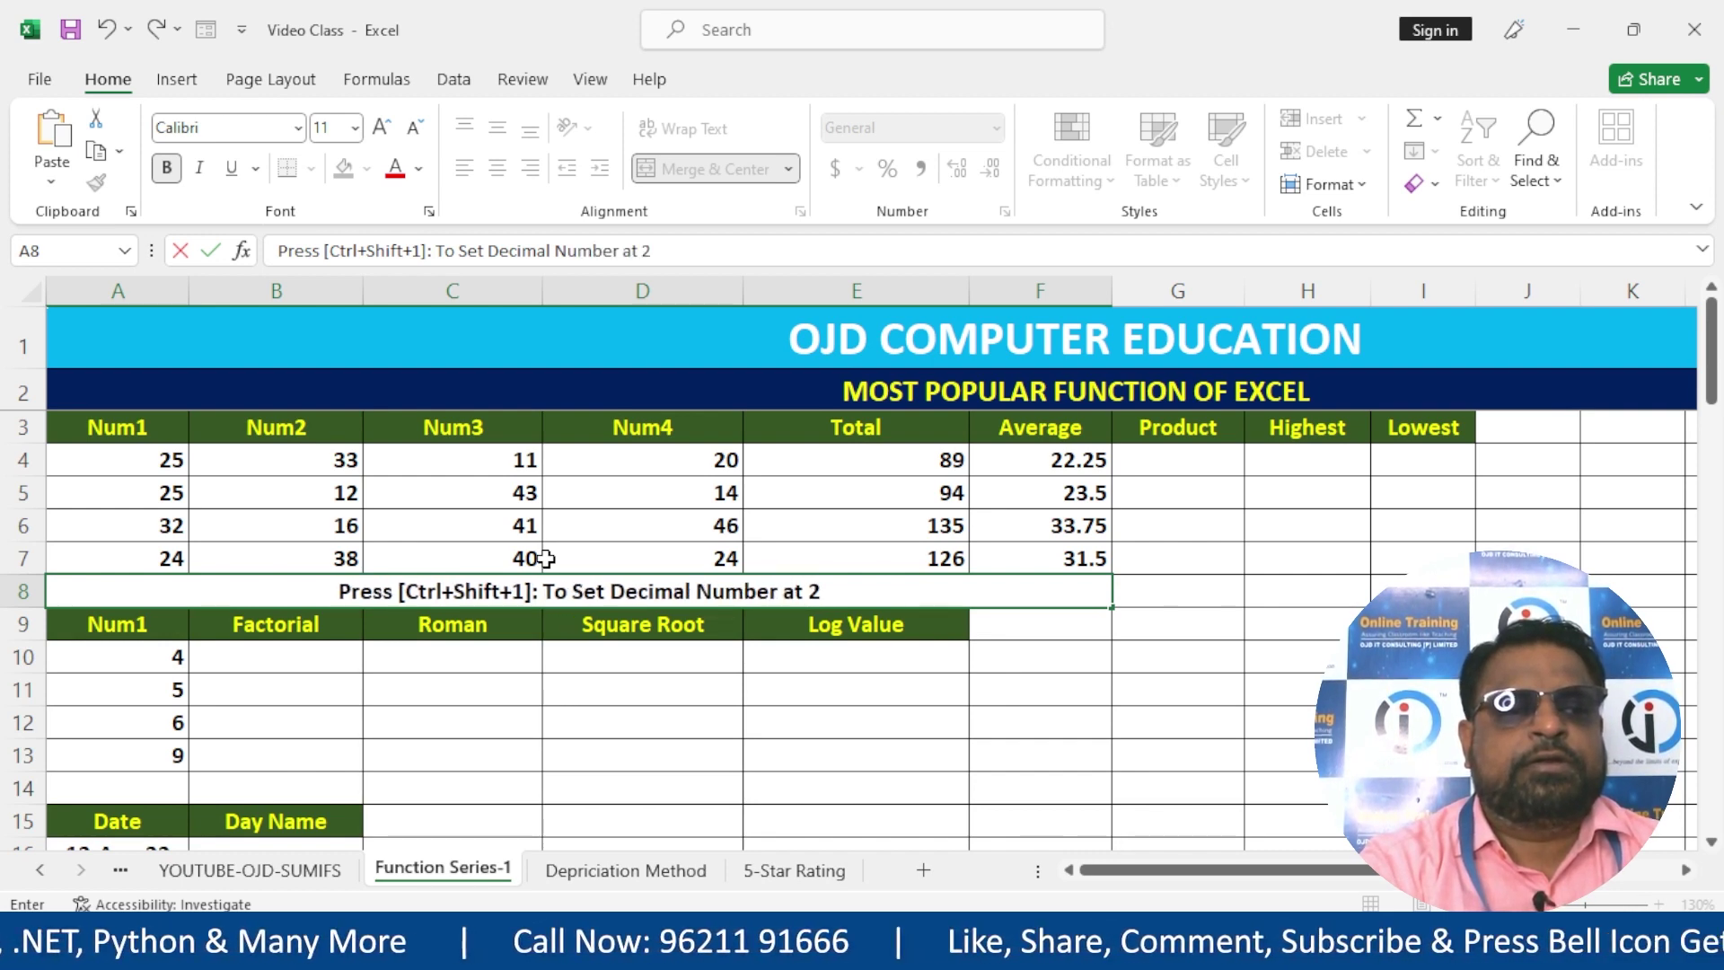
type(" place")
key("Return")
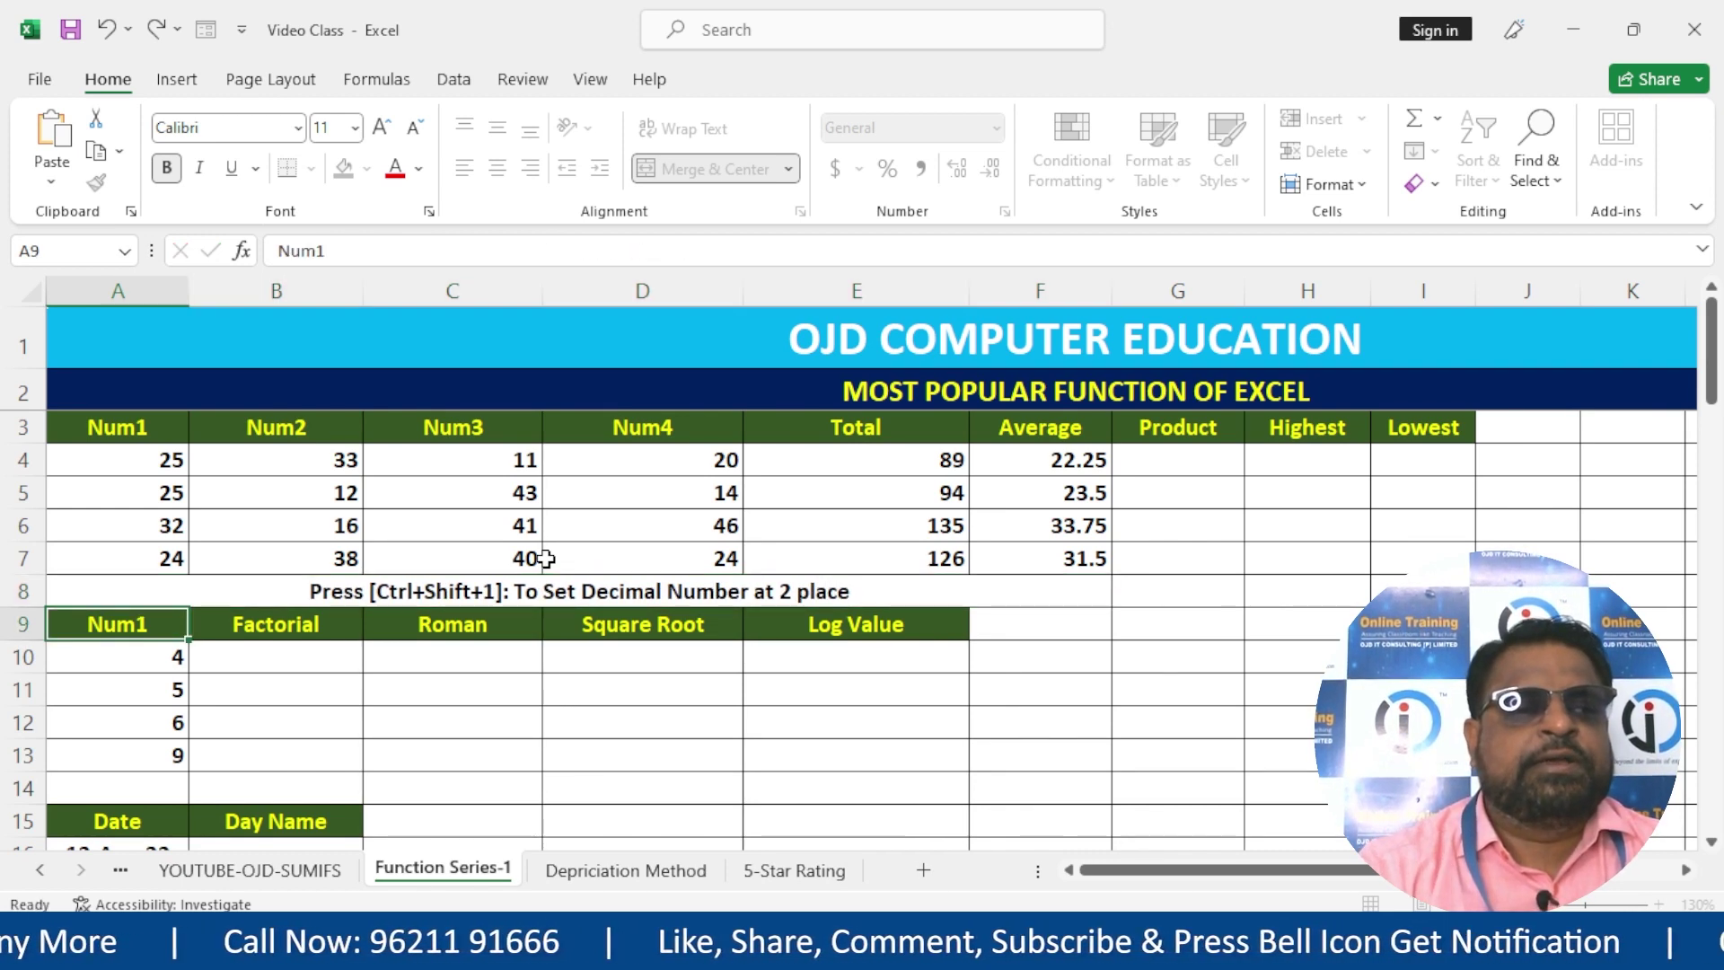
- Give the merged note in row 8 a red font color and a yellow fill
left_click(194, 591)
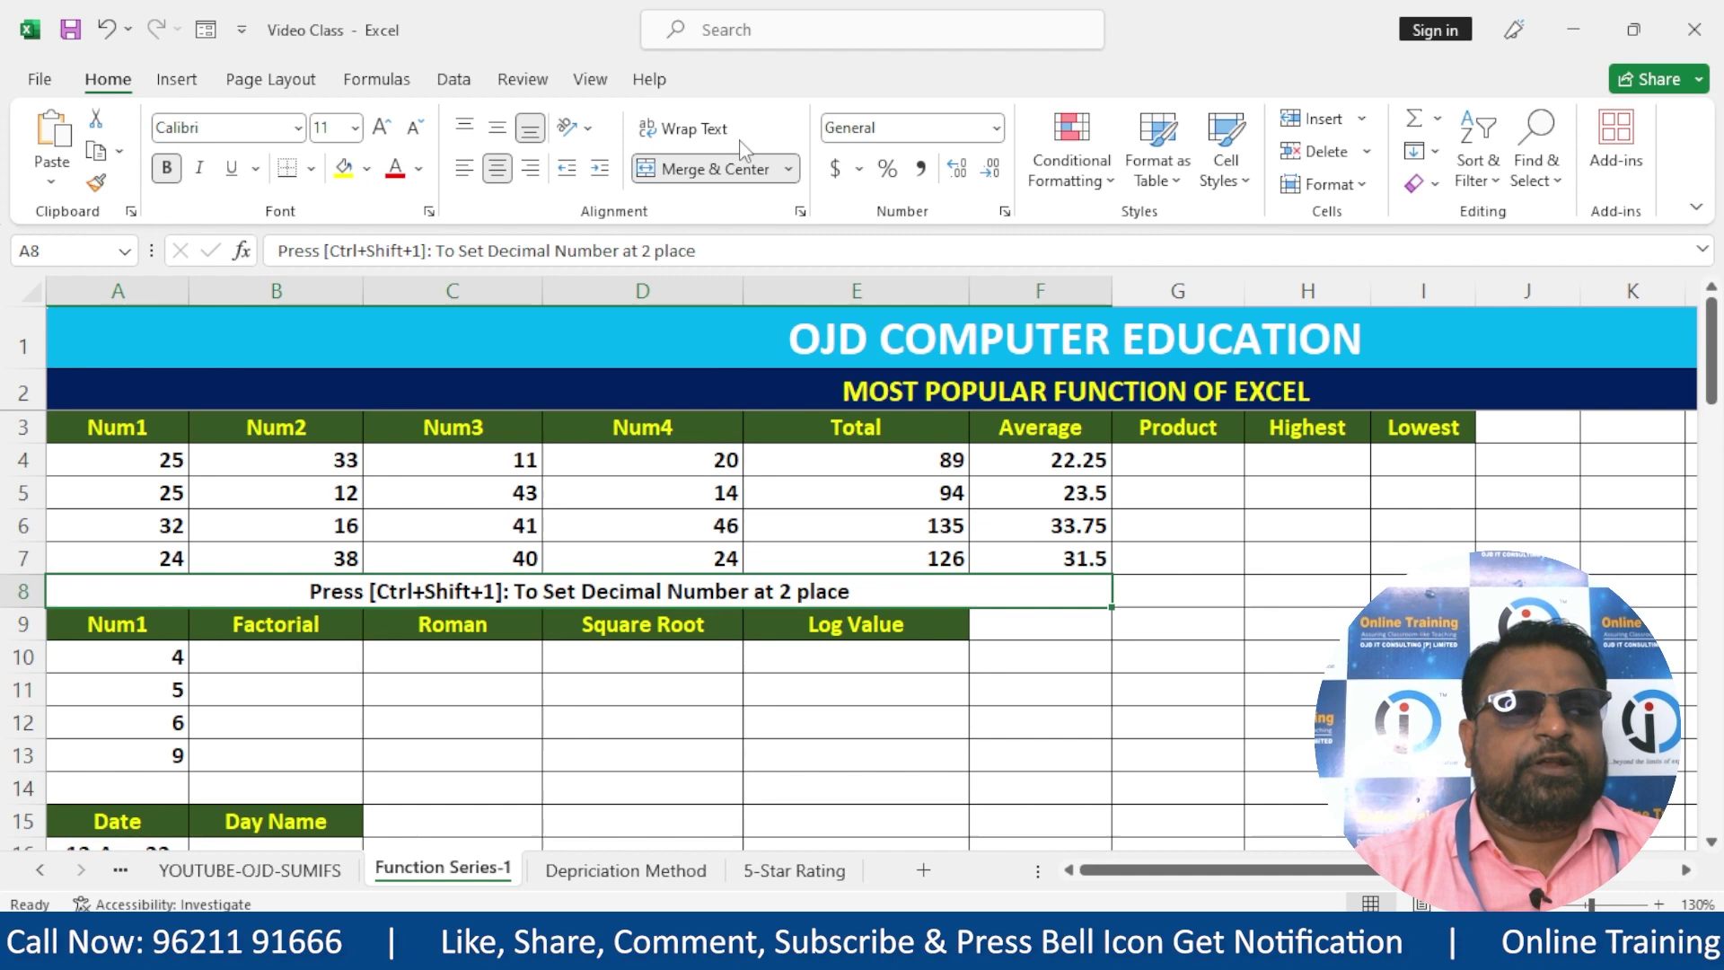
left_click(395, 168)
left_click(343, 168)
left_click(1136, 679)
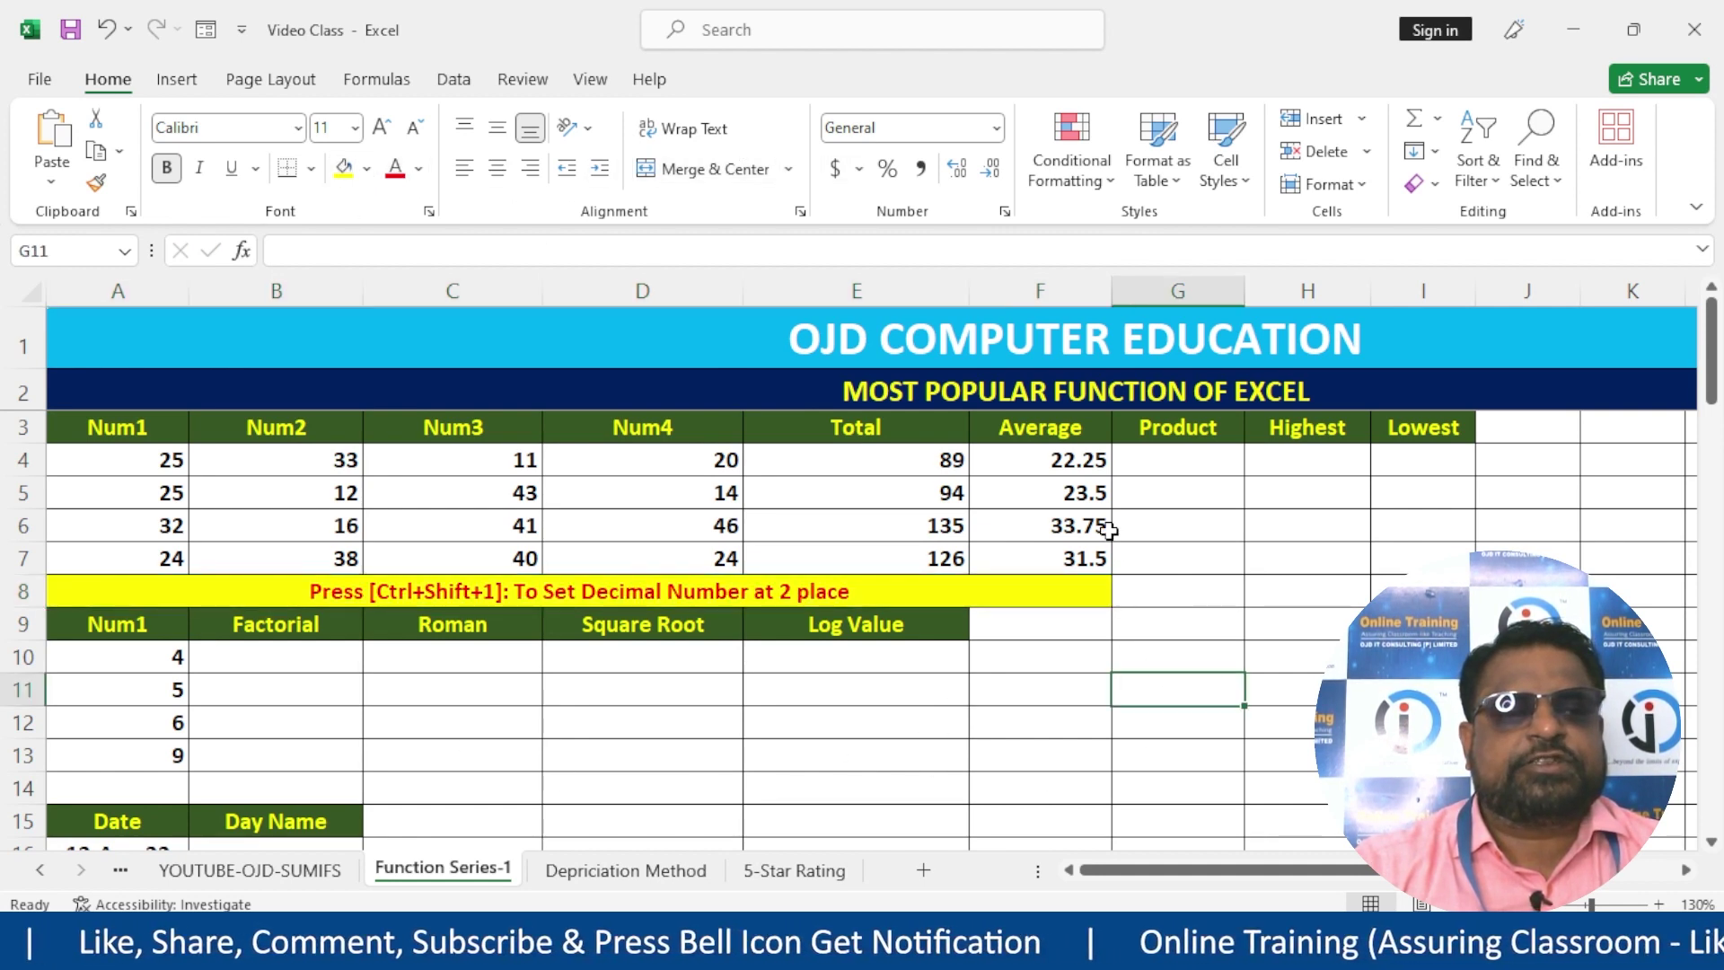
- Format the Average values in F4:F7 as Number with two decimal places
left_click_drag(1041, 451, 1051, 559)
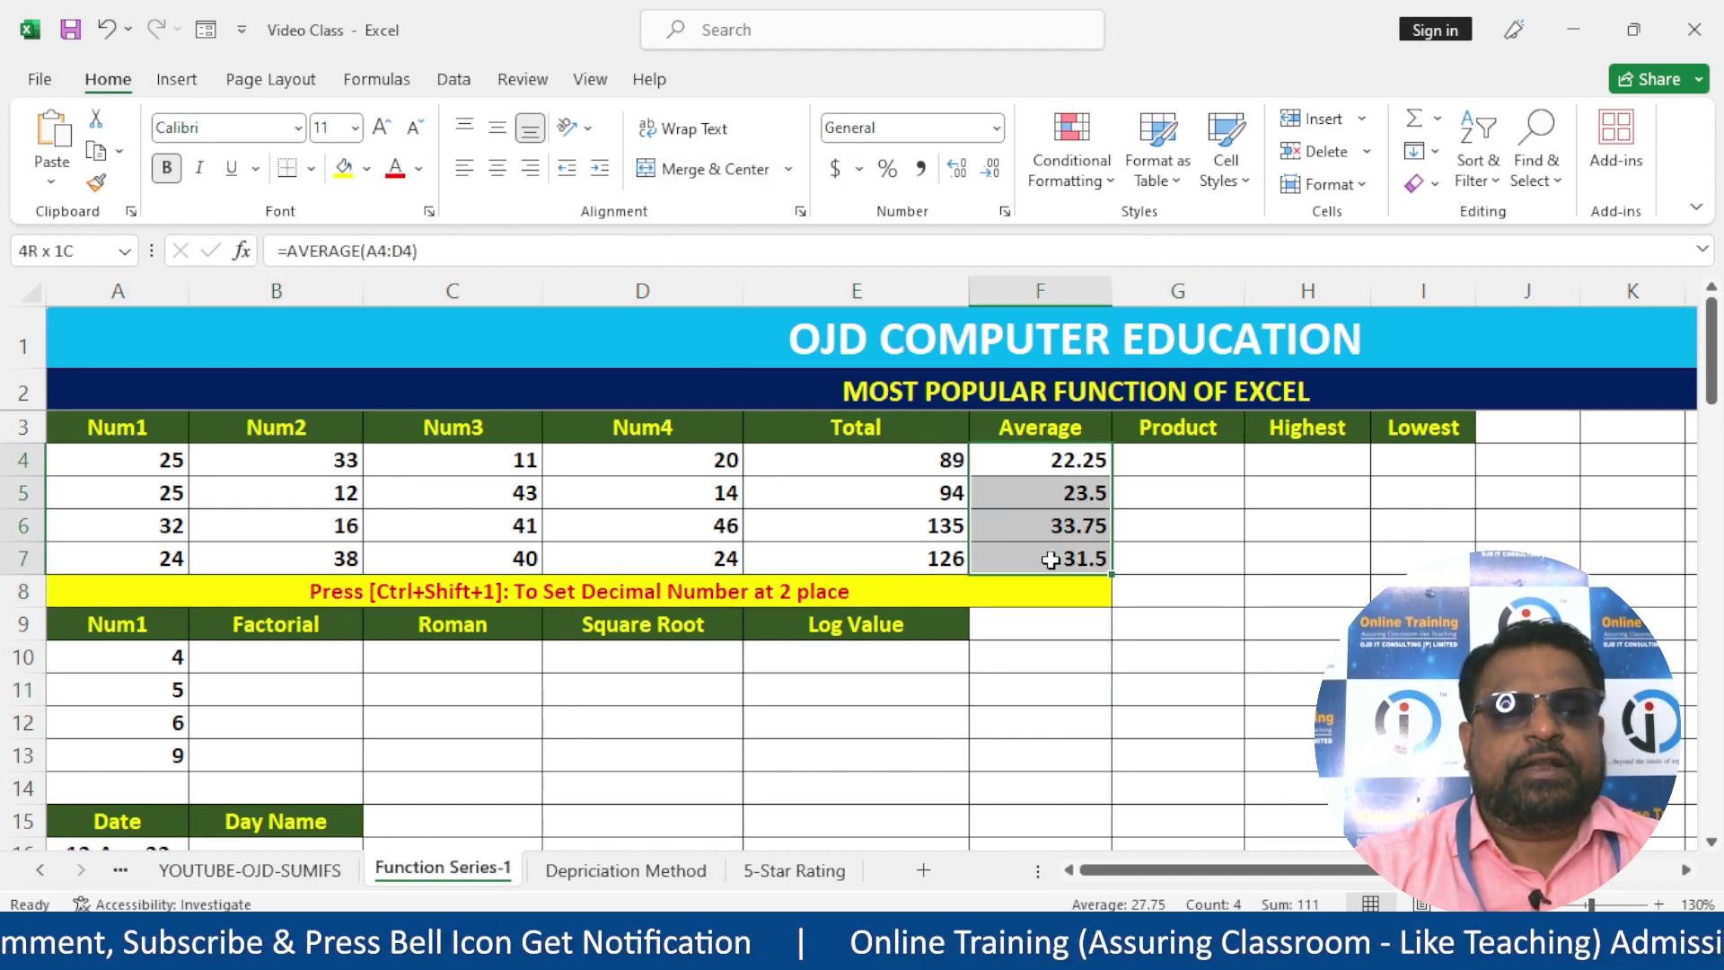
left_click(1035, 474)
left_click_drag(1036, 475, 1044, 552)
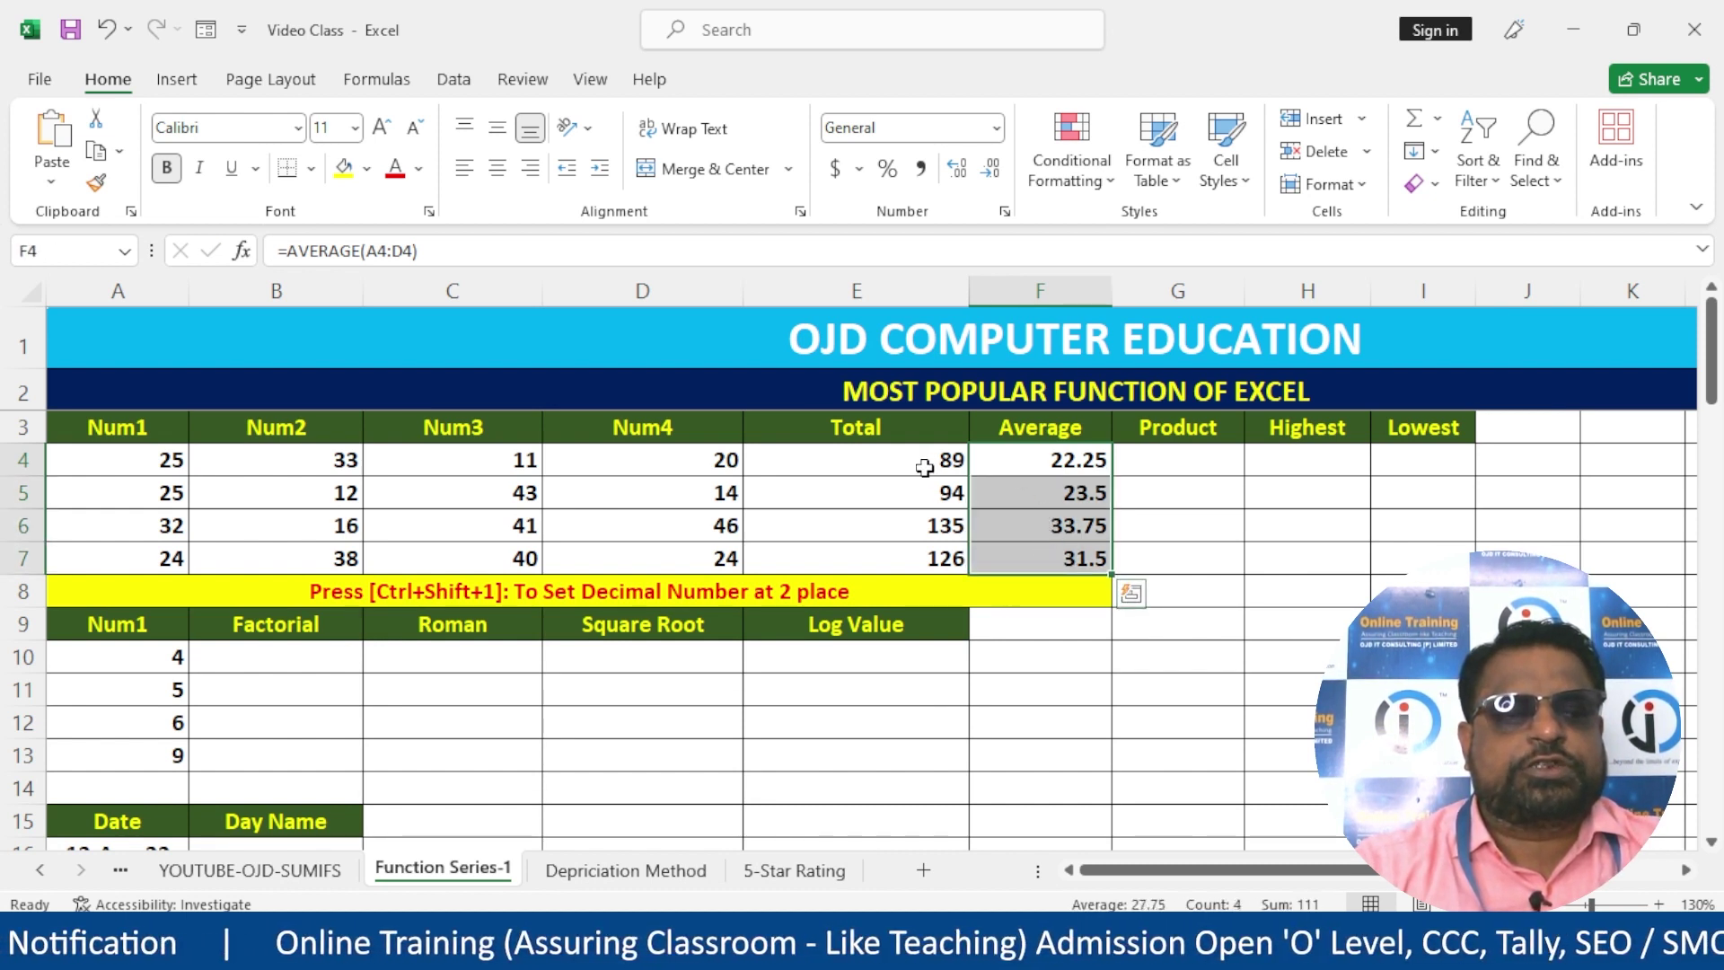
key("ctrl+shift+1")
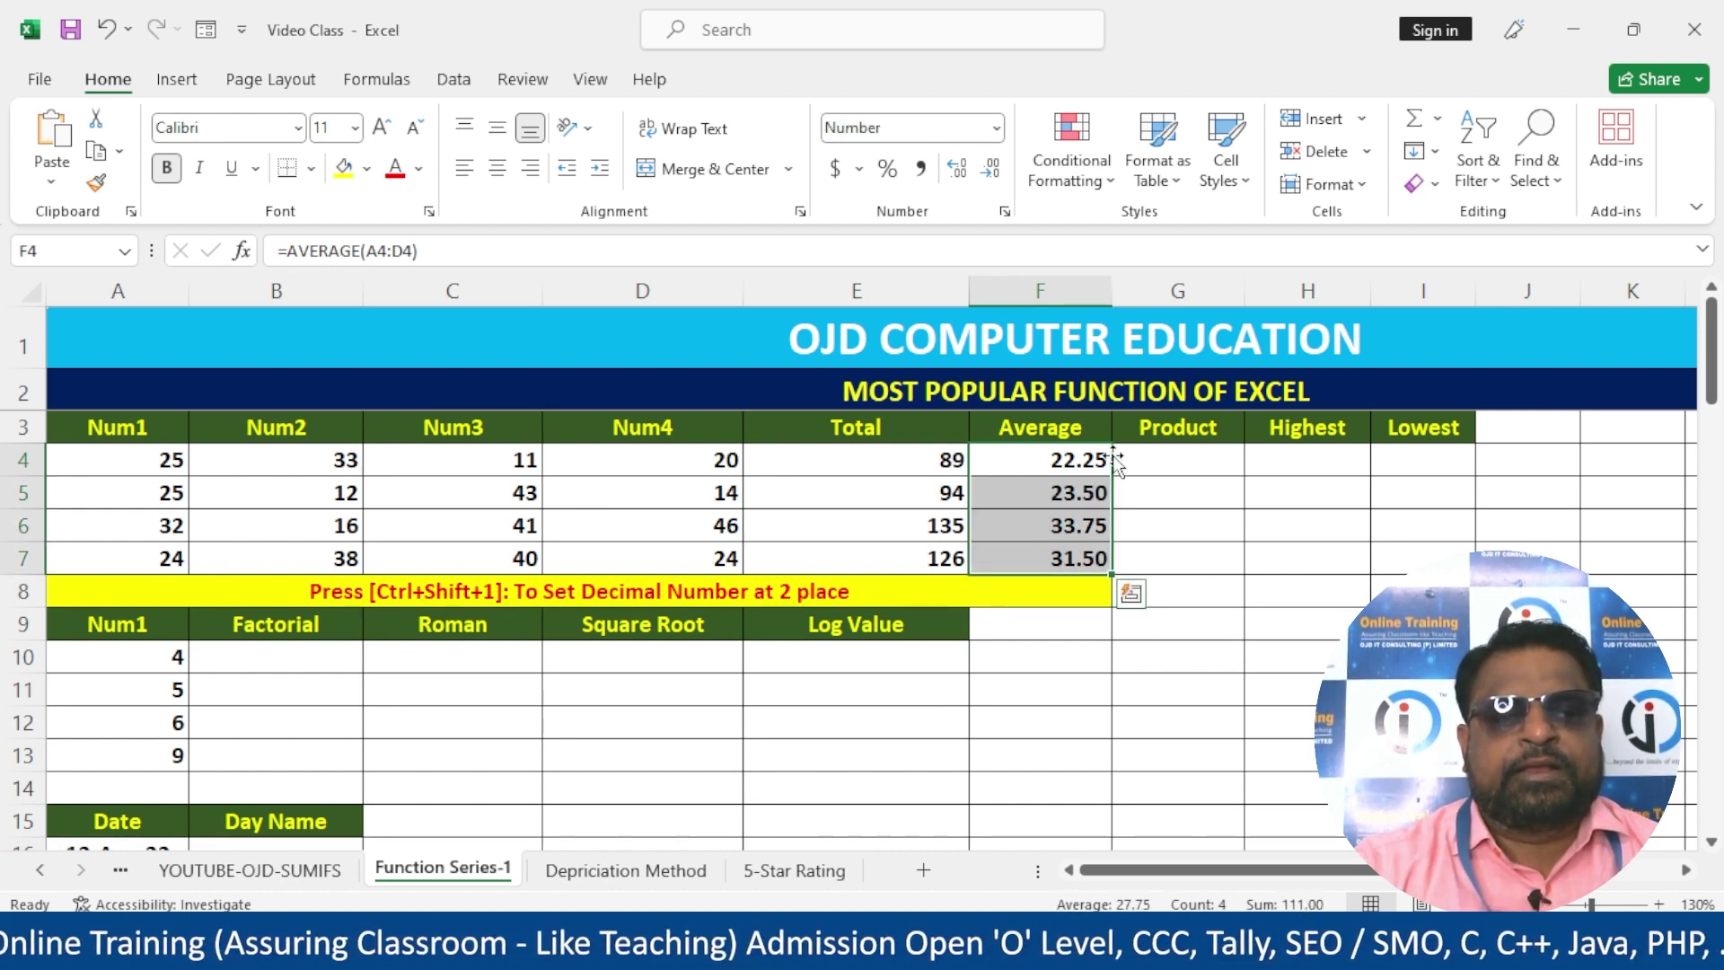
left_click_drag(1069, 460, 1026, 556)
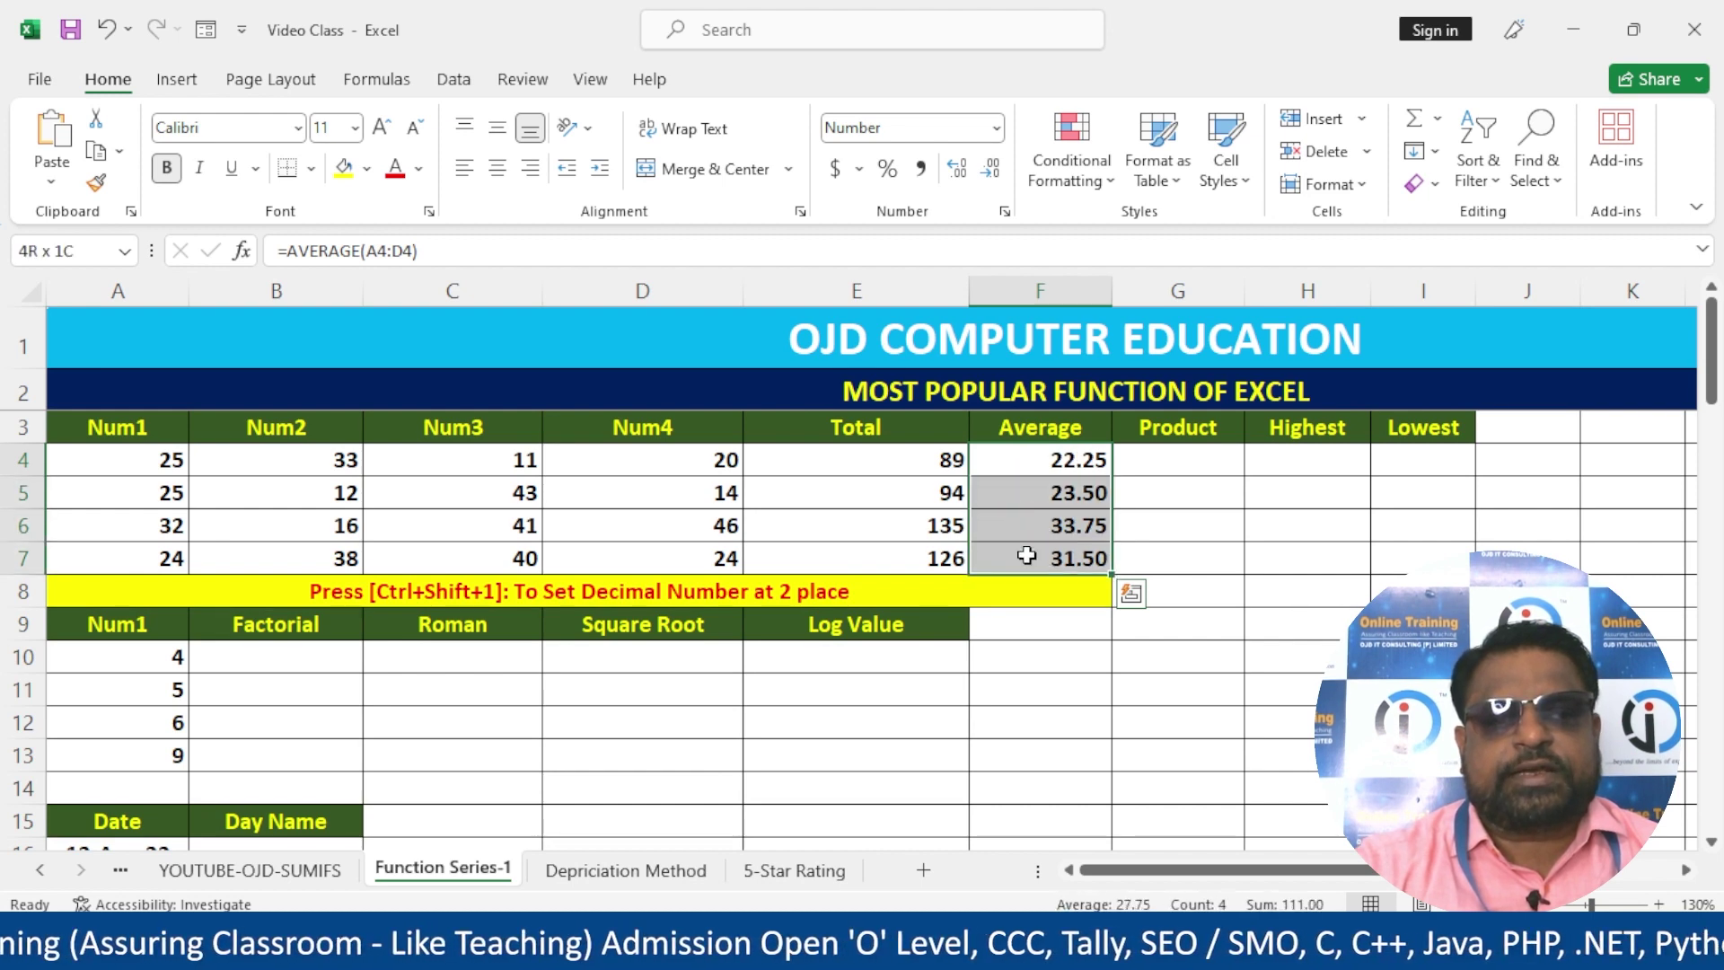
left_click(907, 472)
left_click_drag(1089, 461, 1087, 558)
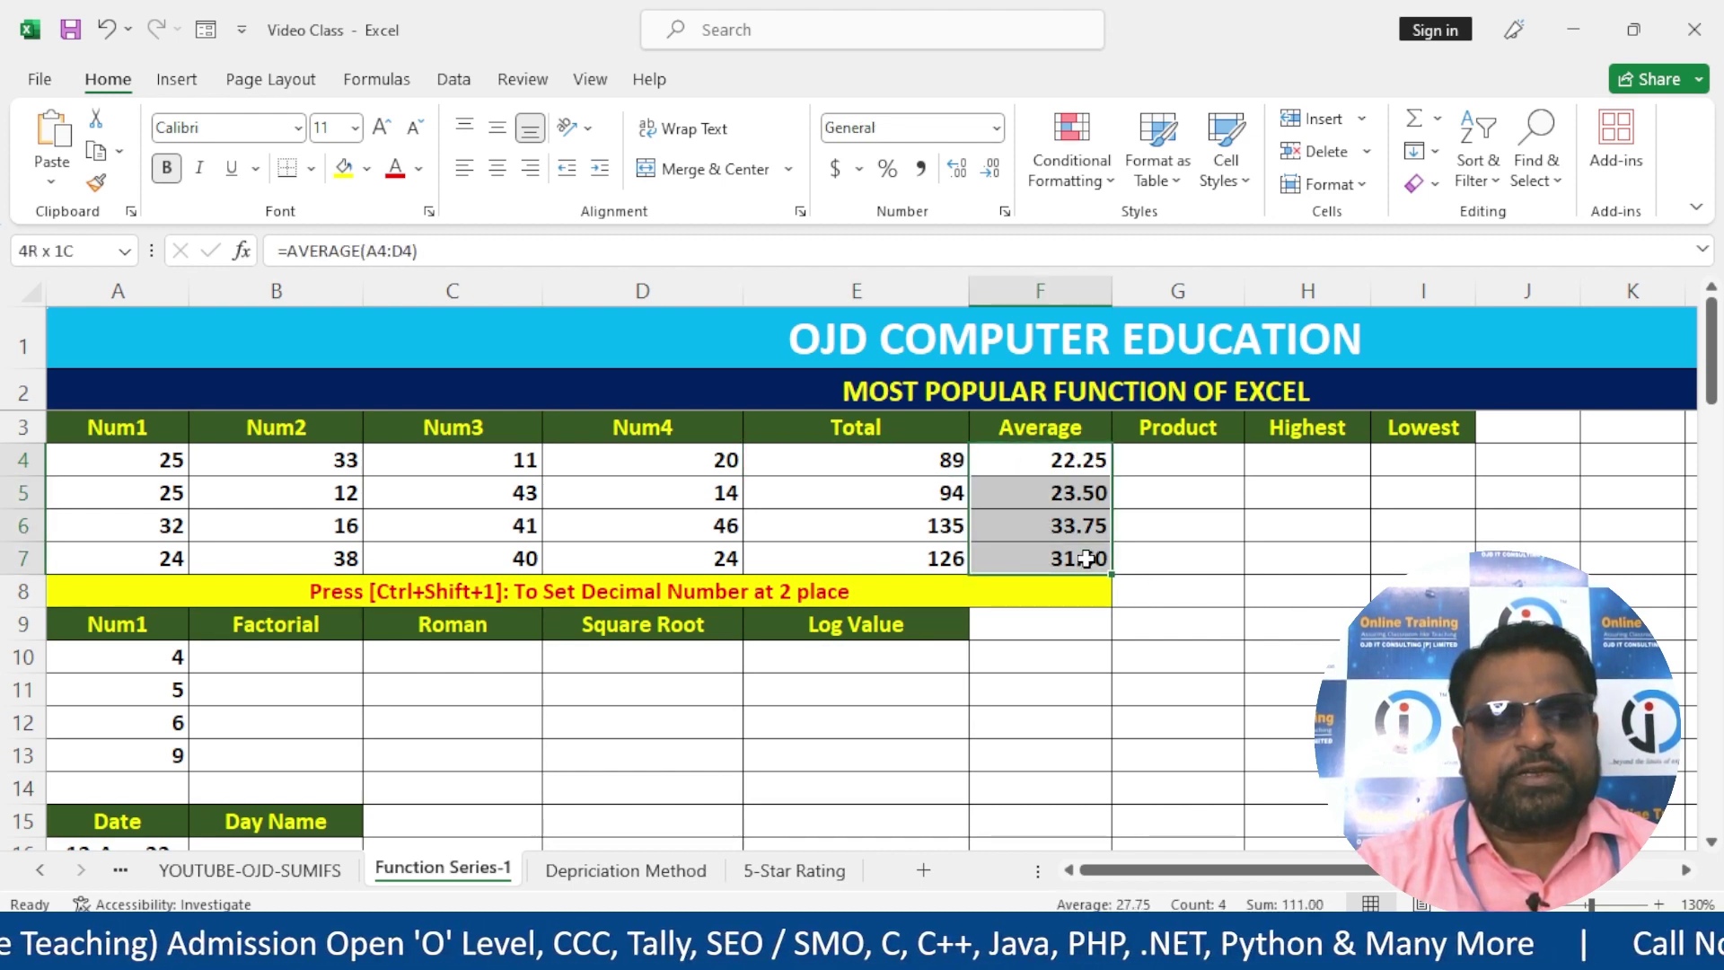
left_click_drag(835, 461, 844, 558)
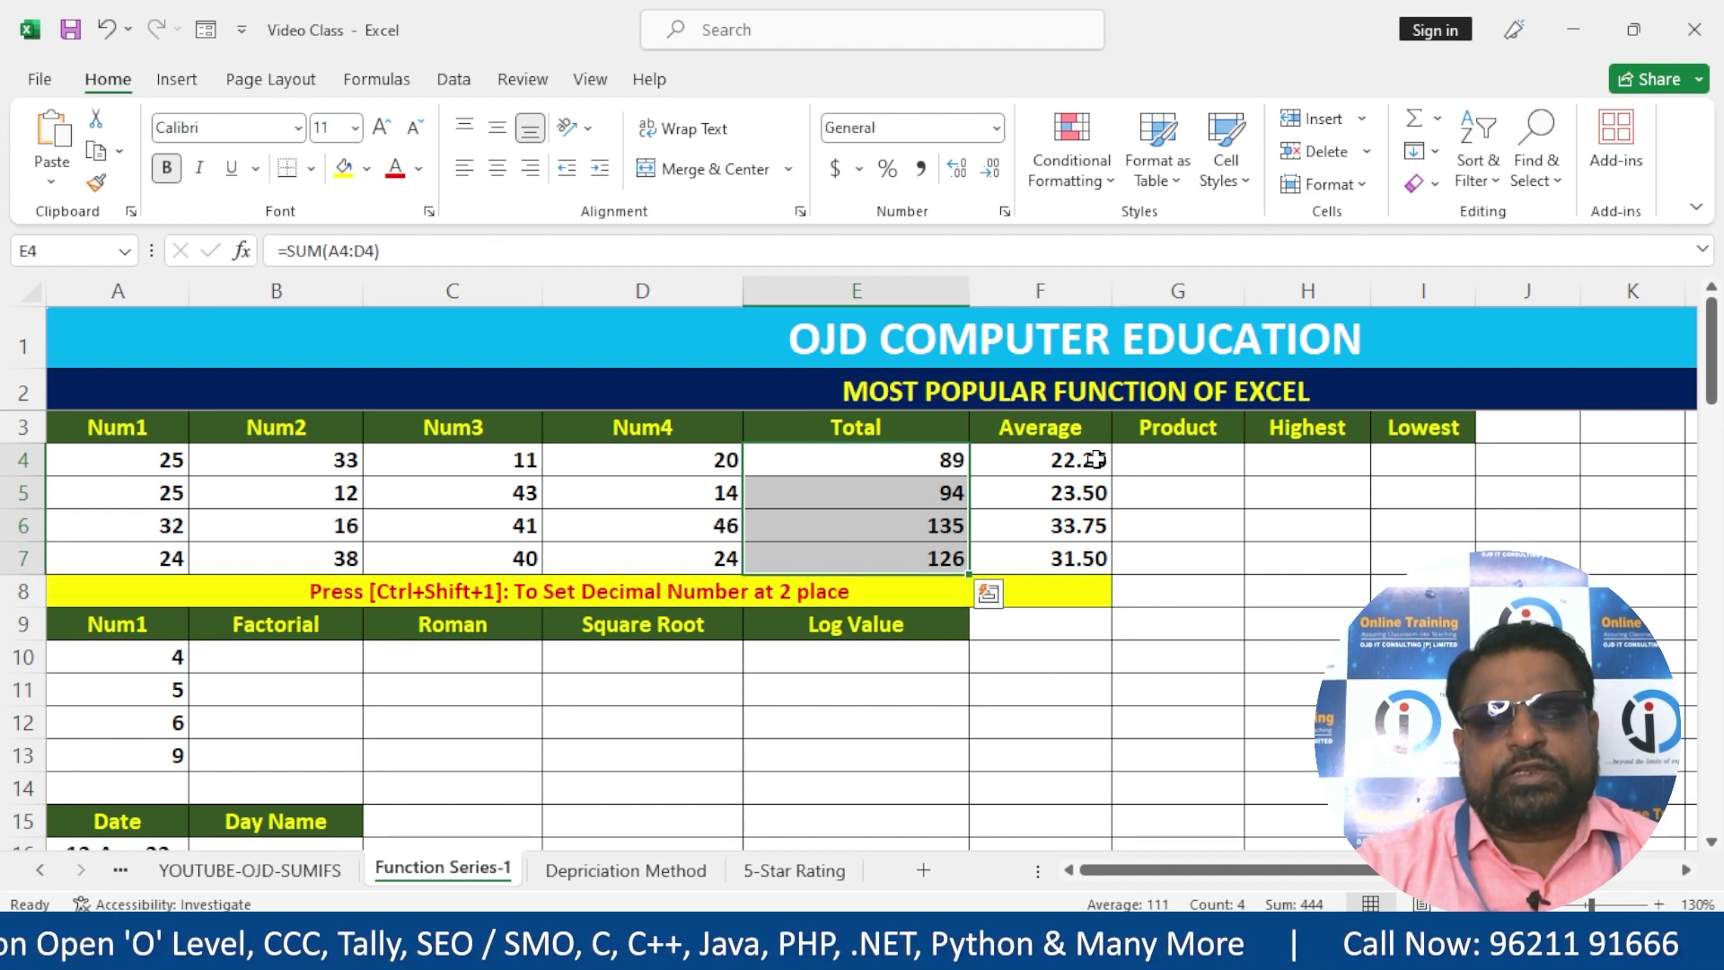
left_click_drag(1048, 458, 1046, 564)
- Turn the formula in Total cell E4 into the literal text =SUM(A4:D4) with a leading apostrophe
left_click(785, 467)
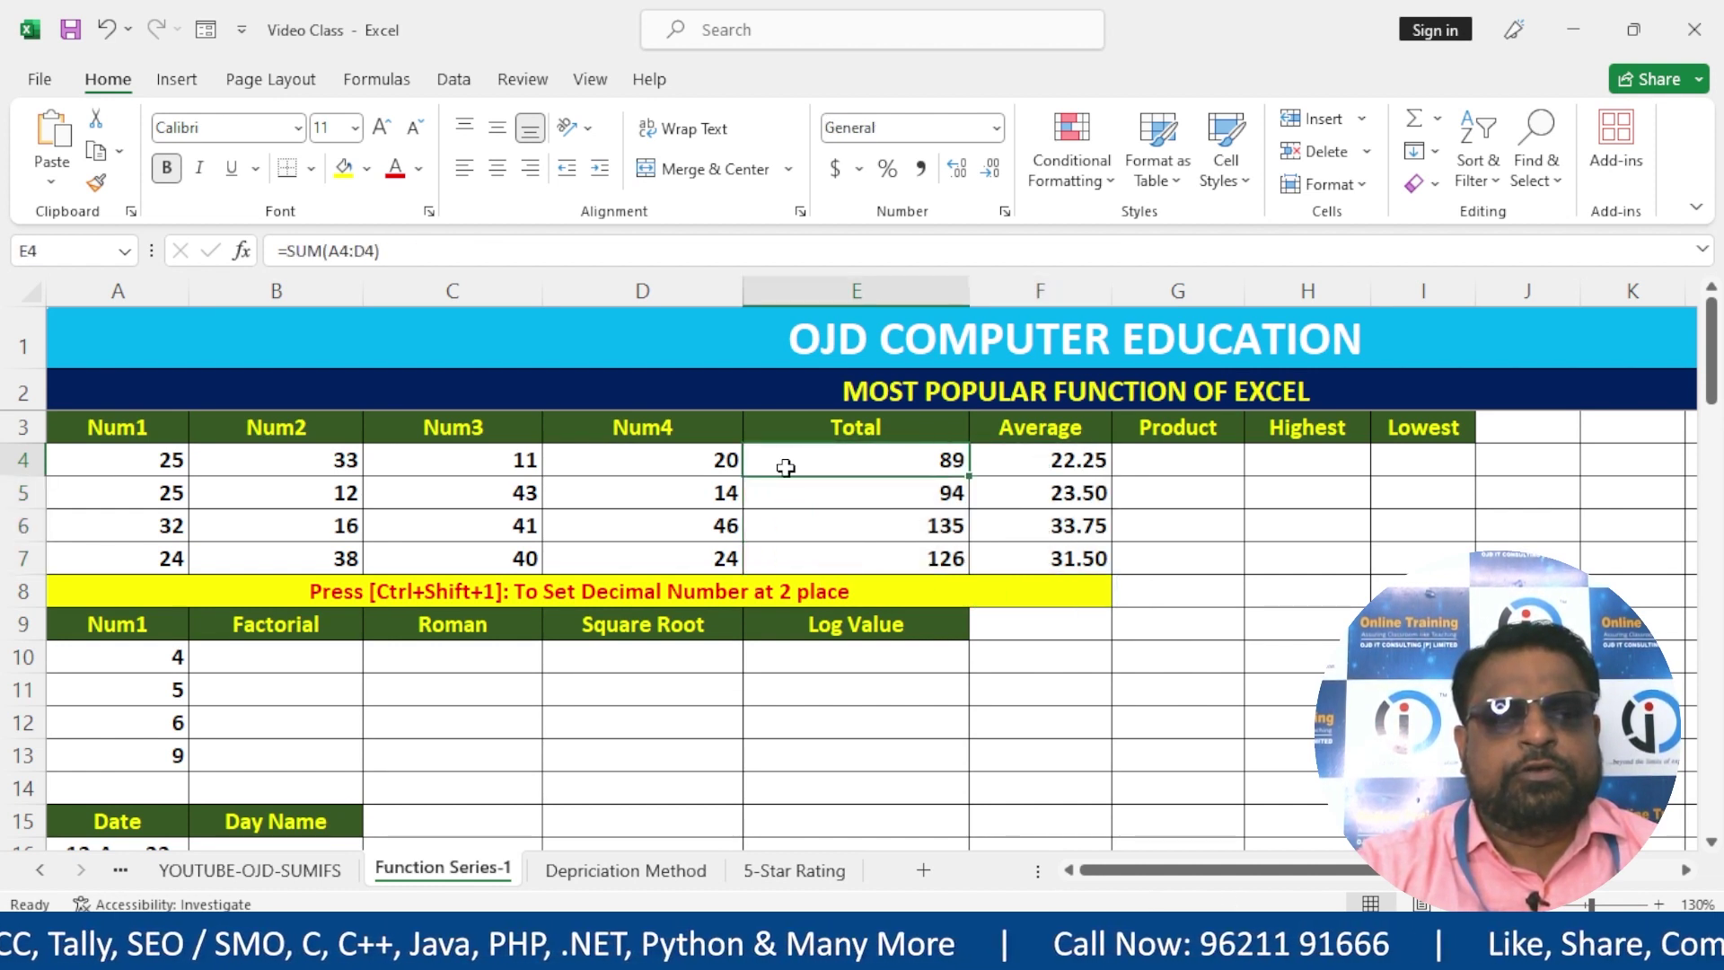
double_click(851, 465)
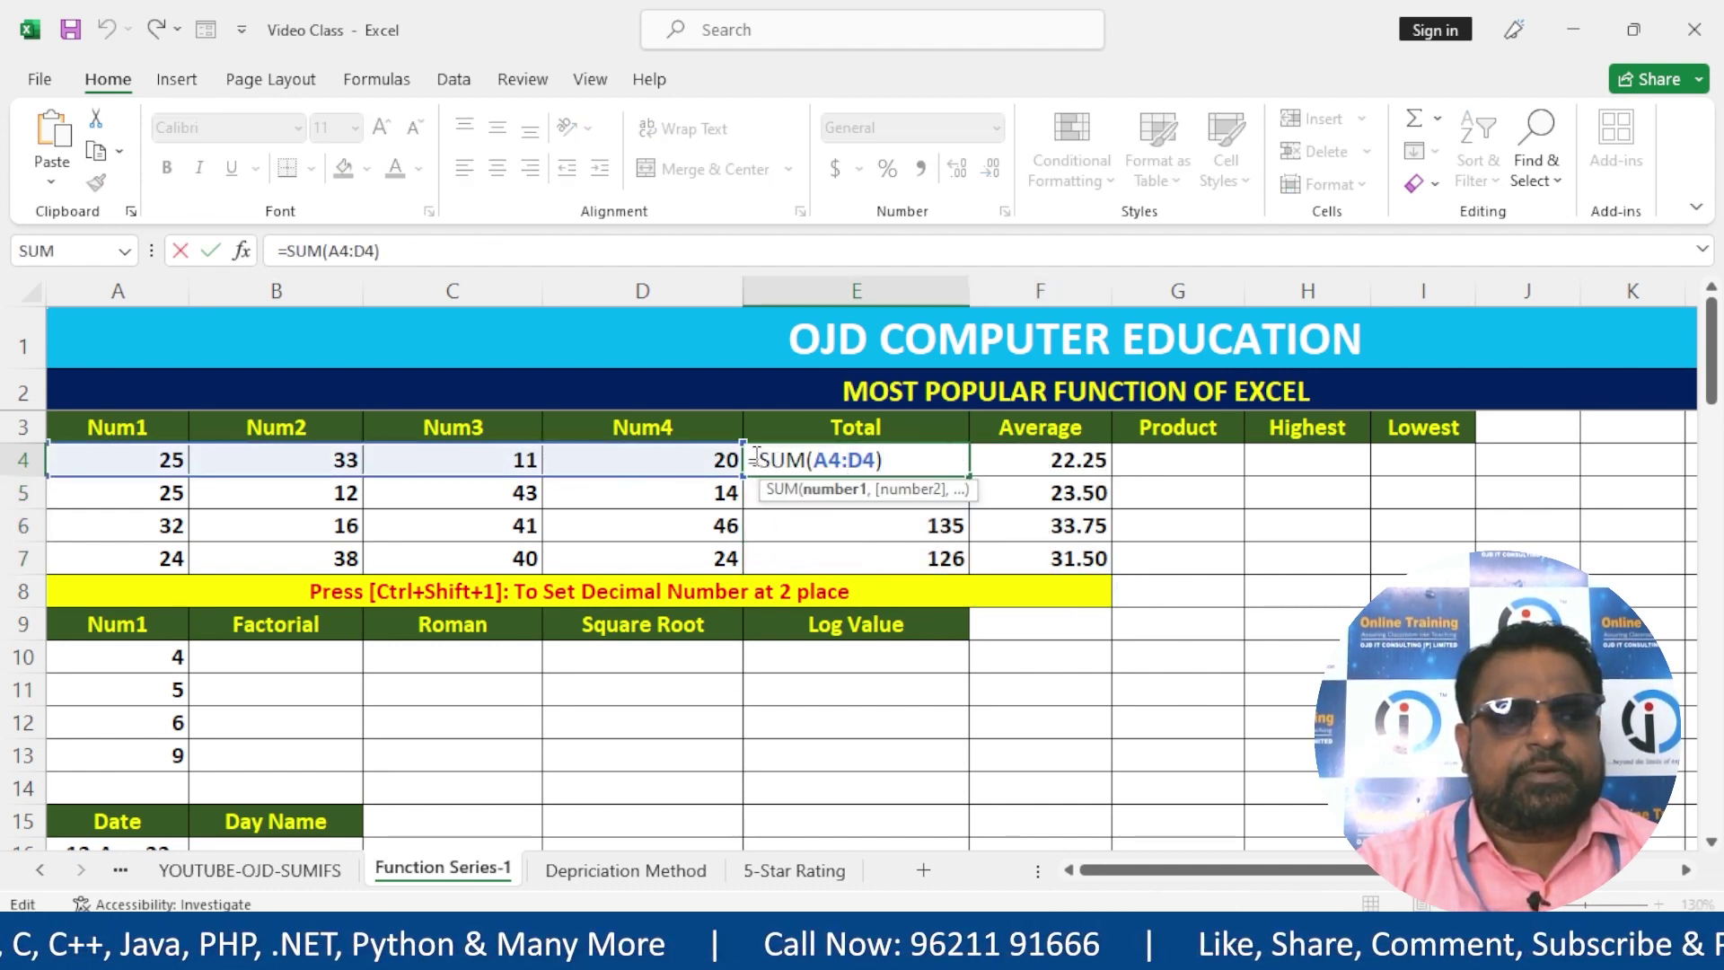
left_click(757, 458)
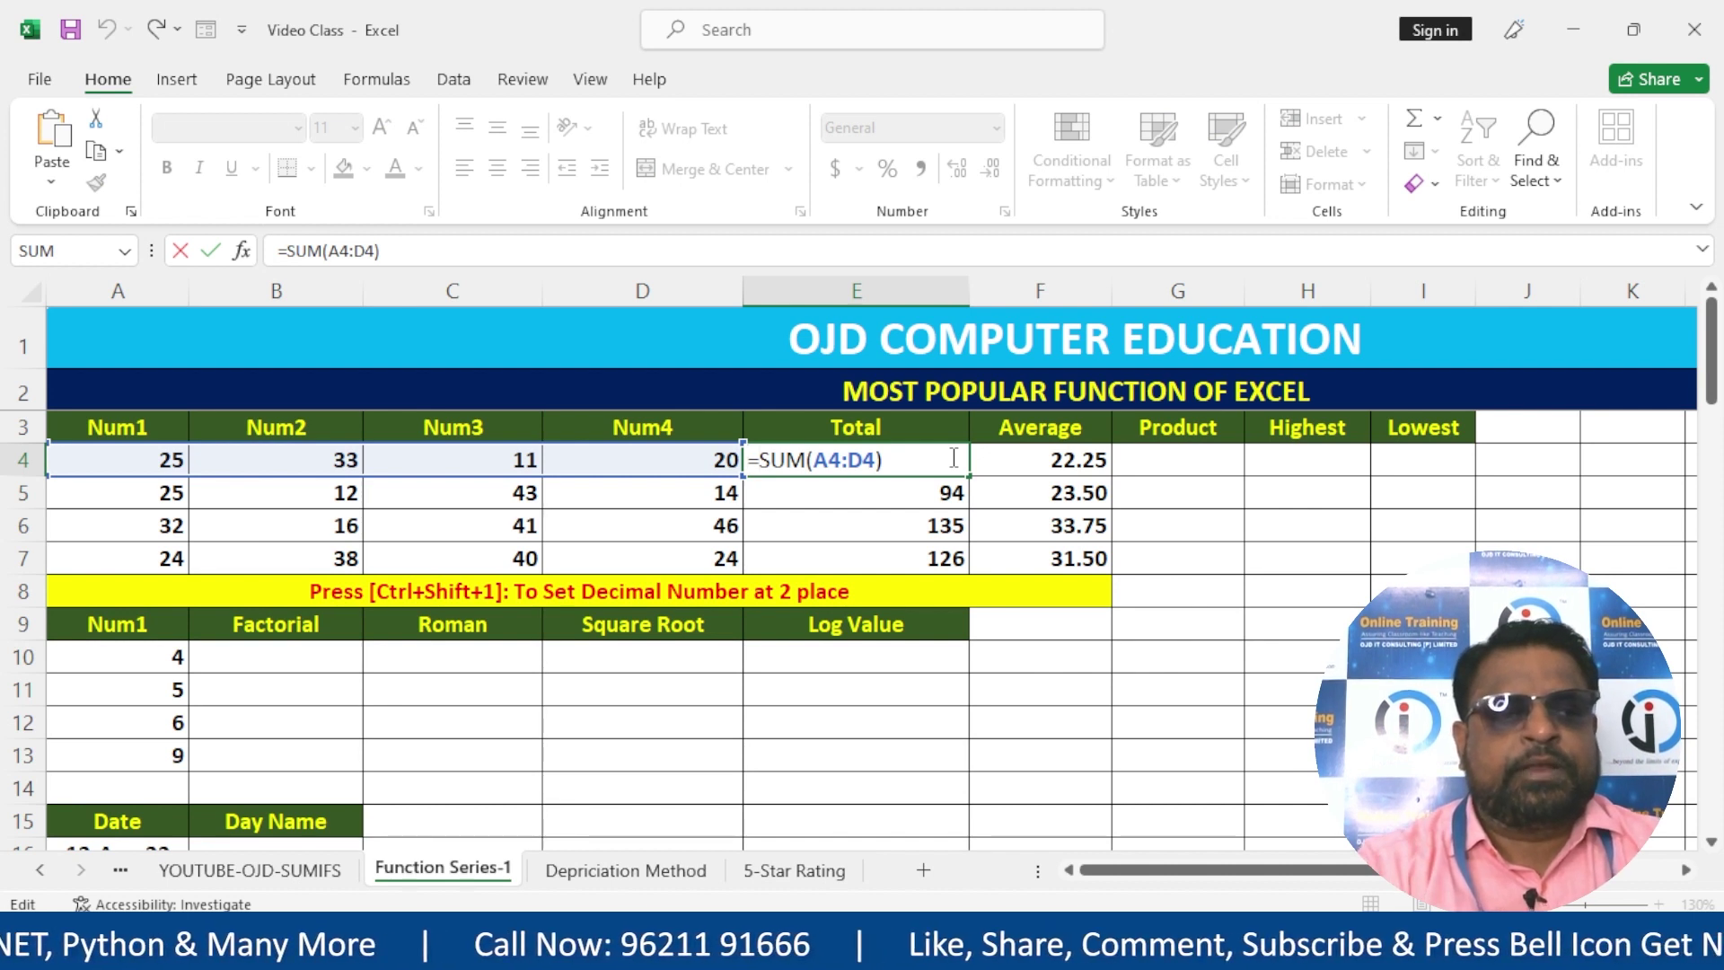
key("Return")
- Turn the formula in Average cell F4 into the literal text =AVERAGE(A4:D4) with a leading apostrophe and autofit column F
left_click(1060, 463)
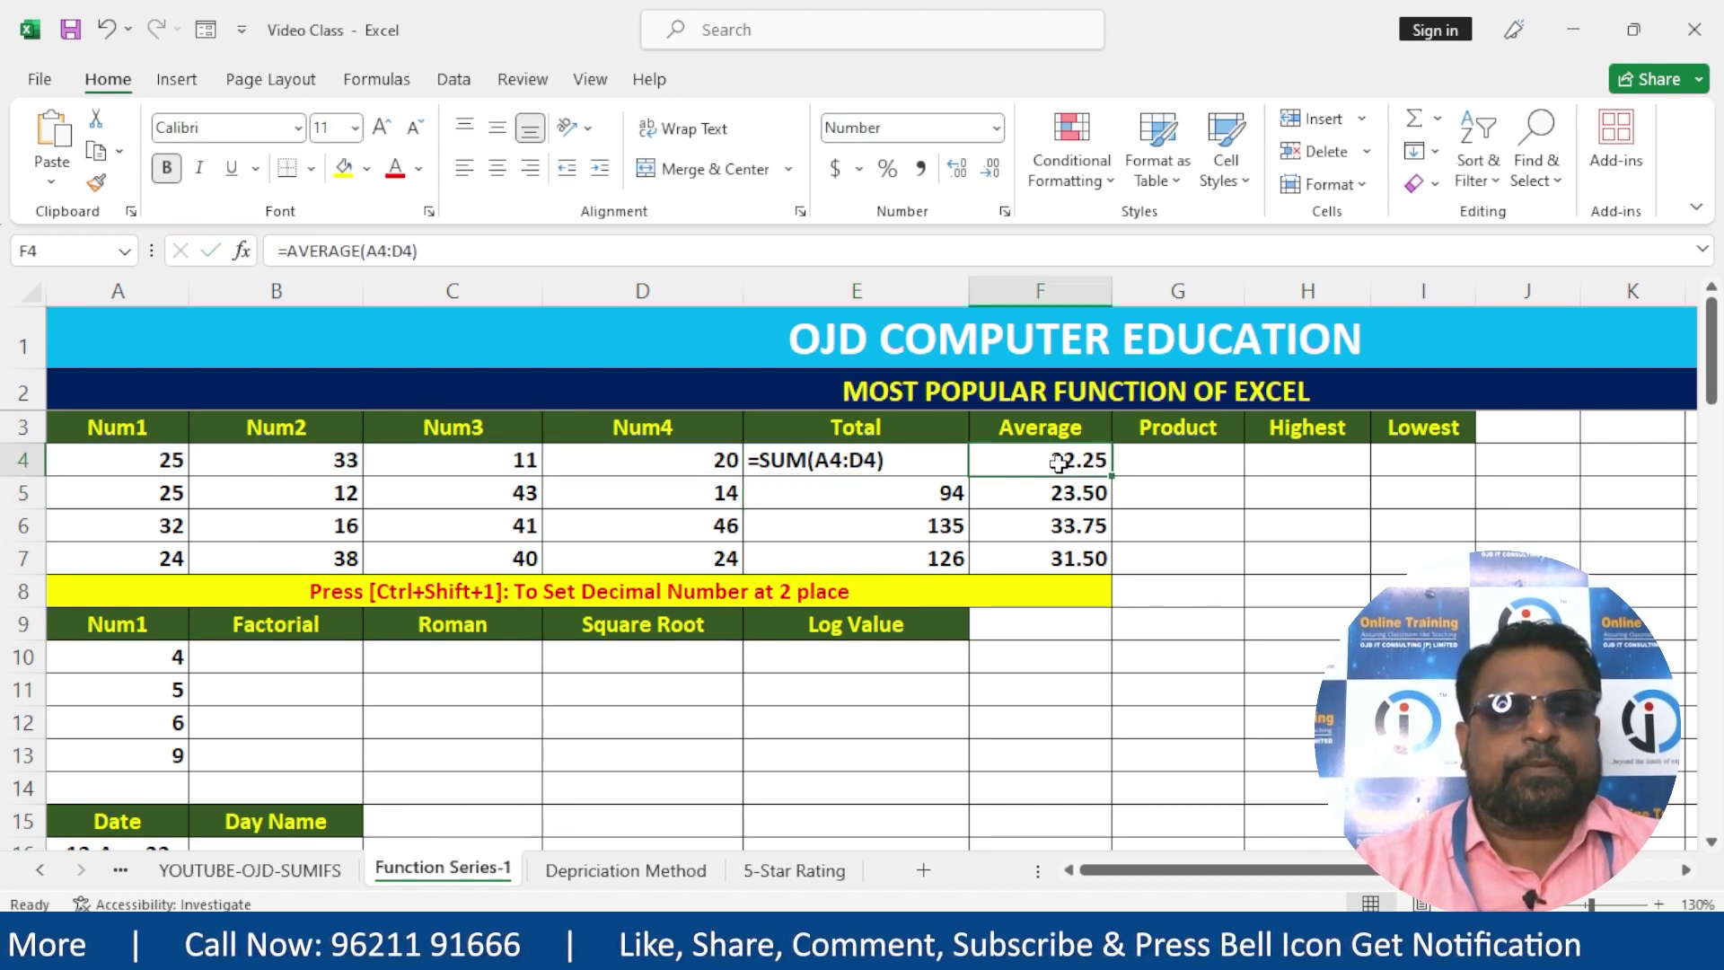
double_click(1059, 463)
left_click(976, 460)
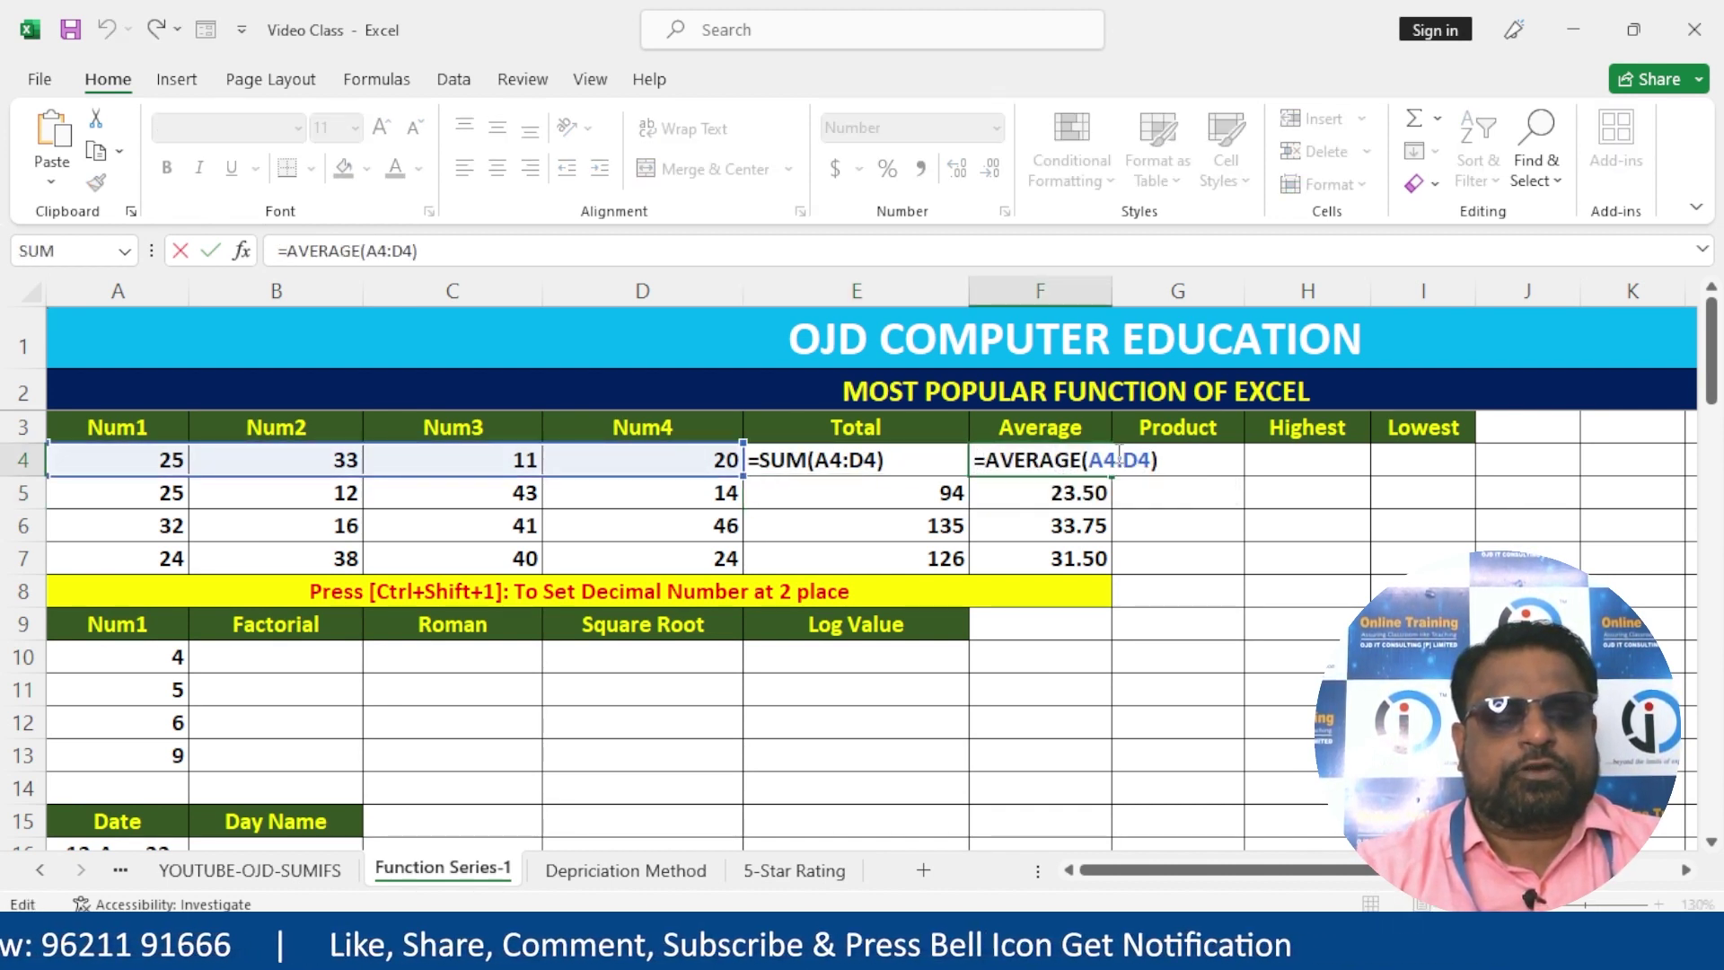
type("'")
key("Return")
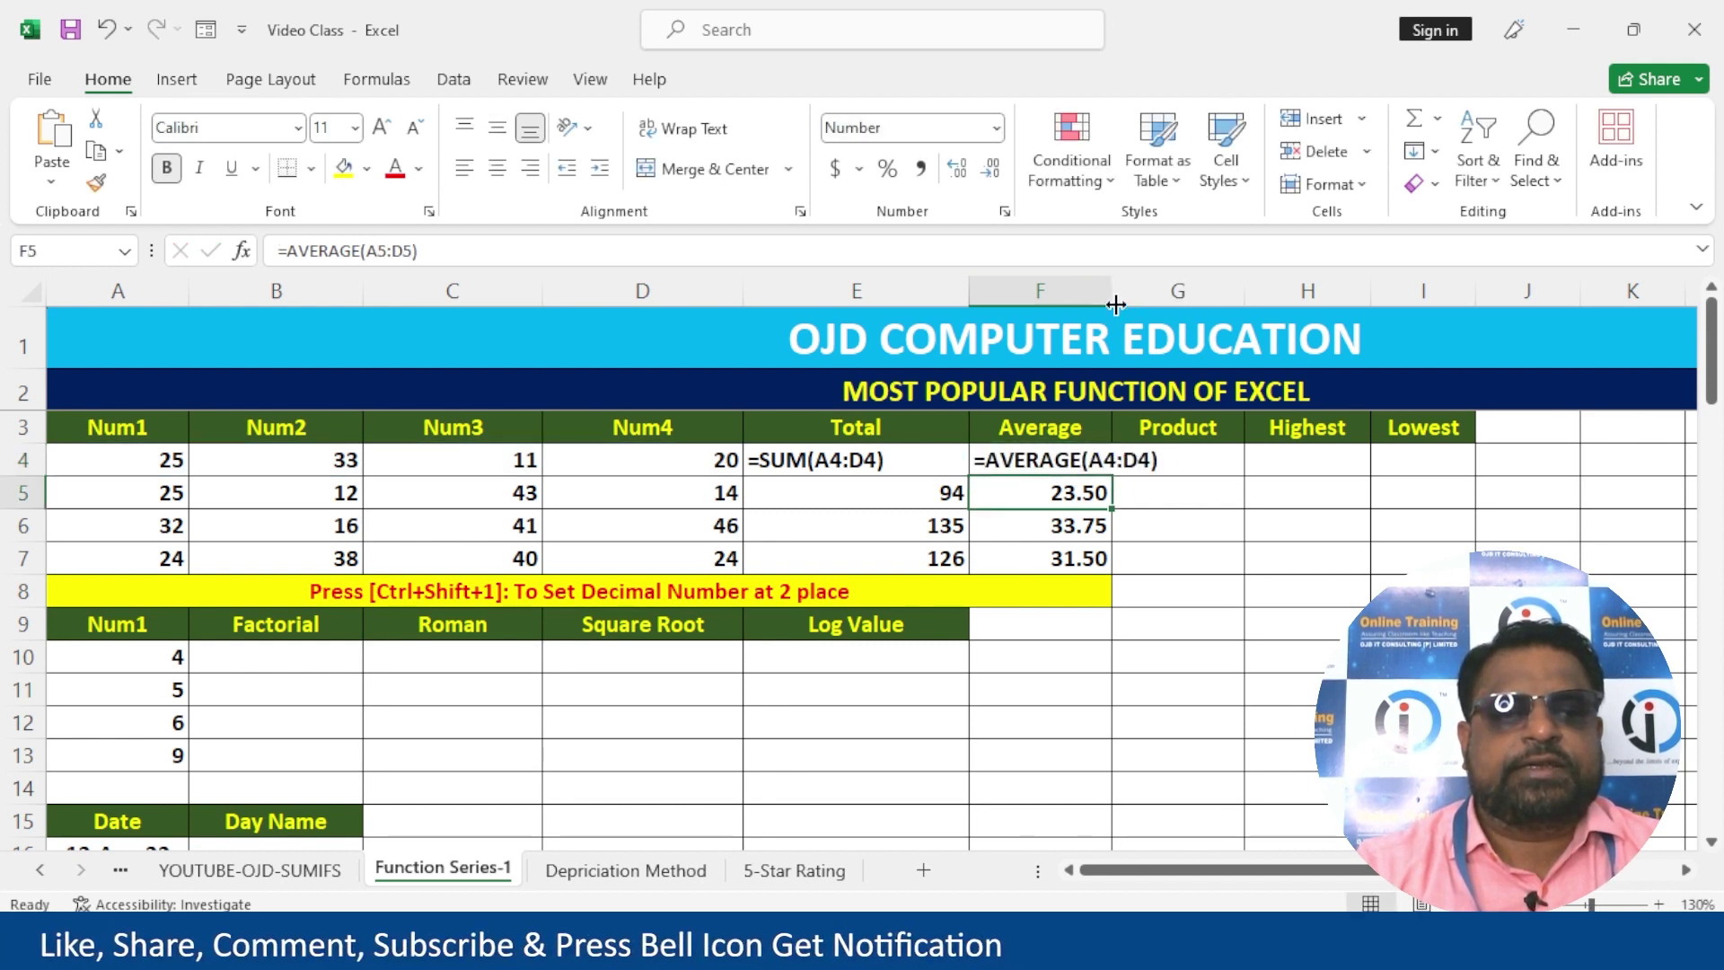
double_click(1113, 296)
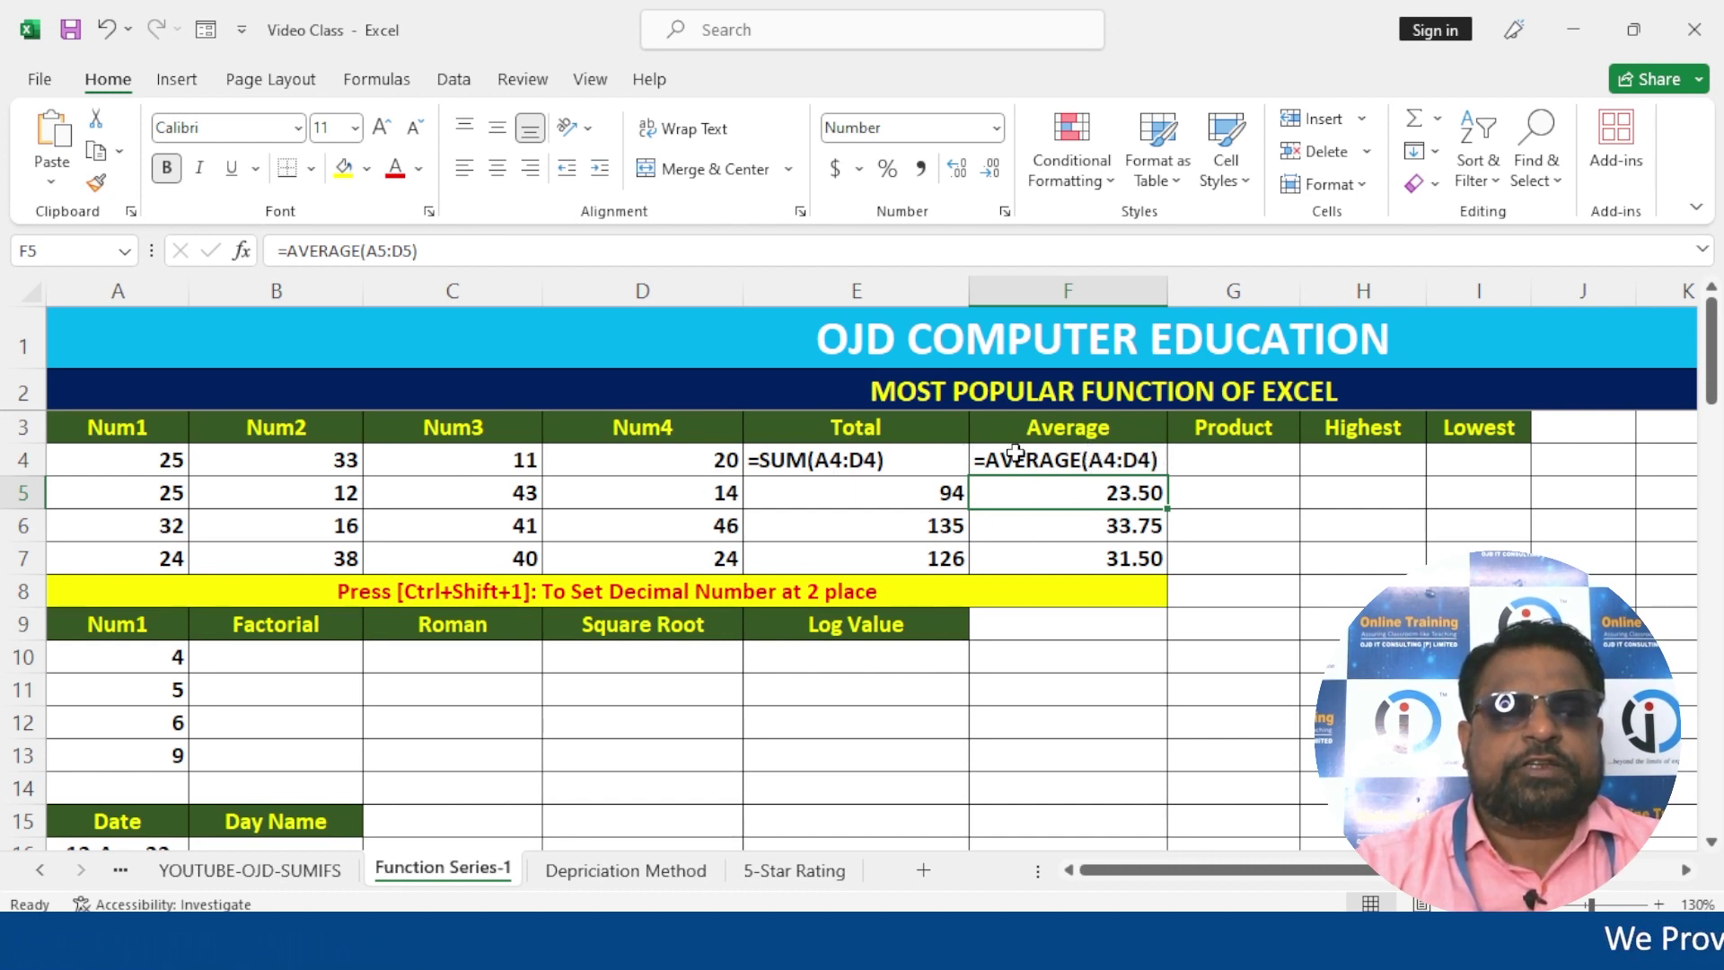
- Widen column G slightly, enter =PRODUCT(A4:D4) in Product cell G4 and fill the formula down to G7
left_click(1249, 457)
left_click_drag(1301, 292, 1320, 292)
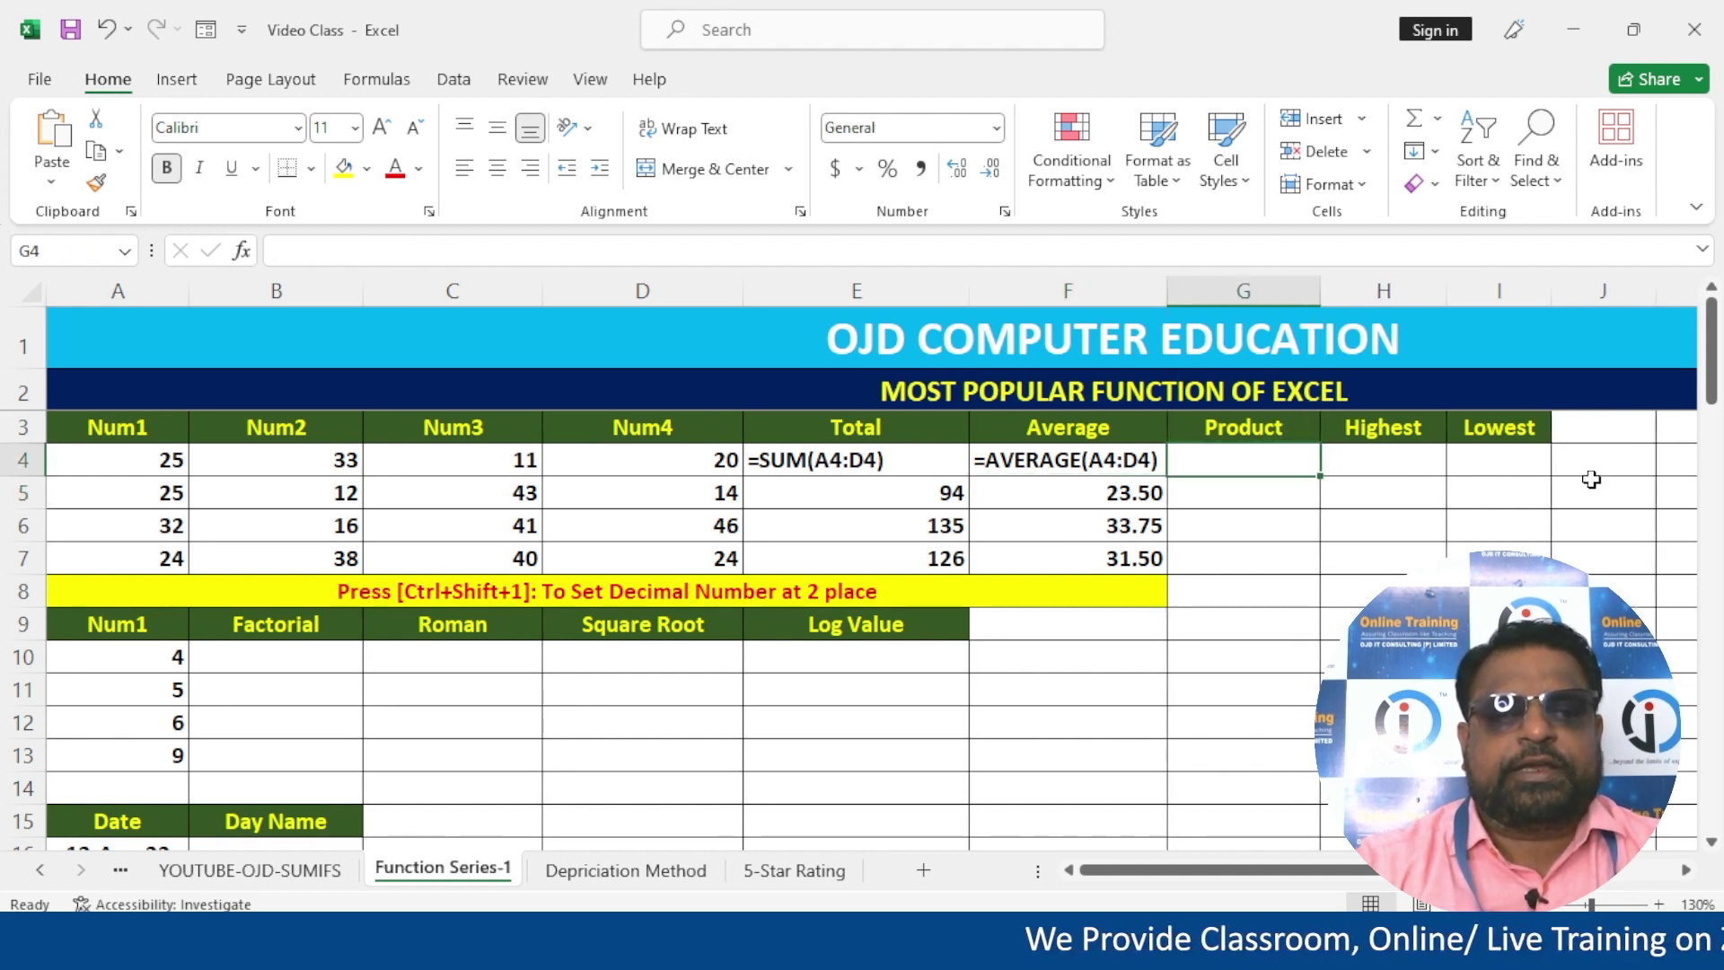
type("=Prd")
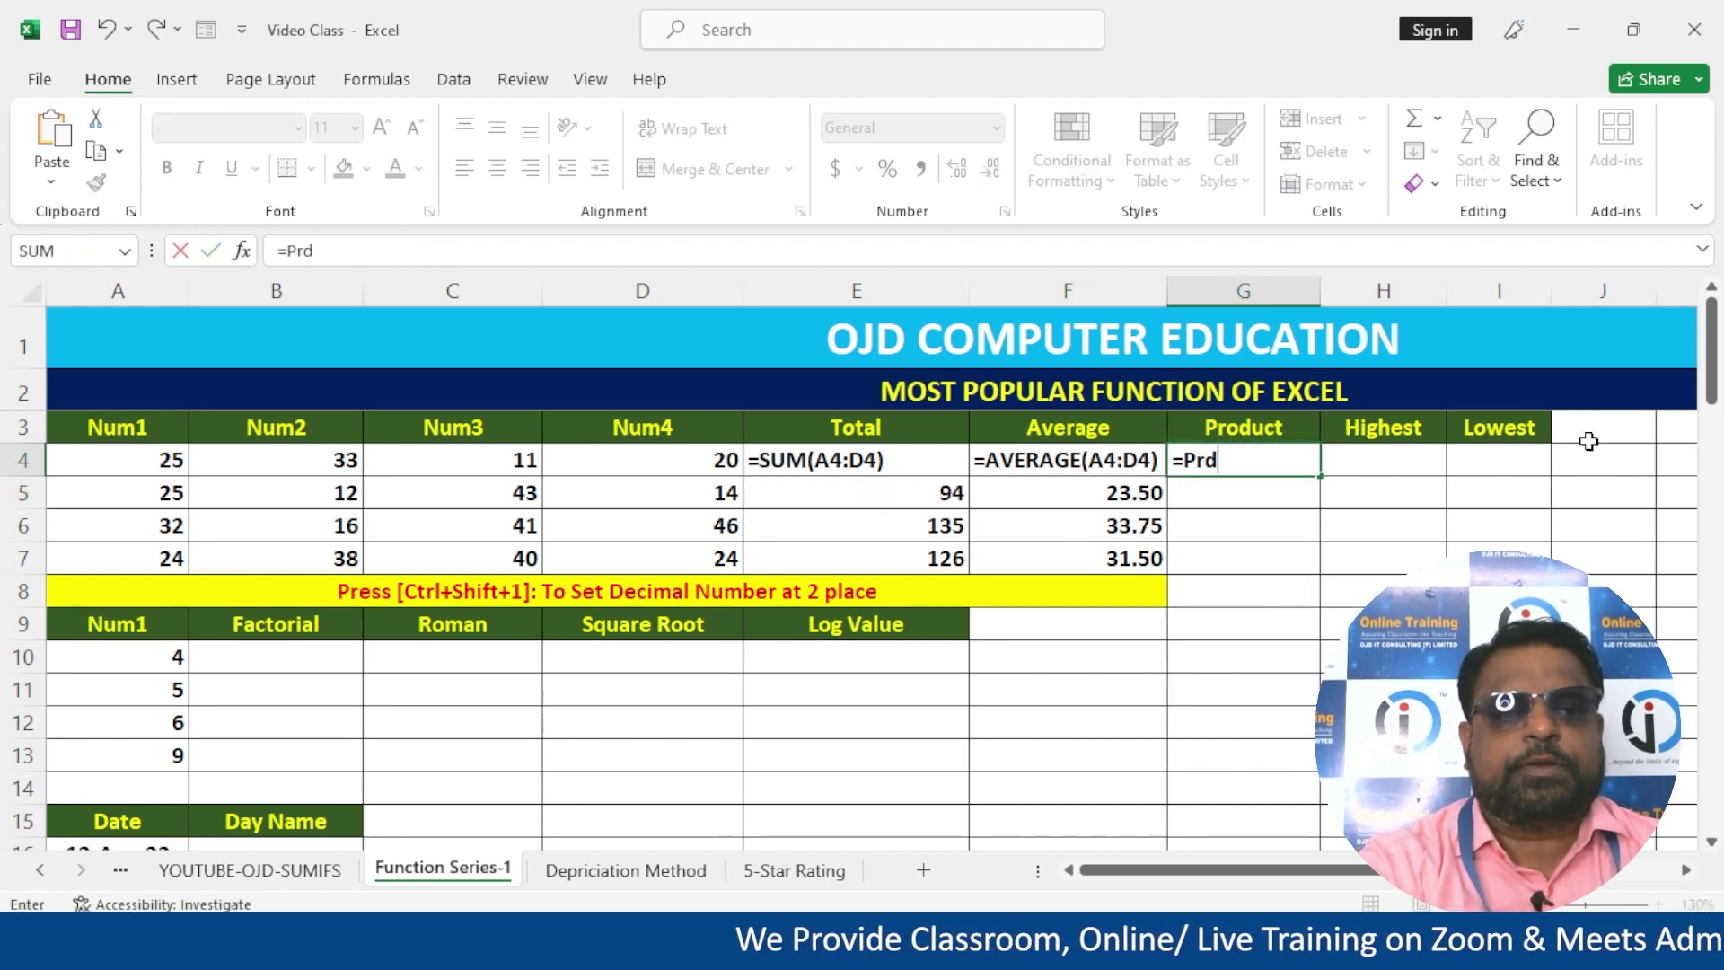
key("BackSpace")
type("odu")
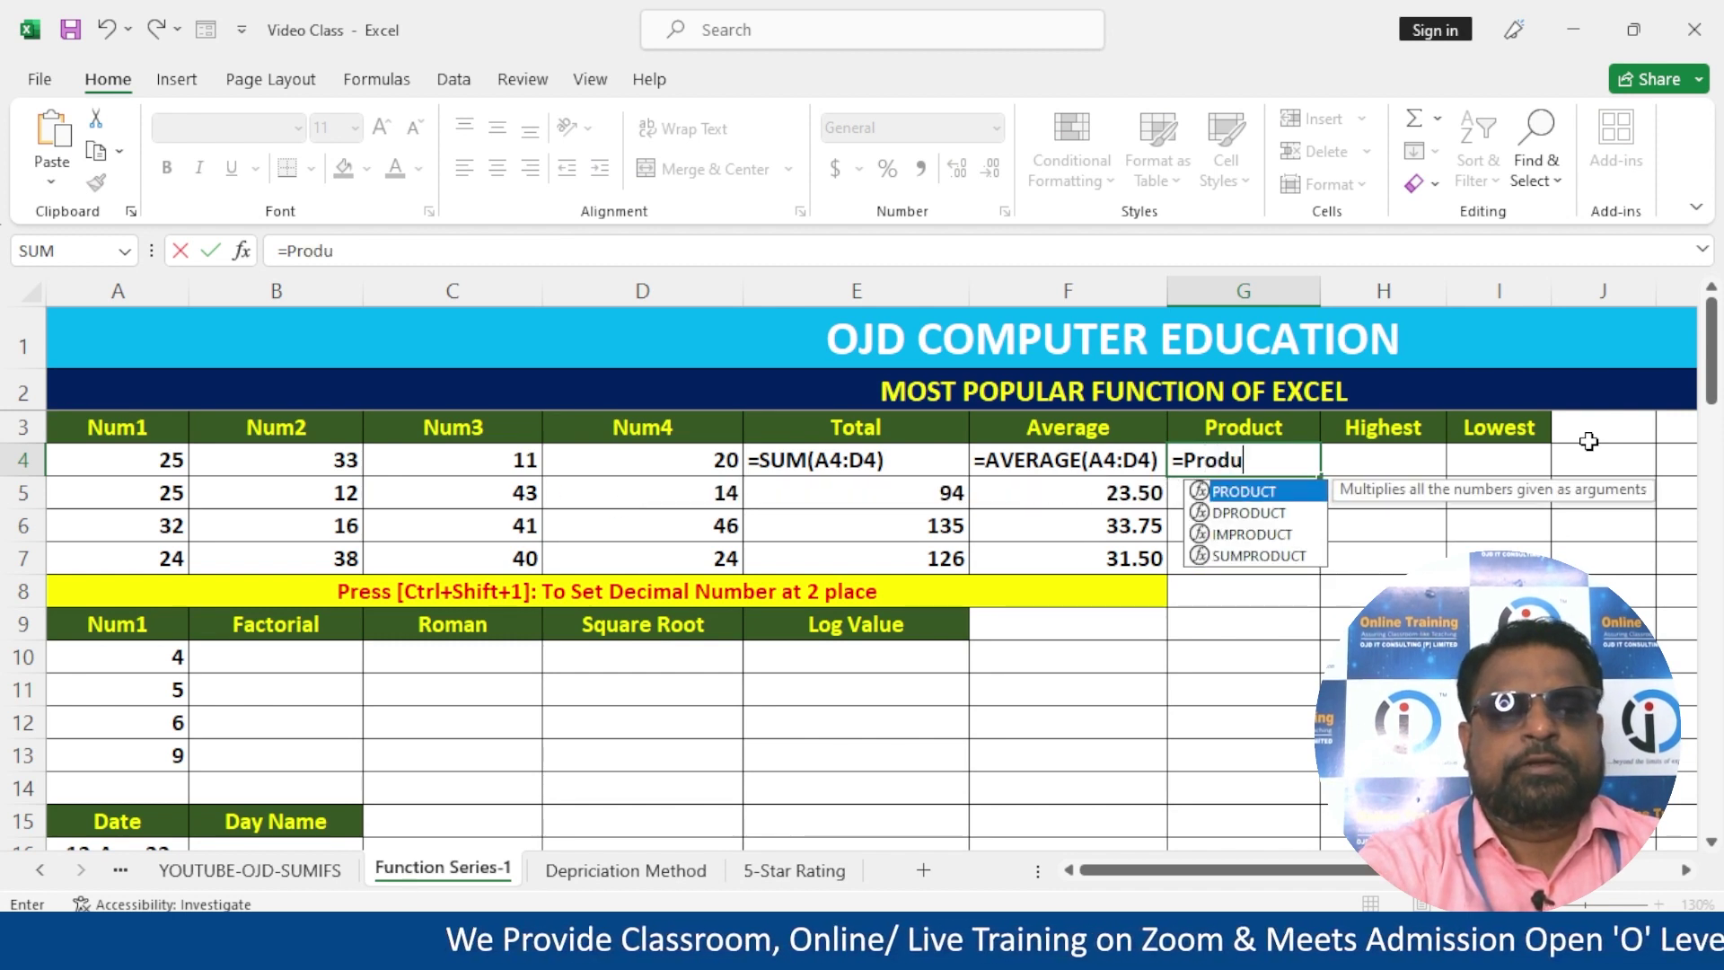
type("ct(")
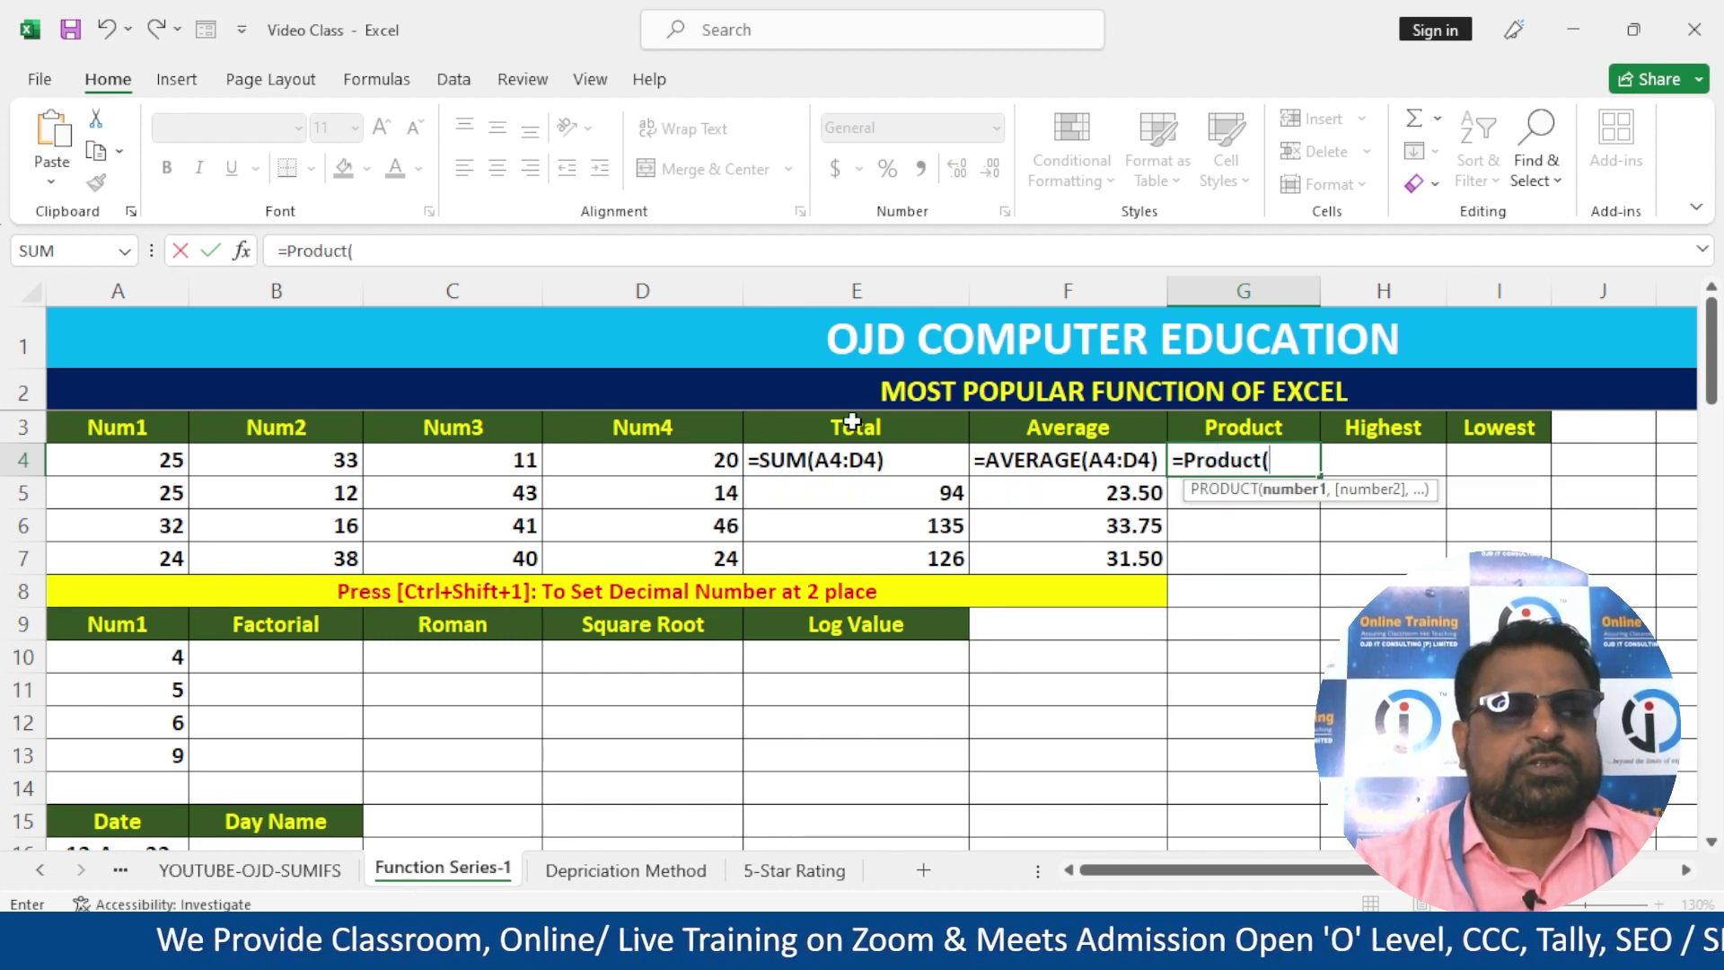
left_click(164, 459)
left_click_drag(164, 459, 602, 463)
type(")")
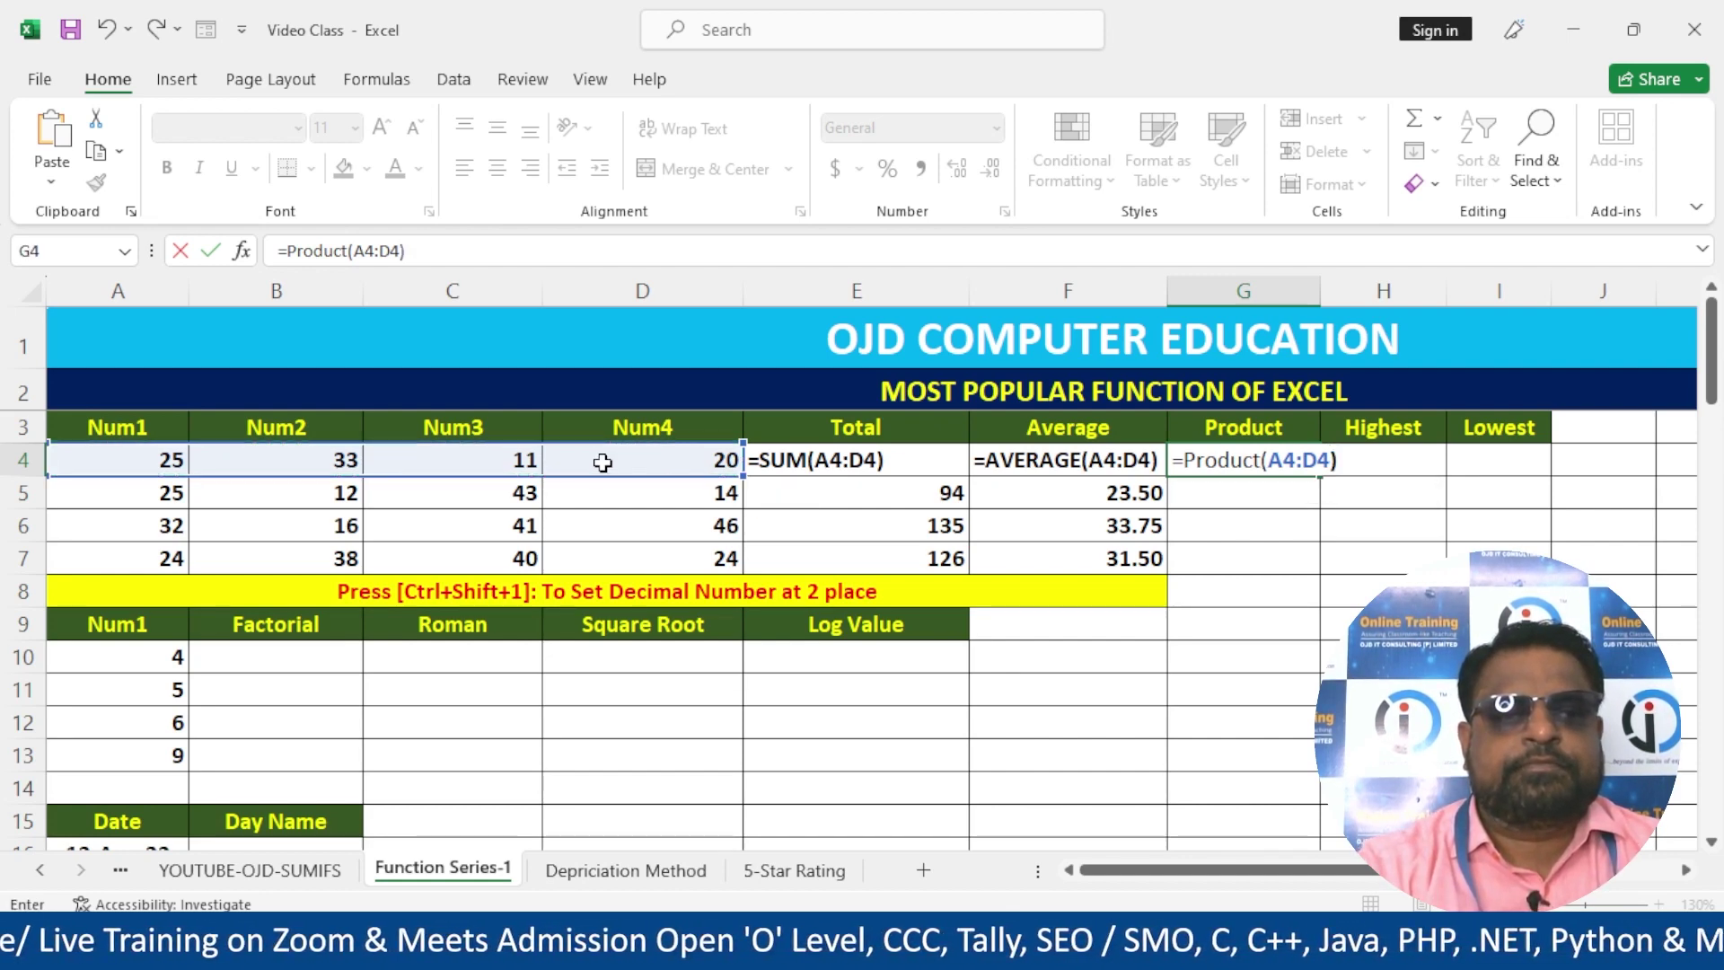
key("ctrl+Return")
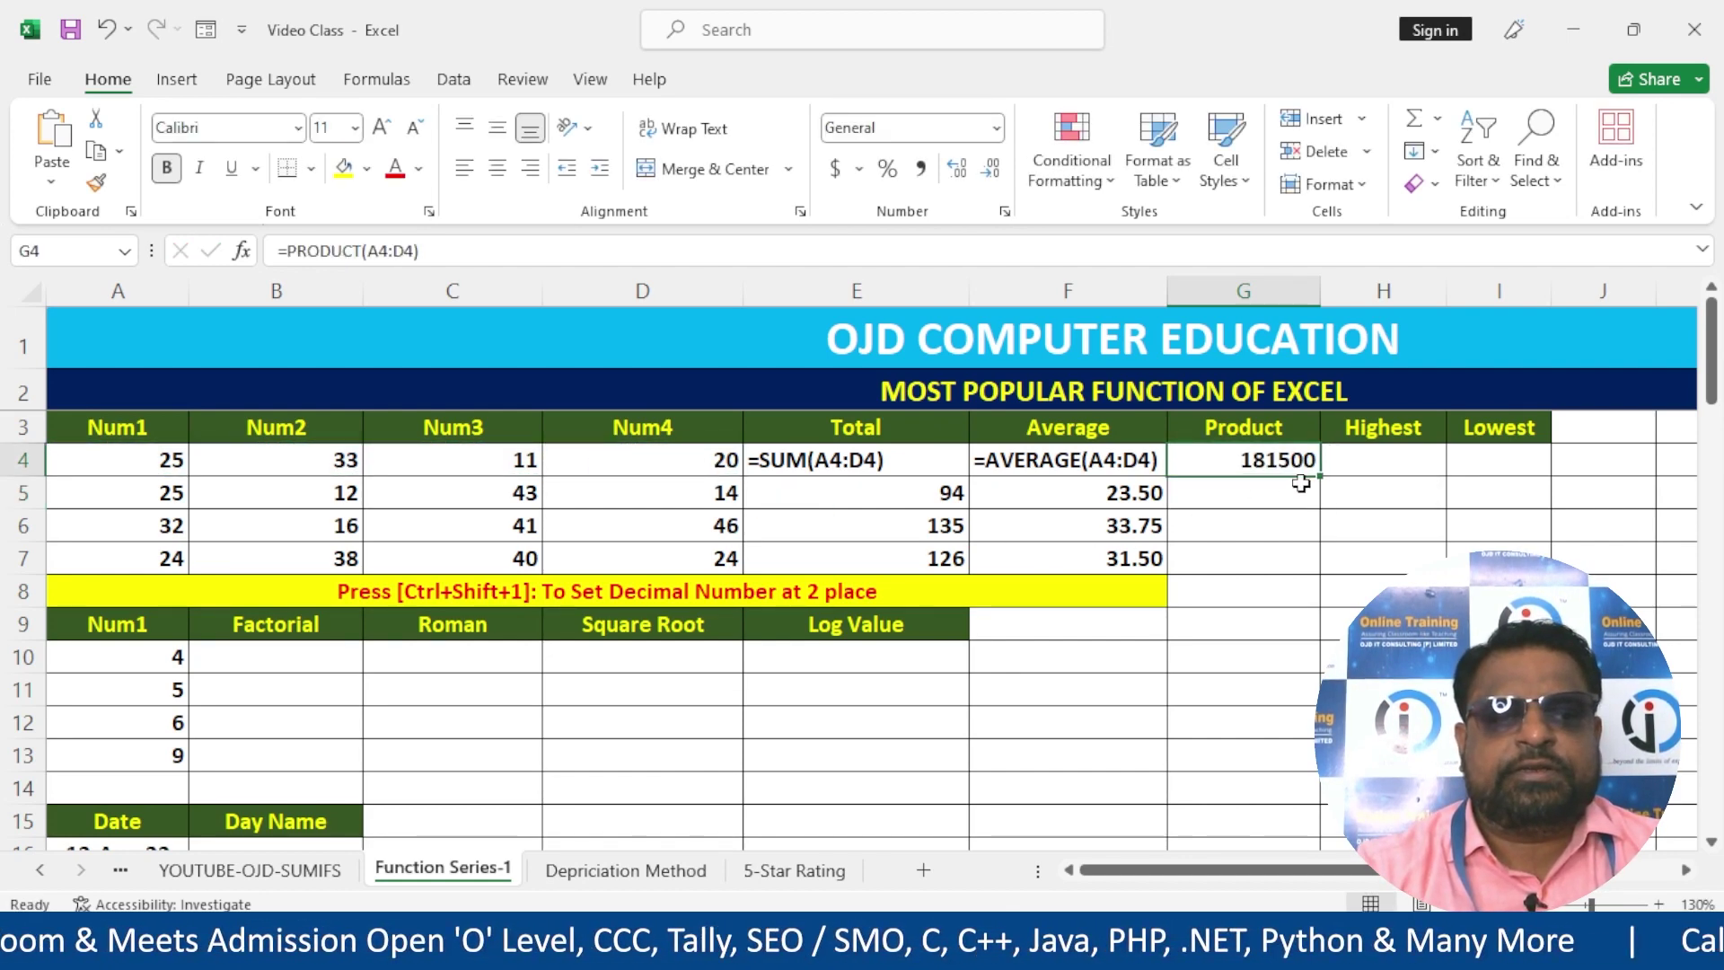
left_click_drag(1320, 483, 1320, 571)
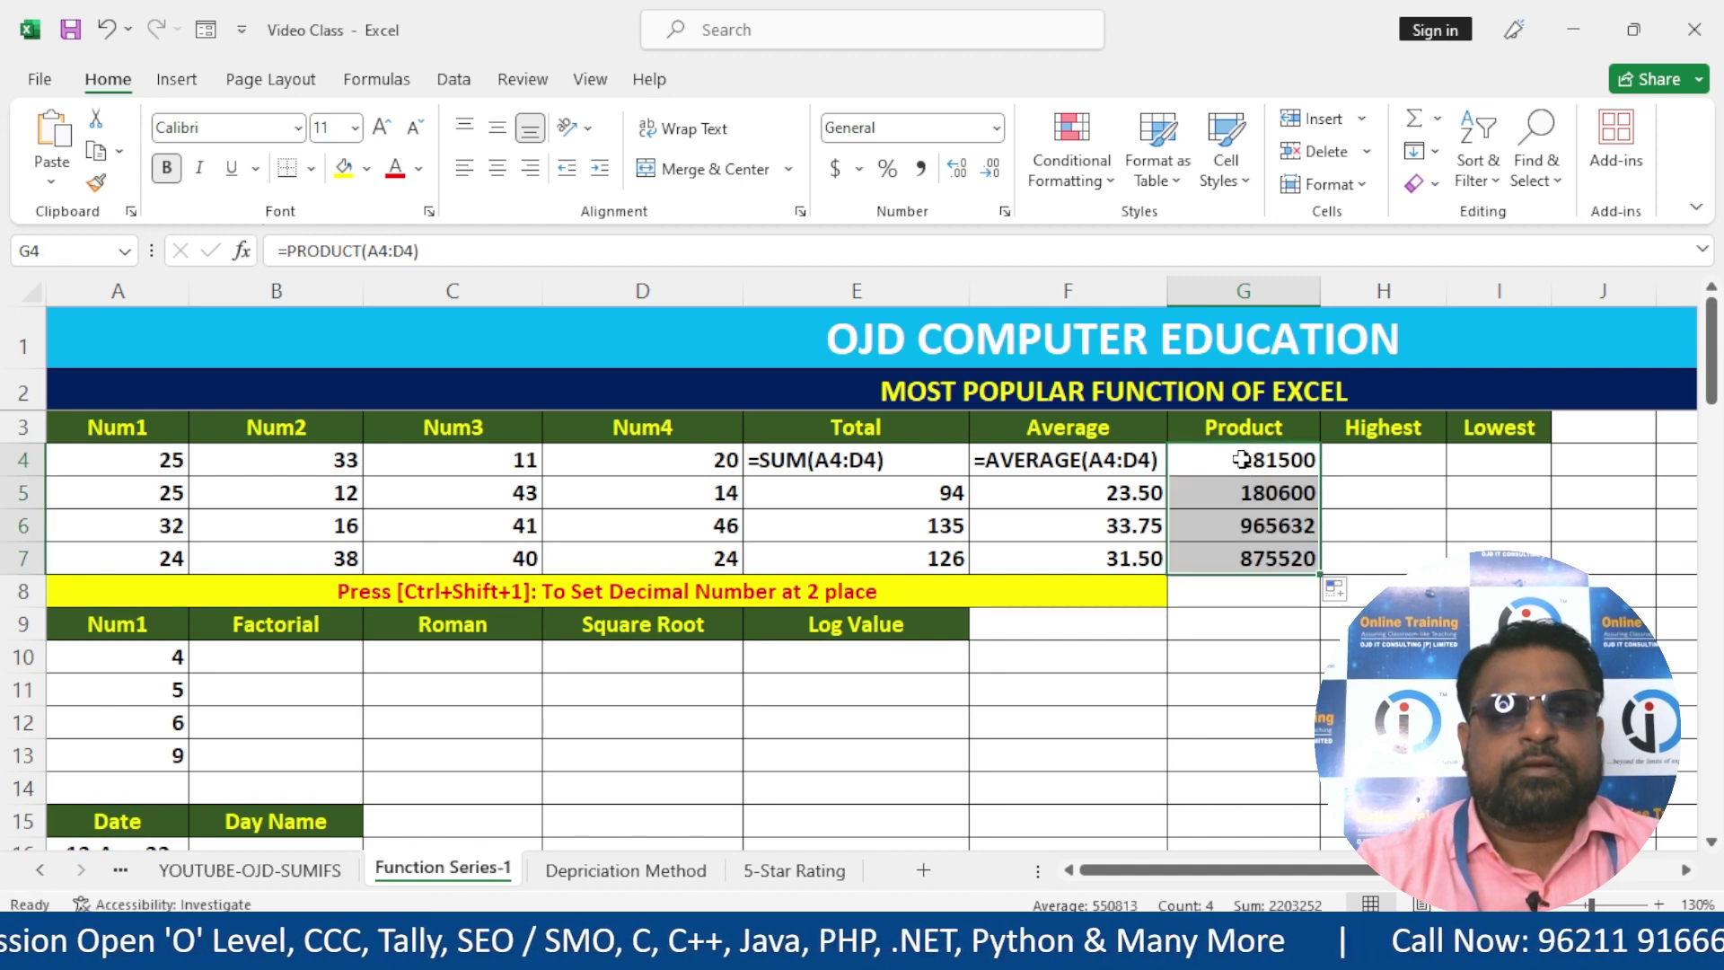
- Turn the formula in Product cell G4 into the literal text =PRODUCT(A4:D4) with a leading apostrophe and widen column G to fit
double_click(1205, 462)
left_click(1177, 460)
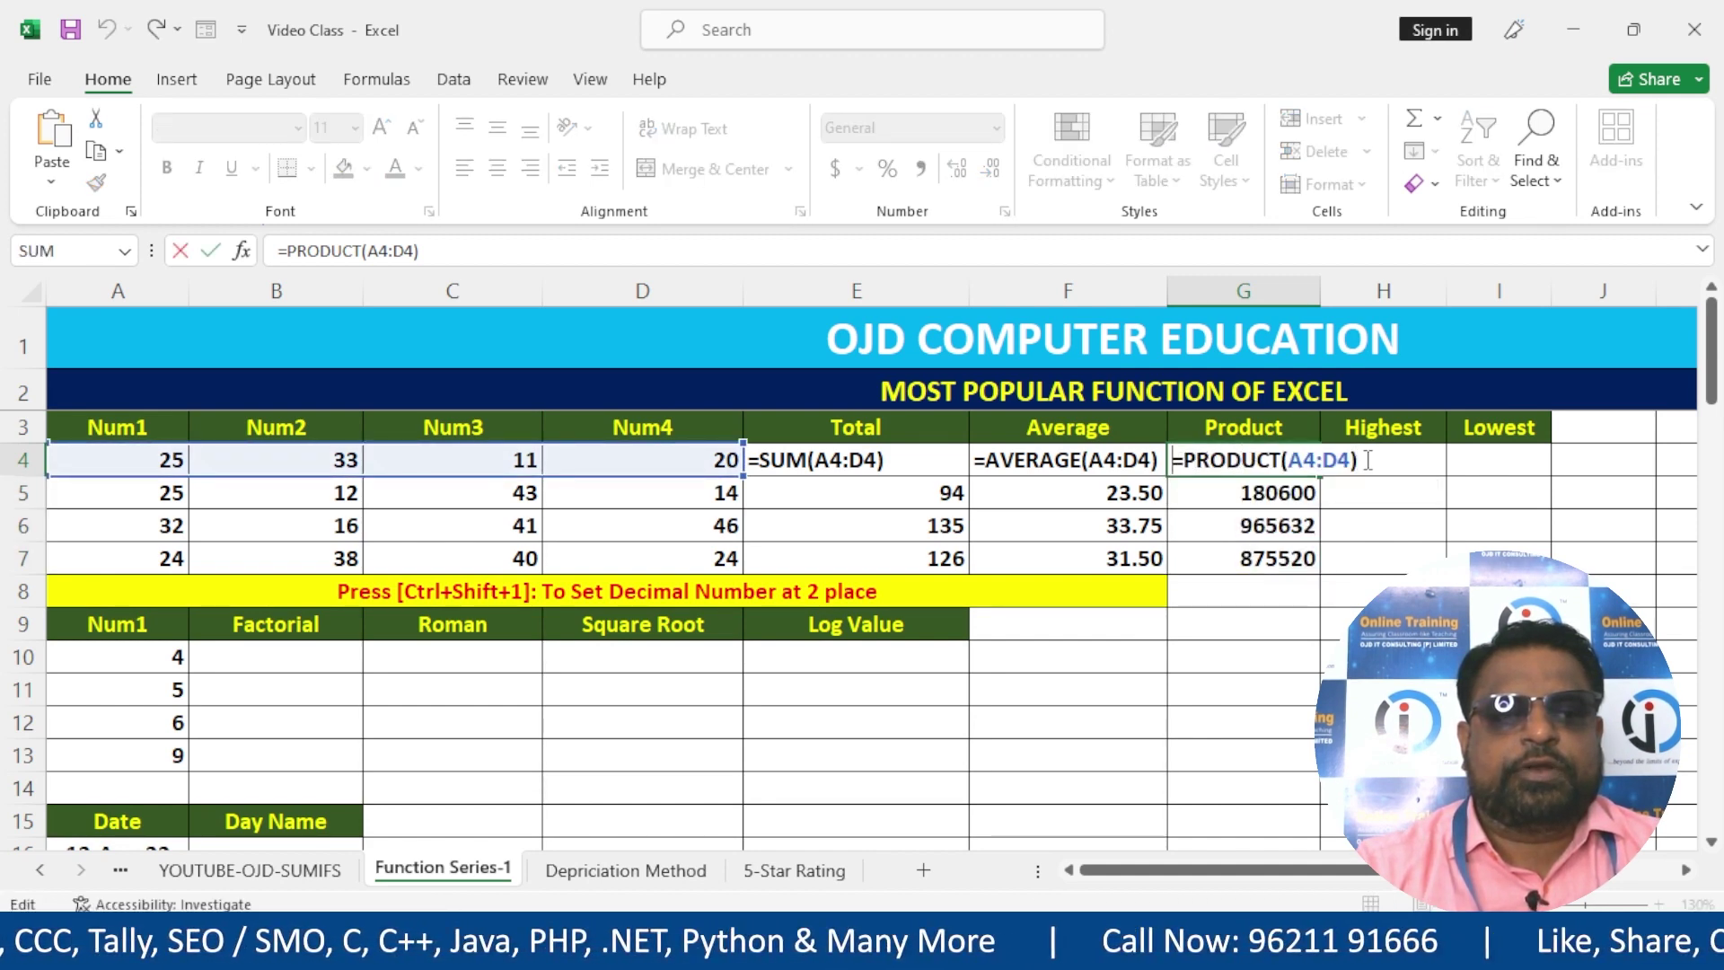
type("'")
key("Return")
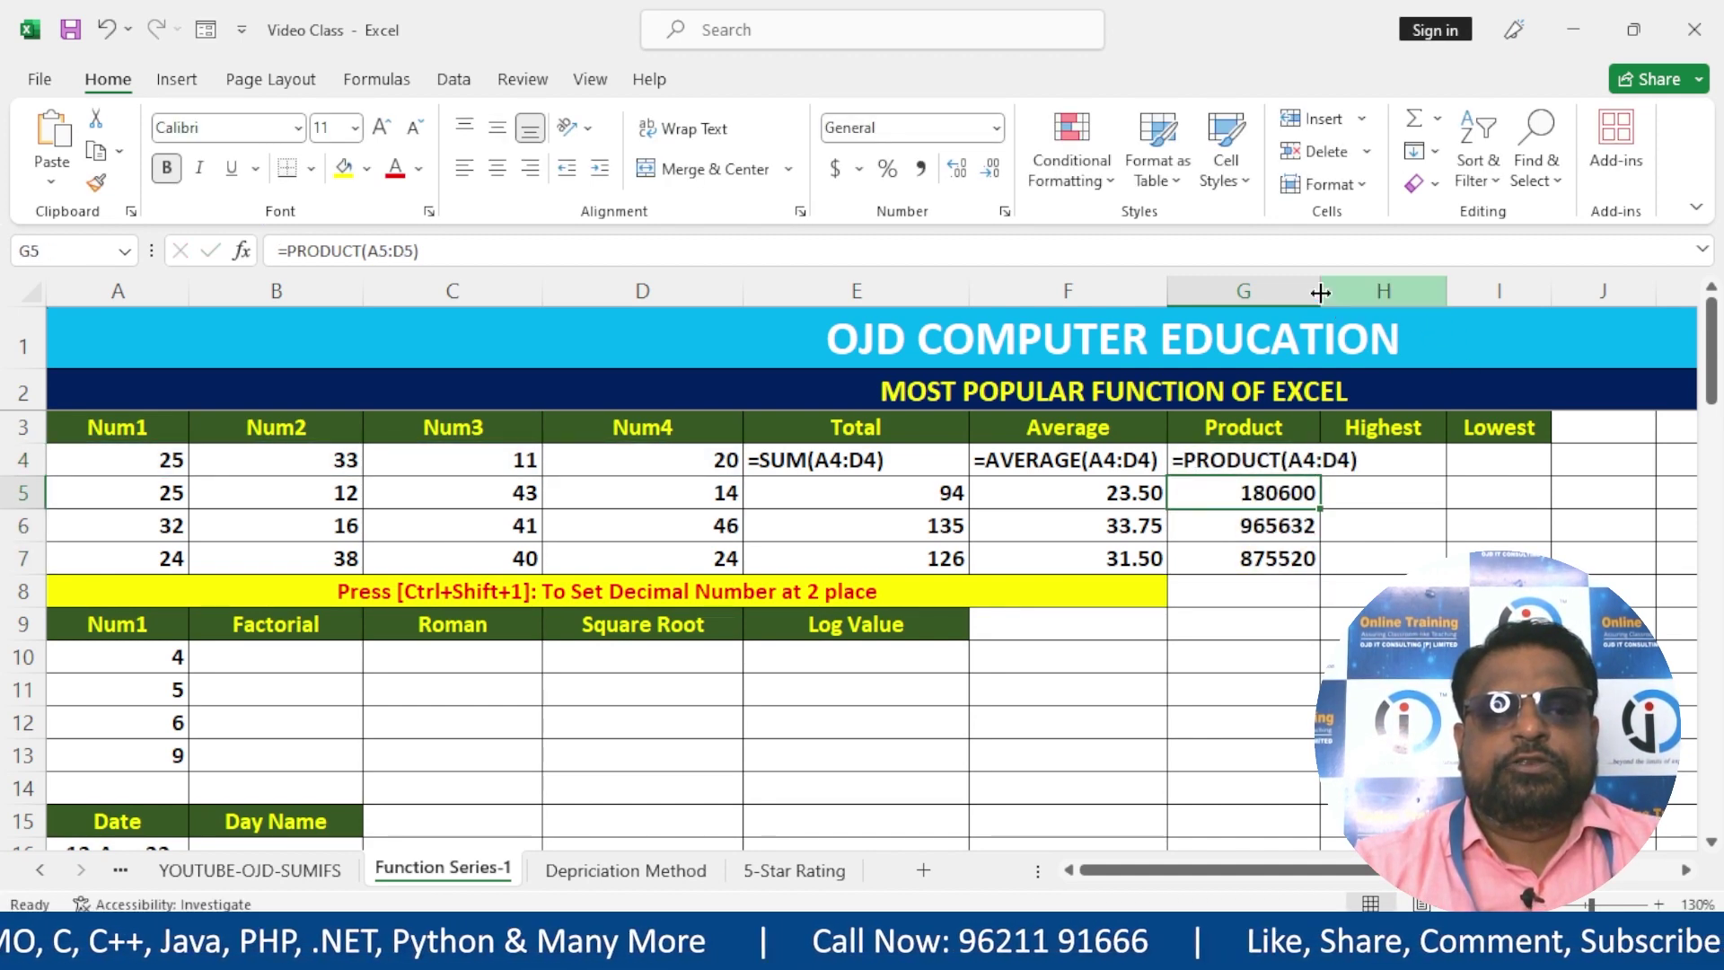
left_click_drag(1321, 291, 1373, 297)
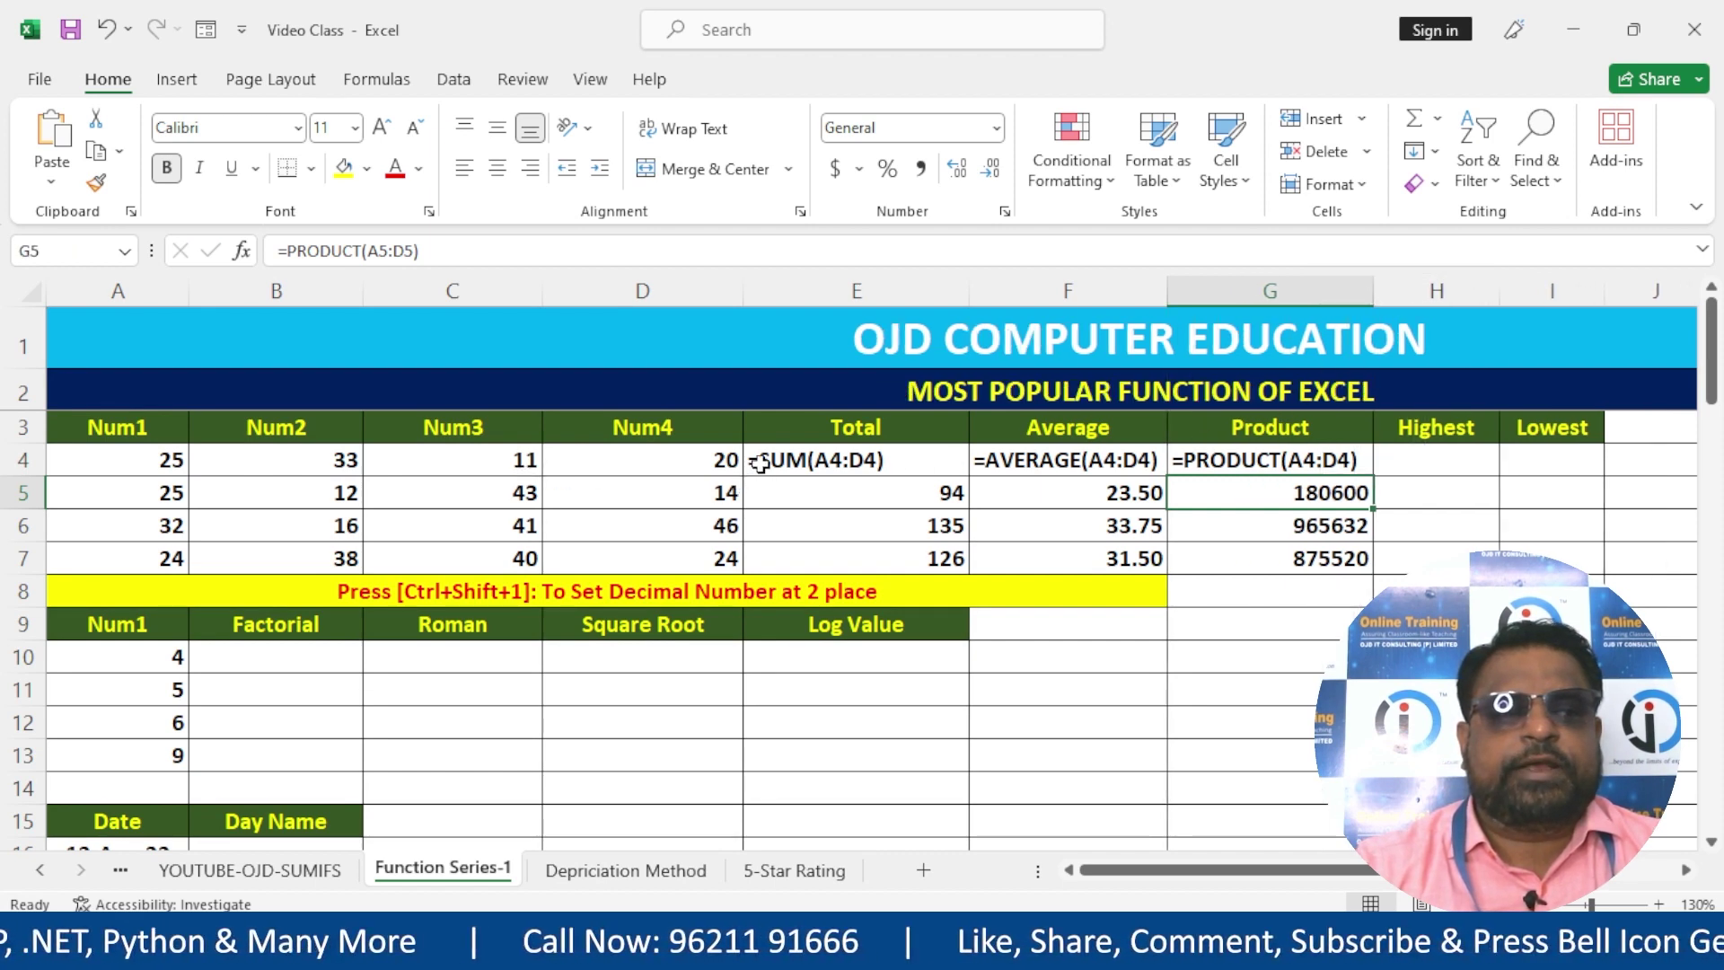
- Give the formula texts in E4:G4 a red font color and a yellow fill
left_click_drag(759, 461, 1244, 460)
left_click(395, 168)
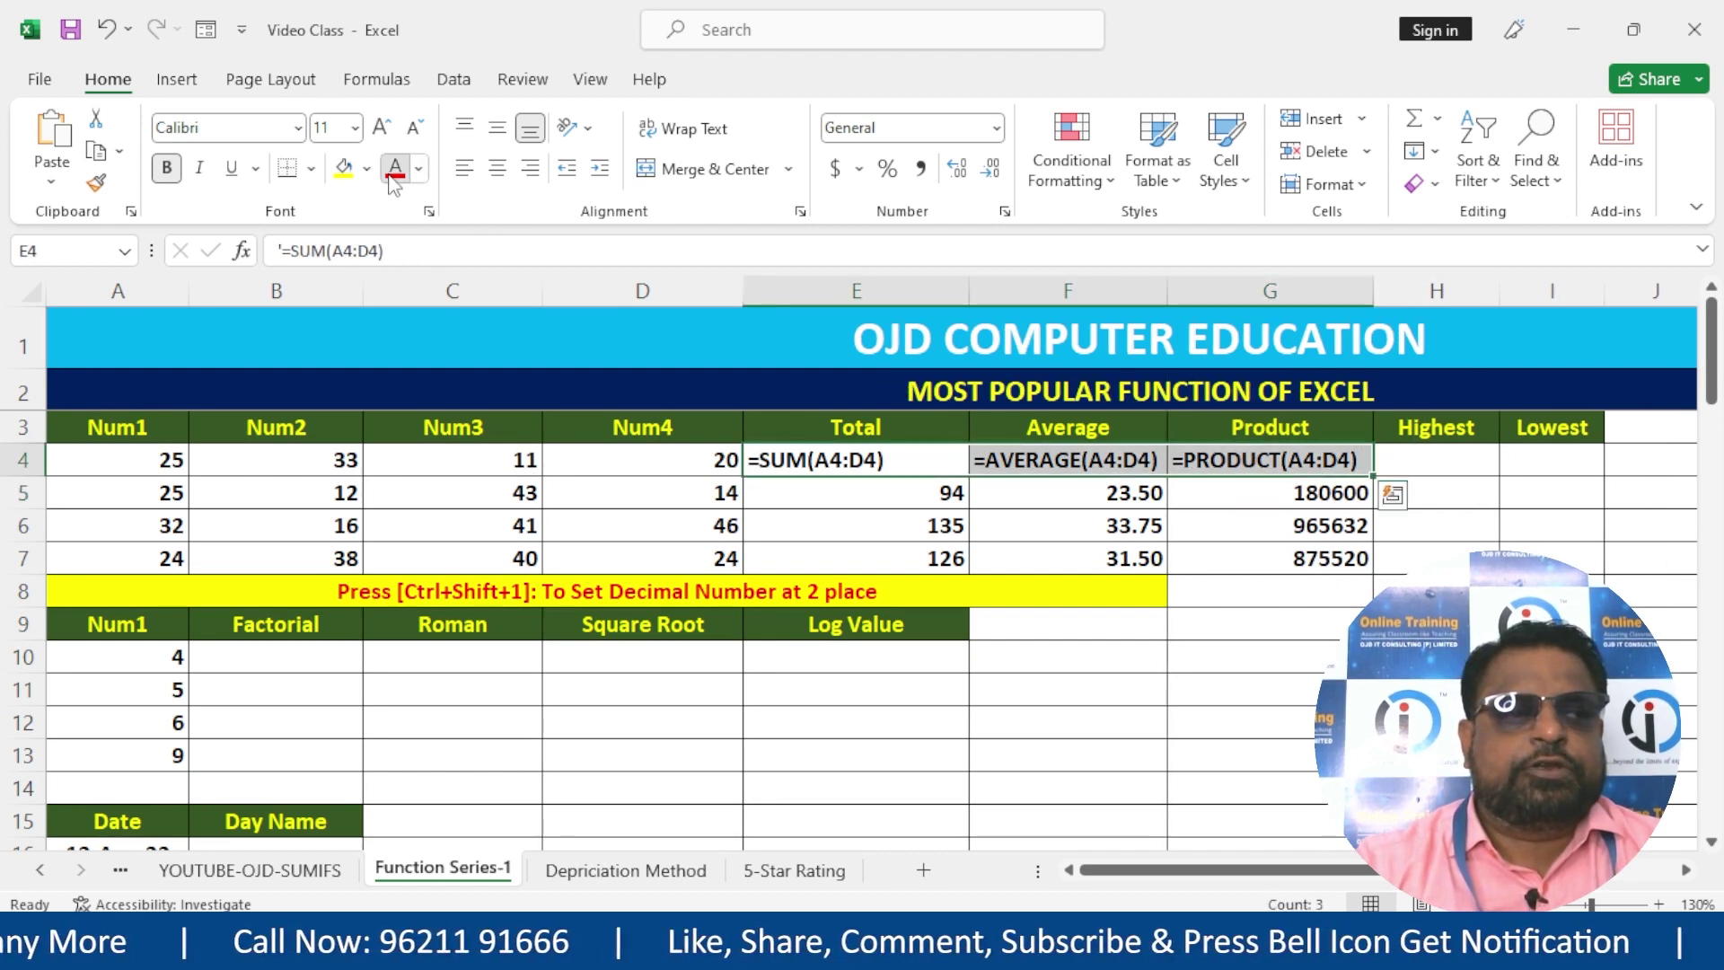
left_click(343, 168)
left_click(1176, 530)
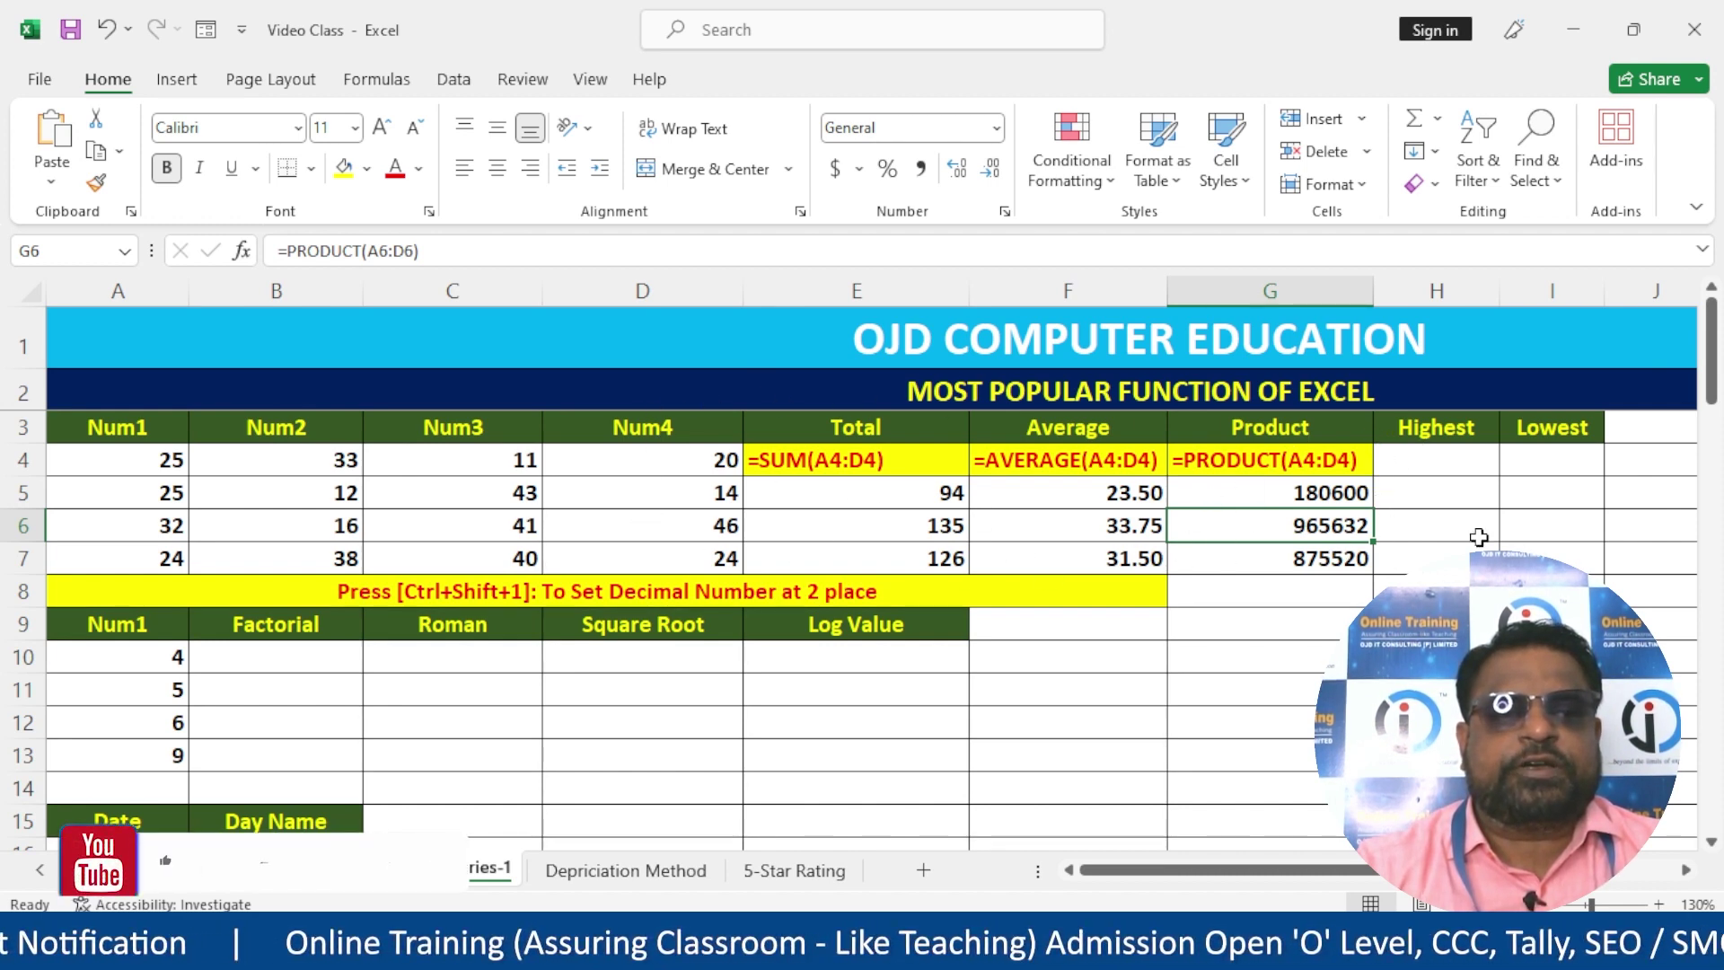
- Enter =MAX(A4:D4) in Highest cell H4 and fill the formula down to H7
left_click(1496, 472)
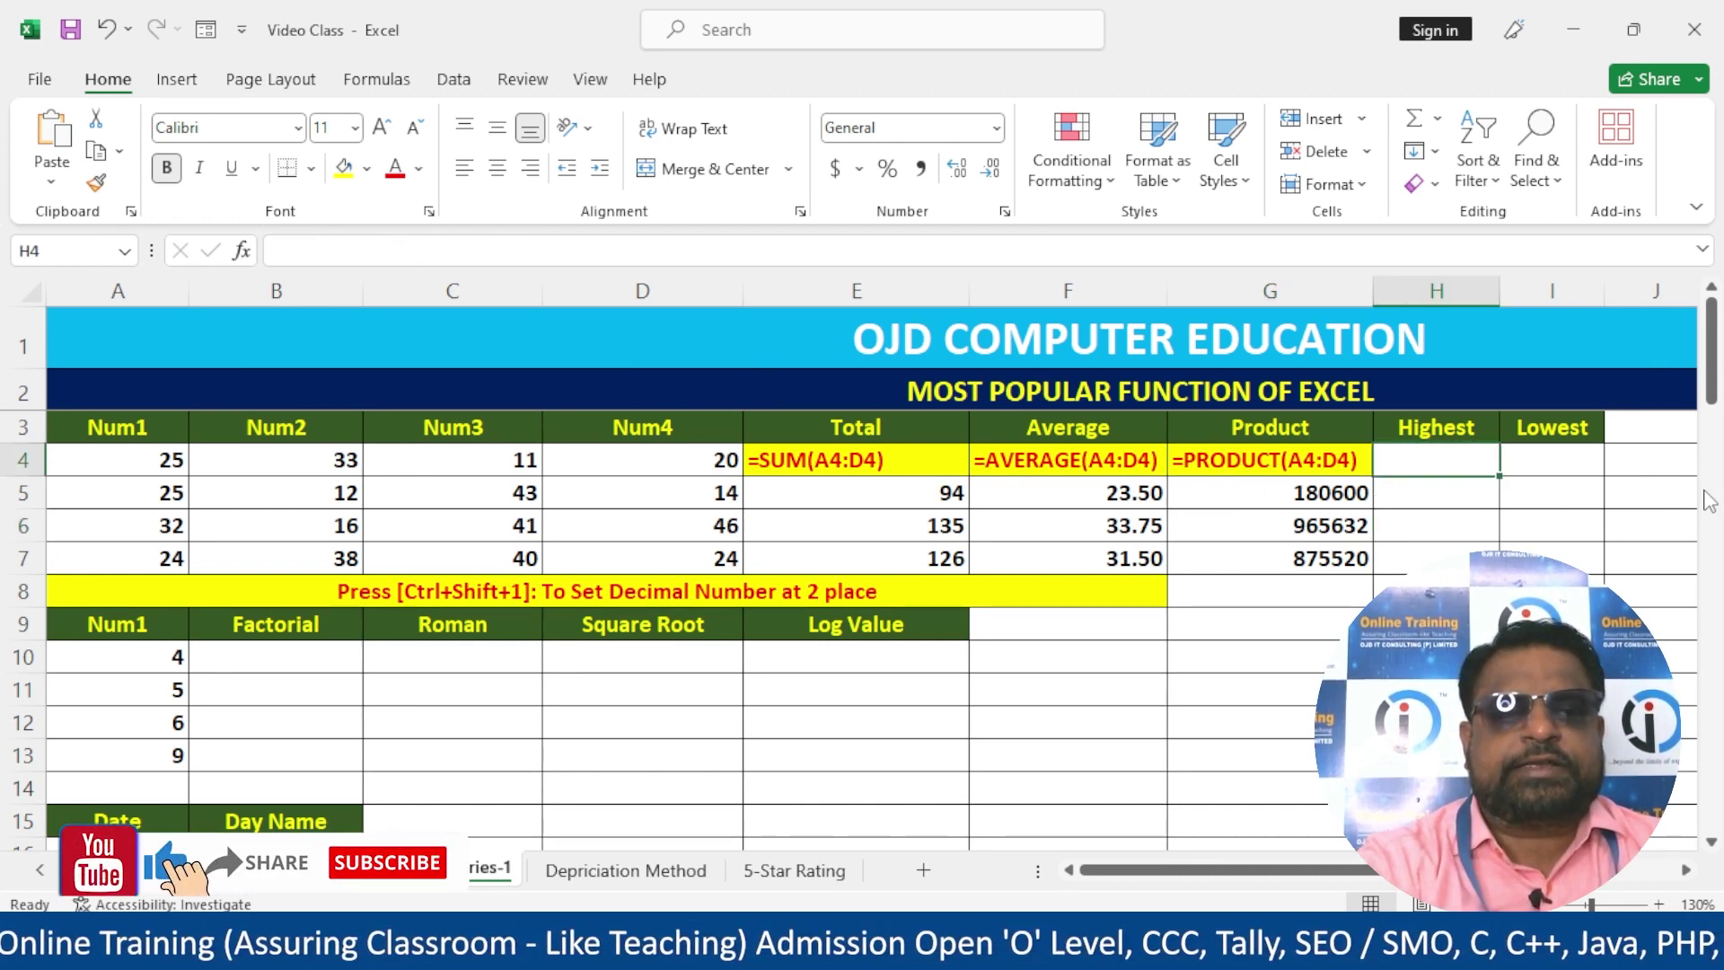
type("=Max")
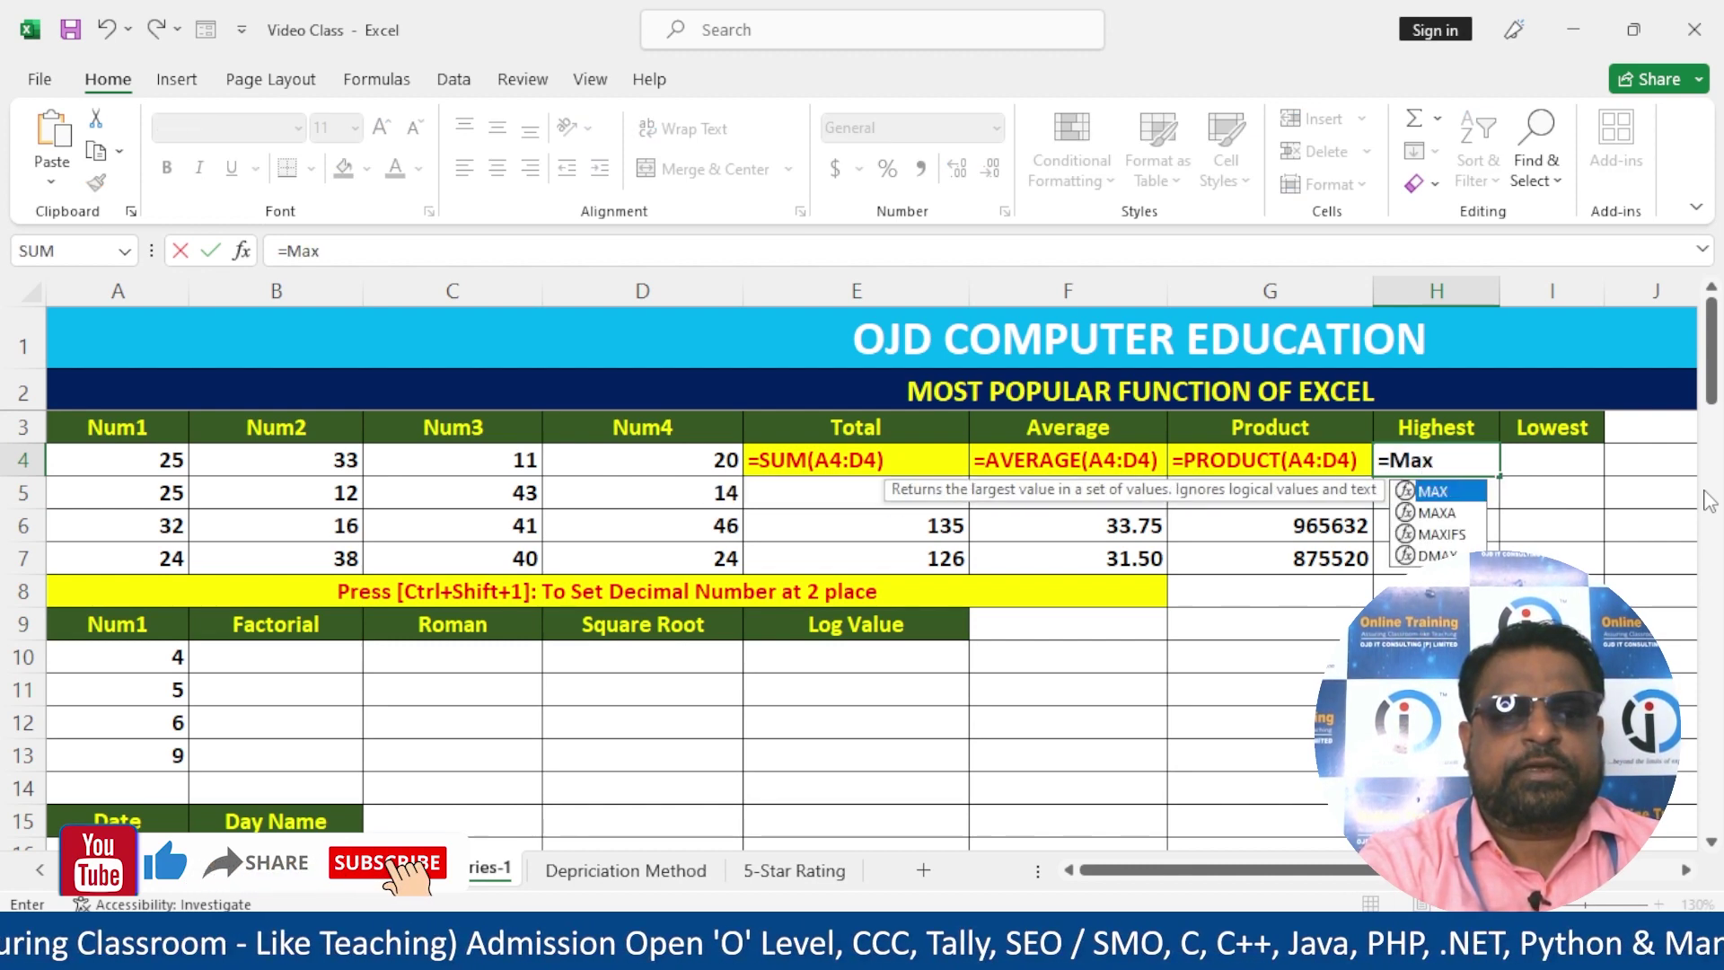
type("(")
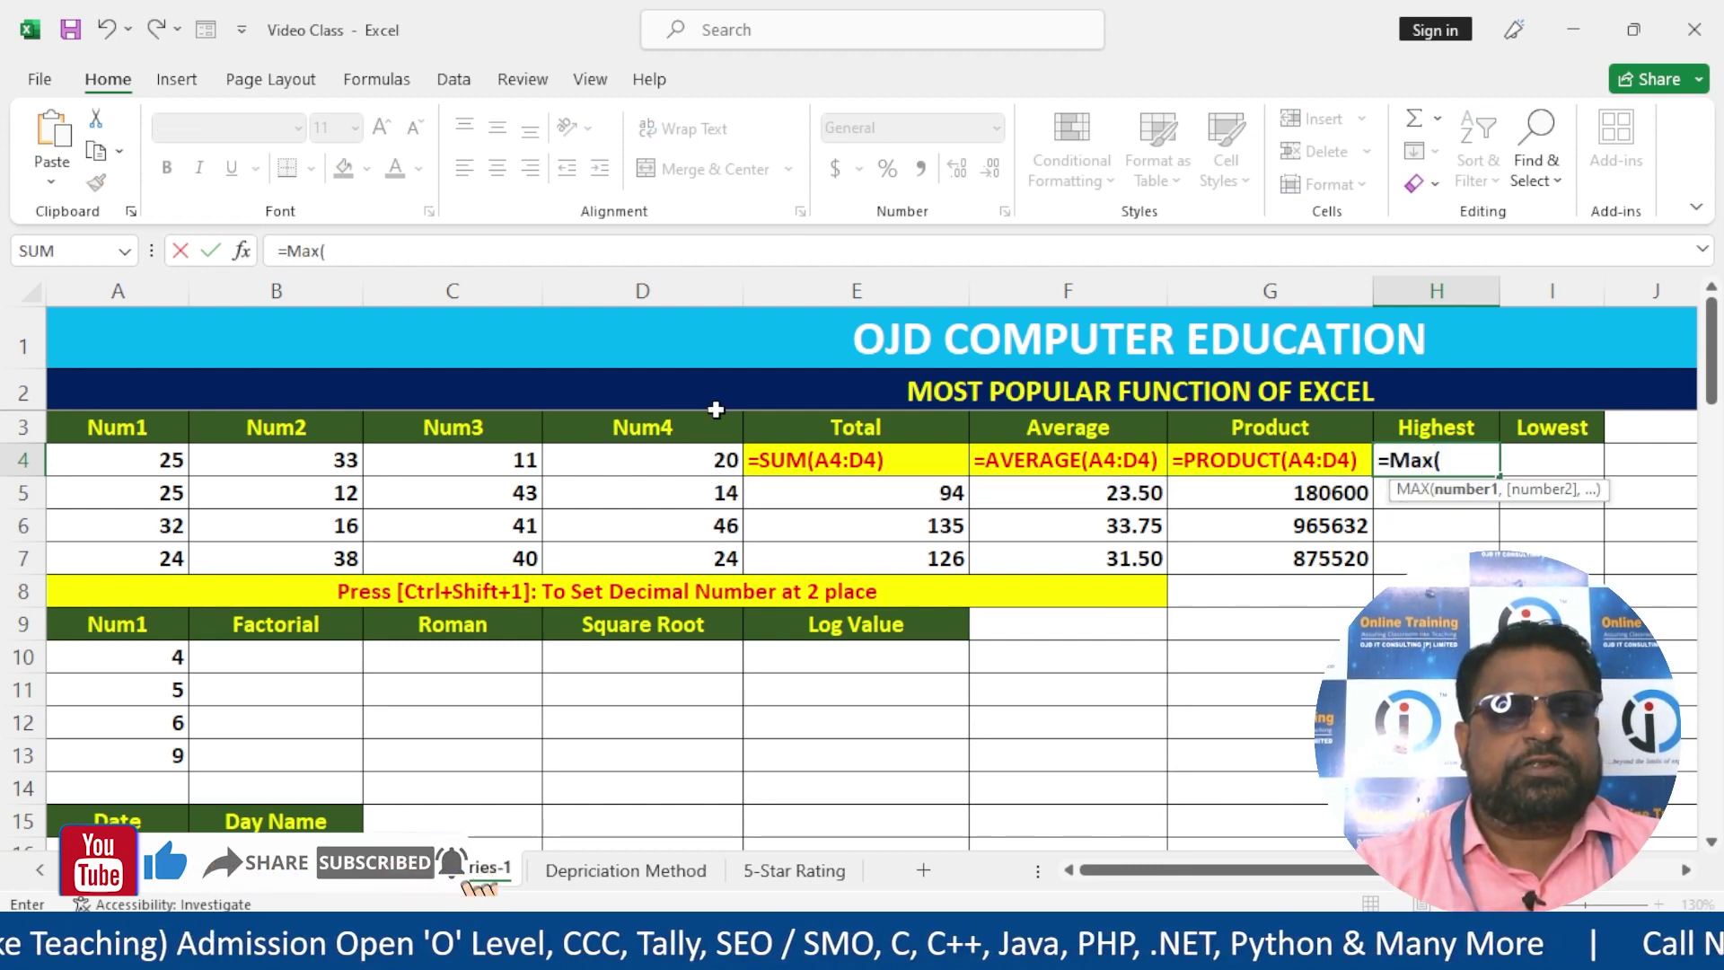
left_click_drag(173, 458, 554, 460)
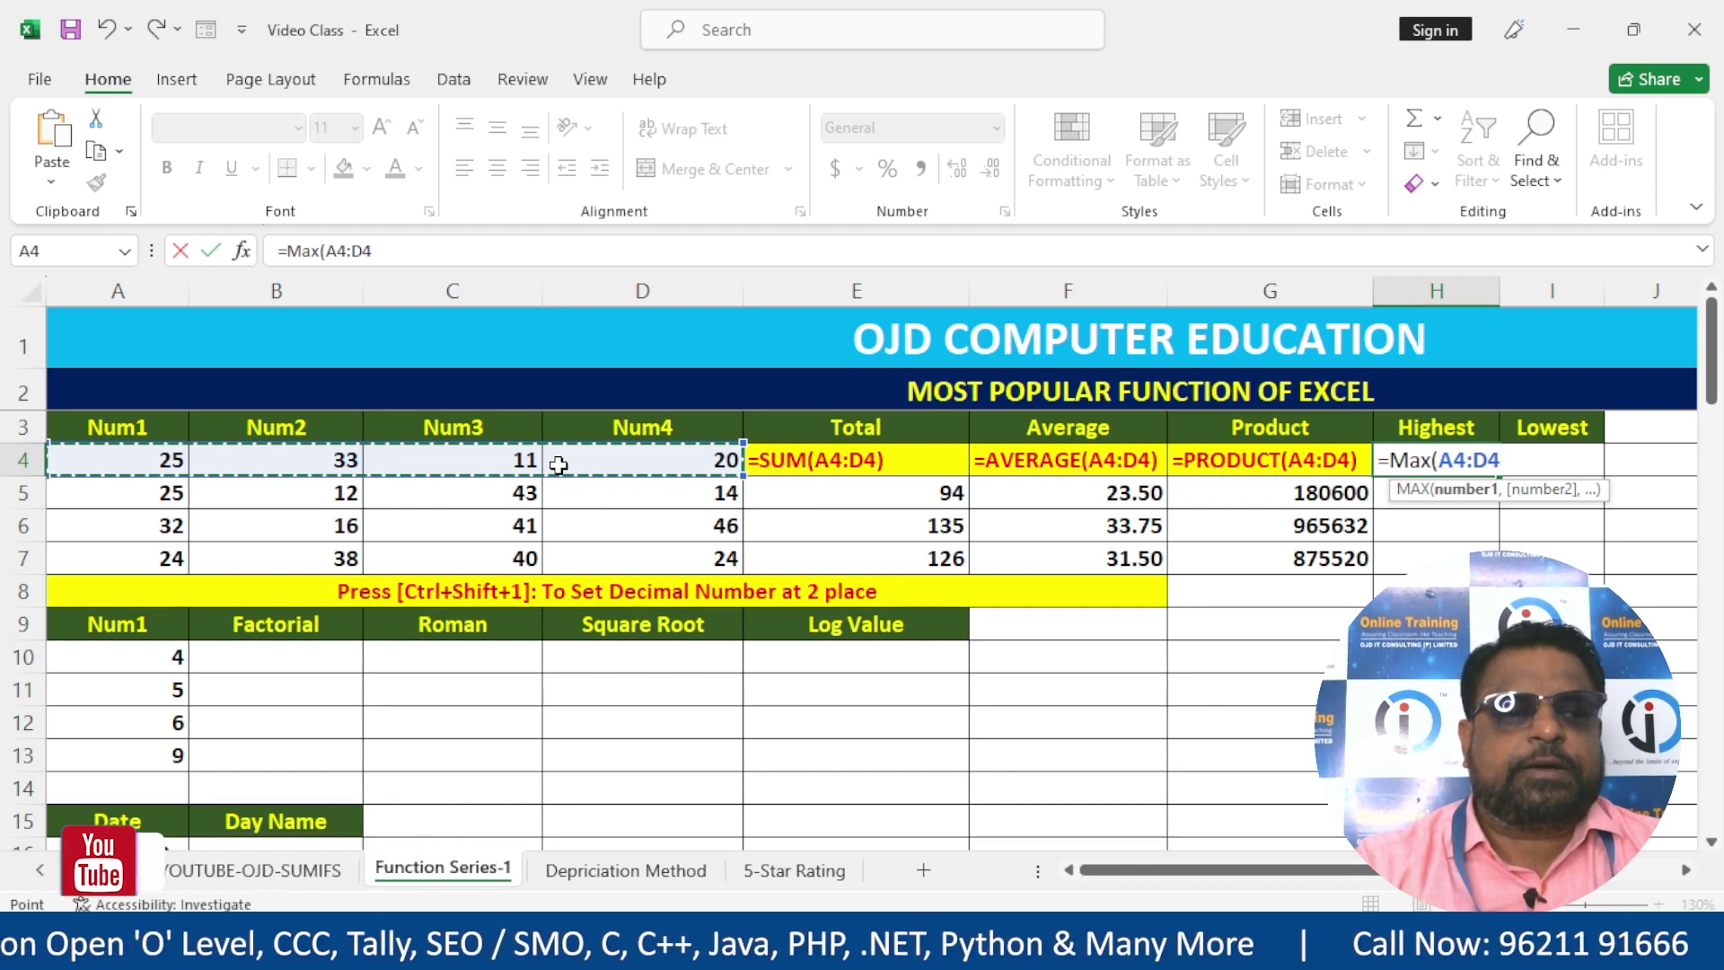
type(")")
key("Return")
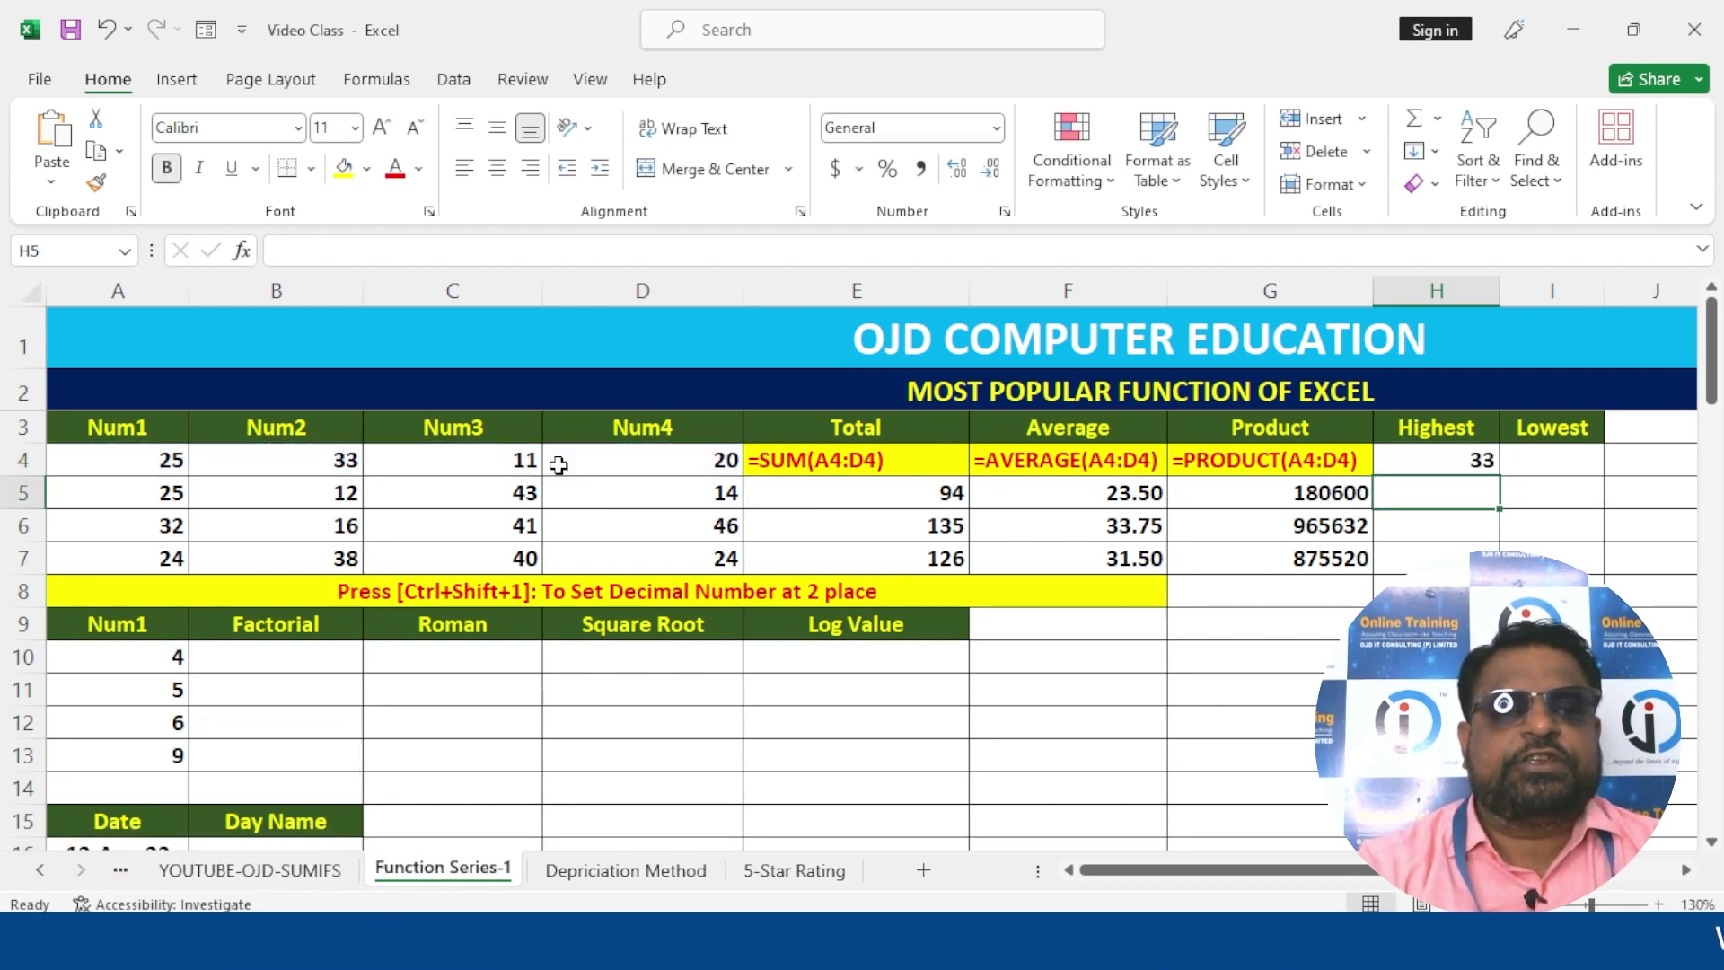
left_click(1438, 460)
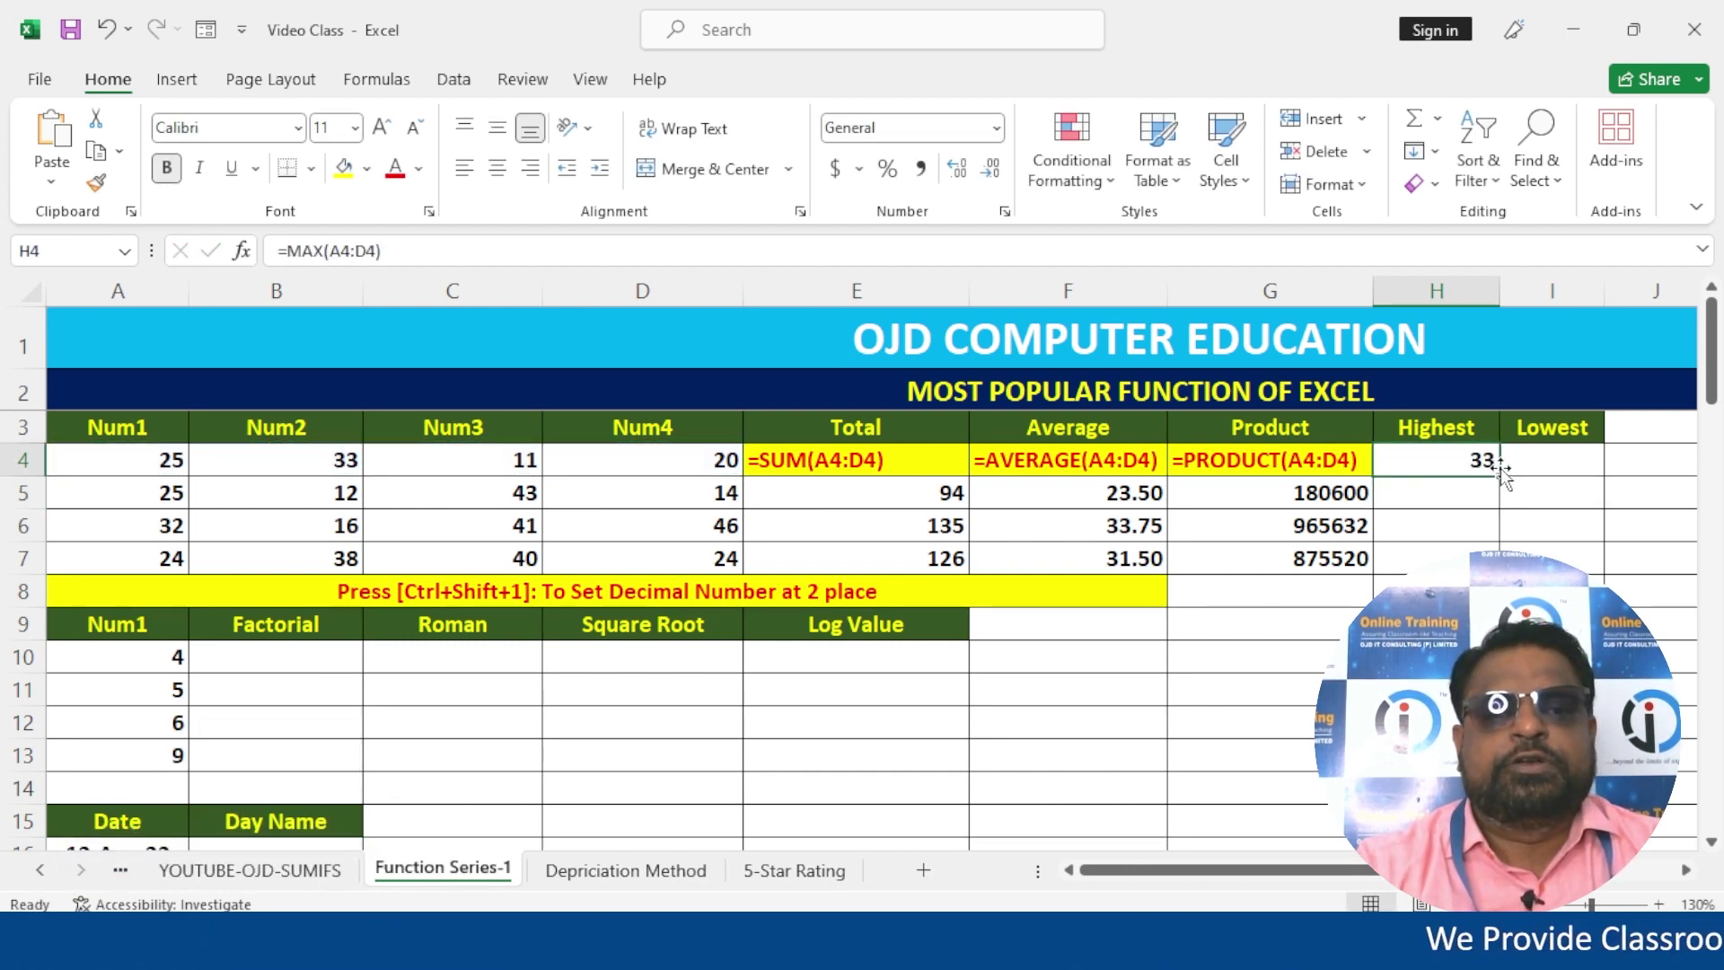
left_click_drag(1499, 477, 1498, 571)
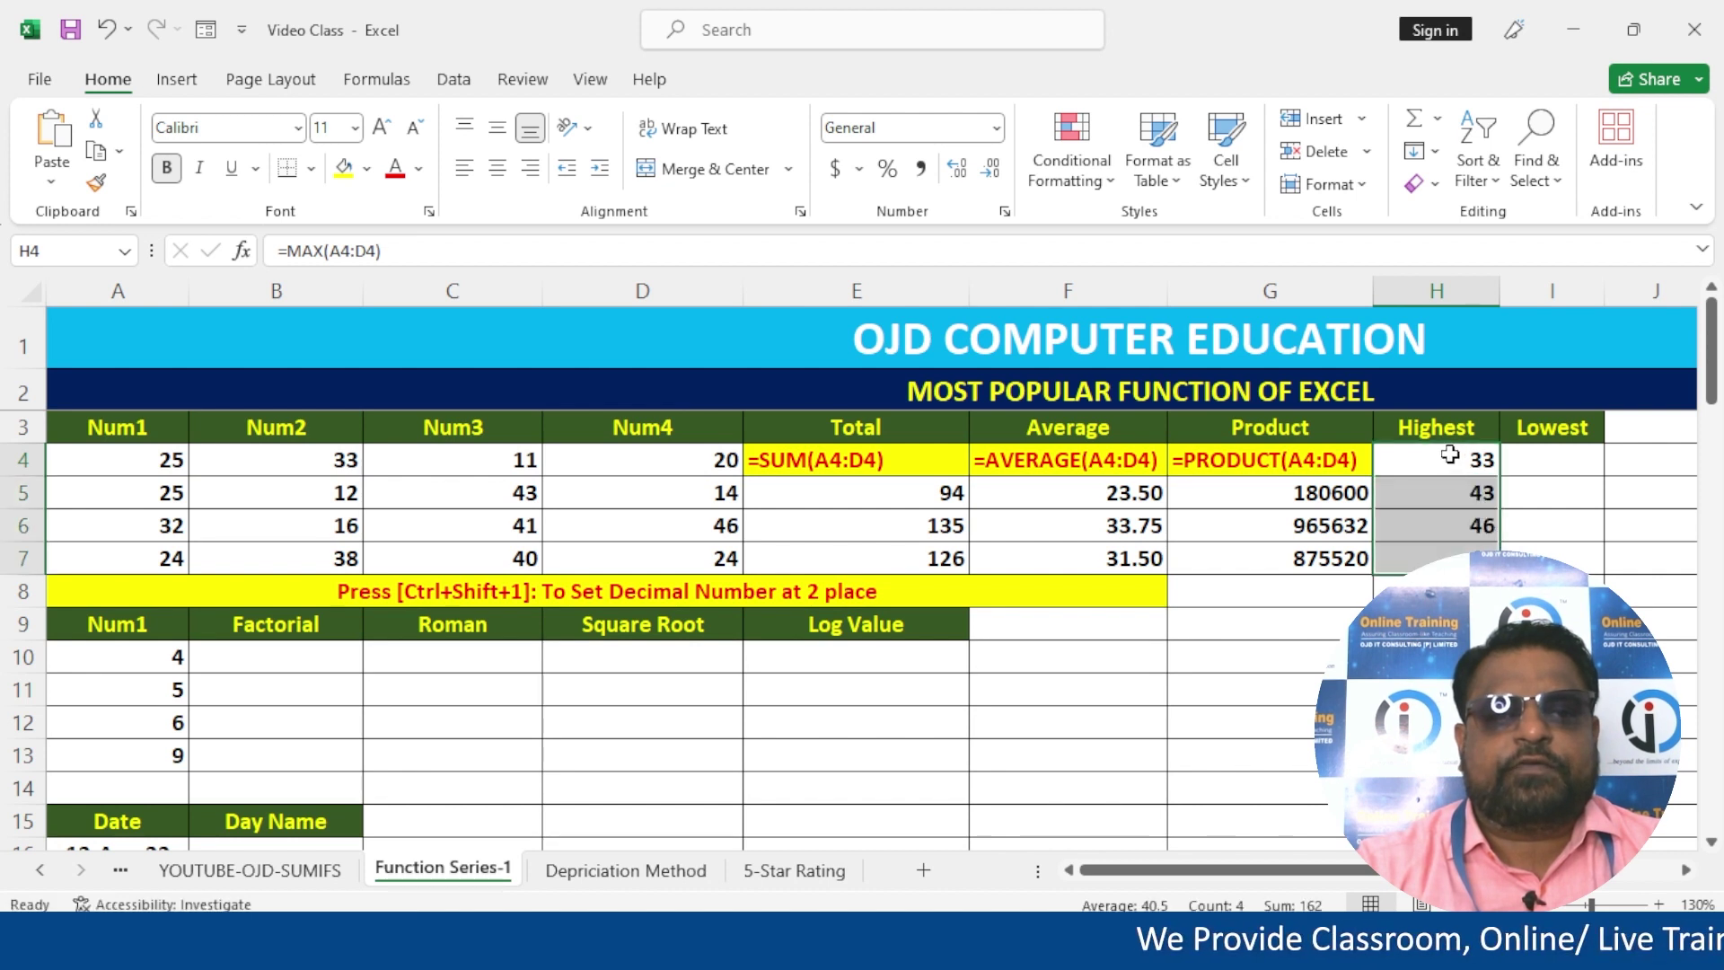
- Turn the formula in Highest cell H4 into the literal text =MAX(A4:D4) with a leading apostrophe and widen column H to fit
double_click(1434, 456)
key("Home")
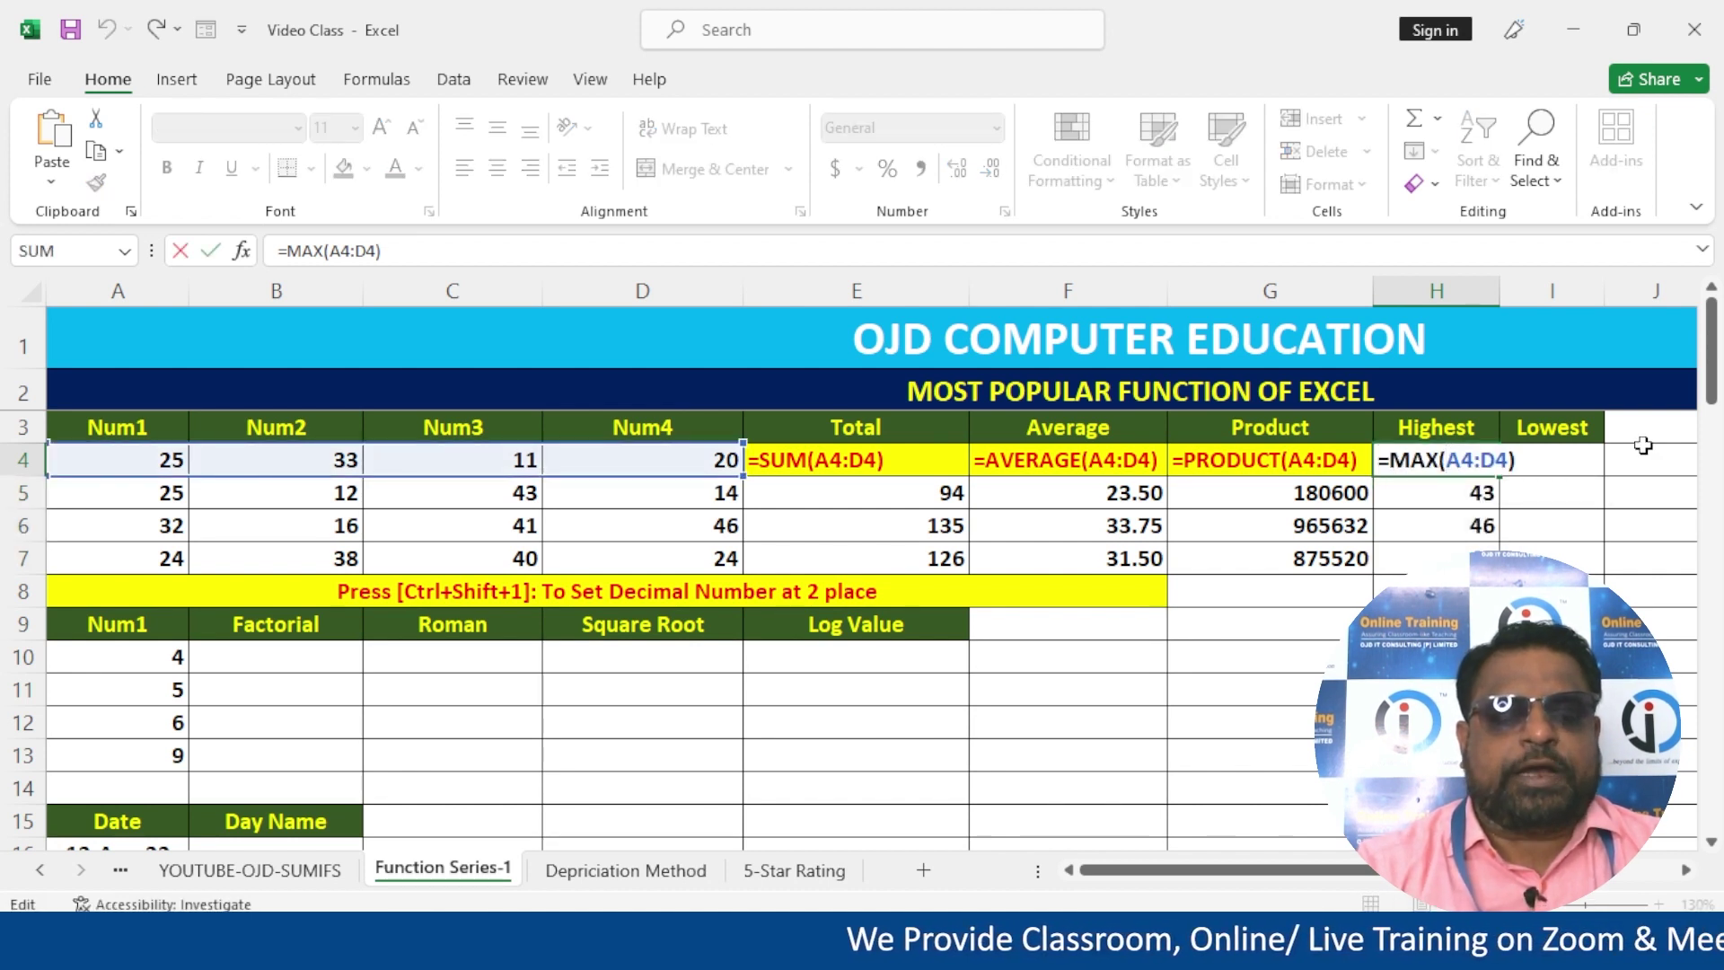
type("'")
key("Return")
left_click_drag(1500, 291, 1542, 291)
- Copy the red-on-yellow formatting of F4 to Highest cell H4 with Format Painter
left_click(1451, 460)
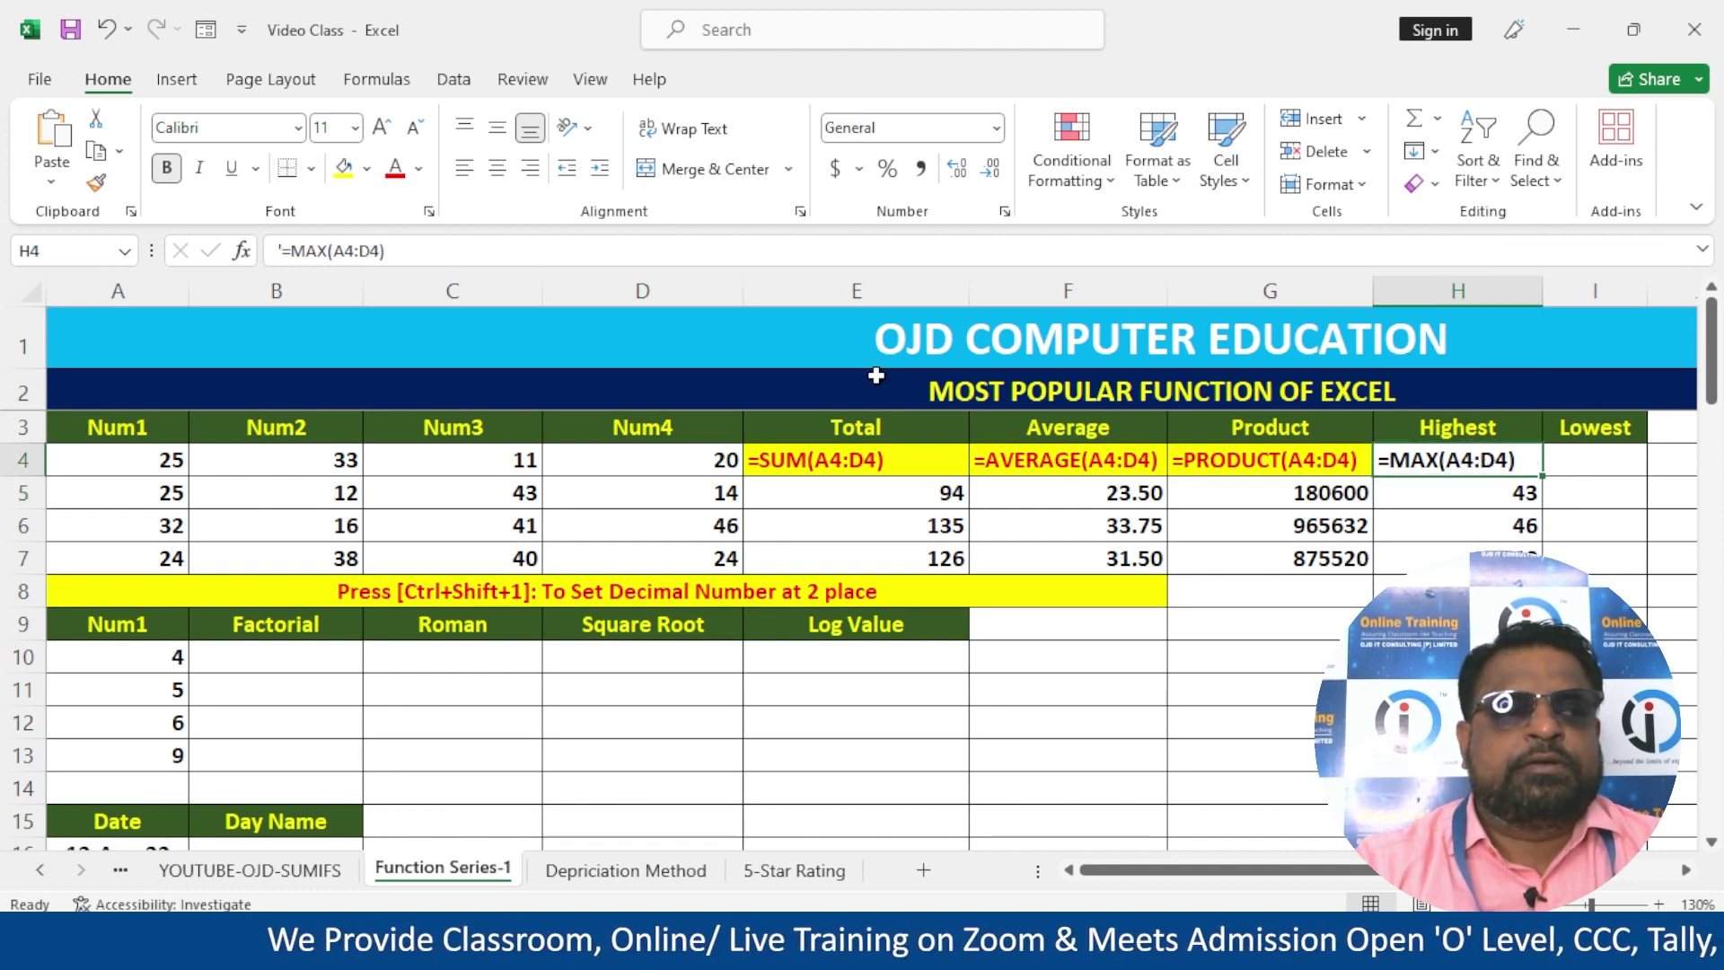
left_click(1107, 463)
left_click(96, 182)
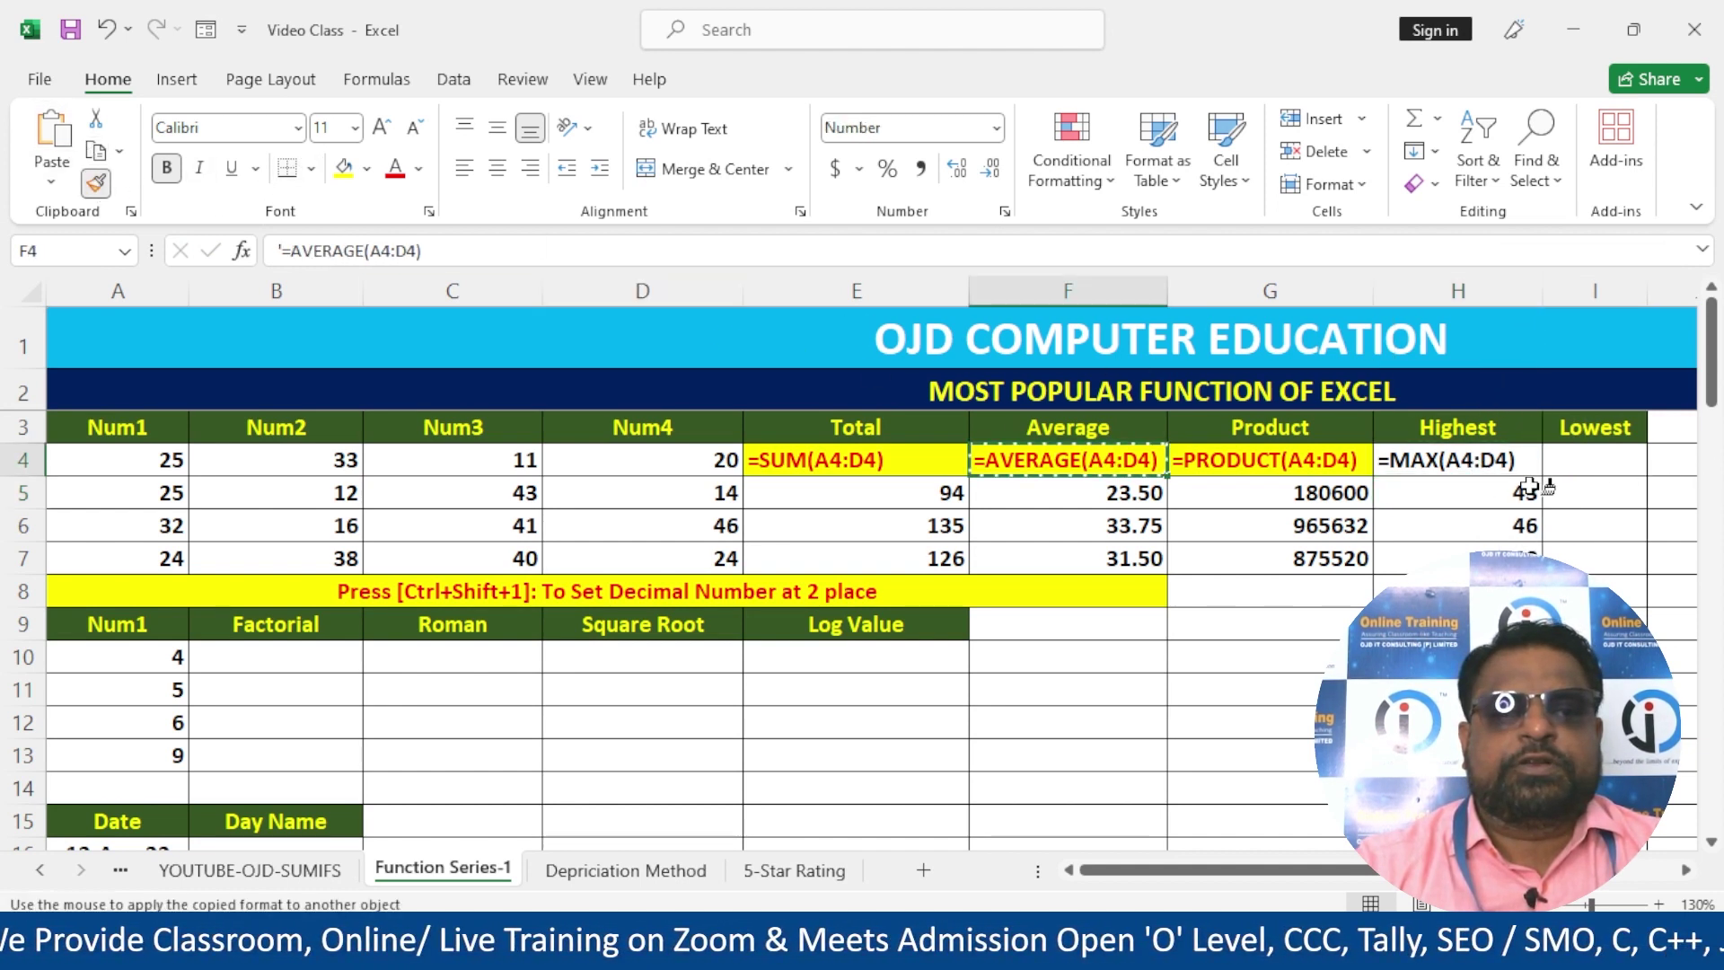
left_click(1515, 462)
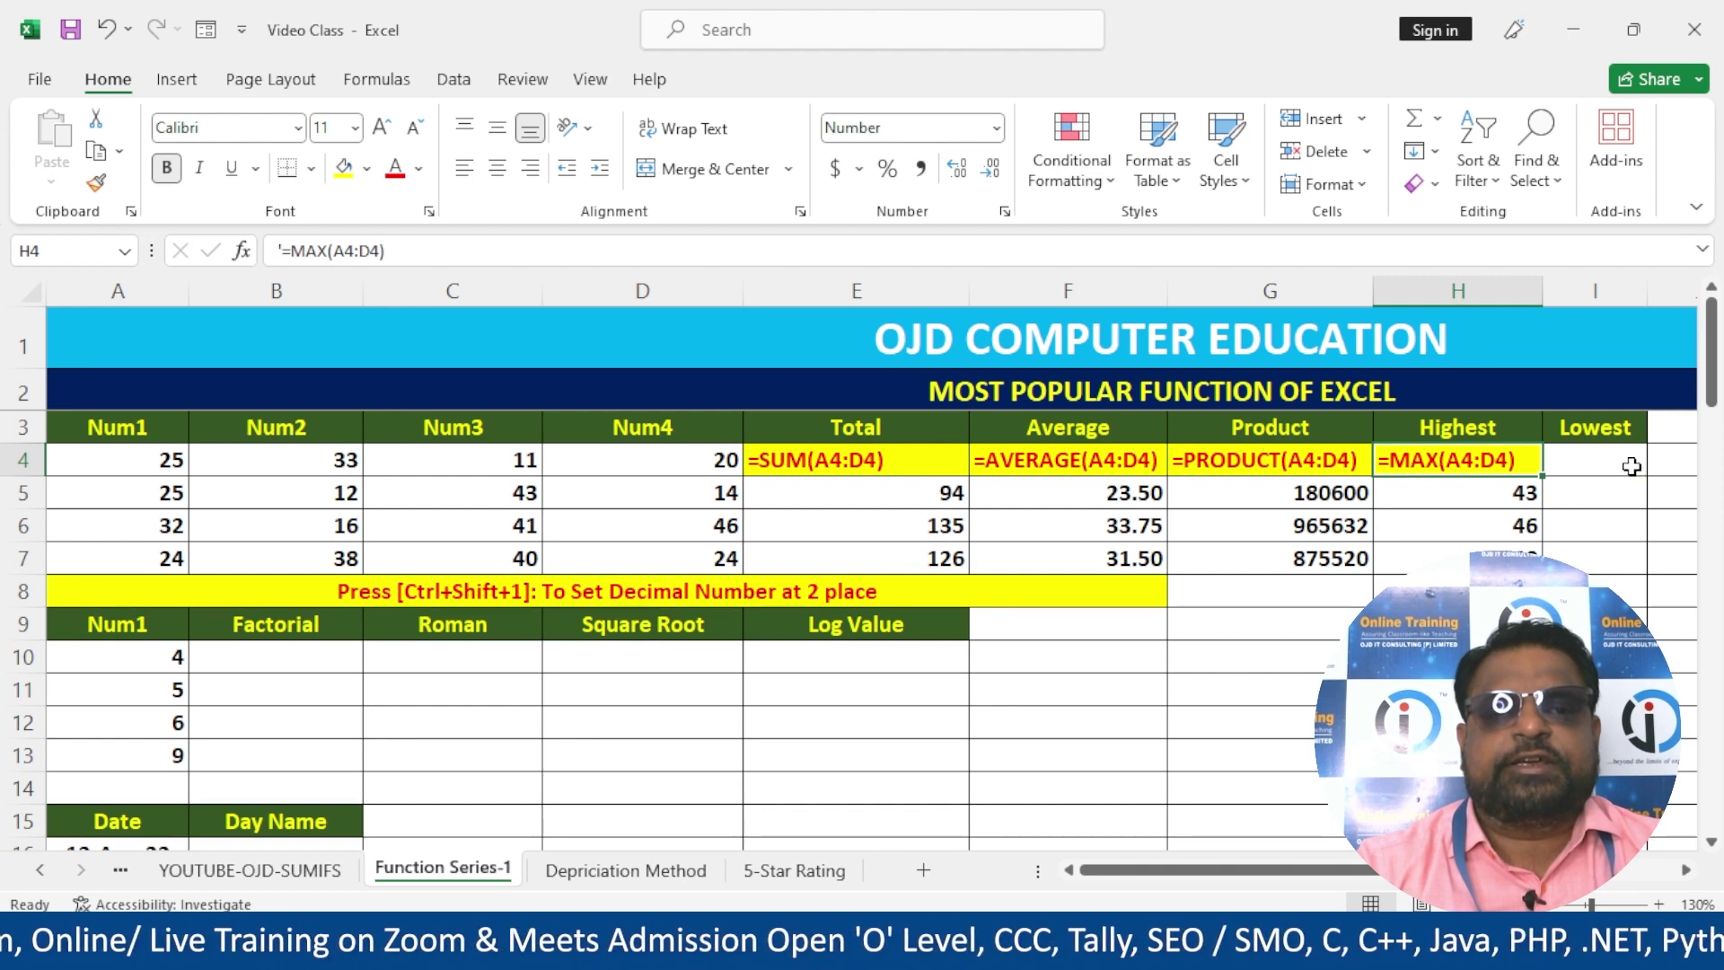
- Enter =MIN(A4:D4) in Lowest cell I4
left_click(1556, 455)
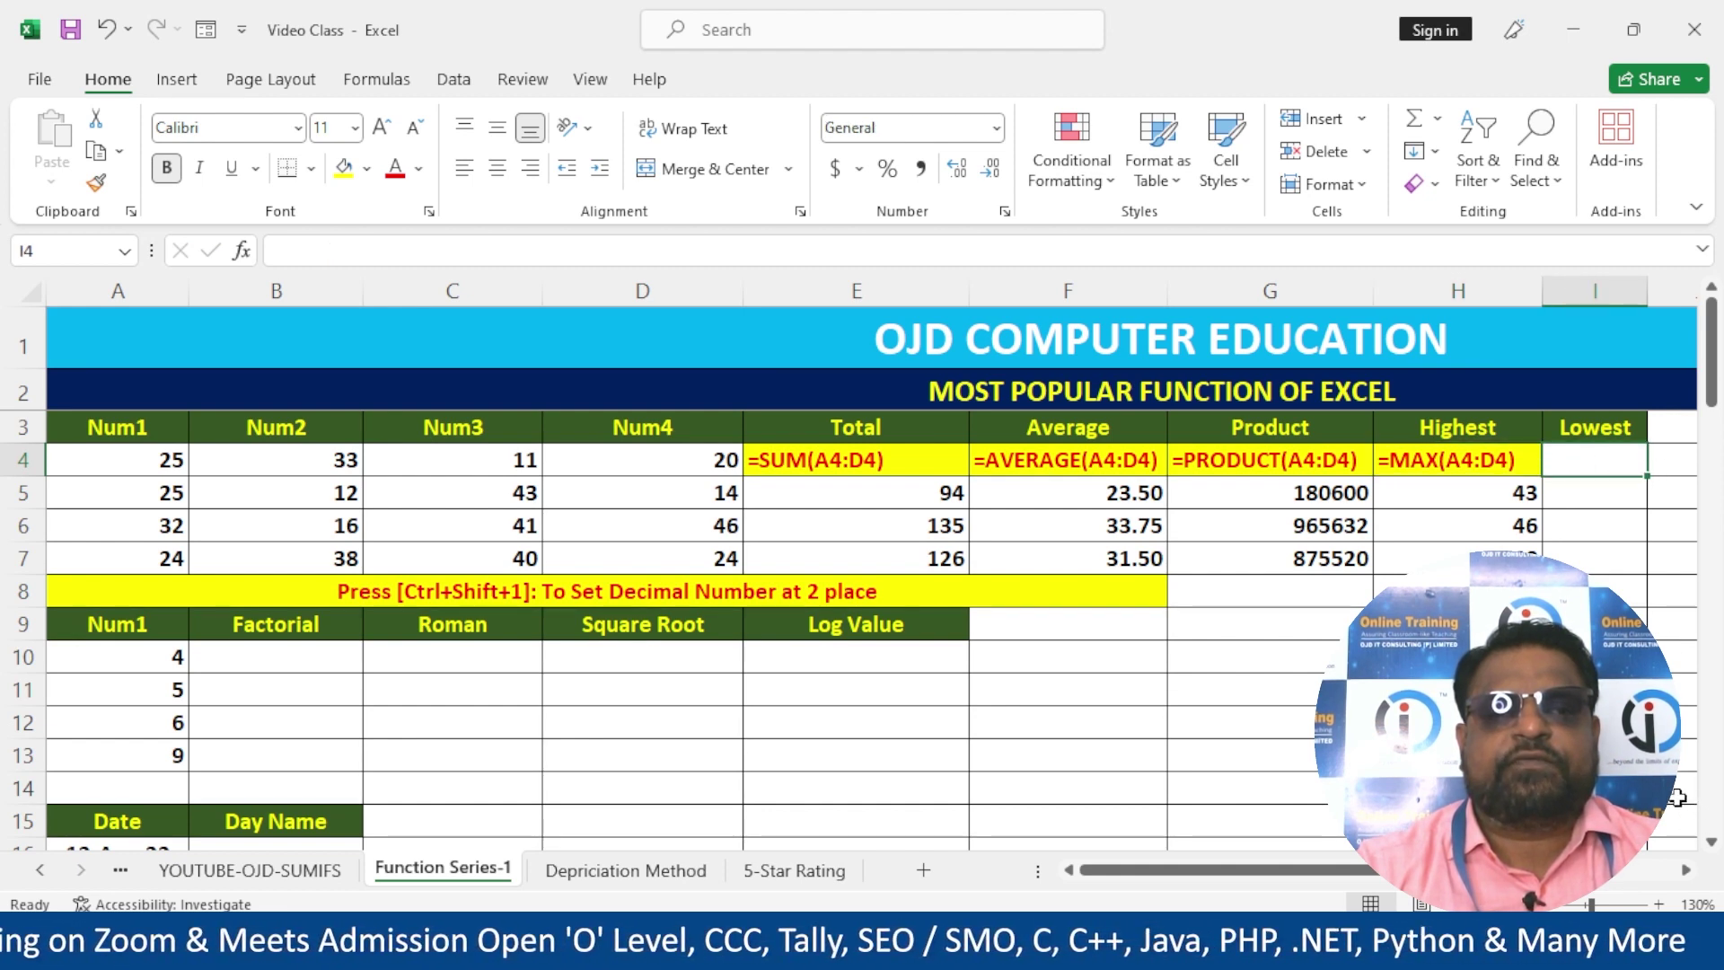
left_click(1711, 844)
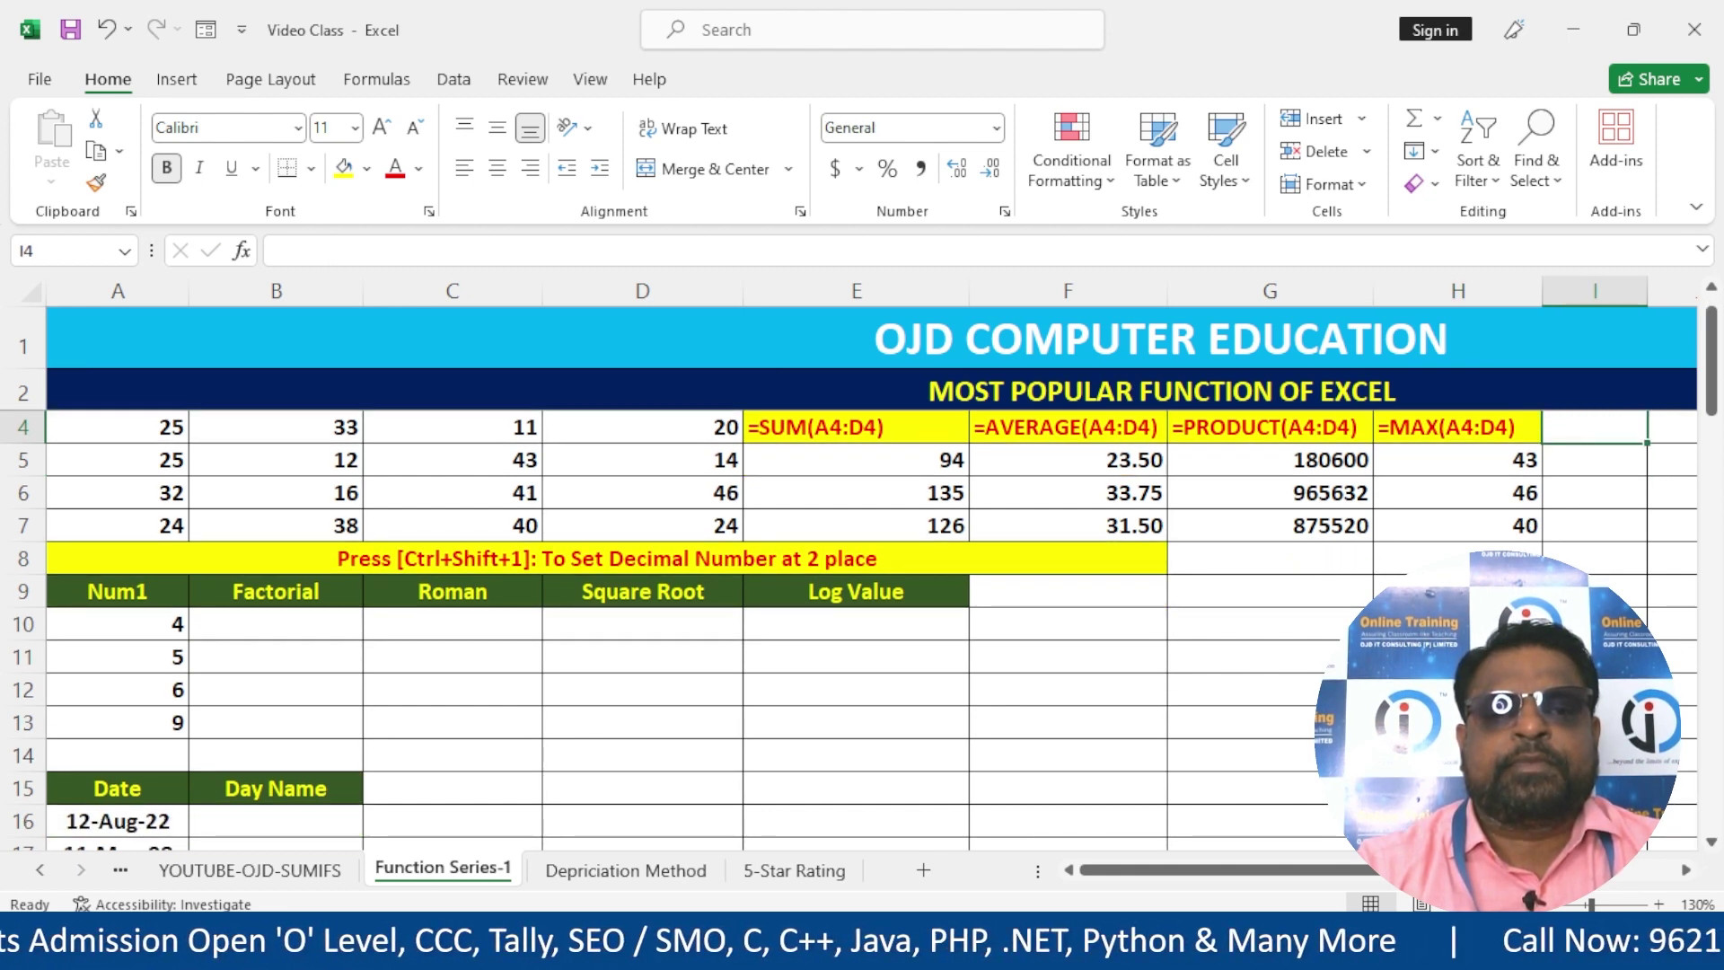
left_click(1712, 287)
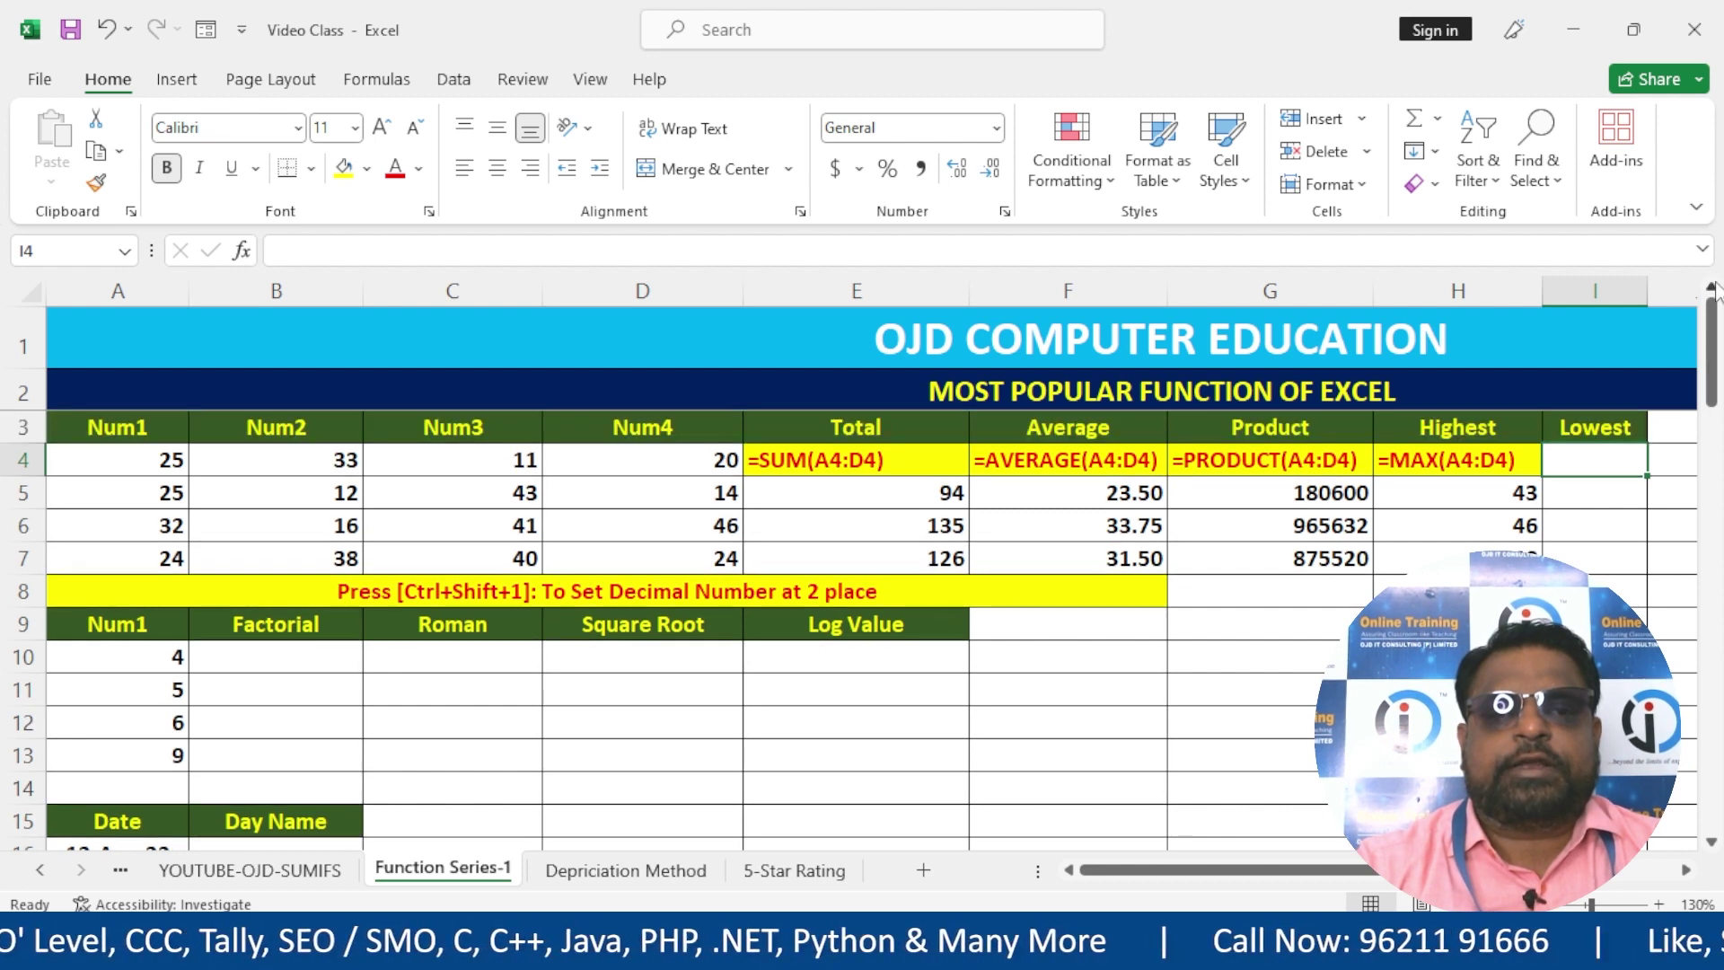
type("=")
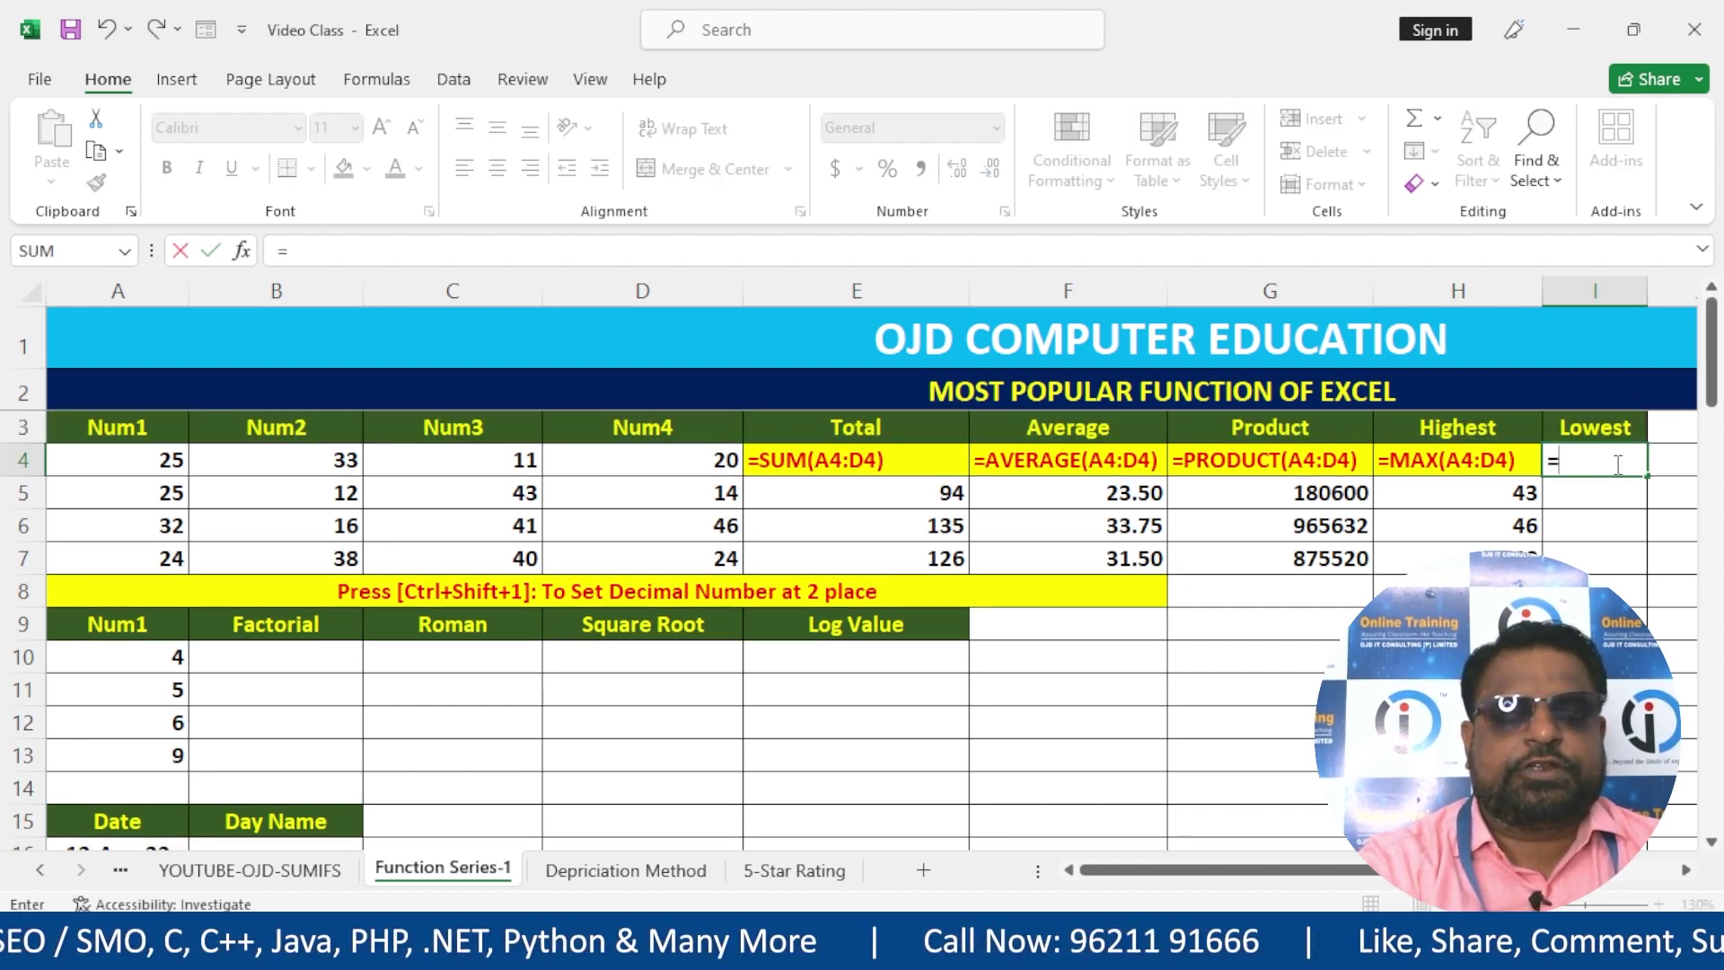
type("MIN")
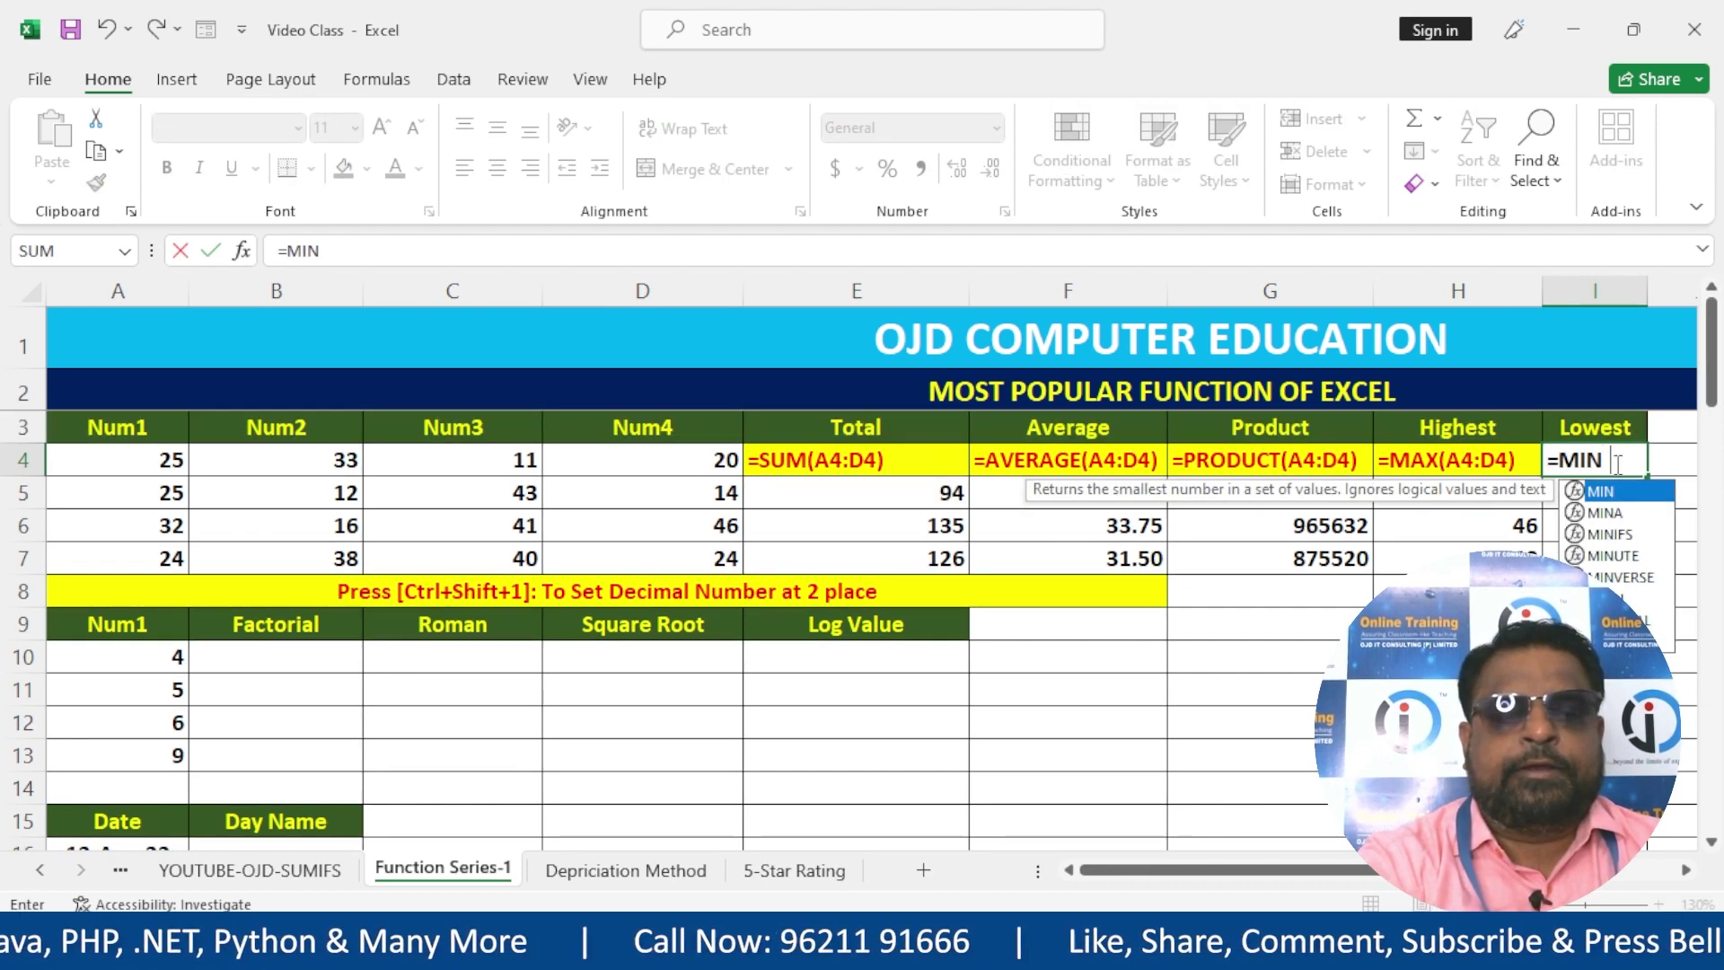
type("(")
left_click_drag(172, 461, 609, 453)
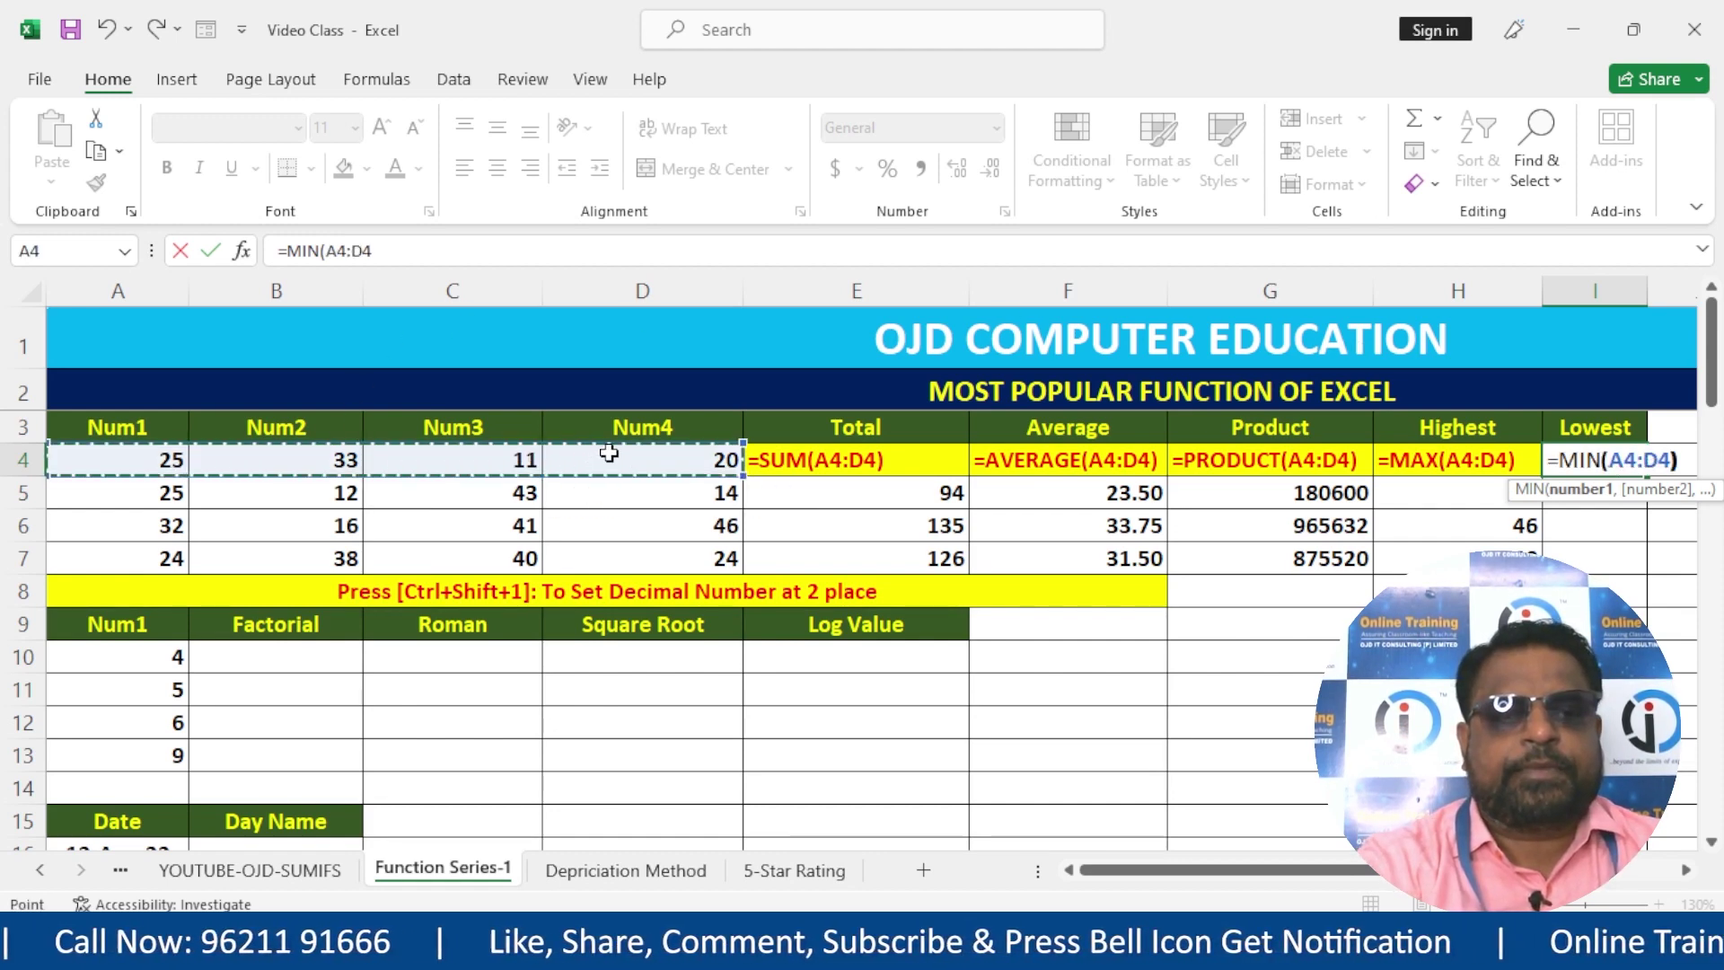
key("Return")
- Copy the red-on-yellow formatting of H4 to Lowest cell I4 and fill its formula down to I7
left_click(1441, 465)
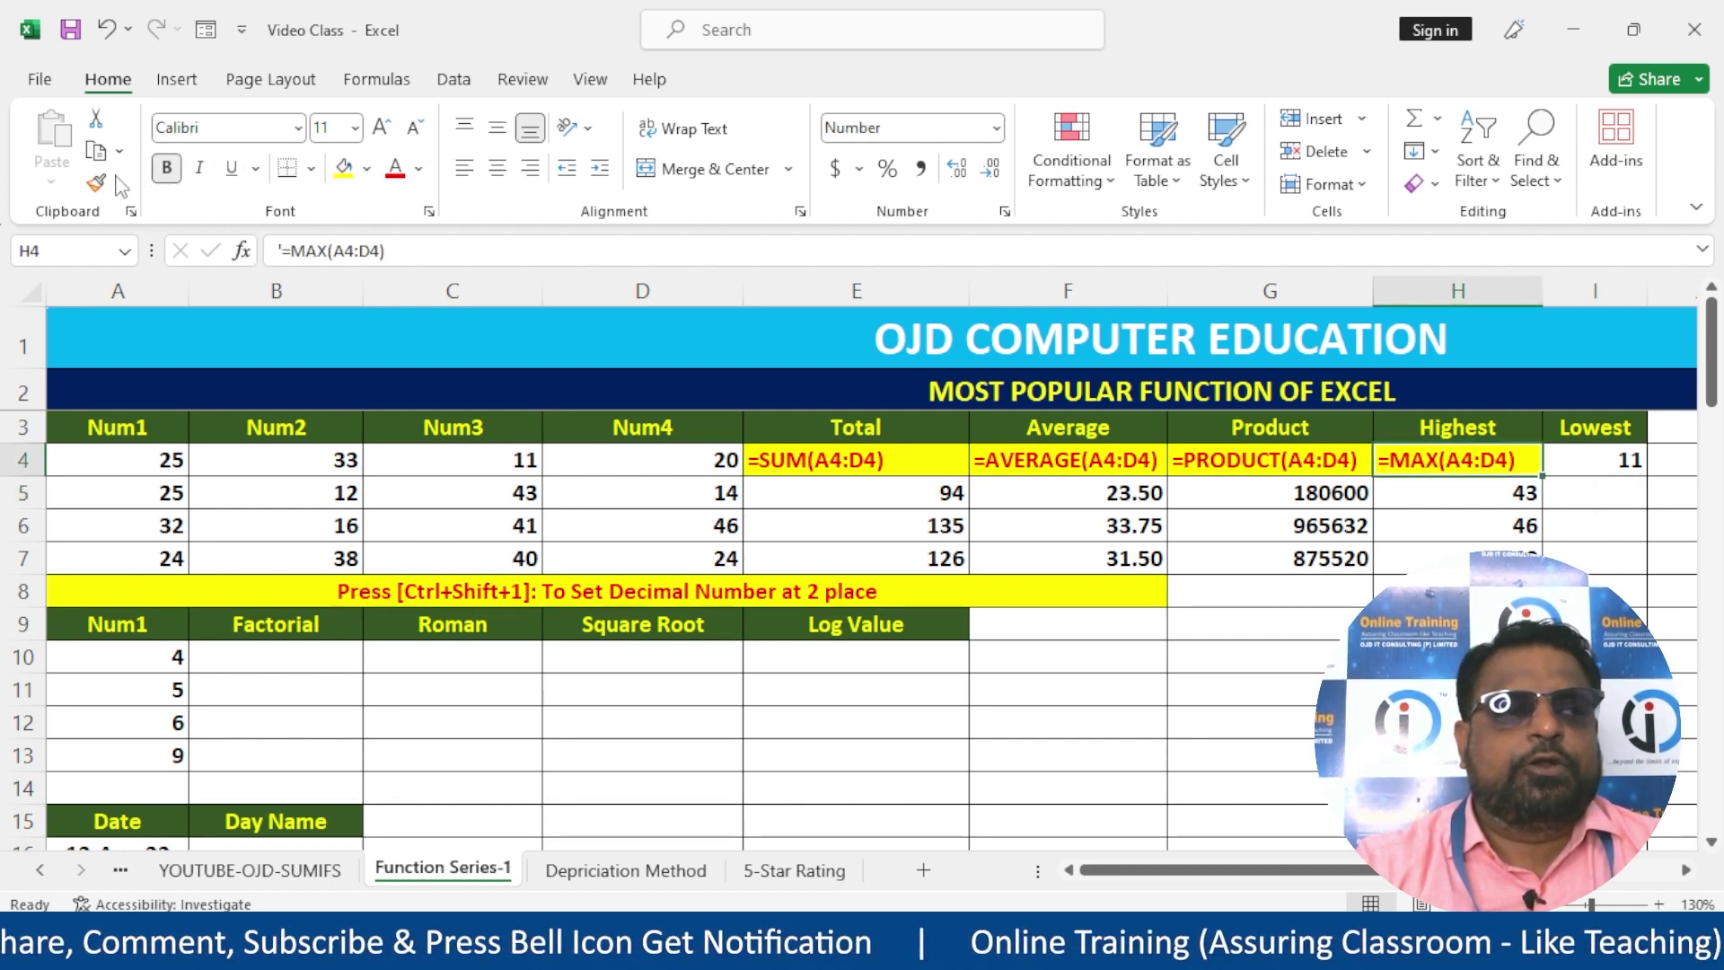
left_click(1585, 465)
key("ctrl+shift+1")
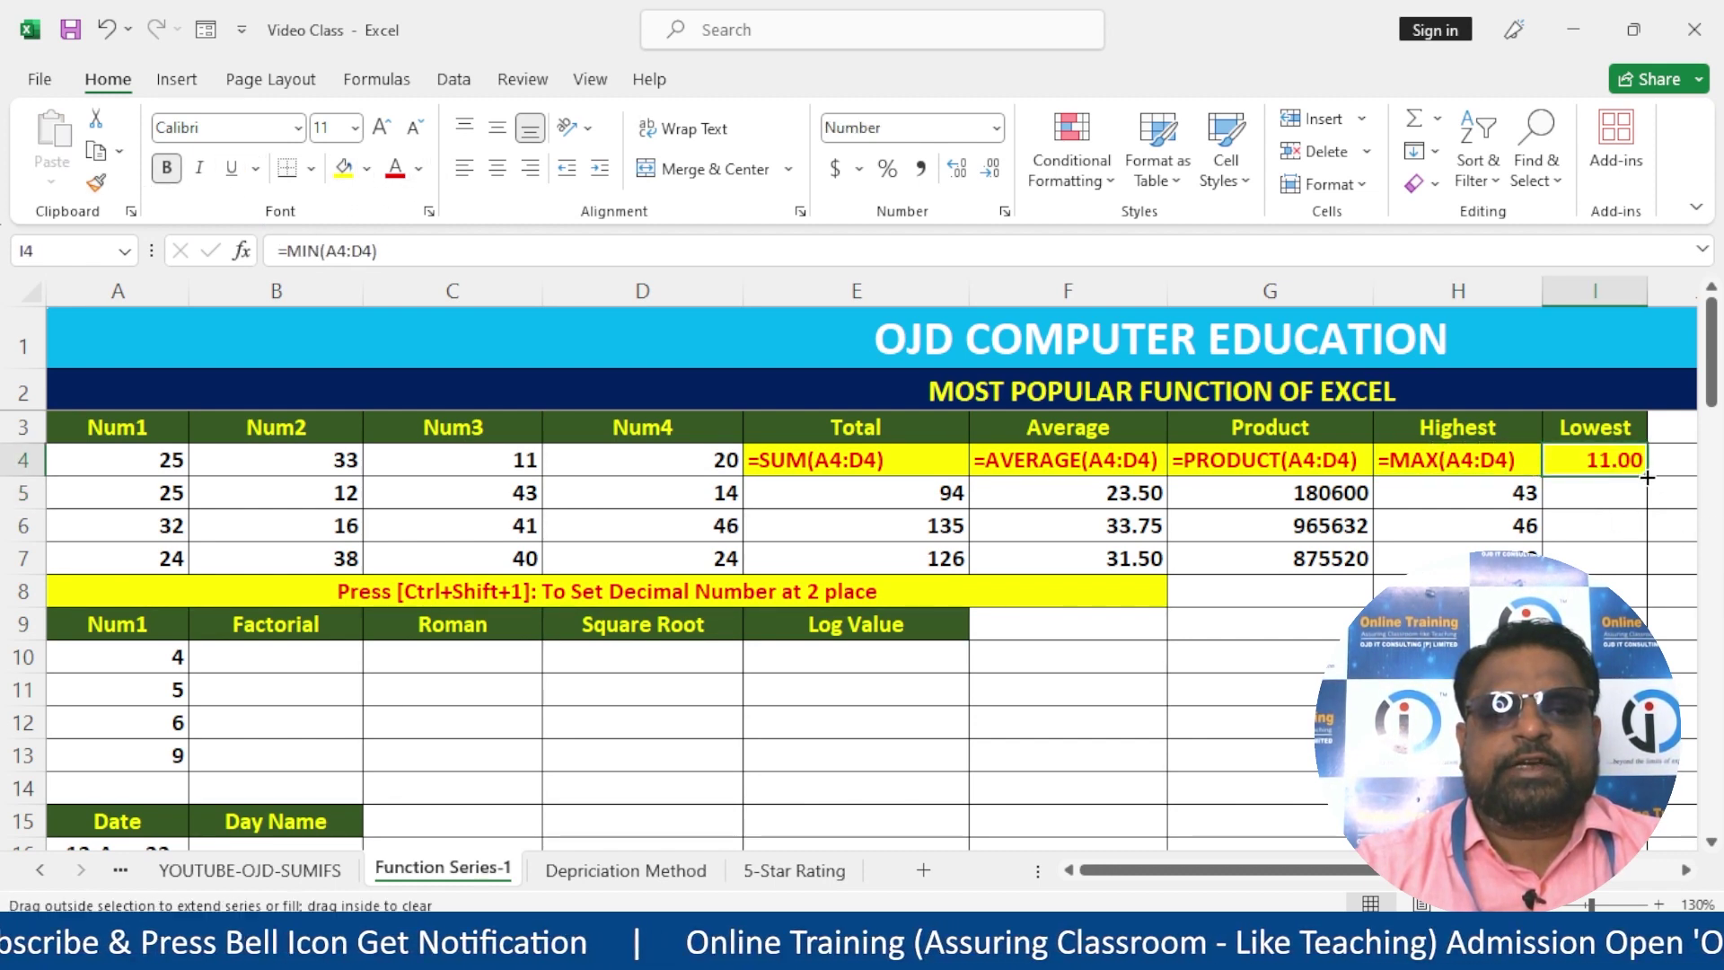
left_click_drag(1647, 476, 1646, 566)
- Turn the formula in Lowest cell I4 into the literal text =MIN(A4:D4) with a leading apostrophe and widen column I to fit
left_click(1598, 458)
double_click(1563, 462)
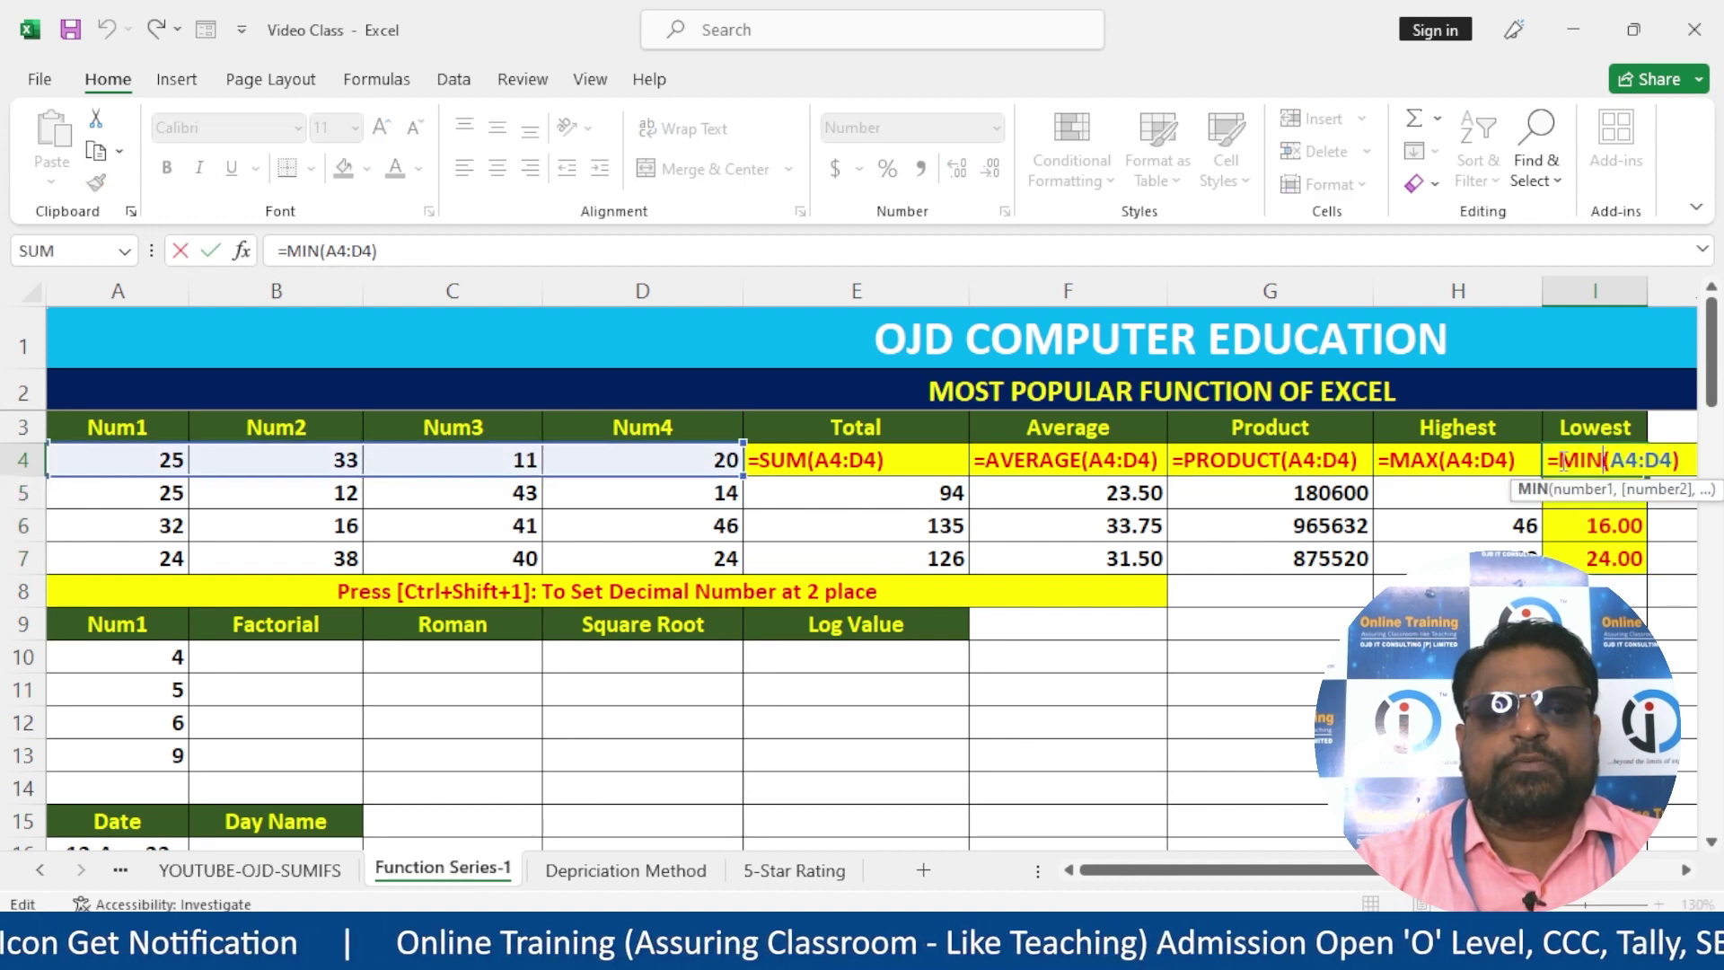
left_click(1553, 461)
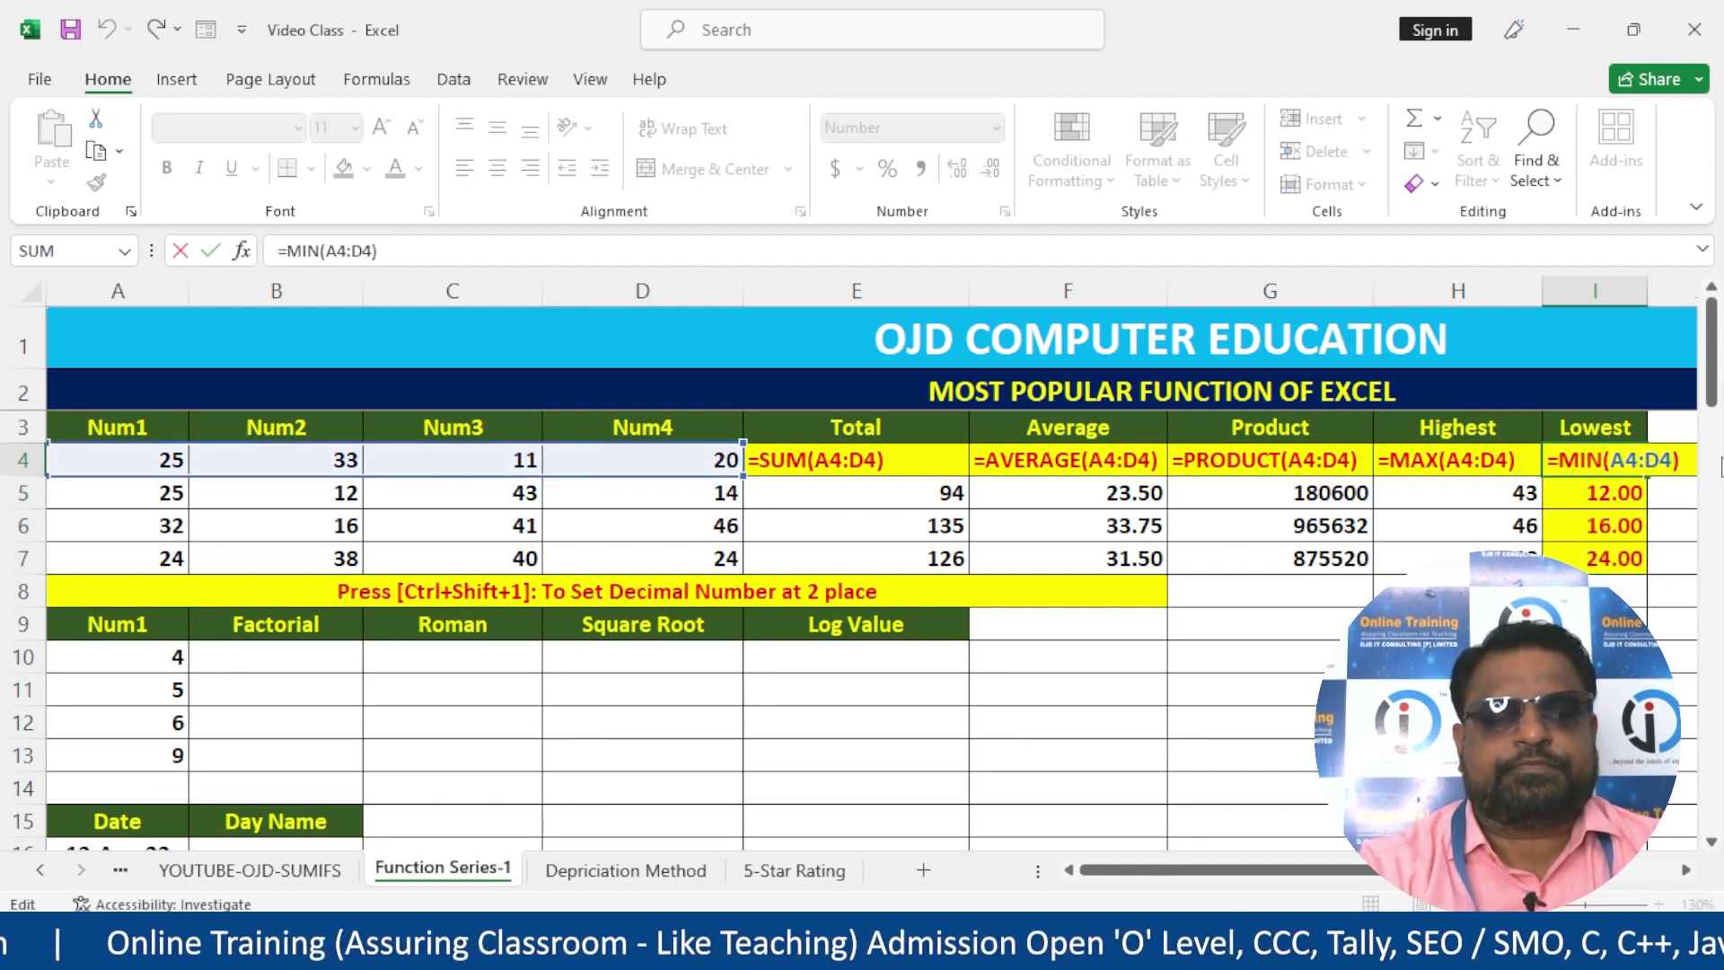
type("'")
key("Return")
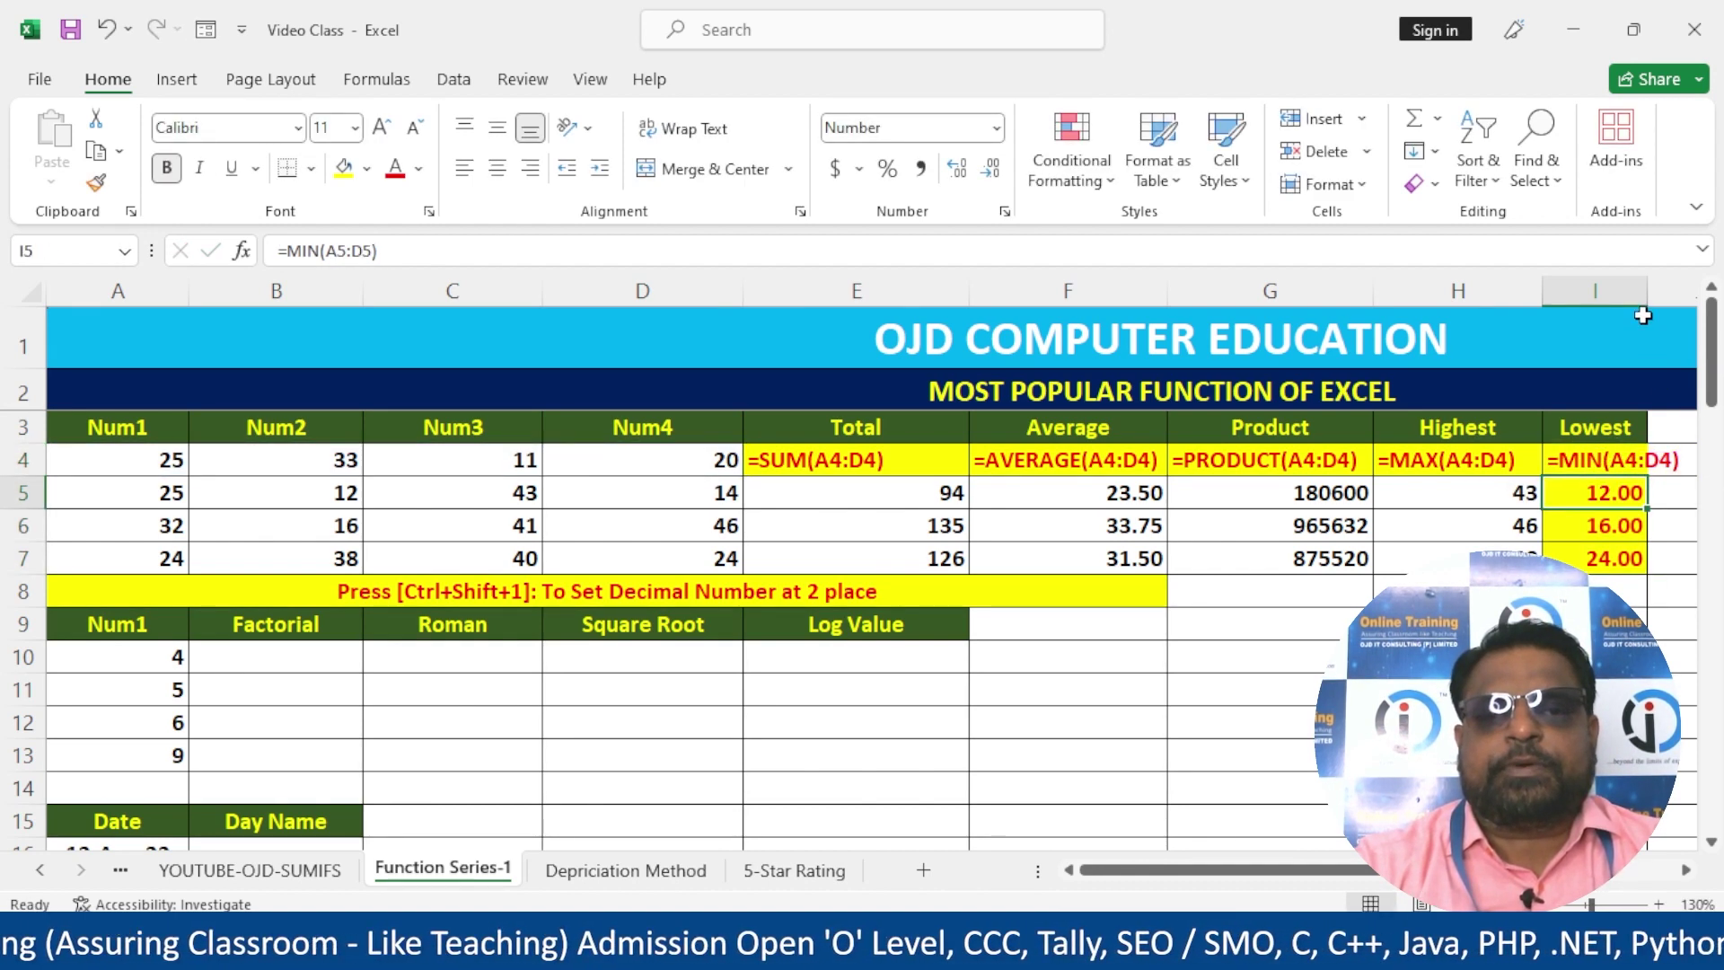
double_click(1647, 284)
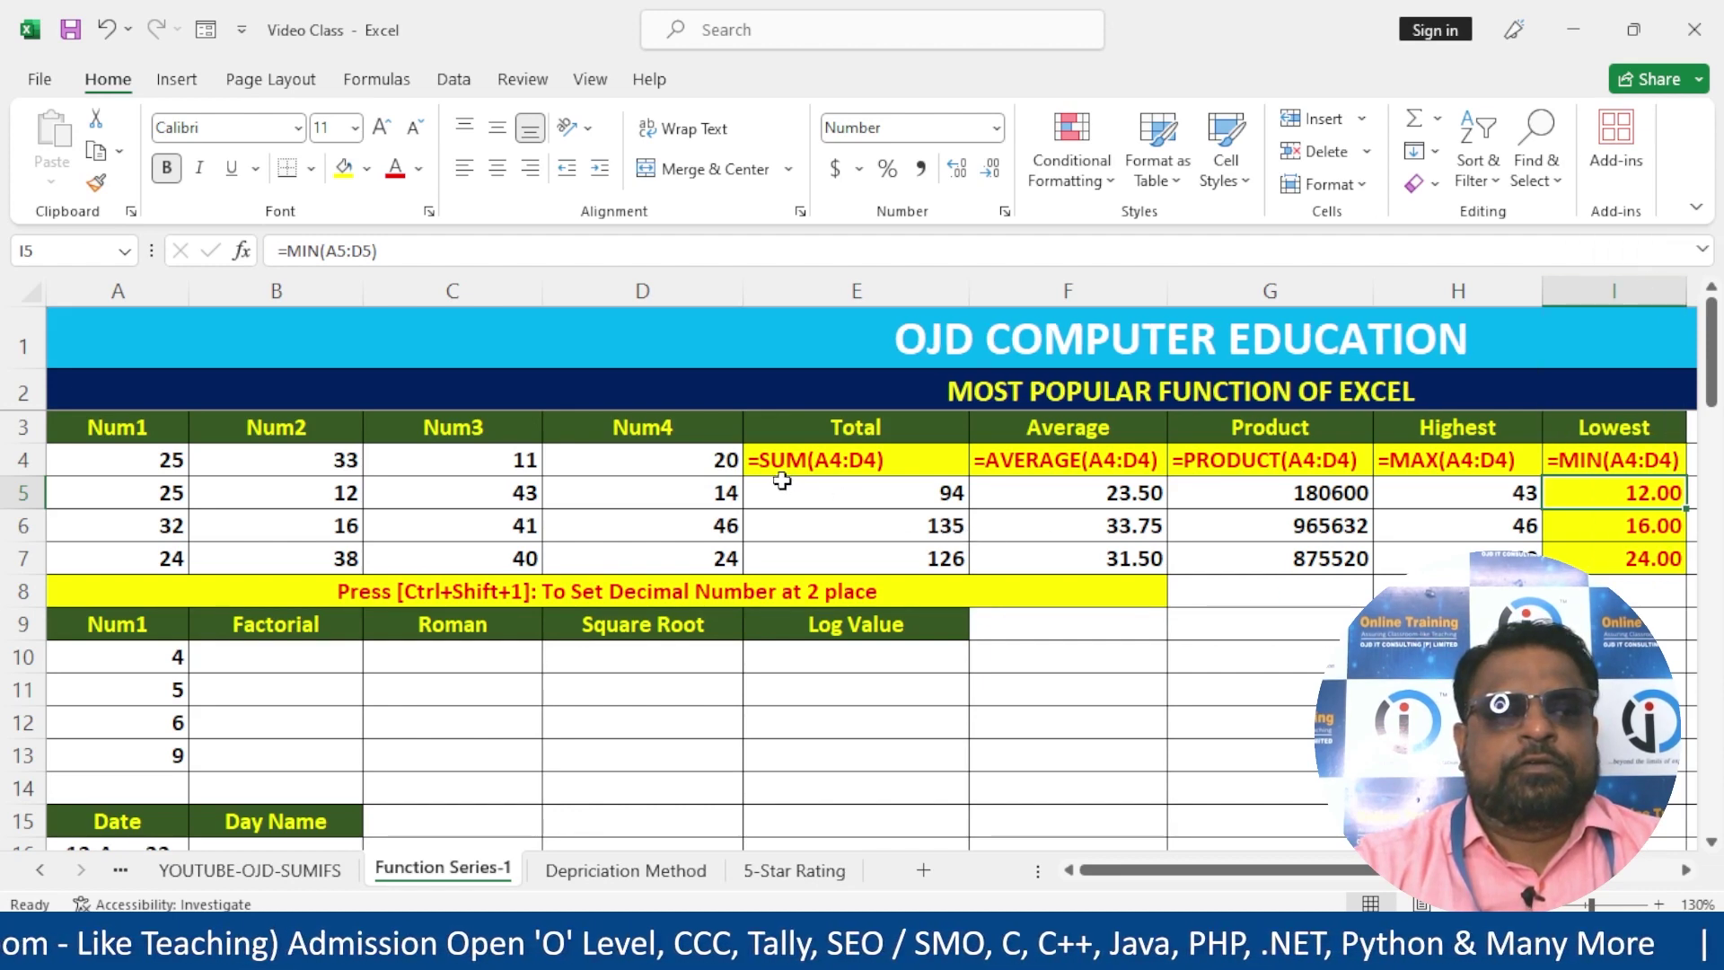
- Delete the contents of Lowest cells I5:I7 and remove their fill color
left_click_drag(1599, 493, 1612, 558)
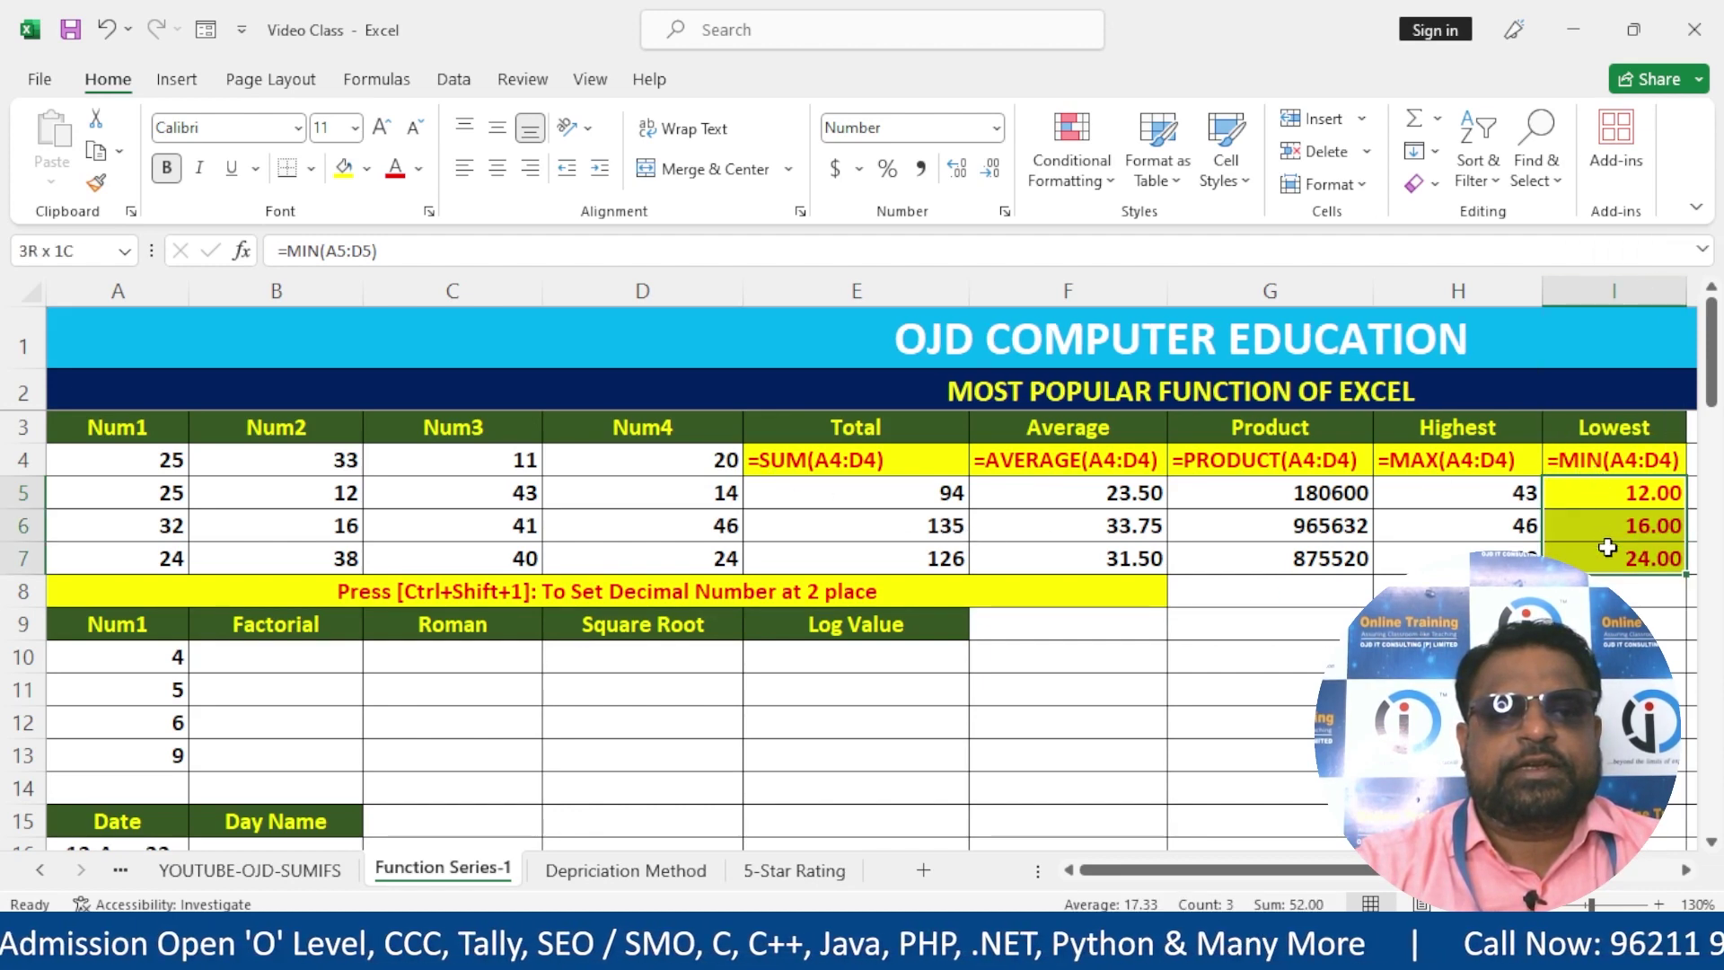
key("Delete")
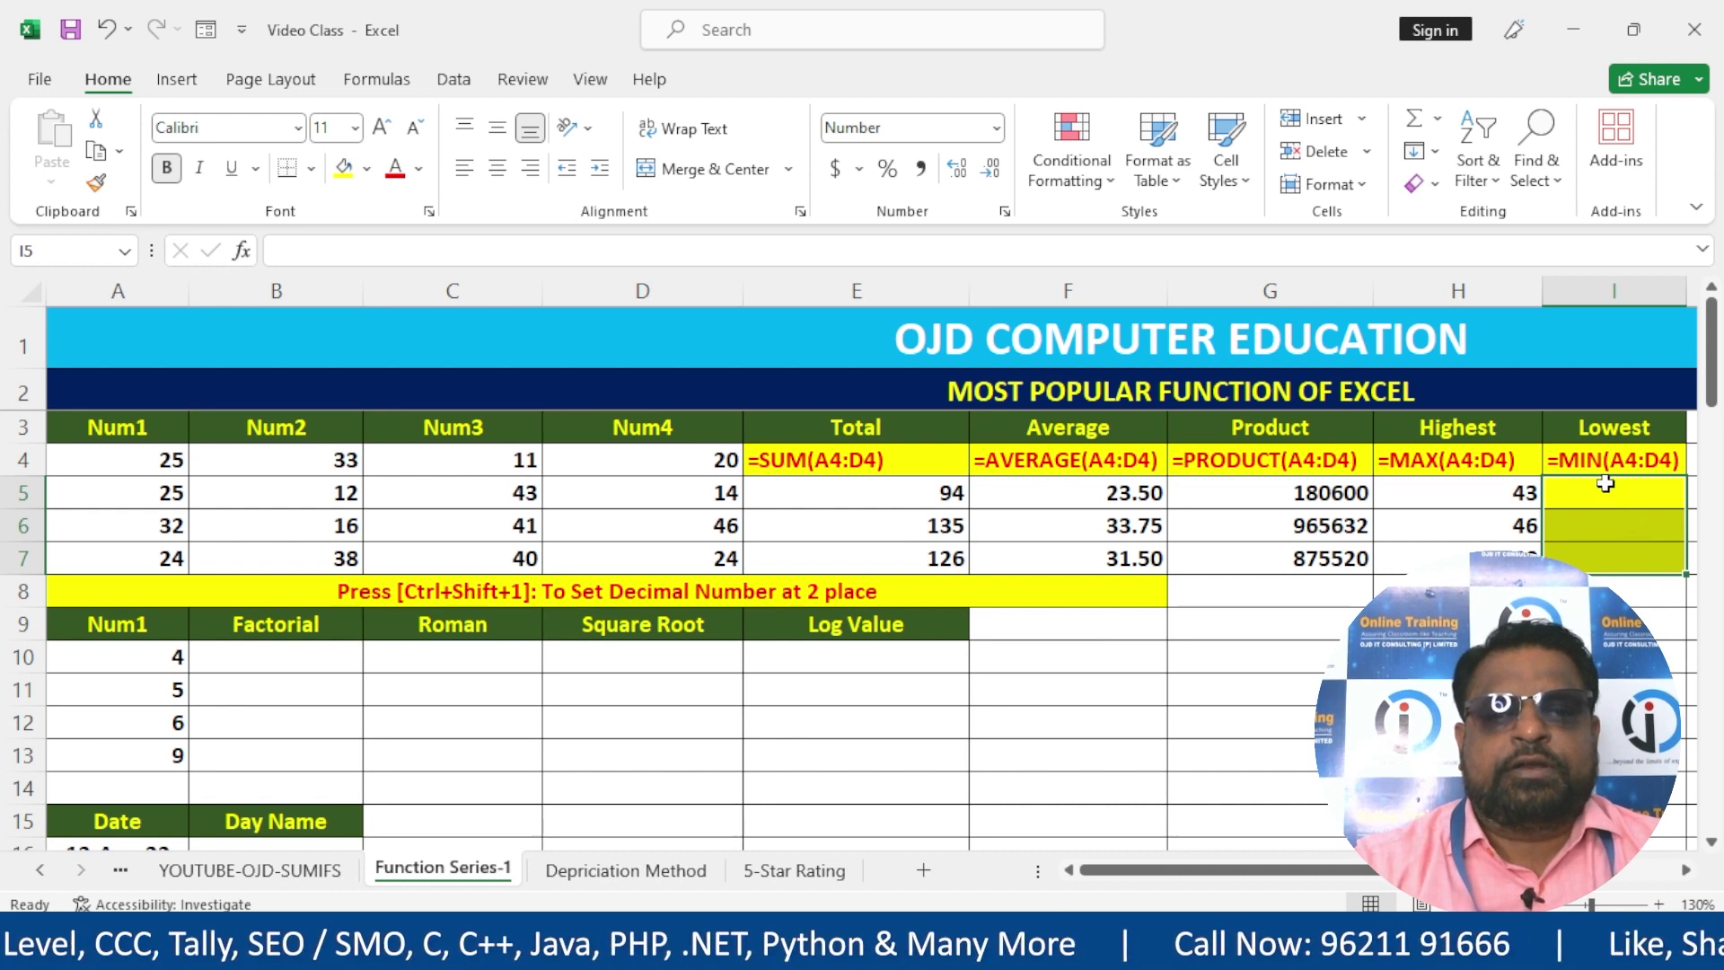
left_click(367, 168)
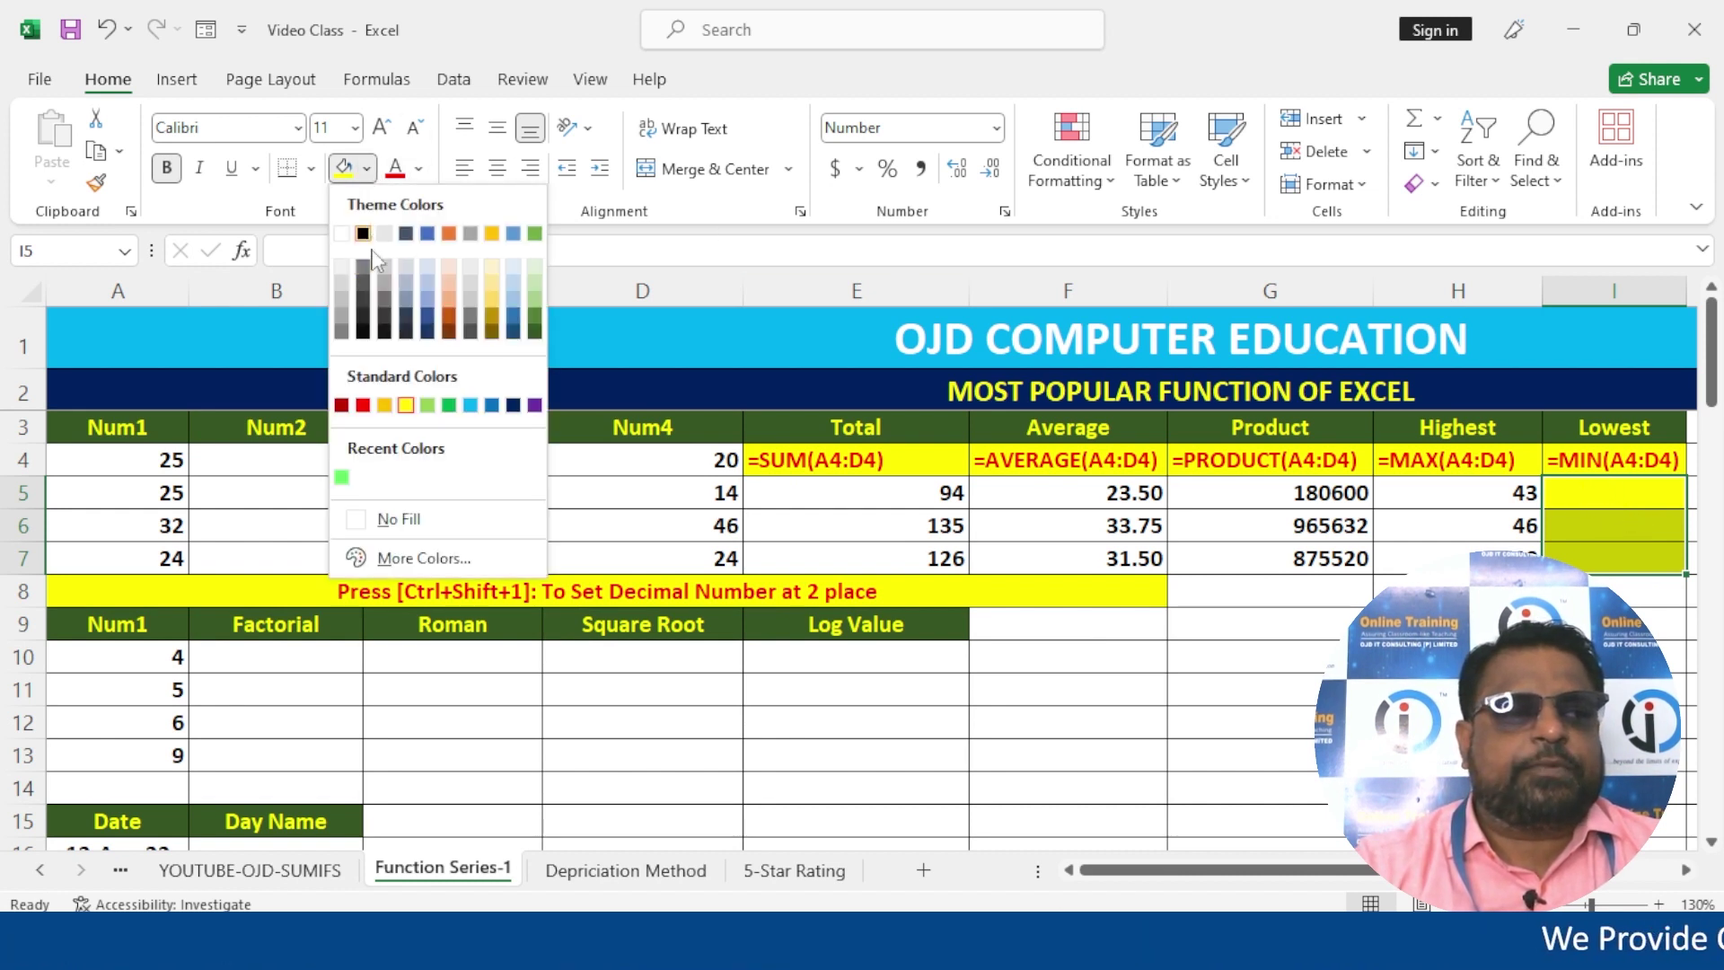
left_click(386, 519)
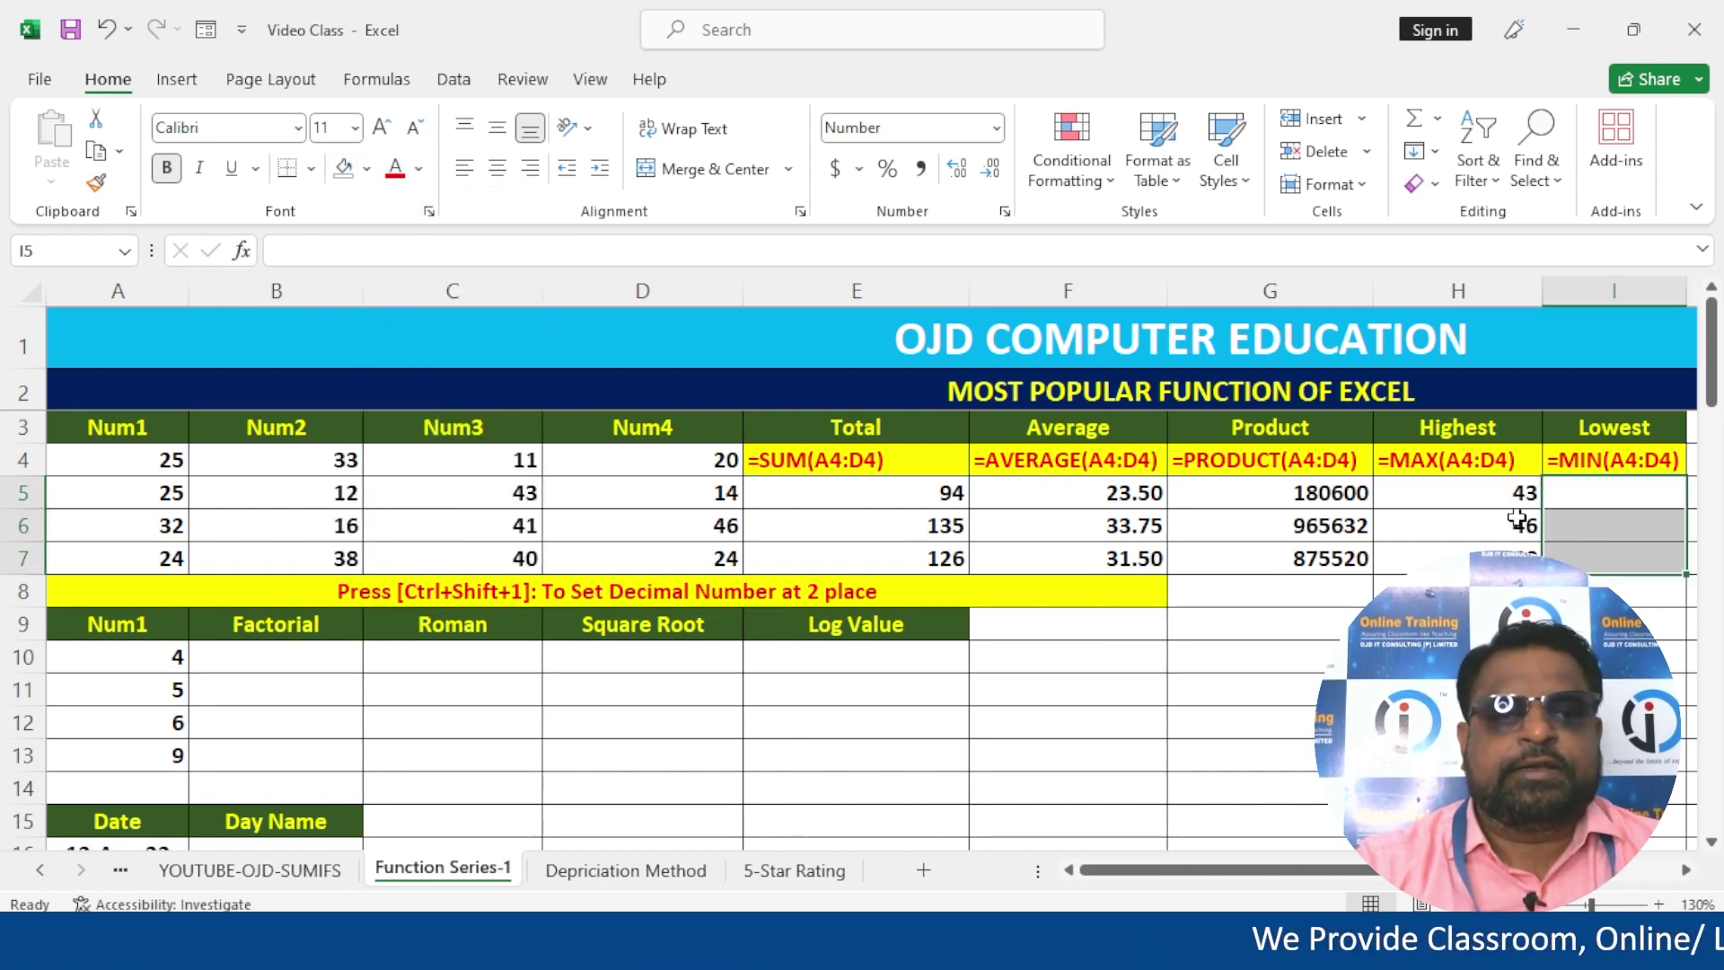
left_click(1584, 495)
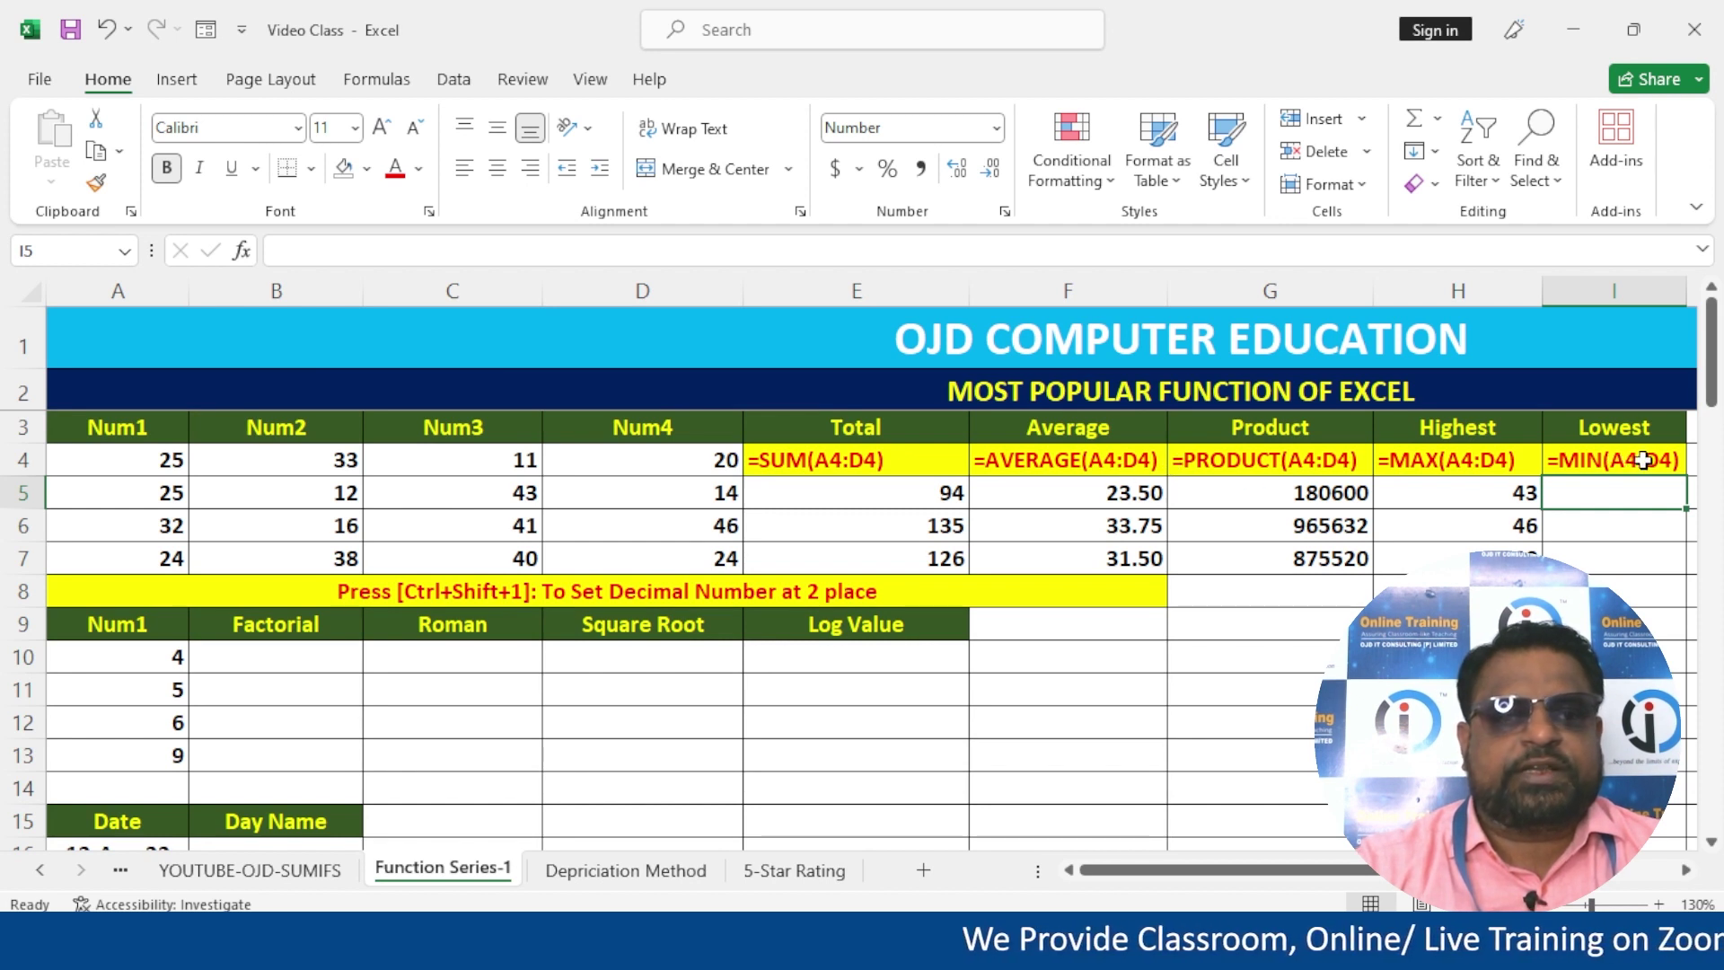
left_click(863, 463)
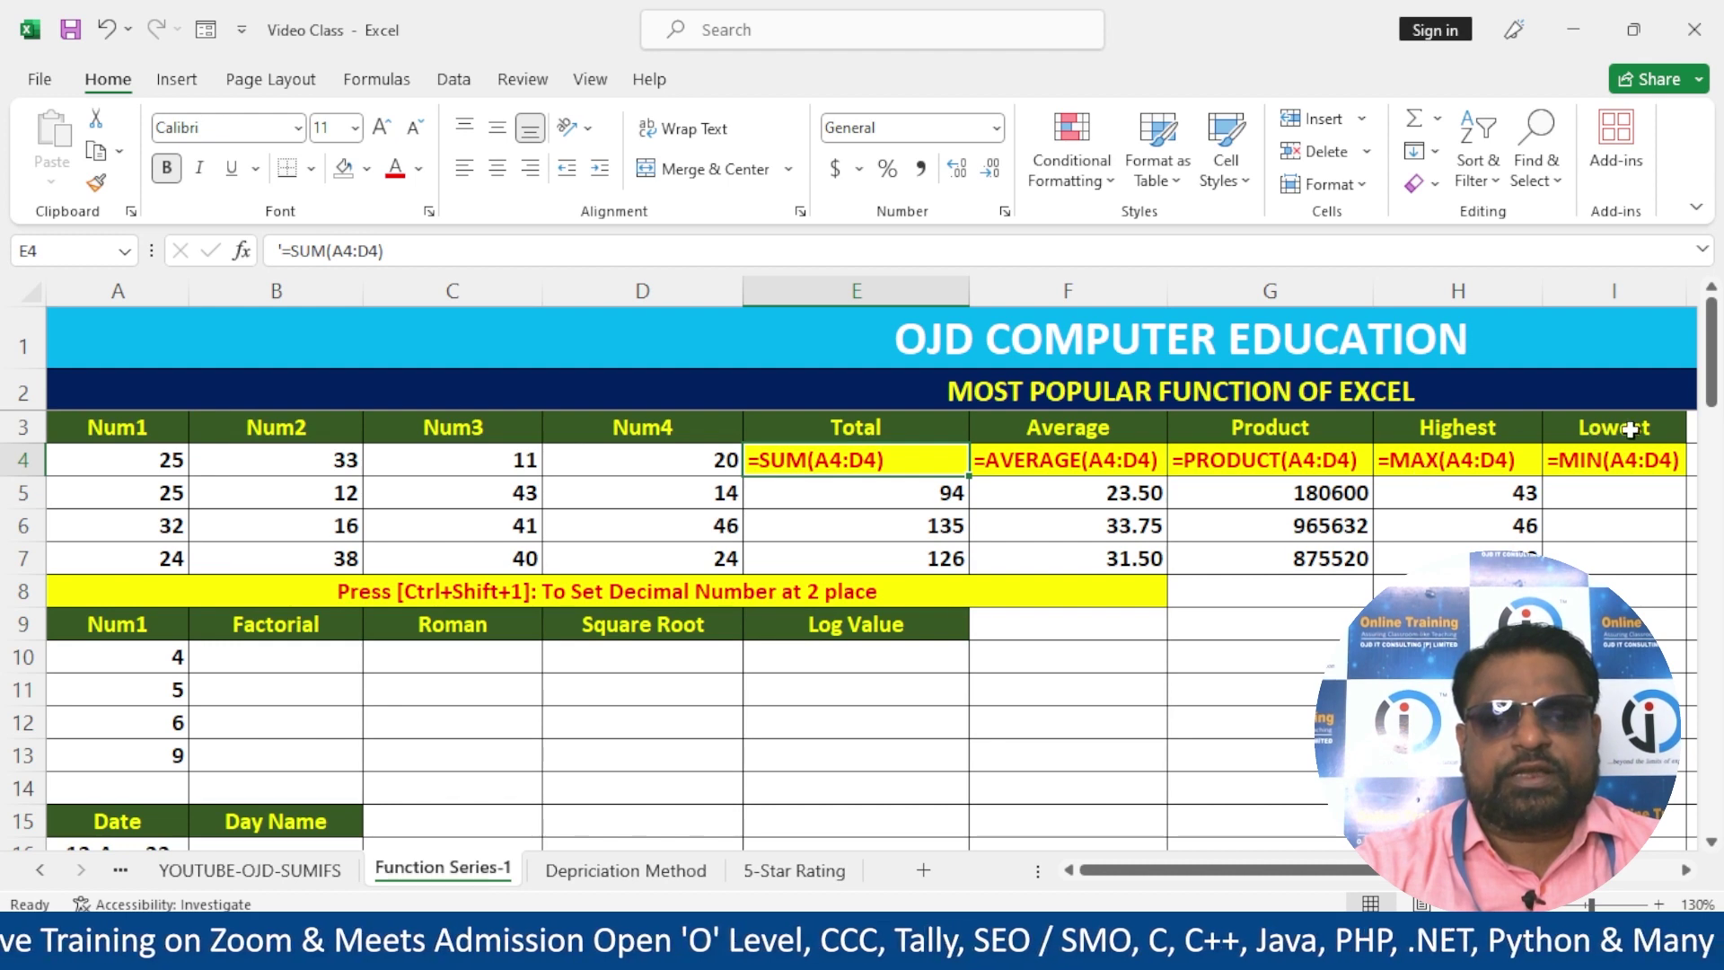
left_click(1659, 467)
double_click(1559, 458)
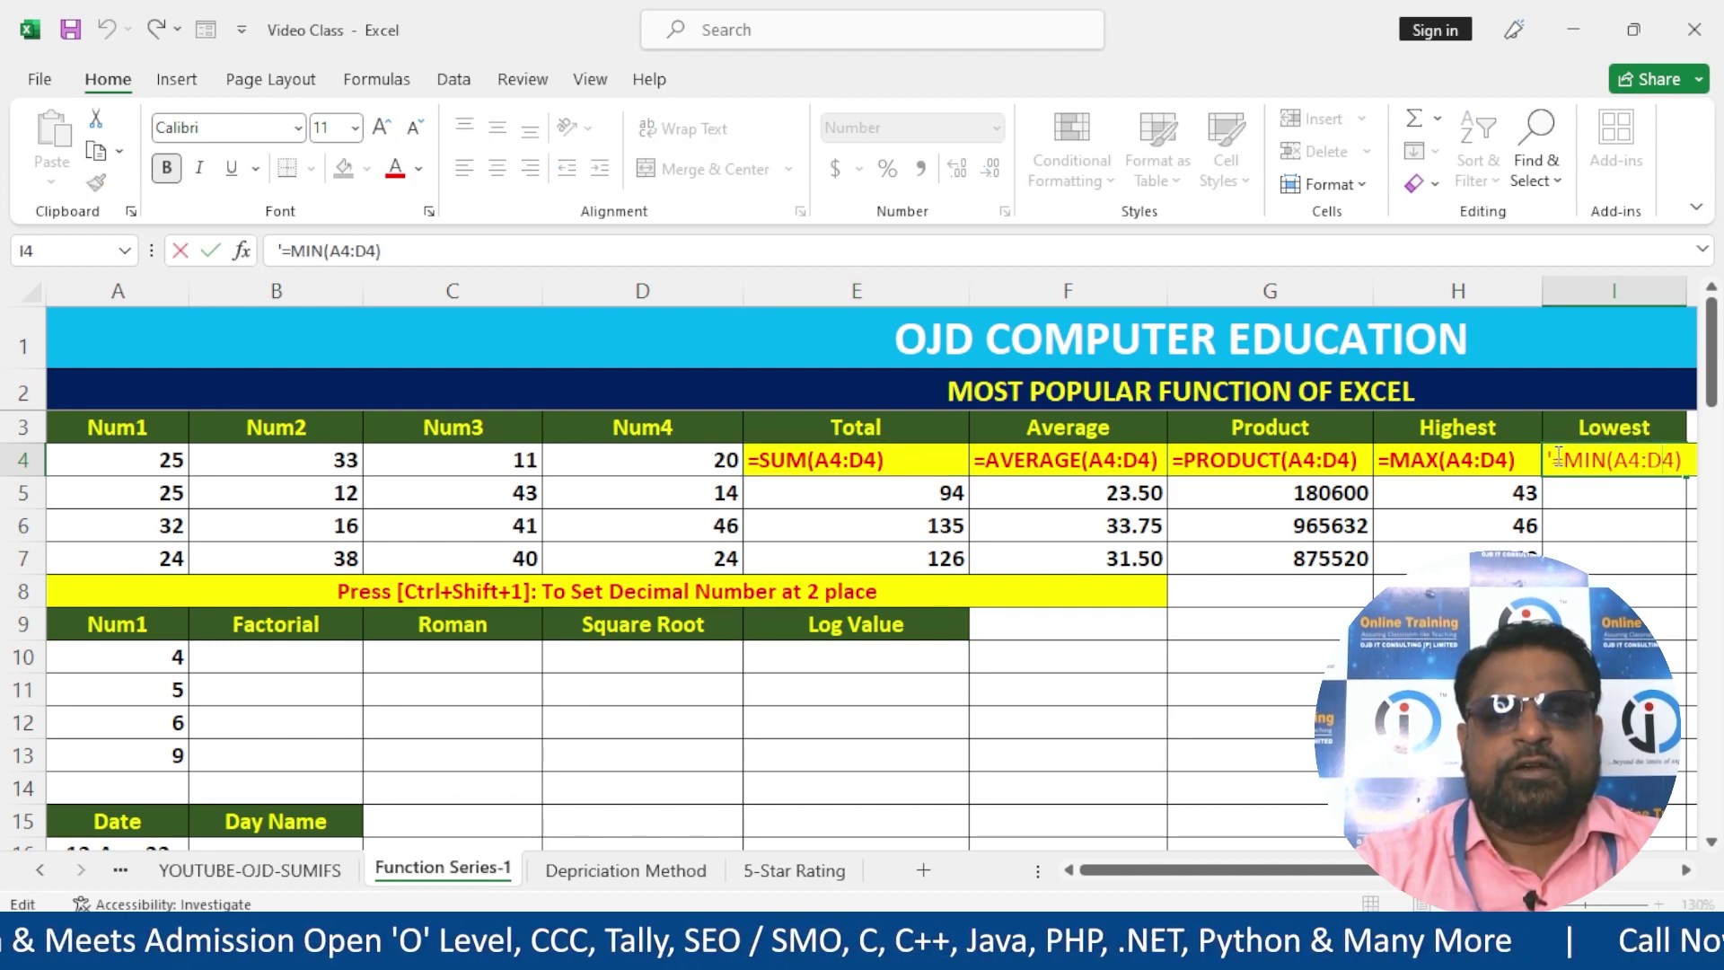
left_click_drag(1516, 455, 1514, 455)
key("Delete")
left_click(1608, 549)
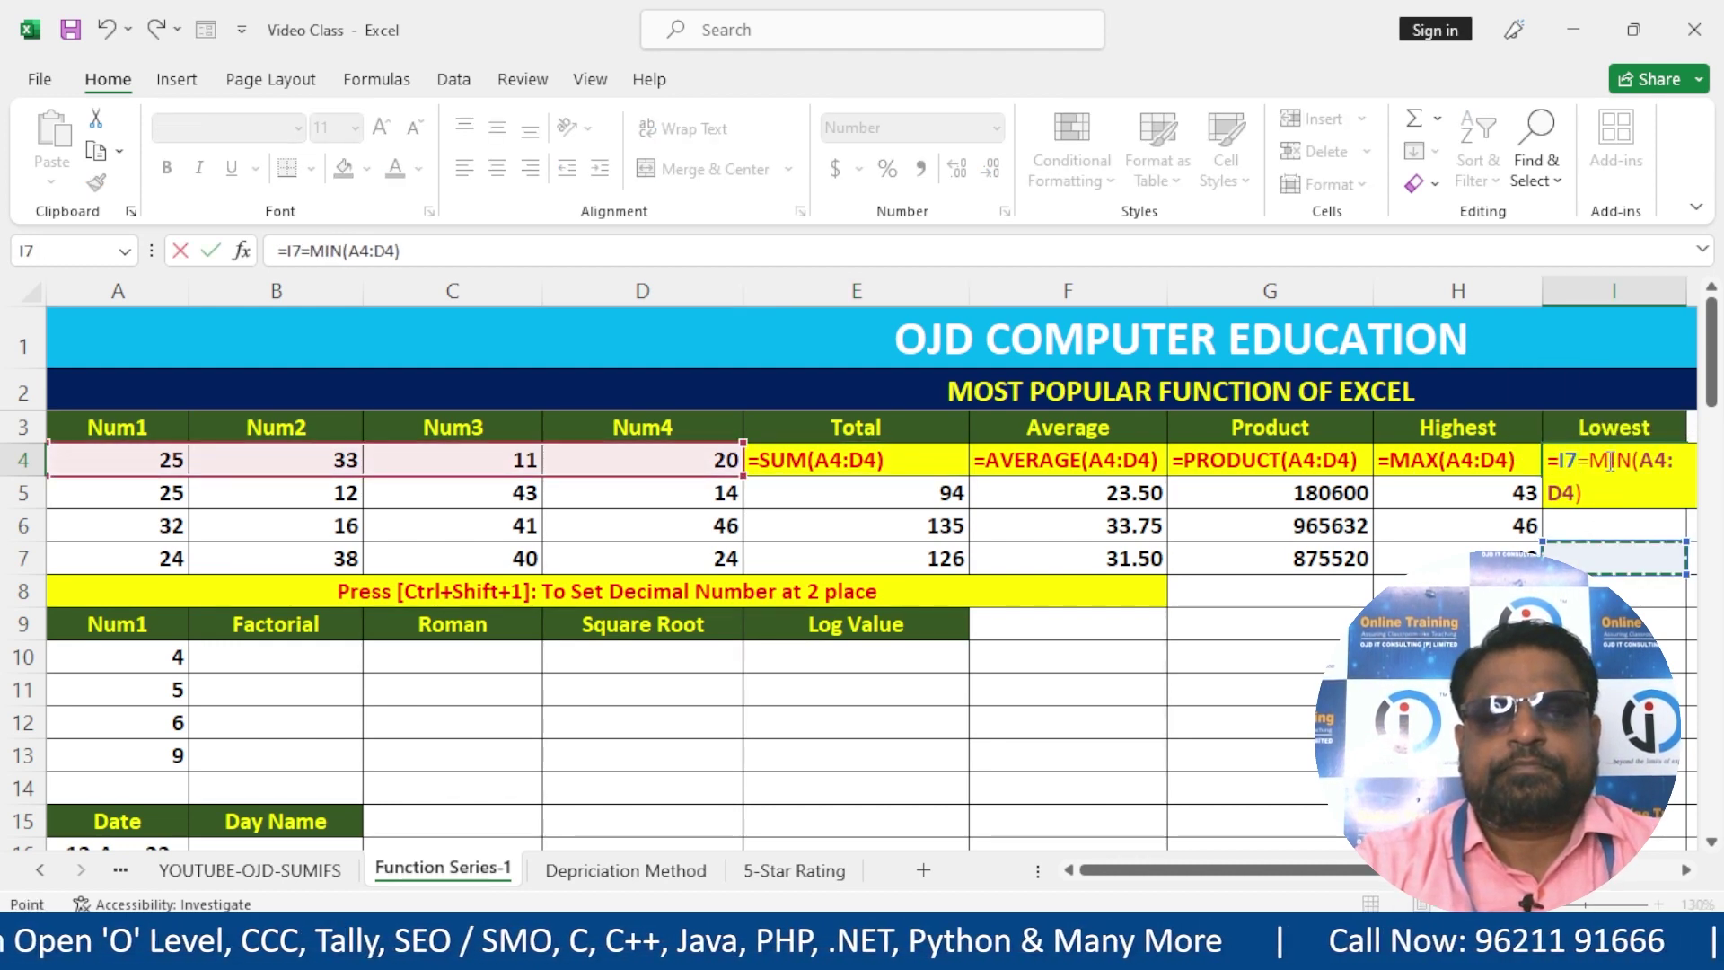
left_click(1610, 460)
key("Escape")
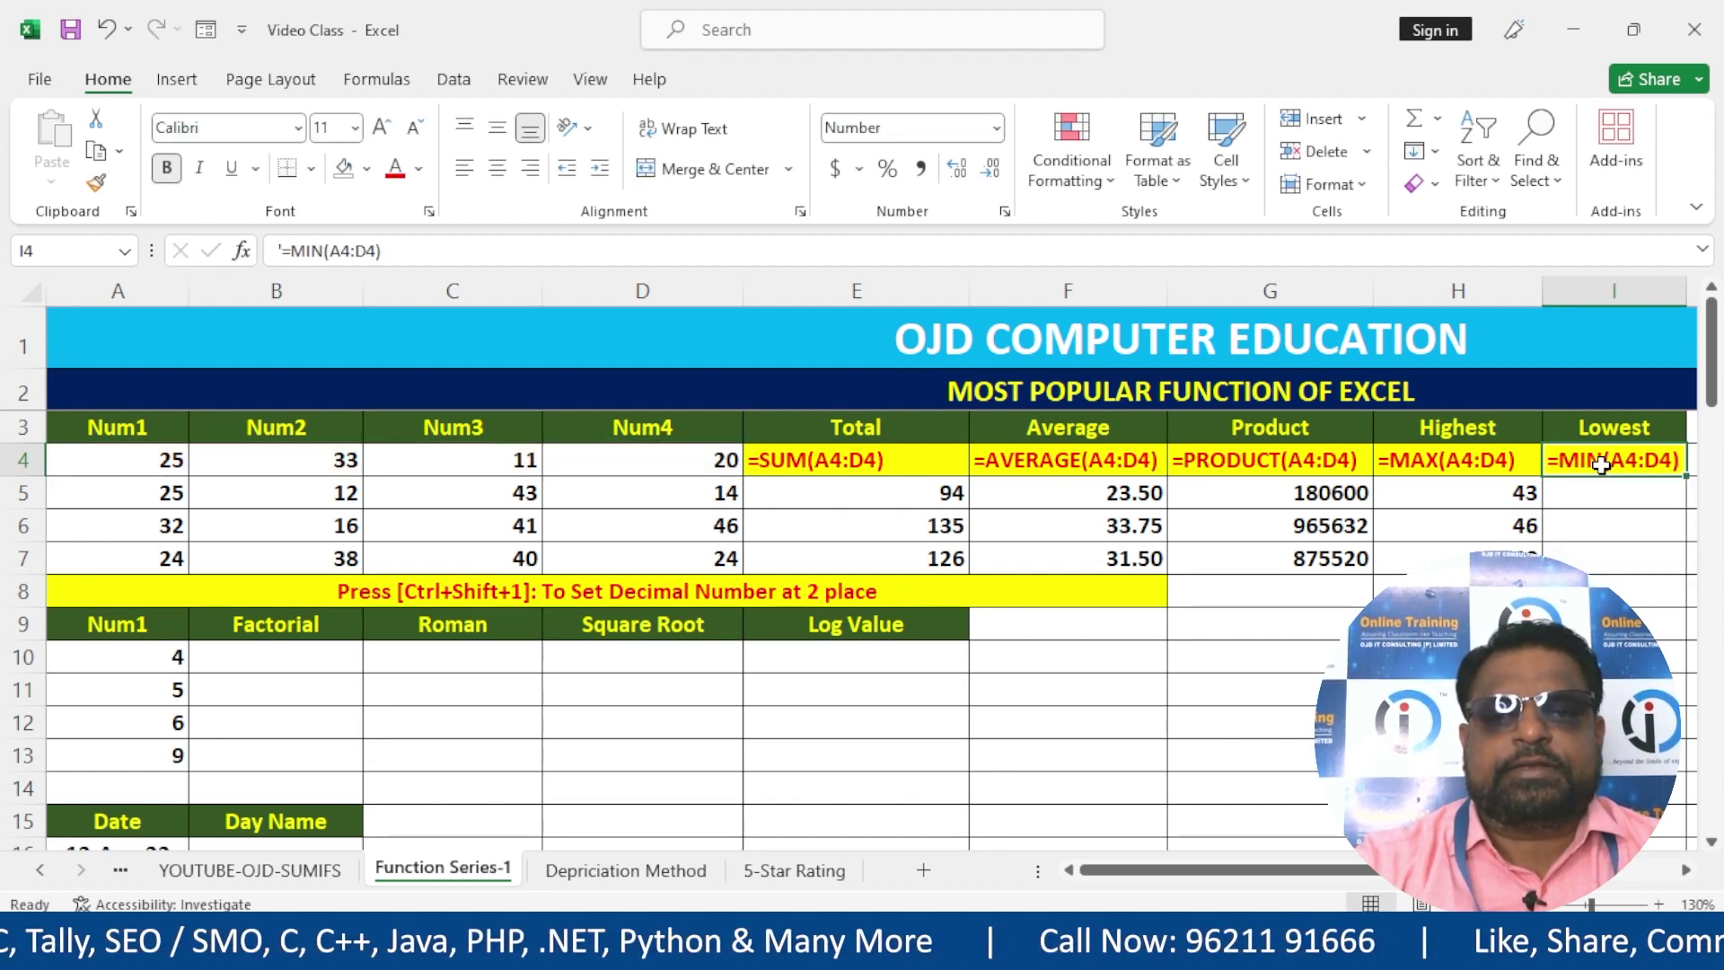
- Remove the leading apostrophe in I4 to make =MIN(A4:D4) a live formula and fill it down to I7
double_click(1556, 456)
left_click_drag(1518, 455, 1516, 455)
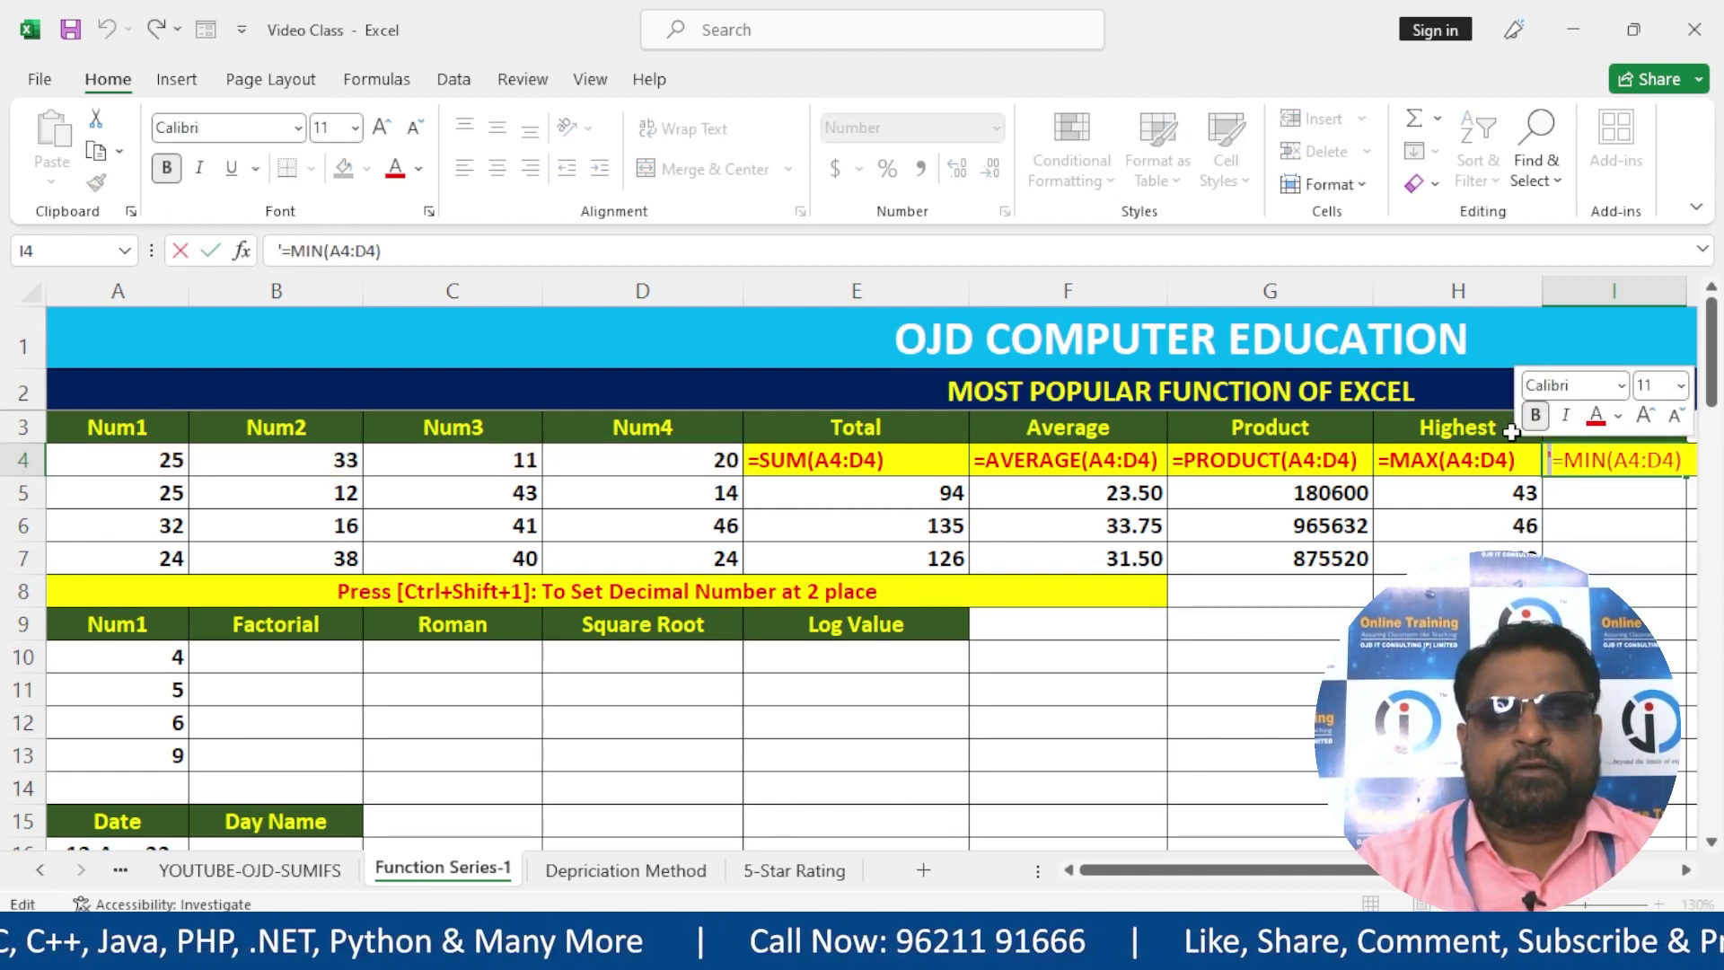
key("Delete")
key("Return")
left_click(1672, 461)
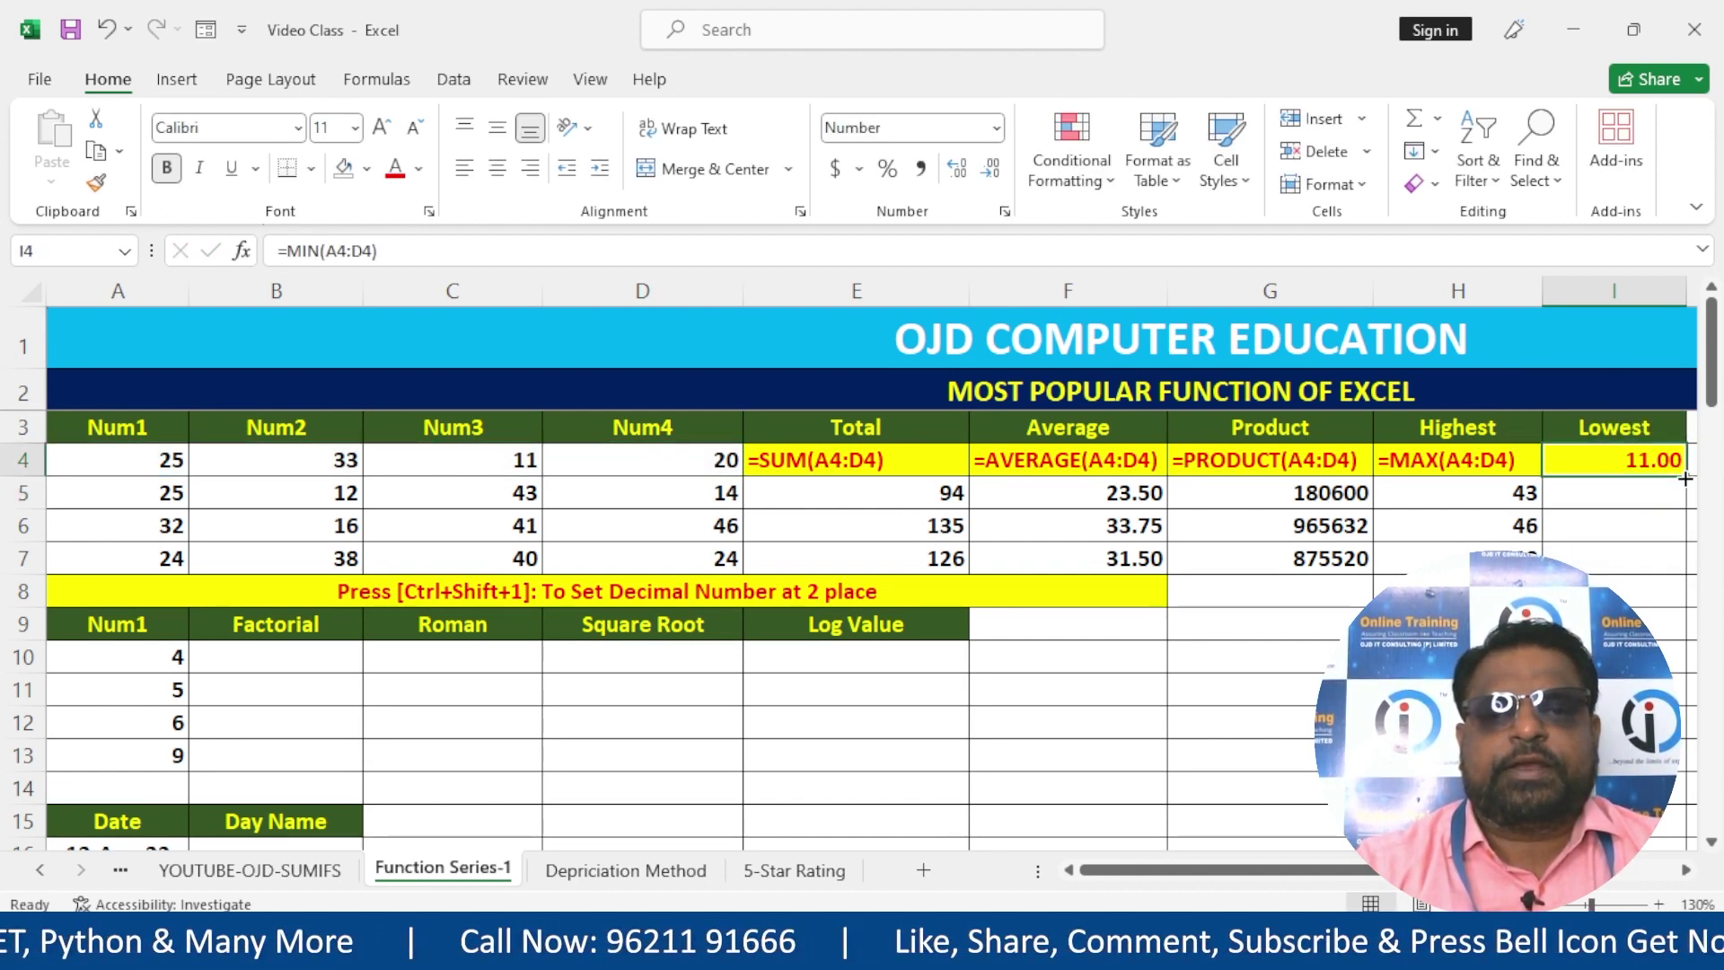
left_click_drag(1686, 477, 1685, 575)
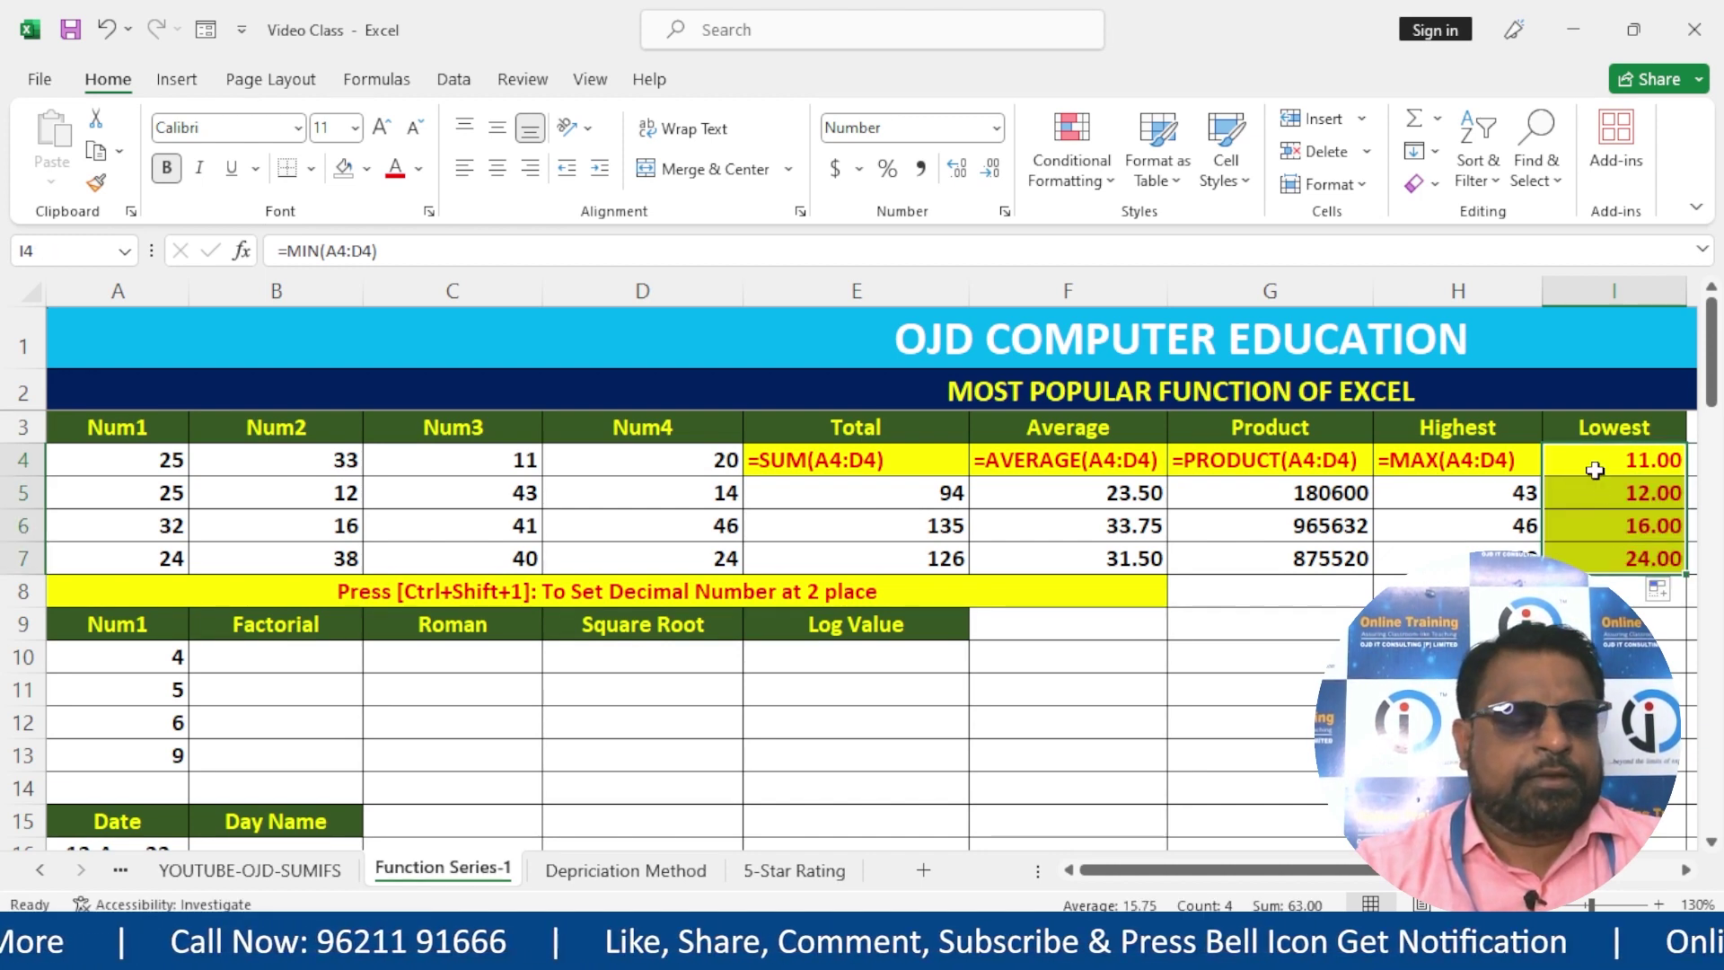
- Apply the General number format to Lowest cells I4:I7
key("ctrl+shift+grave")
double_click(1595, 461)
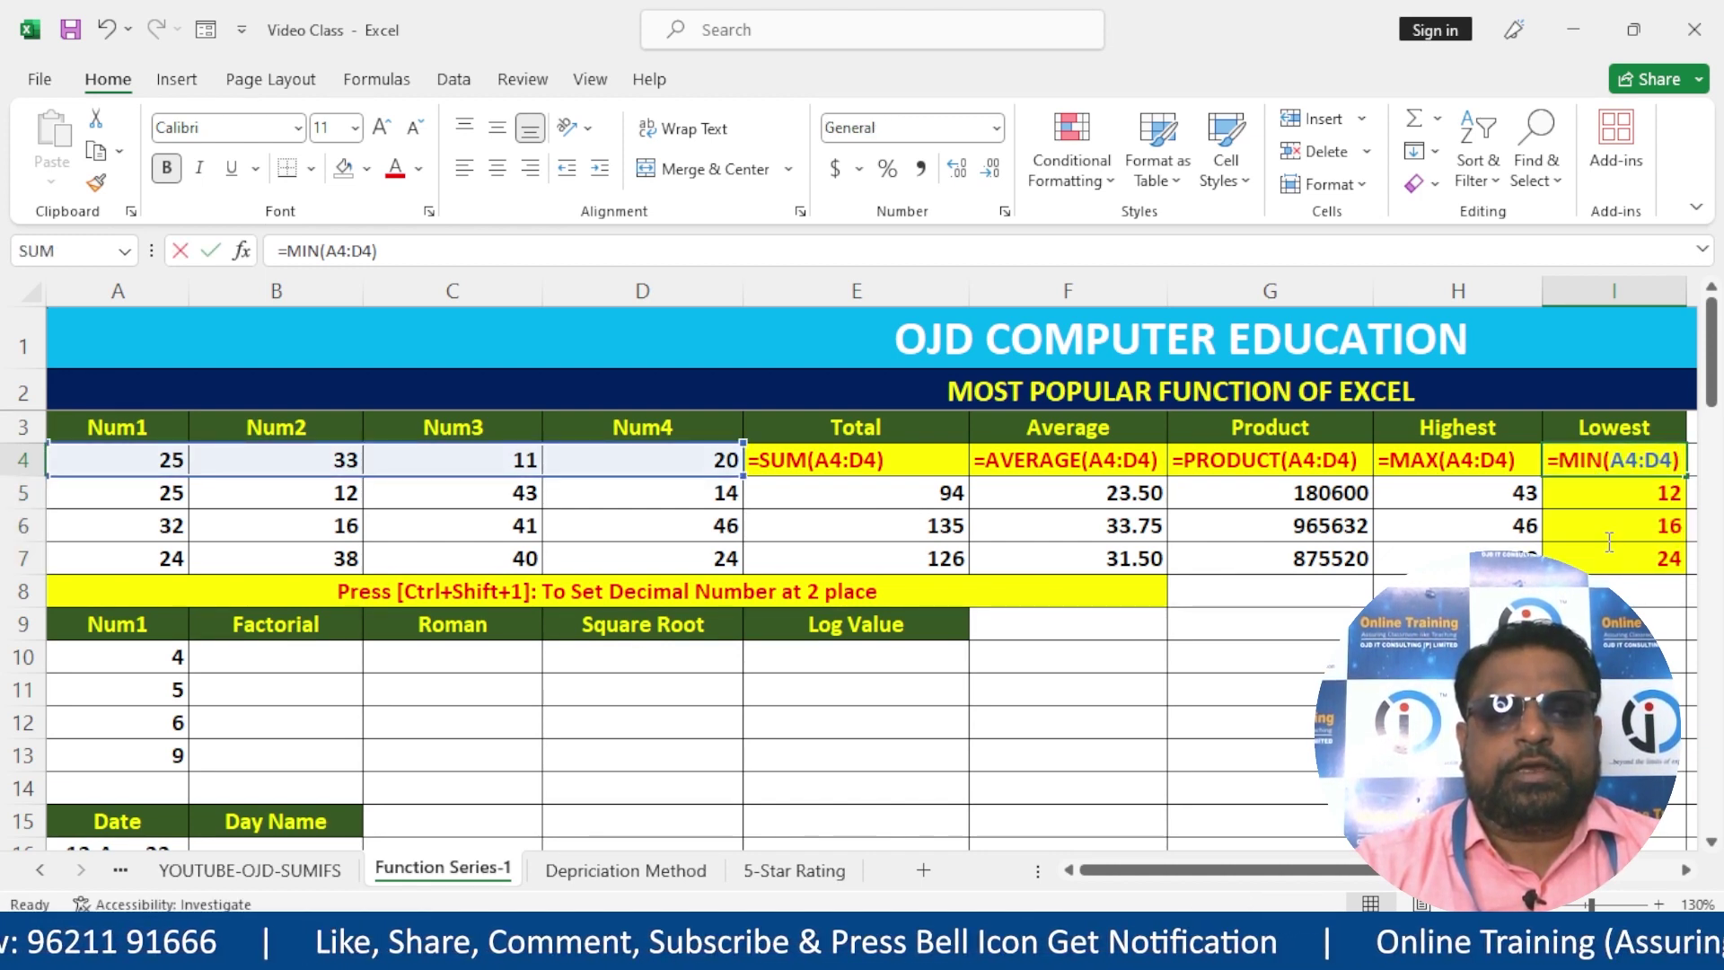
key("Escape")
- Remove the fill from Lowest cells I5:I7 and set their font color to black
left_click_drag(1608, 495, 1607, 563)
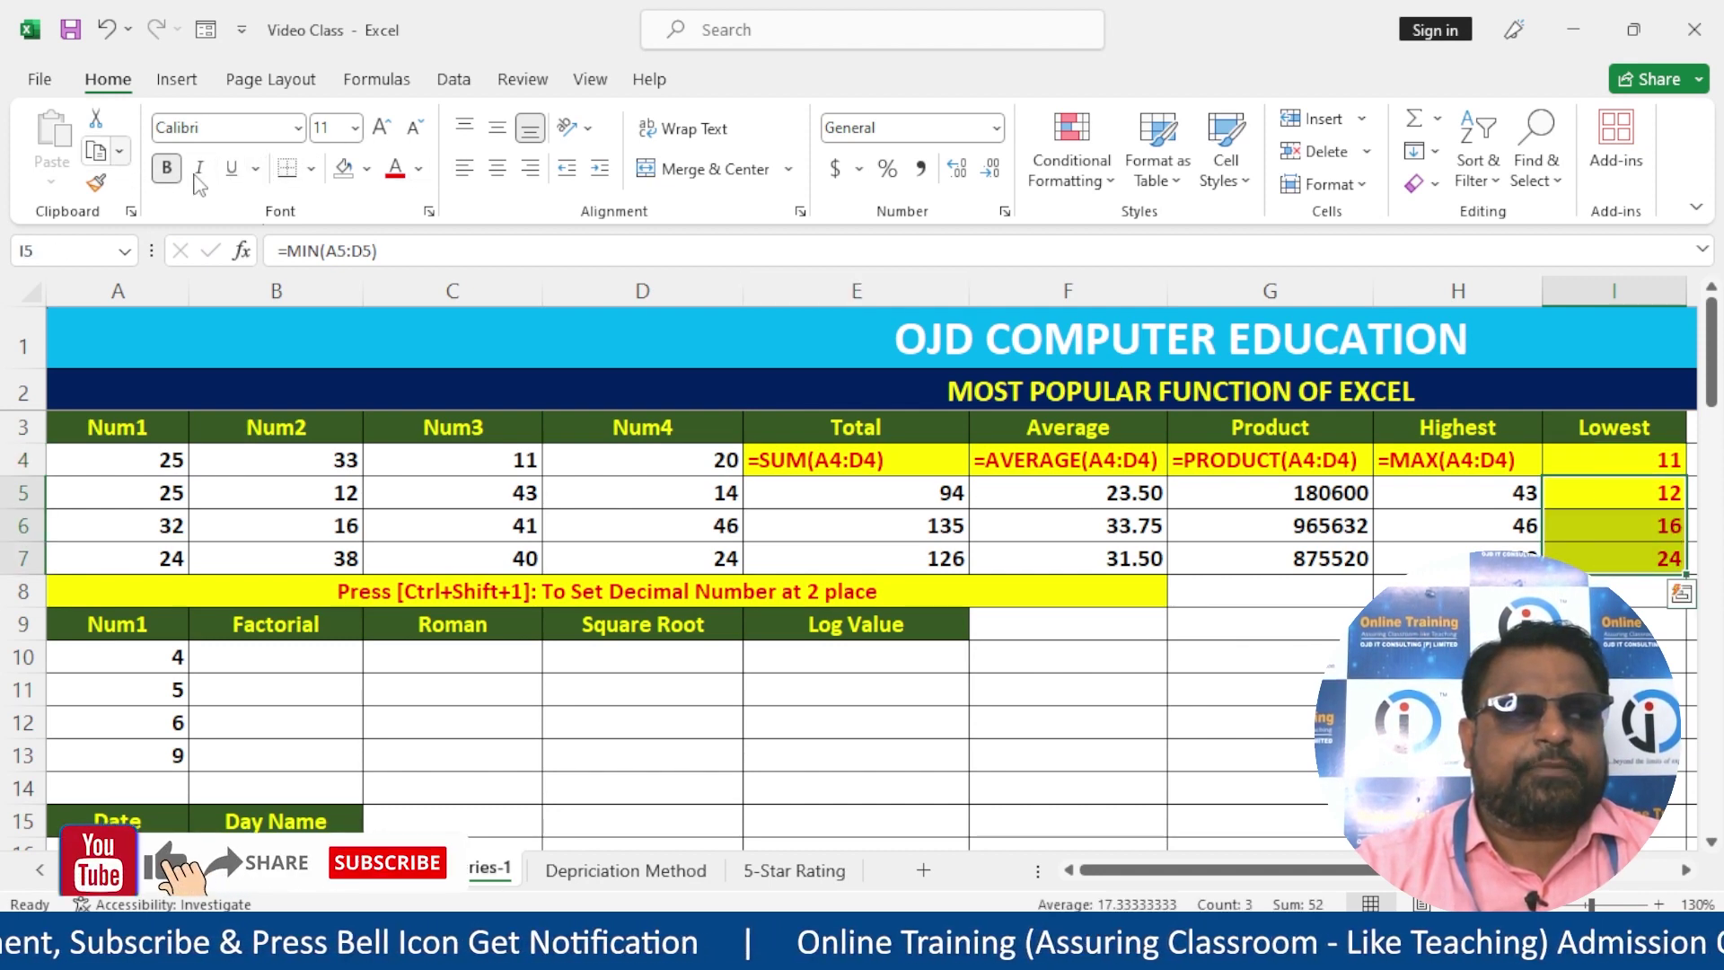
left_click(343, 168)
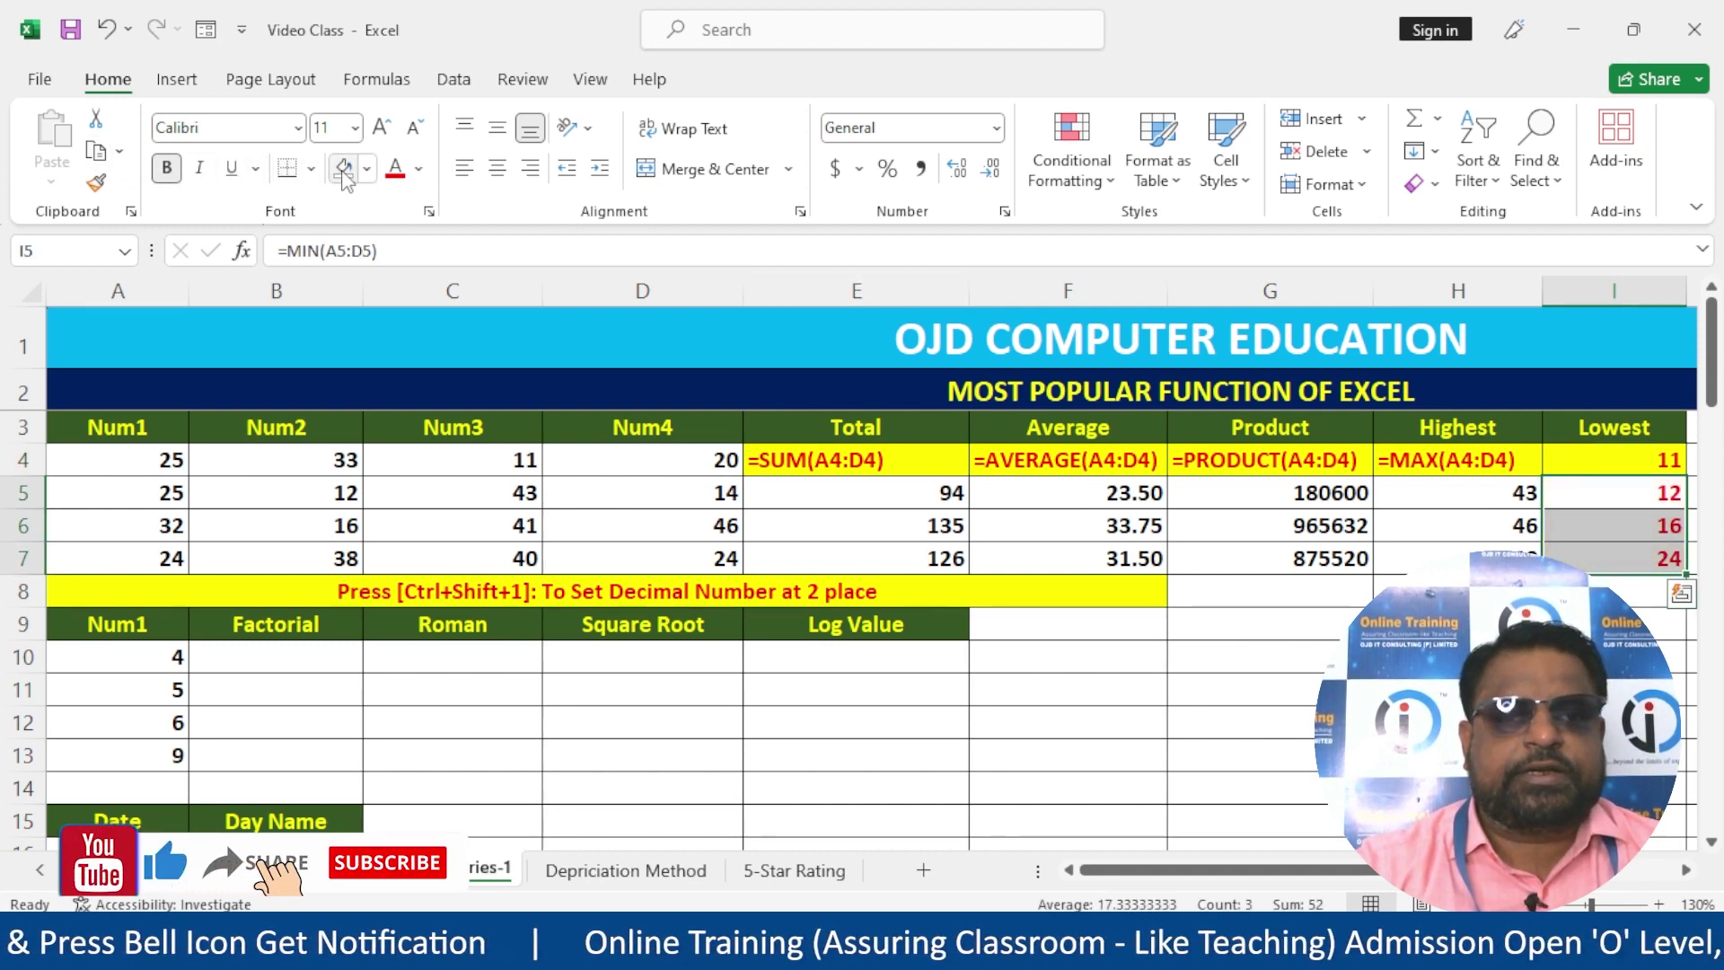
left_click(418, 180)
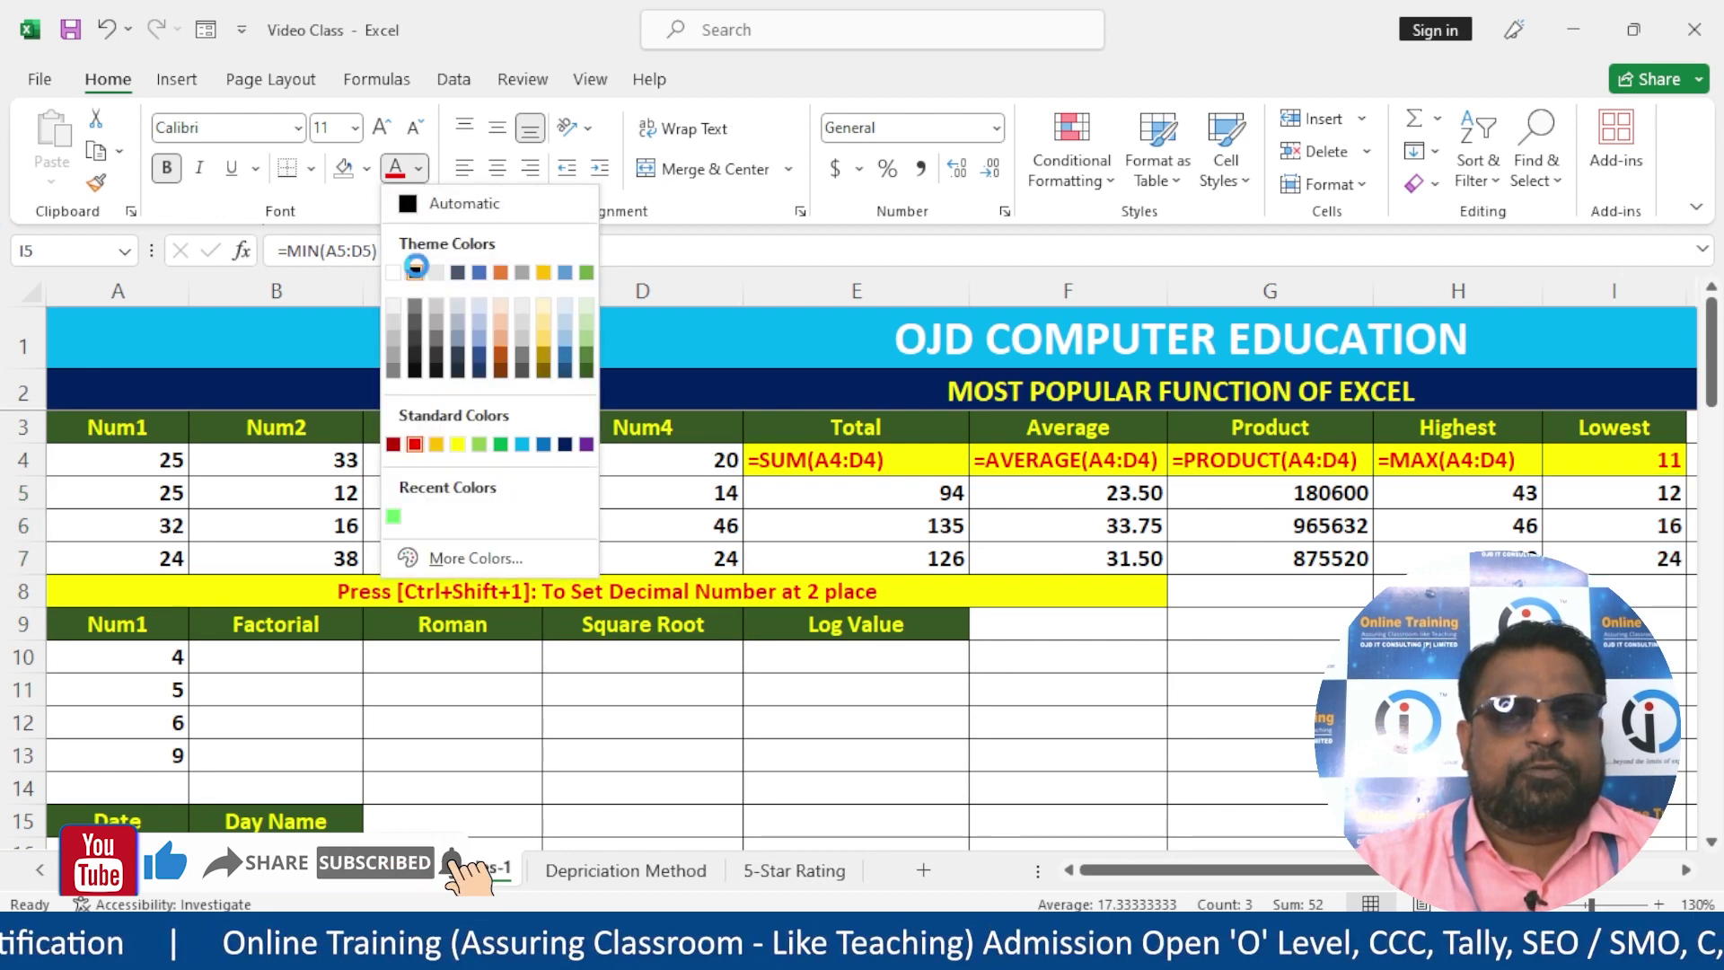
left_click(418, 272)
- Make the formula in I4 literal text with a leading apostrophe and widen column I slightly
double_click(1628, 456)
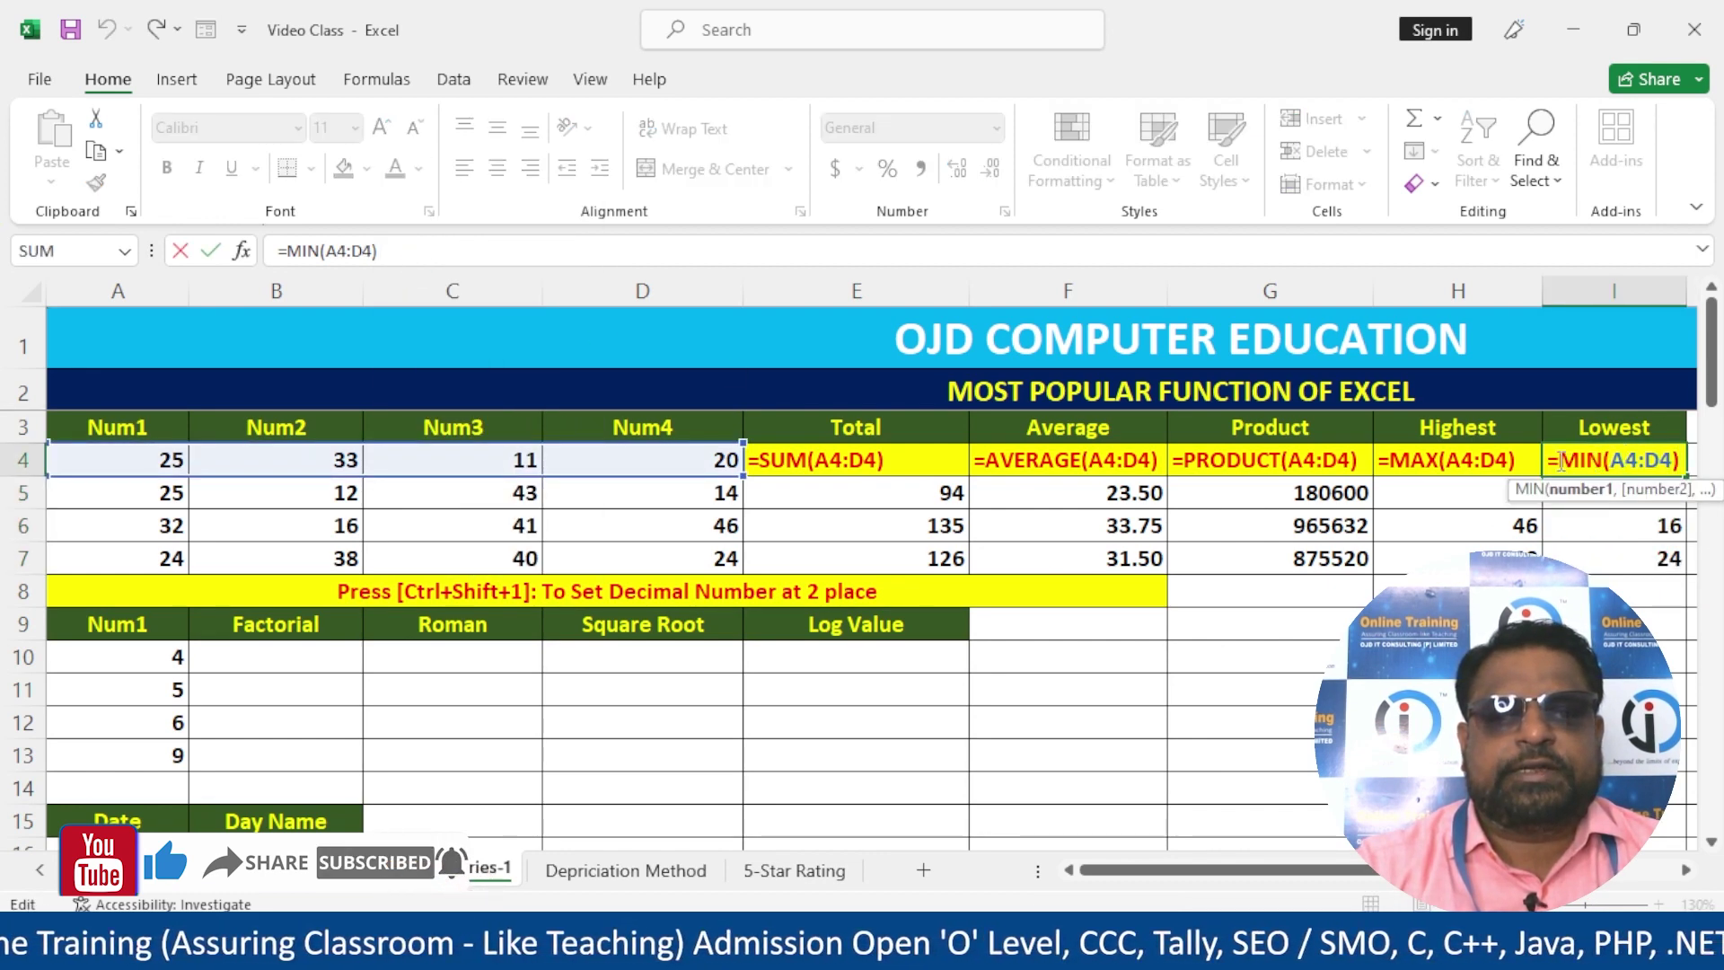
key("Return")
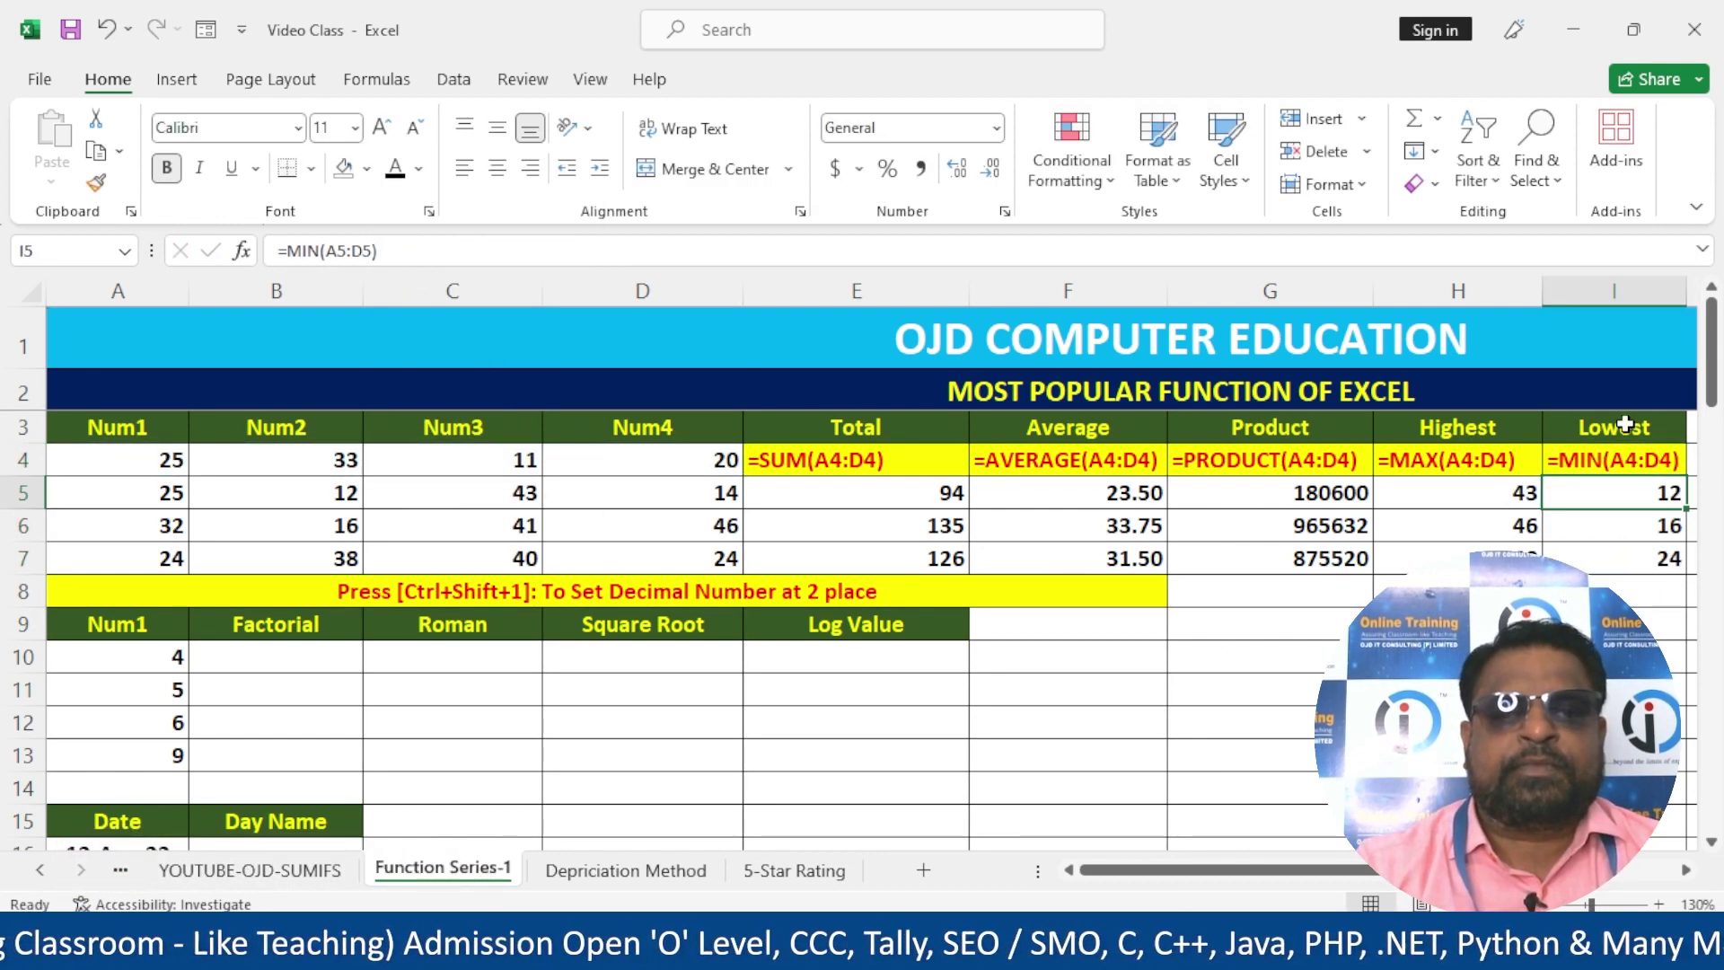
left_click(1687, 873)
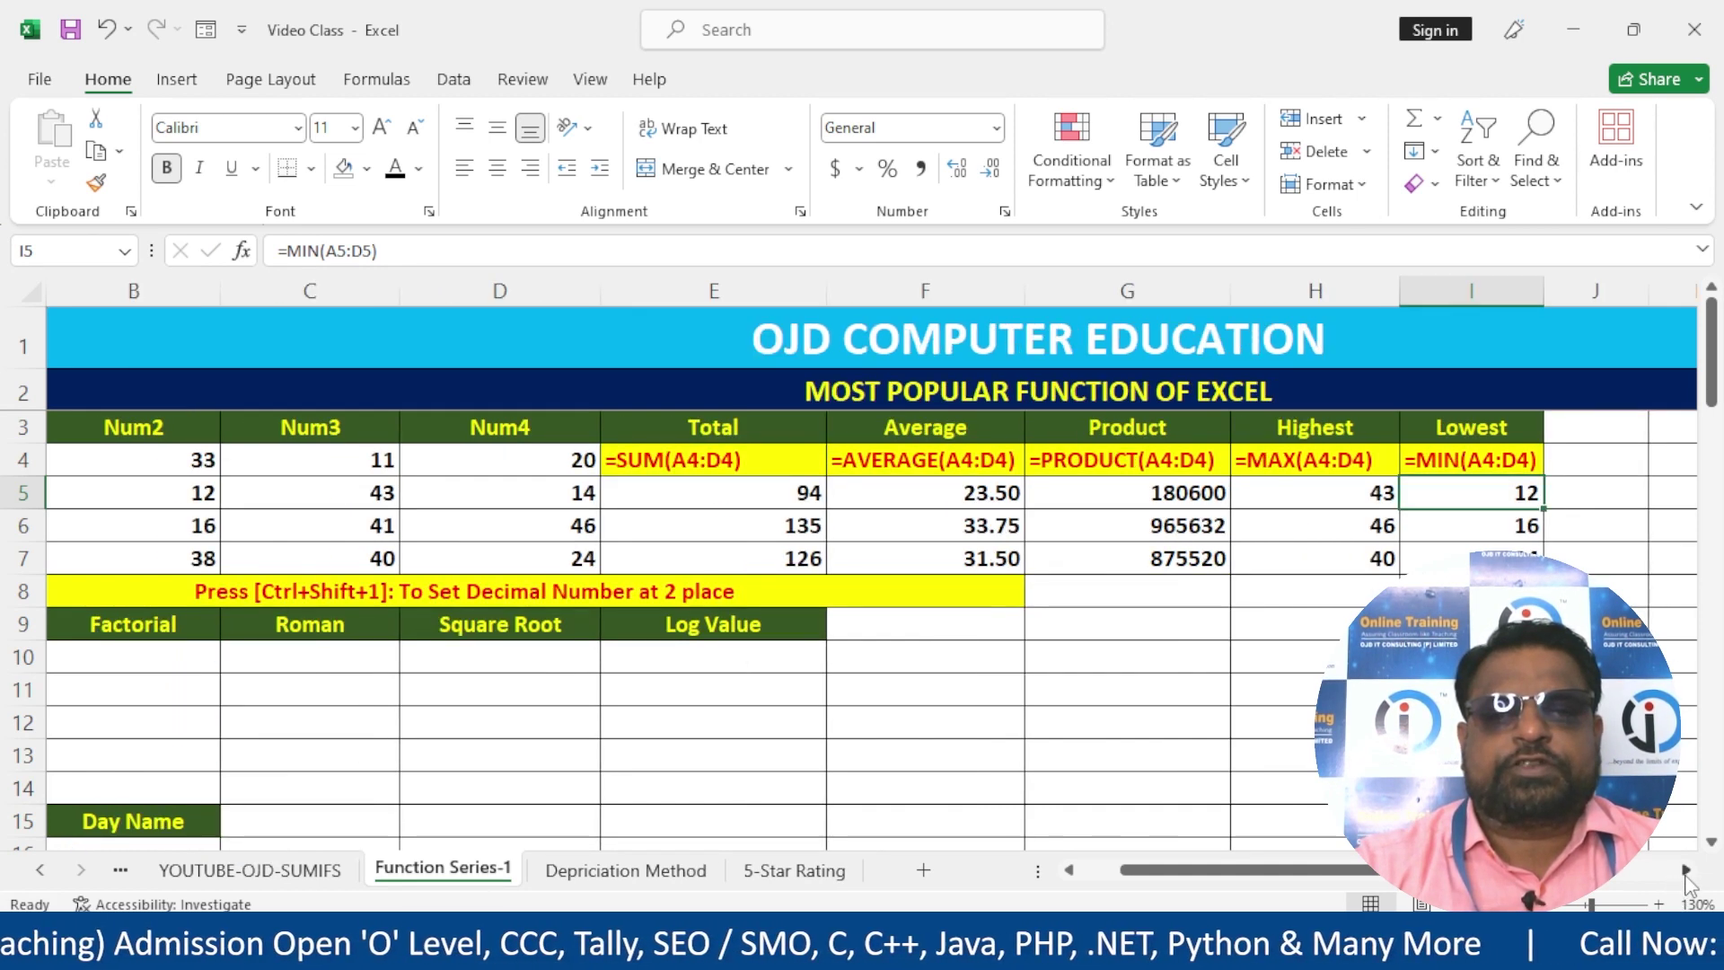
left_click_drag(1544, 289, 1564, 289)
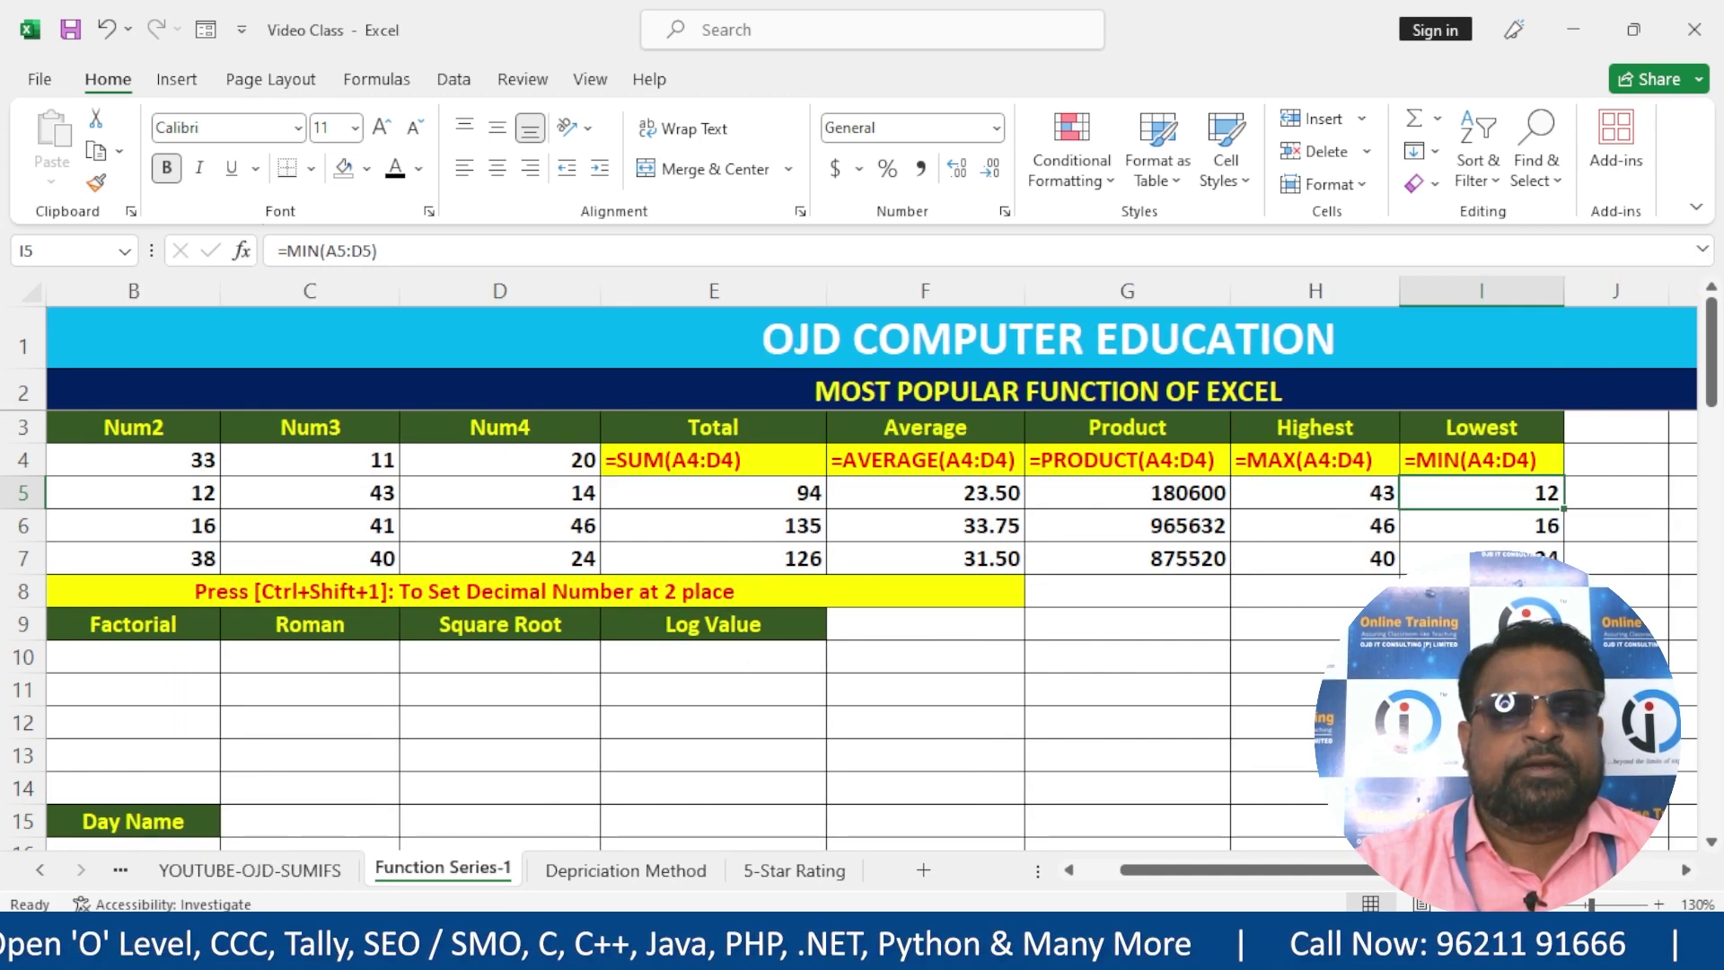
left_click_drag(1324, 866, 1271, 876)
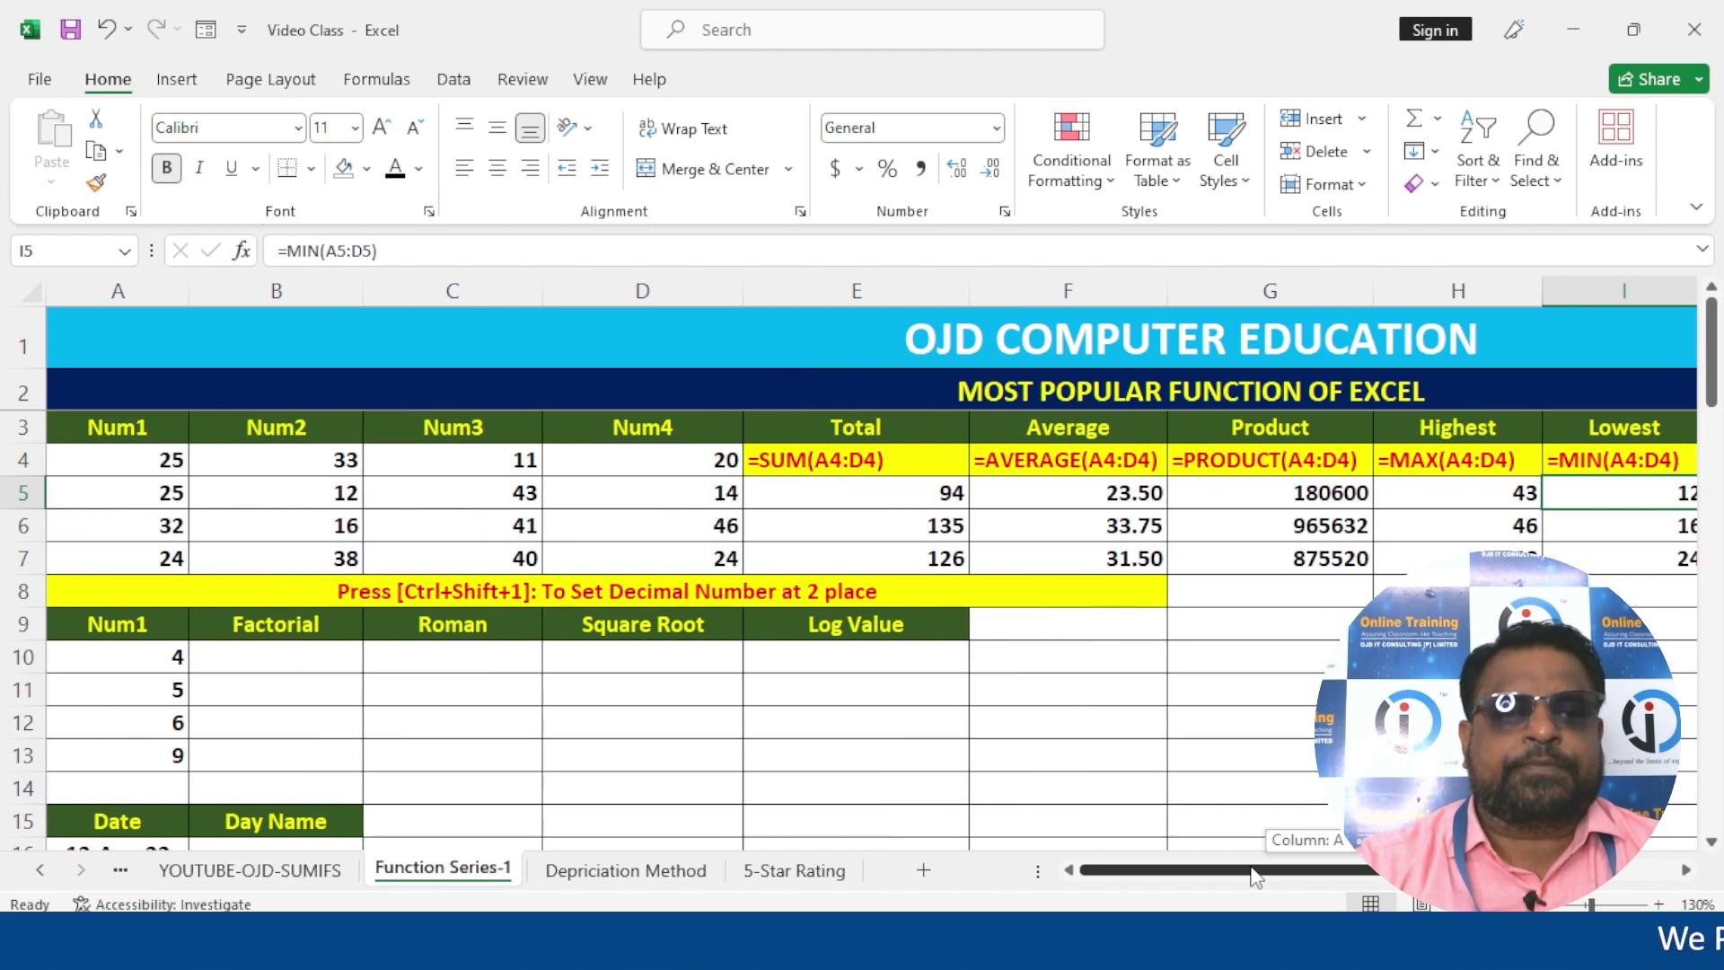
scroll(54, 560, "down", 2)
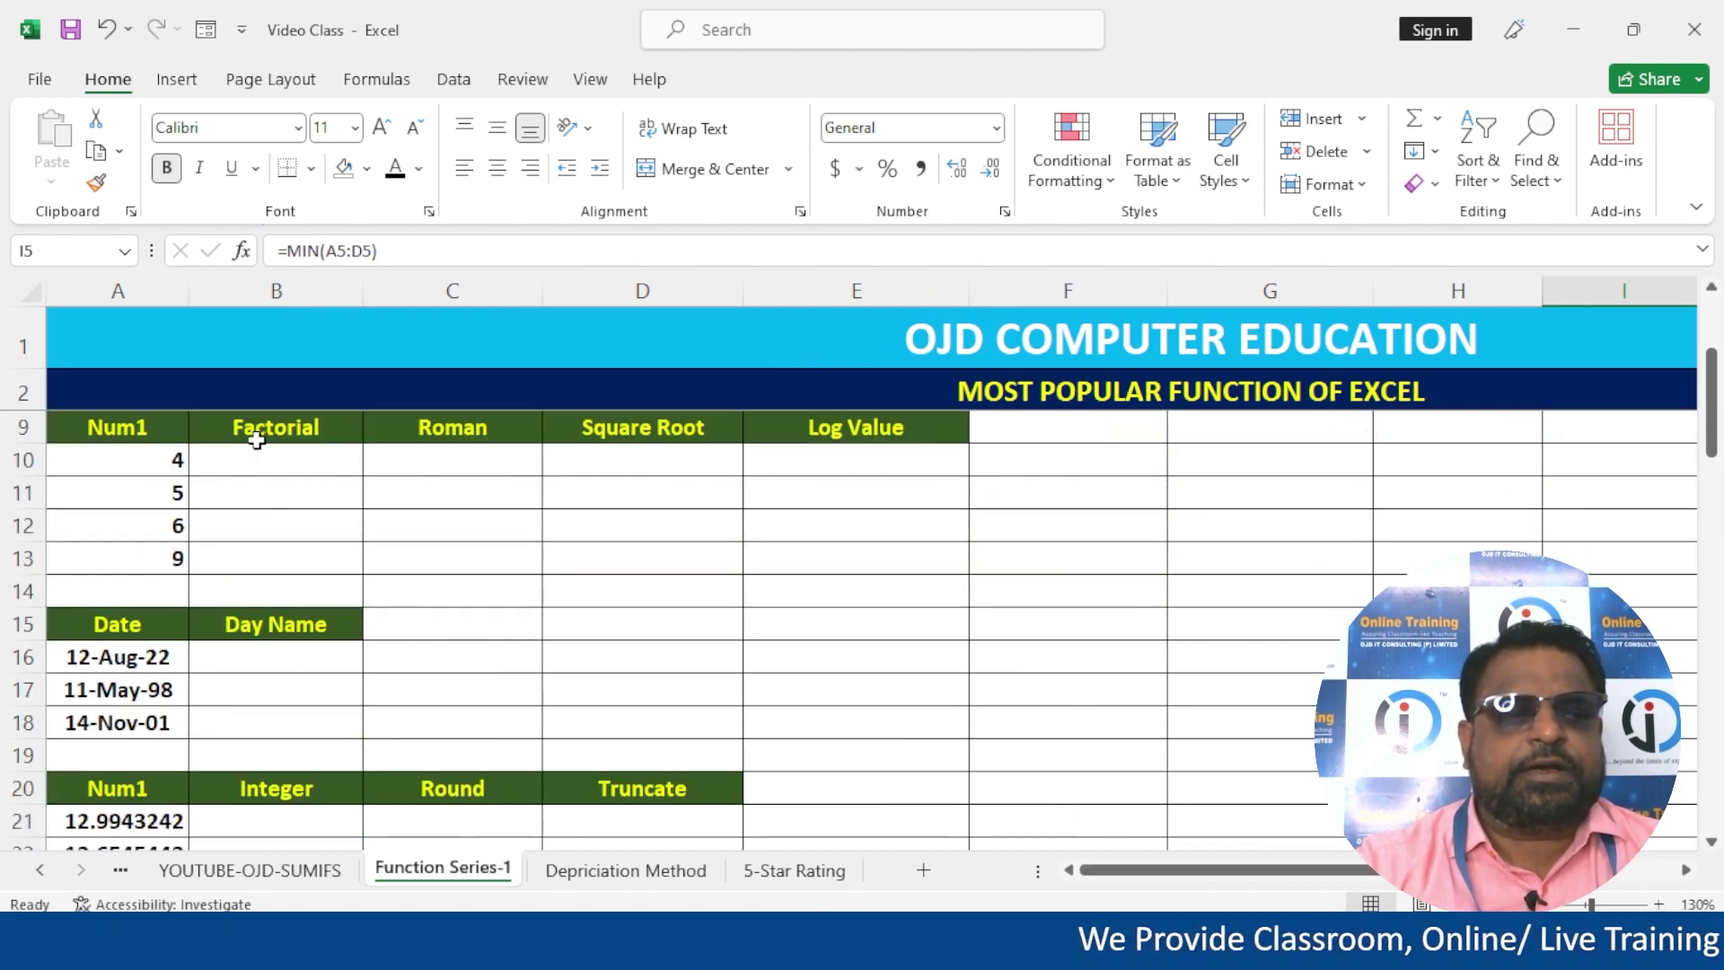
left_click(405, 626)
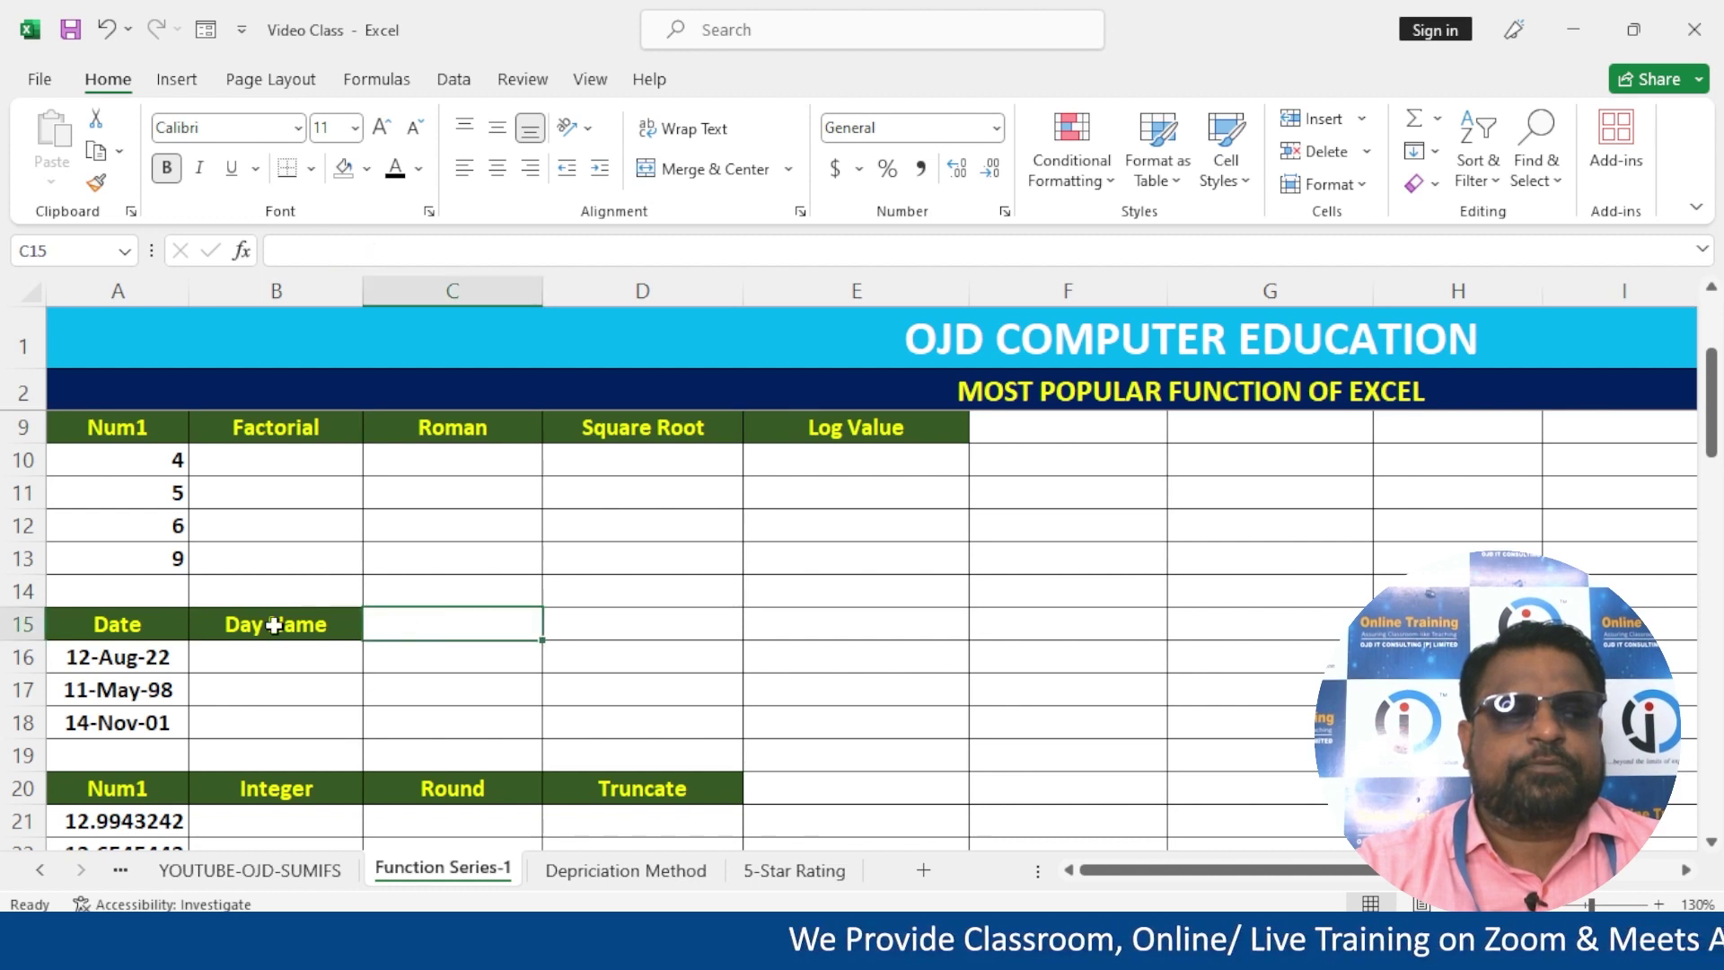
- Enter Current Date as a heading in C15 beside the Day Name heading
type("Cur")
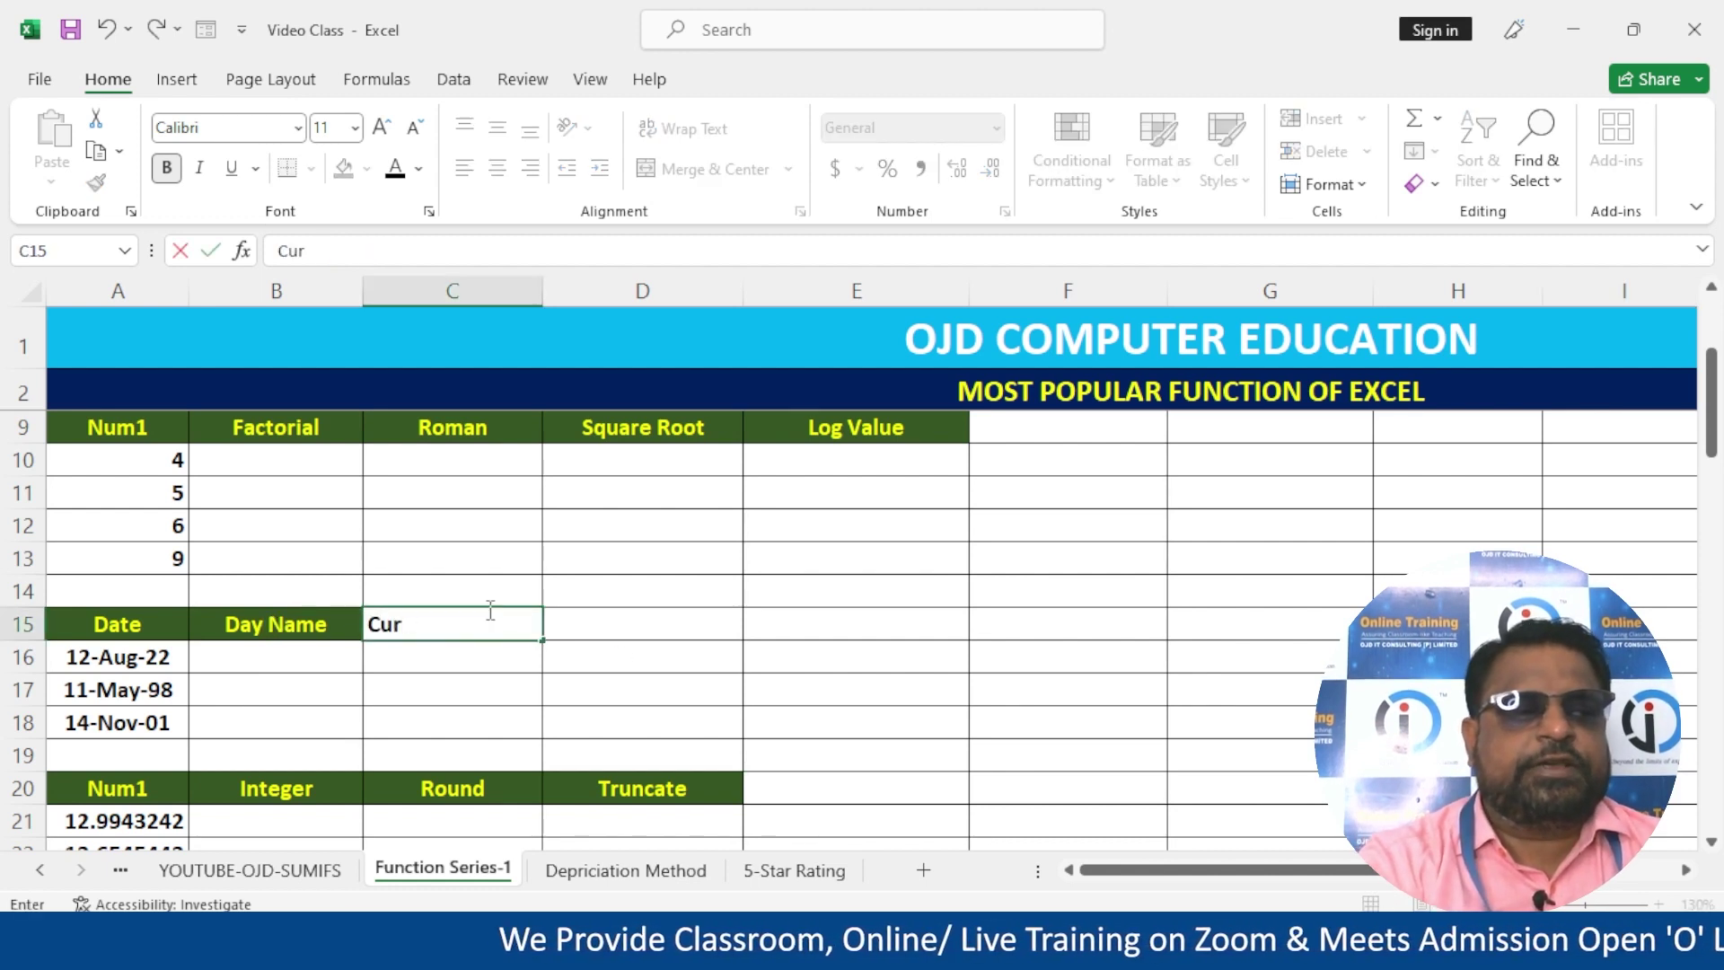
type("rent Da")
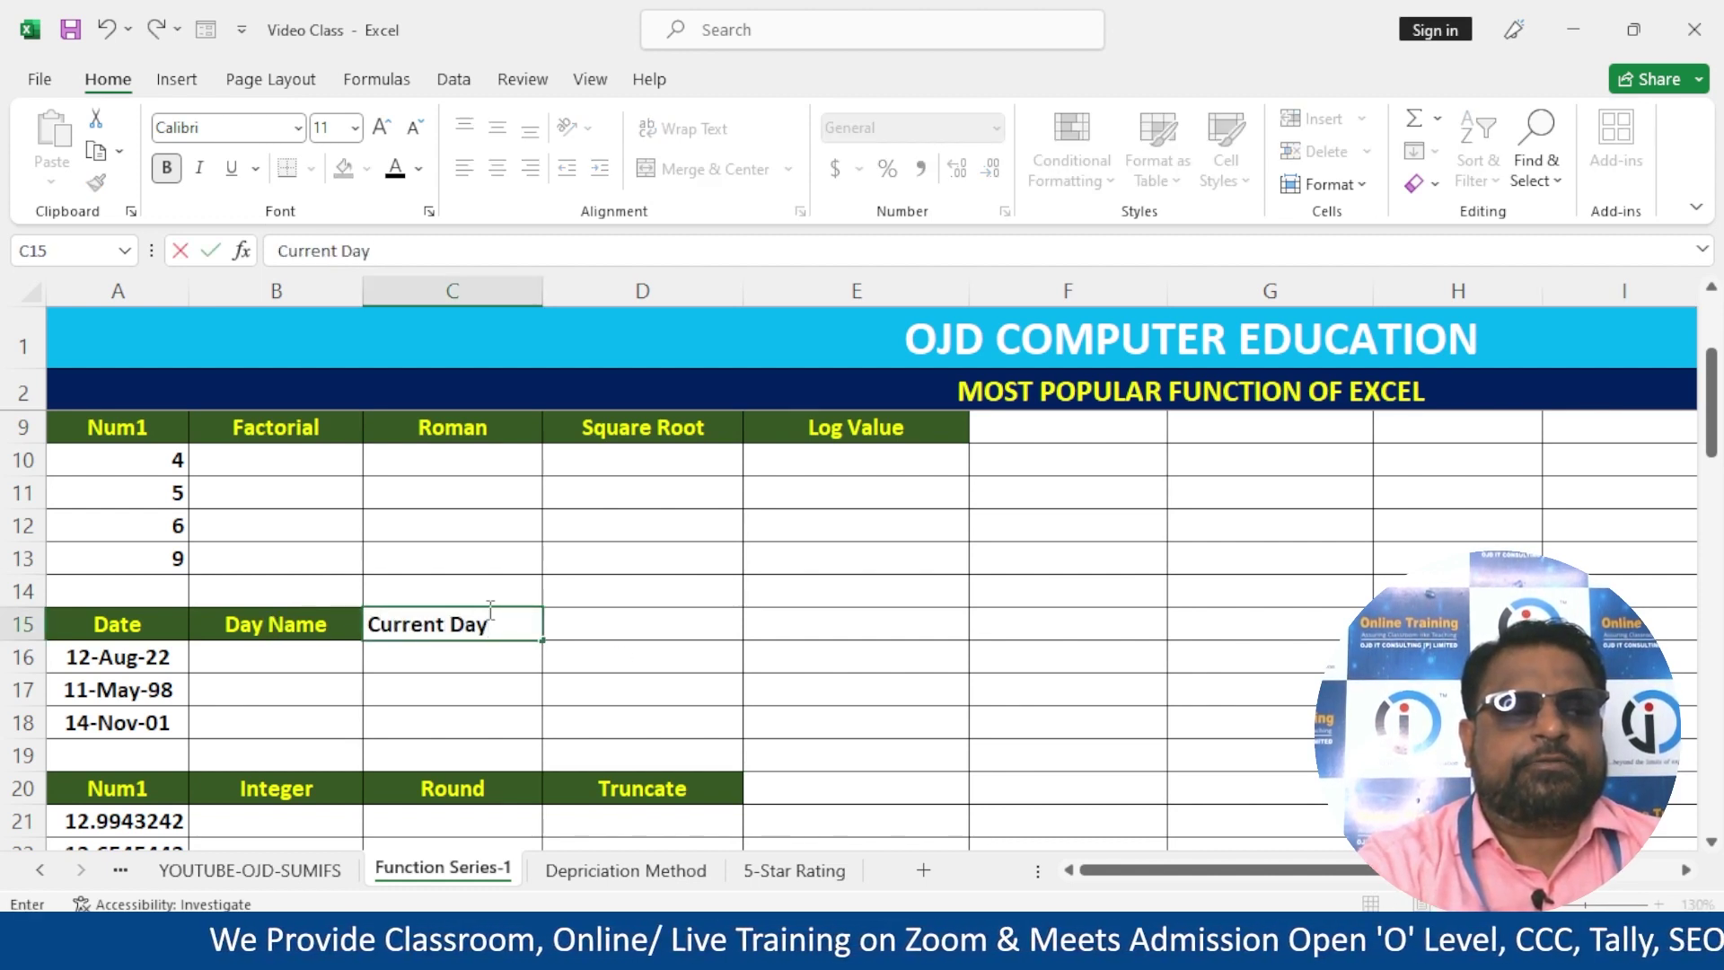
type("y")
key("BackSpace")
type("te")
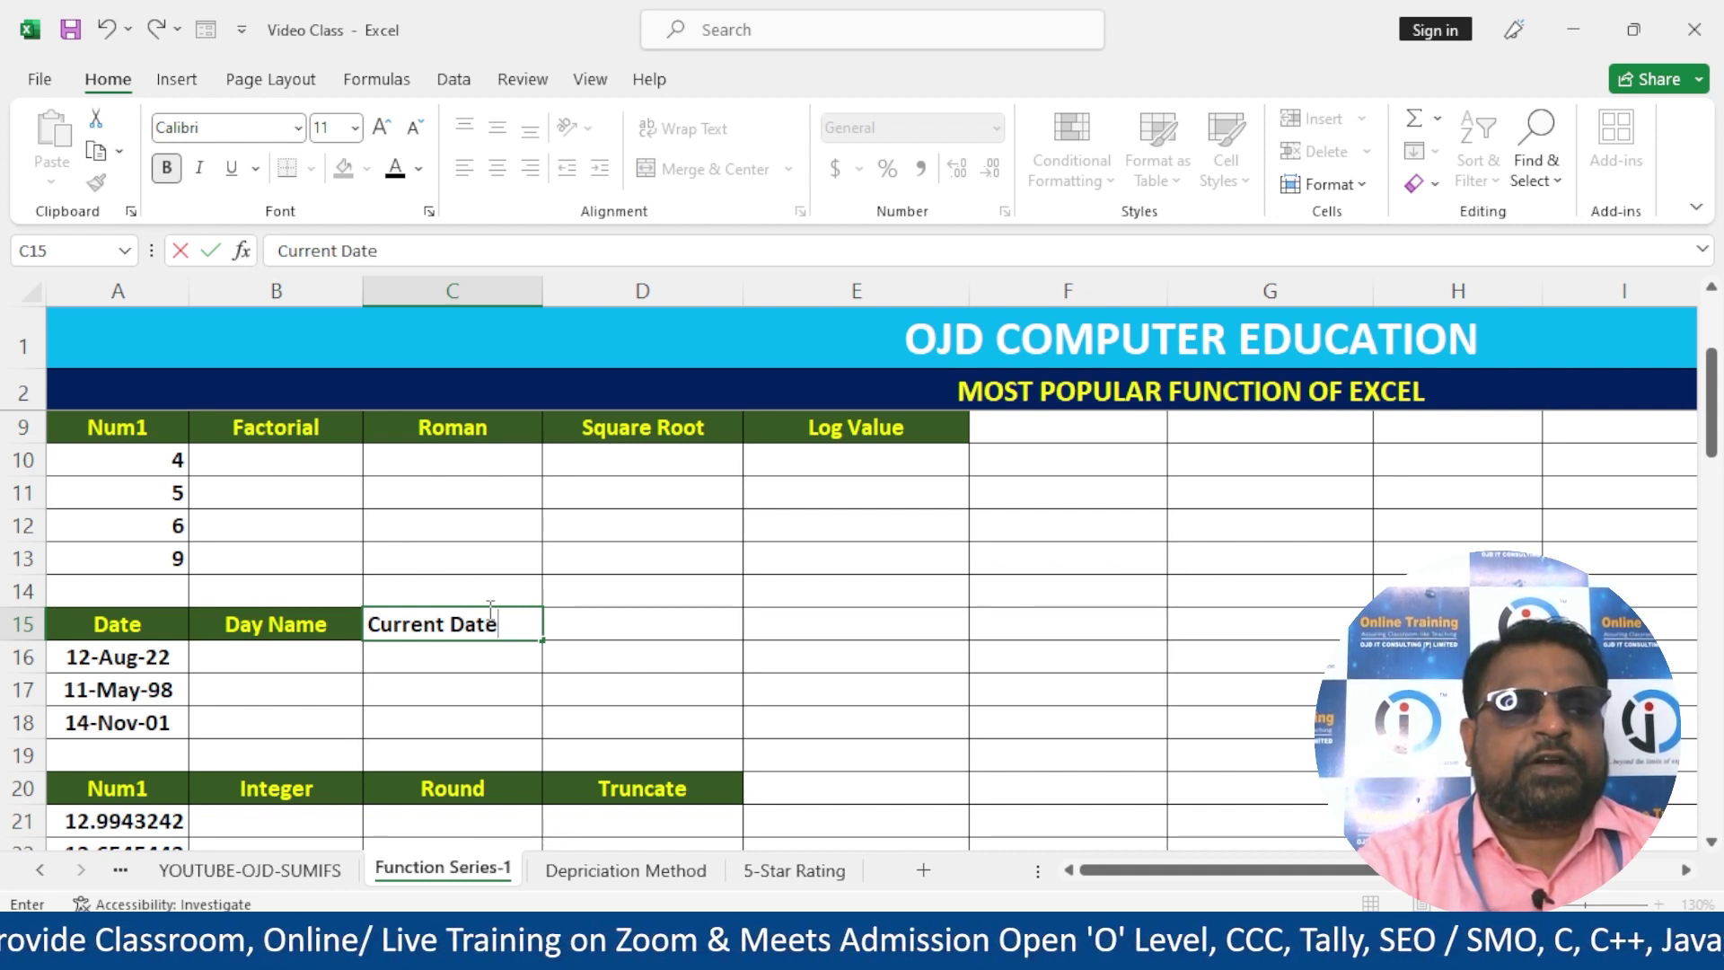
key("Return")
- Fill the formatted Day Name heading from B15 into C15 and replace its copied text with Current Date
left_click(488, 619)
left_click_drag(346, 622, 415, 623)
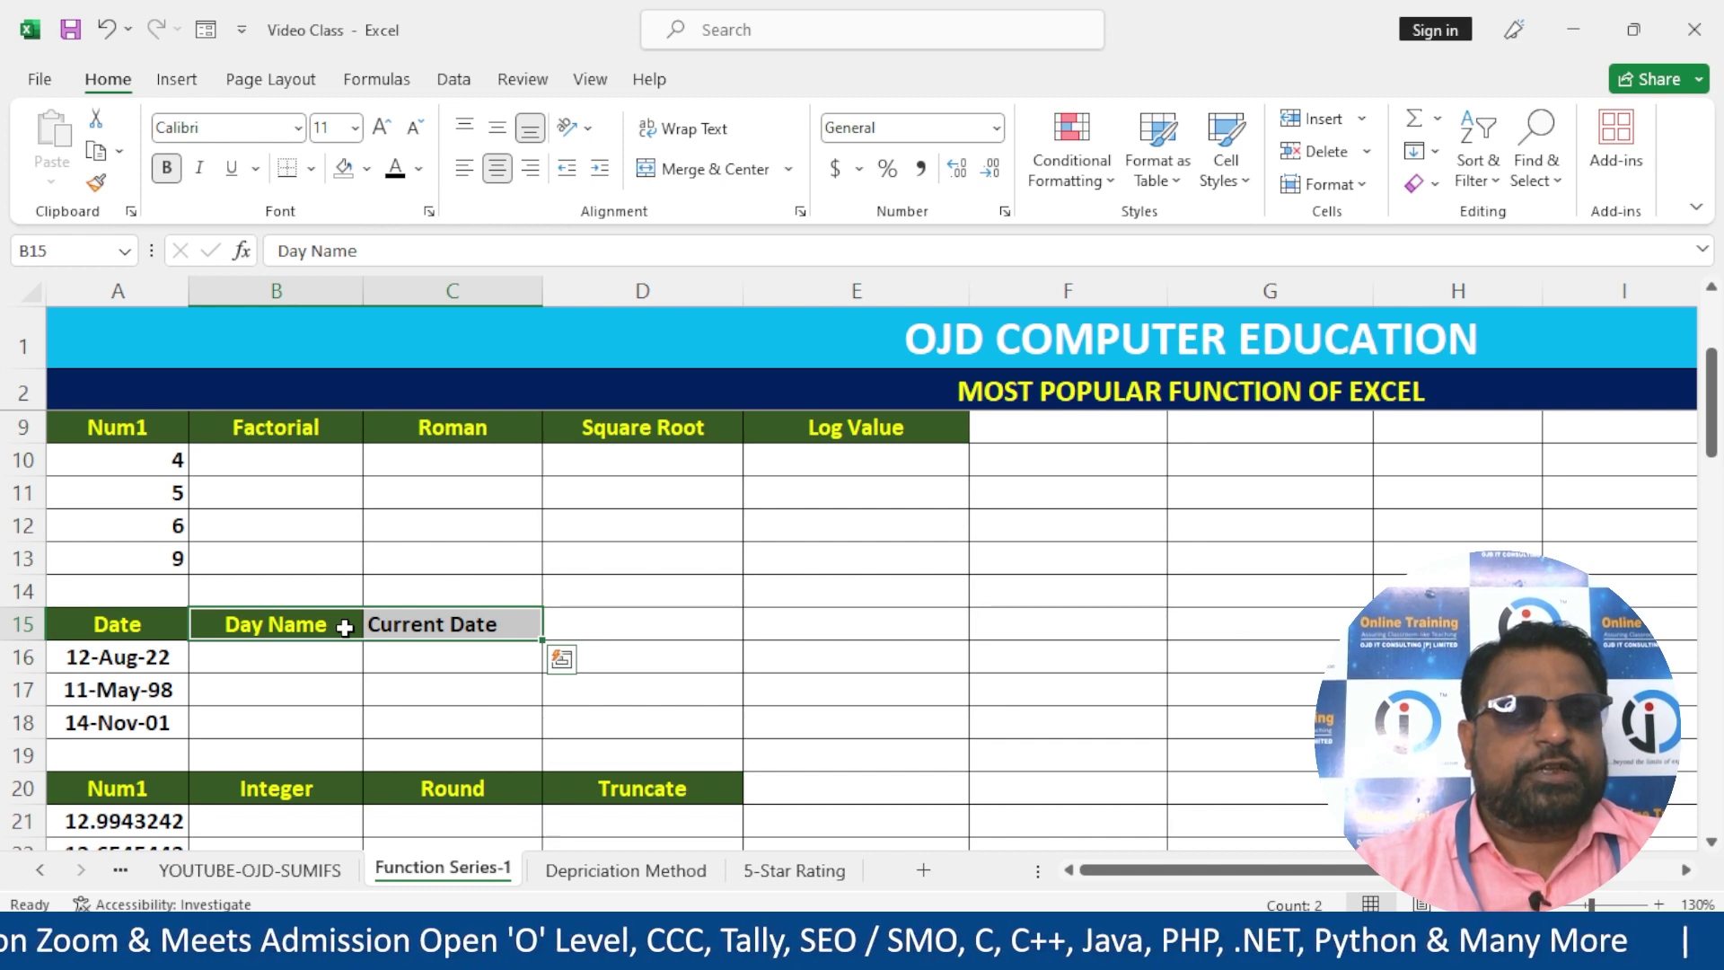
key("ctrl+r")
left_click(464, 620)
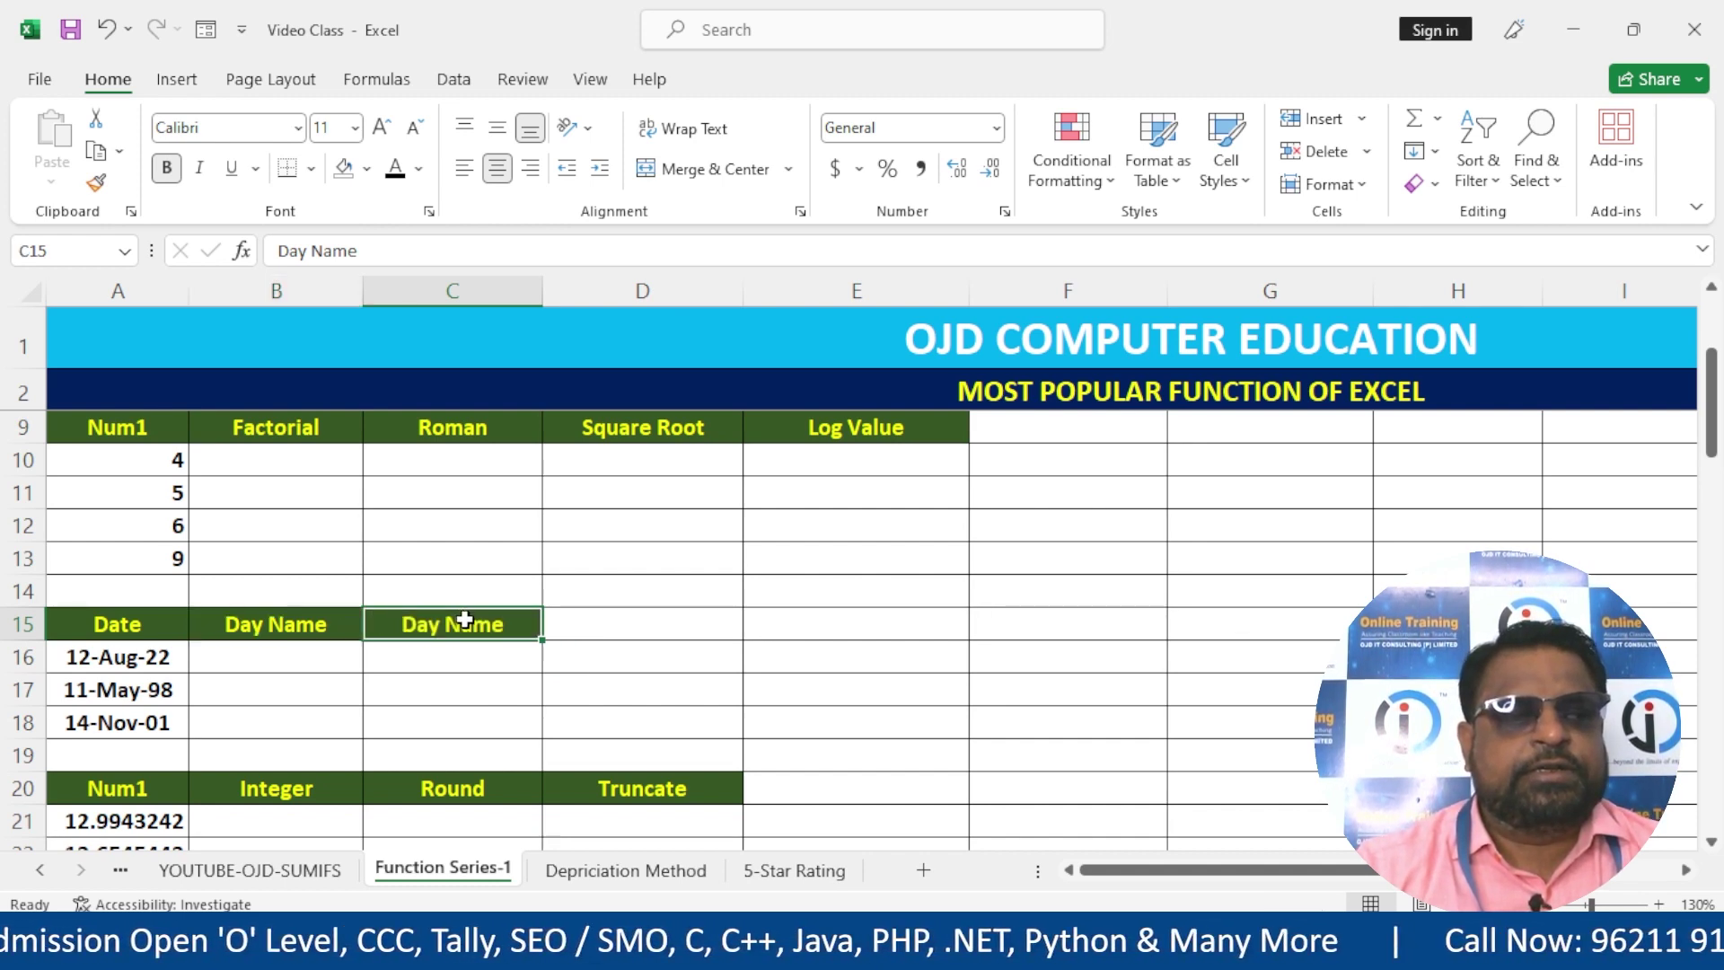
type("Current")
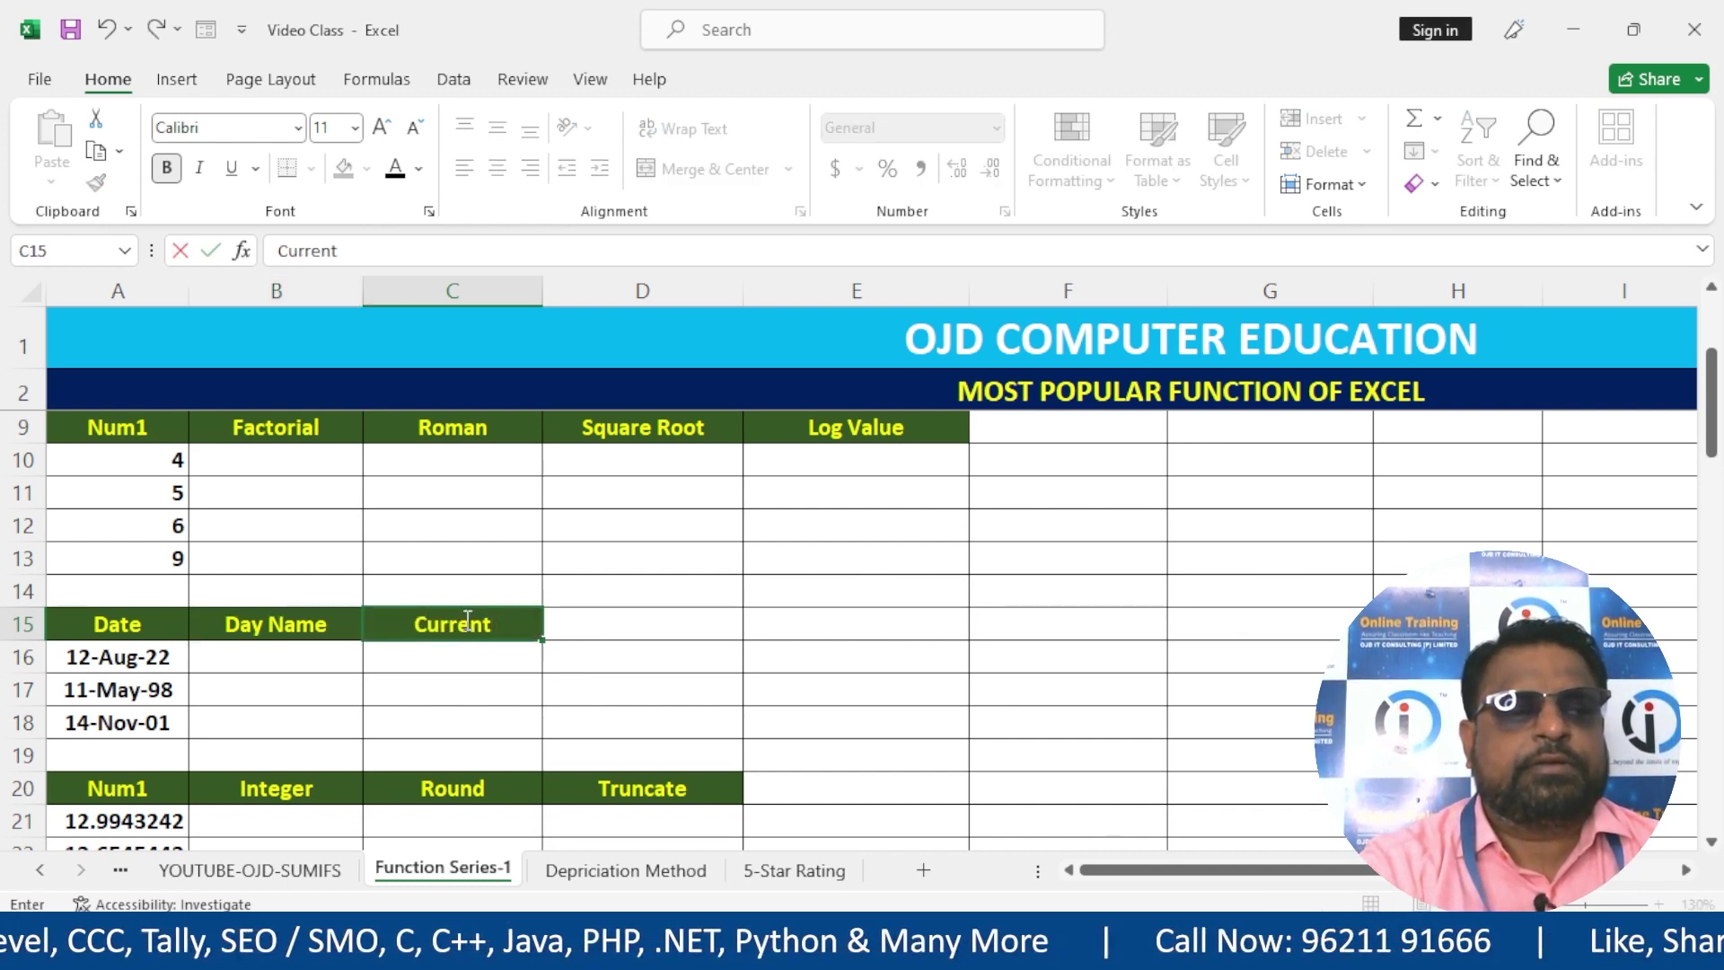
type(" Date")
key("Tab")
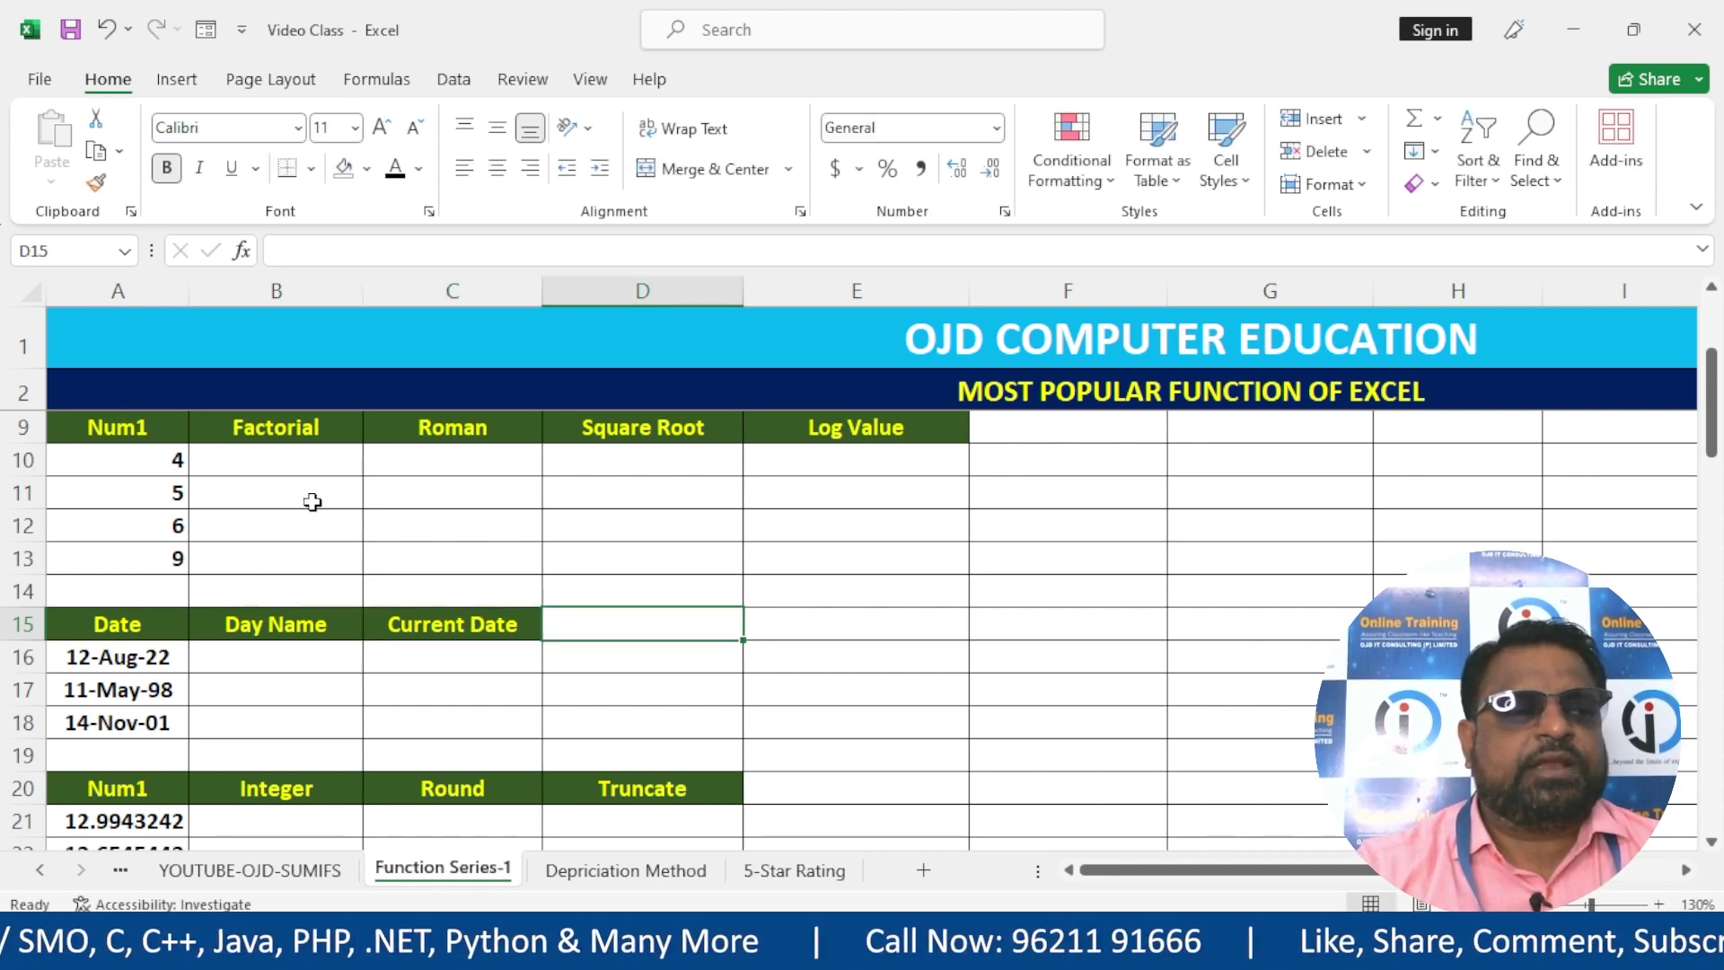
left_click(295, 449)
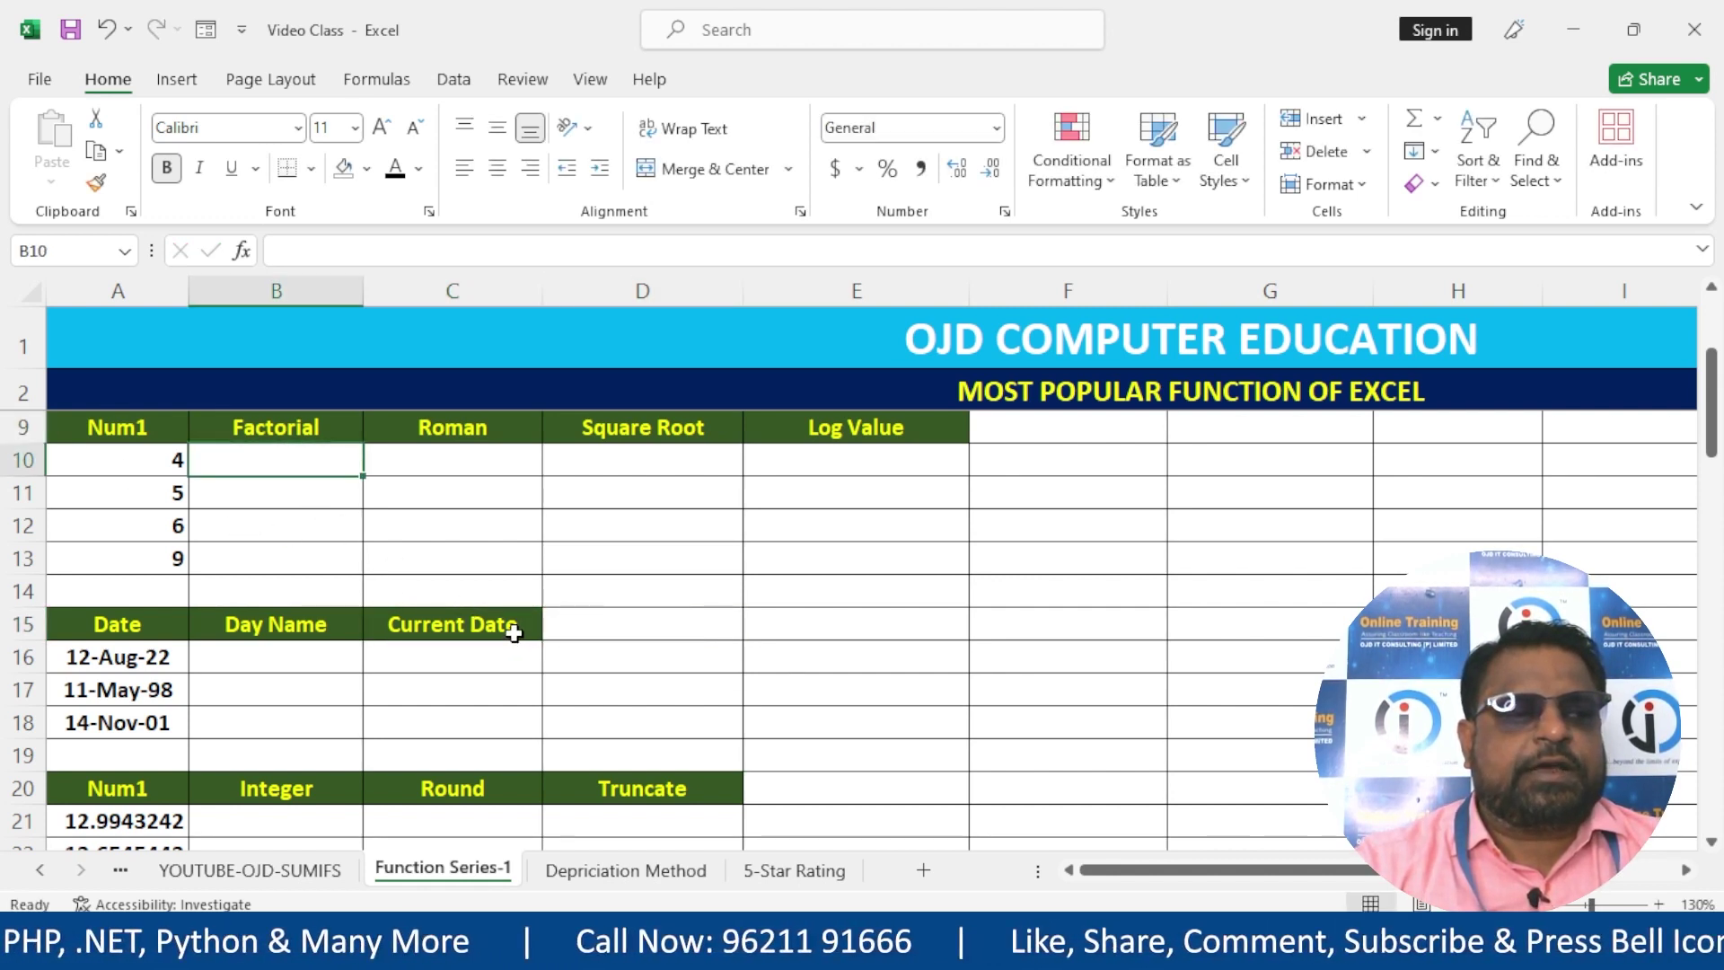
left_click(245, 432)
left_click(98, 462)
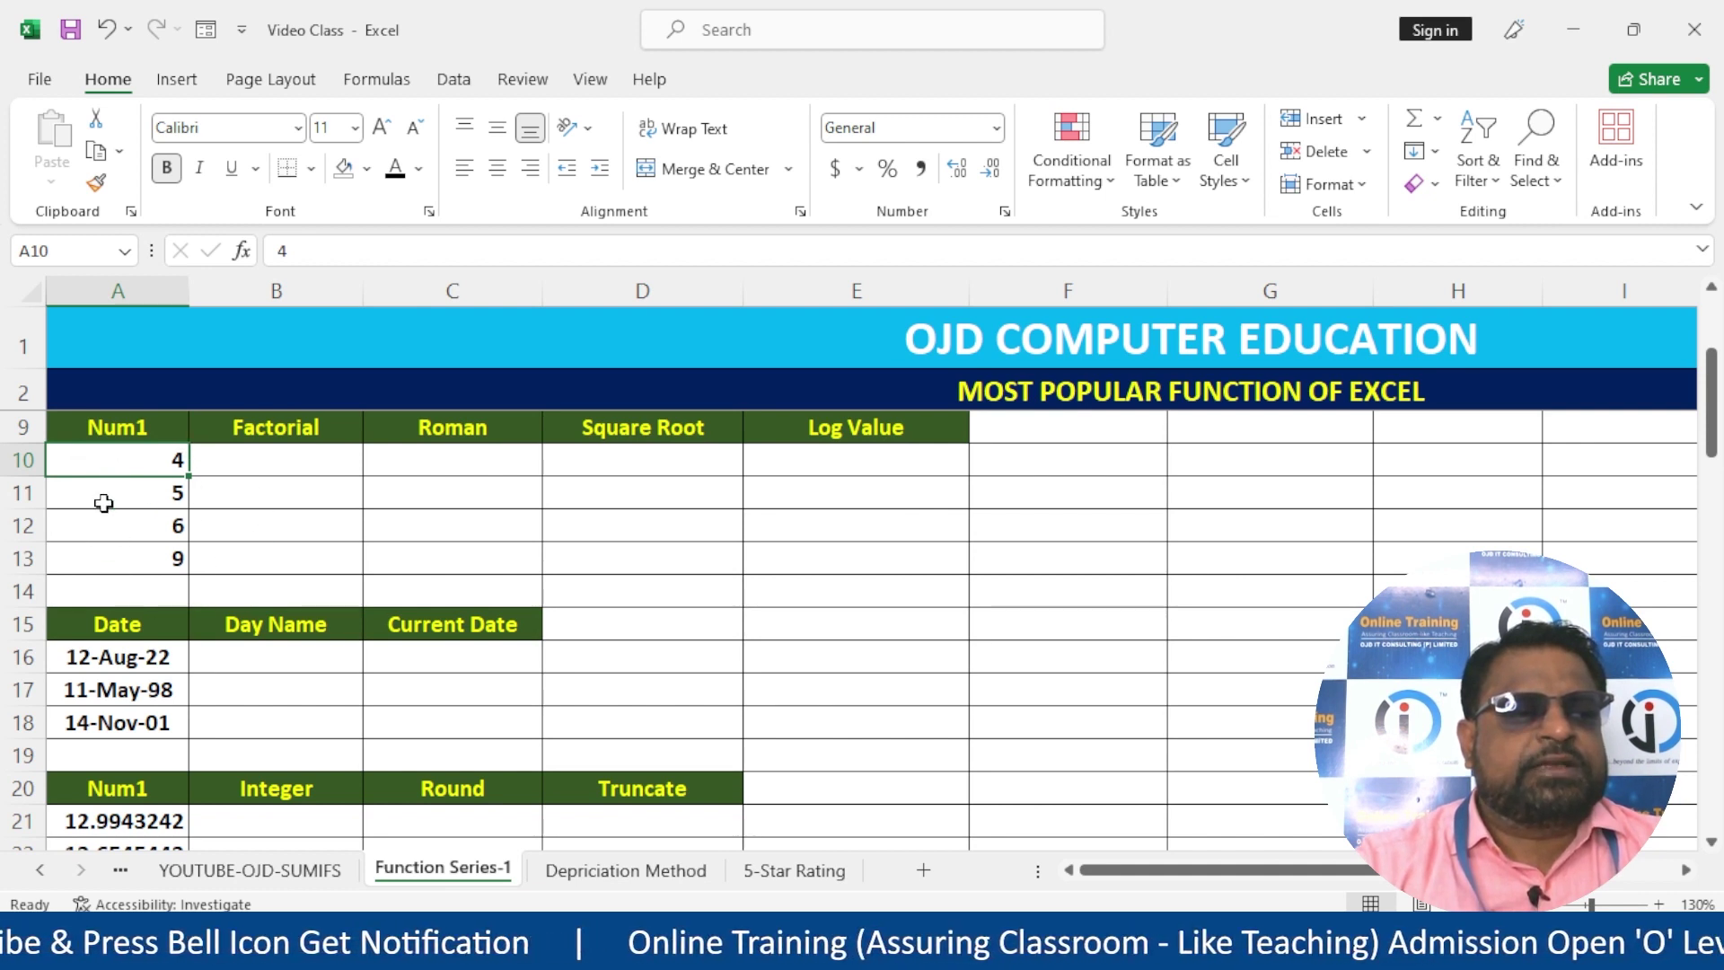
left_click(104, 503)
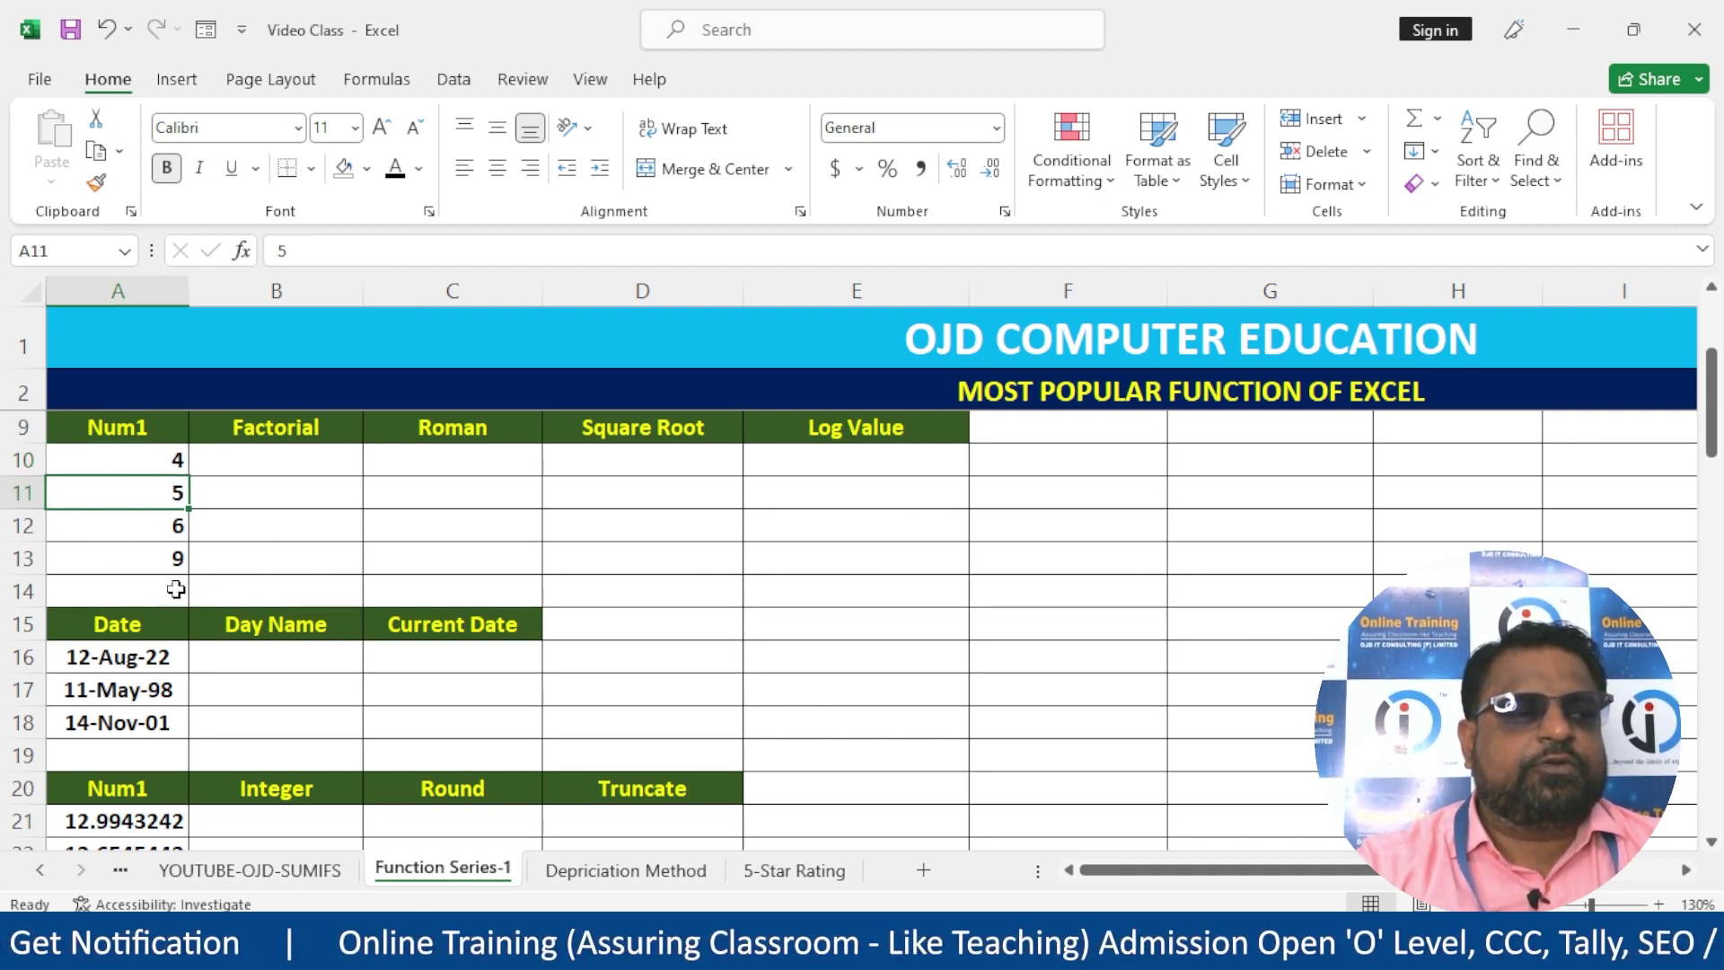
- Merge and center A14:E14, giving it a yellow fill and a red font color
left_click_drag(175, 589, 879, 589)
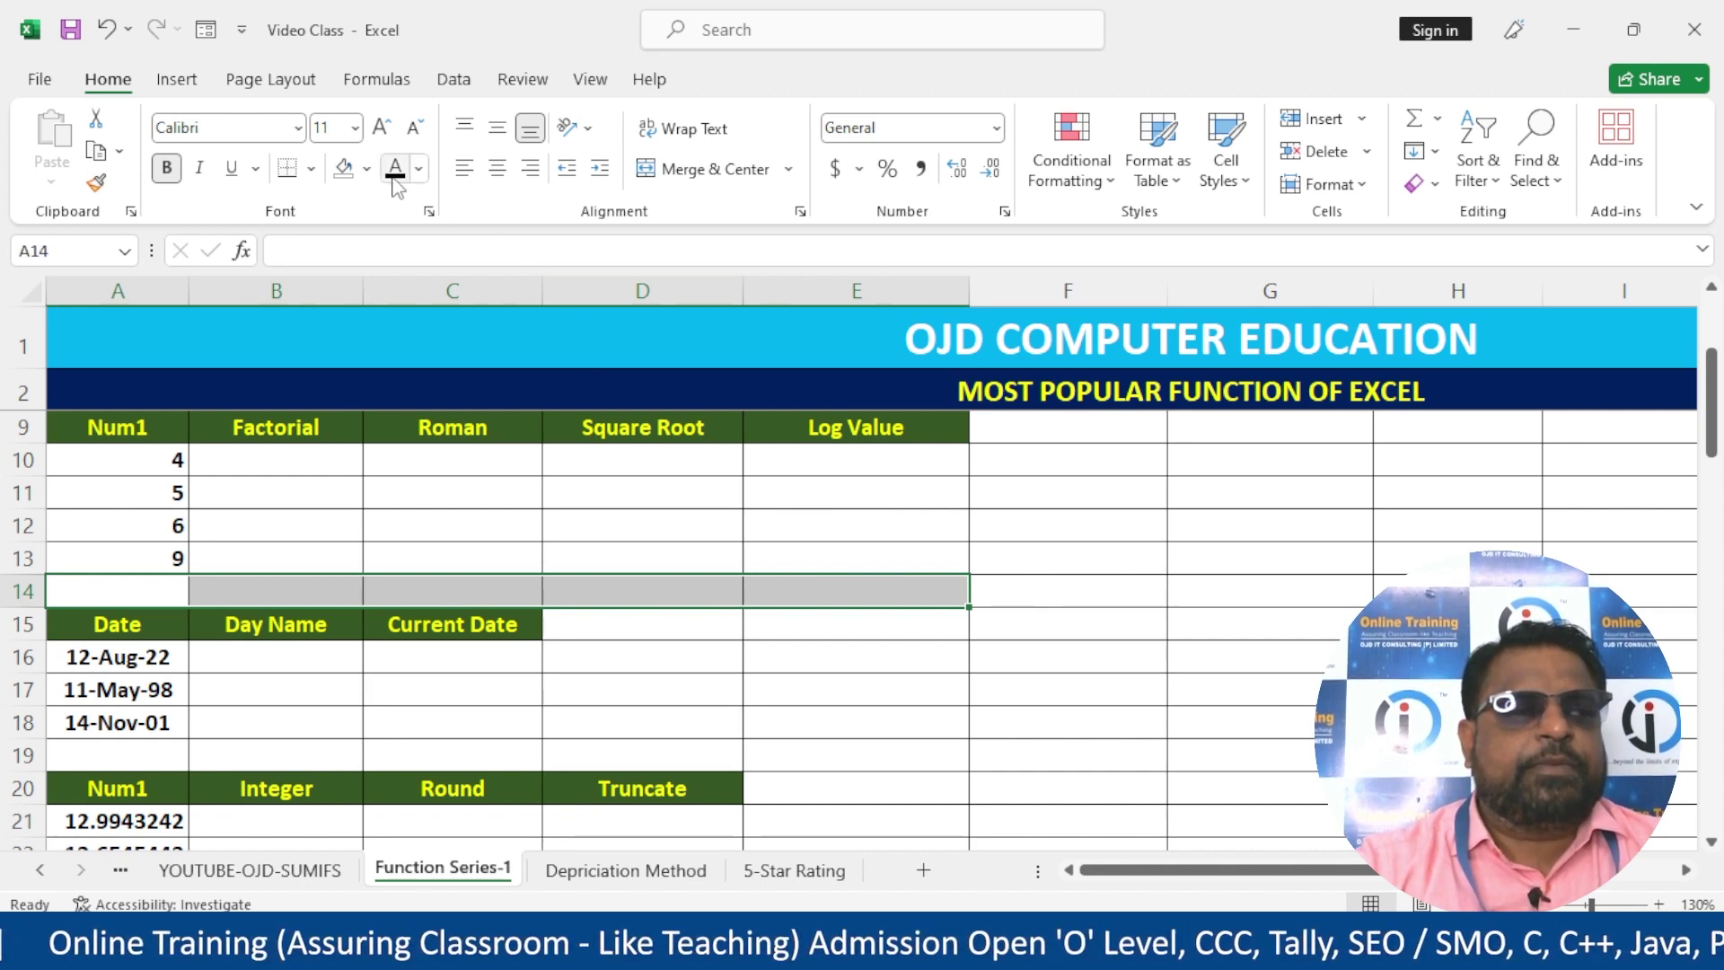
left_click(709, 169)
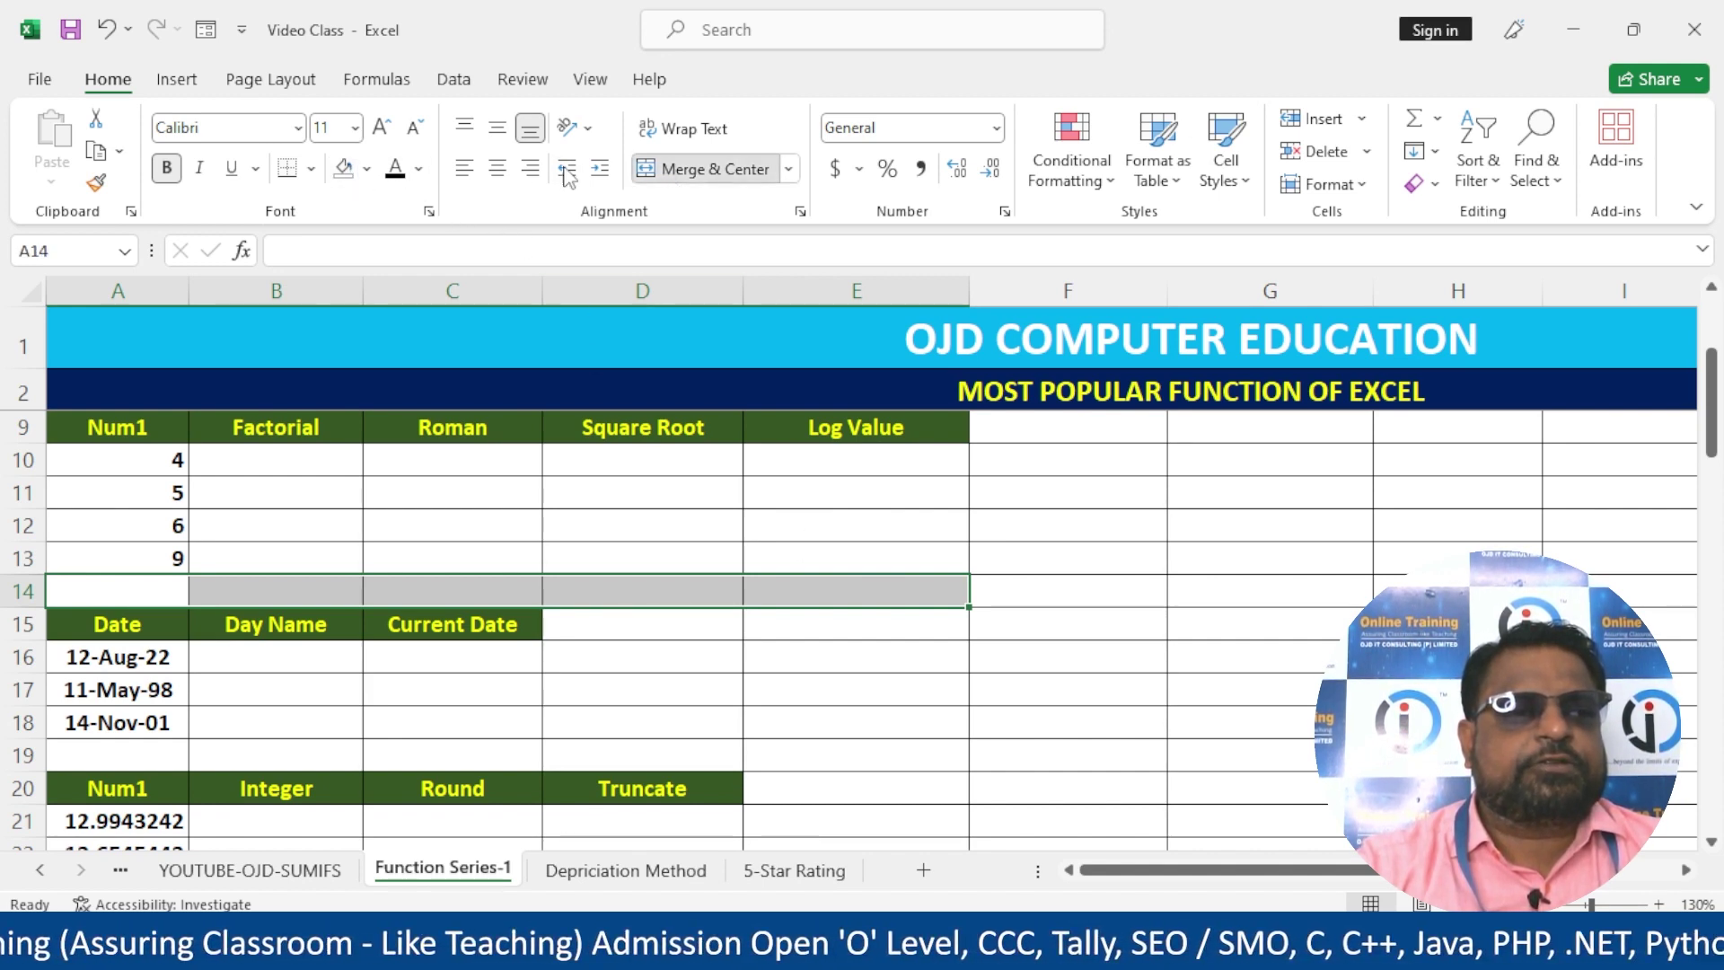
left_click(366, 169)
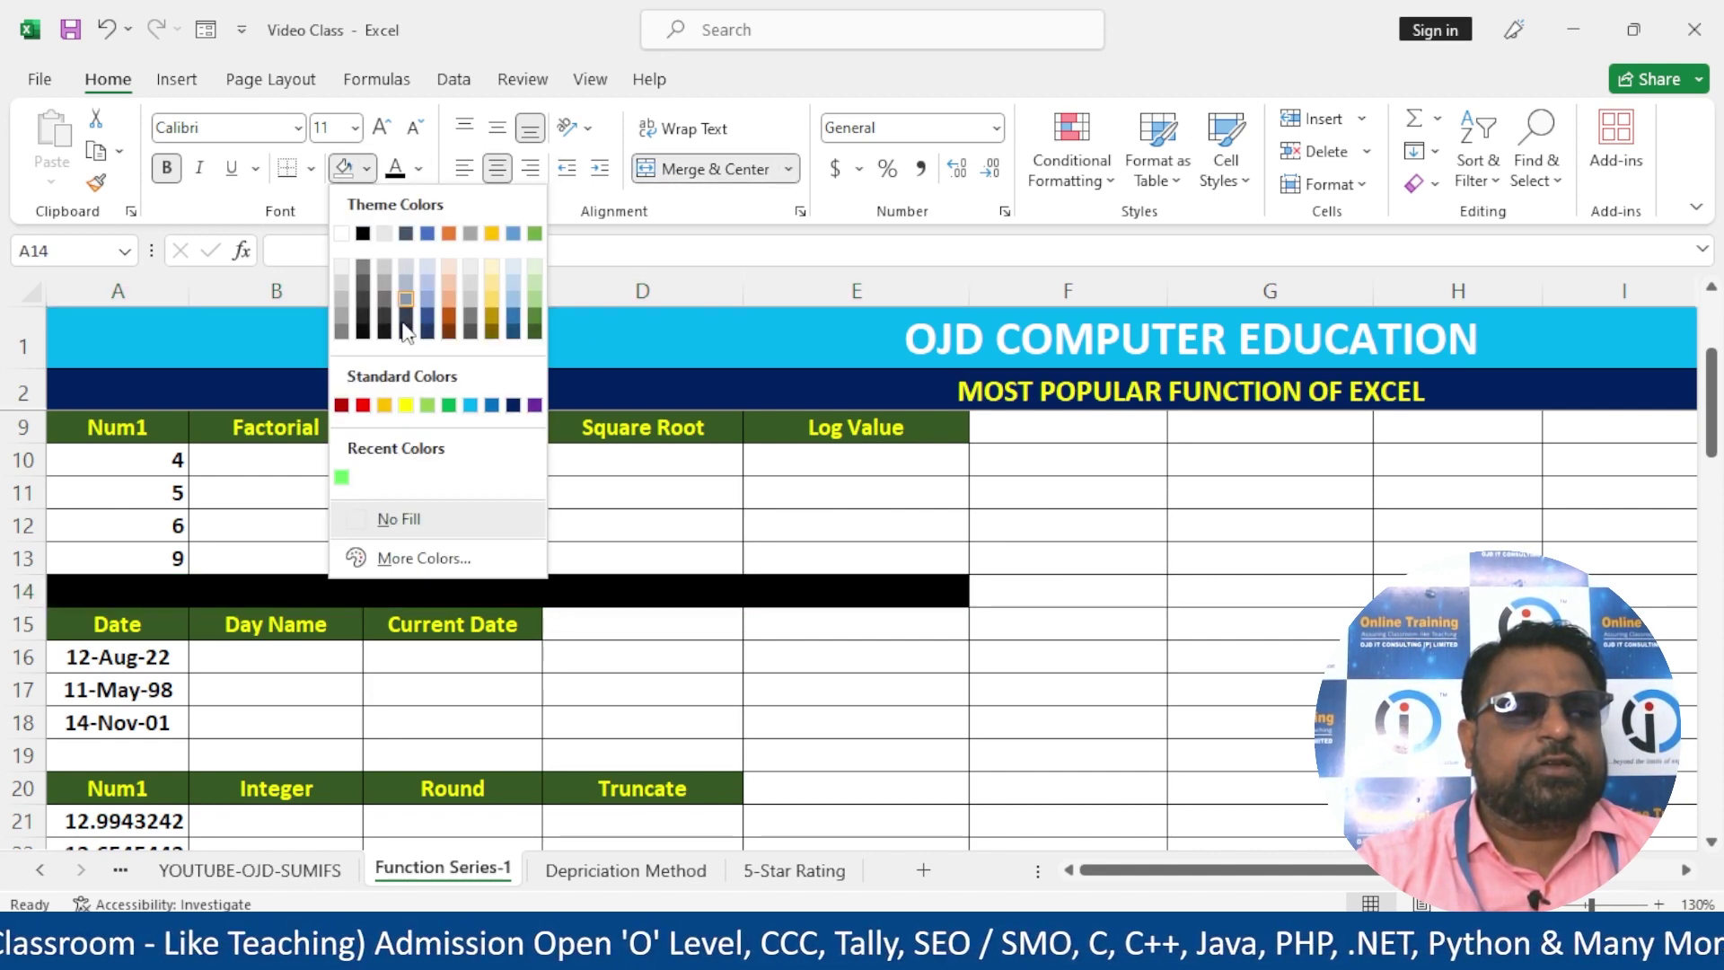
left_click(406, 405)
left_click(418, 168)
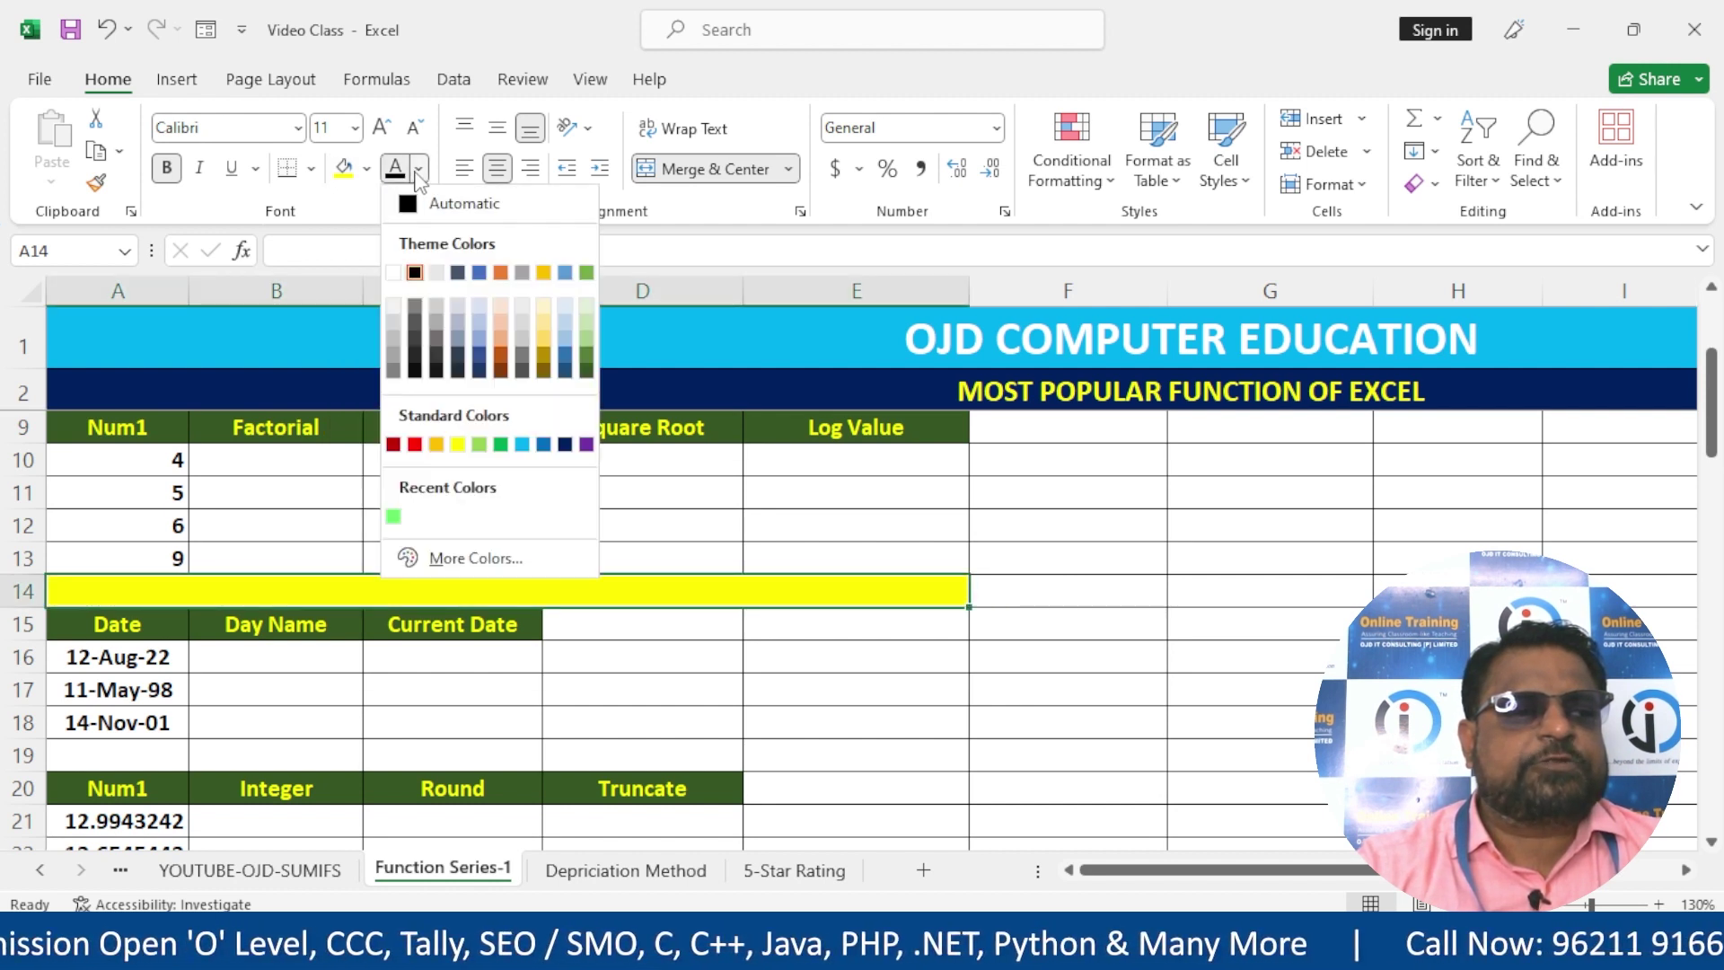
left_click(414, 444)
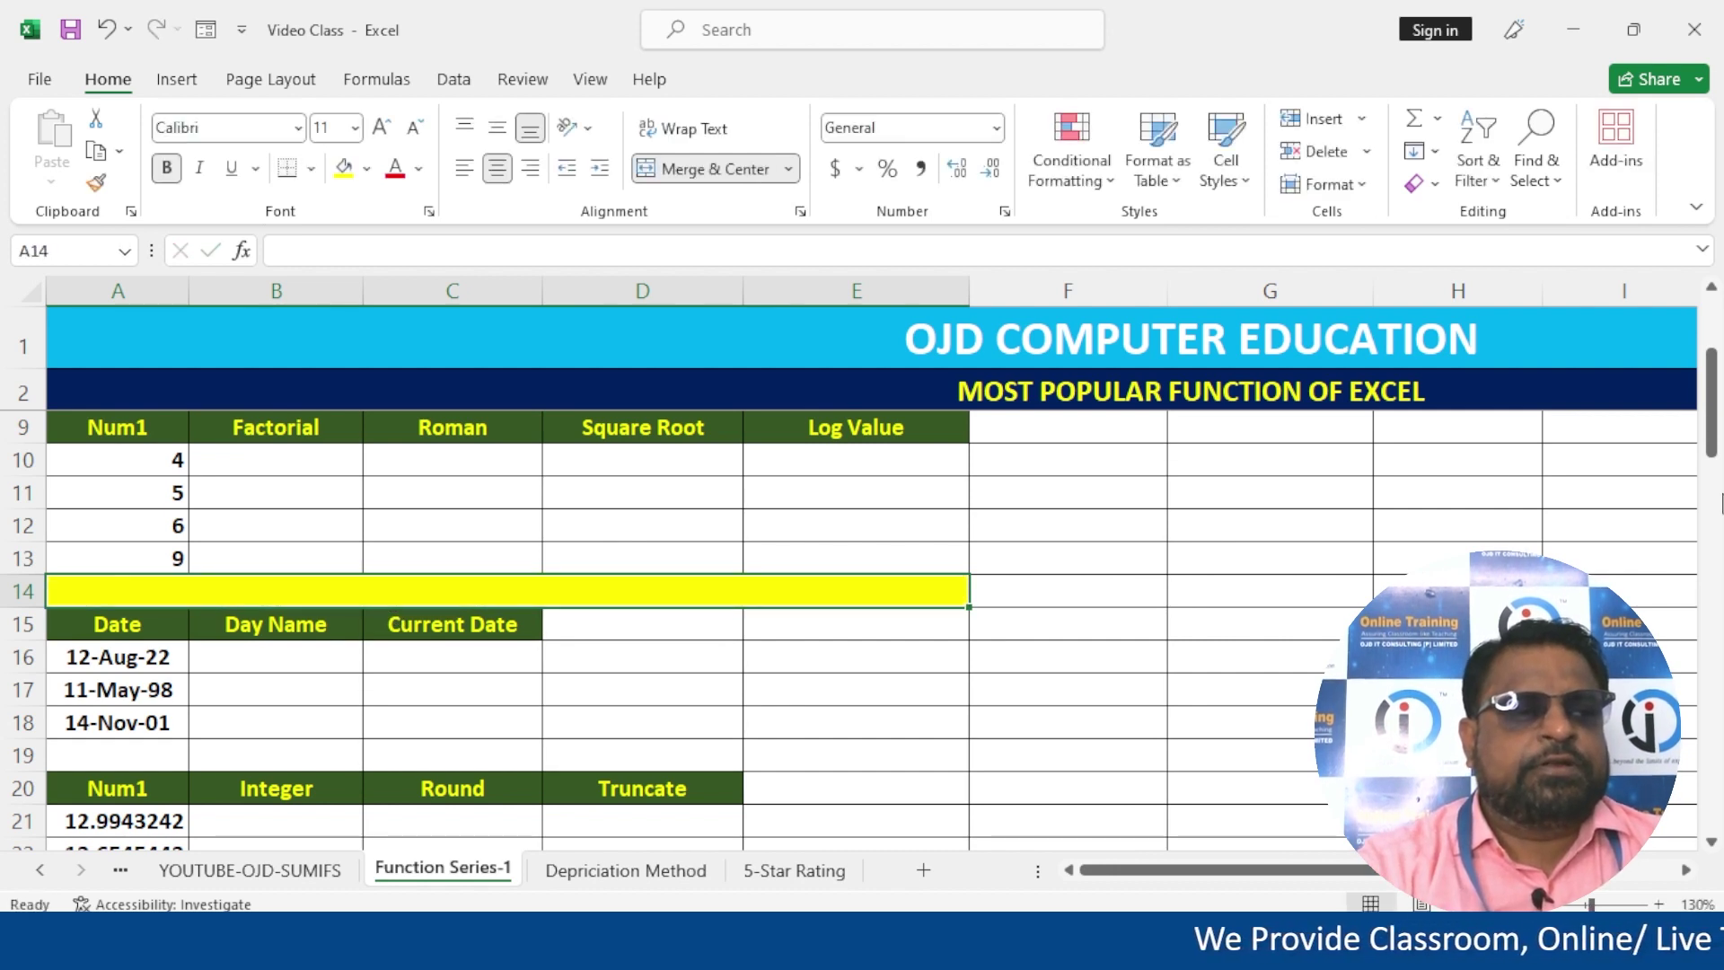
- Enter the explanatory note "Factorial of 5 = 5*4*3*2*1=120" in the merged row 14 cell
type("5")
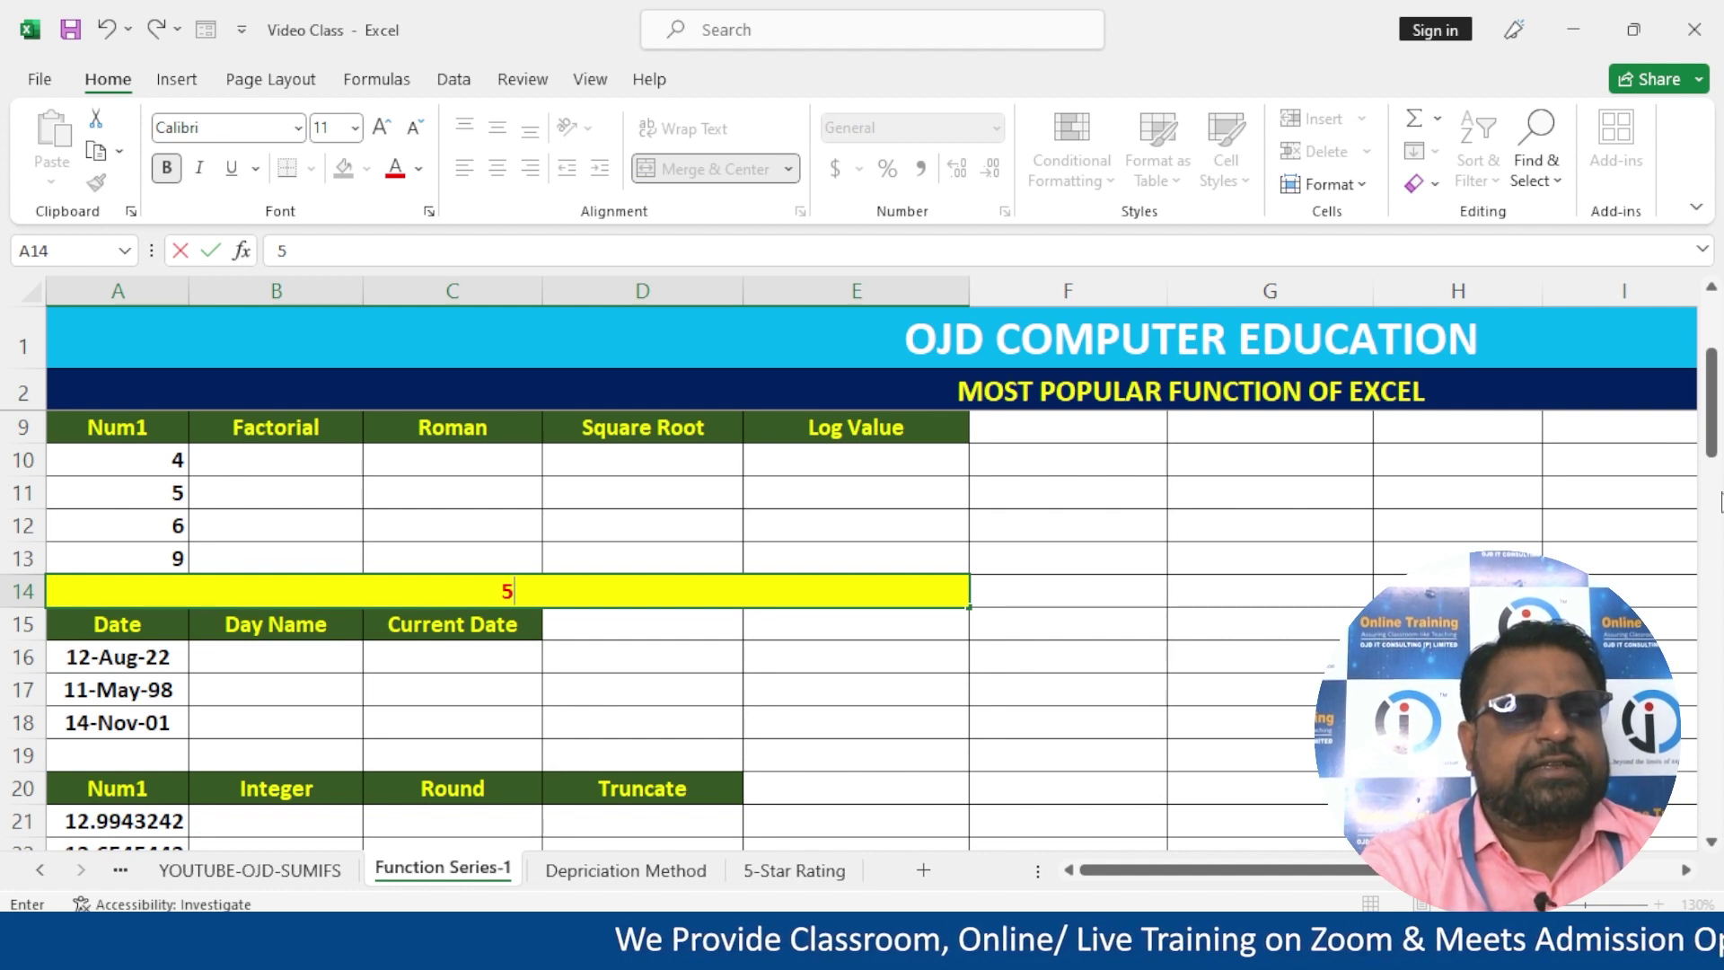
key("BackSpace")
type("Factor")
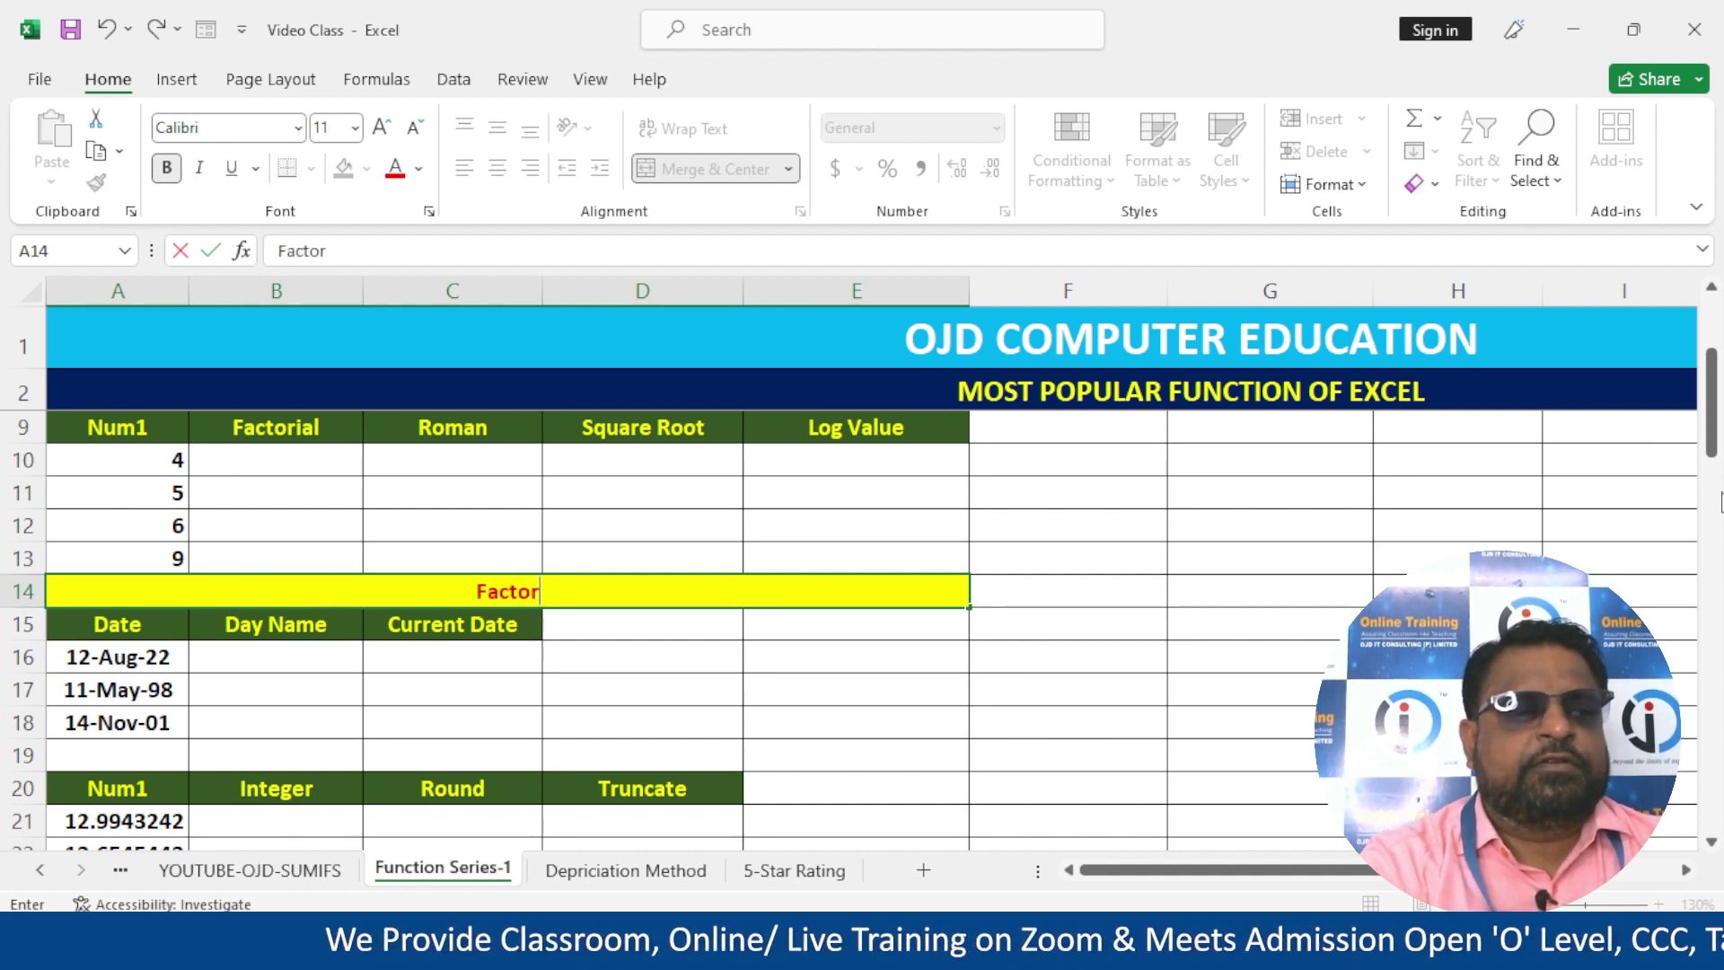
type("ial of")
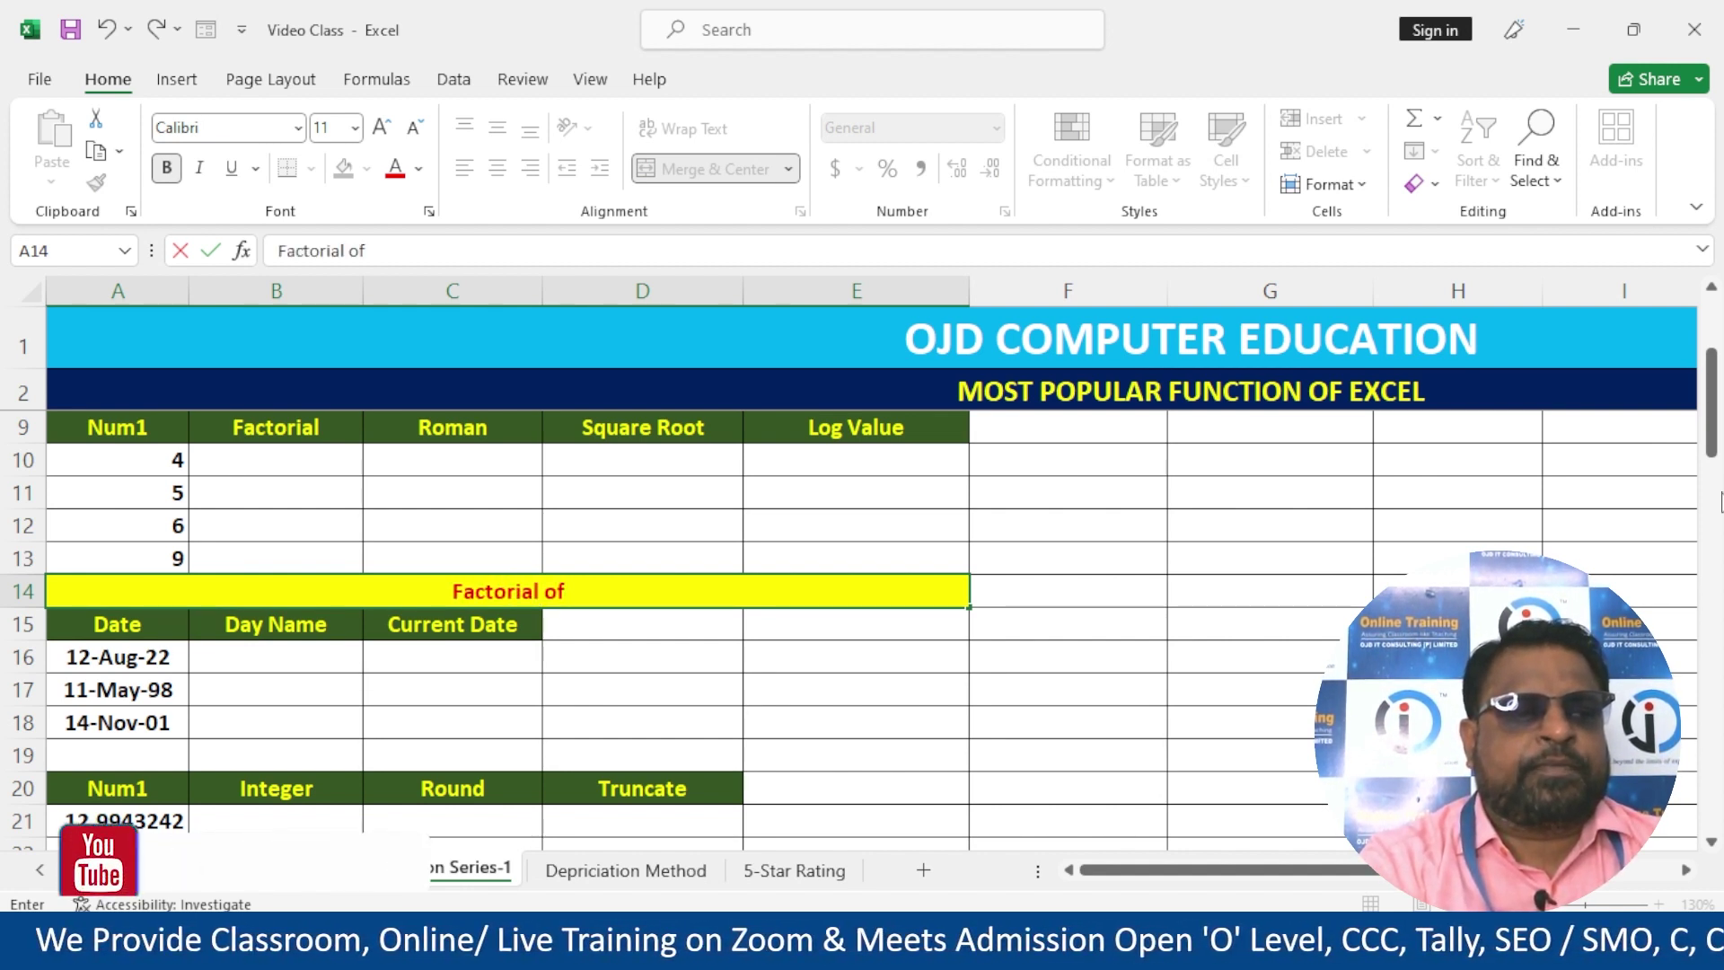
type(" 5 =")
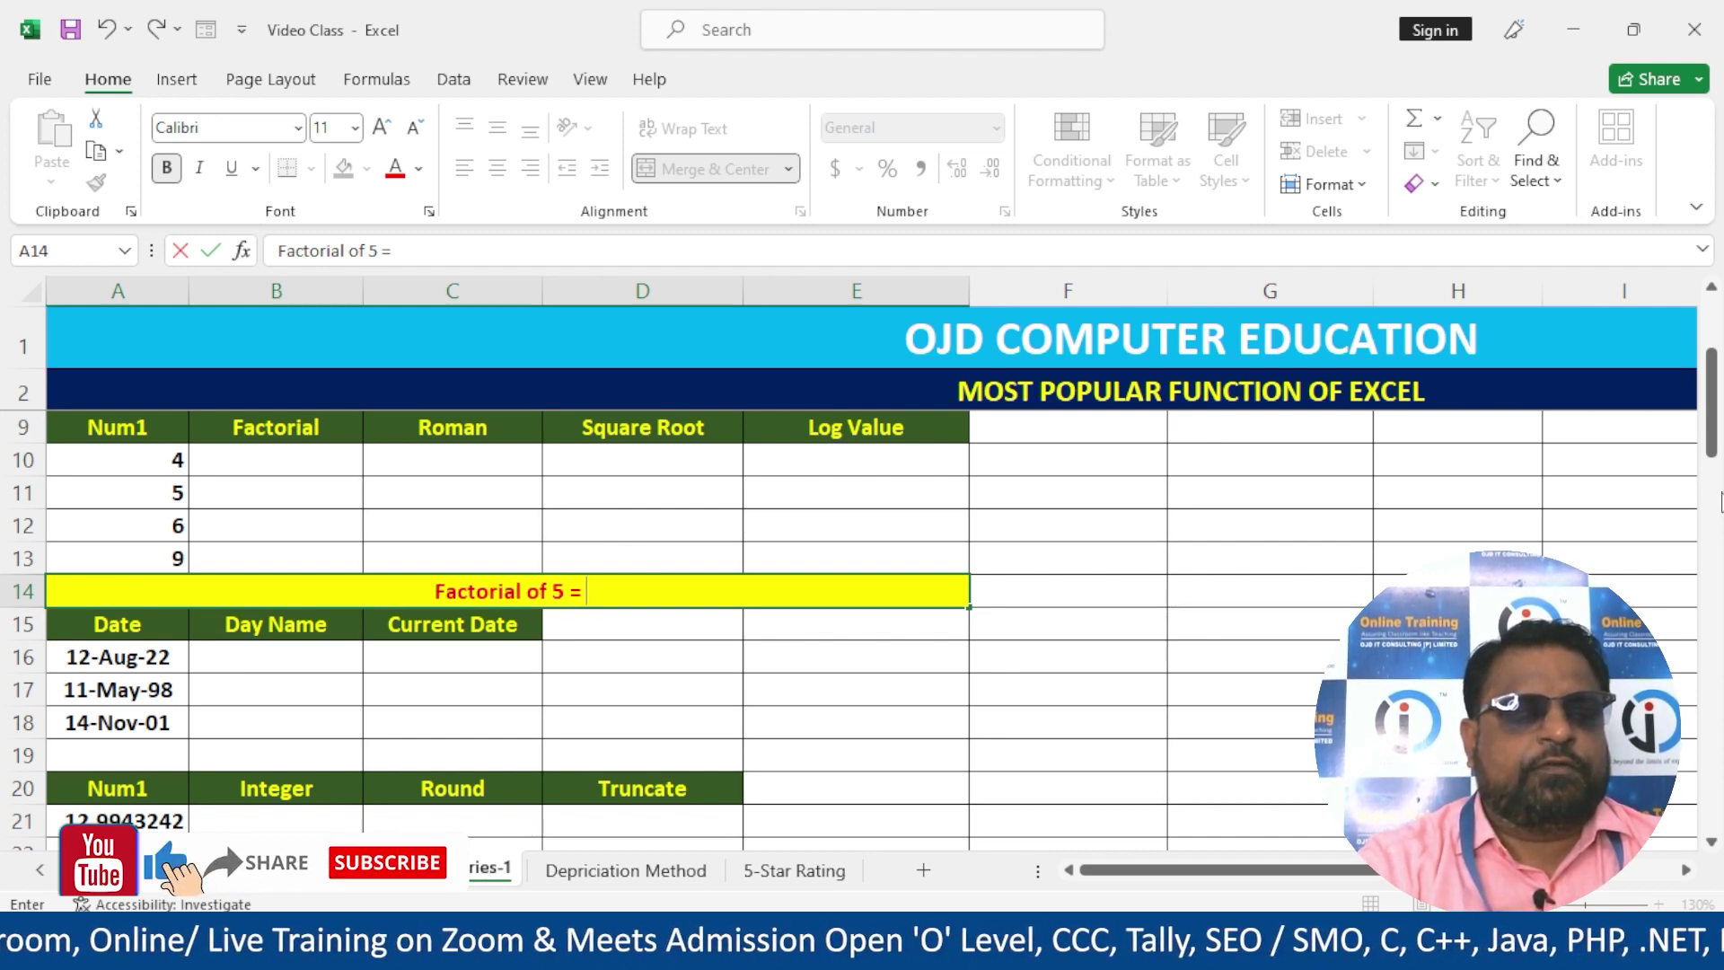
type(" 5*4")
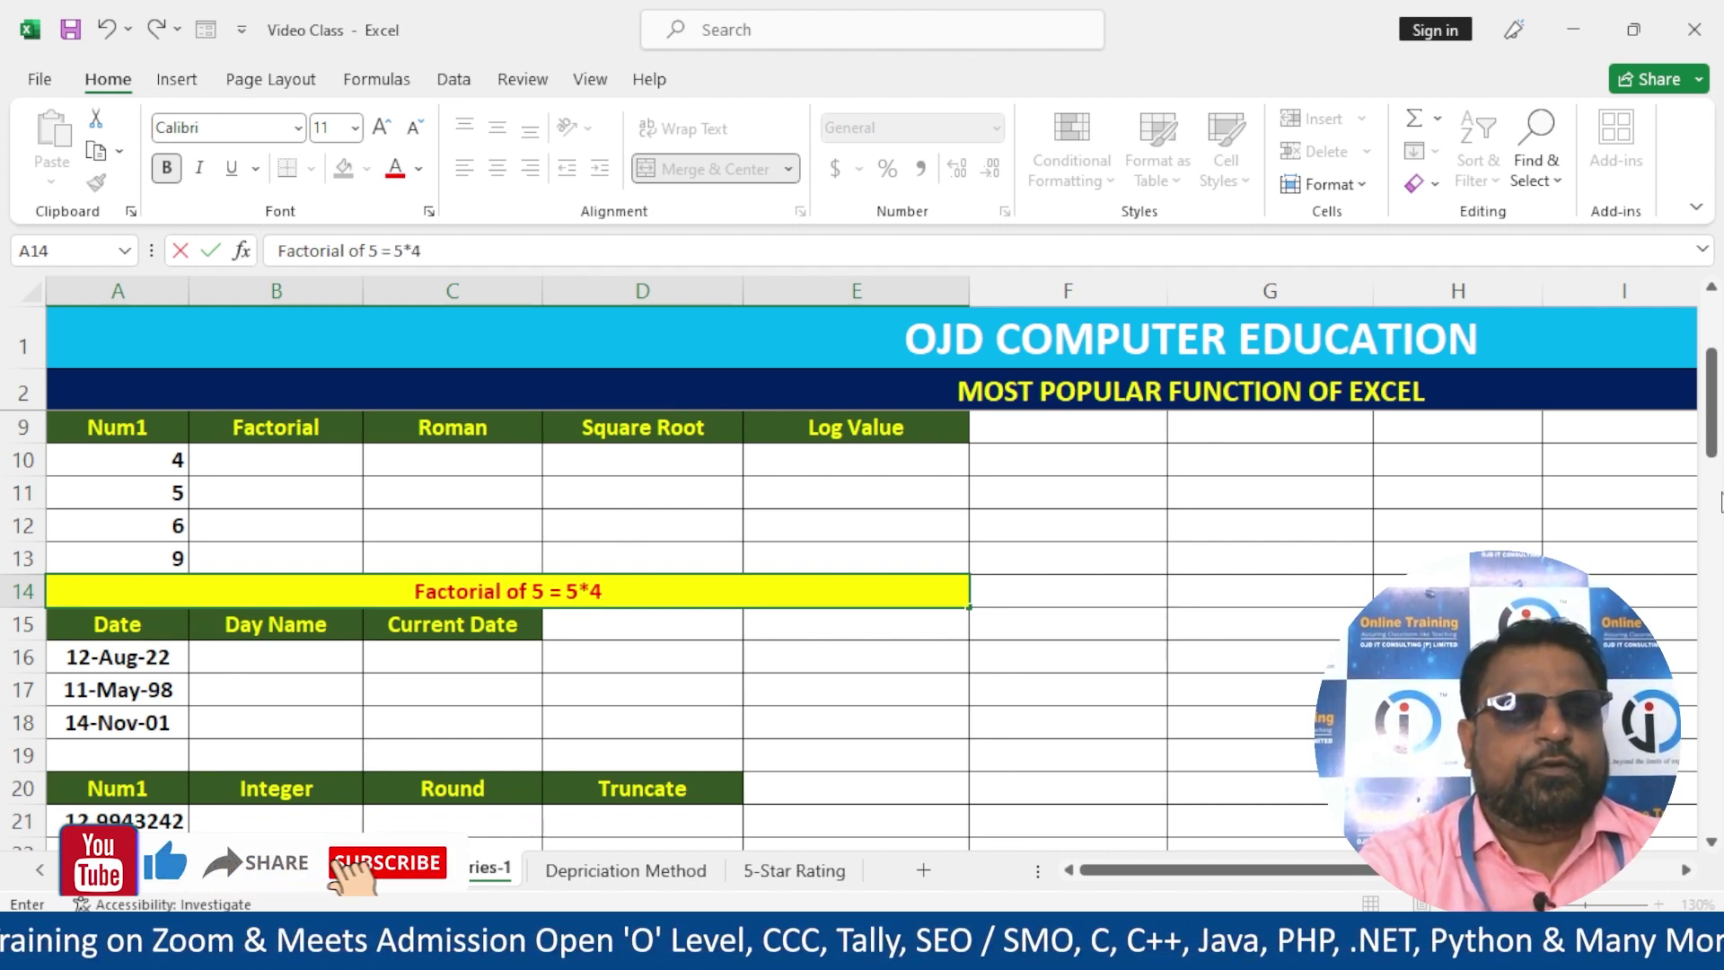
type("*4")
key("BackSpace")
type("3")
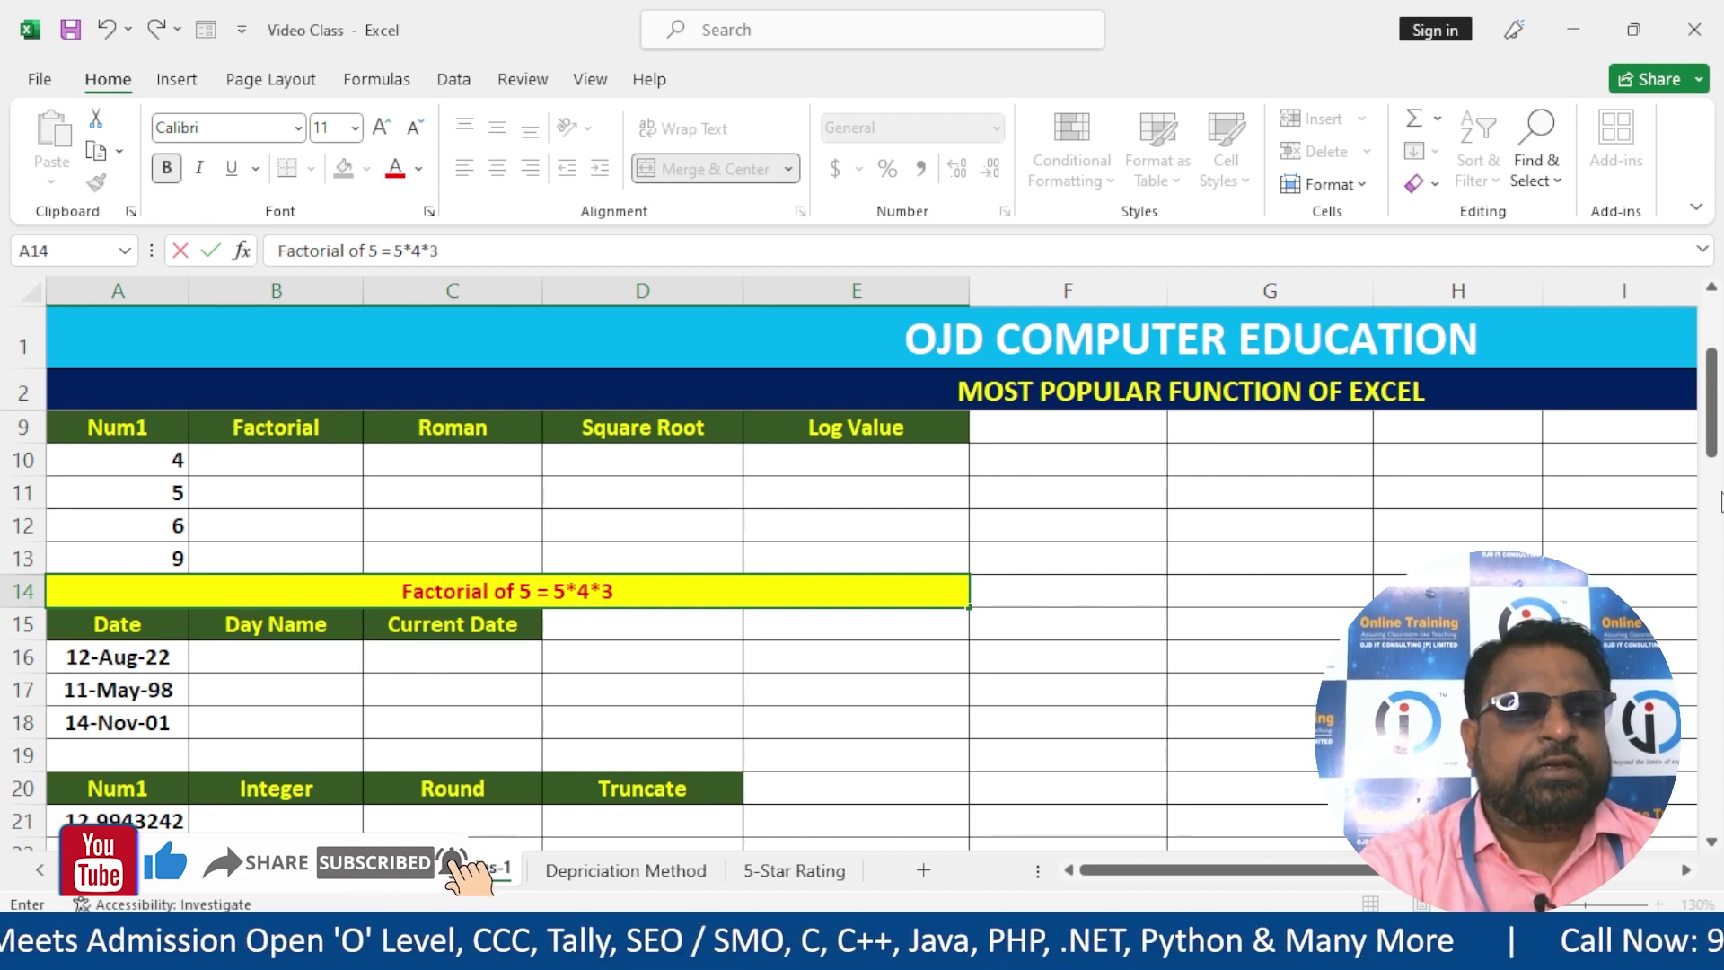
type("*2*1")
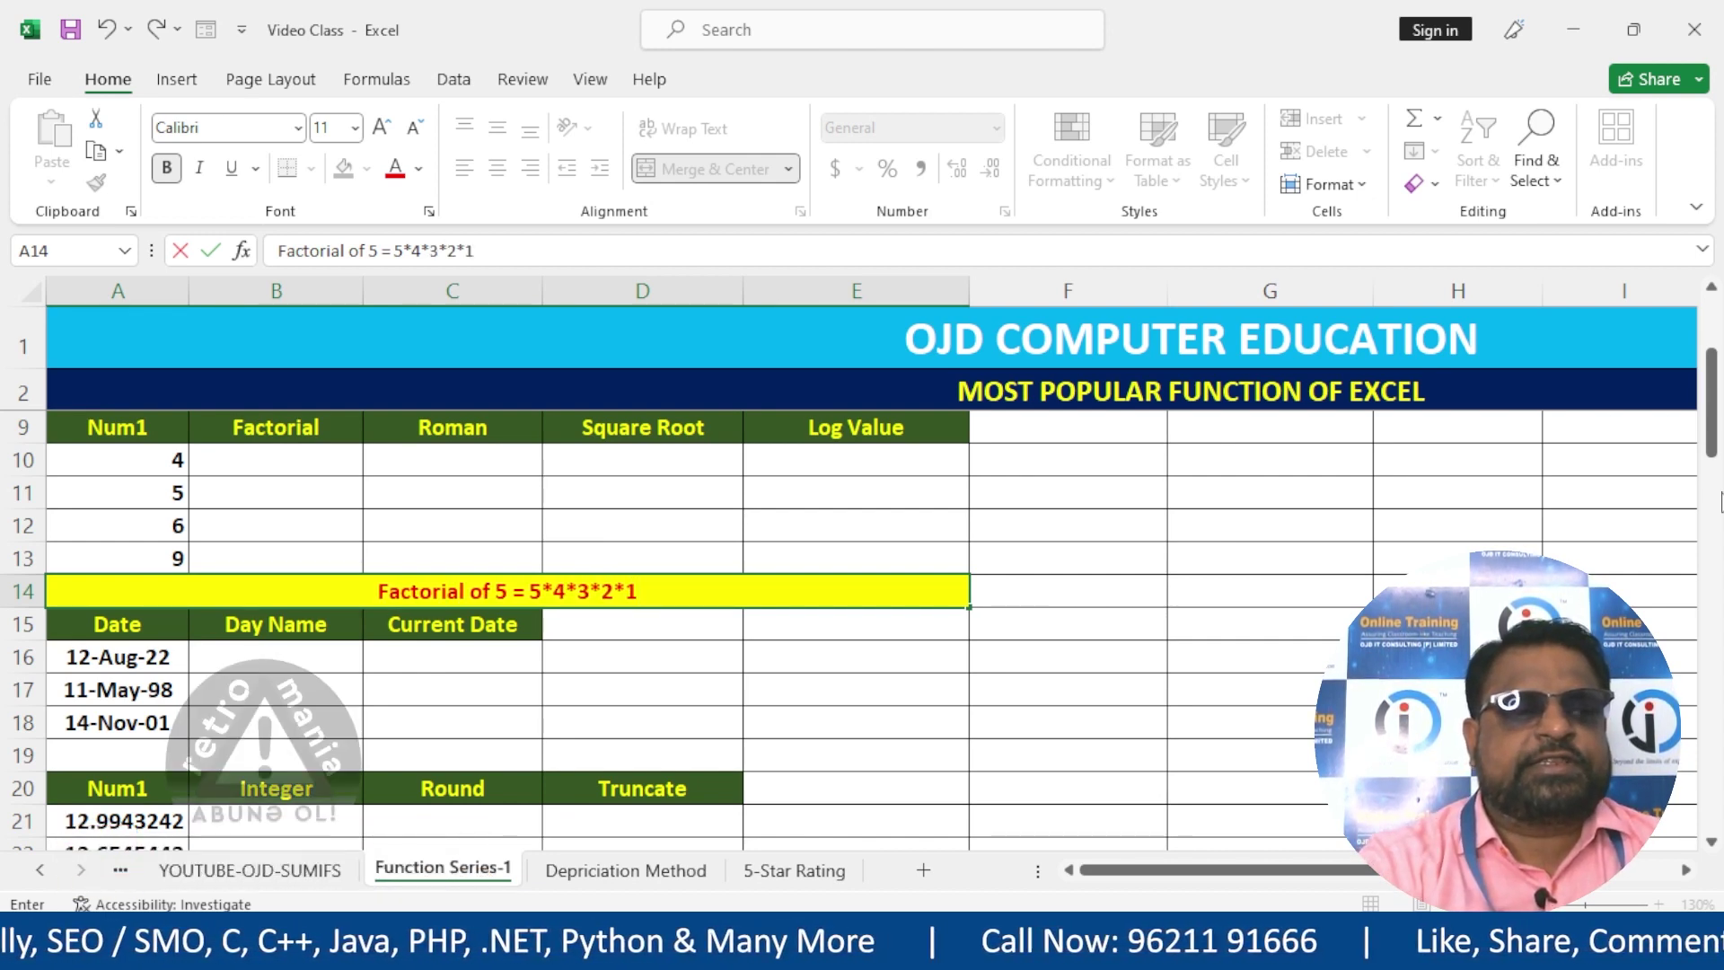
type("=")
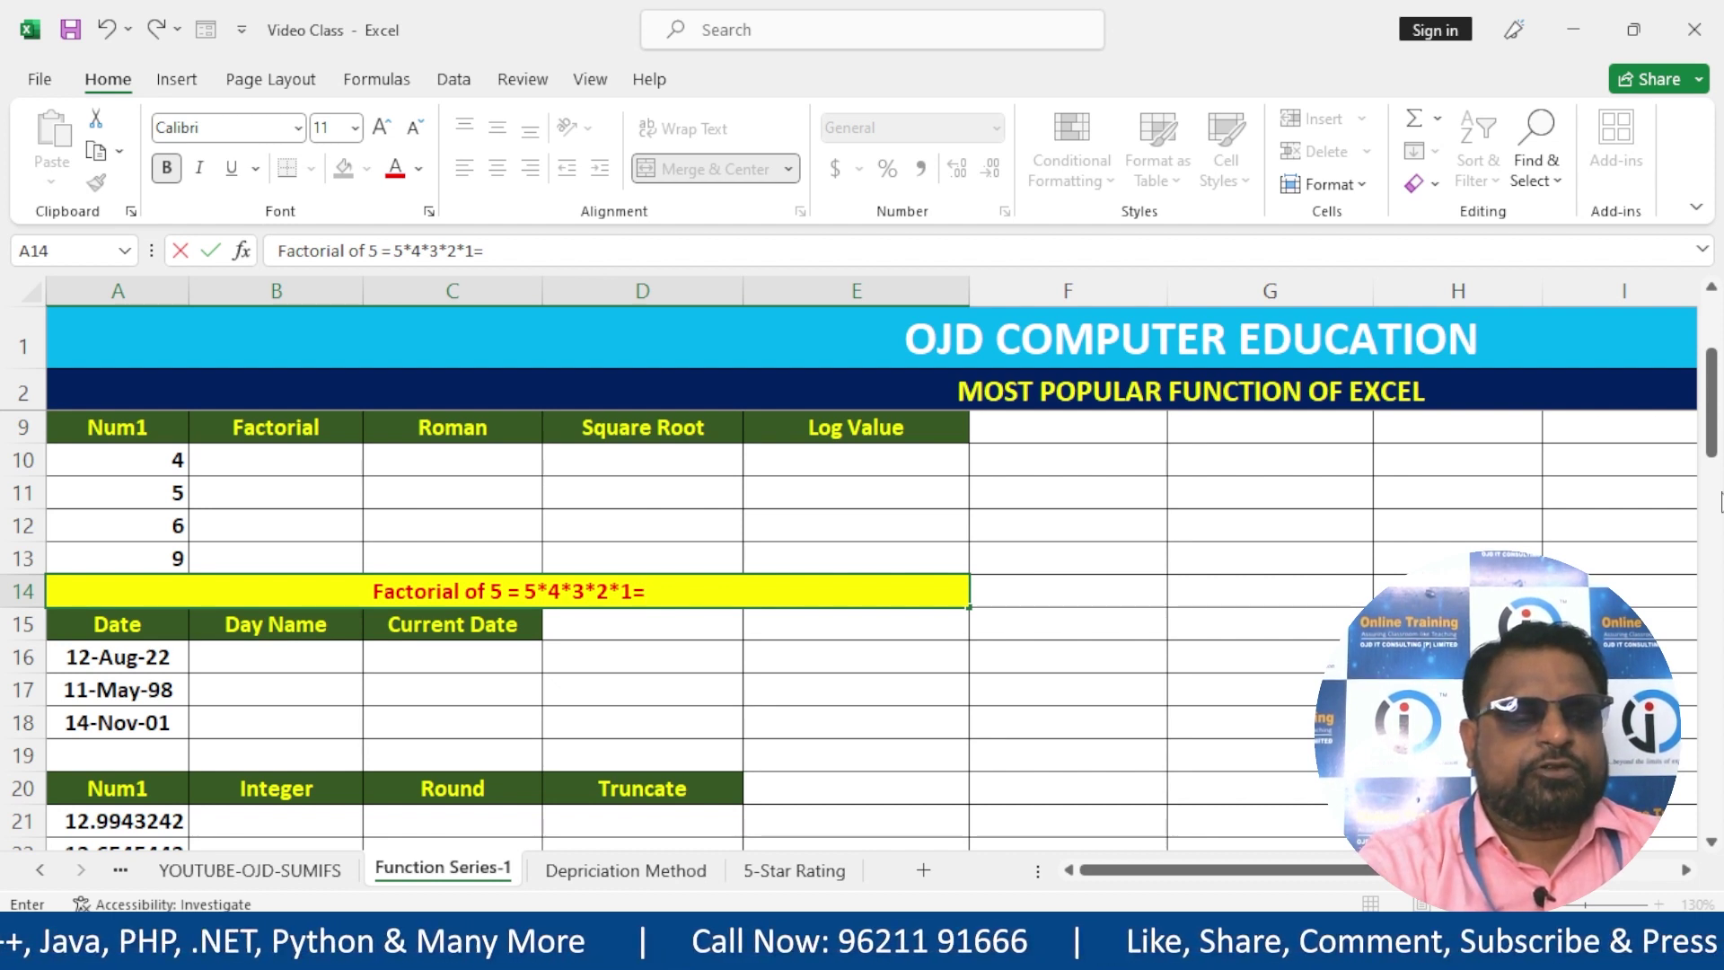
type("20")
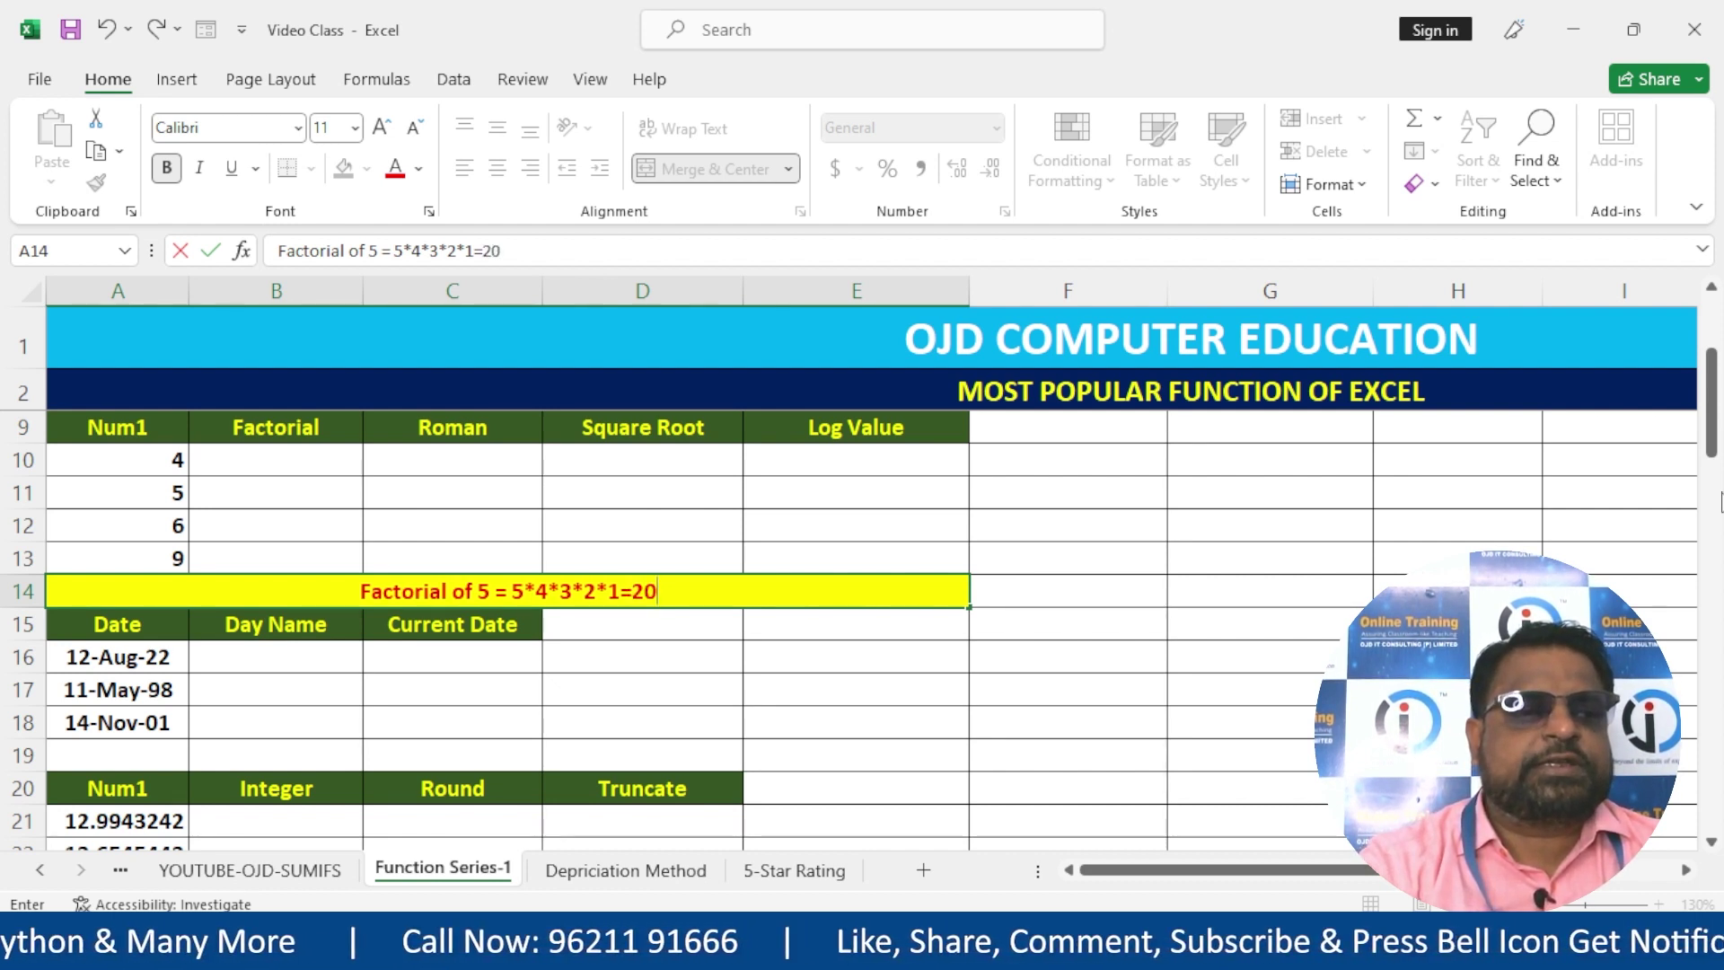
key("BackSpace")
key("BackSpace")
type("12")
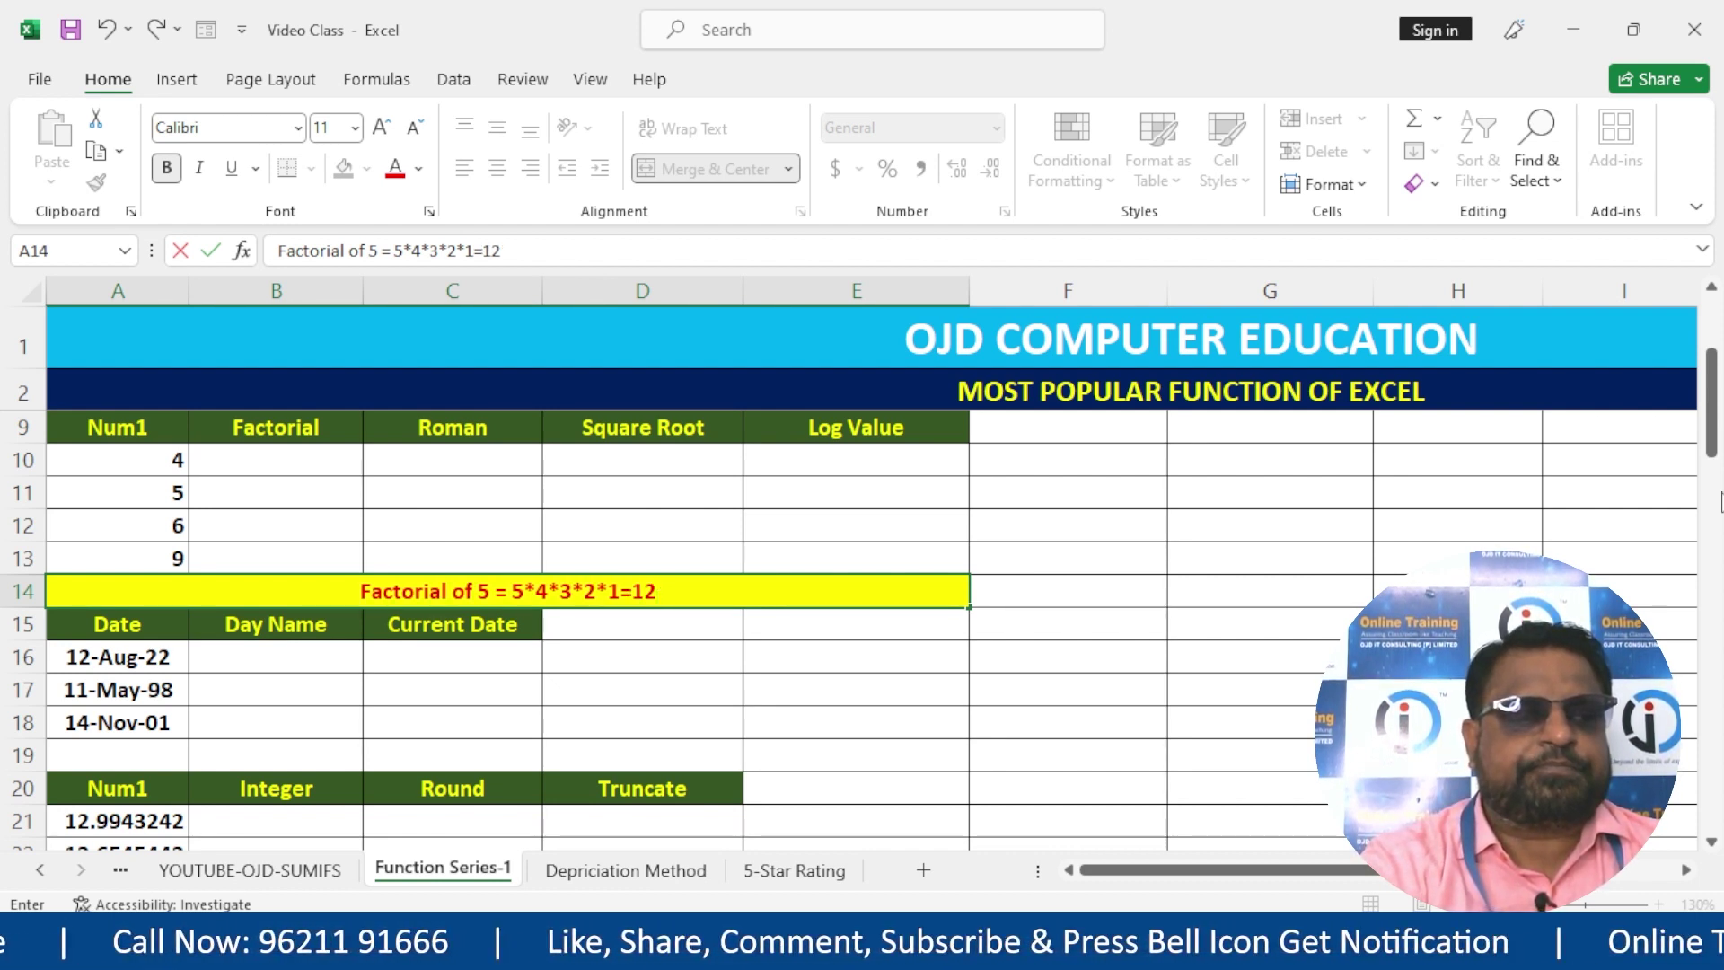
type("0")
key("ctrl+Return")
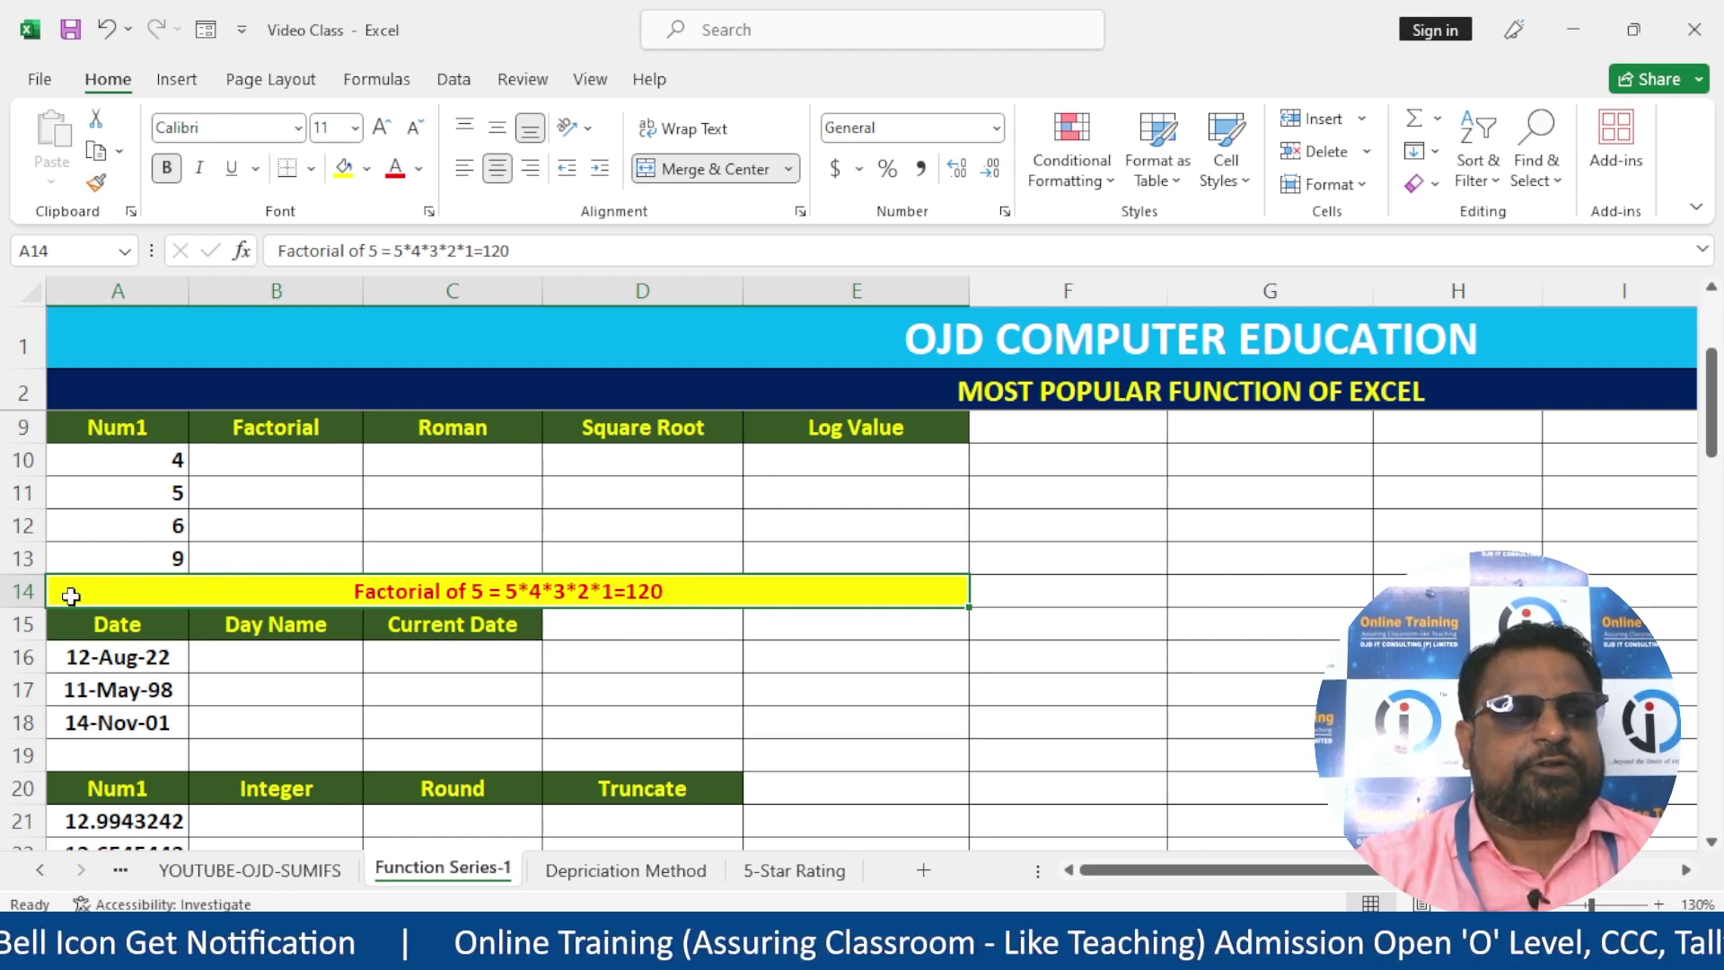
- Enter =FACT(A10) in B10 and fill it down through B13 in the Factorial column
left_click(308, 461)
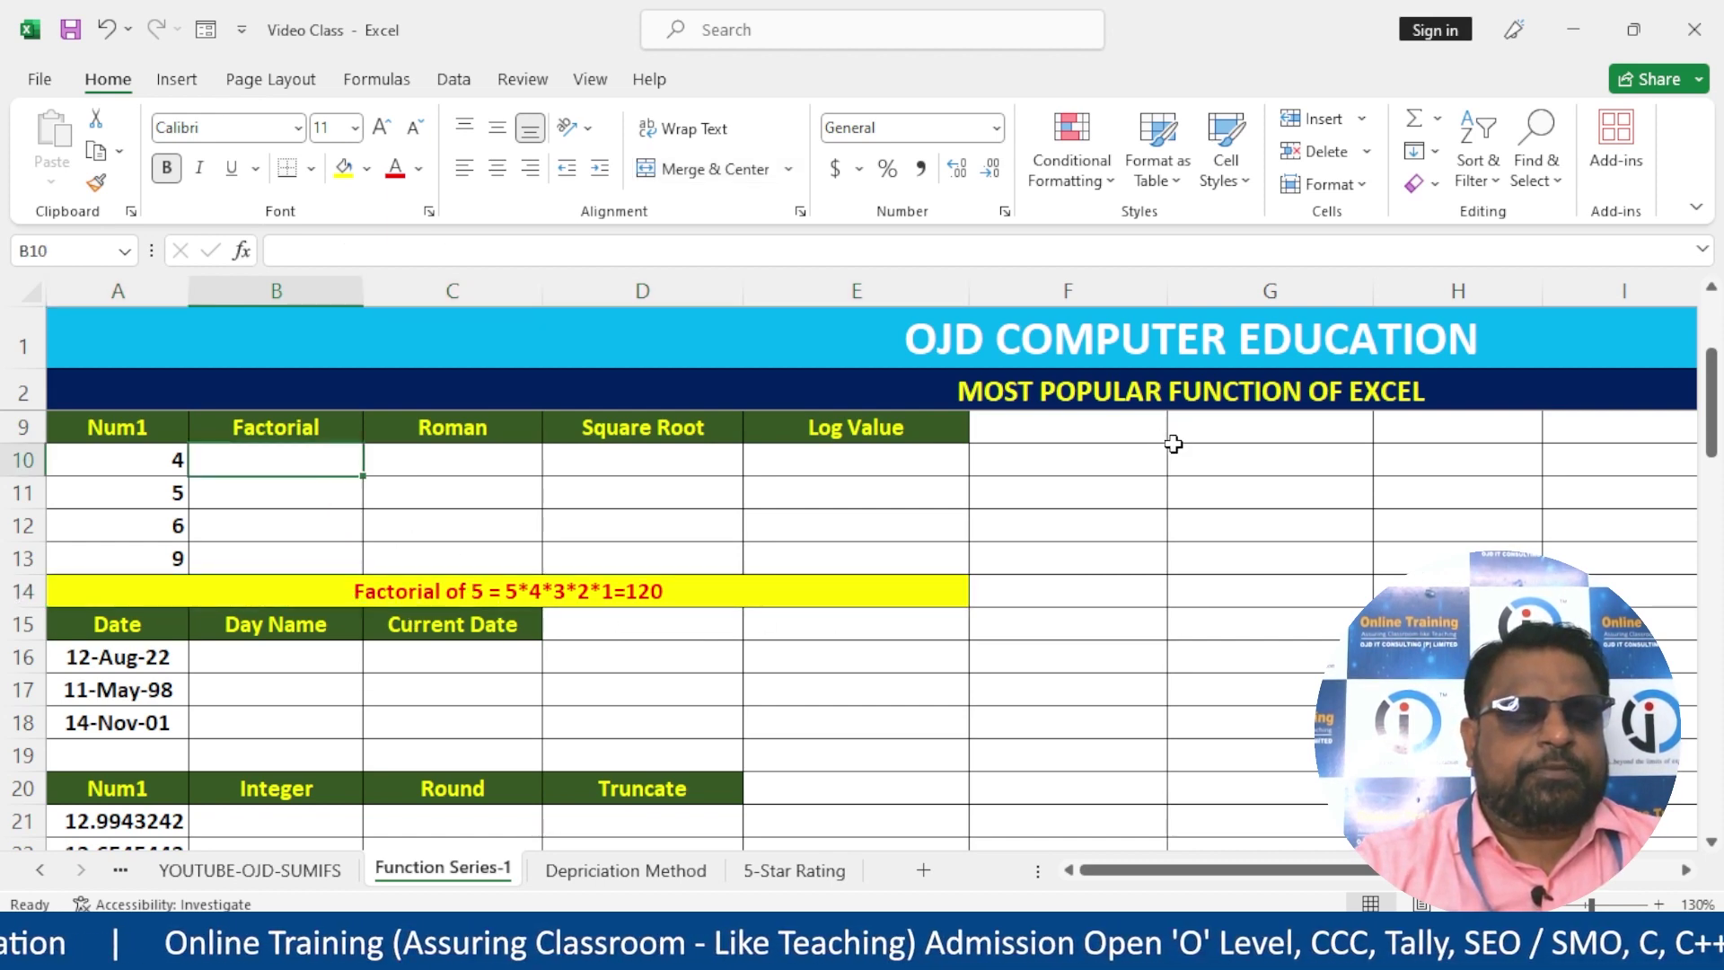
type("=FA")
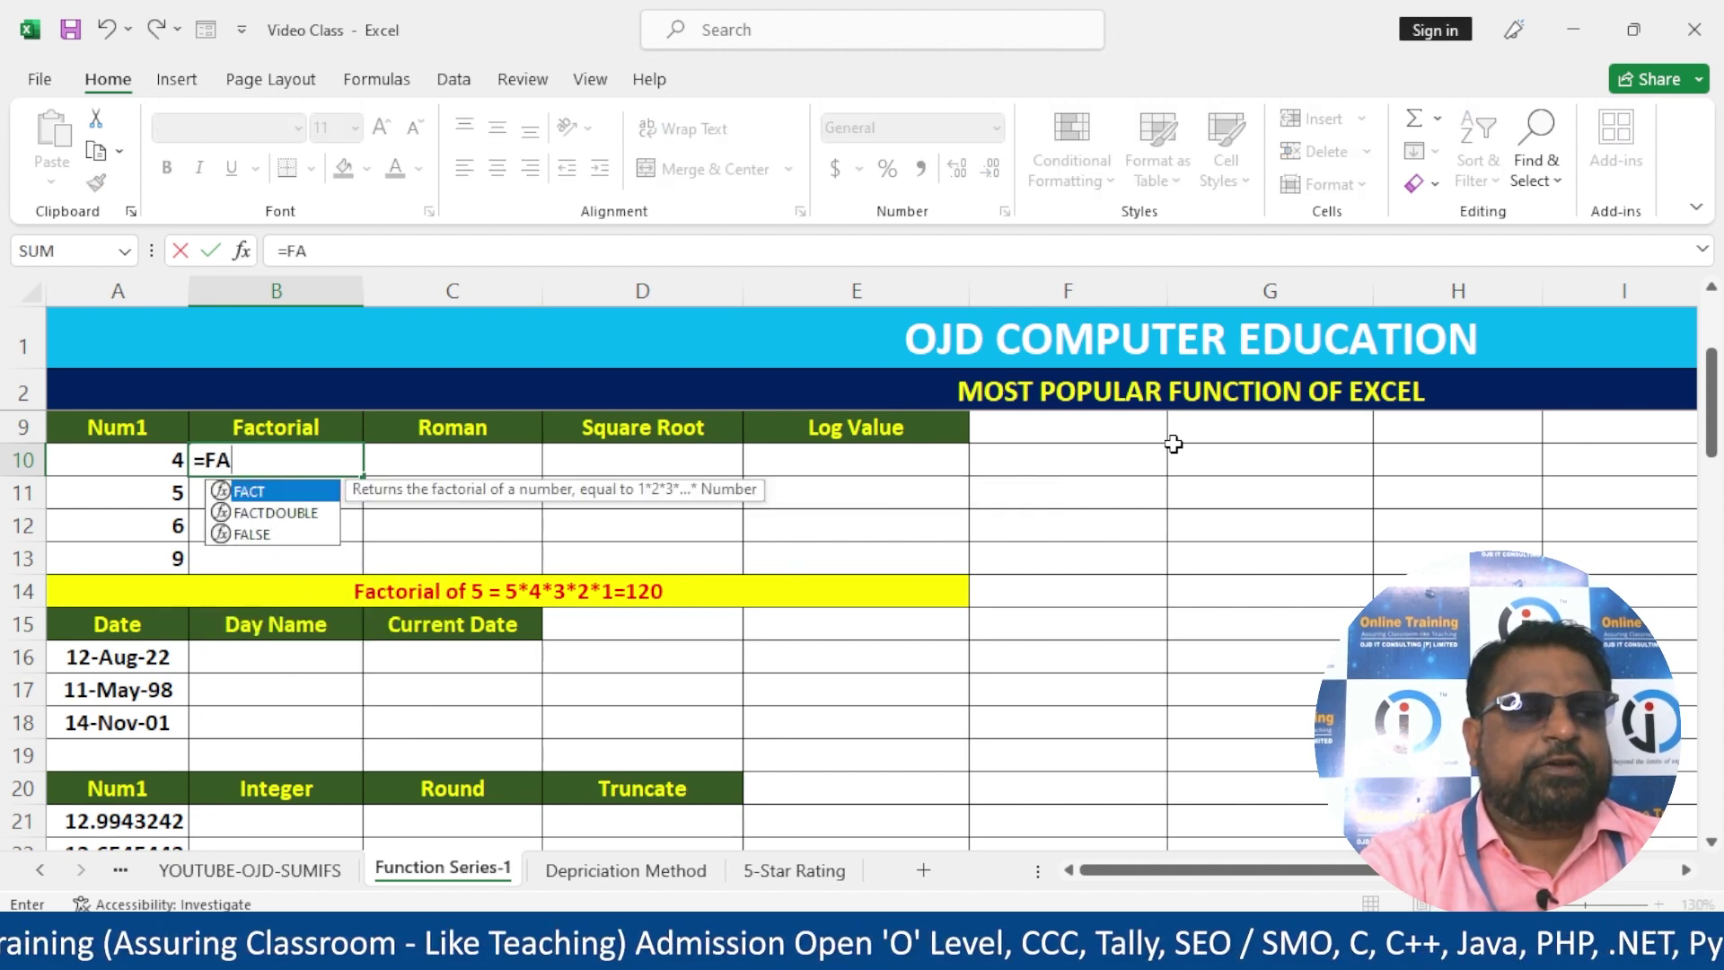
type("CT(")
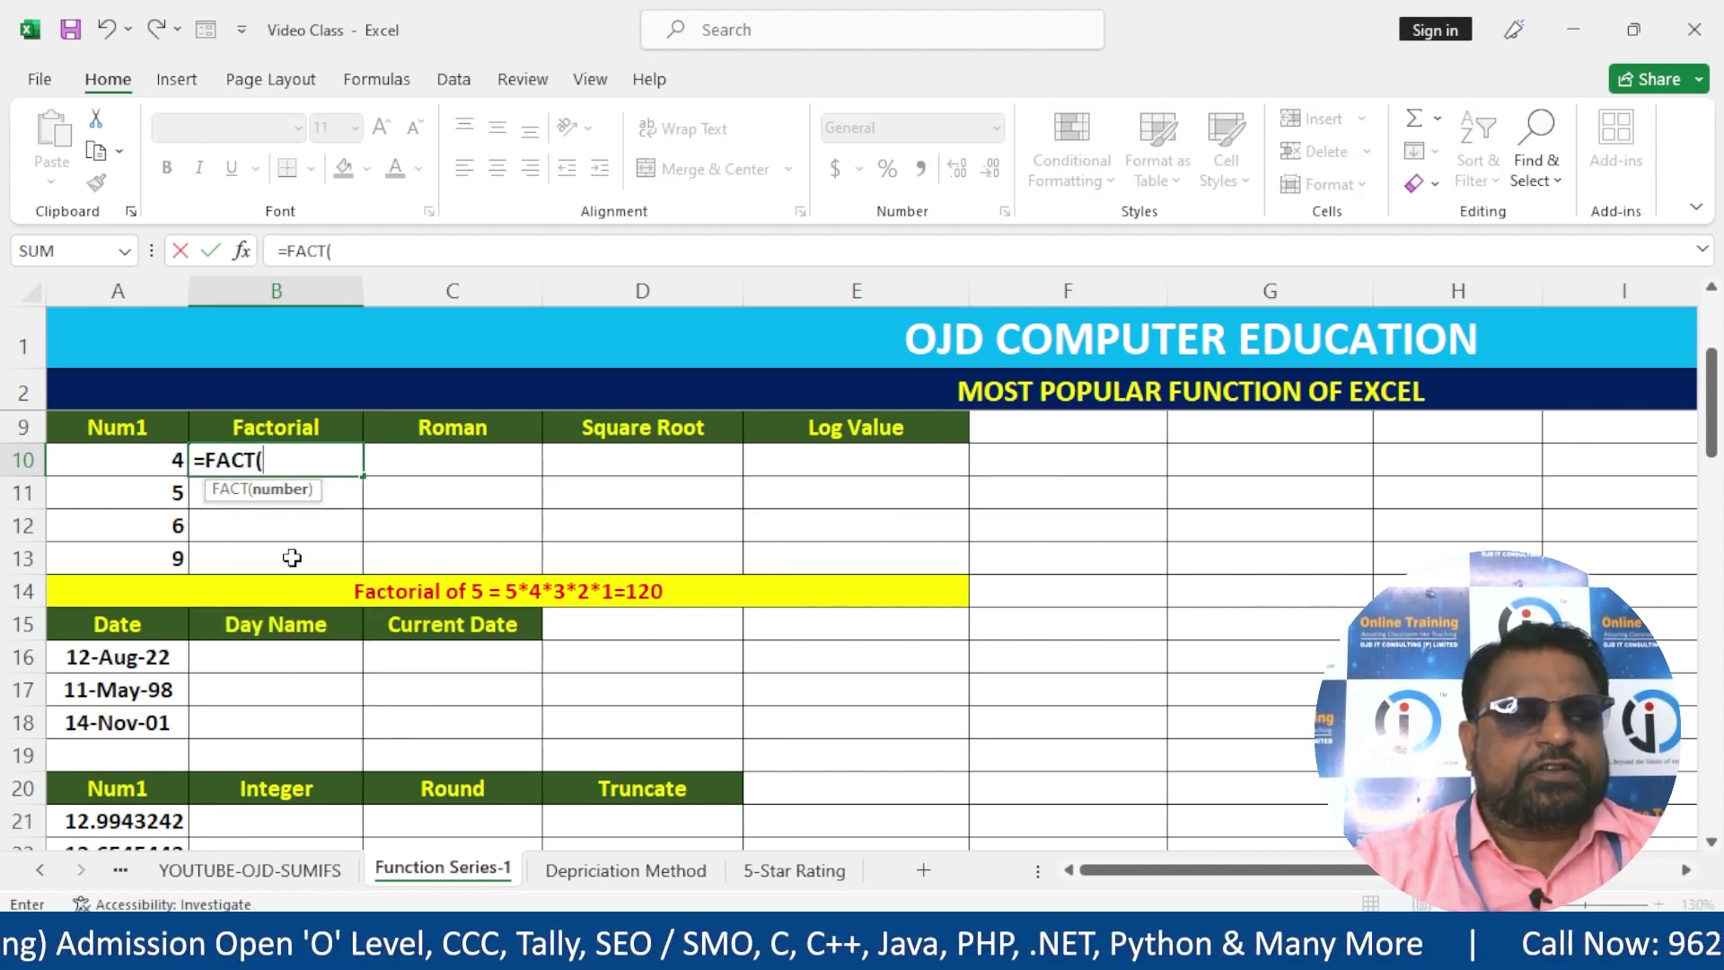
left_click(121, 468)
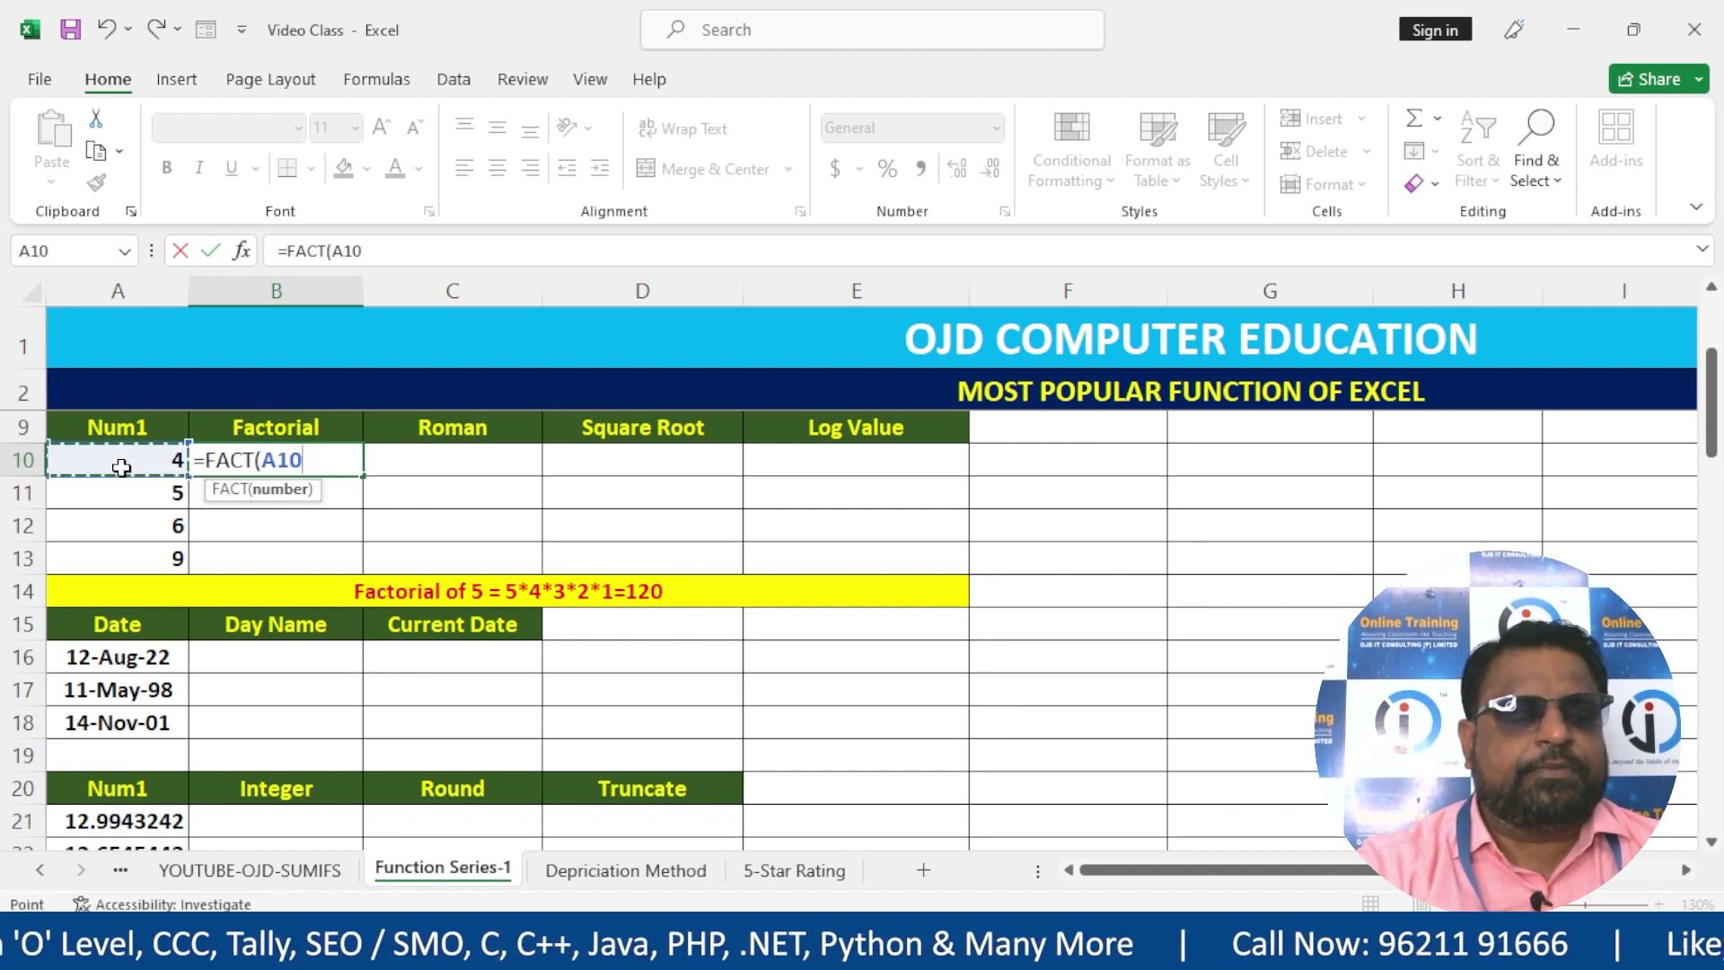
type(")")
key("Return")
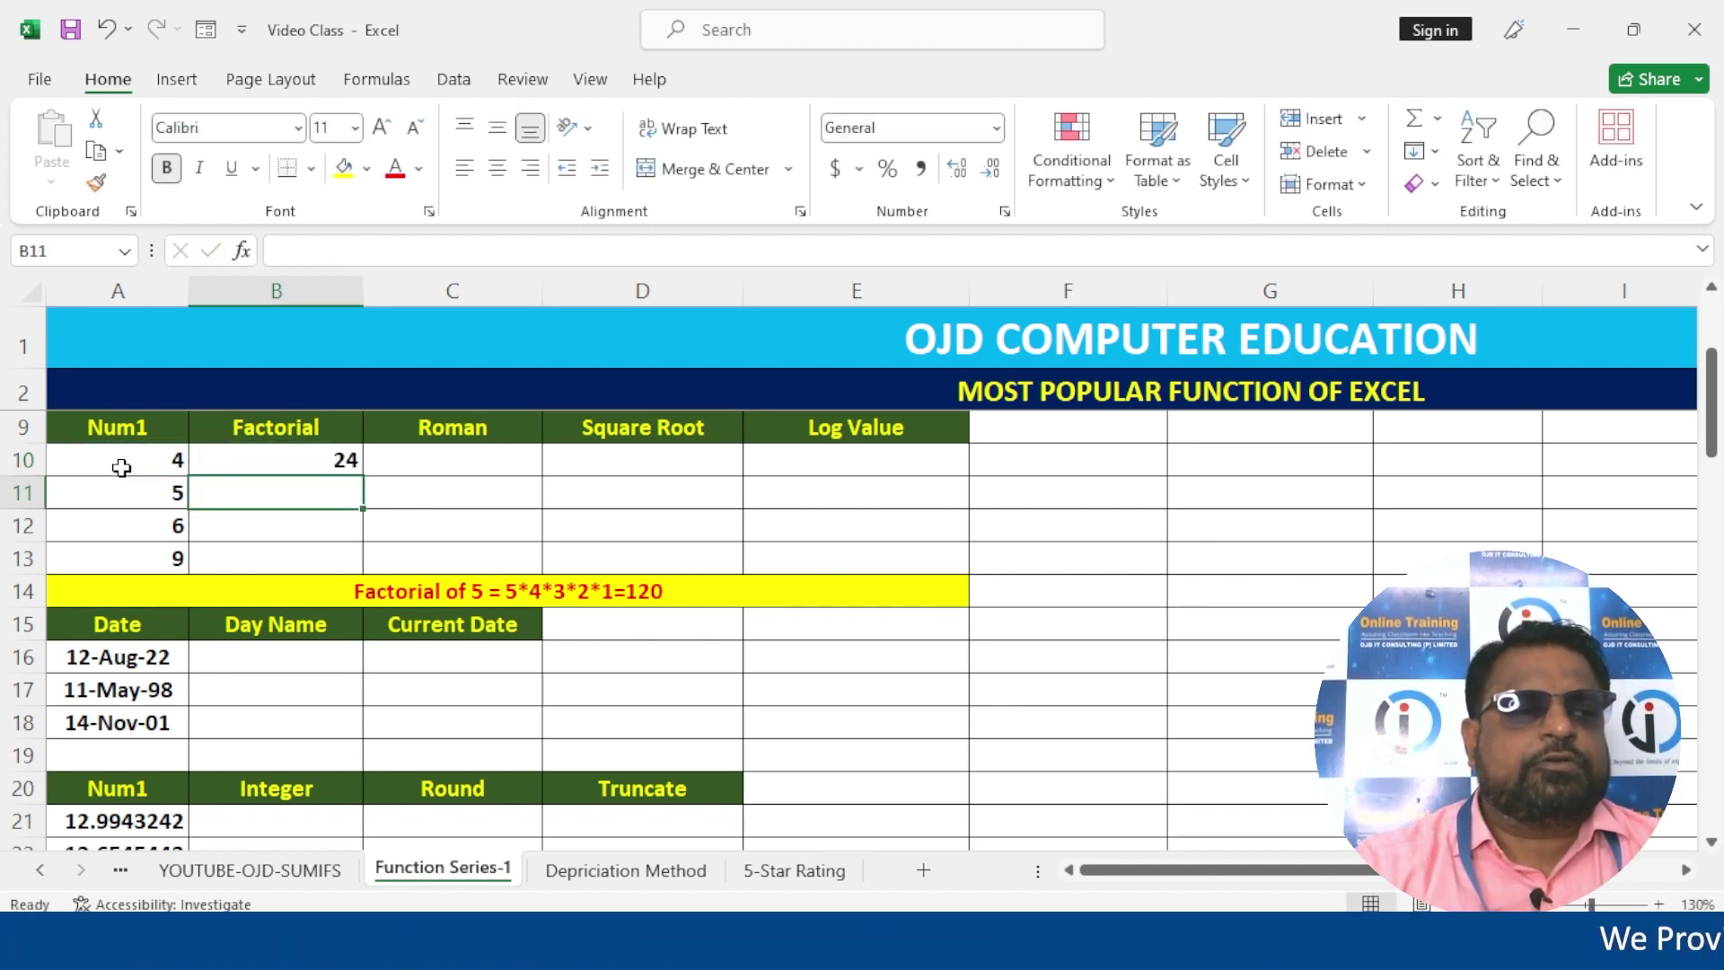
left_click(314, 461)
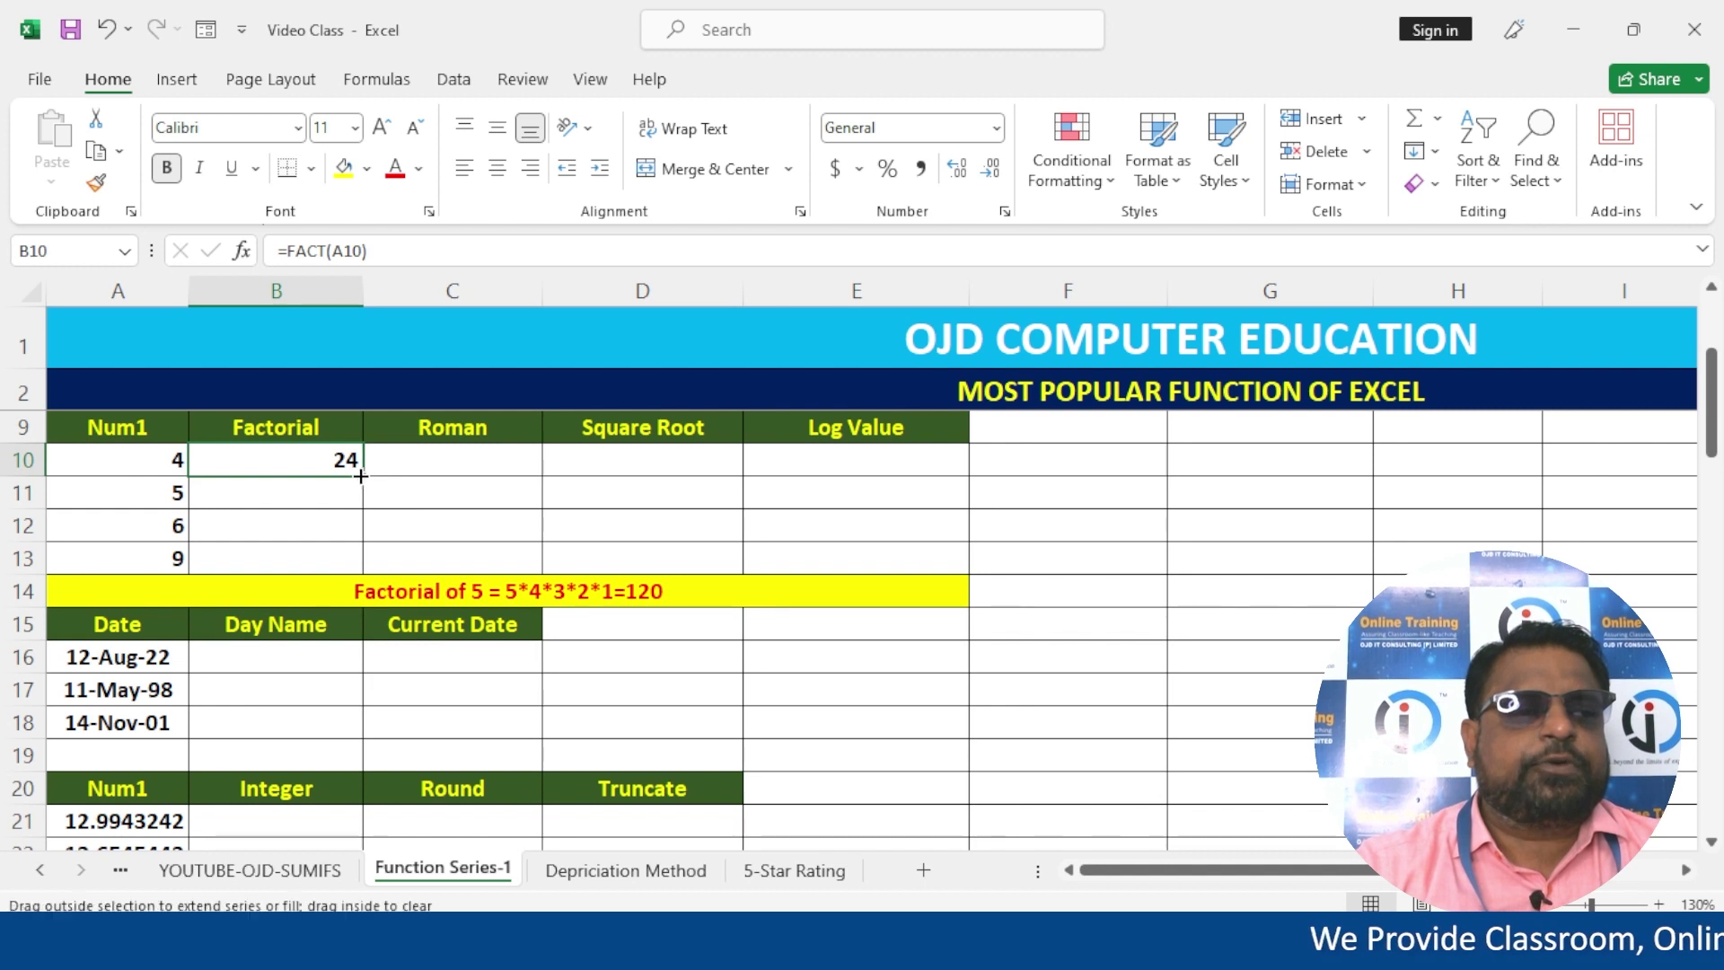
left_click_drag(360, 477, 359, 568)
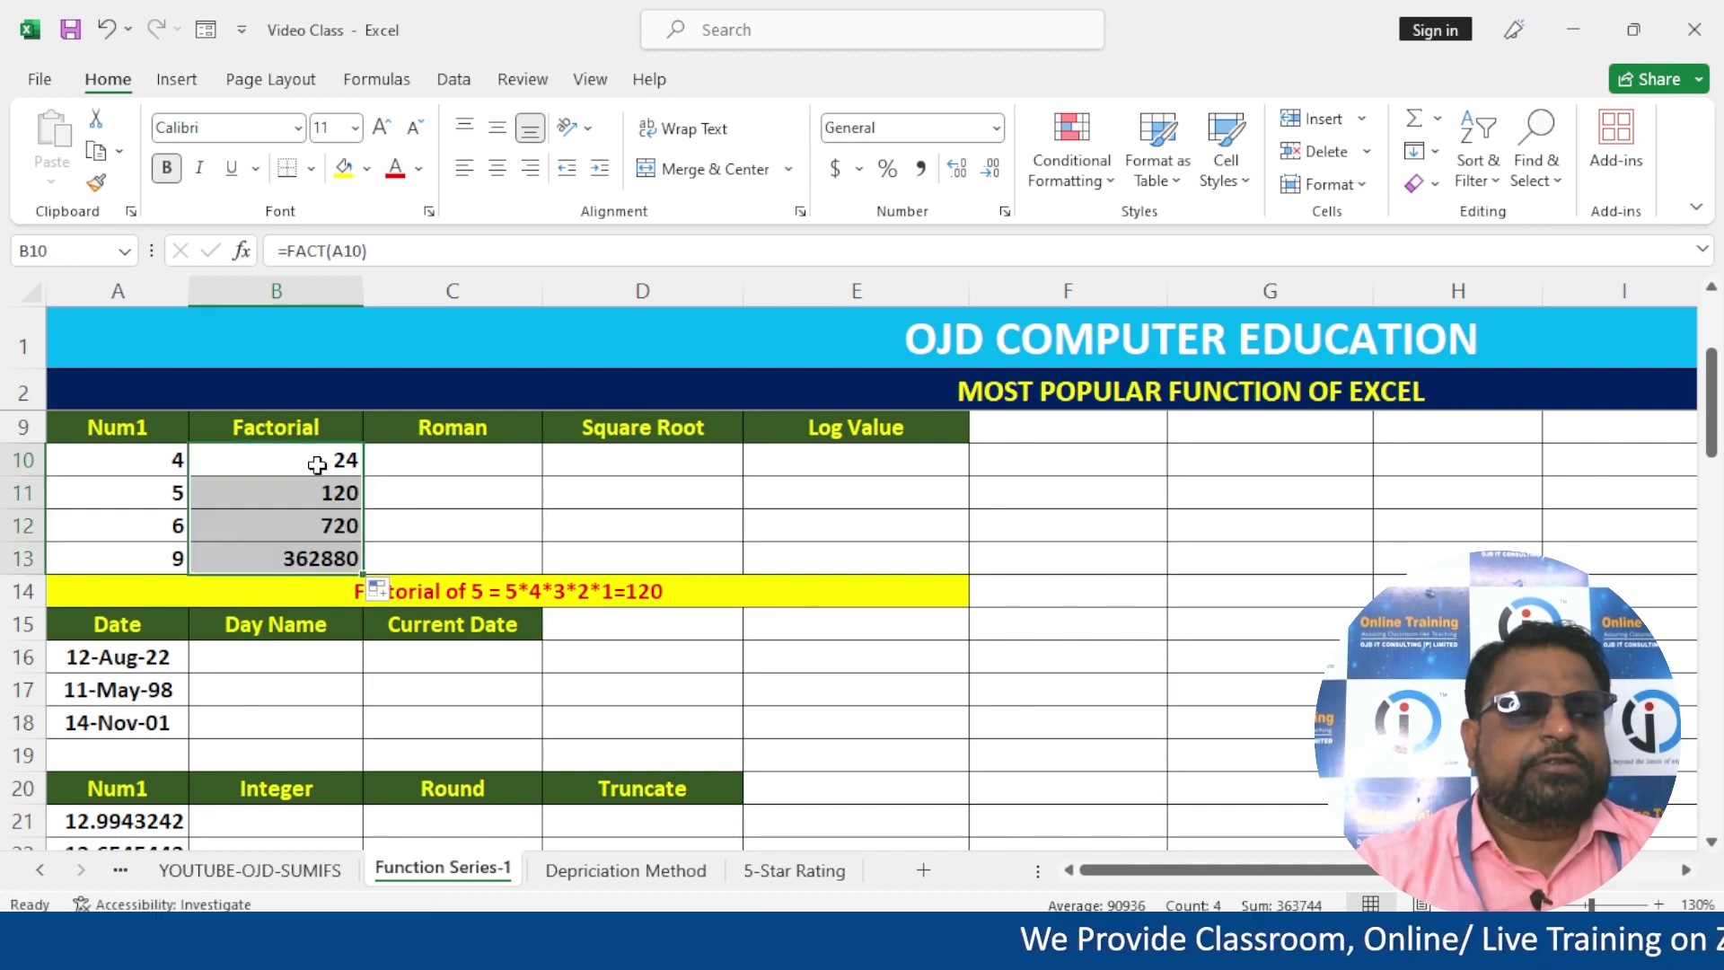
- Clear the Factorial results in B10:B13, re-enter =FACT(A10) in B10 and fill it down through B13
key("Delete")
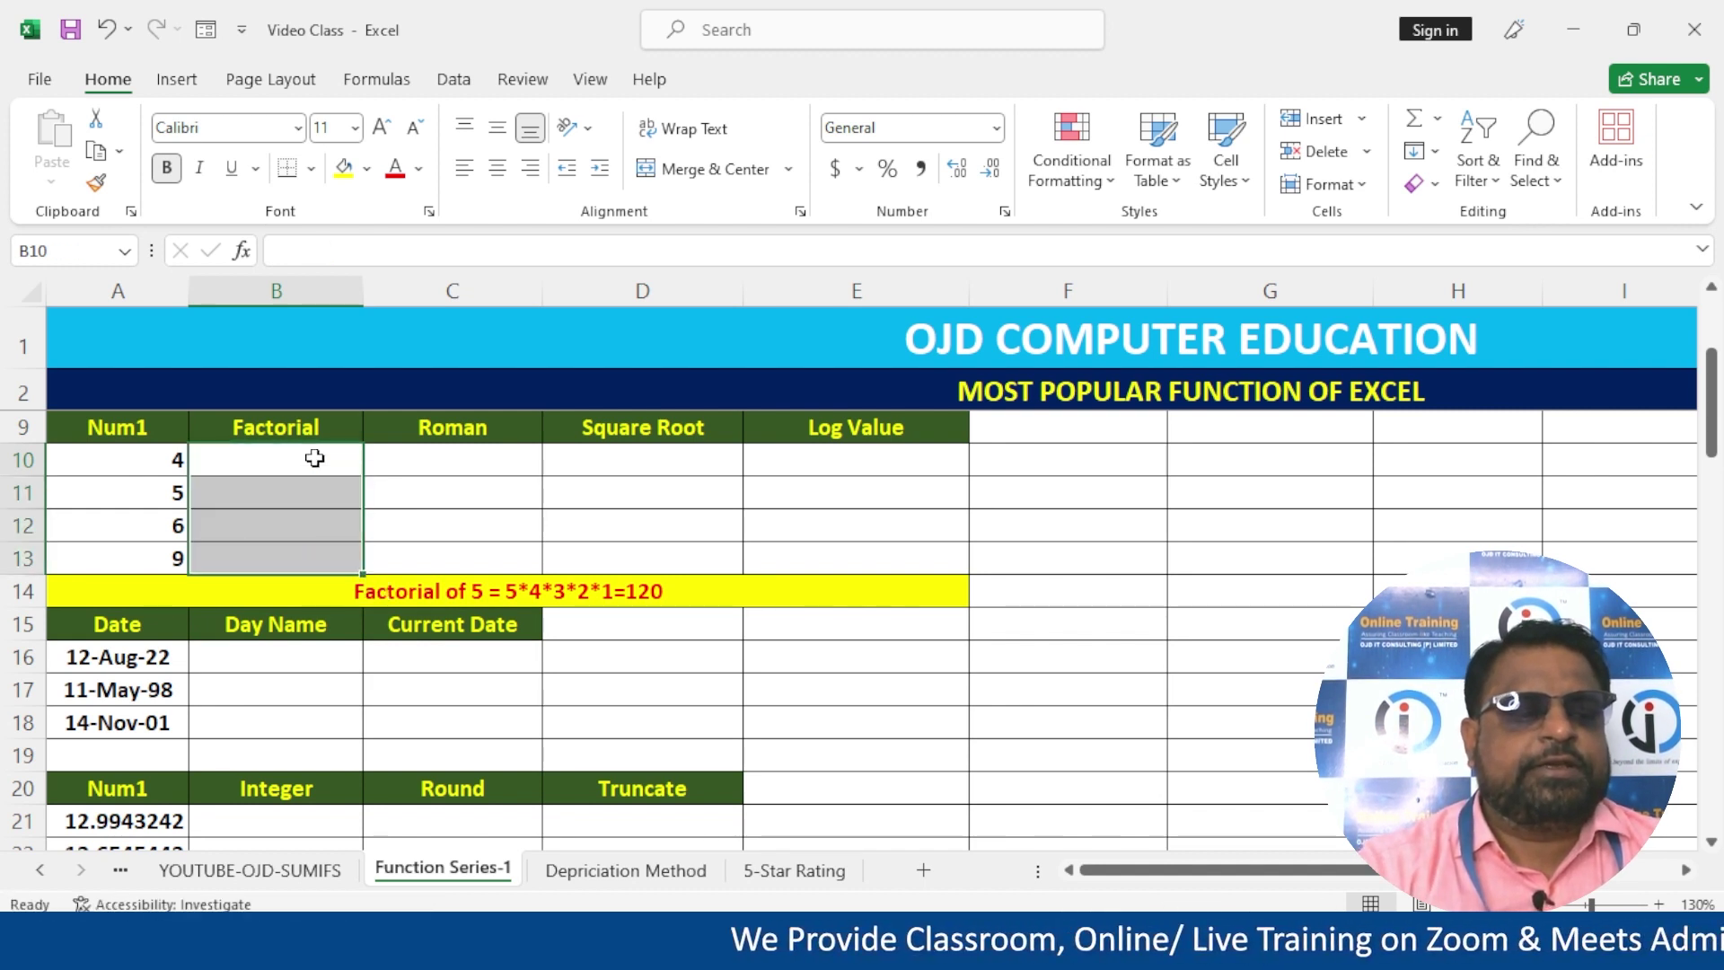
type("=FAC")
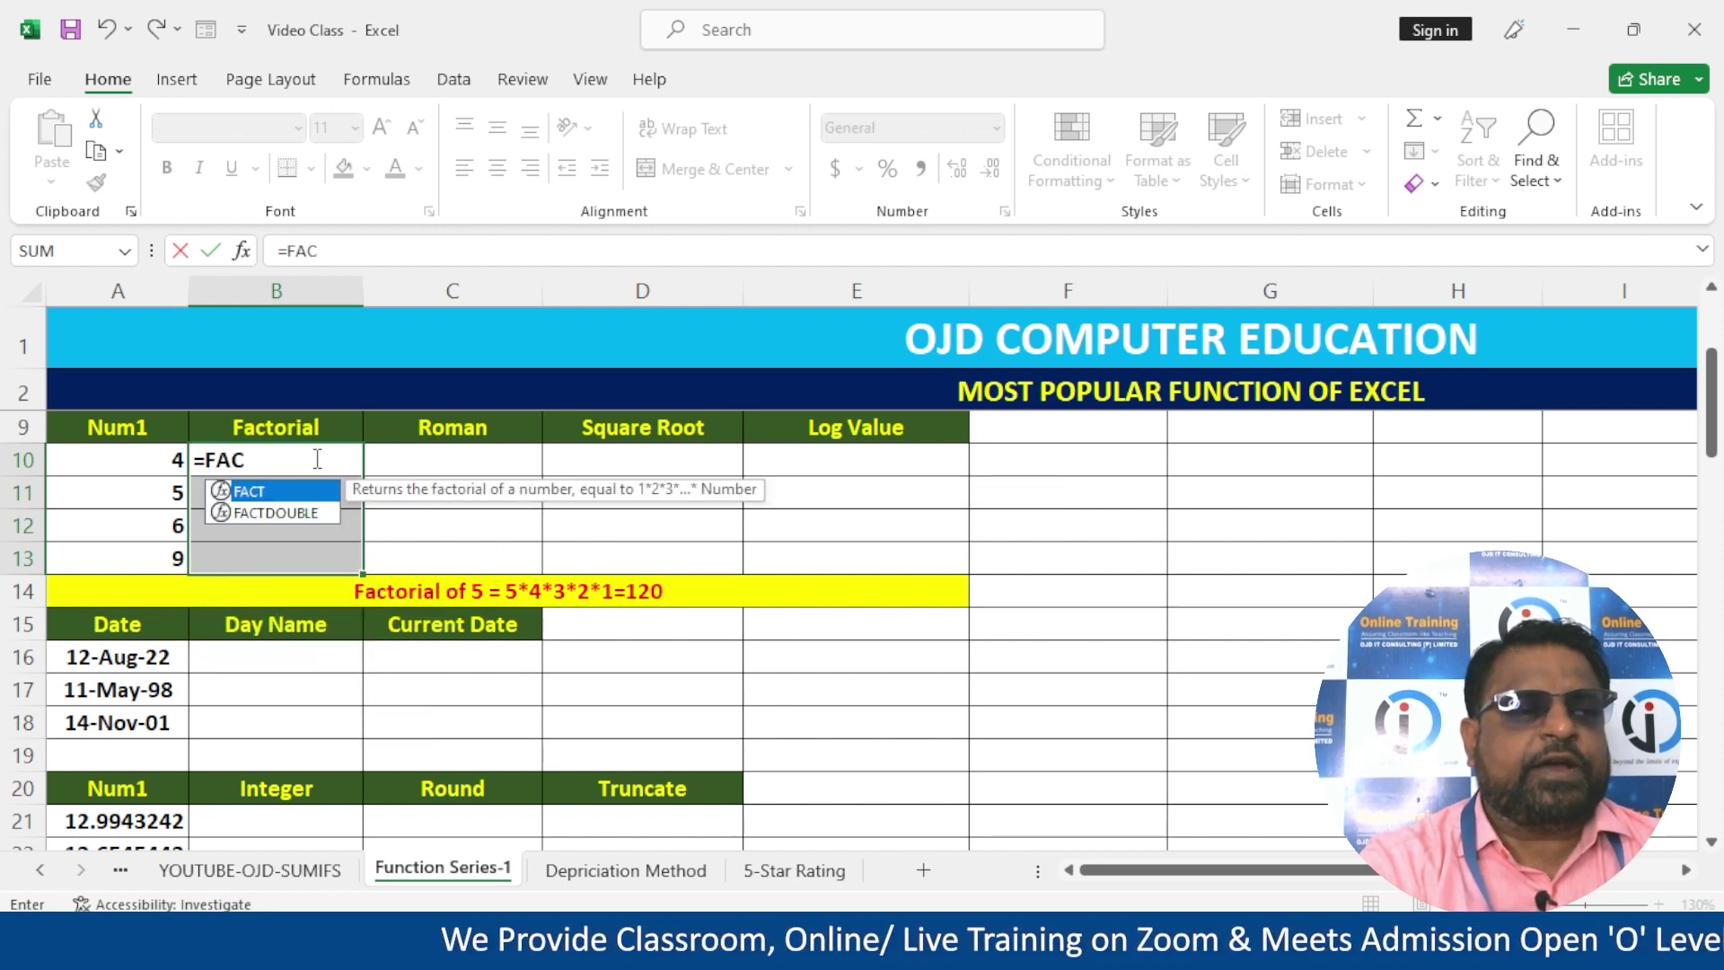
type("T(")
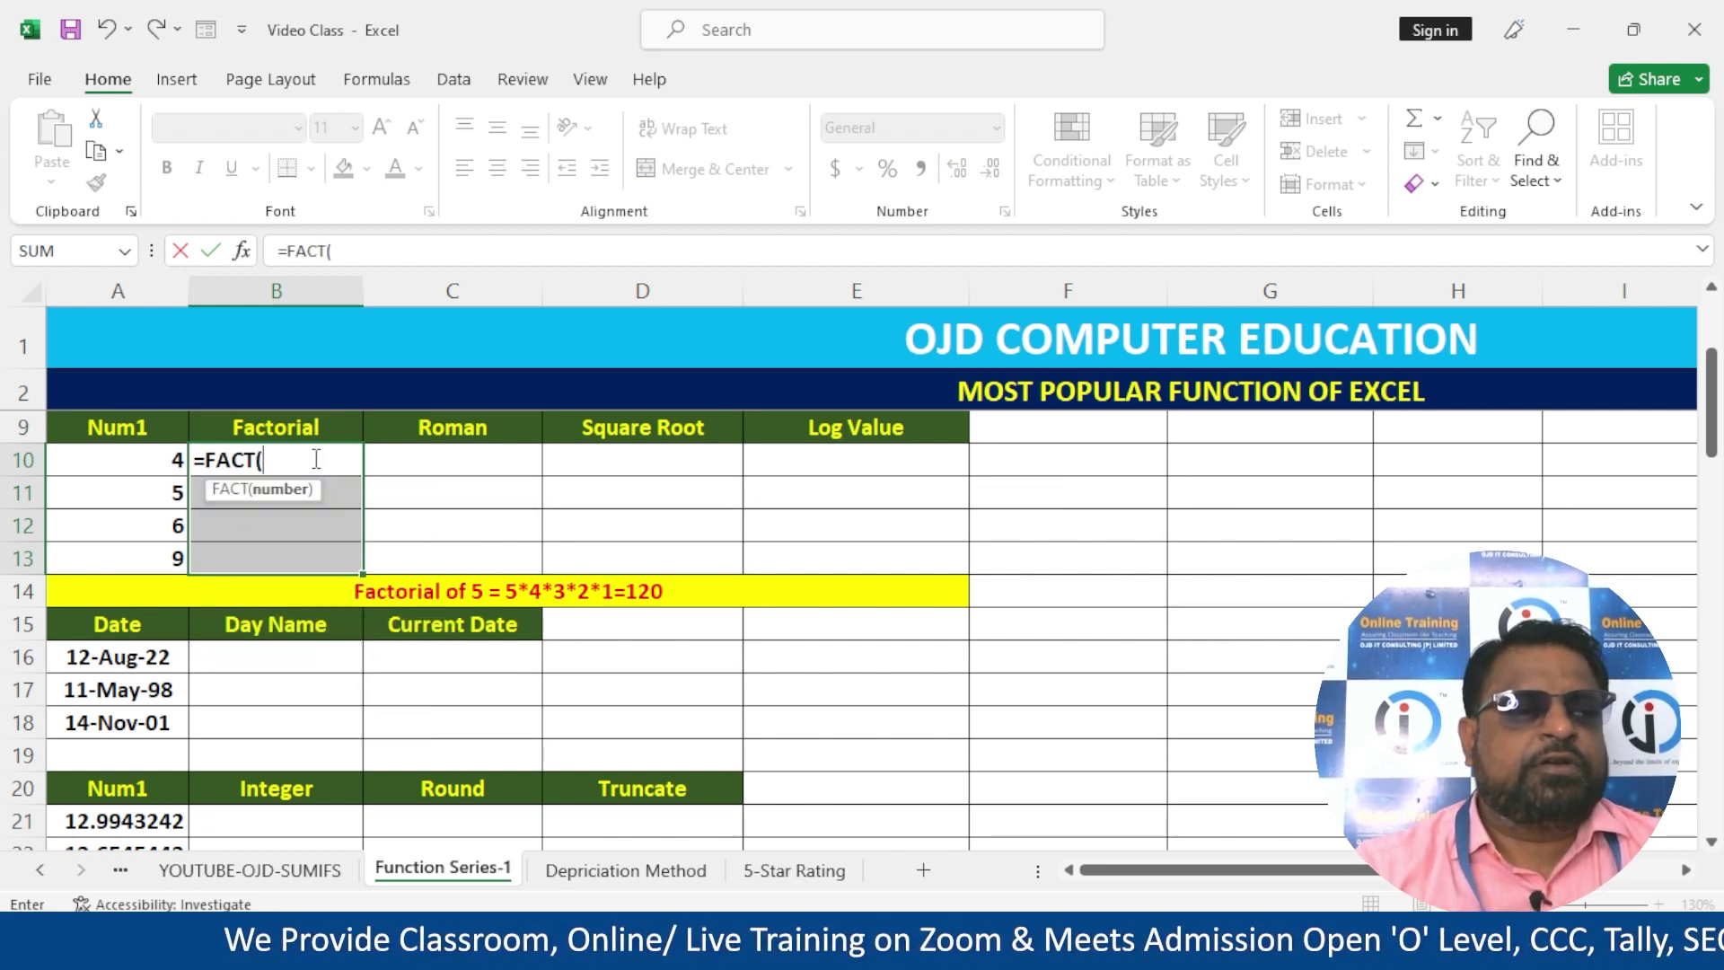
left_click(144, 459)
type(")")
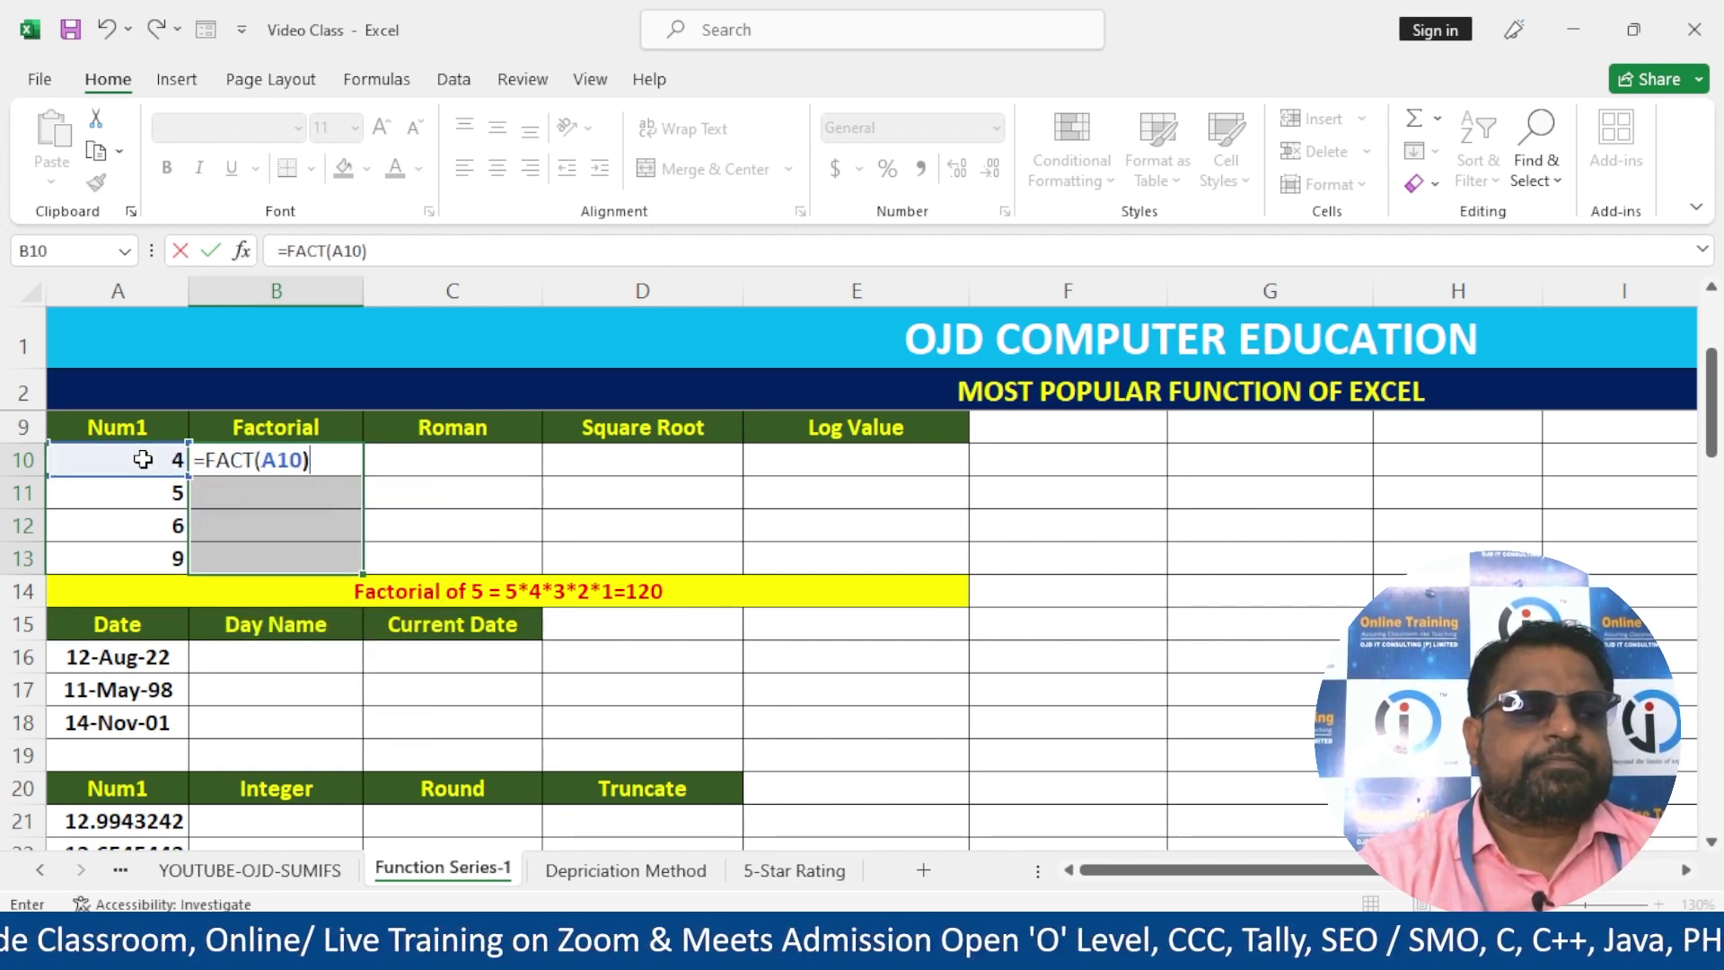
key("Return")
left_click(350, 465)
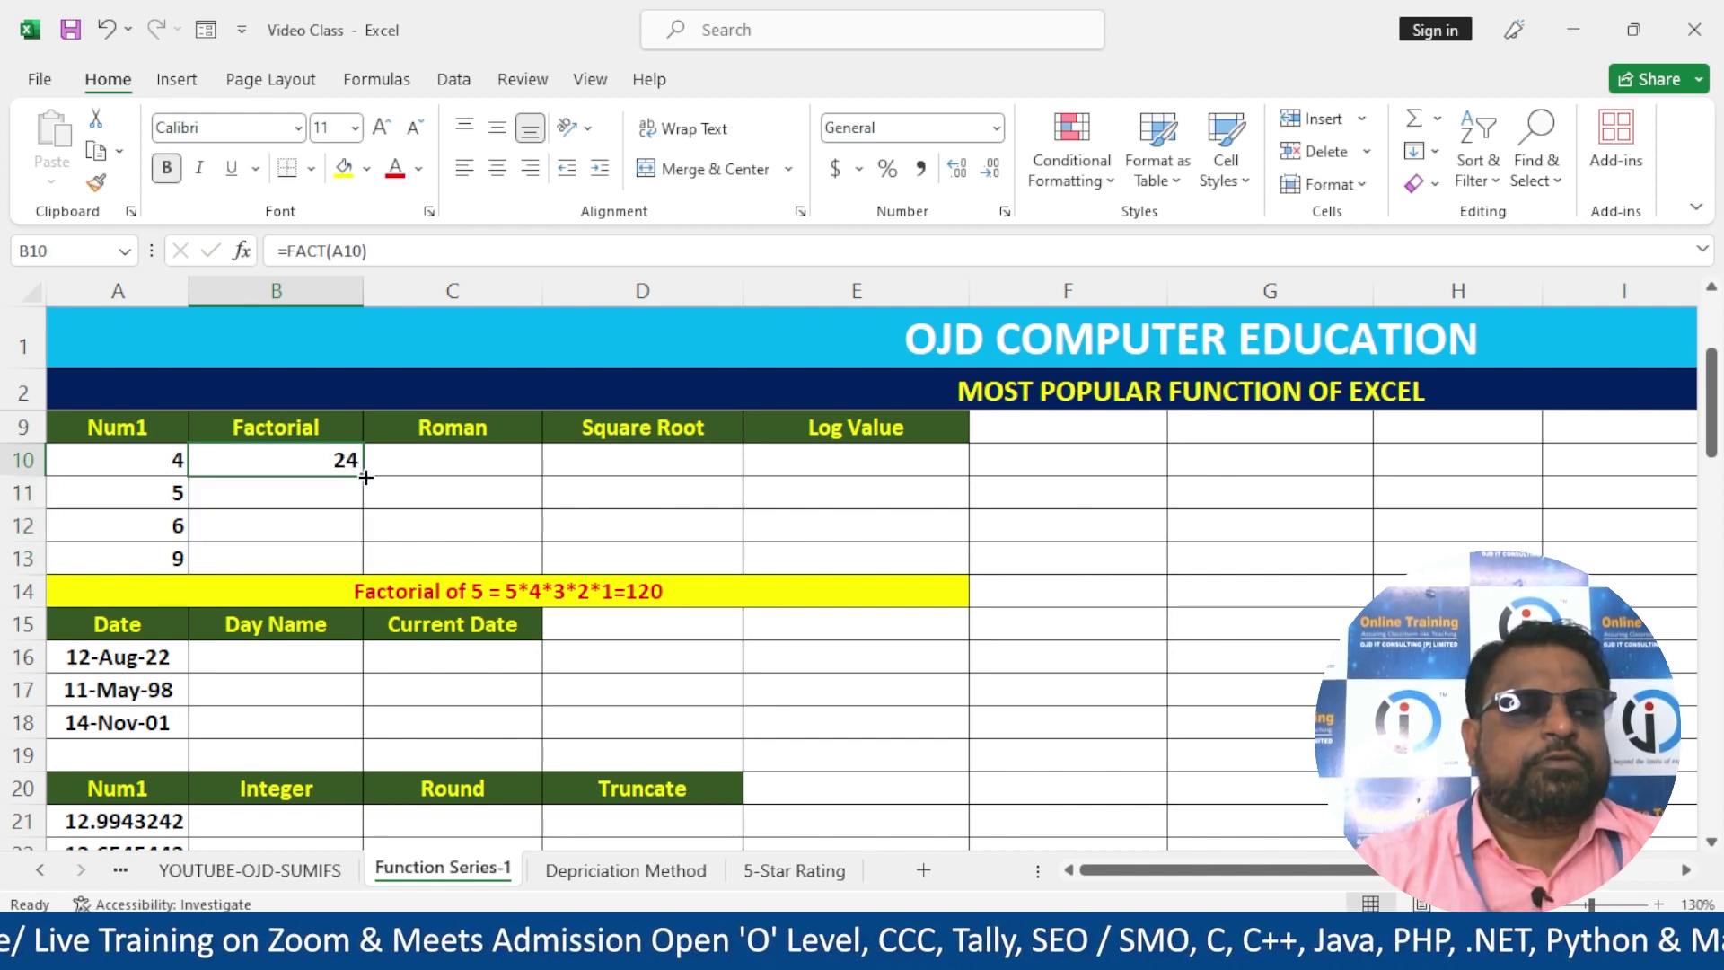
left_click_drag(366, 478, 366, 569)
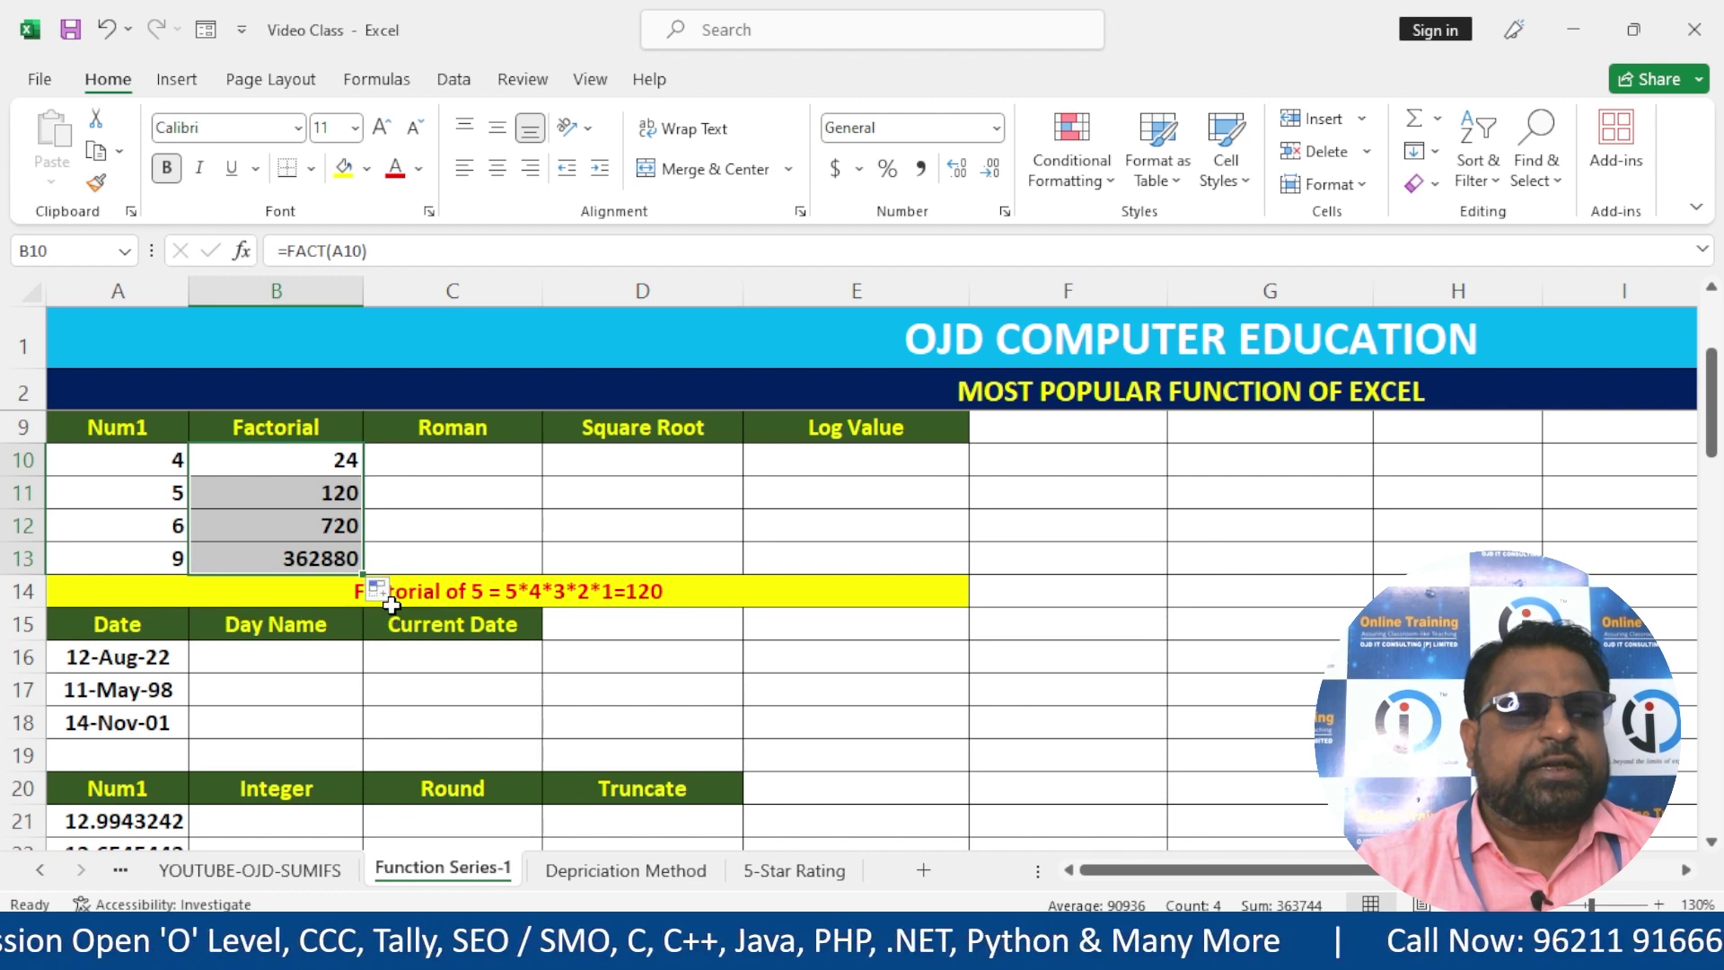
left_click(633, 588)
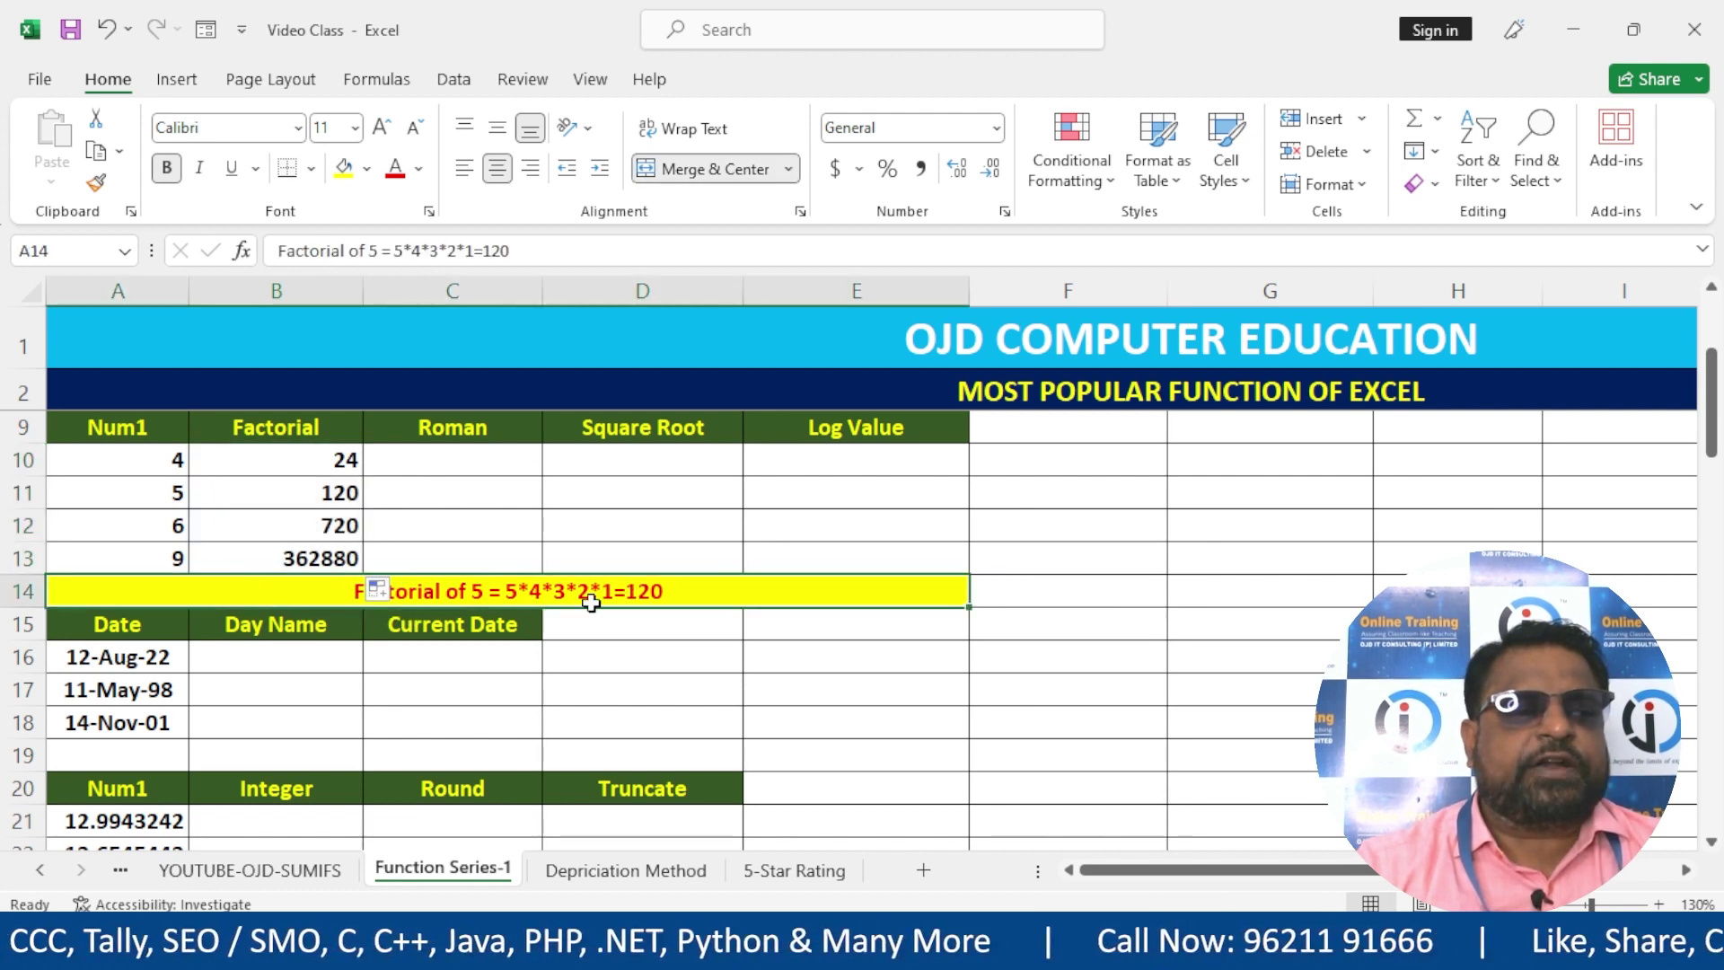
left_click(747, 662)
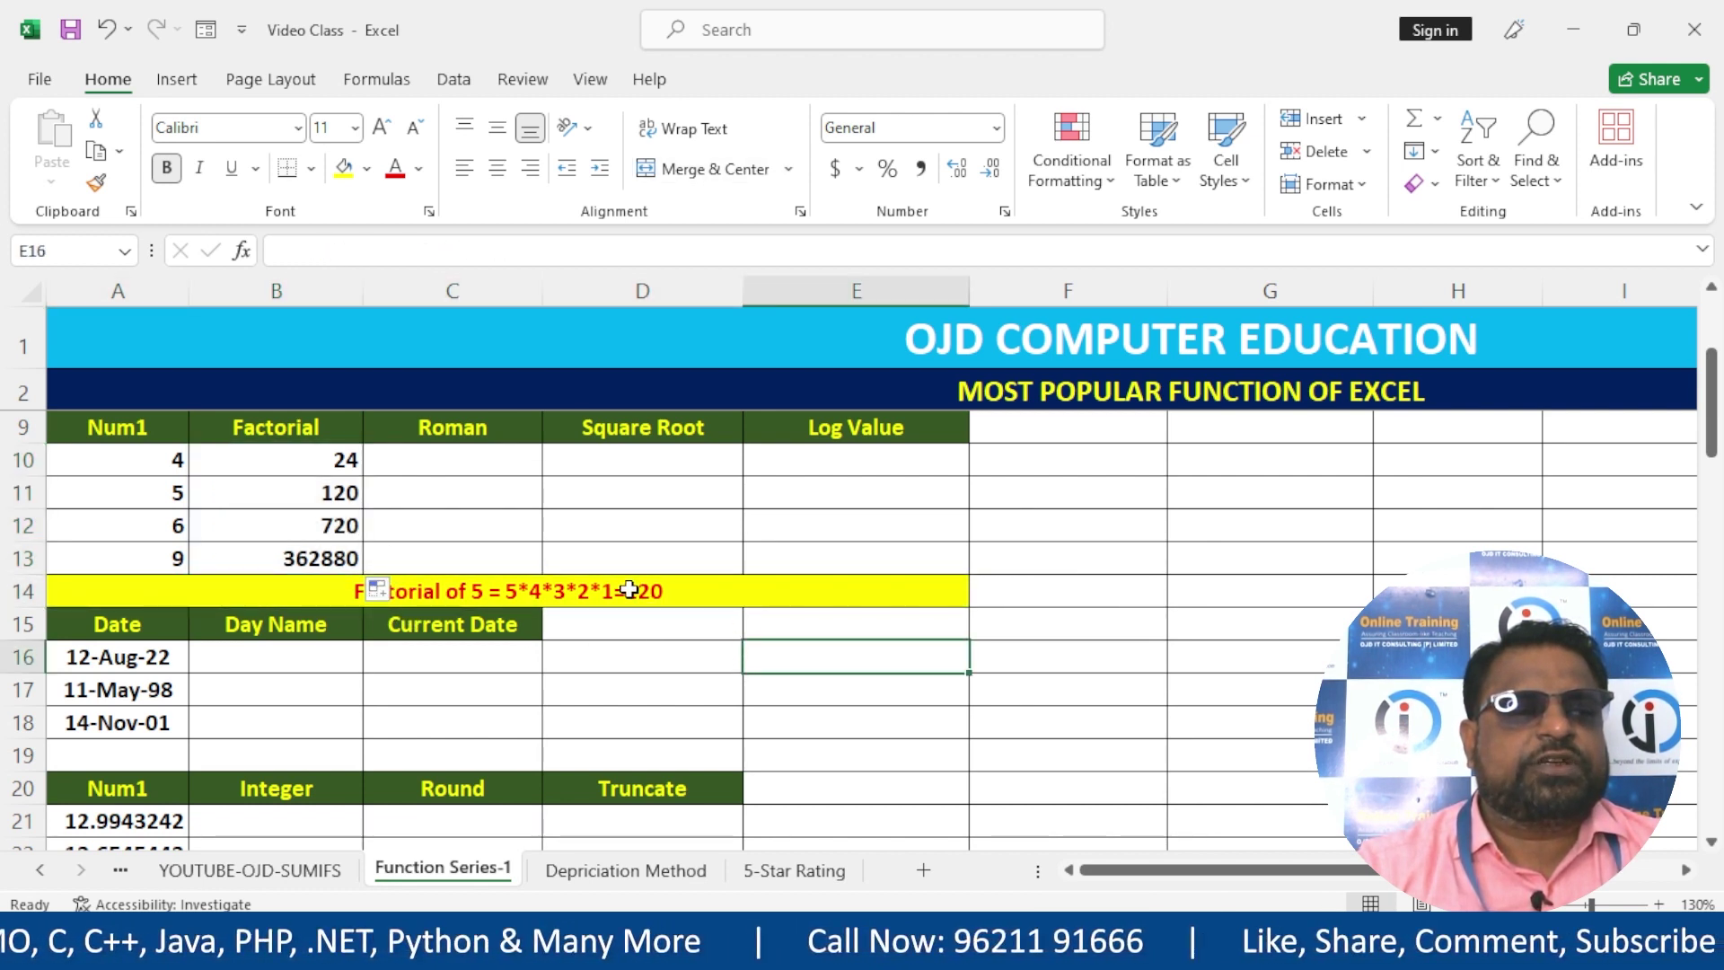
- Enter =ROMAN(A10) in C10, center the cell and fill it down through C13 in the Roman column
left_click(474, 460)
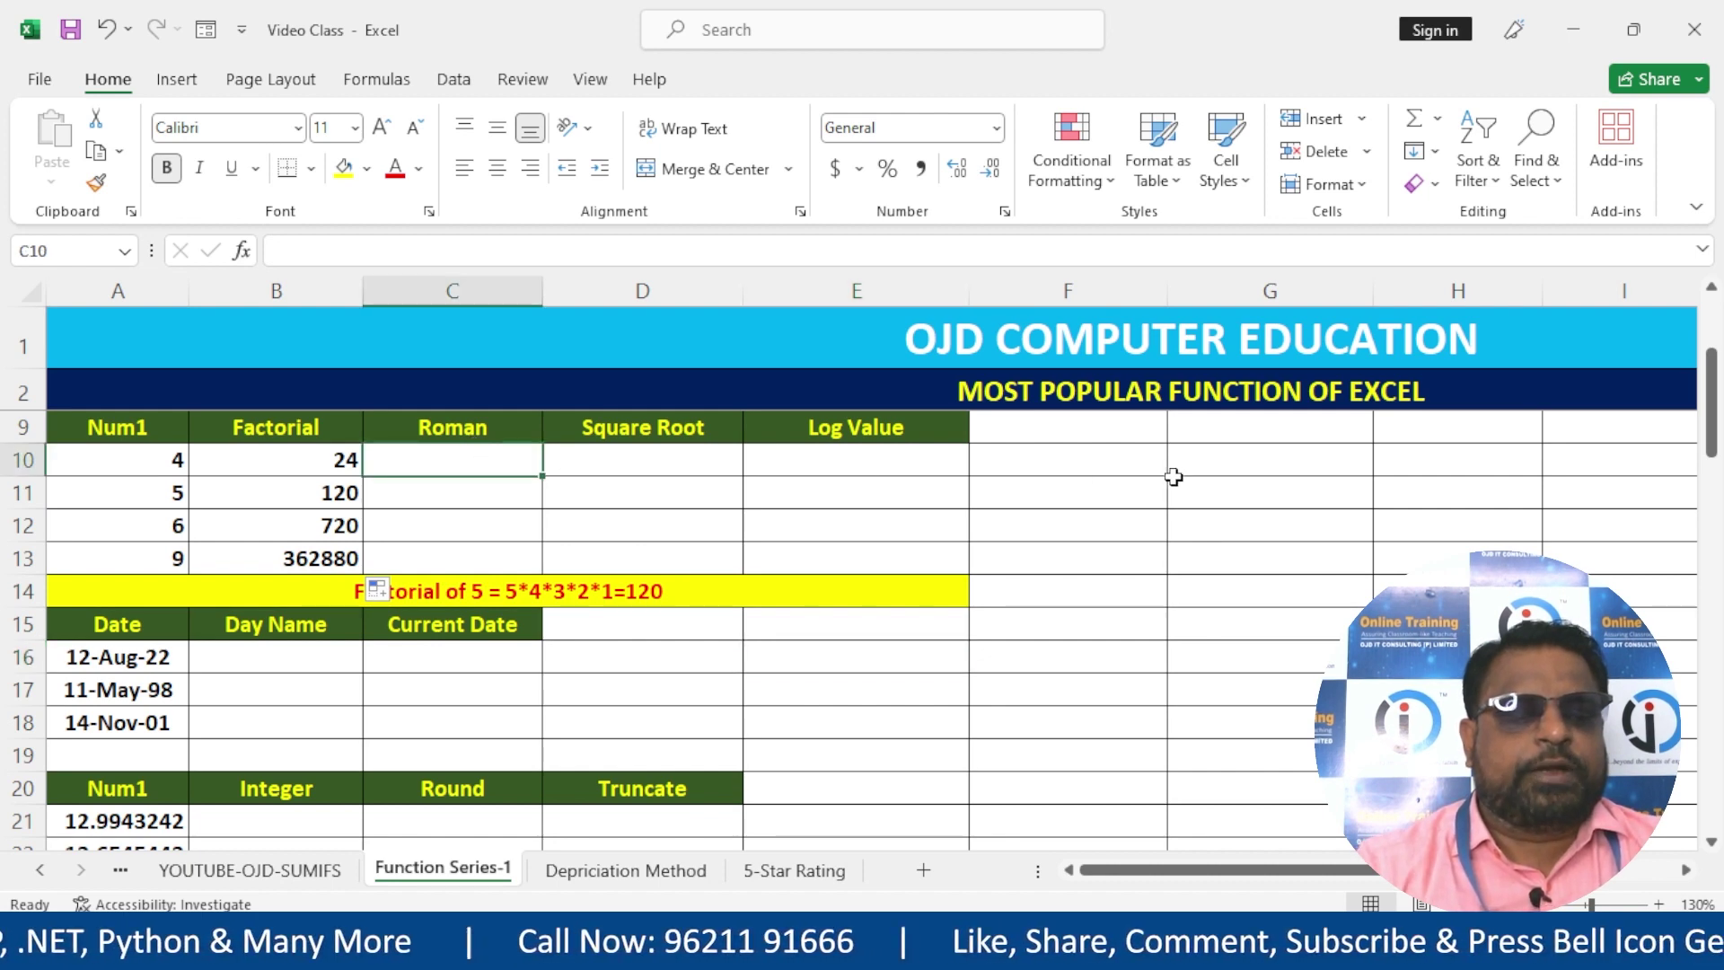
type("=RO")
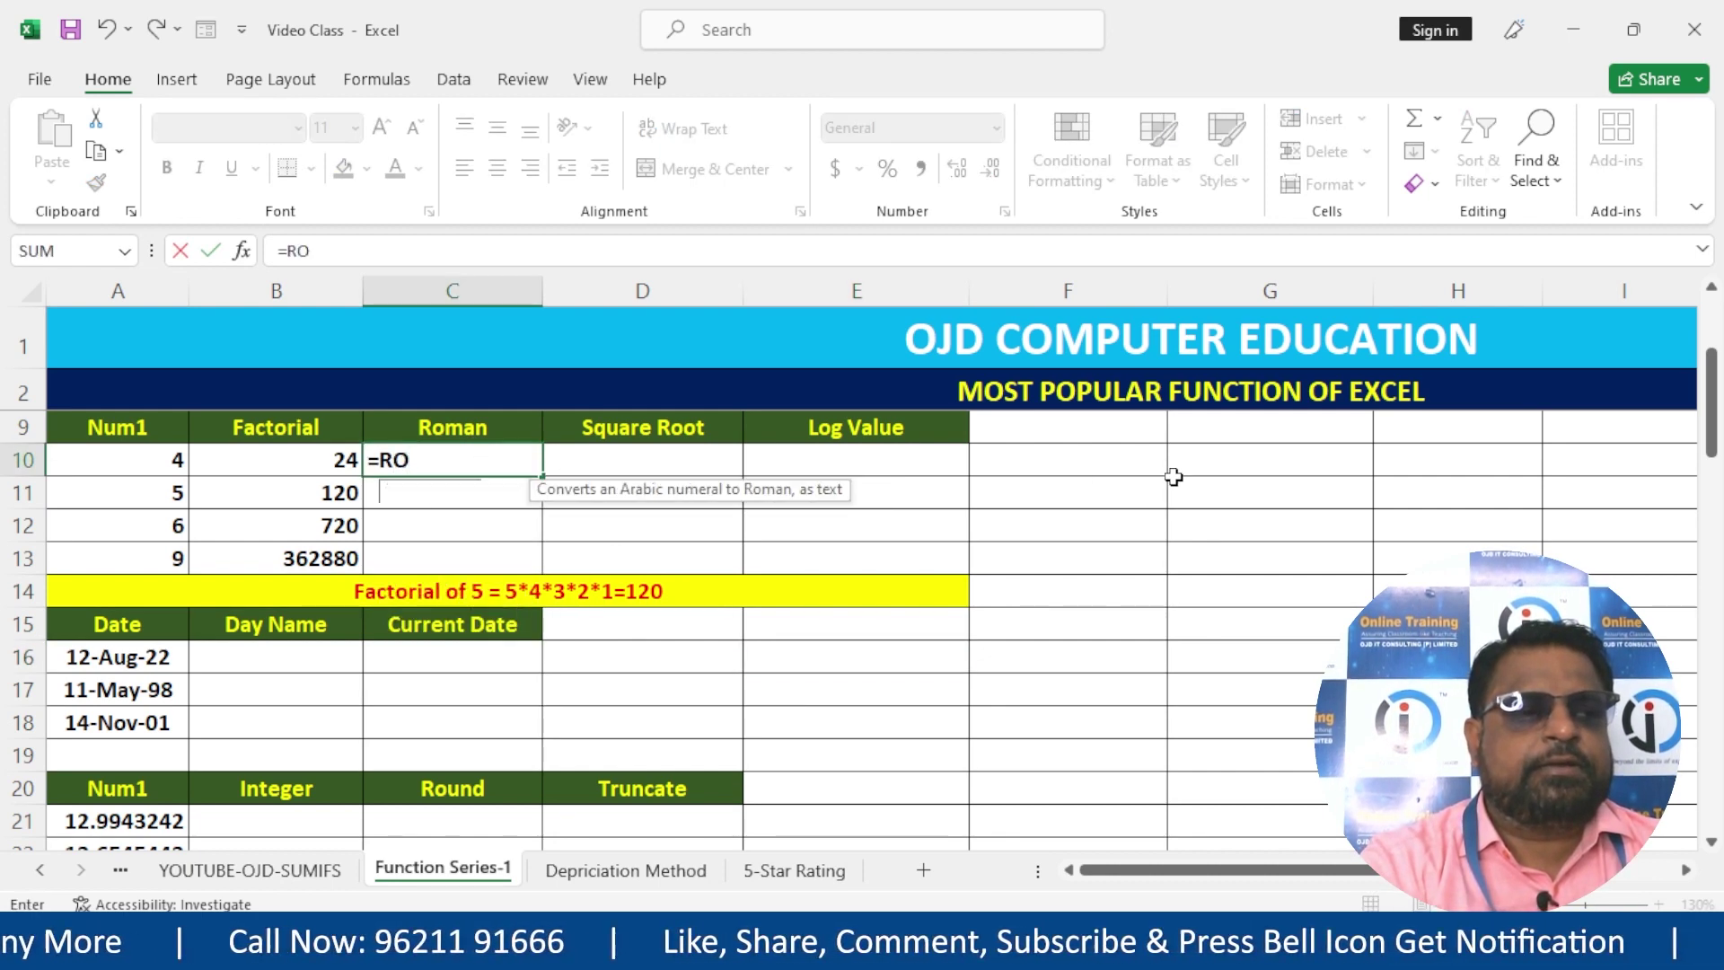
type("MAN(")
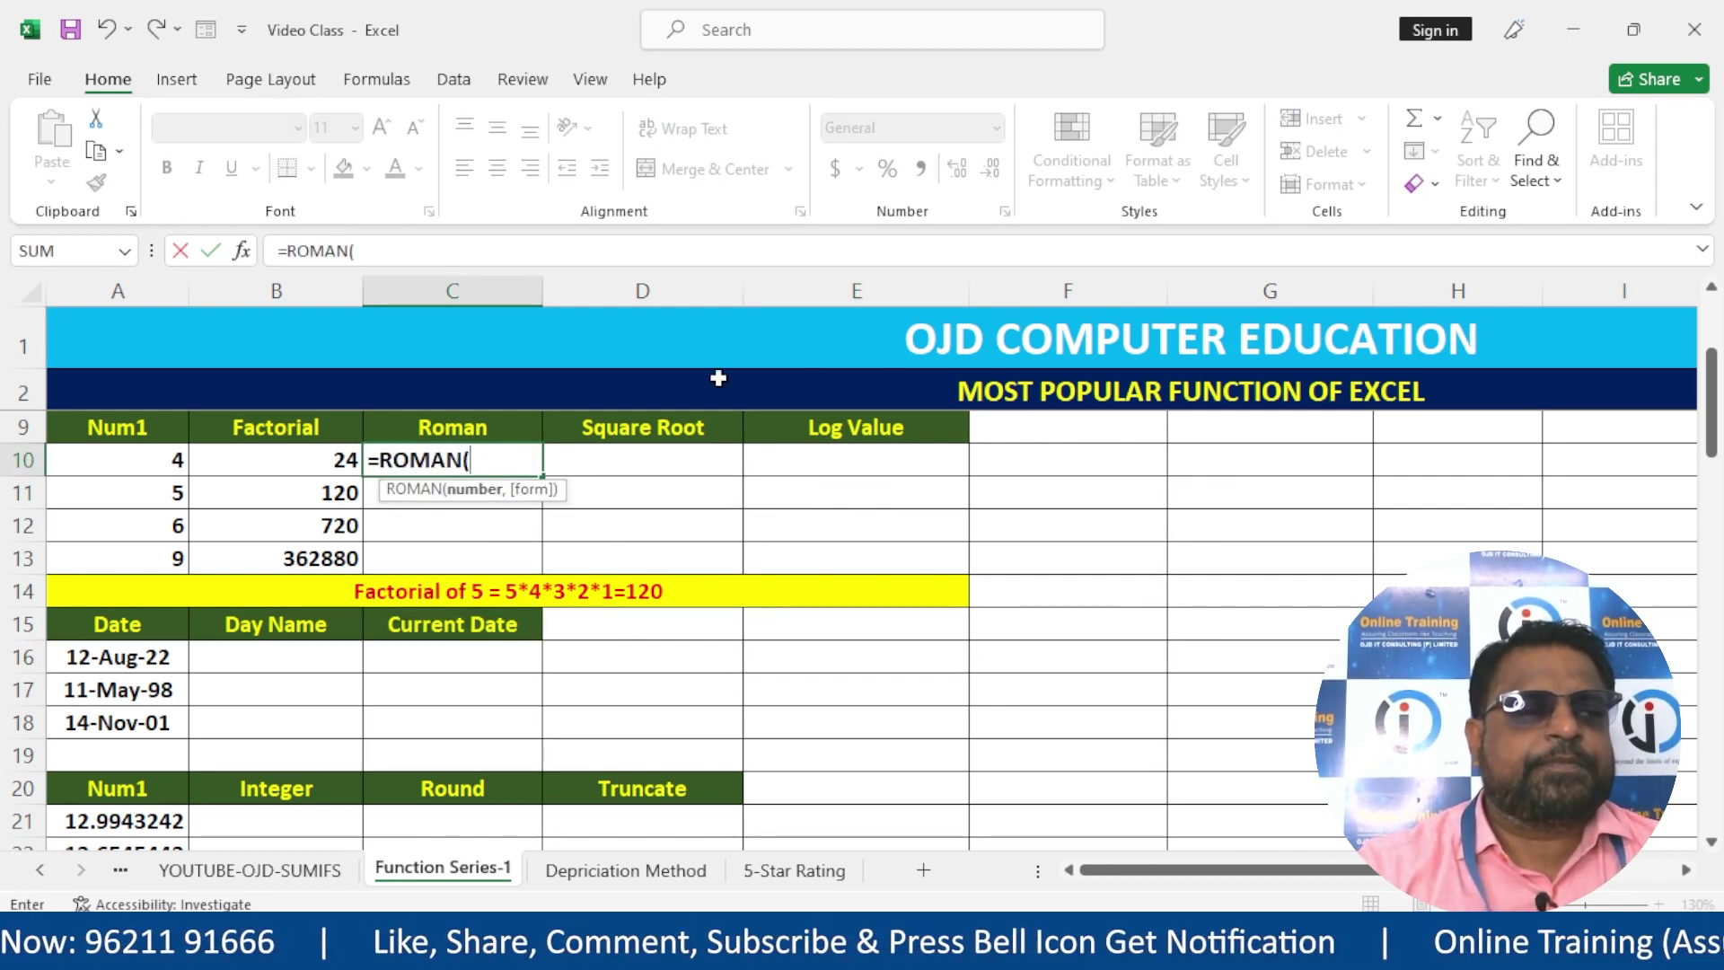
left_click(148, 455)
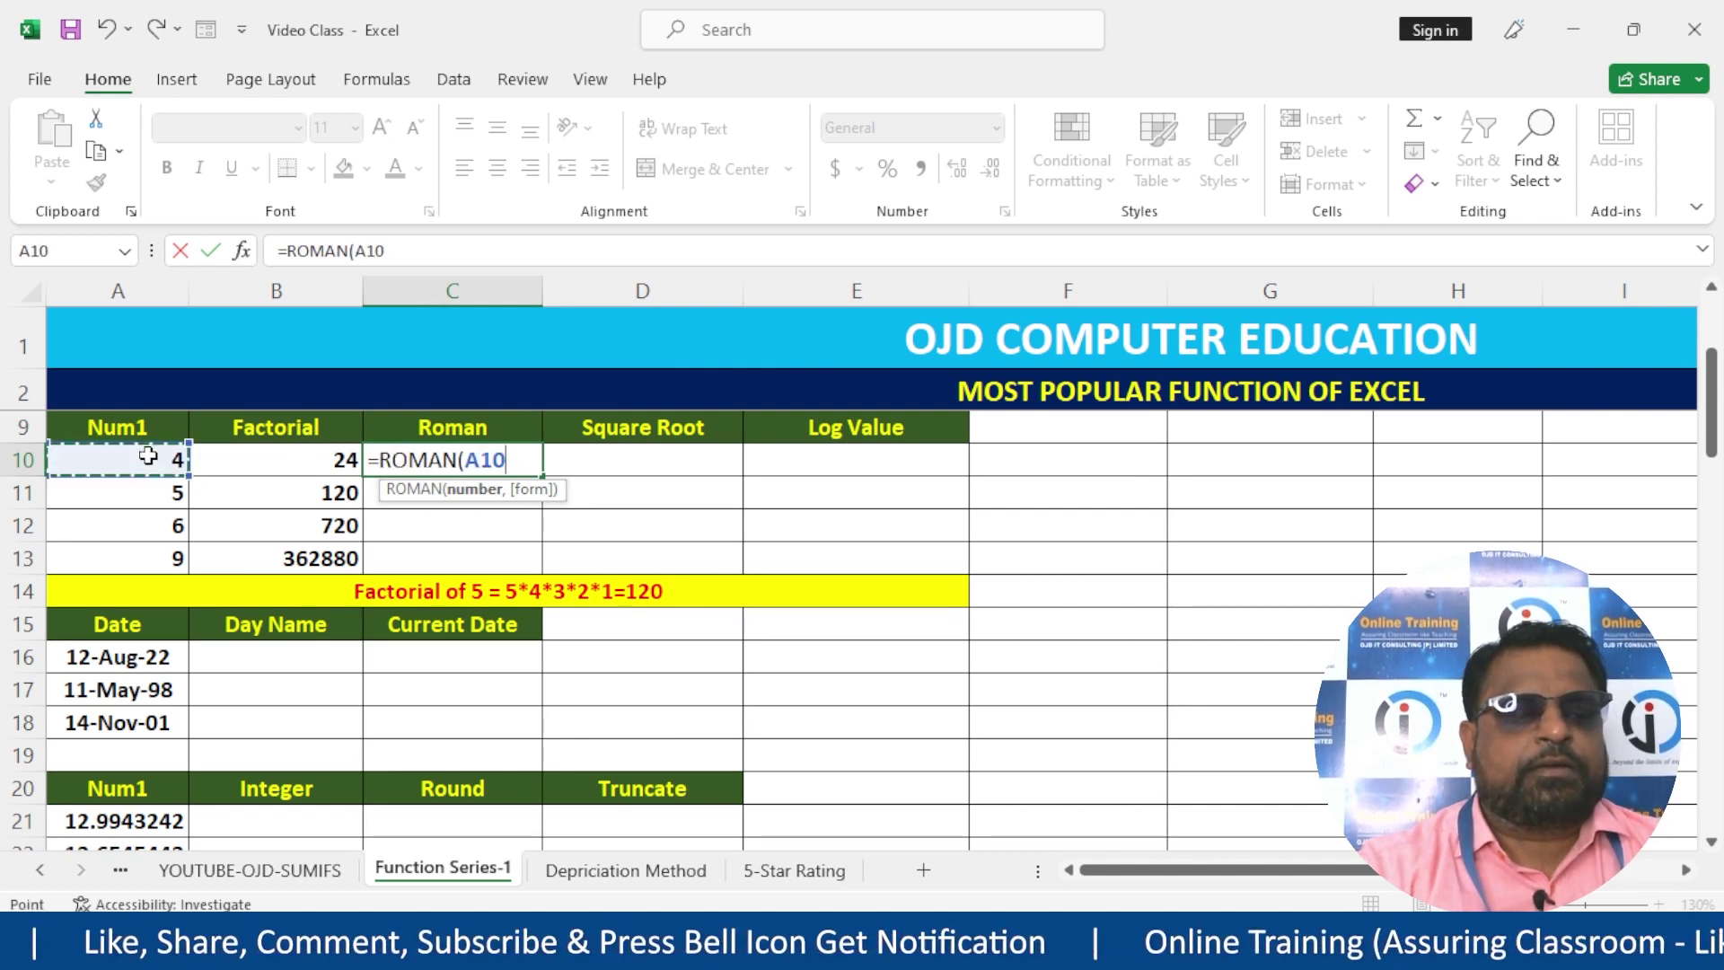
key("Return")
left_click(474, 463)
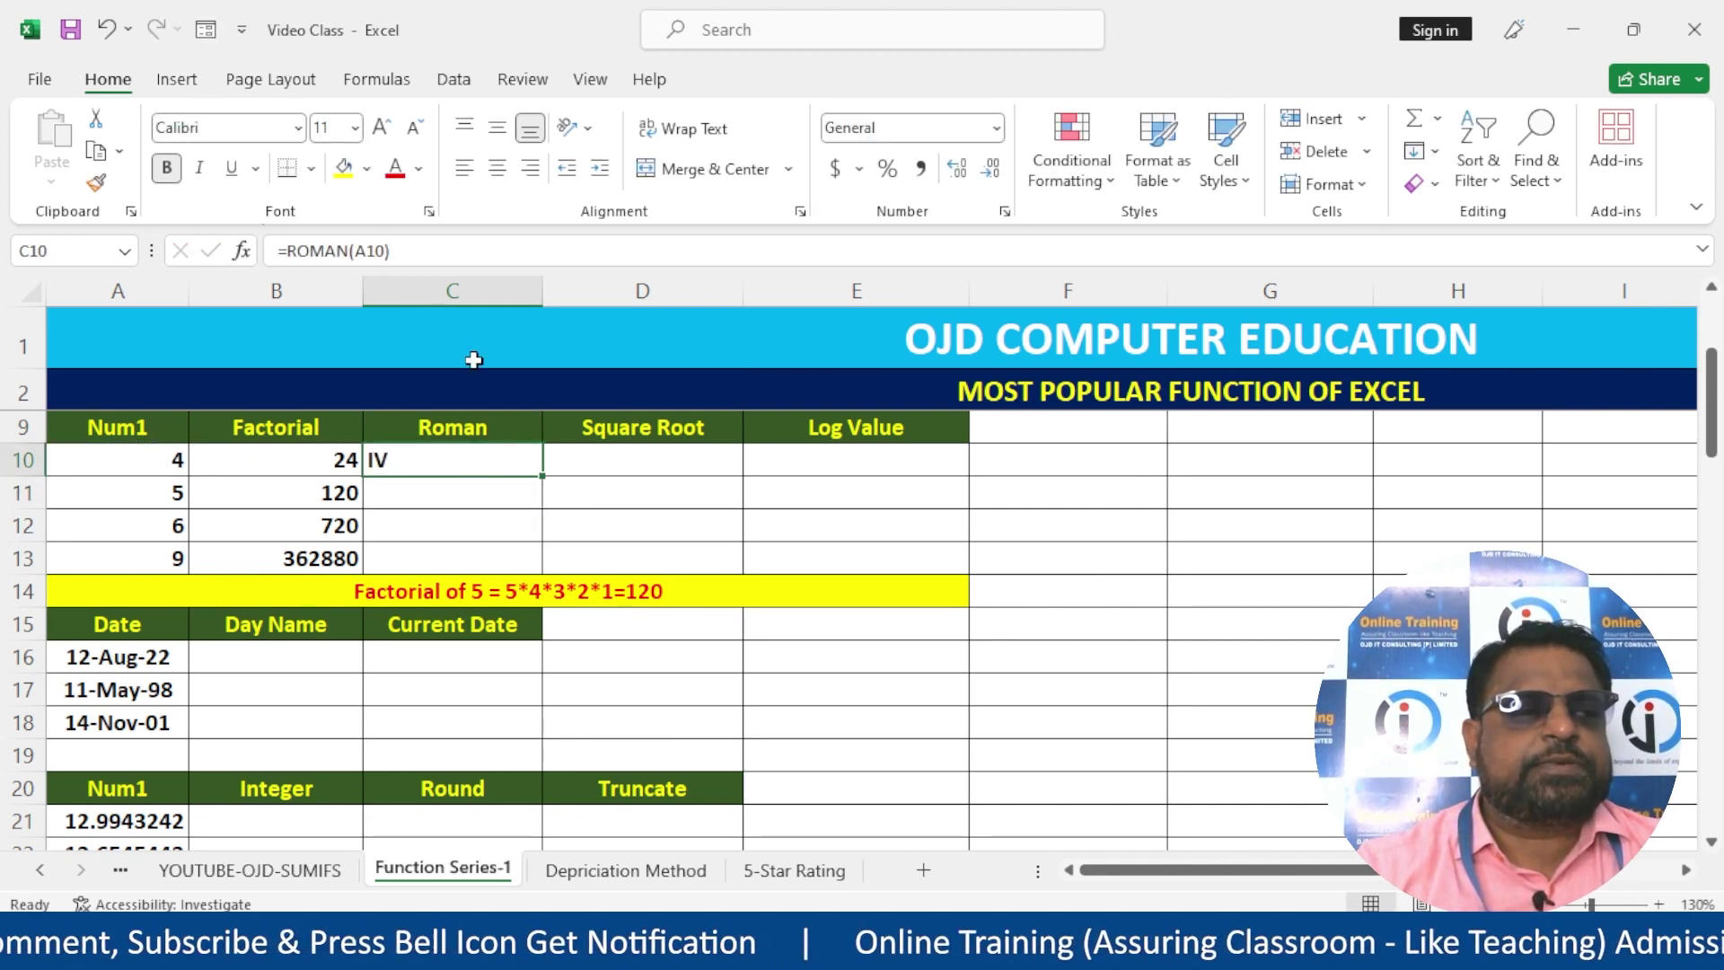
left_click(498, 169)
left_click_drag(543, 475, 540, 567)
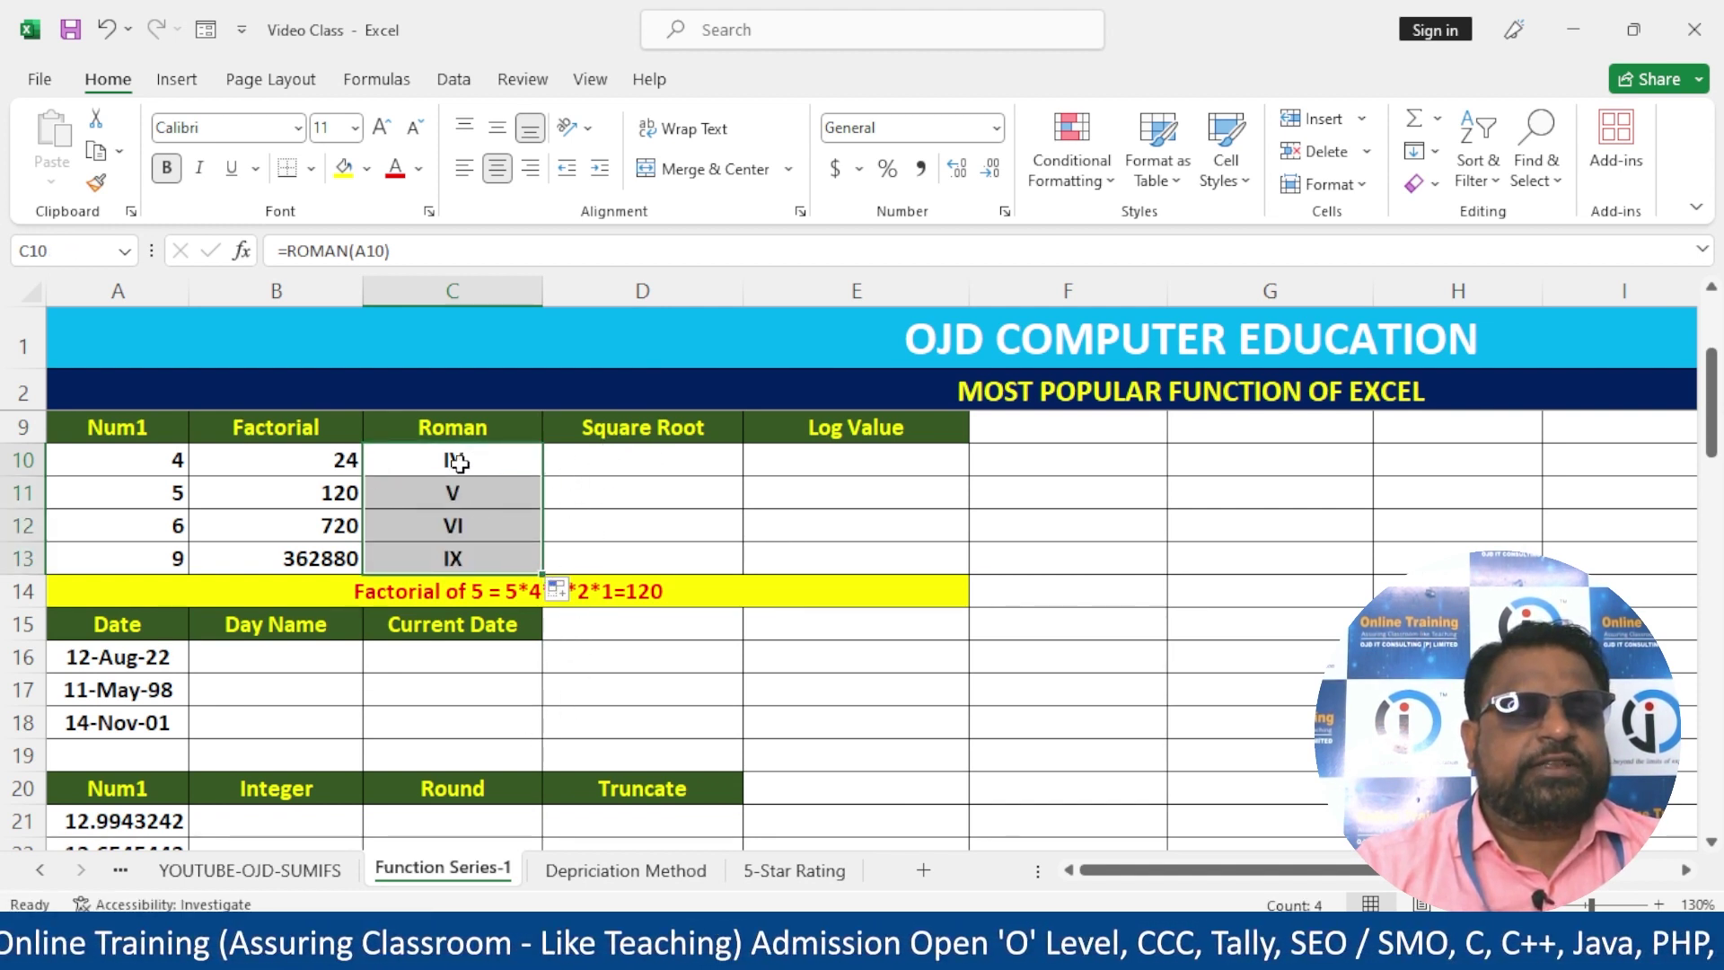
- Test the upper limit of the Roman conversion by entering 3999 and 4000 in A10
left_click(147, 465)
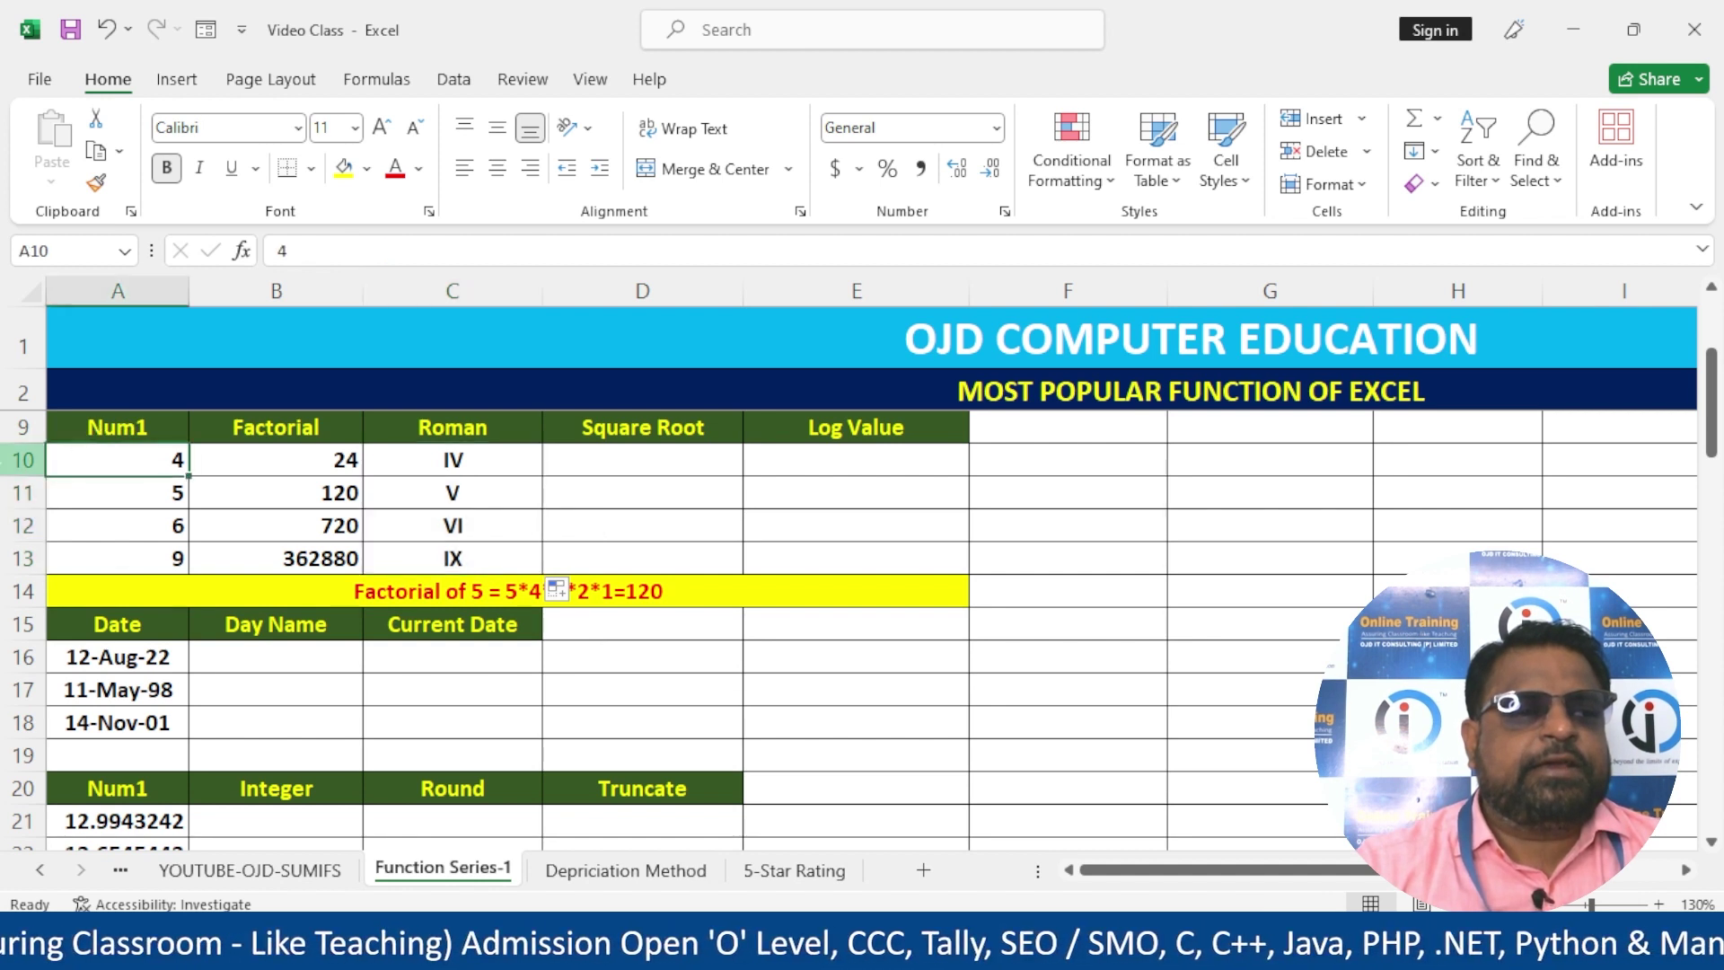
left_click(487, 465)
left_click(185, 459)
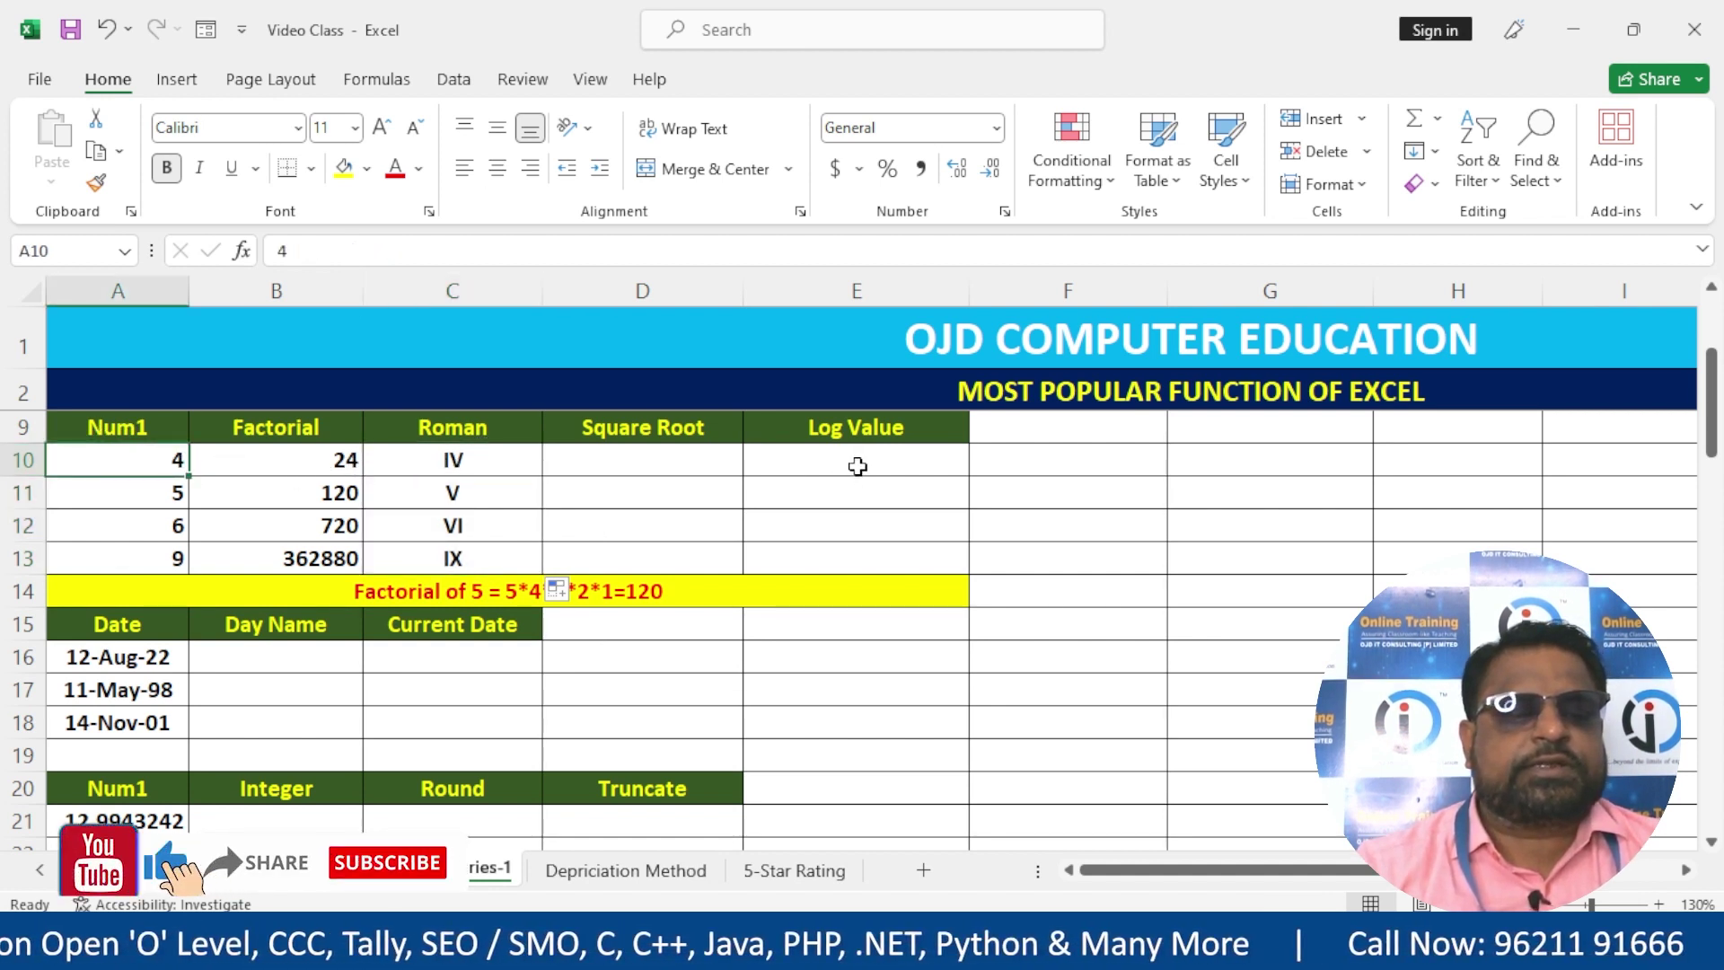
type("3999")
key("Return")
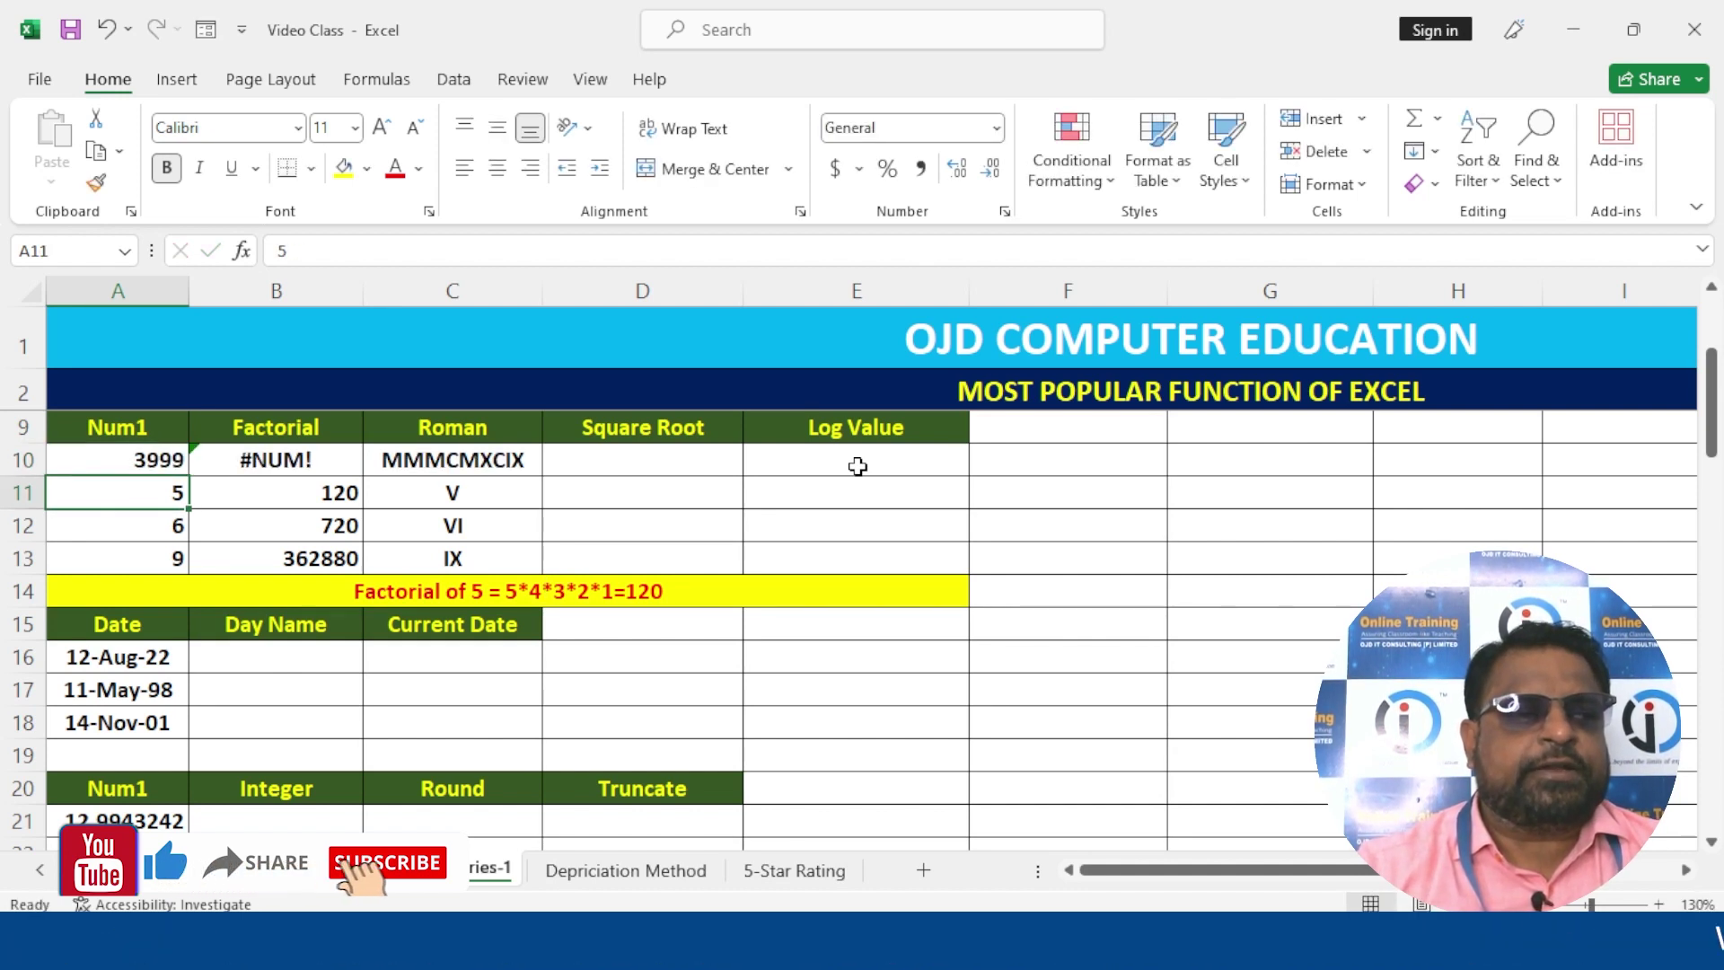
left_click(121, 459)
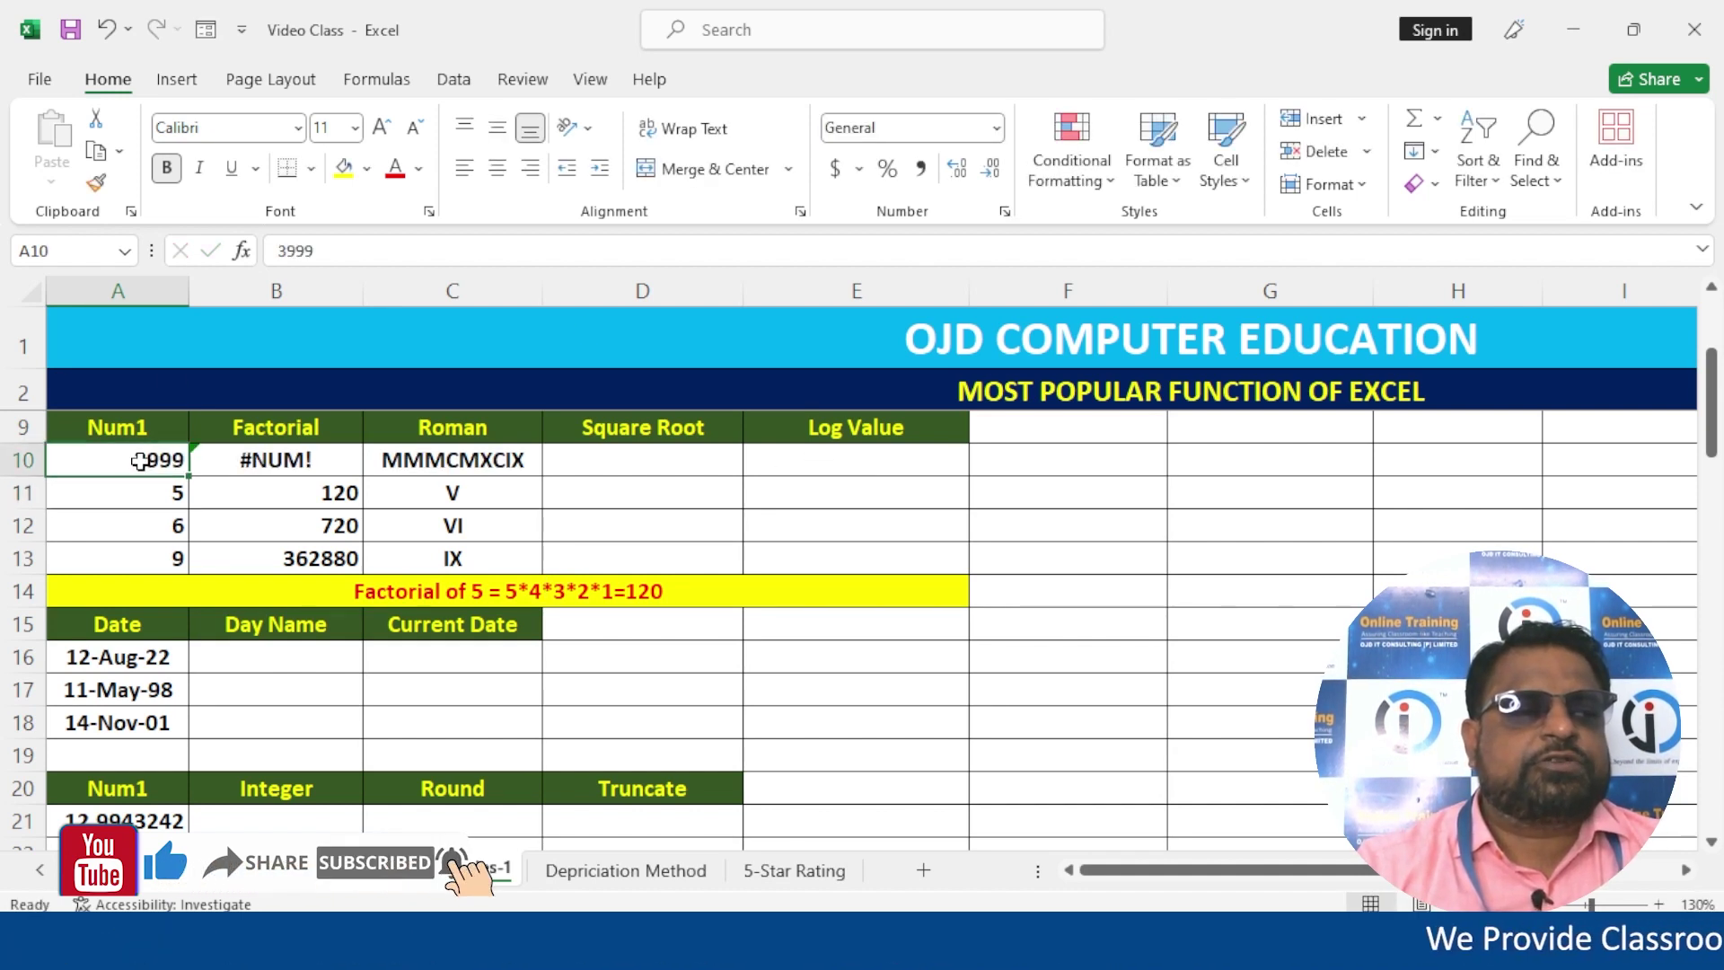
type("4000")
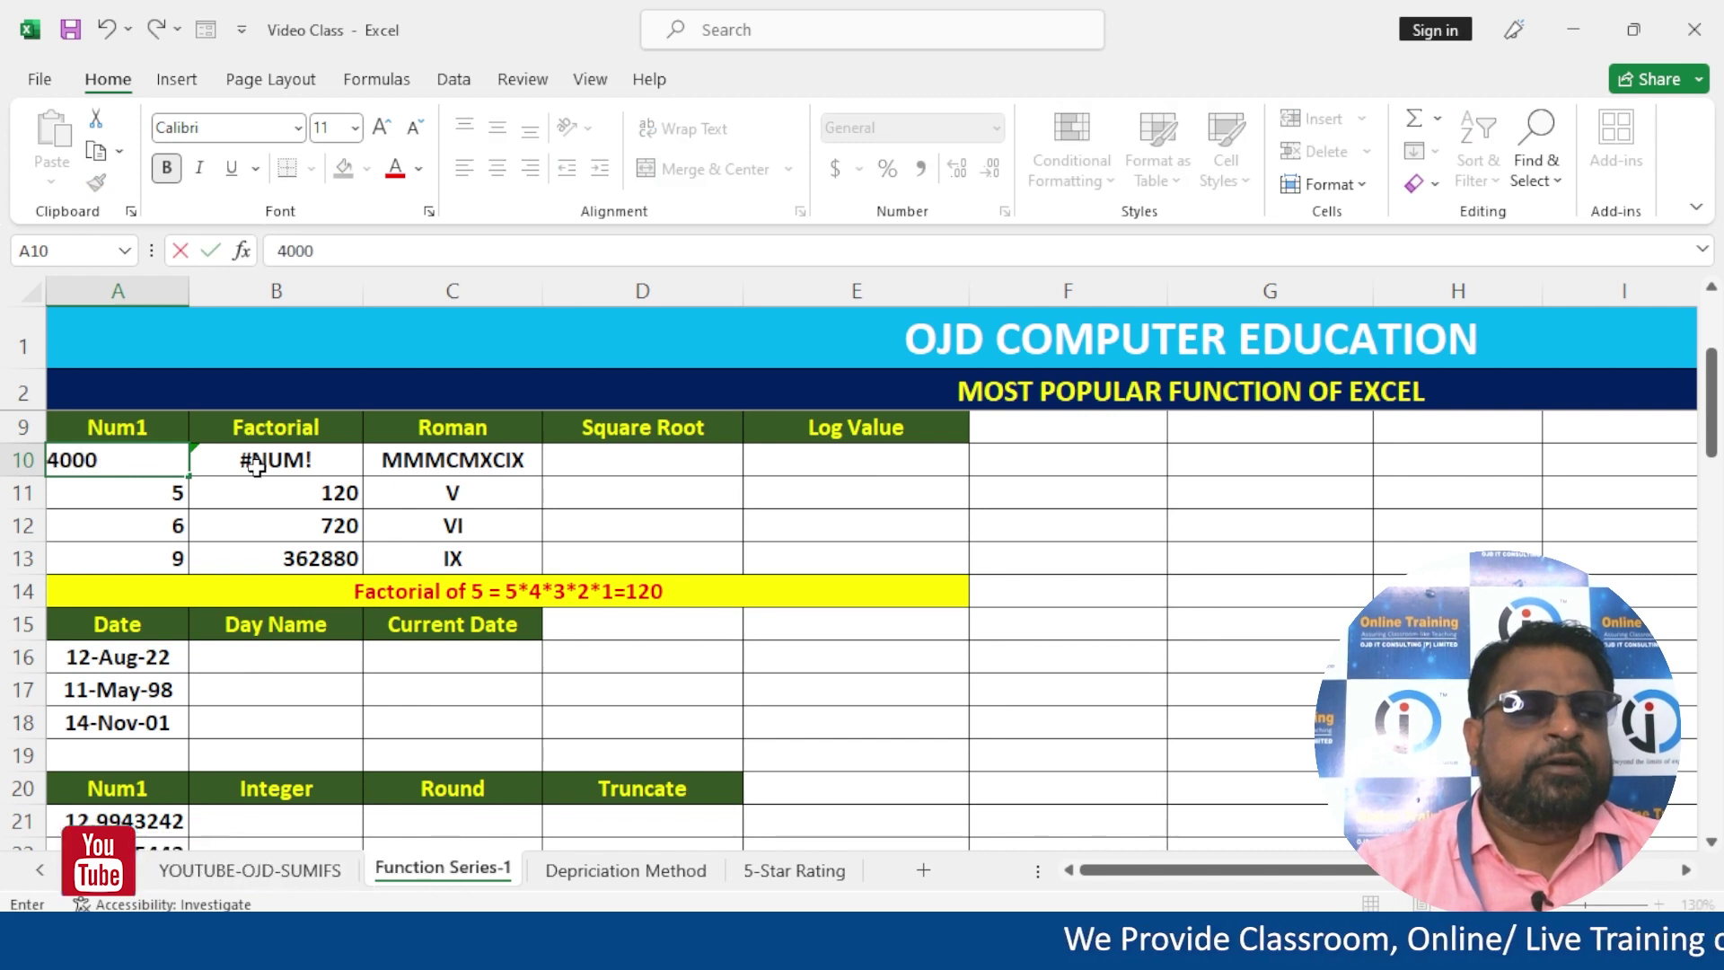
key("Return")
- Edit the number in A10 down to 4 by removing its trailing zeros
left_click(136, 459)
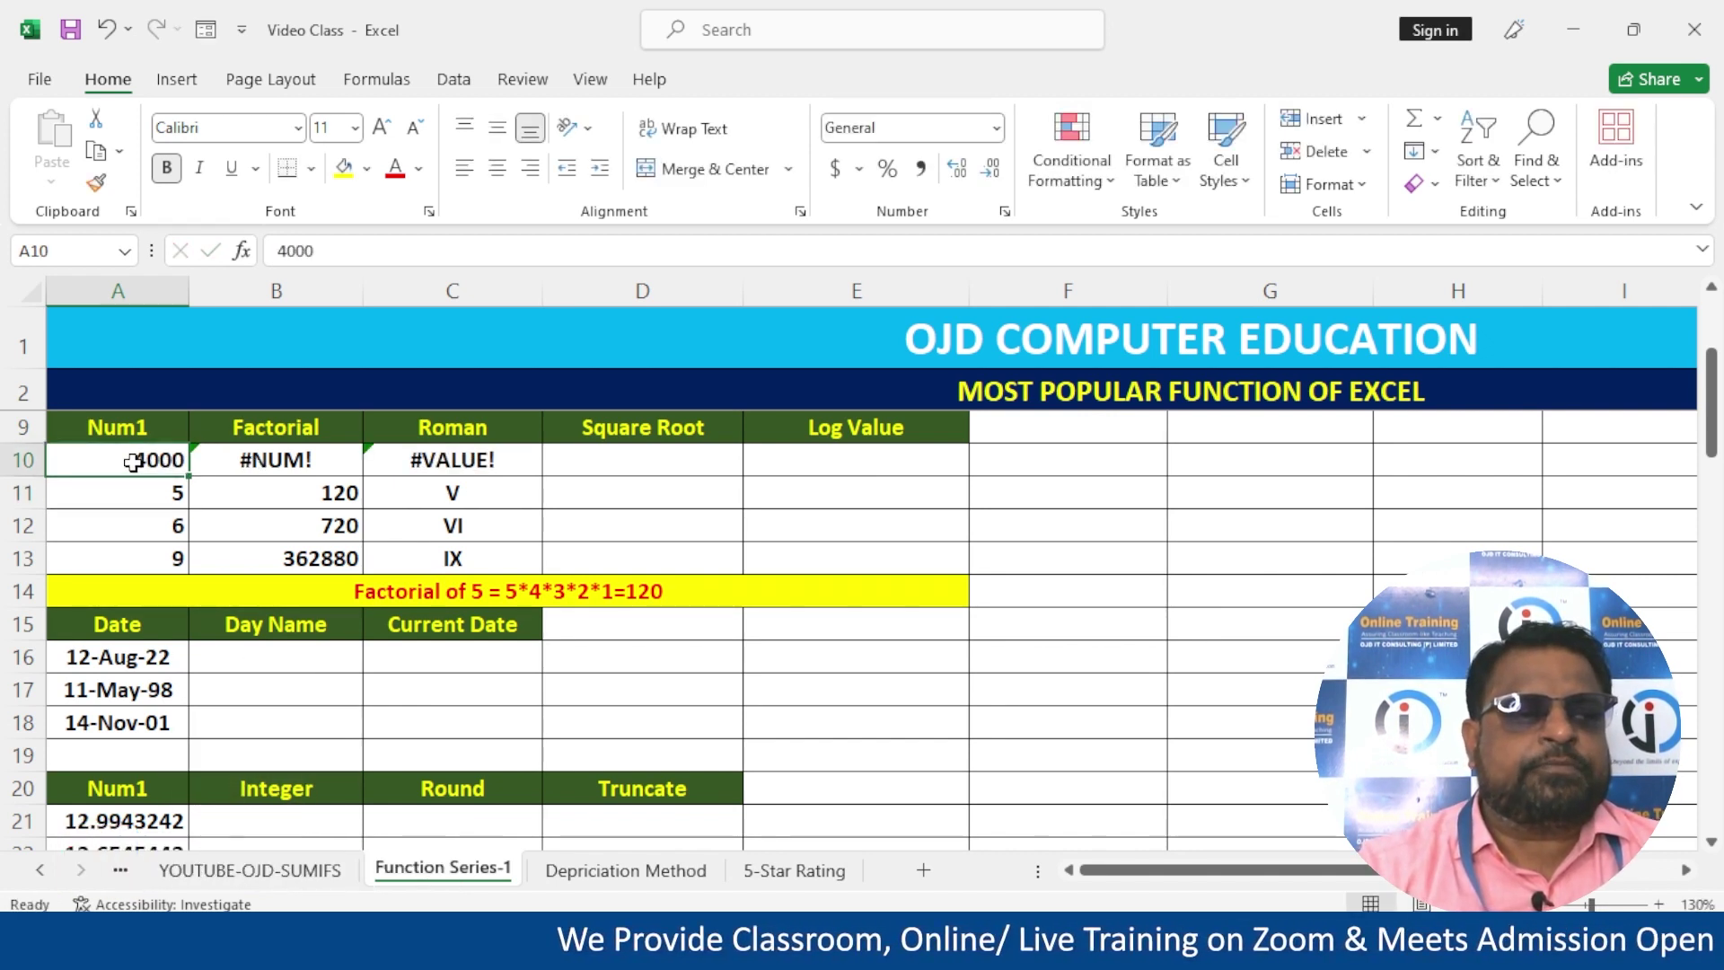
double_click(133, 462)
key("BackSpace")
key("BackSpace")
key("BackSpace")
key("Return")
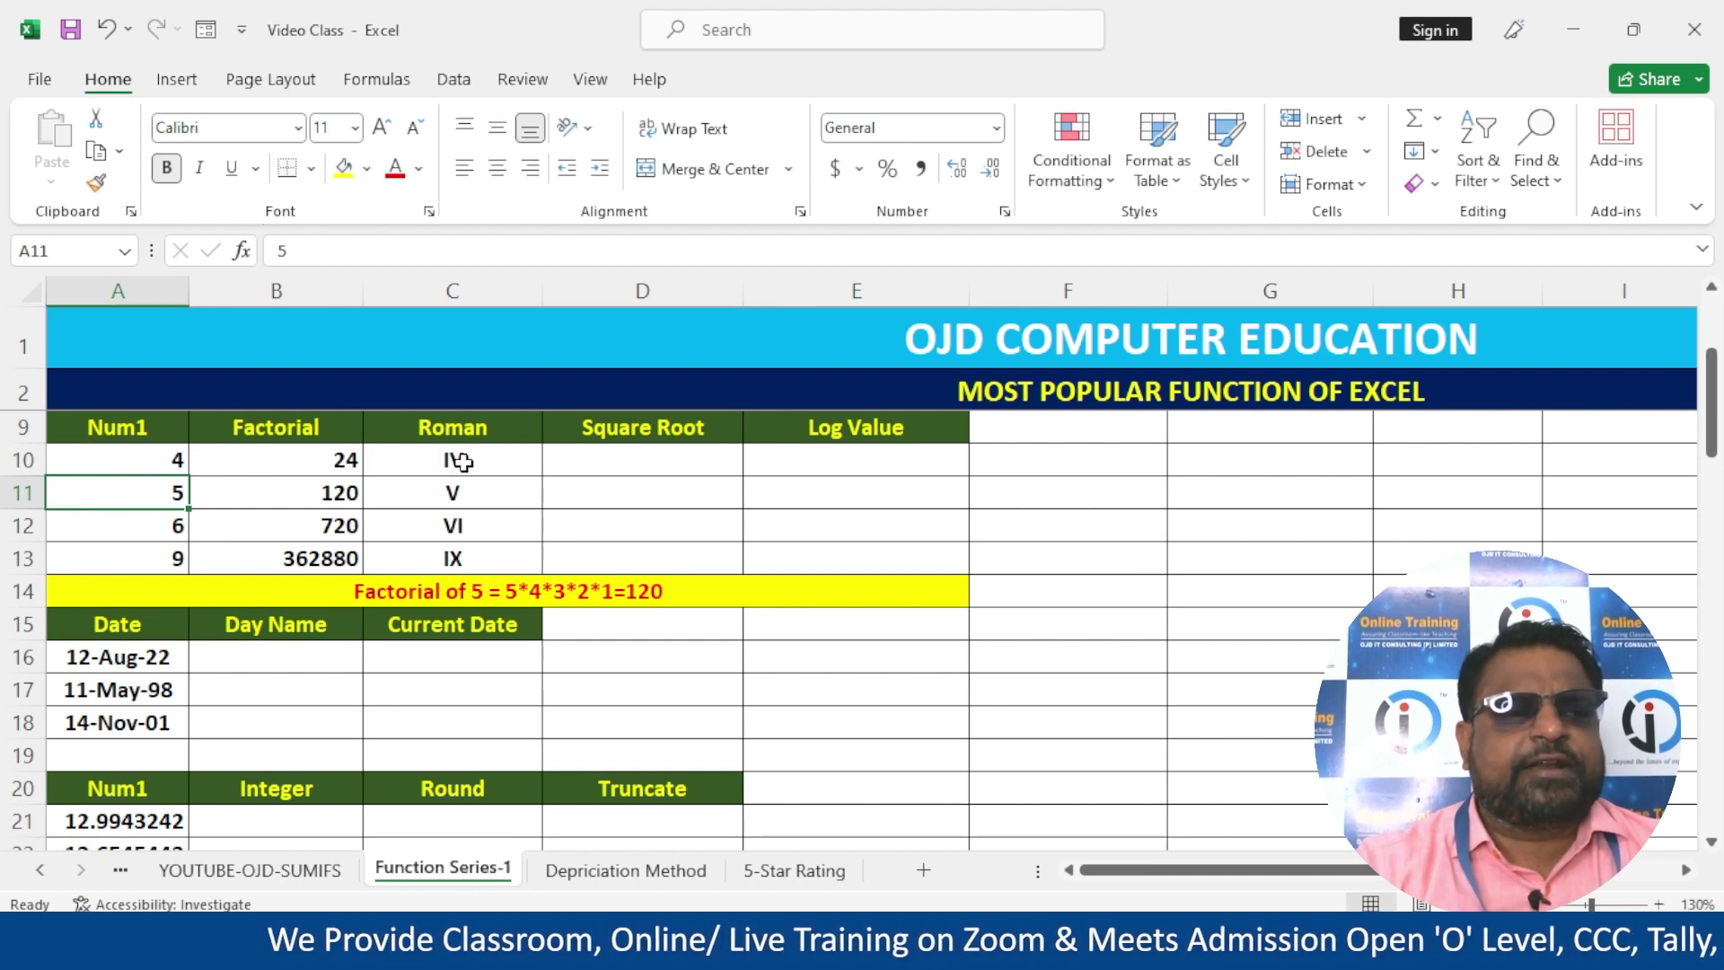
- Set the first Num1 value in A10 to 7
left_click(160, 459)
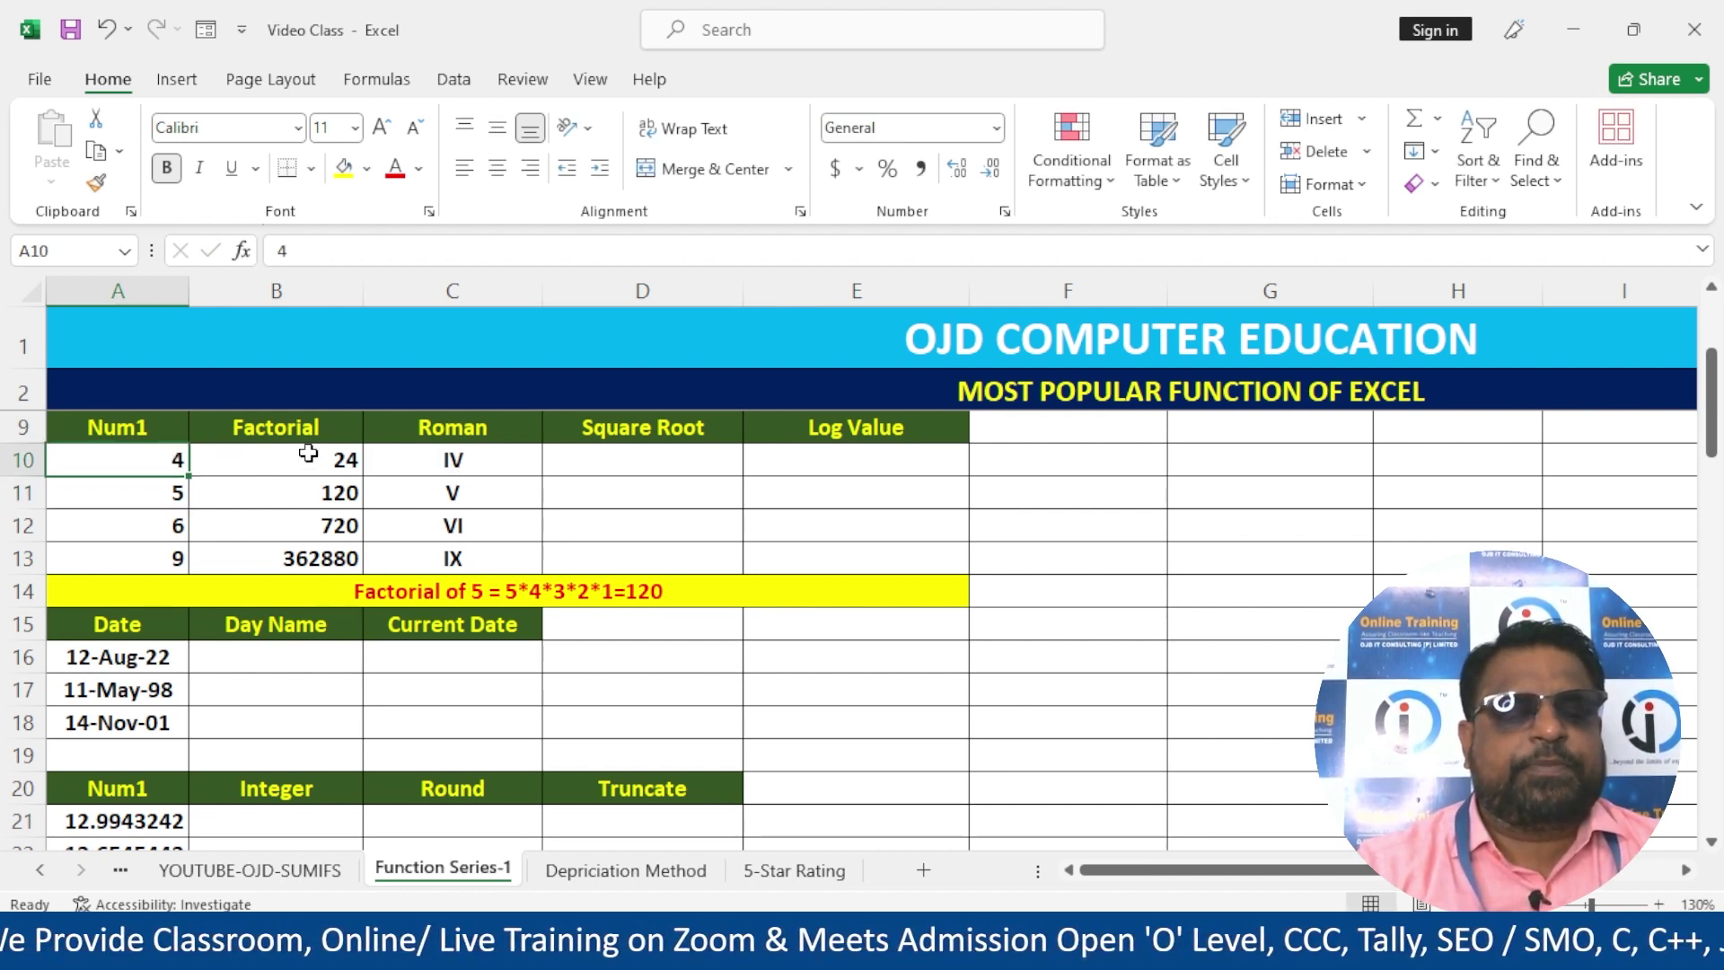
type("7")
key("Return")
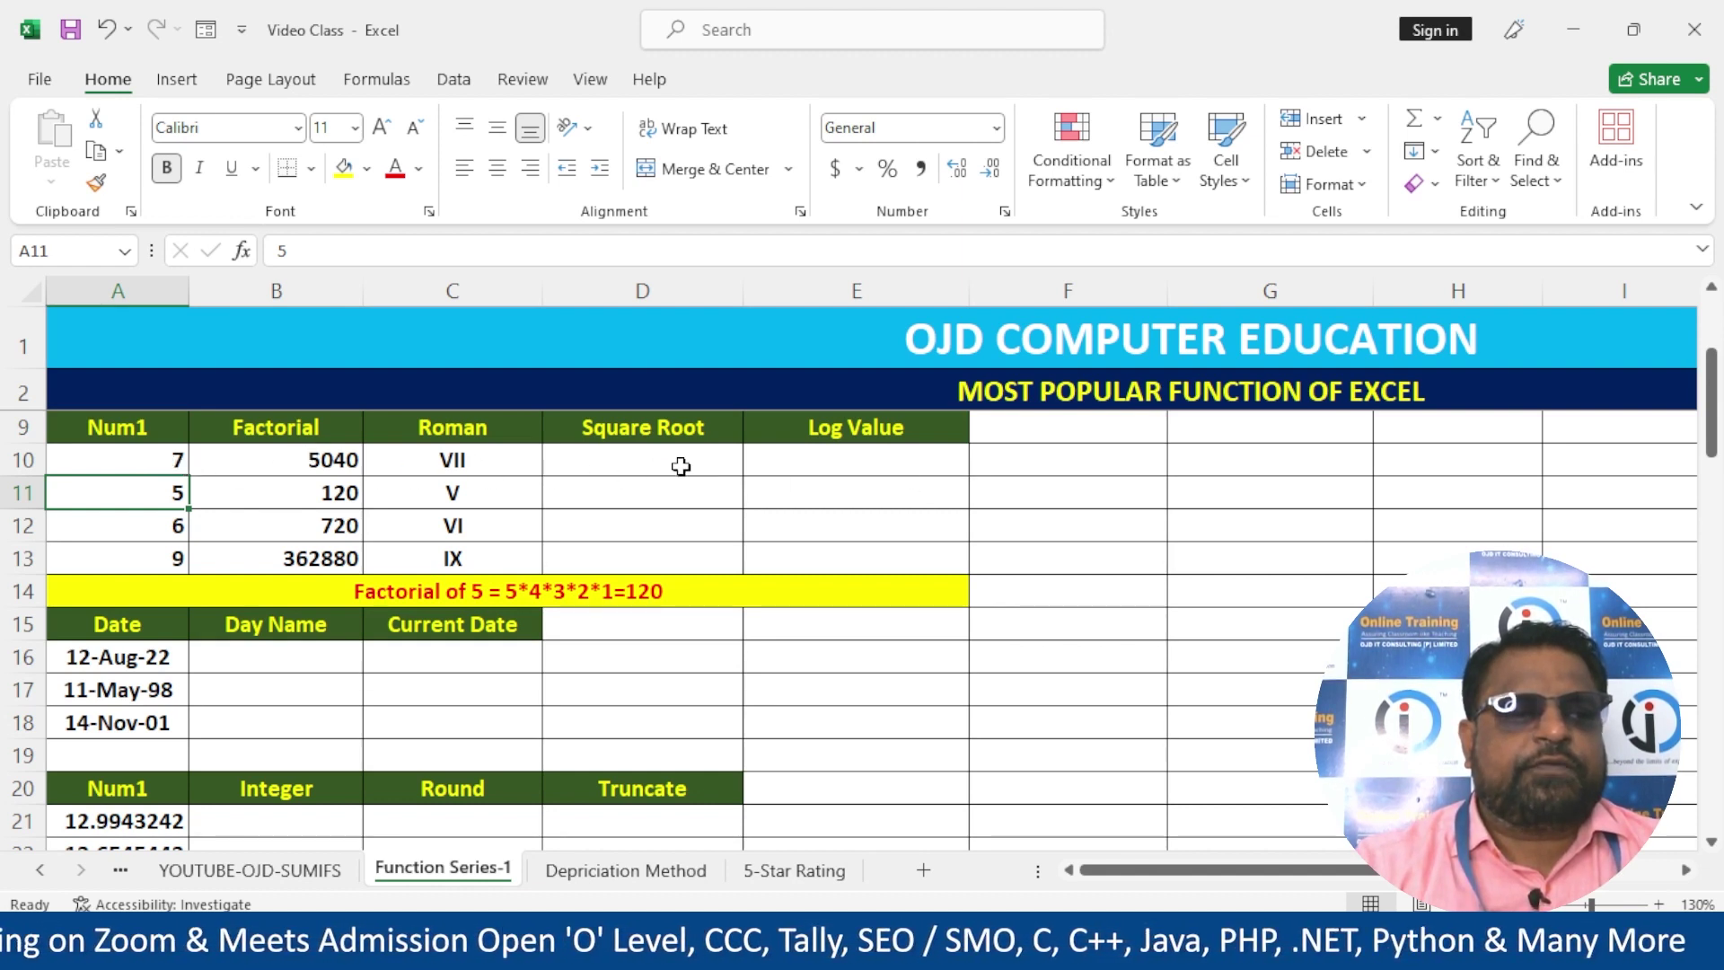
- Enter =SQRT(A10) in D10 and fill it down through D13 in the Square Root column
left_click(594, 458)
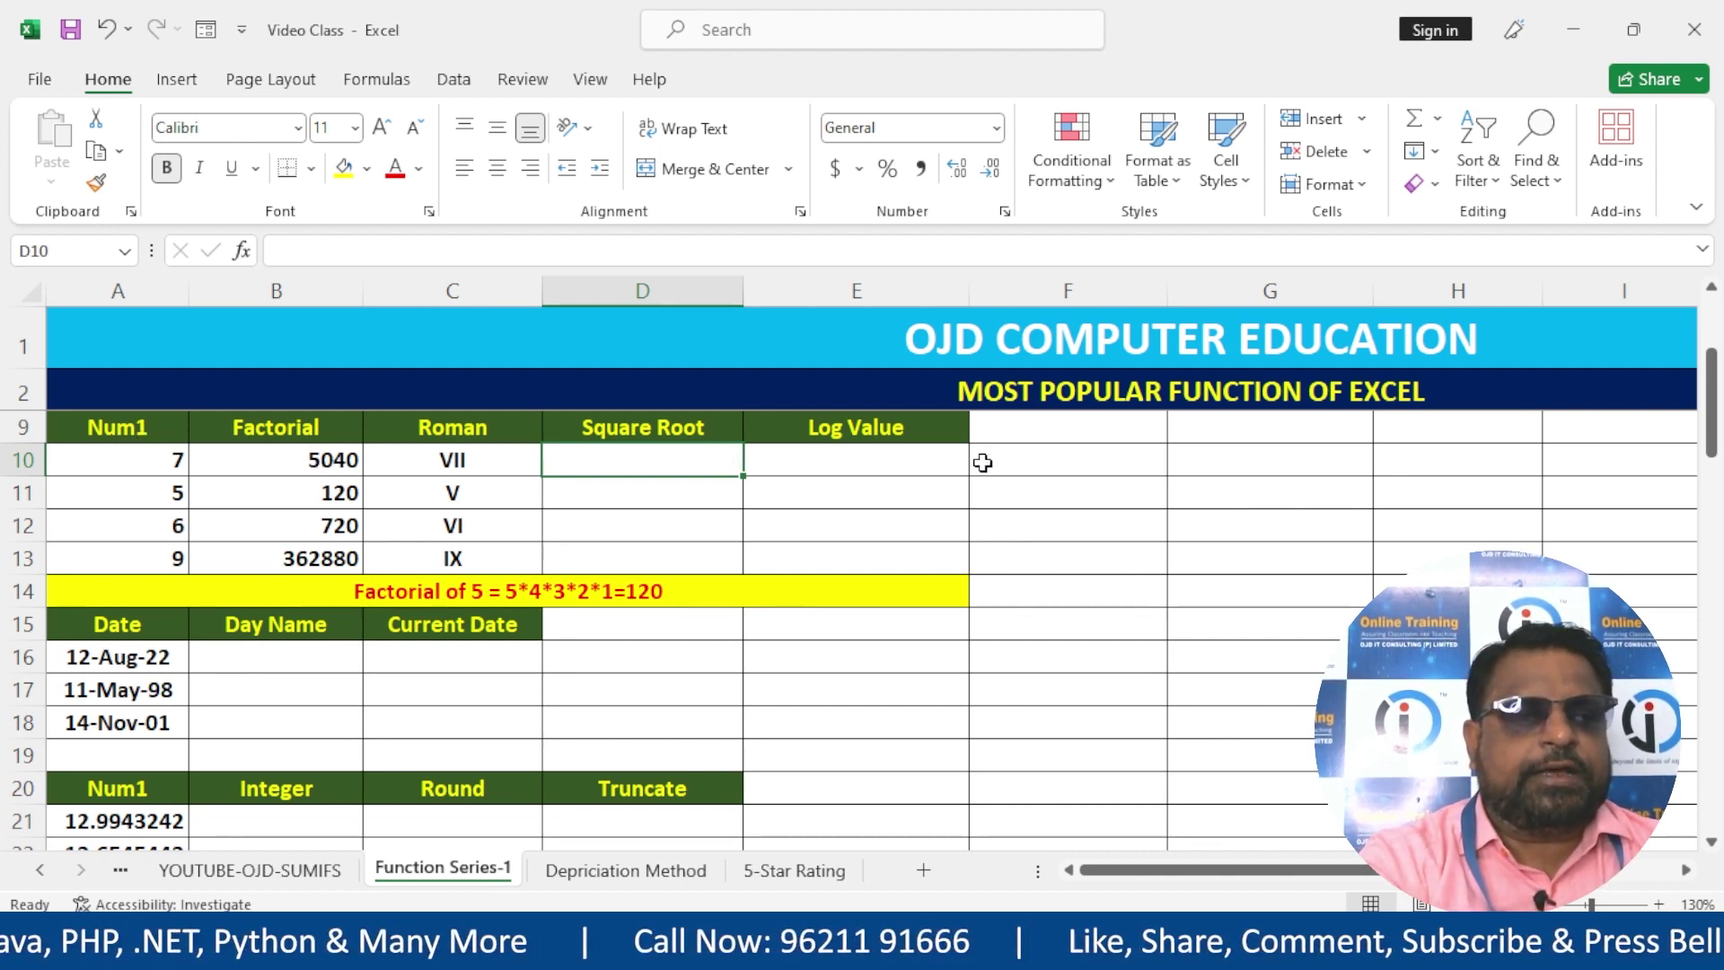
type("=S")
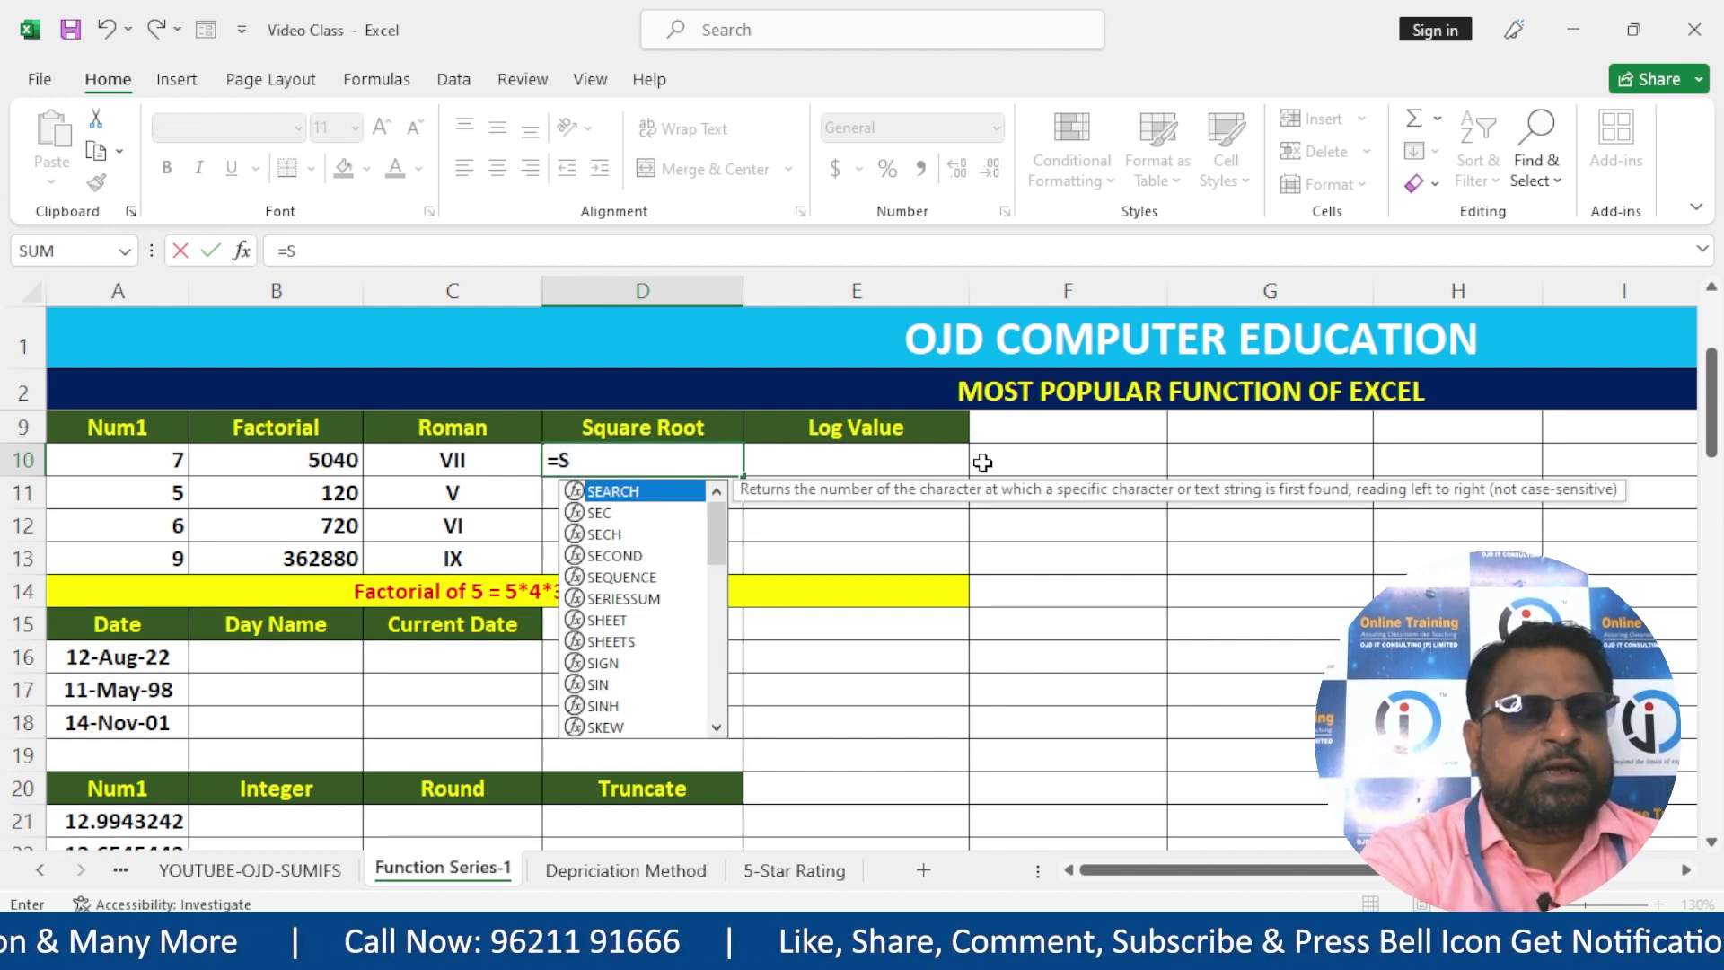
type("QRT(")
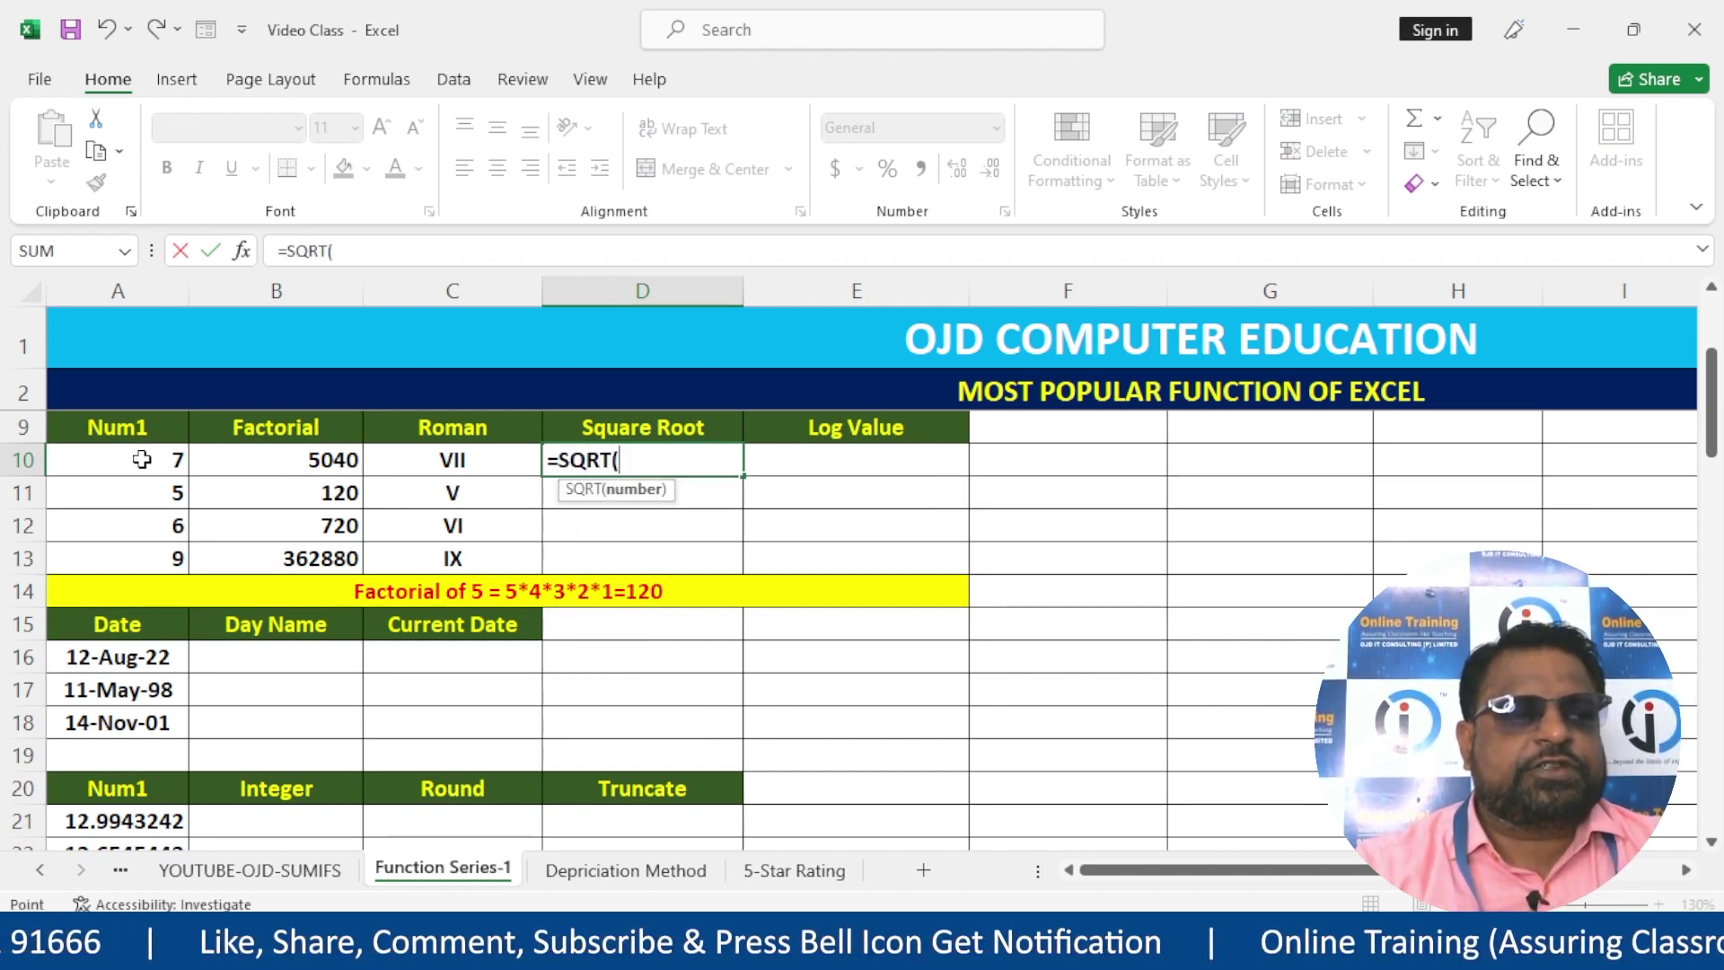
left_click(142, 459)
type(")")
key("Return")
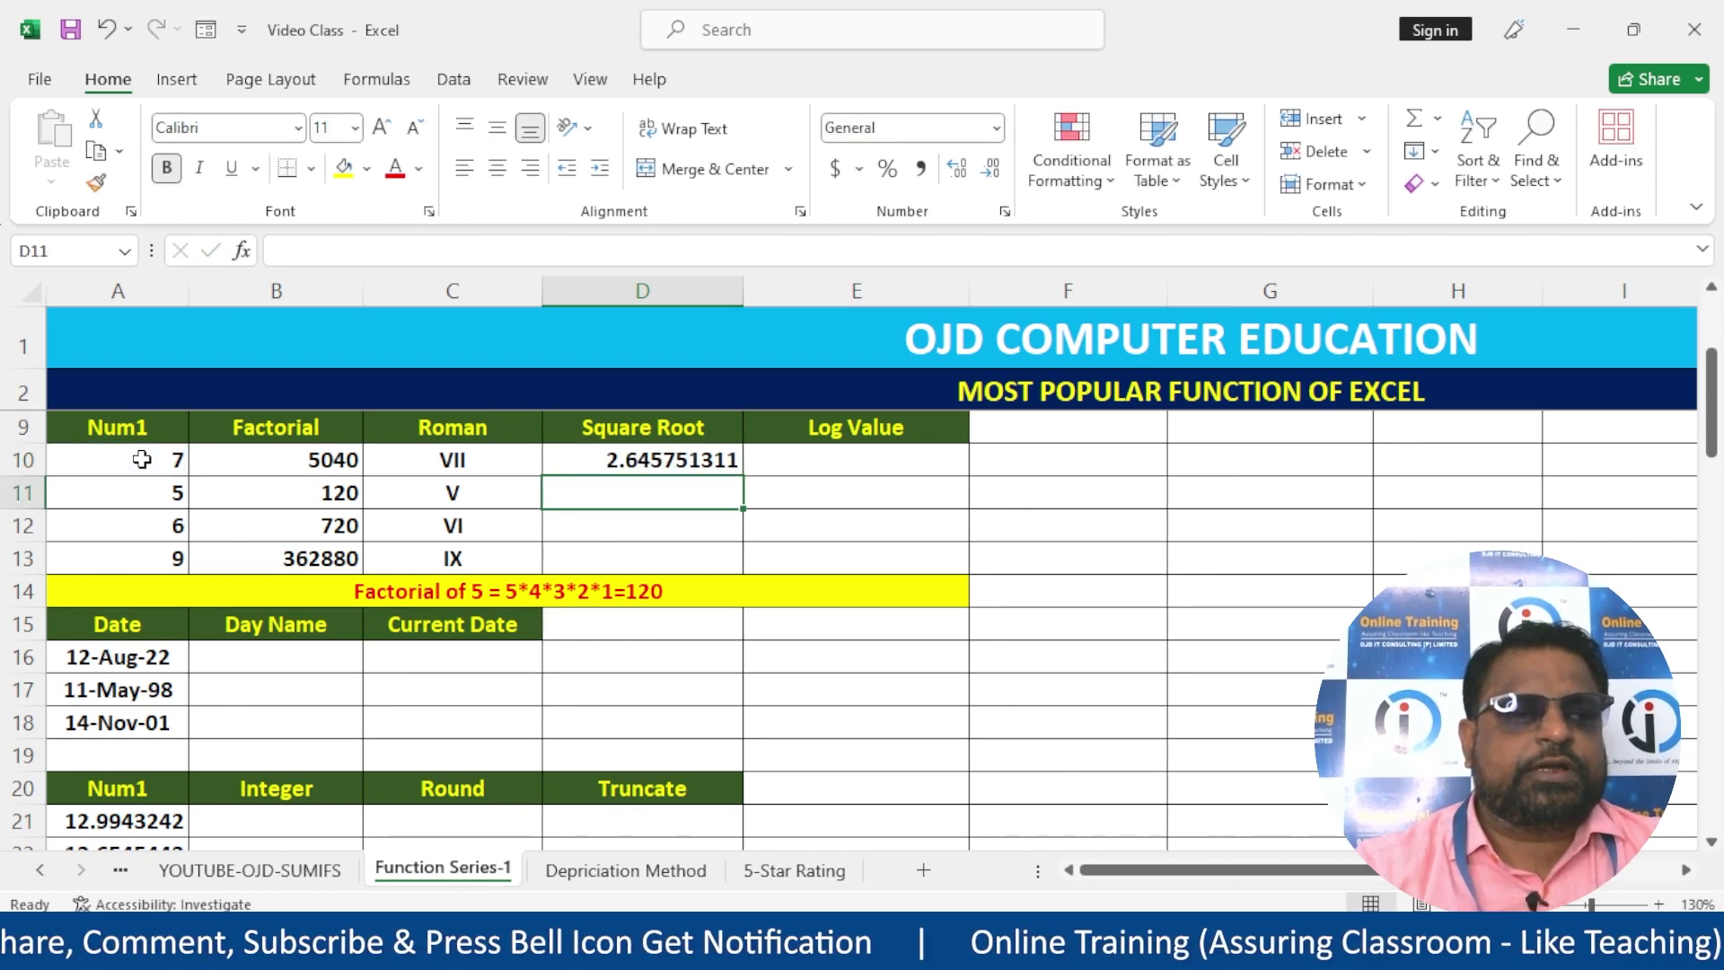
left_click(729, 461)
left_click_drag(742, 475, 743, 563)
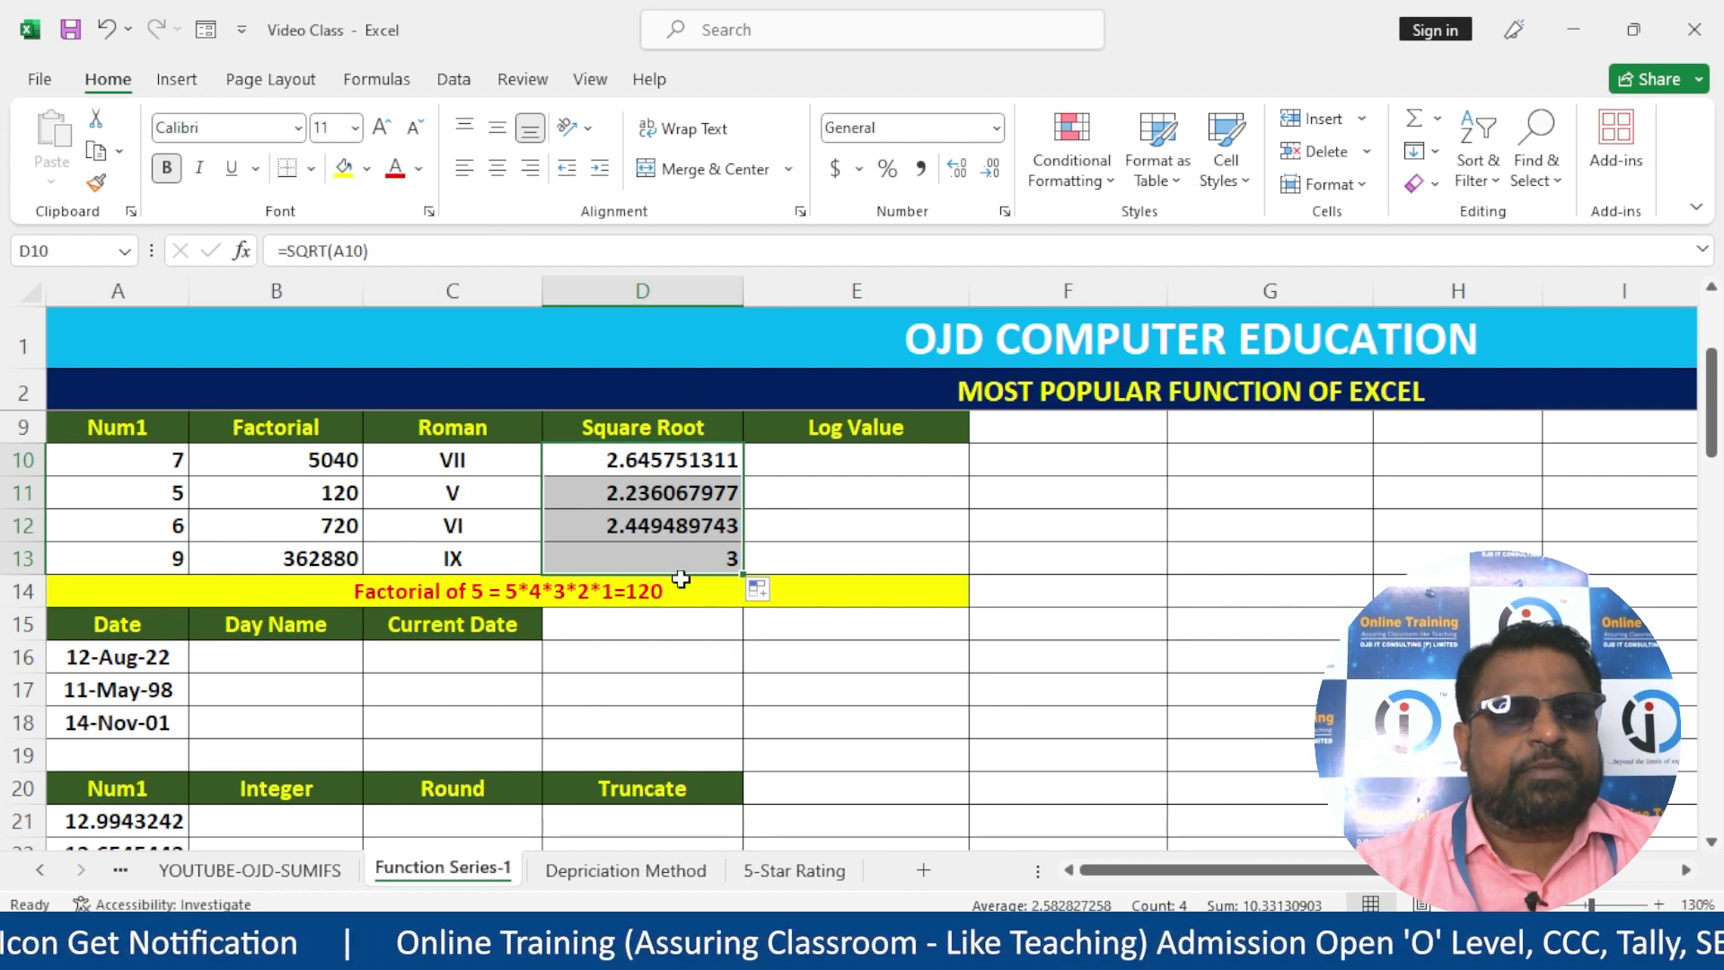
- Compare the Num1 values in A10:A13 with their square roots in column D
left_click(152, 463)
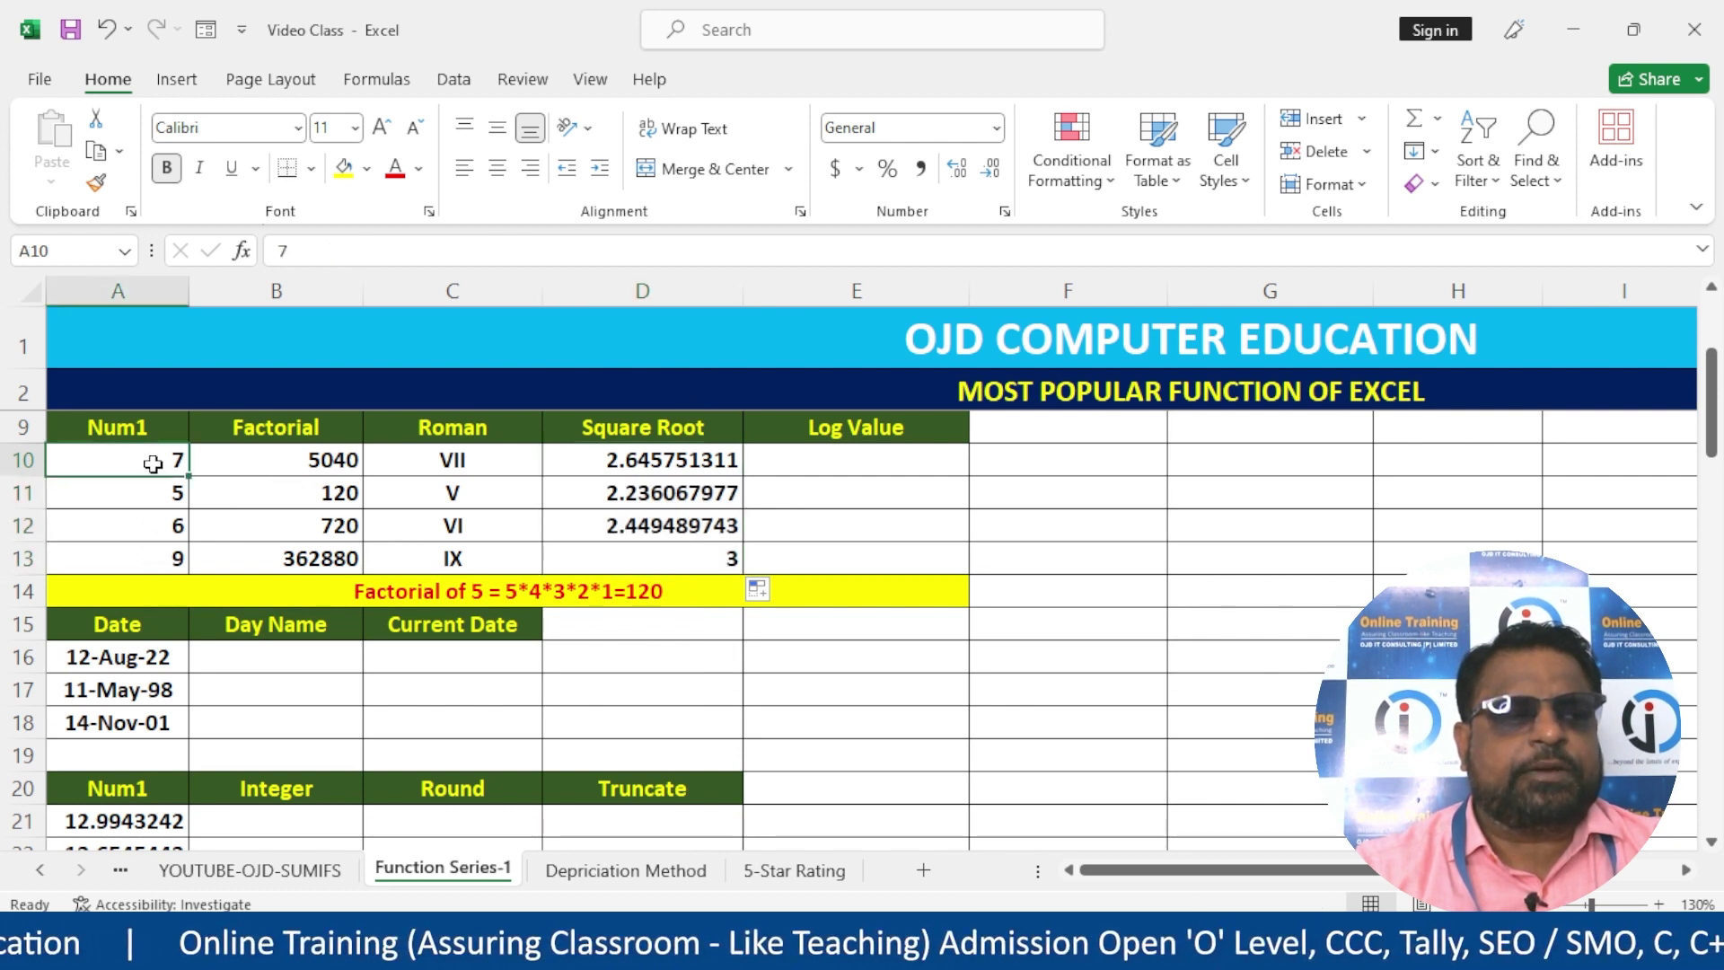
left_click(152, 557)
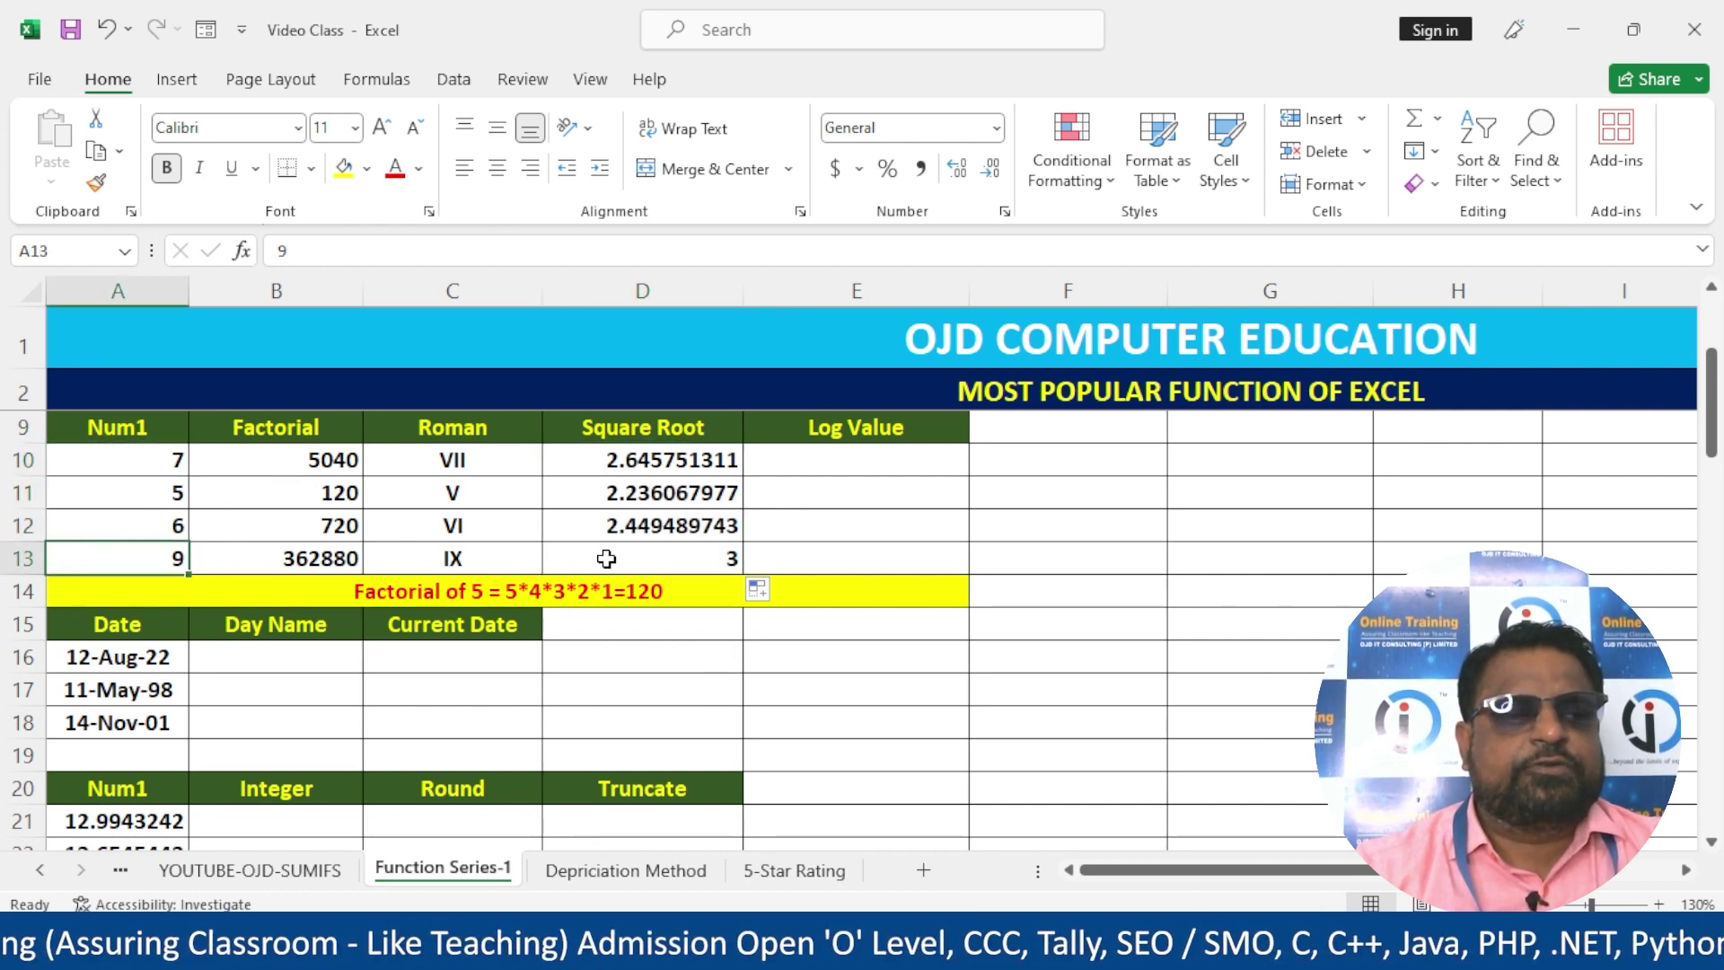
left_click(158, 514)
left_click(555, 517)
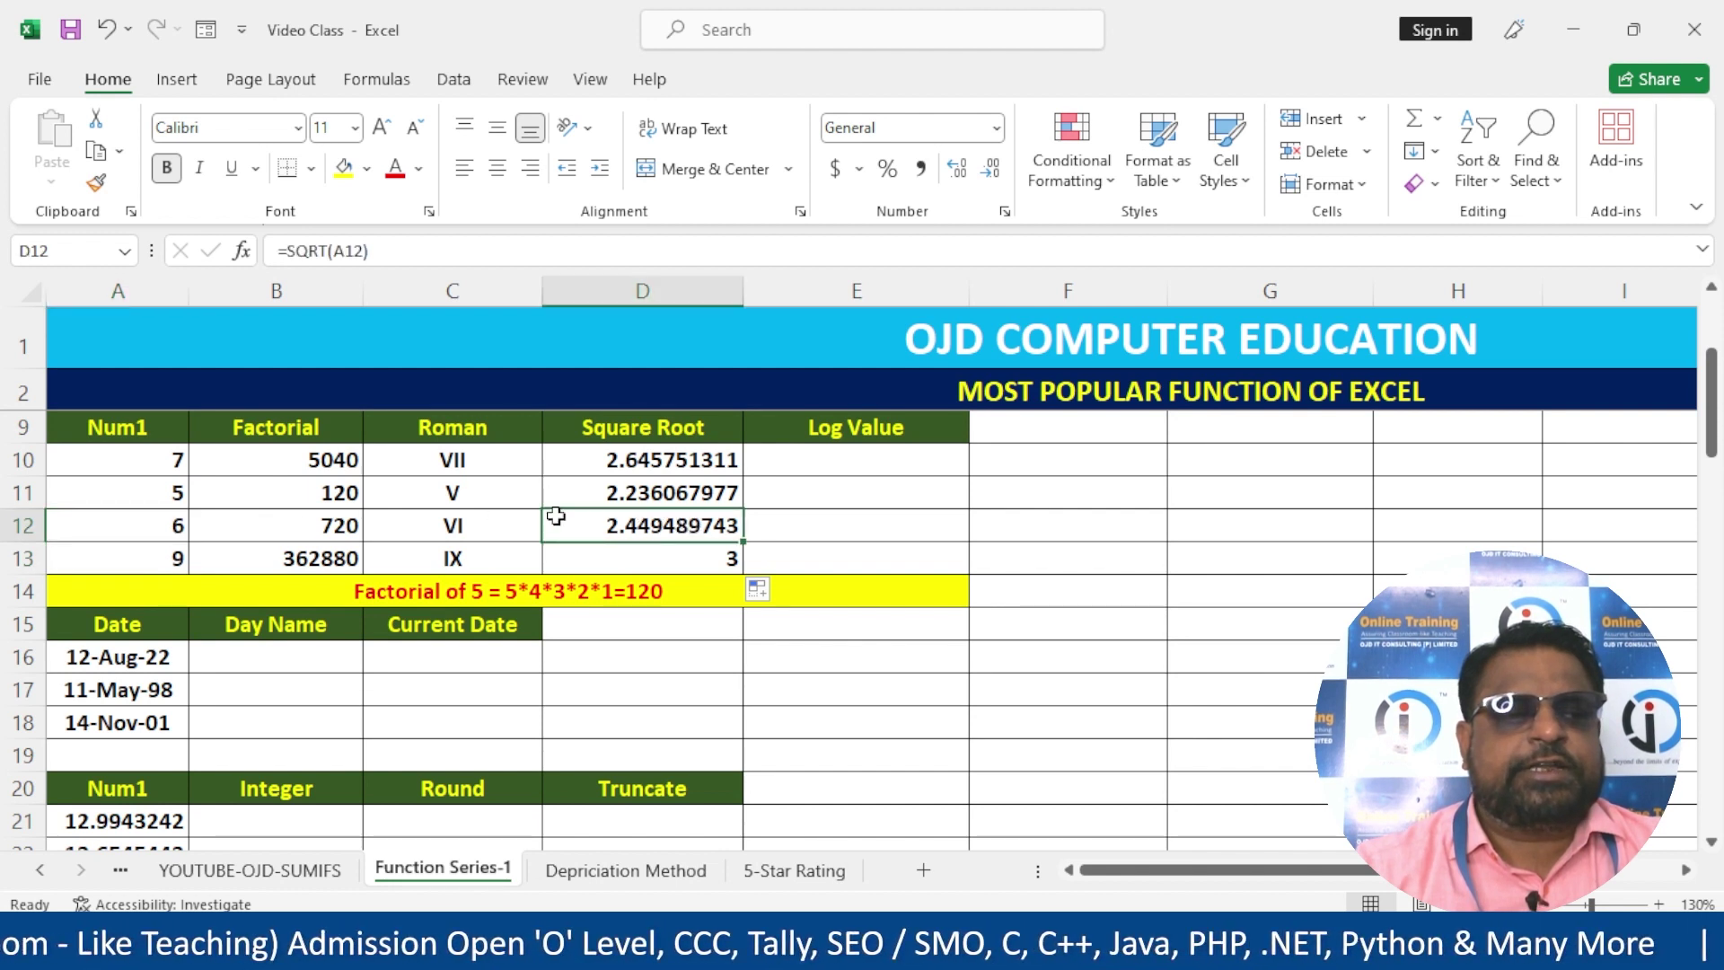
left_click(112, 493)
left_click(671, 496)
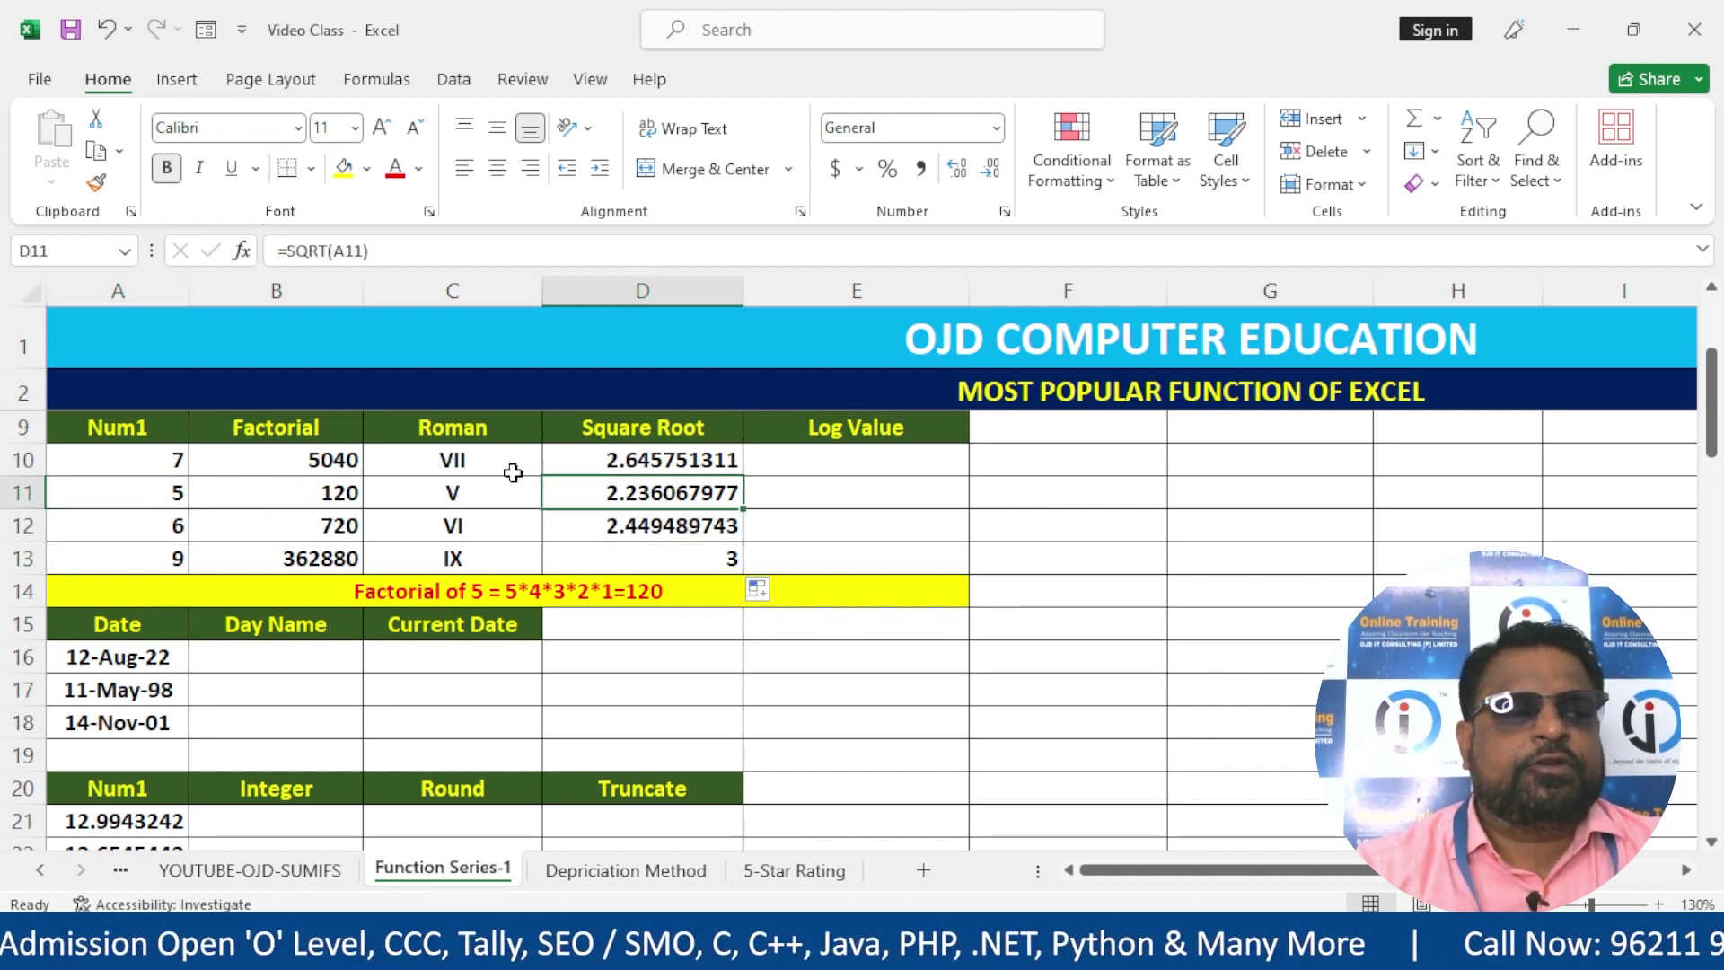
left_click(95, 454)
- Format the Square Root results in D10:D13 as numbers with two decimal places
left_click_drag(641, 457, 653, 545)
left_click_drag(654, 465, 650, 542)
scroll(742, 562, "up", 1)
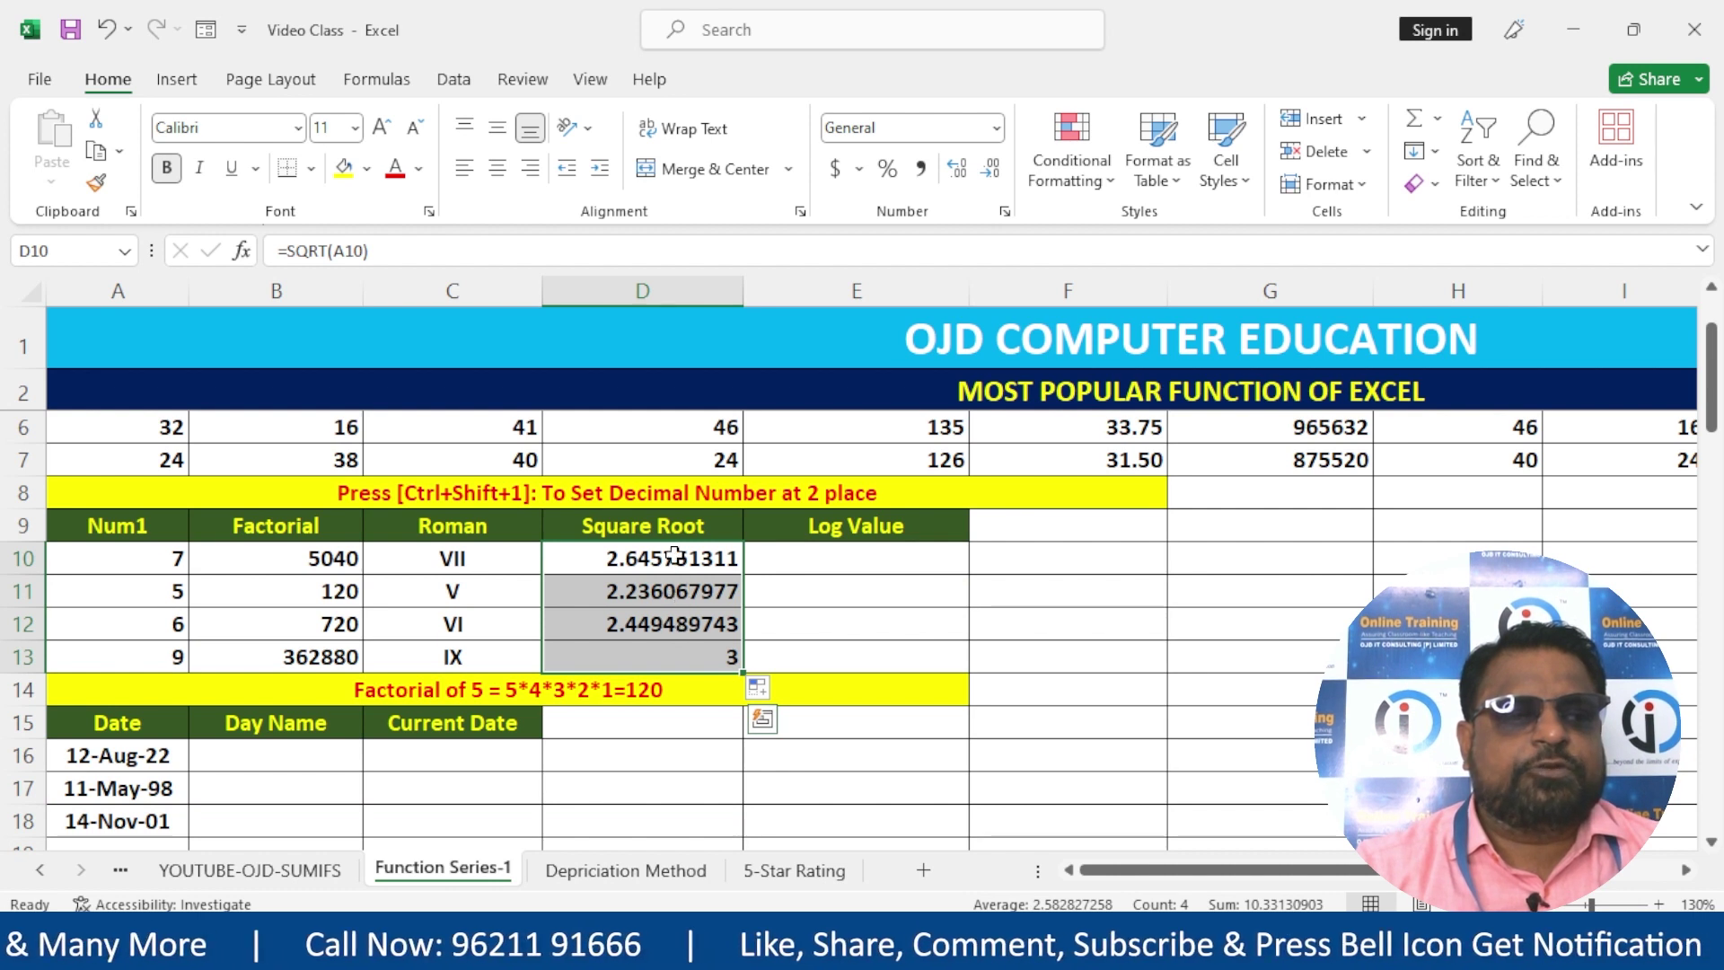
key("ctrl+shift+1")
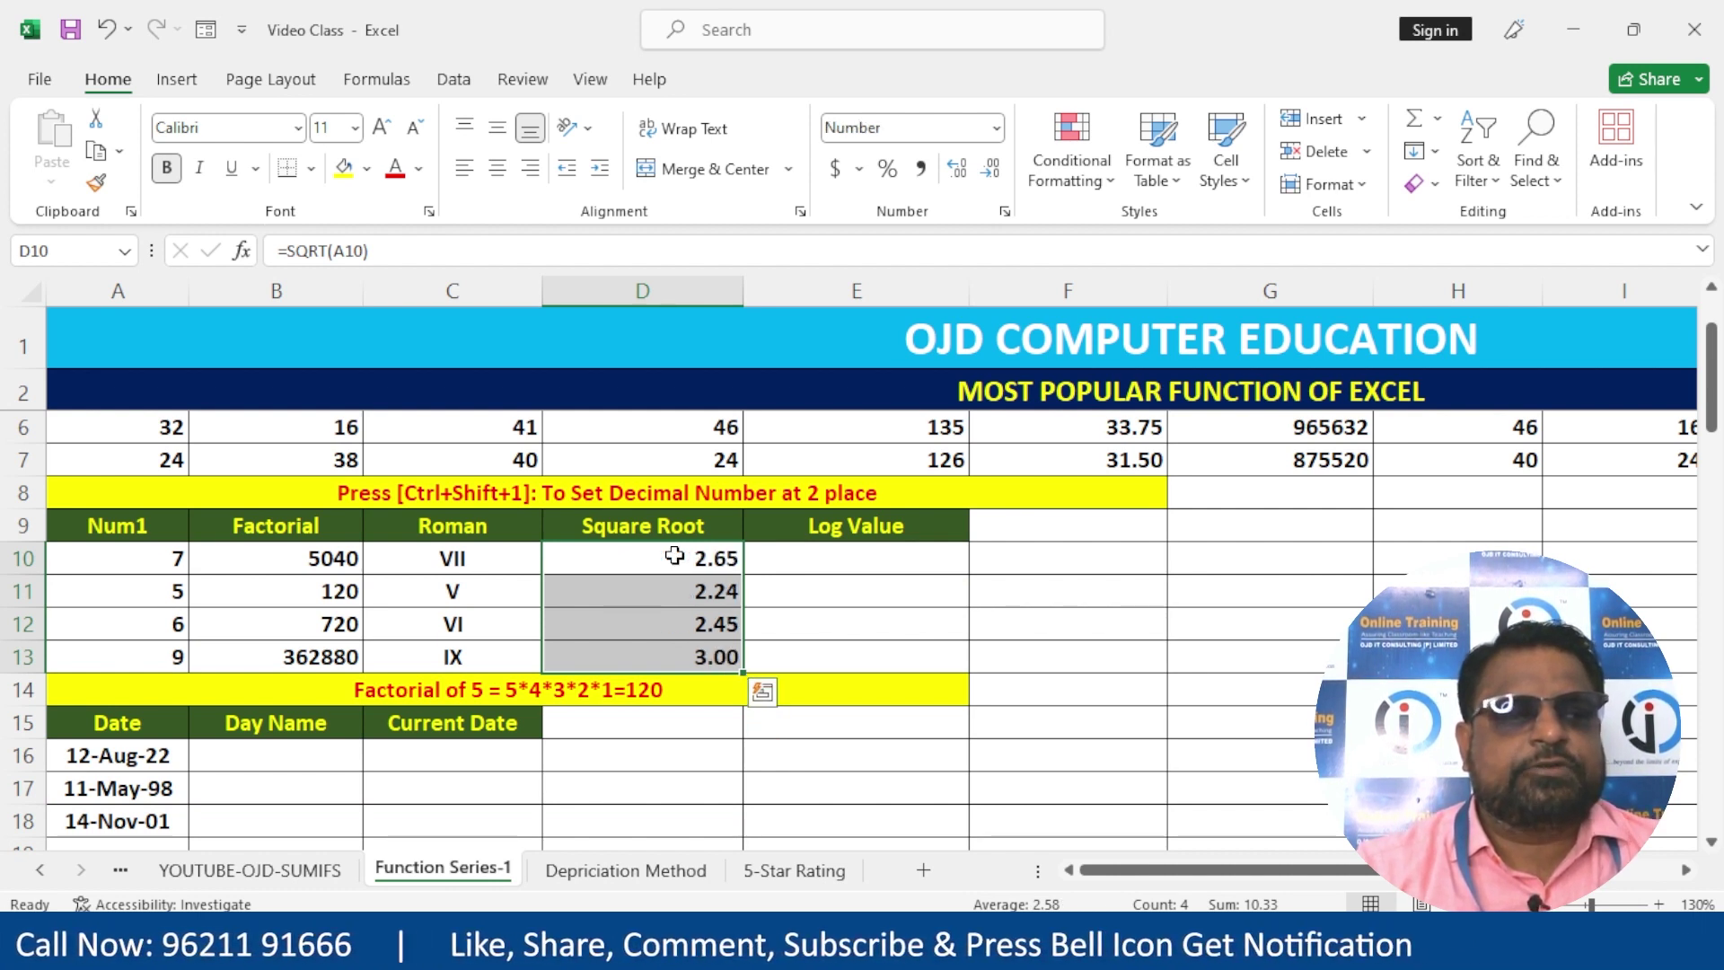
left_click(880, 564)
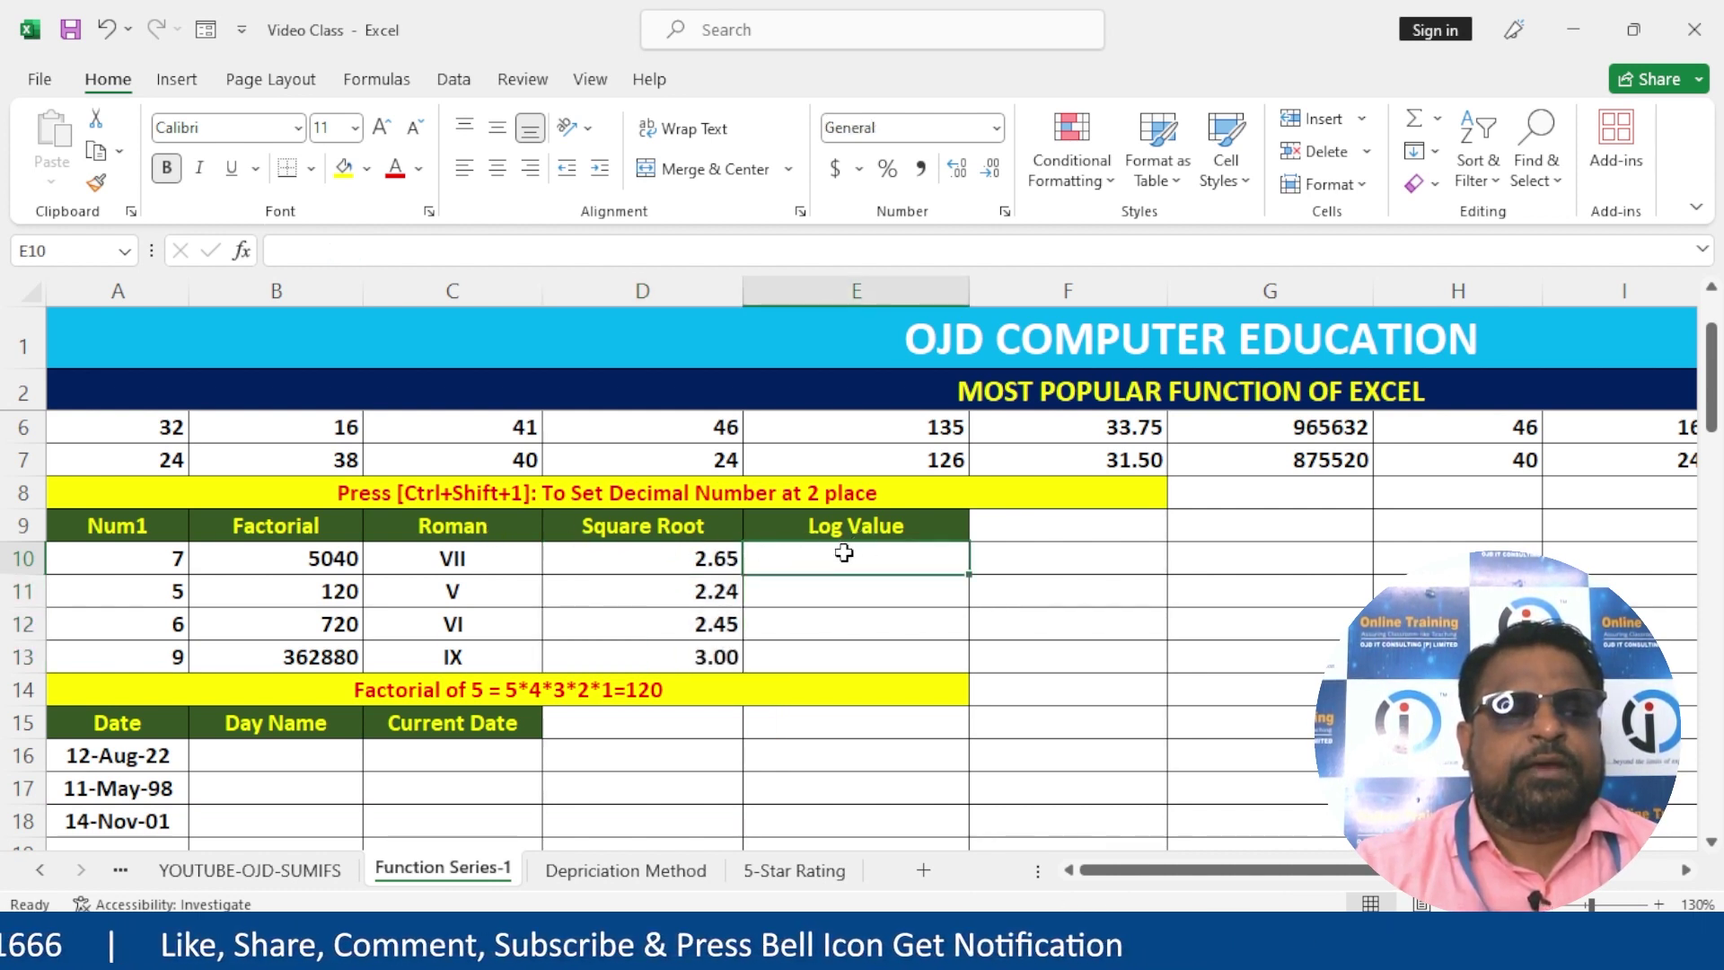
- Enter =LOG(A10) in E10 and fill it down through E13 in the Log Value column
type("=")
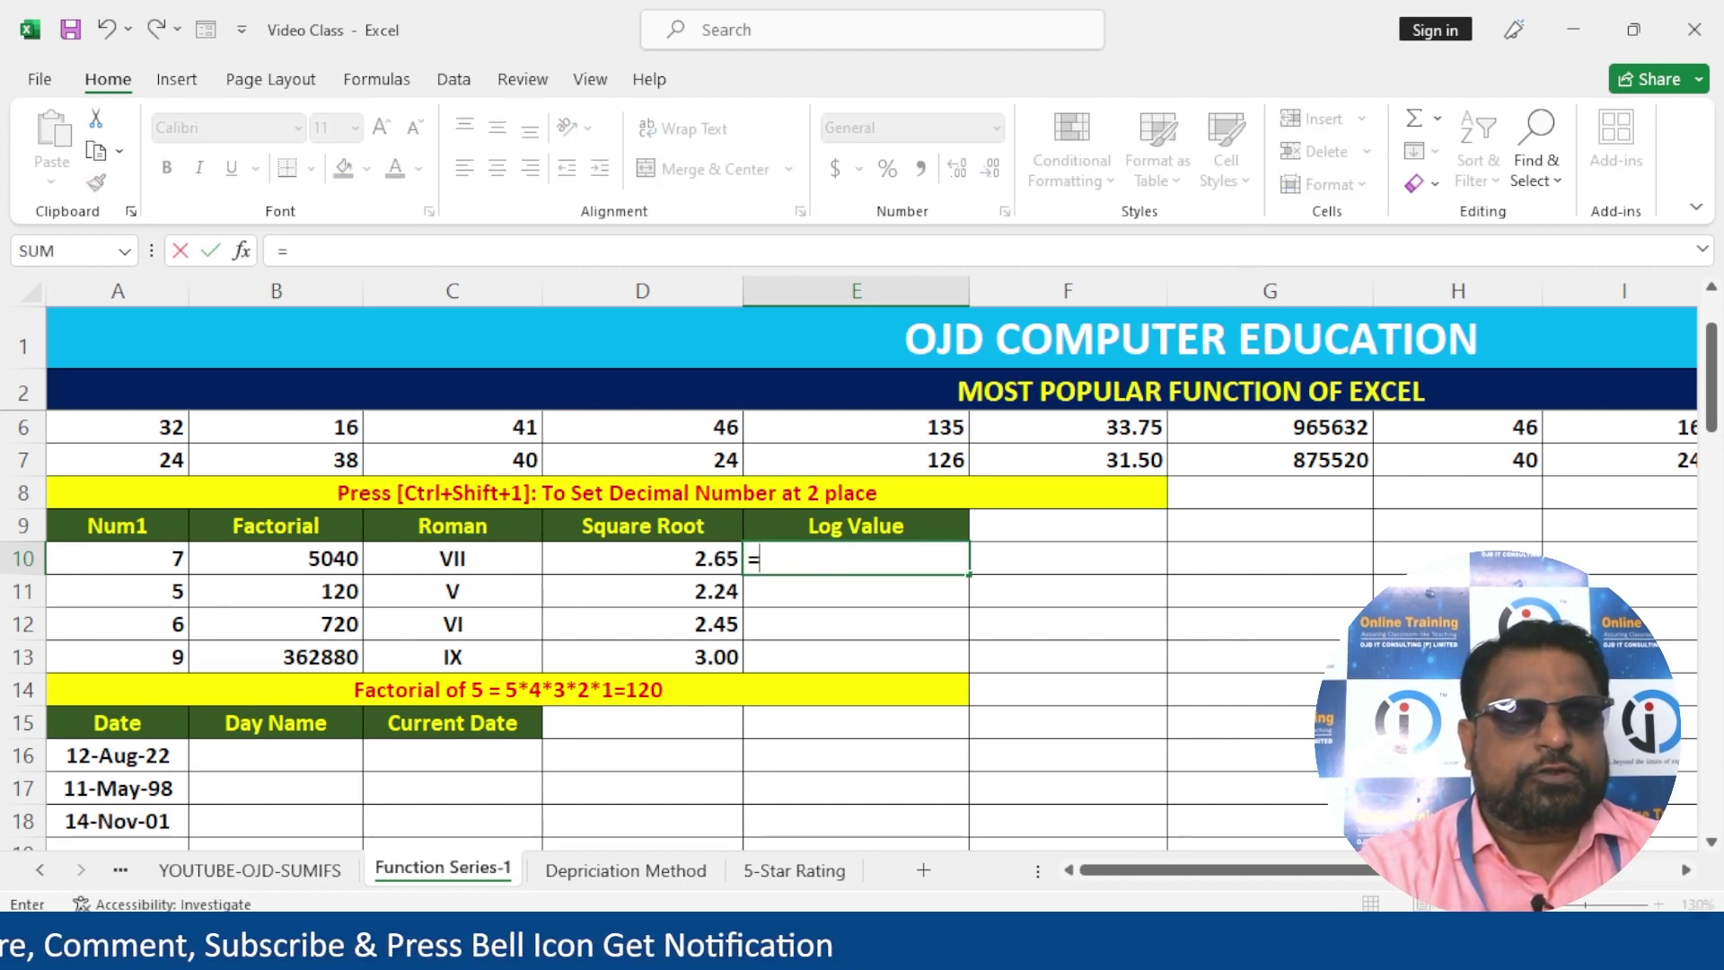
type("LOG(")
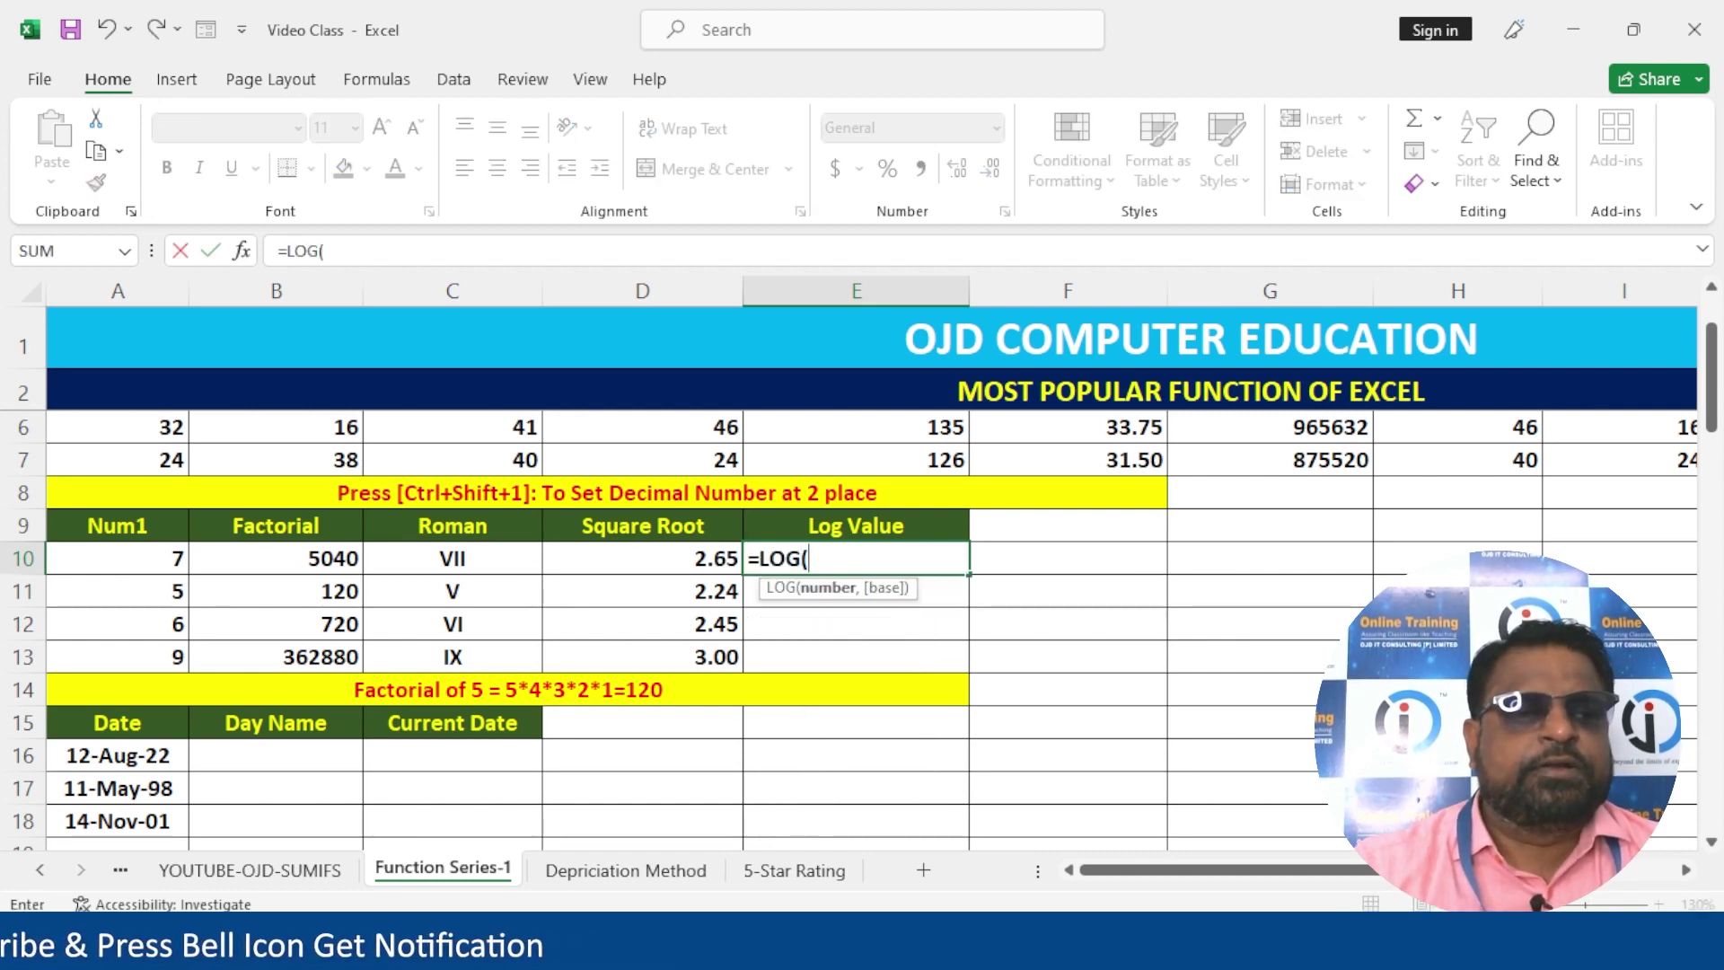
left_click(151, 553)
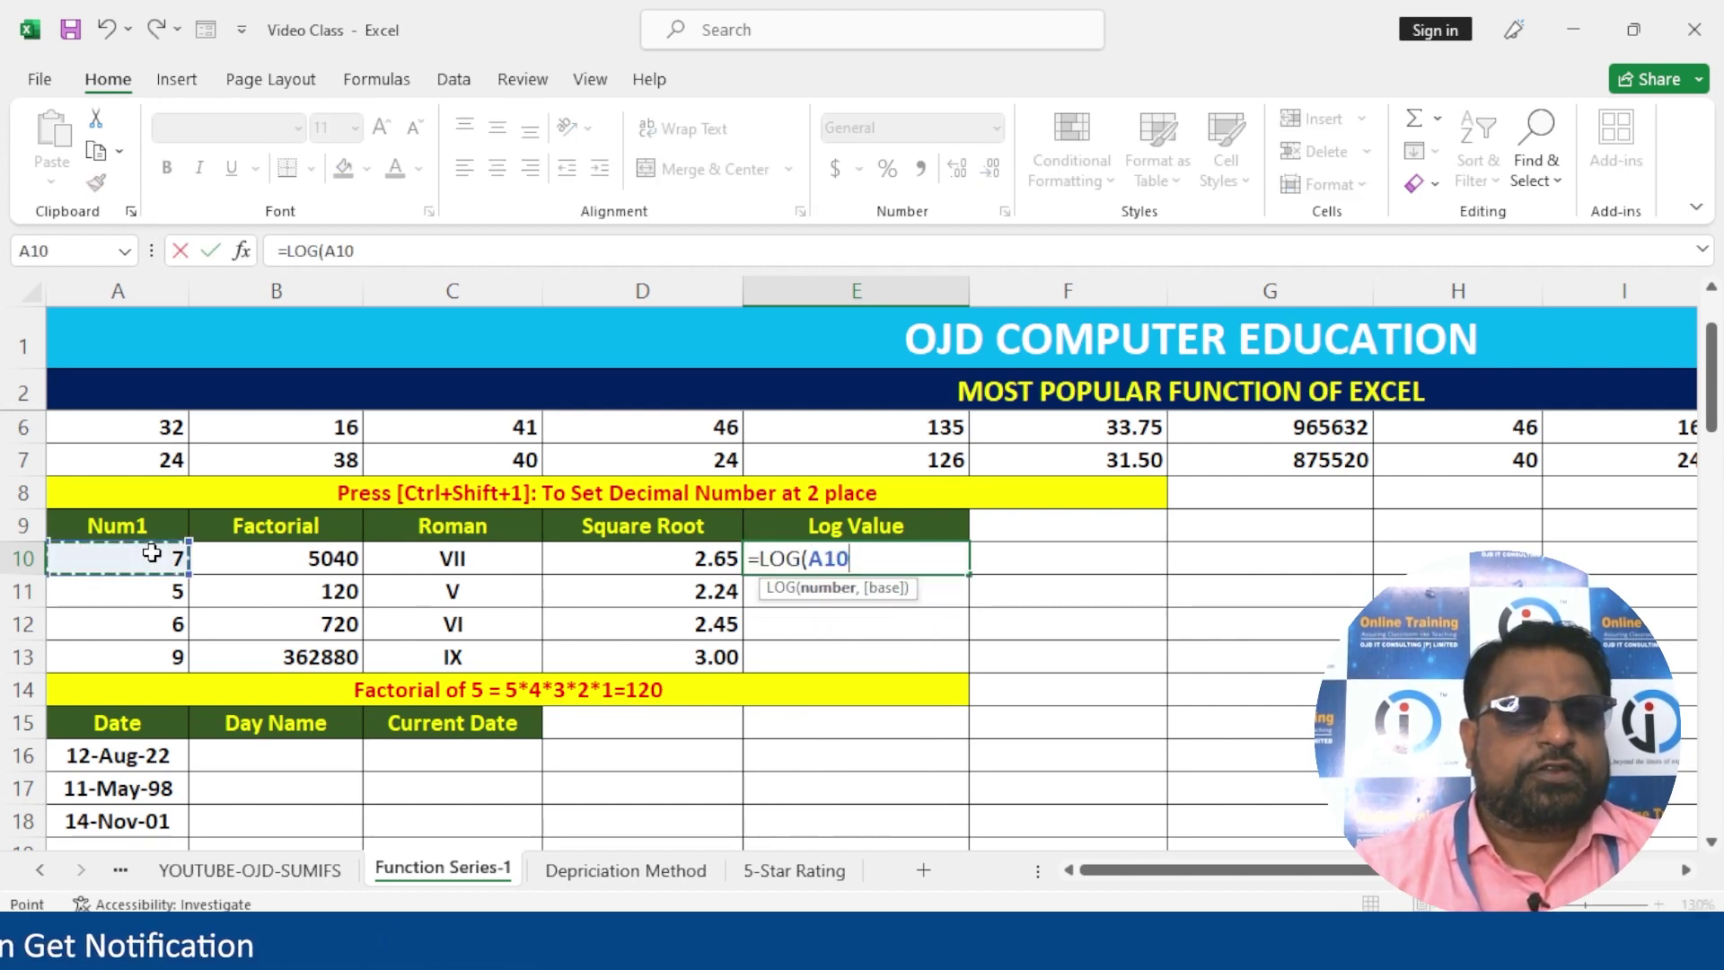
type(")")
key("Return")
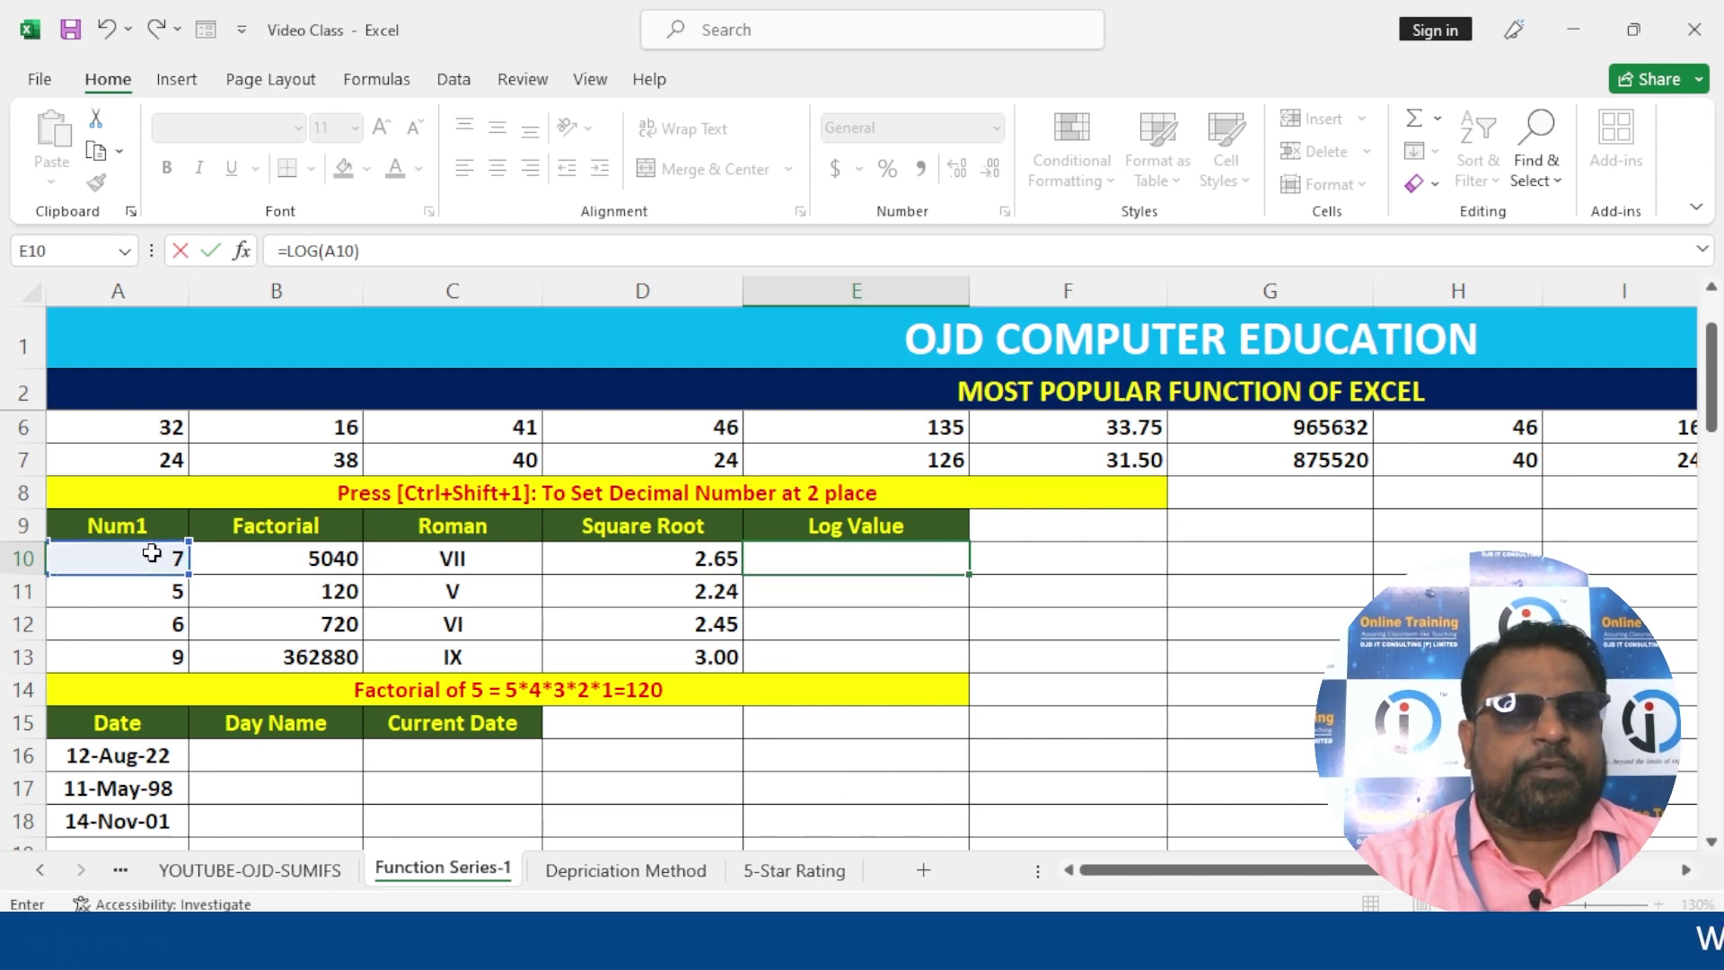
left_click(953, 555)
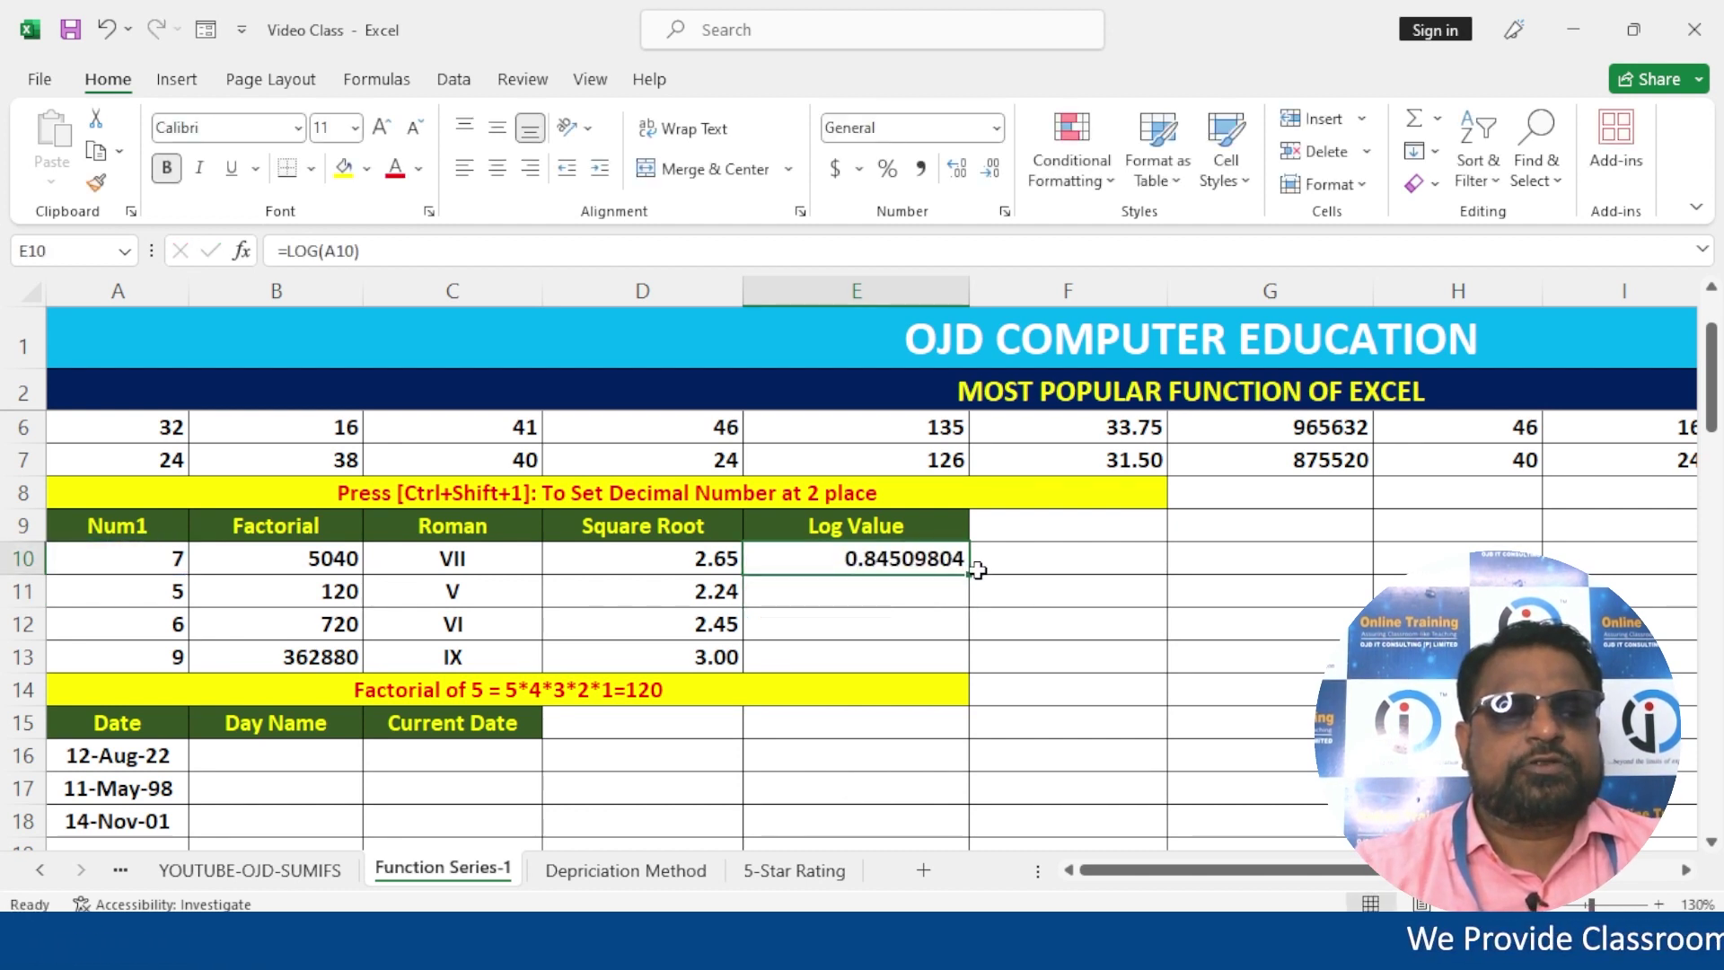
left_click_drag(968, 572, 961, 668)
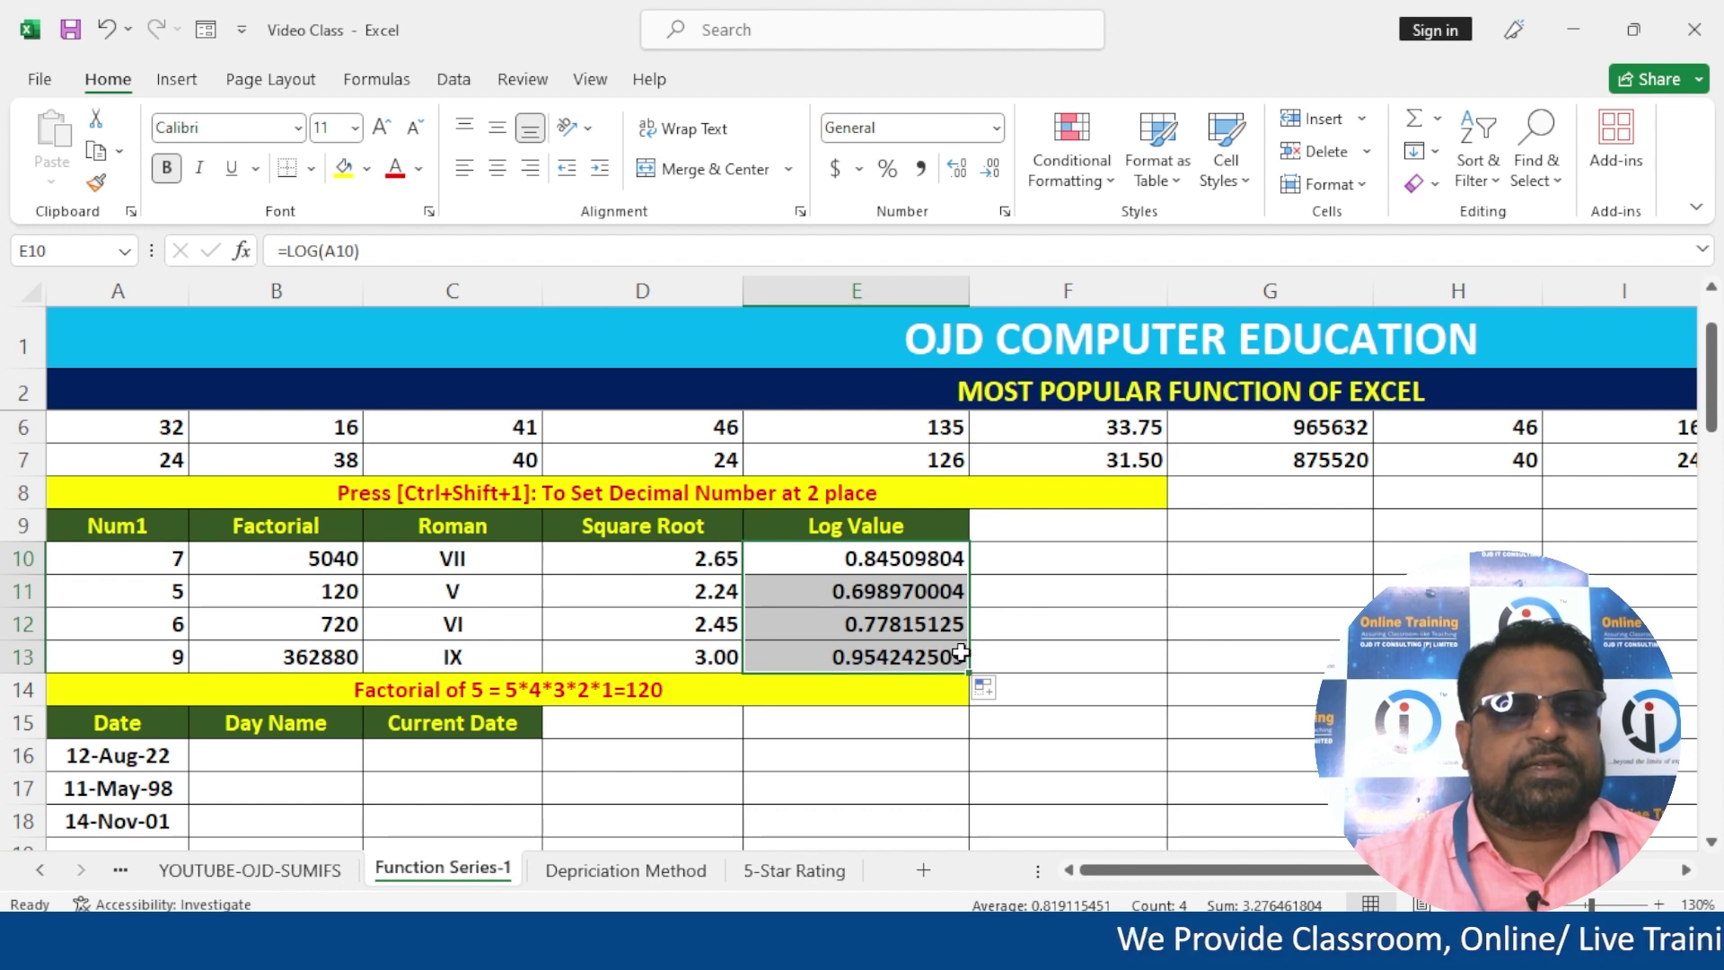
- Format the Log Value results in E10:E13 as numbers with two decimal places
key("ctrl+shift+1")
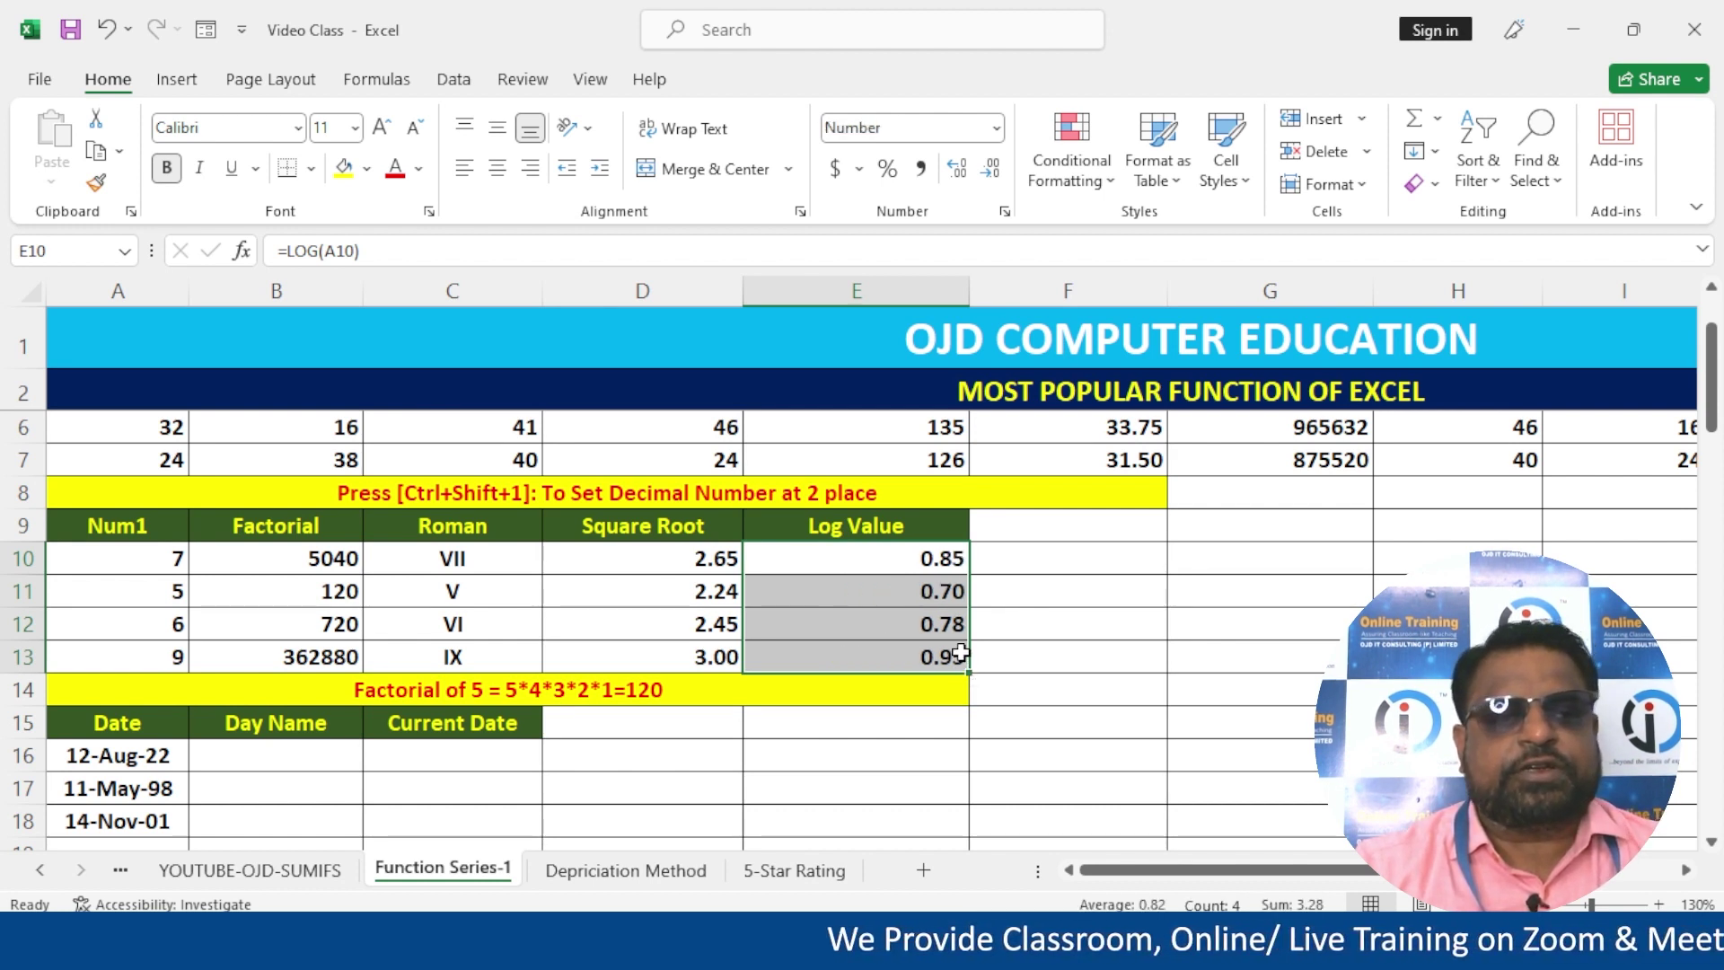
left_click(1063, 584)
left_click_drag(882, 561, 892, 654)
left_click(892, 650)
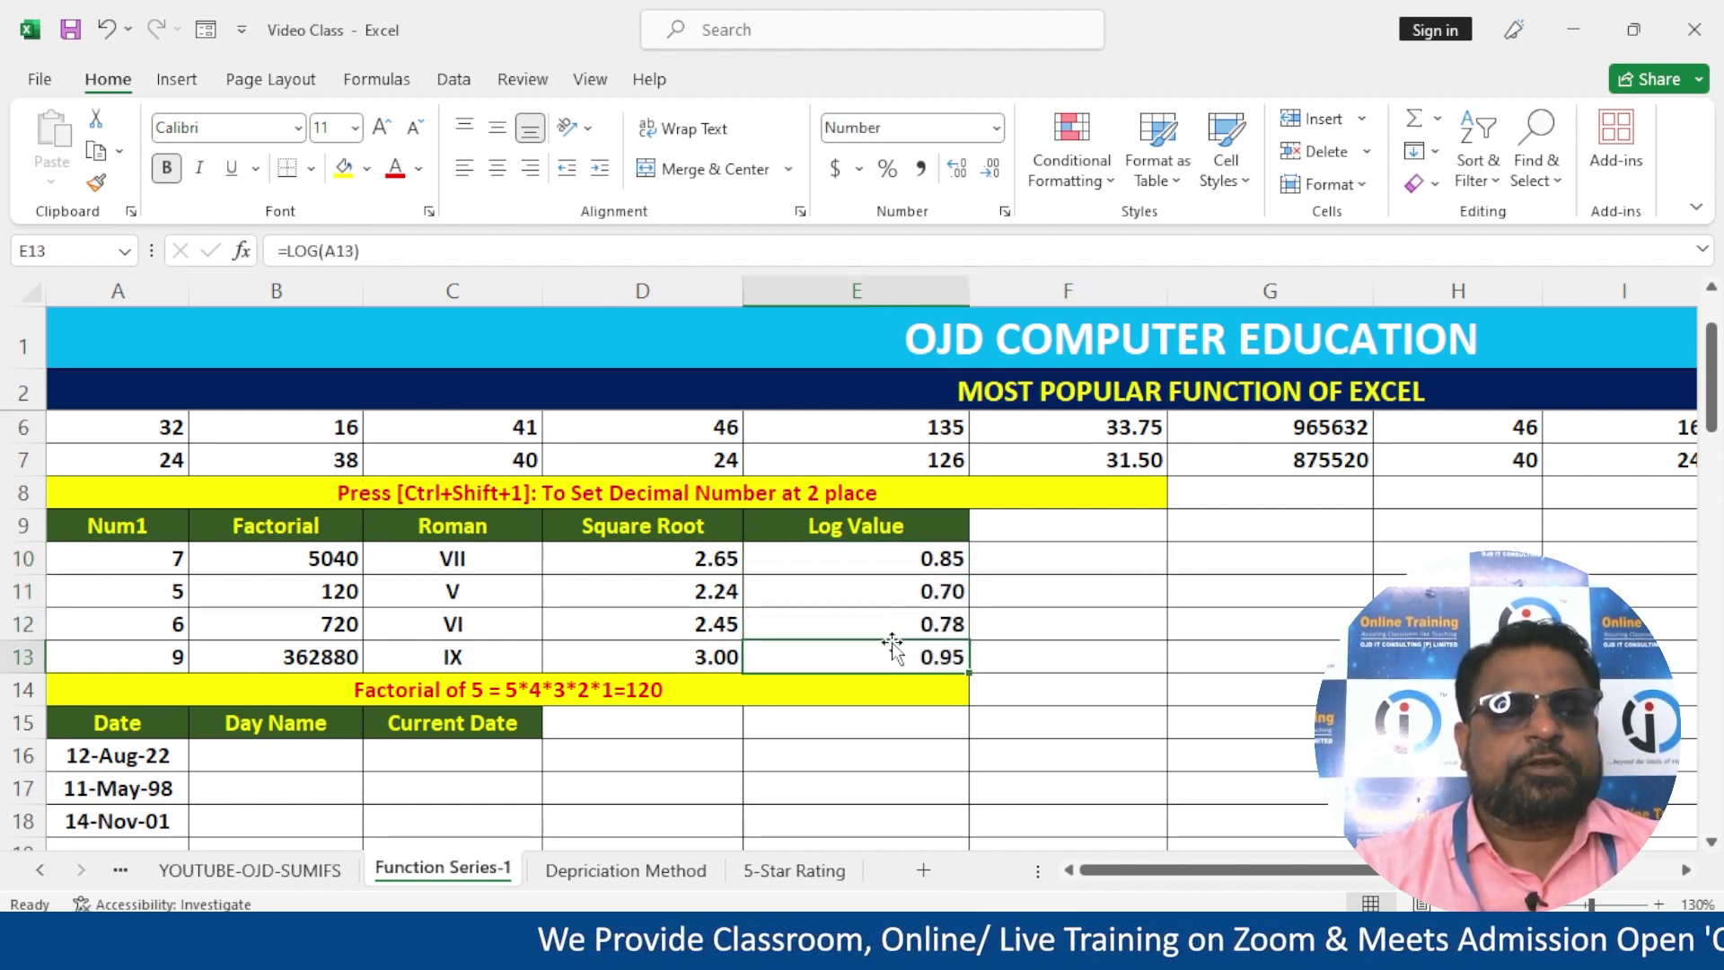
left_click(945, 560)
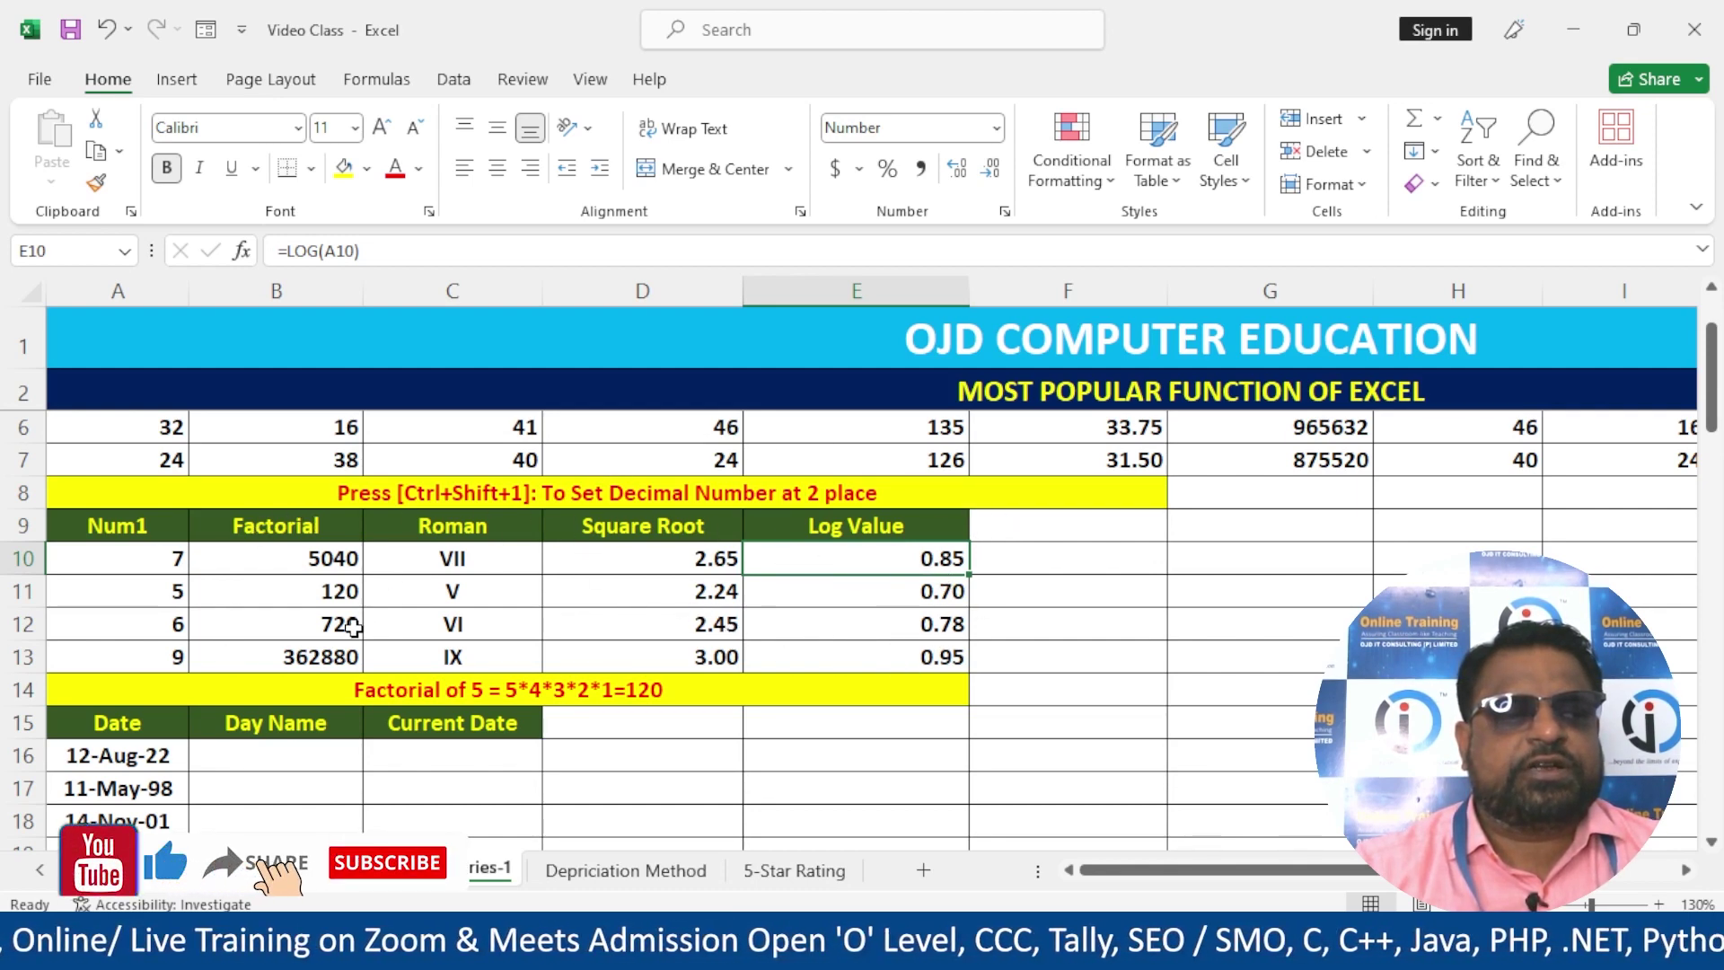
- Turn the Factorial formula in B10 into plain text so the cell reads =FACT(A10)
scroll(353, 627, "down", 1)
scroll(353, 627, "down", 1)
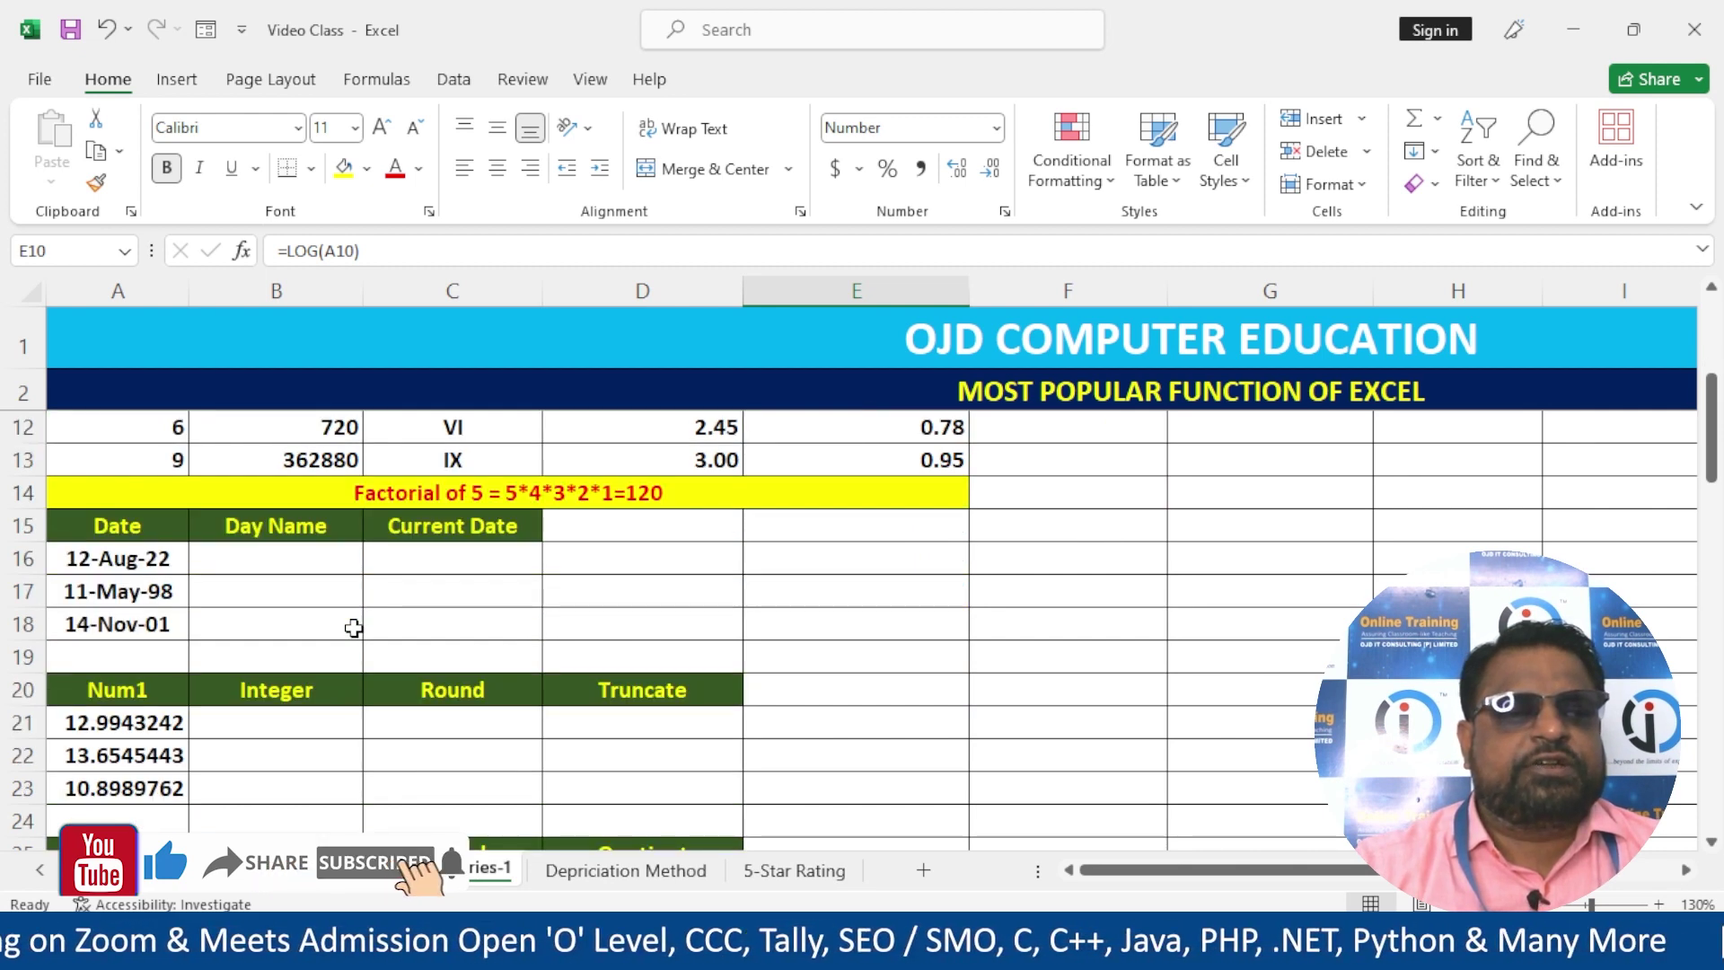
scroll(353, 627, "up", 1)
scroll(383, 626, "up", 2)
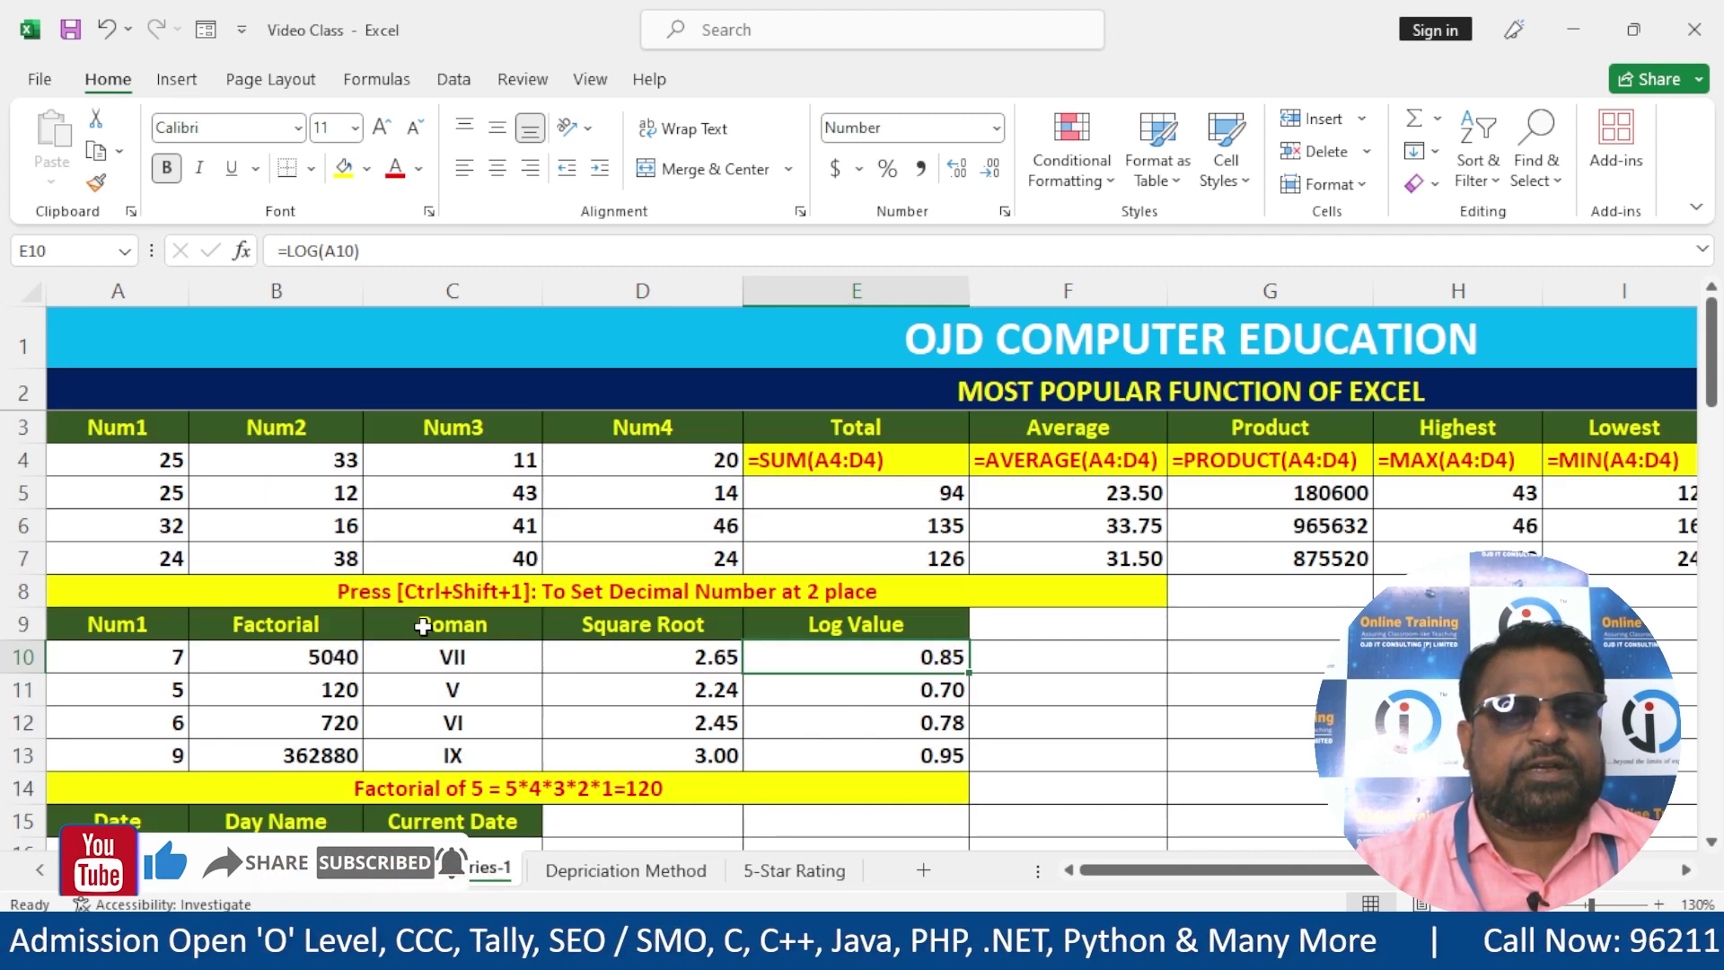
scroll(423, 626, "down", 1)
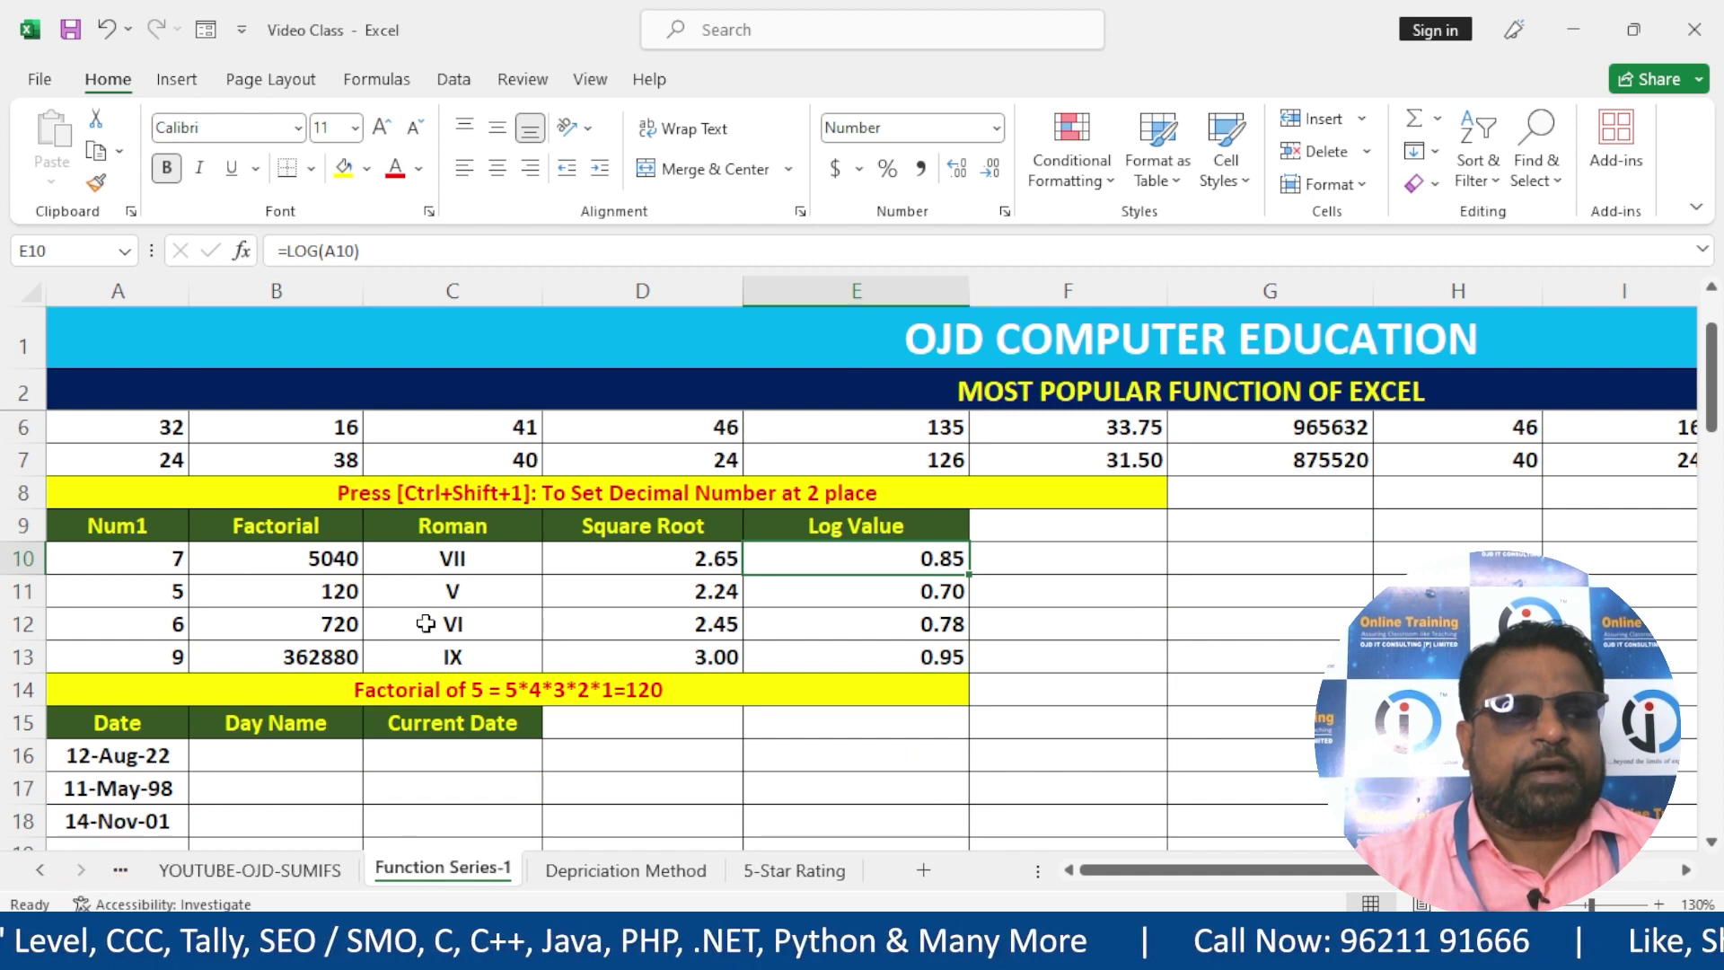
scroll(452, 595, "down", 1)
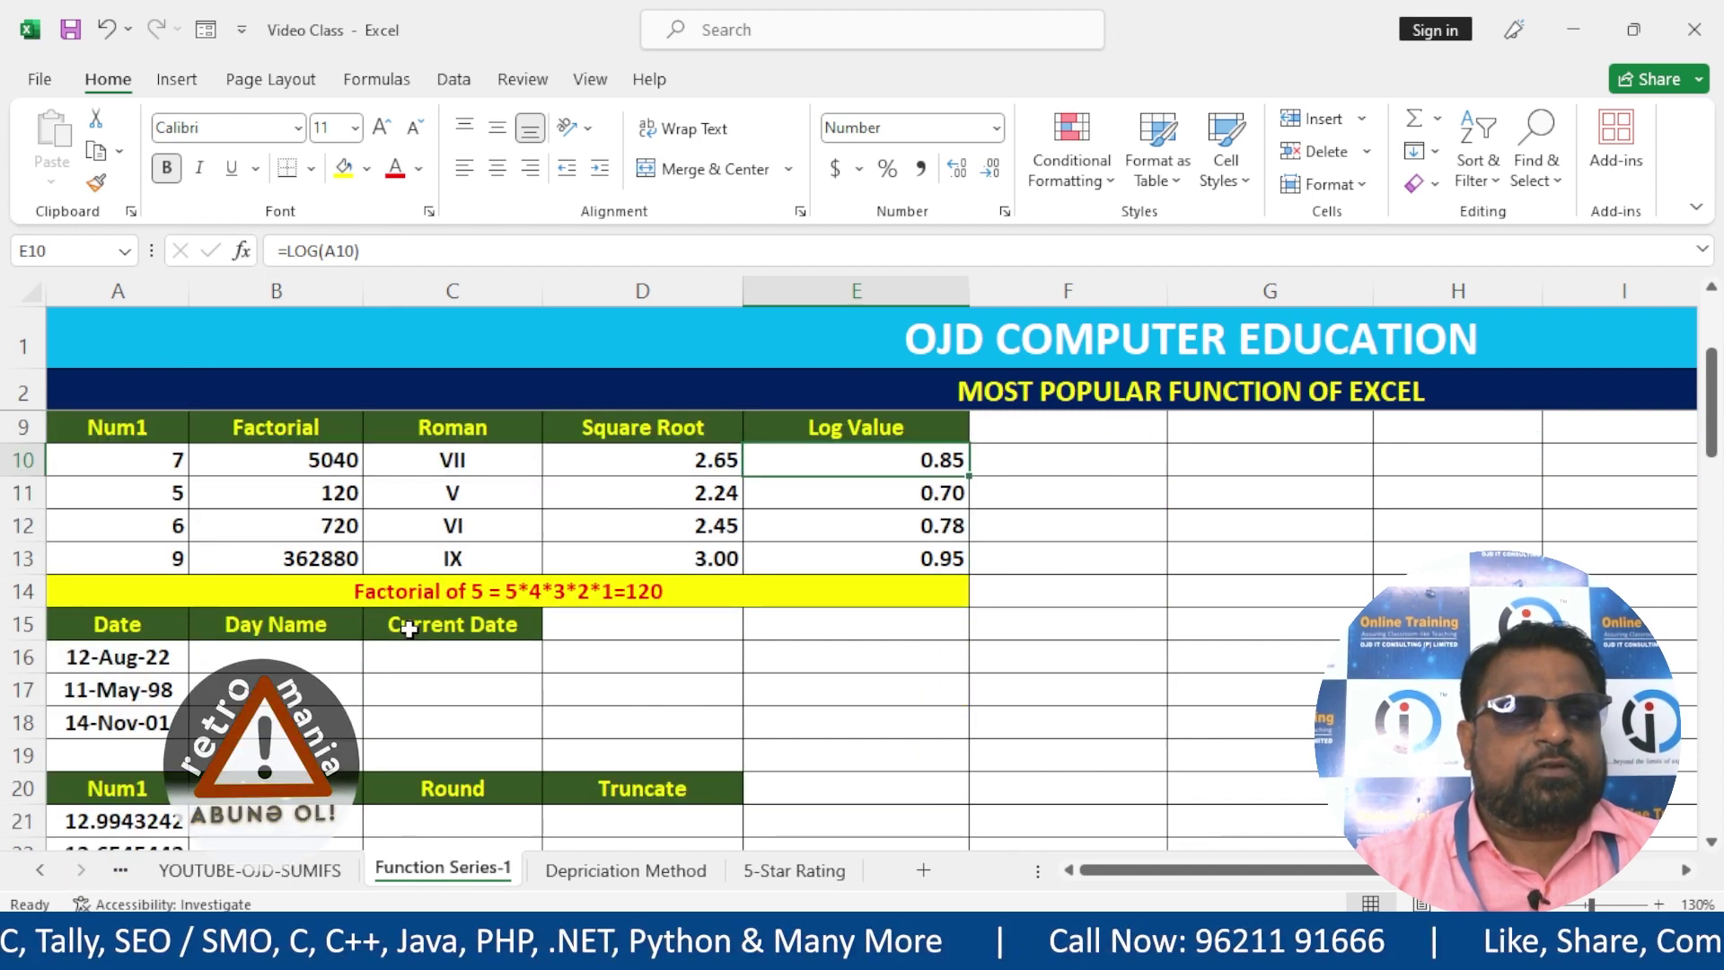
double_click(299, 462)
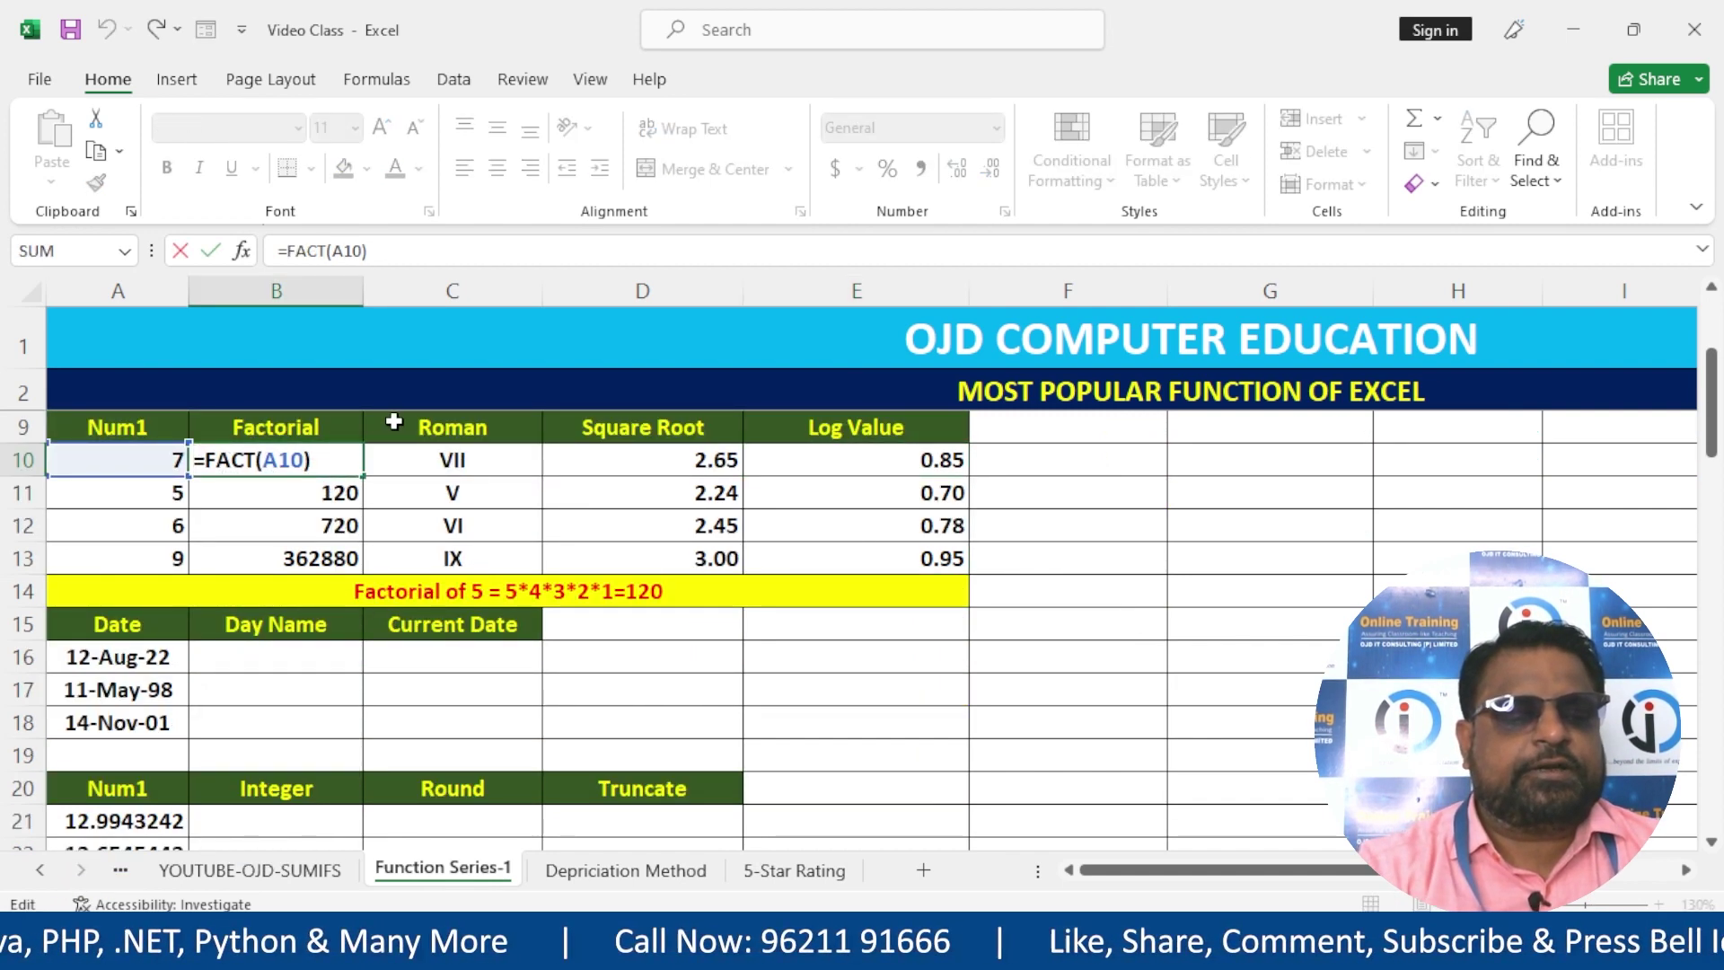
type("'")
key("Return")
- Turn the Roman formula in C10 into plain text so the cell reads =ROMAN(A10)
key("Right")
key("F2")
key("Escape")
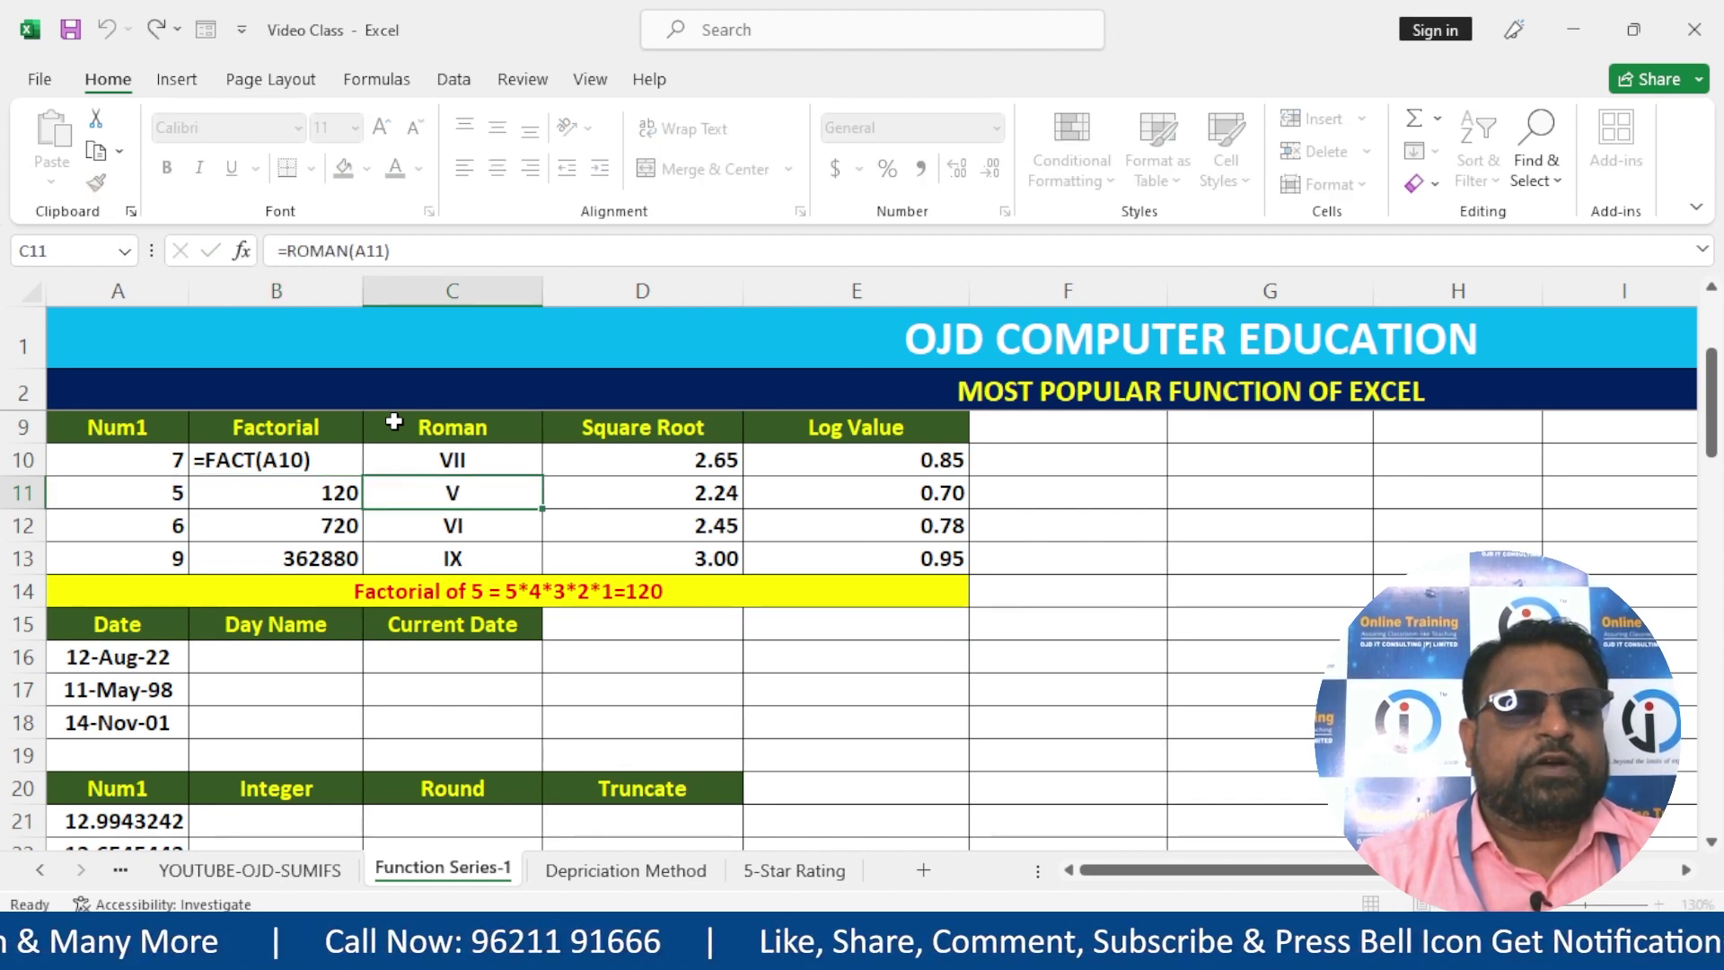
key("Up")
key("F2")
key("Home")
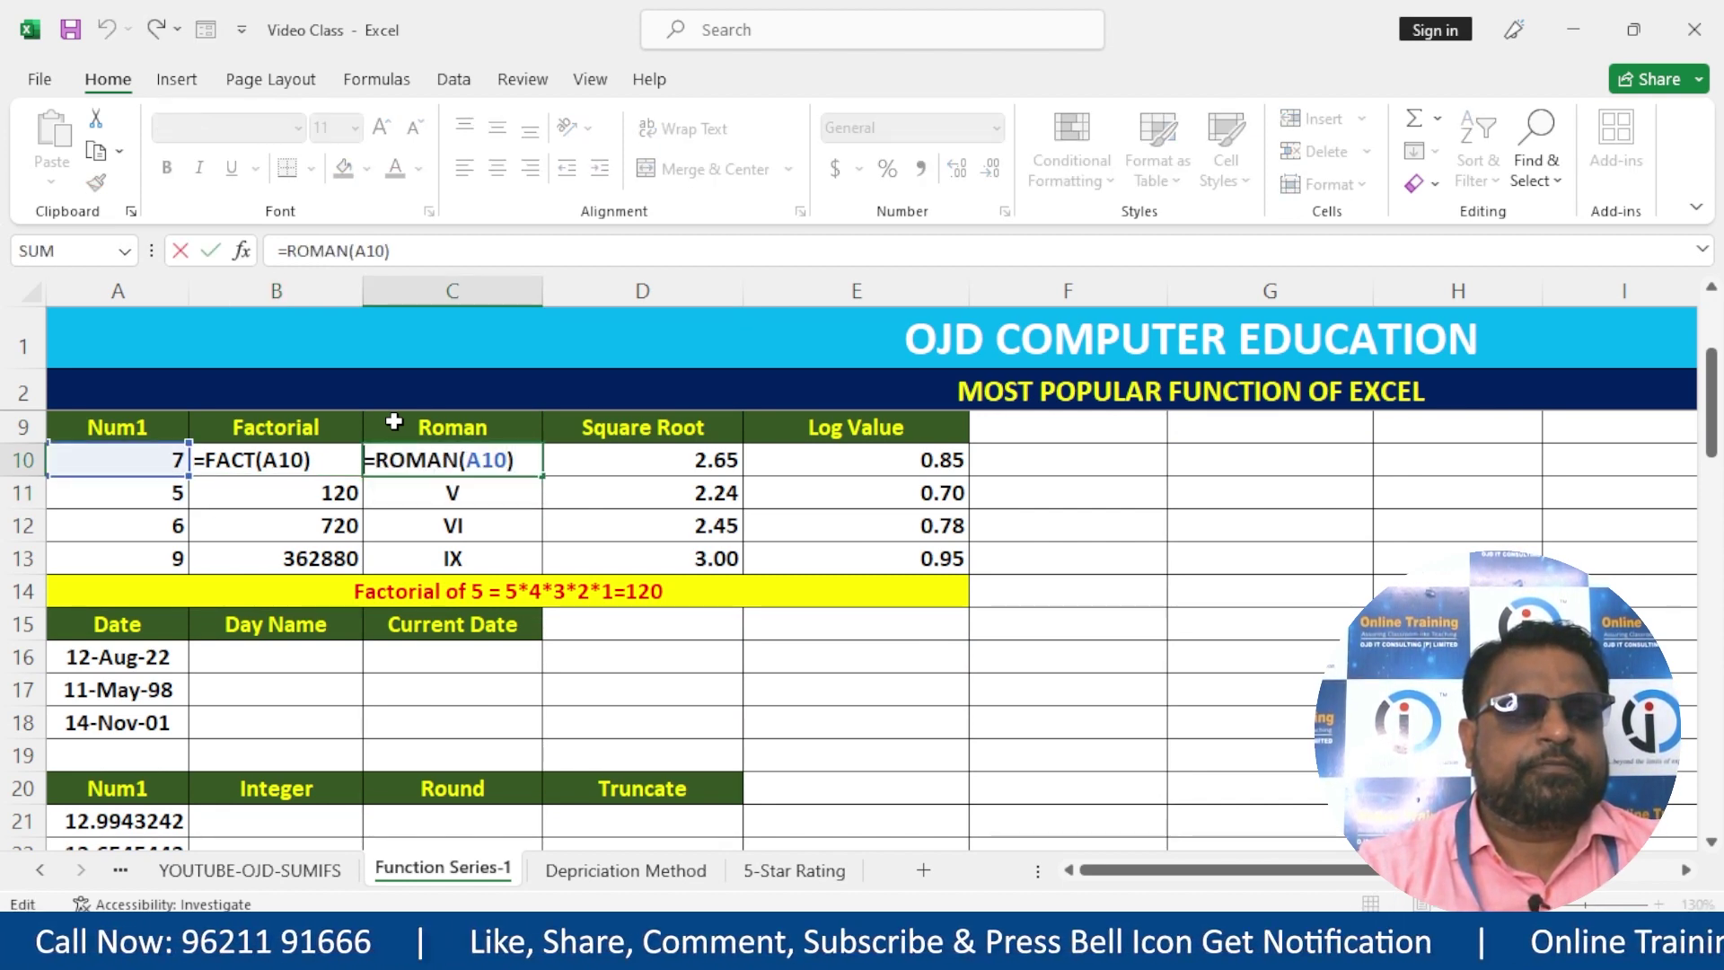
type("'")
key("Return")
- Turn the Square Root formula in D10 into plain text so the cell reads =SQRT(A10)
key("Up")
key("Right")
key("F2")
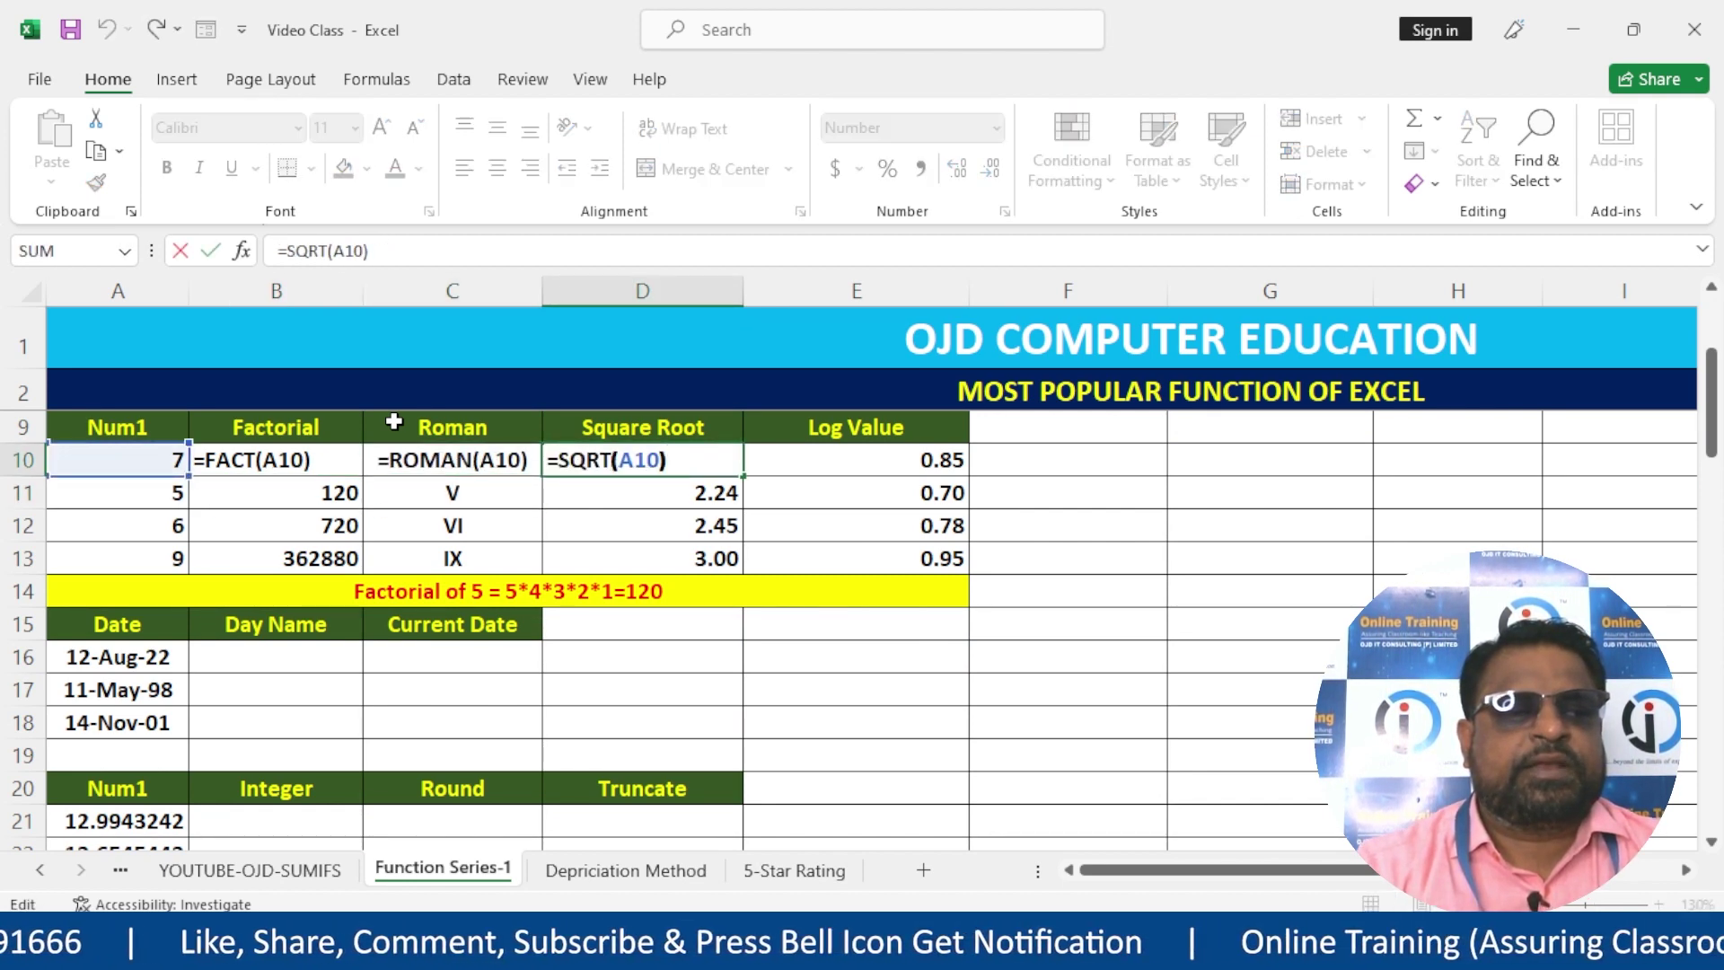
key("Home")
type("'")
key("Return")
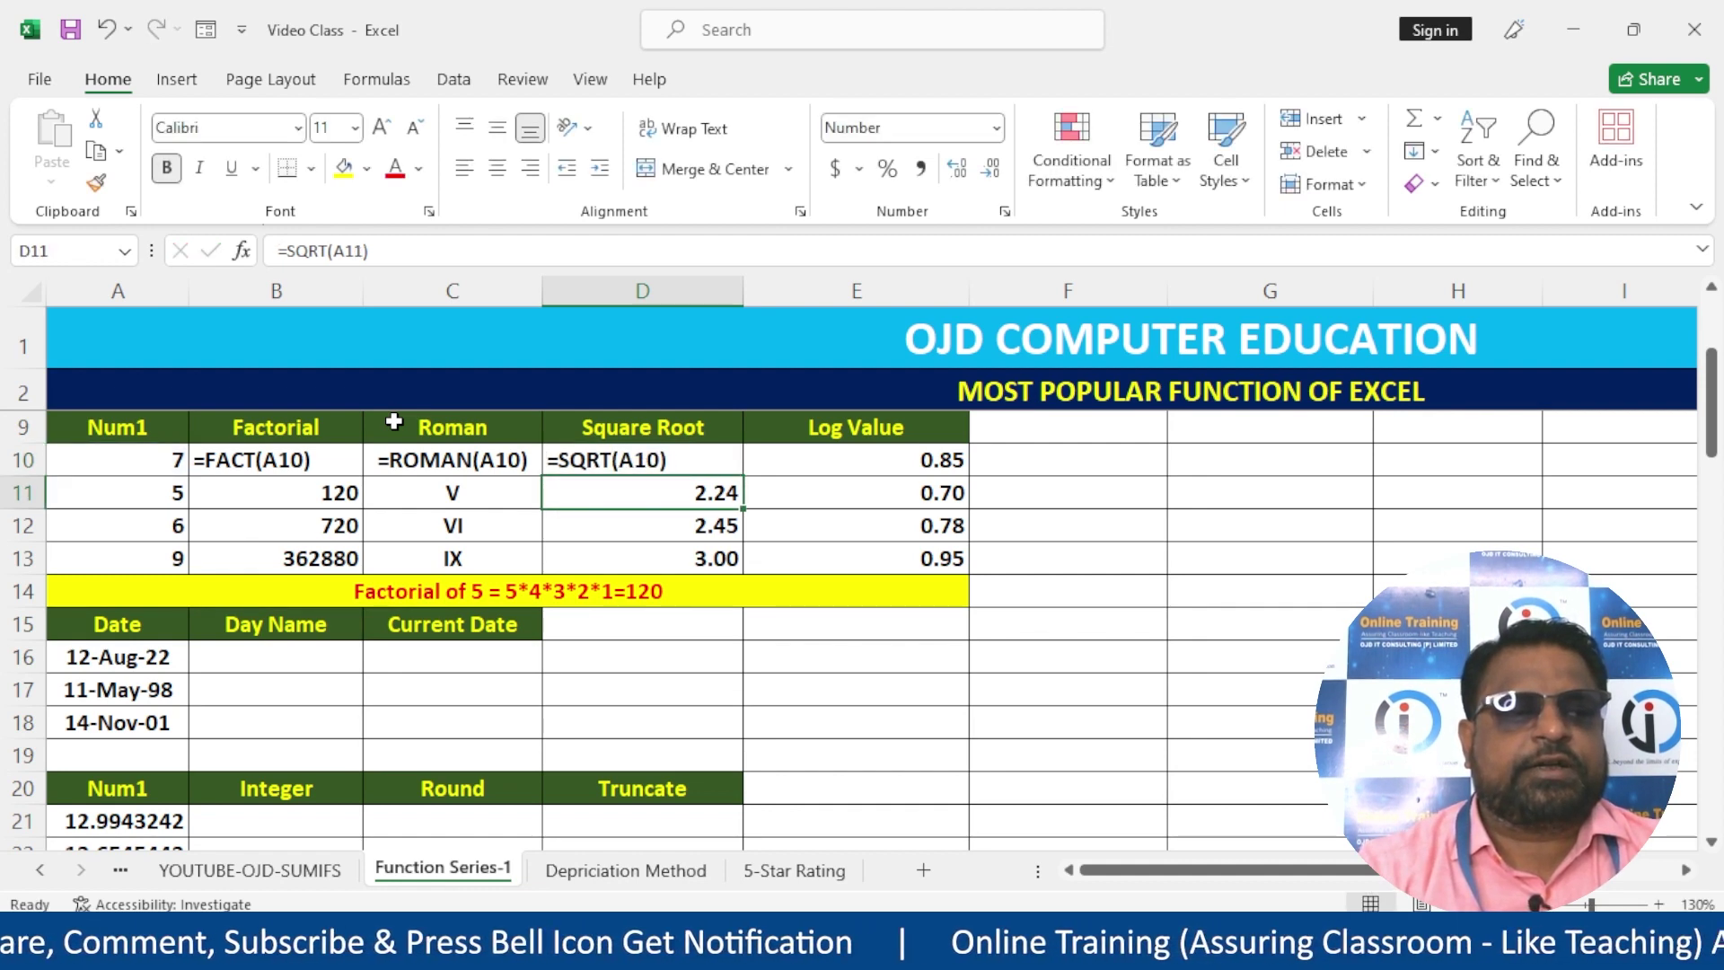
- Turn the Log Value formula in E10 into plain text so the cell reads =LOG(A10)
key("Up")
key("Right")
key("F2")
key("Home")
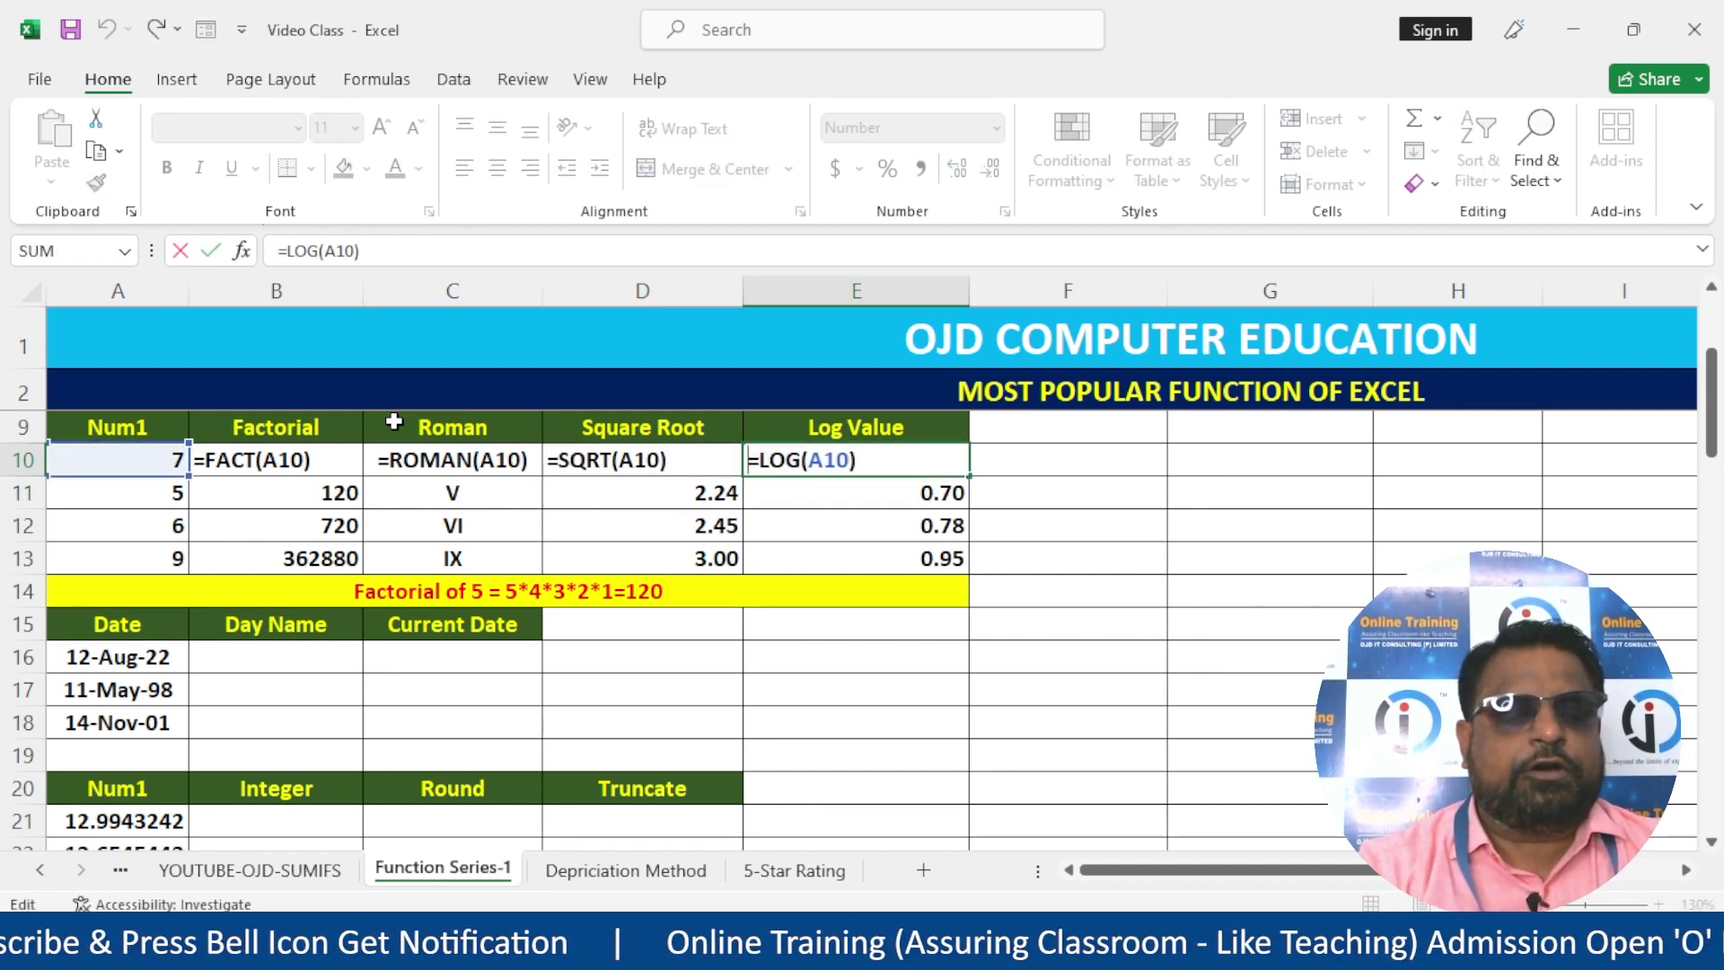
type("'")
key("Return")
- Give the formula text cells B10:E10 a yellow fill and red font color
key("Up")
key("shift+Left")
key("shift+Left")
key("shift+Left")
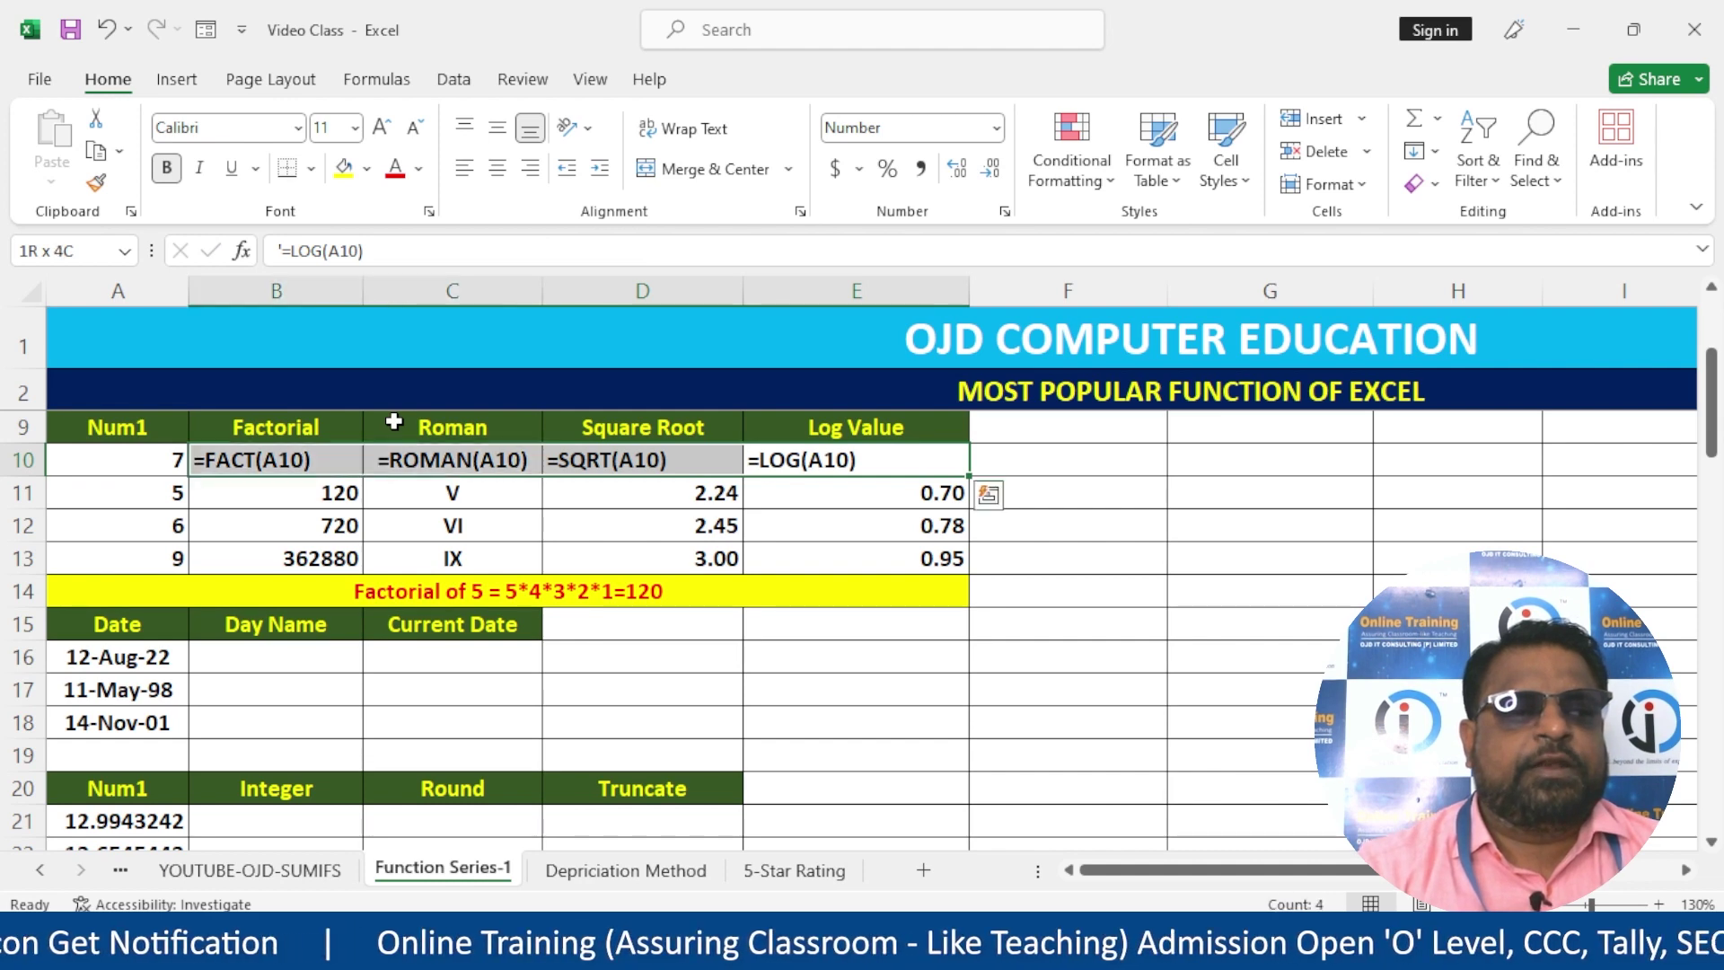
left_click(344, 168)
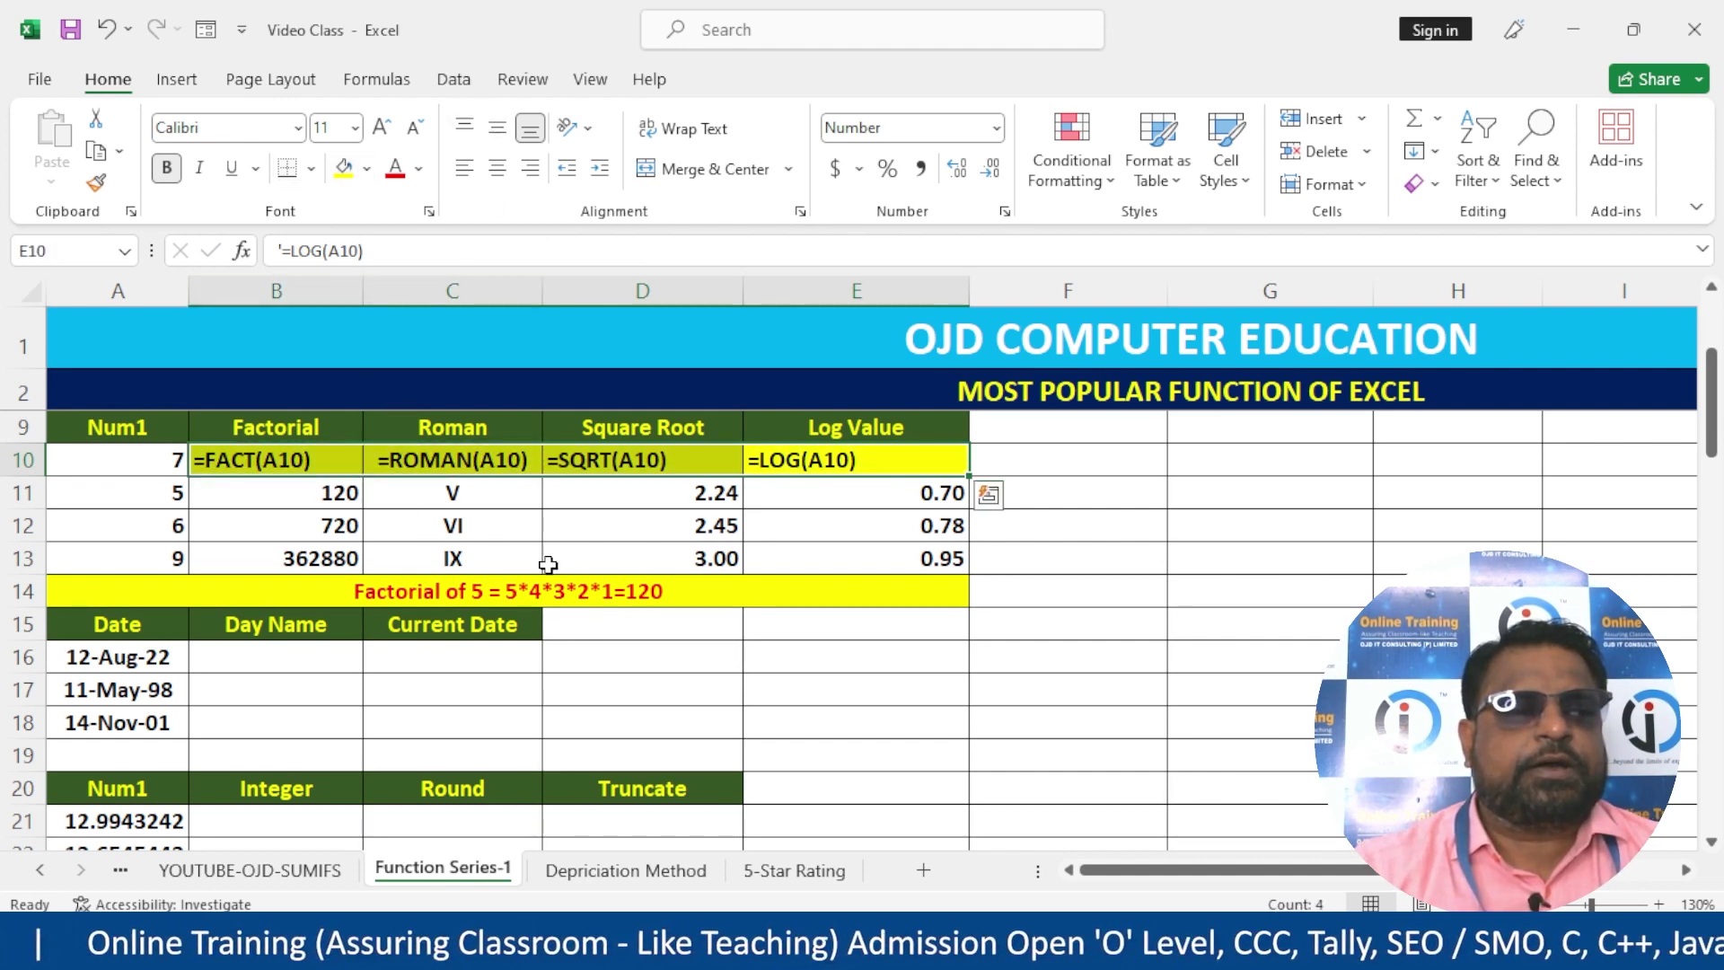
left_click(395, 168)
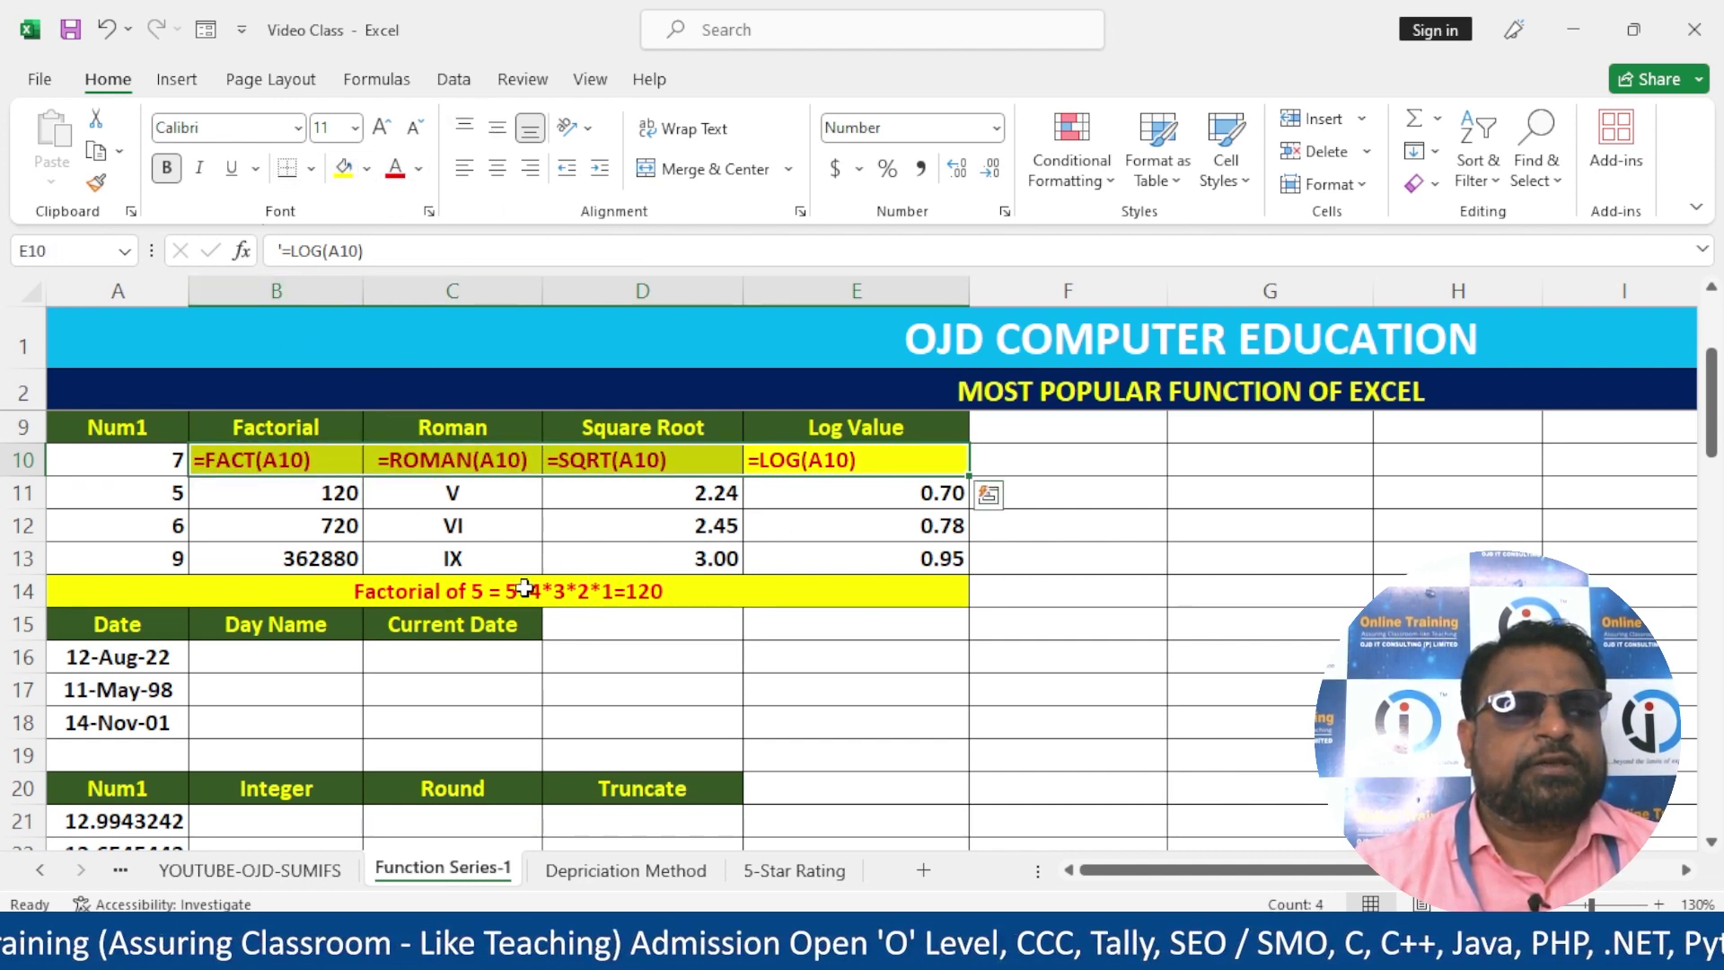
left_click(498, 716)
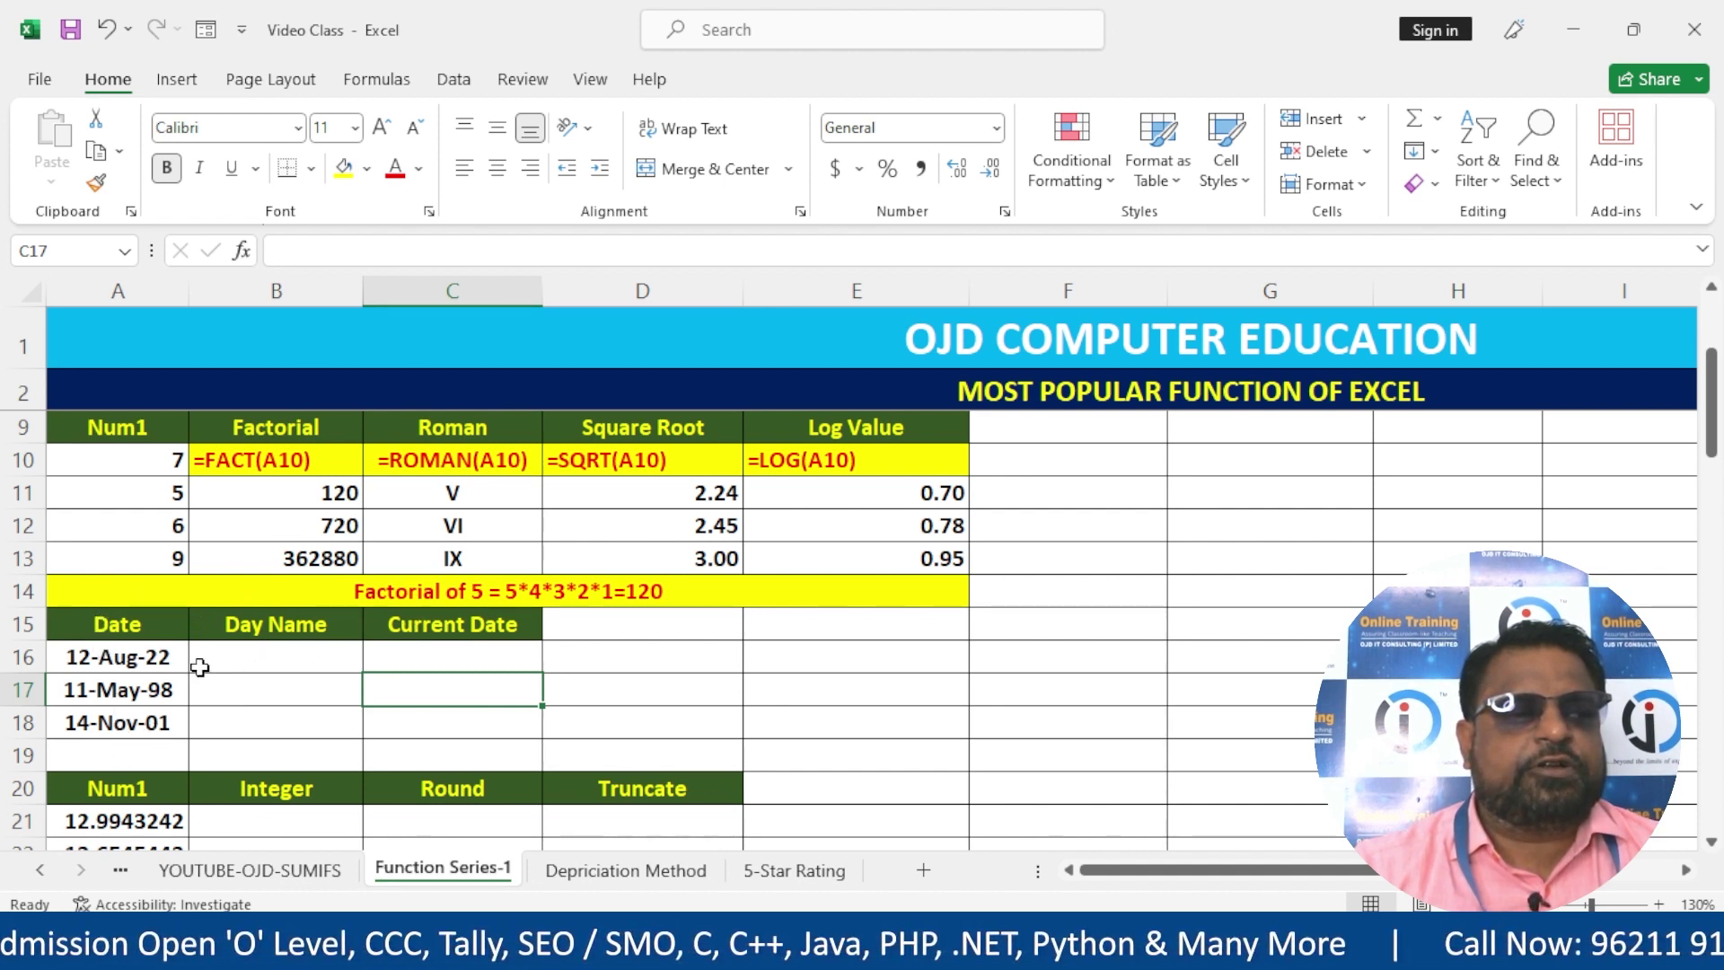
left_click(243, 651)
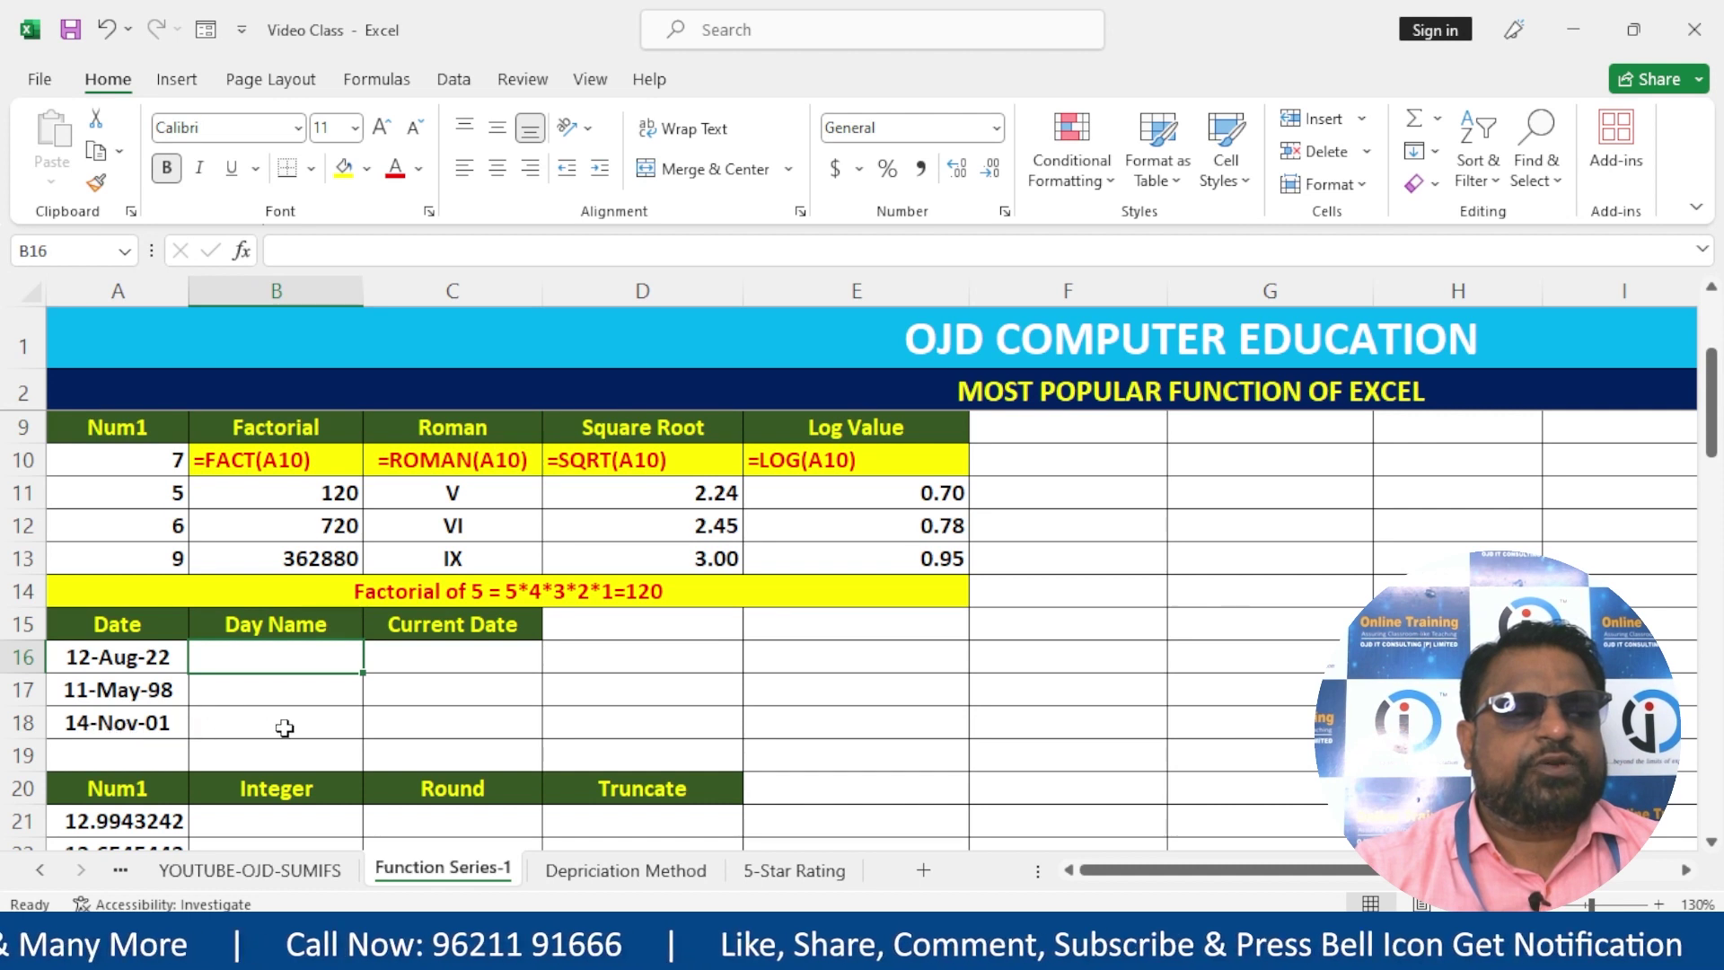
left_click_drag(118, 660, 117, 722)
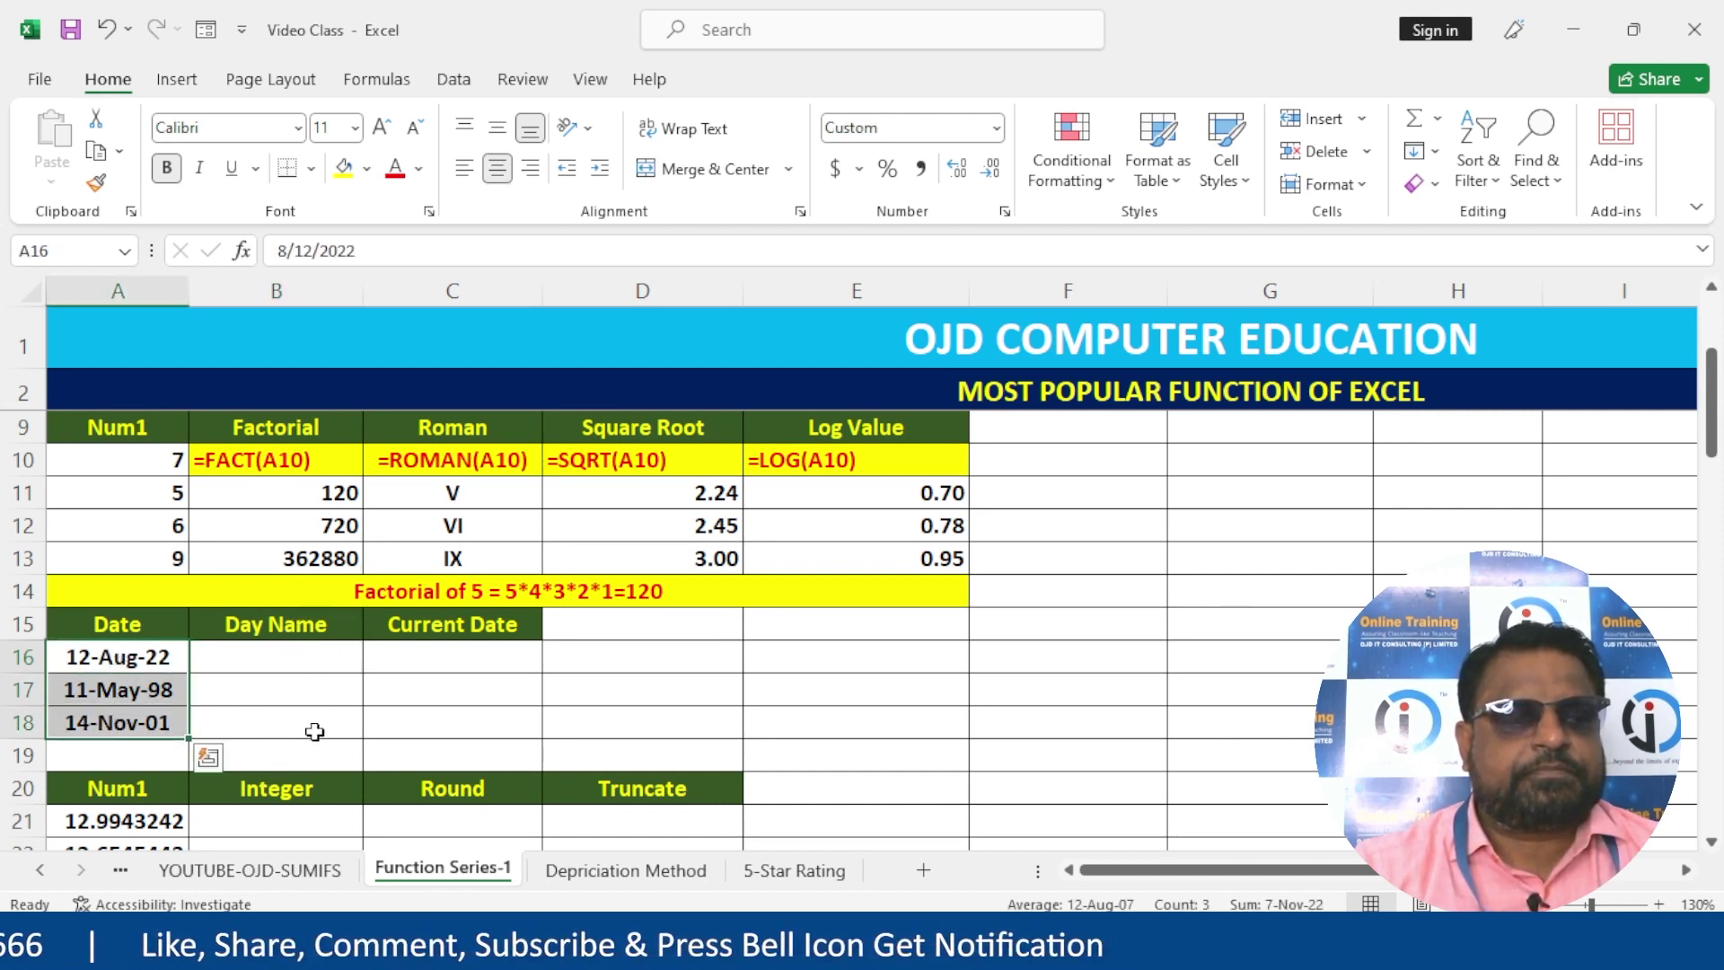
left_click(320, 653)
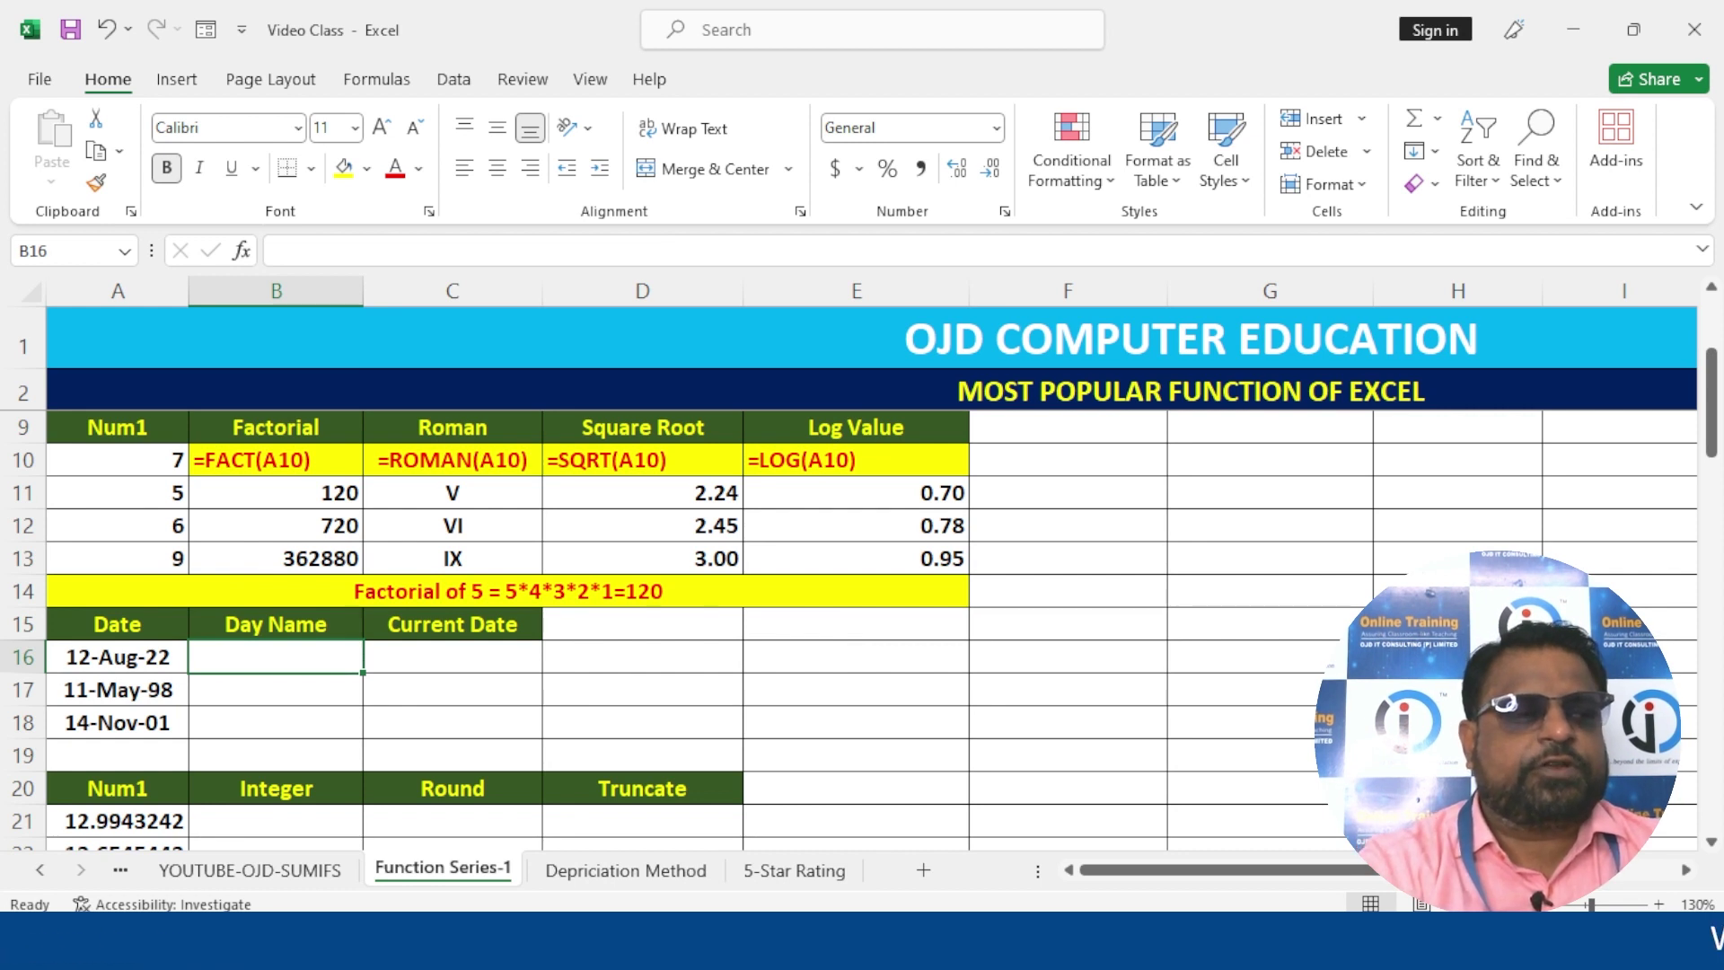
type("=TE")
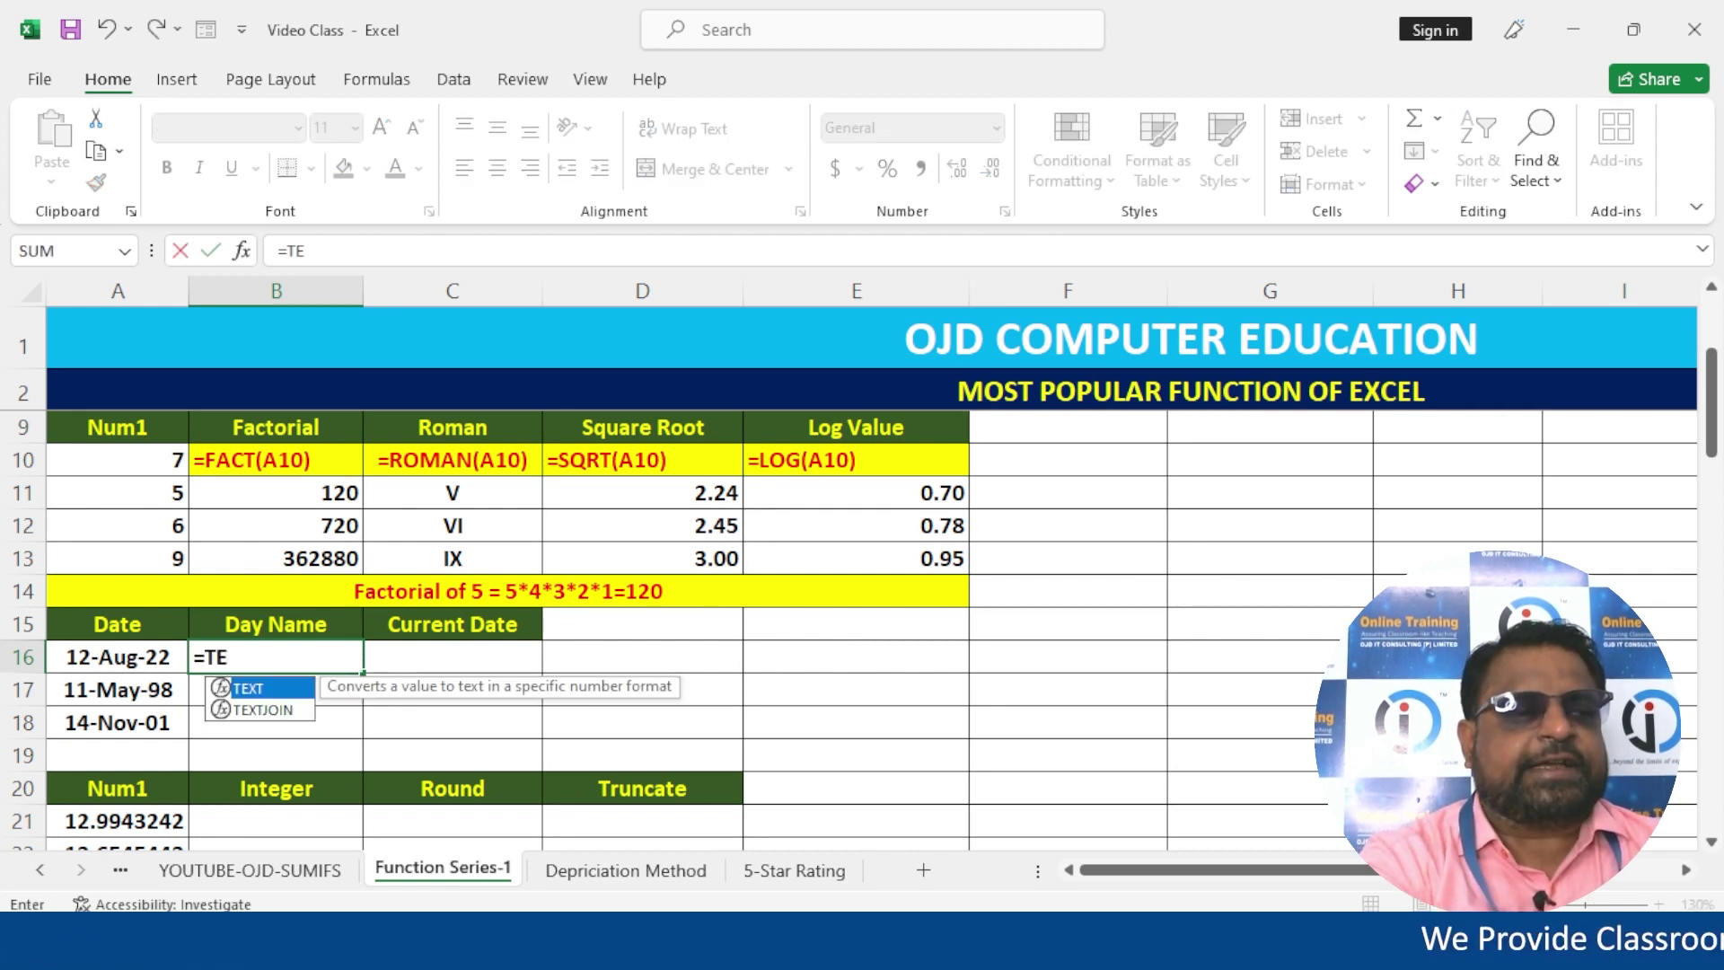
type("XT(")
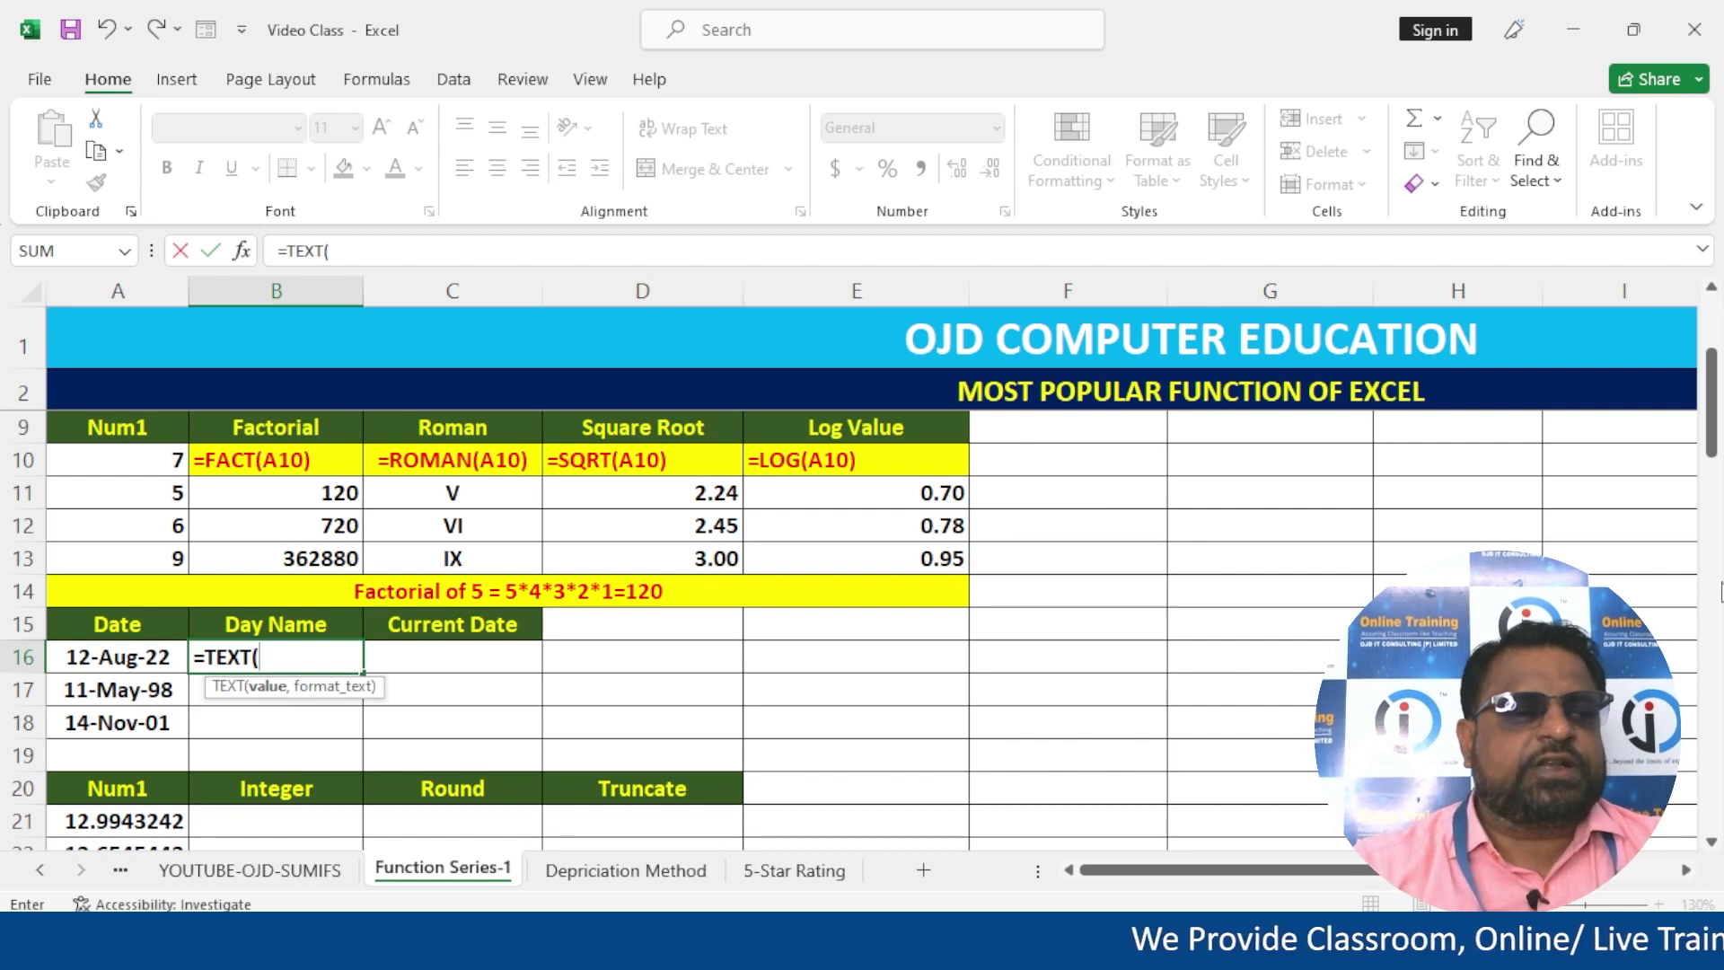
left_click(127, 661)
type(",\"")
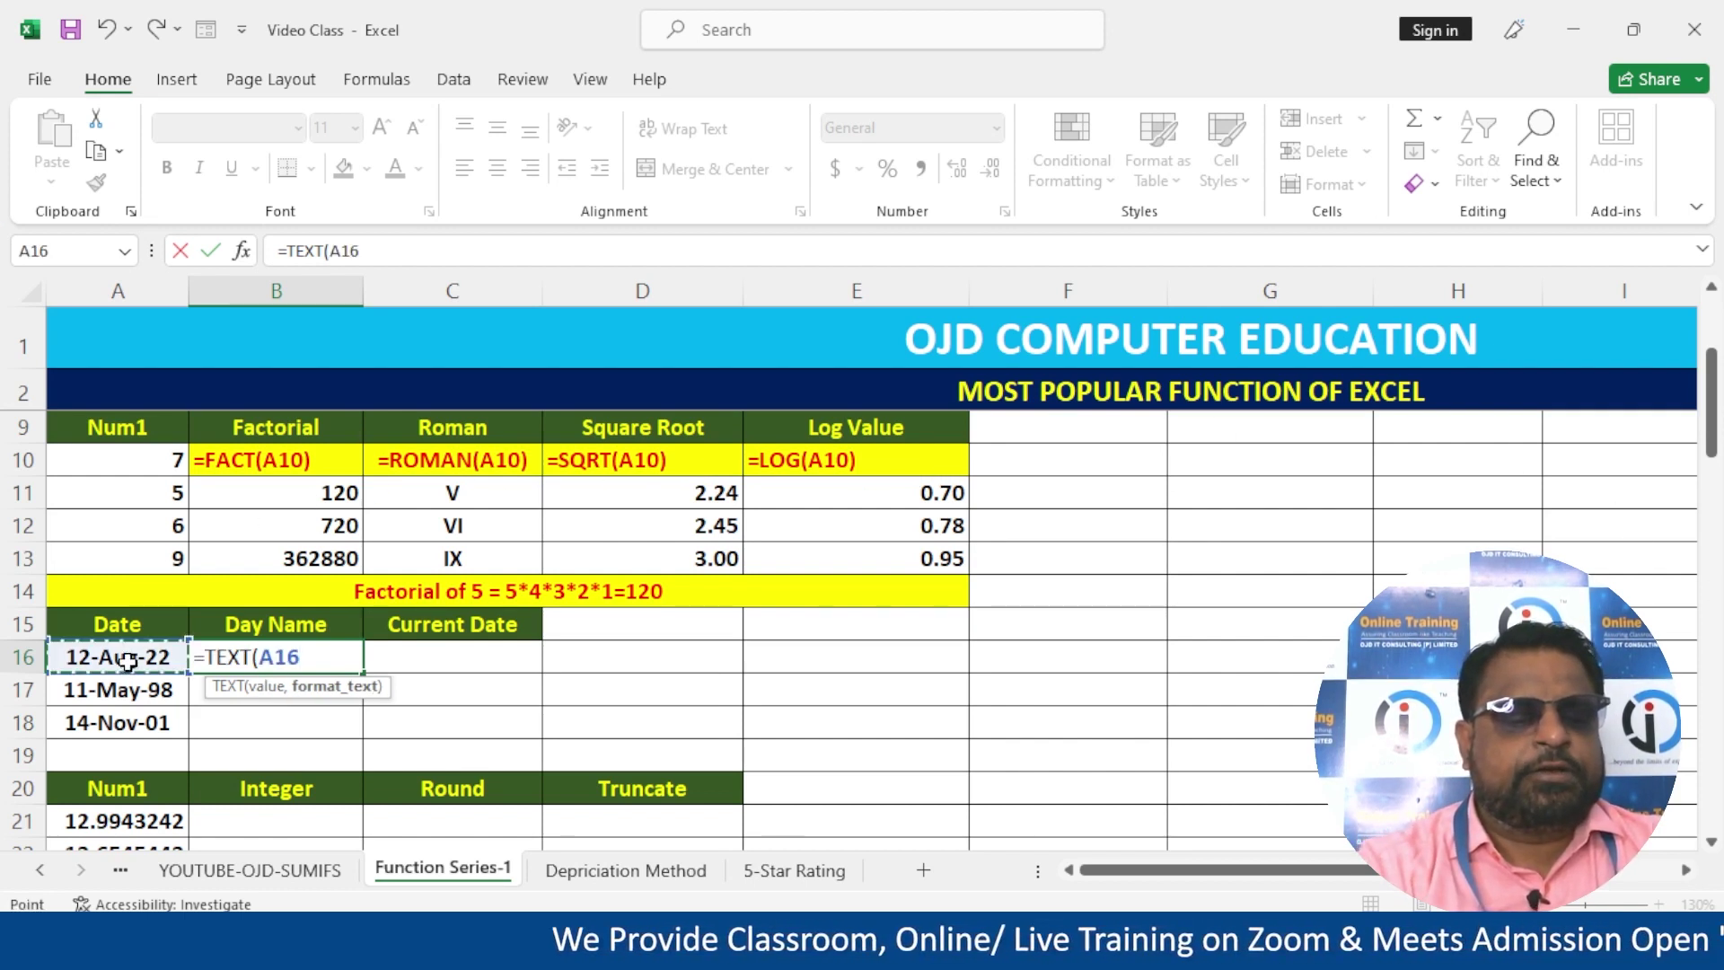
type("d")
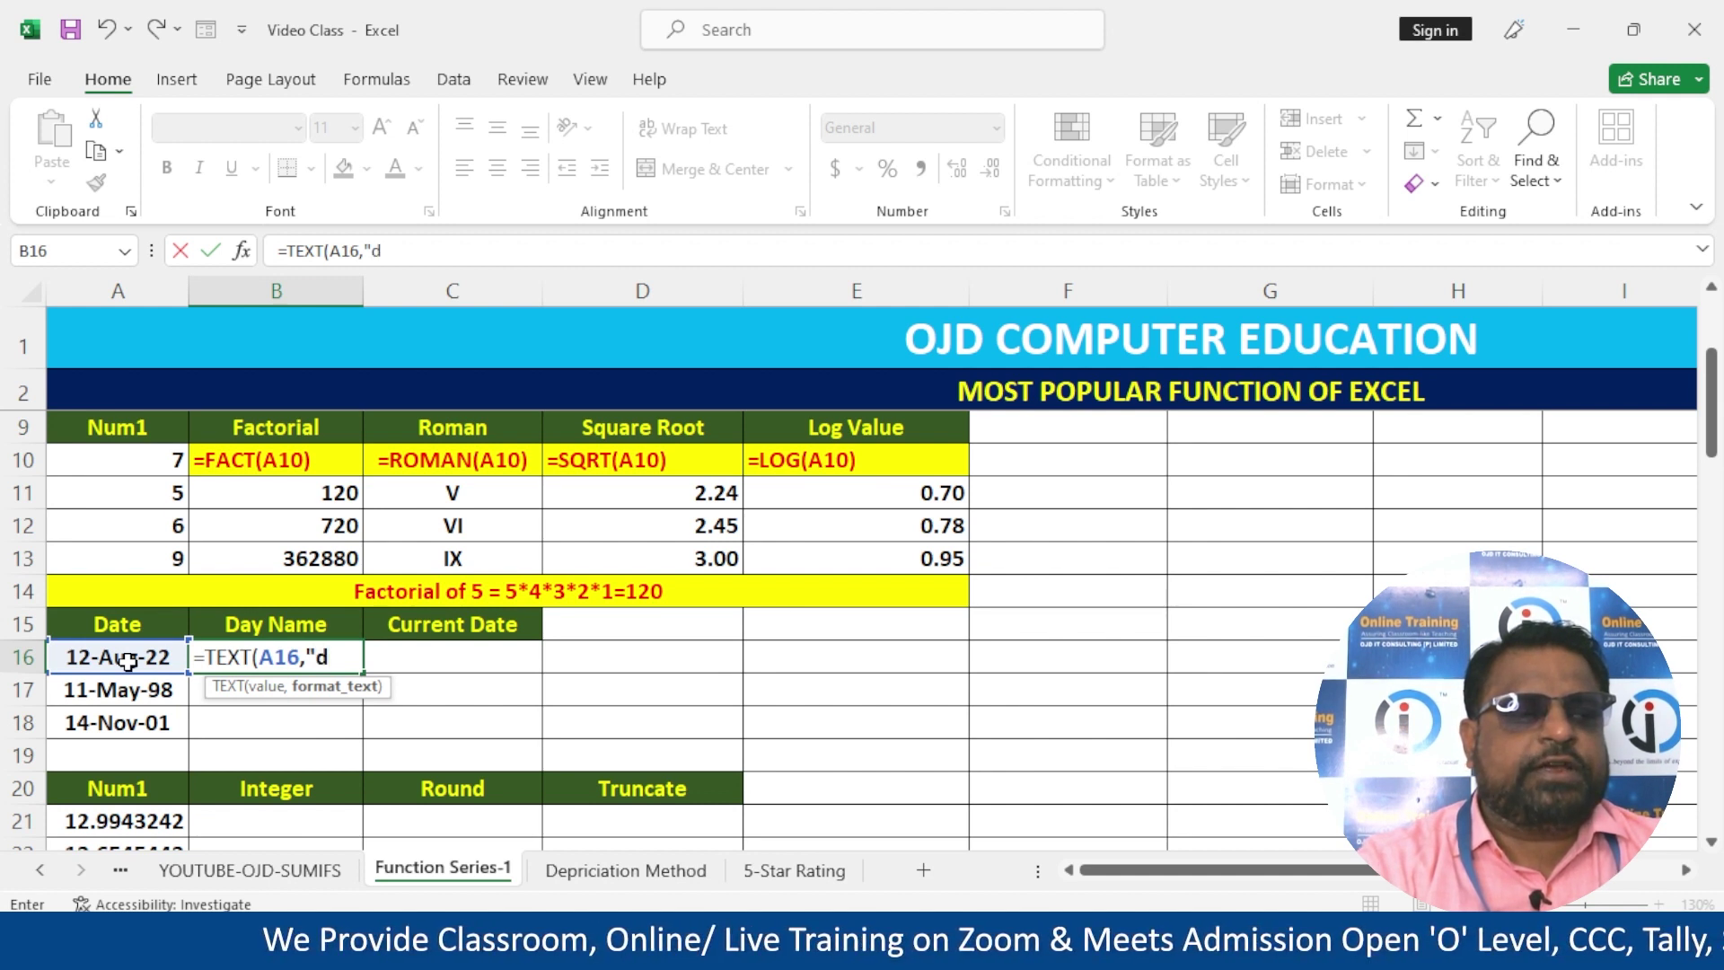
type("ddd\"")
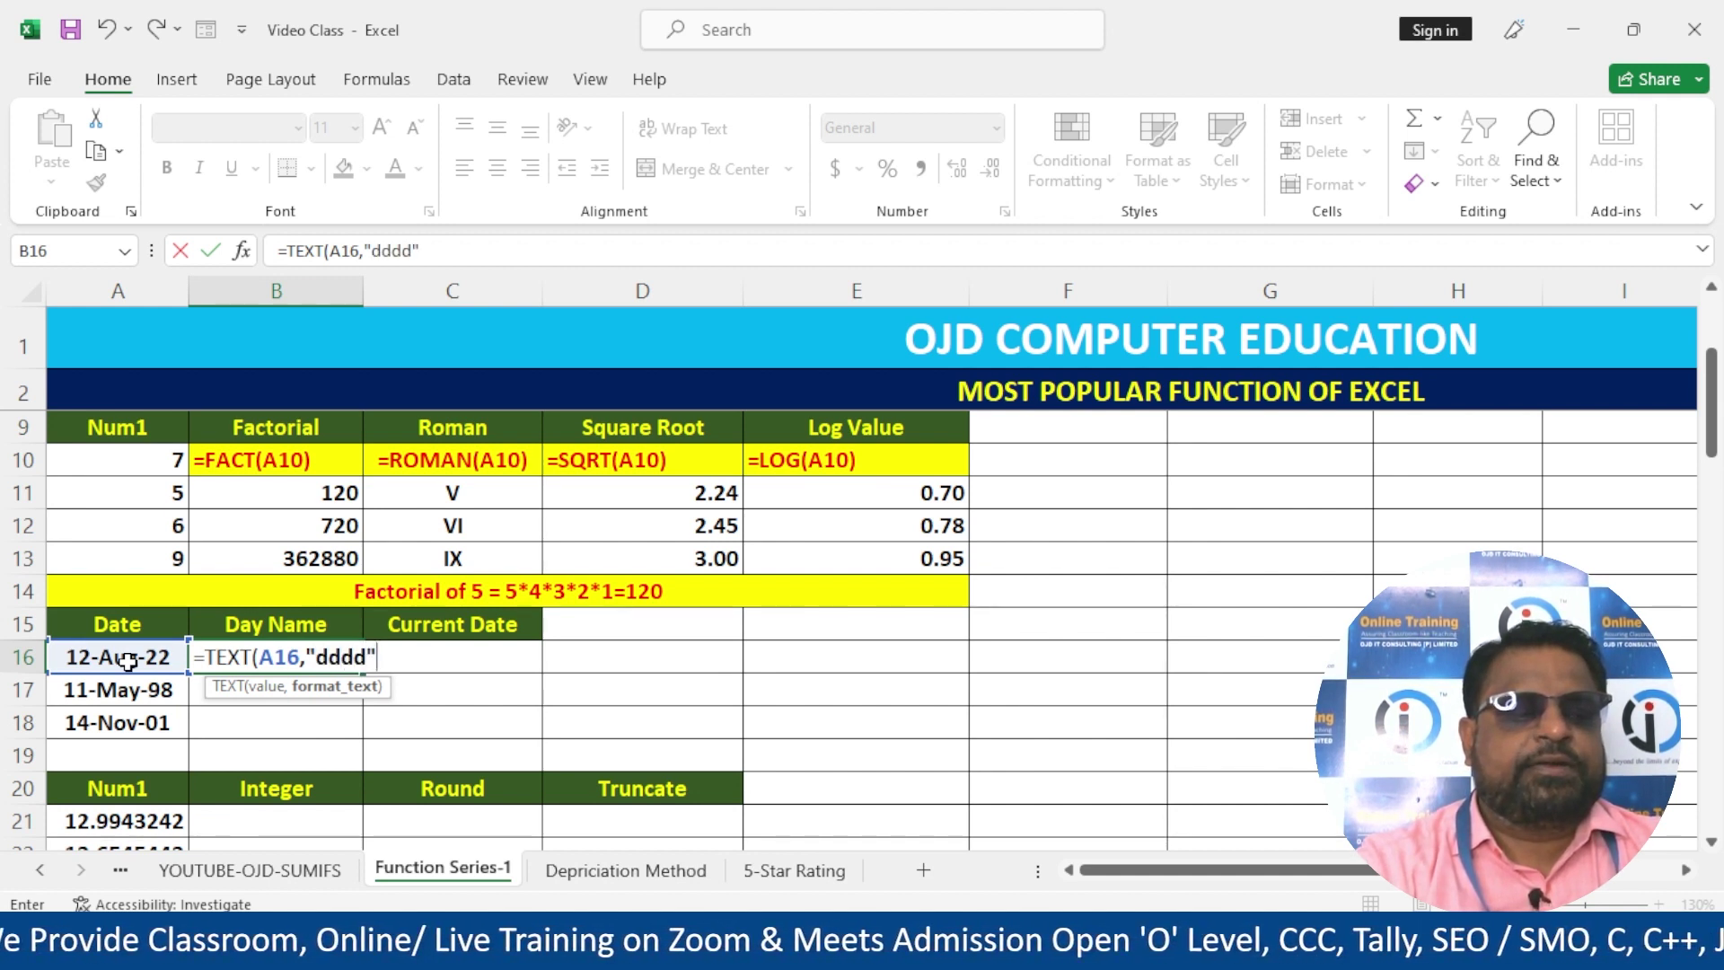
type(")")
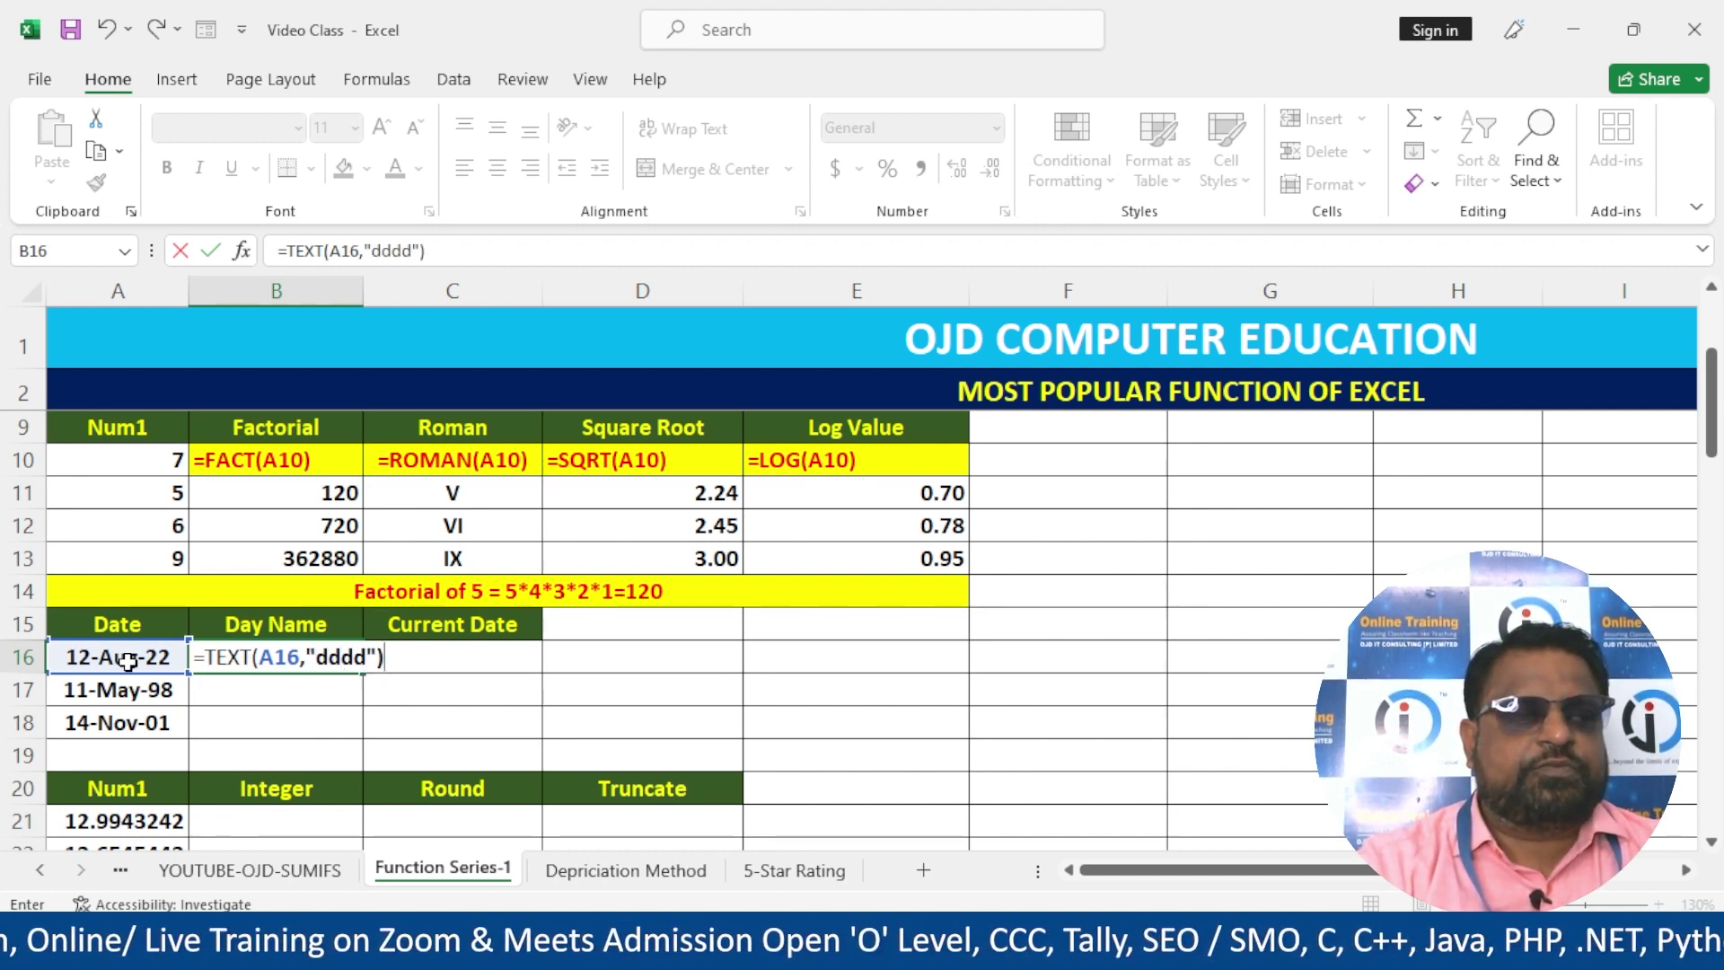
key("BackSpace")
key("BackSpace")
key("BackSpace")
key("BackSpace")
key("BackSpace")
key("BackSpace")
key("BackSpace")
key("BackSpace")
key("BackSpace")
key("BackSpace")
key("BackSpace")
key("BackSpace")
key("BackSpace")
key("BackSpace")
key("BackSpace")
key("BackSpace")
key("BackSpace")
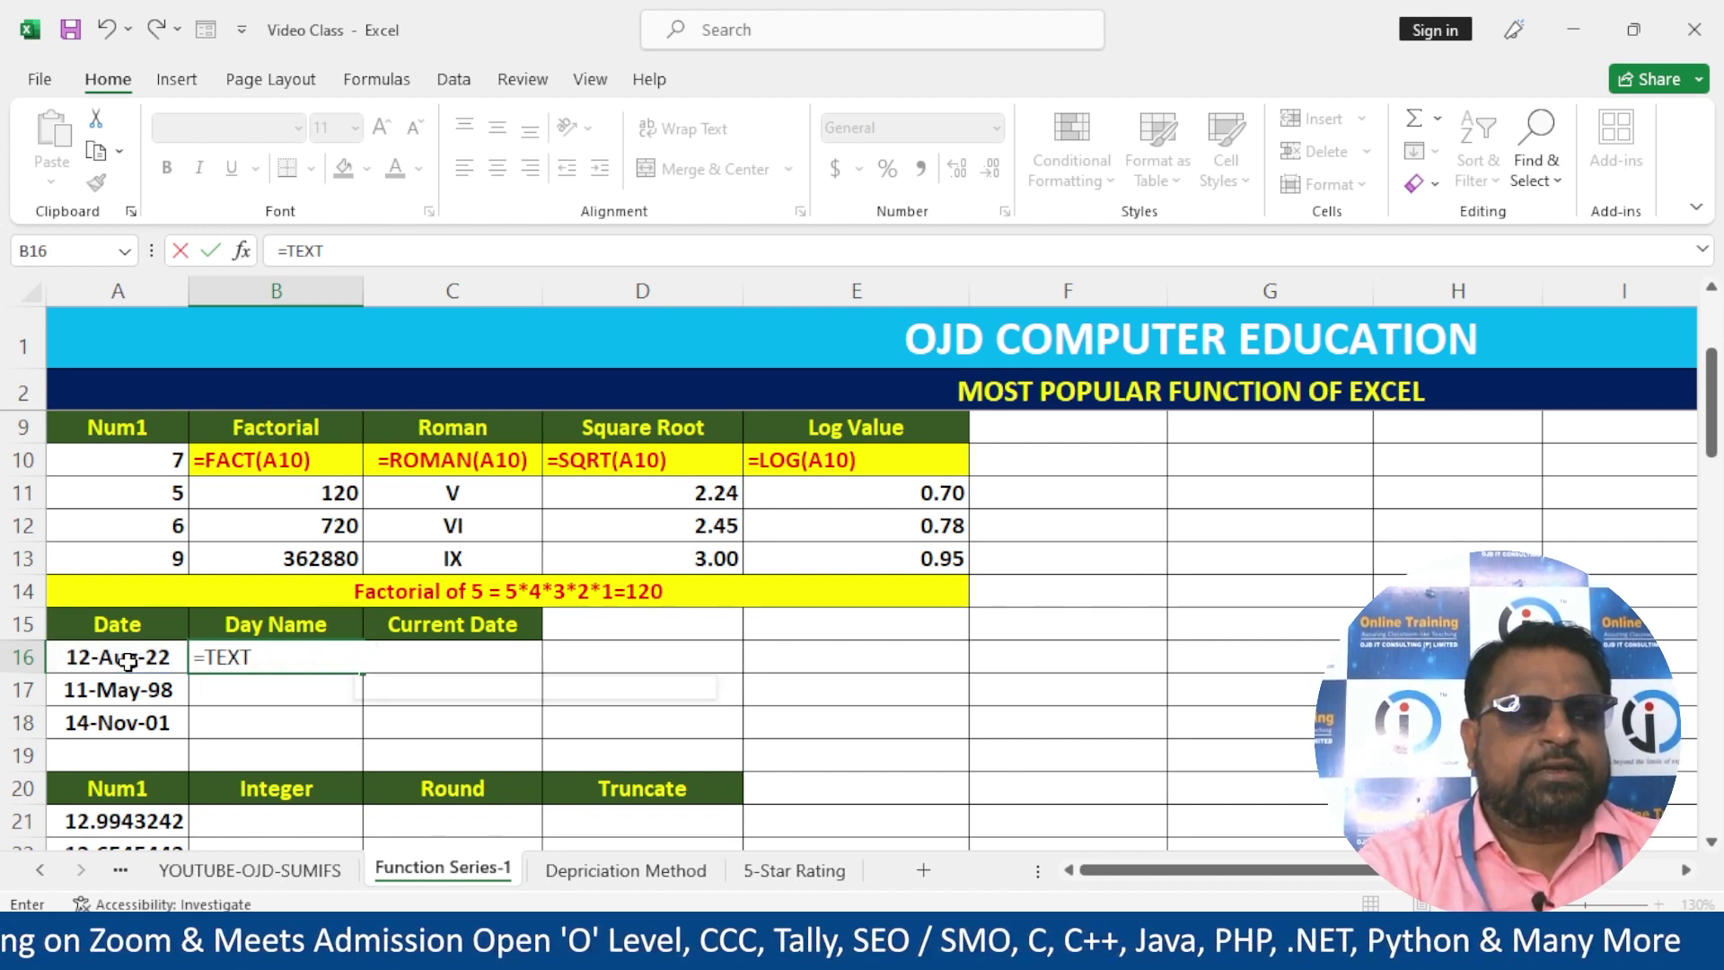
- Enter =TEXT(A16,"DDDD") in B16 to return the day name of the first date
type("=TE")
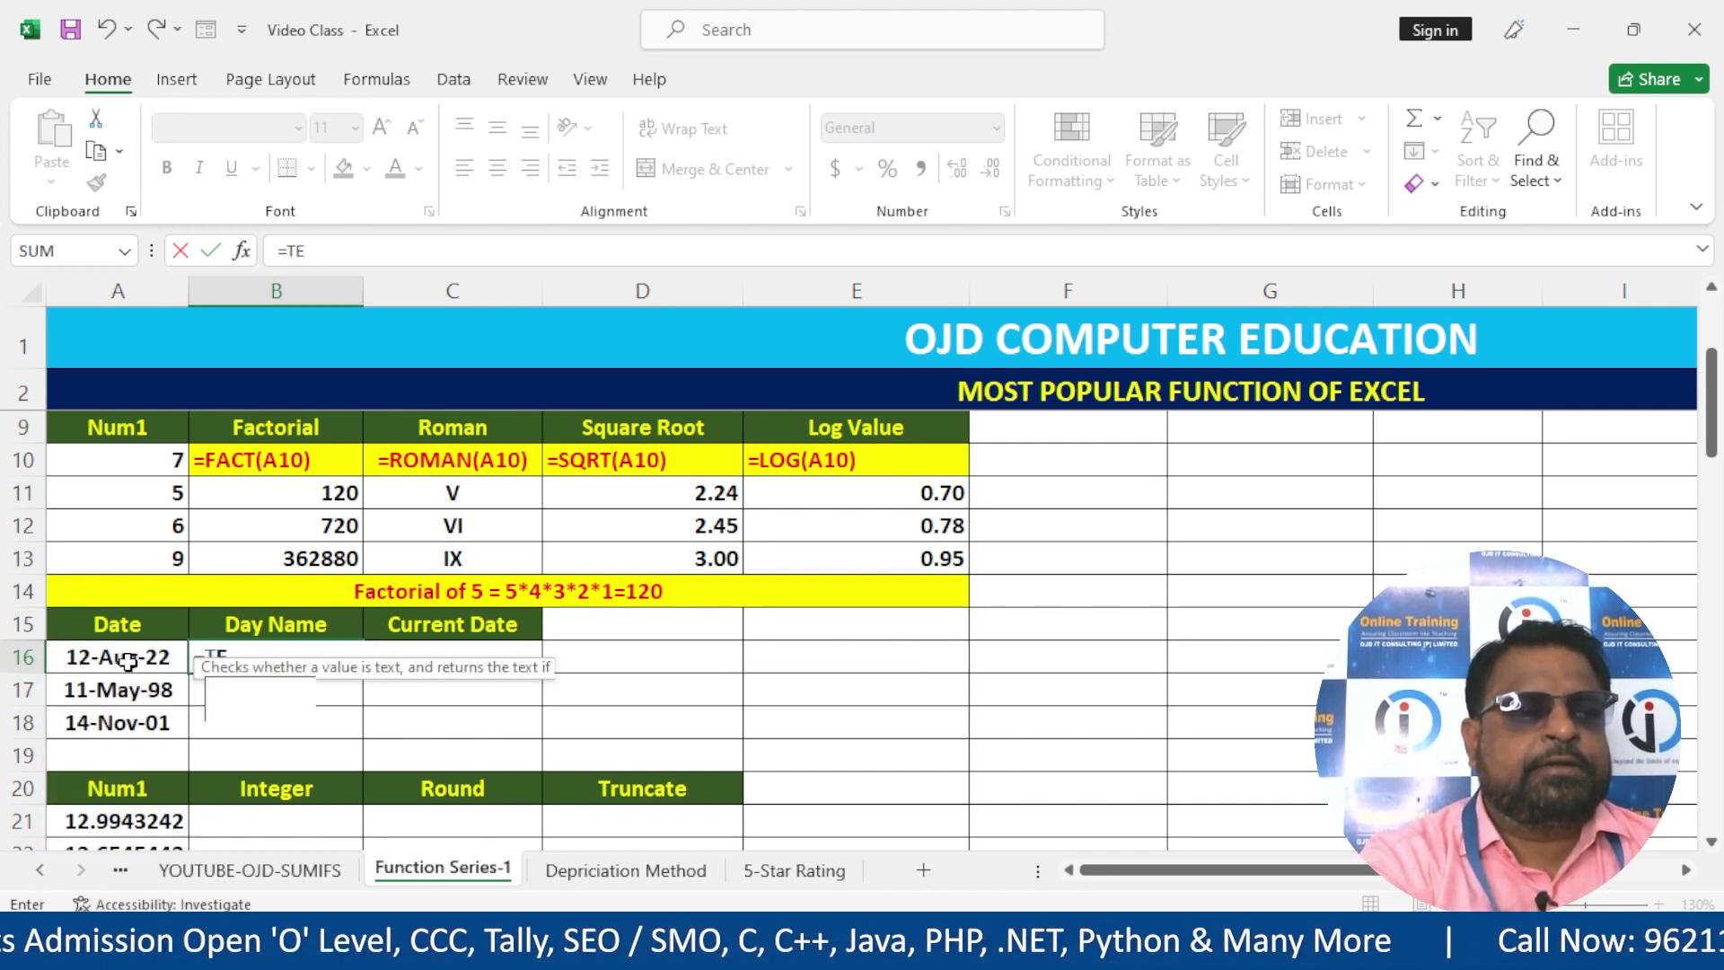
type("XT(")
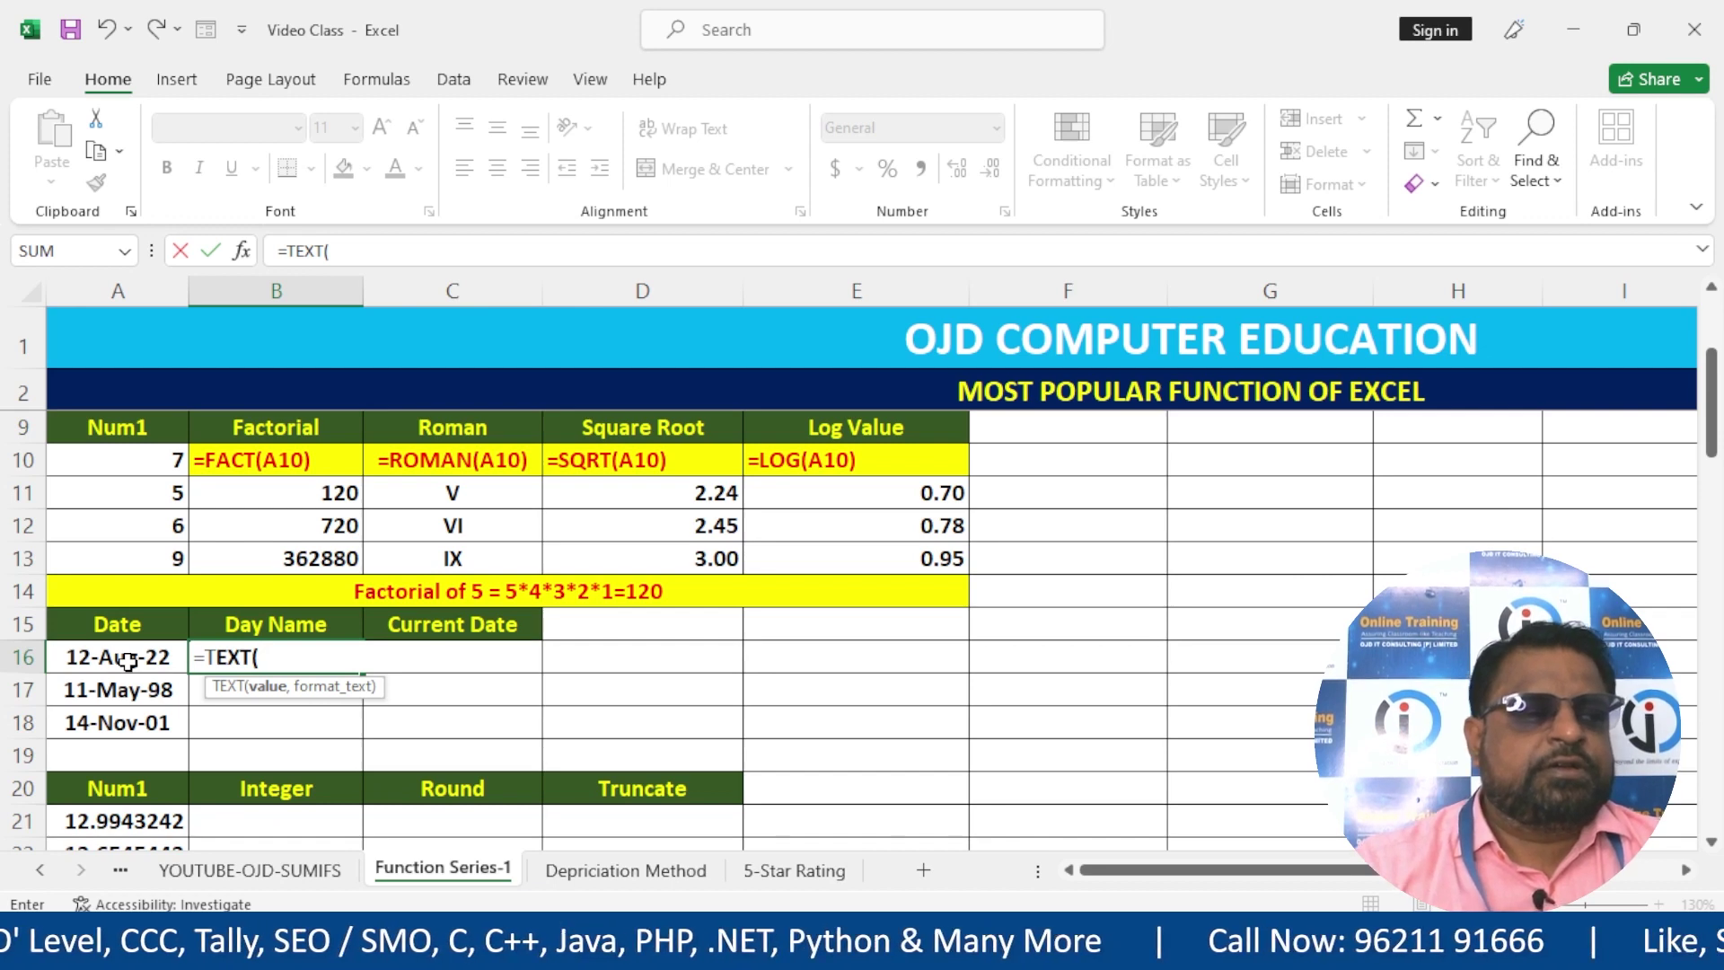
left_click(127, 661)
type(",\"DDDD")
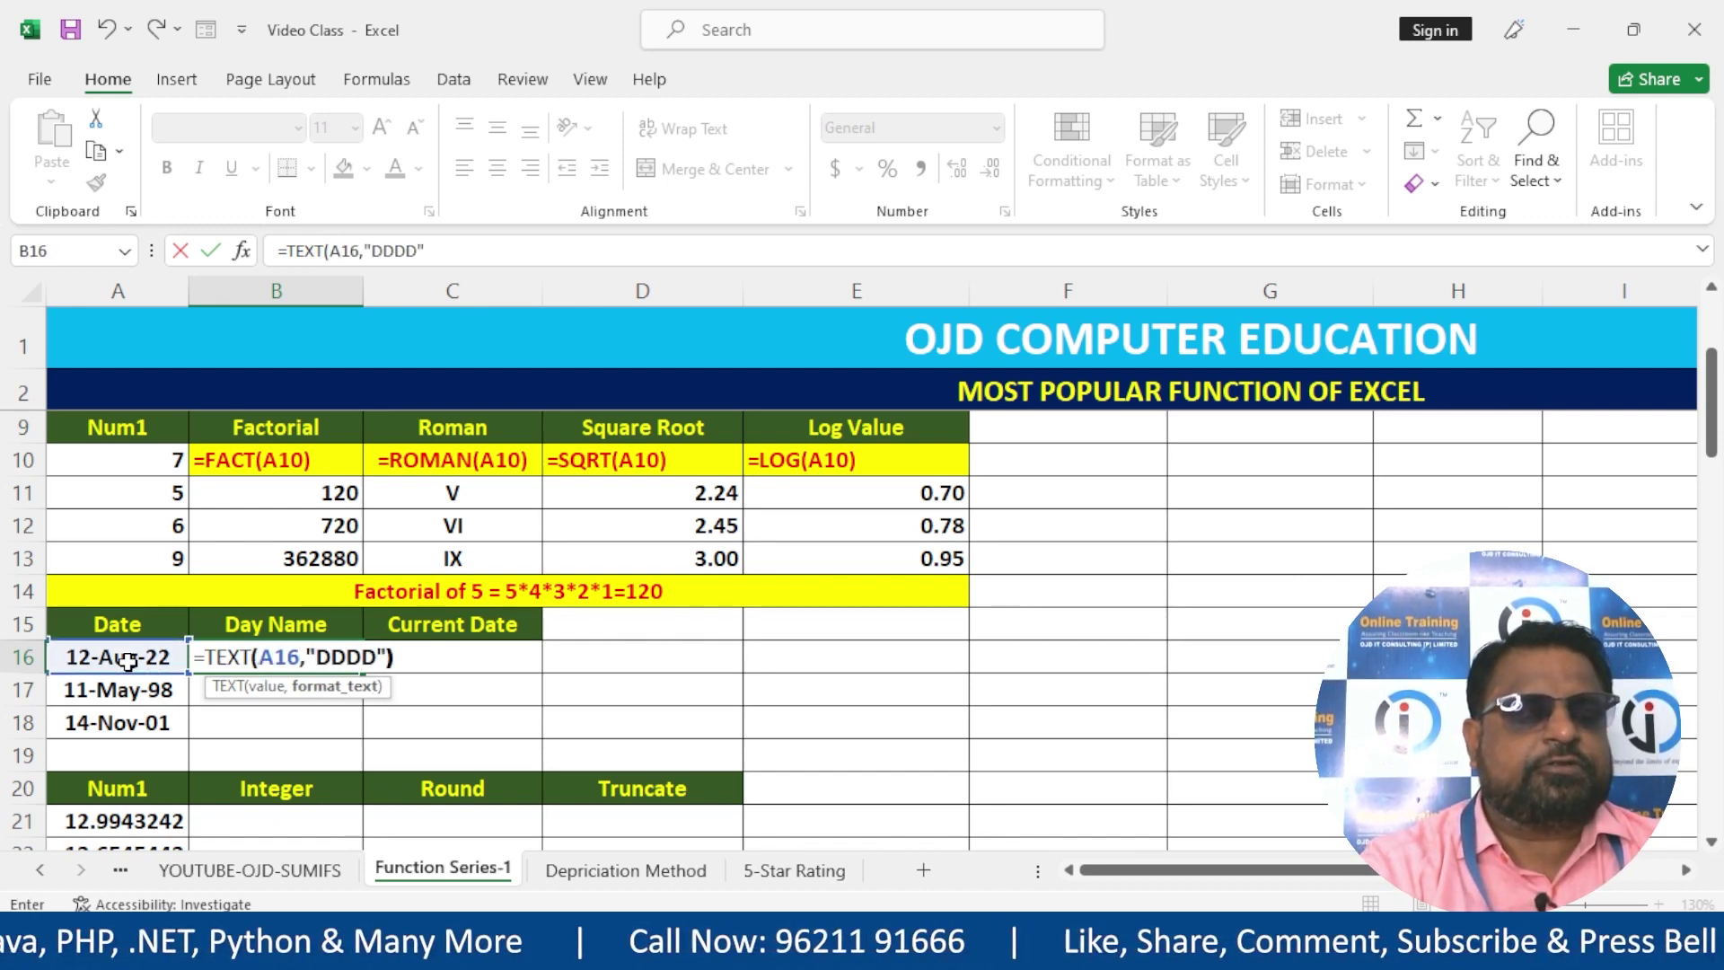
key("Return")
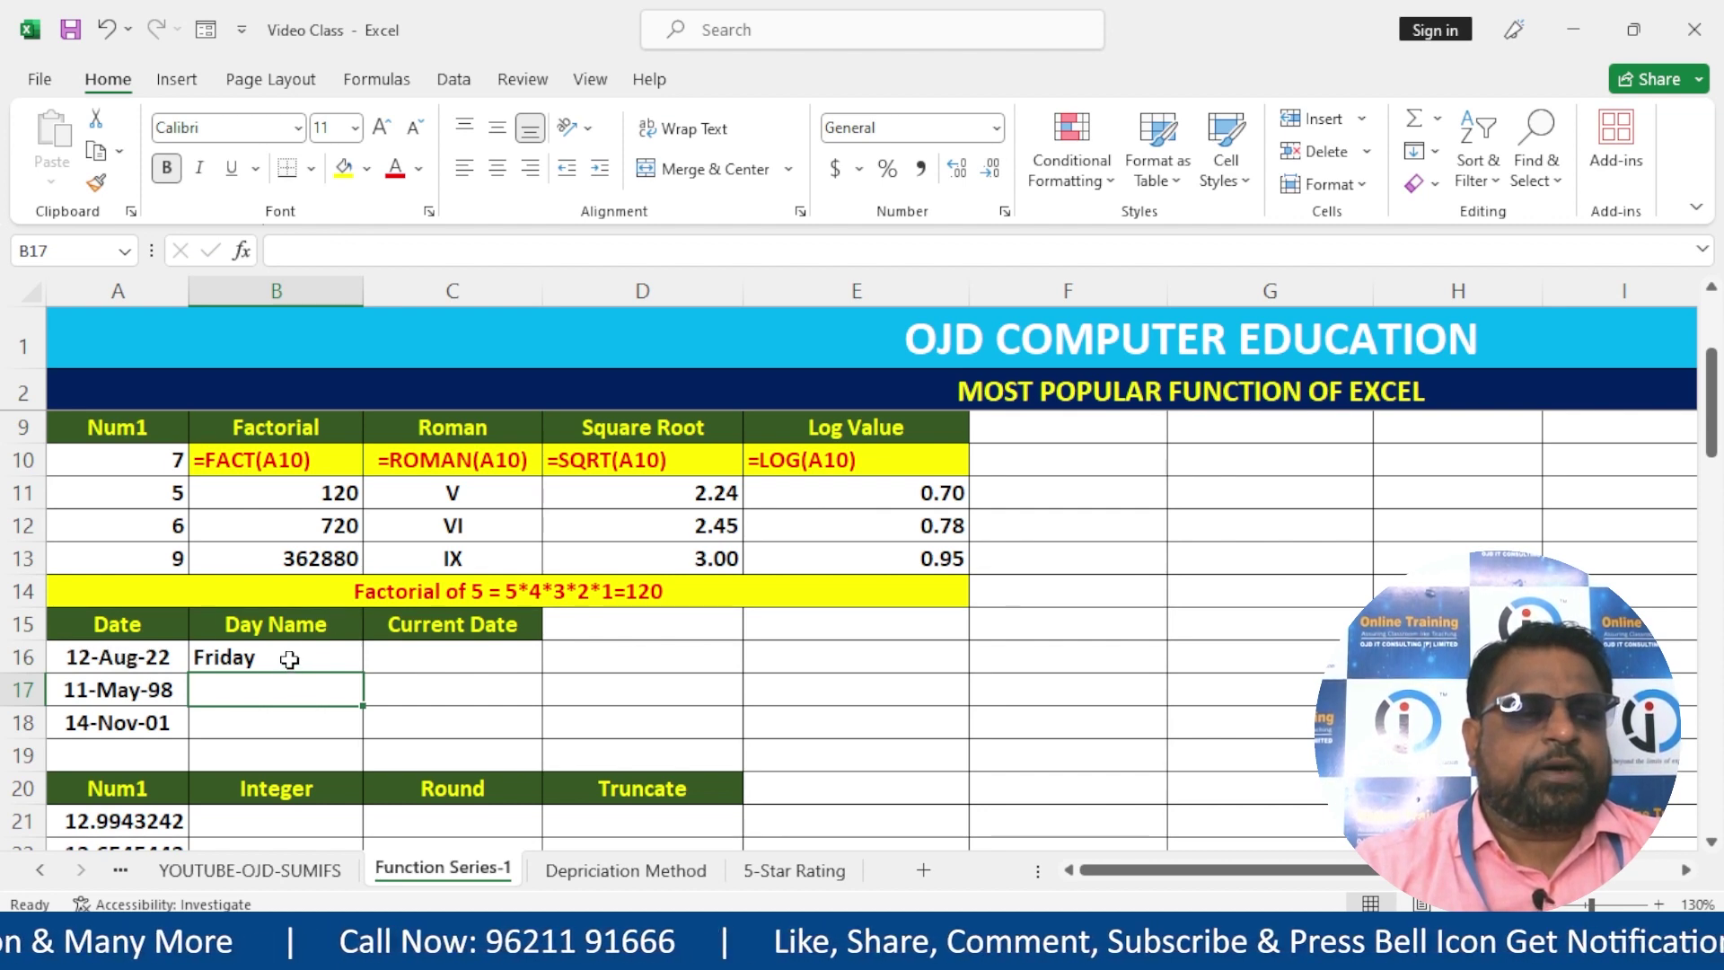
- Fill the Day Name formula from B16 down to B18 and check it against the dates in A17 and A18
left_click(289, 659)
left_click_drag(362, 677, 363, 738)
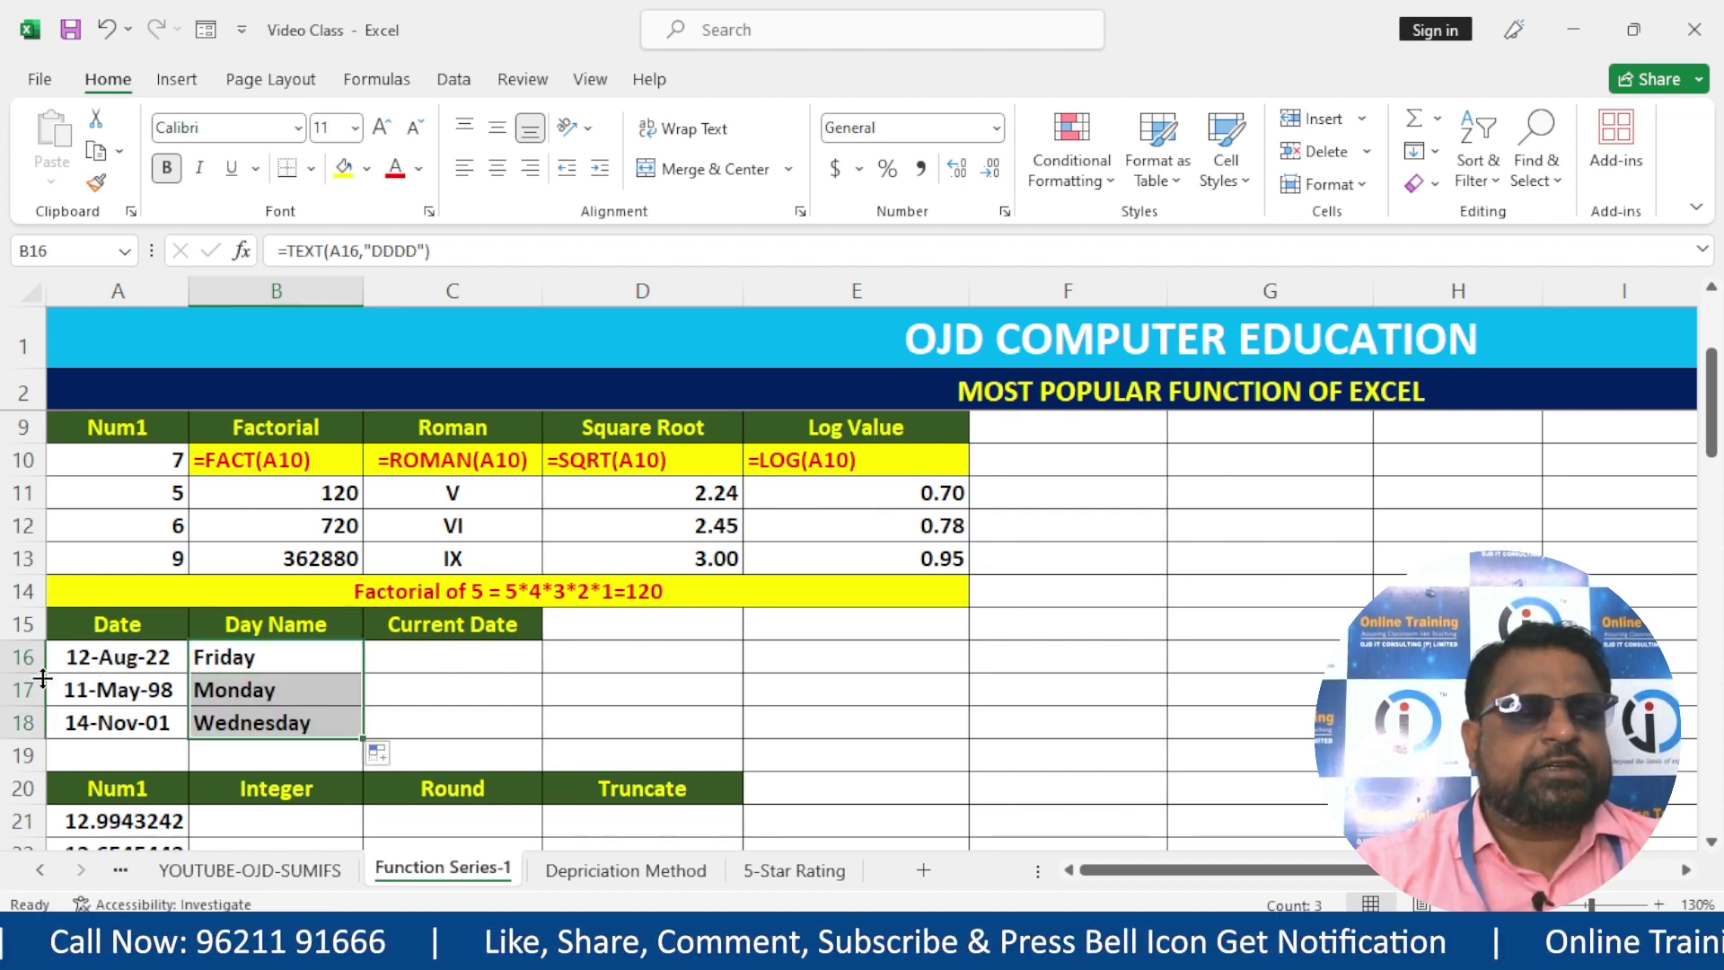
left_click(64, 698)
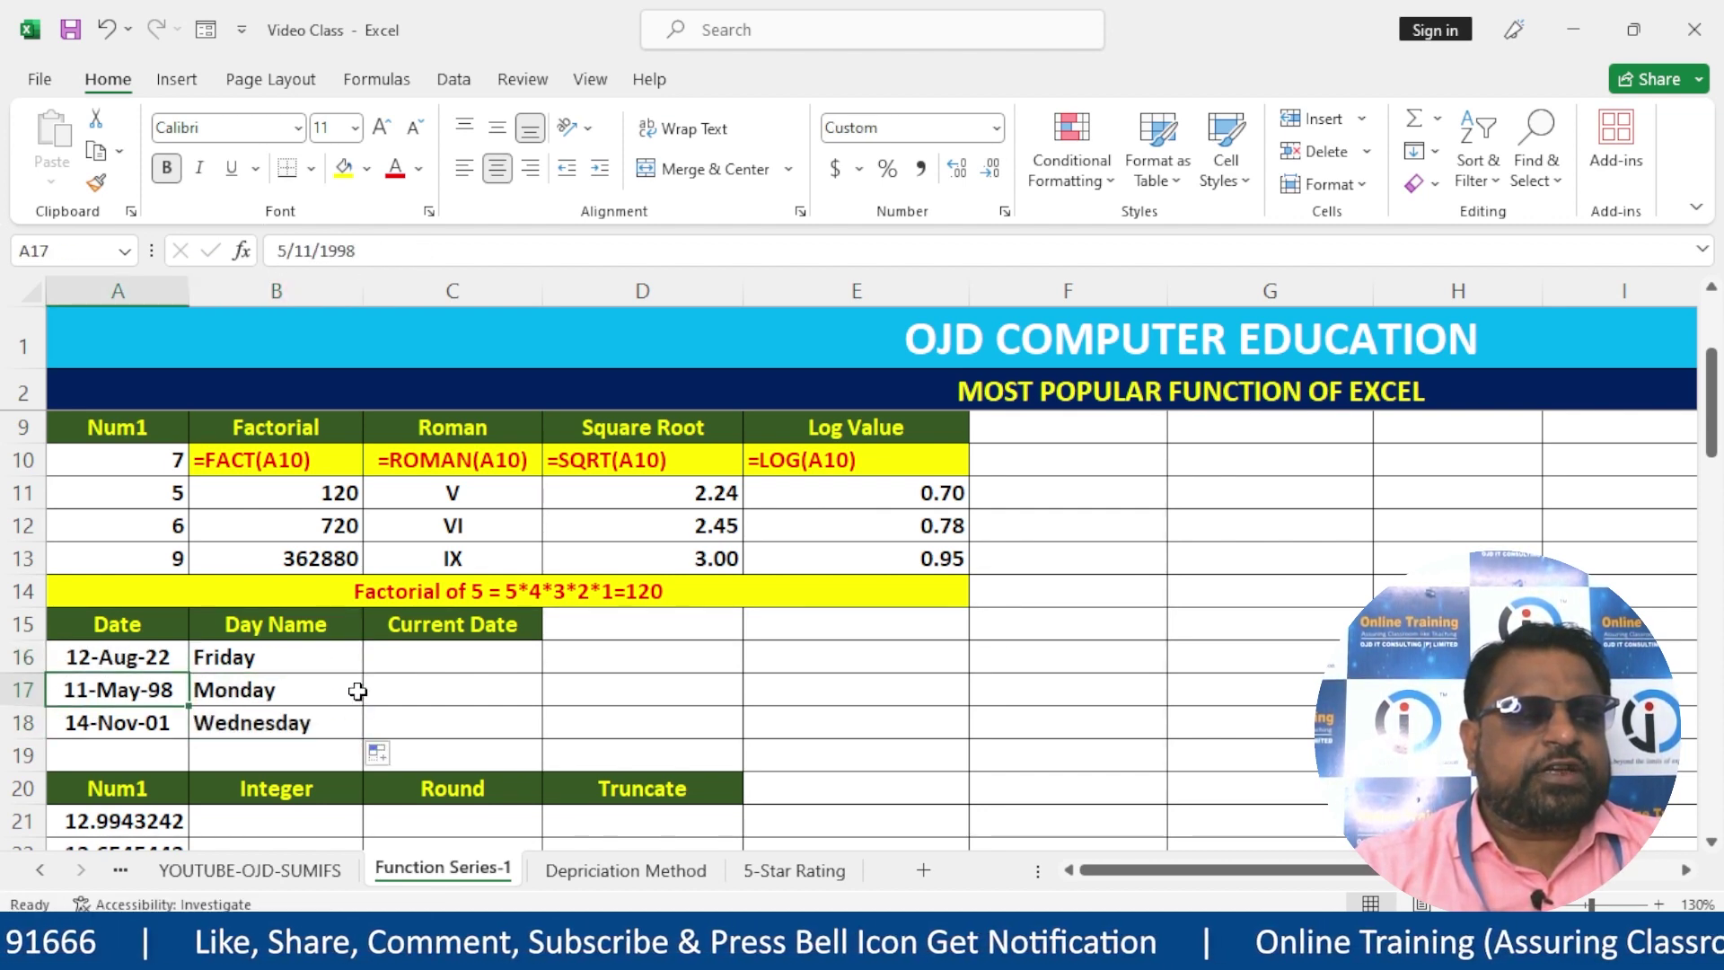
left_click(114, 722)
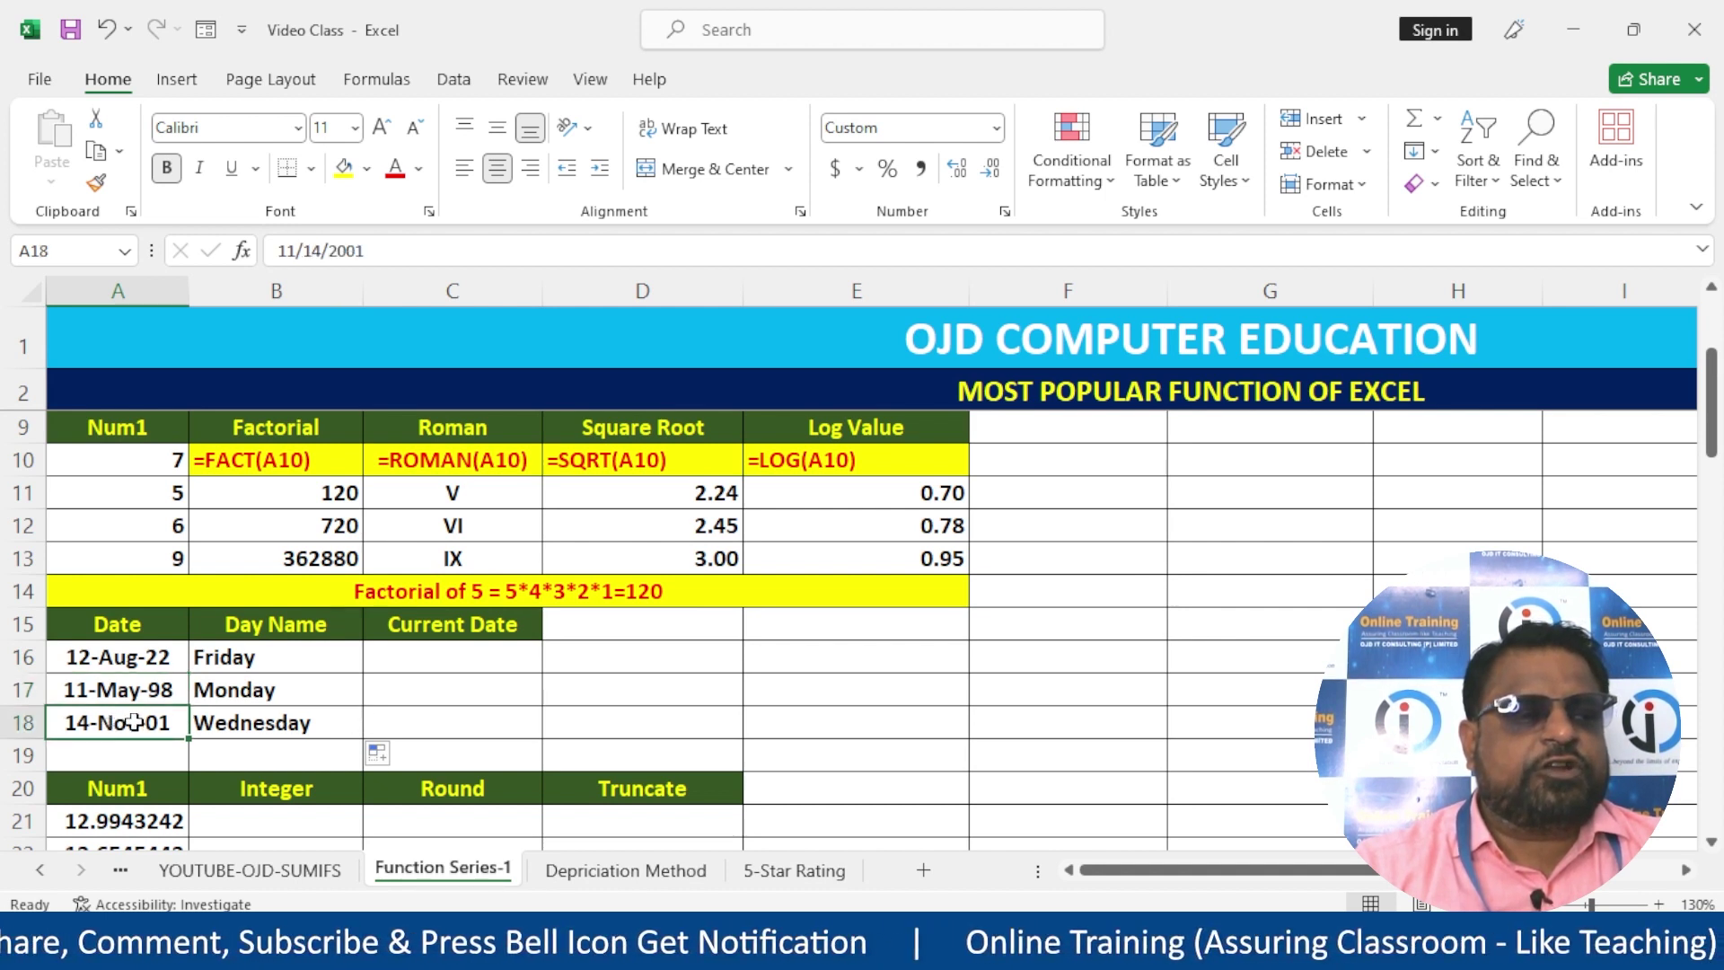
left_click(348, 721)
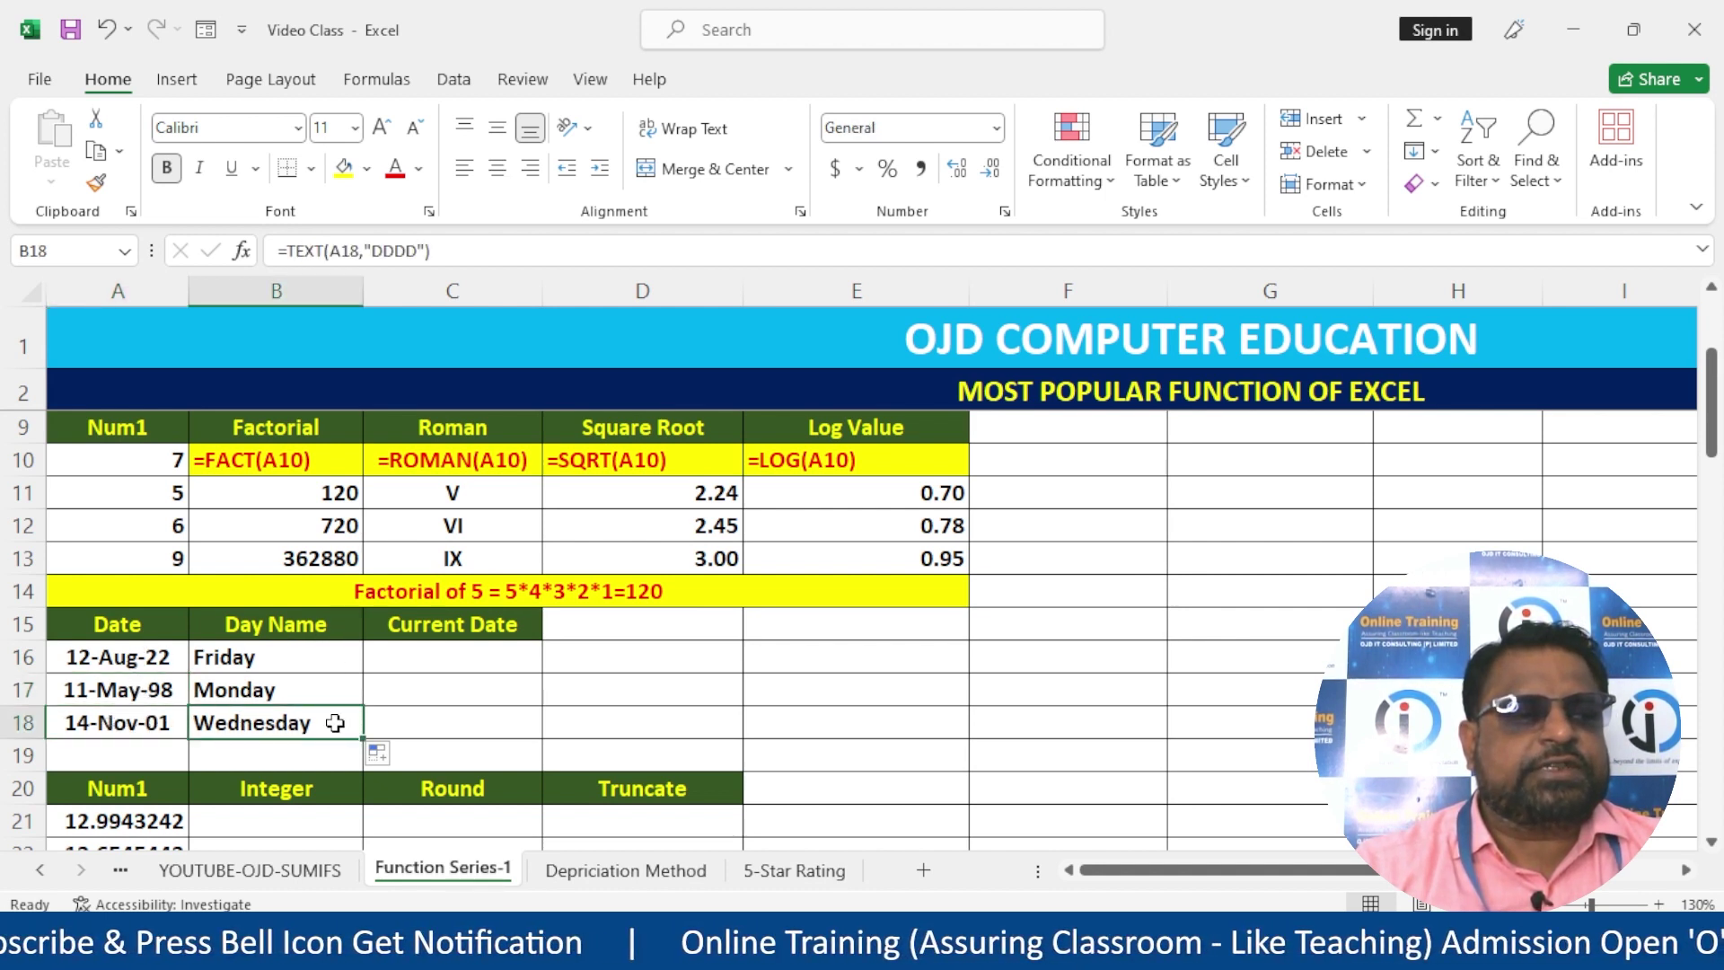
- Enter =NOW() in C16 under the Current Date heading
left_click(514, 624)
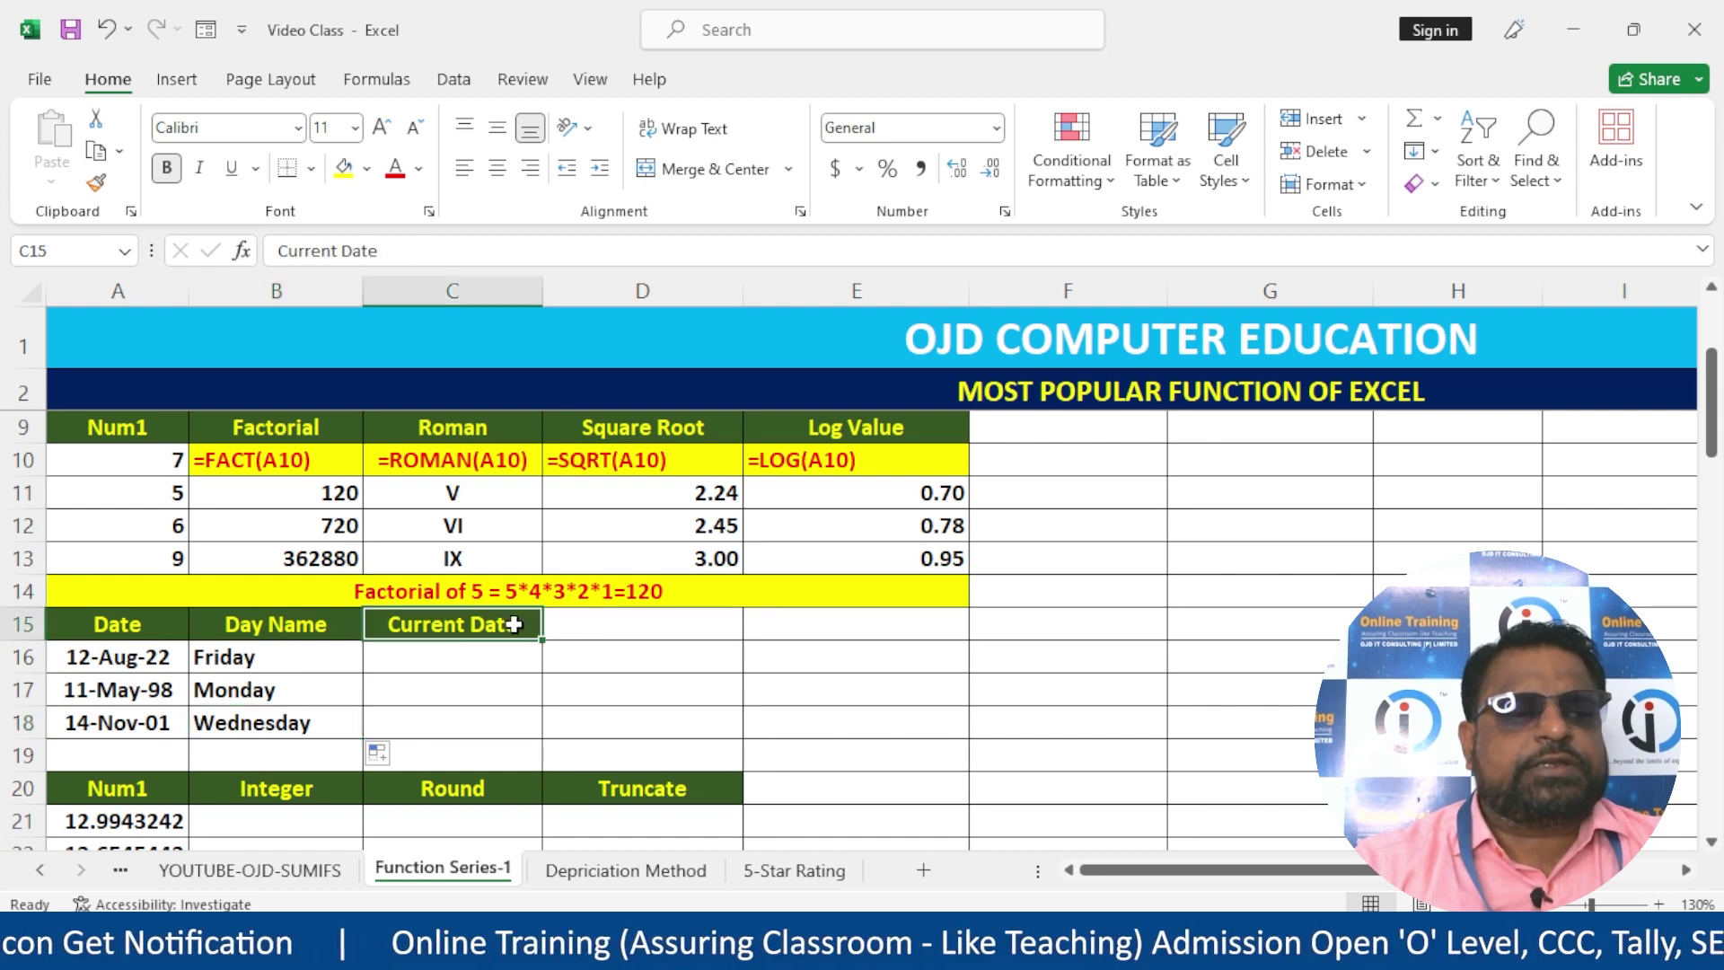
left_click(497, 666)
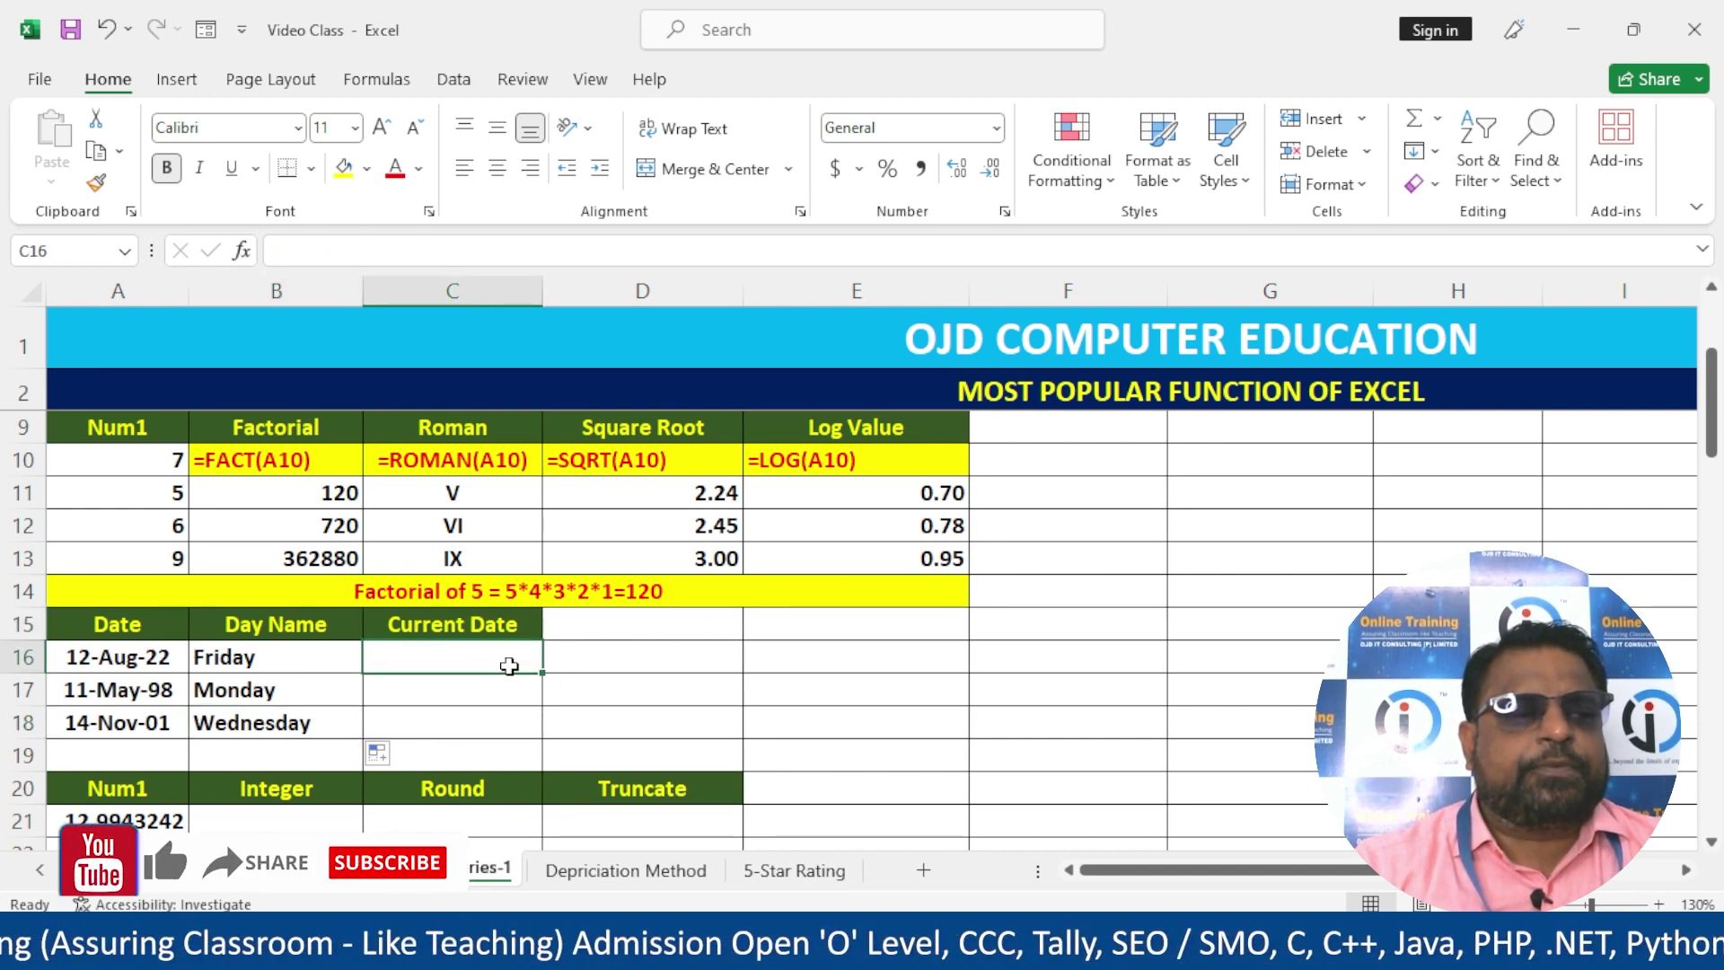
type("=NOW")
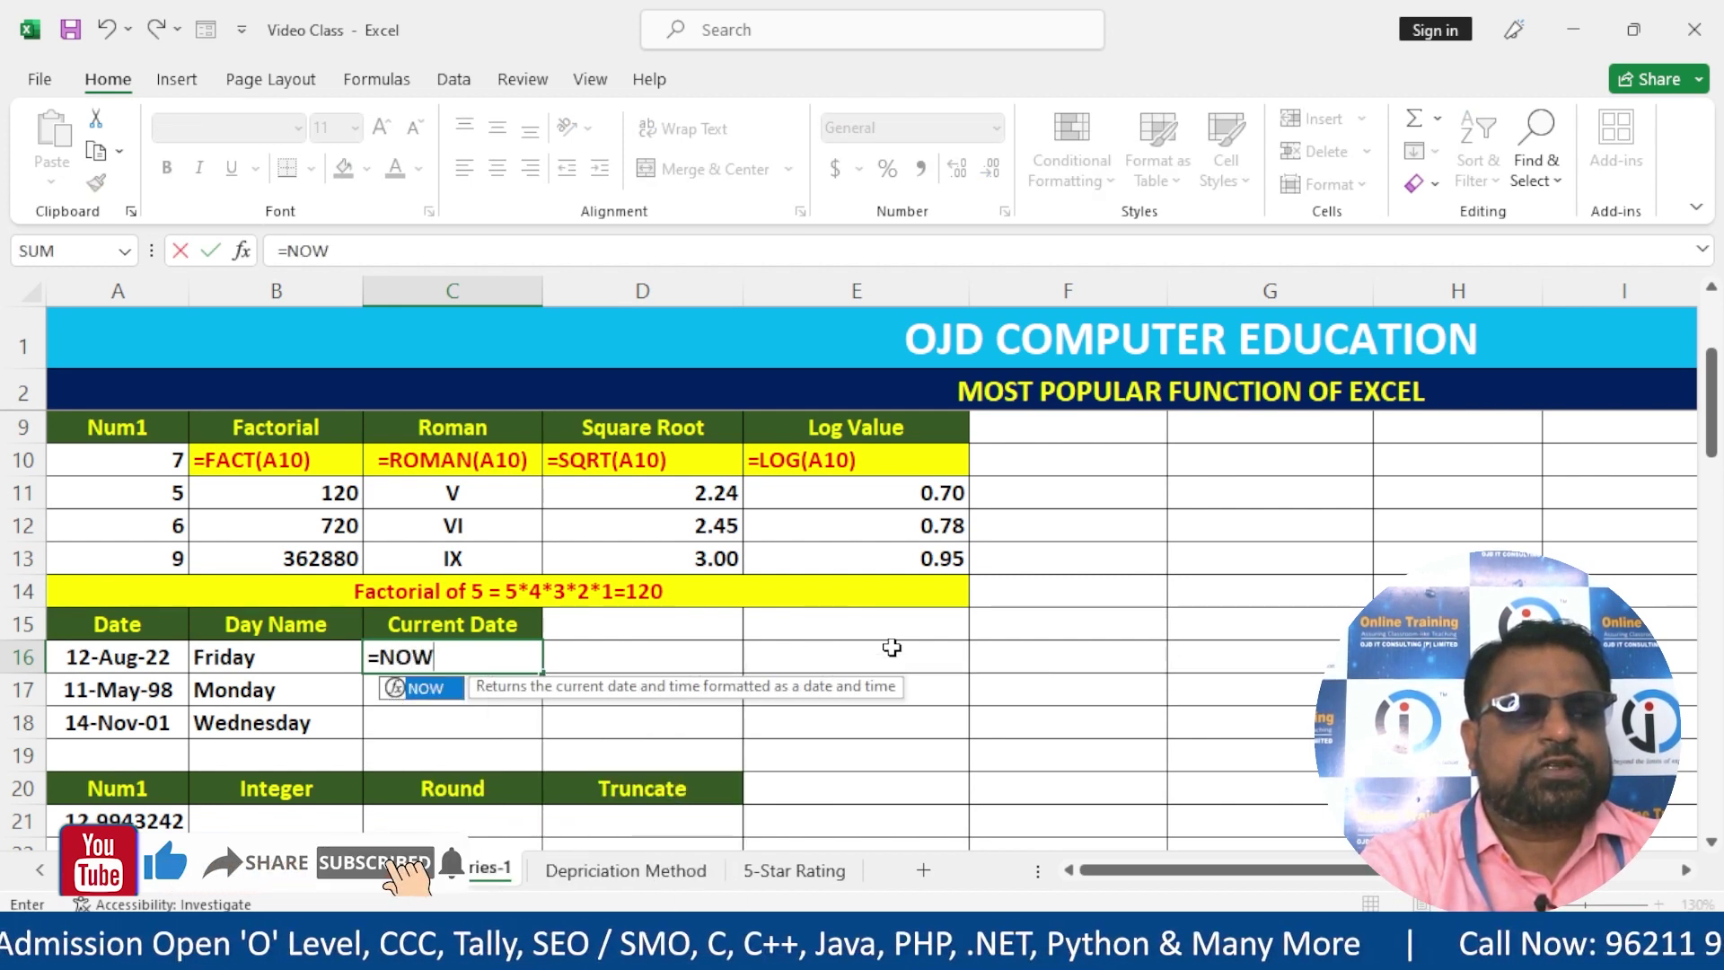
type("()")
key("Return")
key("Up")
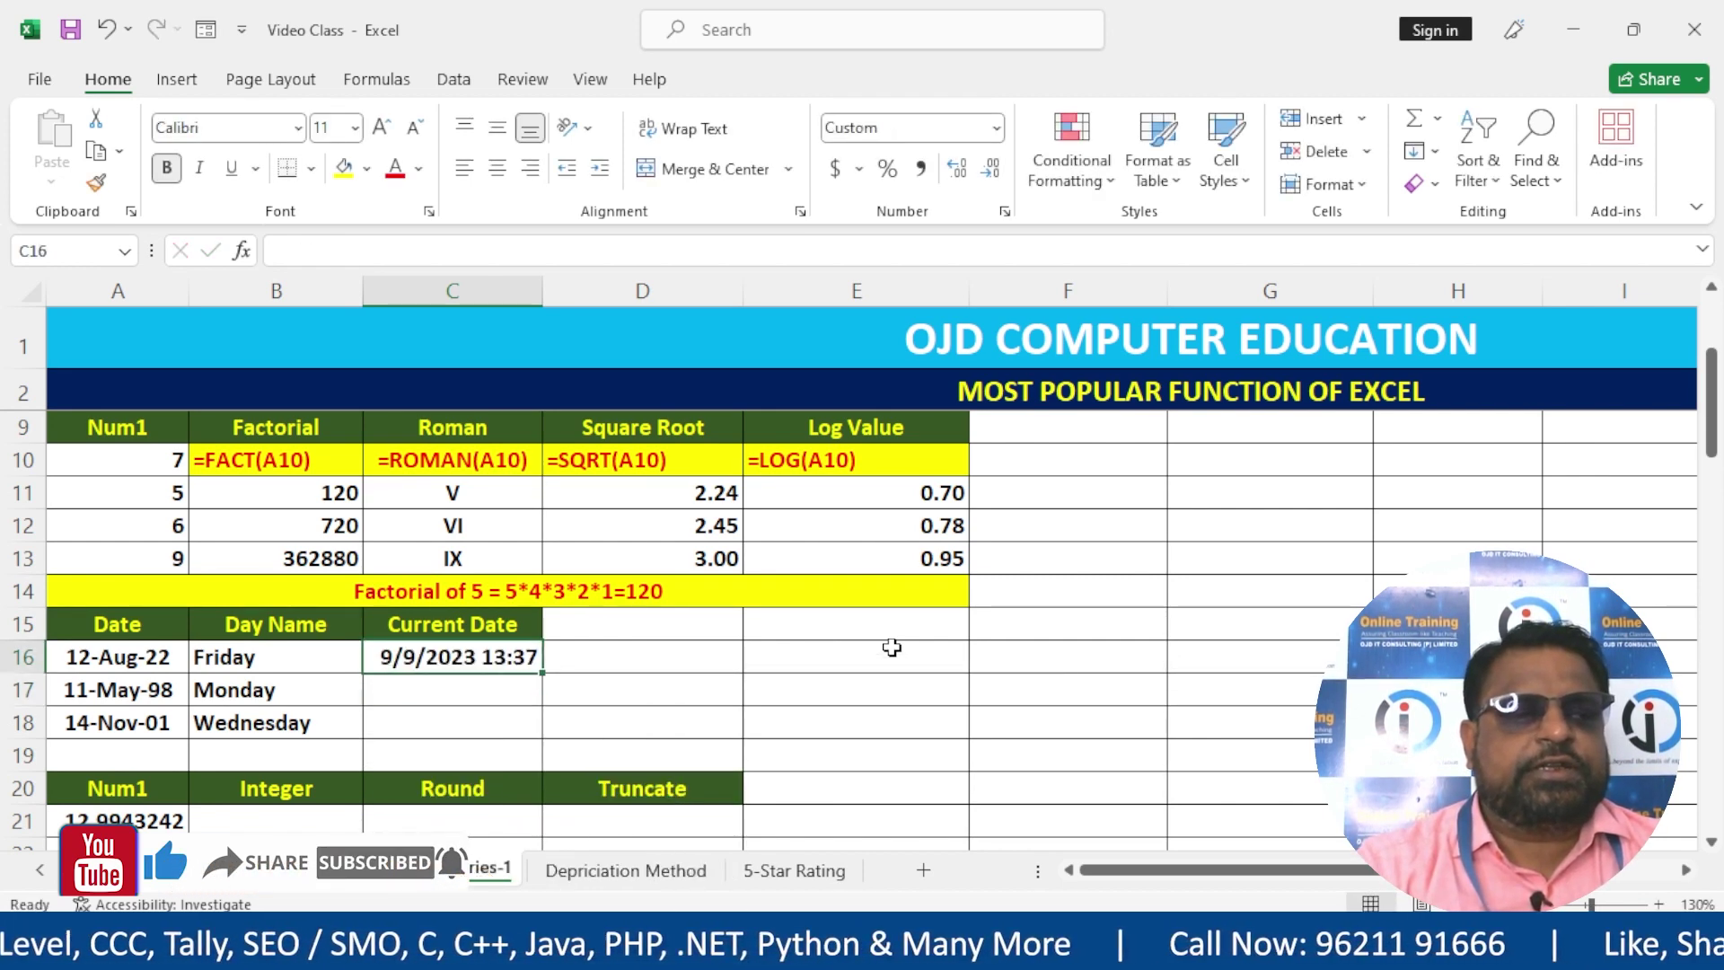
key("F2")
key("Left")
key("Left")
key("Left")
key("Left")
key("Left")
key("Left")
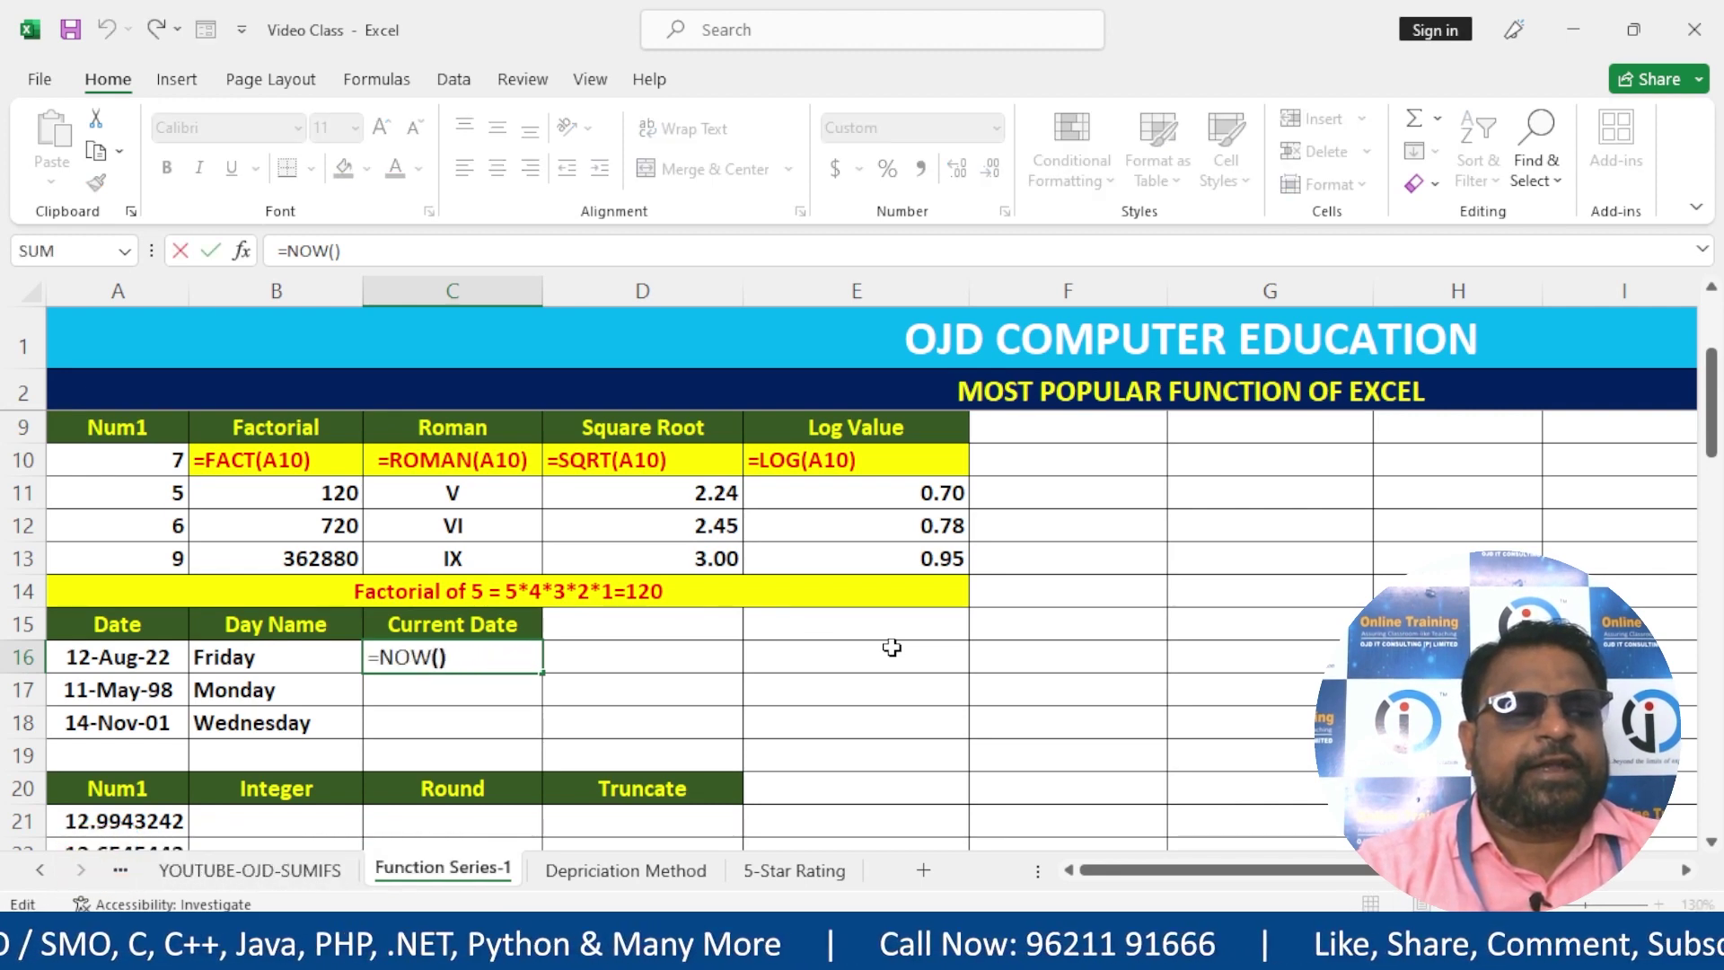
type("'")
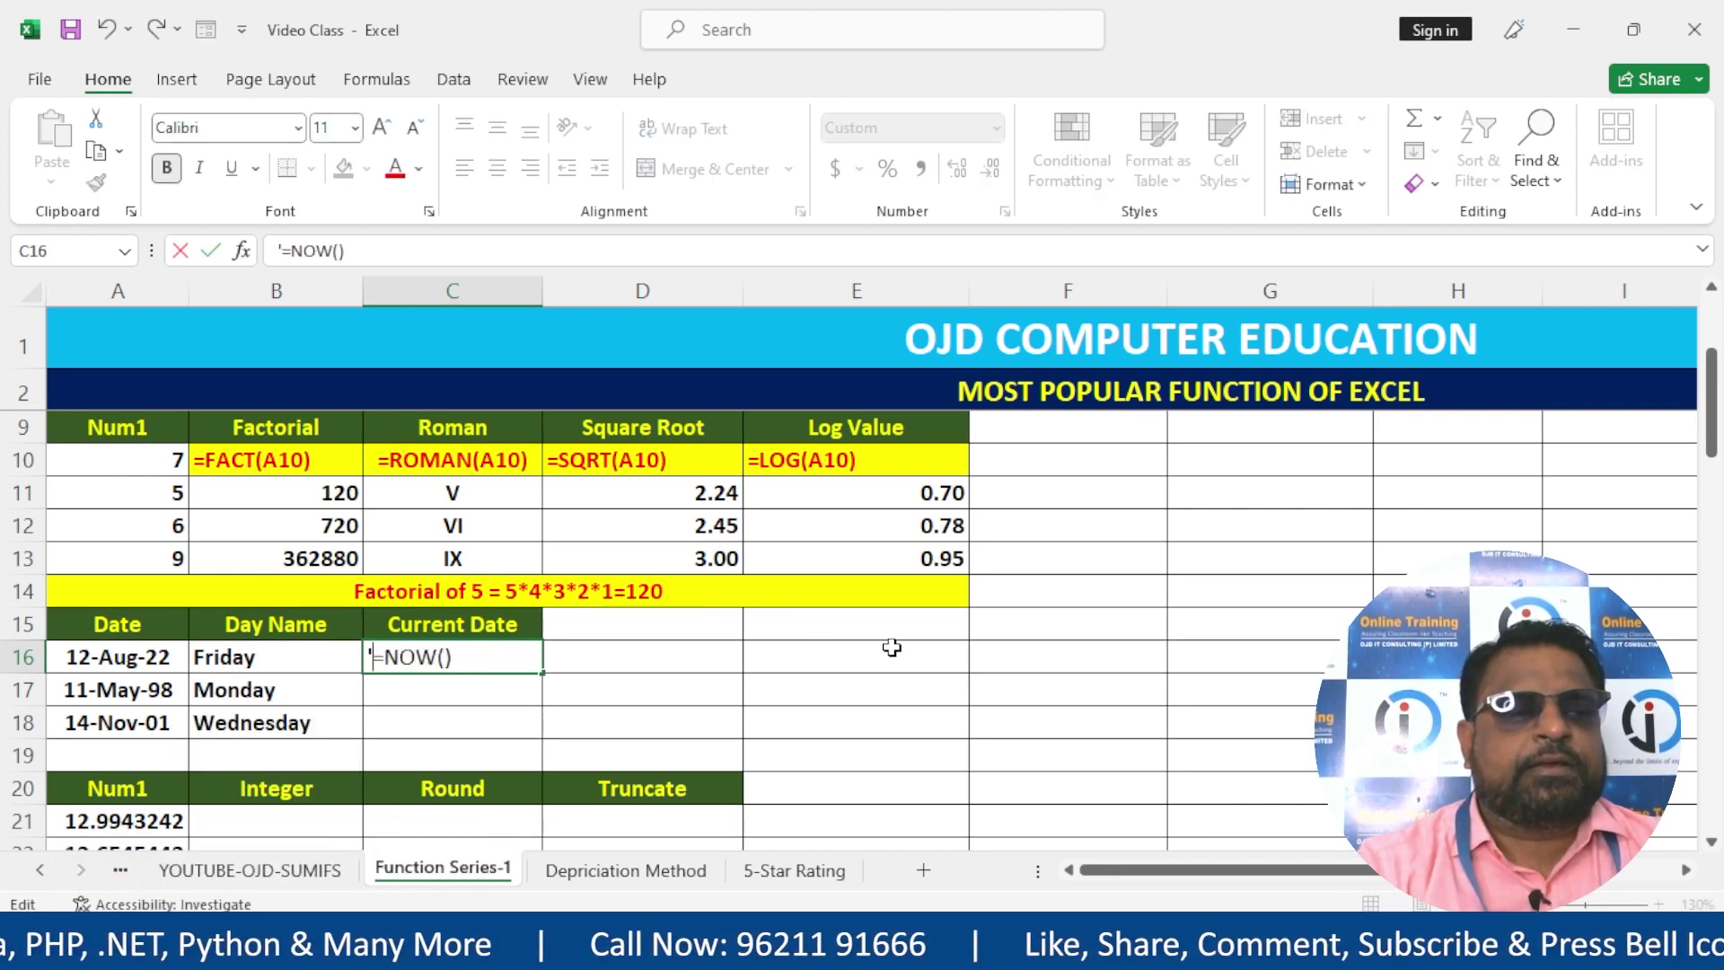
key("BackSpace")
key("Escape")
- Change the heading in C15 to "Current Date & Time" and widen column C to fit it
key("Up")
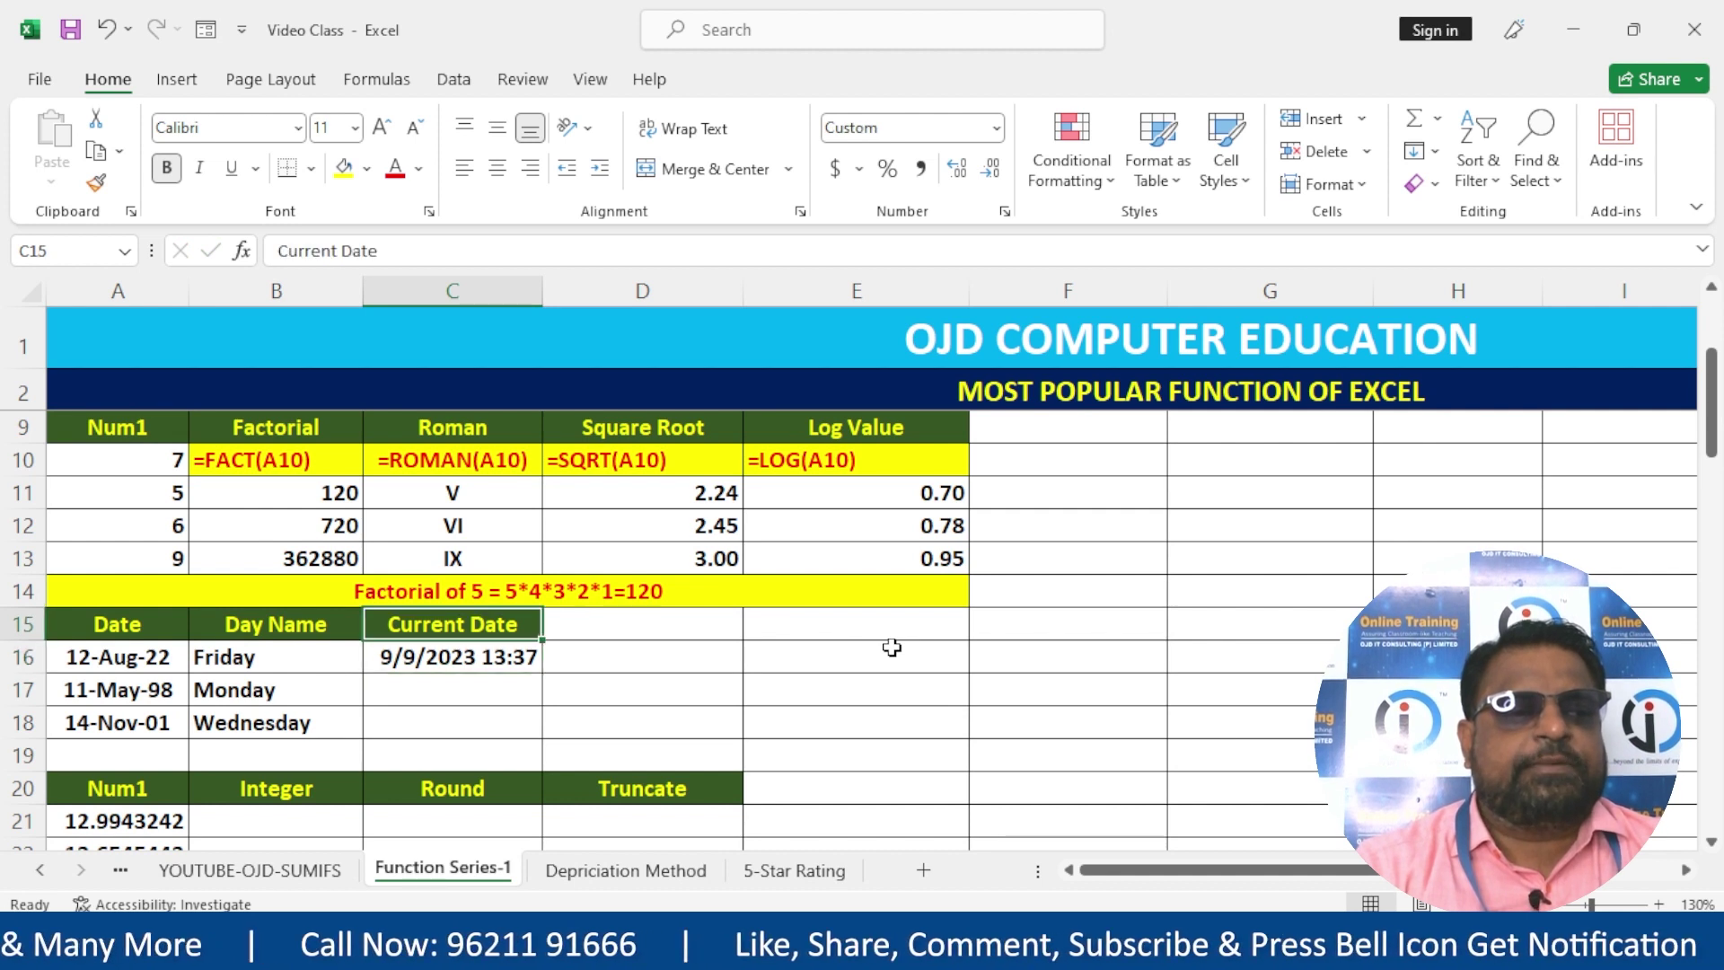
key("Right")
key("Left")
key("F2")
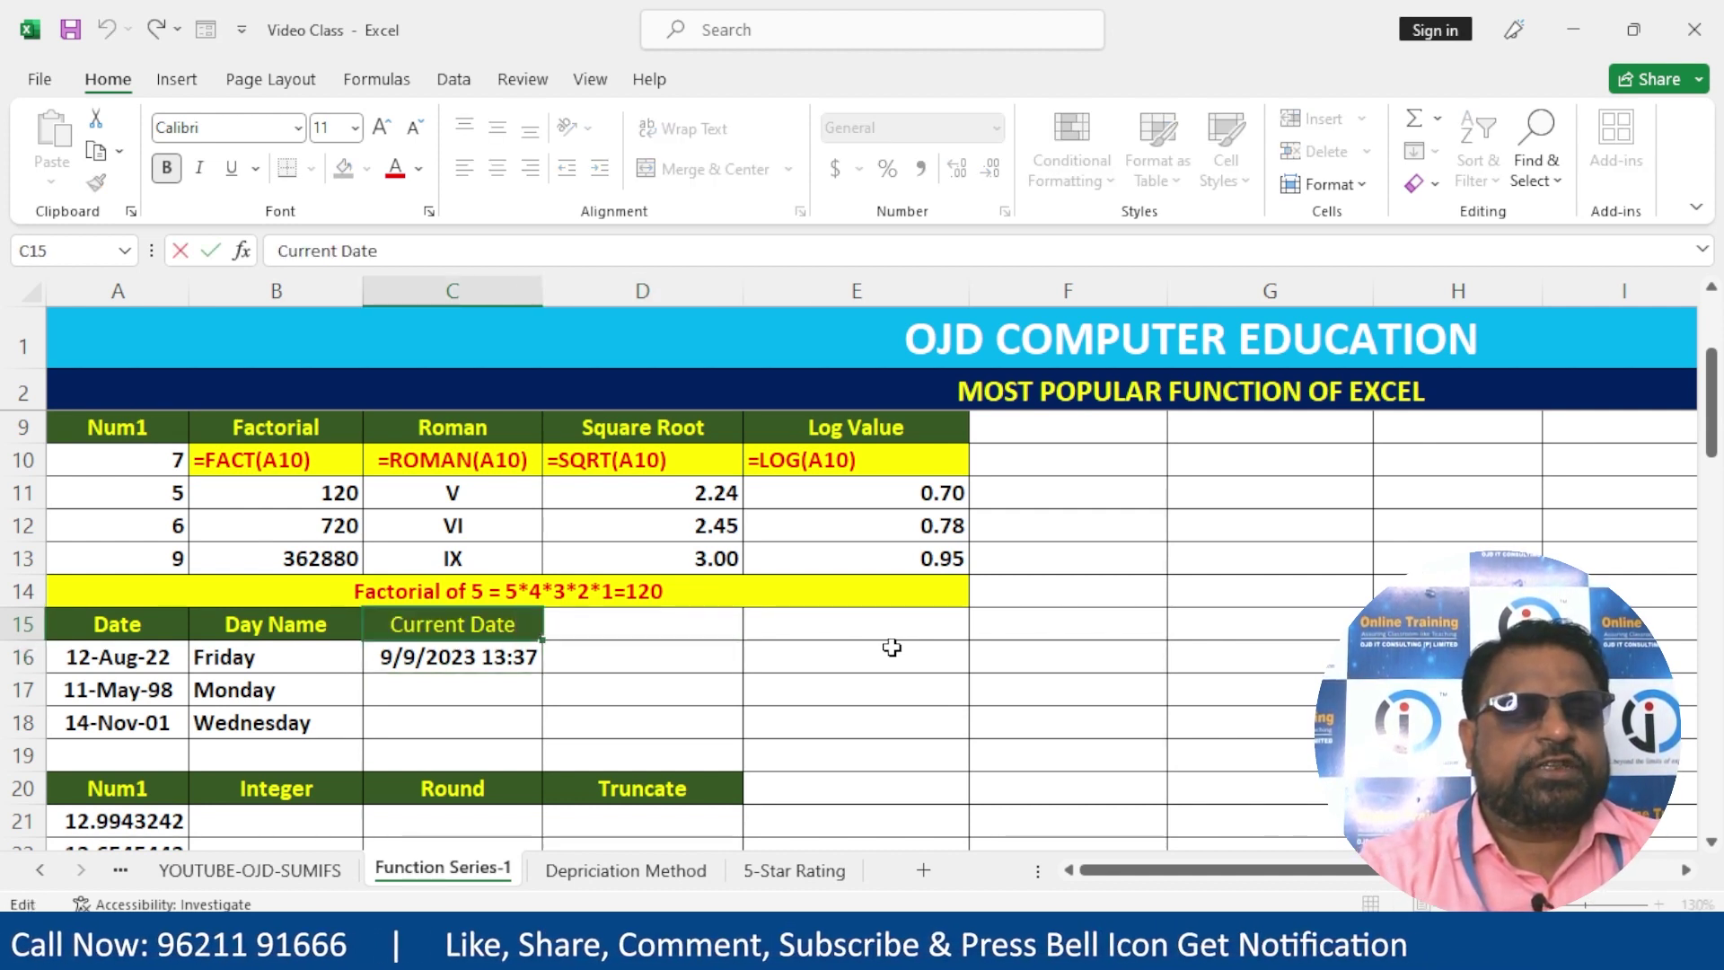
type("& TO")
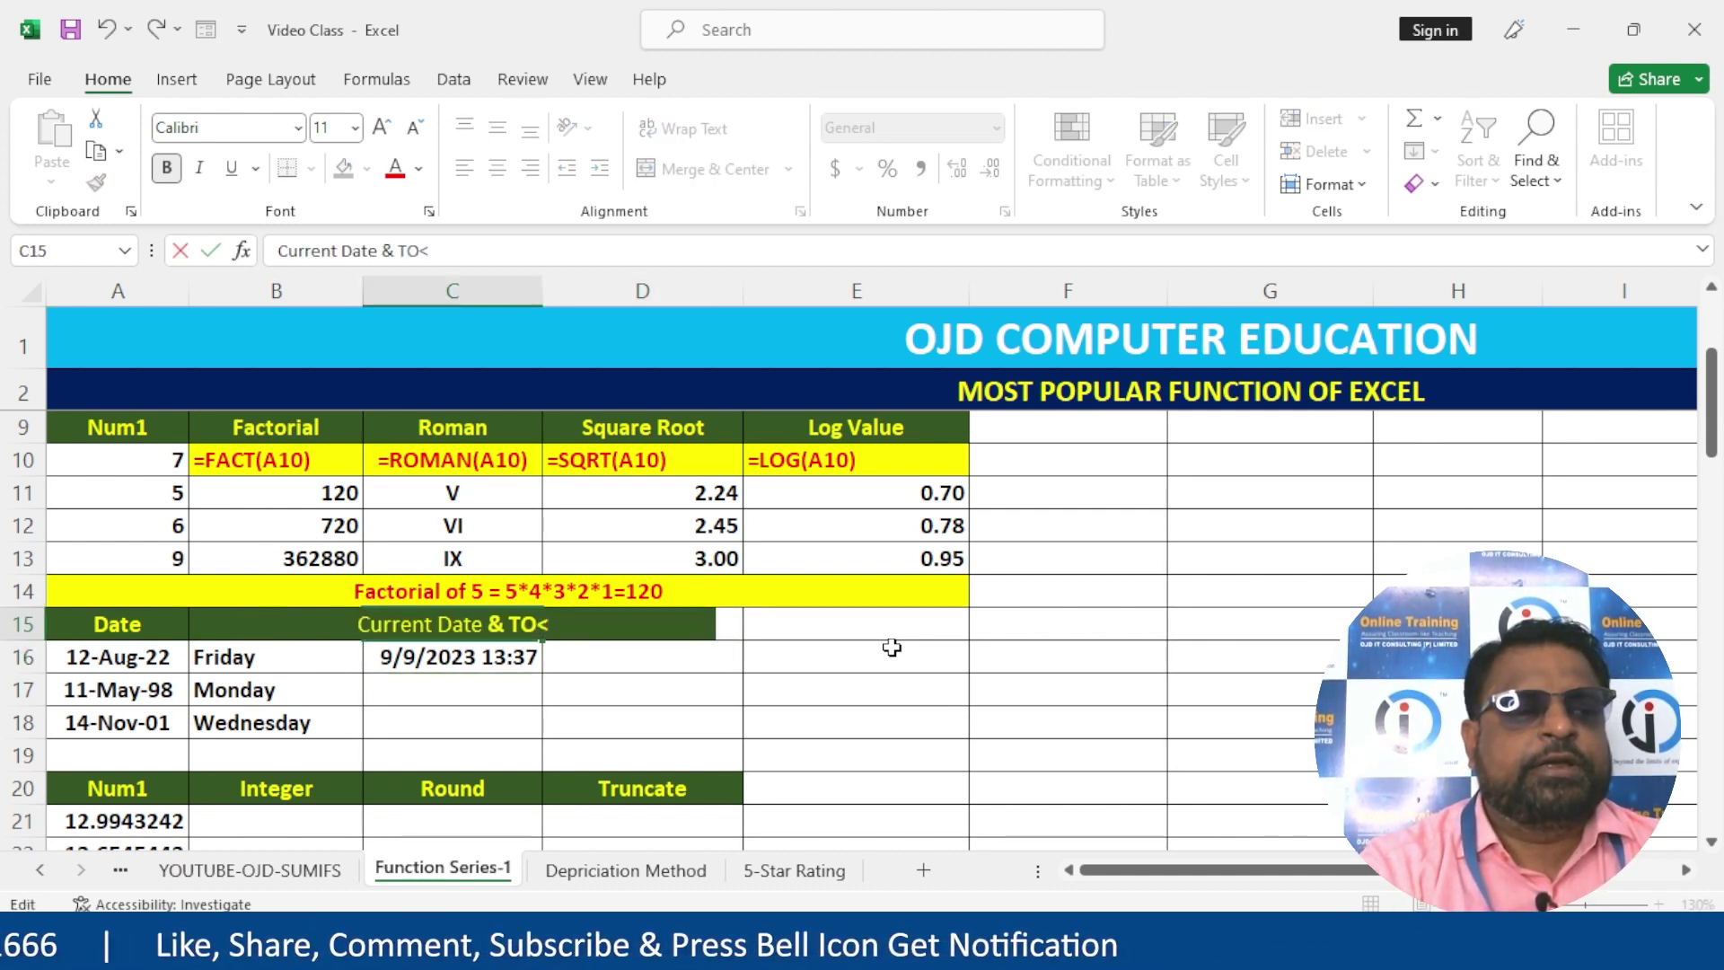
key("BackSpace")
type("IME")
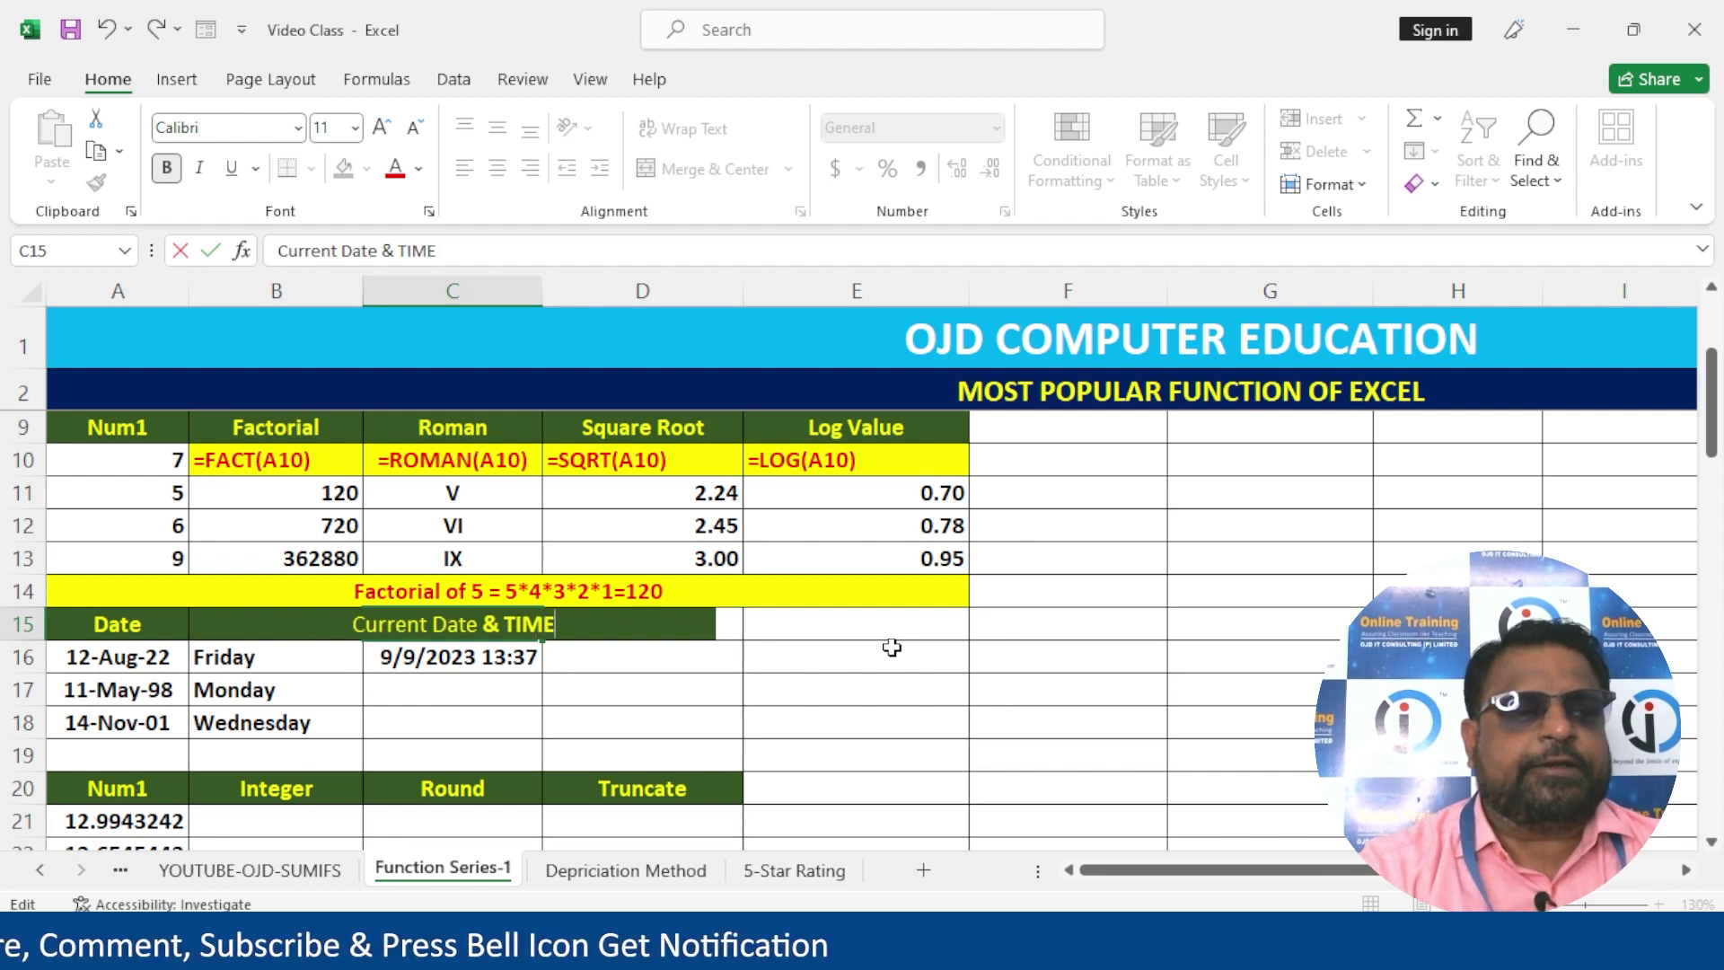
key("BackSpace")
key("BackSpace")
key("BackSpace")
type("ime")
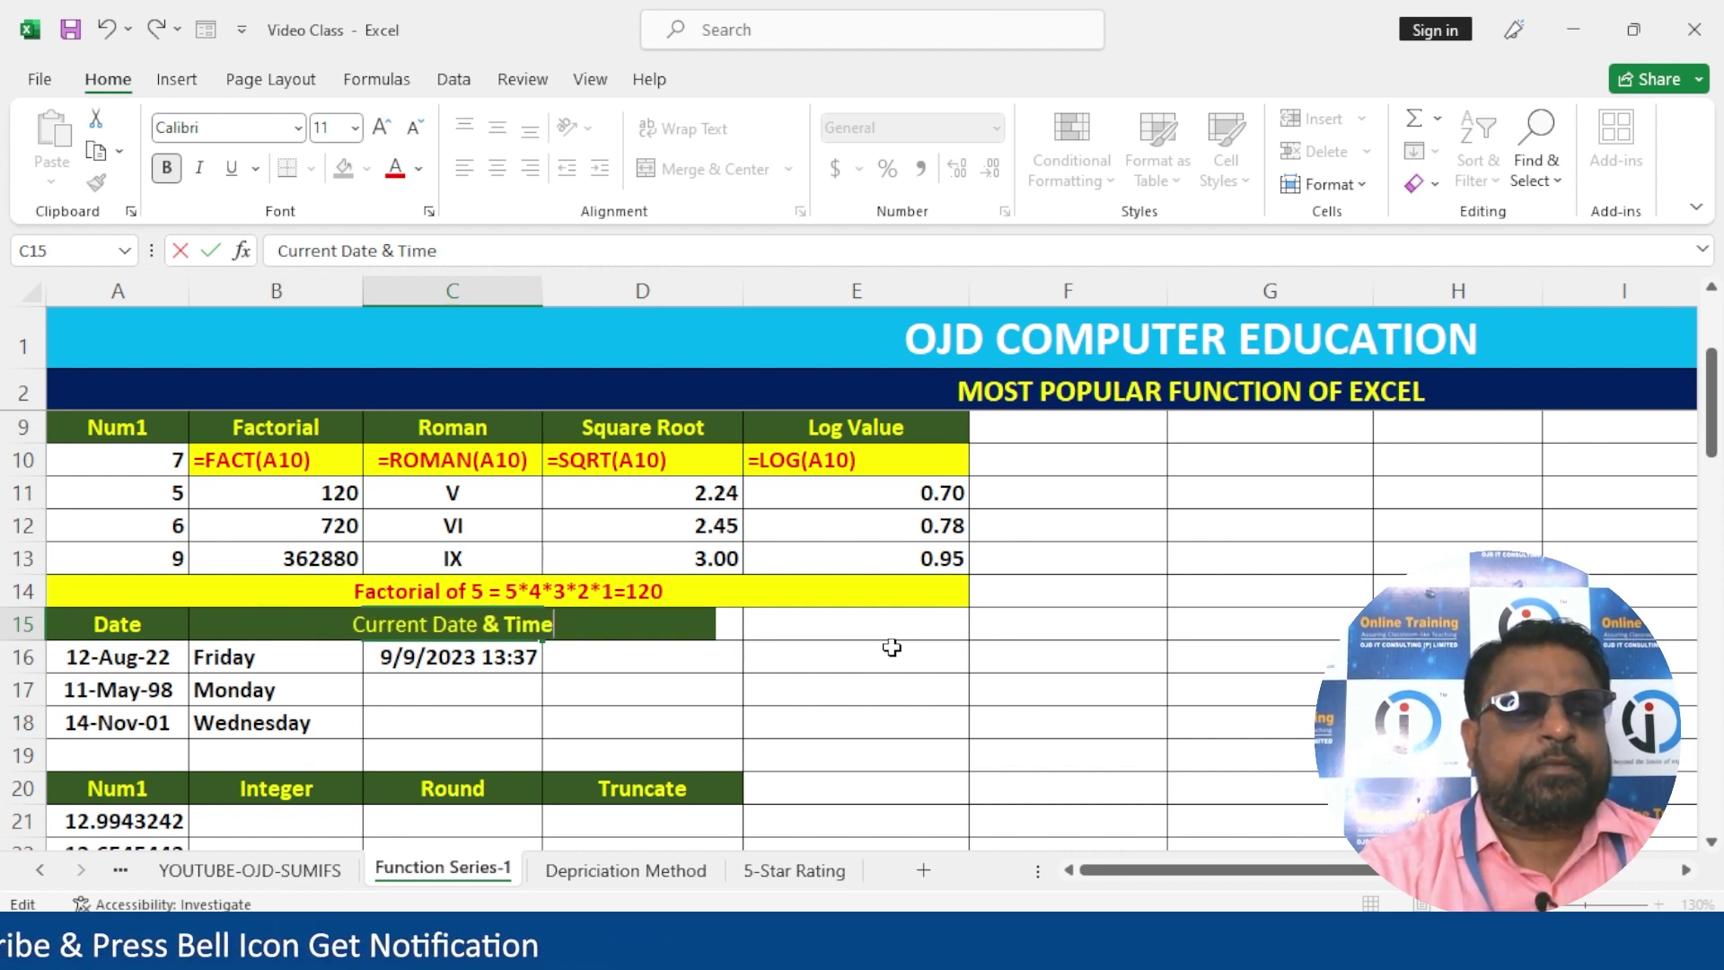
key("Return")
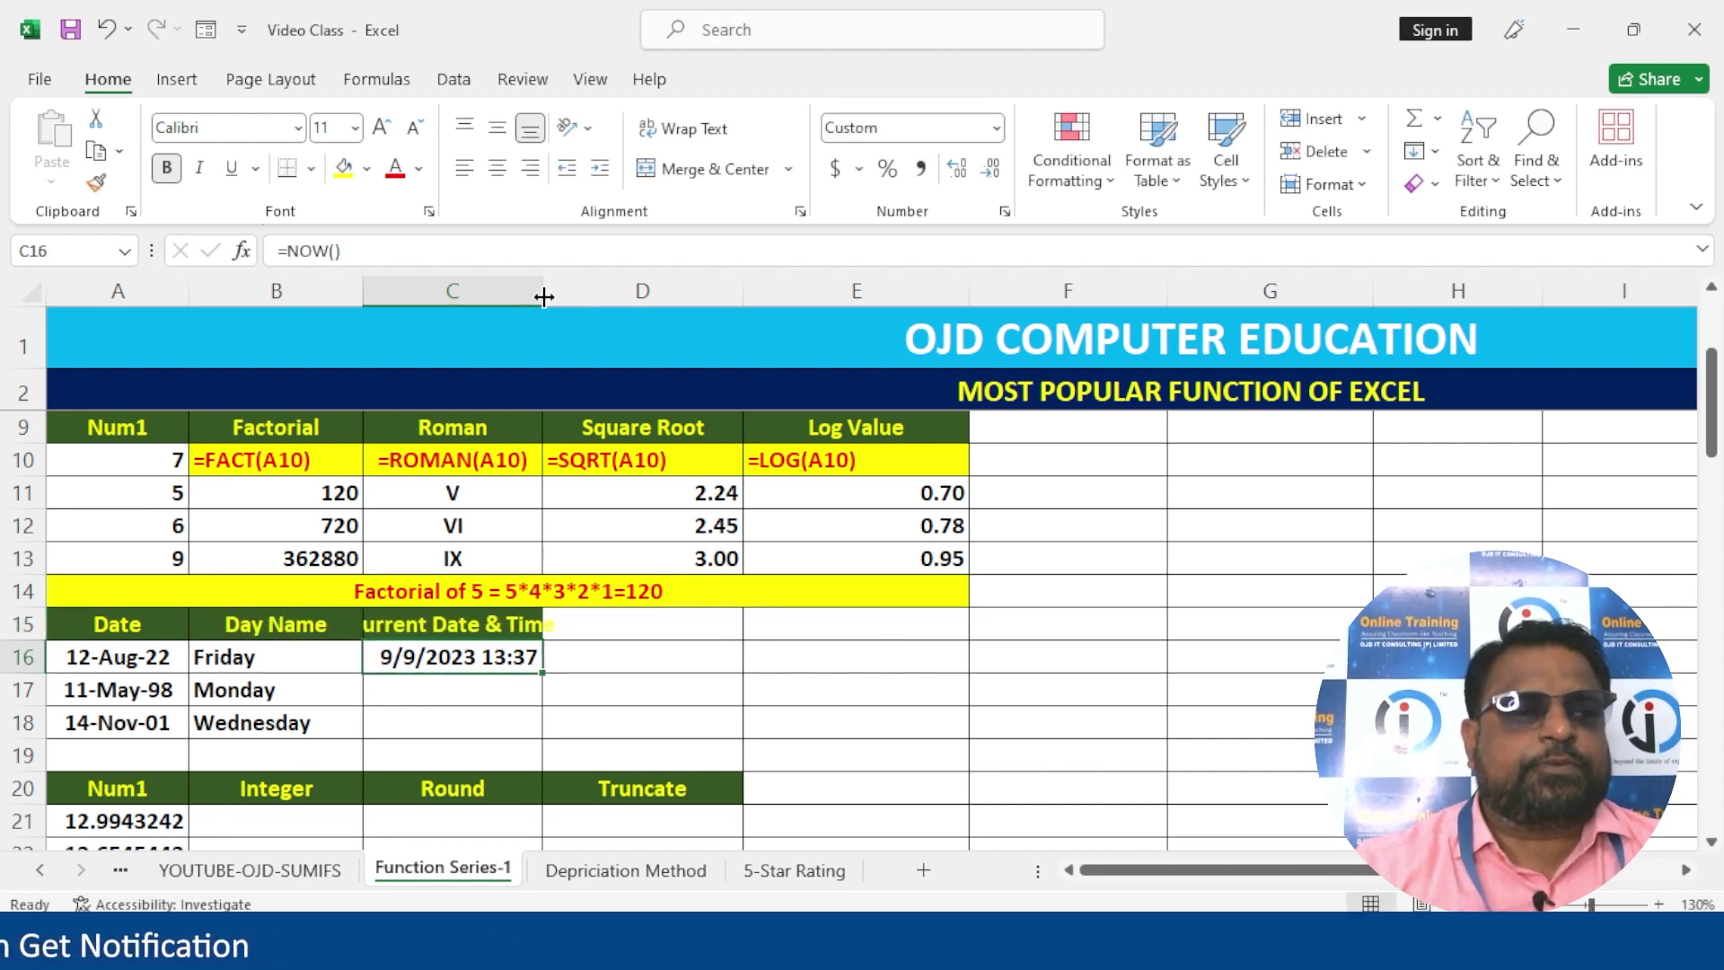
left_click_drag(544, 296, 597, 296)
- Add the heading "Current Date" in D15 and copy the Day Name heading's formatting onto it
left_click(732, 627)
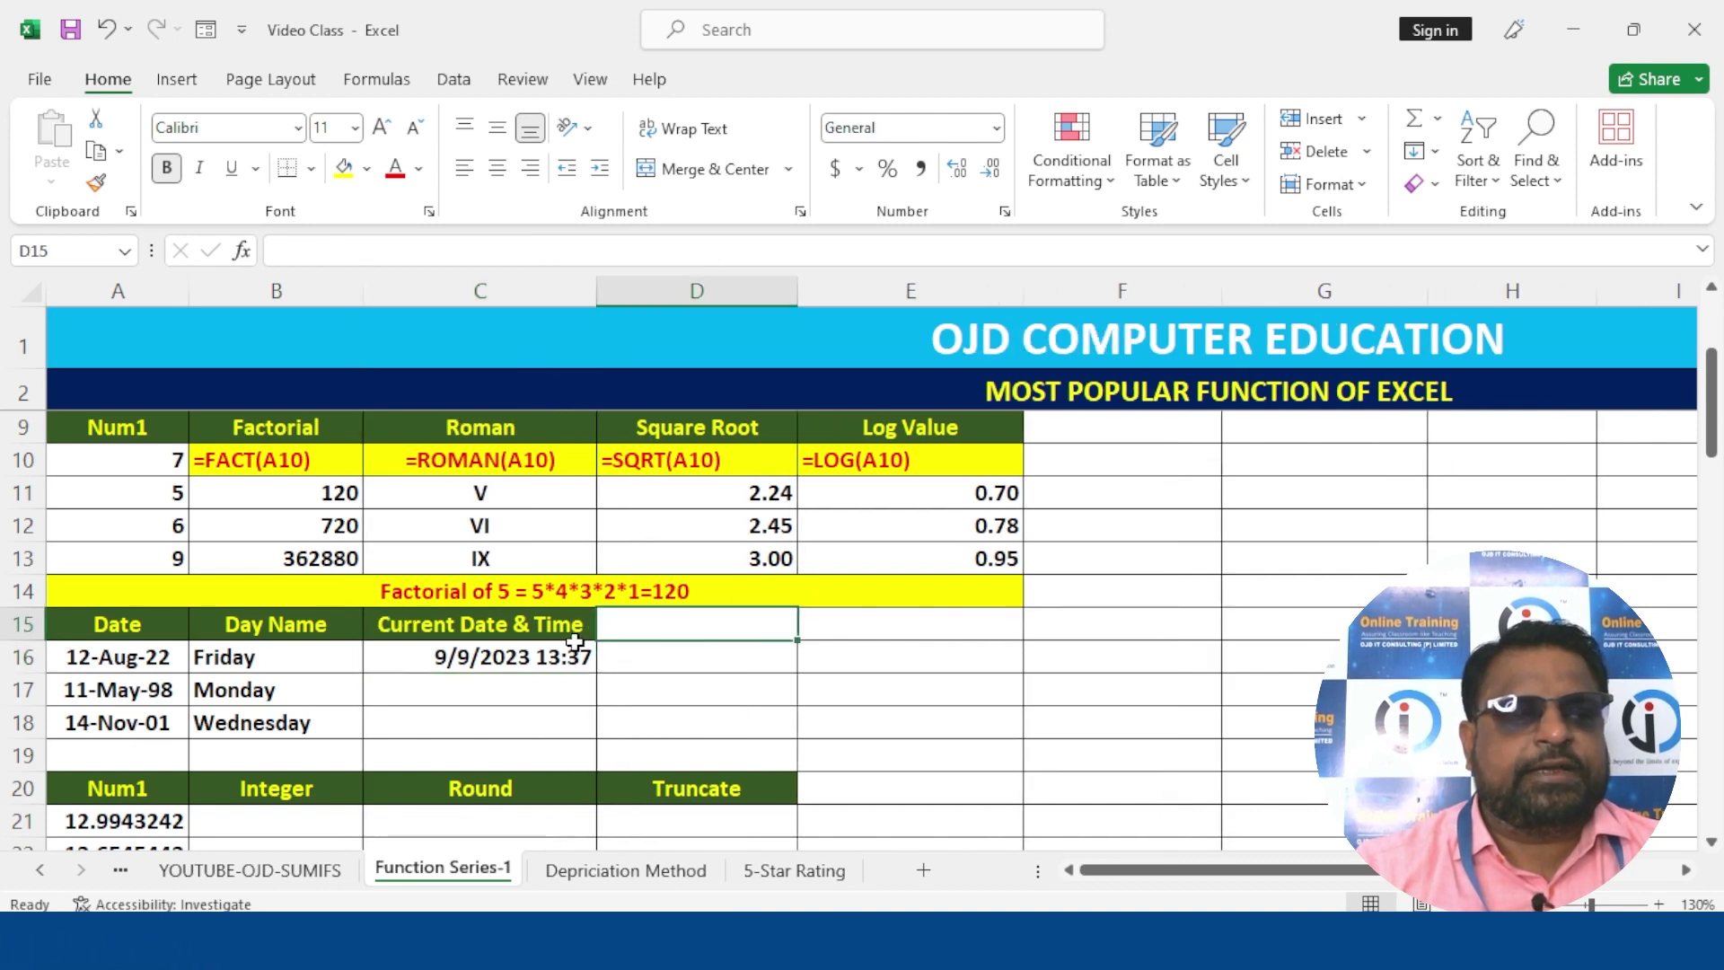
type("Current")
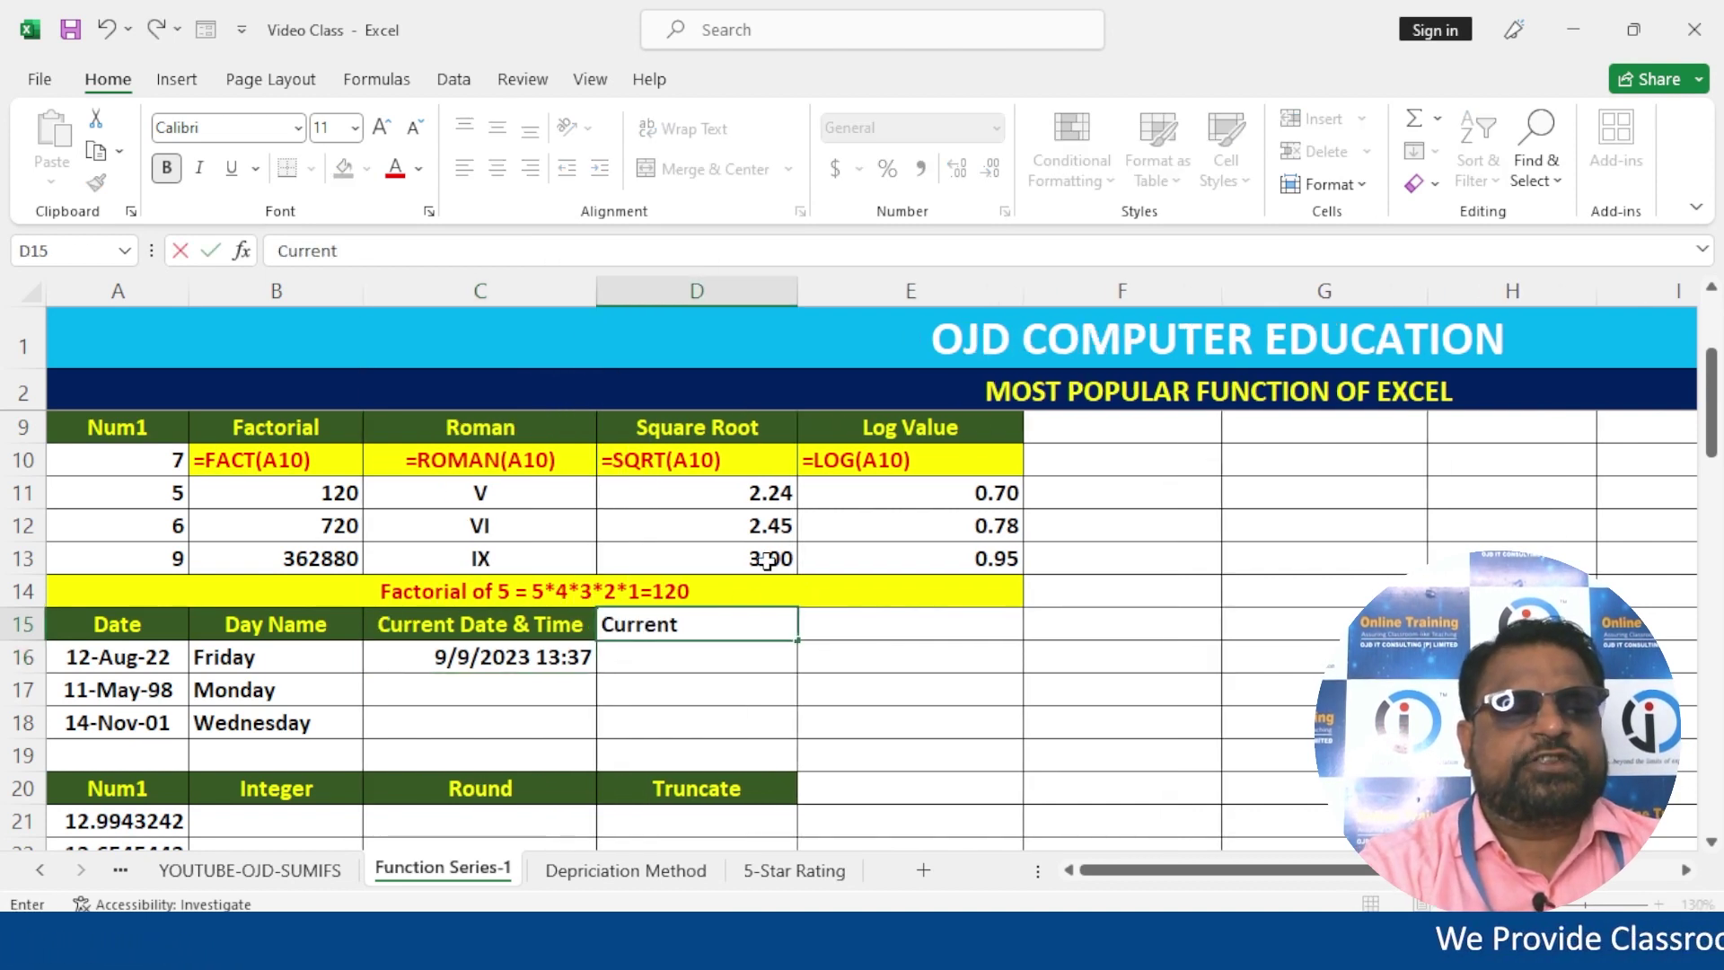
type(" Date")
key("Return")
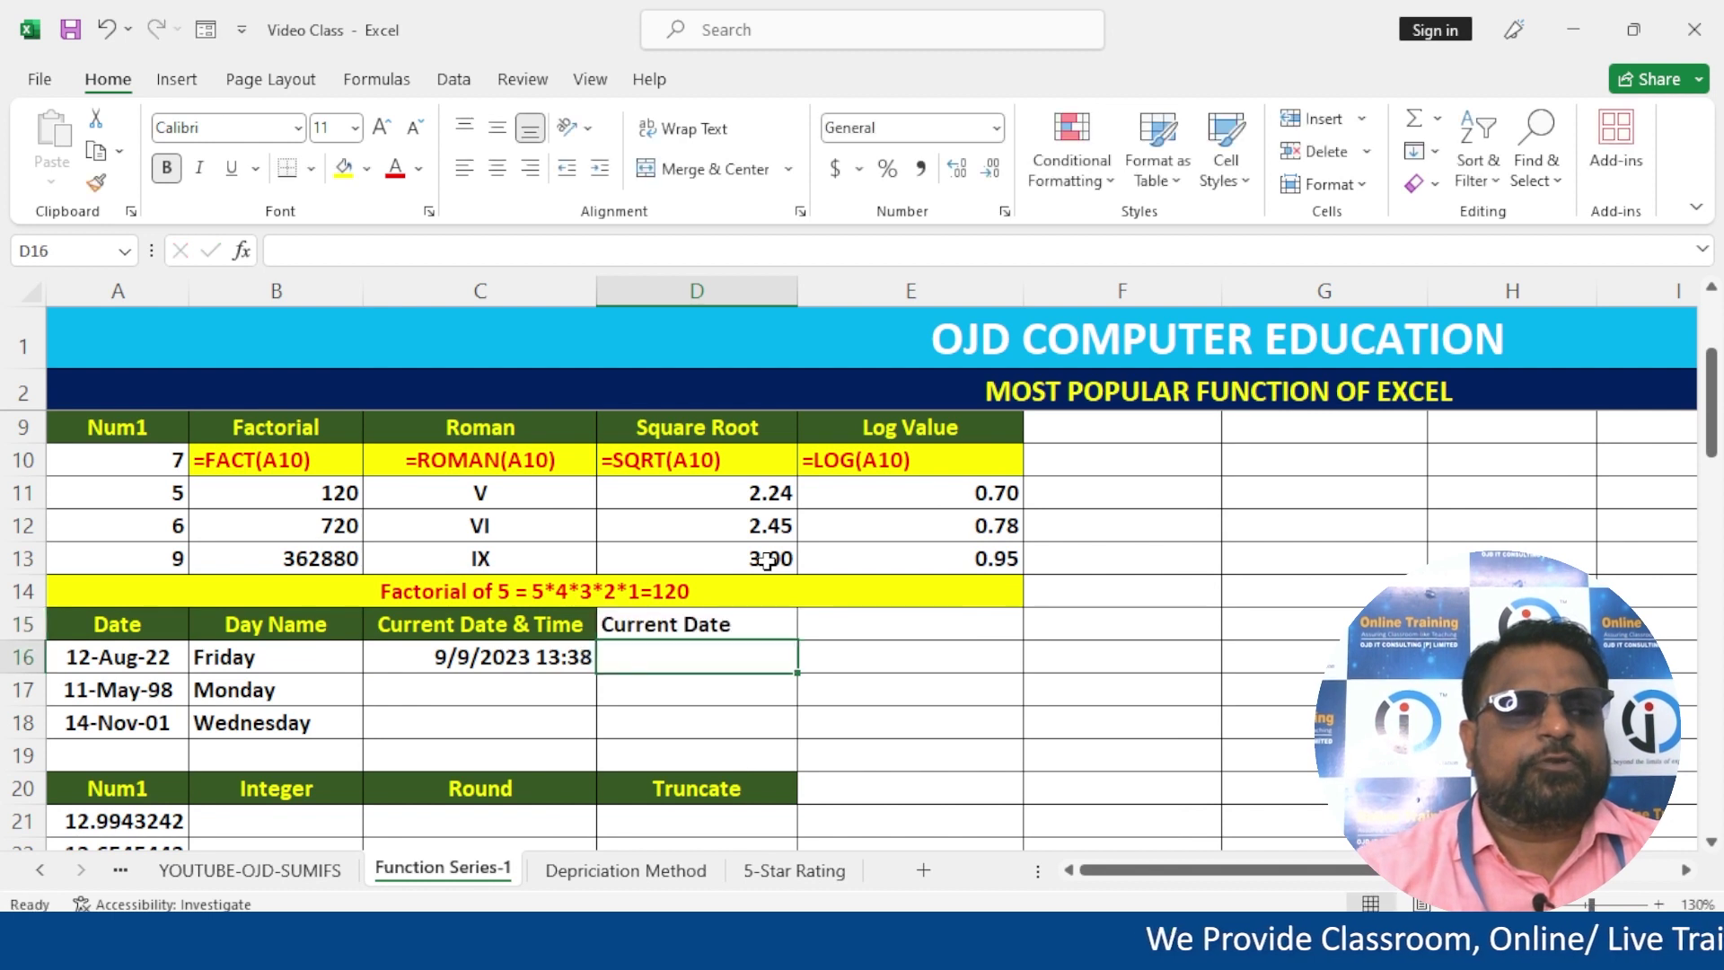
left_click(344, 621)
left_click(96, 182)
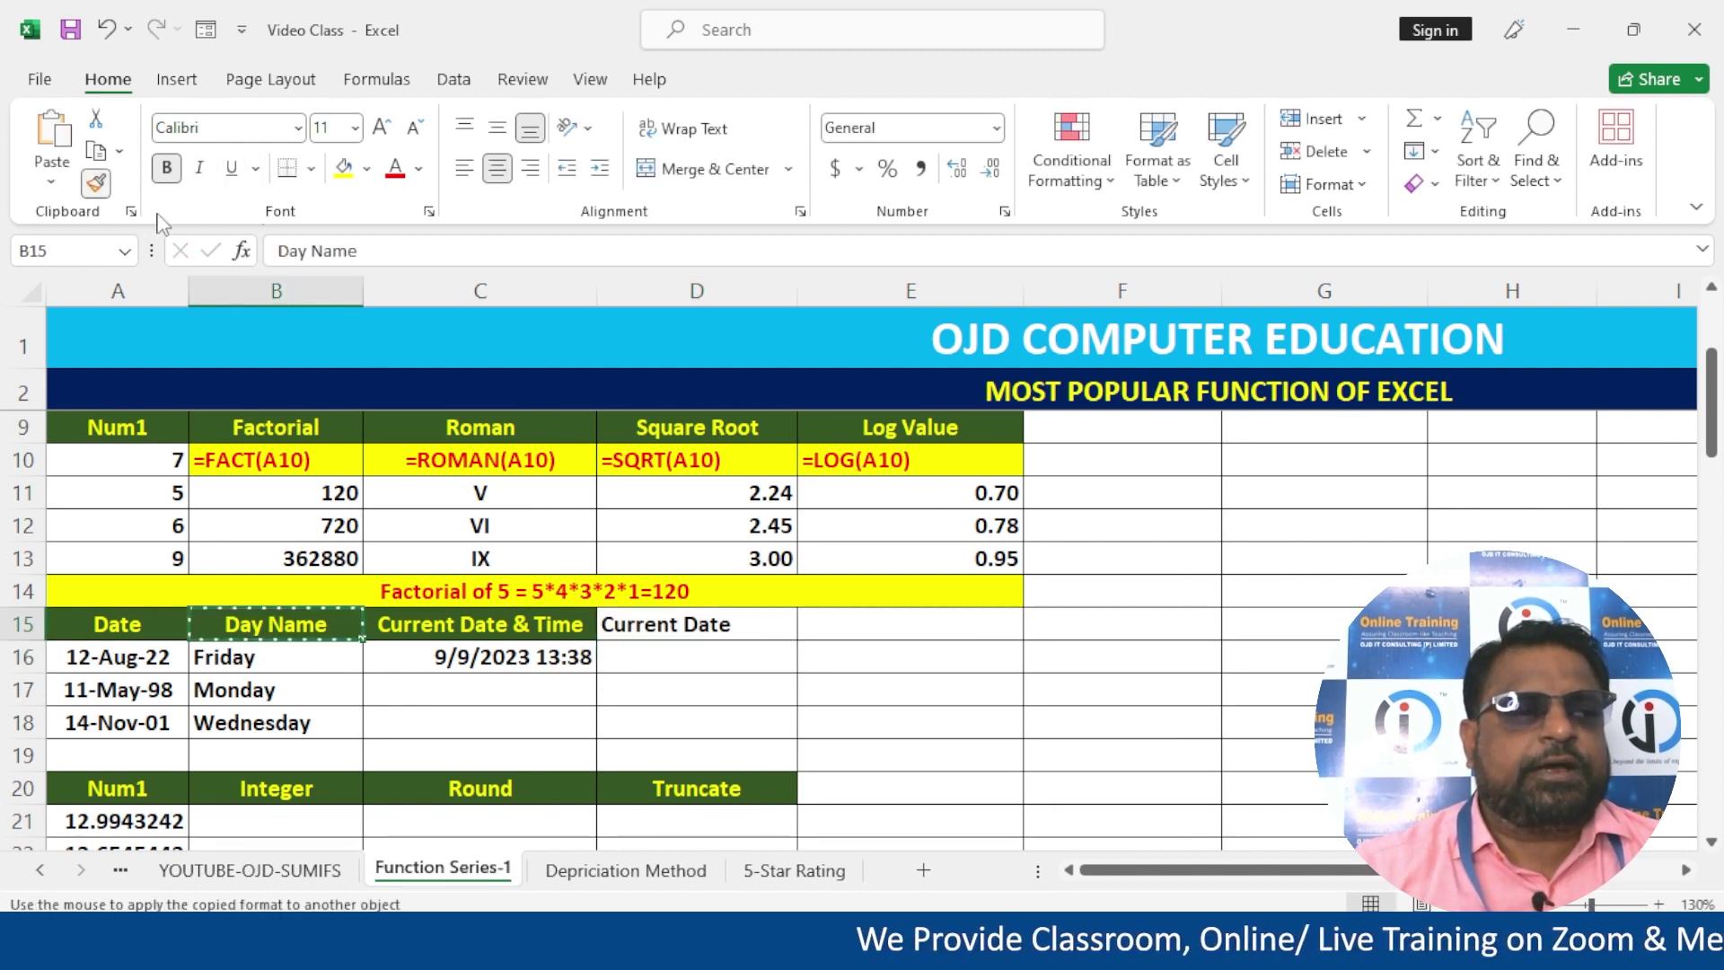
left_click(682, 630)
- Enter =TODAY() in D16 under the new Current Date heading
key("Down")
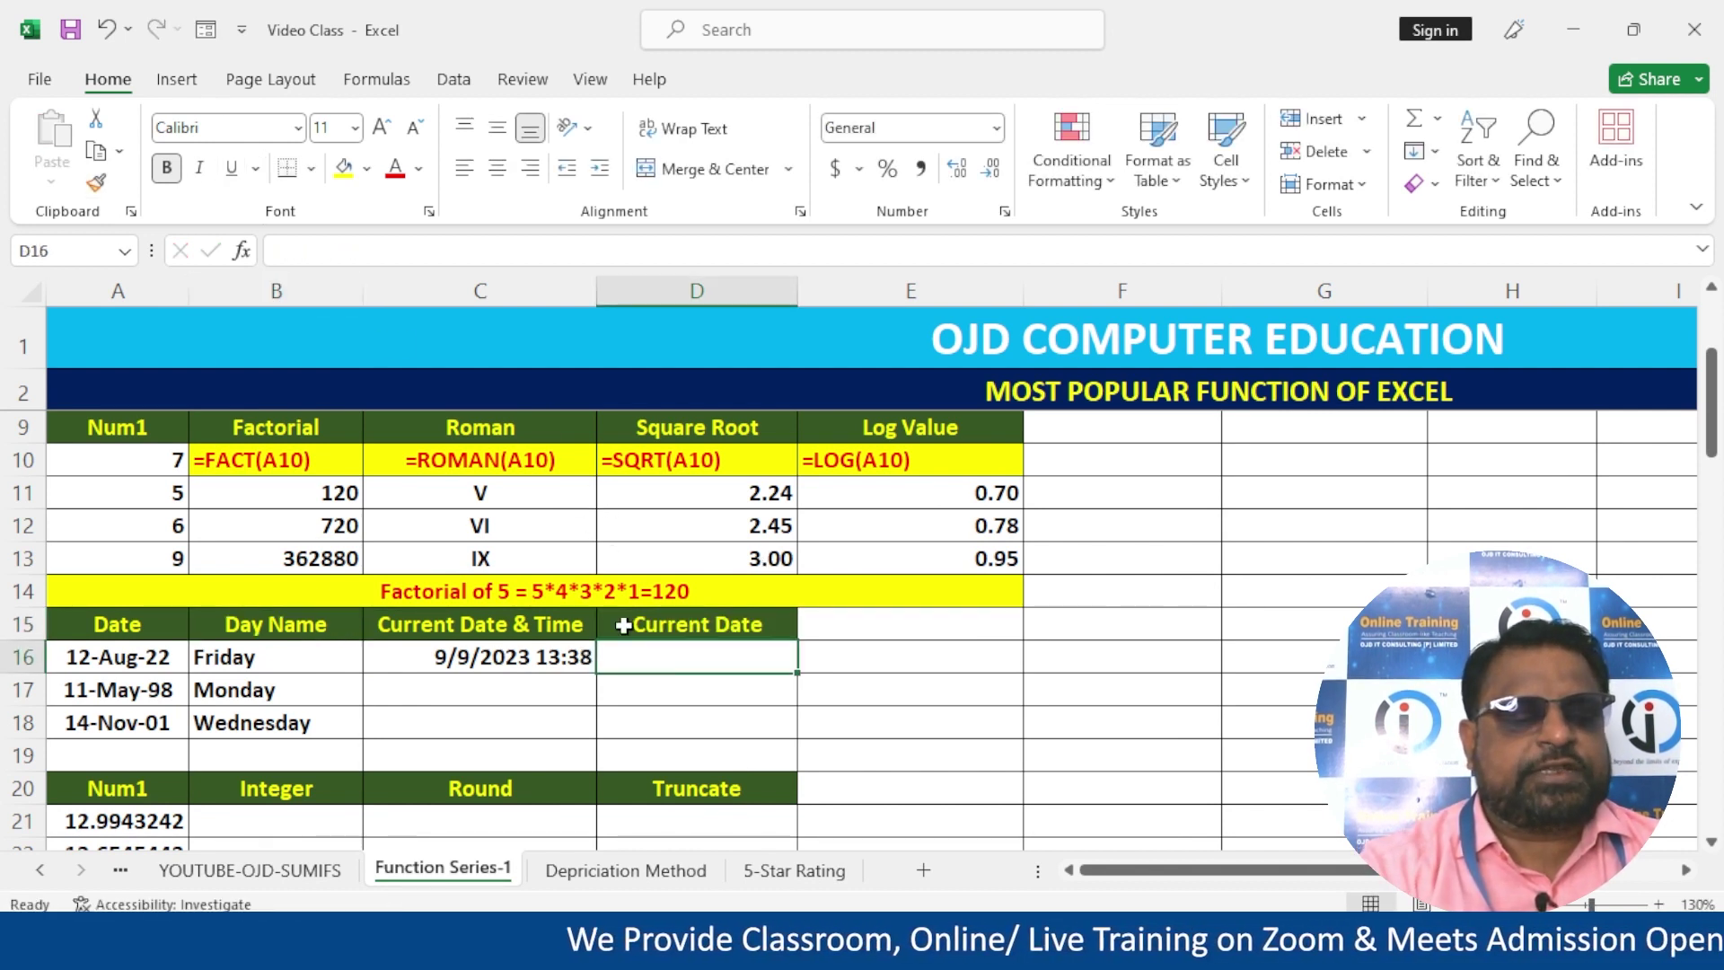
type("=Today")
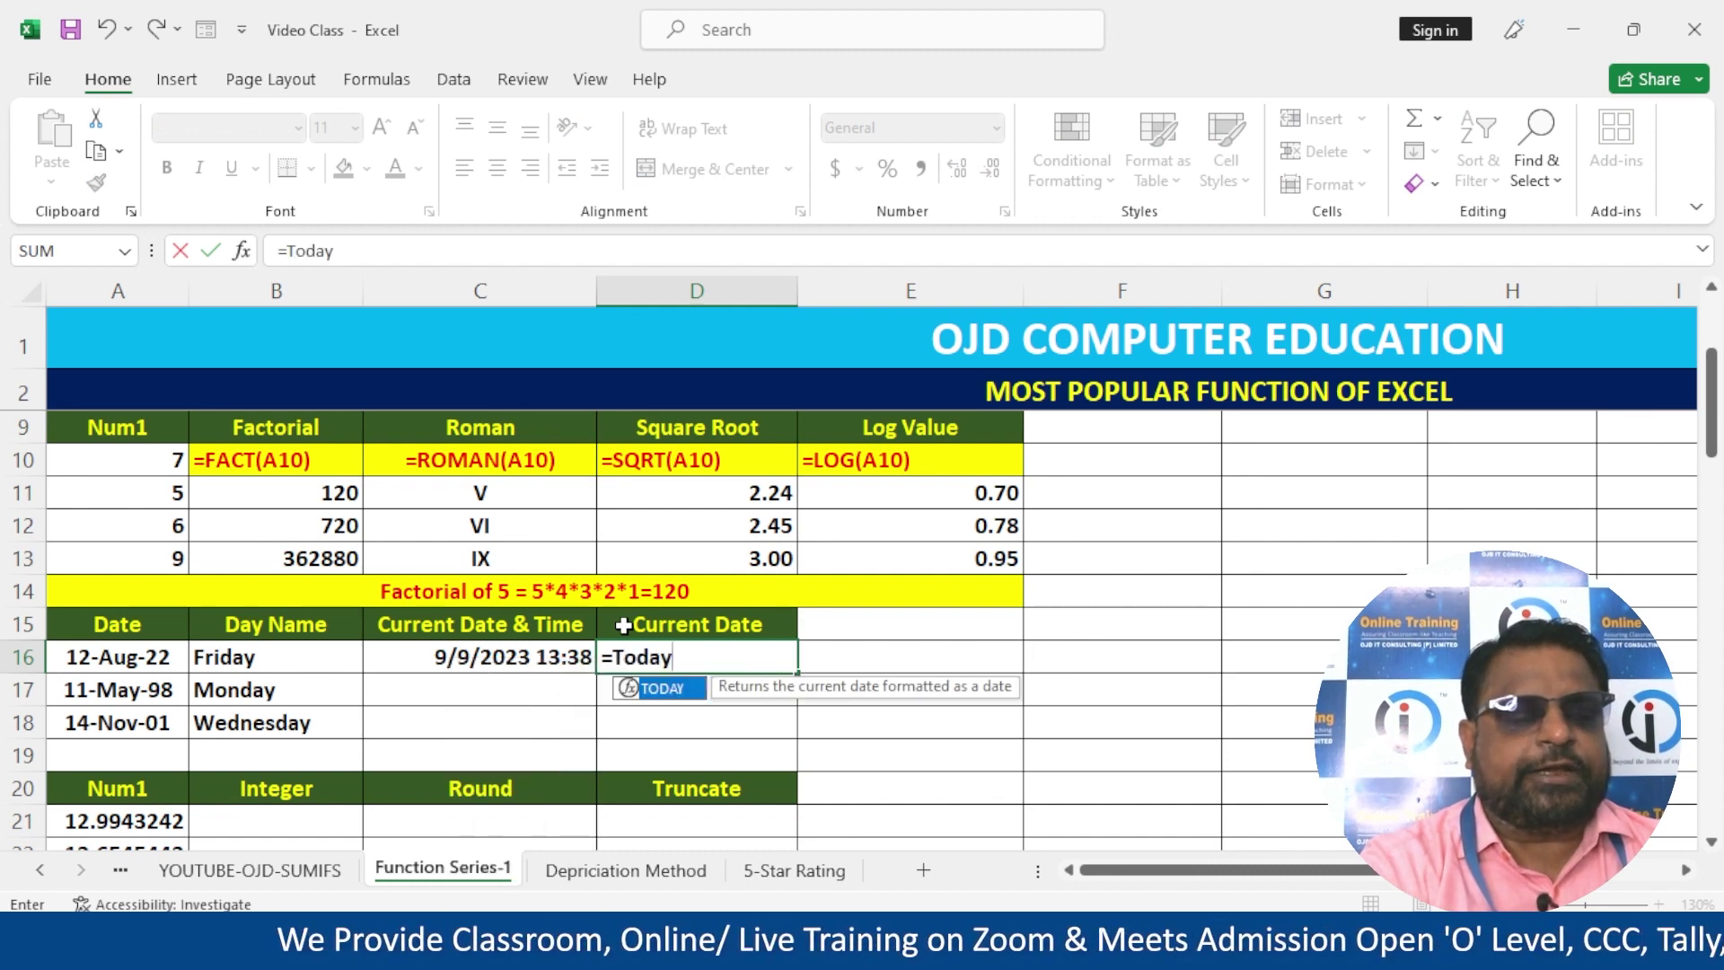
type("()")
key("Return")
key("Up")
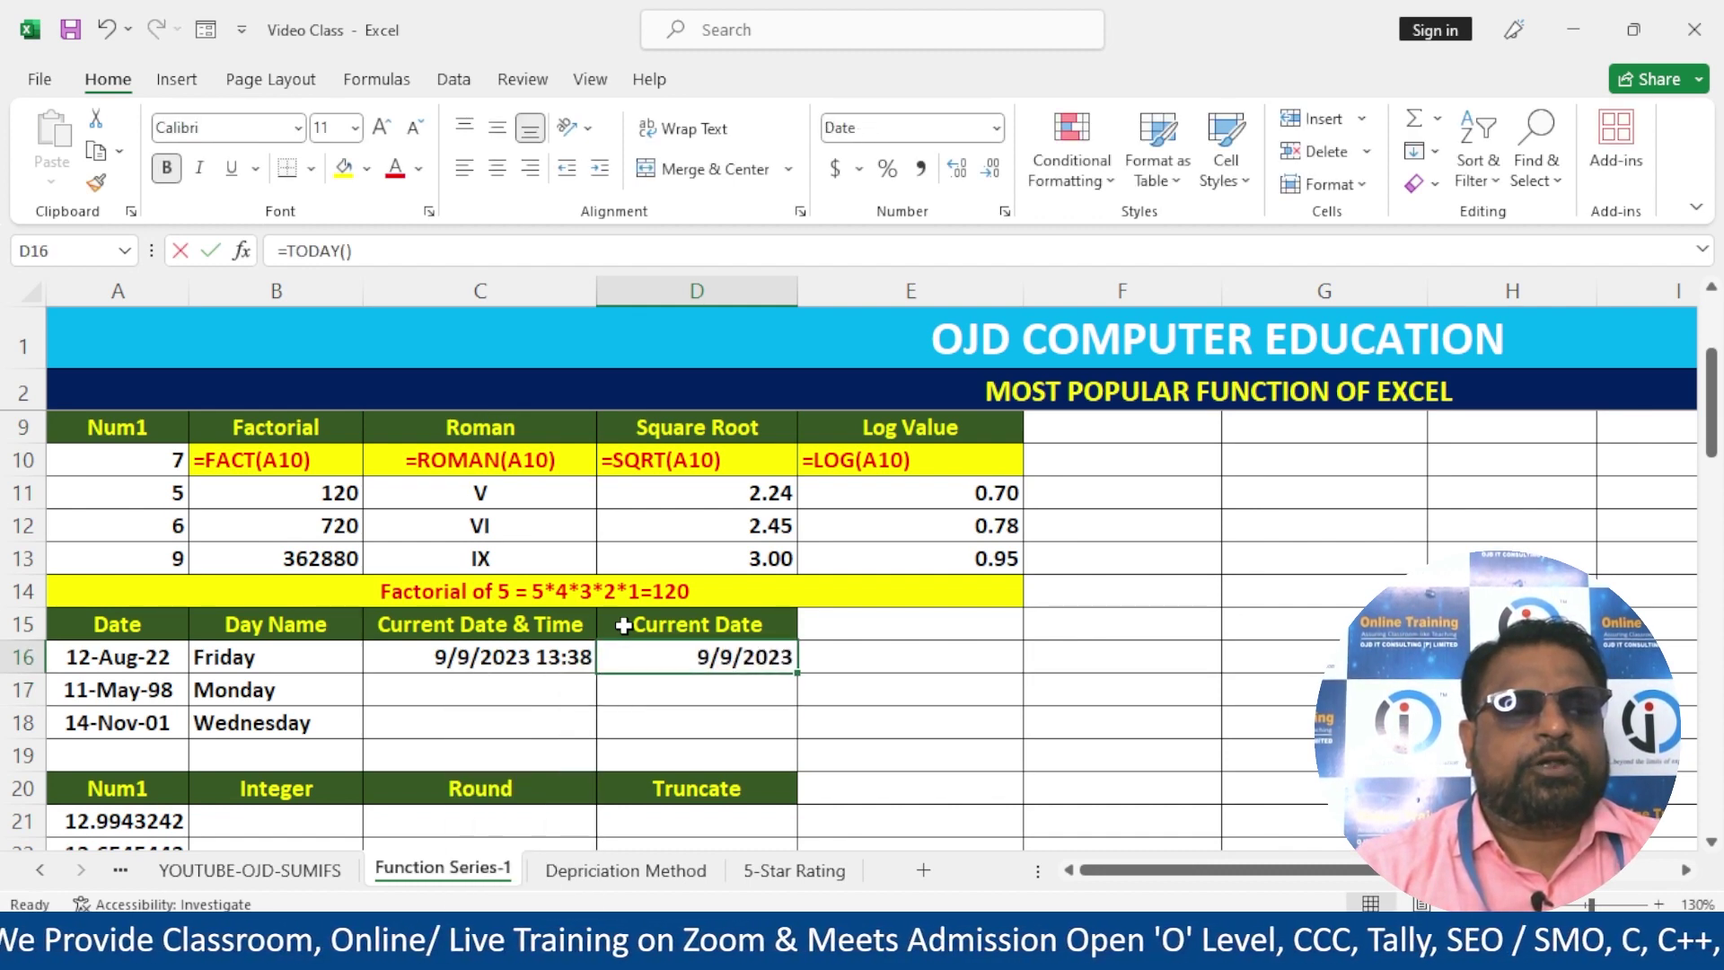
key("F2")
key("Return")
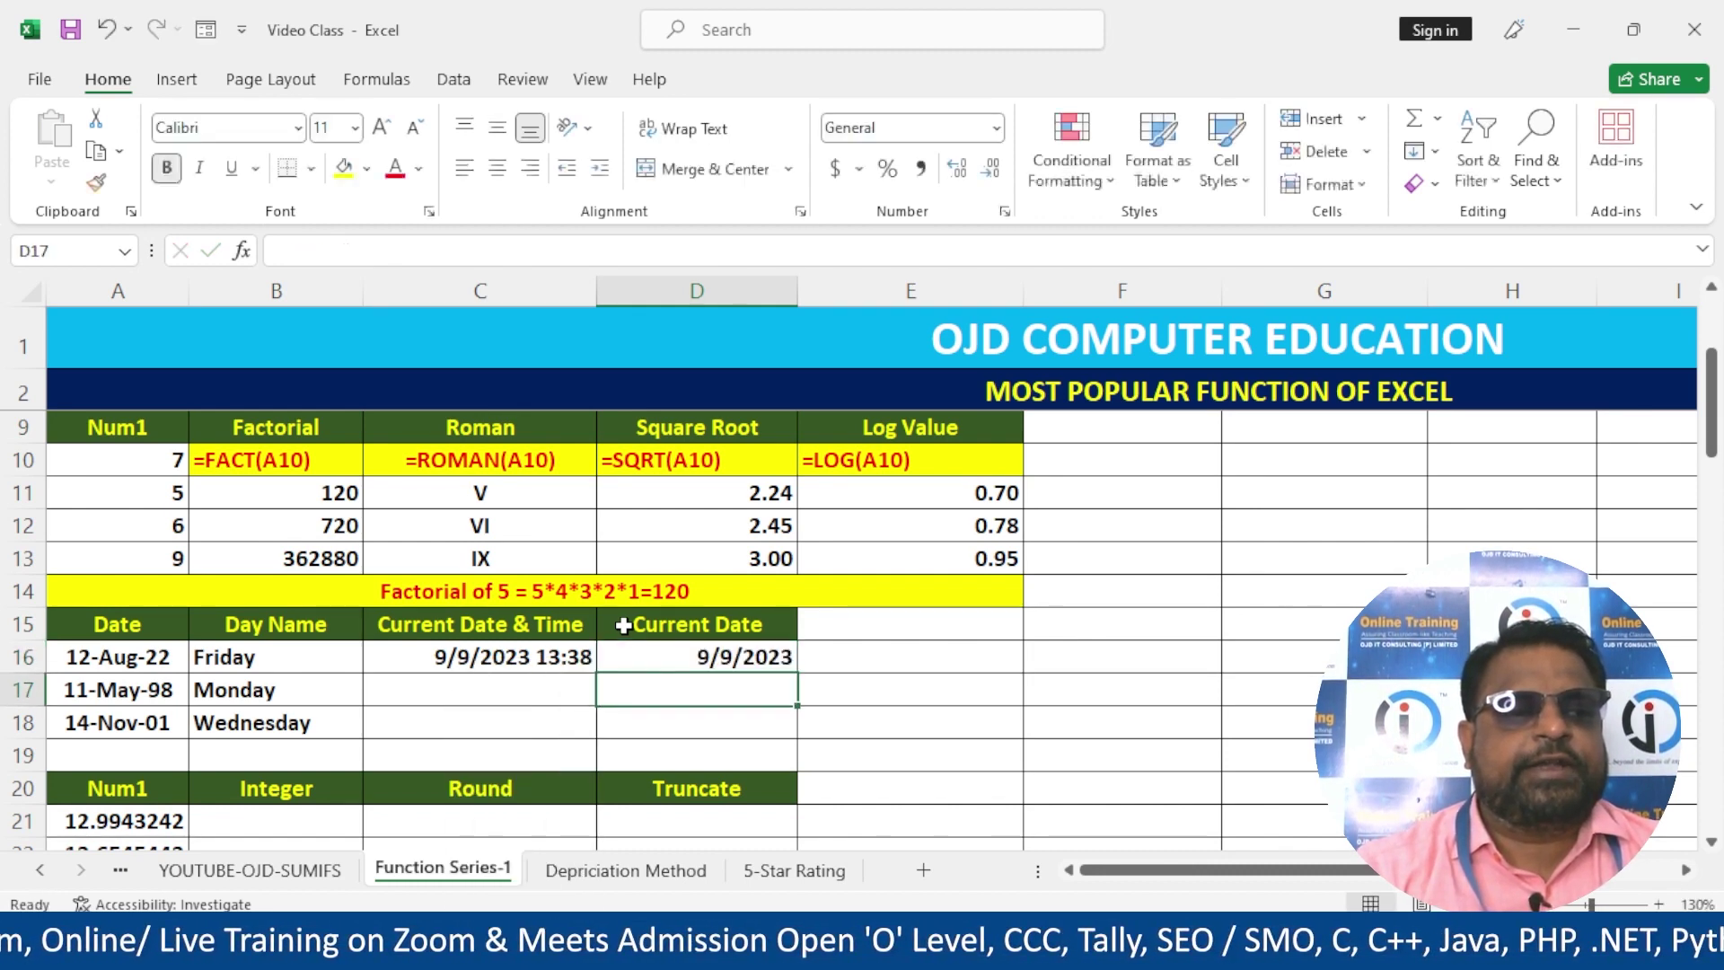
- Label the date results with "NOW FUNCTION" in C17 and "TODAY FUNCTION" in D17
key("Left")
key("Left")
key("Right")
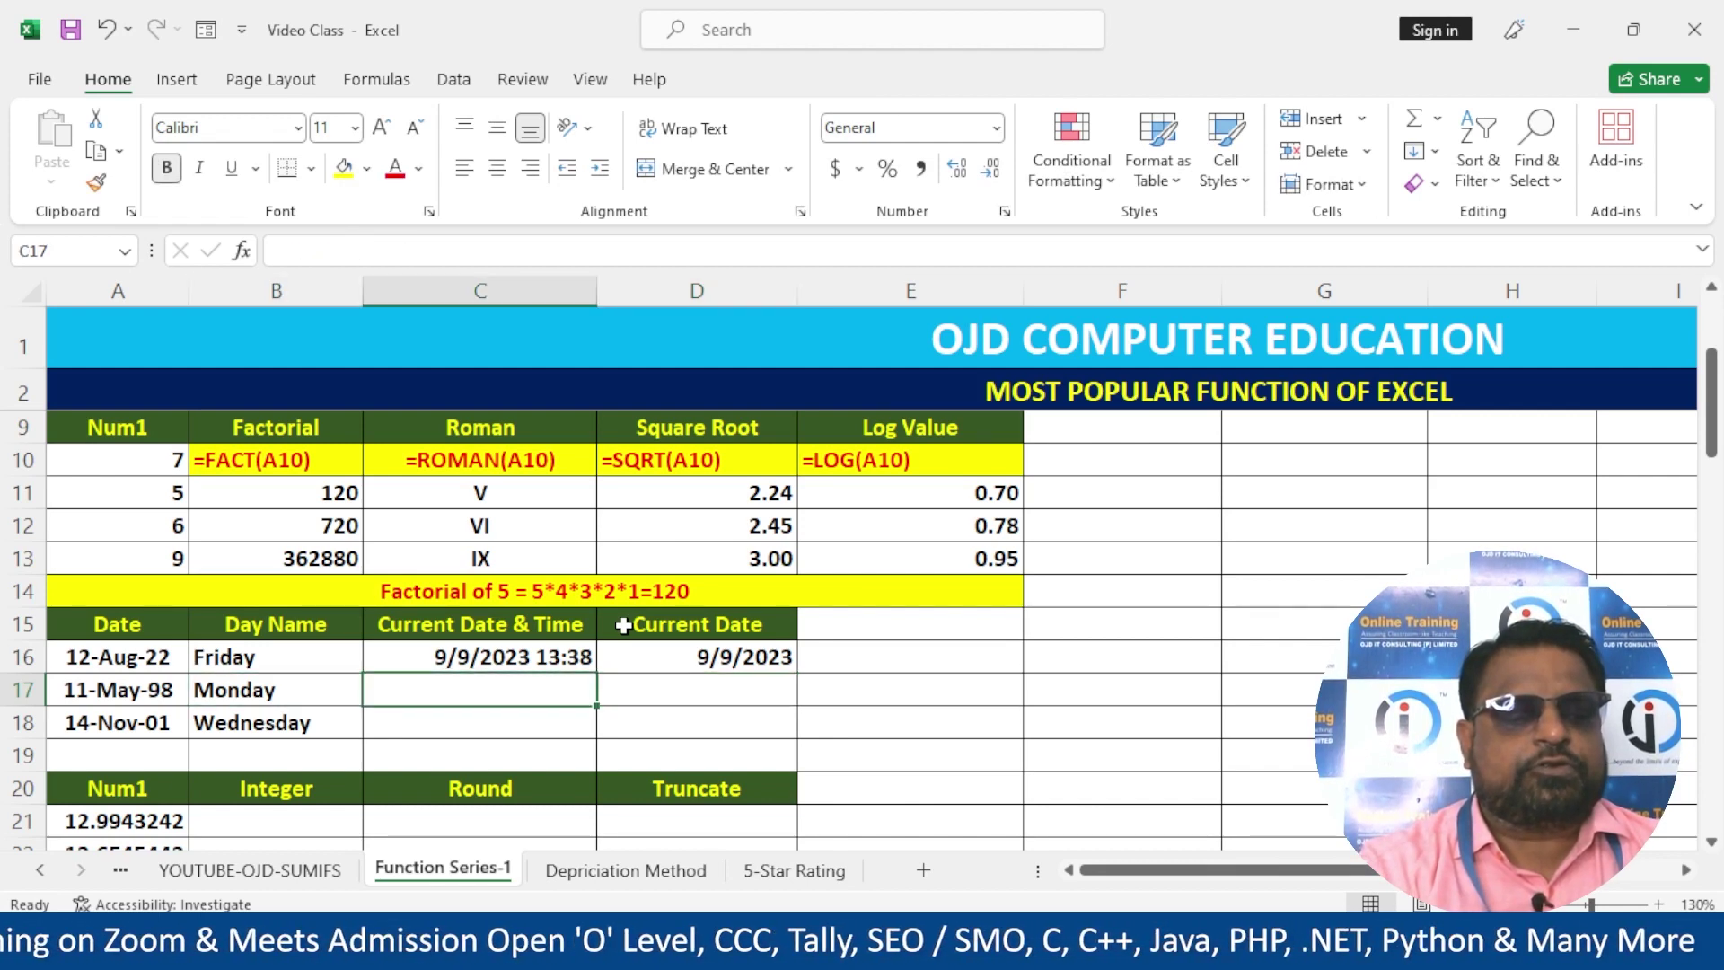
type("NOW FU")
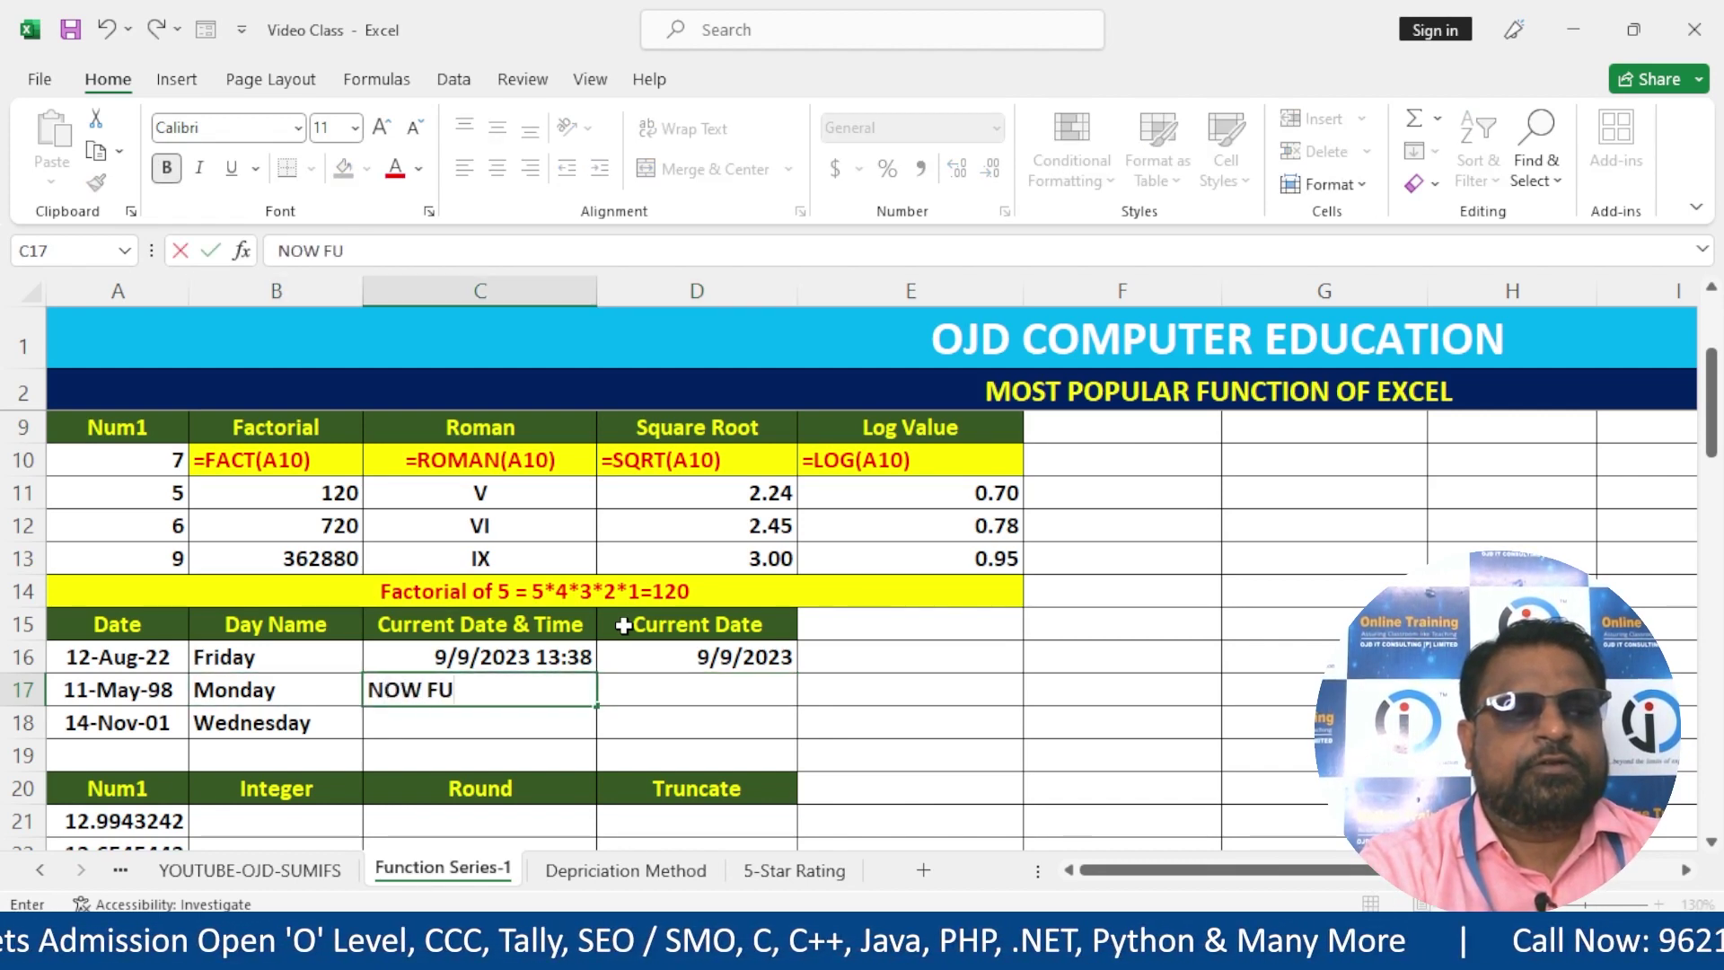
type("NCTION")
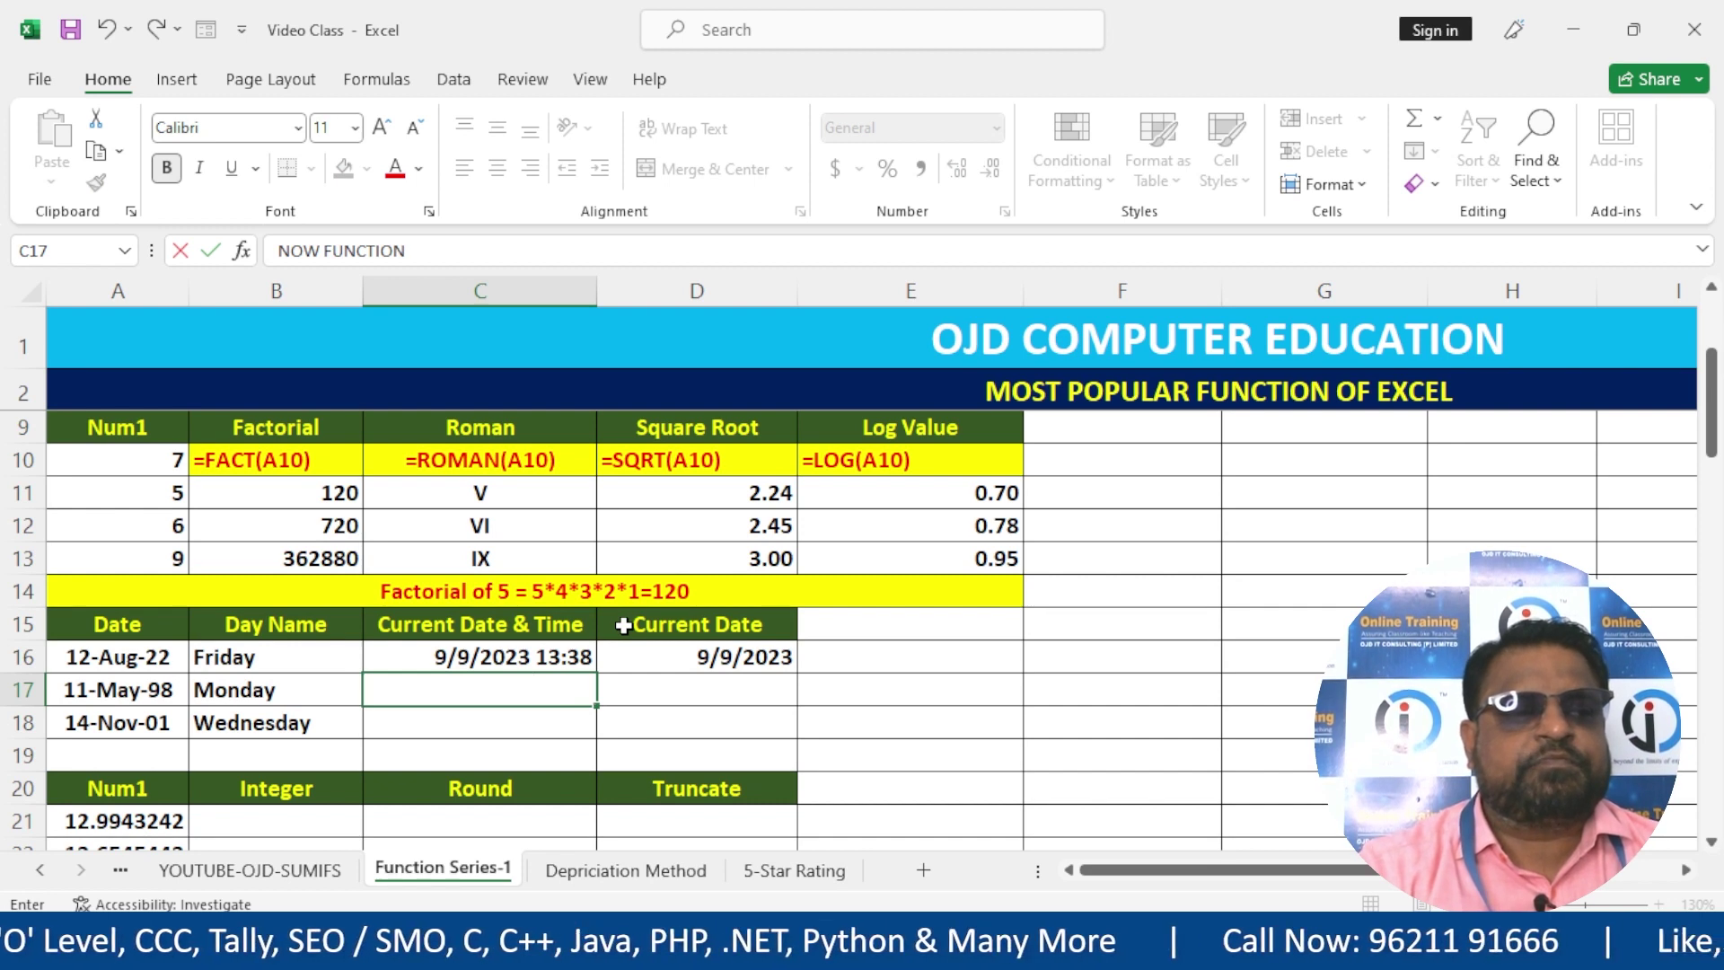
key("Tab")
type("TODA")
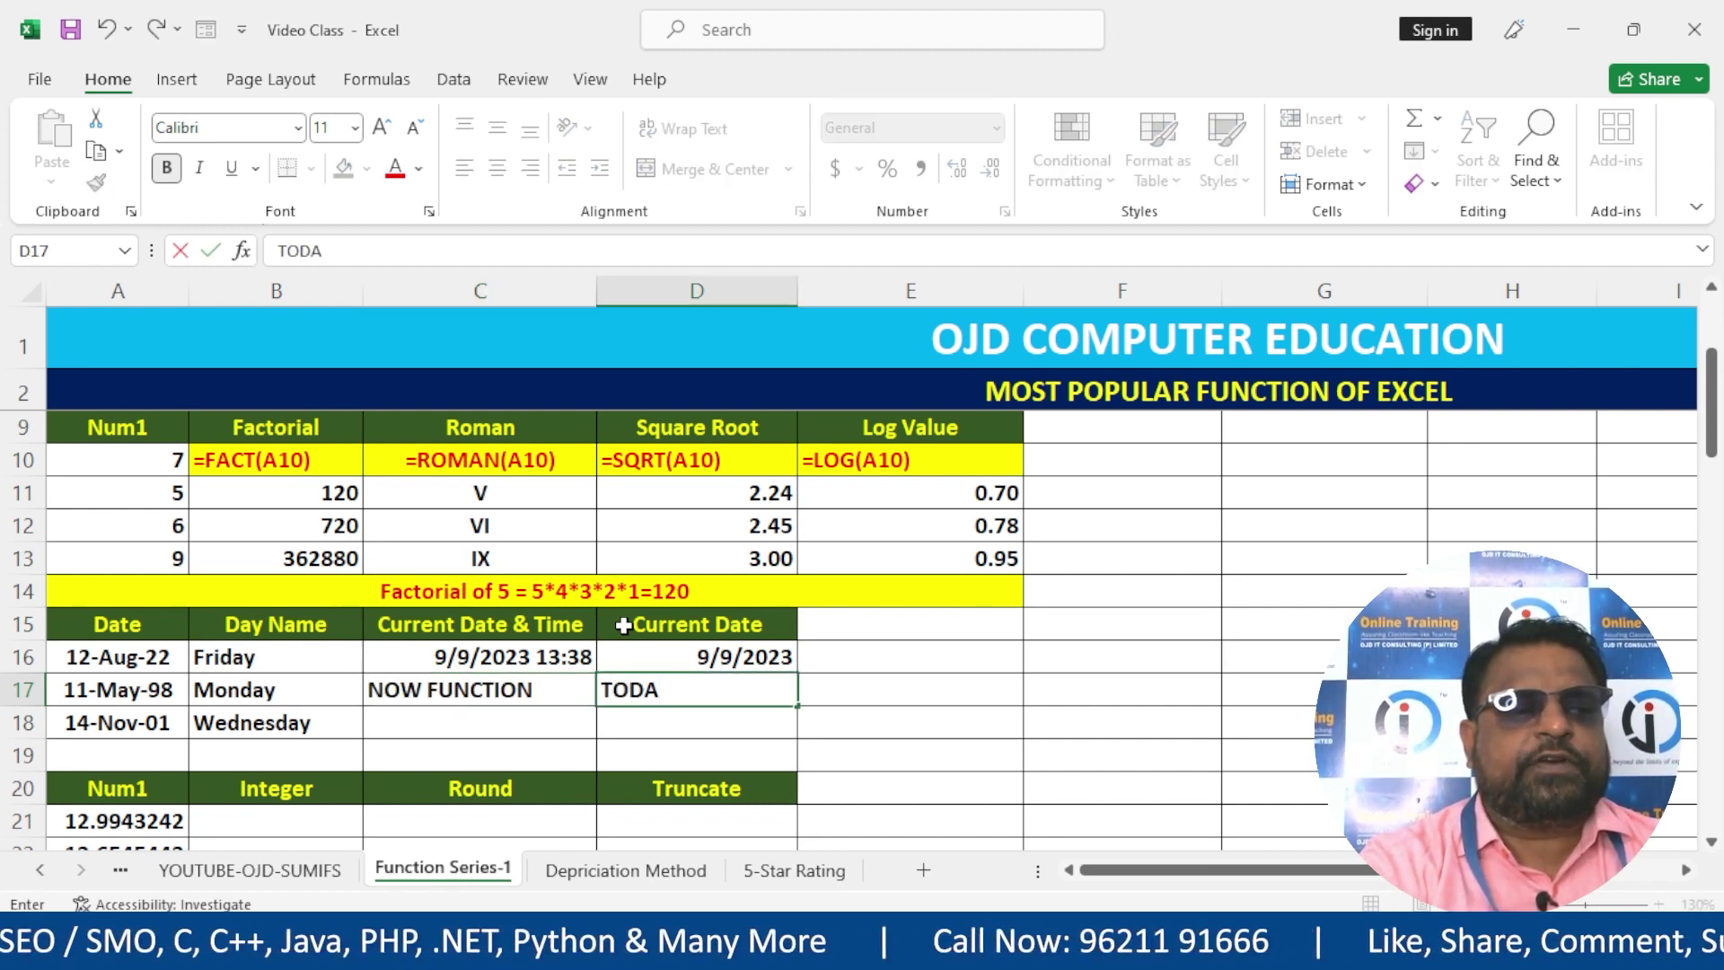
type("Y FU")
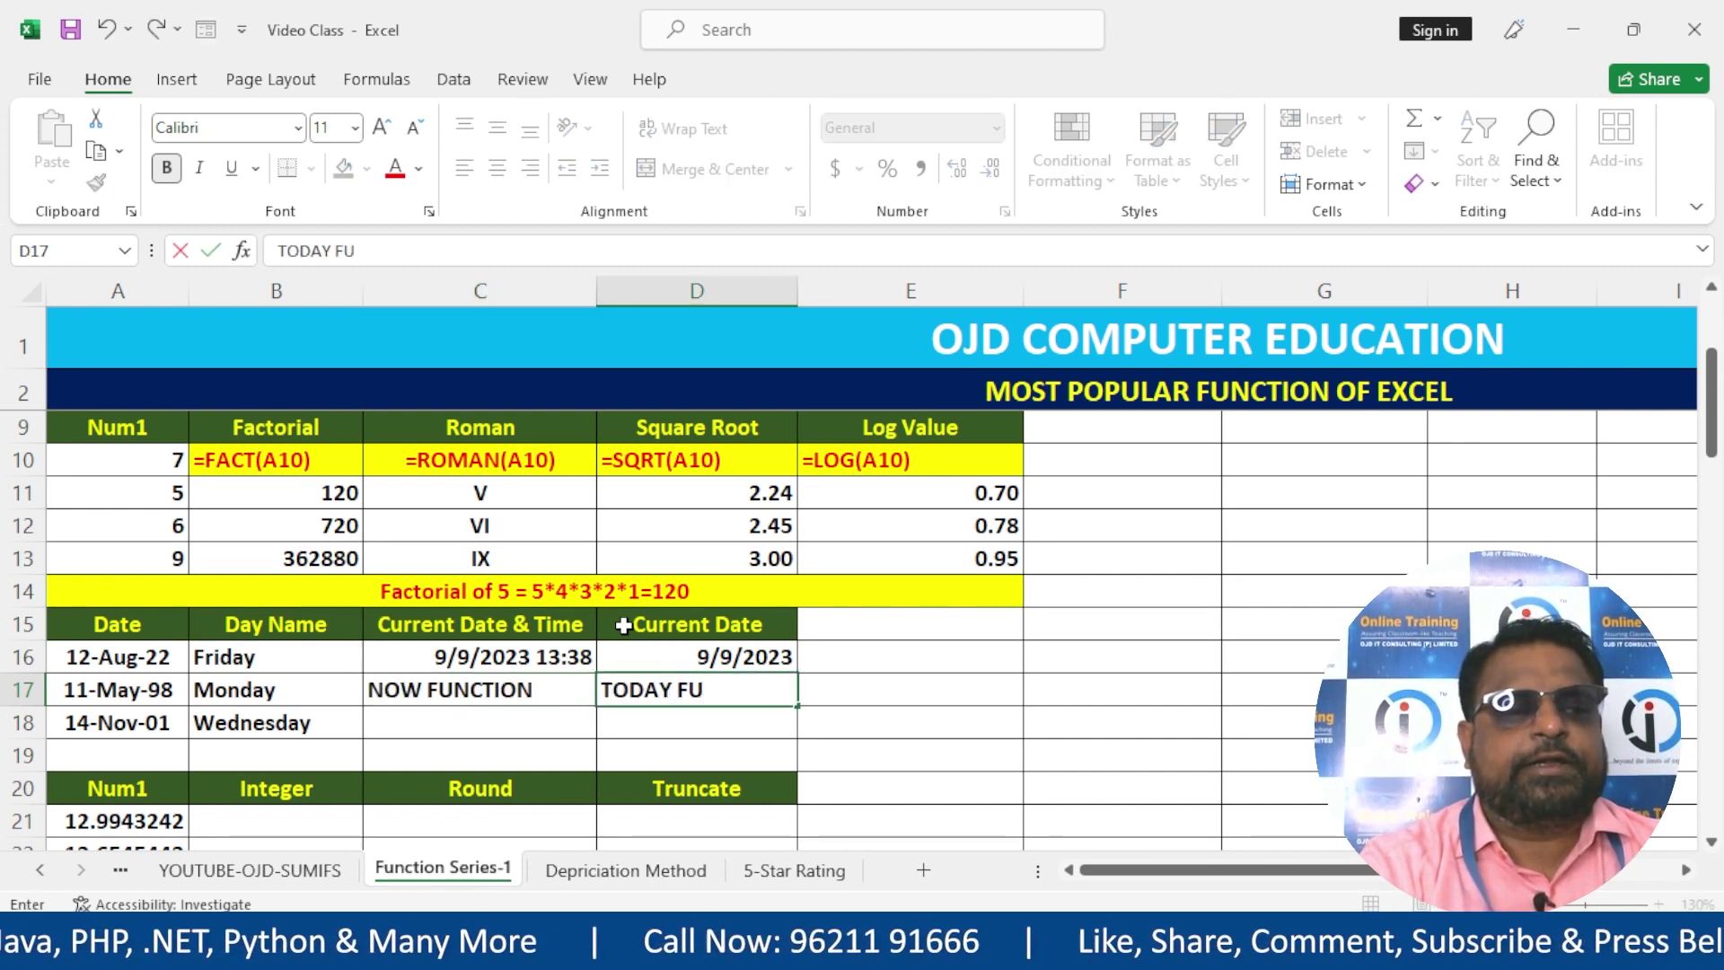
type("NCTION")
key("Return")
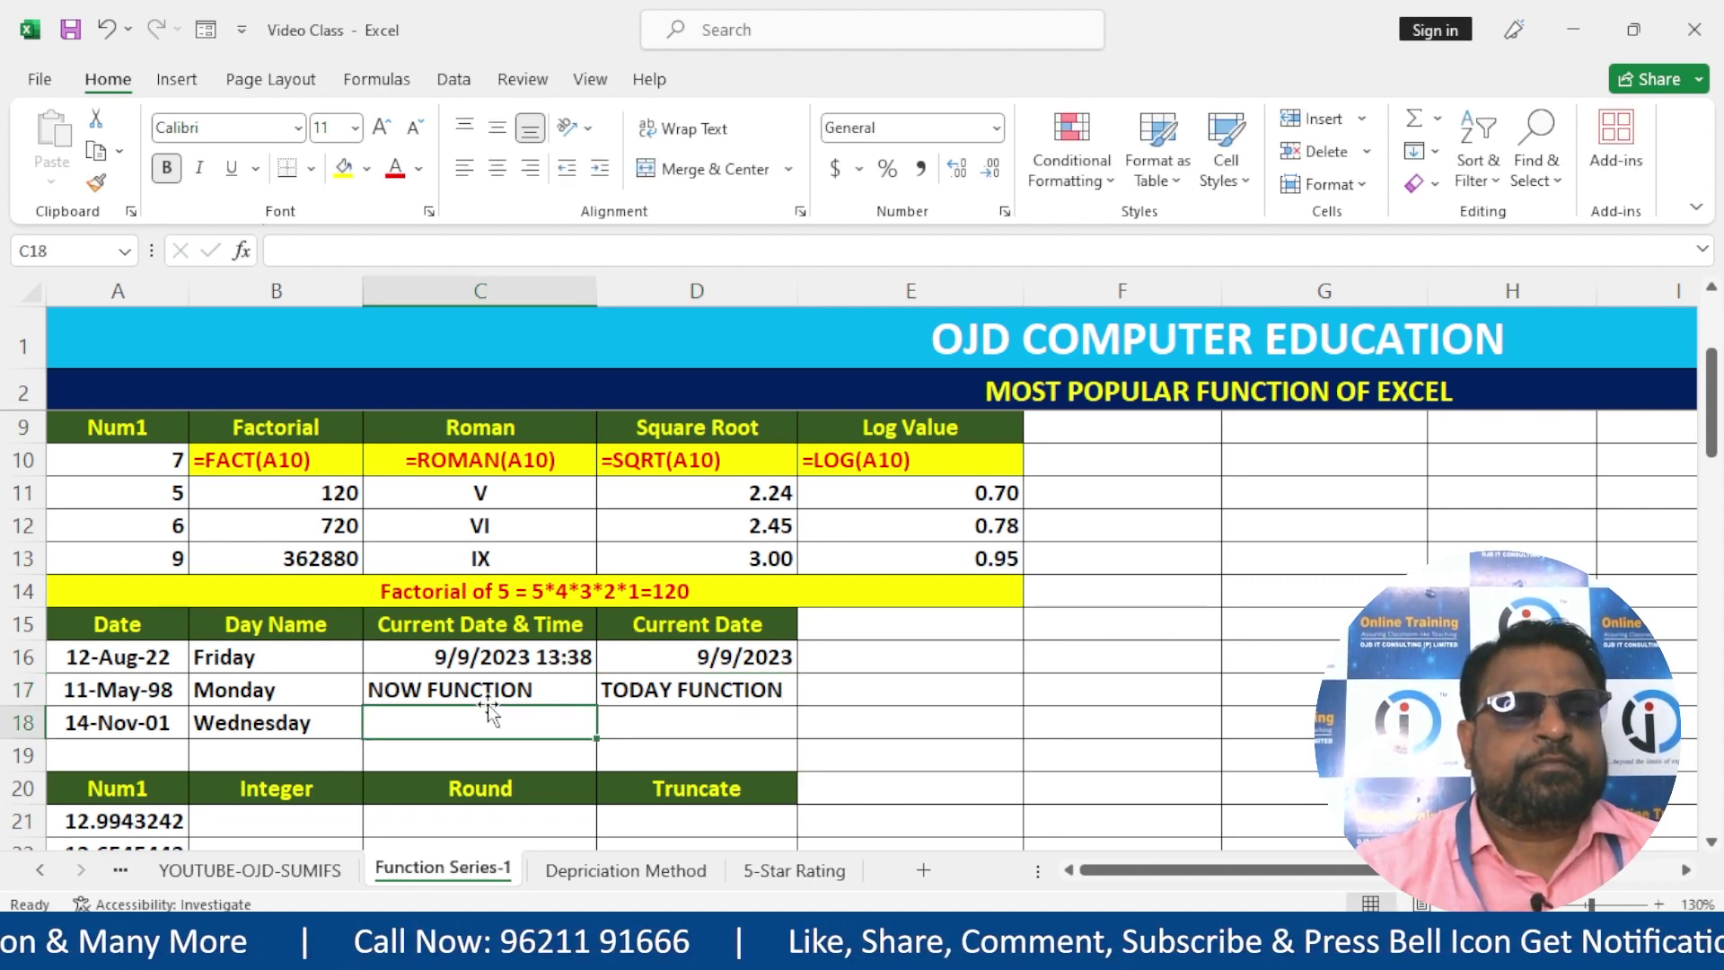
- Centre the NOW FUNCTION and TODAY FUNCTION labels in C17:D17 and give them a yellow fill with red text
left_click_drag(485, 690, 640, 692)
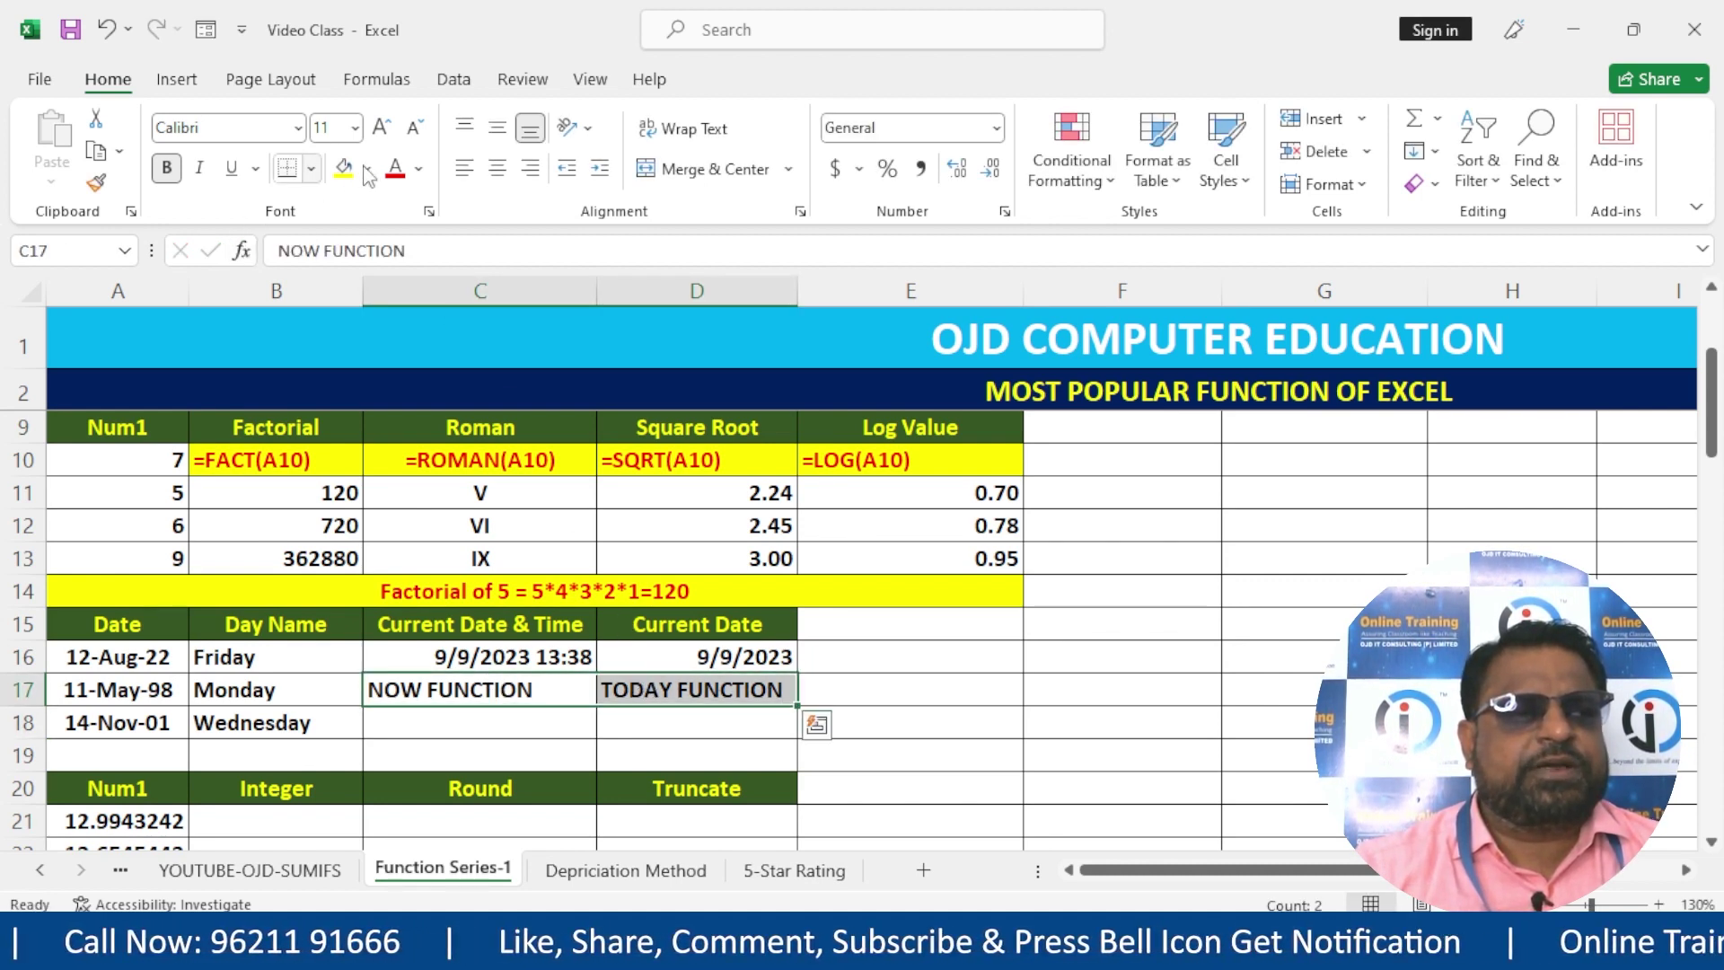
left_click(497, 168)
left_click(343, 168)
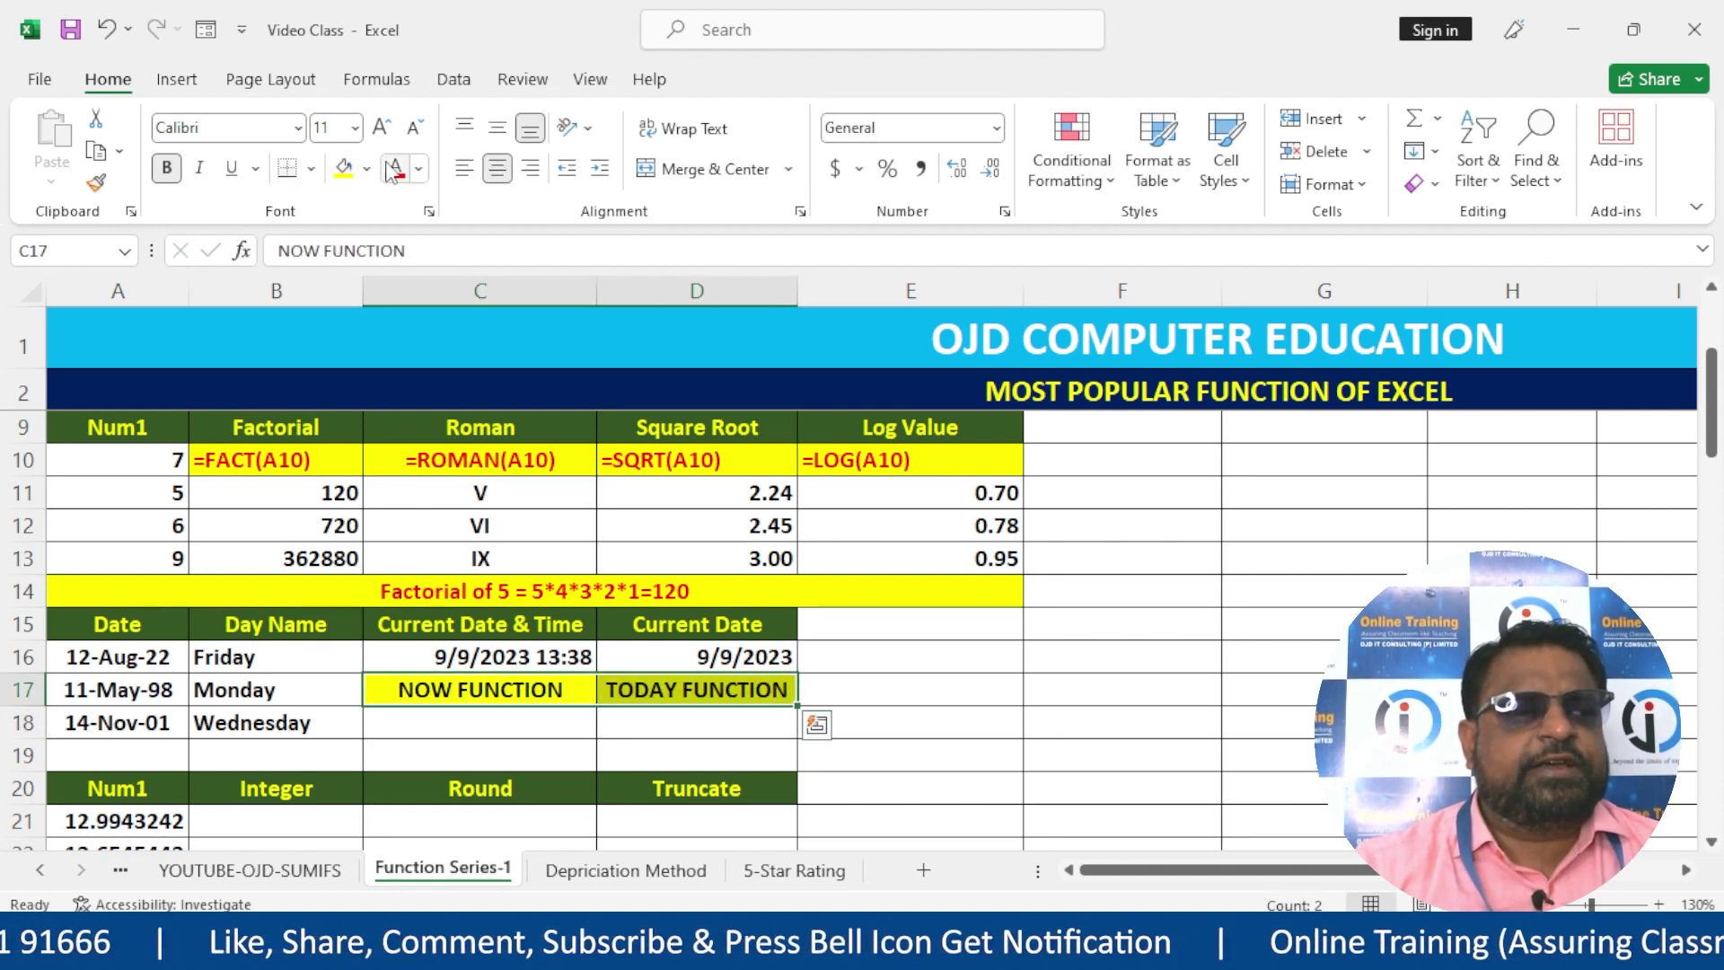
left_click(393, 169)
- Enter the shortcut note "[Ctrl+;]" in D18 beneath the TODAY FUNCTION label
left_click(464, 732)
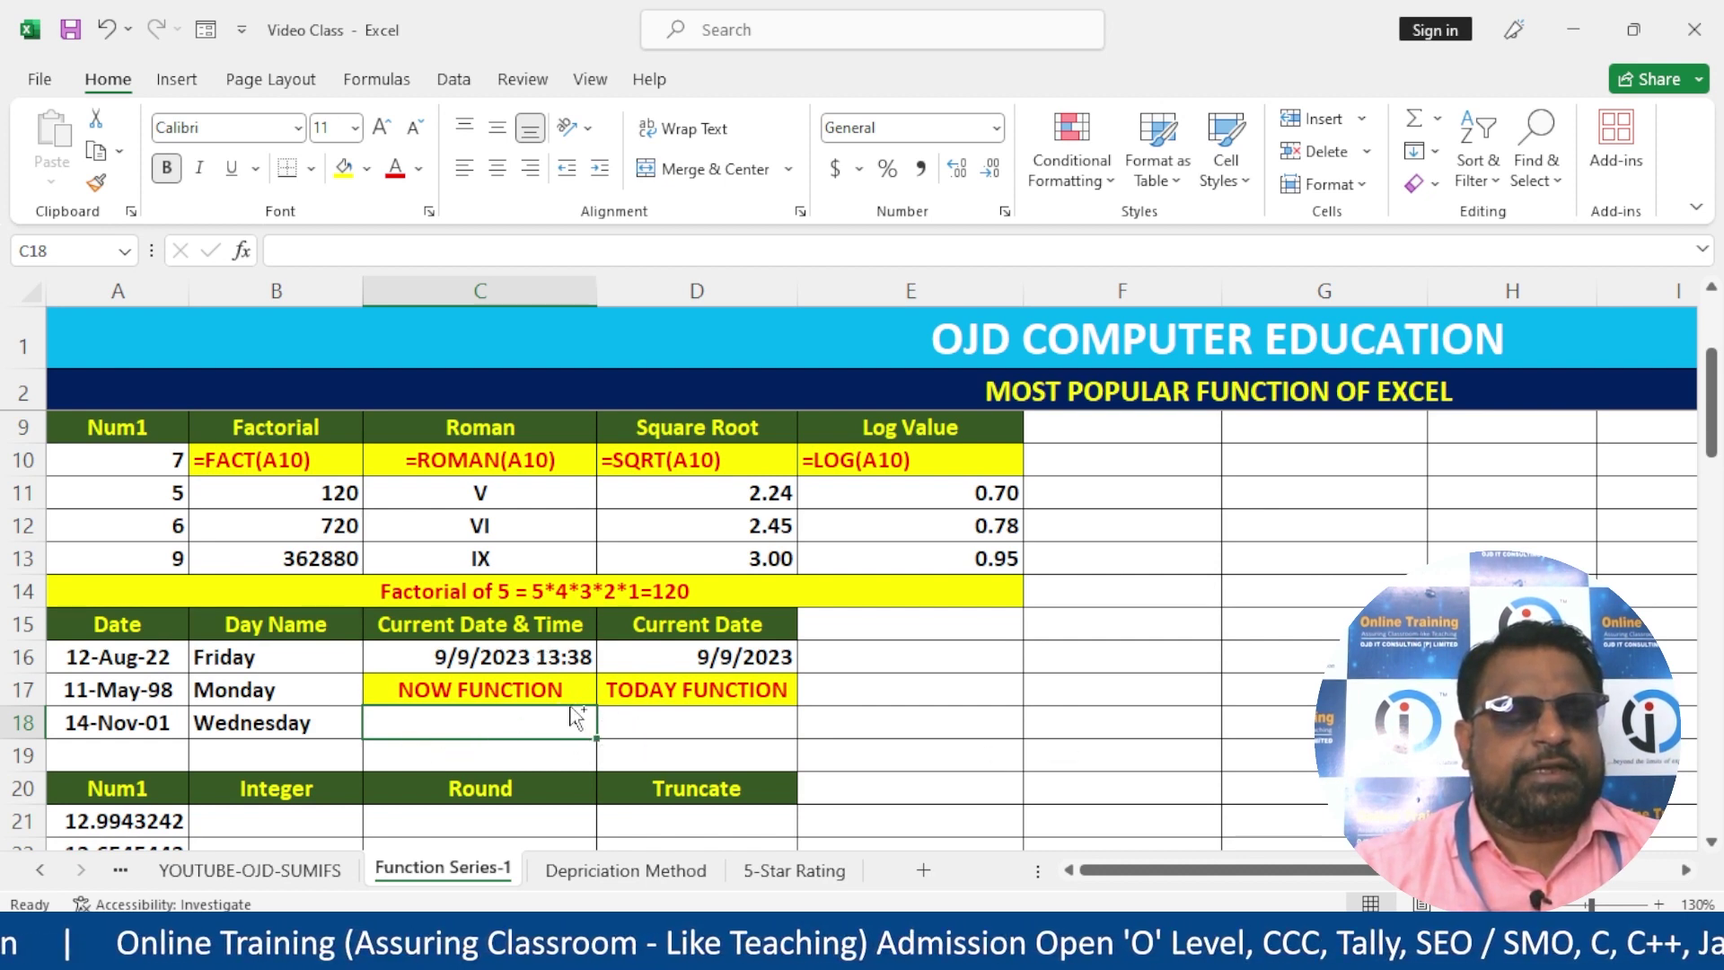
key("ctrl+semicolon")
key("Escape")
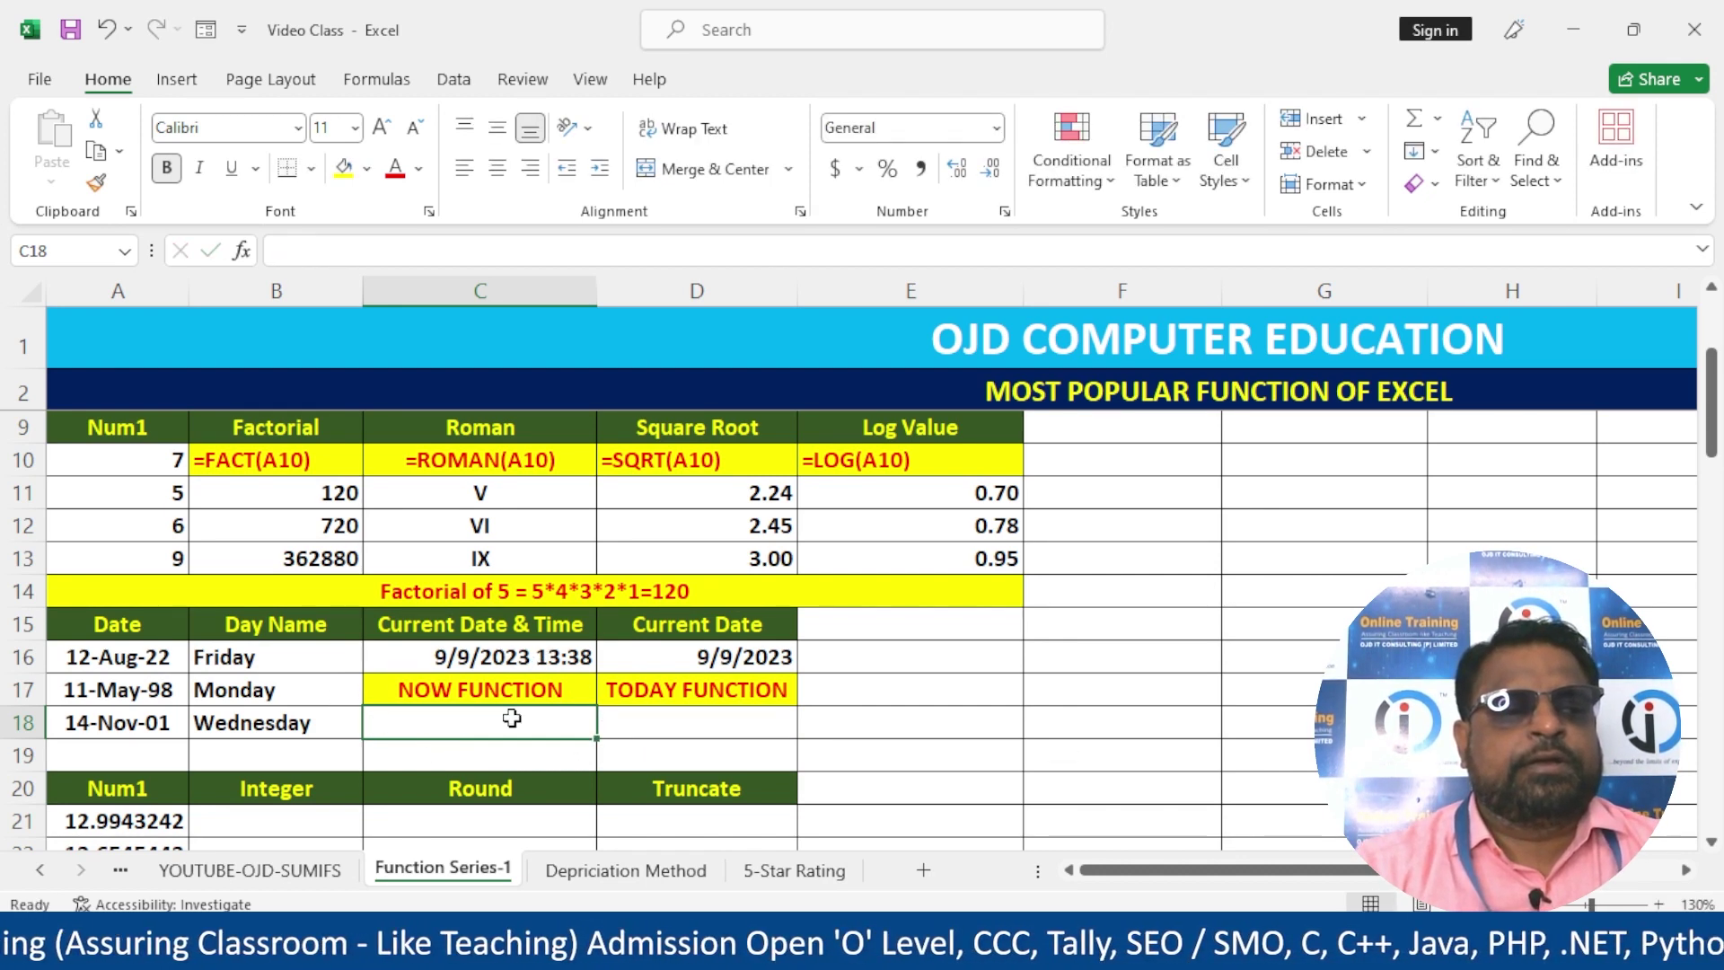
key("Right")
type("[Ctr")
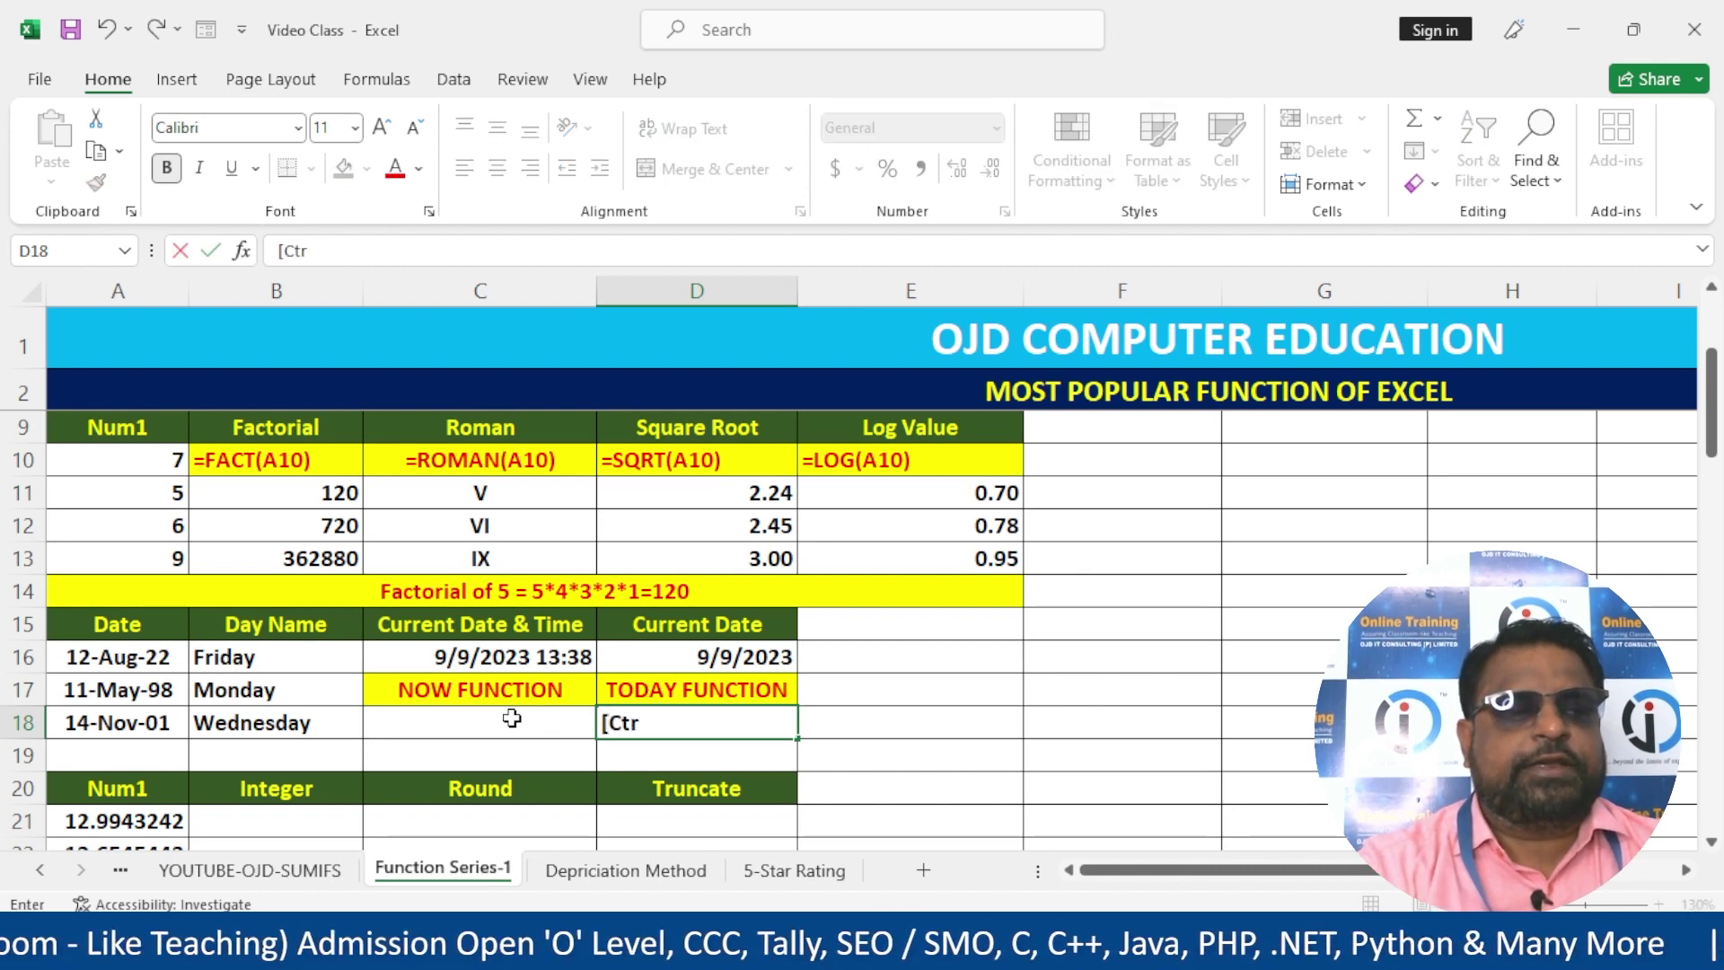
type("l")
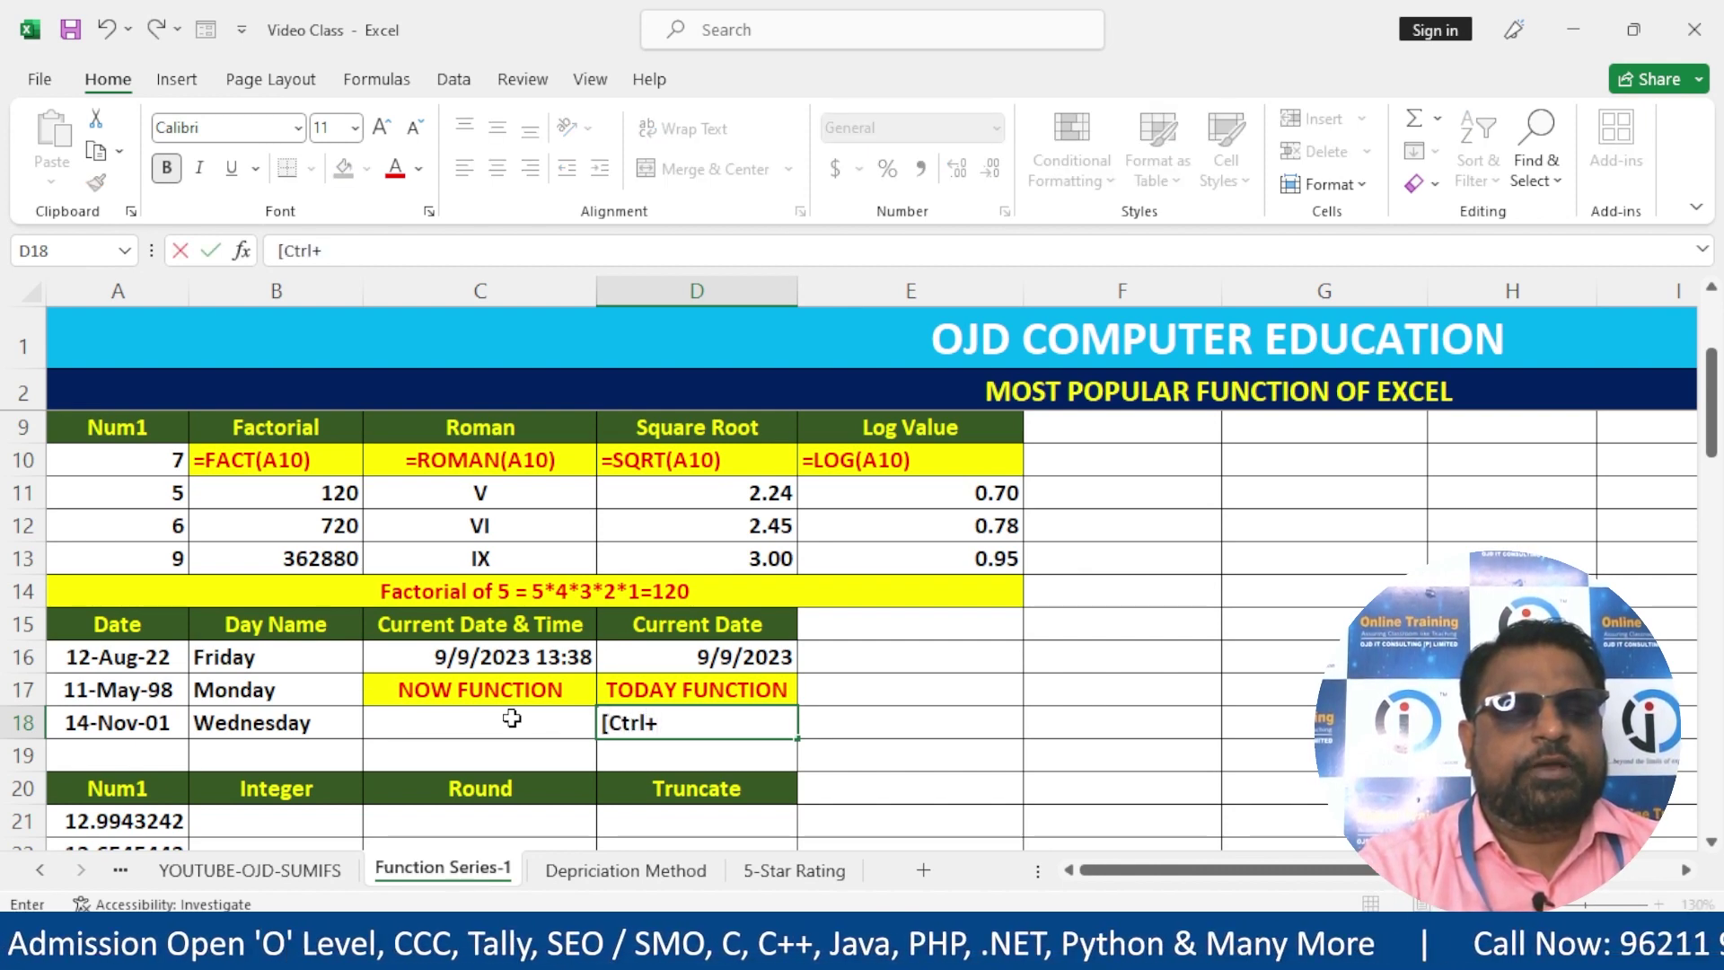
type("+;]")
key("Return")
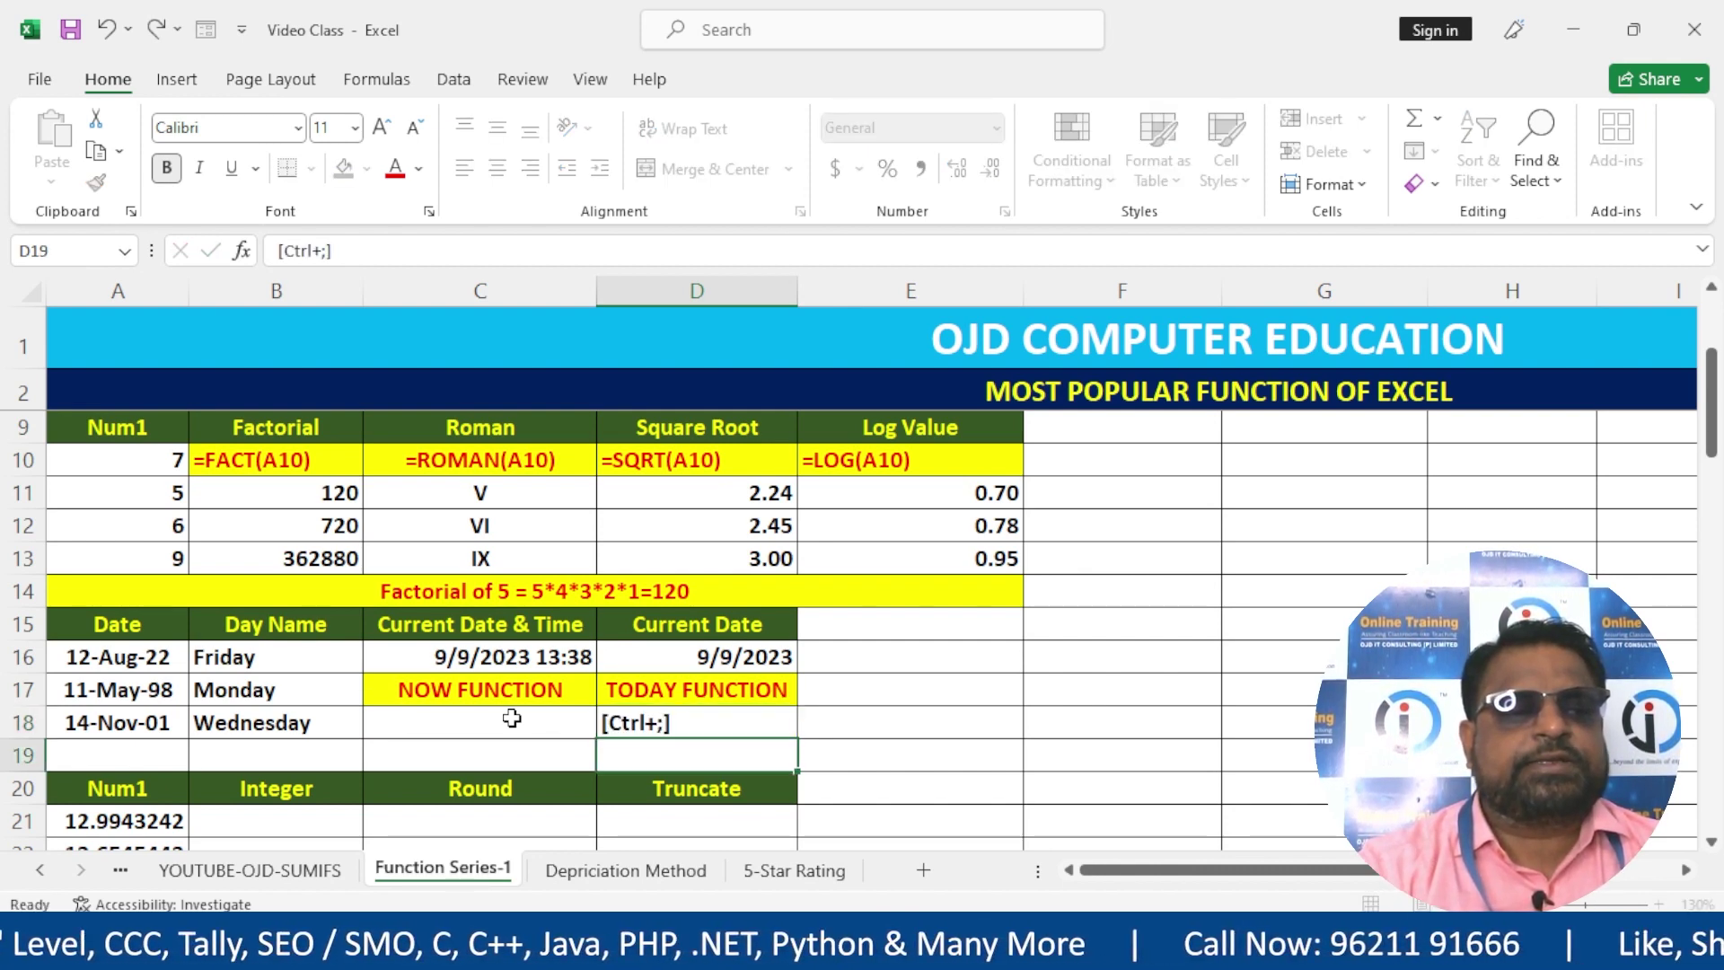
- Extend the text in cell D18 to read "[Ctrl+;] Short Cut Key"
key("Up")
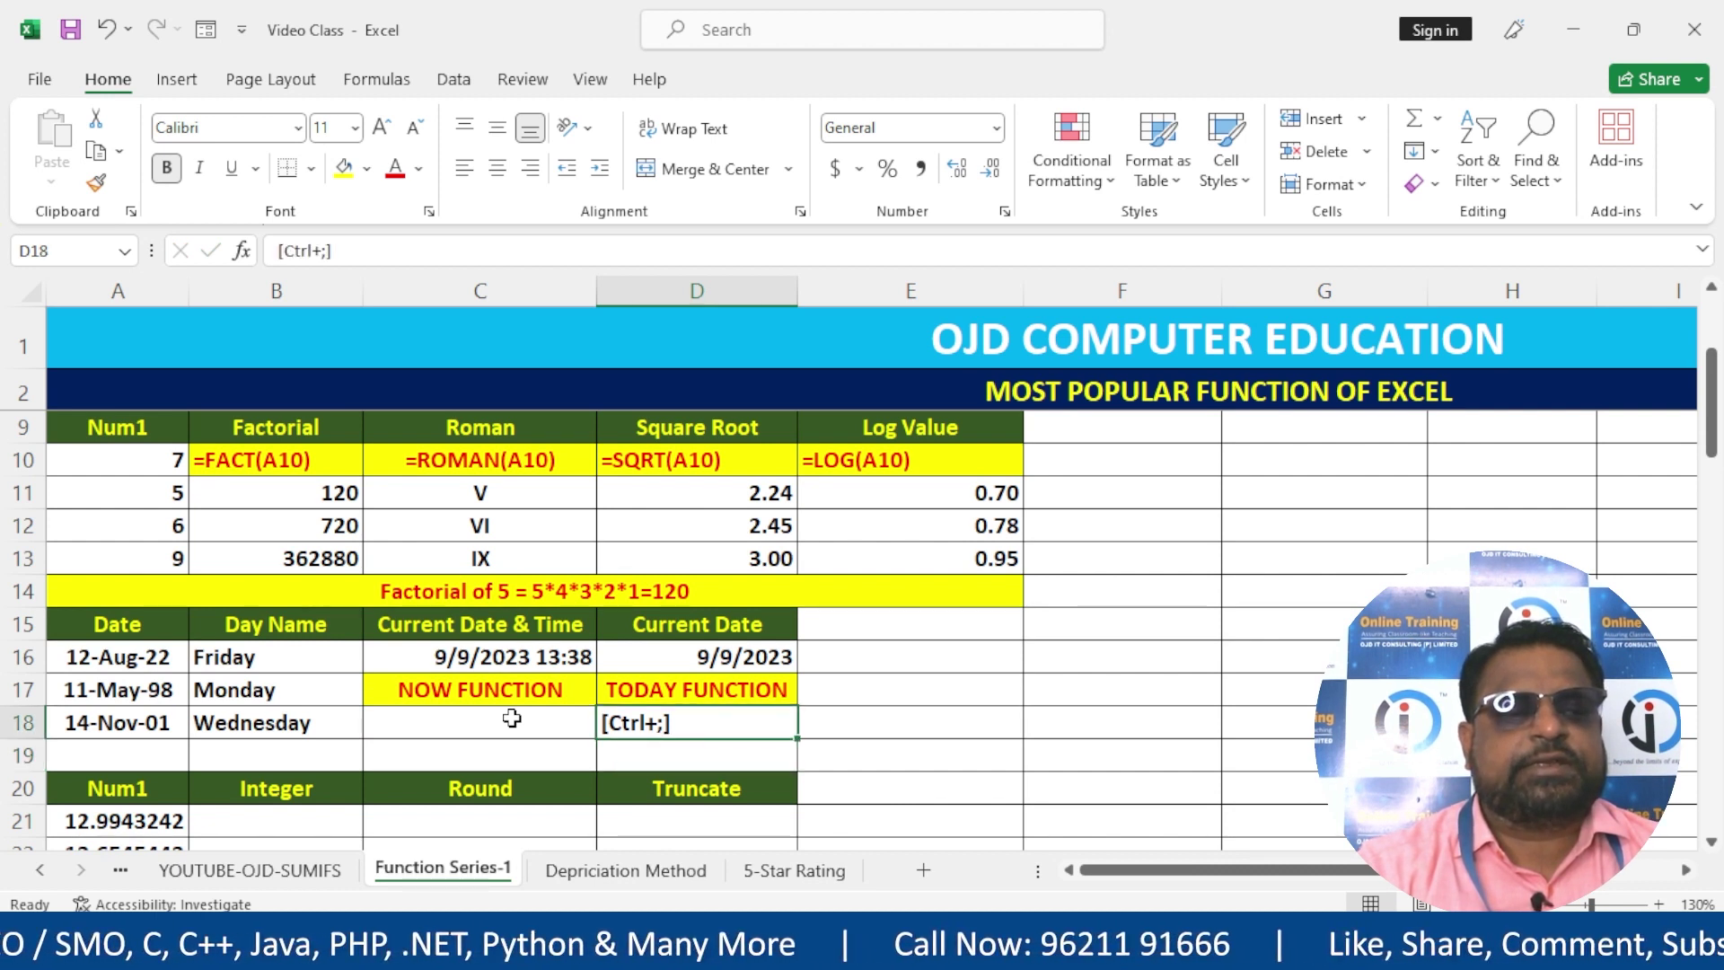
left_click(512, 718)
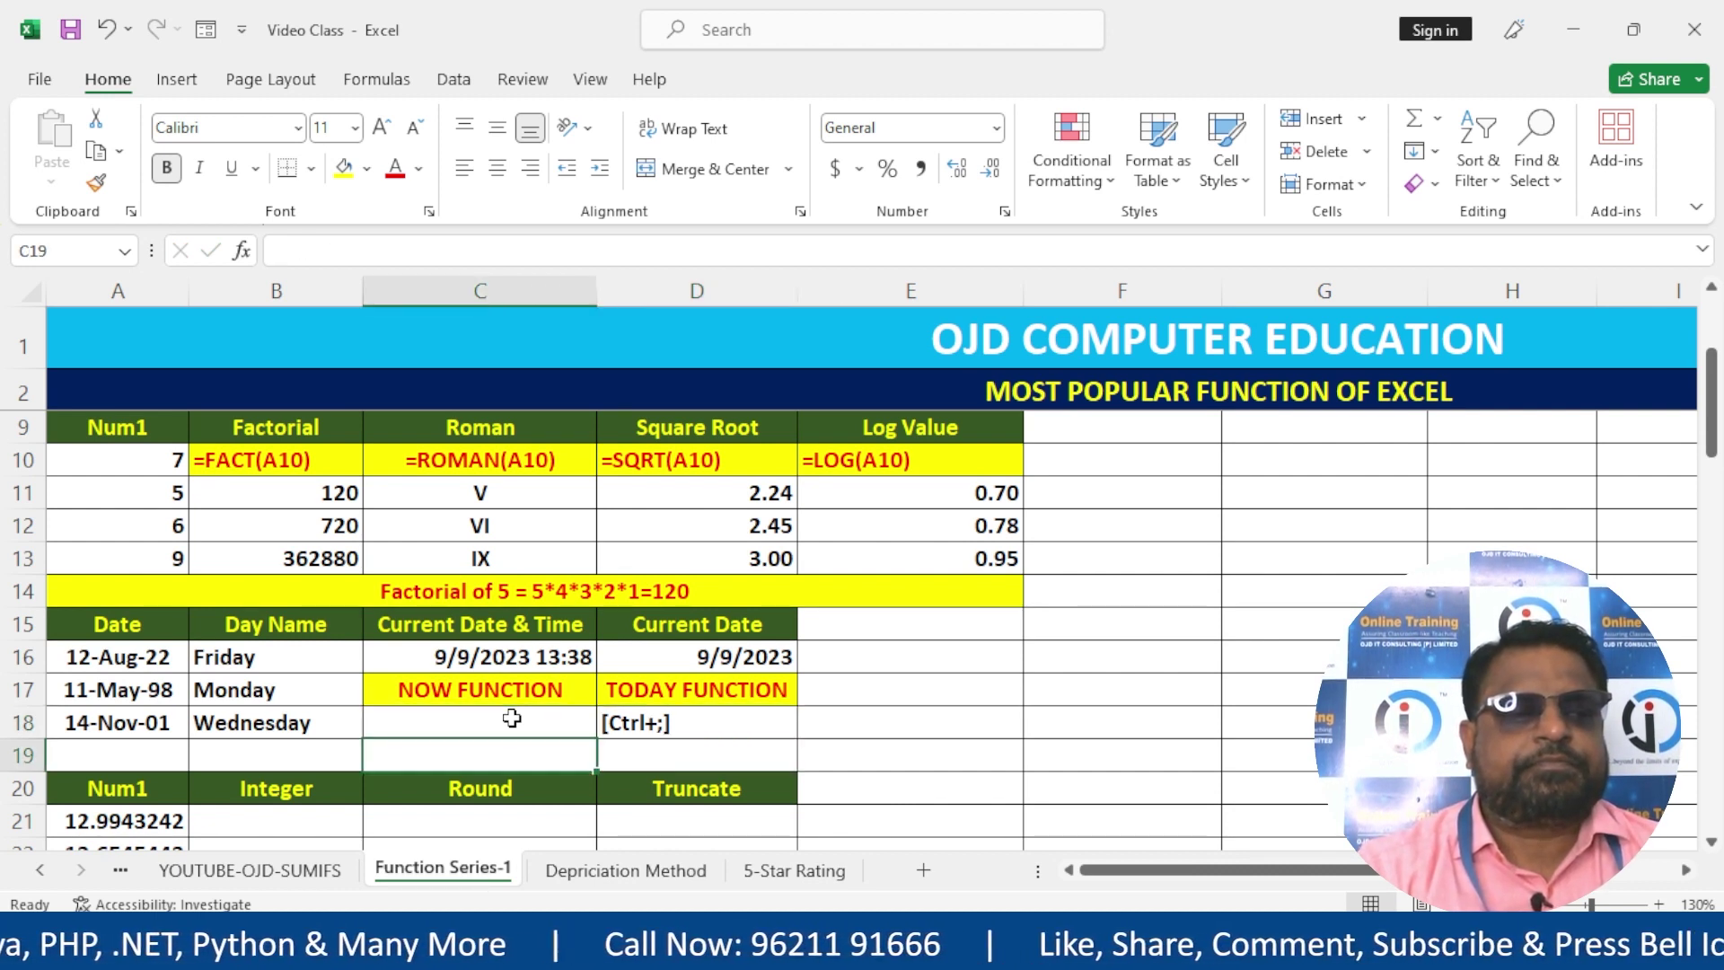
left_click(672, 717)
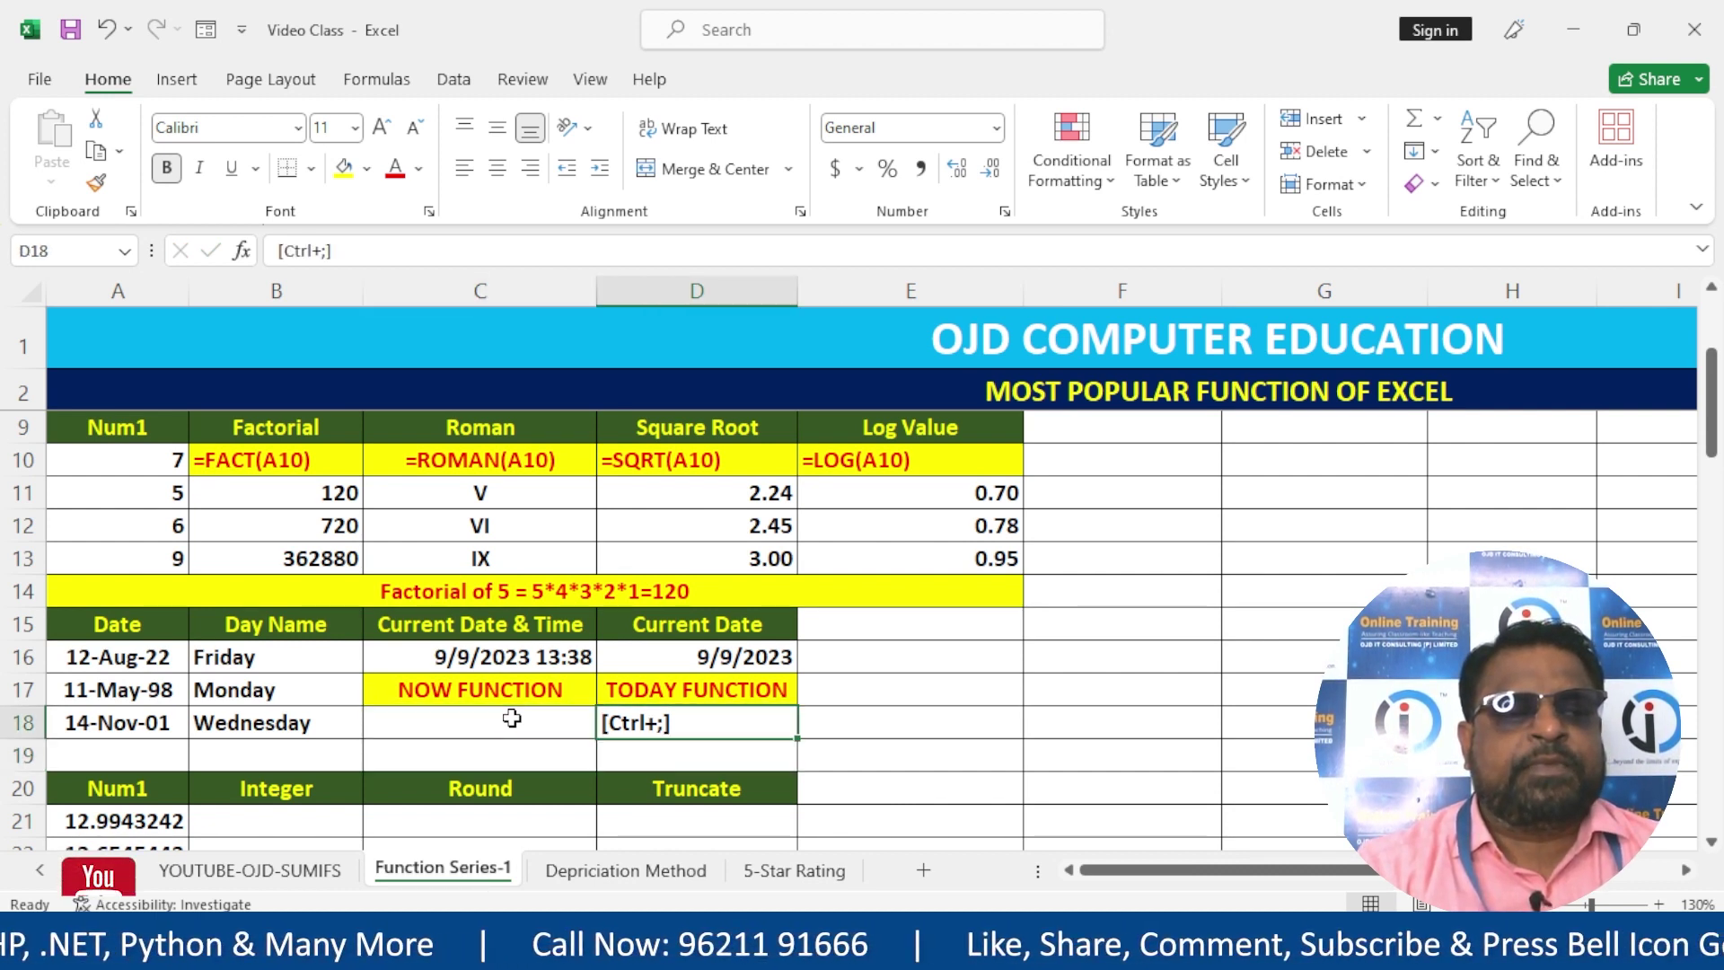
double_click(692, 724)
type("Sh")
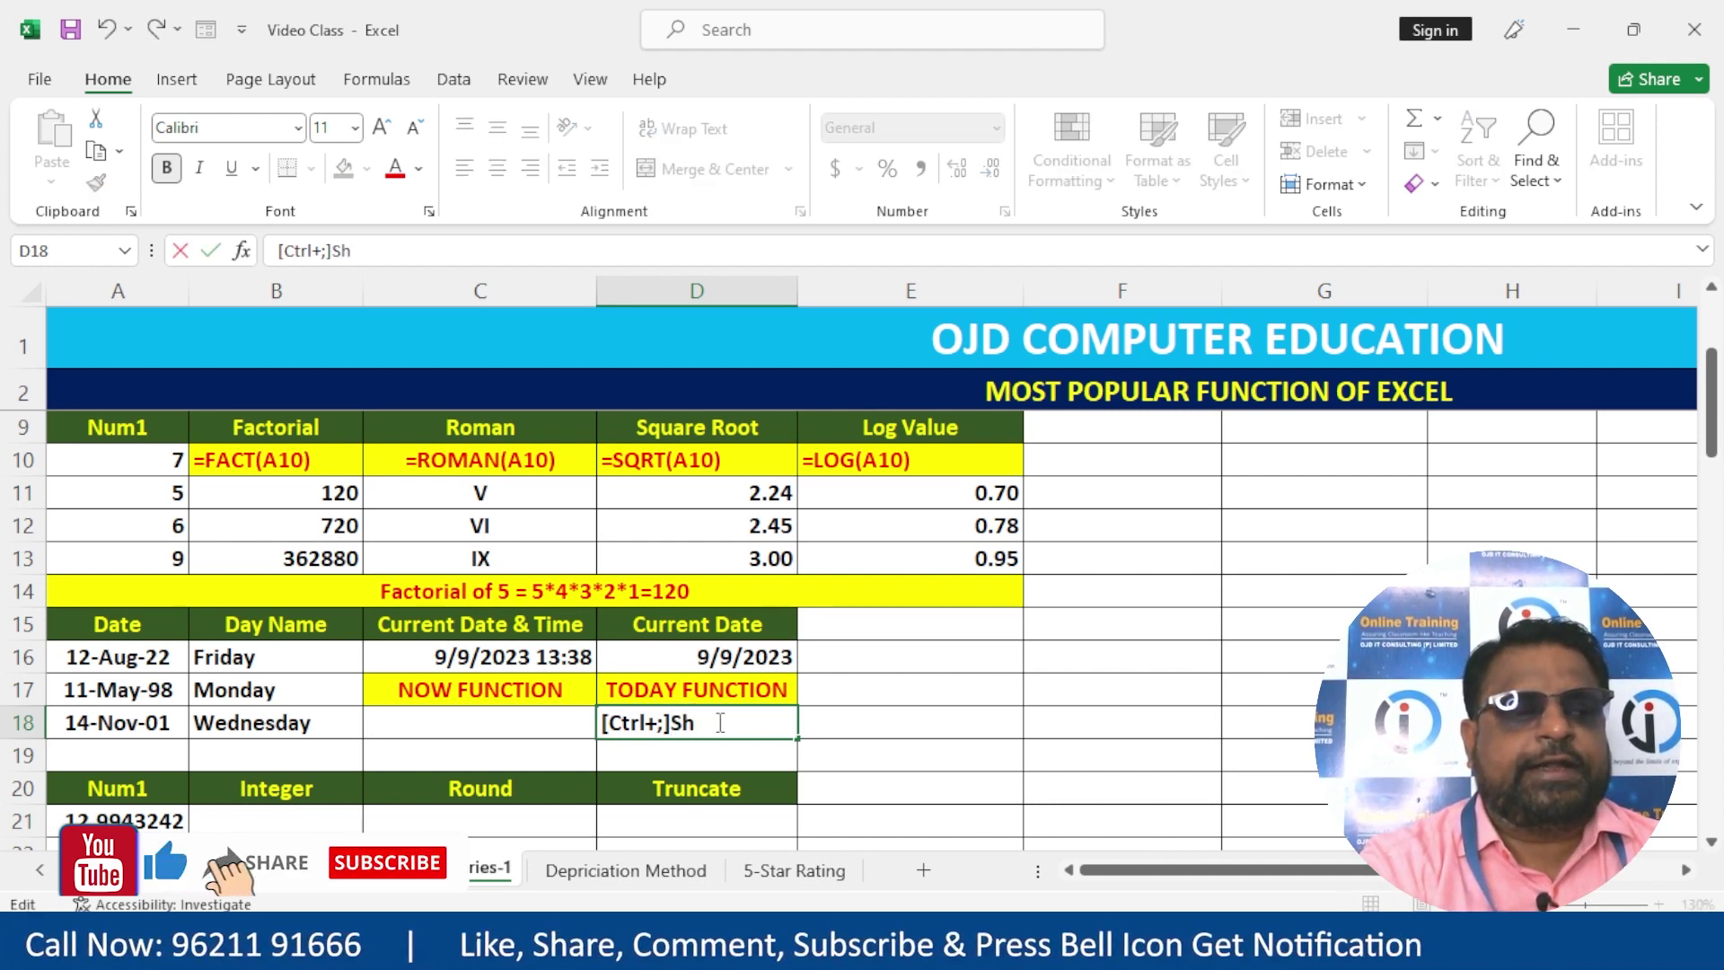
key("BackSpace")
key("BackSpace")
type("Sh")
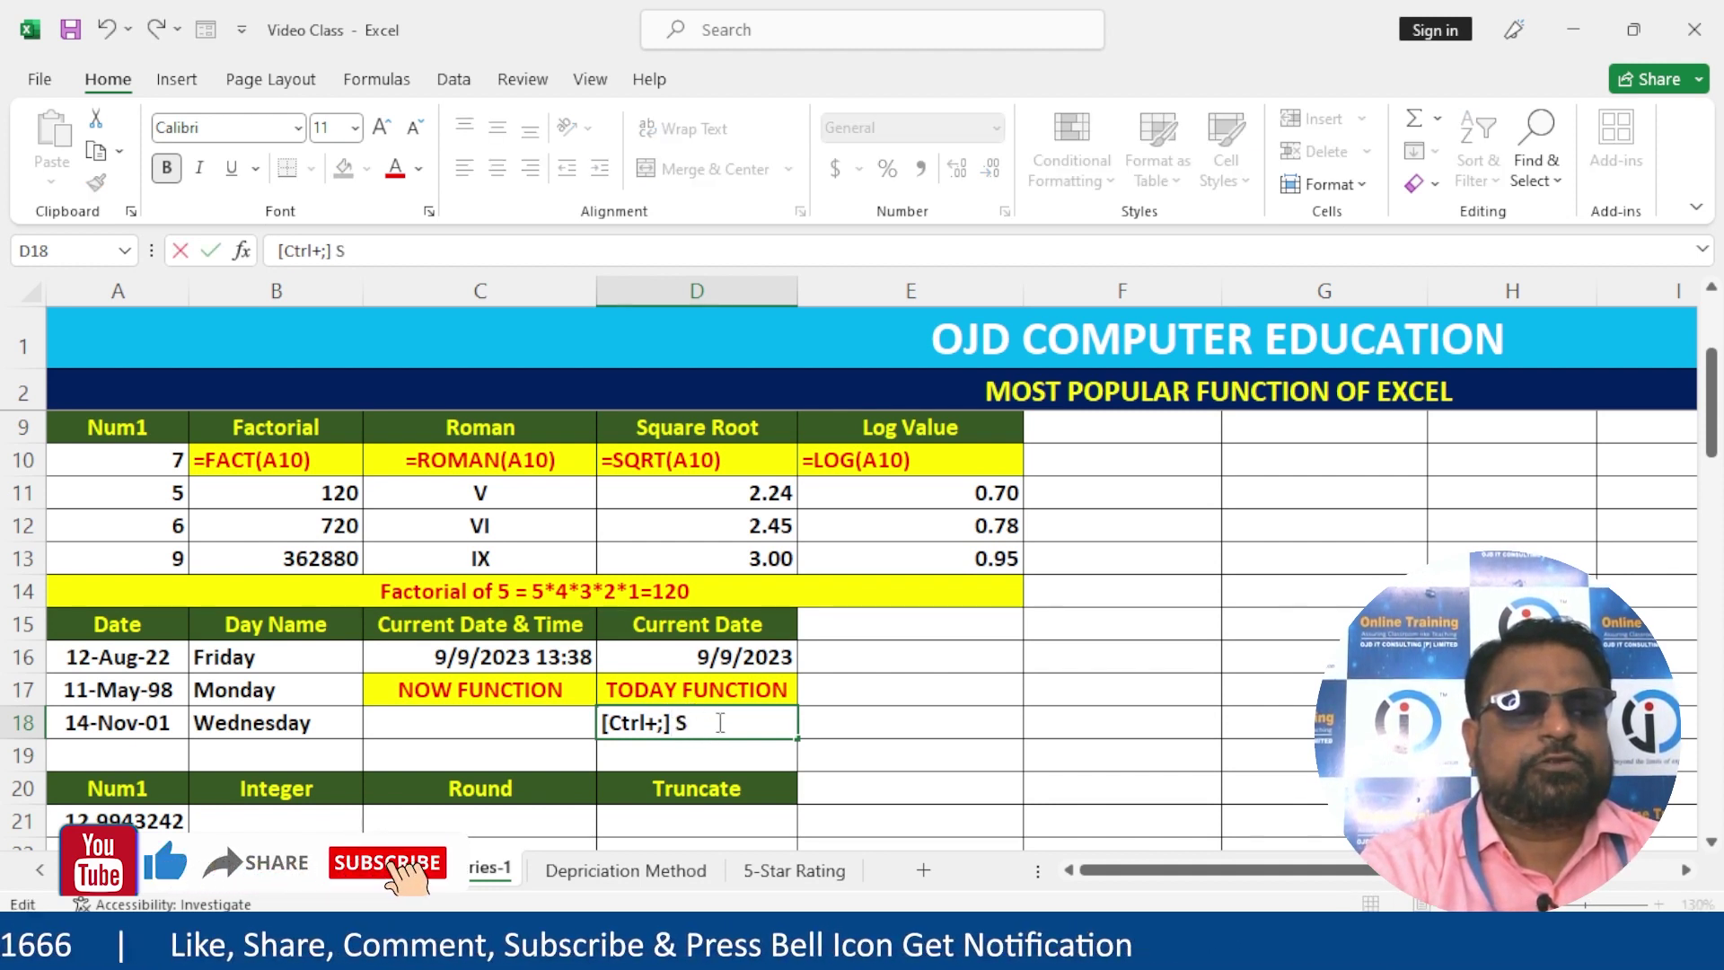
key("BackSpace")
key("BackSpace")
key("BackSpace")
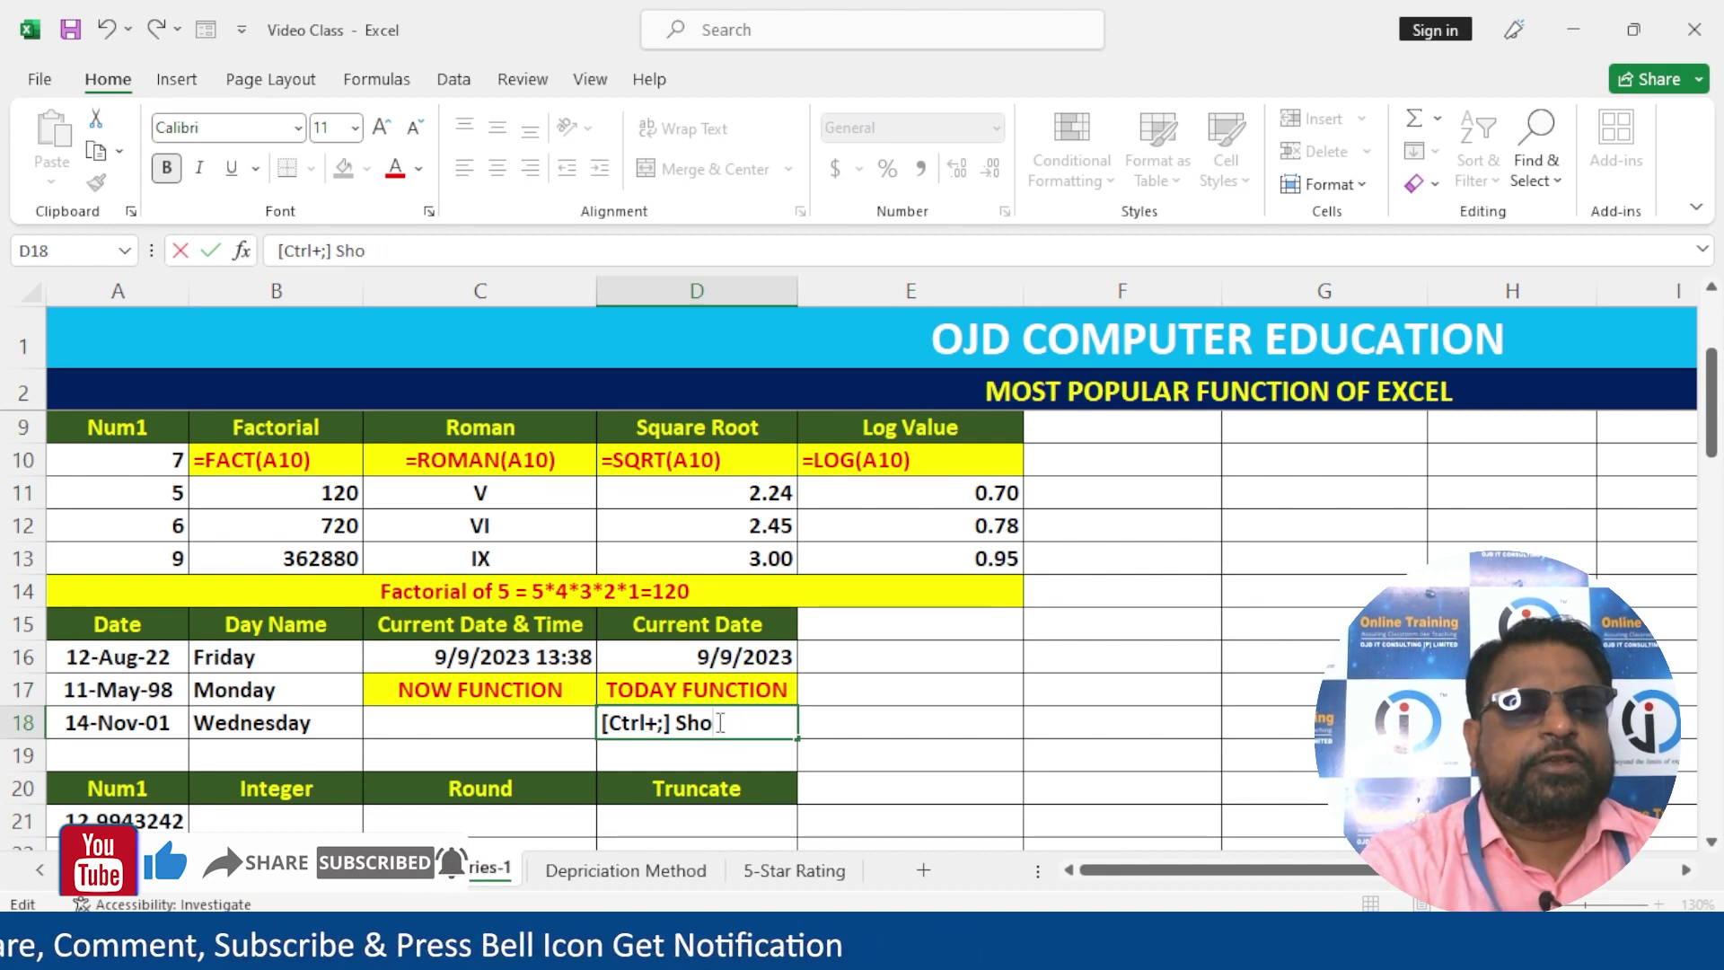
type("rt Cut KEt")
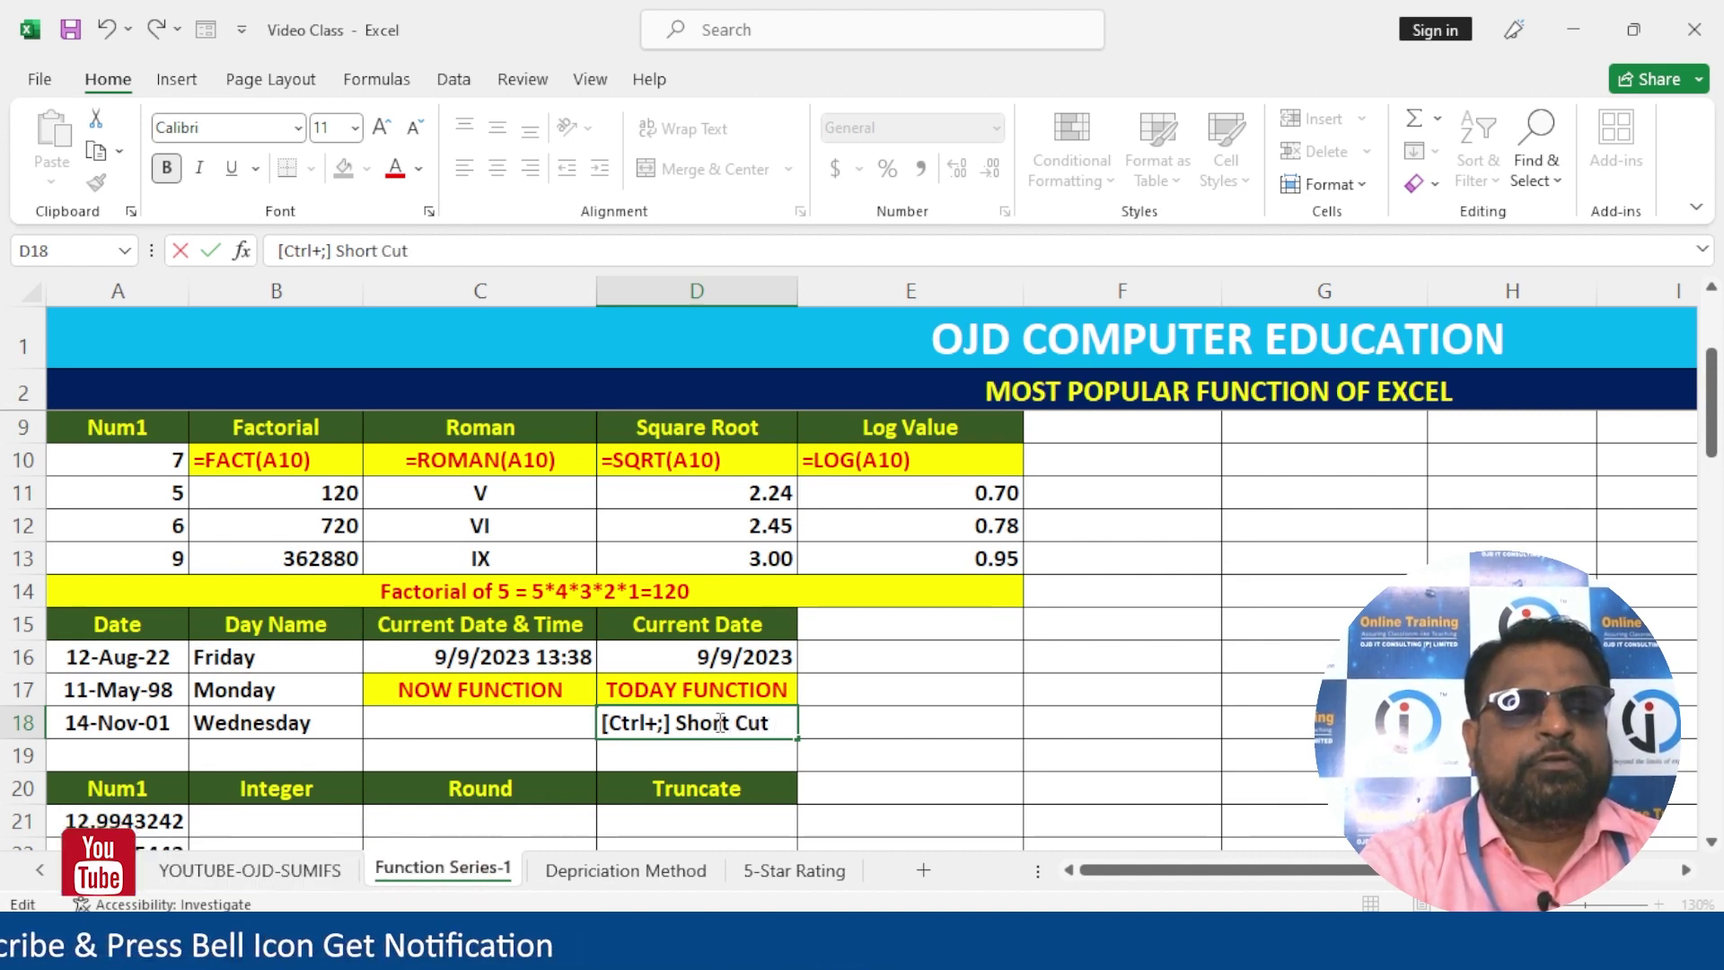
key("BackSpace")
key("BackSpace")
type("e")
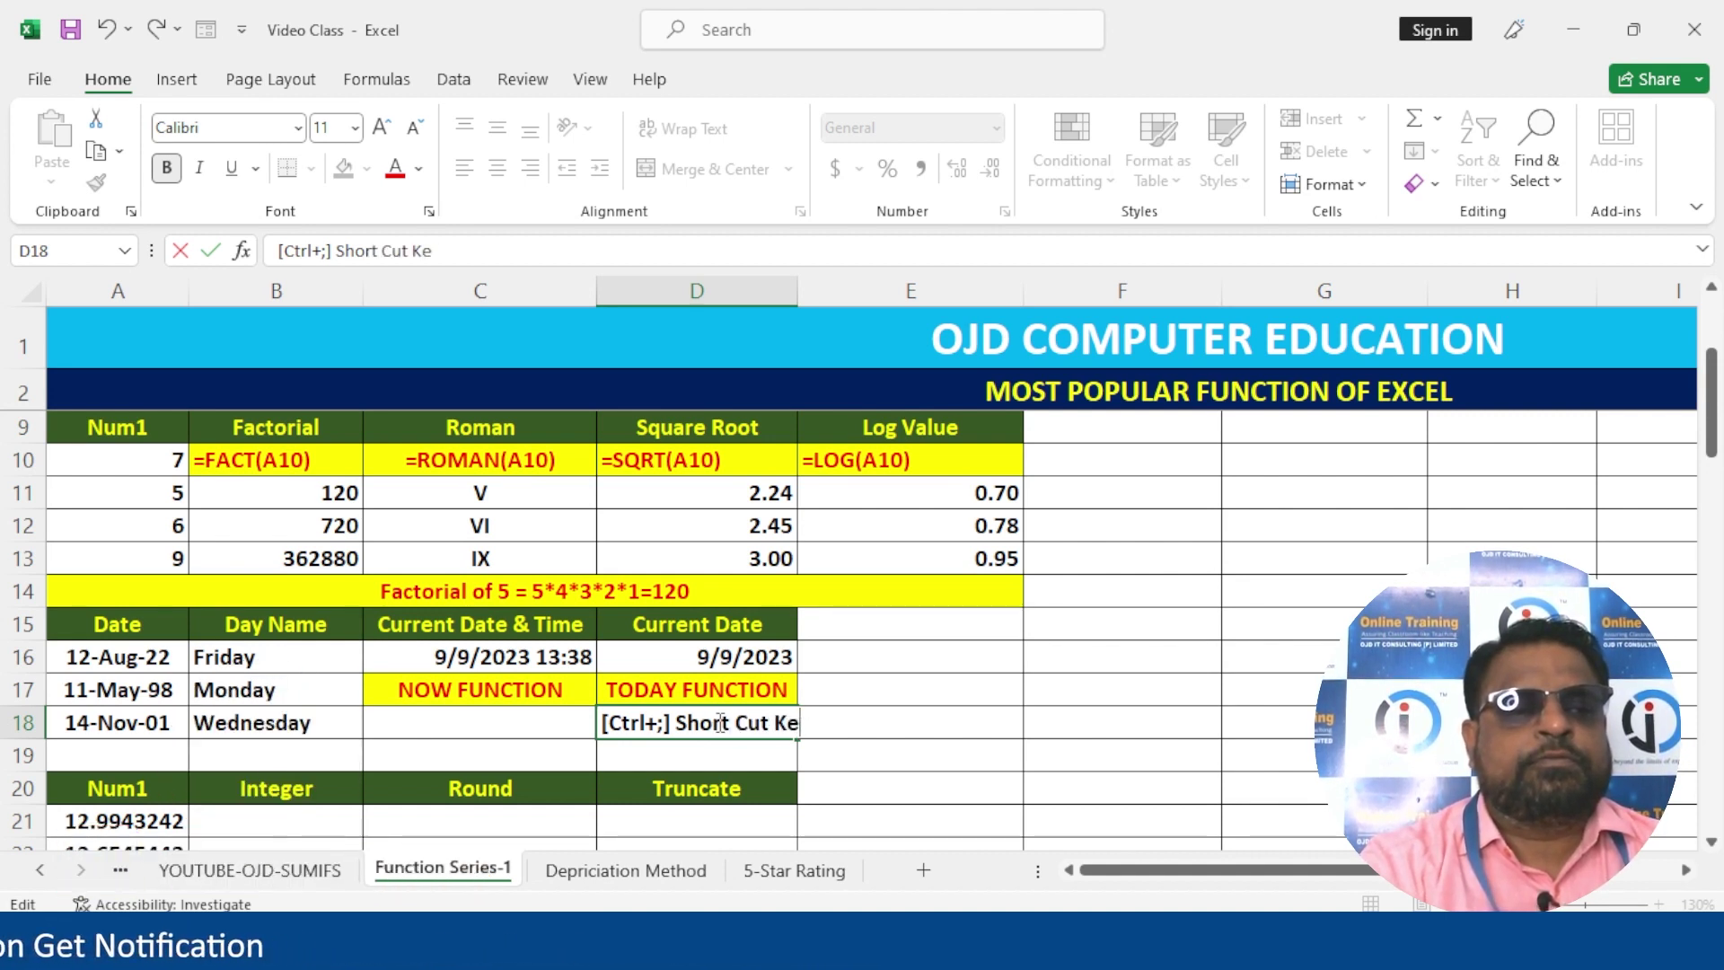
type("y")
key("Return")
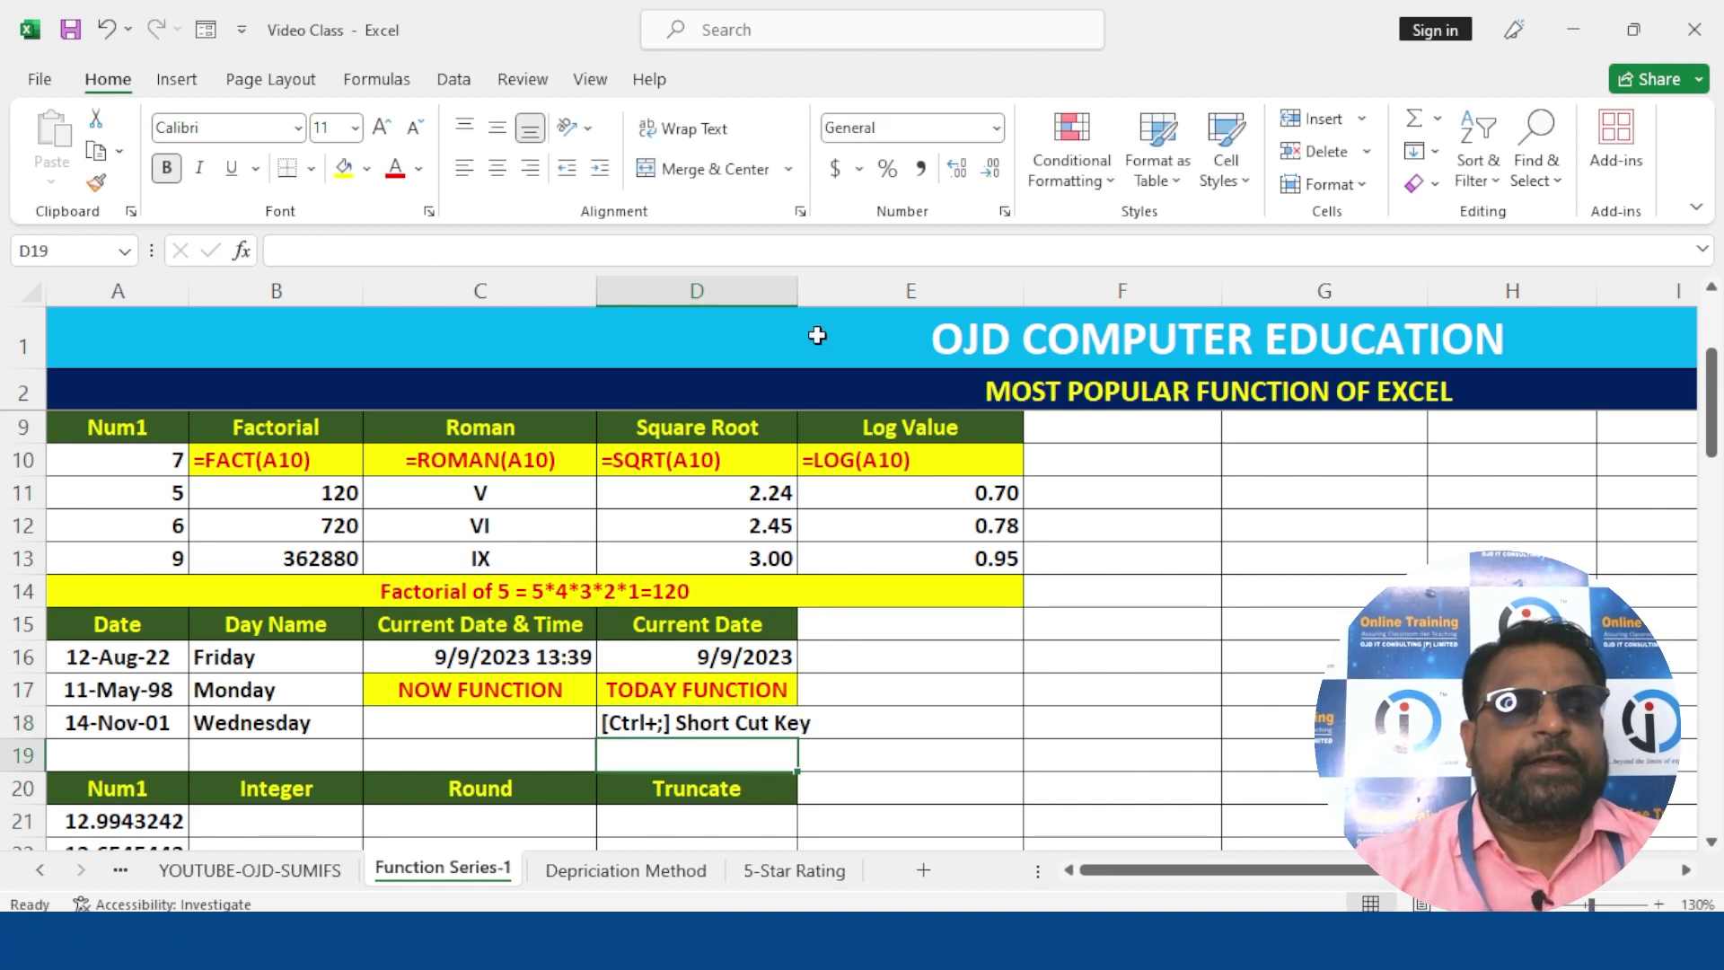
- Widen column D so that the shortcut note in D18 fits inside its cell
left_click_drag(798, 290, 810, 290)
left_click(413, 668)
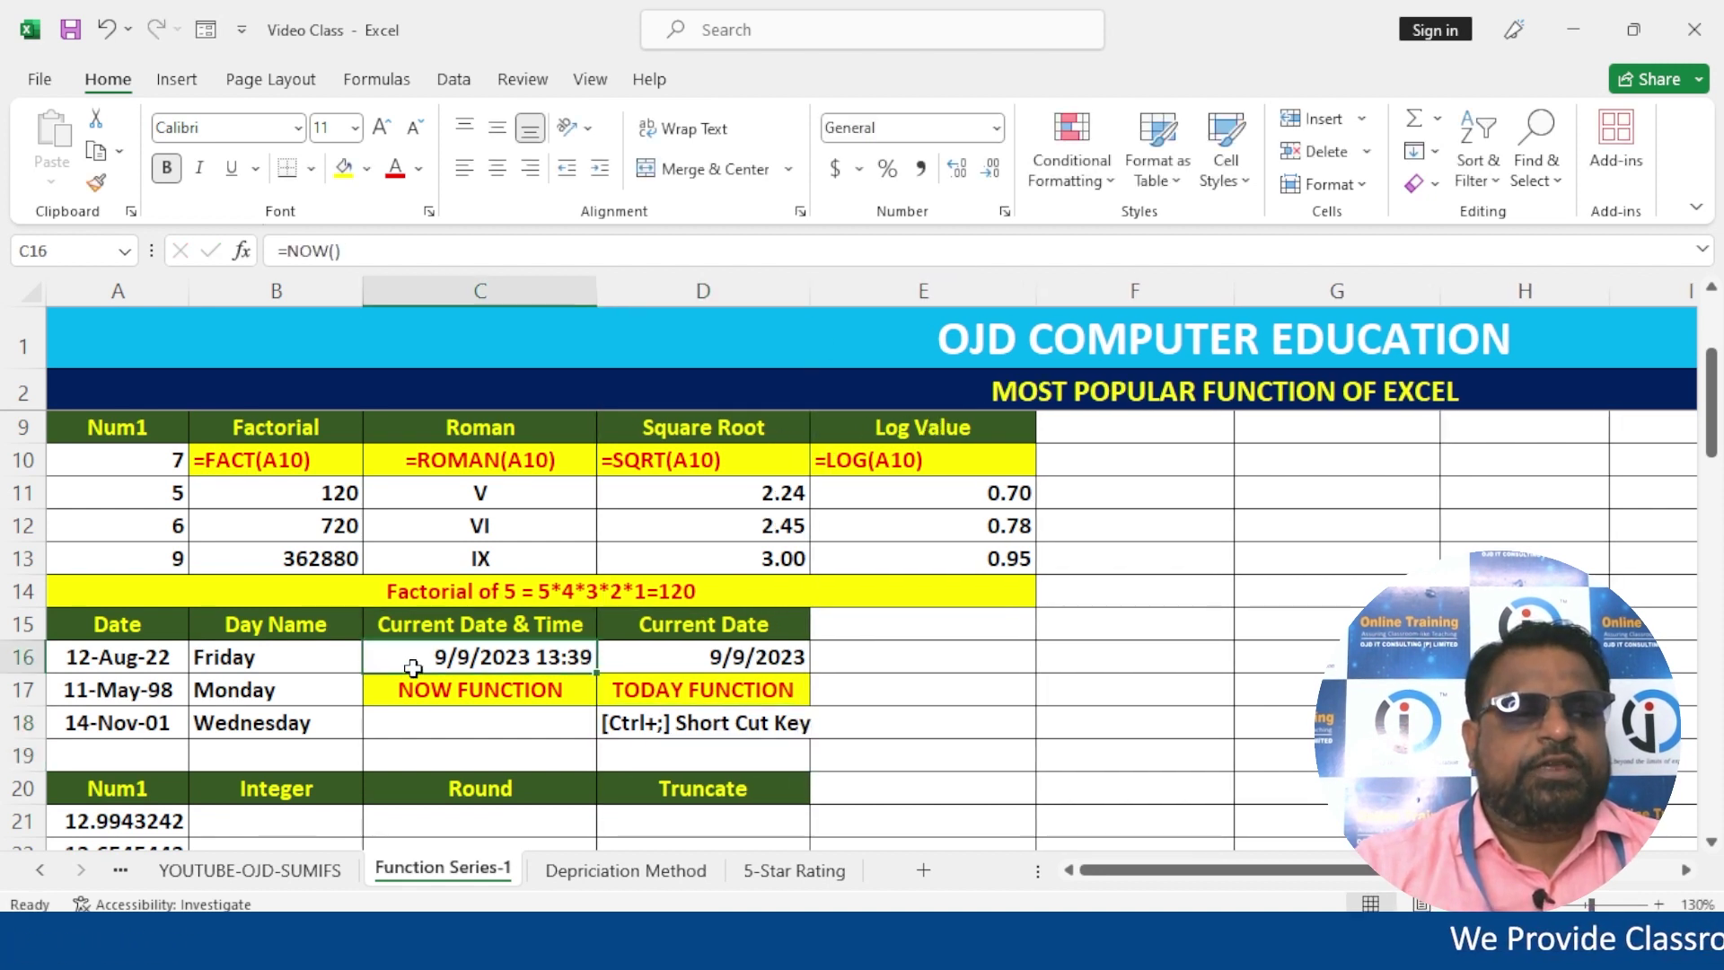
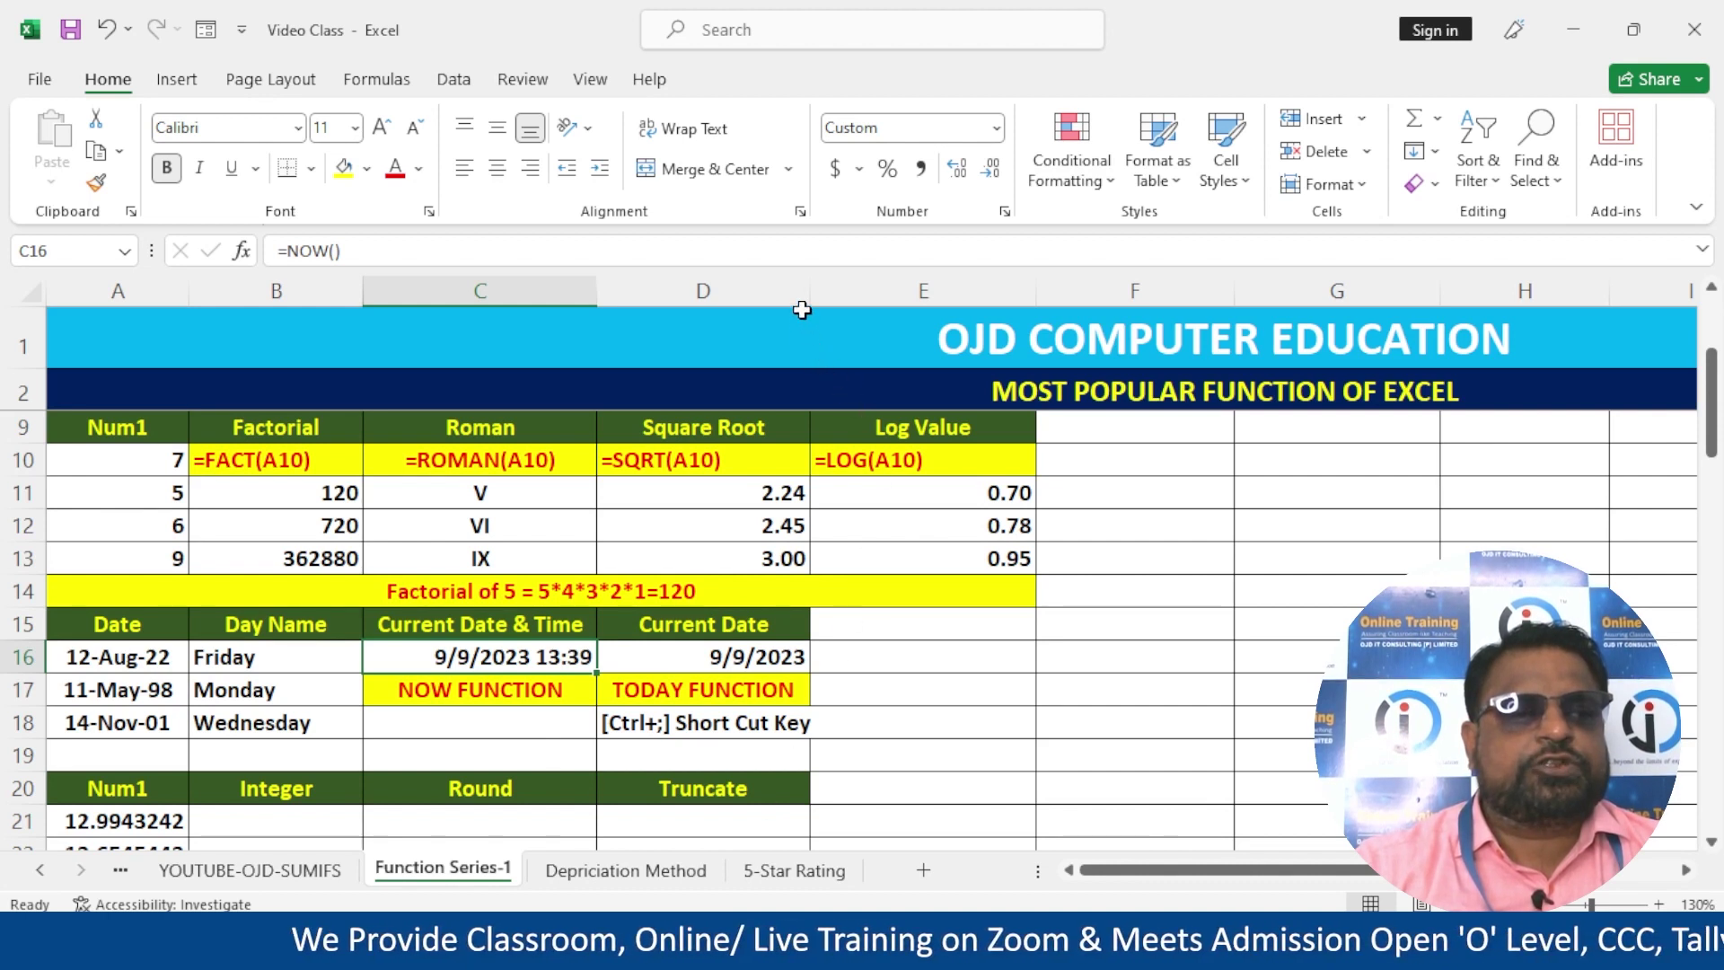
left_click_drag(811, 294, 831, 293)
left_click(678, 764)
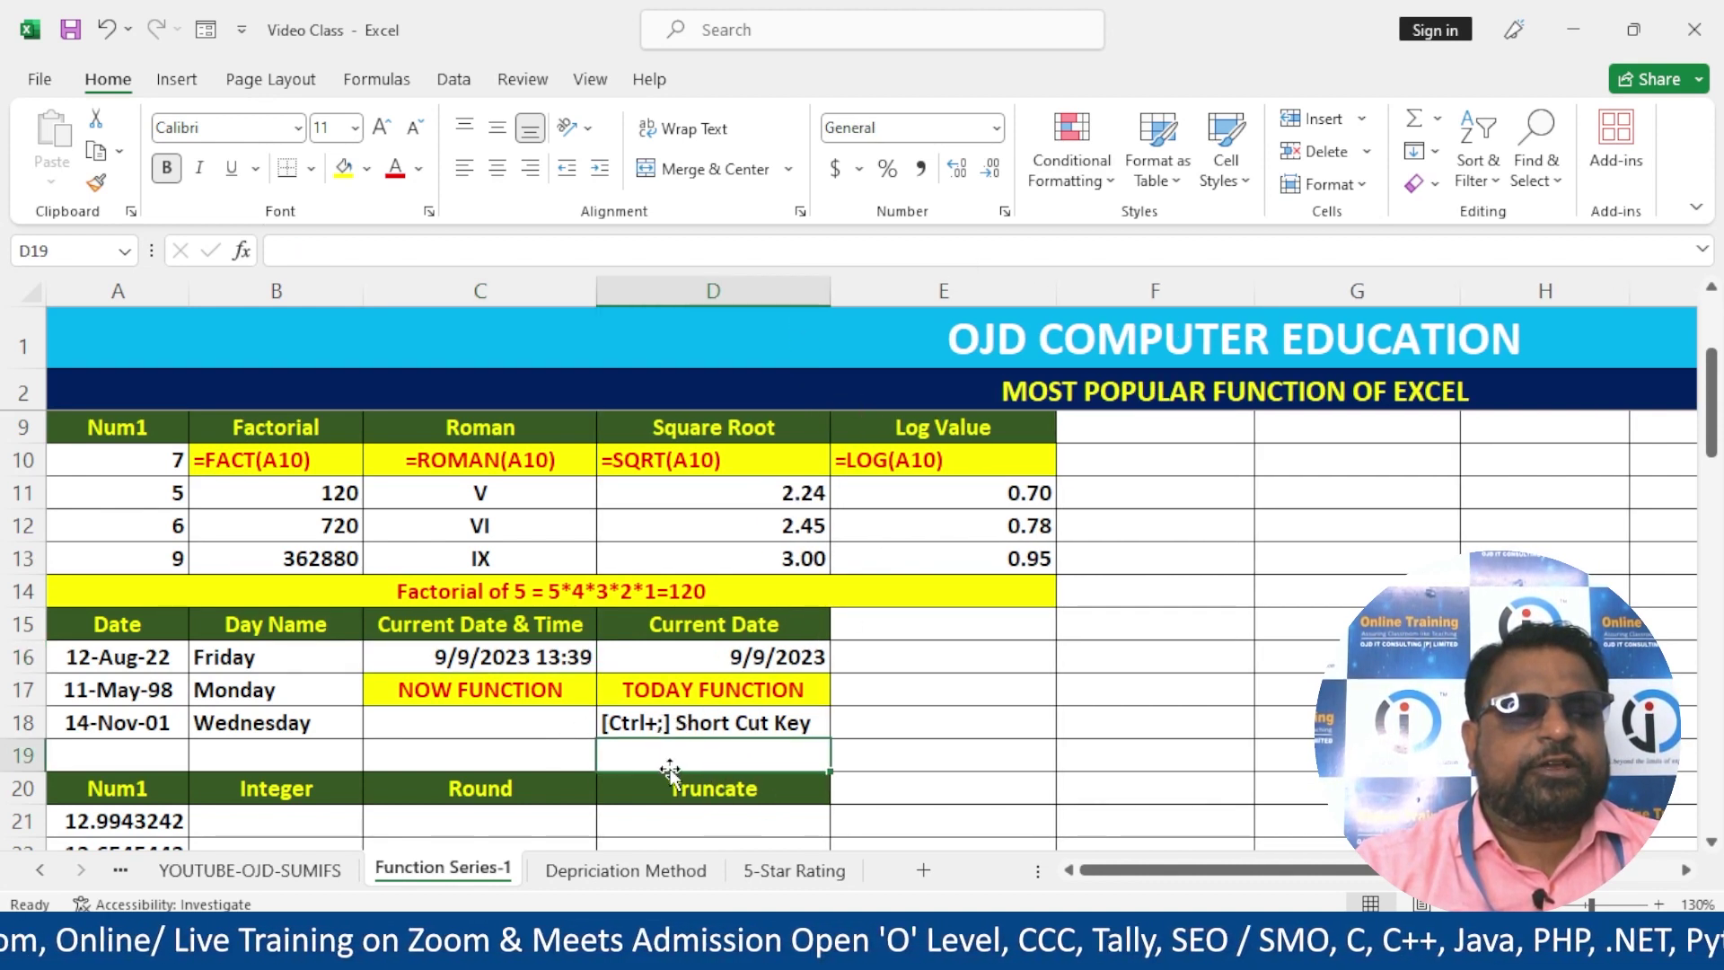
- Examine the dates in A16:A18 alongside the day names in B16:B18
left_click(235, 657)
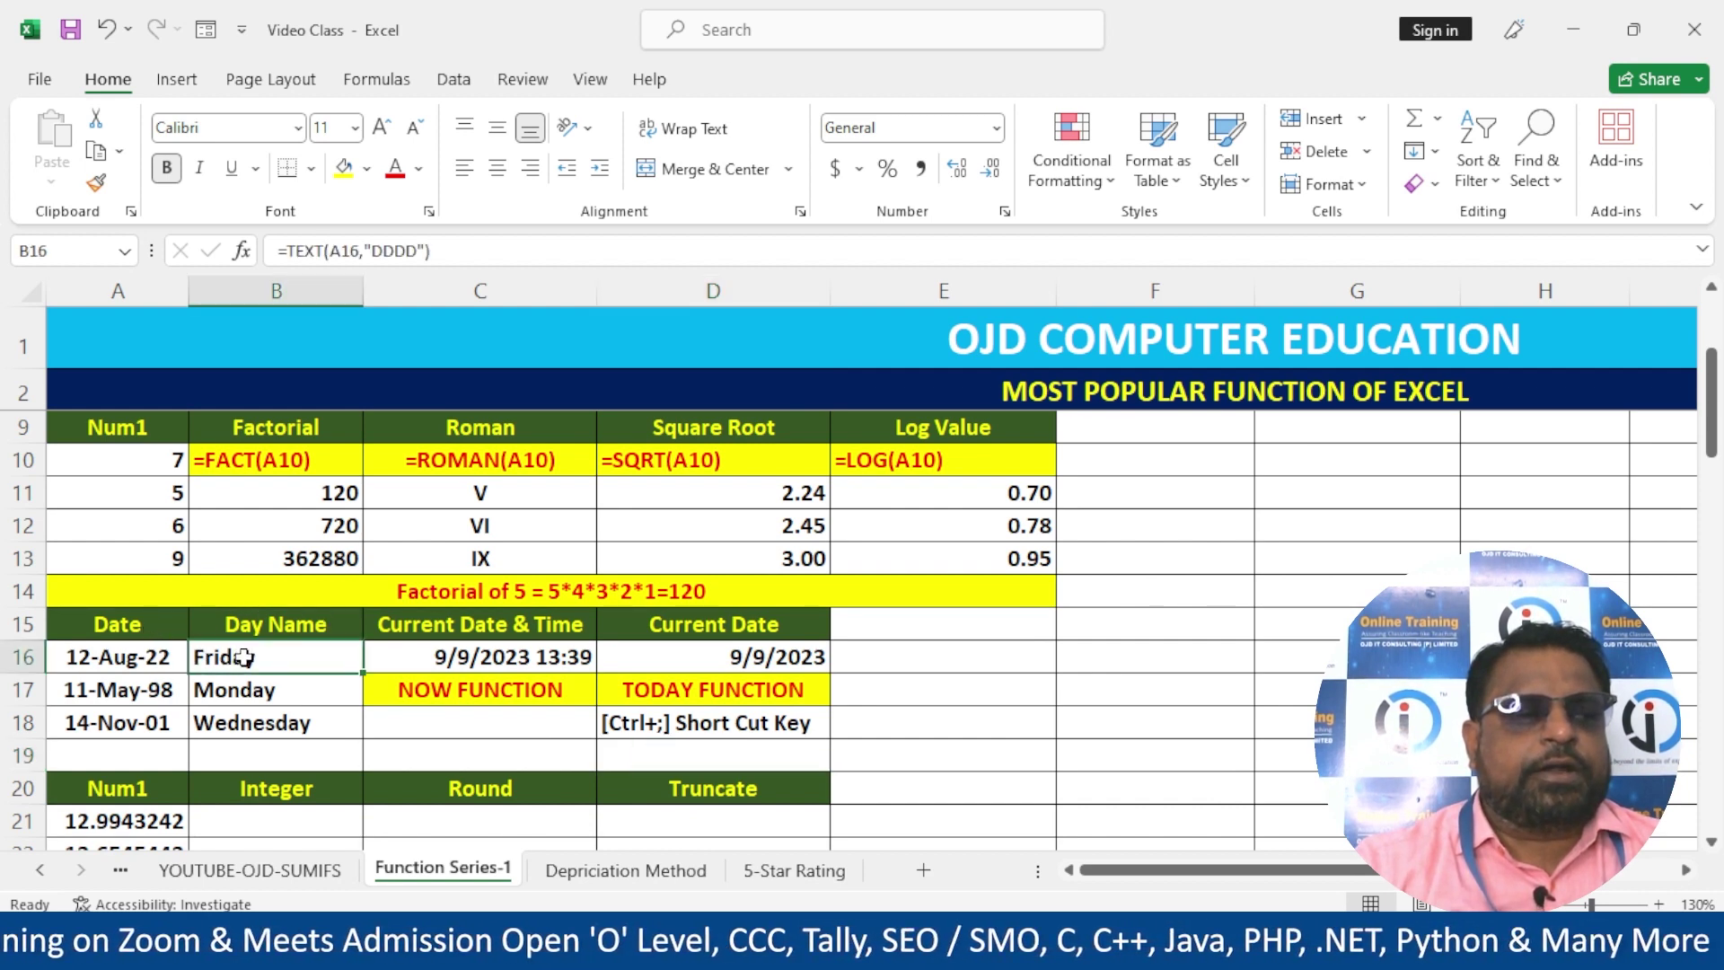
left_click(149, 659)
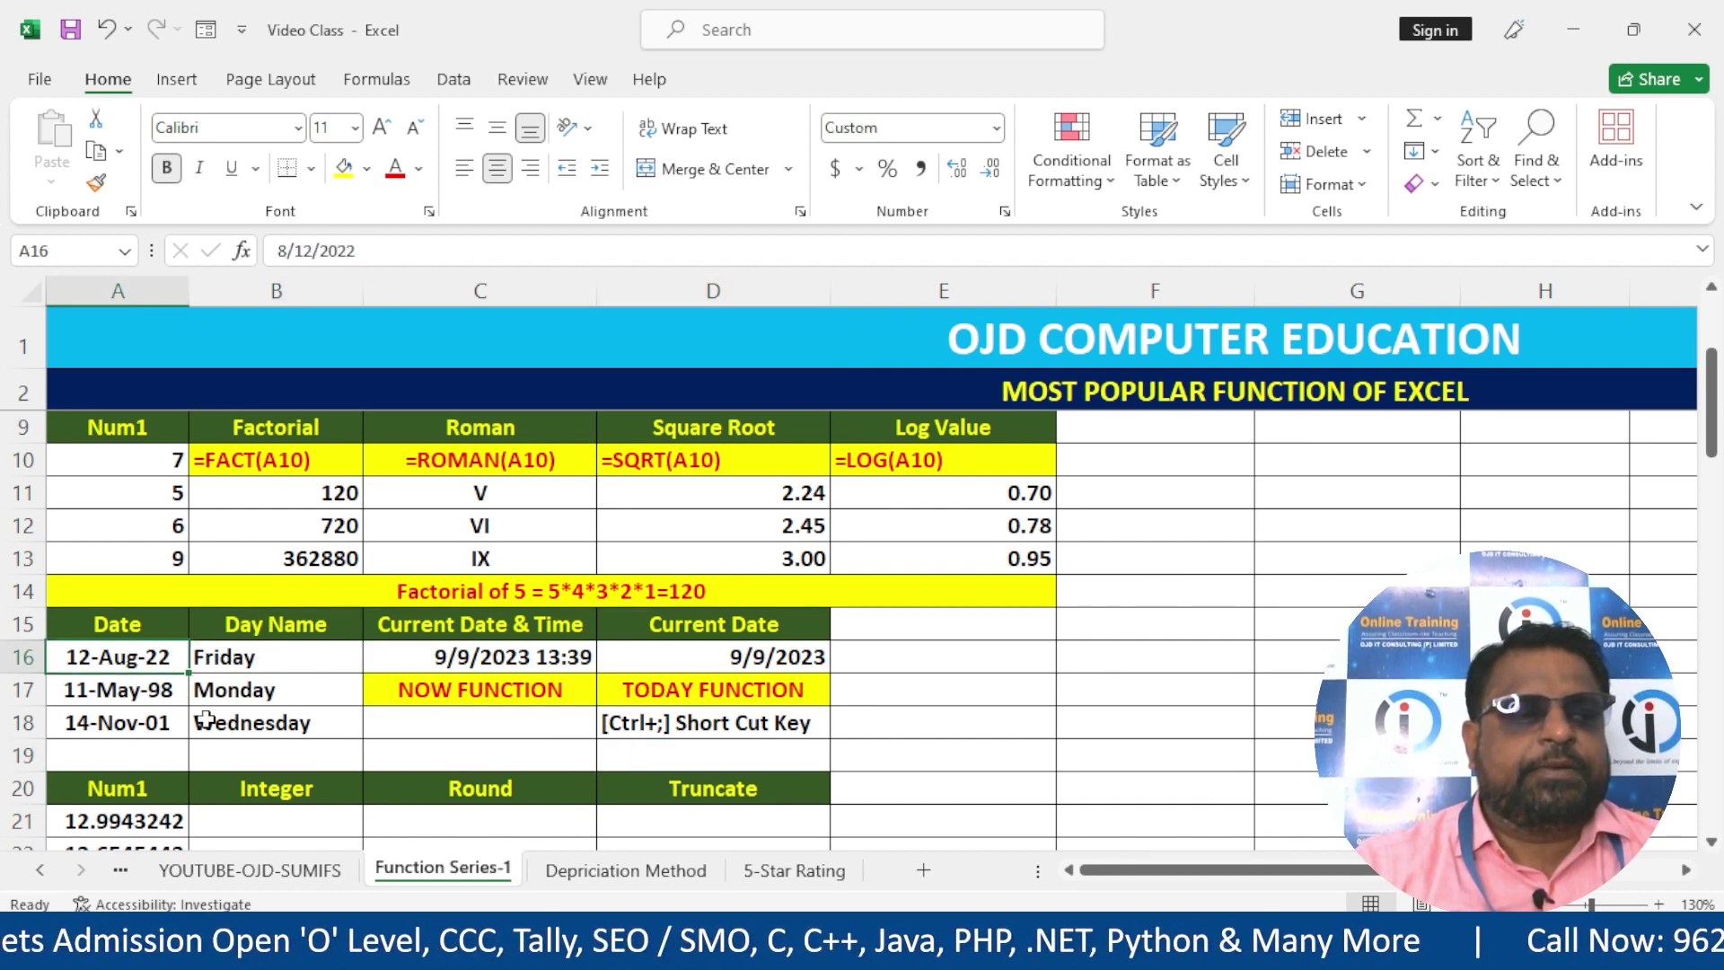
left_click_drag(115, 720, 117, 719)
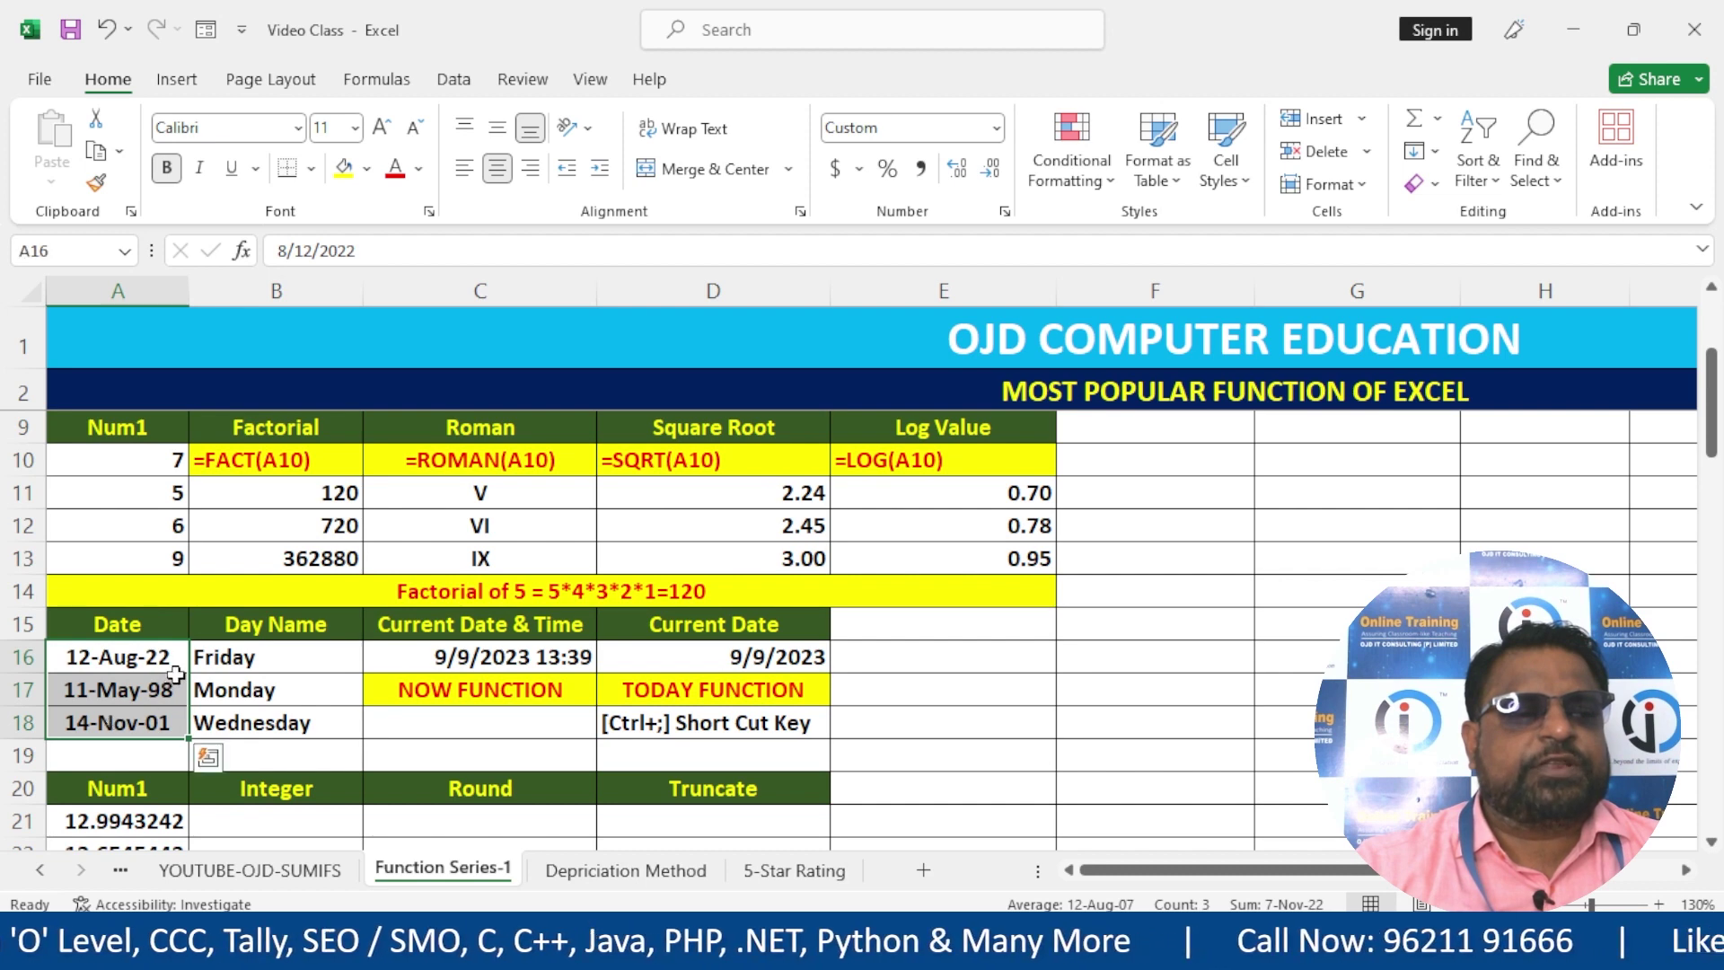
left_click(155, 667)
left_click_drag(143, 659, 134, 723)
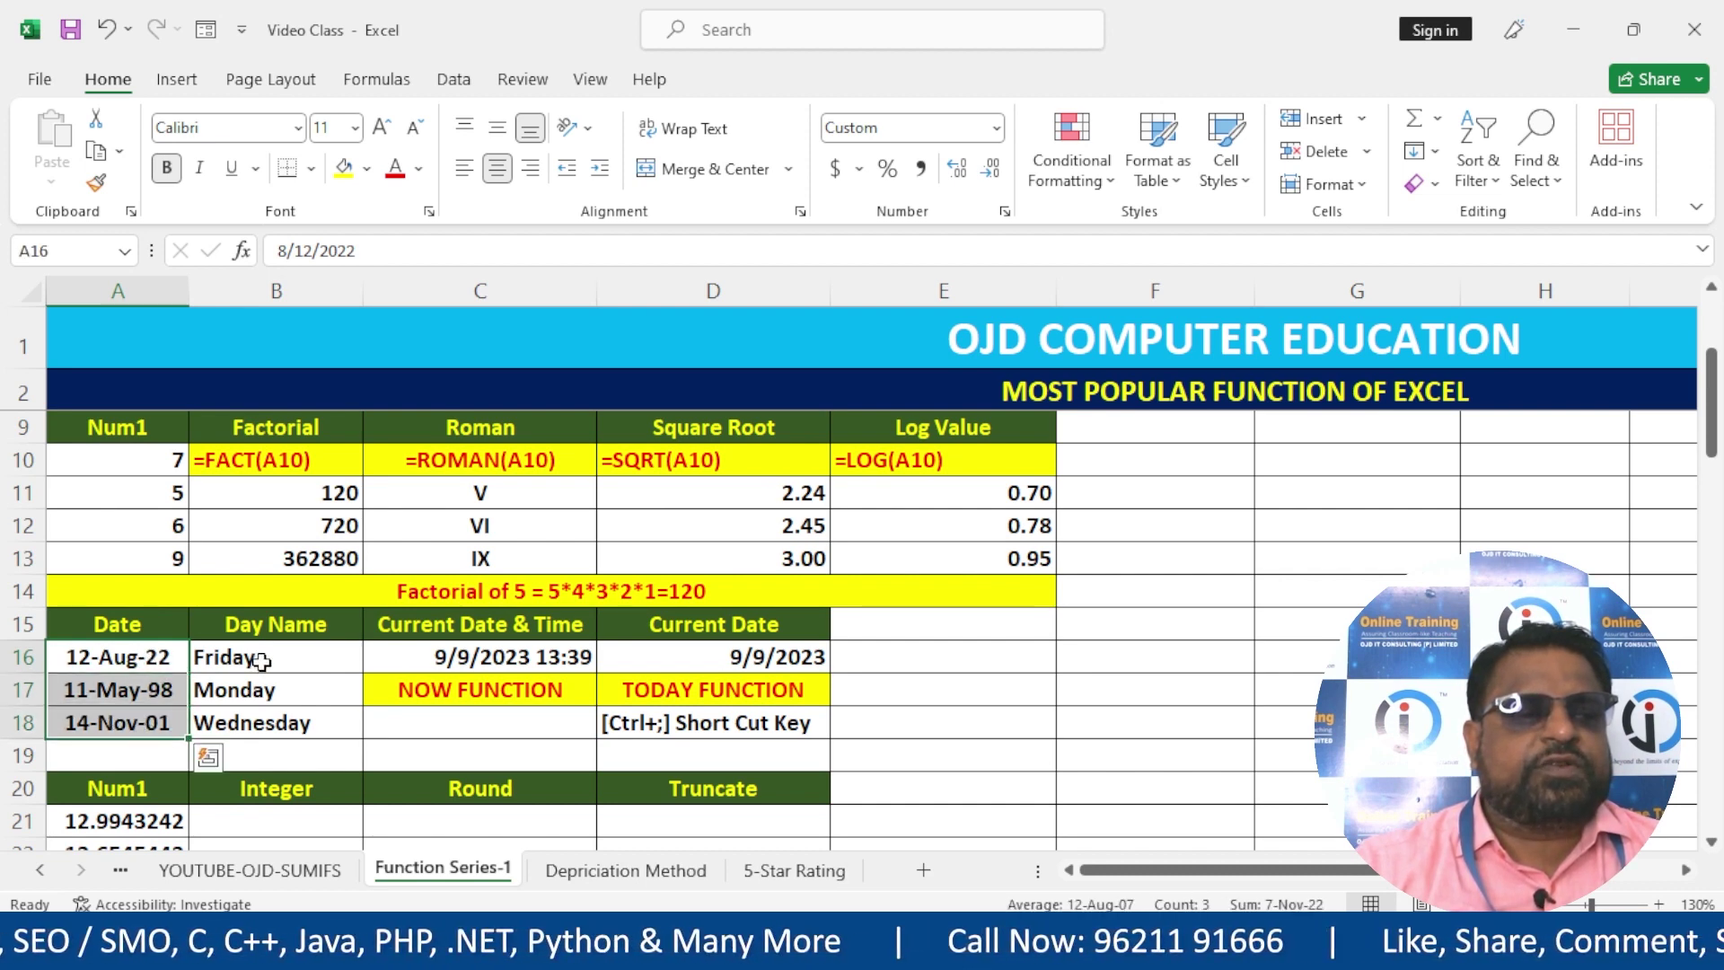
left_click_drag(261, 660, 274, 719)
left_click(149, 664)
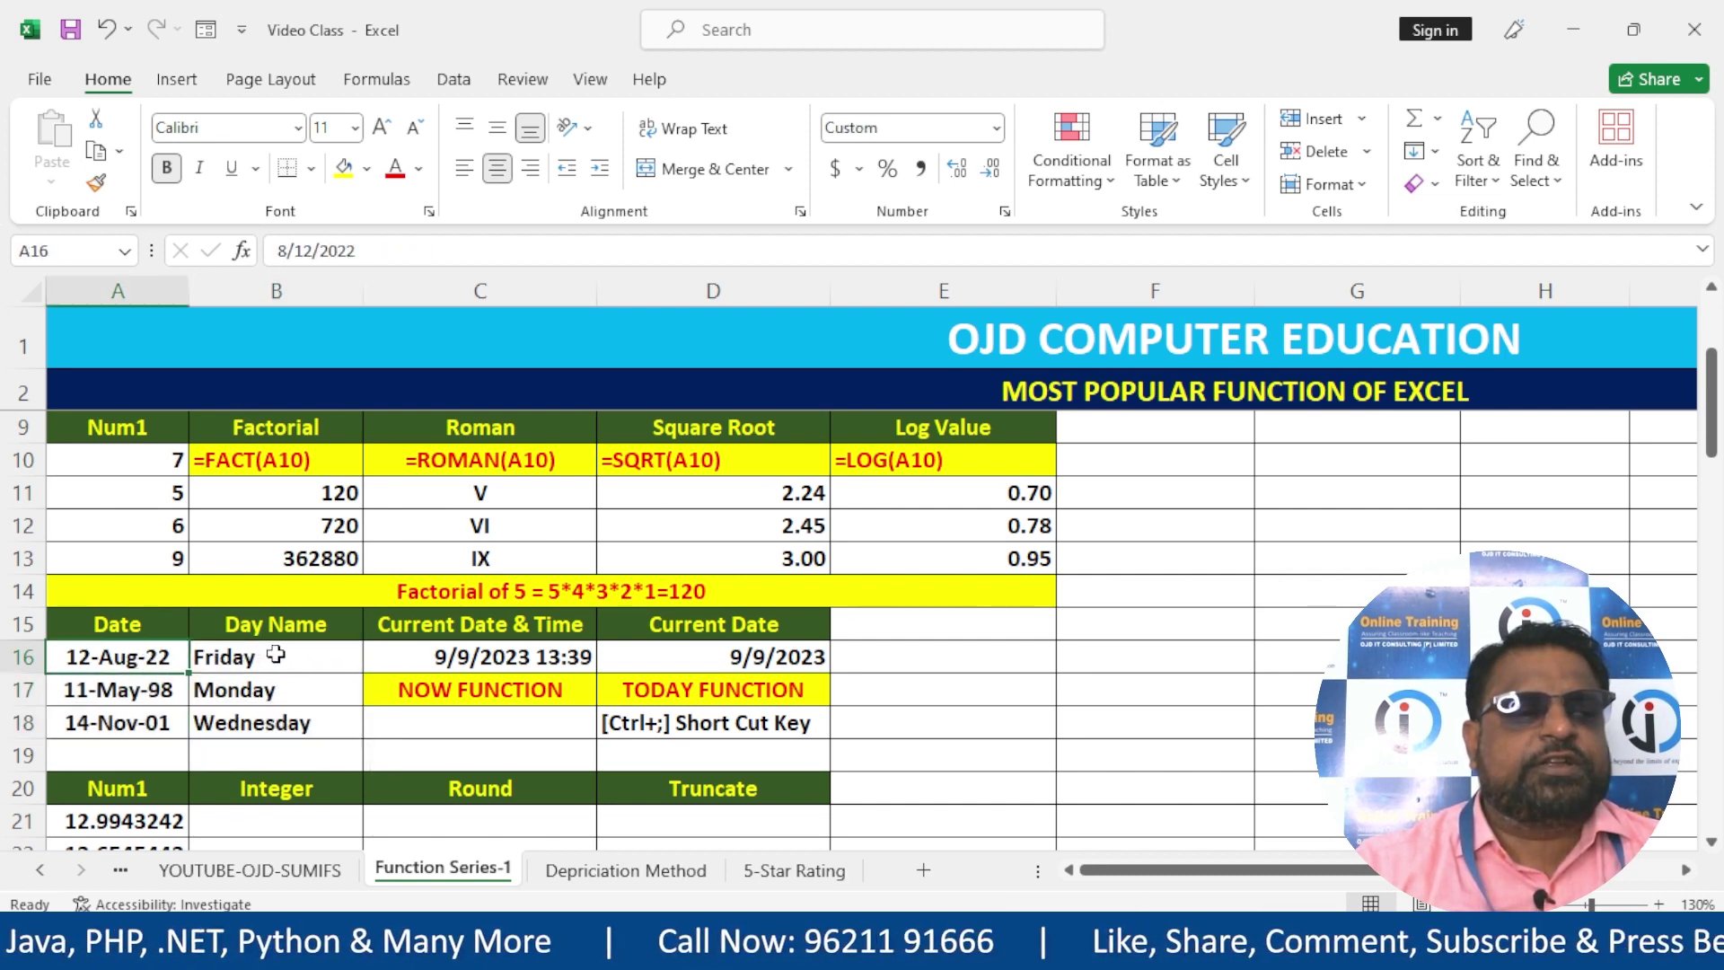
- Enter the formula =TEXT(A16,"dddd") in cell B16 to get the day name of the first date
left_click(279, 658)
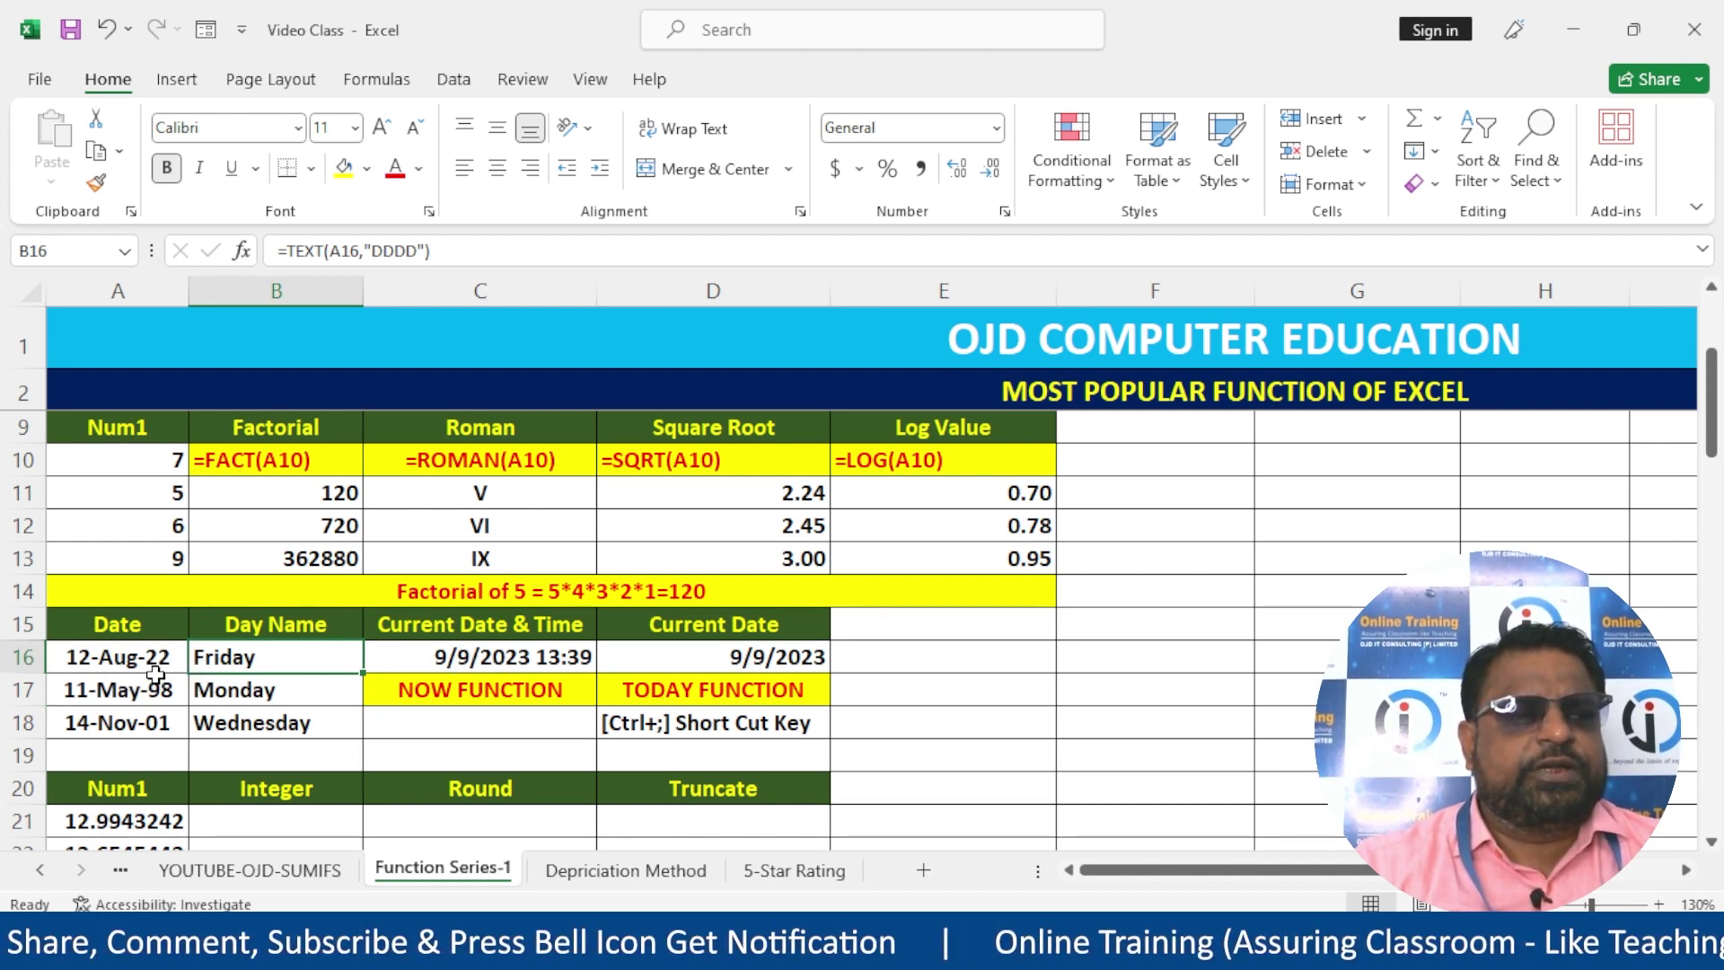
type("=TEXT")
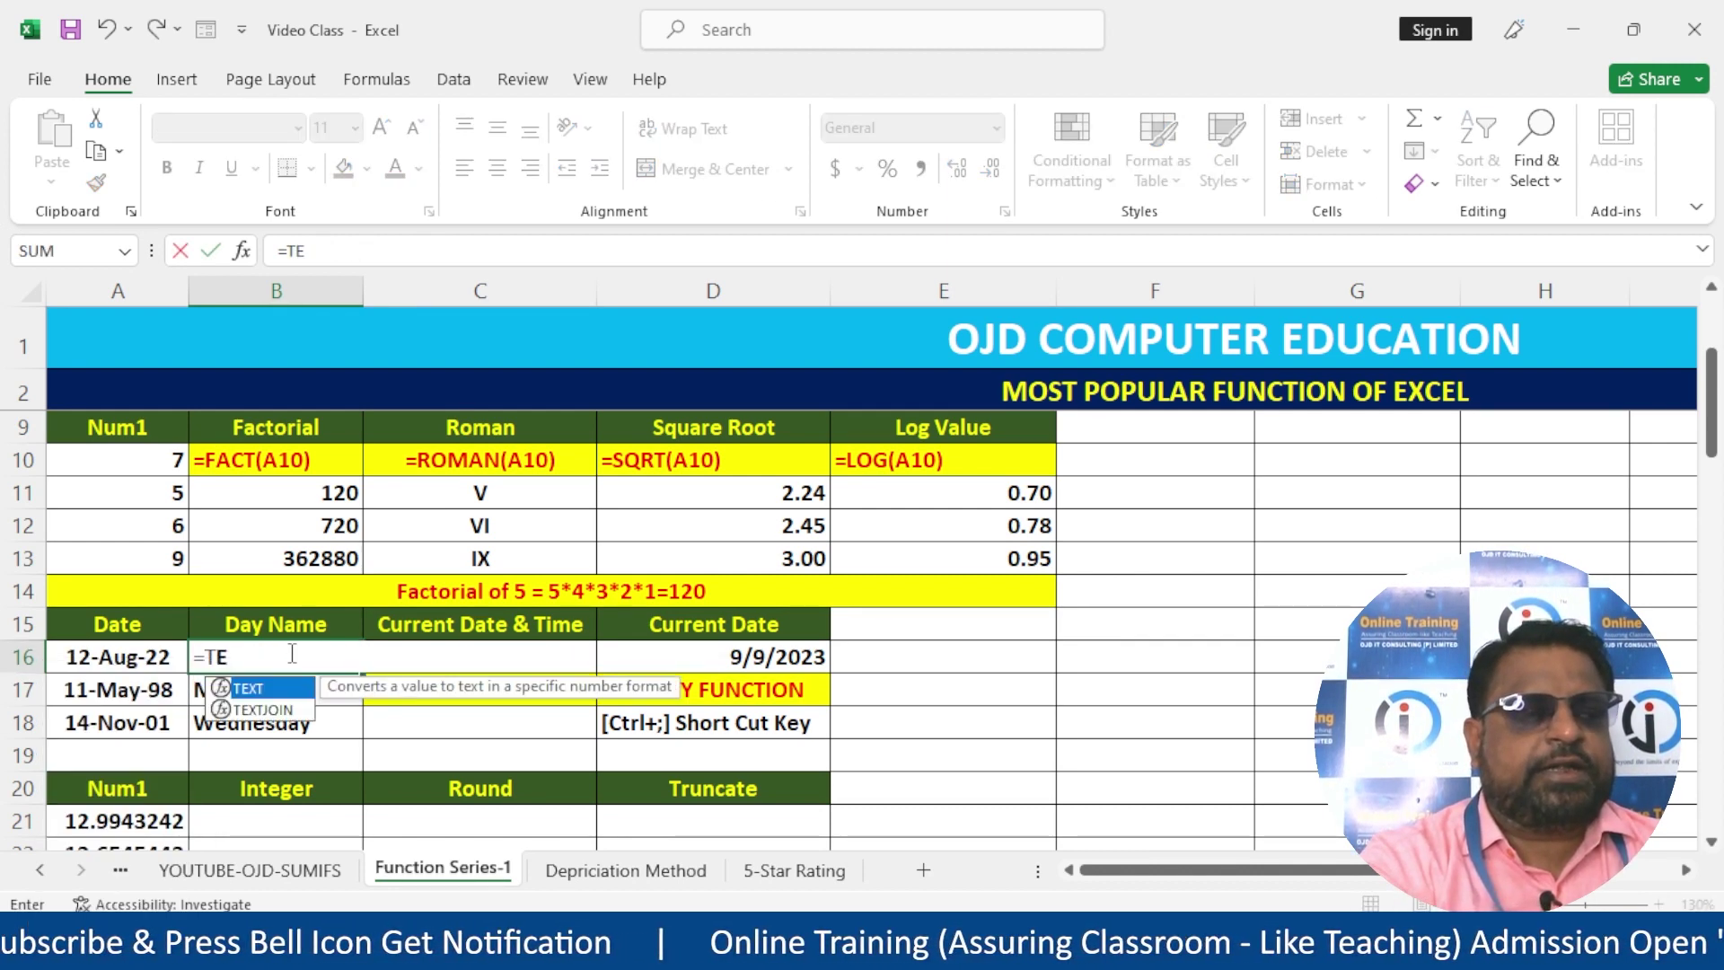
type("(")
left_click(127, 659)
type(",\"")
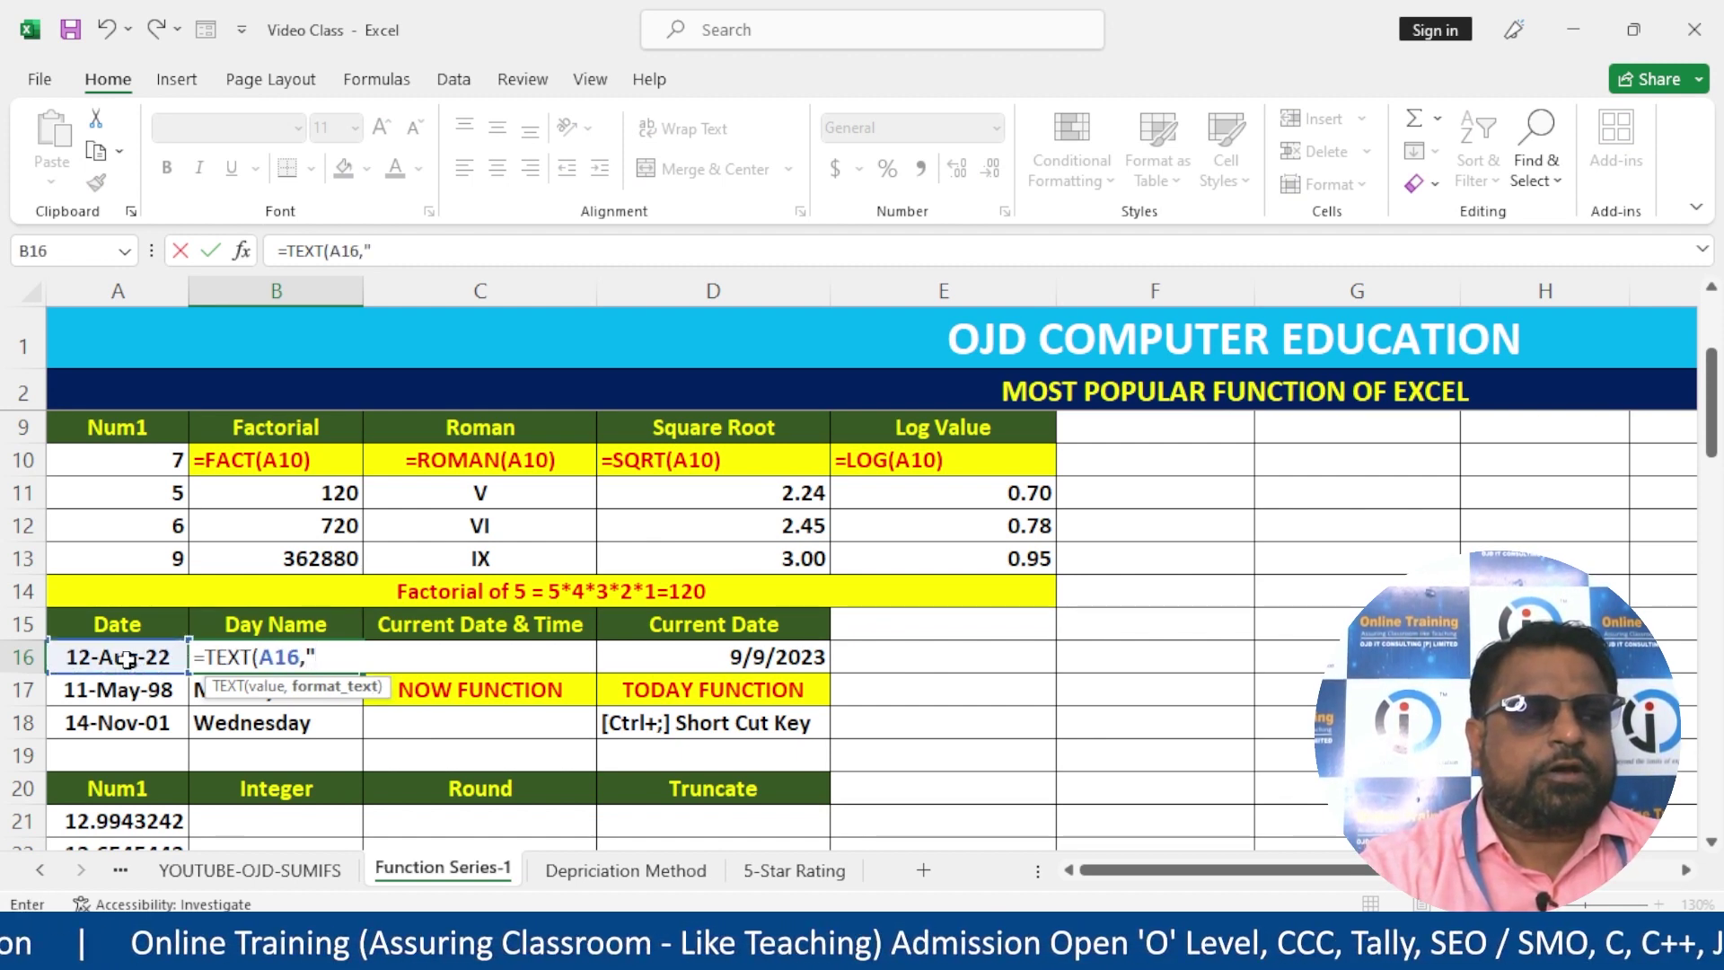
type("dddd\"")
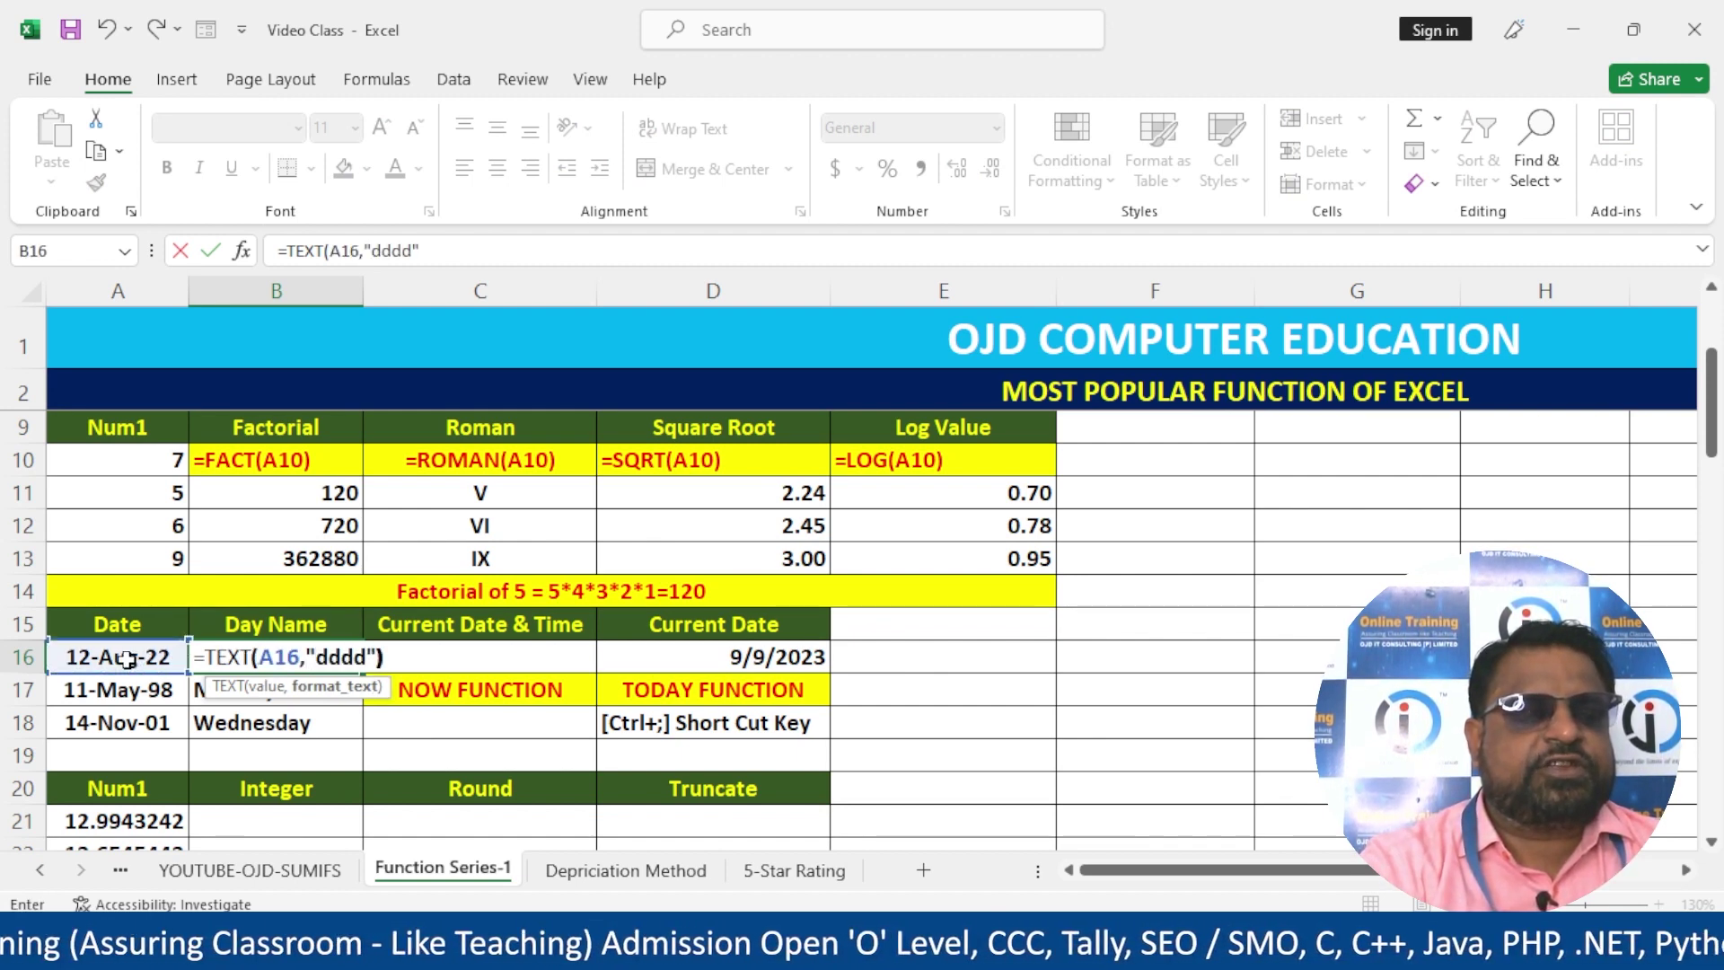
type(")")
key("Return")
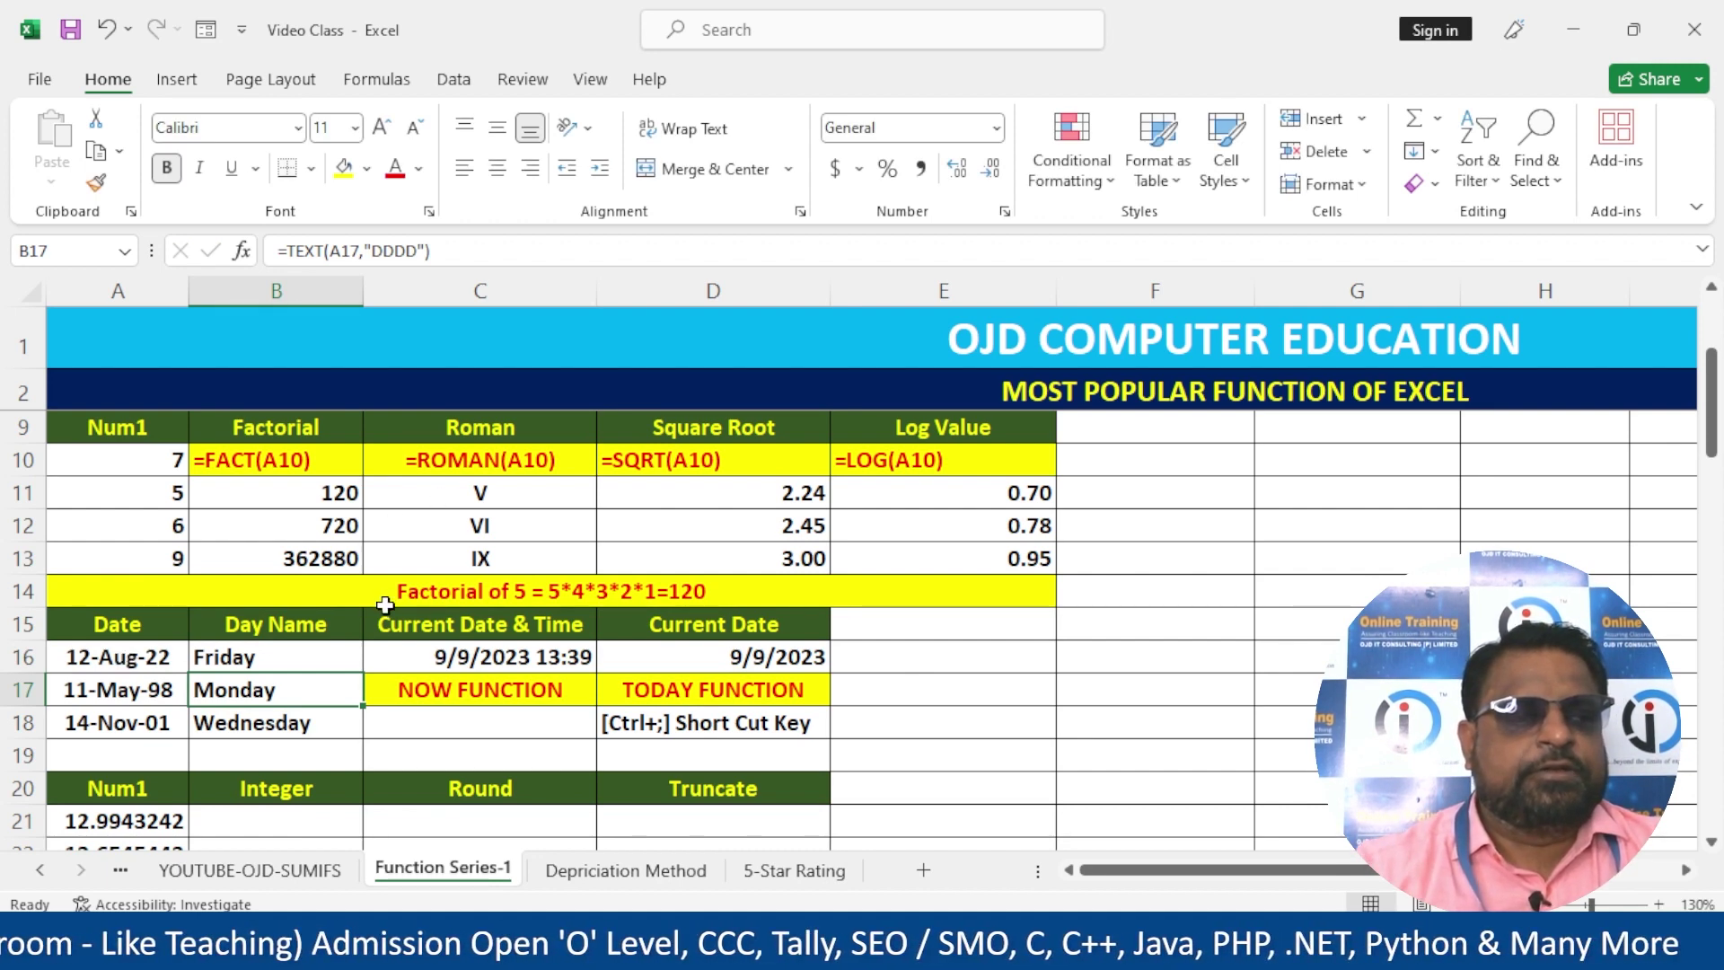
- Fill the day-name formula from B16 down to B18
left_click(315, 654)
left_click(367, 693)
left_click_drag(367, 693, 365, 736)
left_click(319, 654)
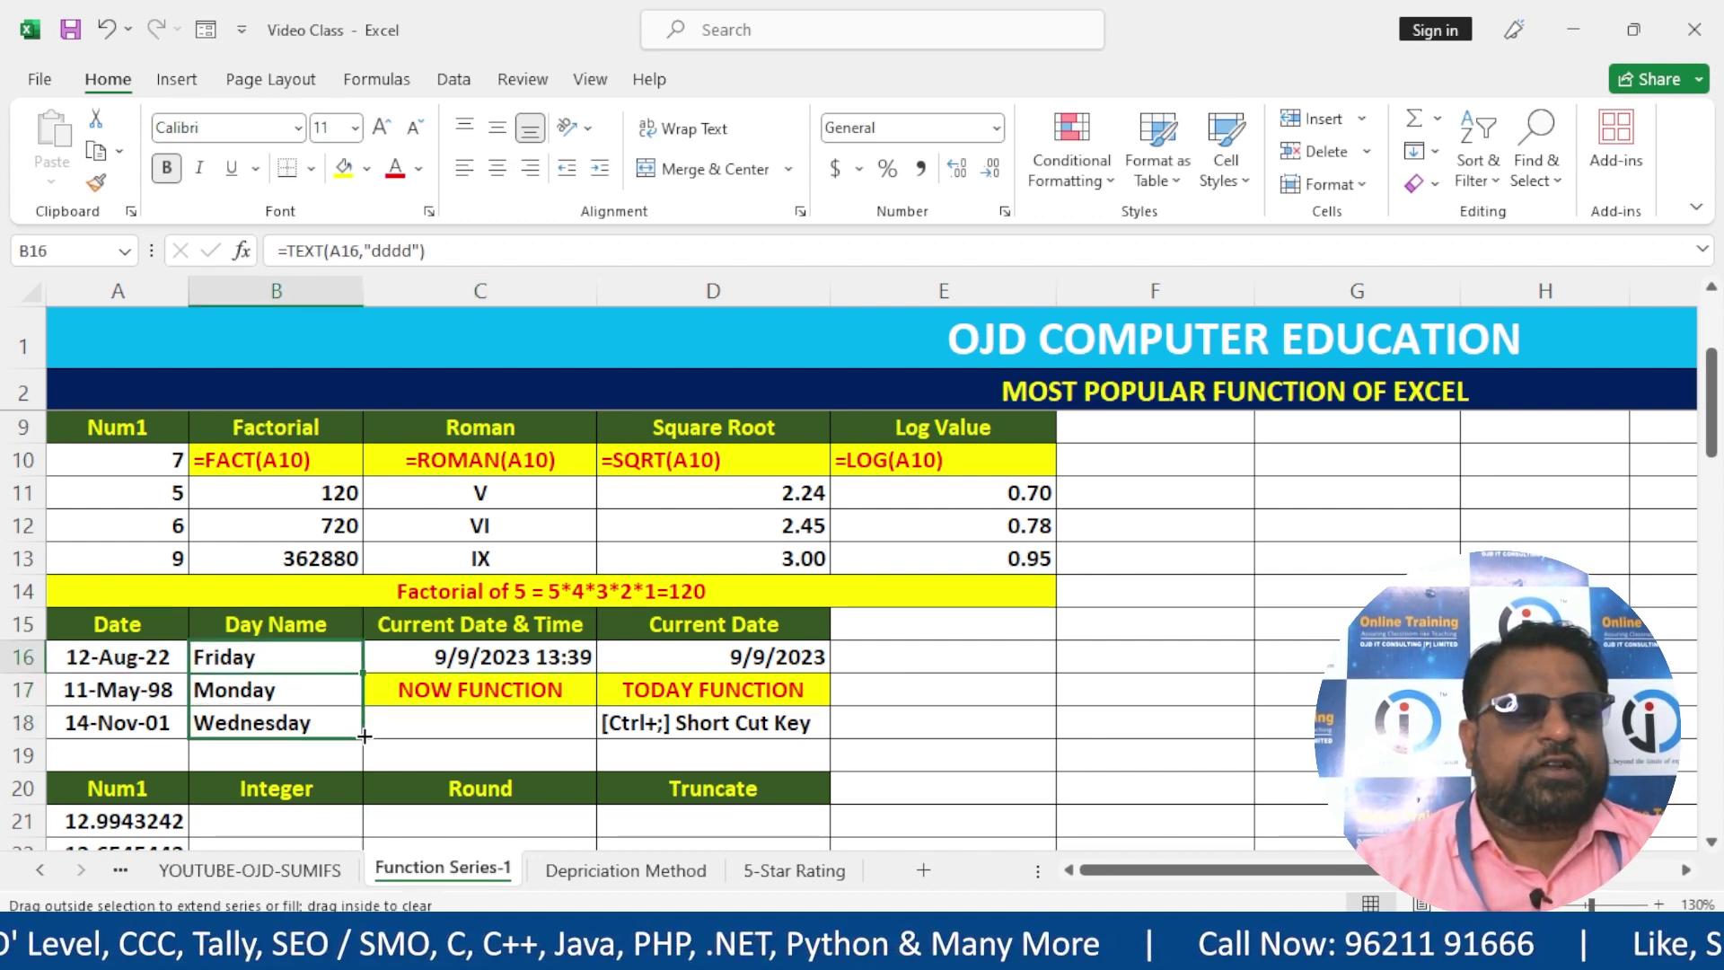
left_click(499, 654)
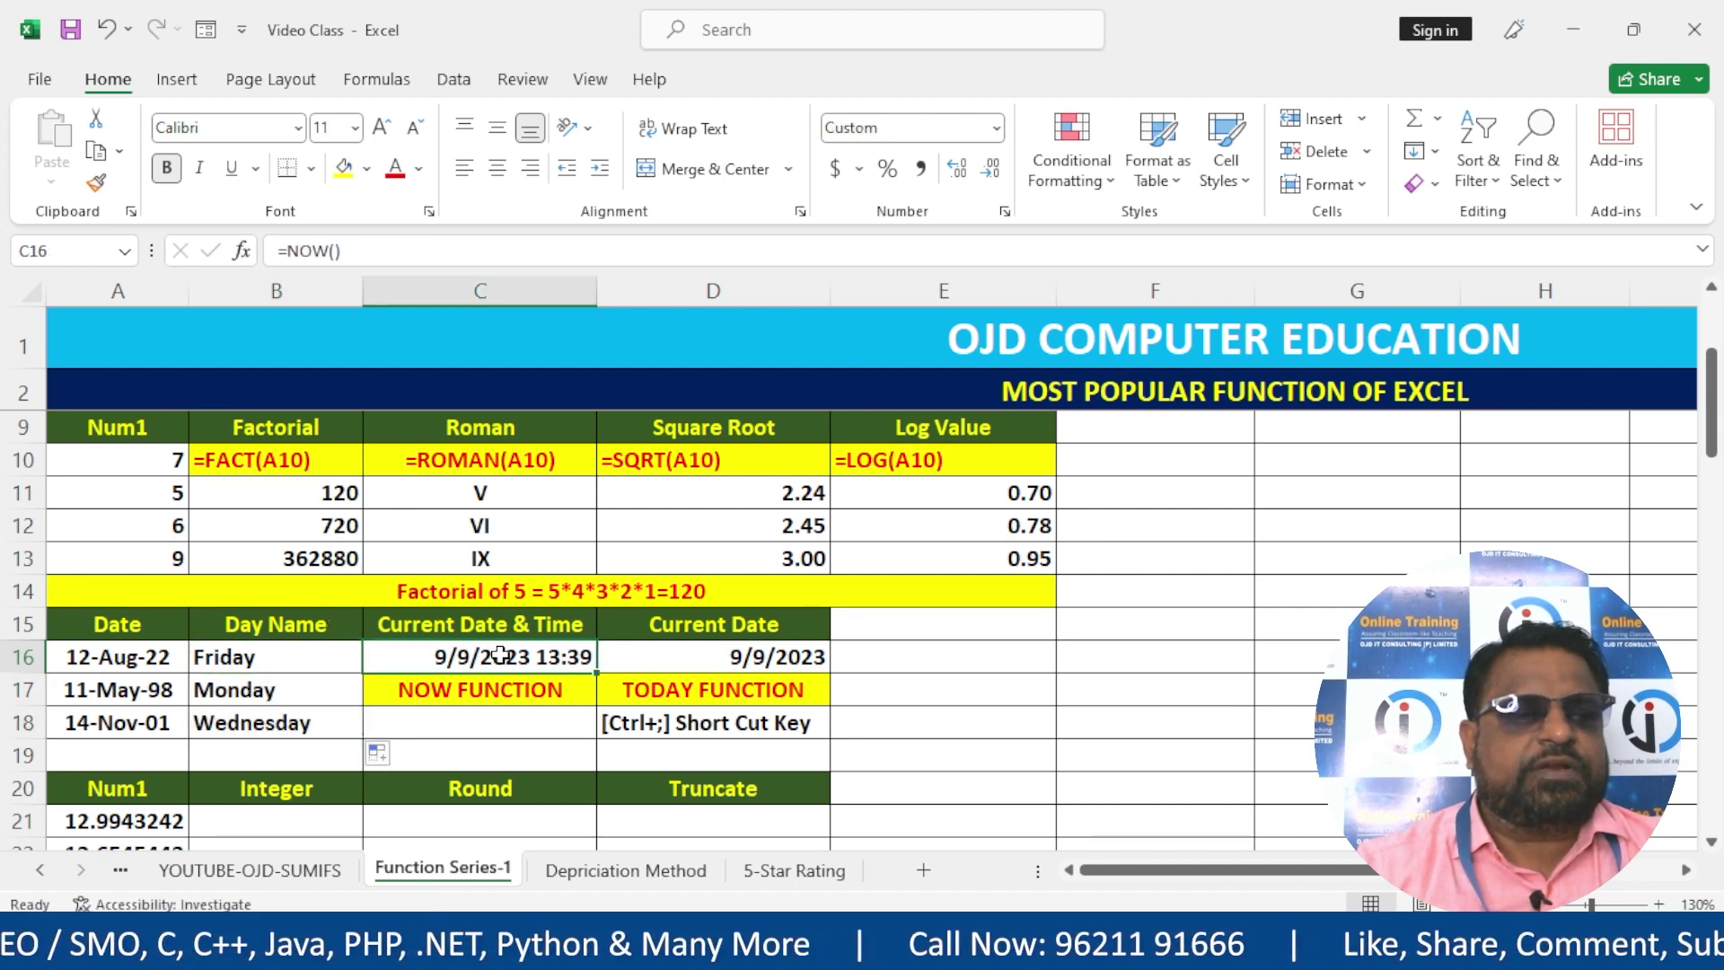
- Examine the table in rows 20 to 23 with its Num1, Integer, Round and Truncate columns
scroll(518, 747, "down", 1)
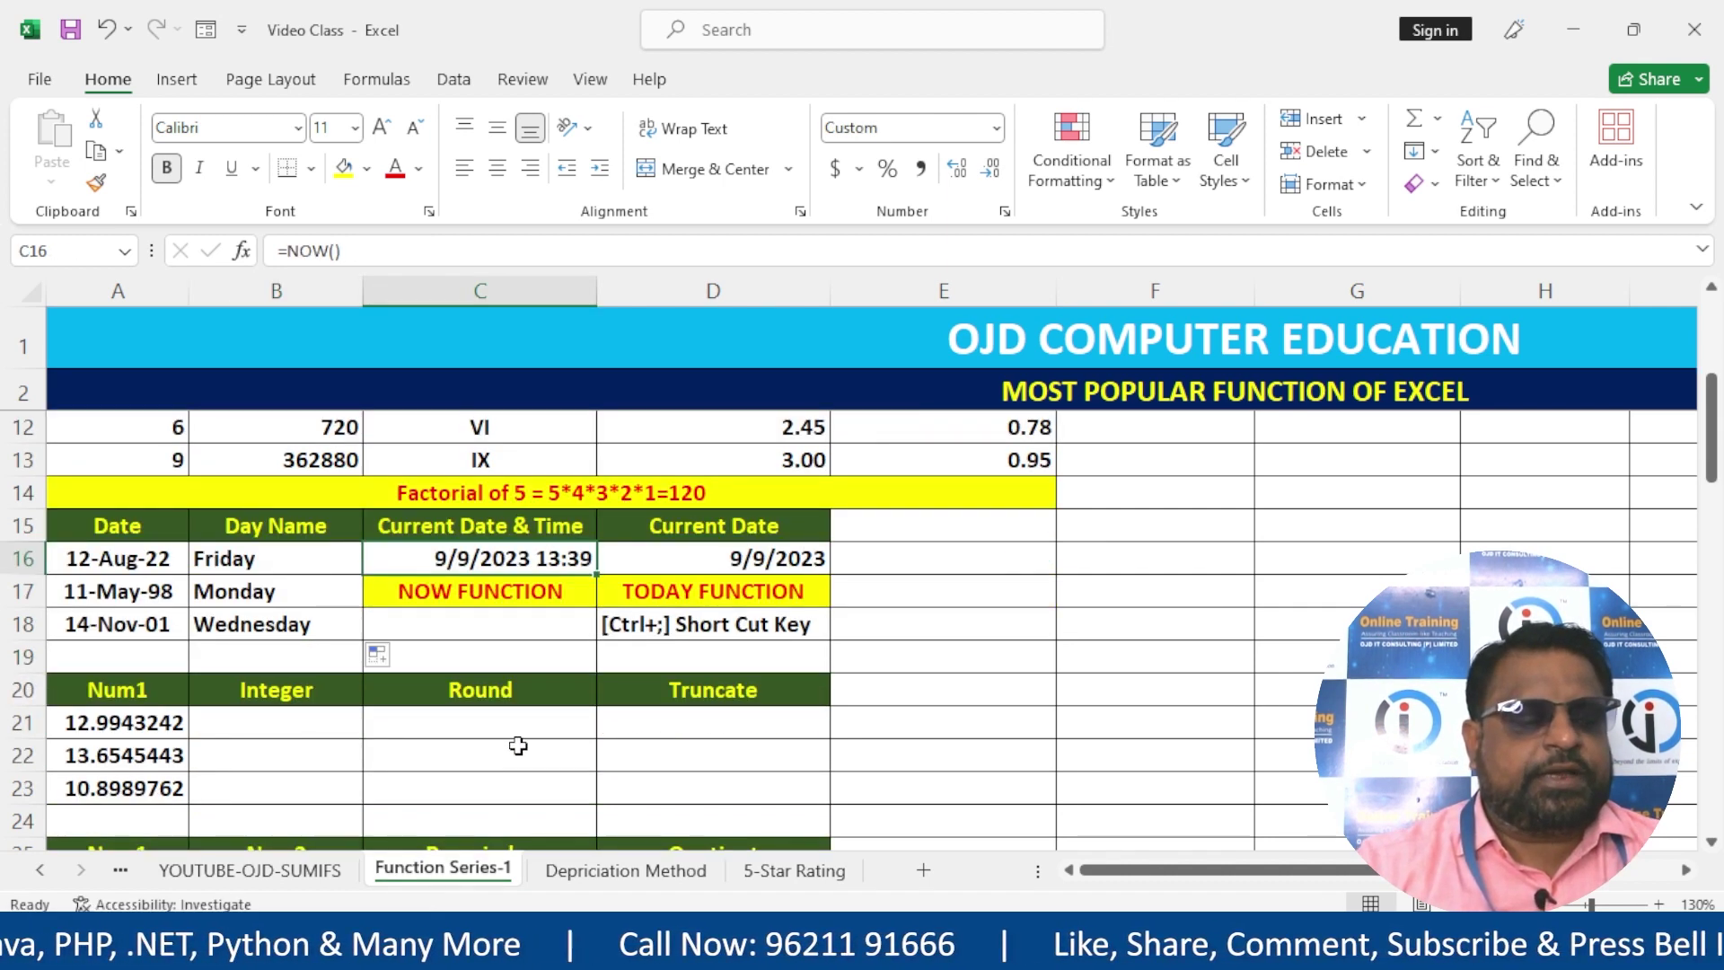
scroll(518, 747, "down", 1)
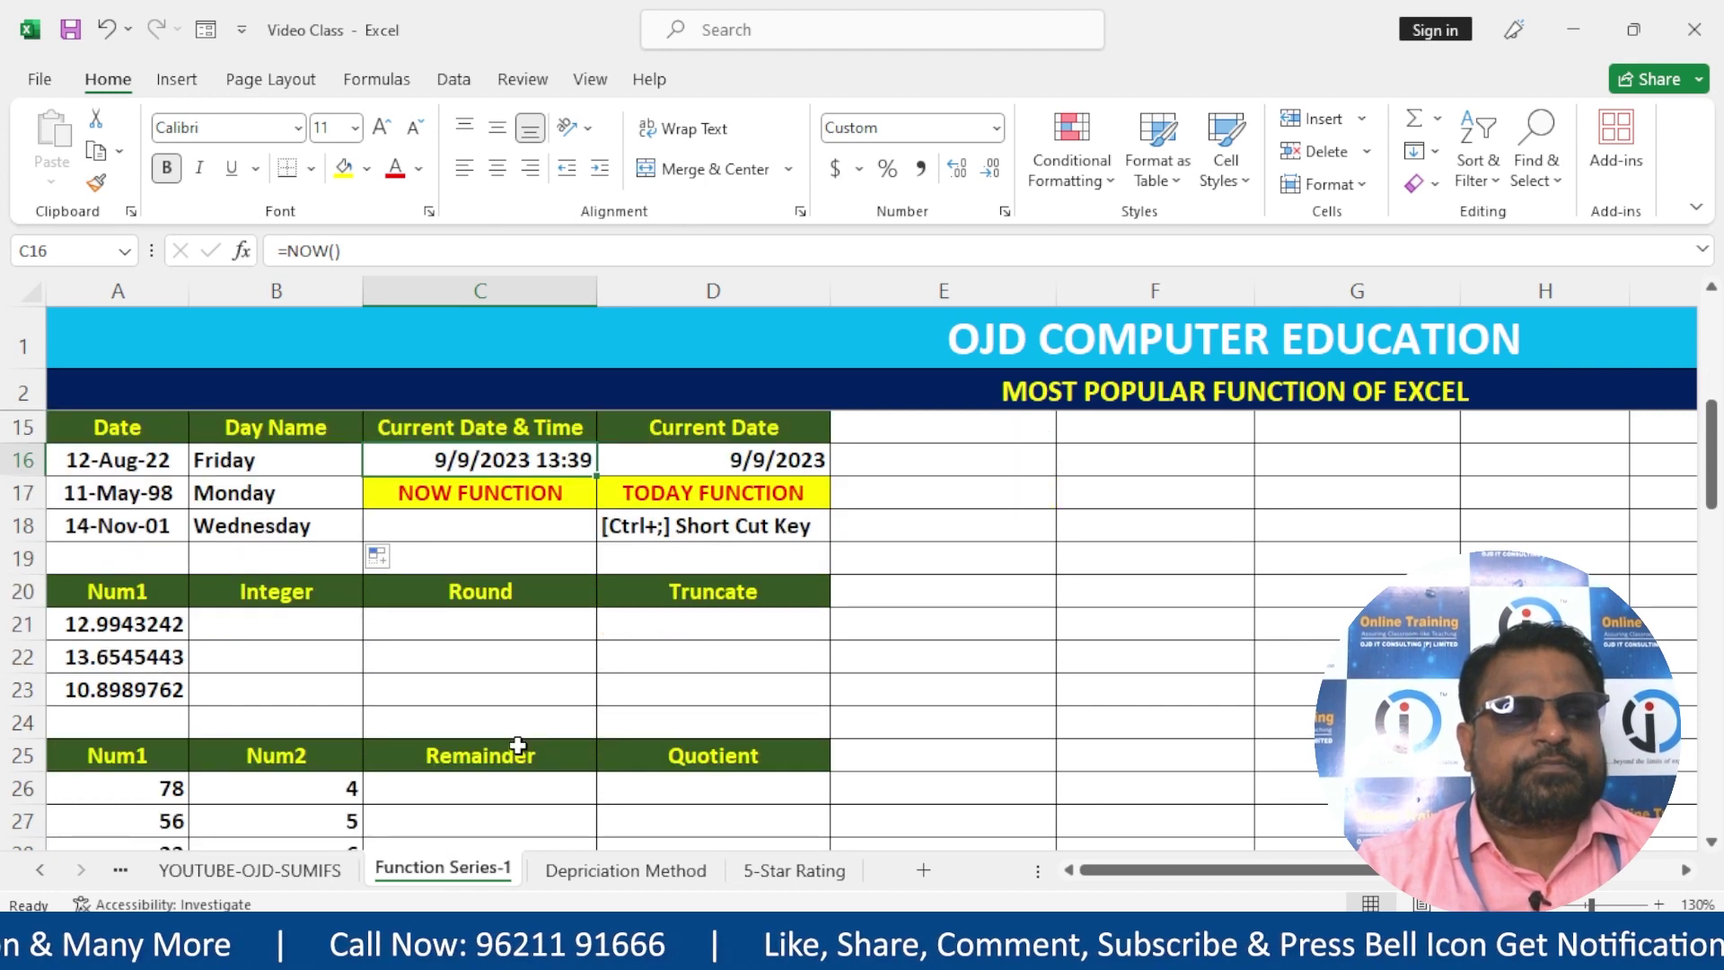
scroll(518, 747, "down", 1)
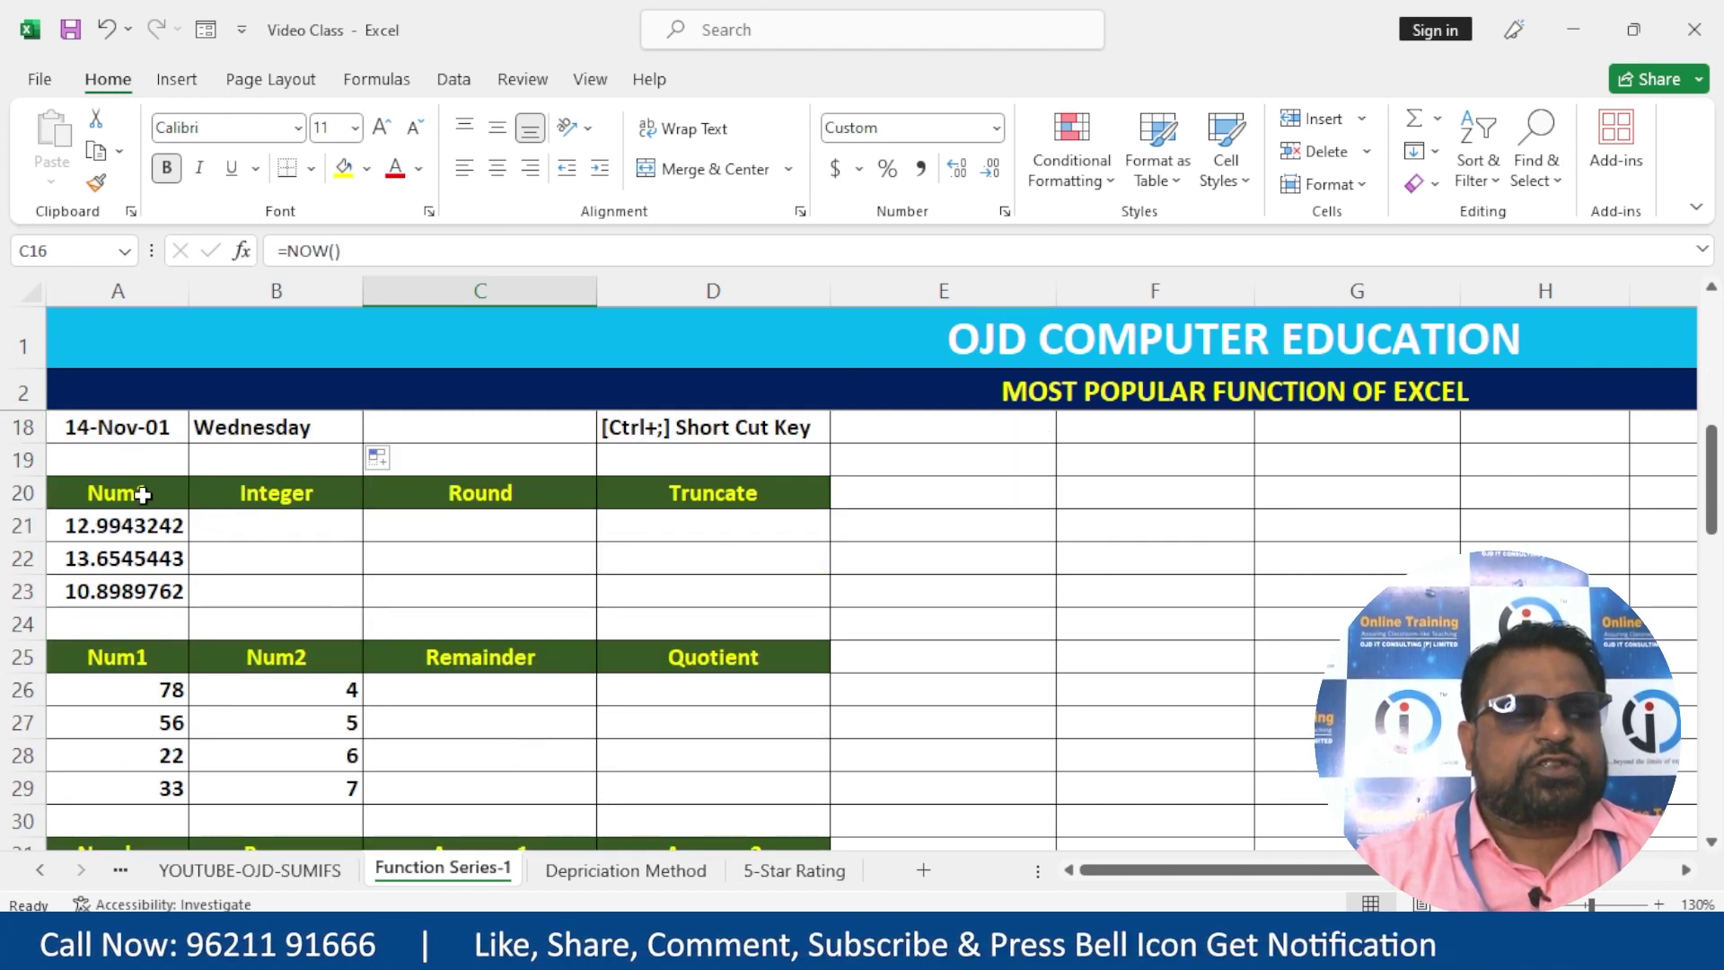
left_click_drag(142, 493, 162, 592)
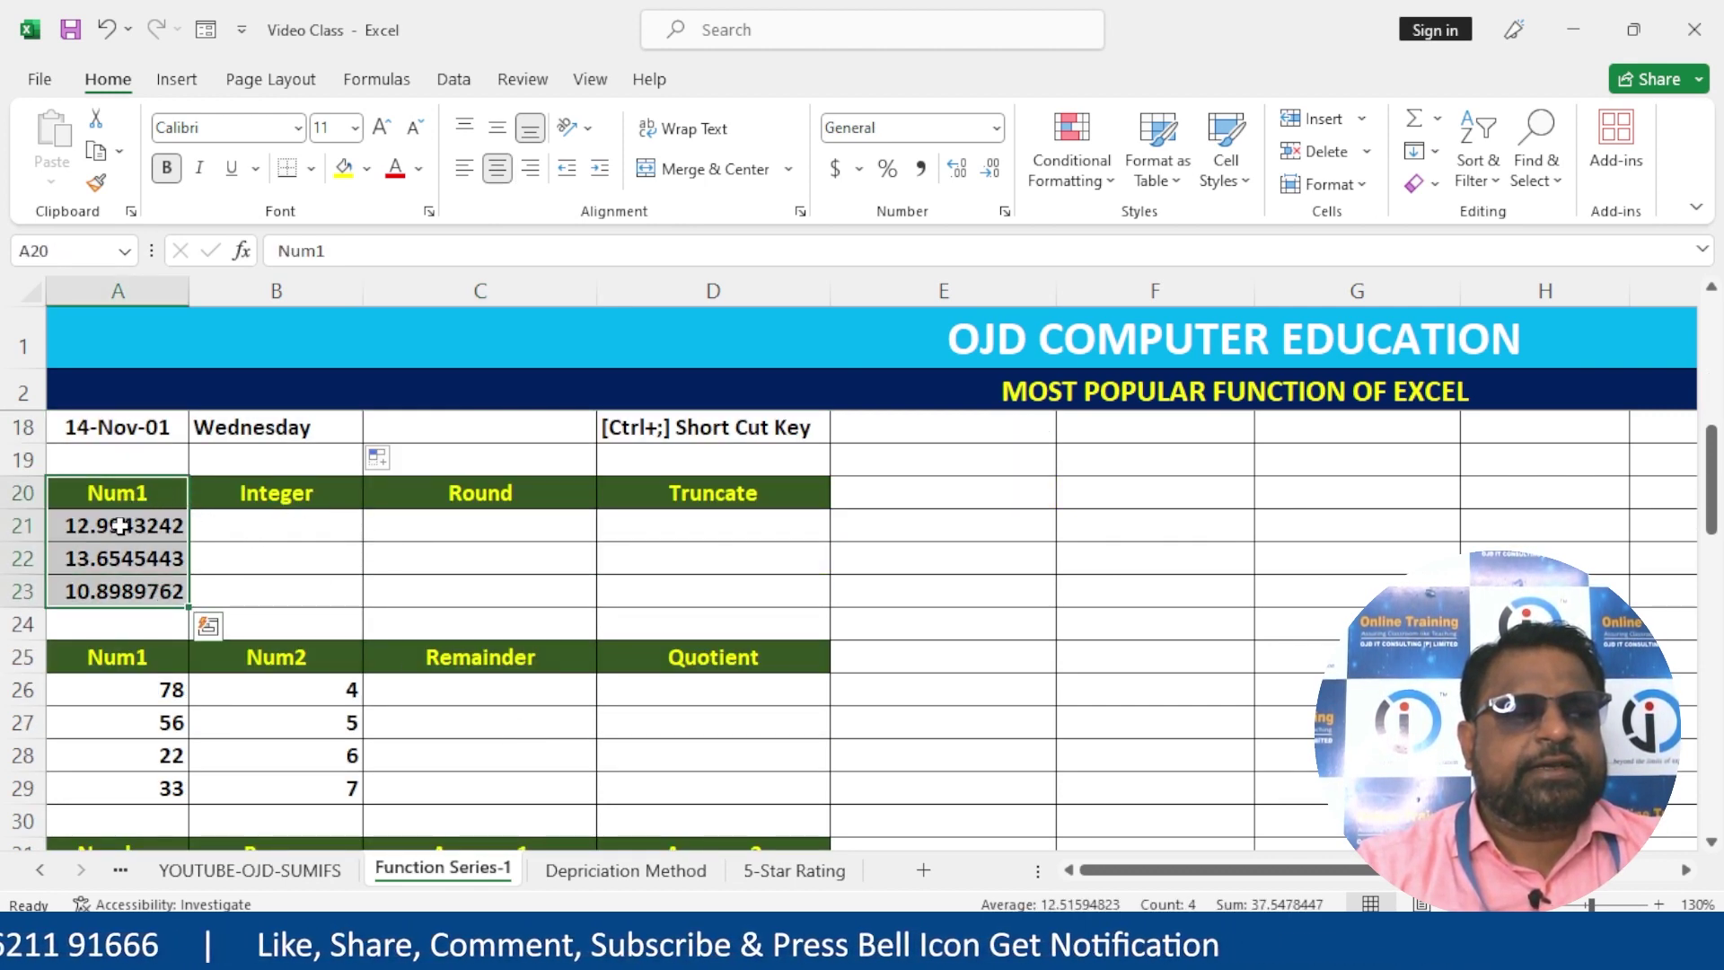
left_click(300, 530)
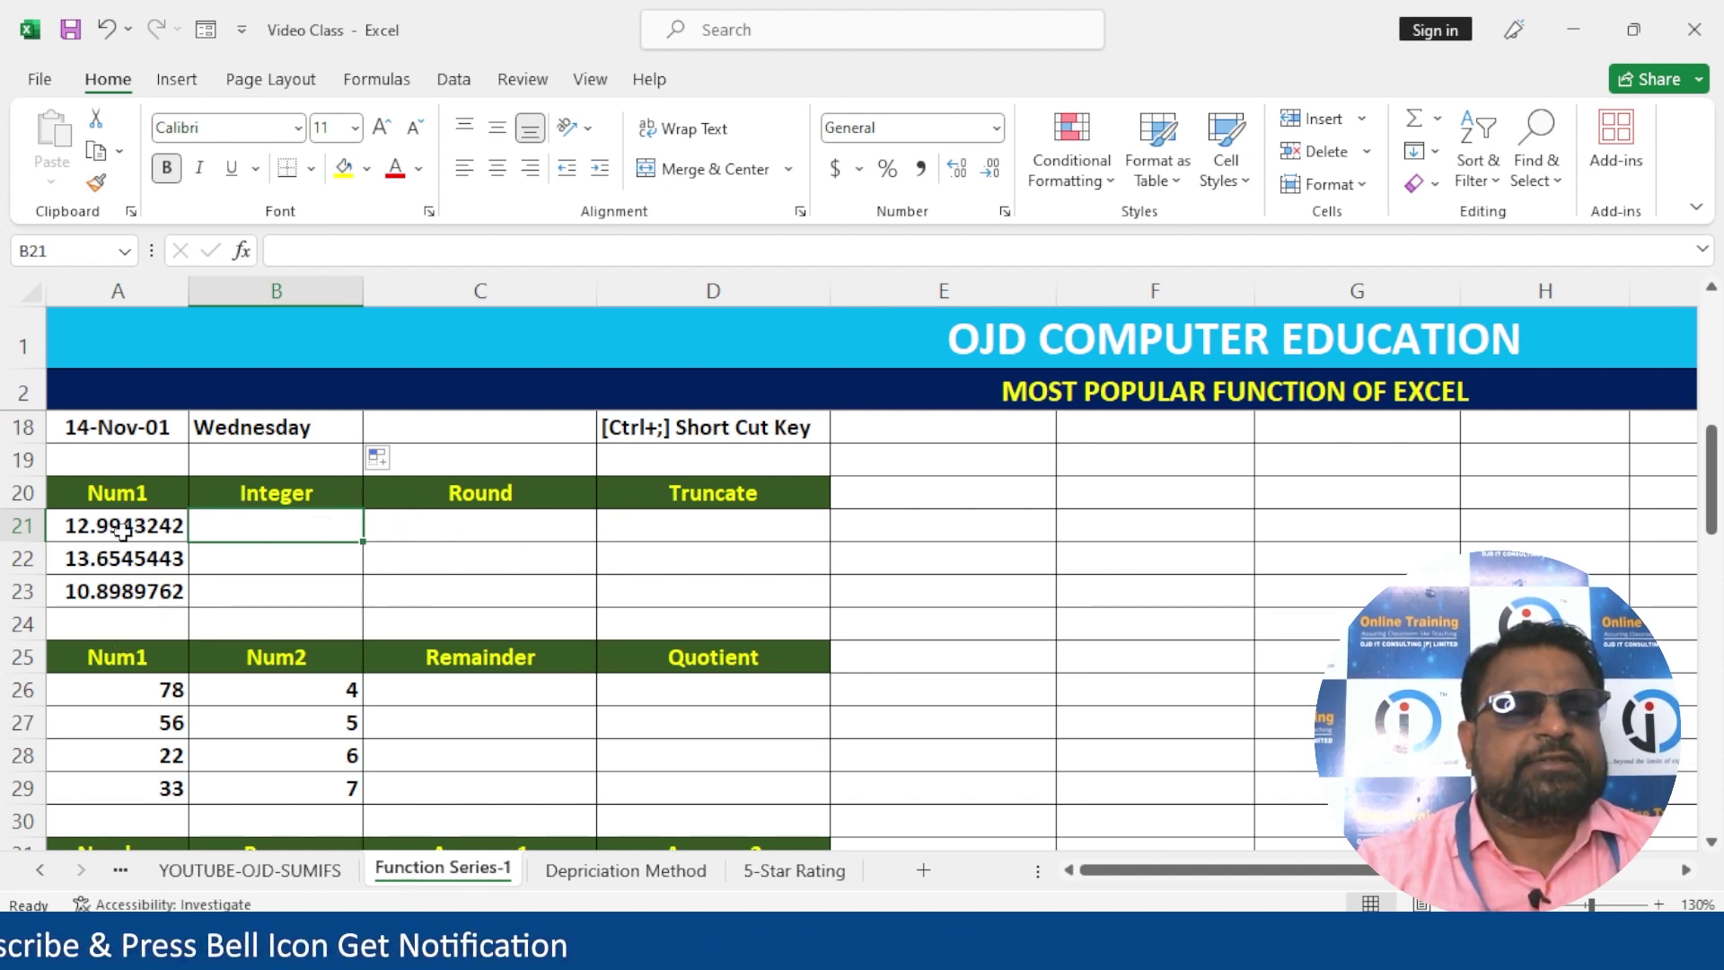
left_click_drag(469, 493, 472, 584)
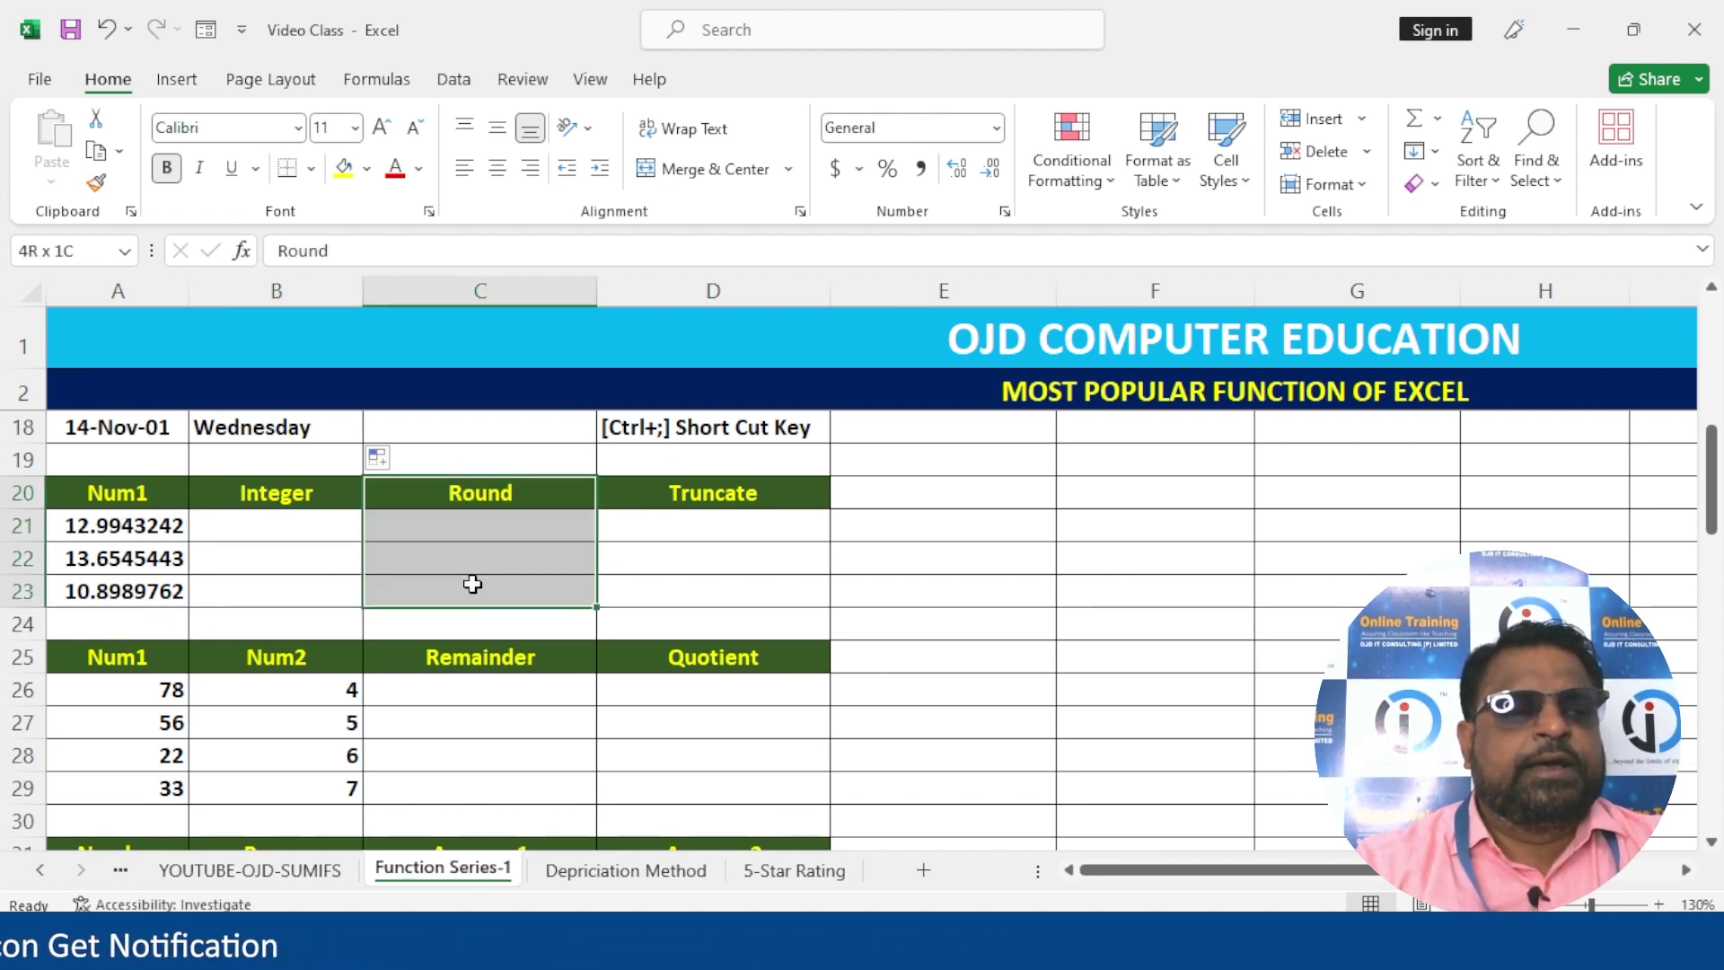
left_click_drag(492, 499, 493, 602)
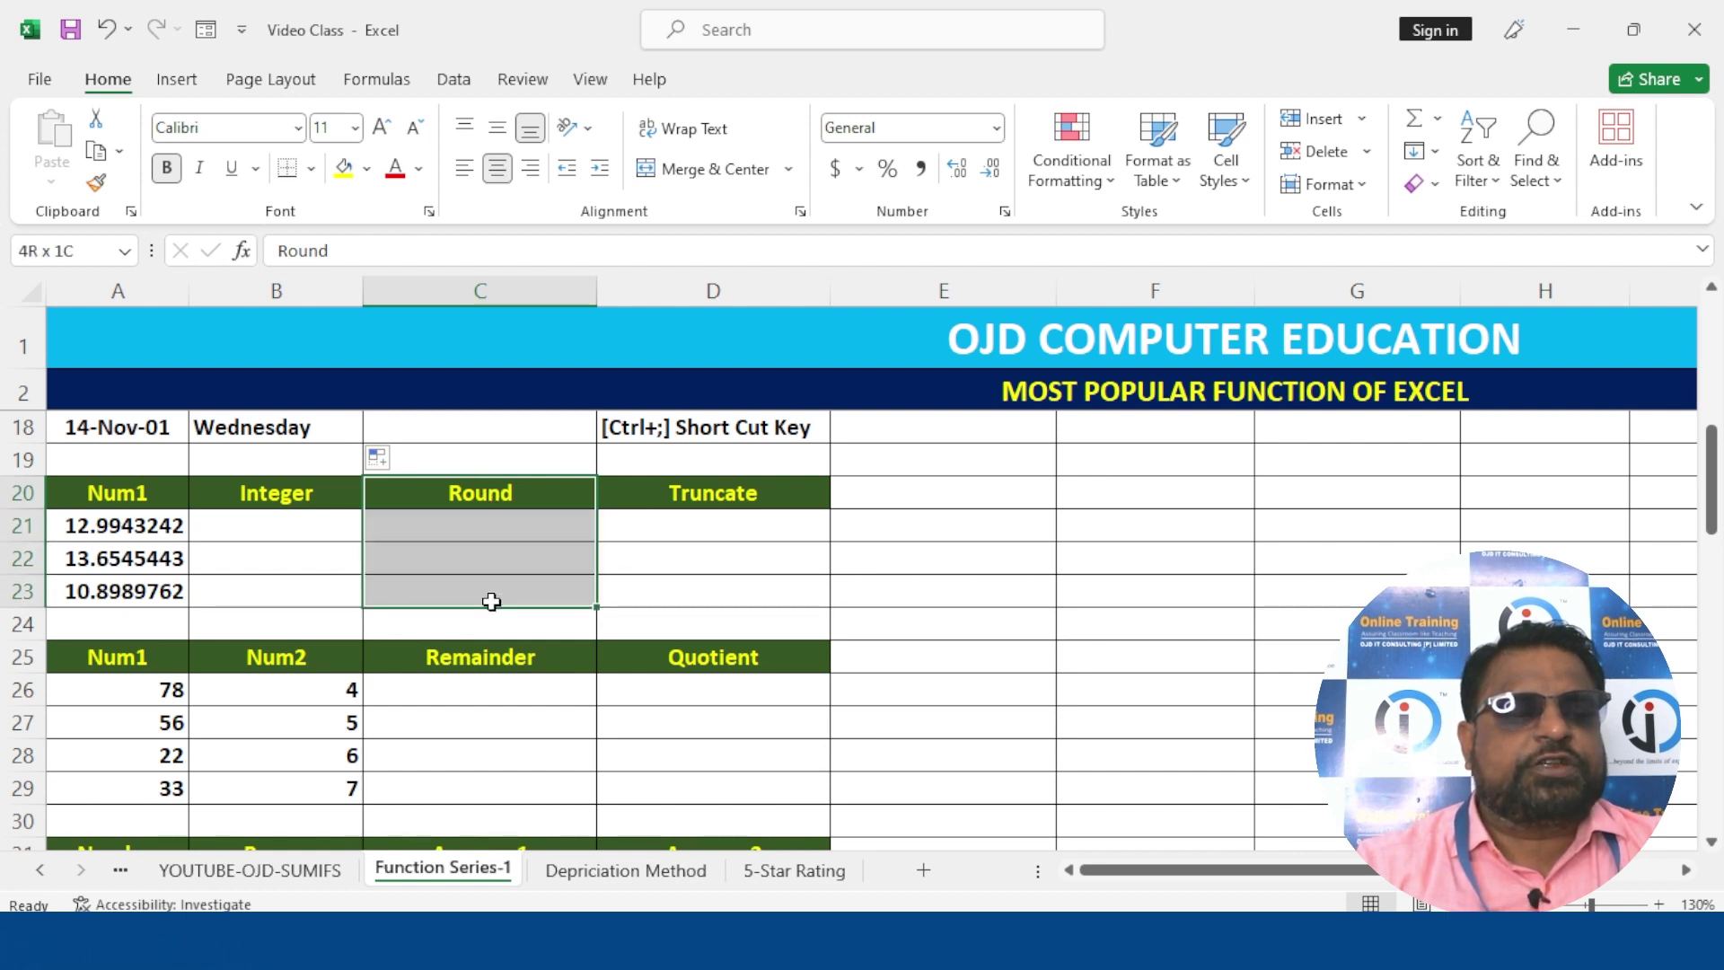
left_click_drag(718, 487, 723, 595)
- Enter the formula =INT(A21) in cell B21 to get the integer part of the first number
left_click(310, 528)
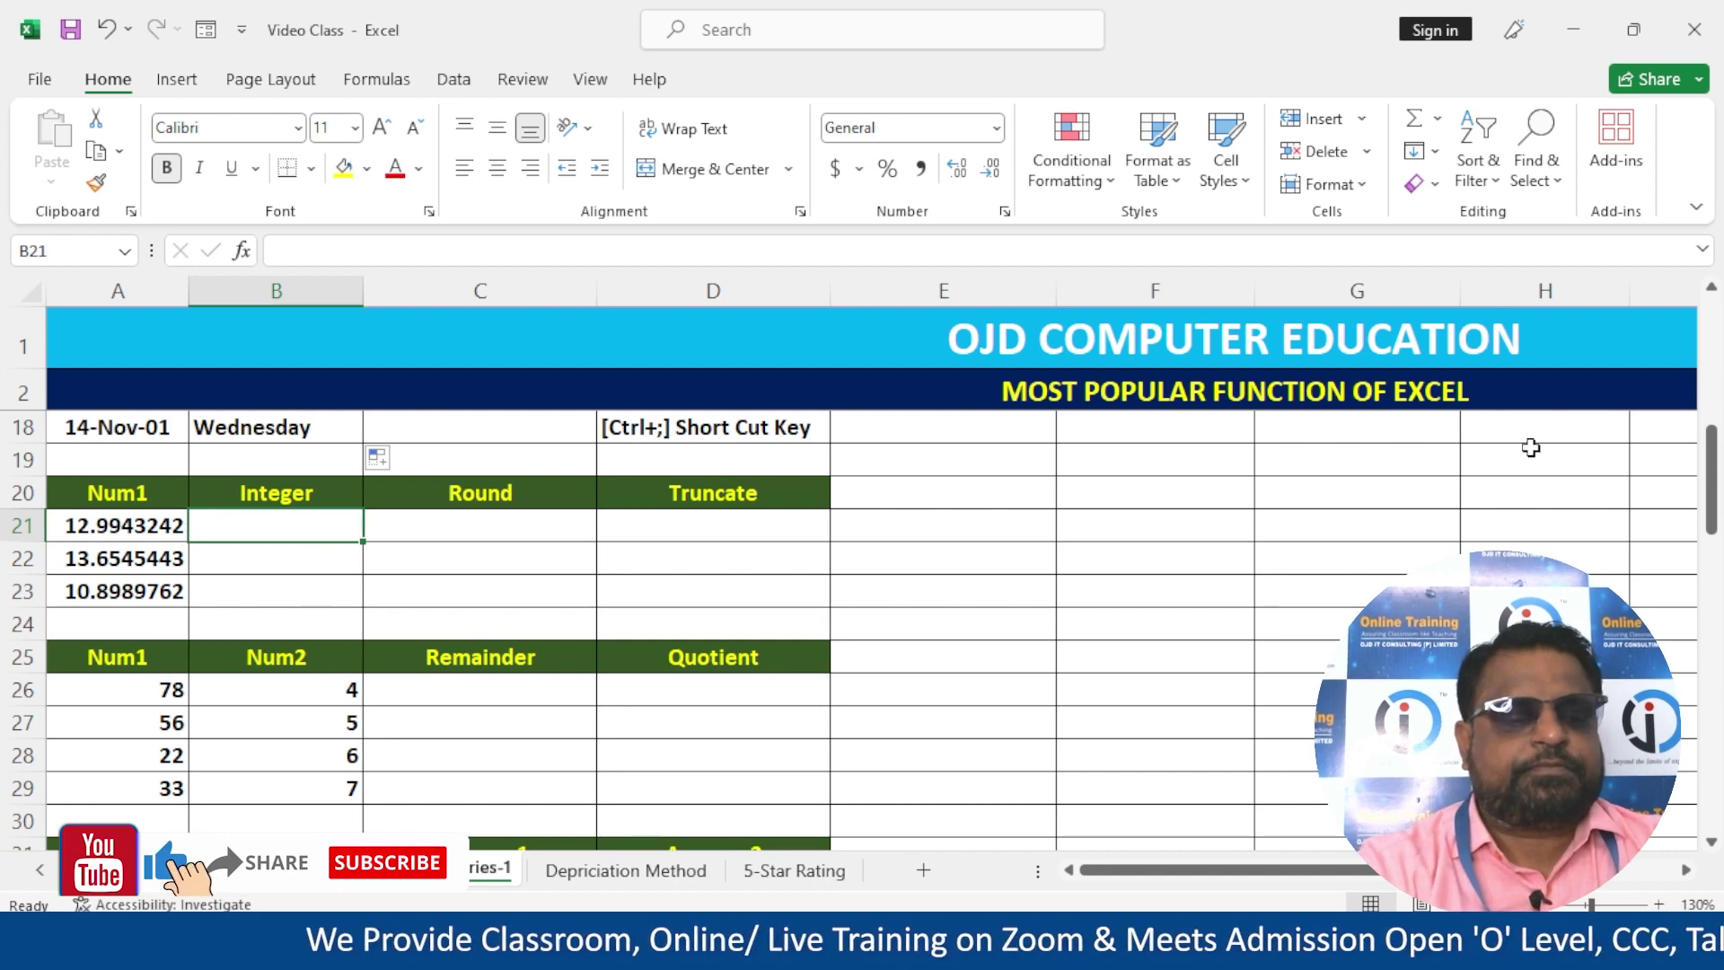
type("=INT")
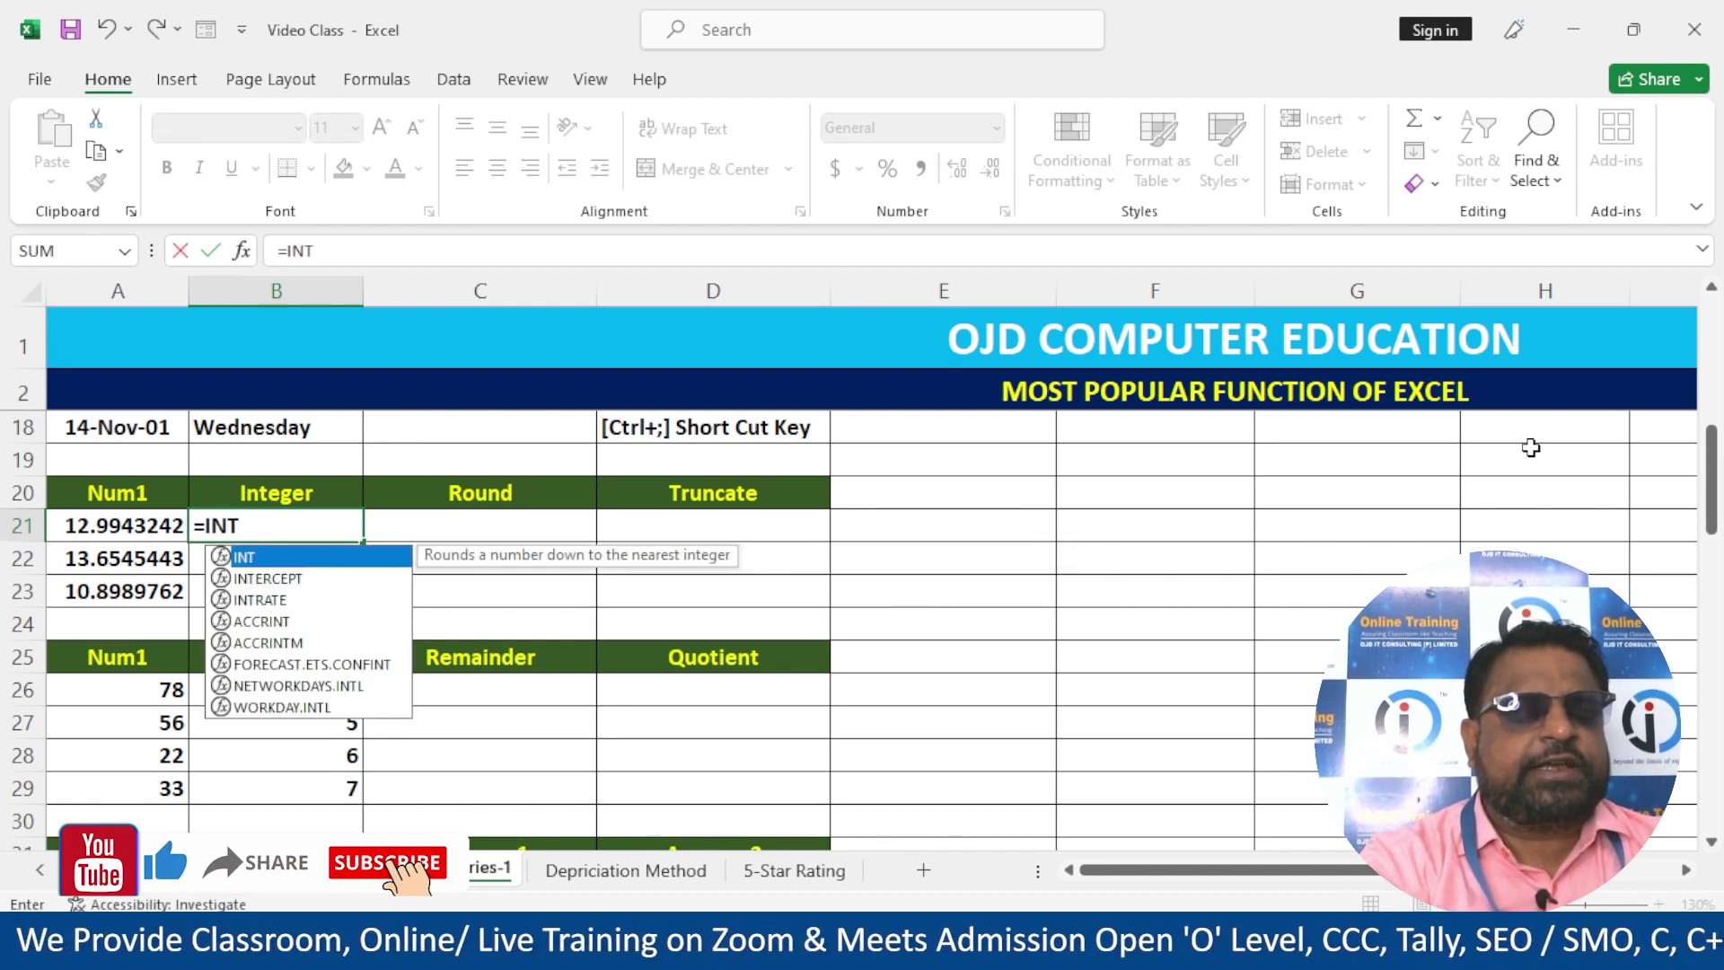
type("(")
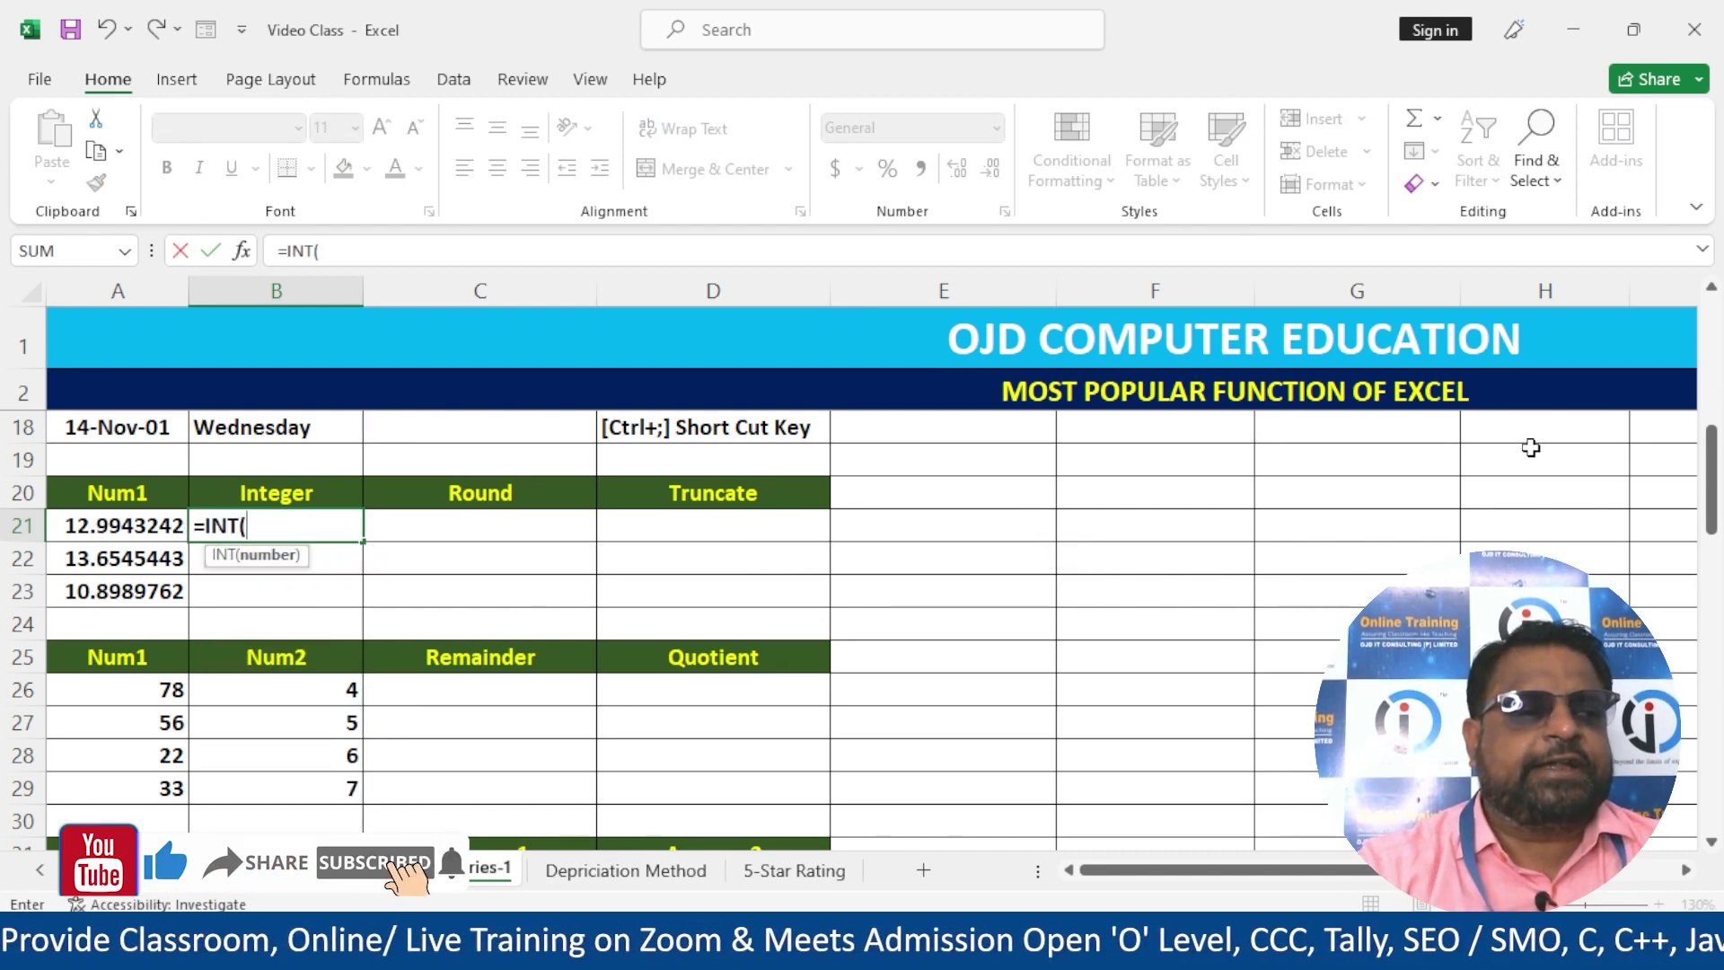
left_click(95, 530)
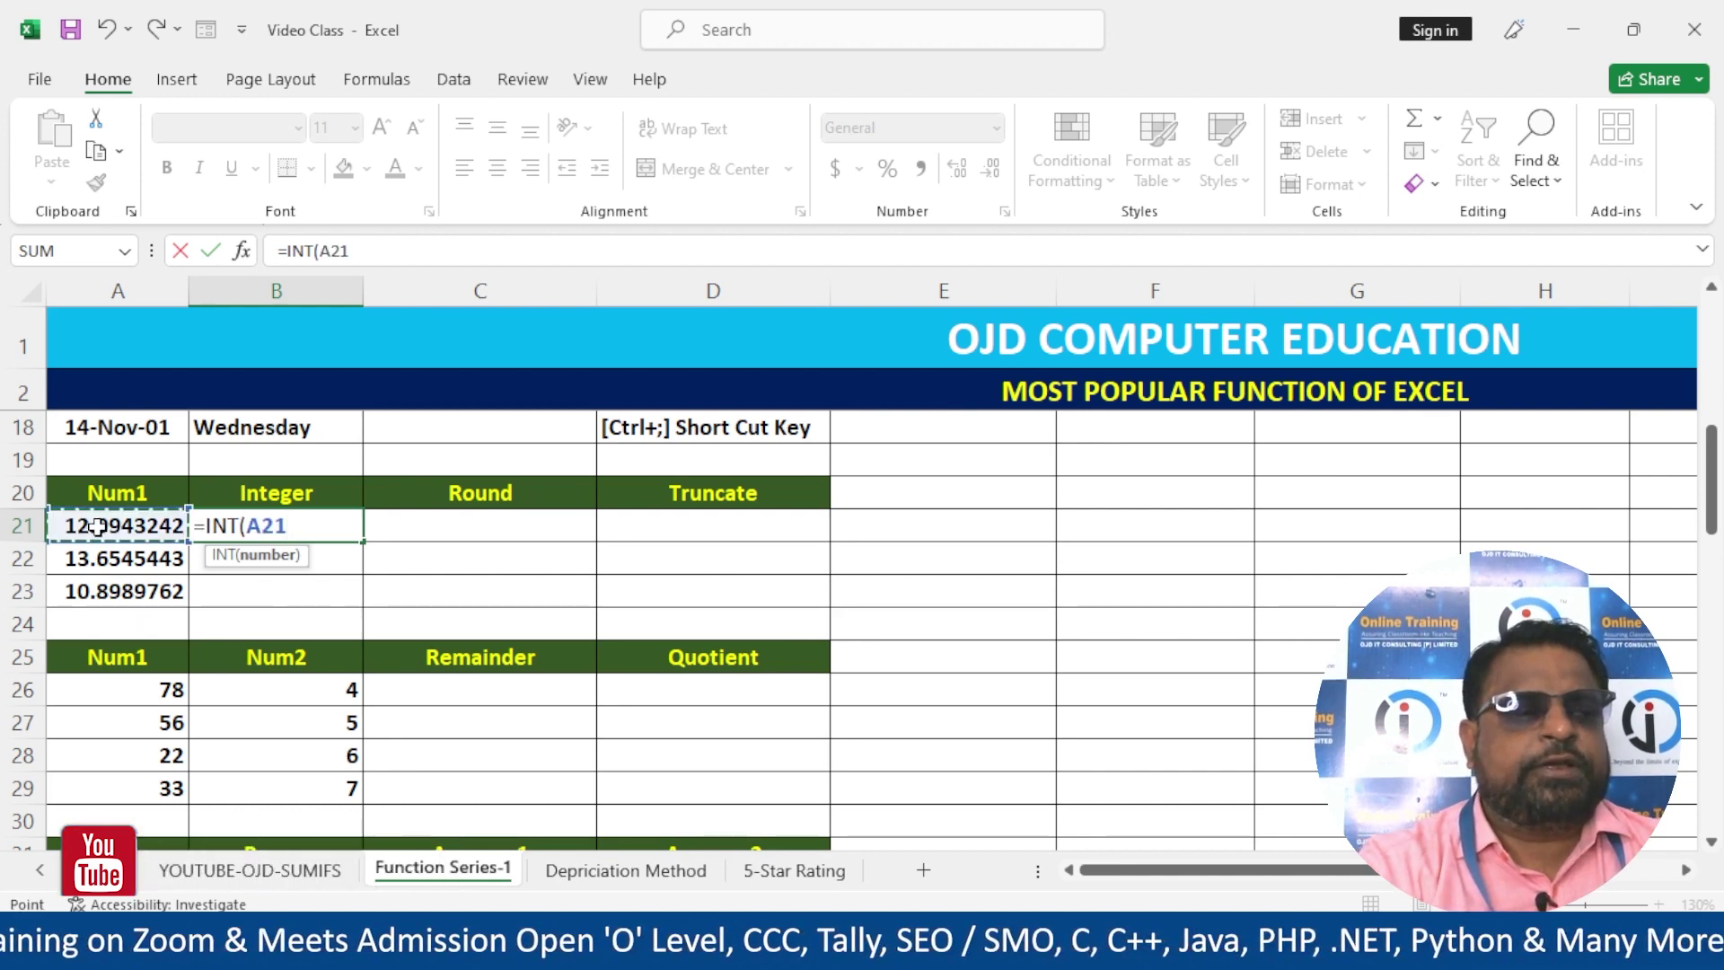
type(")")
key("Return")
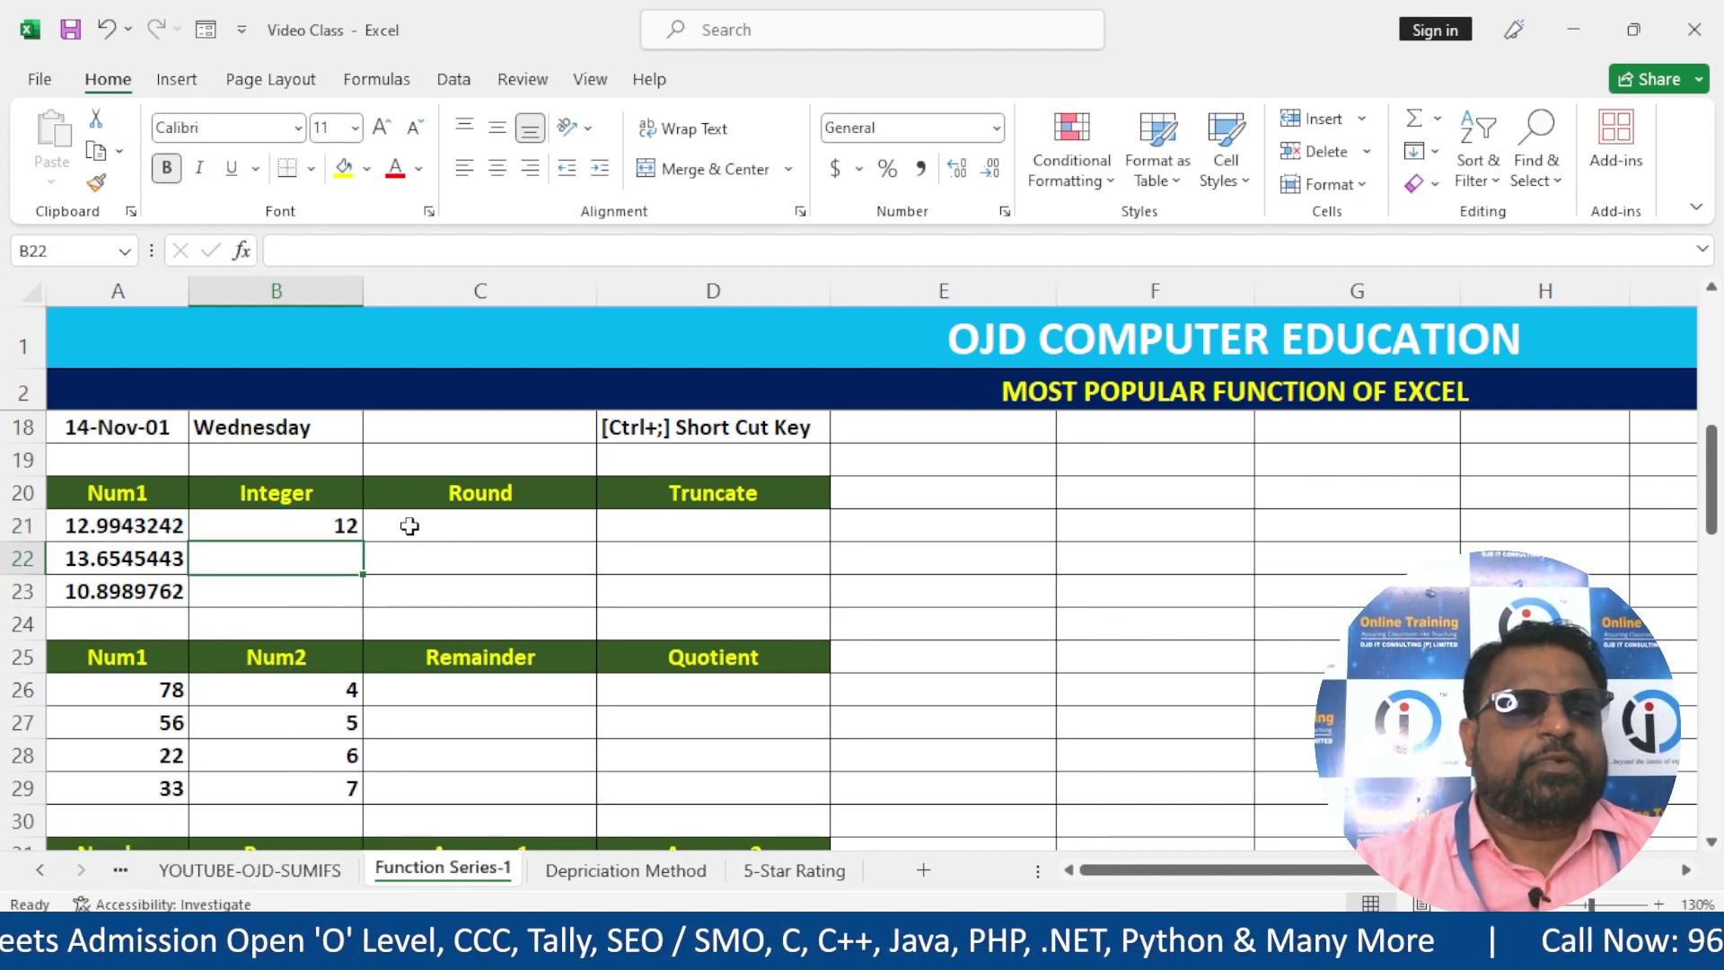
- Fill the INT formula from B21 down to B23 and centre the results
left_click(354, 527)
left_click_drag(367, 542, 365, 609)
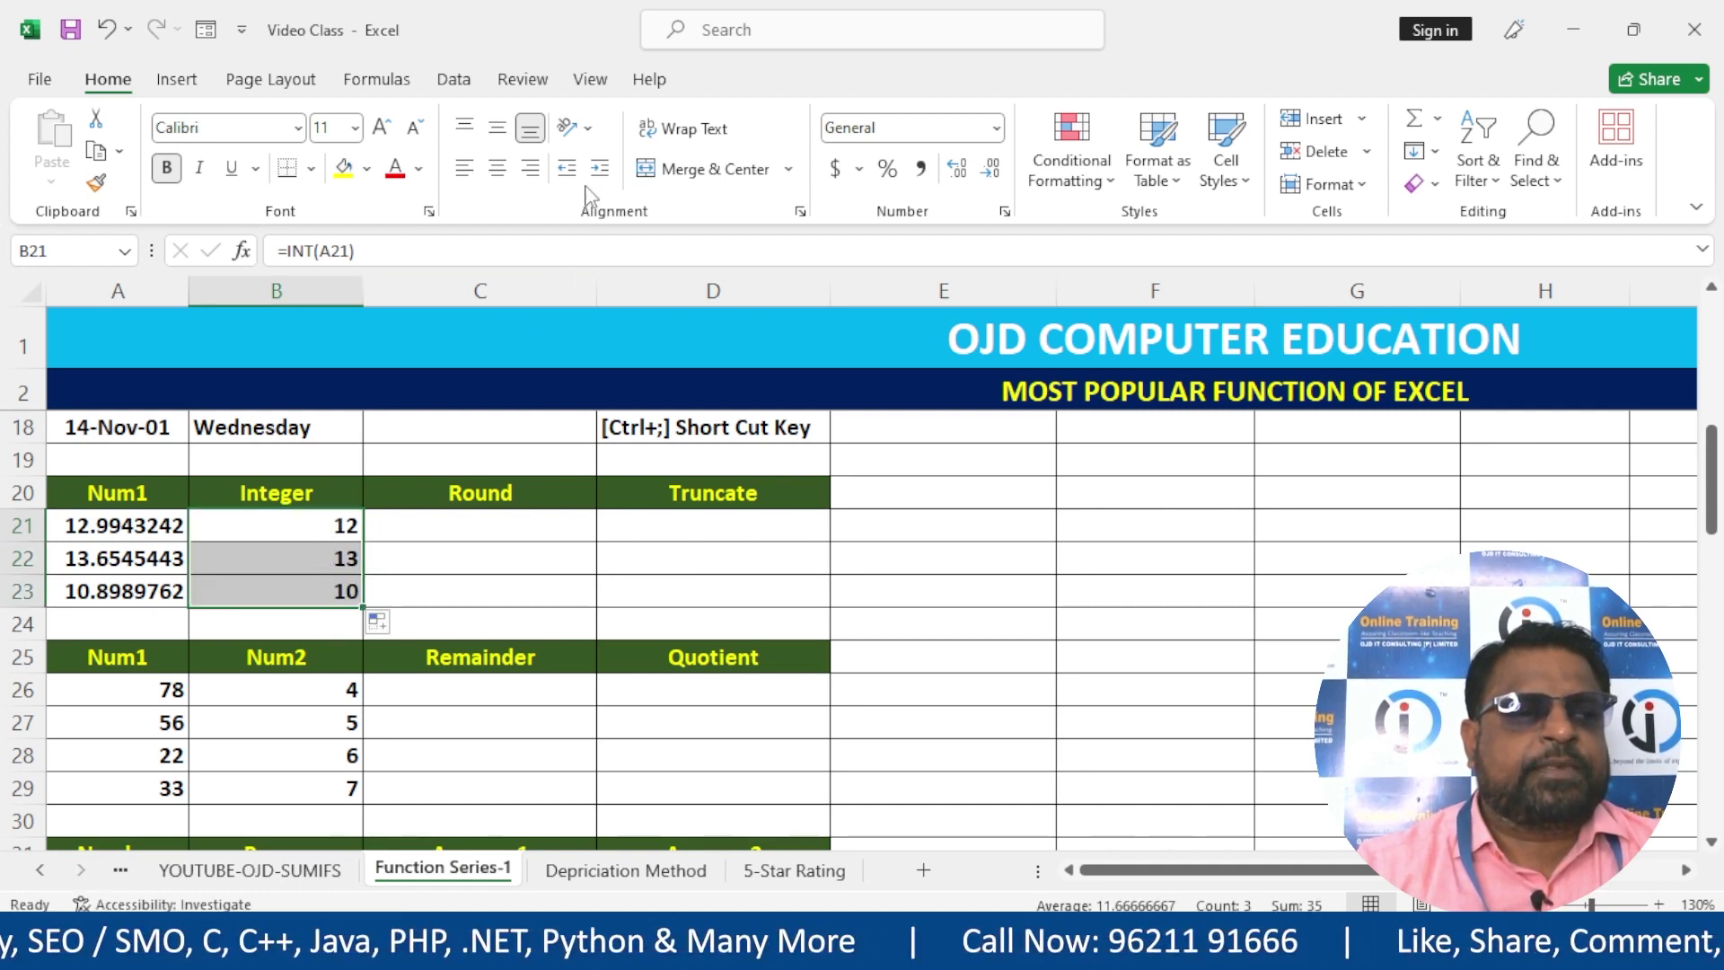
left_click(497, 168)
- Turn the formula in B21 into visible text by putting an apostrophe before =INT(A21)
double_click(248, 524)
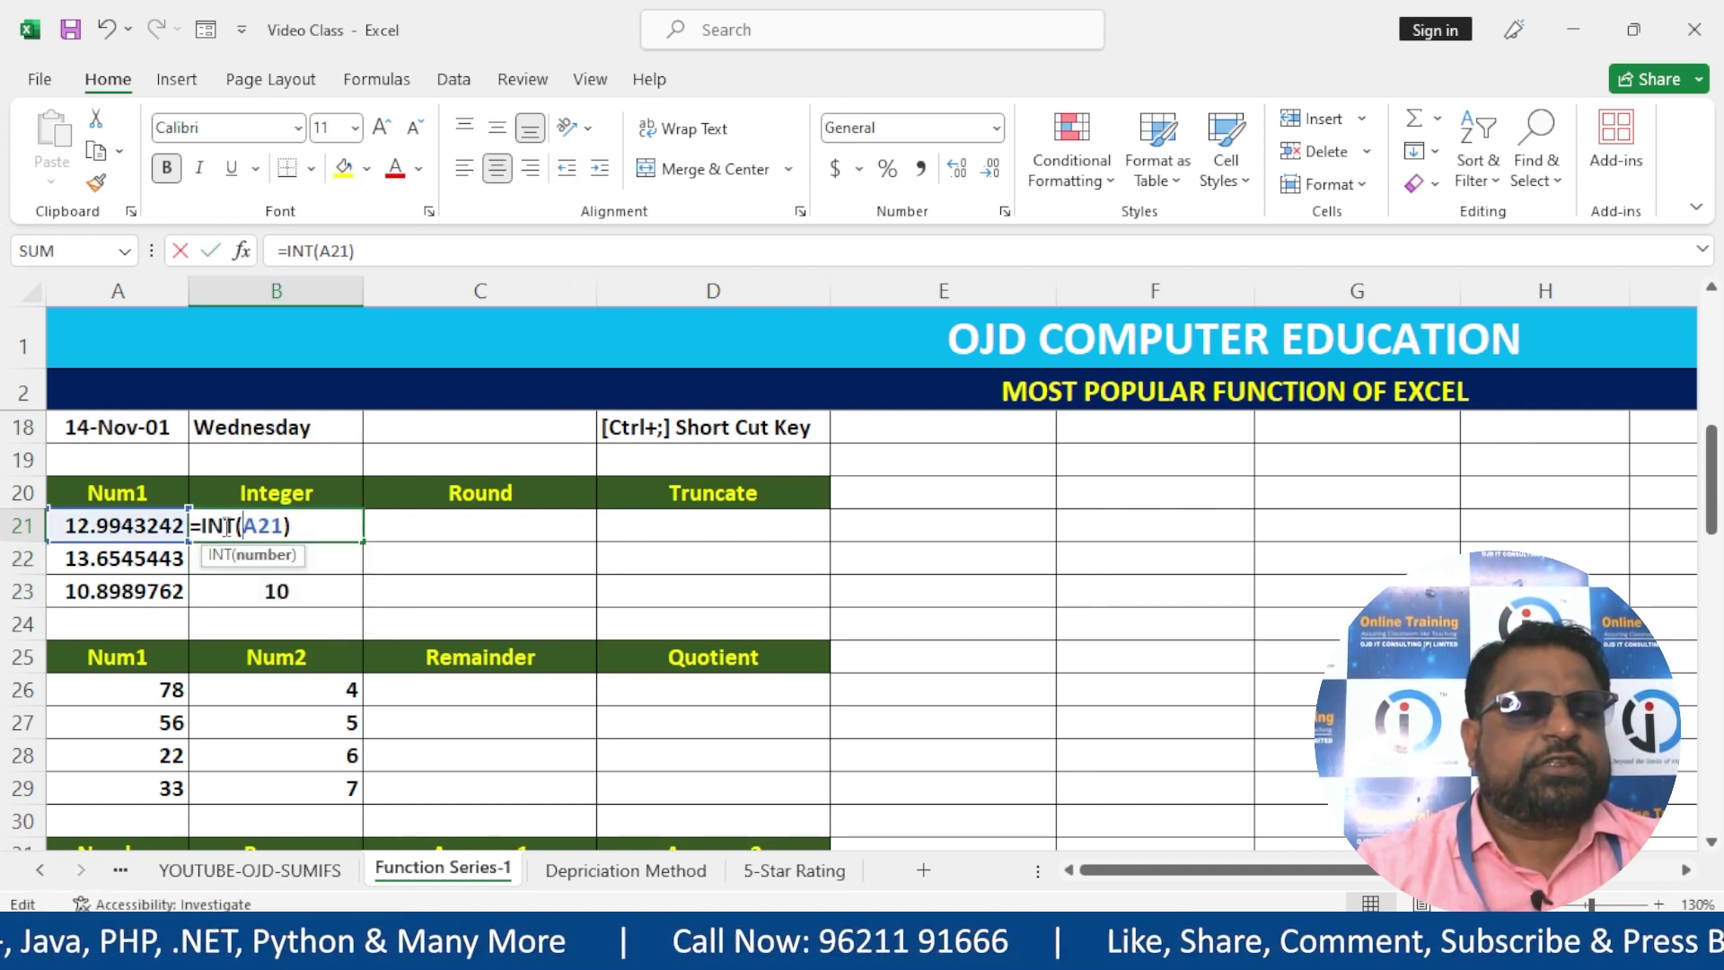
key("Return")
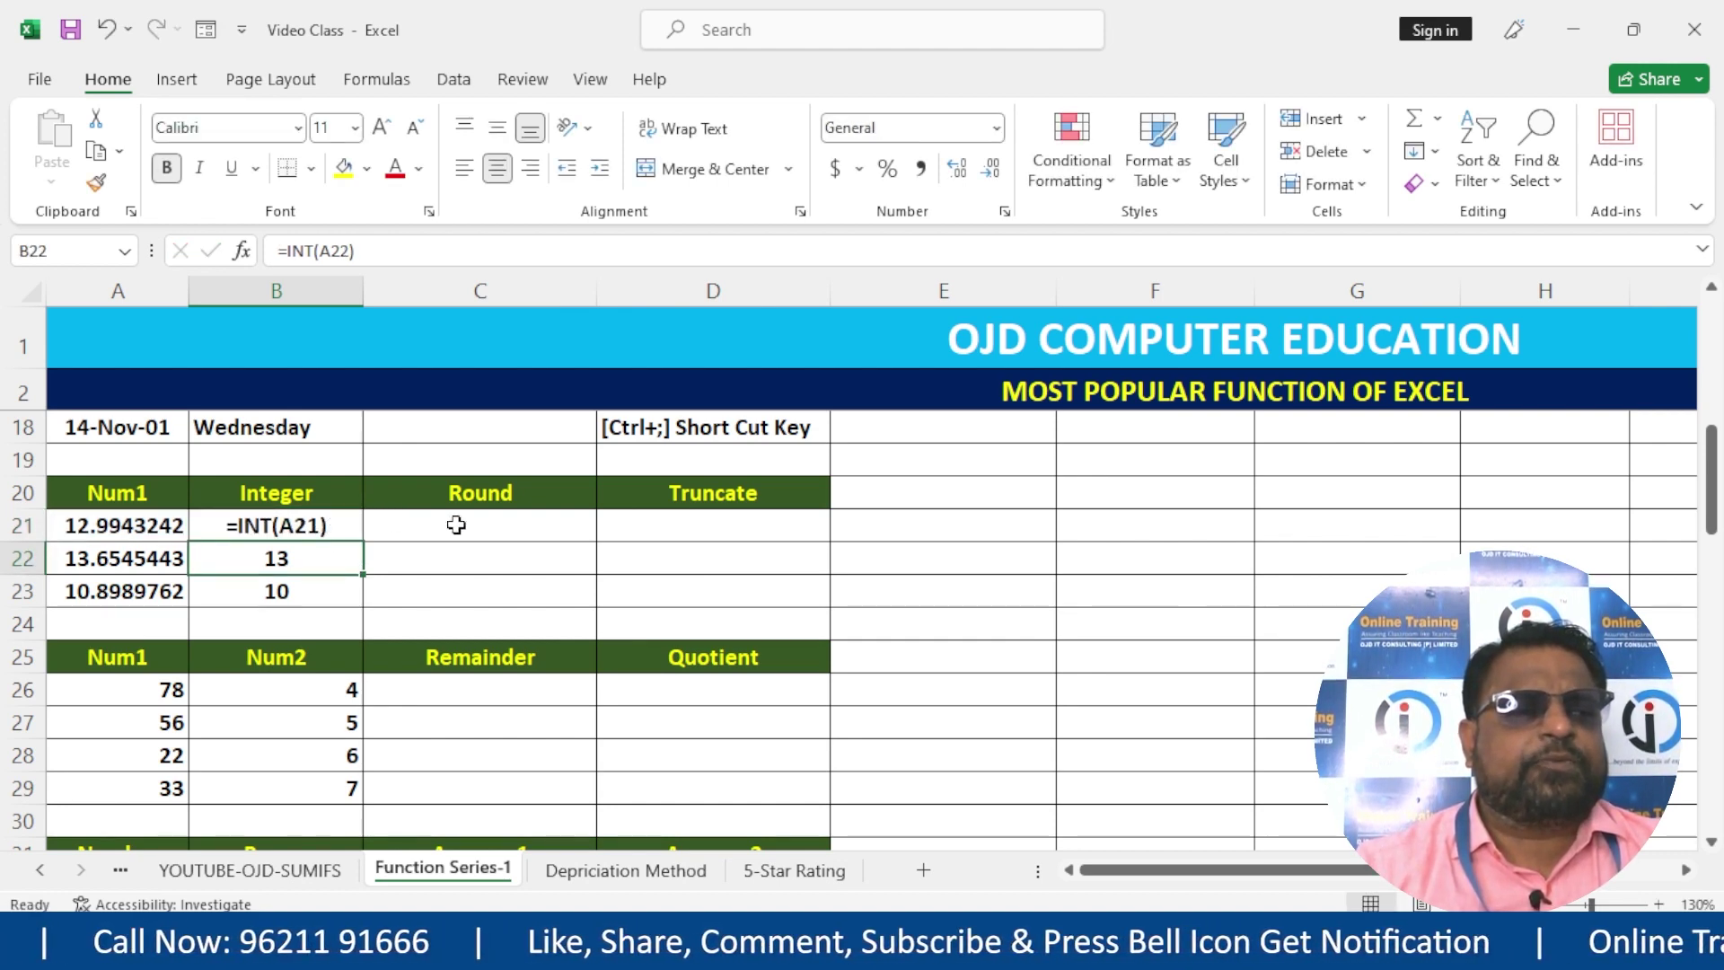
- Try the INT function on a division by entering =INT(45/7) in cell E21
left_click(921, 529)
type("=int")
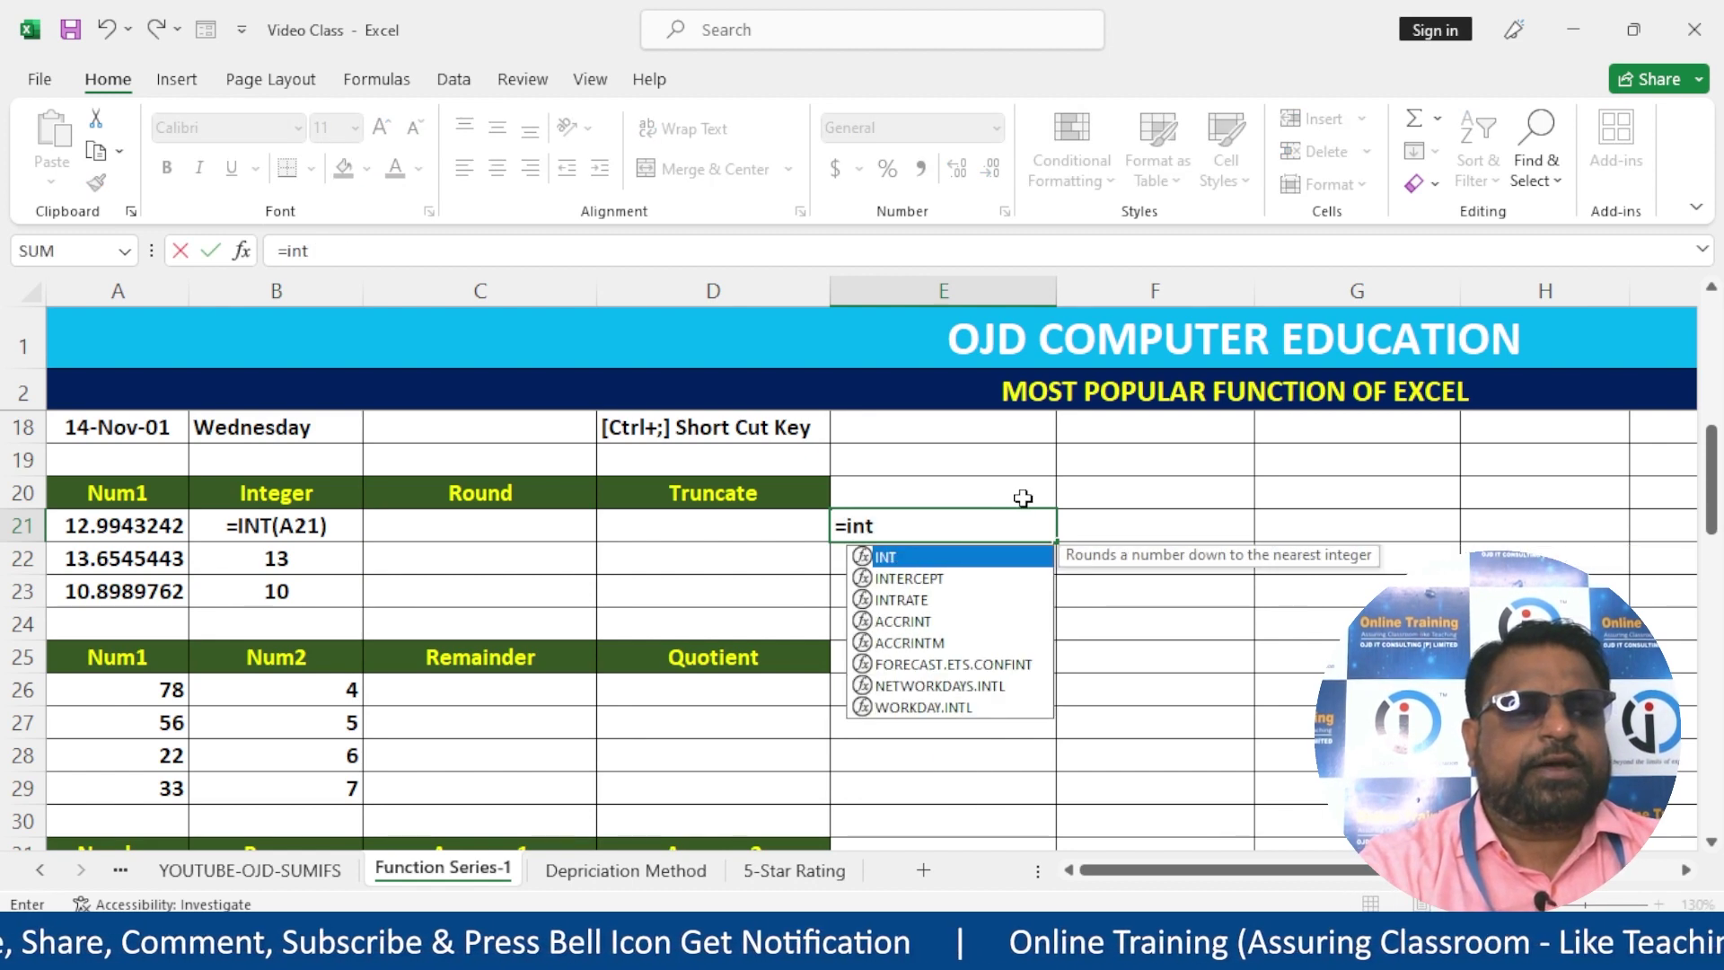
type("(4")
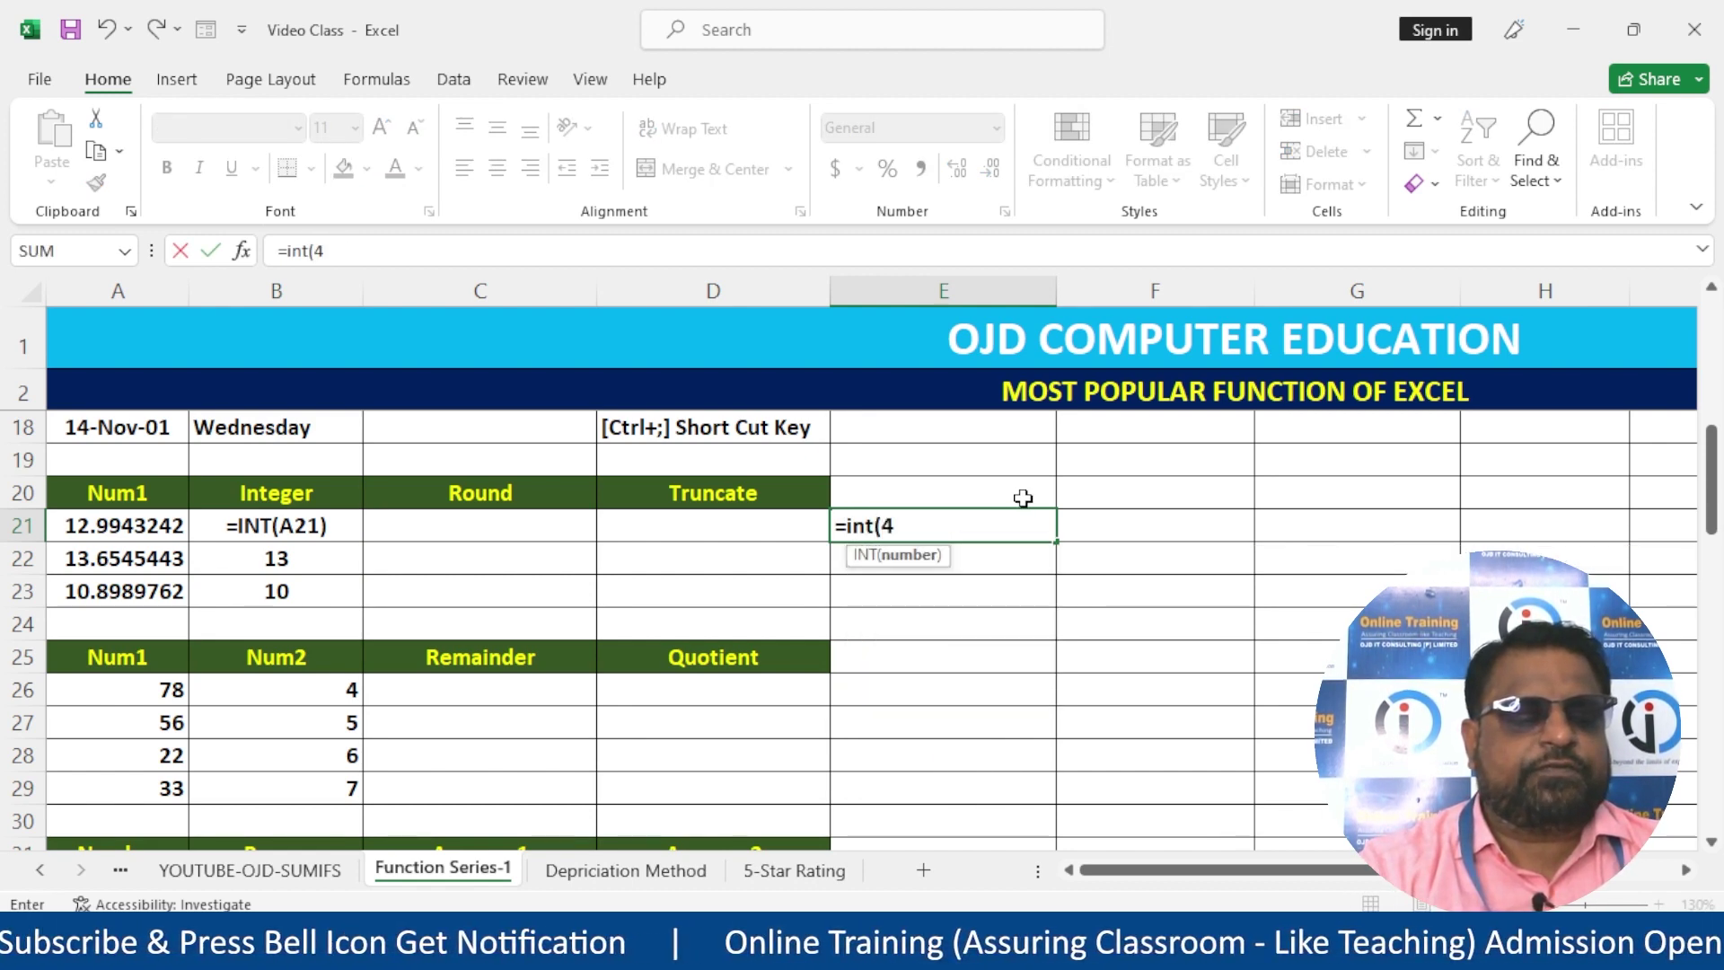
type("5/7")
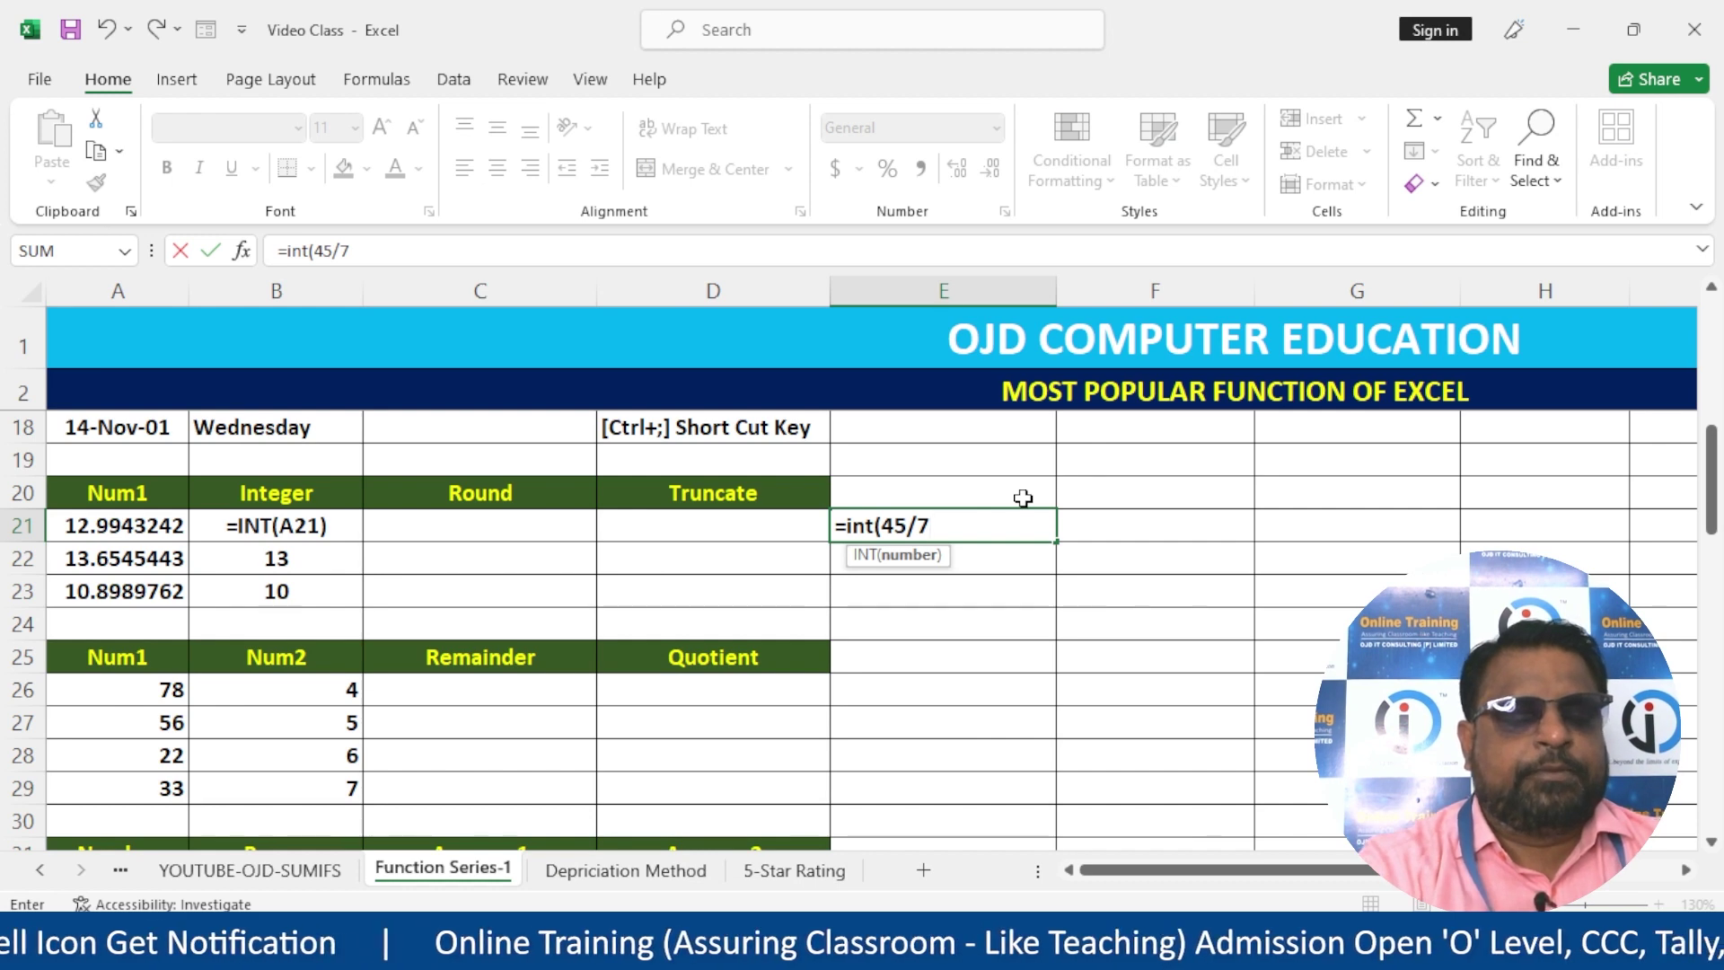
type(")")
key("Return")
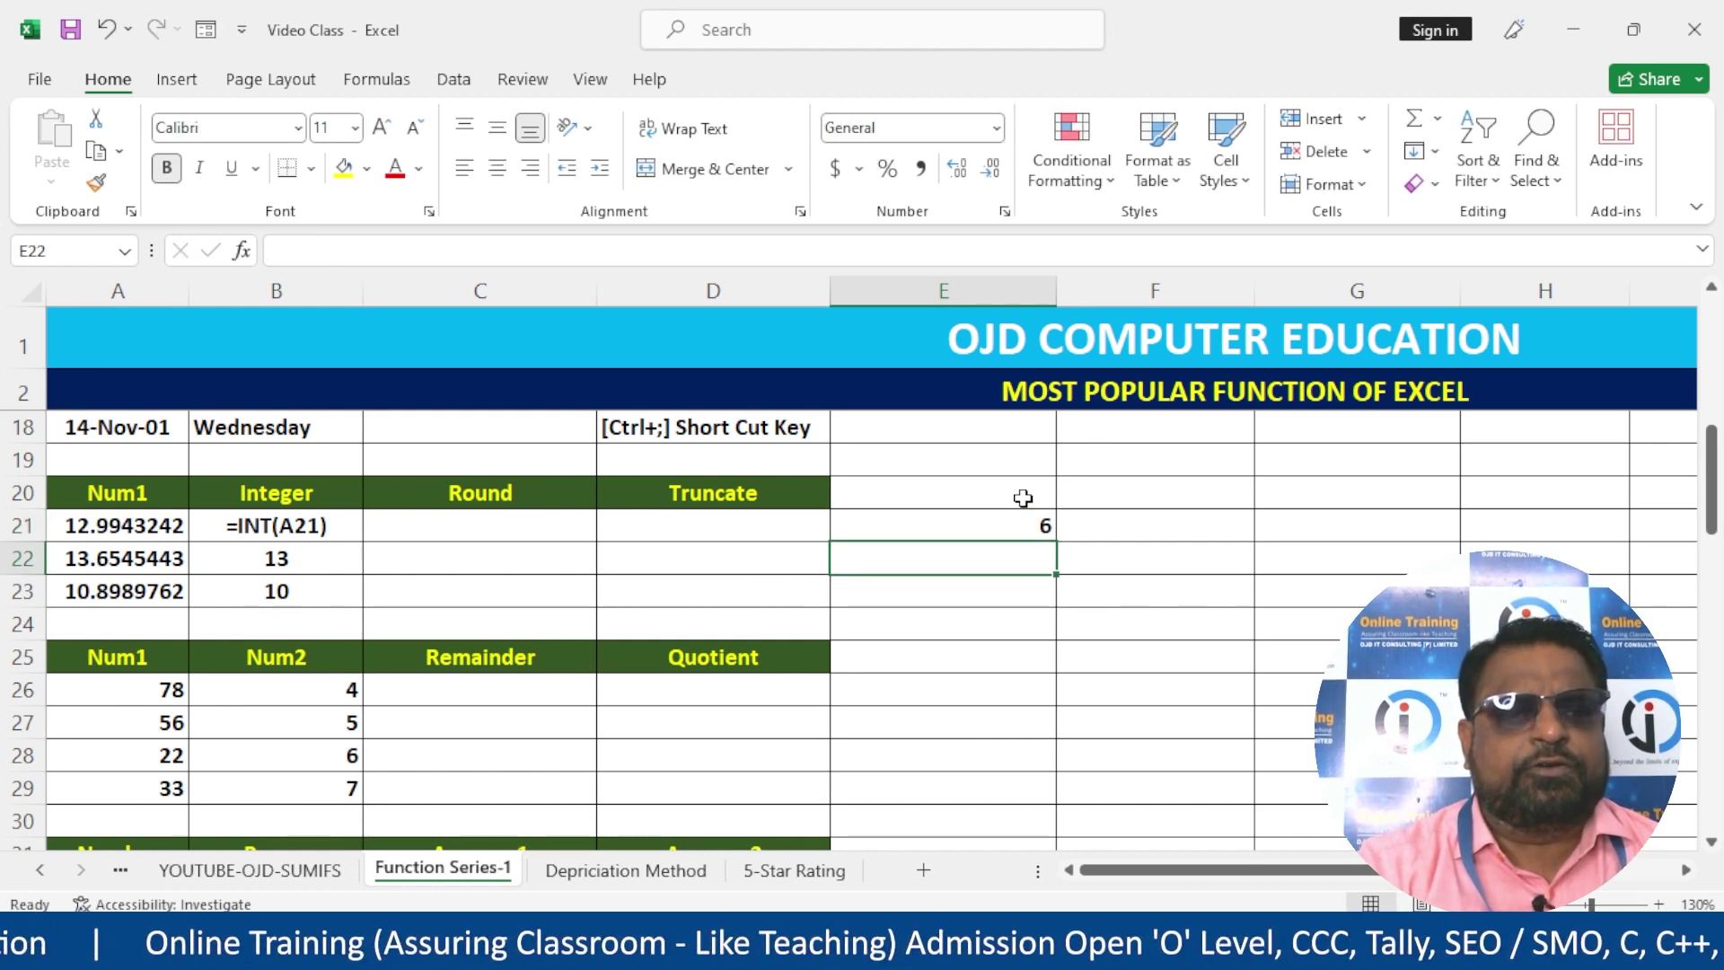
- Erase the trial INT formula from cell E21
key("Up")
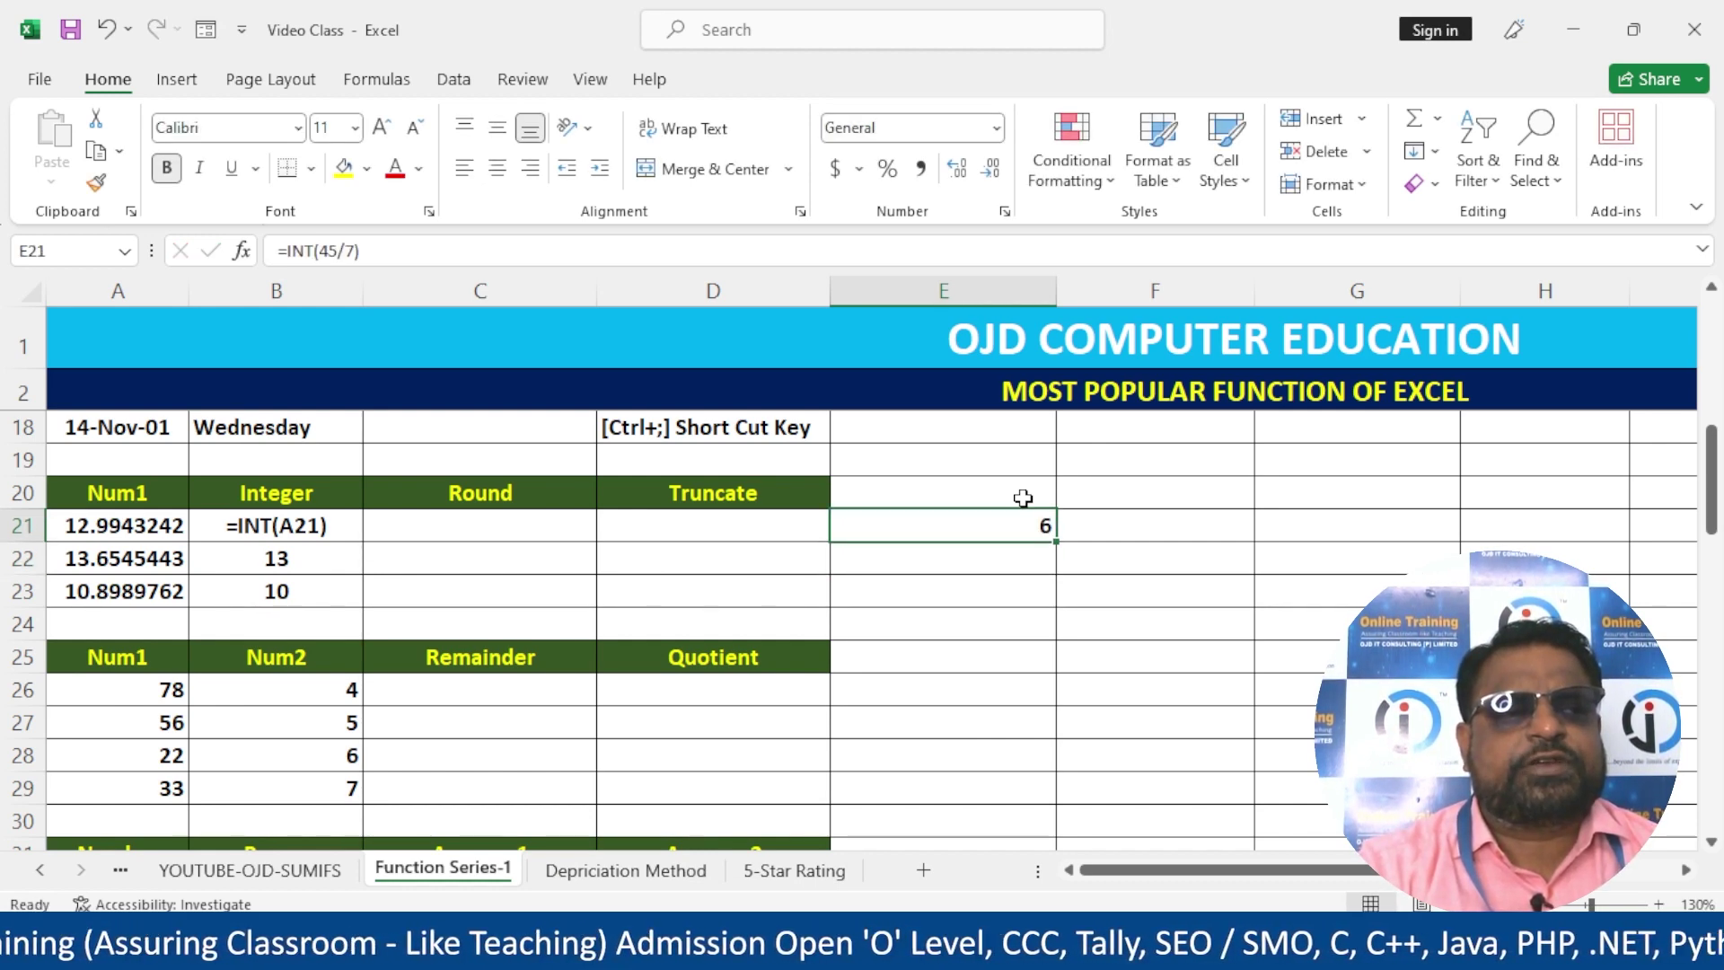
key("F2")
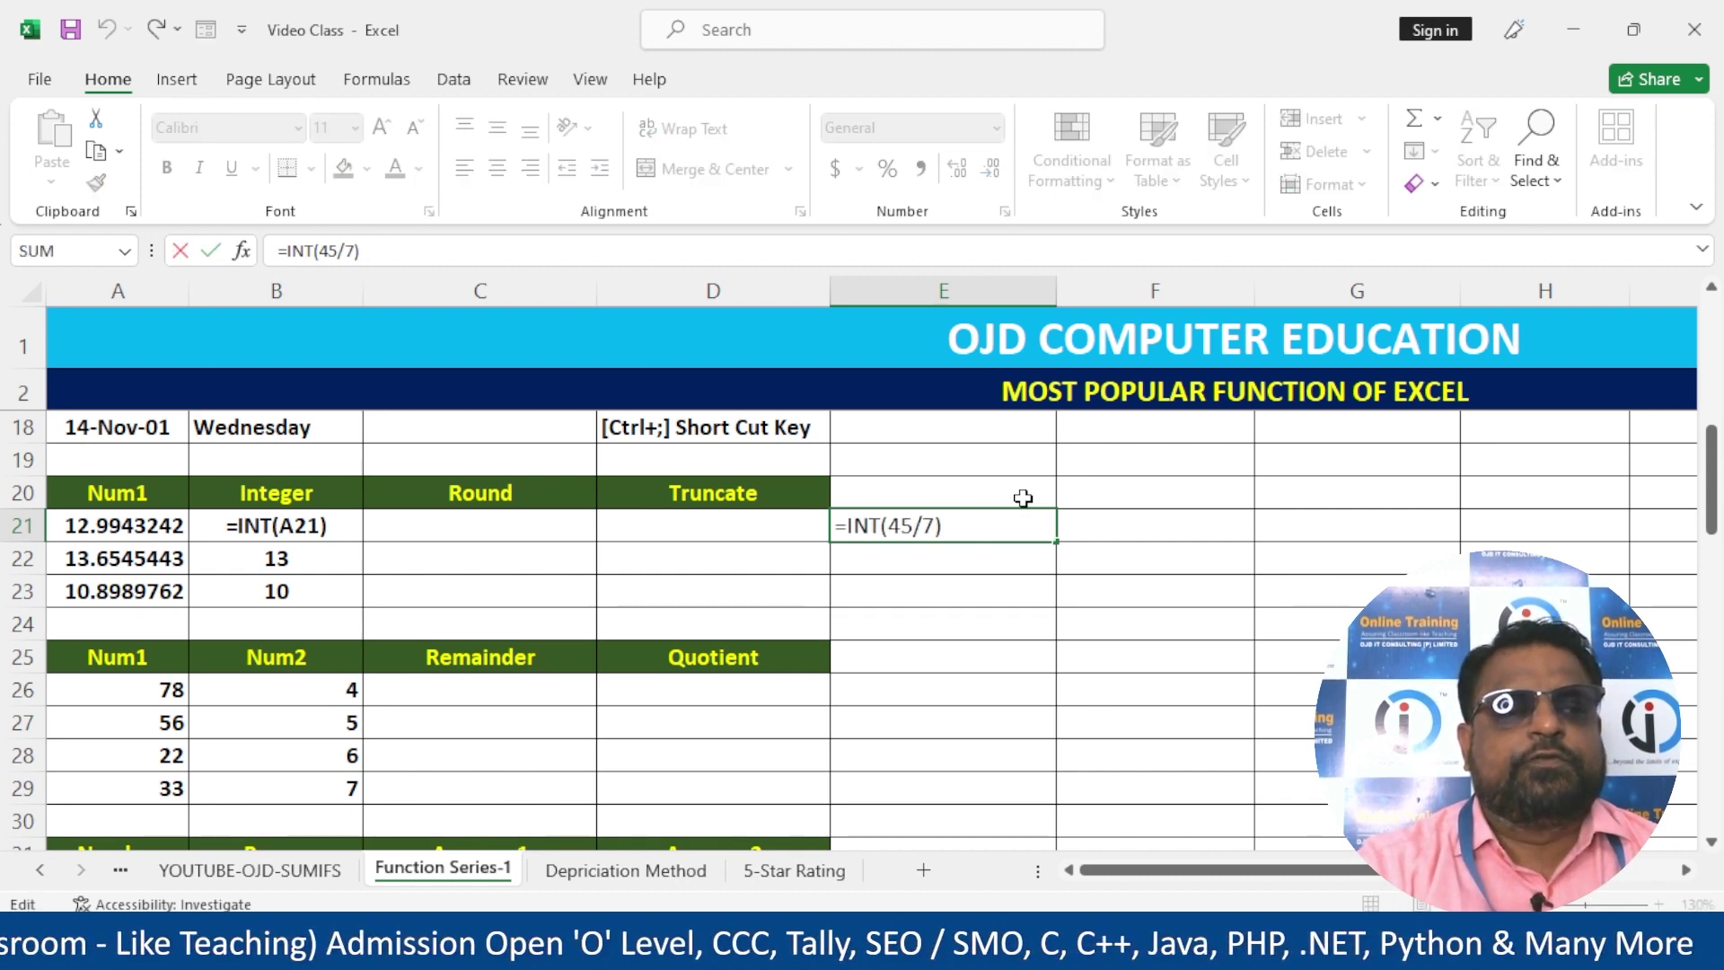
key("BackSpace")
key("BackSpace")
key("BackSpace")
key("BackSpace")
key("BackSpace")
key("BackSpace")
key("BackSpace")
key("BackSpace")
key("BackSpace")
key("BackSpace")
key("Return")
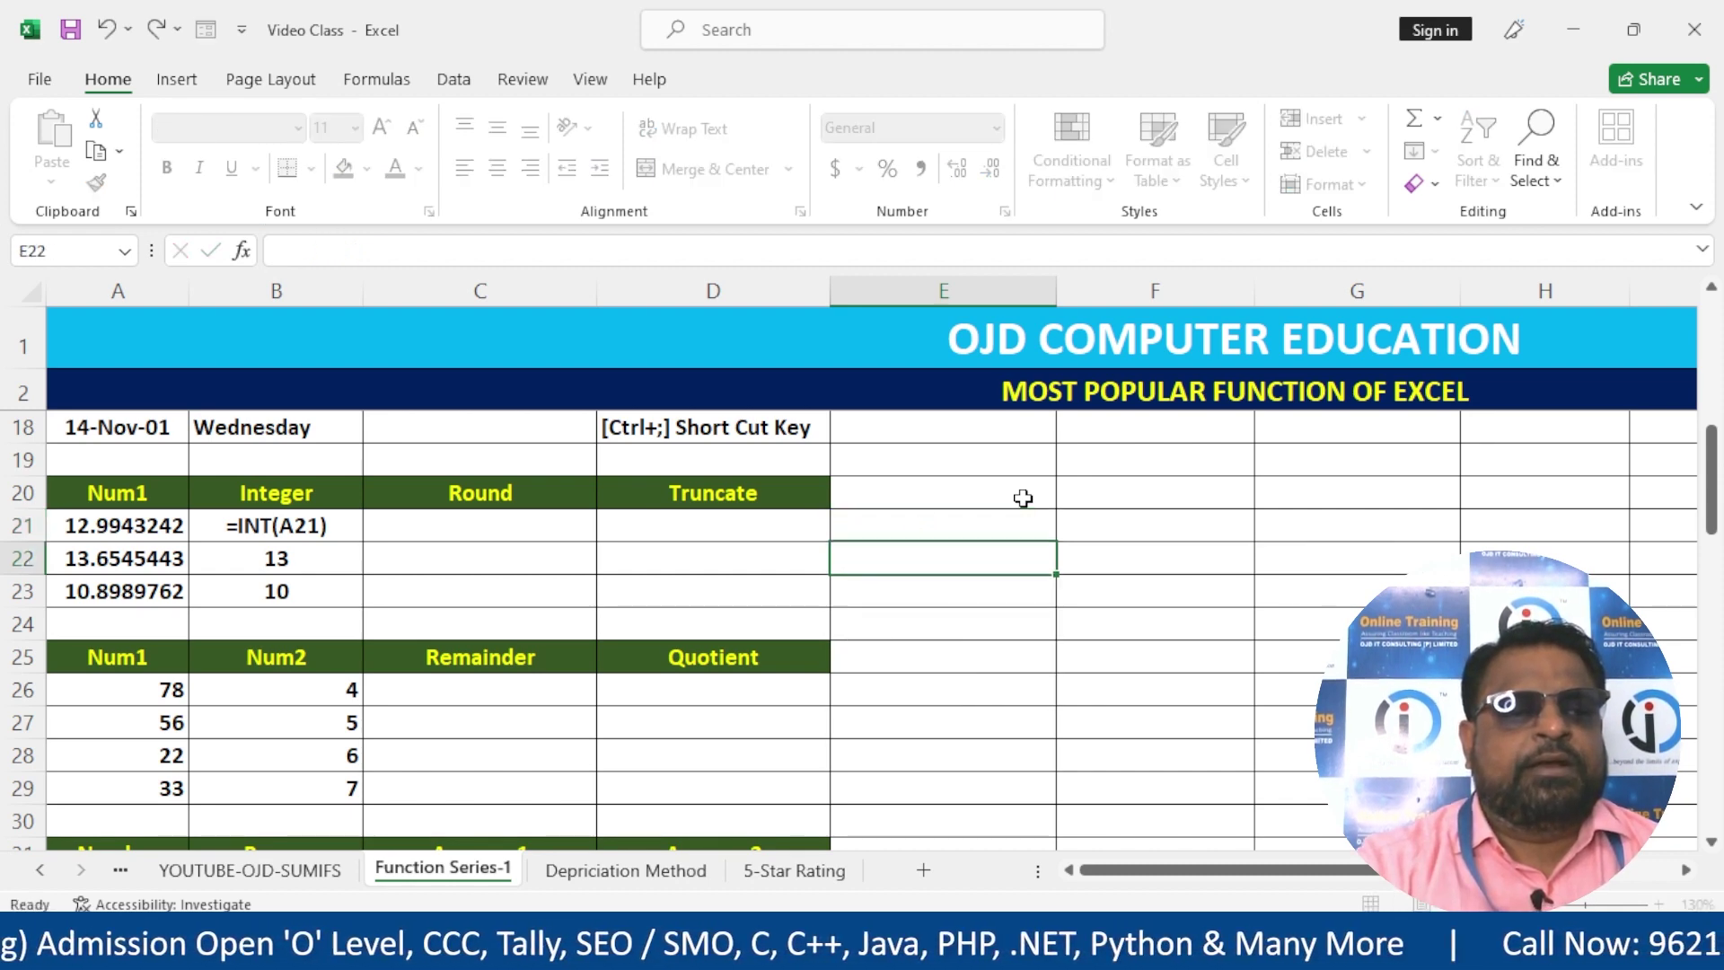
key("Up")
key("Left")
key("Left")
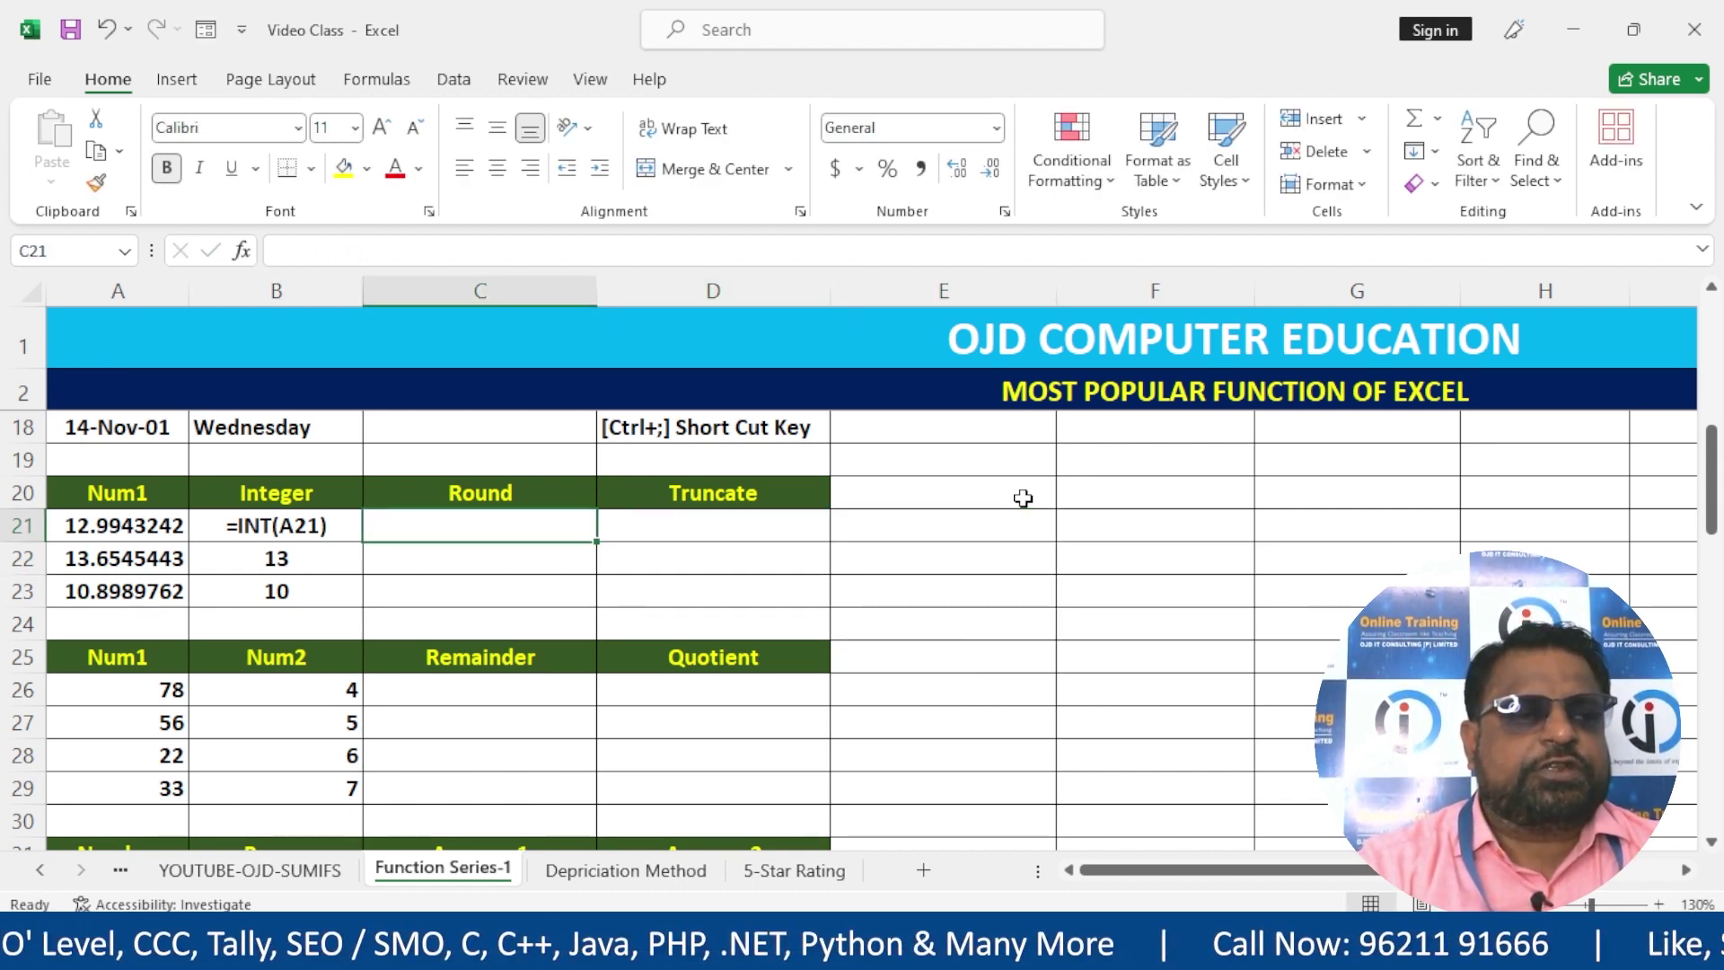
key("Right")
key("Left")
key("Right")
key("Left")
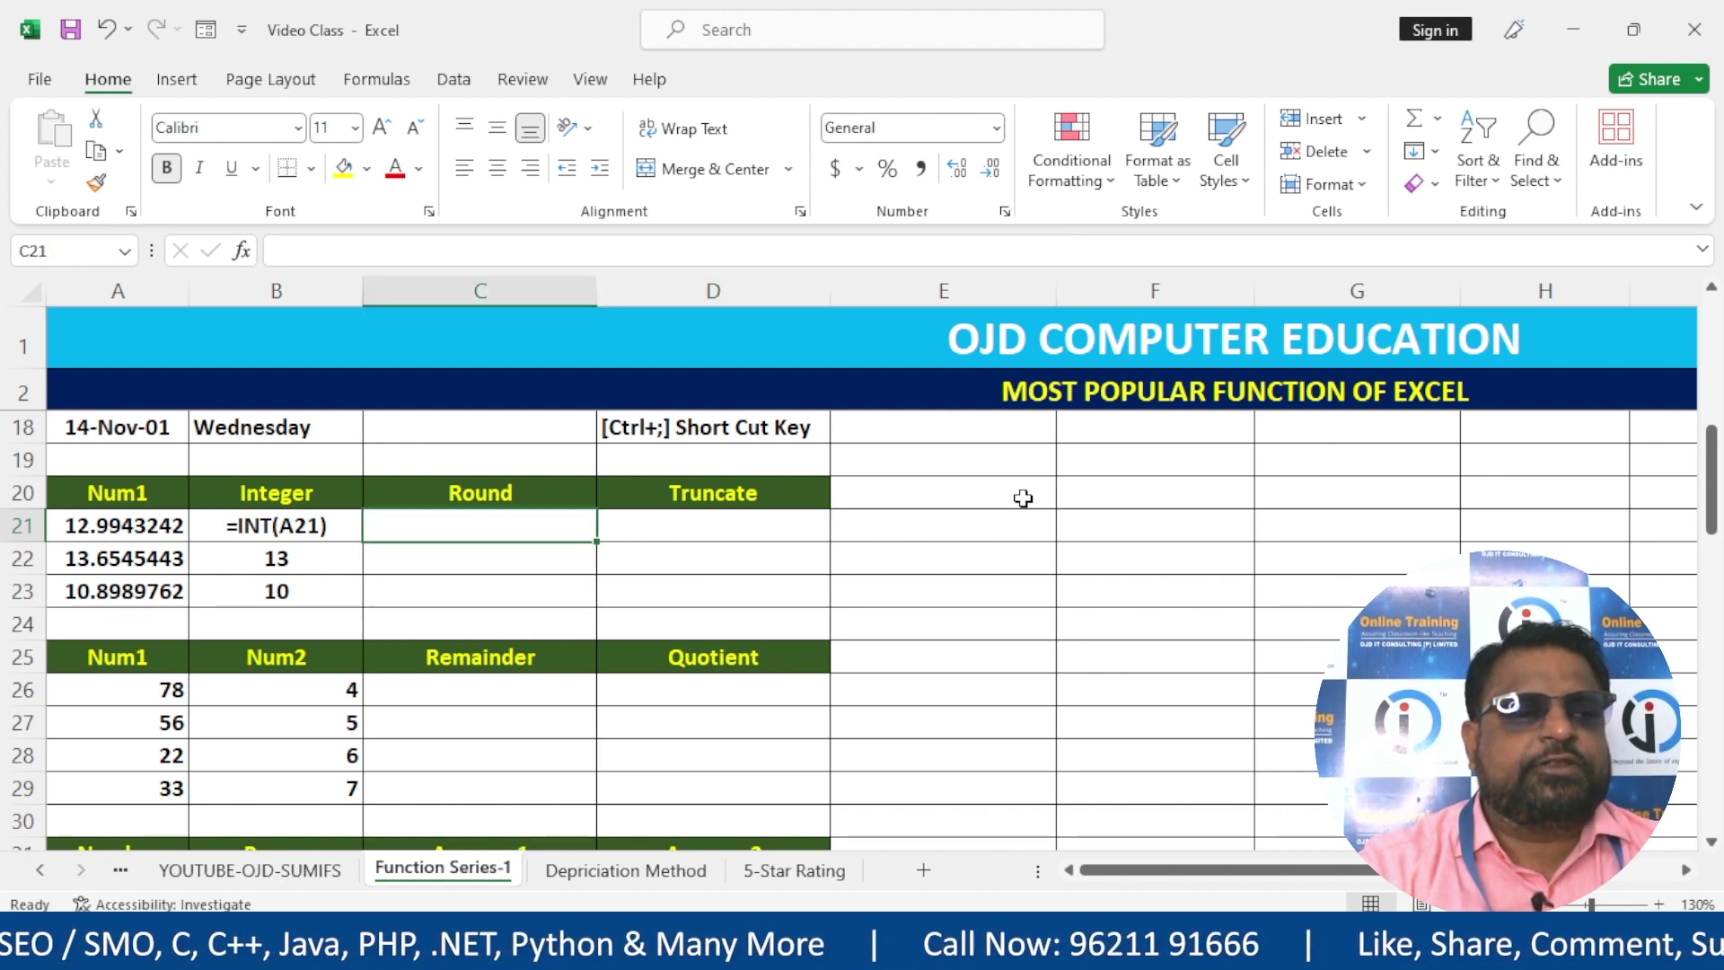
key("Right")
key("Left")
key("Right")
key("Left")
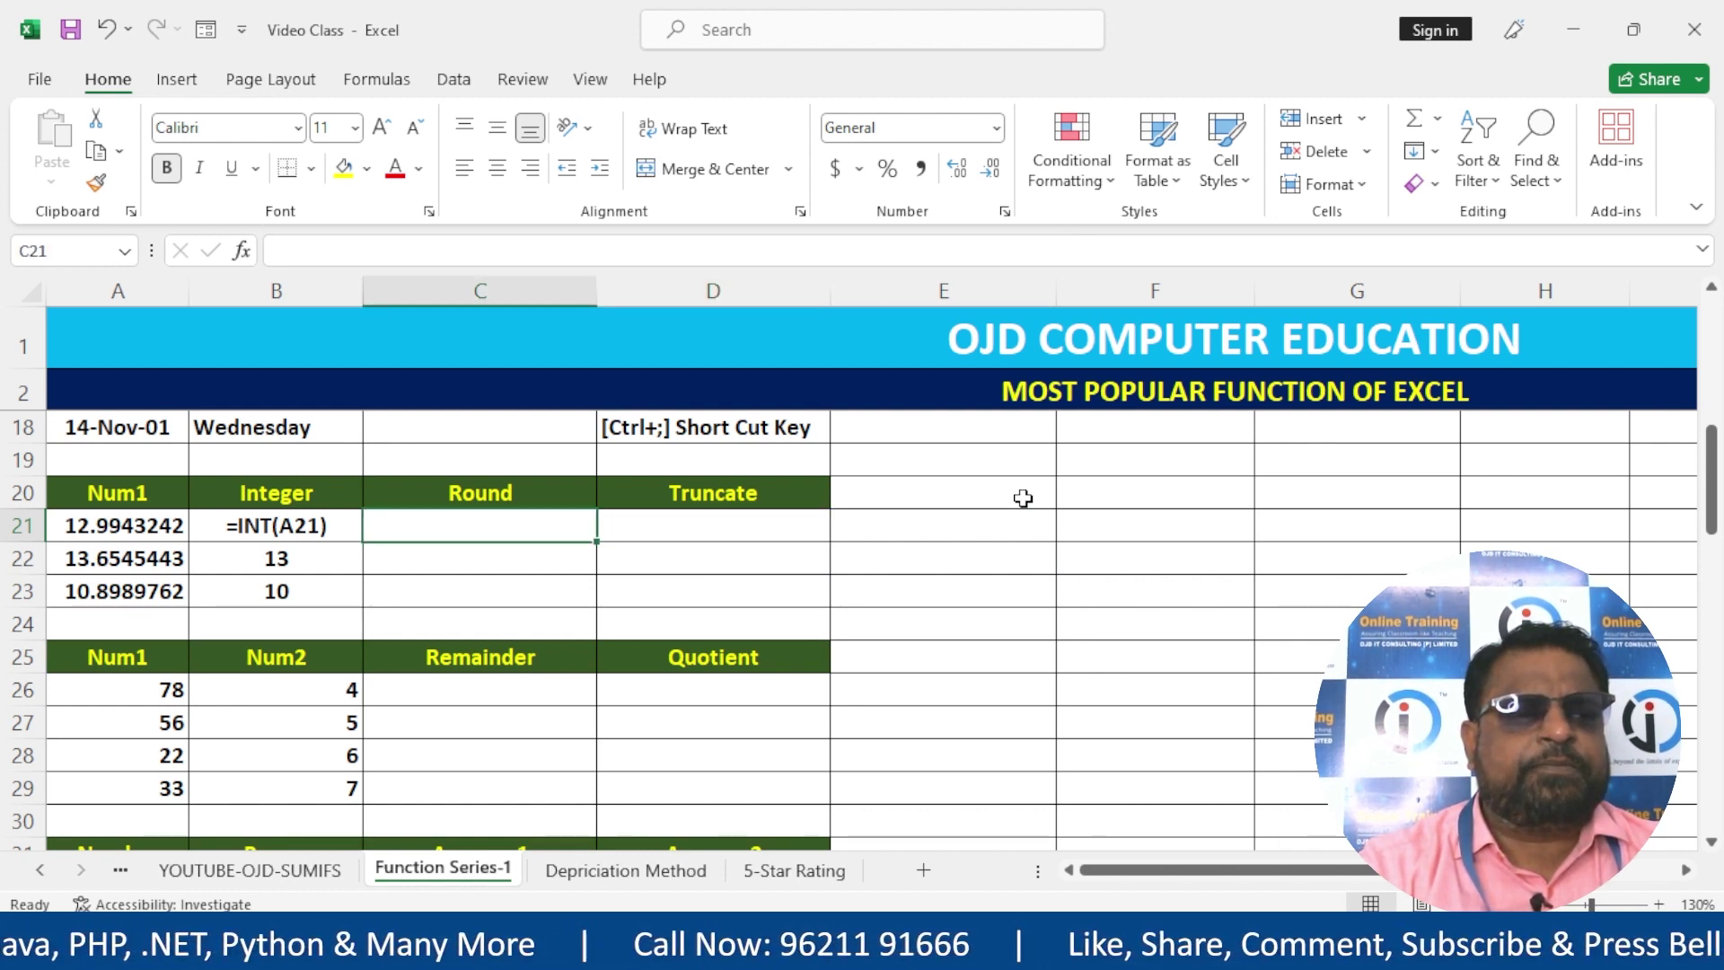
key("Left")
key("Right")
key("Right")
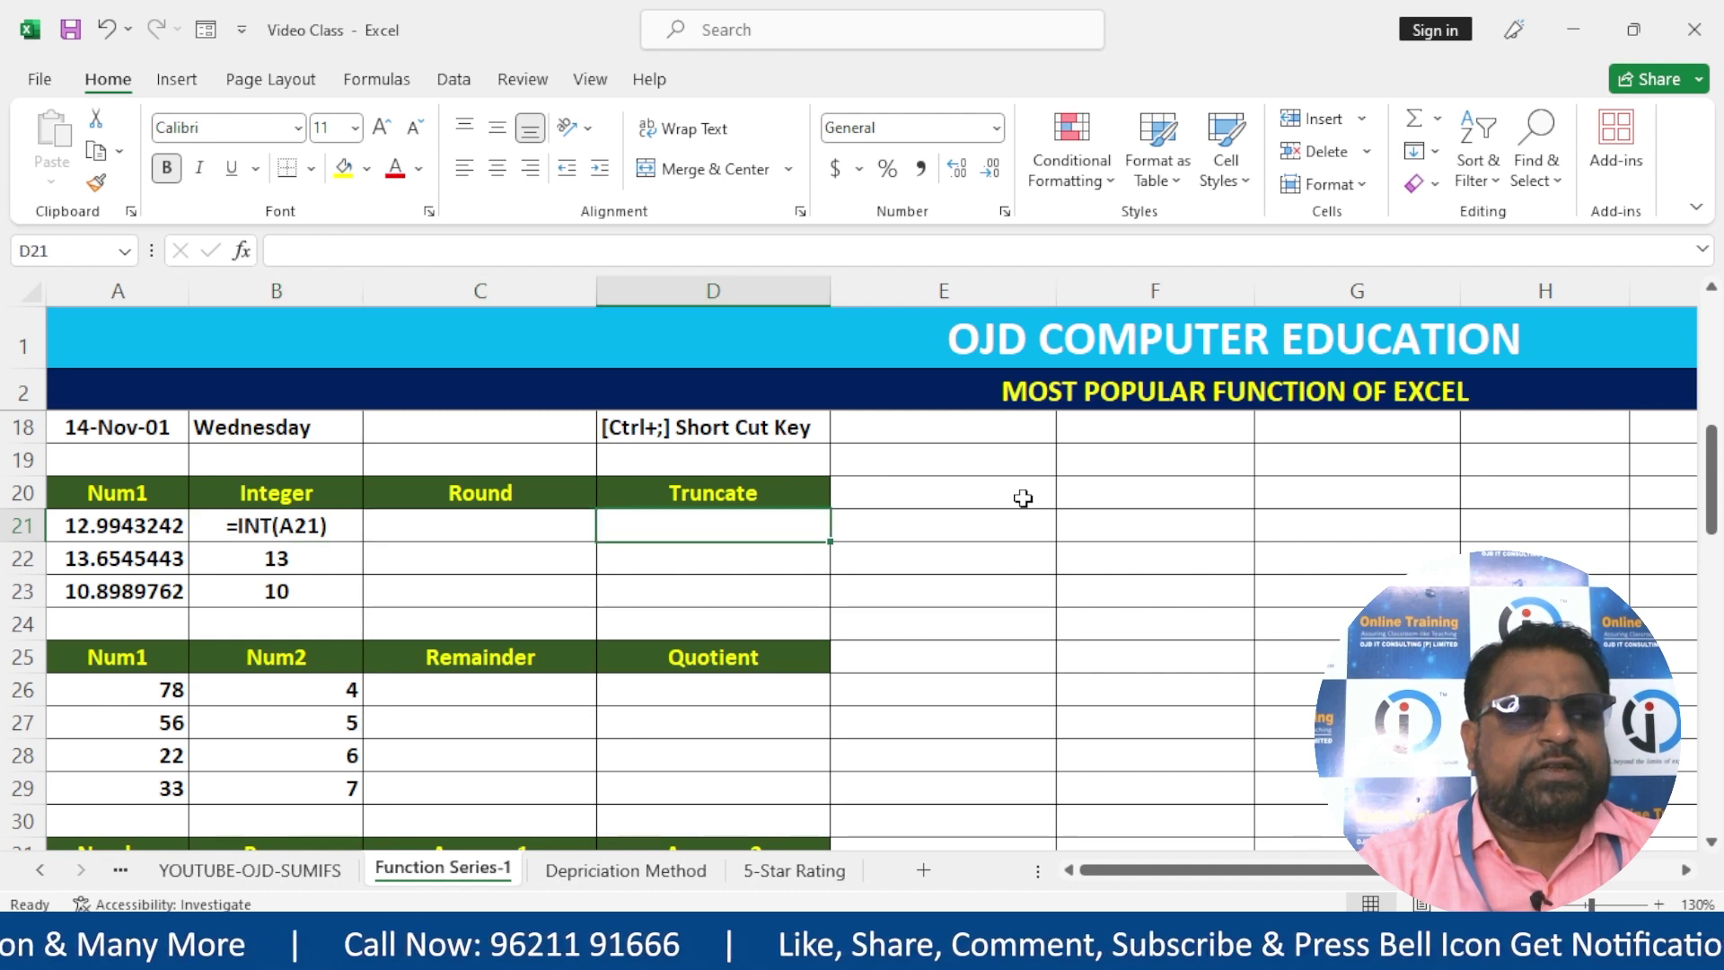
key("Left")
key("Left")
key("Left")
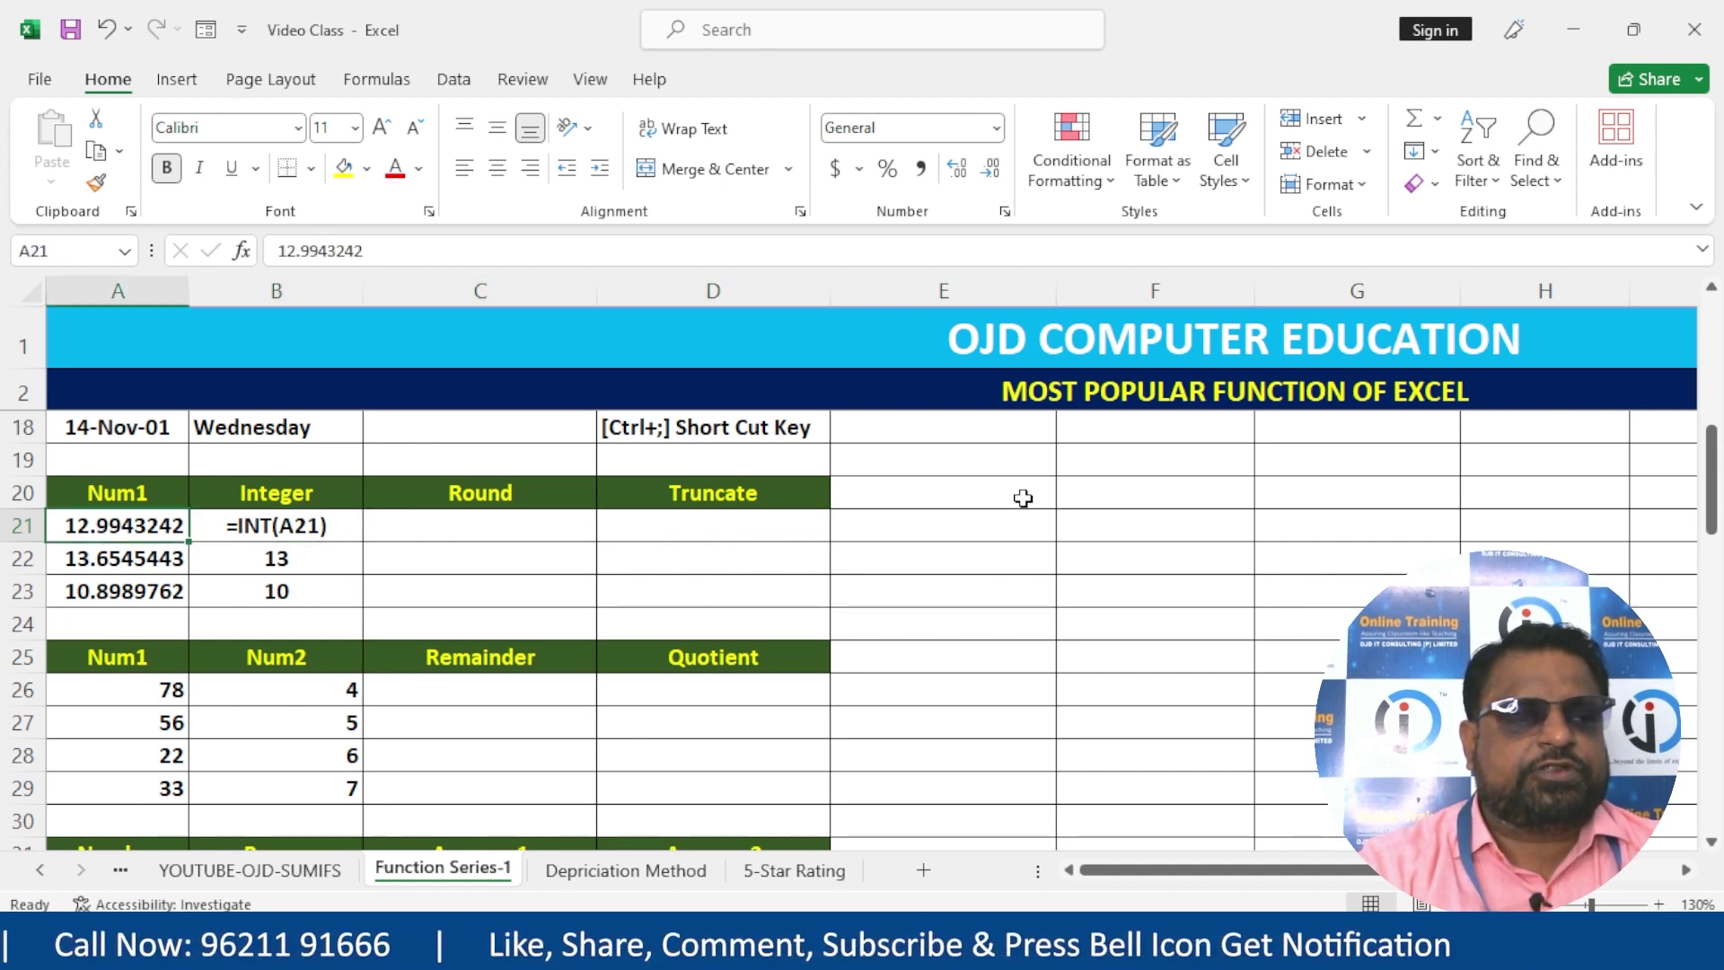
key("Right")
key("Left")
key("Right")
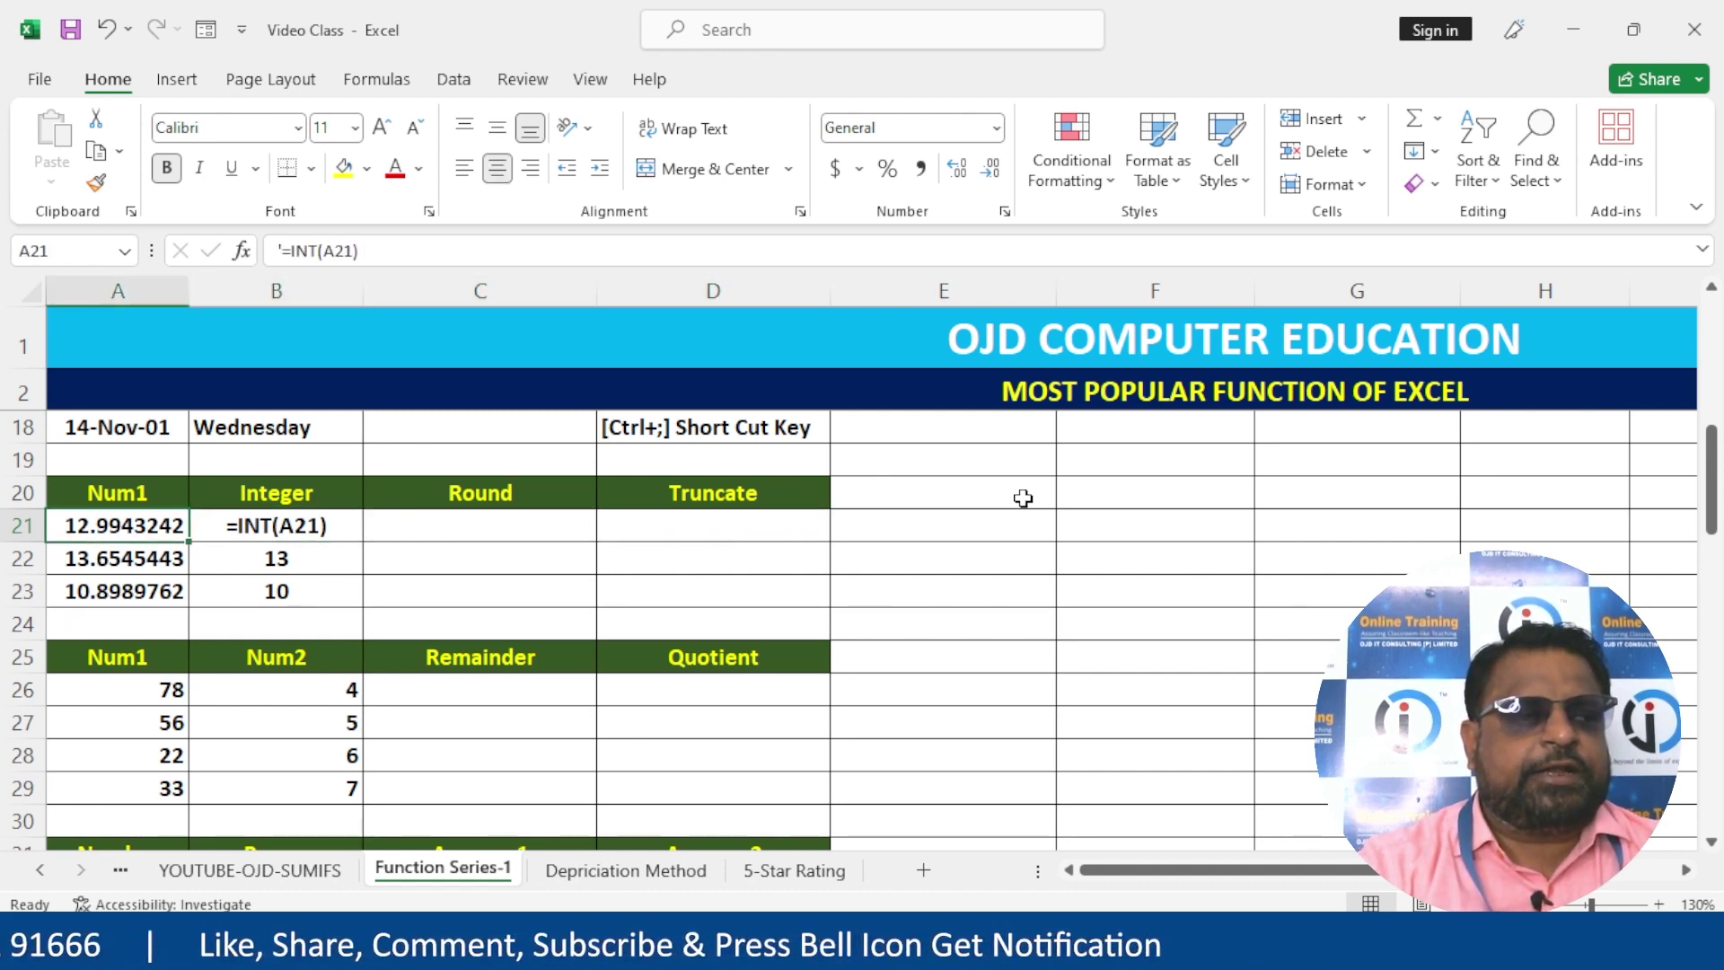
key("Left")
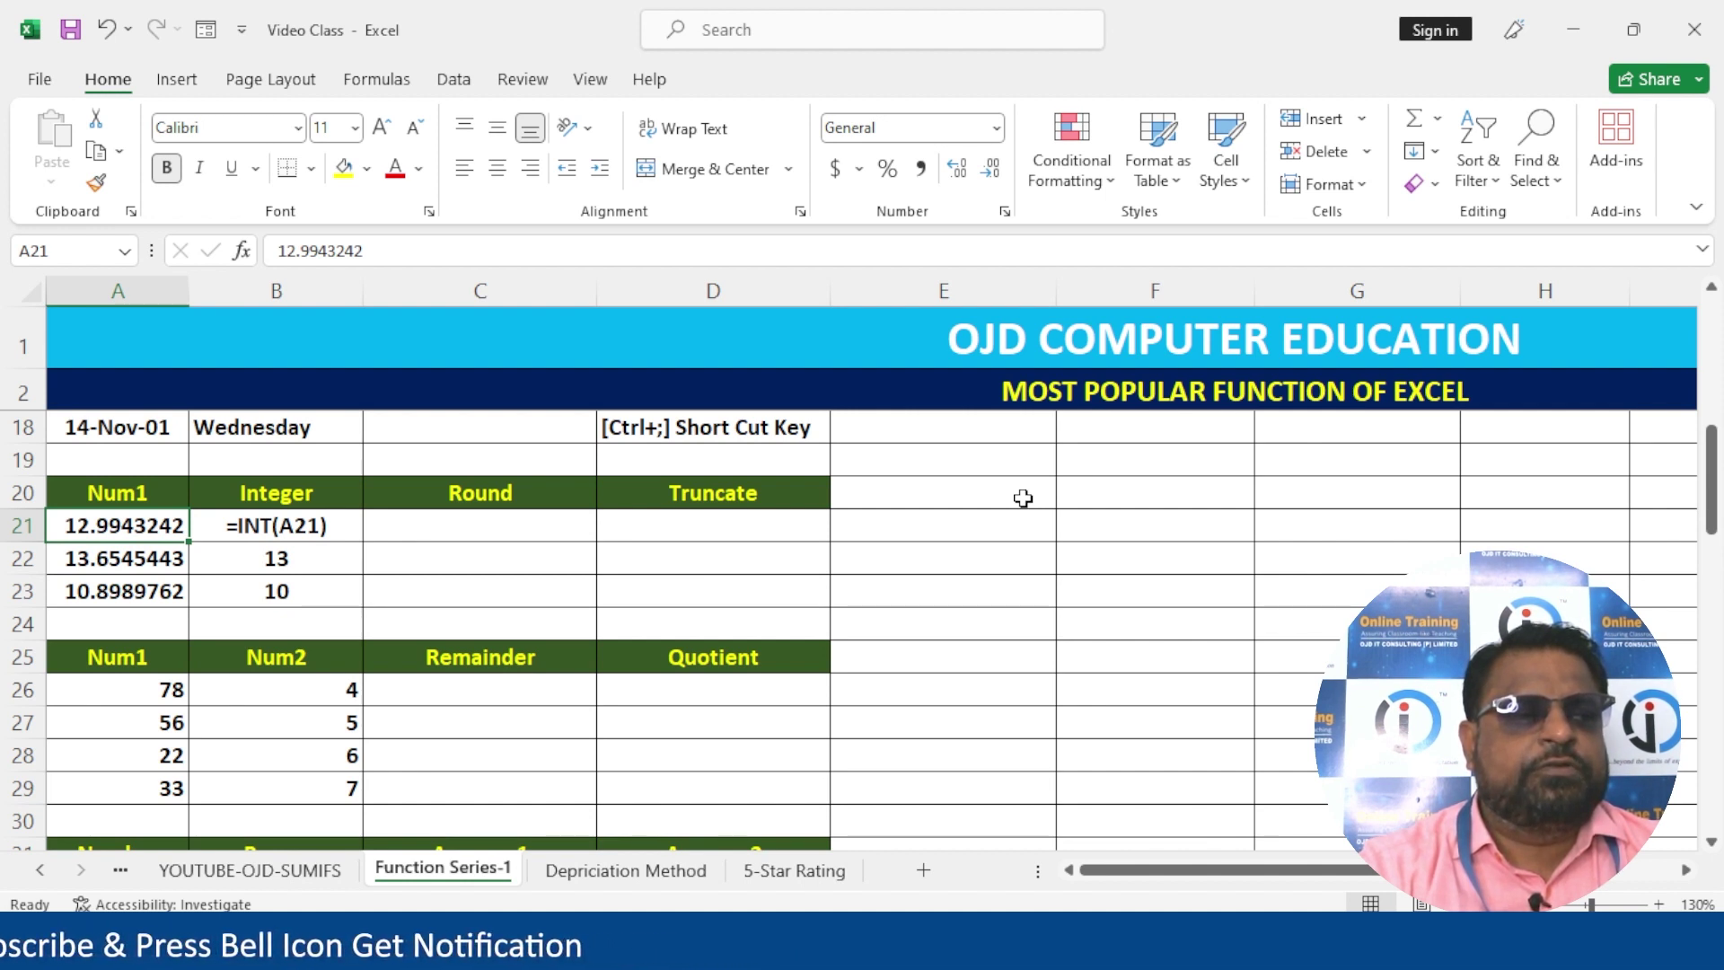
key("Right")
key("Left")
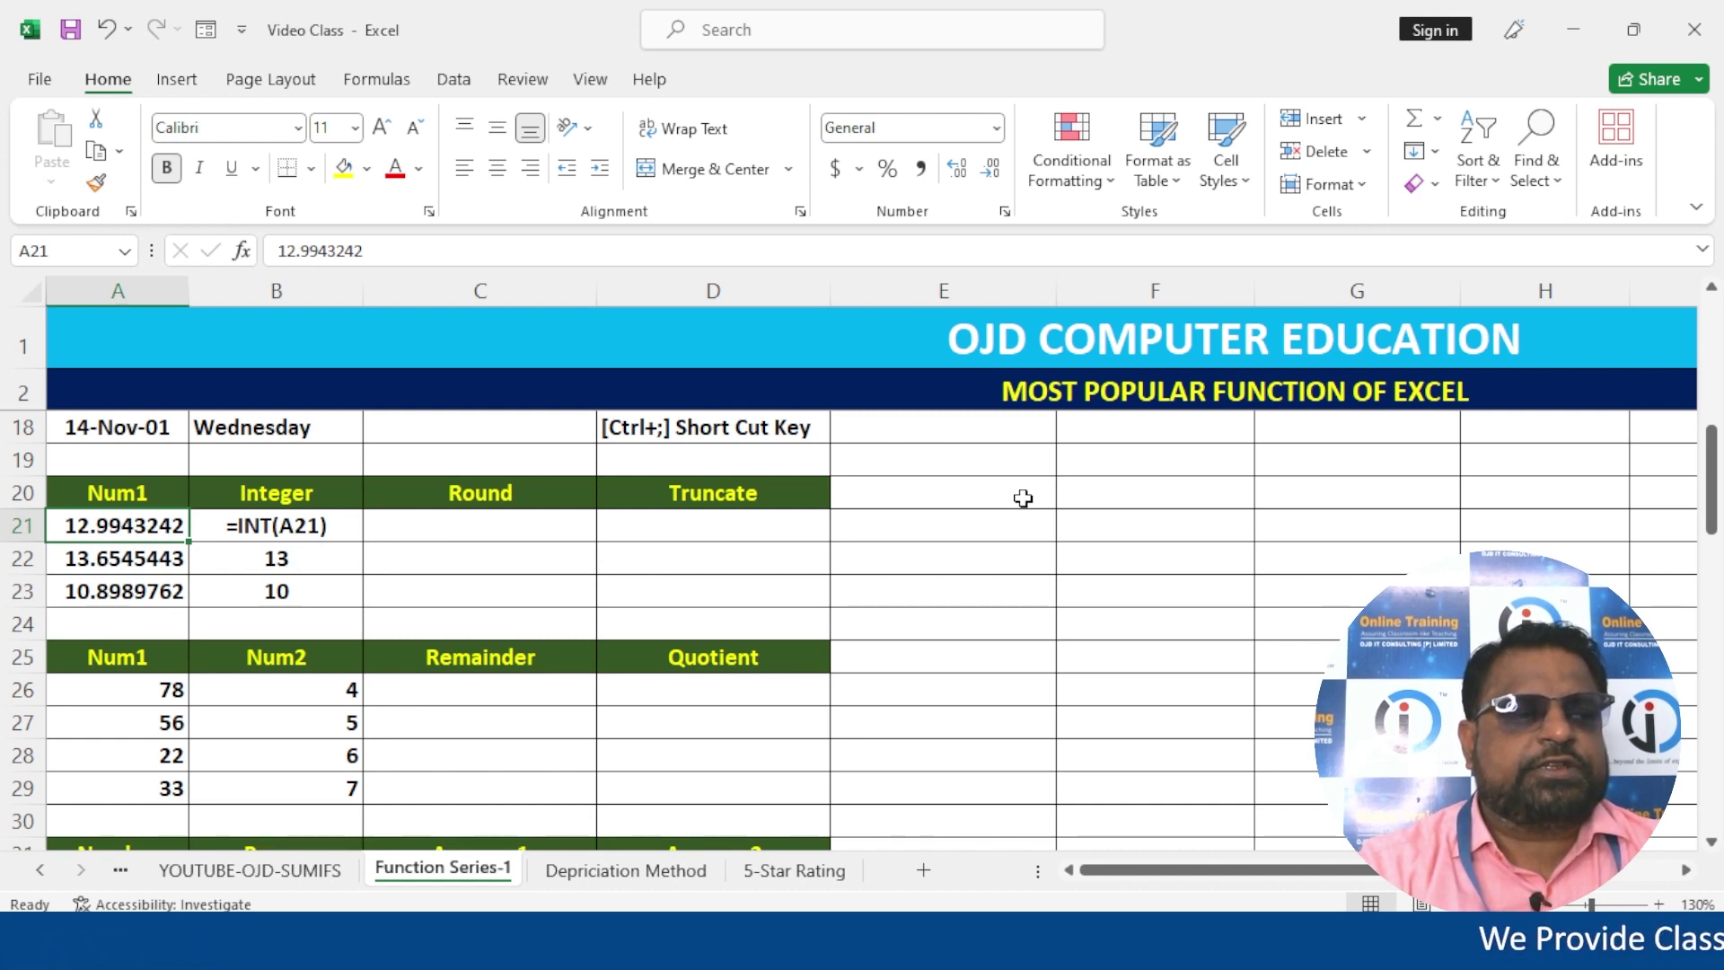
- Change the number in cell A21 to 12.9447242
key("F2")
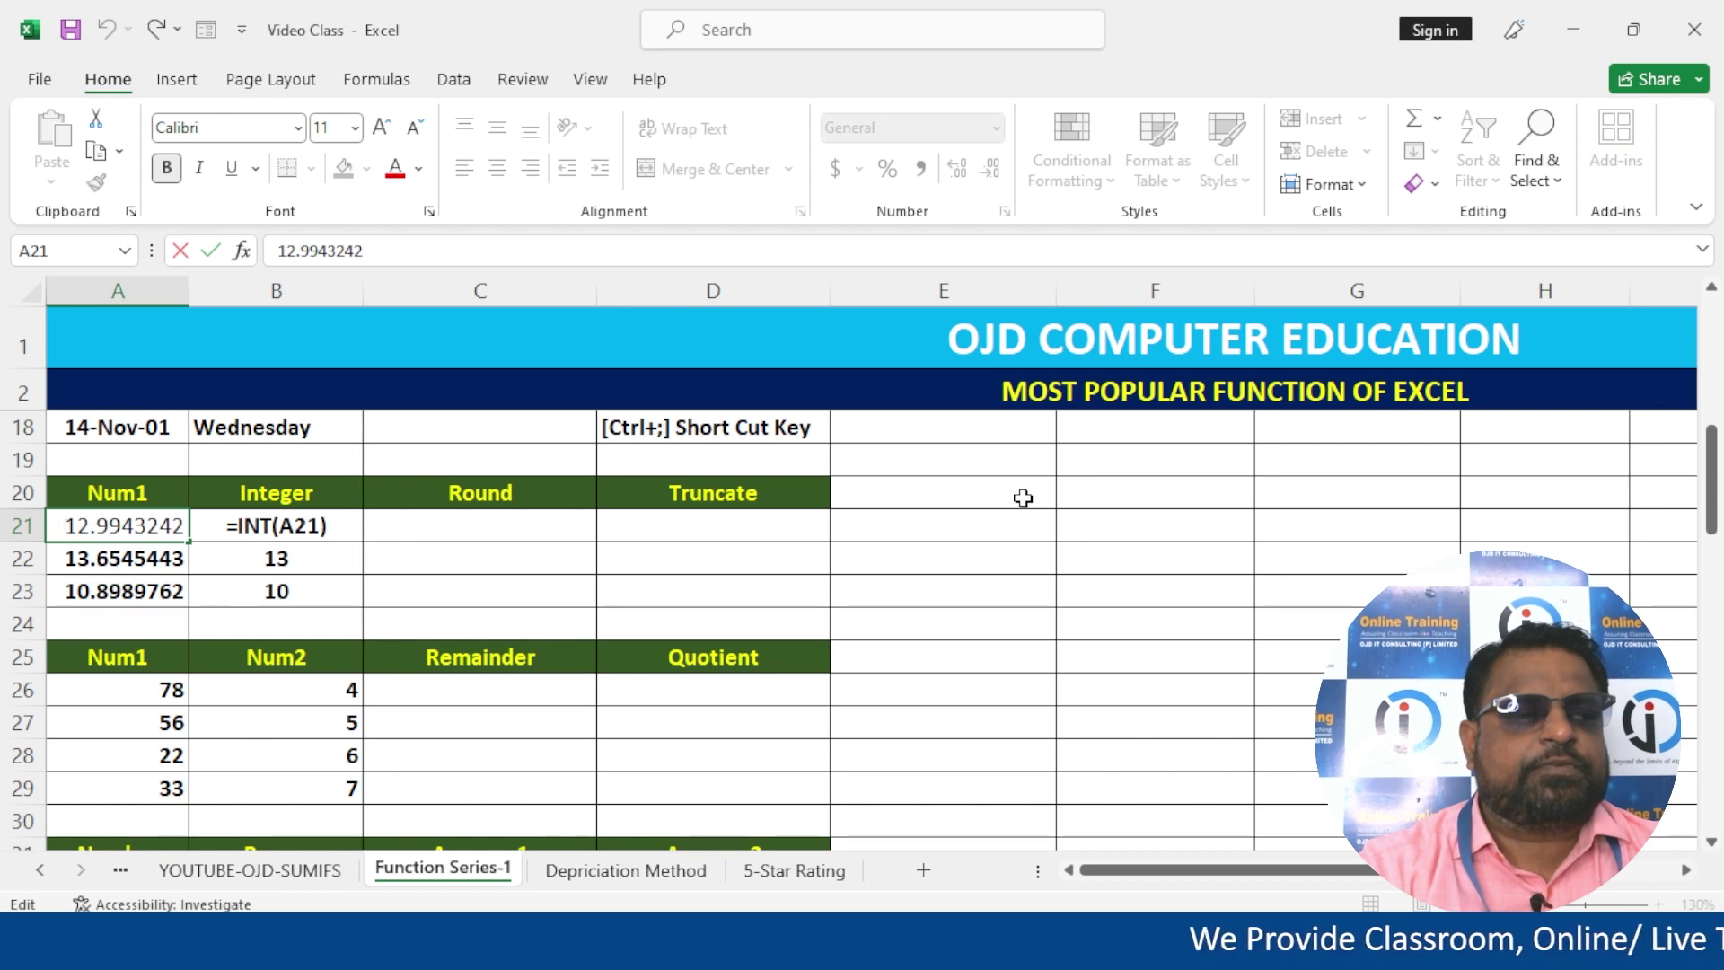
key("Delete")
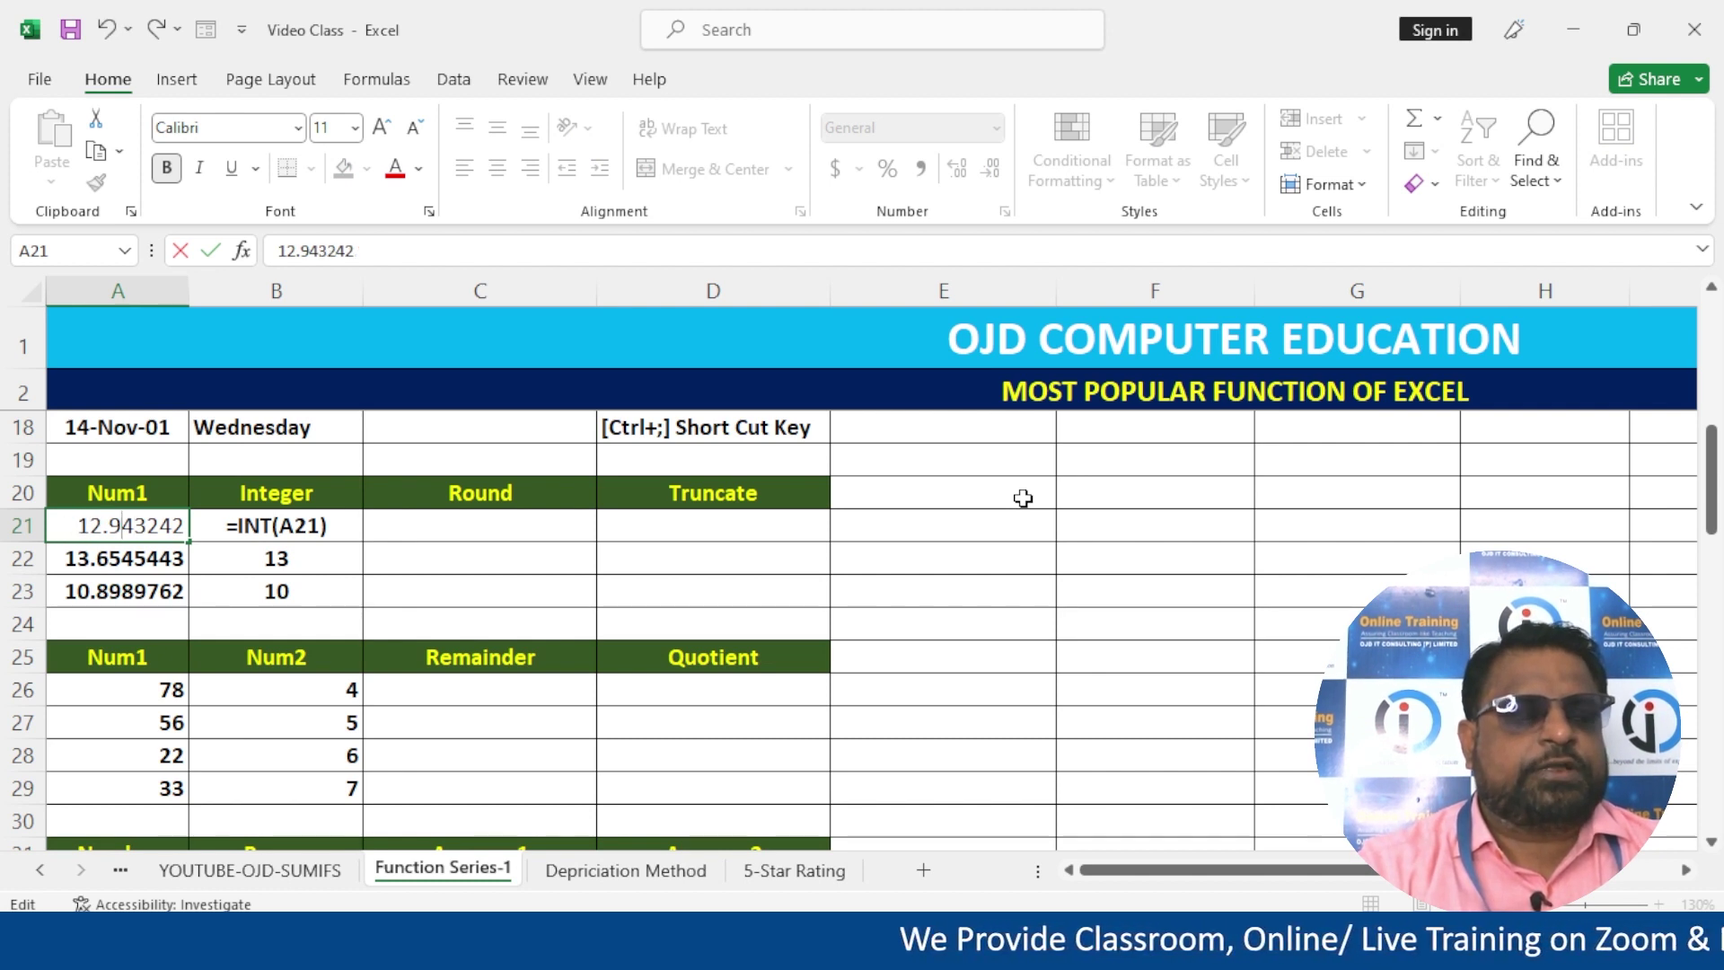
type("4")
key("Delete")
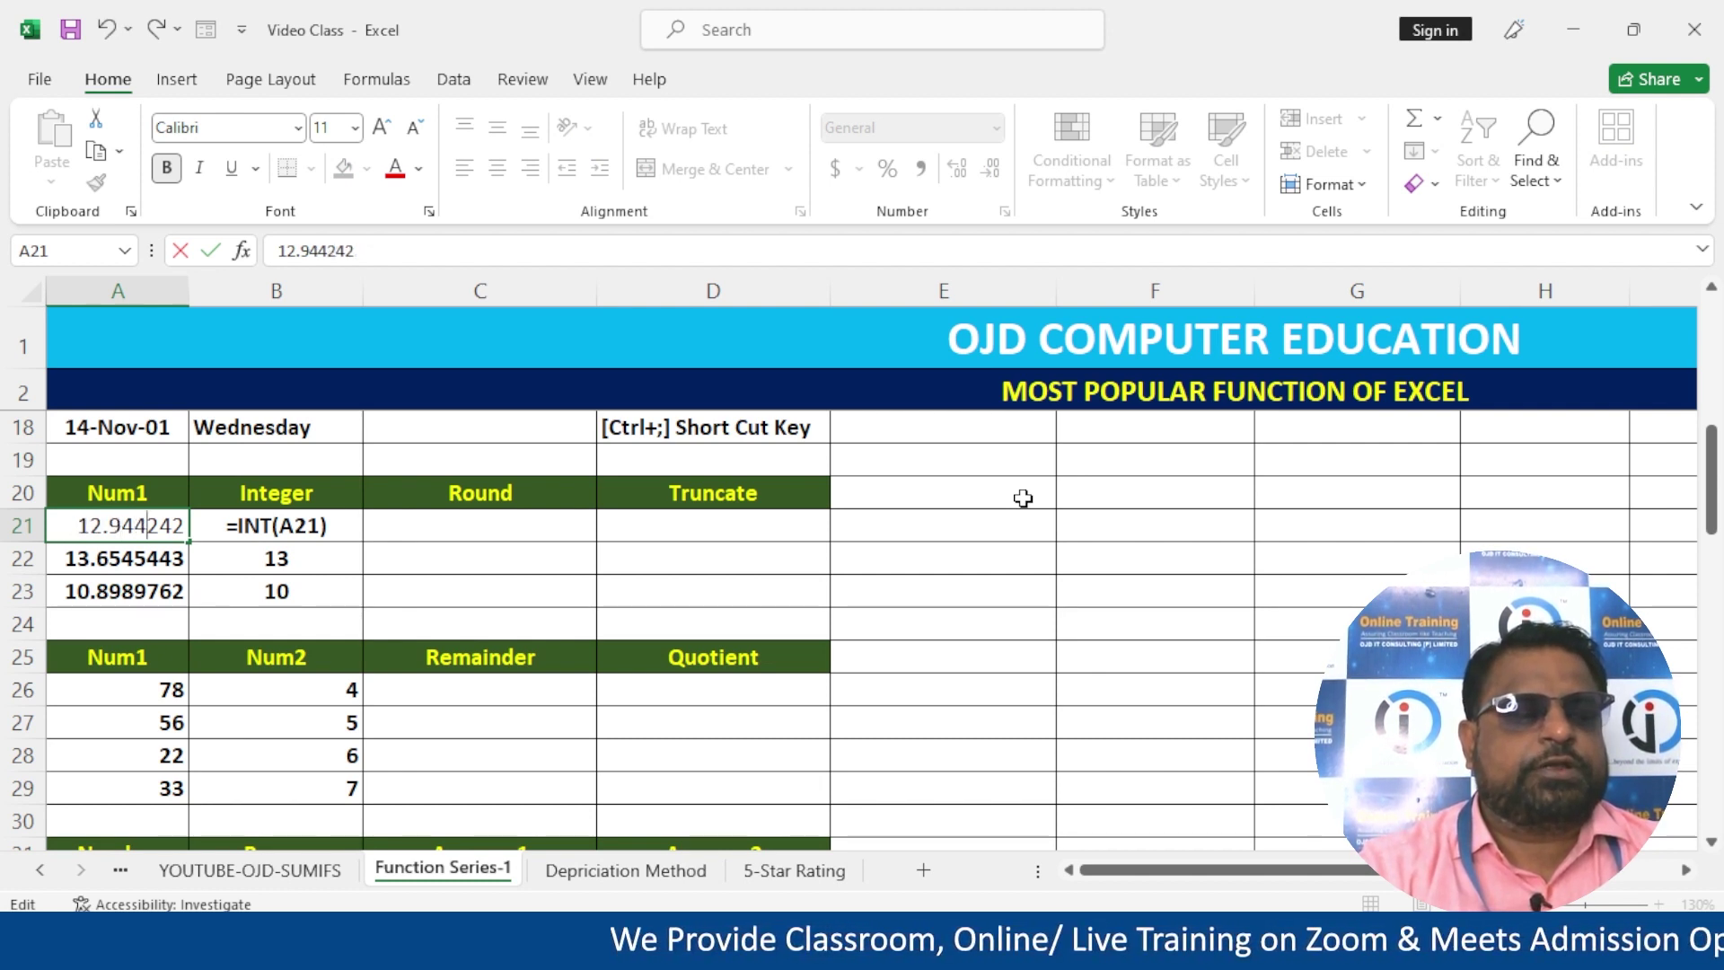
type("7")
key("Return")
key("Up")
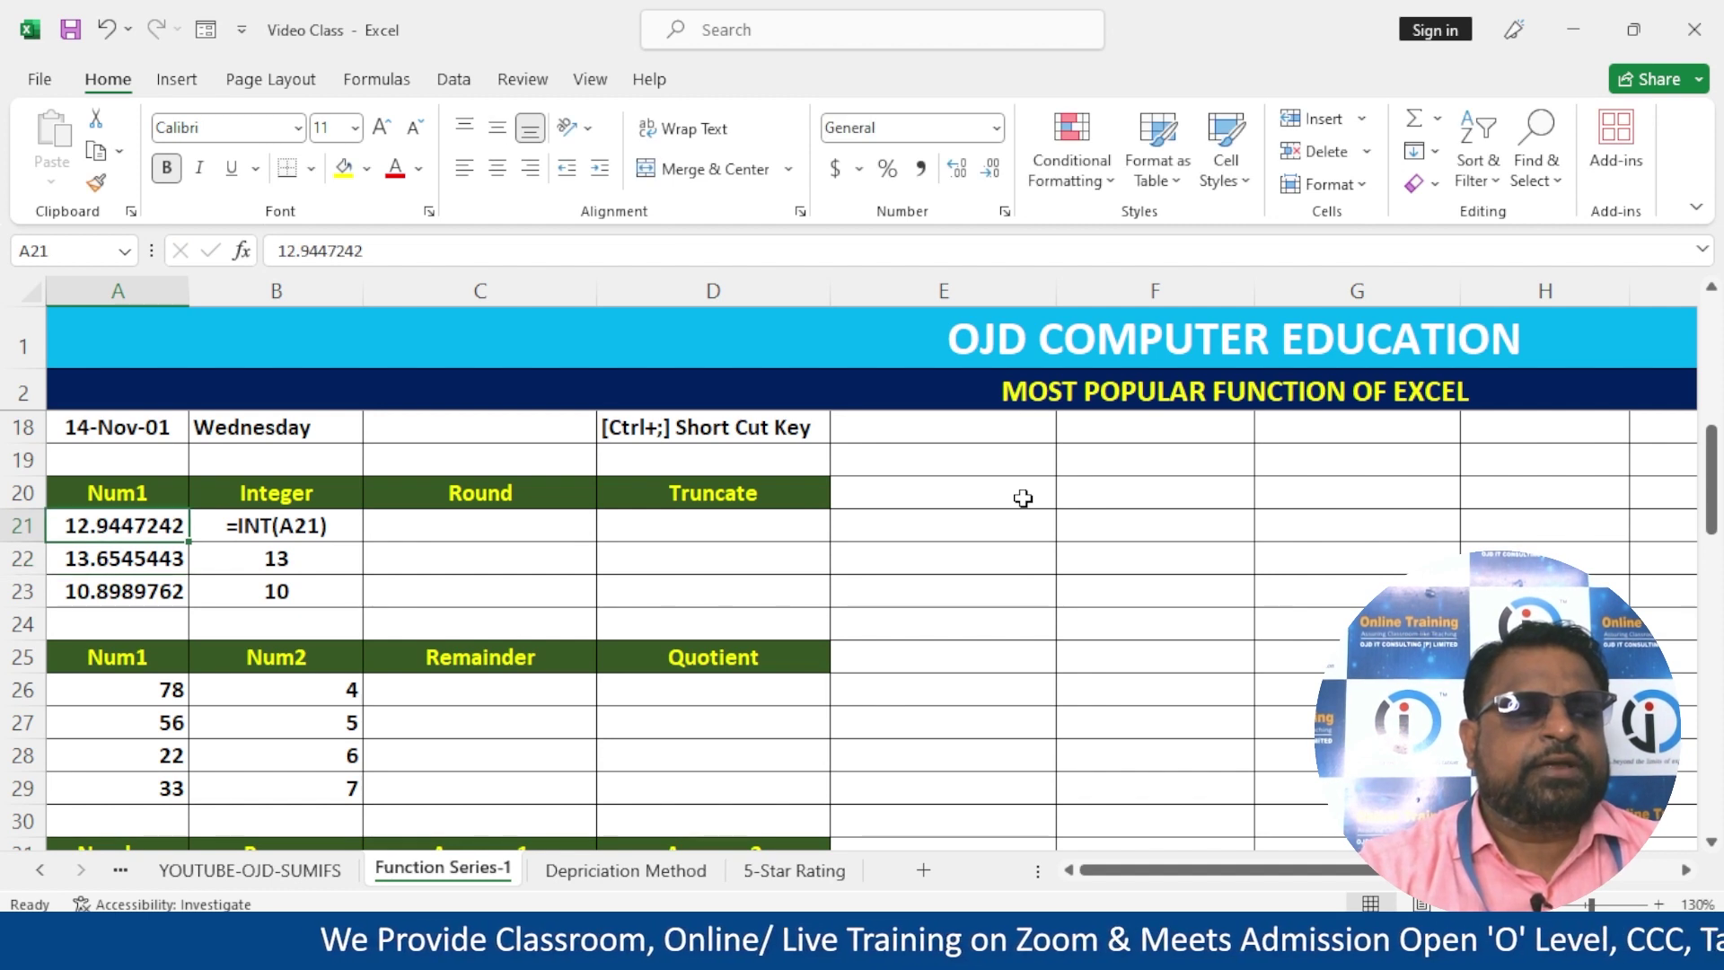
- Edit the second decimal digit of the number in A21 so it reads 12.9547242
key("Down")
key("Up")
key("F2")
key("Left")
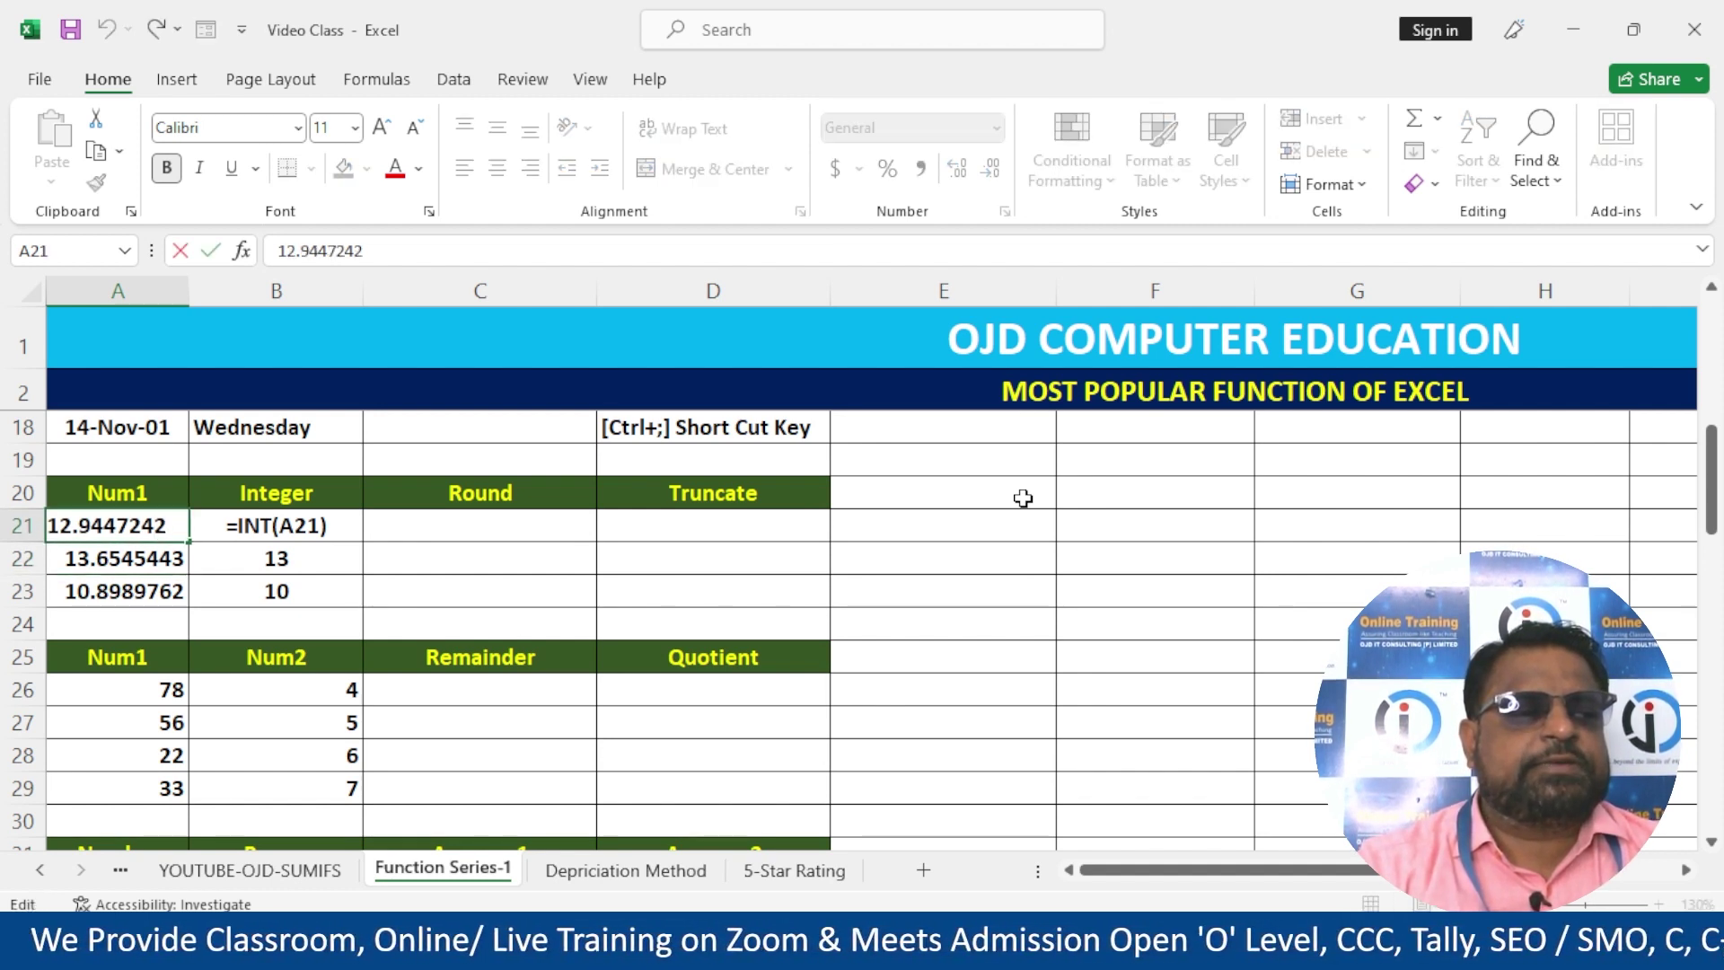
key("Delete")
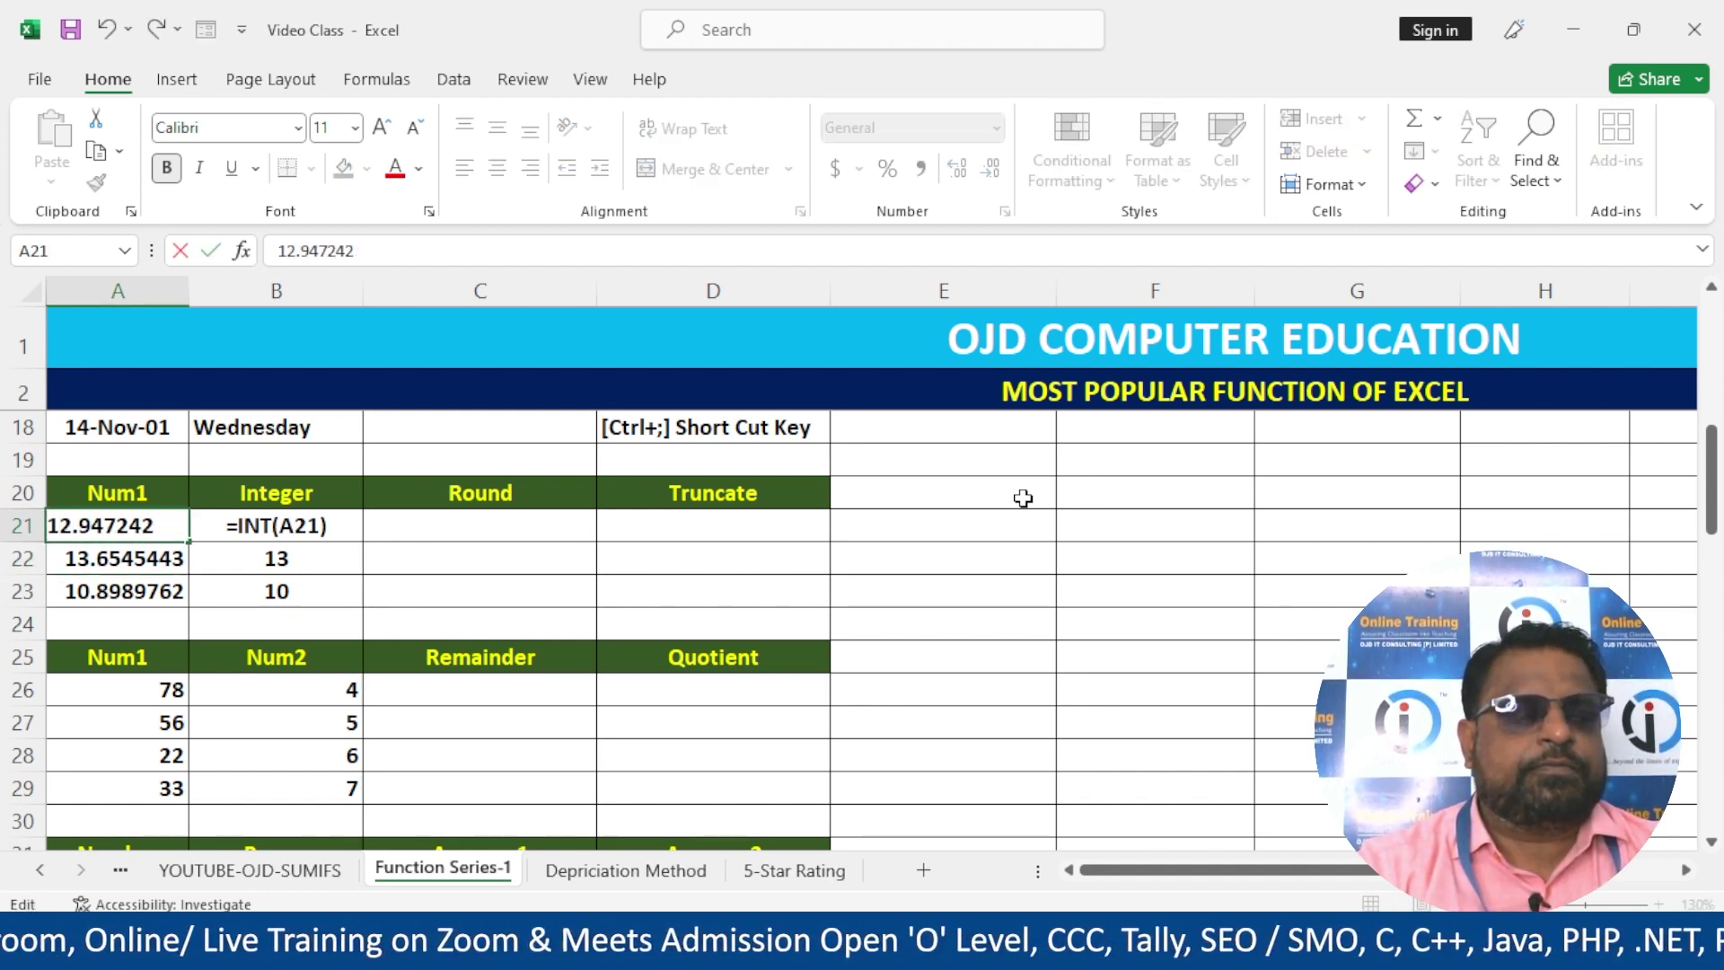
type("5")
key("Return")
key("Up")
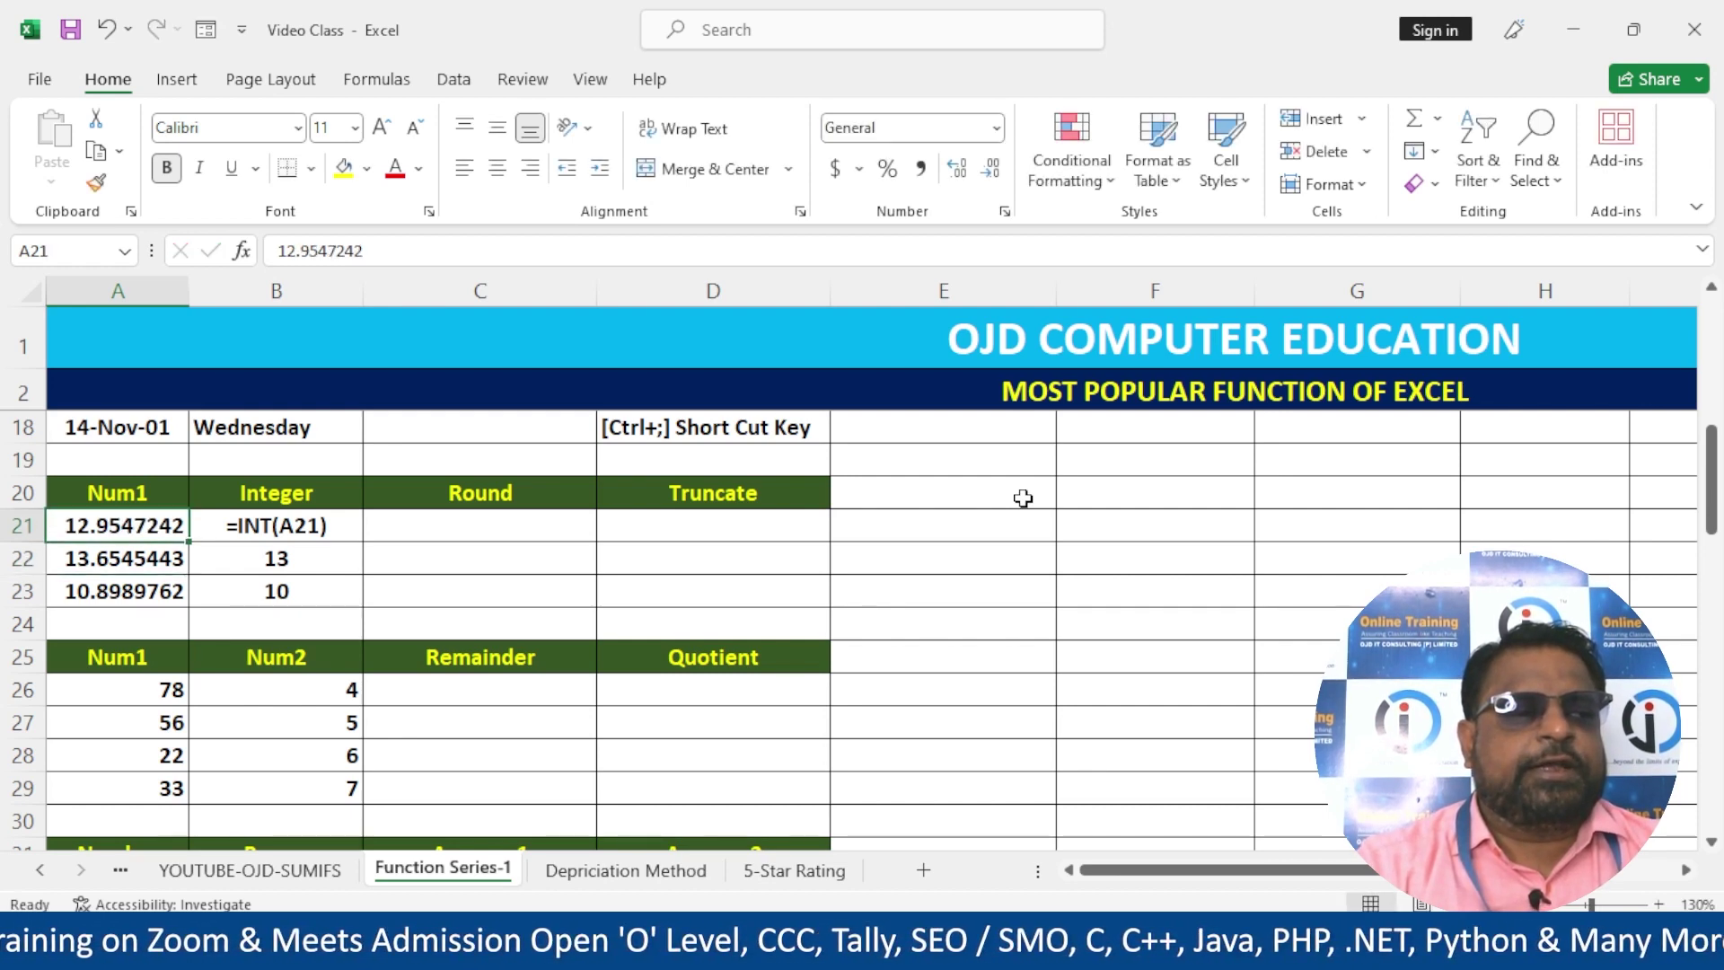
- Edit the third decimal digit of the number in A21 so it reads 12.9577242
key("F2")
key("Left")
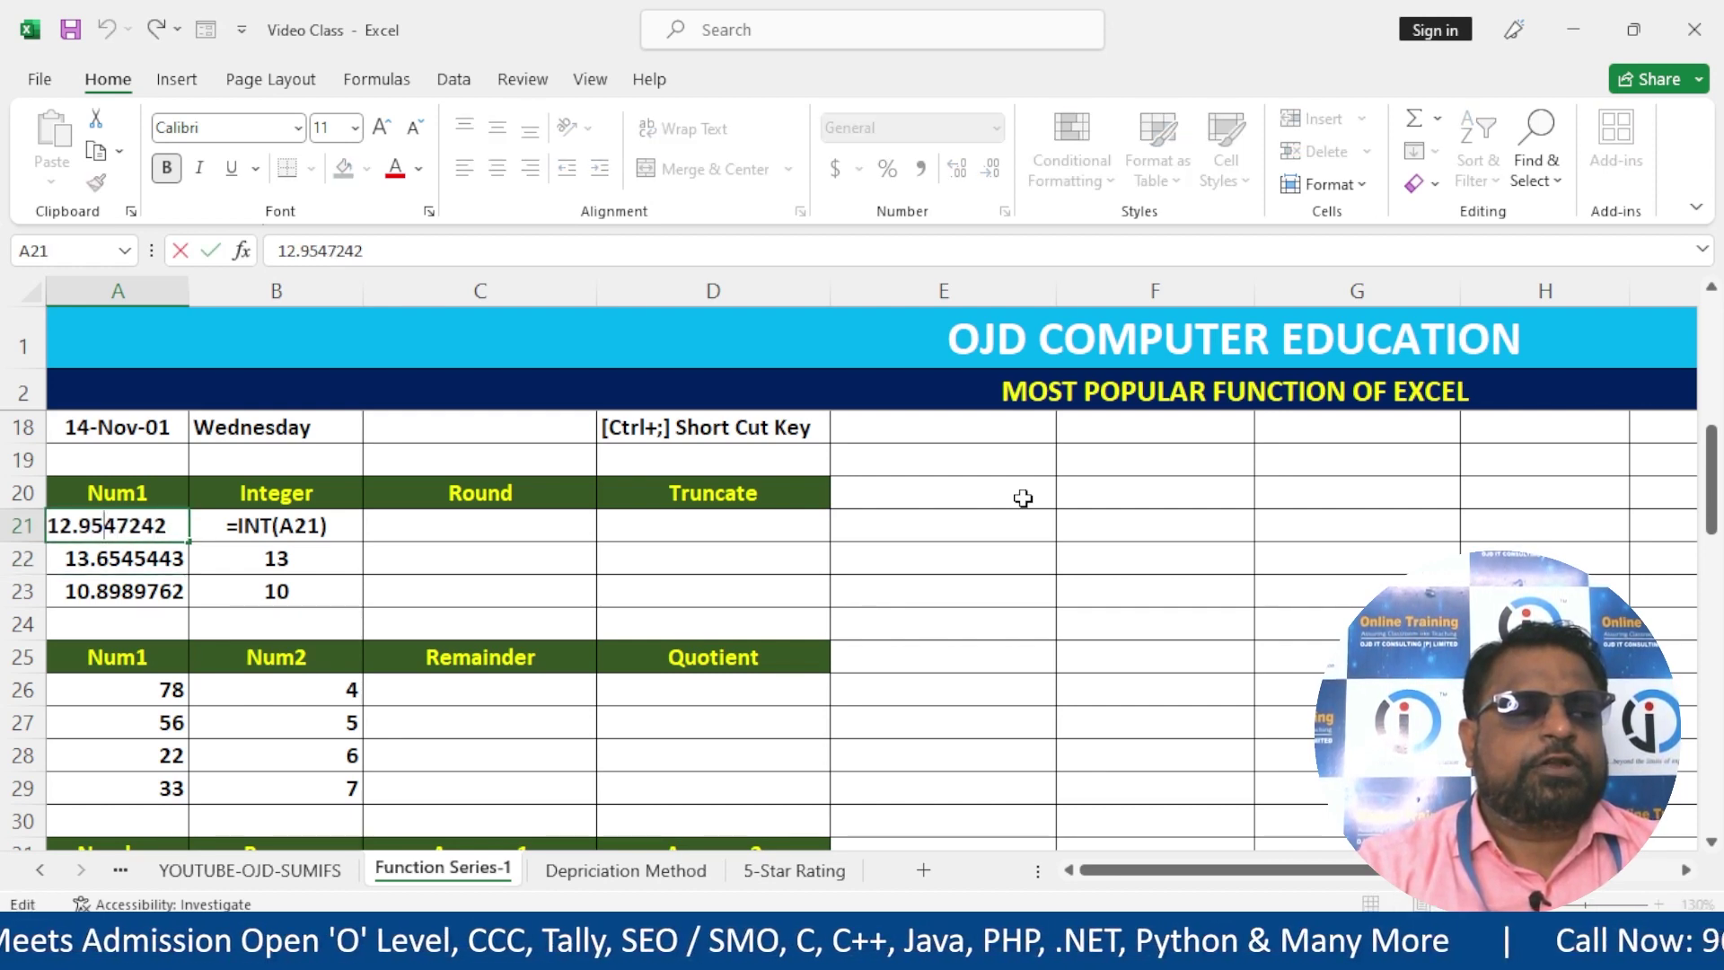
key("Delete")
type("7")
key("Return")
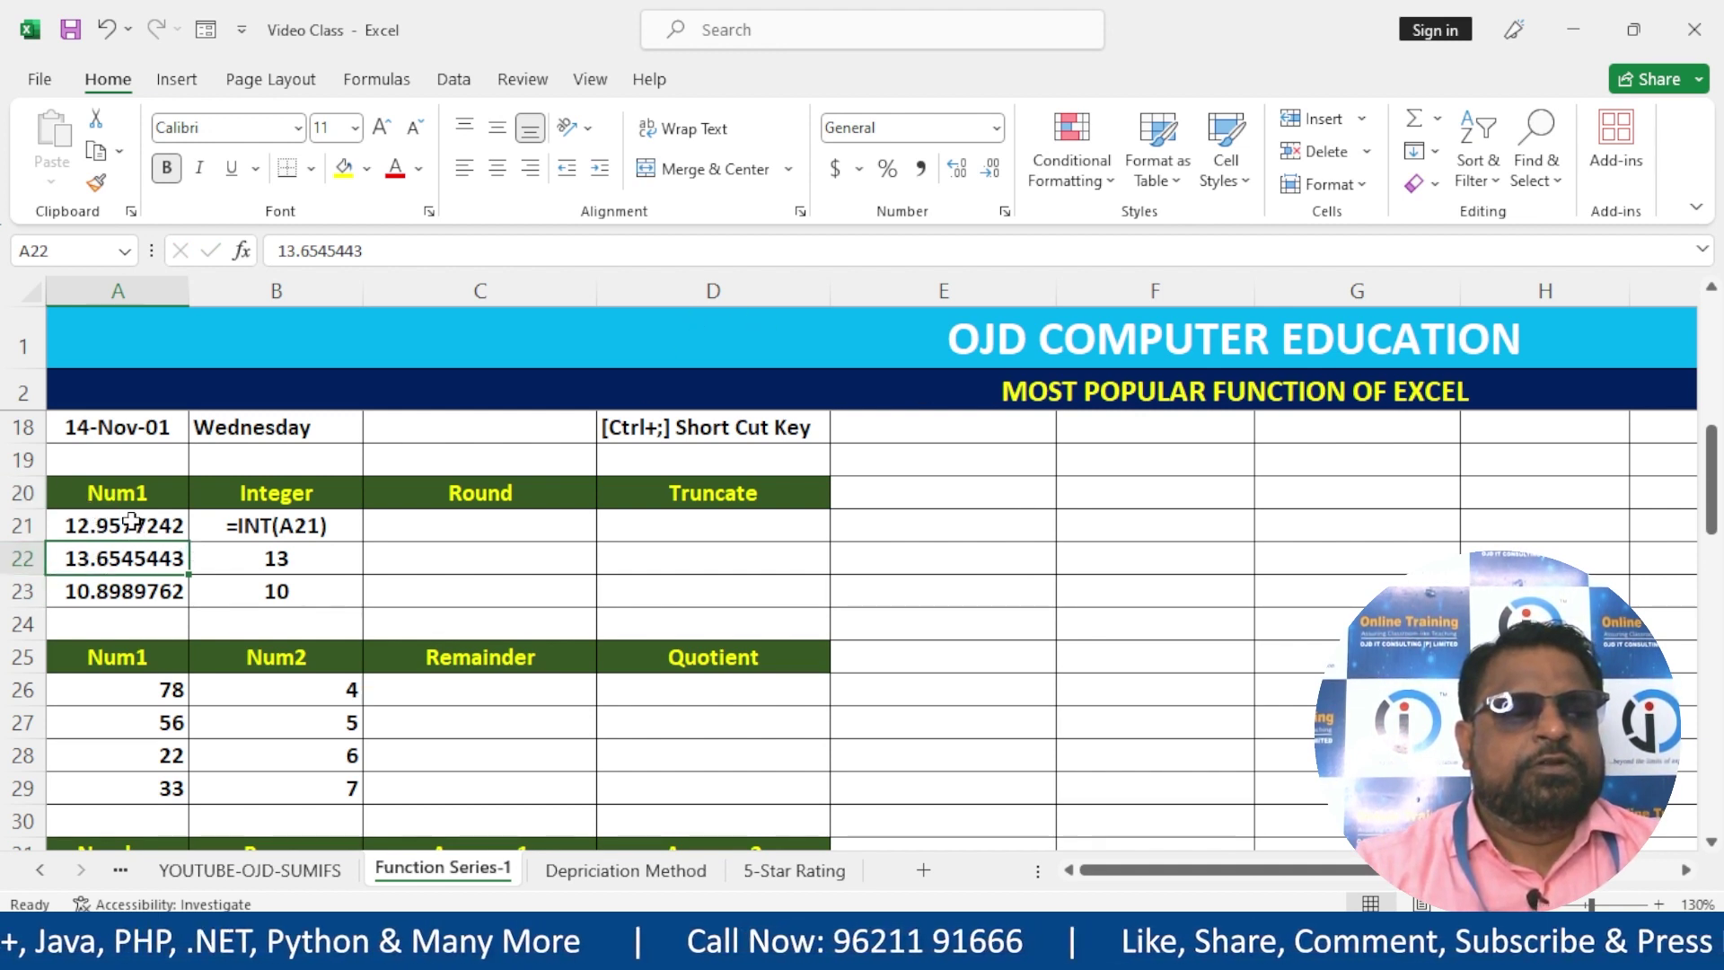
- Enter =ROUND(A21,2) in cell C21 under Round and copy the formula down to C23
left_click_drag(132, 521, 134, 589)
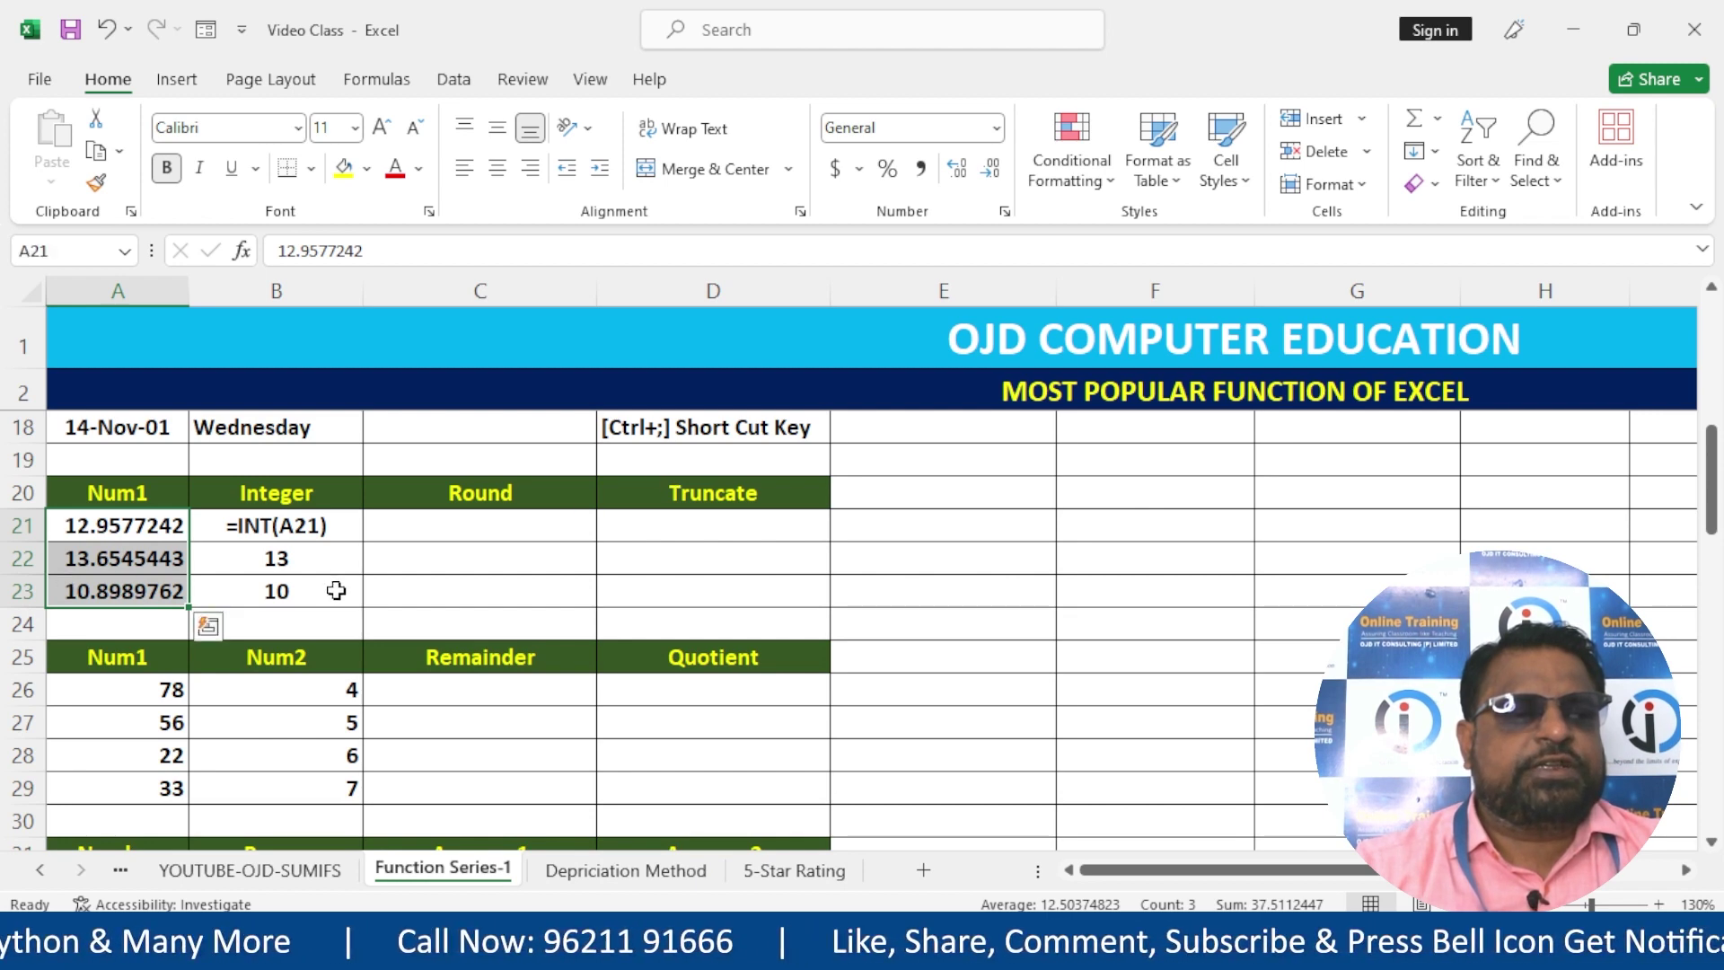
left_click(507, 534)
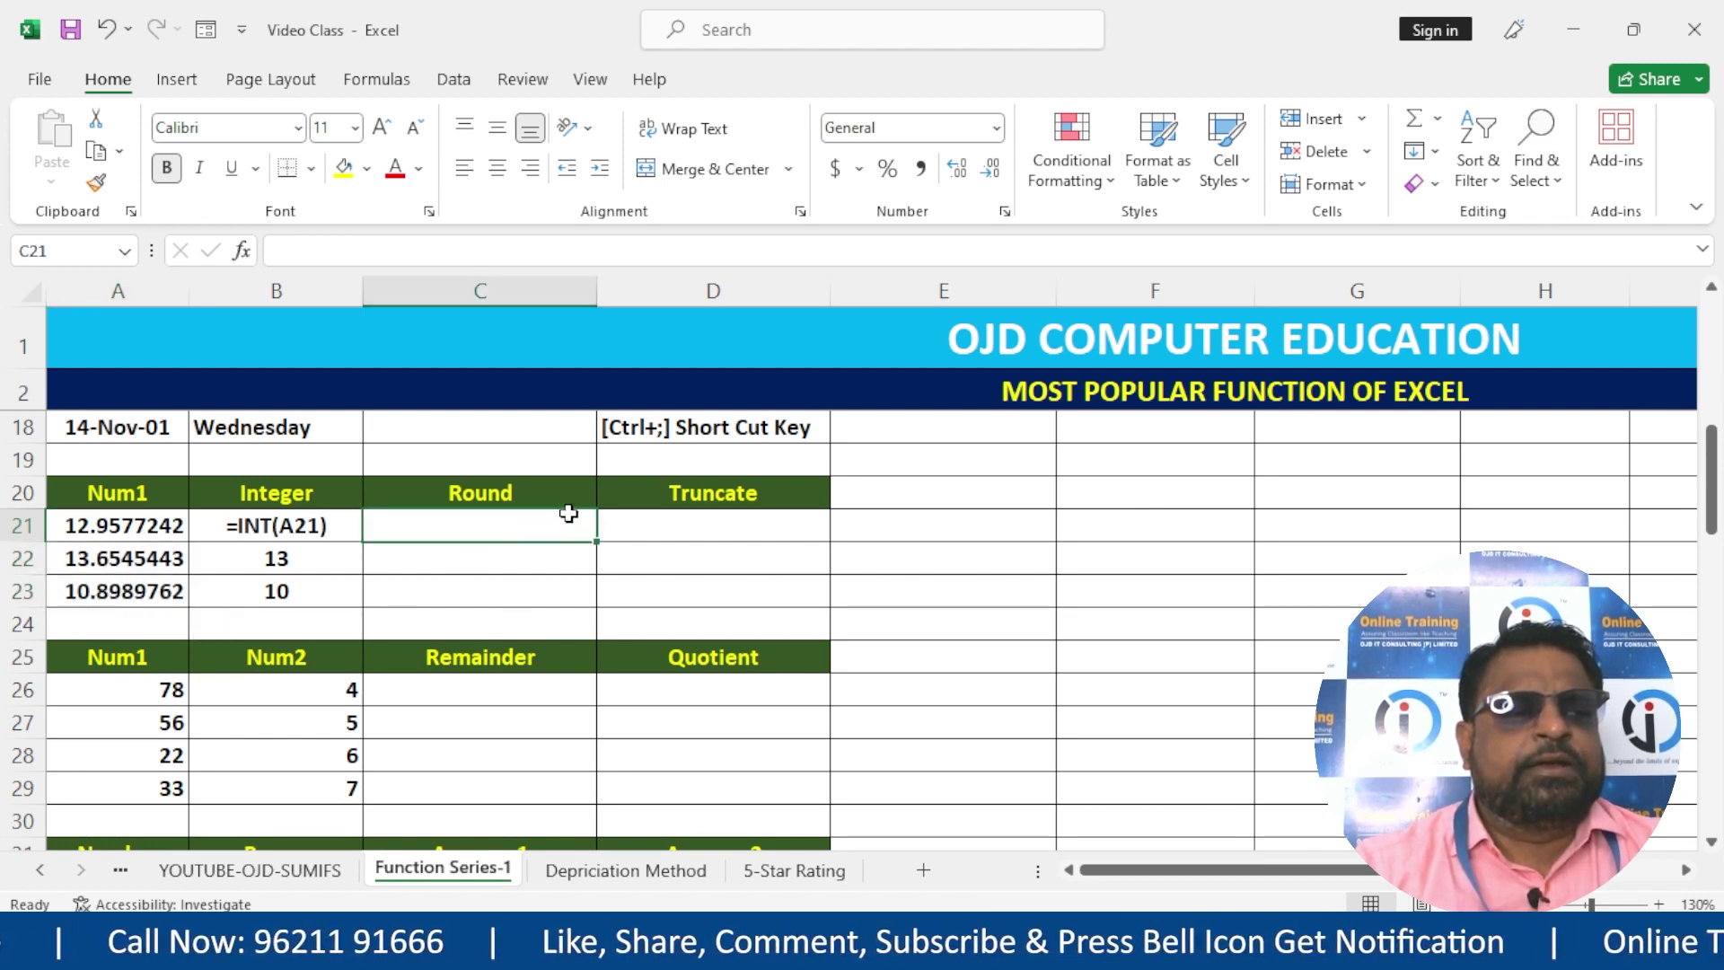
type("=")
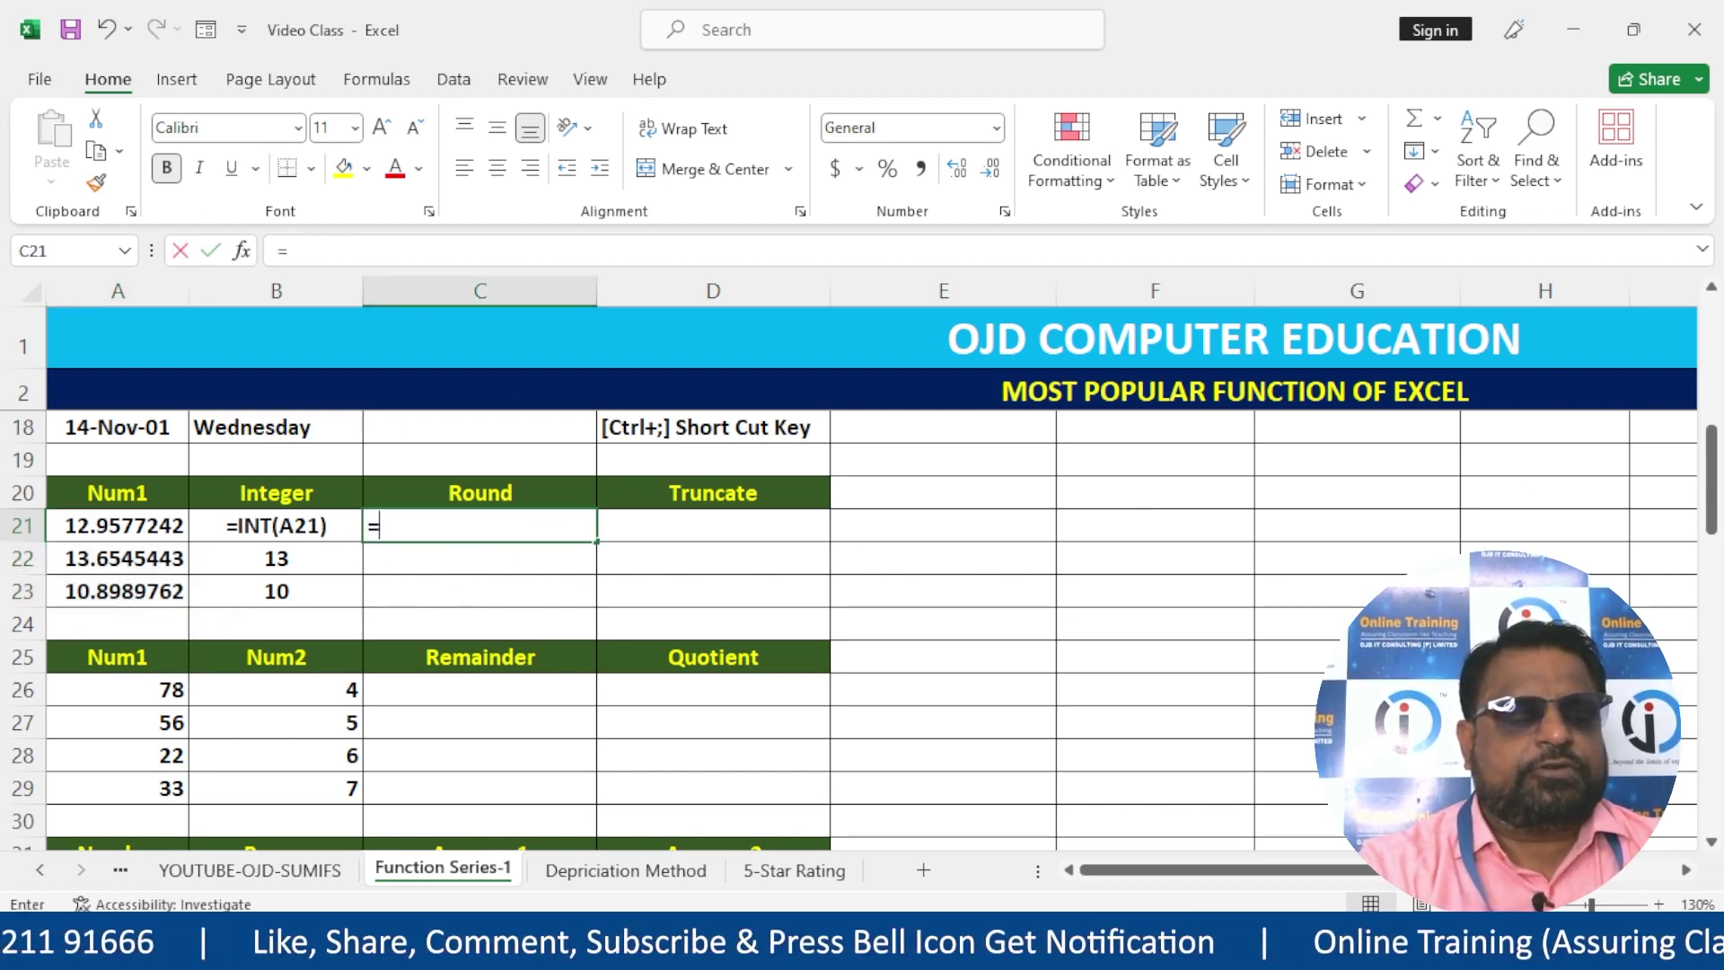
type("Round")
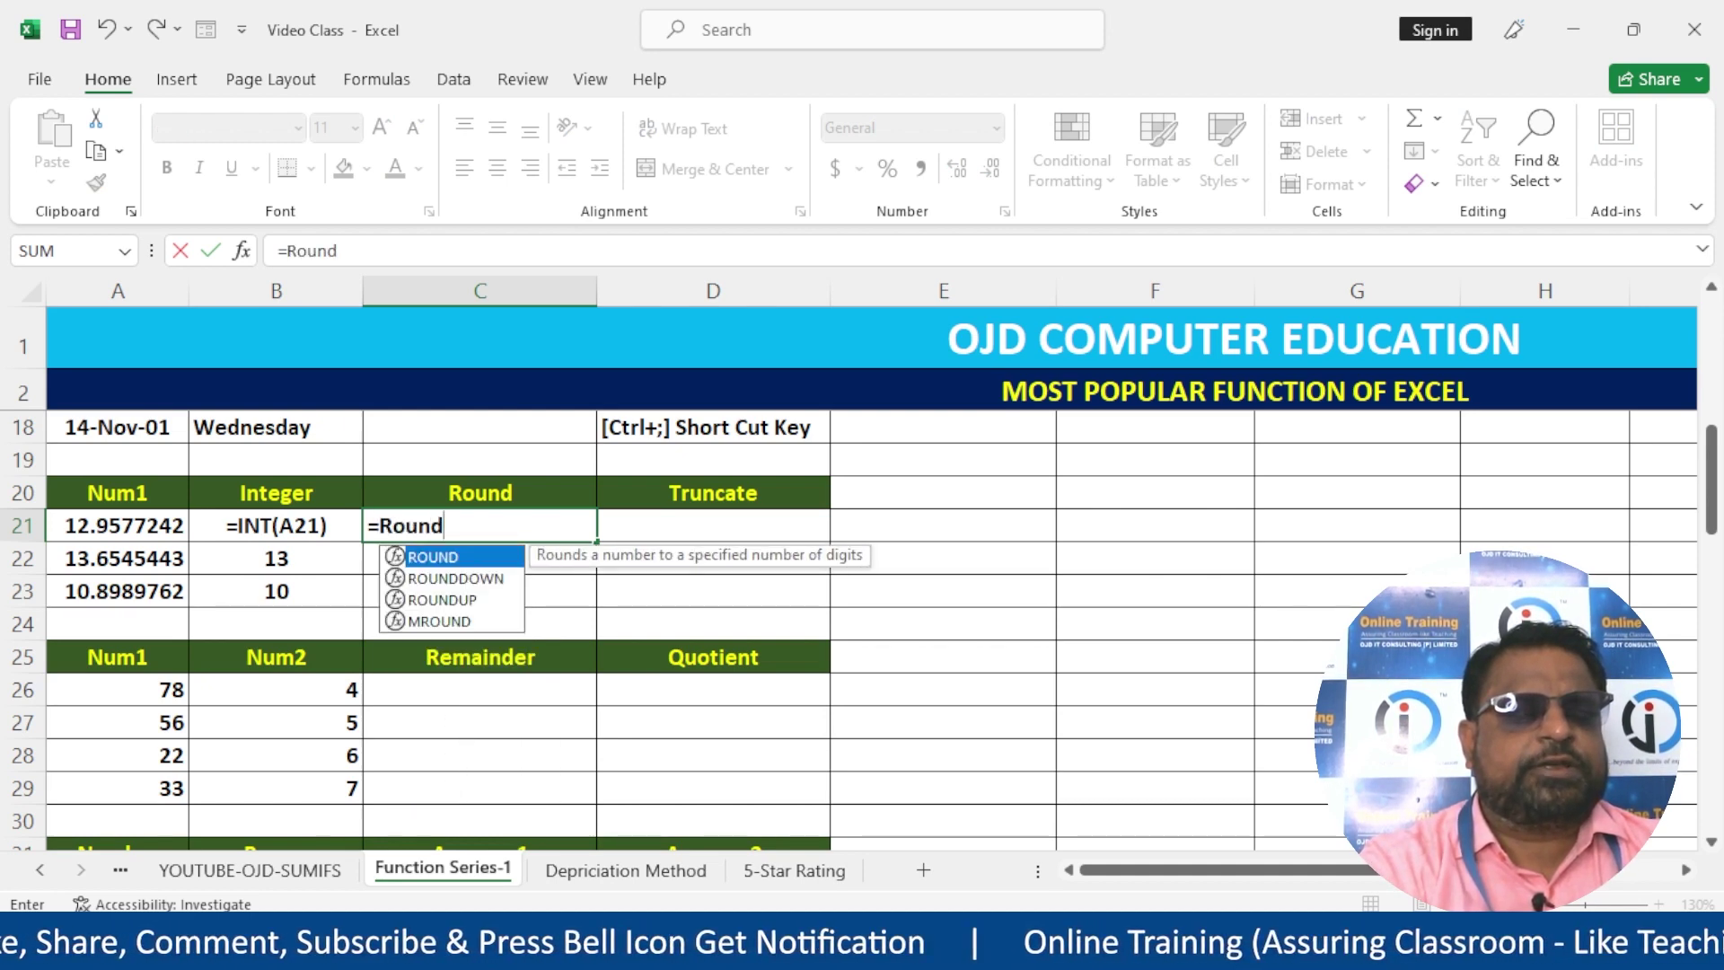
type("(")
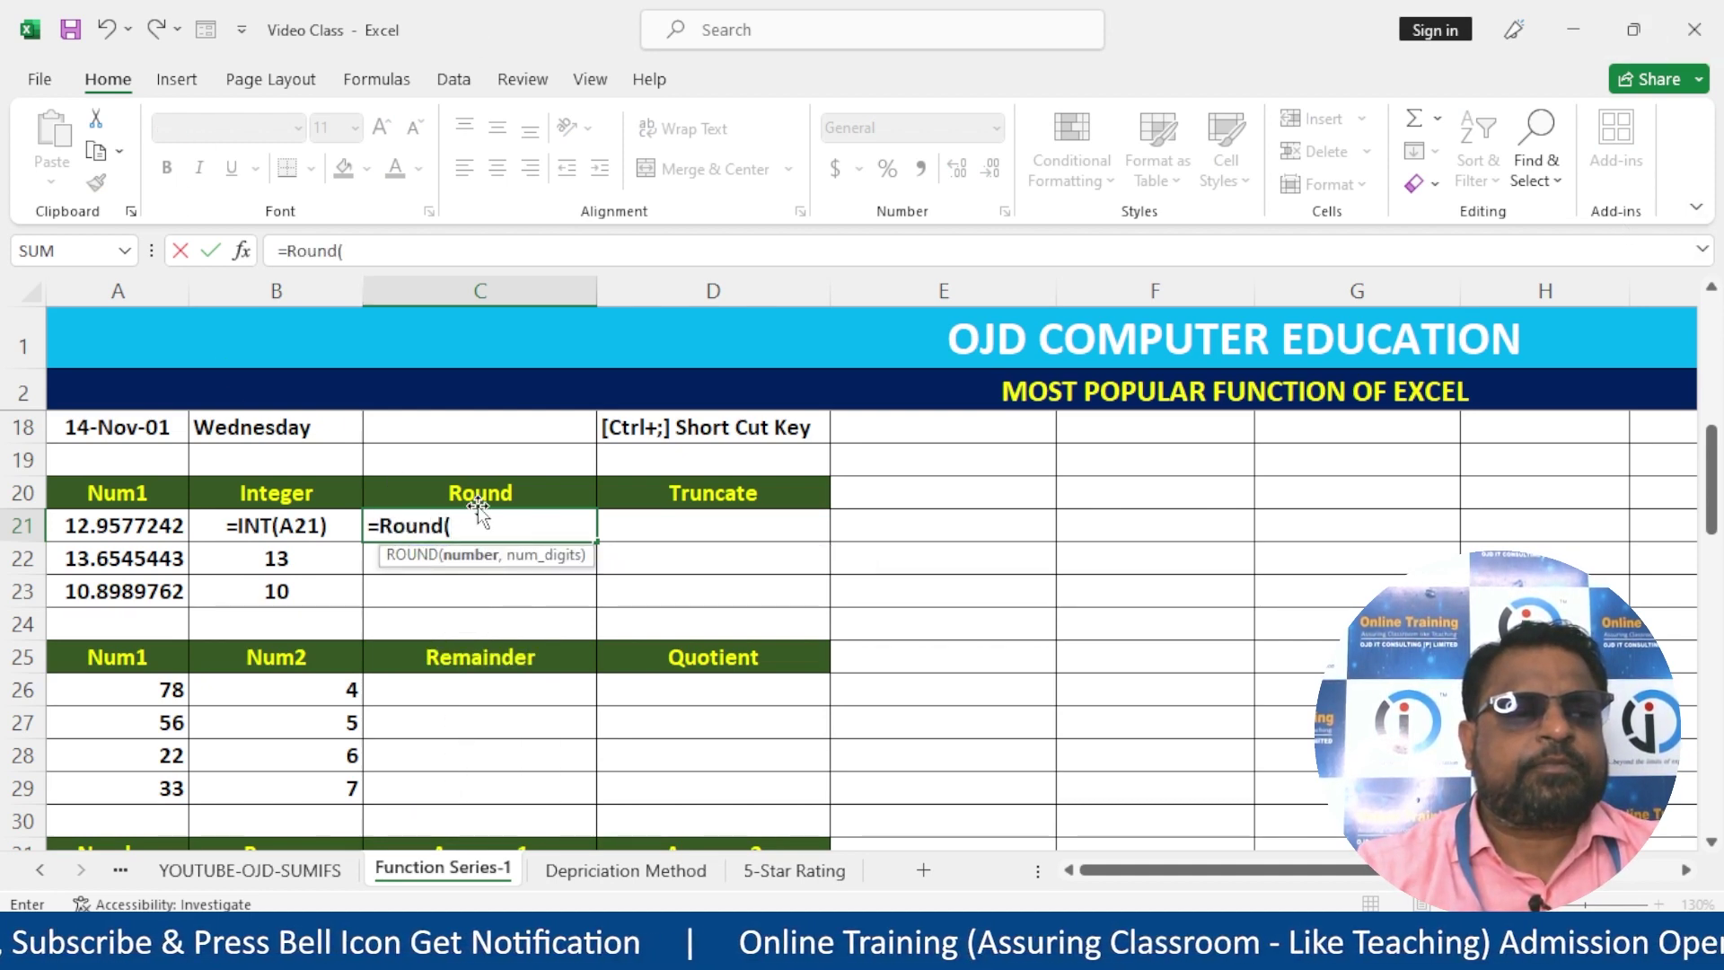
left_click(89, 531)
type(",")
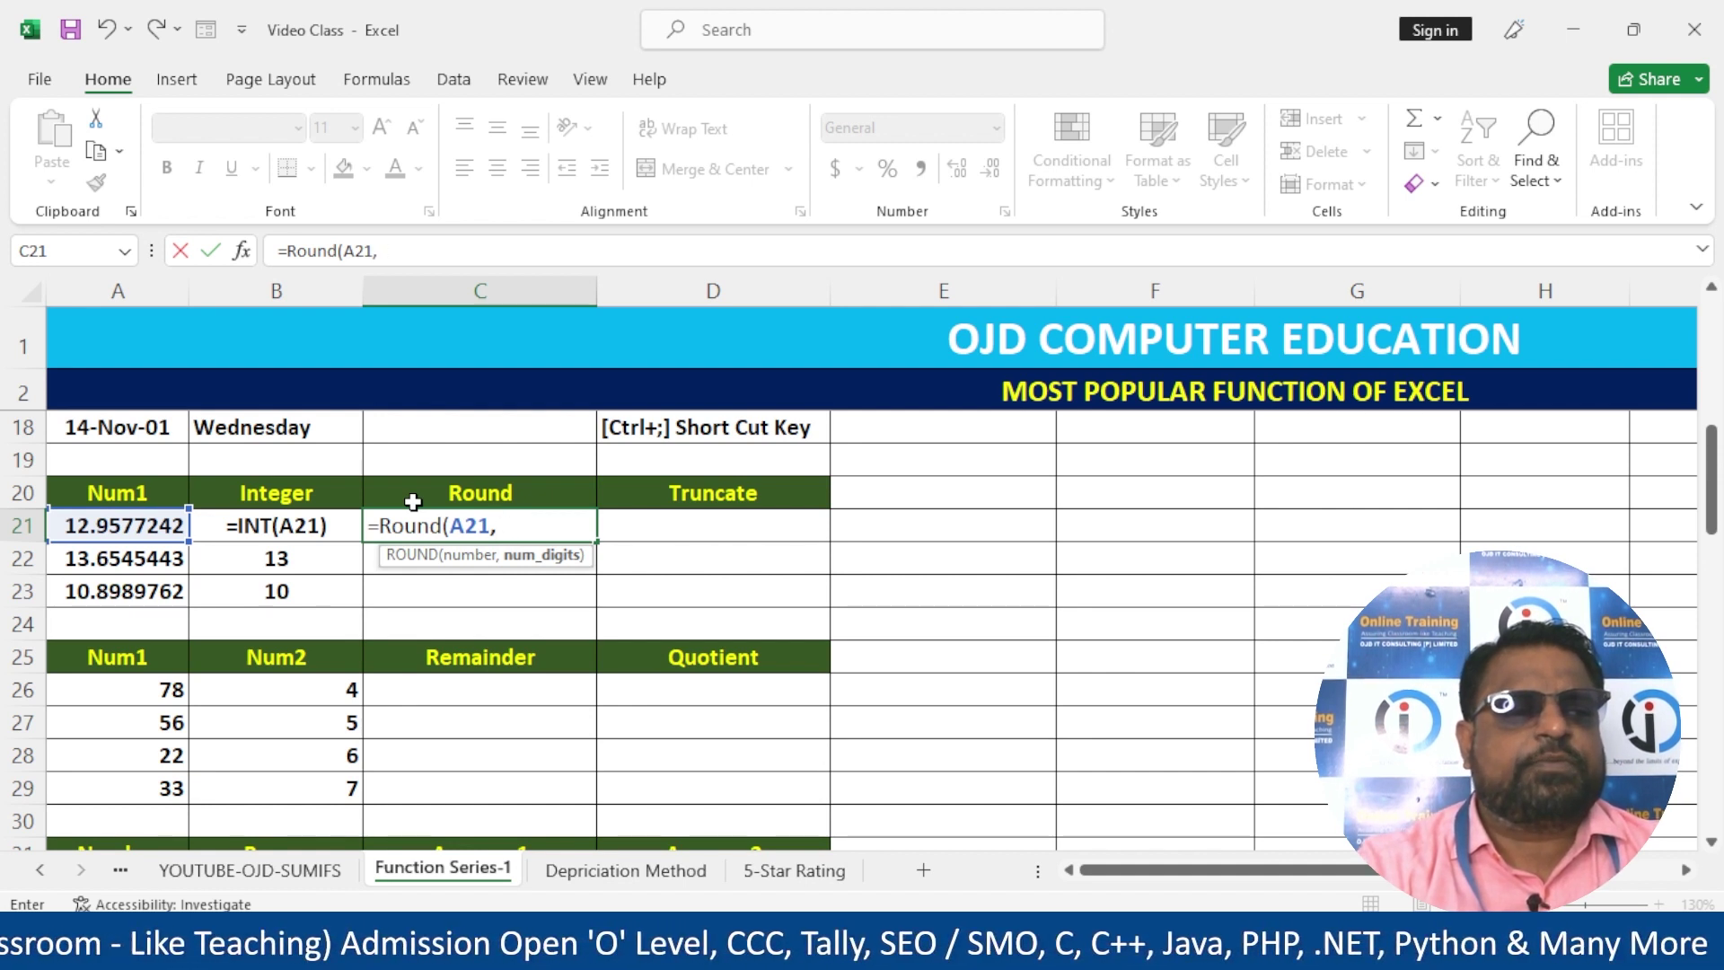
type("2")
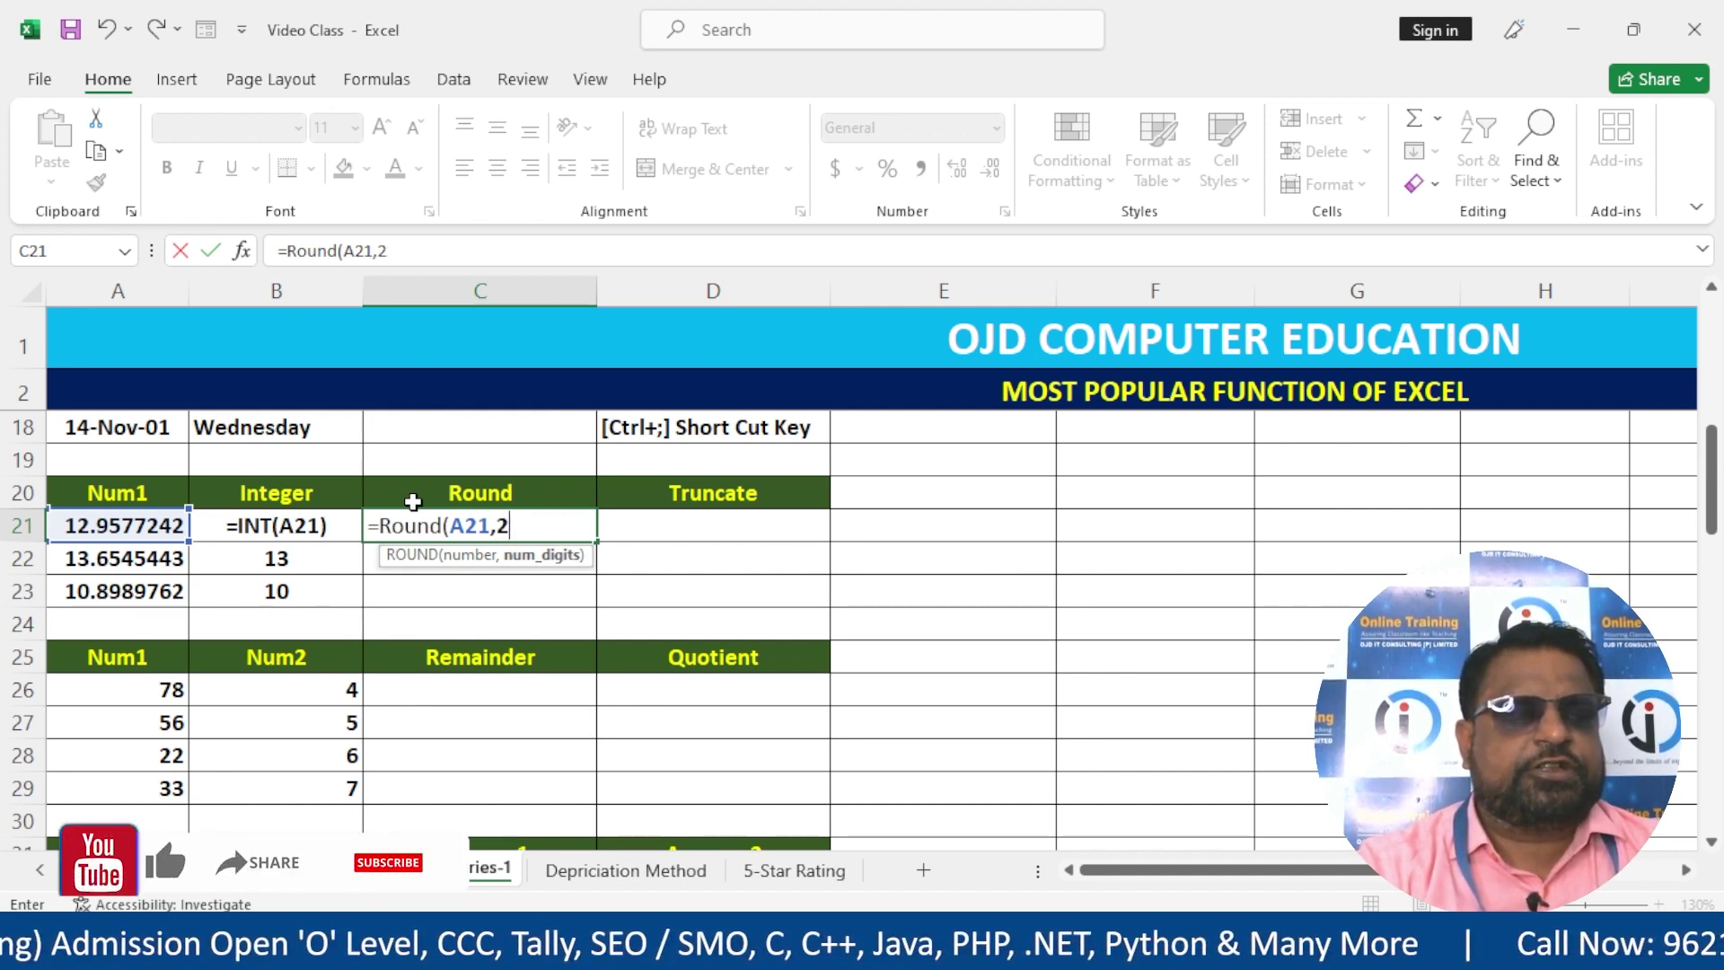
type(")")
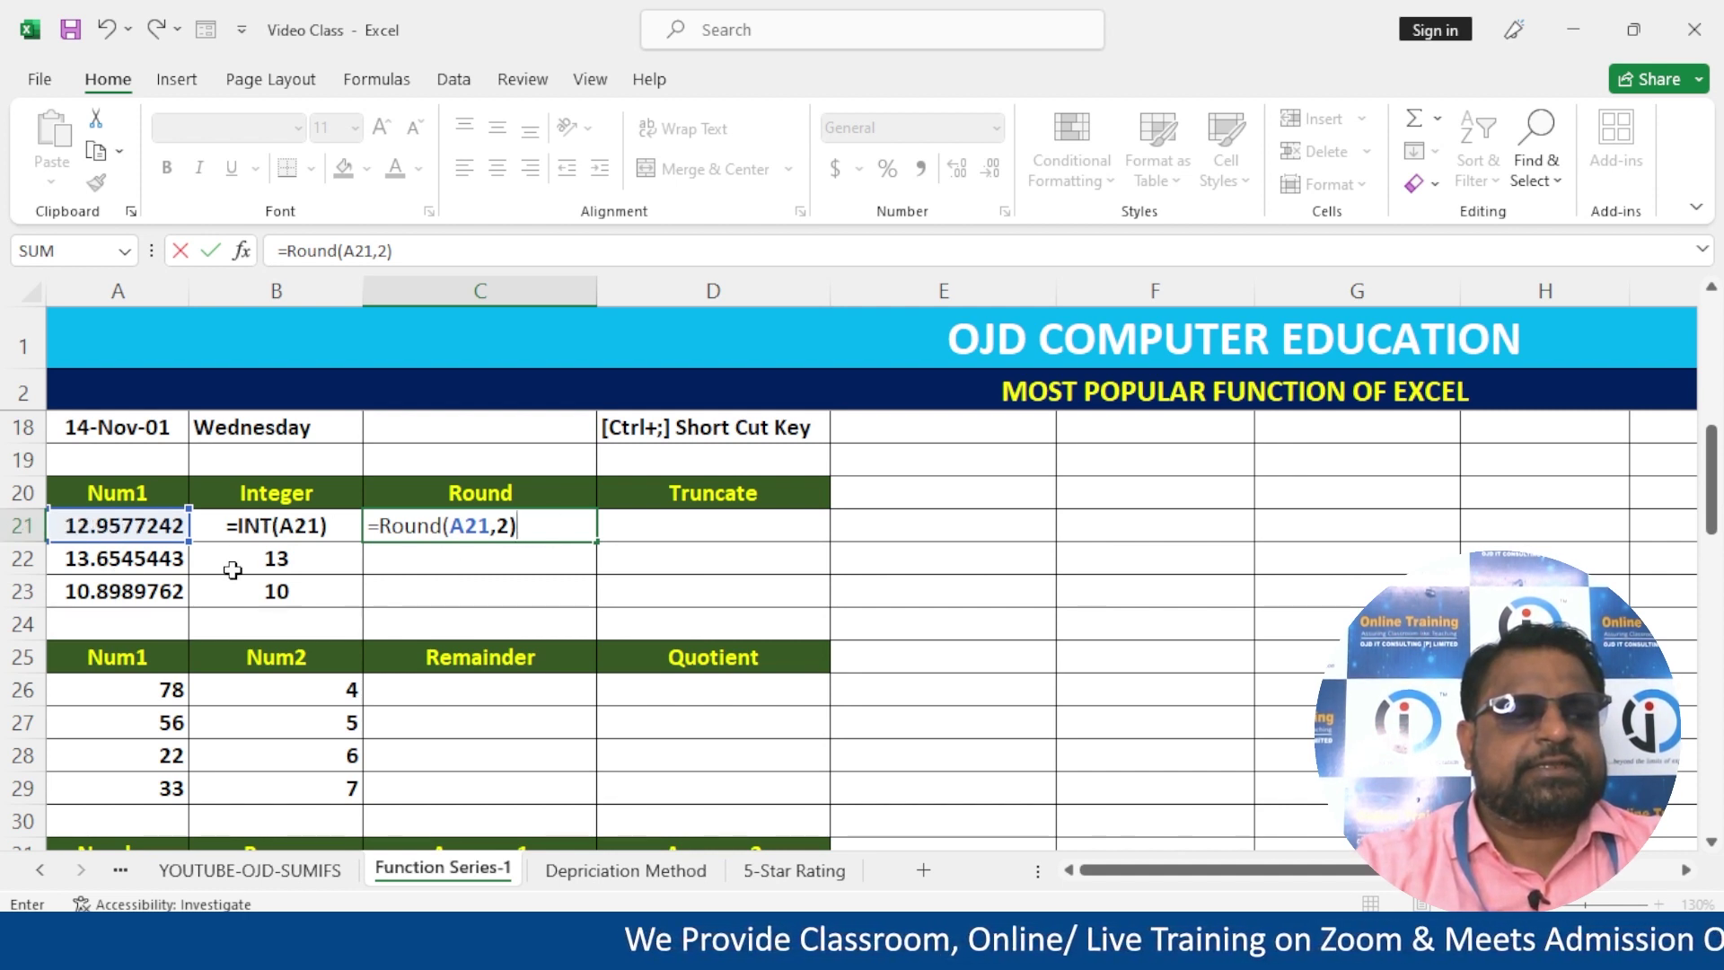
key("Return")
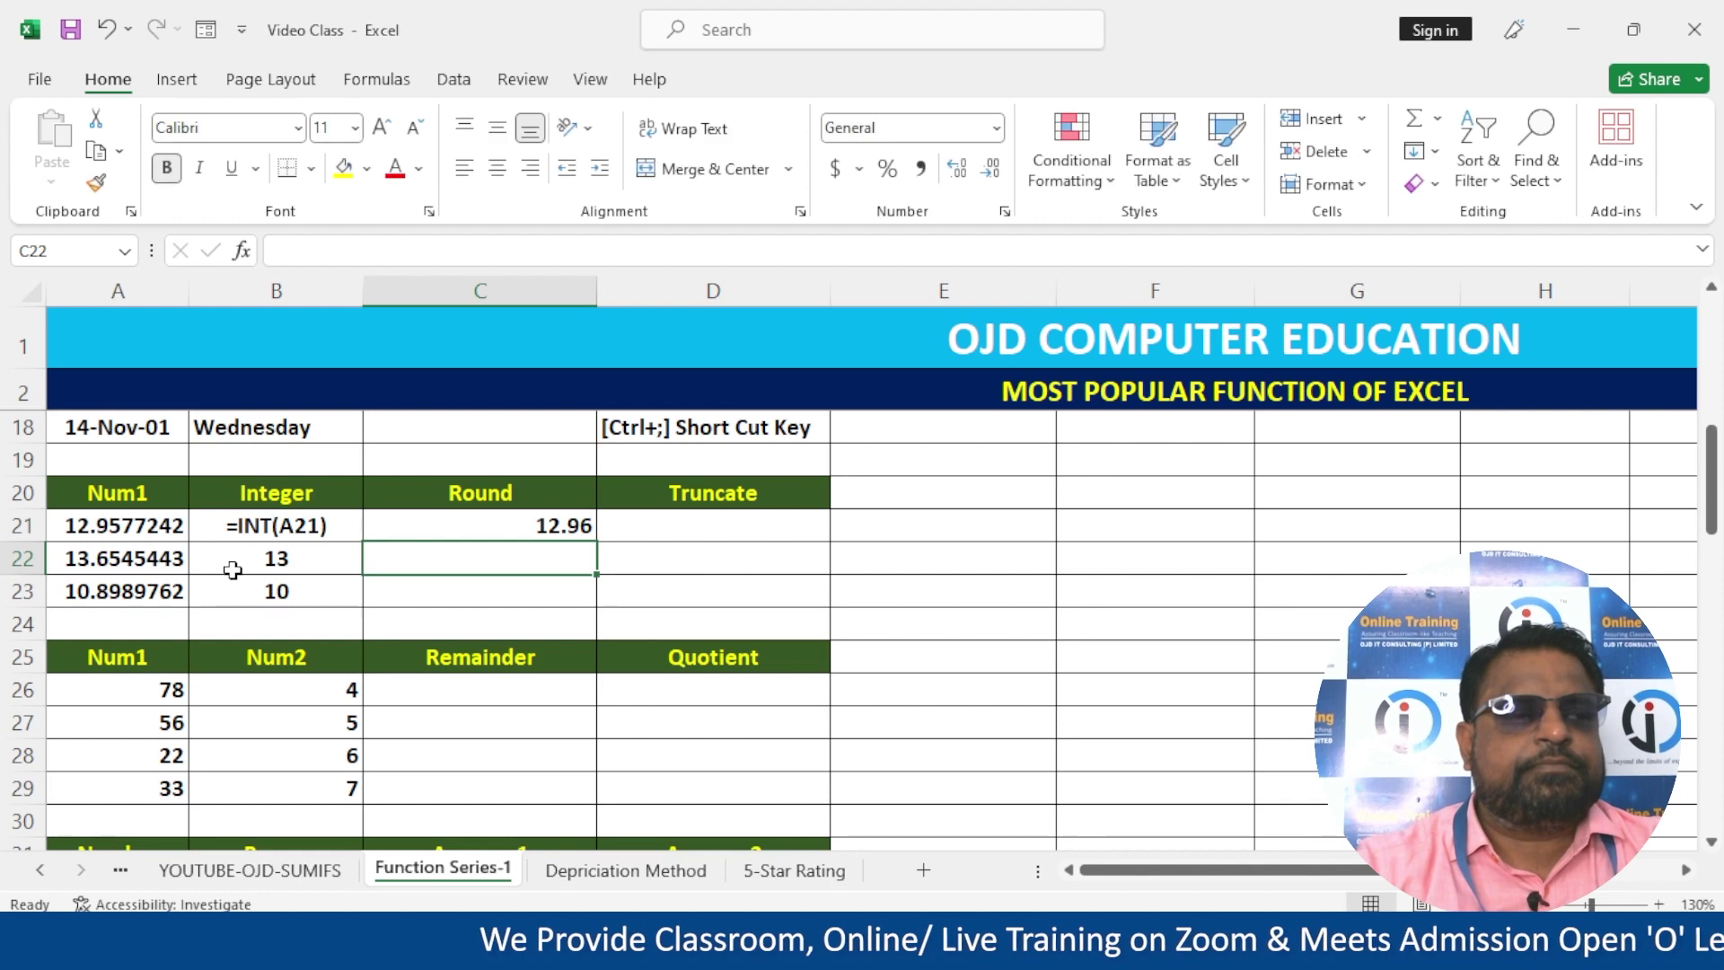
double_click(553, 521)
key("Return")
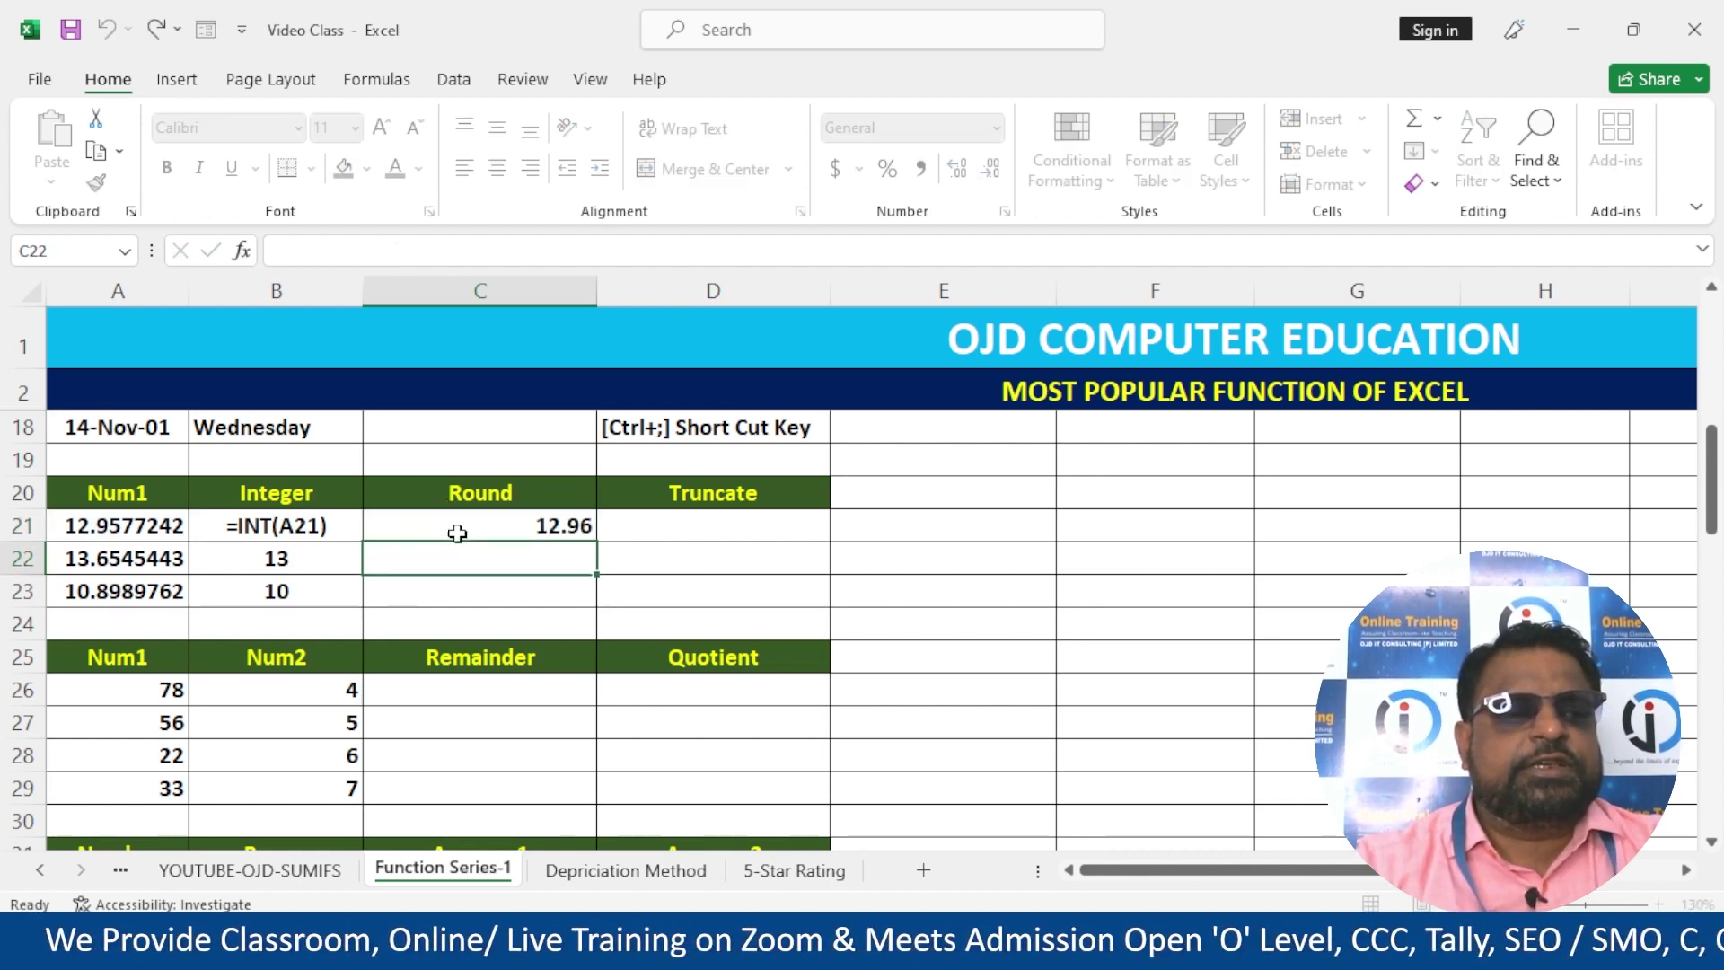
left_click(548, 512)
left_click_drag(598, 544, 594, 600)
- Change the number of digits in the ROUND formula in C21 to 3
double_click(507, 525)
key("Right")
key("Right")
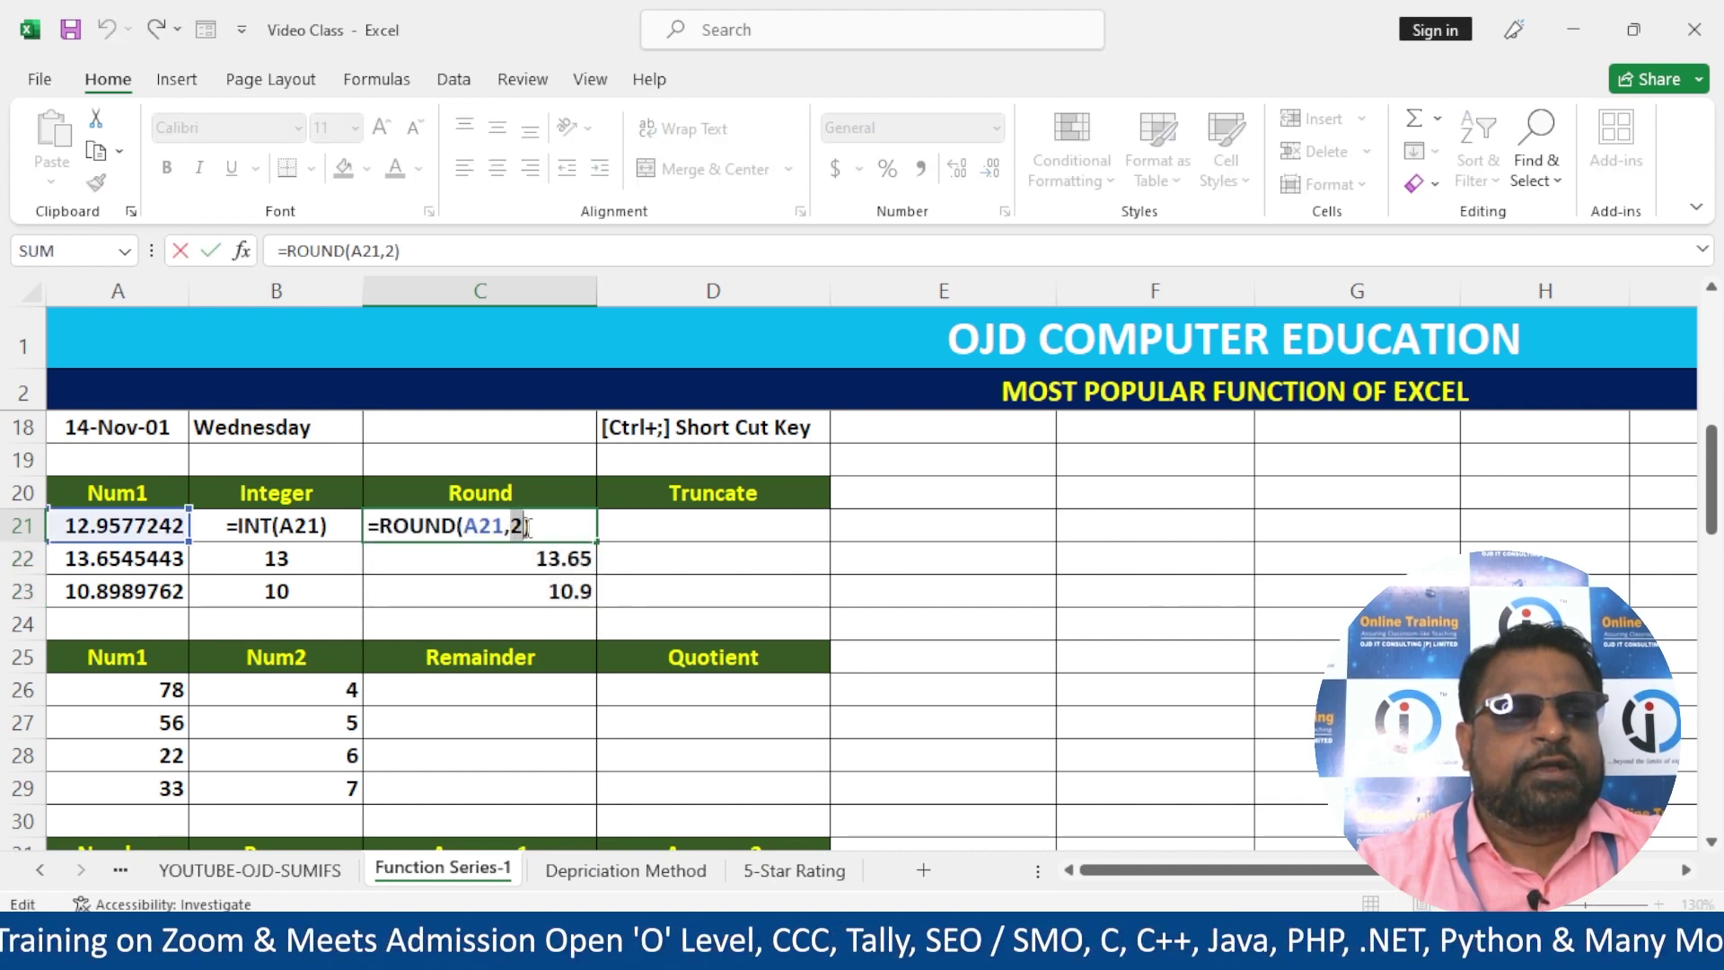
key("BackSpace")
type("3")
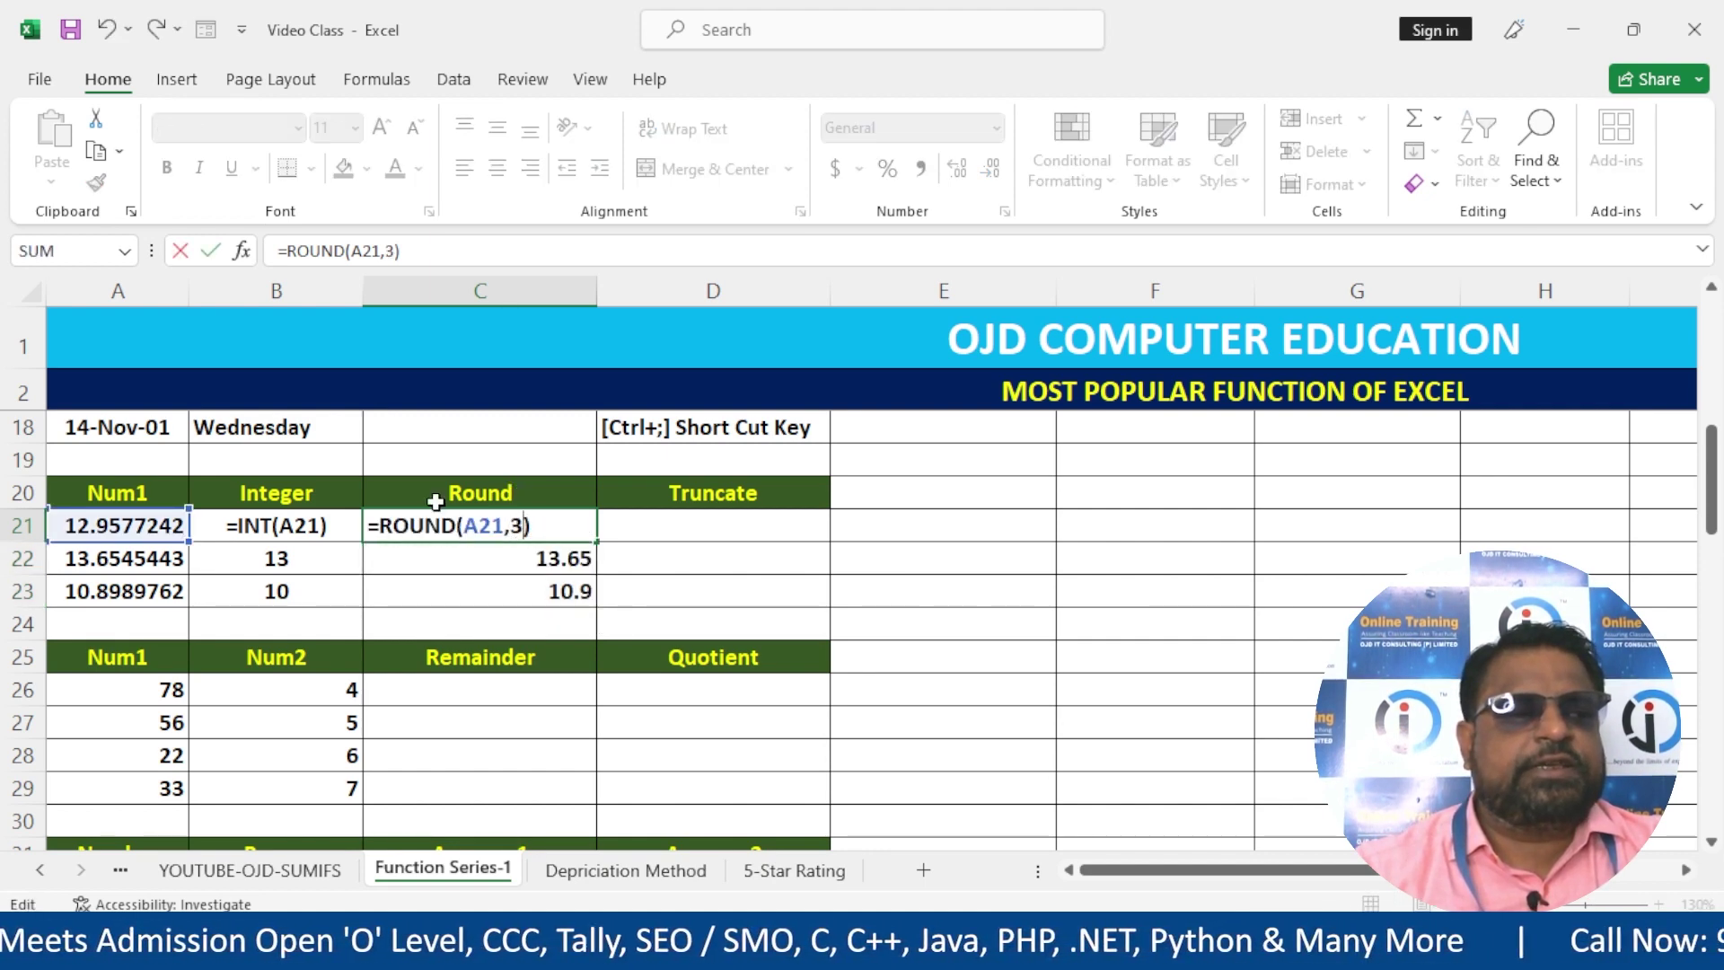
key("Return")
left_click(75, 526)
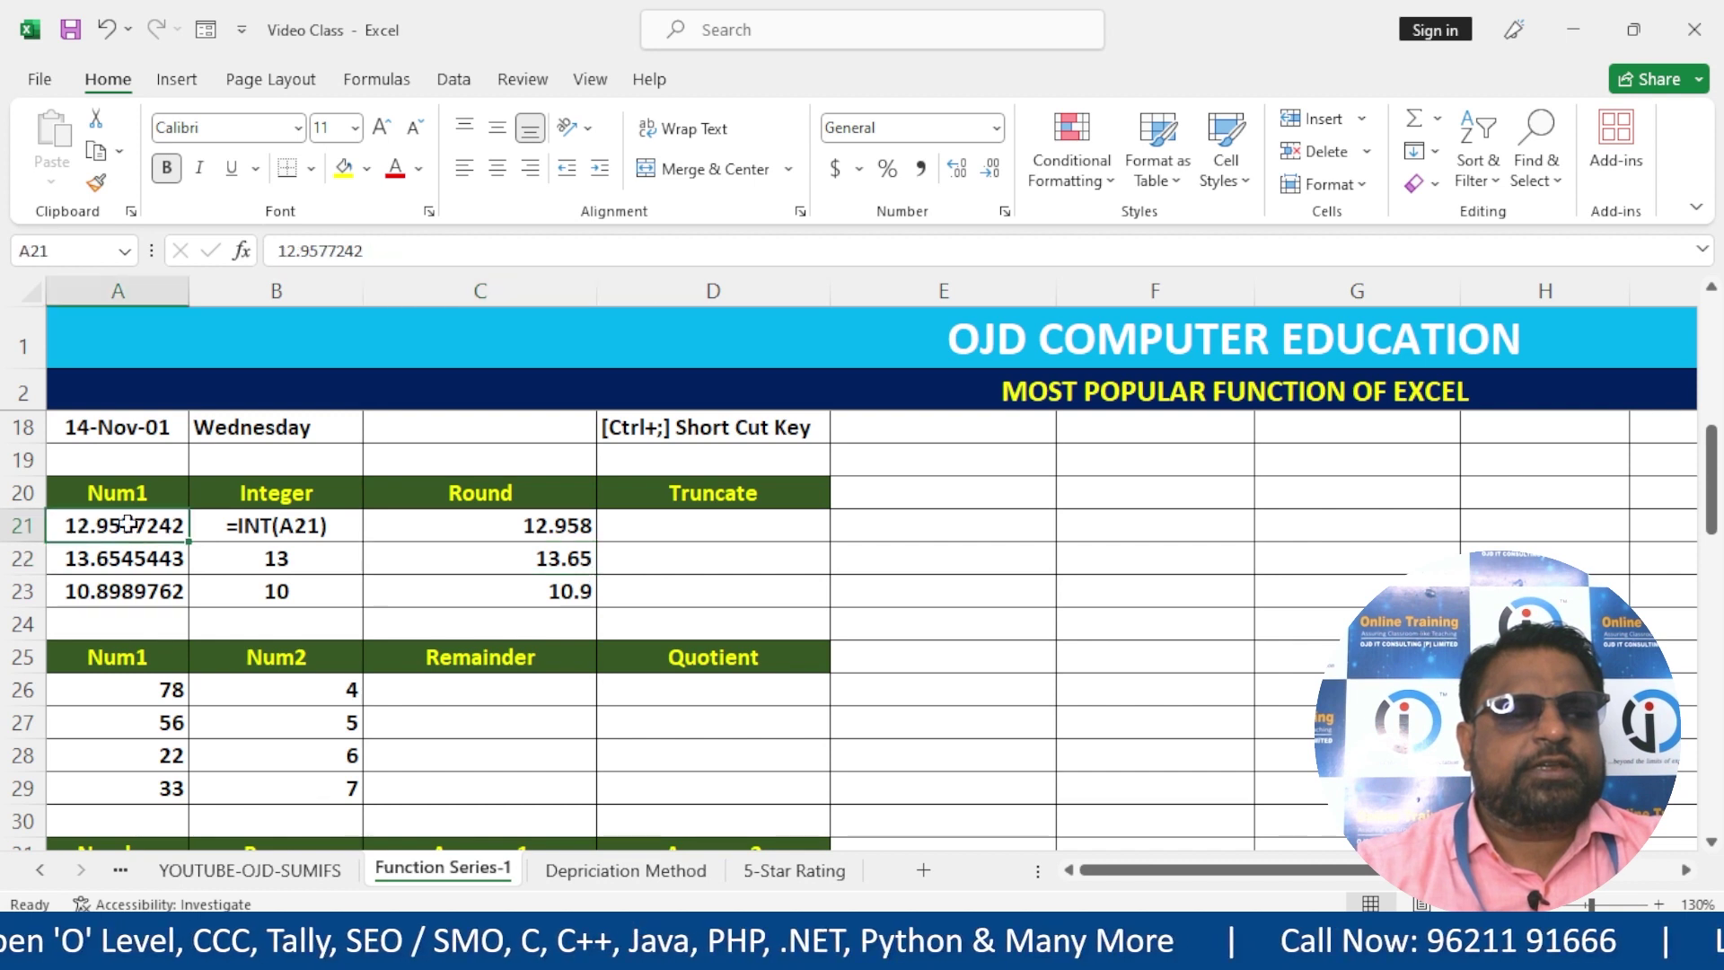
- Copy the ROUND formula from C21 down to C23 and convert C21 to visible formula text with a leading apostrophe
left_click(575, 525)
left_click_drag(597, 541, 596, 603)
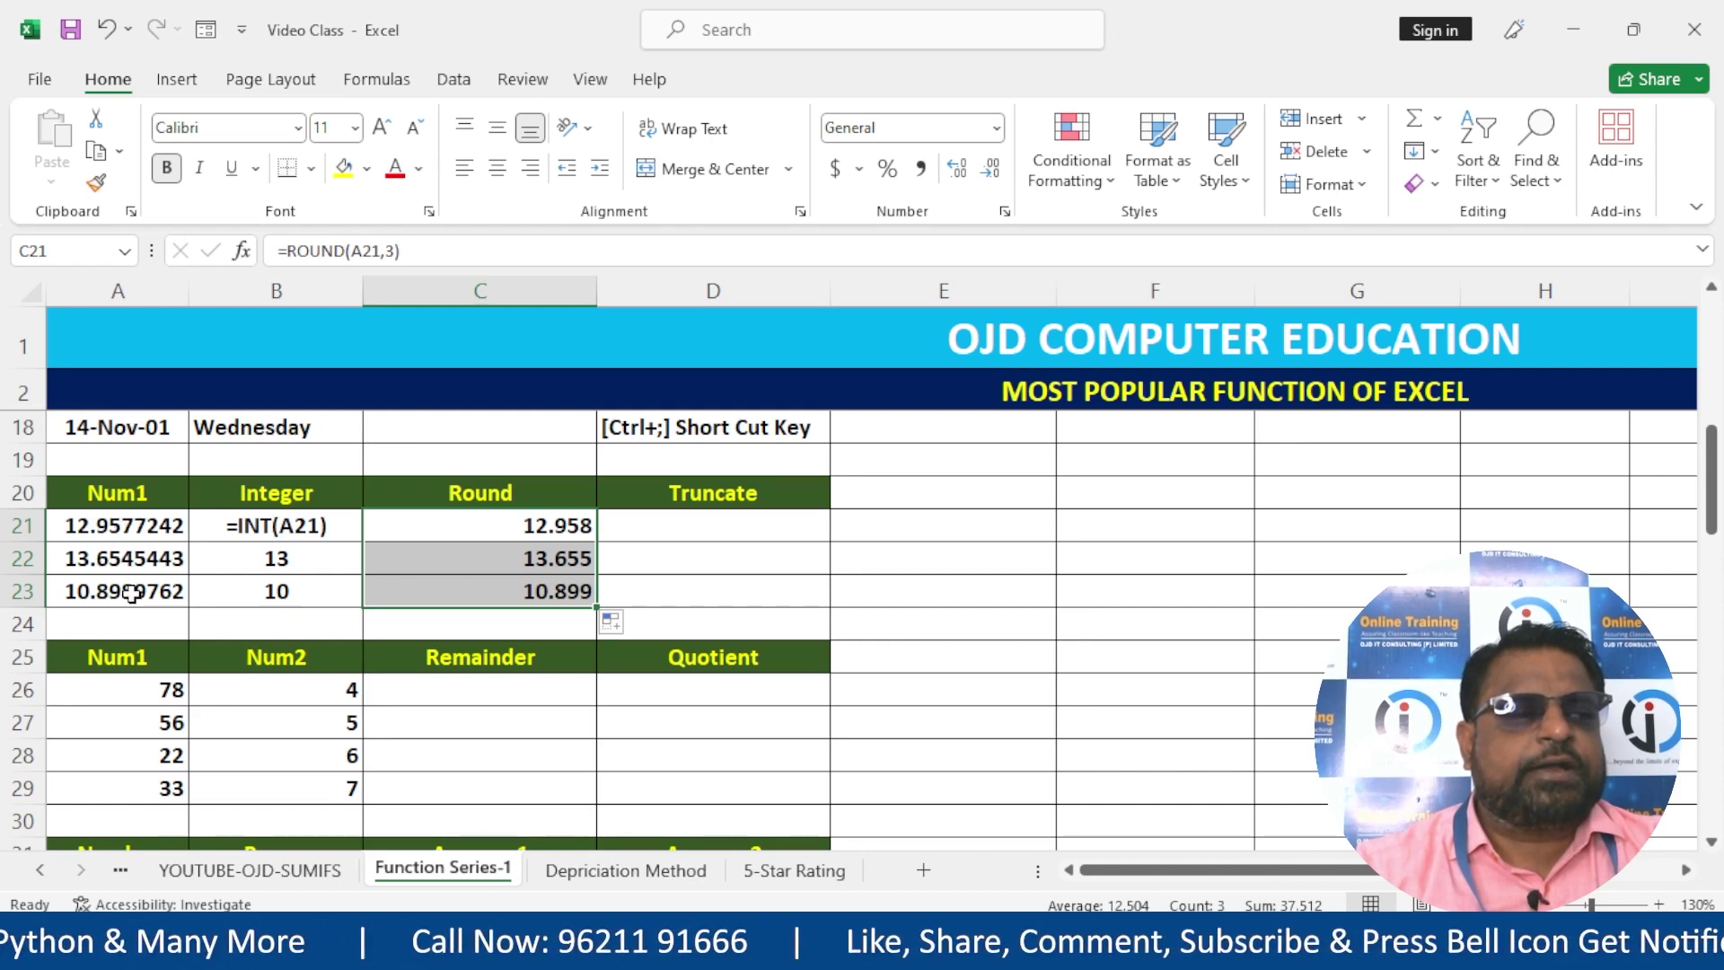
double_click(468, 530)
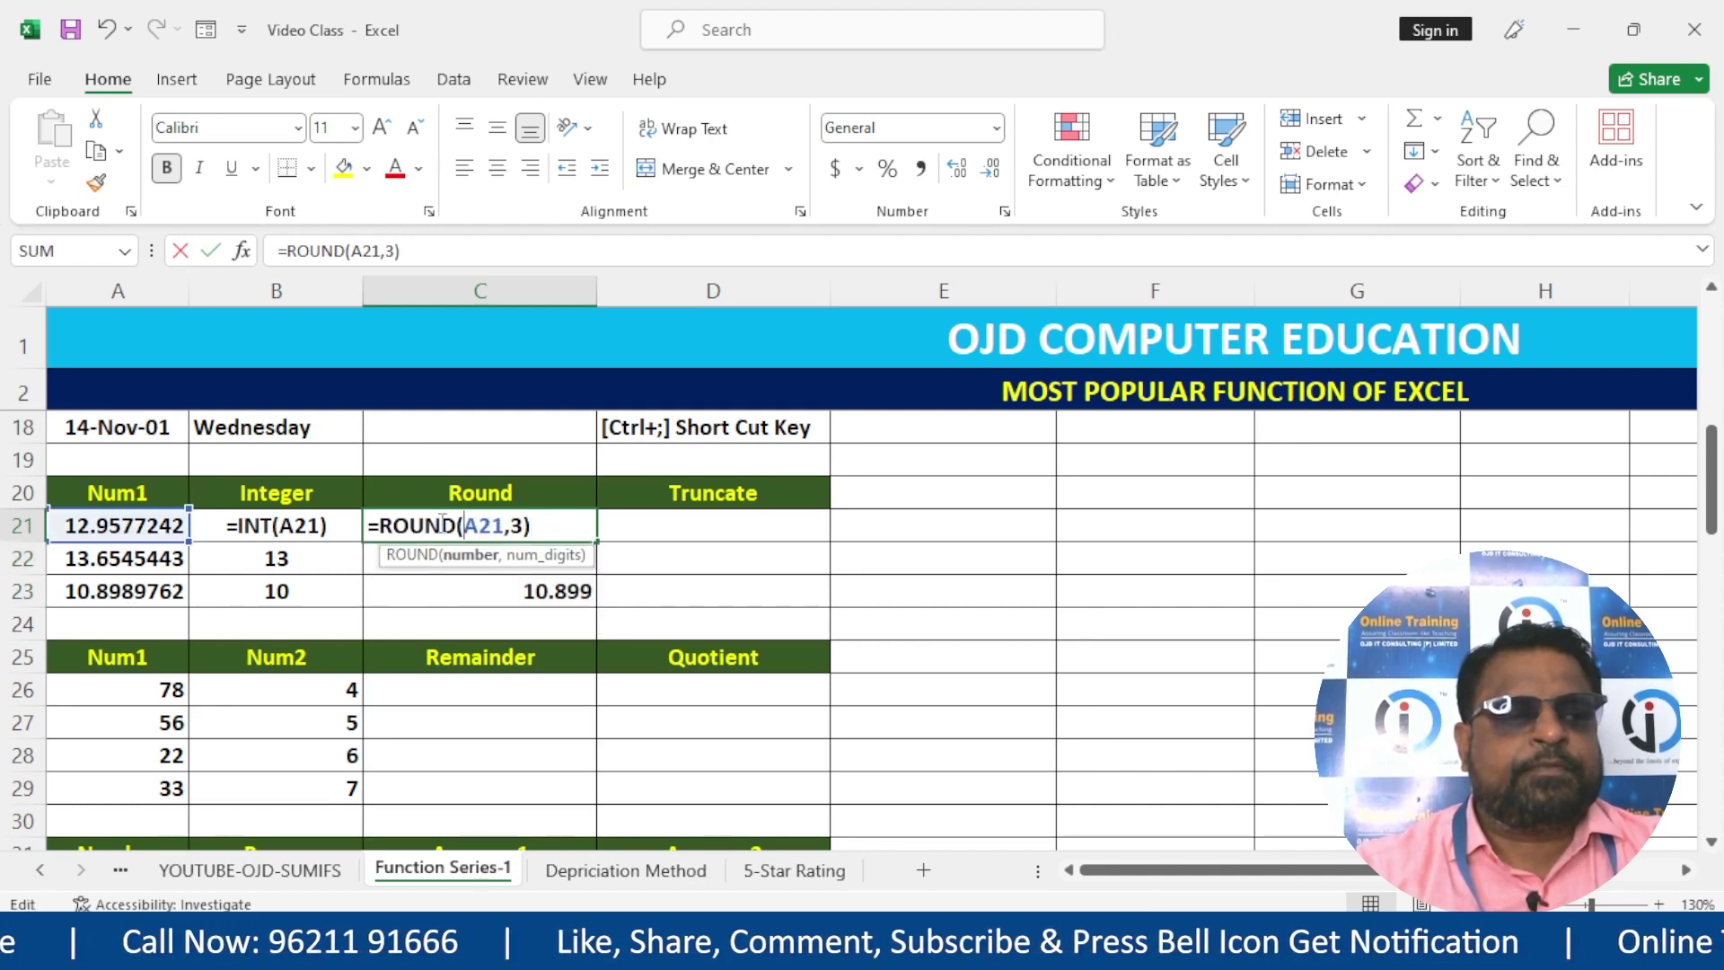
key("Return")
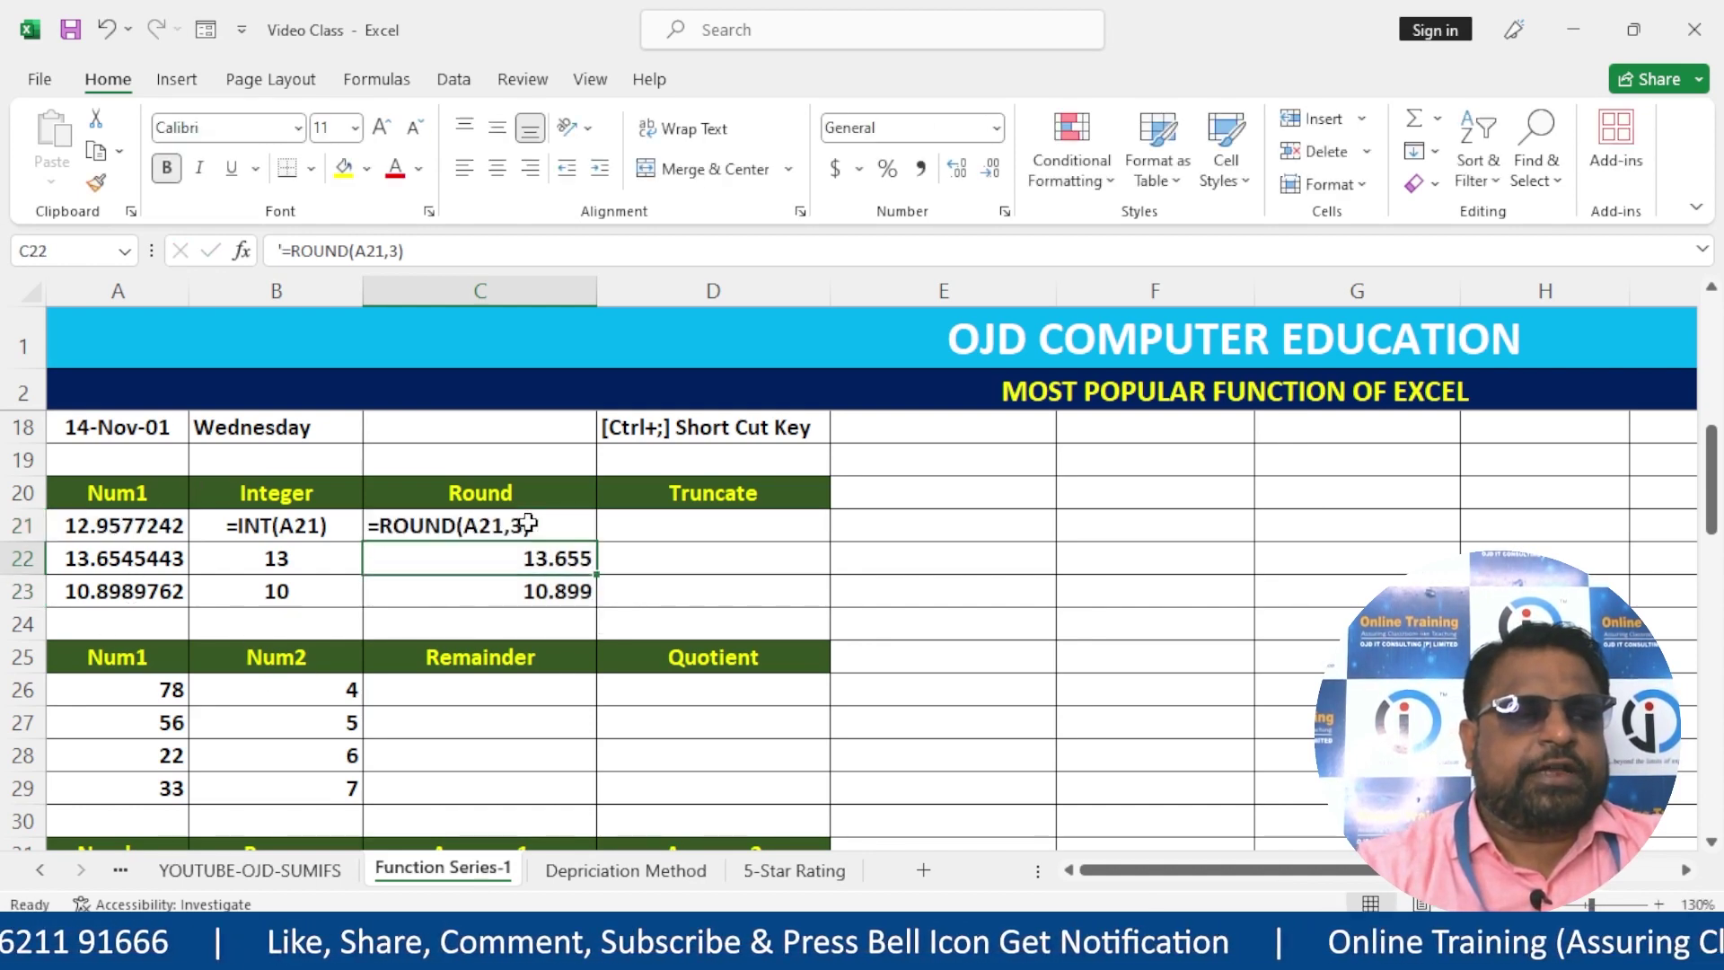
- Enter =TRUNC(A21,3) in cell D21 under Truncate
left_click(732, 530)
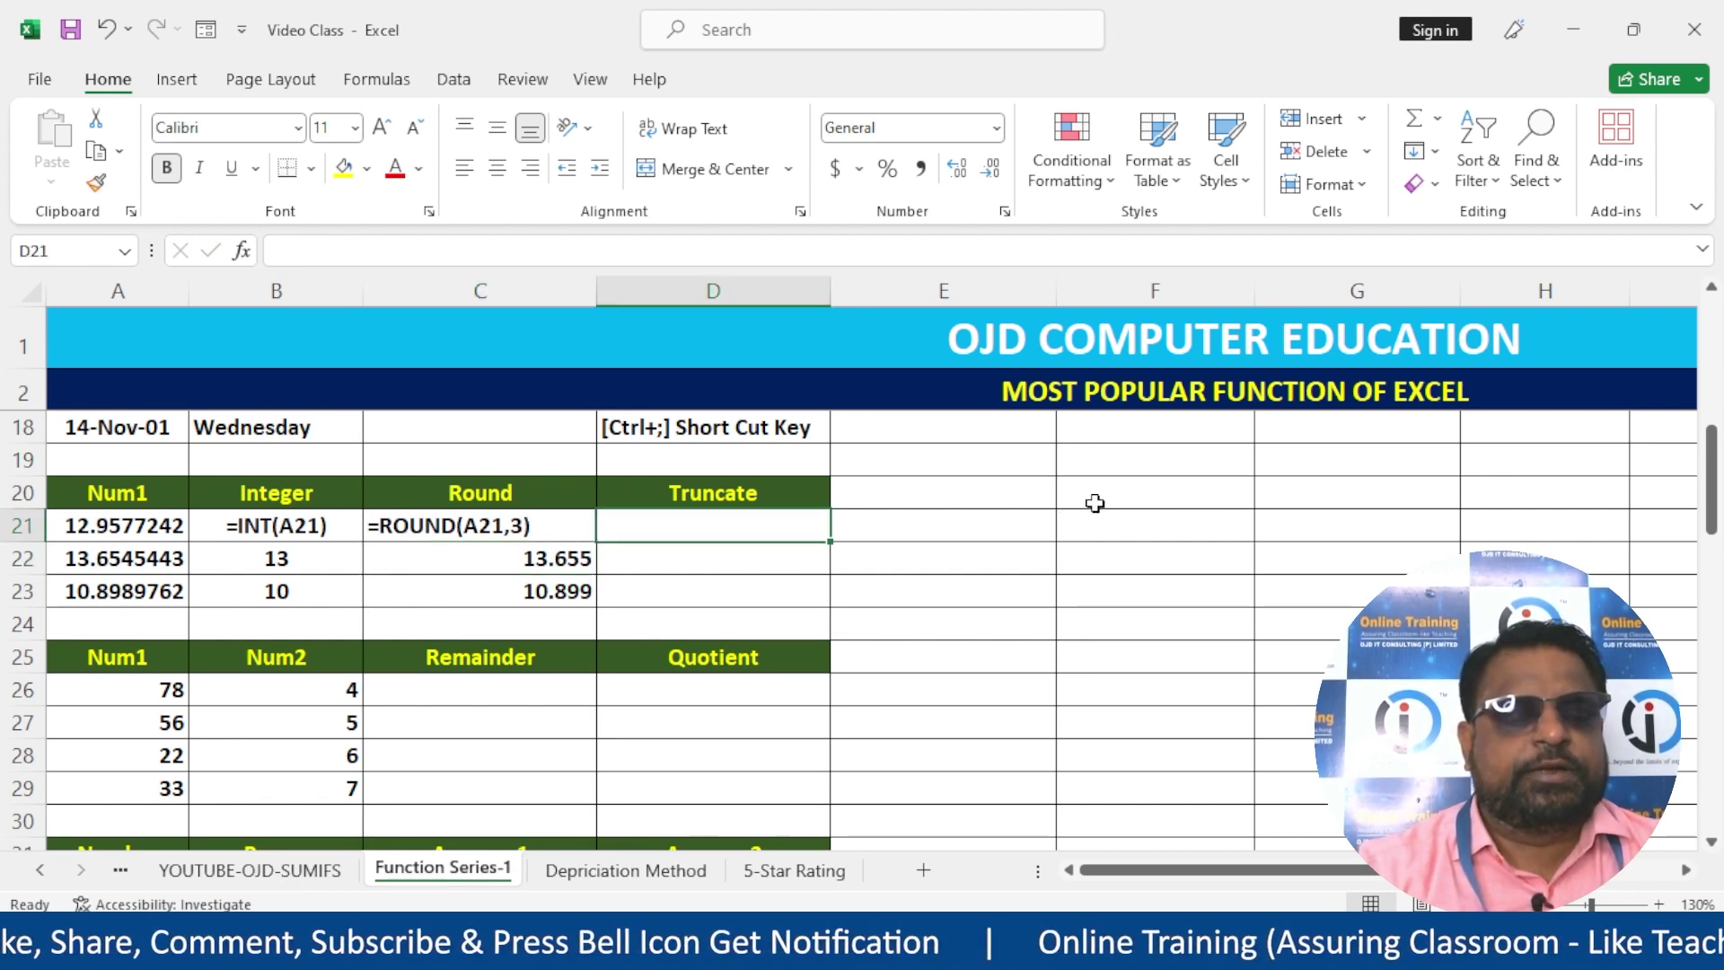
type("=Tr")
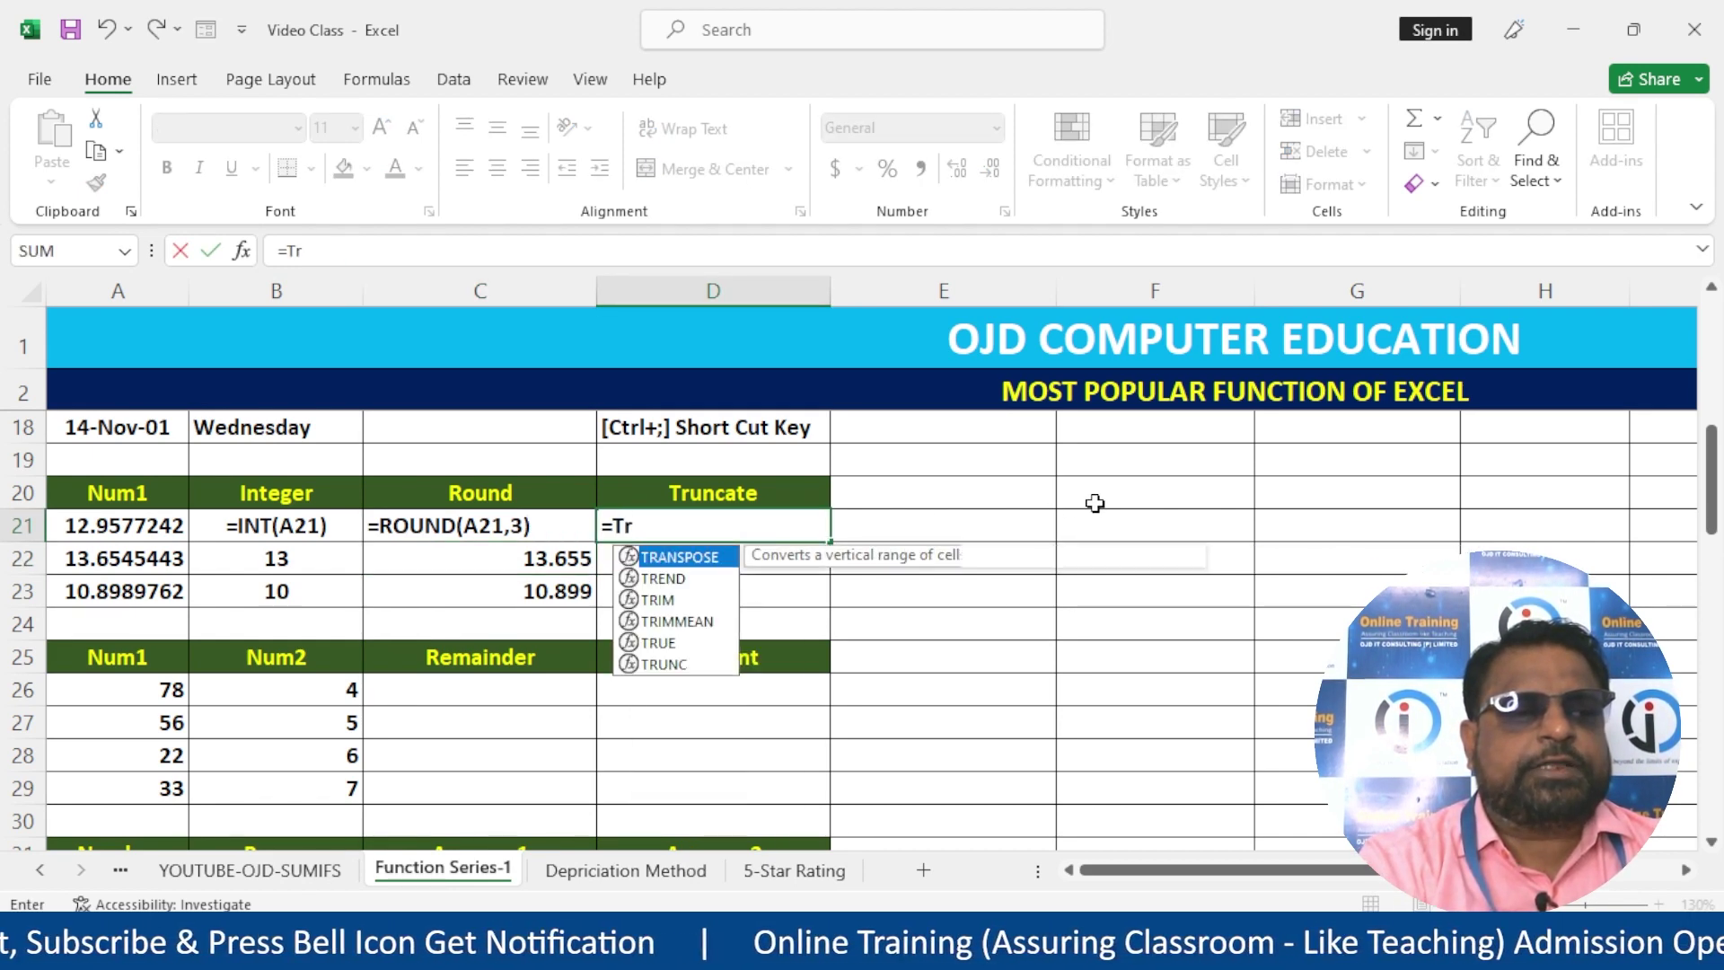
type("unc(")
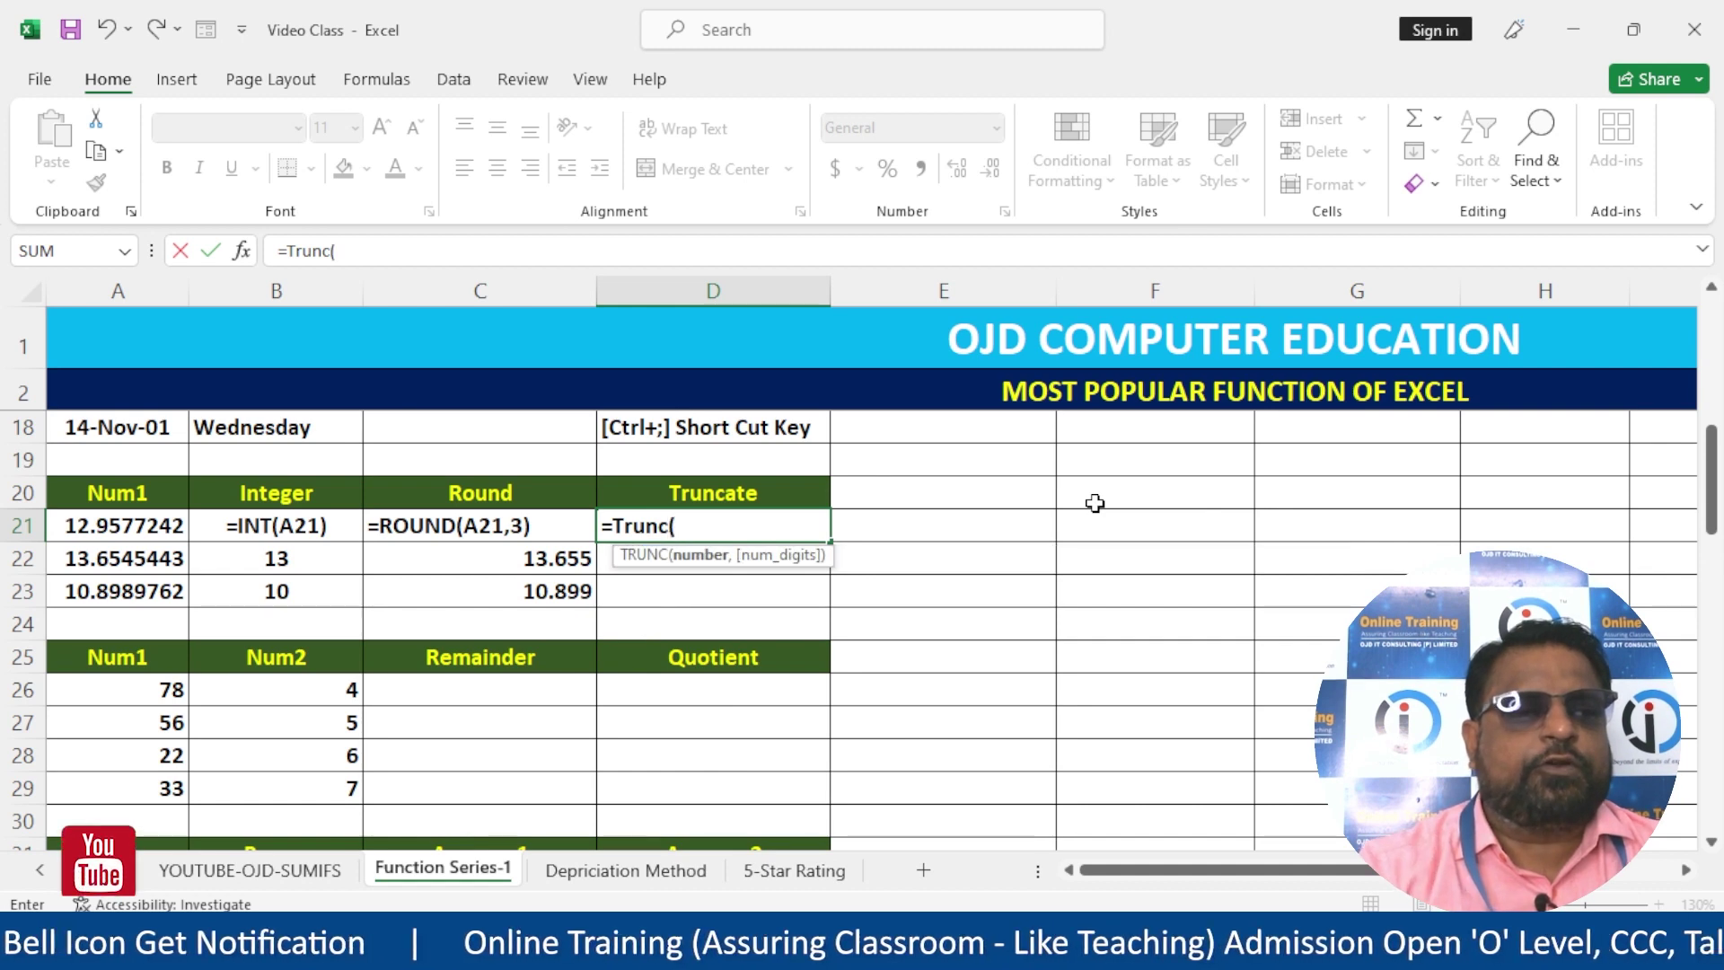
left_click(99, 530)
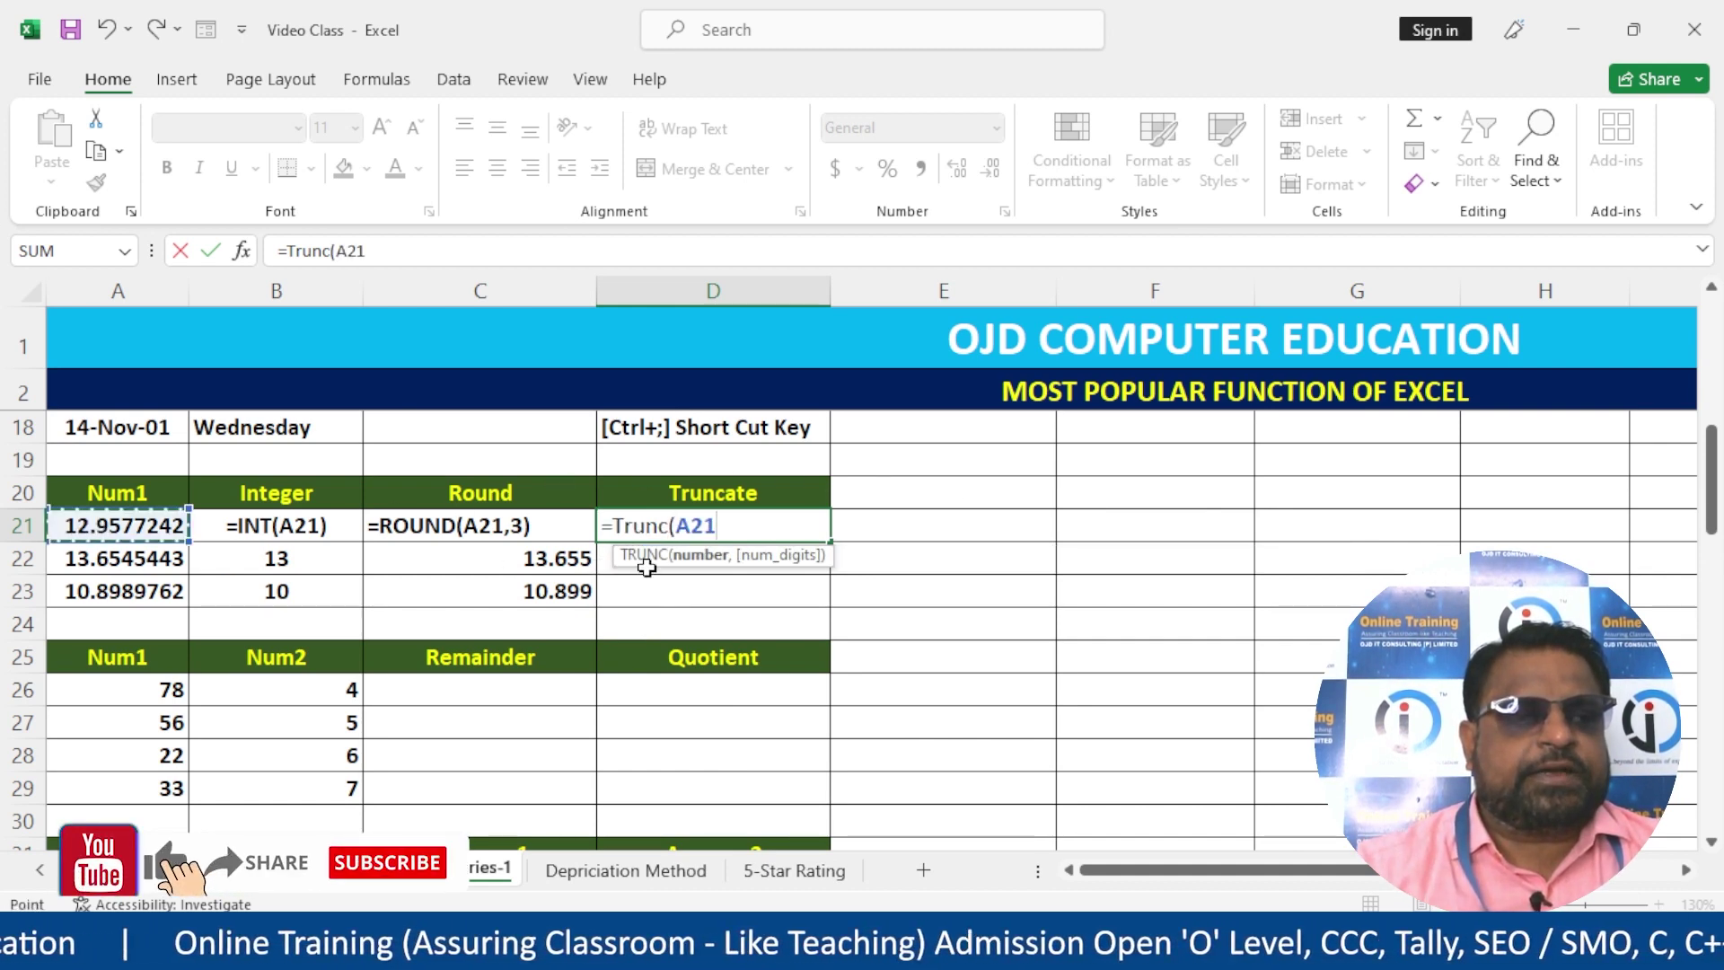
type(",3")
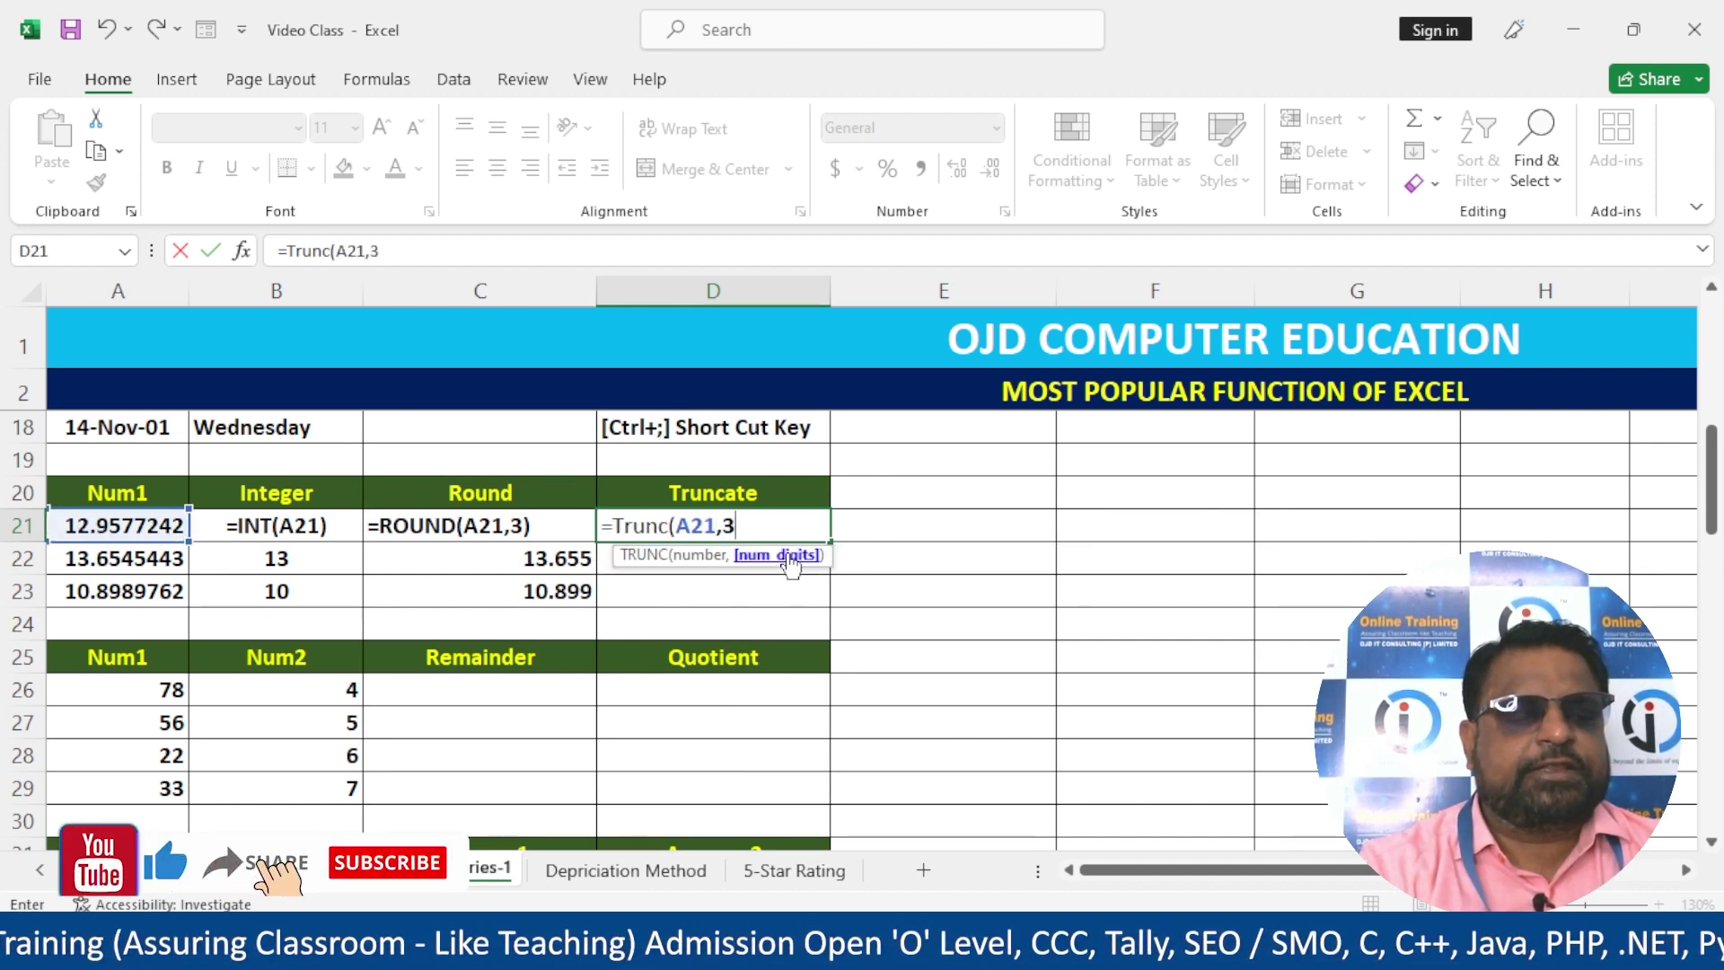
type(")")
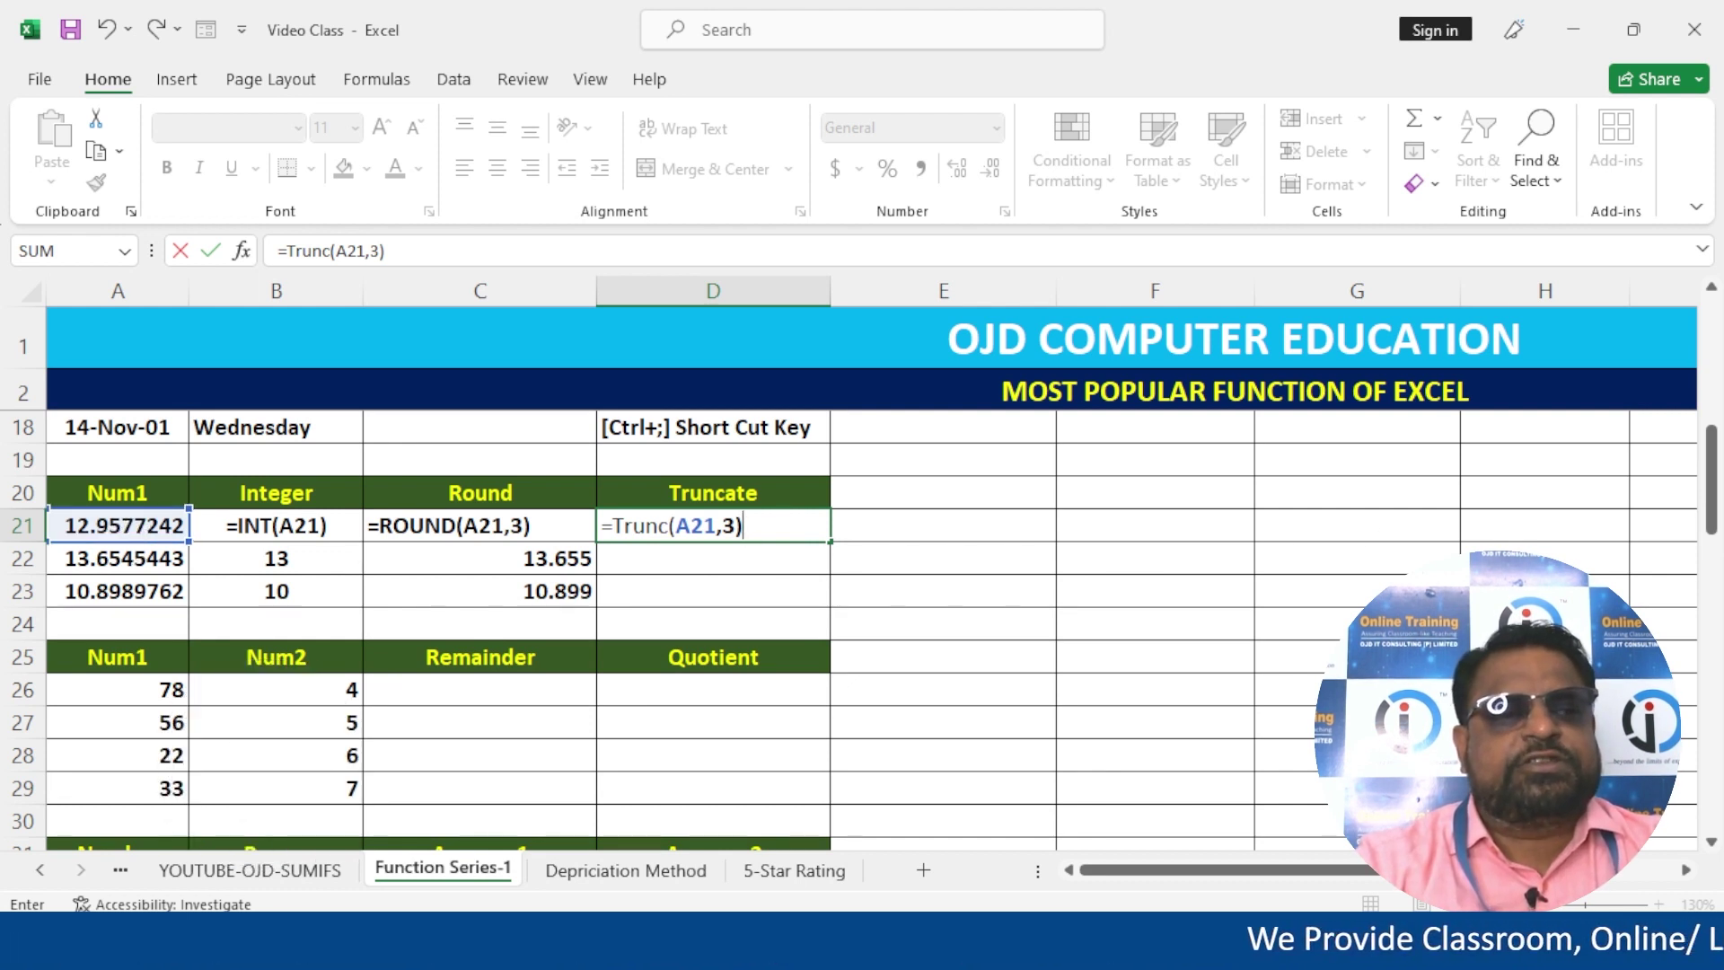
key("Return")
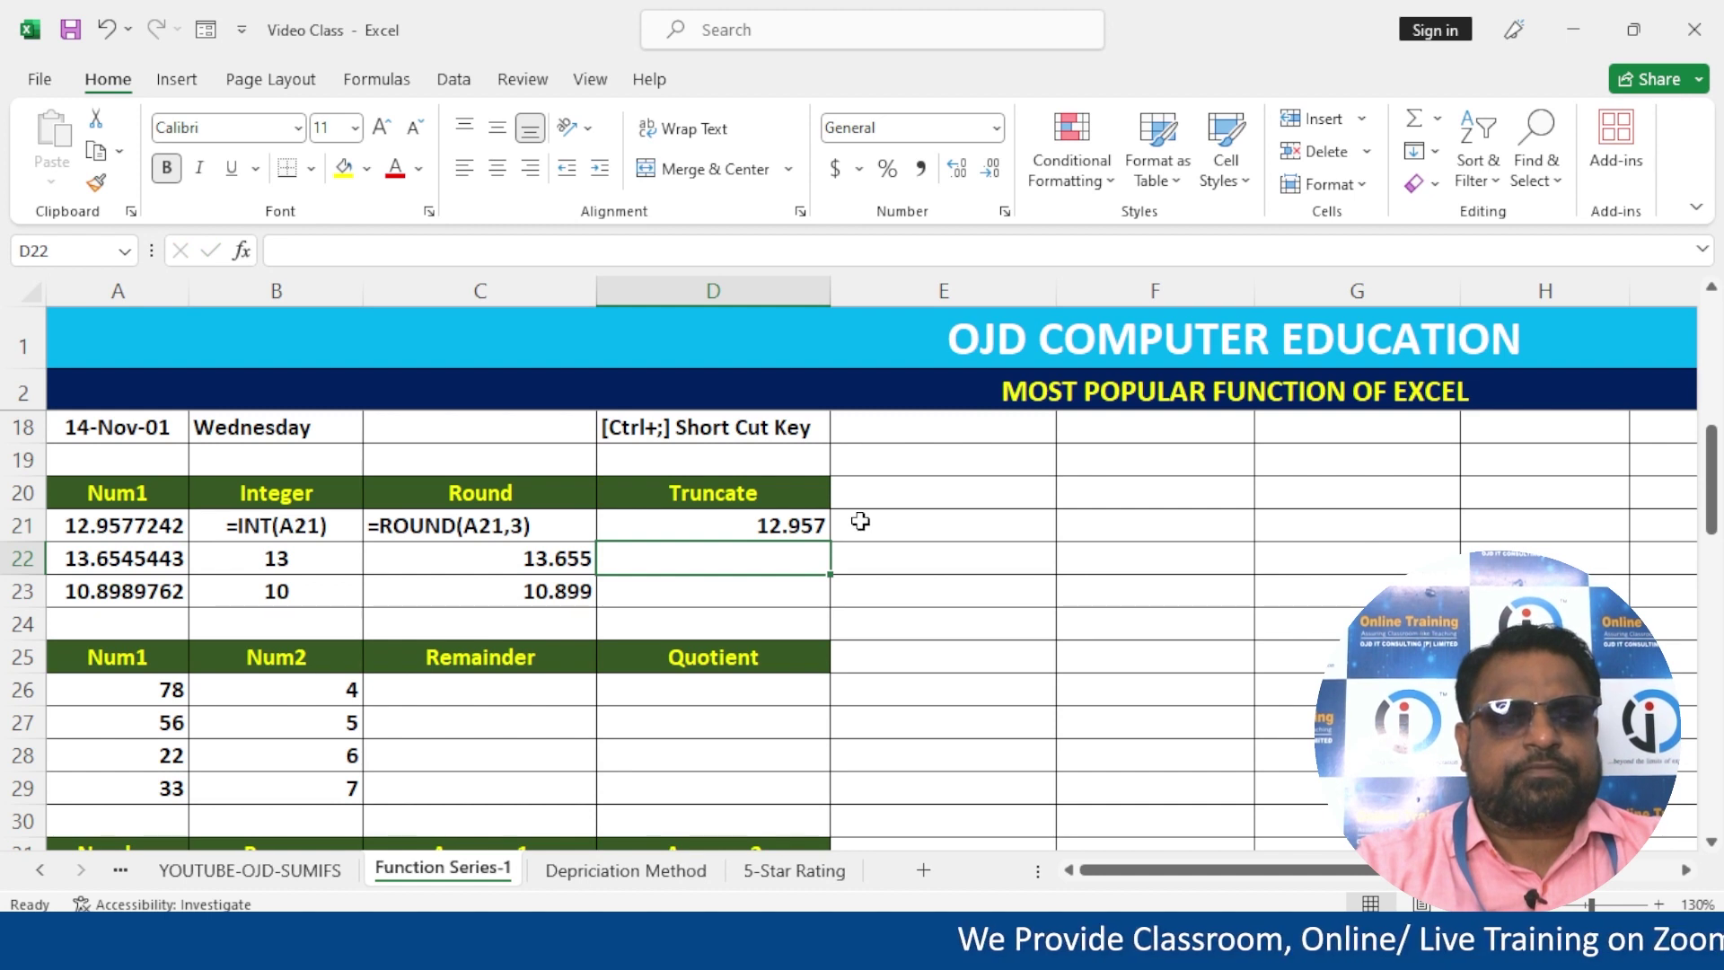
- Copy the TRUNC formula from D21 down to D23 and convert D21 to visible formula text with a leading apostrophe
left_click(815, 529)
left_click_drag(831, 542, 830, 608)
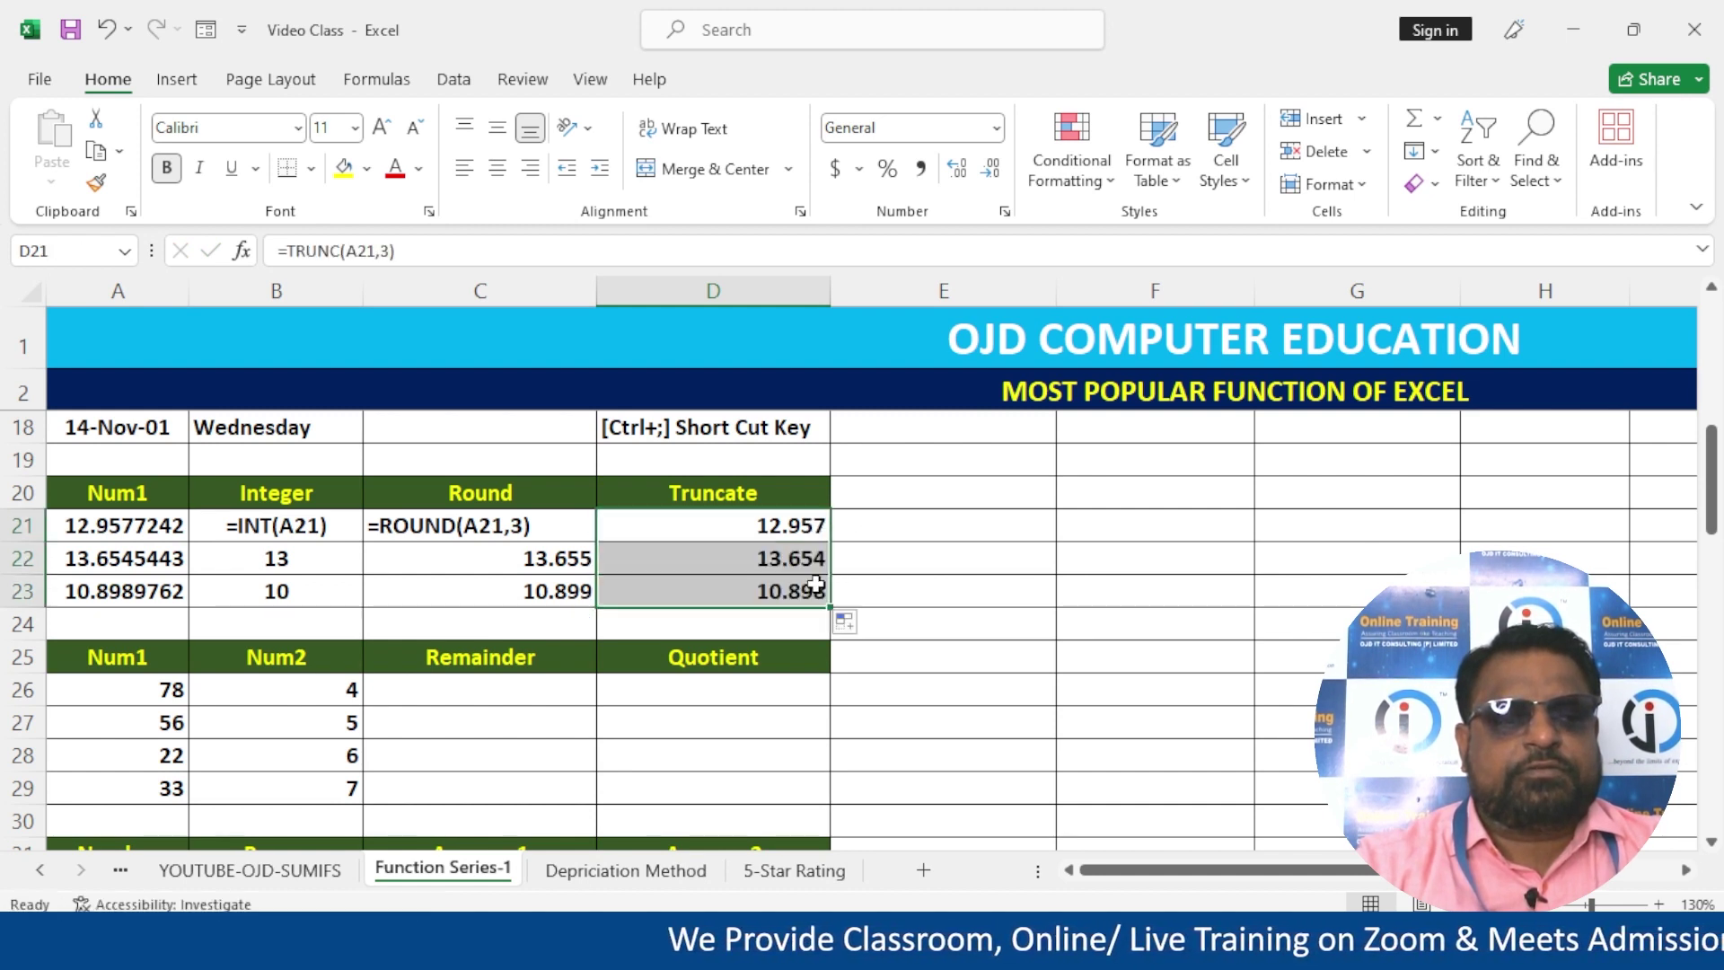
double_click(658, 519)
key("Home")
type("'")
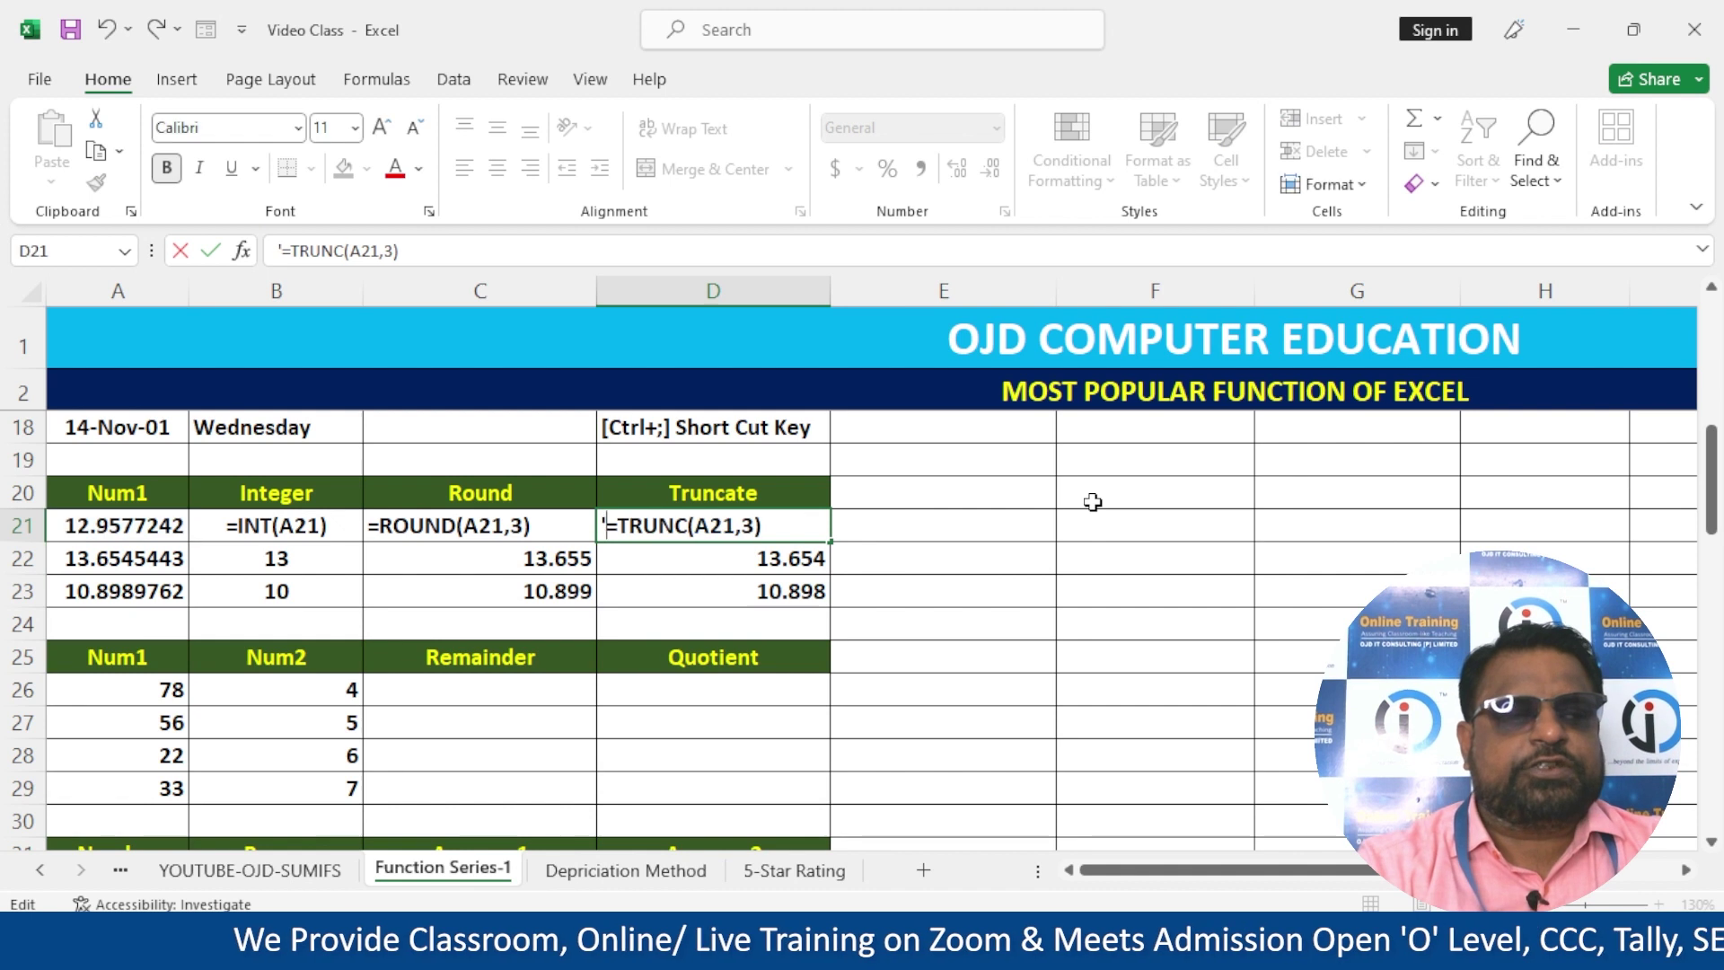
key("Return")
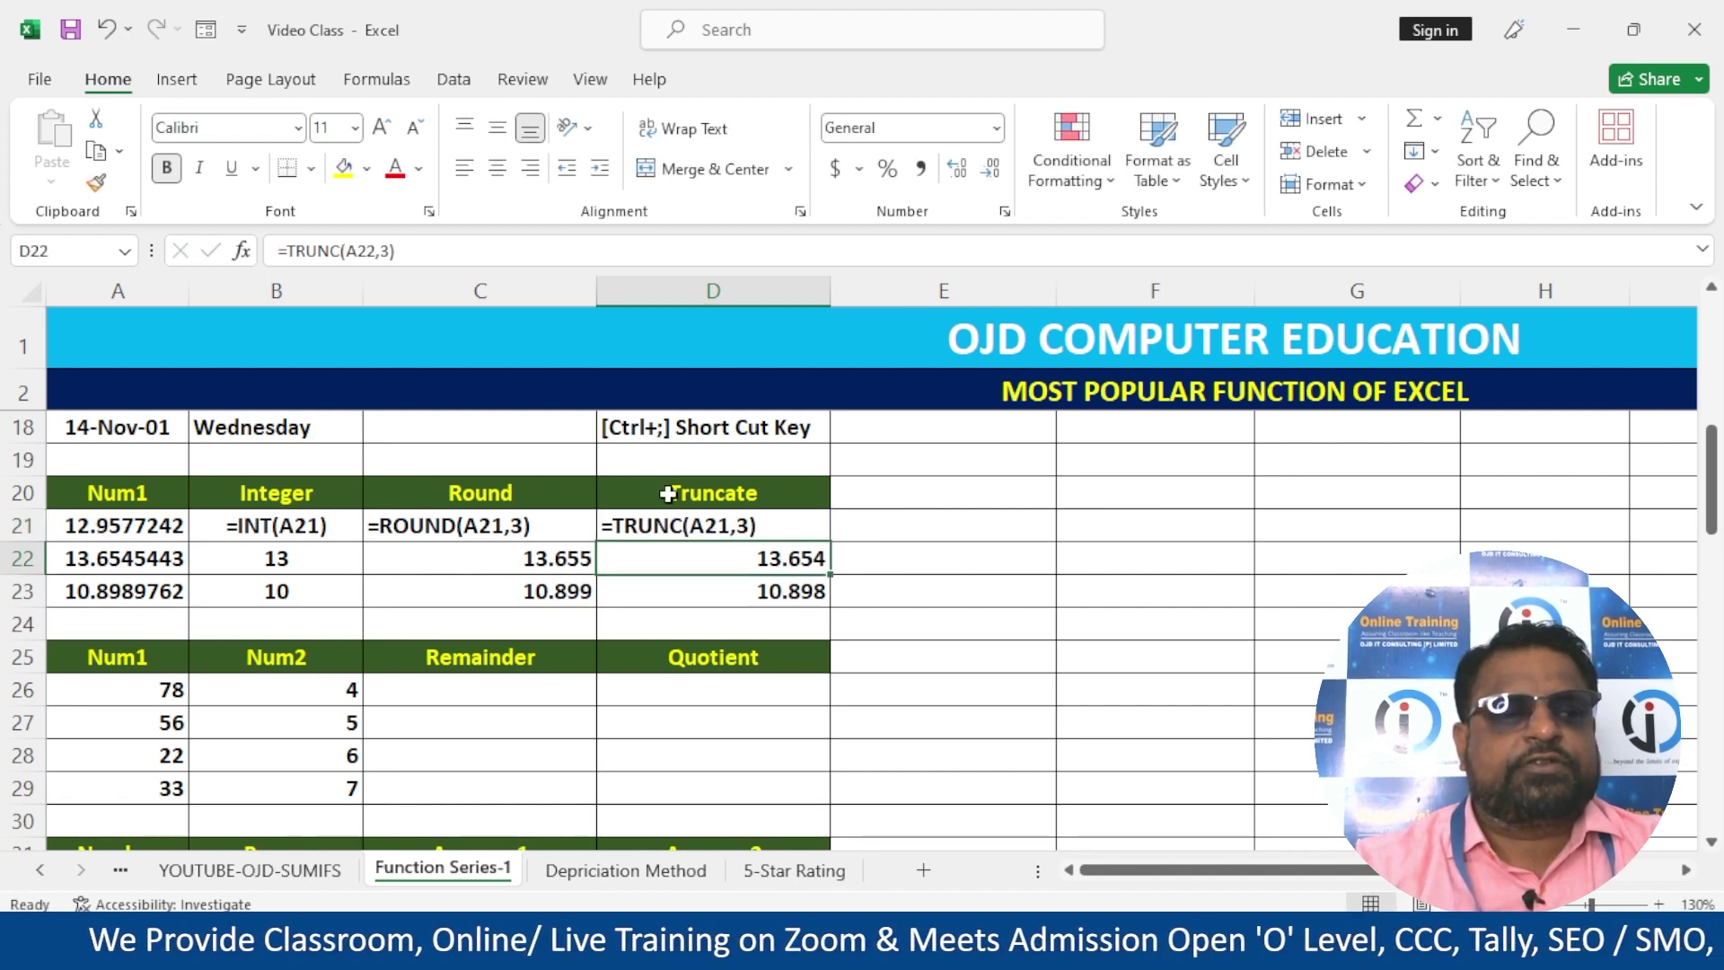
- Give the formula text cells B21:D21 a yellow fill and a red font colour
left_click_drag(235, 527, 727, 530)
left_click(344, 169)
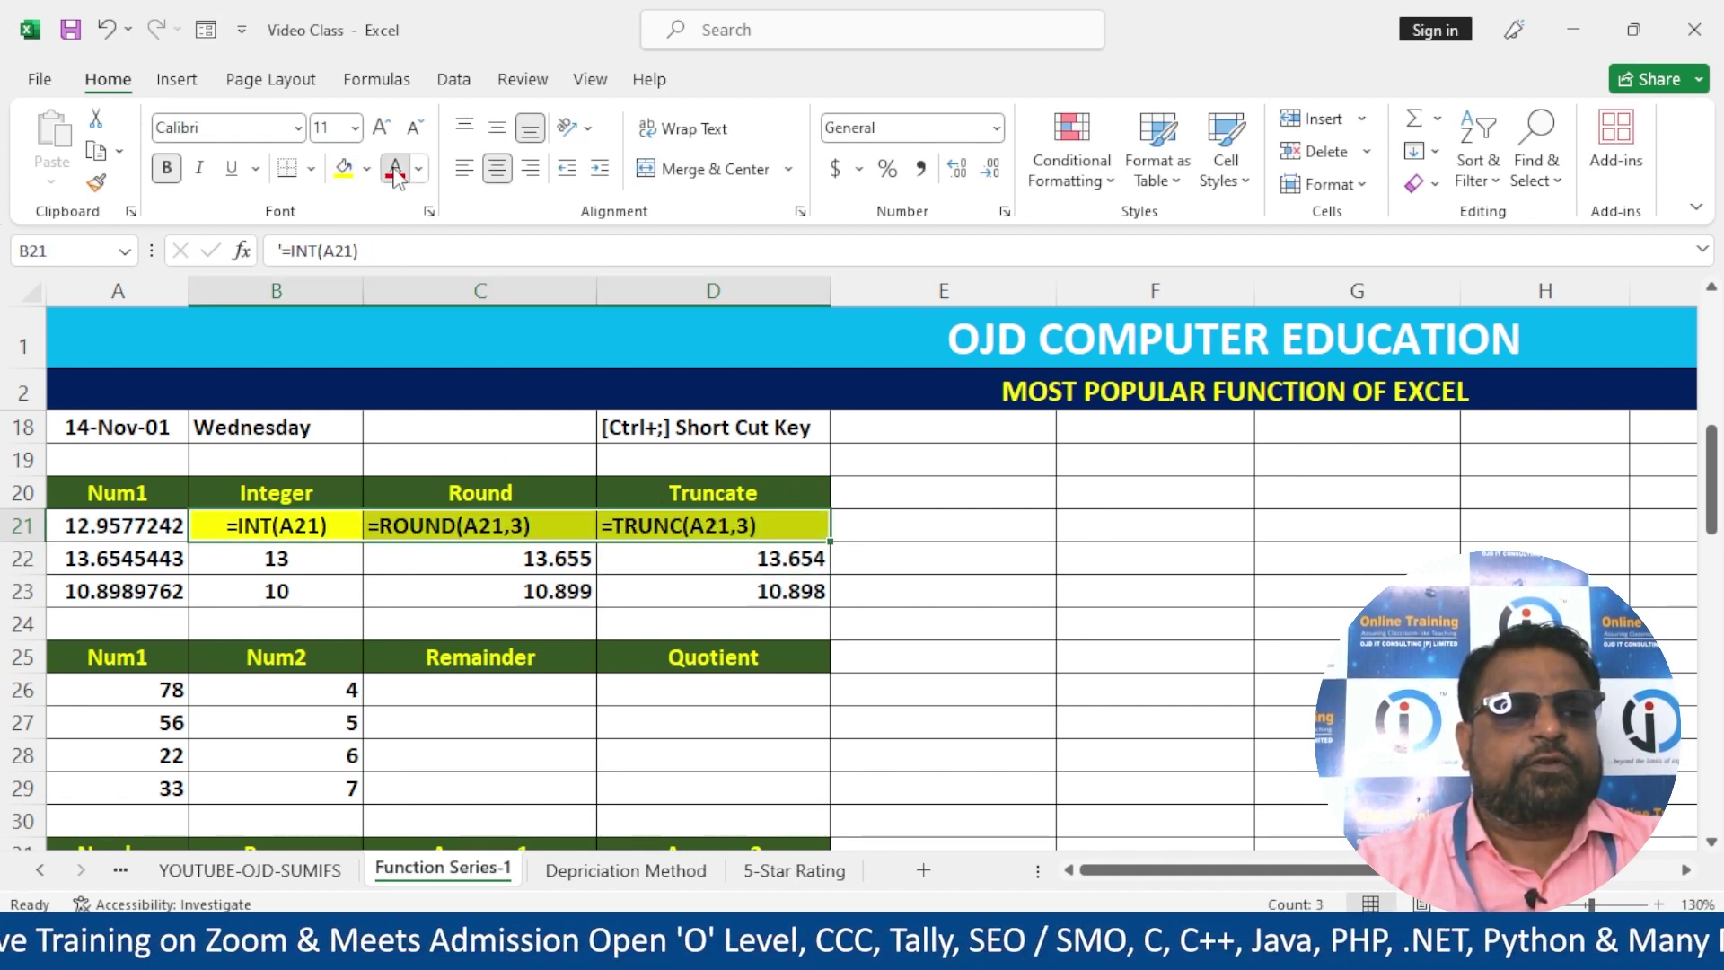
left_click(395, 169)
left_click(428, 589)
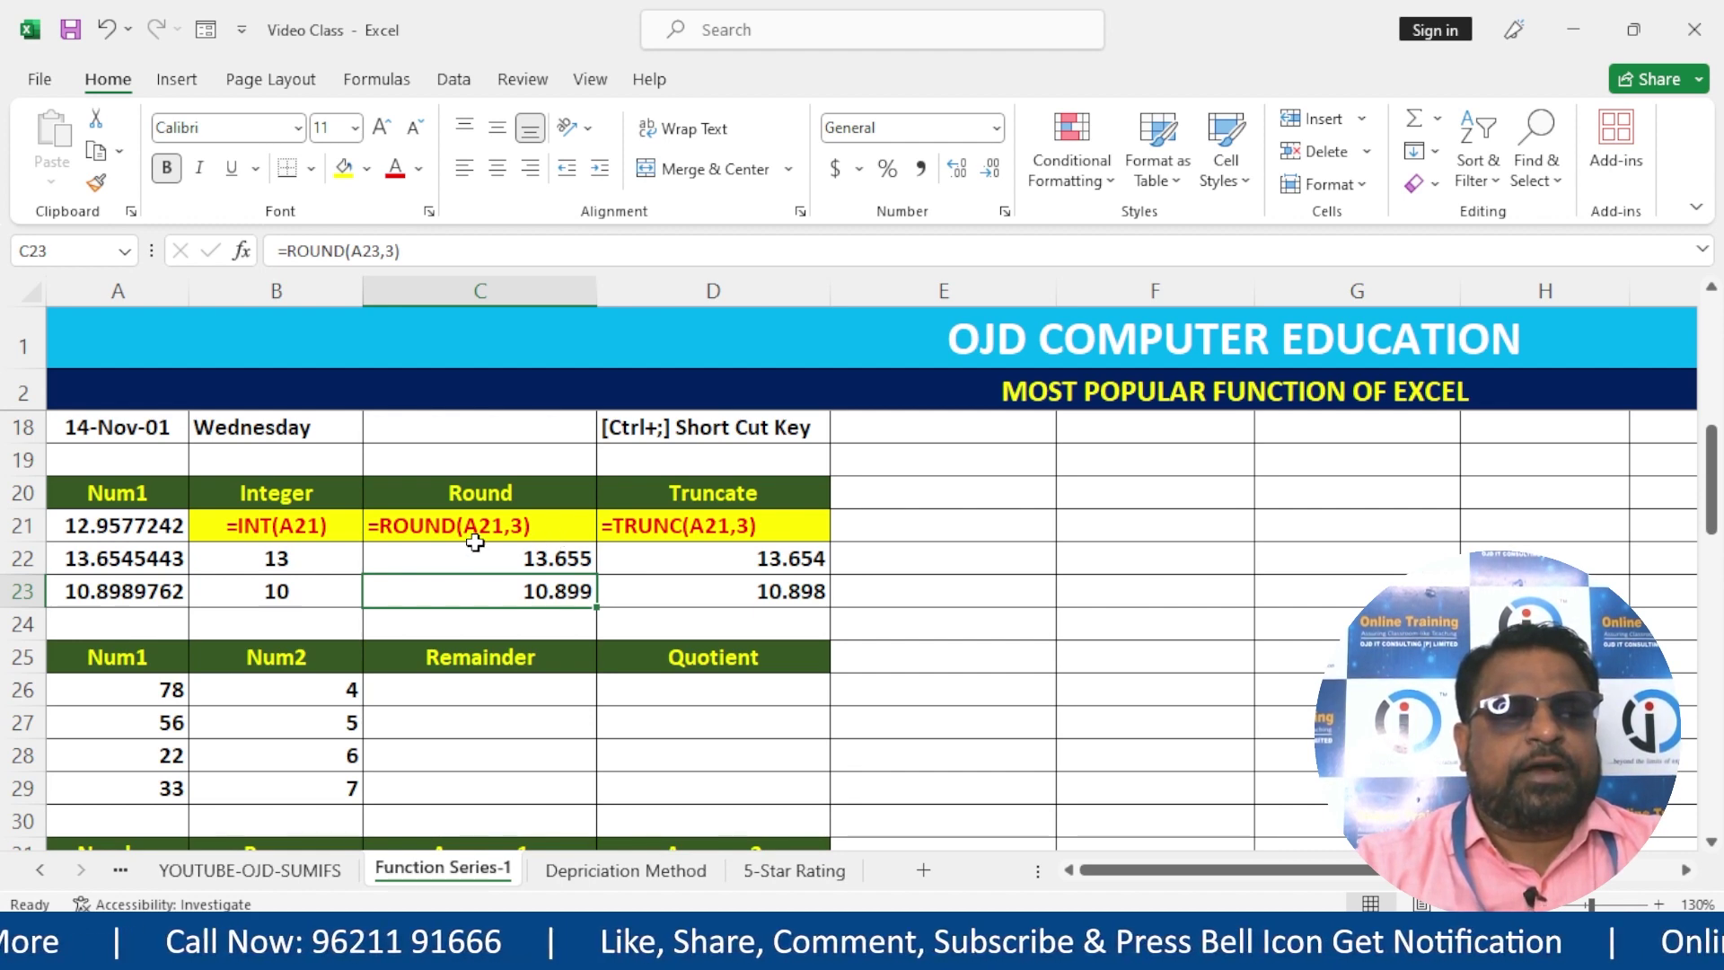
- Rename the Num1 heading in A25 as Number and the Num2 heading in B25 as Divisor
scroll(475, 542, "down", 1)
scroll(475, 542, "down", 1)
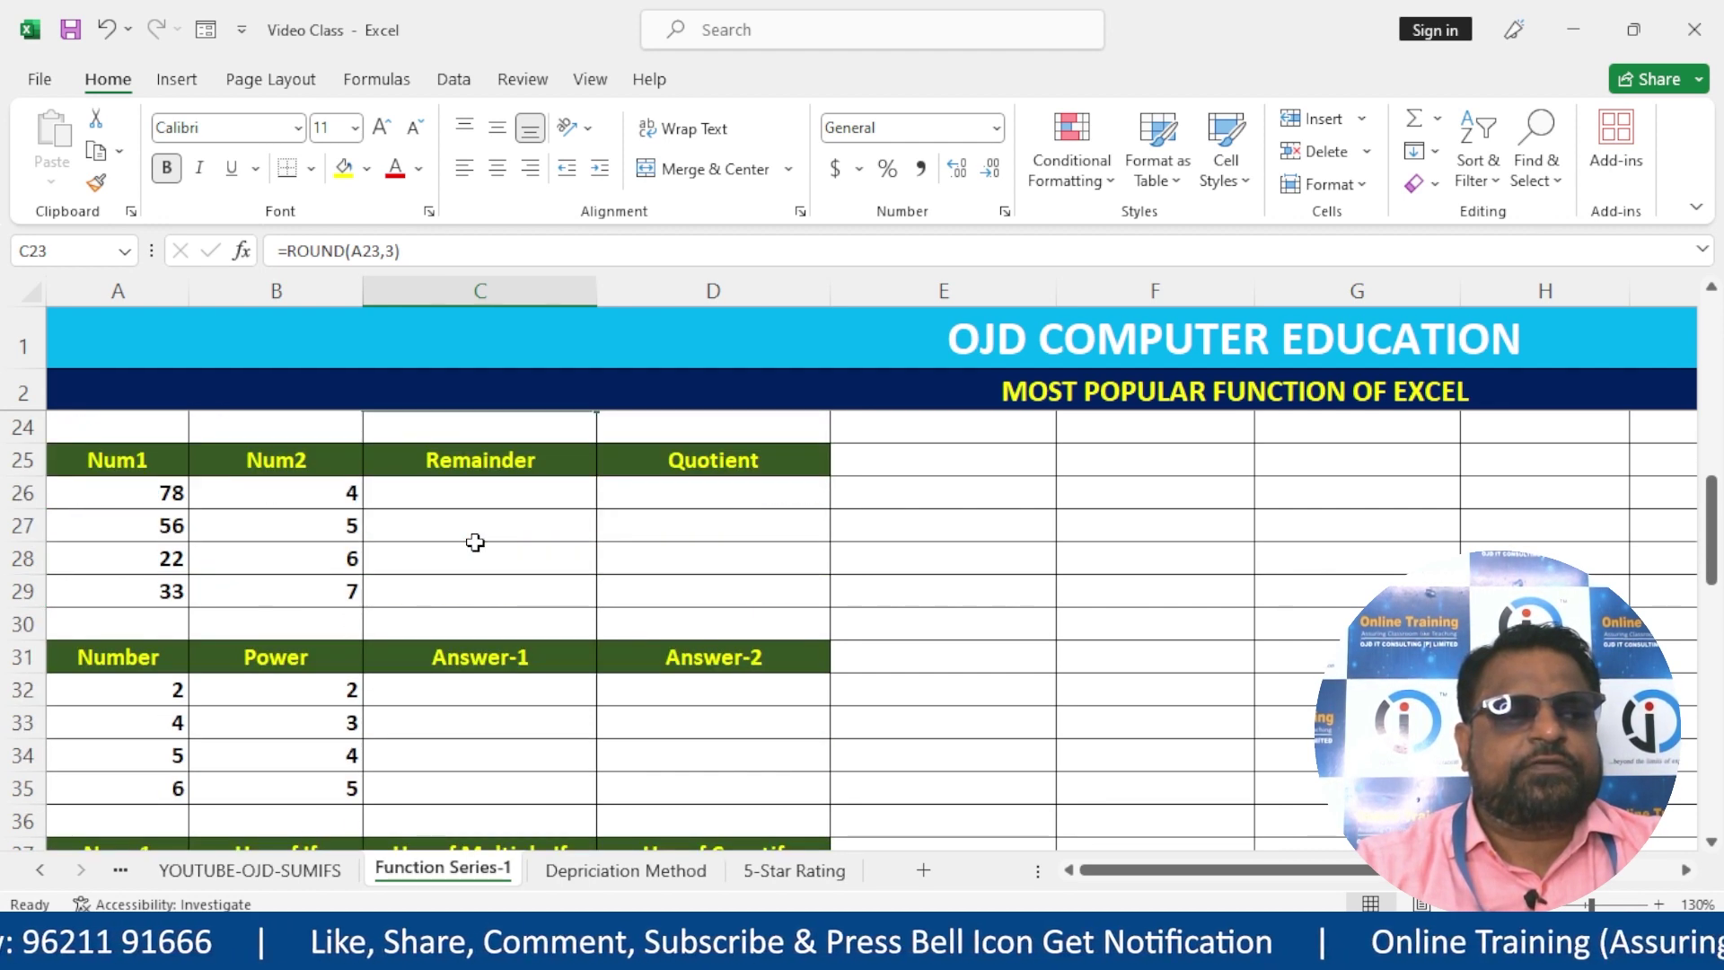
left_click(145, 499)
left_click(470, 497)
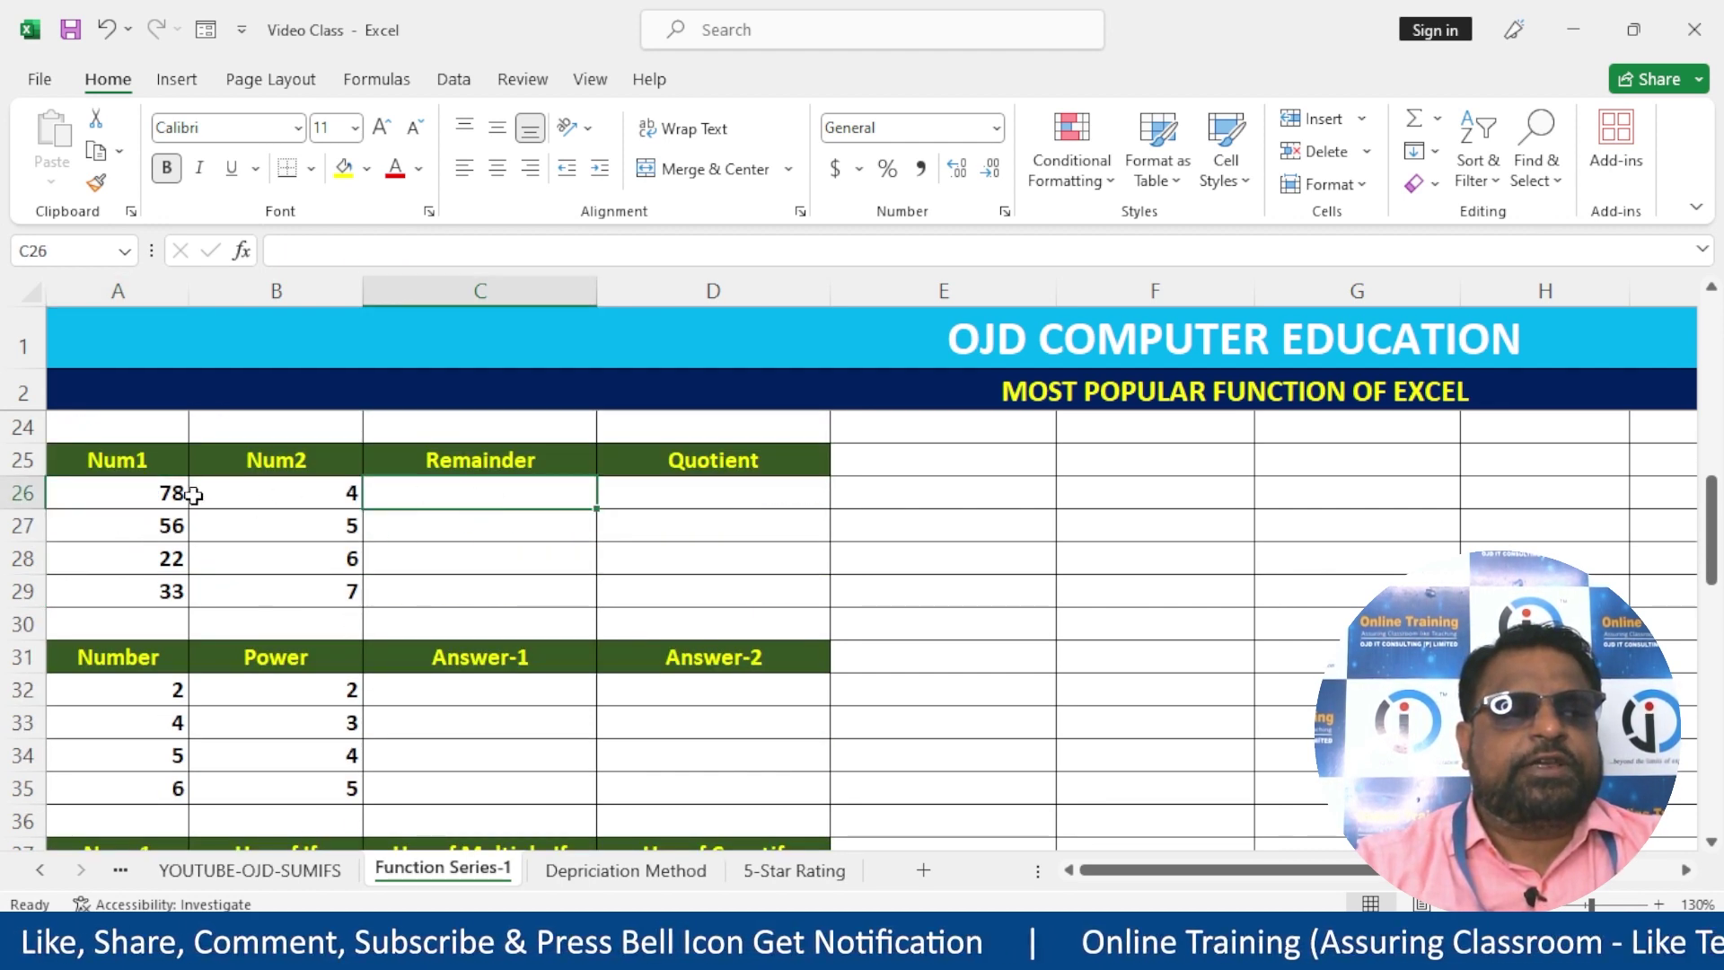
left_click_drag(127, 500, 325, 503)
left_click(130, 514)
left_click(105, 498)
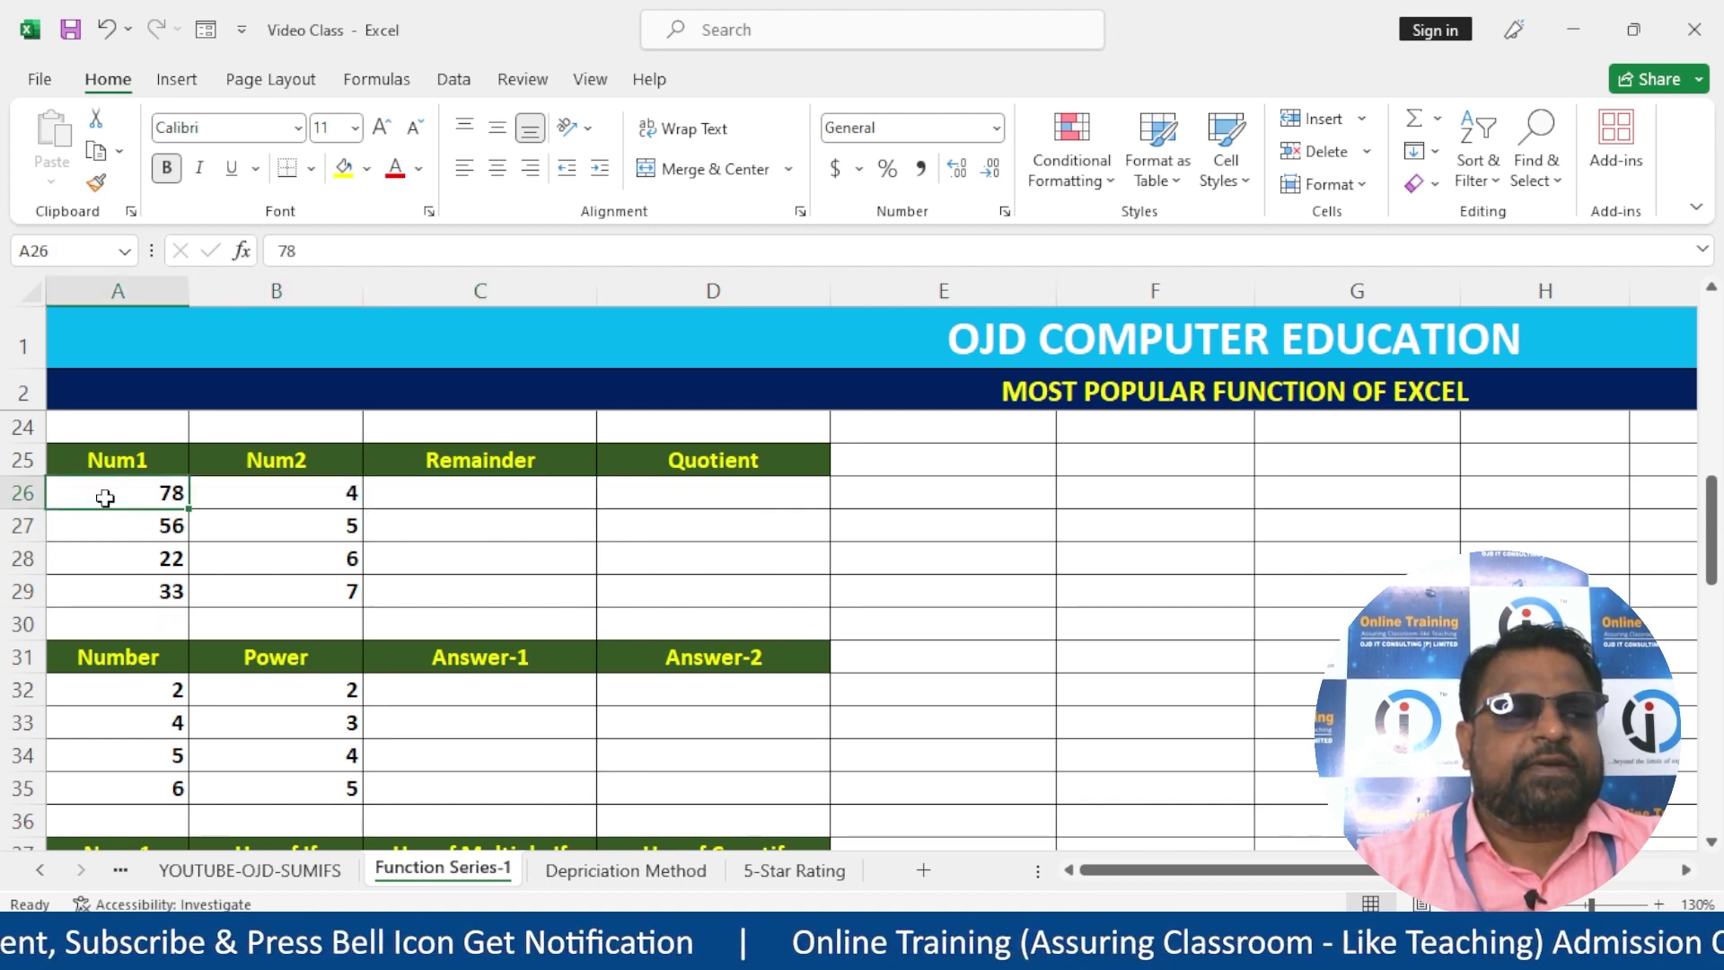
left_click(118, 456)
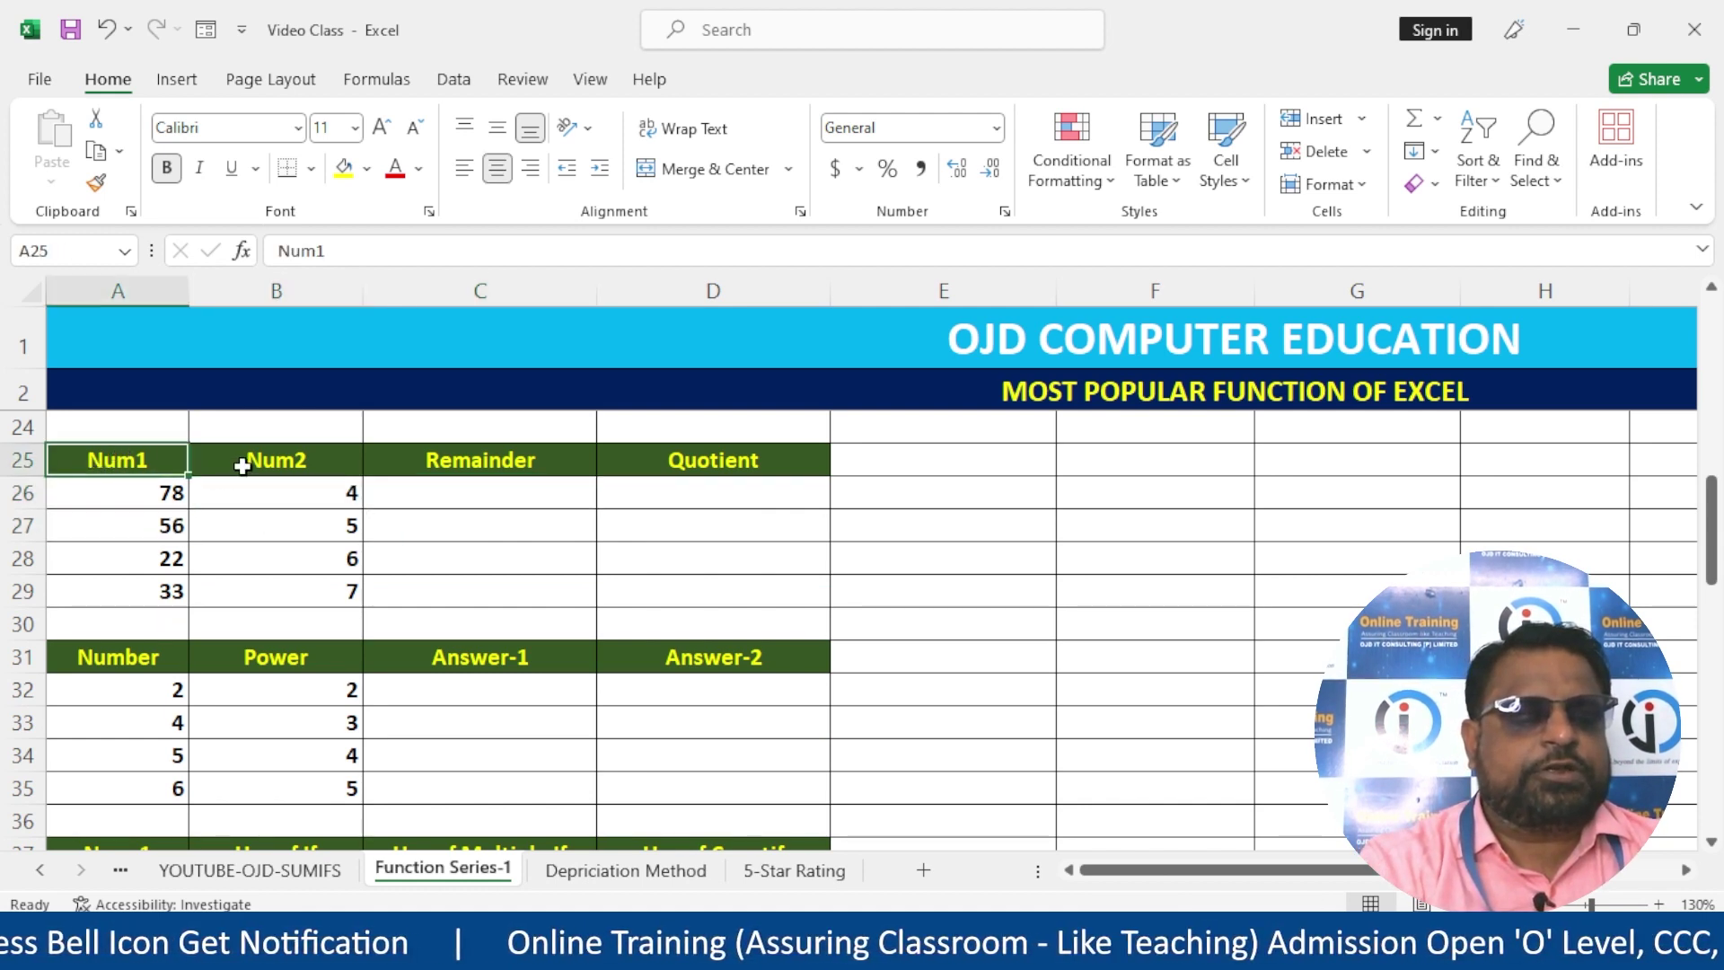
type("NUm")
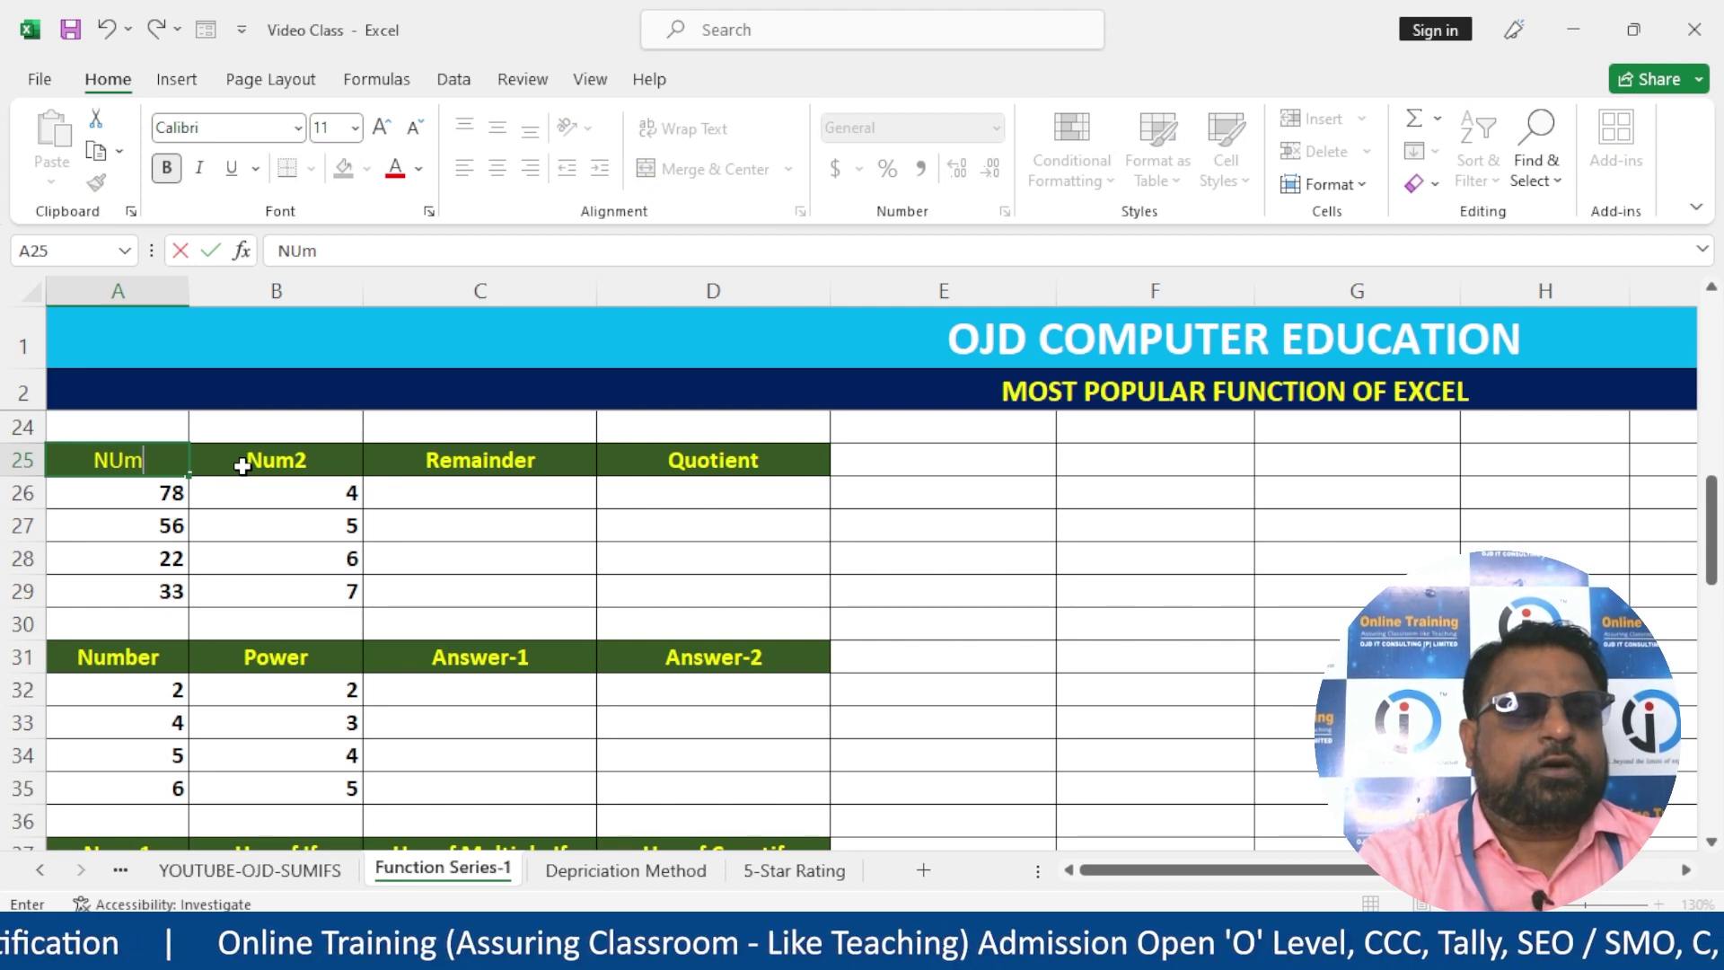
type("ber")
left_click(243, 466)
type("Div")
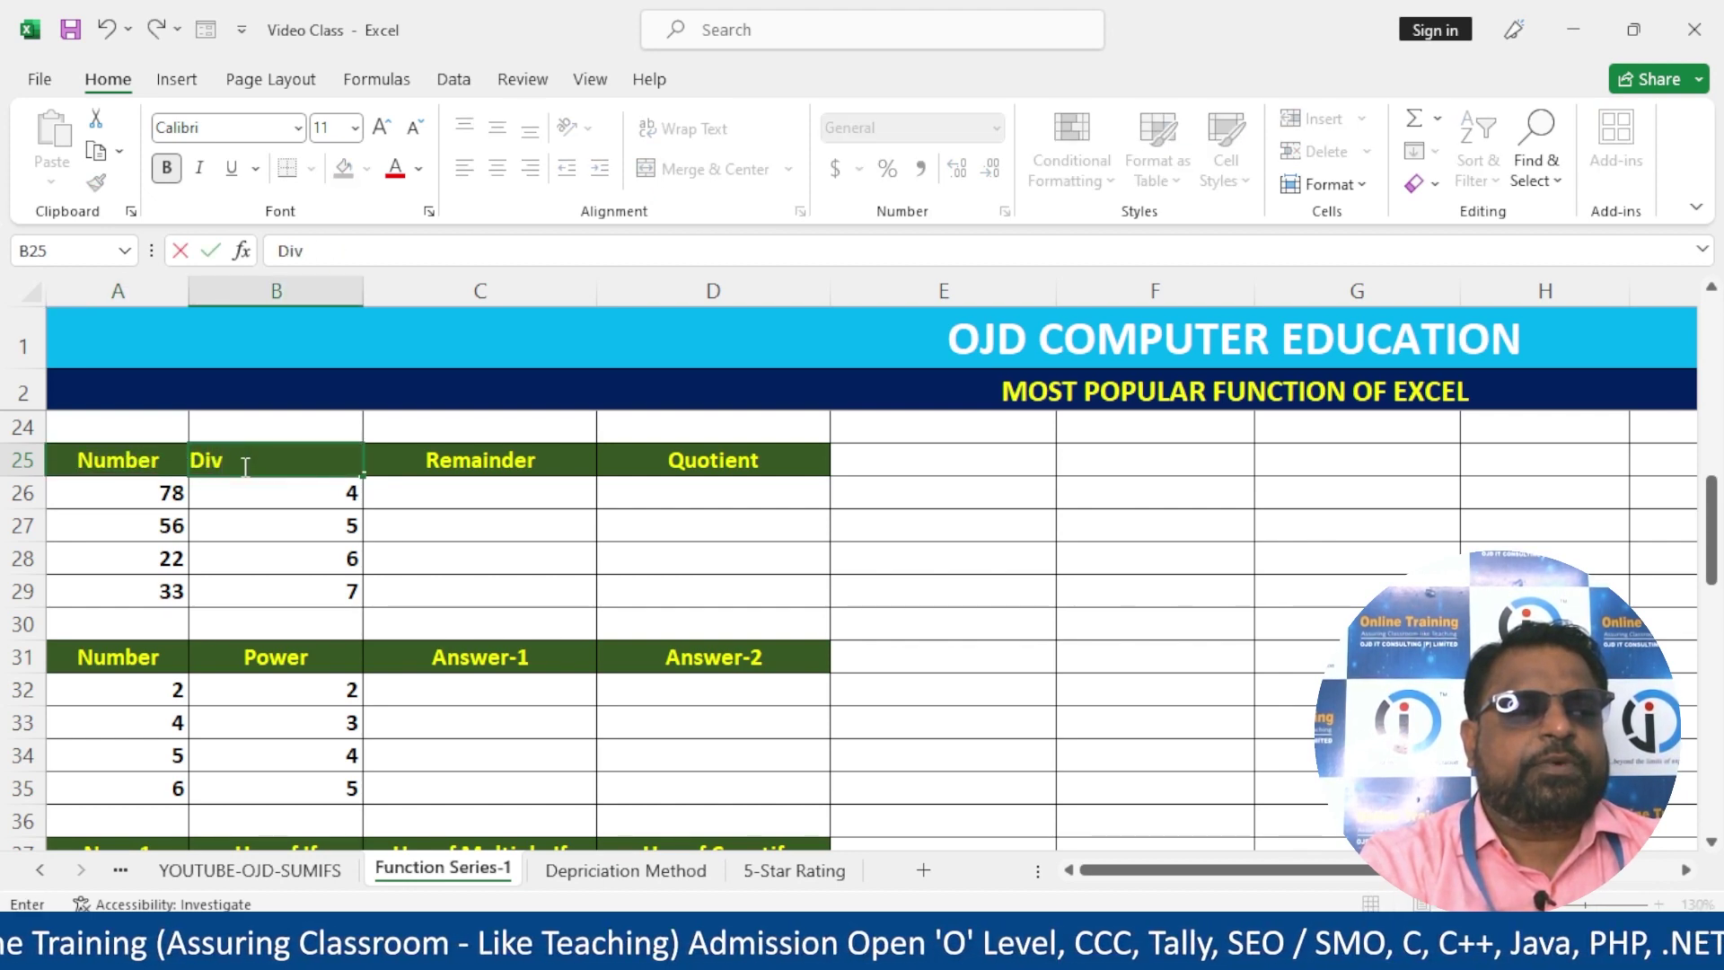
type("isor")
key("Tab")
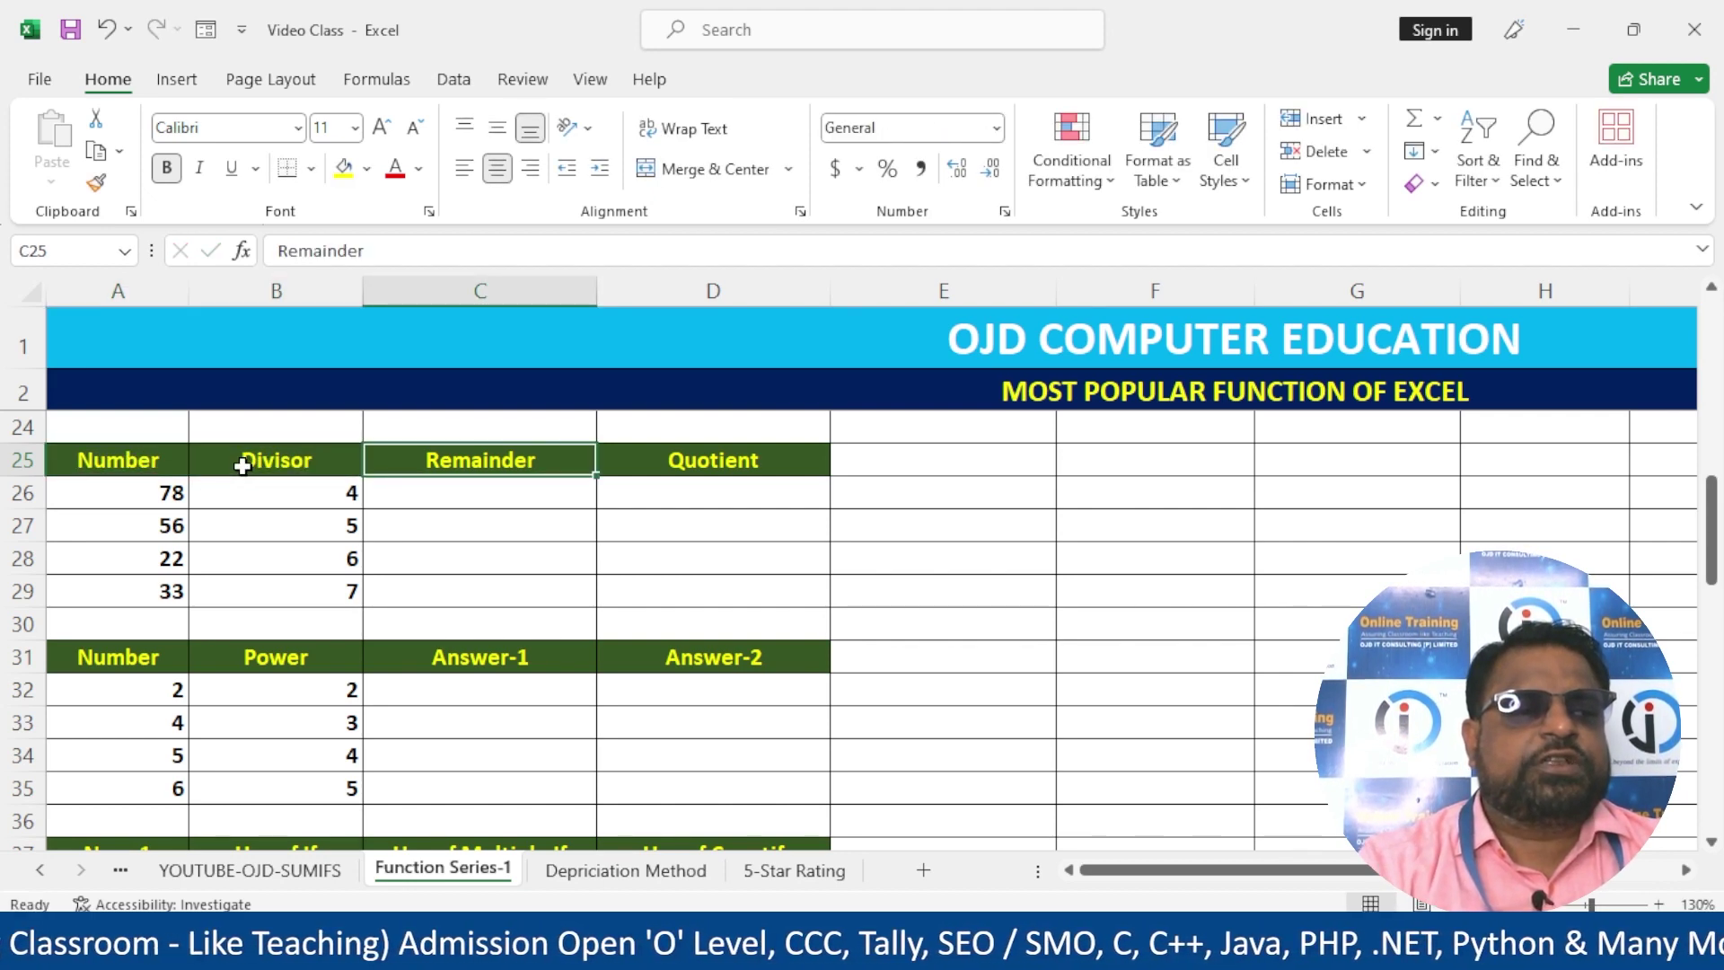
- Enter =MOD(A26,B26) in cell C26 under Remainder
key("Down")
key("Left")
key("Left")
key("Right")
key("Right")
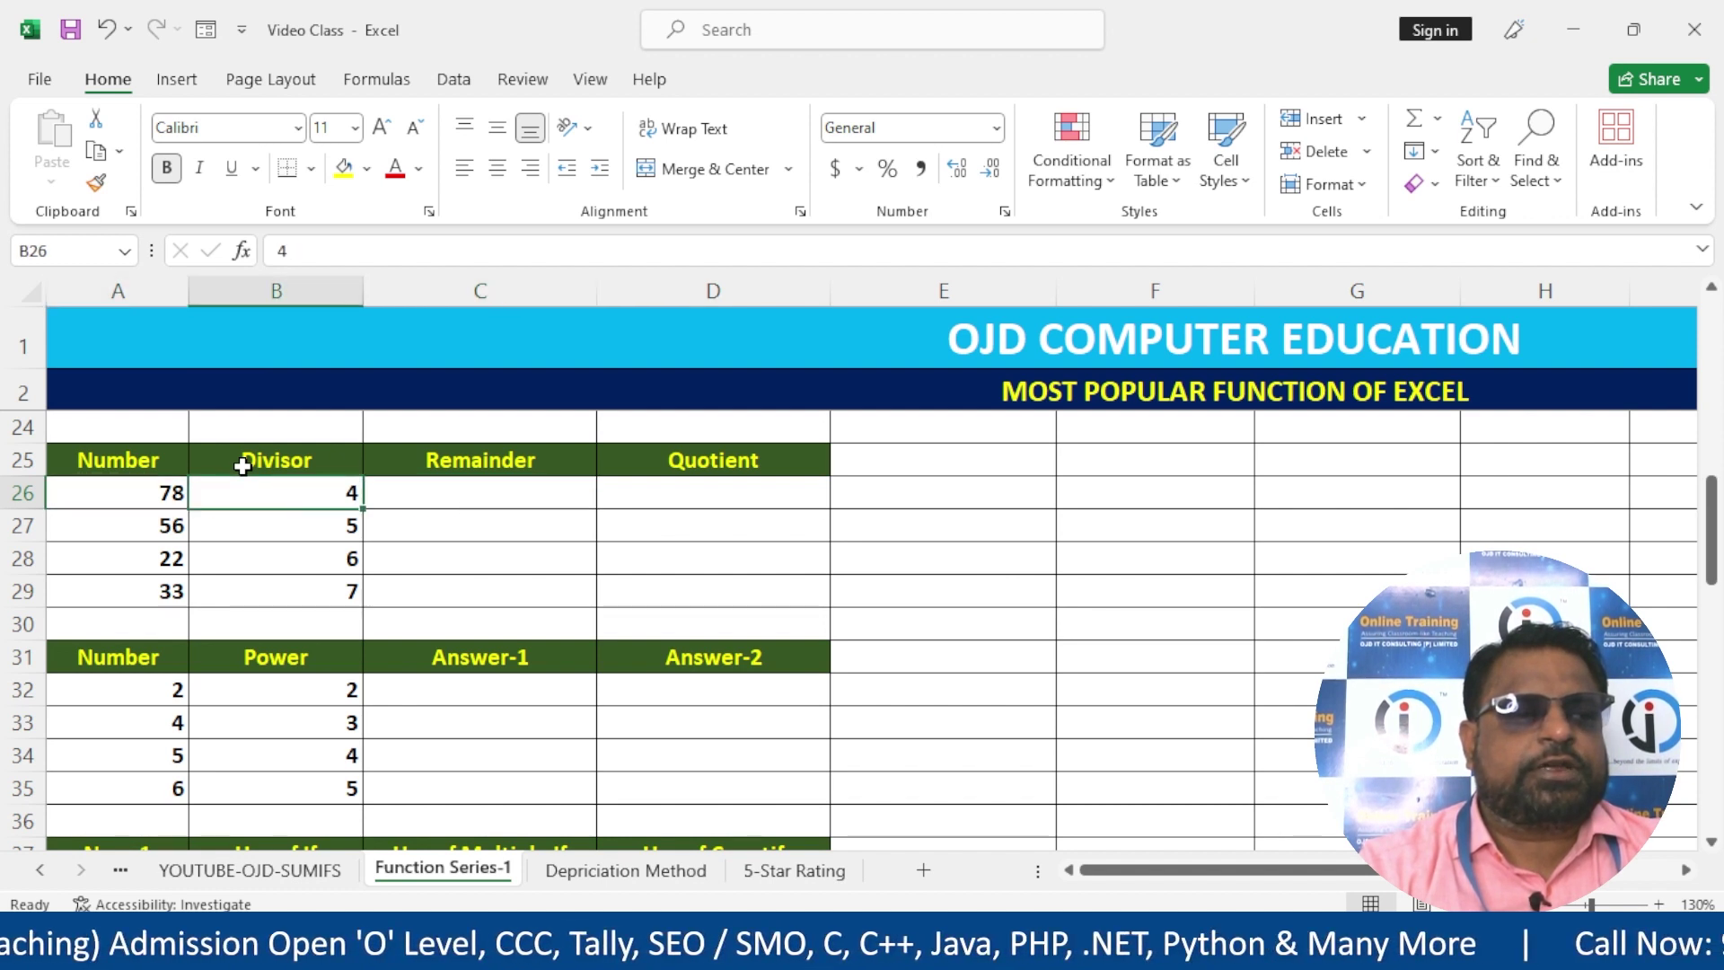
type("=")
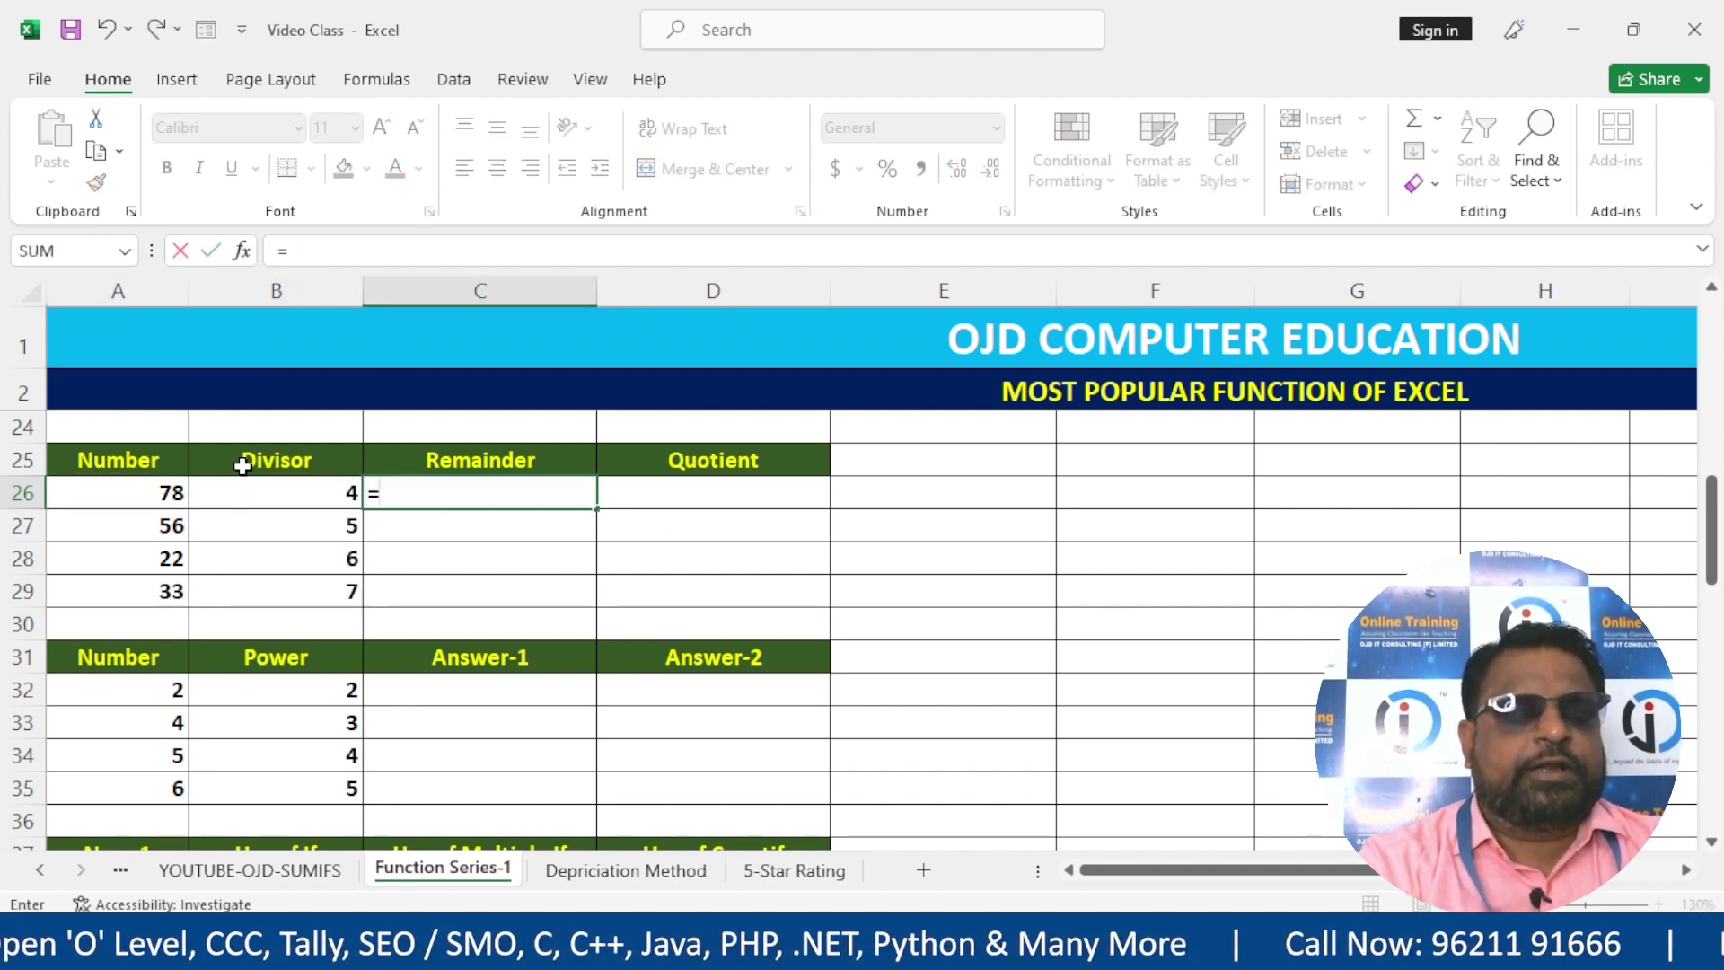
type("MOD(")
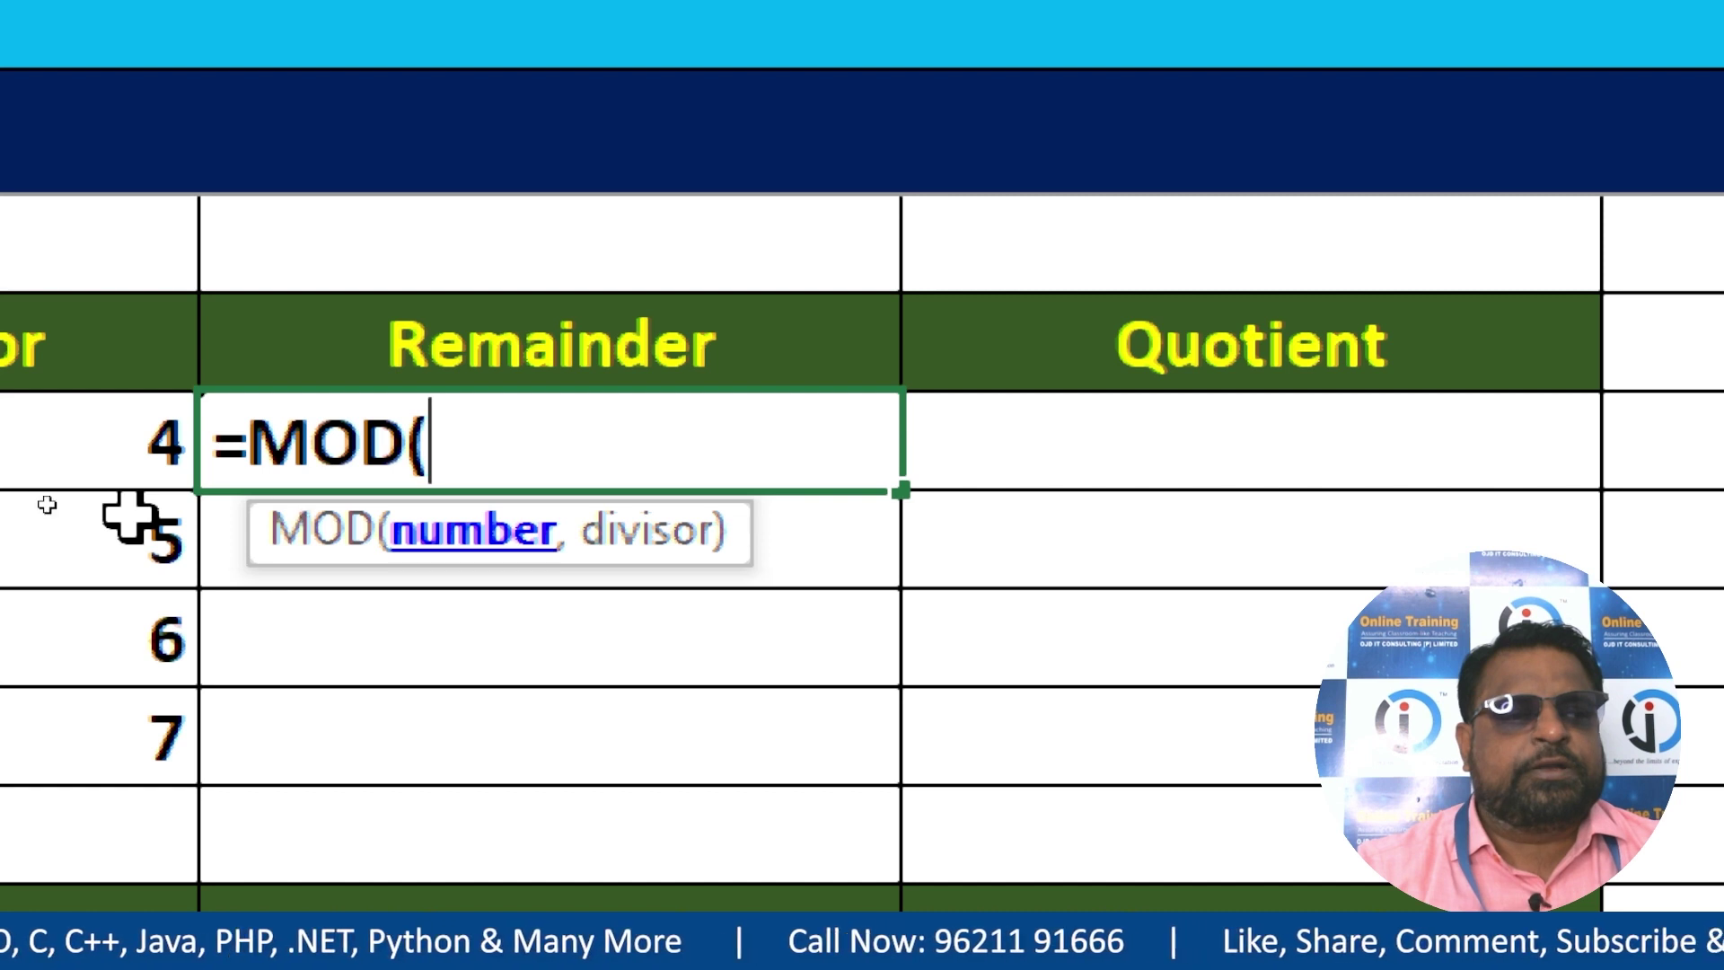
left_click(118, 440)
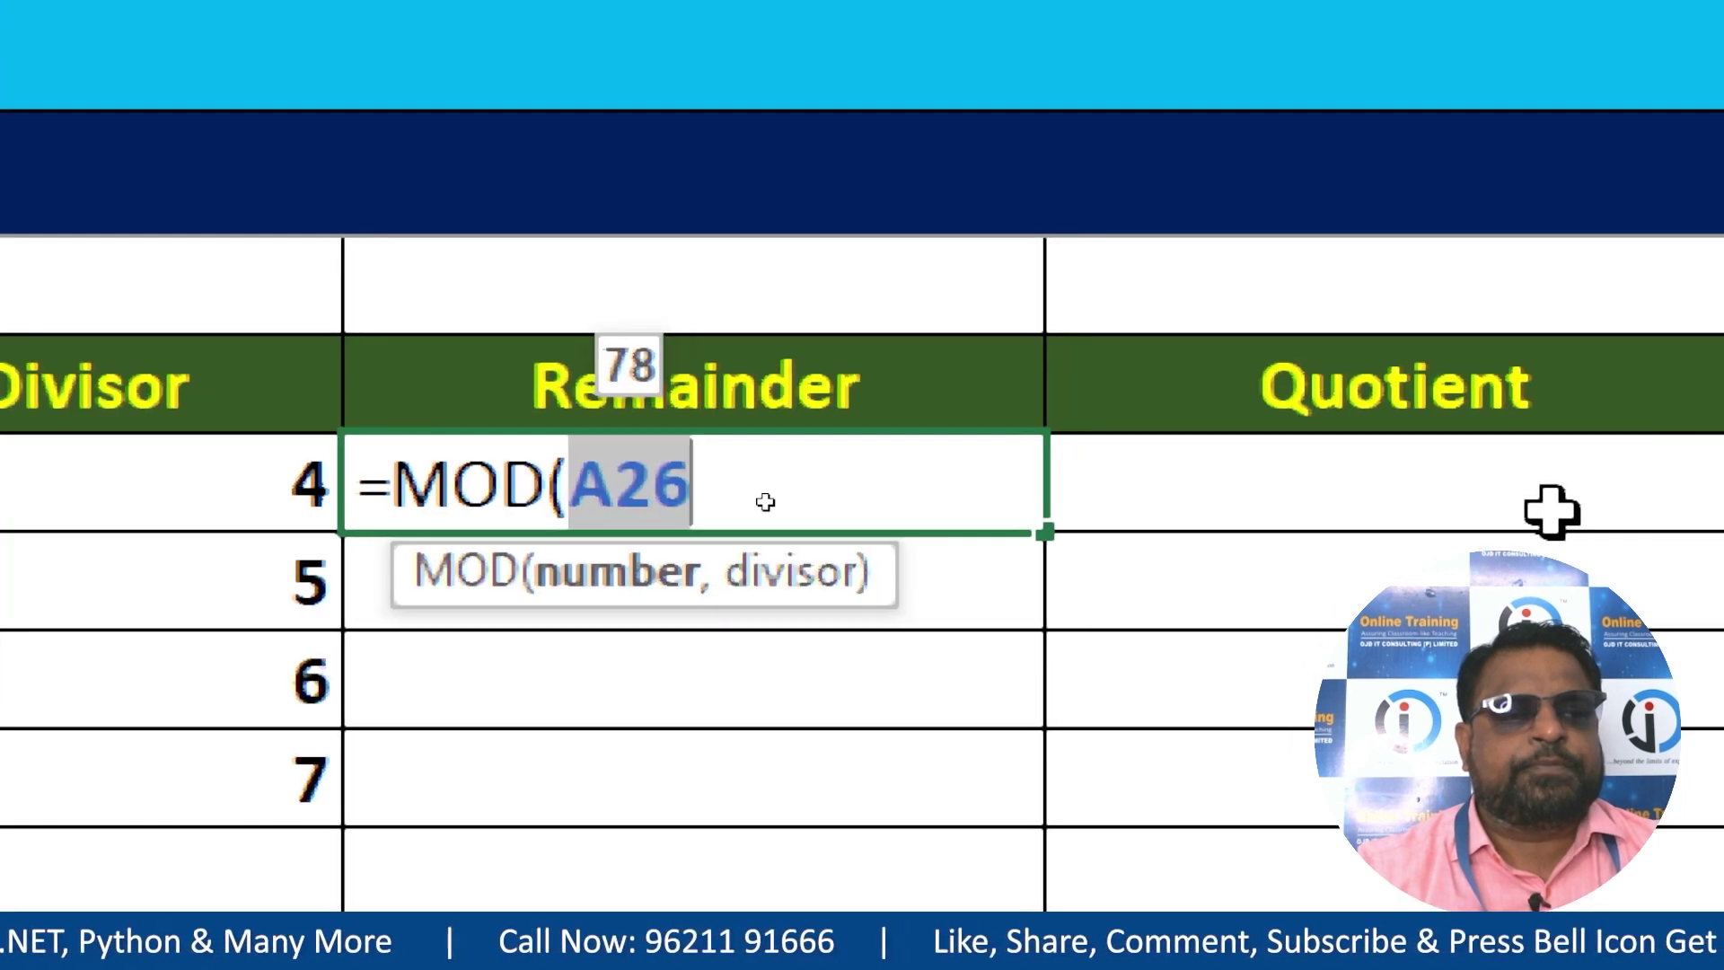
type(",")
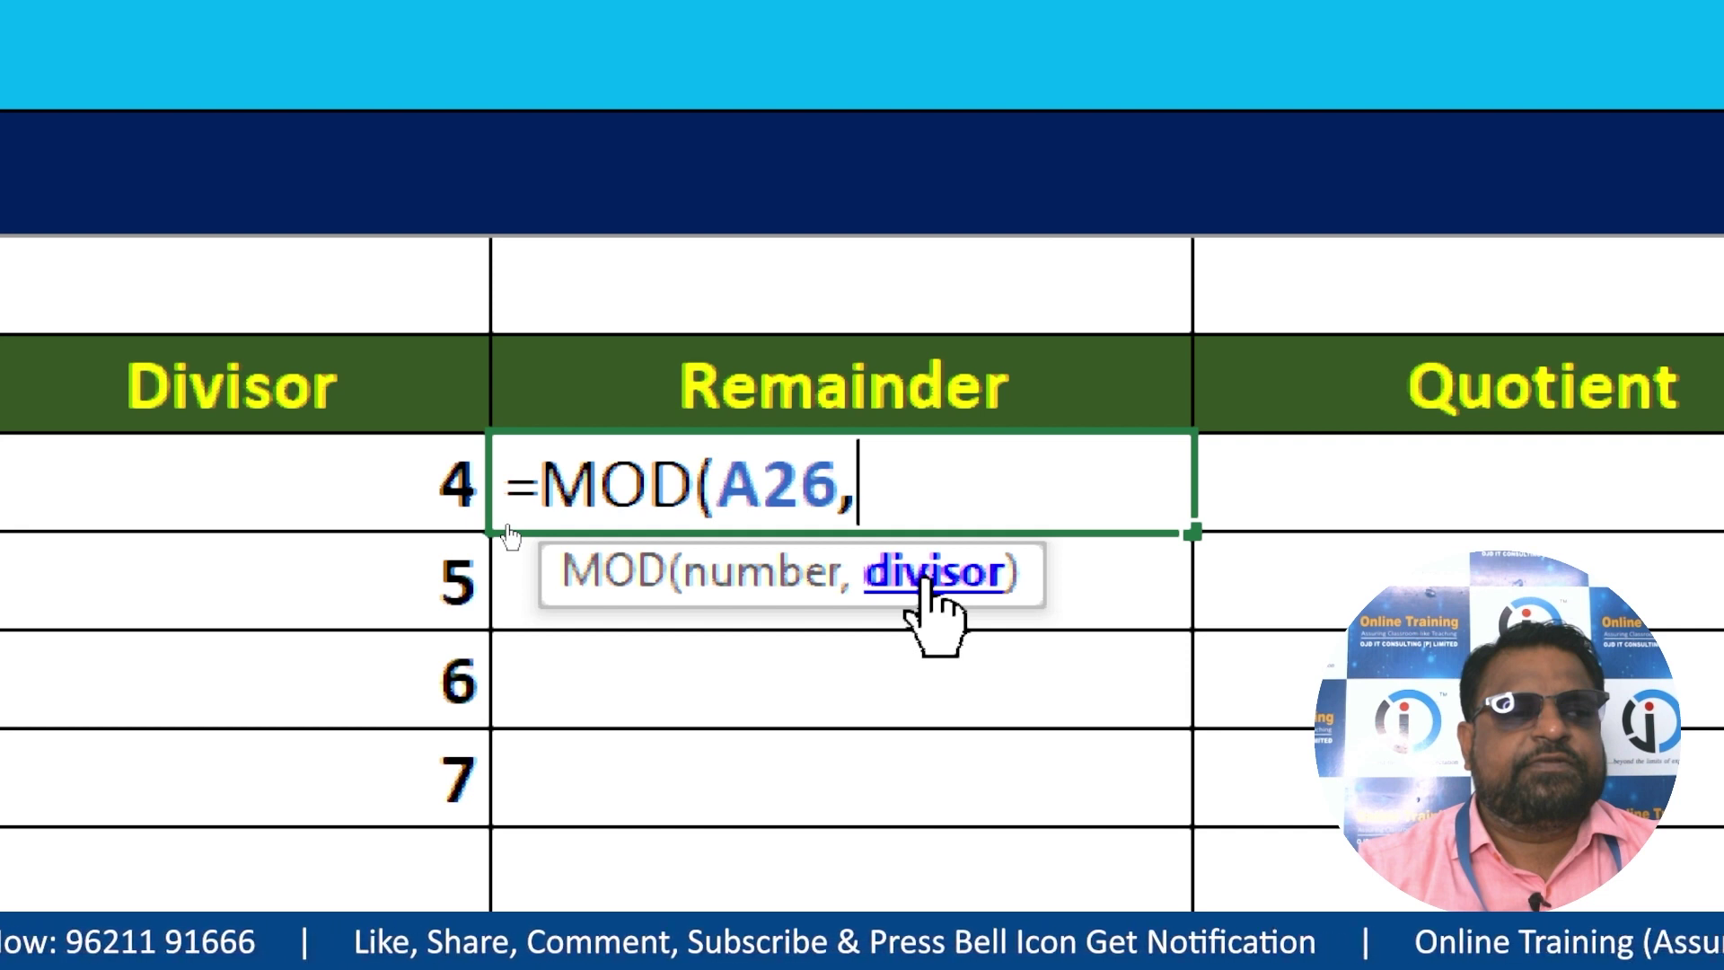
left_click(230, 494)
type(")")
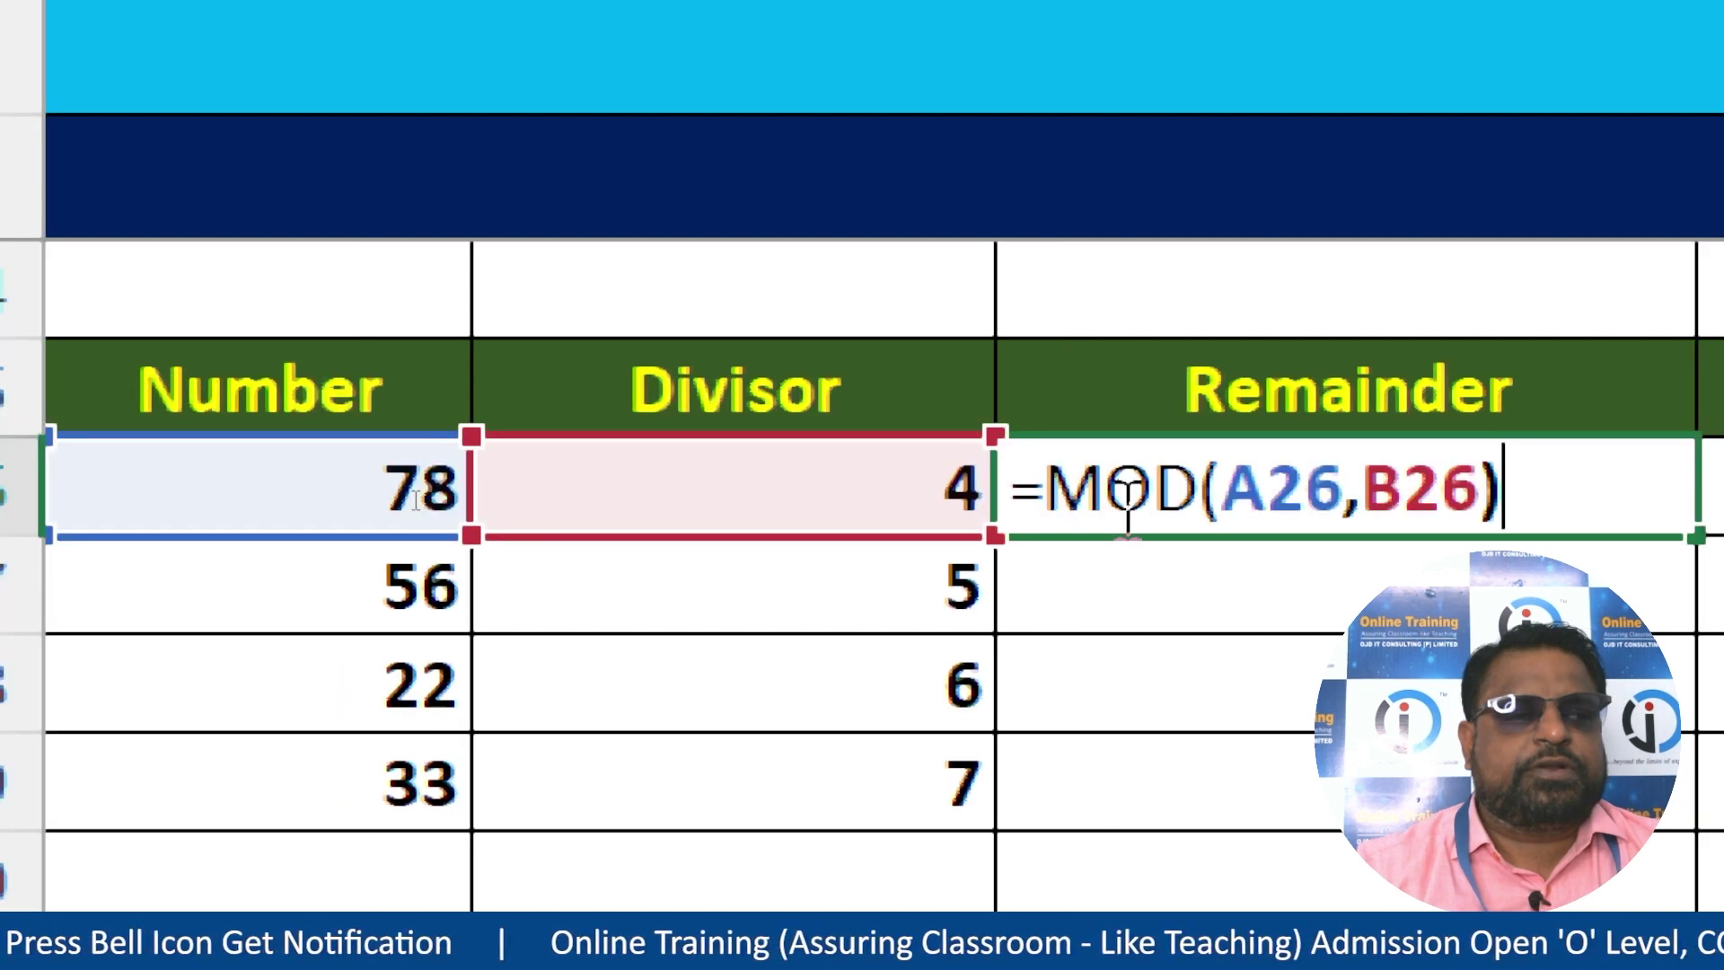
key("Return")
- Copy the MOD formula from C26 down to C29 and convert C26 to visible formula text with a leading apostrophe
left_click(1158, 404)
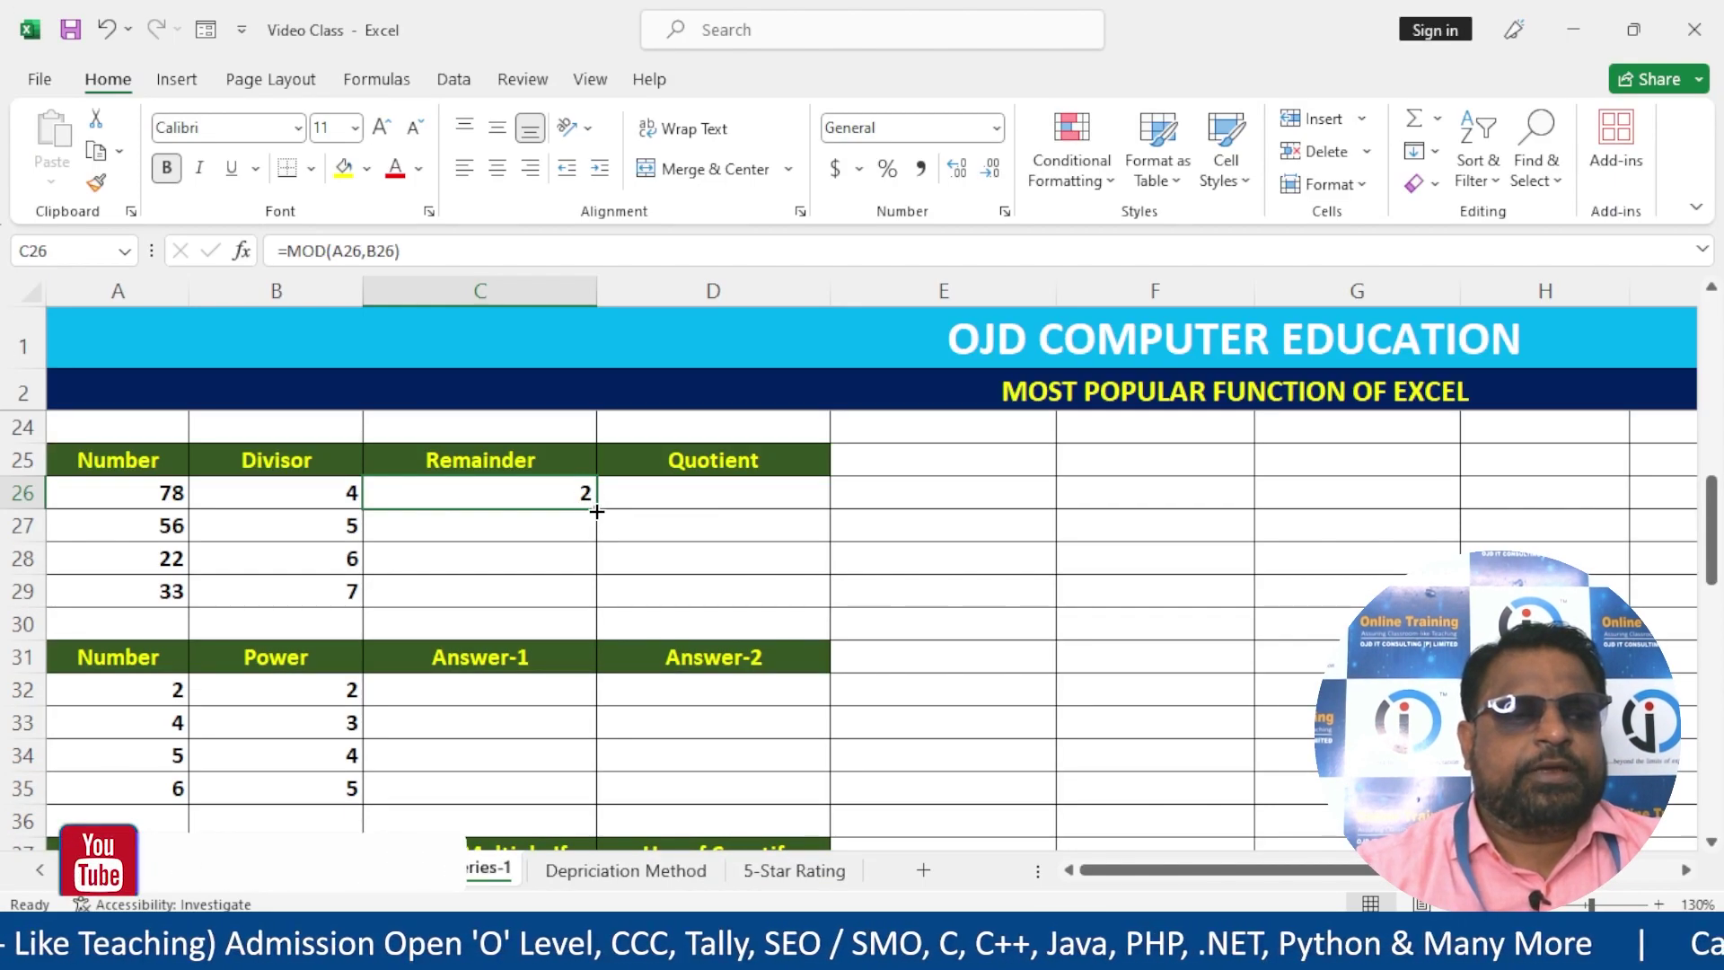
left_click_drag(789, 428, 782, 537)
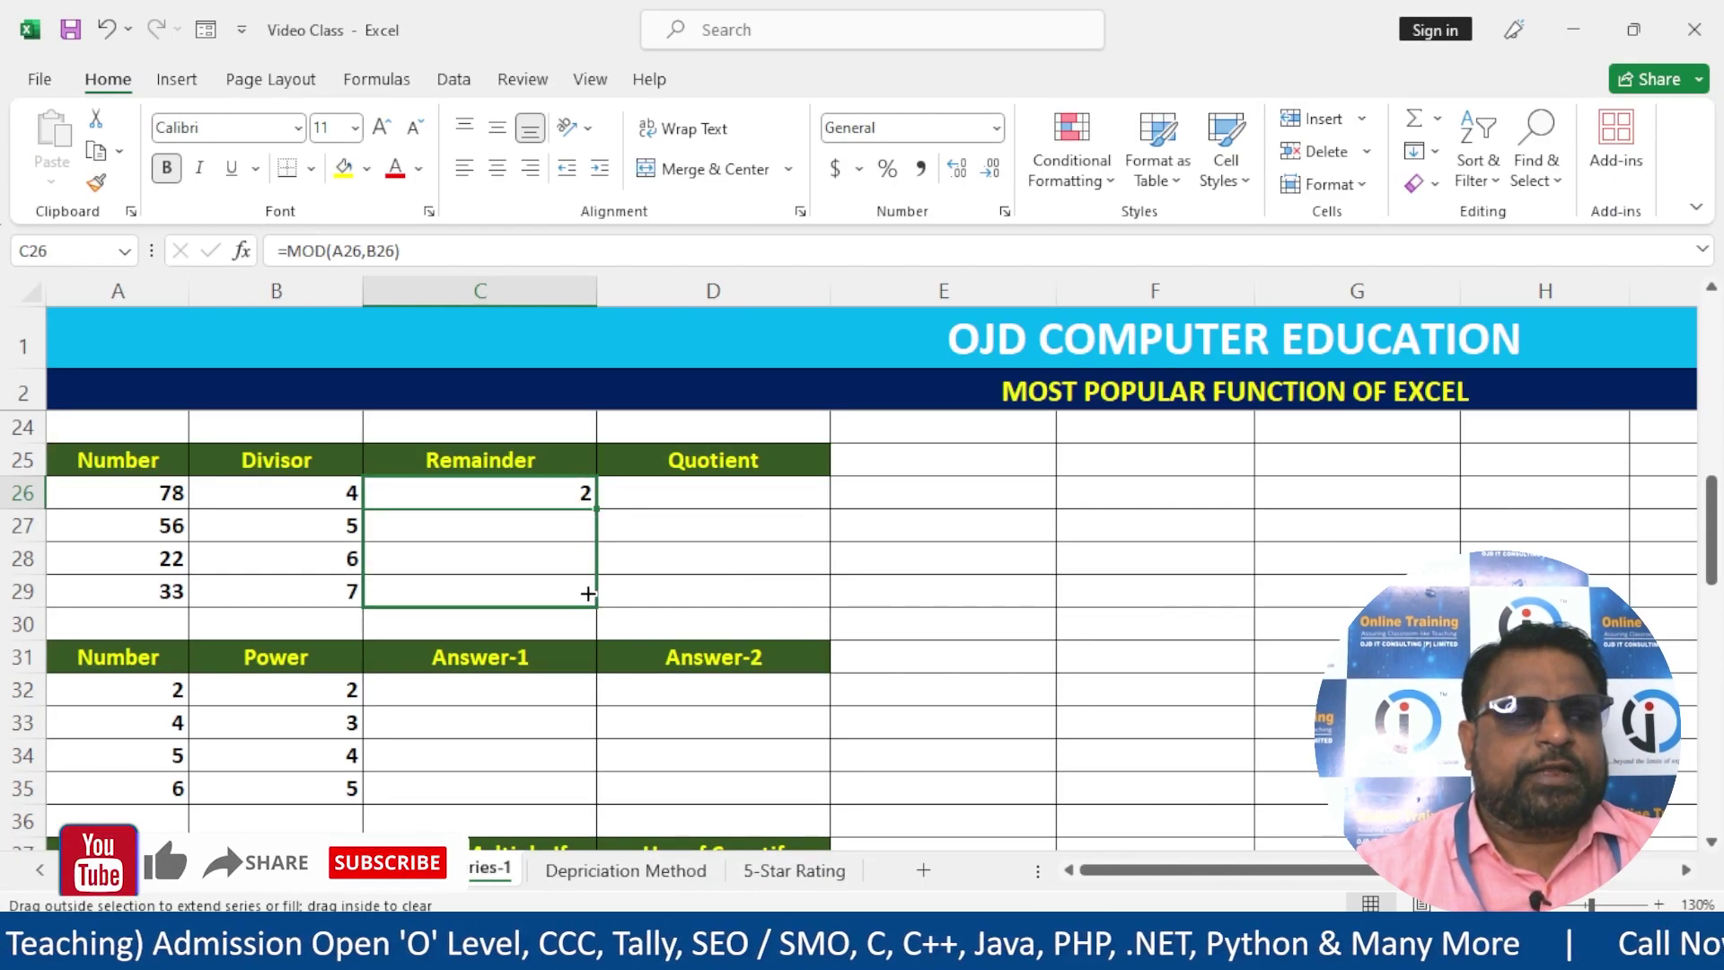
left_click_drag(588, 593, 589, 593)
double_click(501, 496)
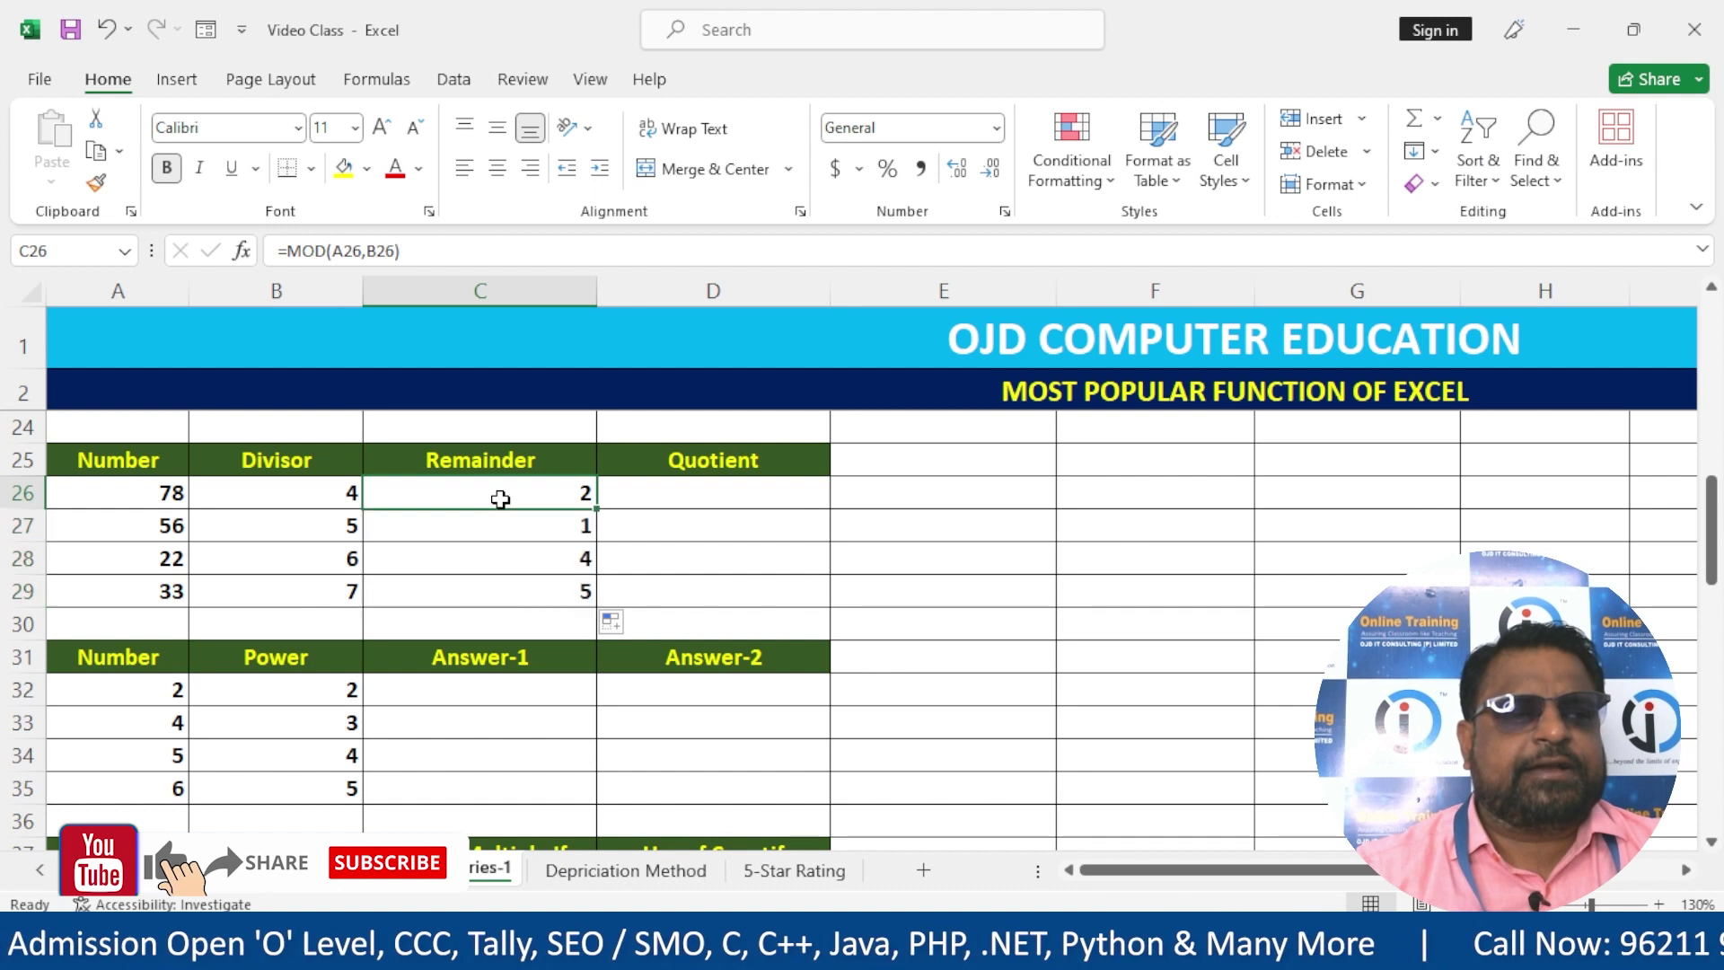
left_click(370, 499)
key("Return")
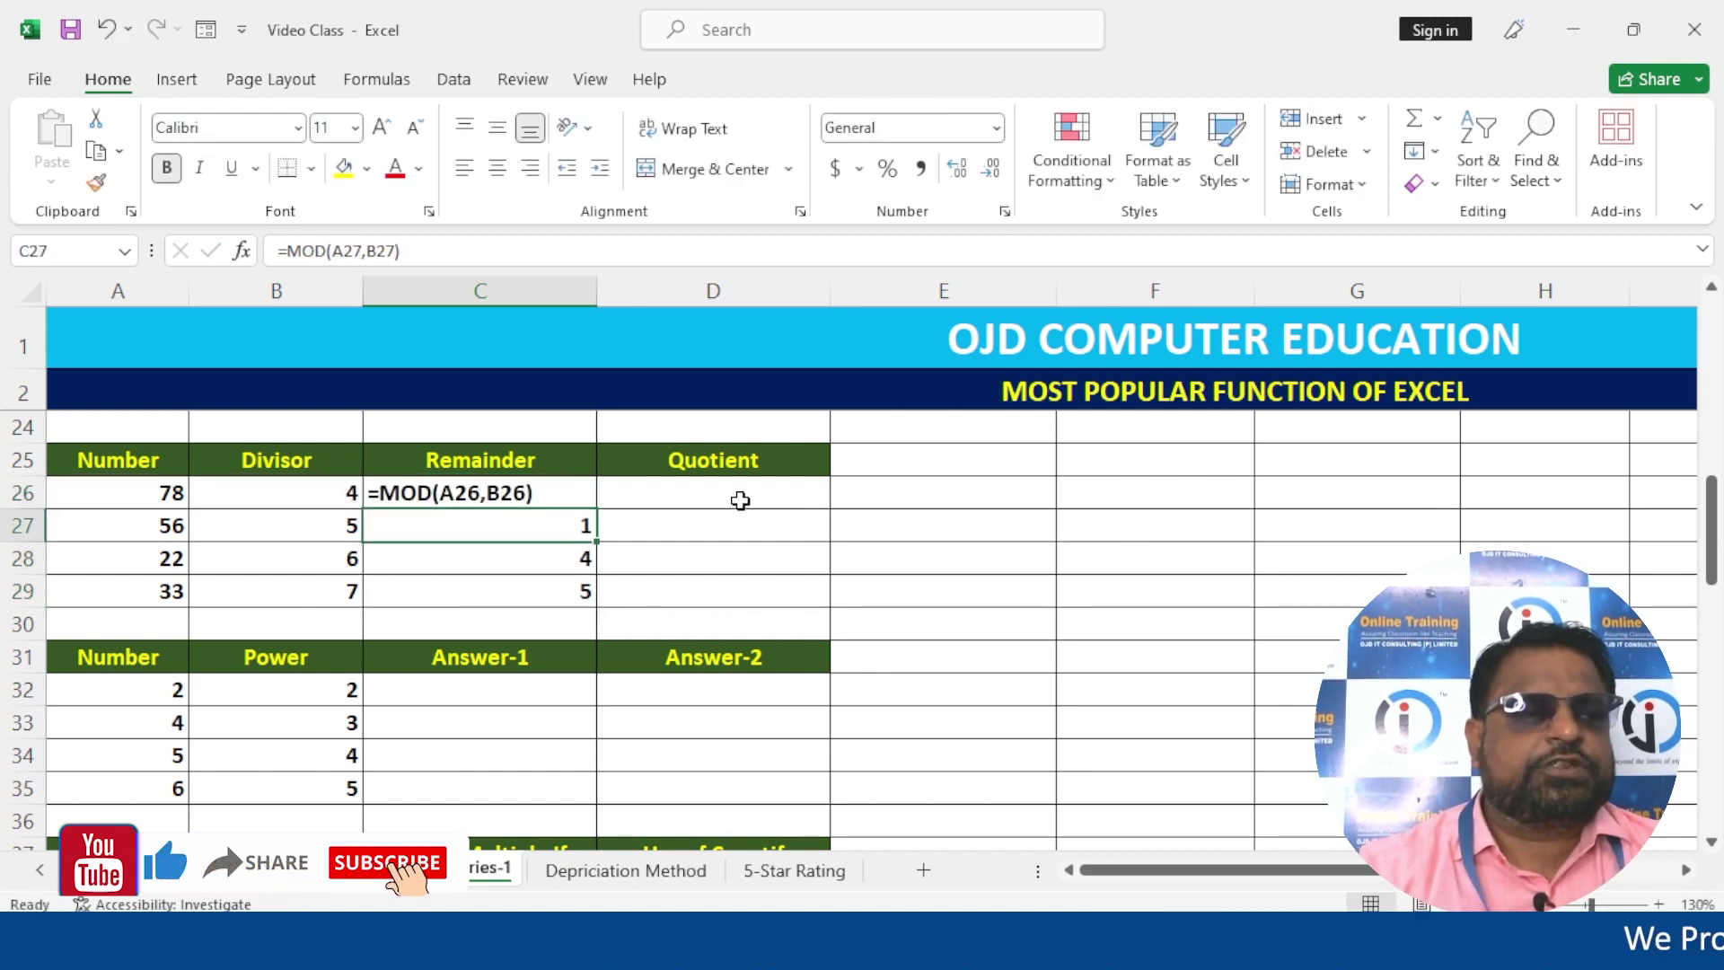
- Give the MOD formula text cell C26 a yellow fill and a red font colour
left_click(609, 496)
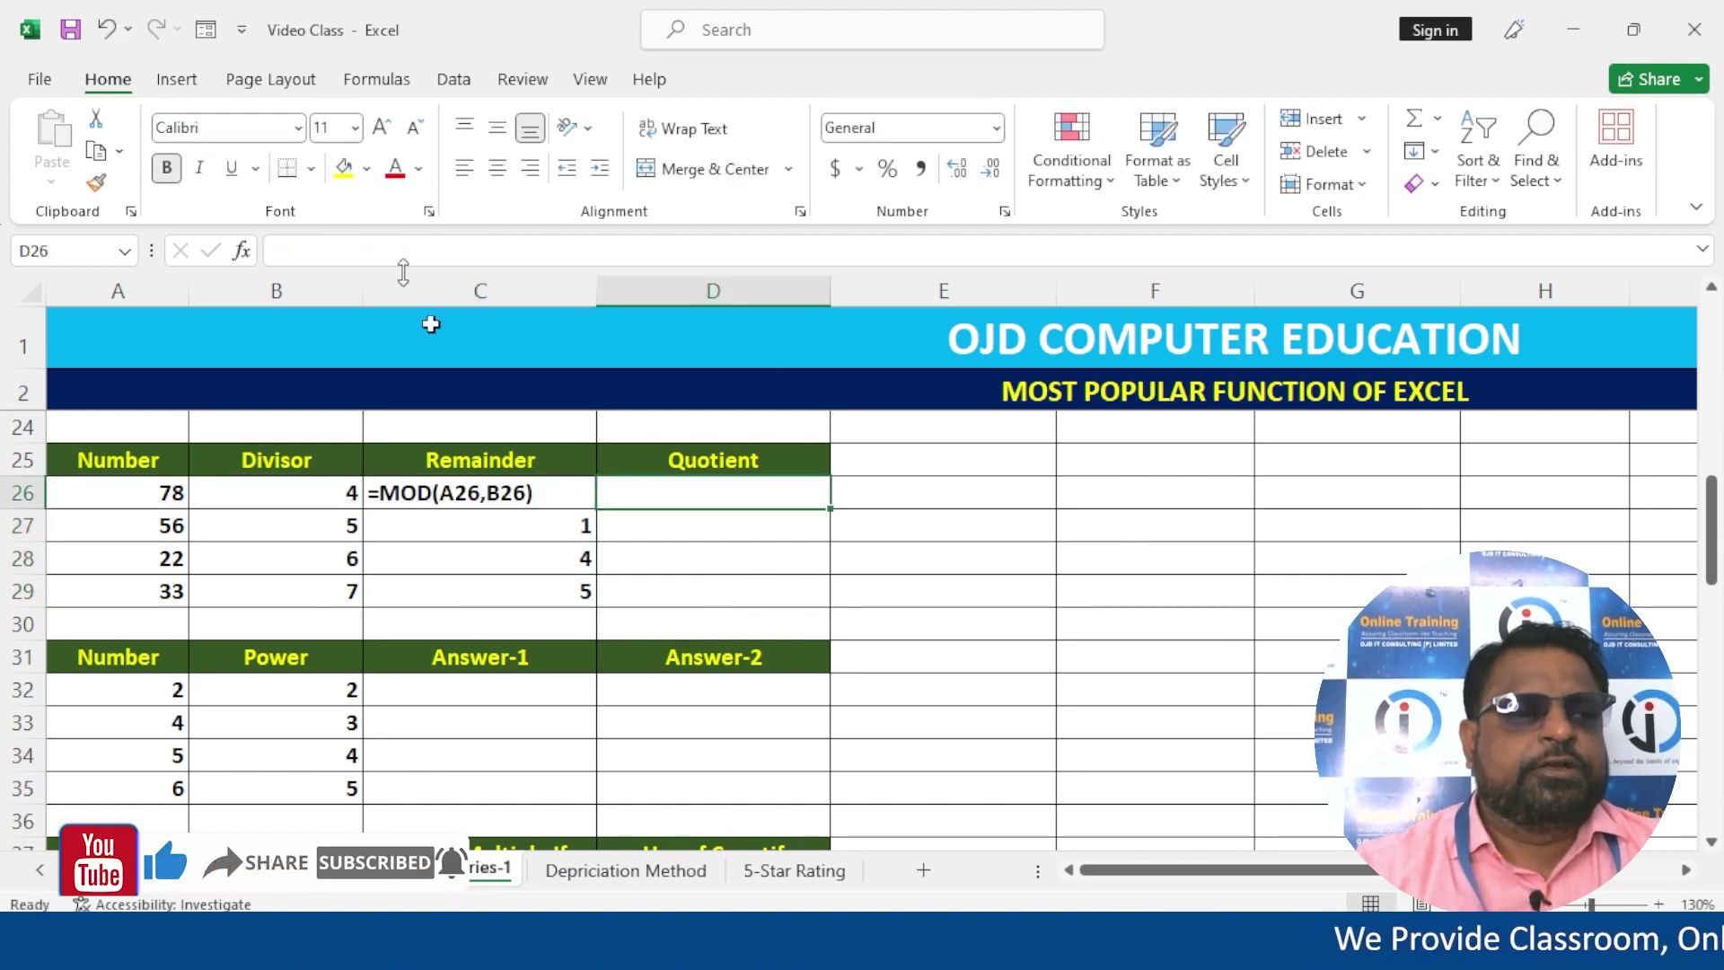
left_click(533, 499)
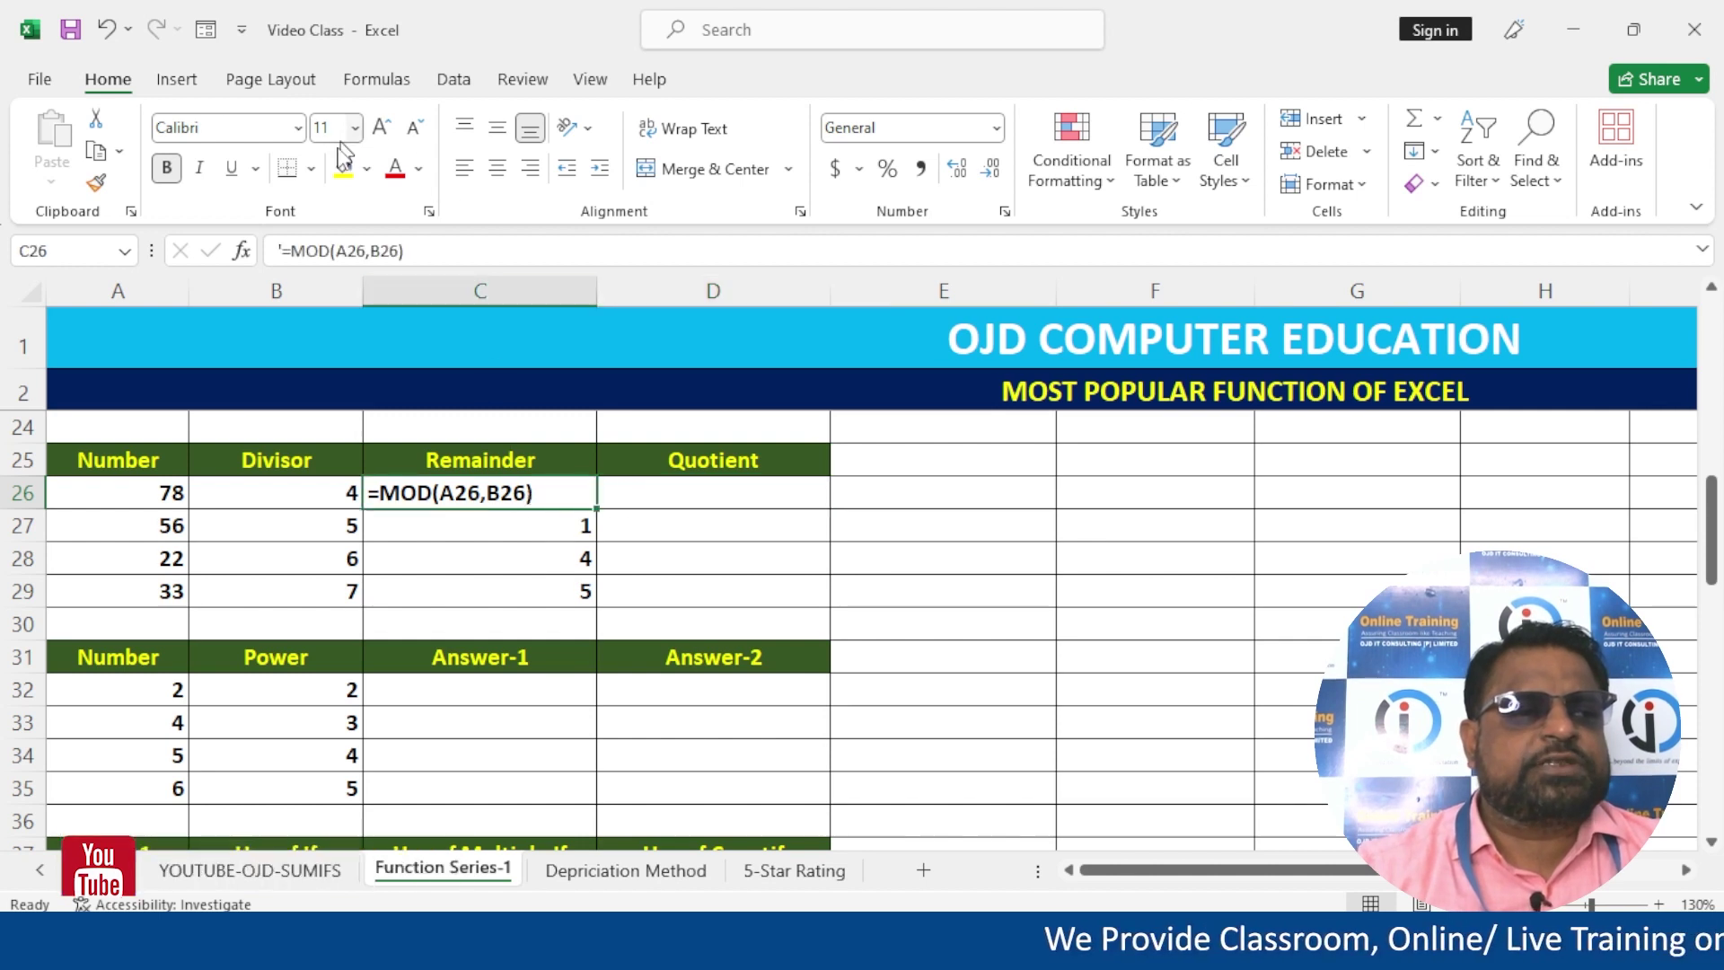
left_click(343, 168)
left_click(394, 168)
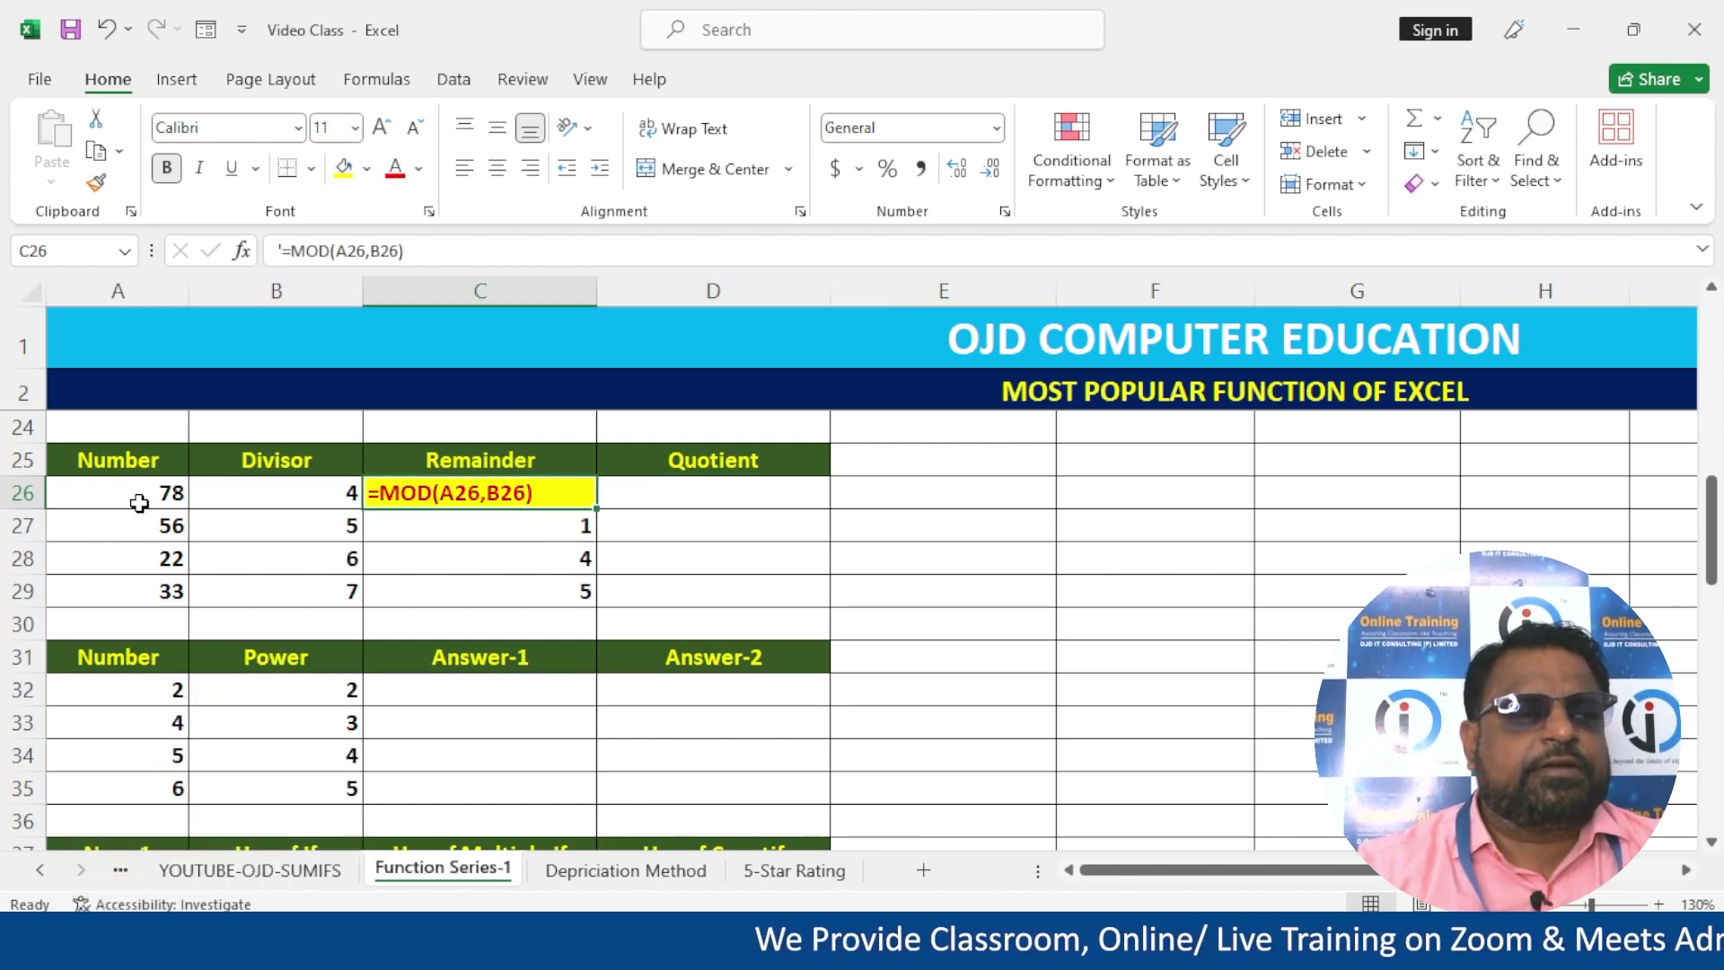
- Enter =QUOTIENT(A26,B26) in cell D26 under Quotient, keeping the cell selected
left_click_drag(142, 500, 316, 487)
left_click(276, 485)
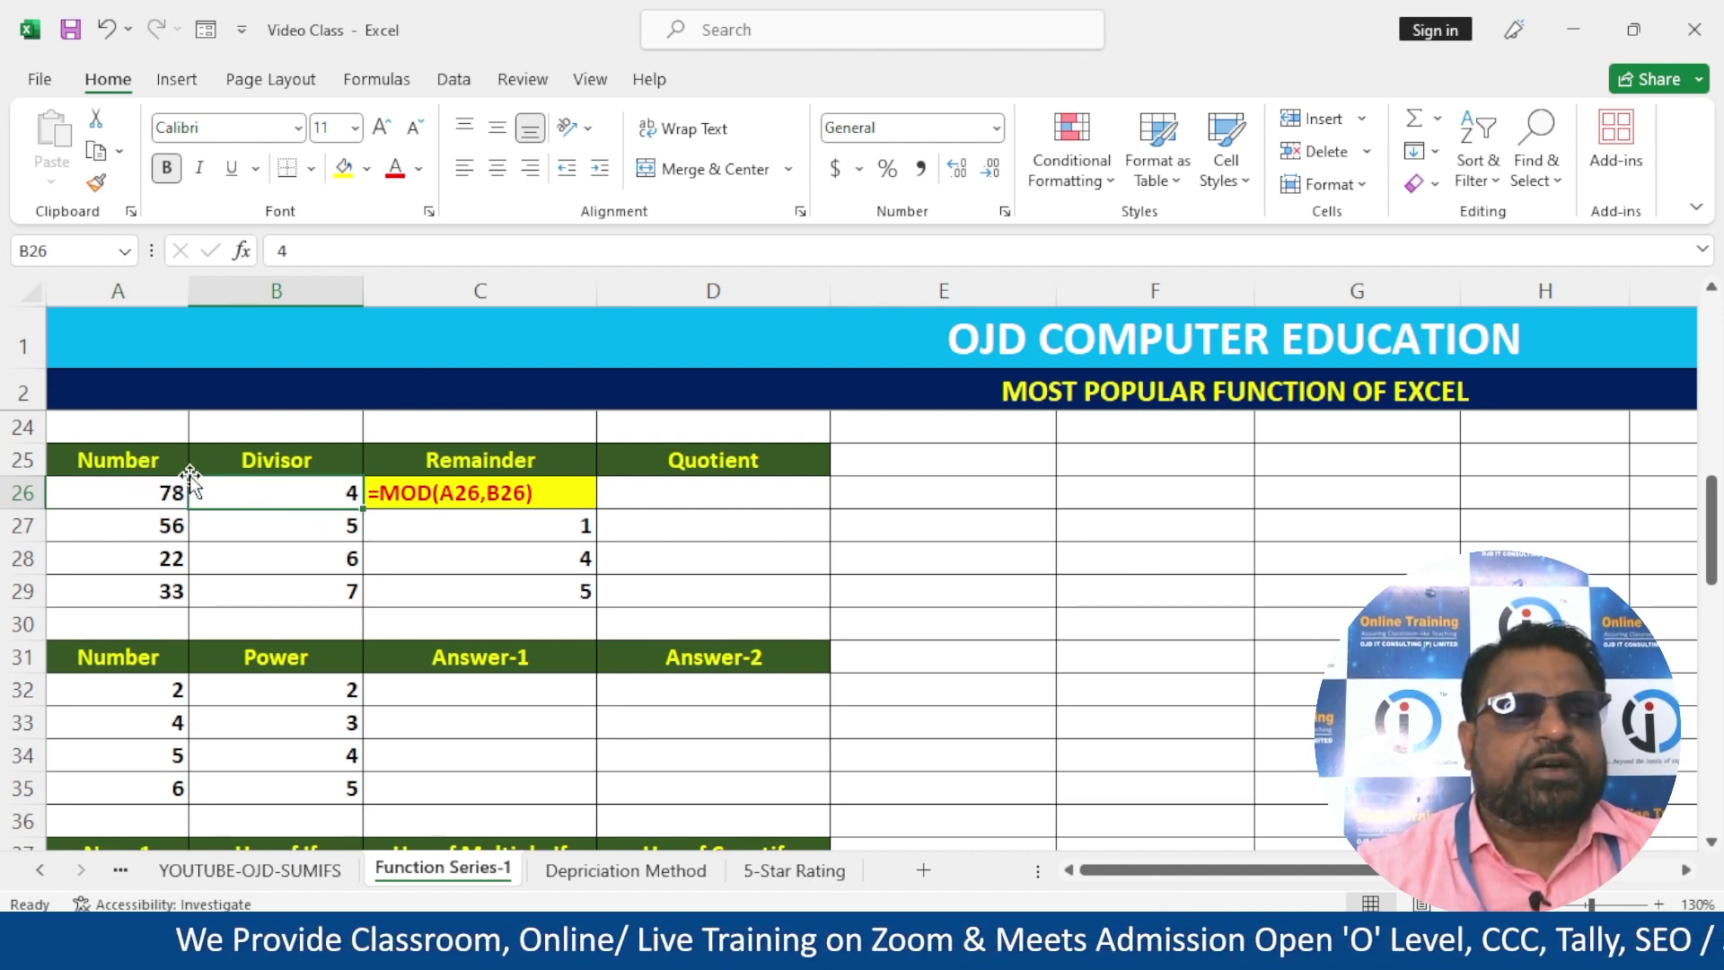
left_click(755, 497)
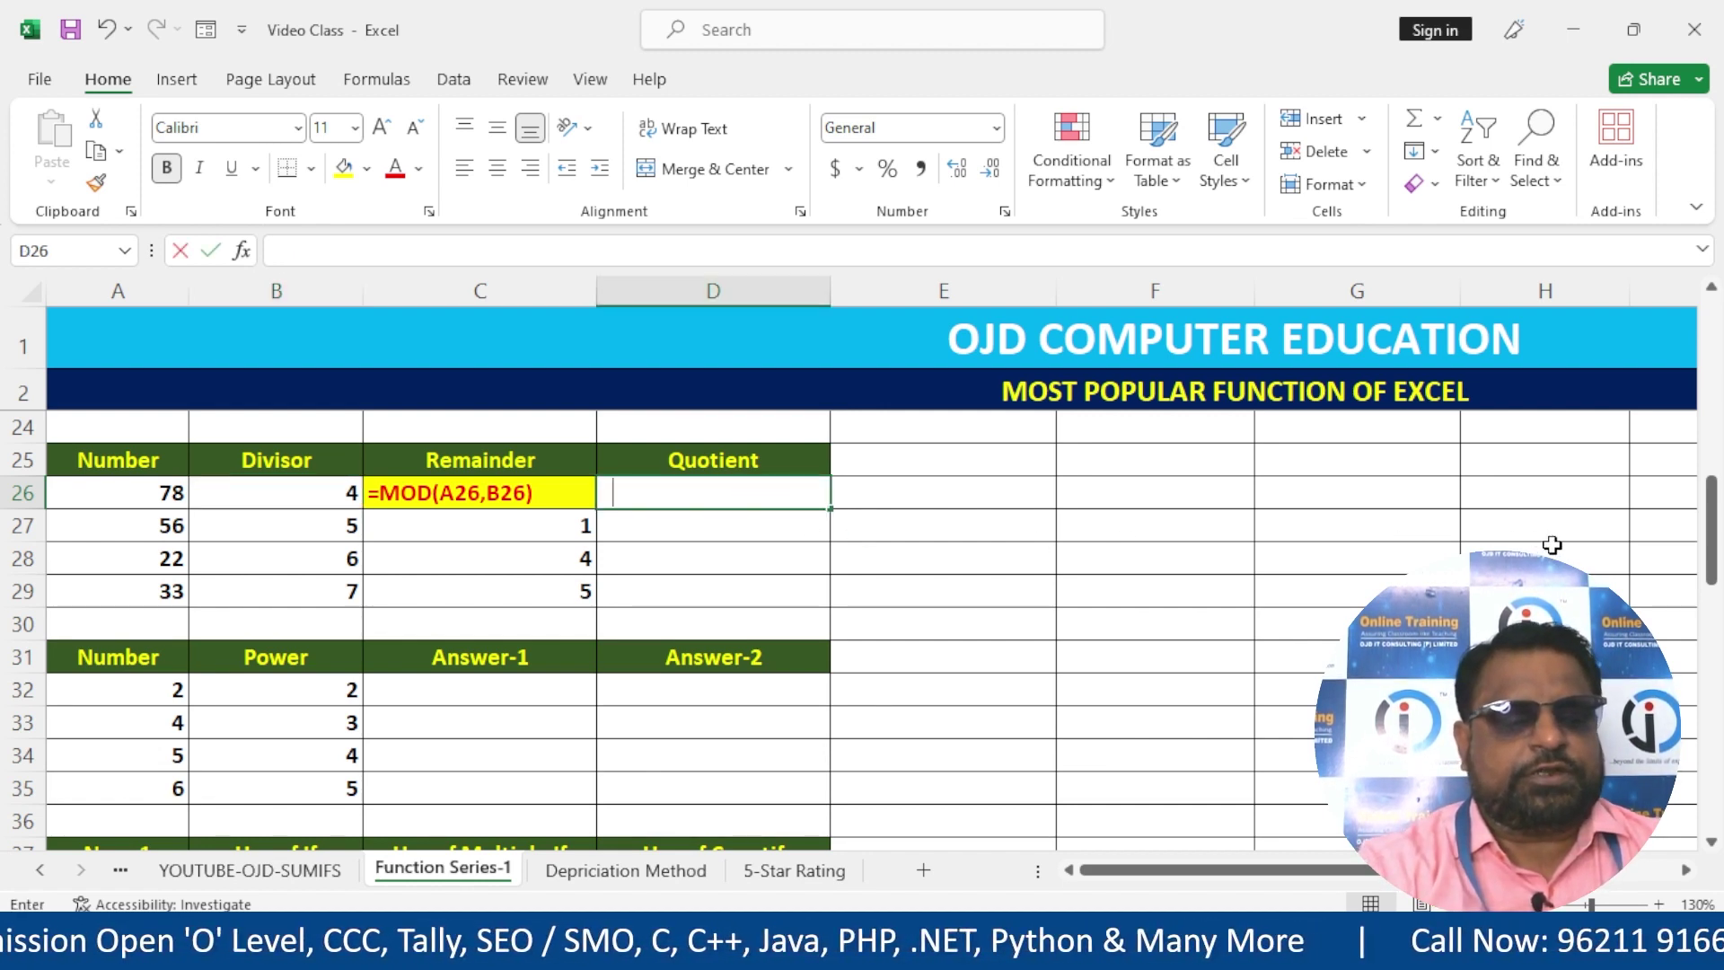
type("=QU")
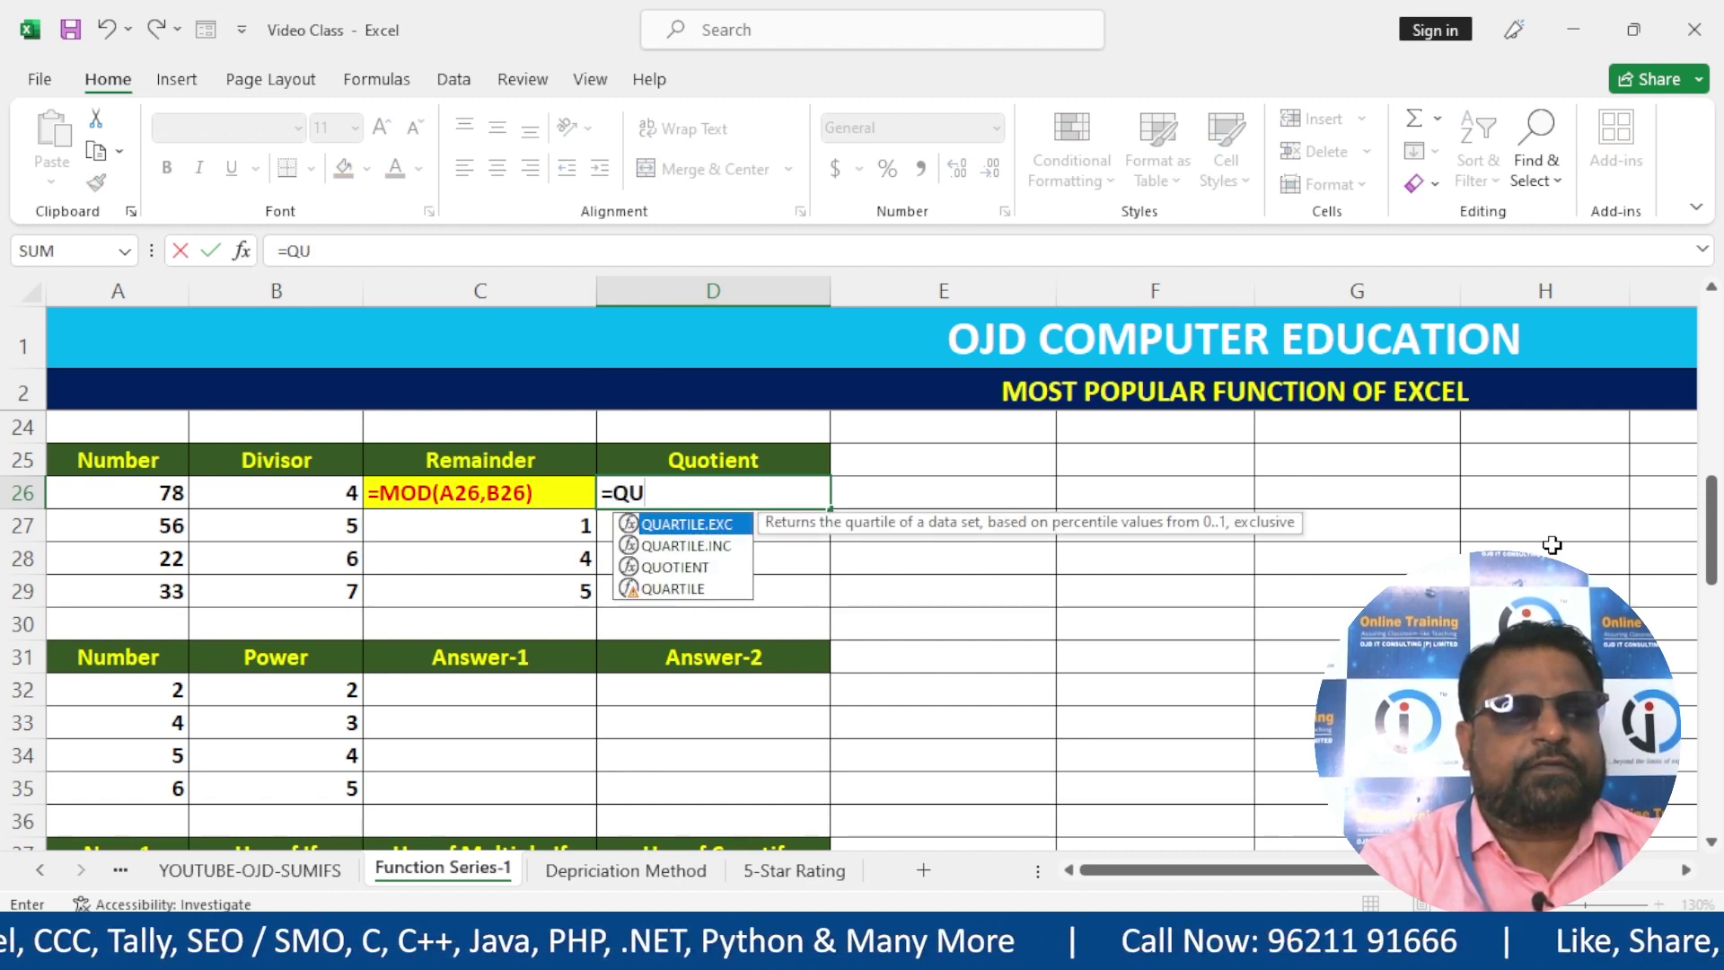
type("T")
key("BackSpace")
type("O")
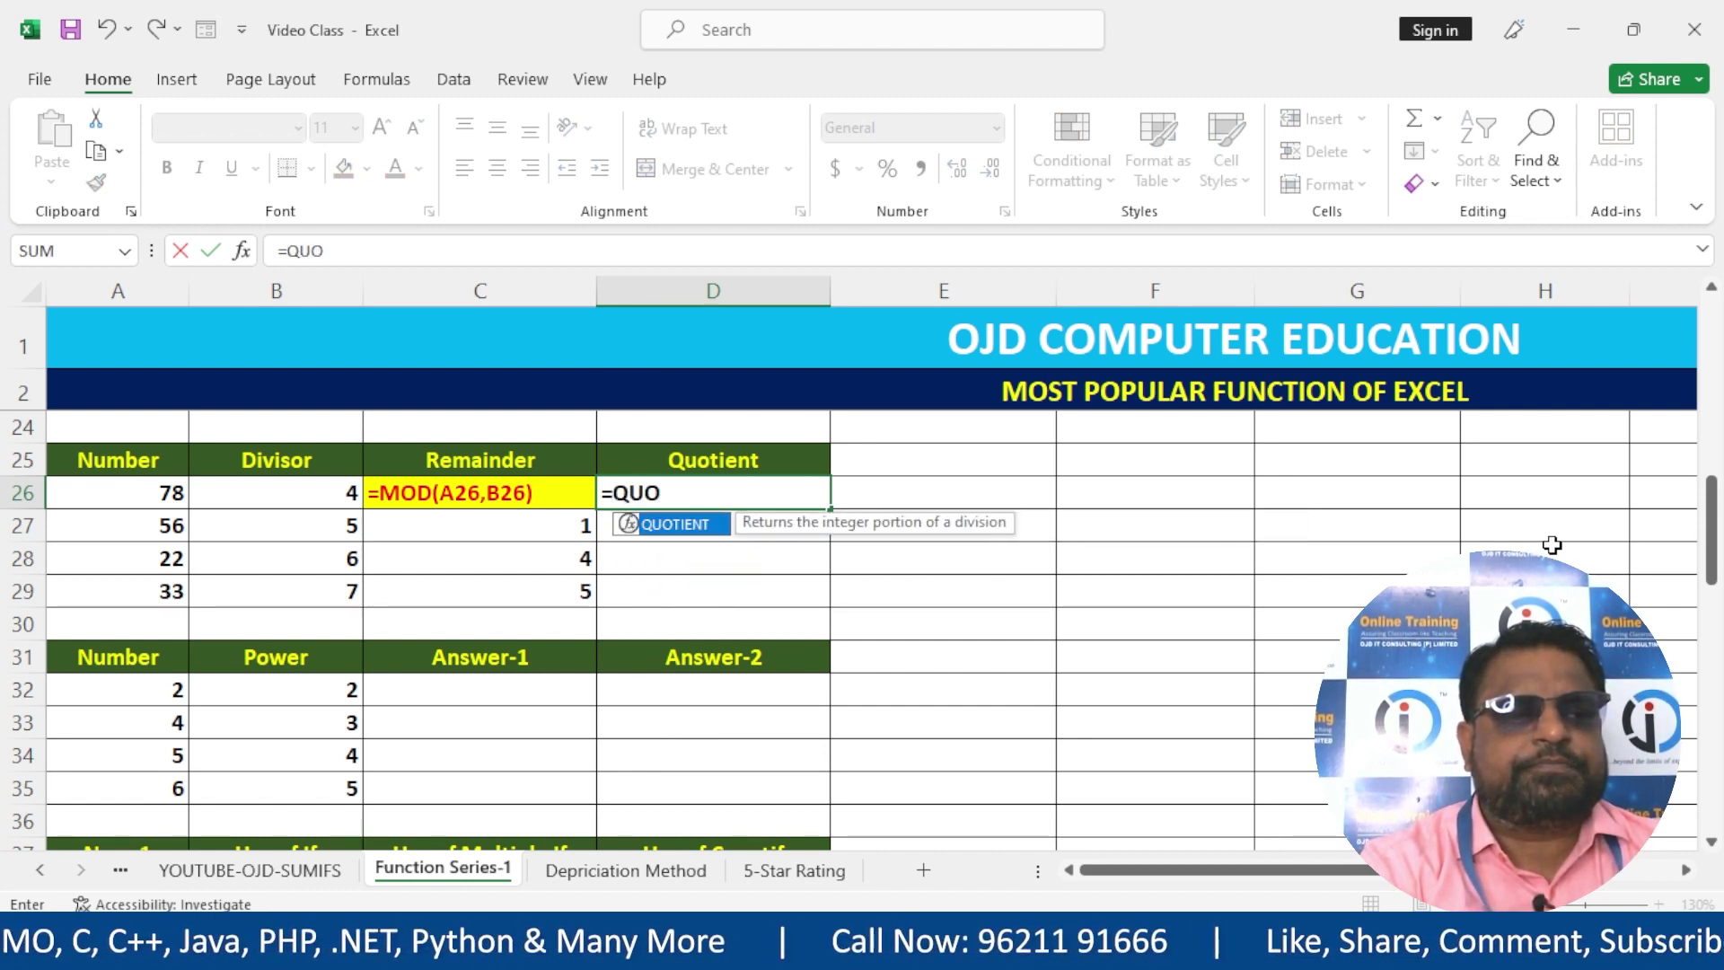
type("TIENT(")
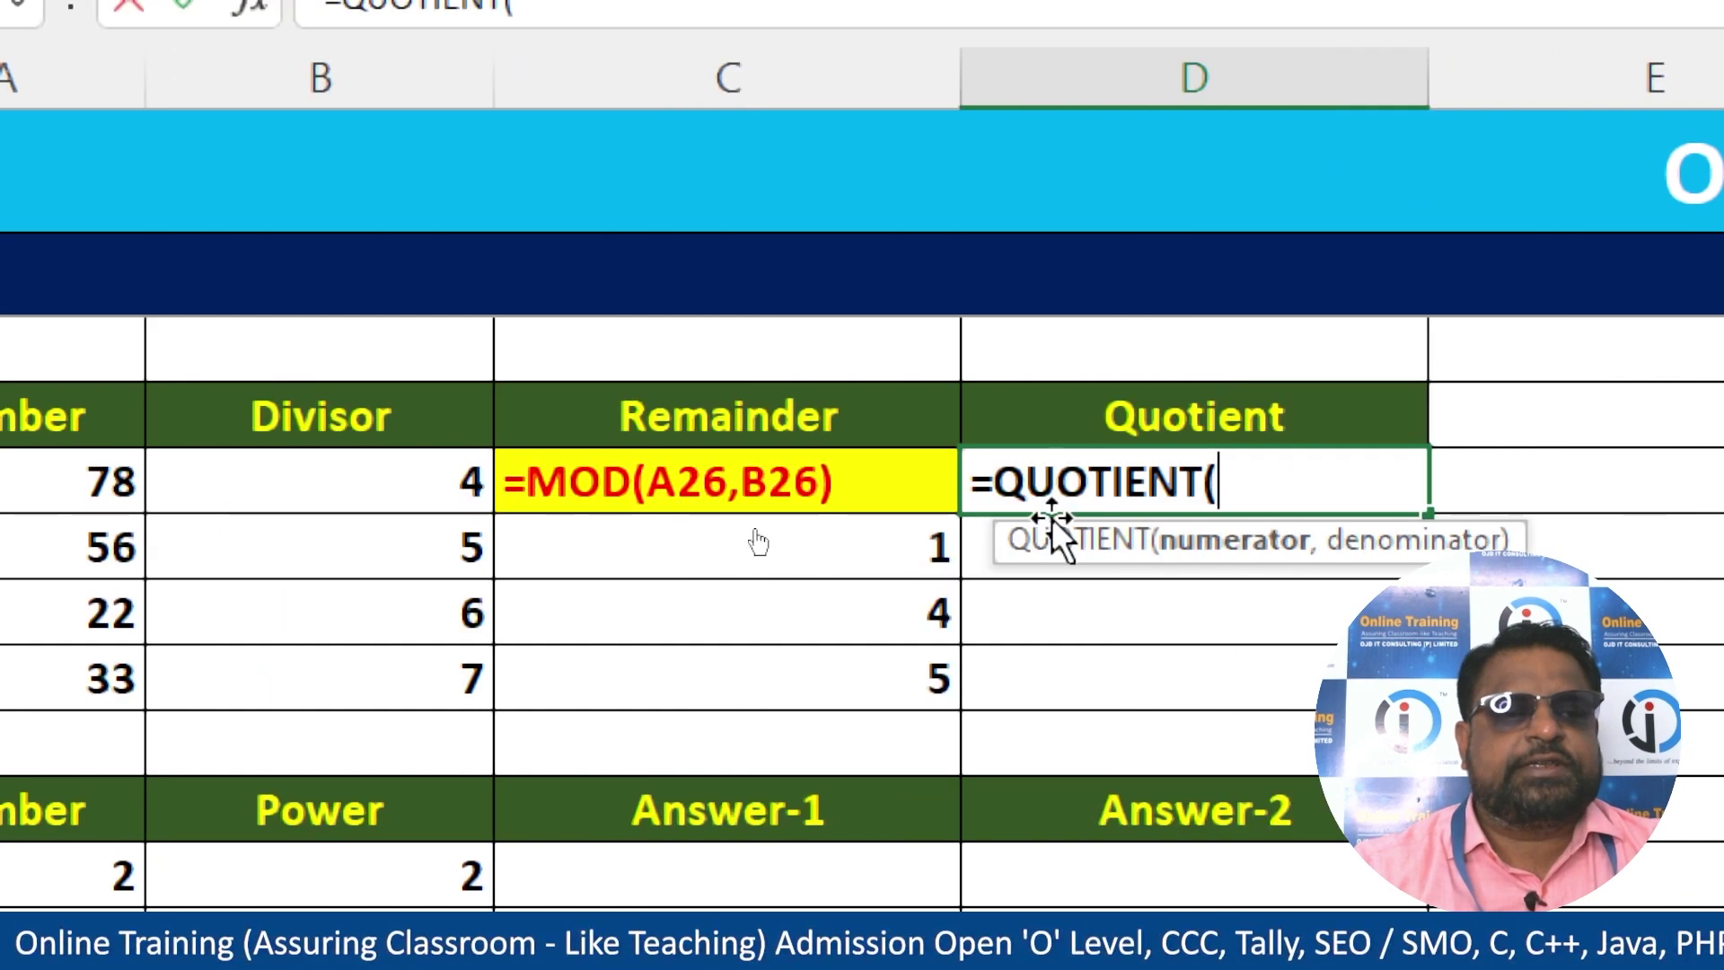
left_click(126, 501)
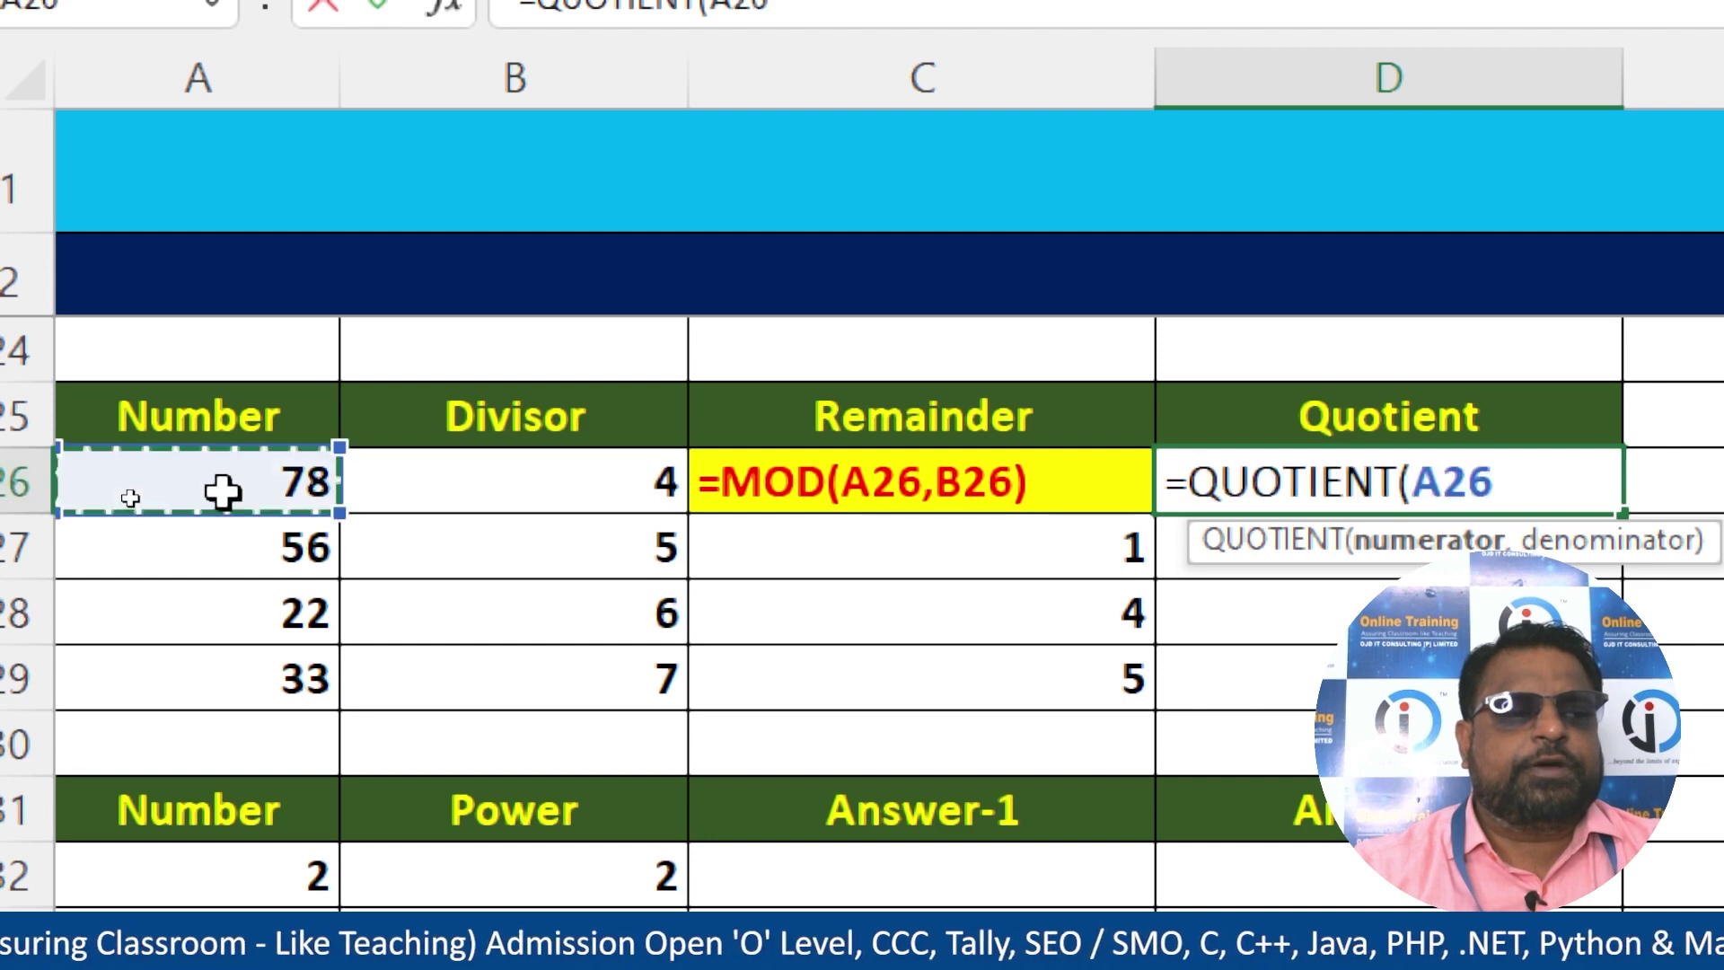
type(",")
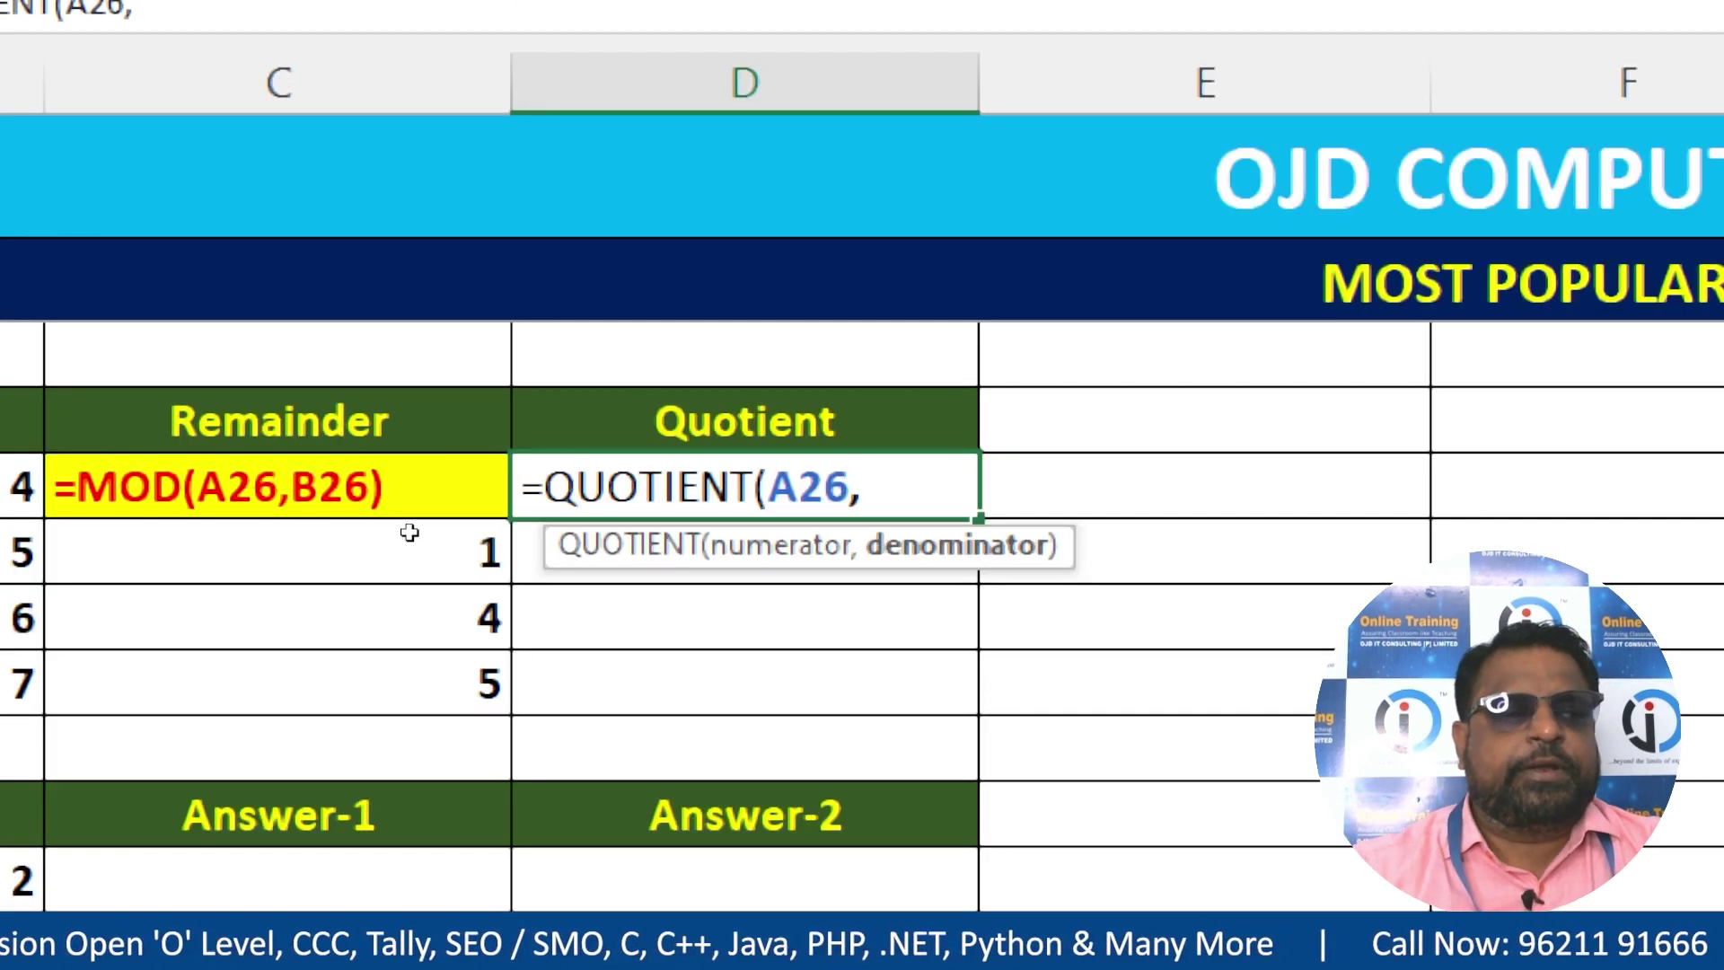
left_click(339, 482)
type(")")
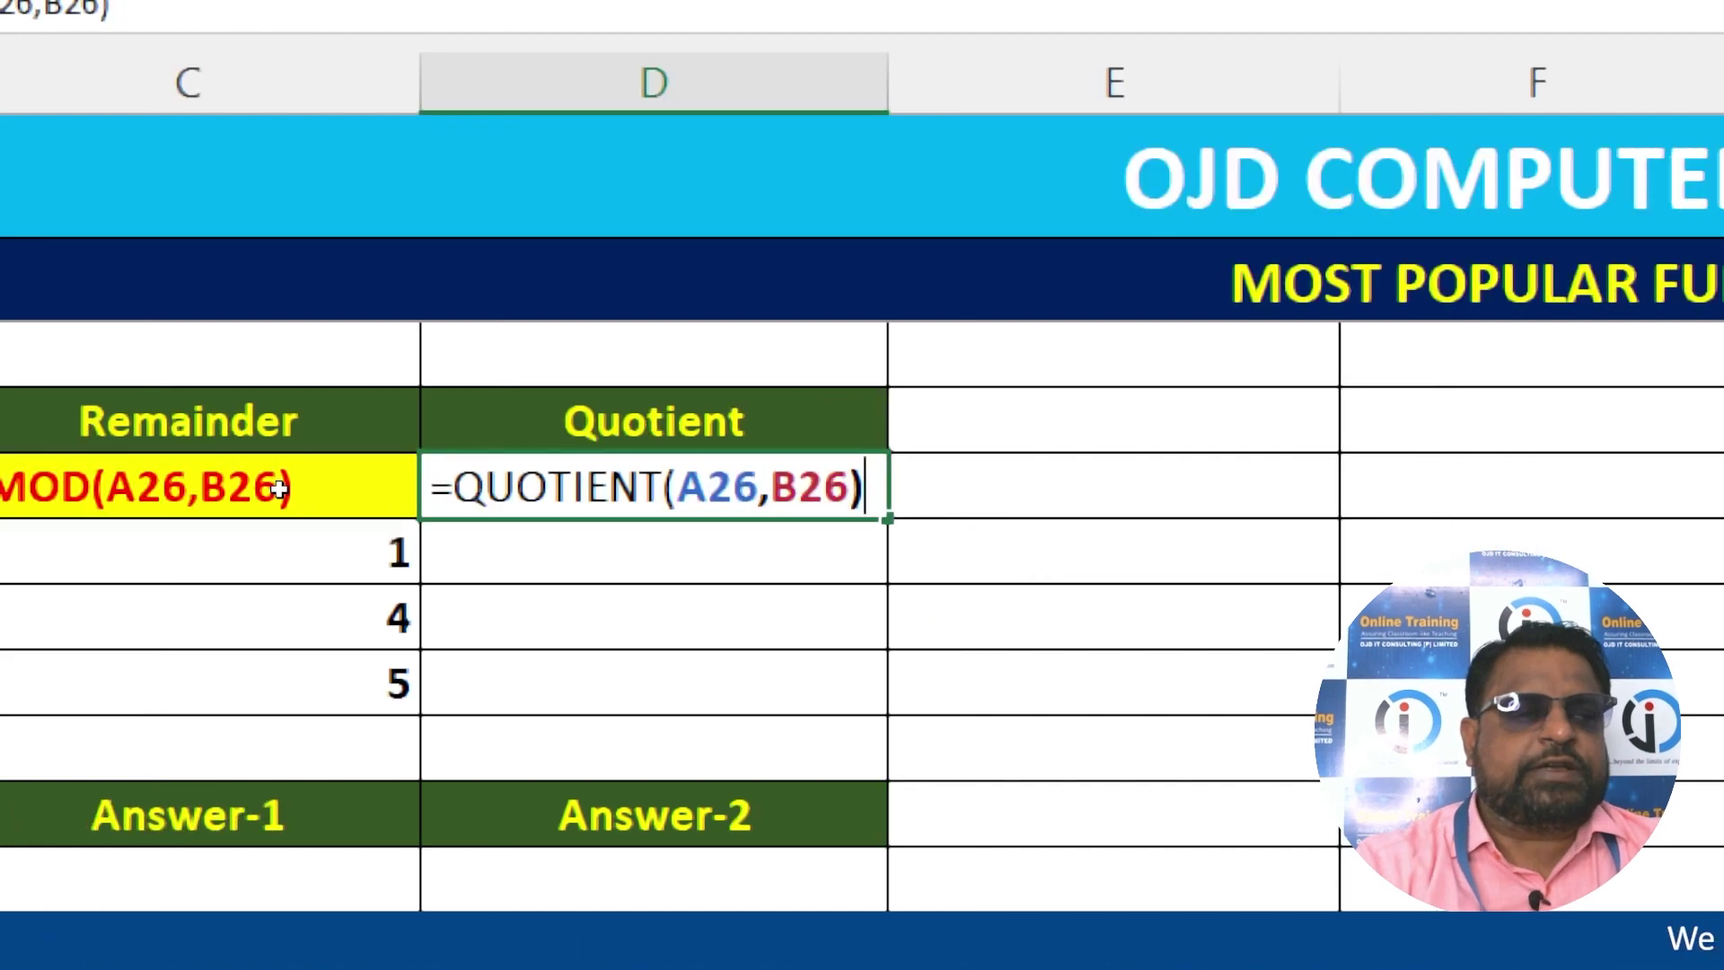
key("ctrl+Return")
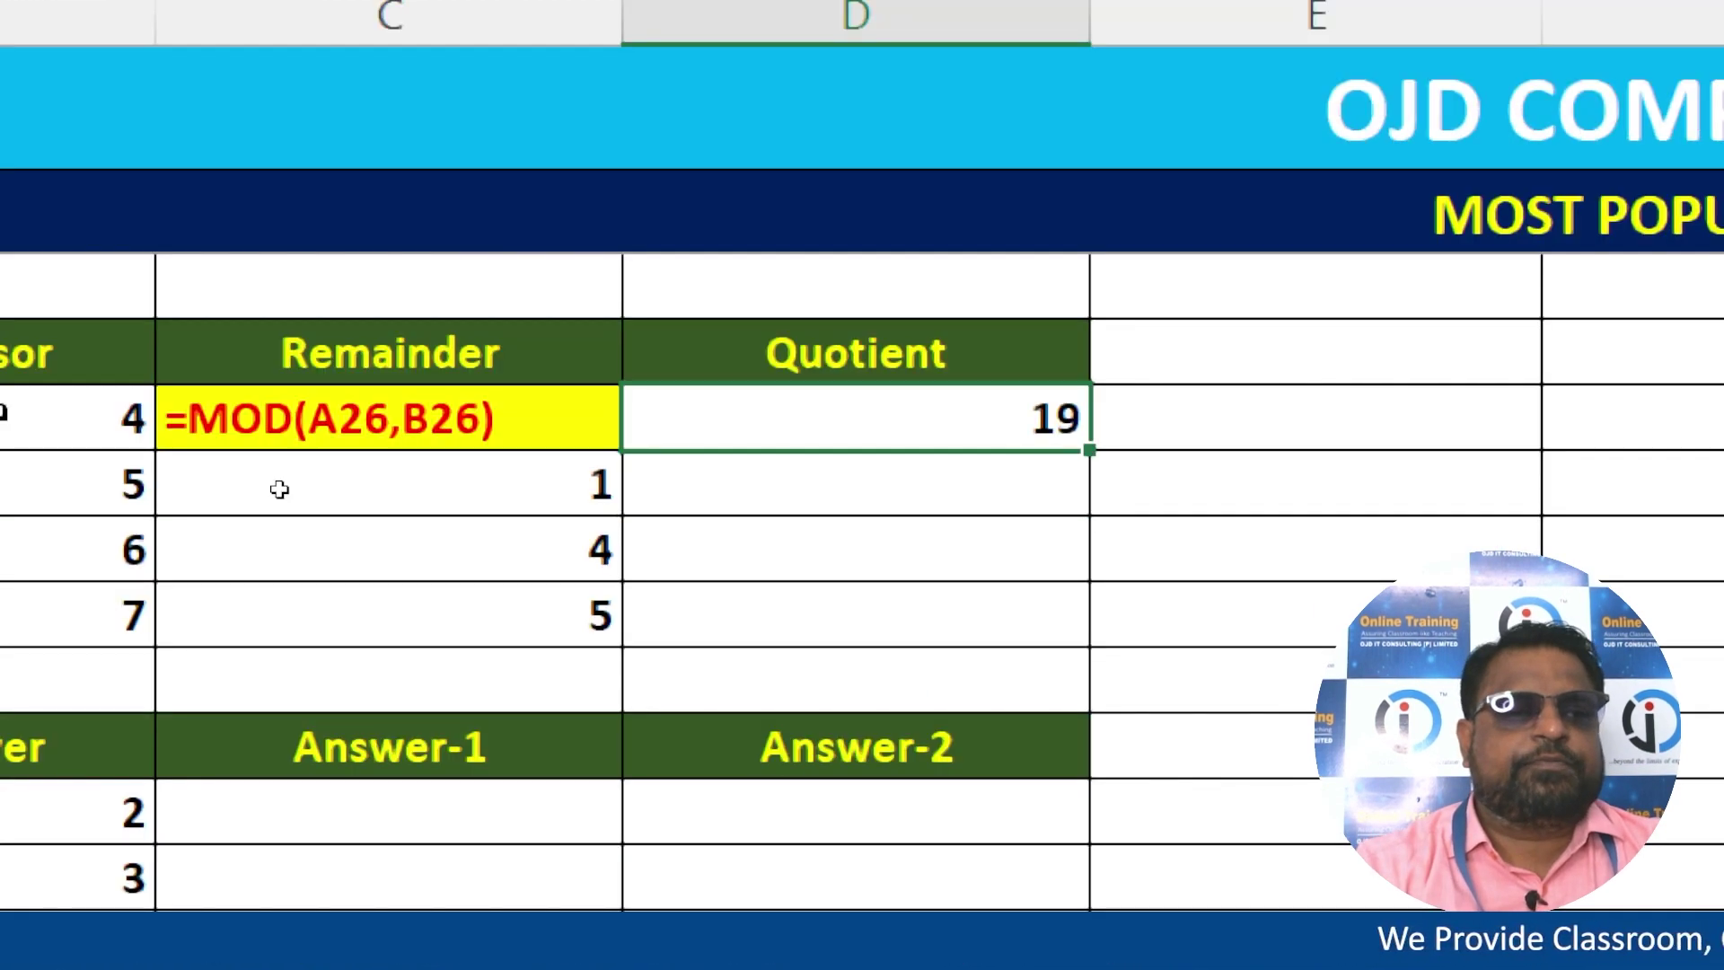
- Open the QUOTIENT formula in cell D26 for editing
left_click(276, 423)
key("Right")
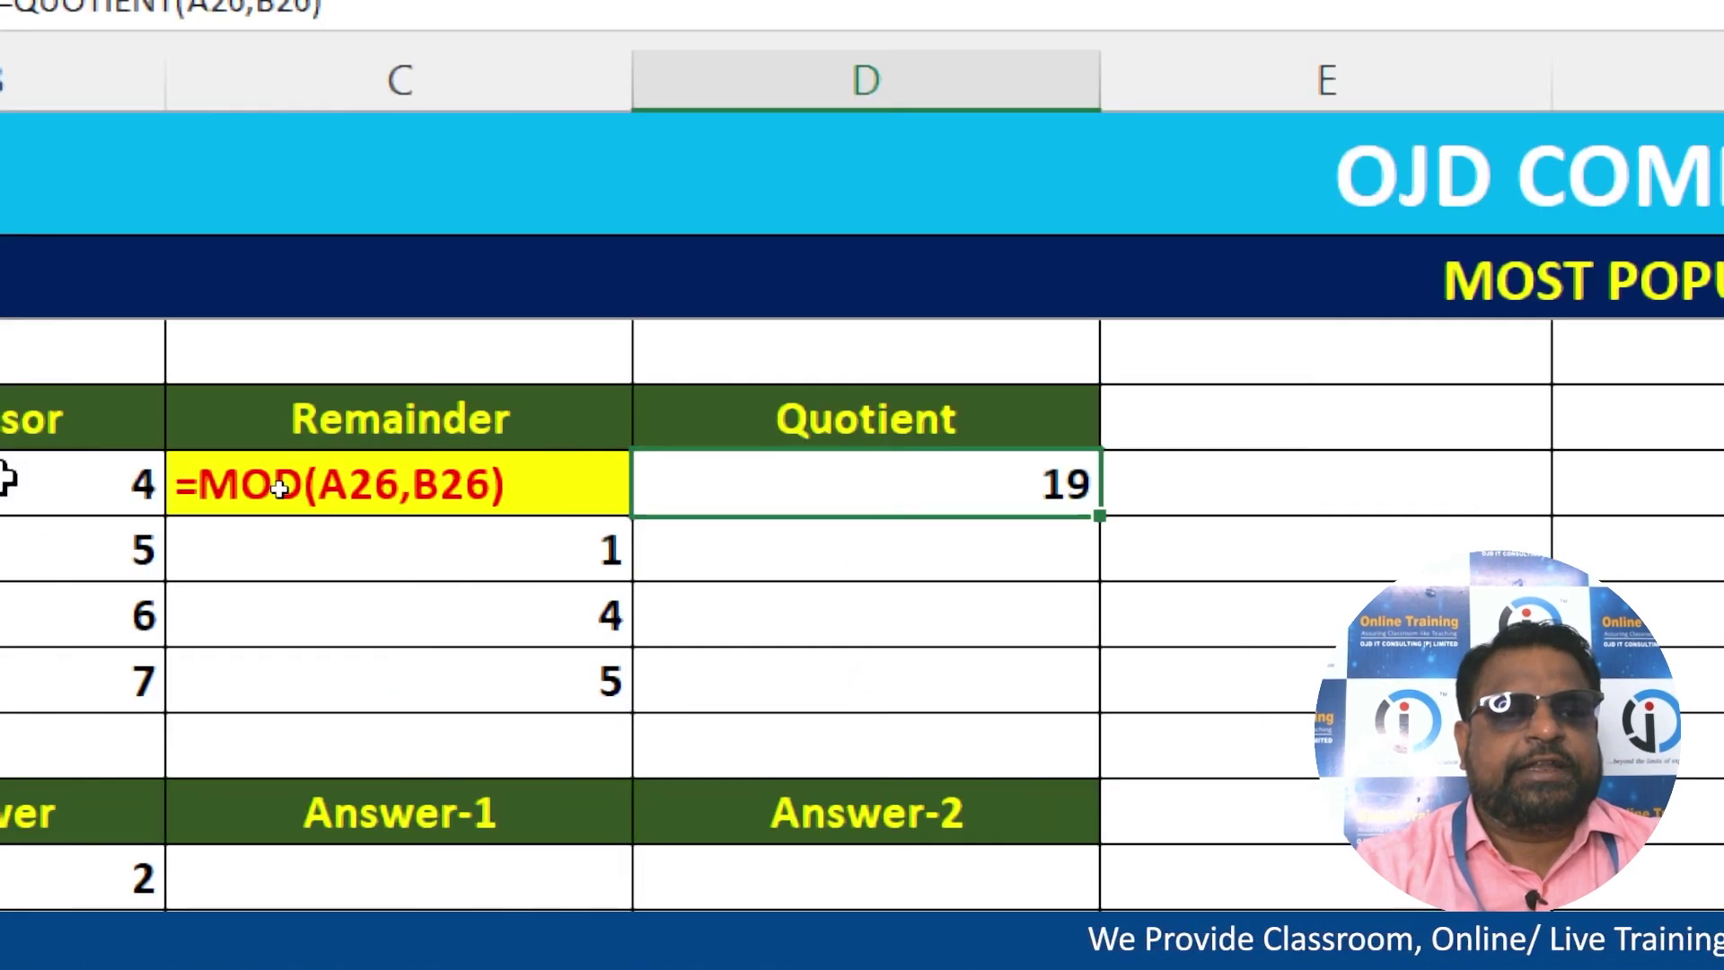
key("F2")
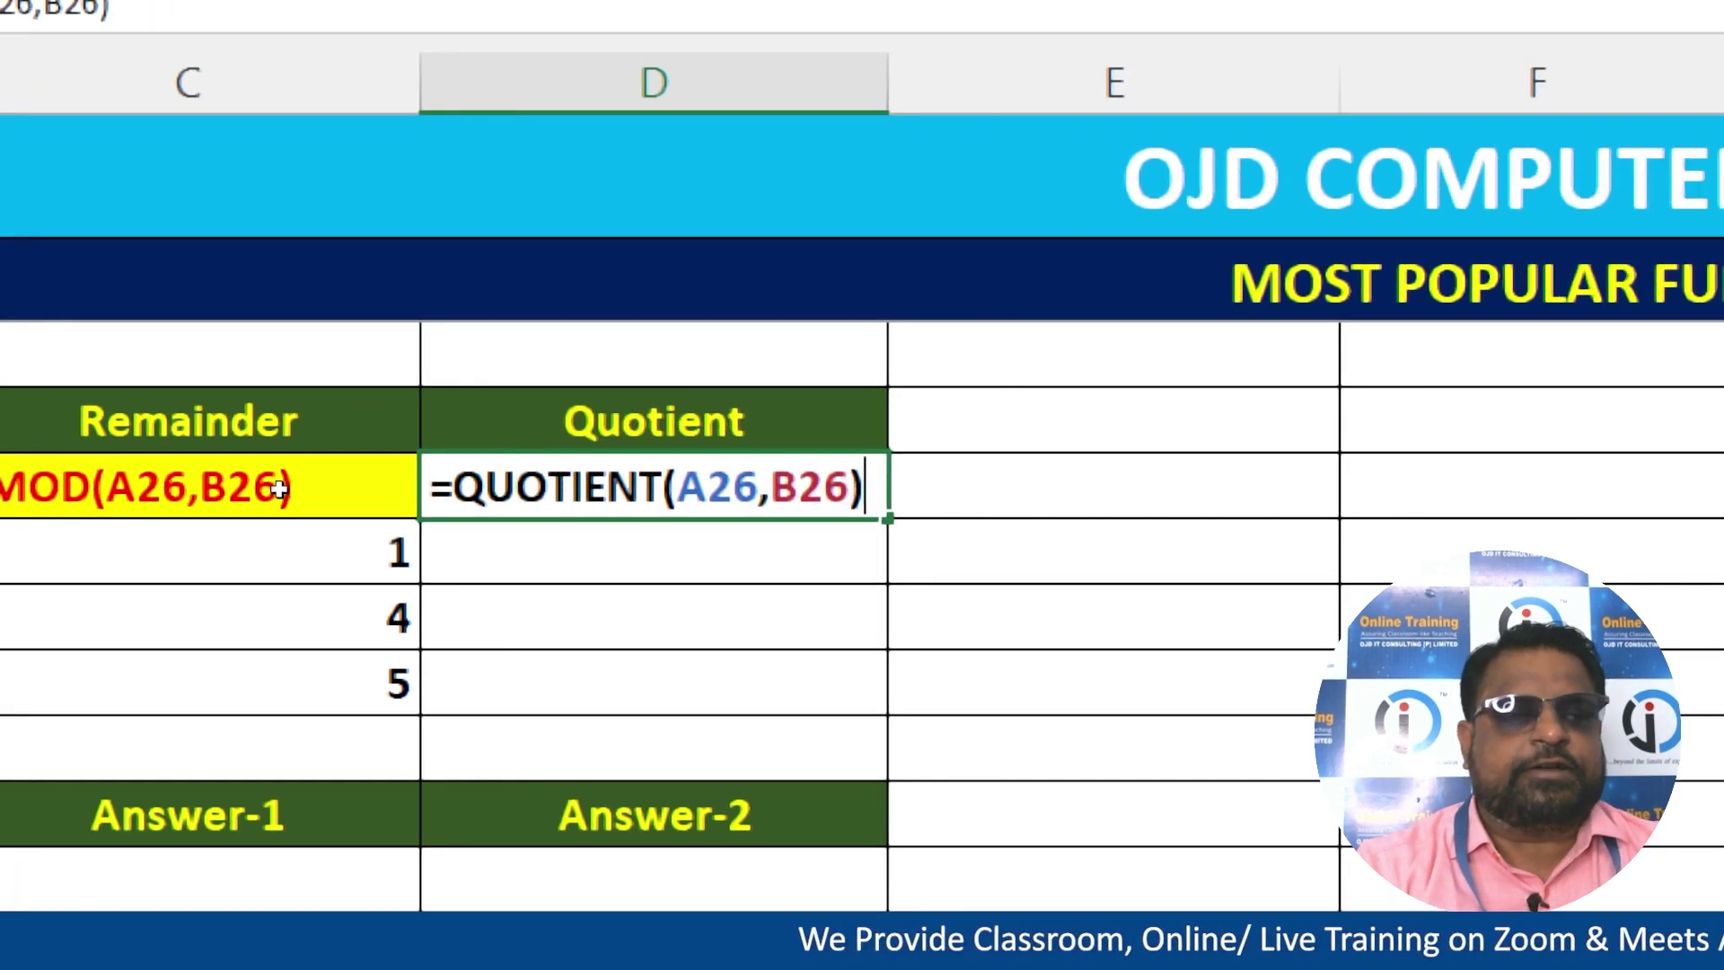
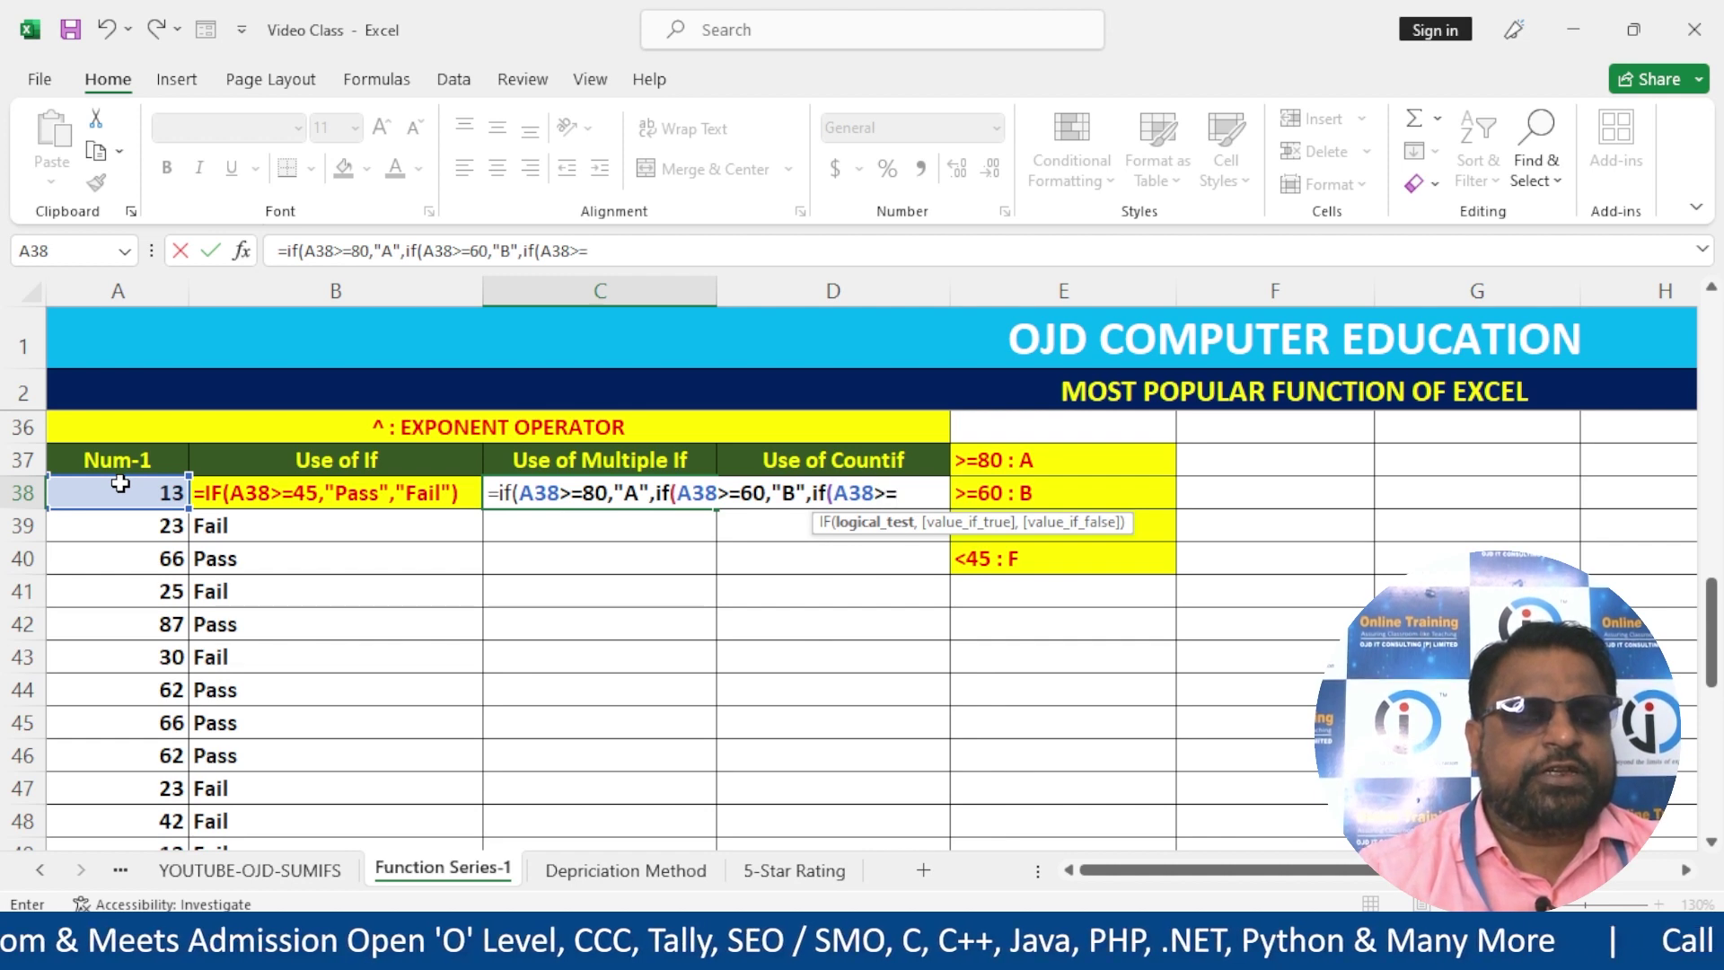
- Complete the nested IF formula in C38 so that A38>=45 returns "C" and anything lower returns "F"
type("45,")
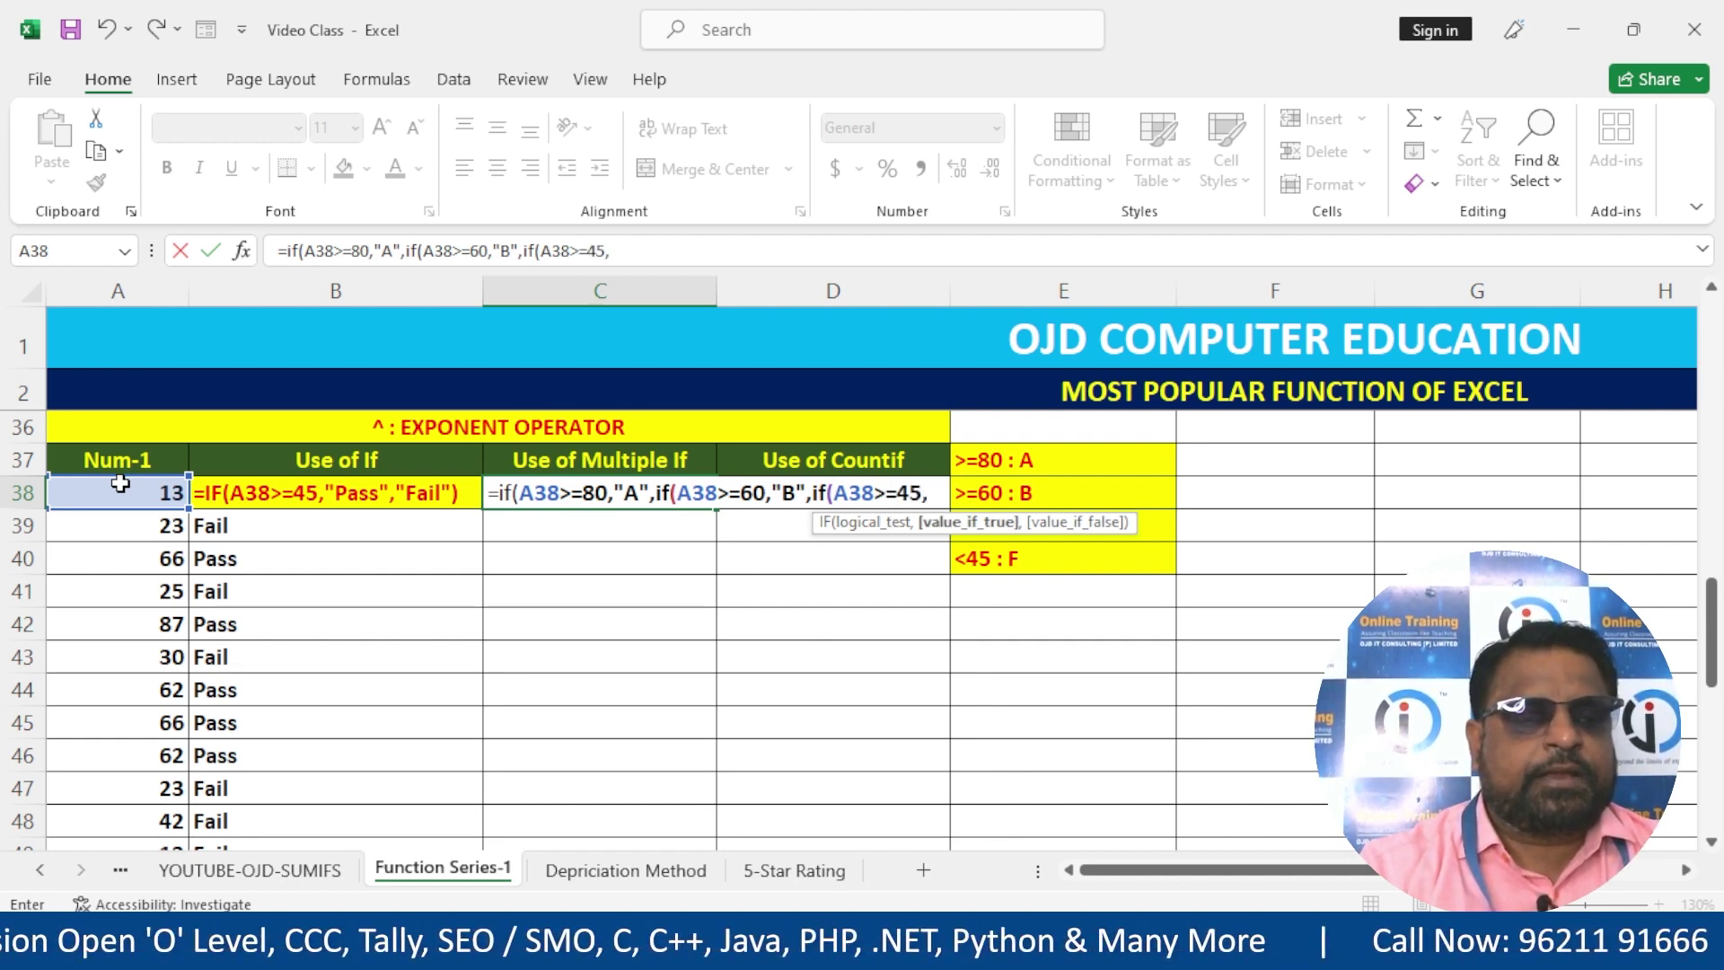
type("\"C\",")
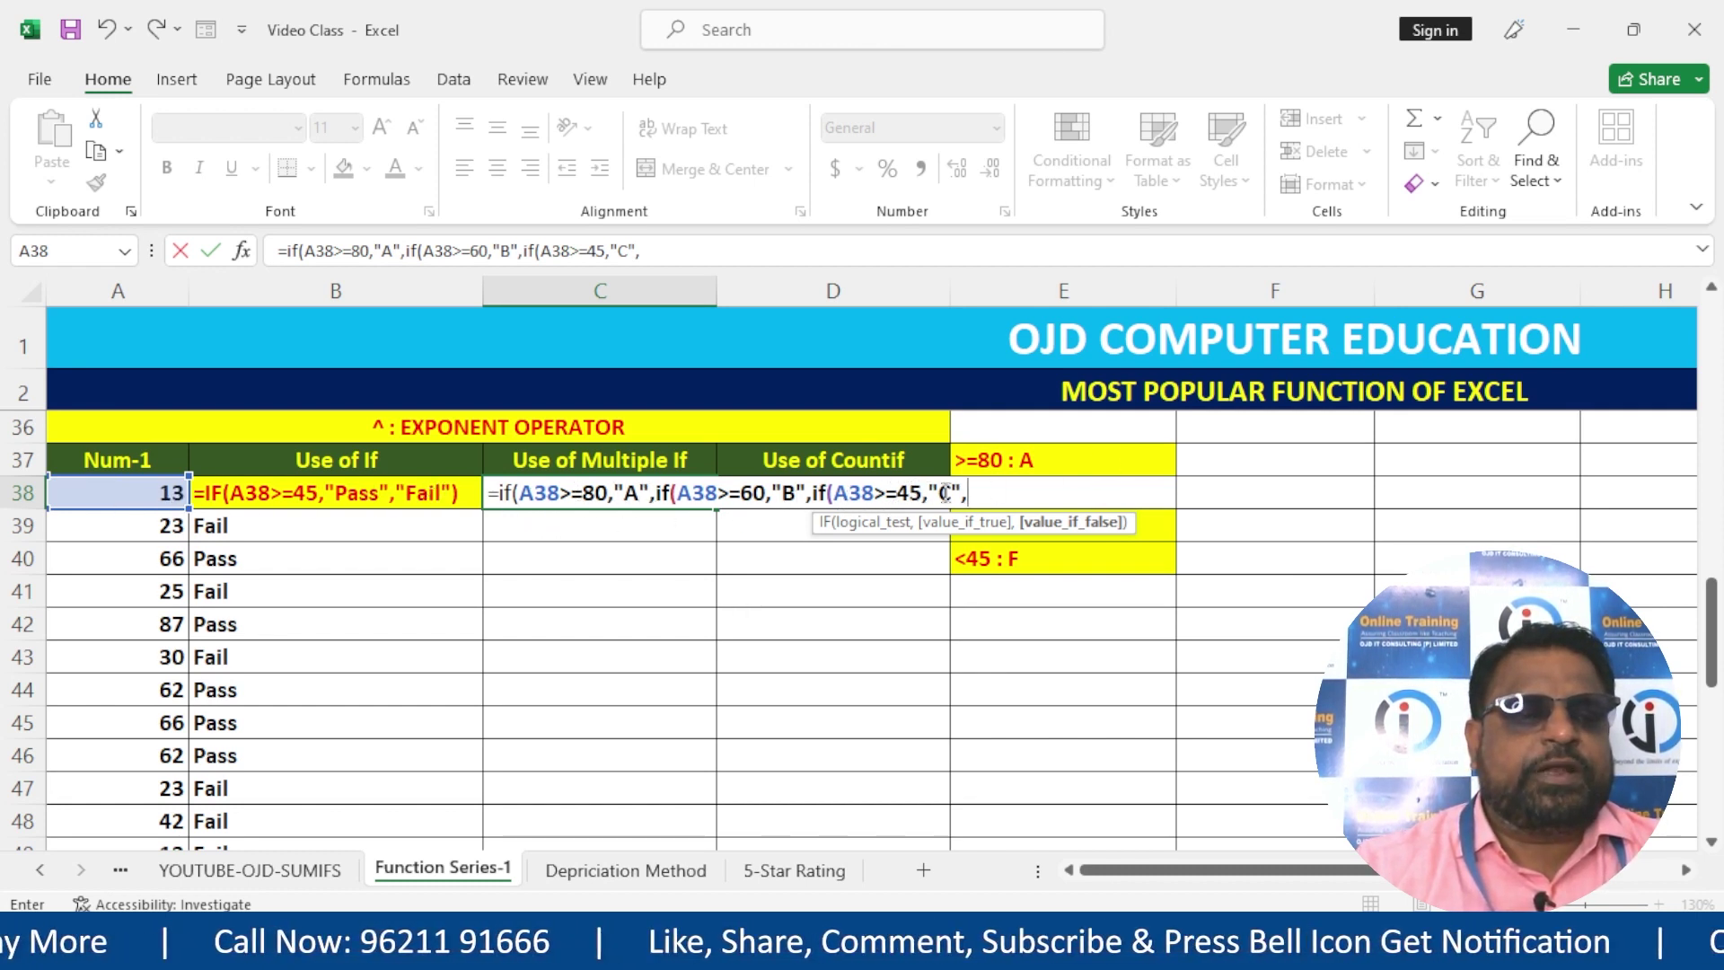
type("\"F\"))")
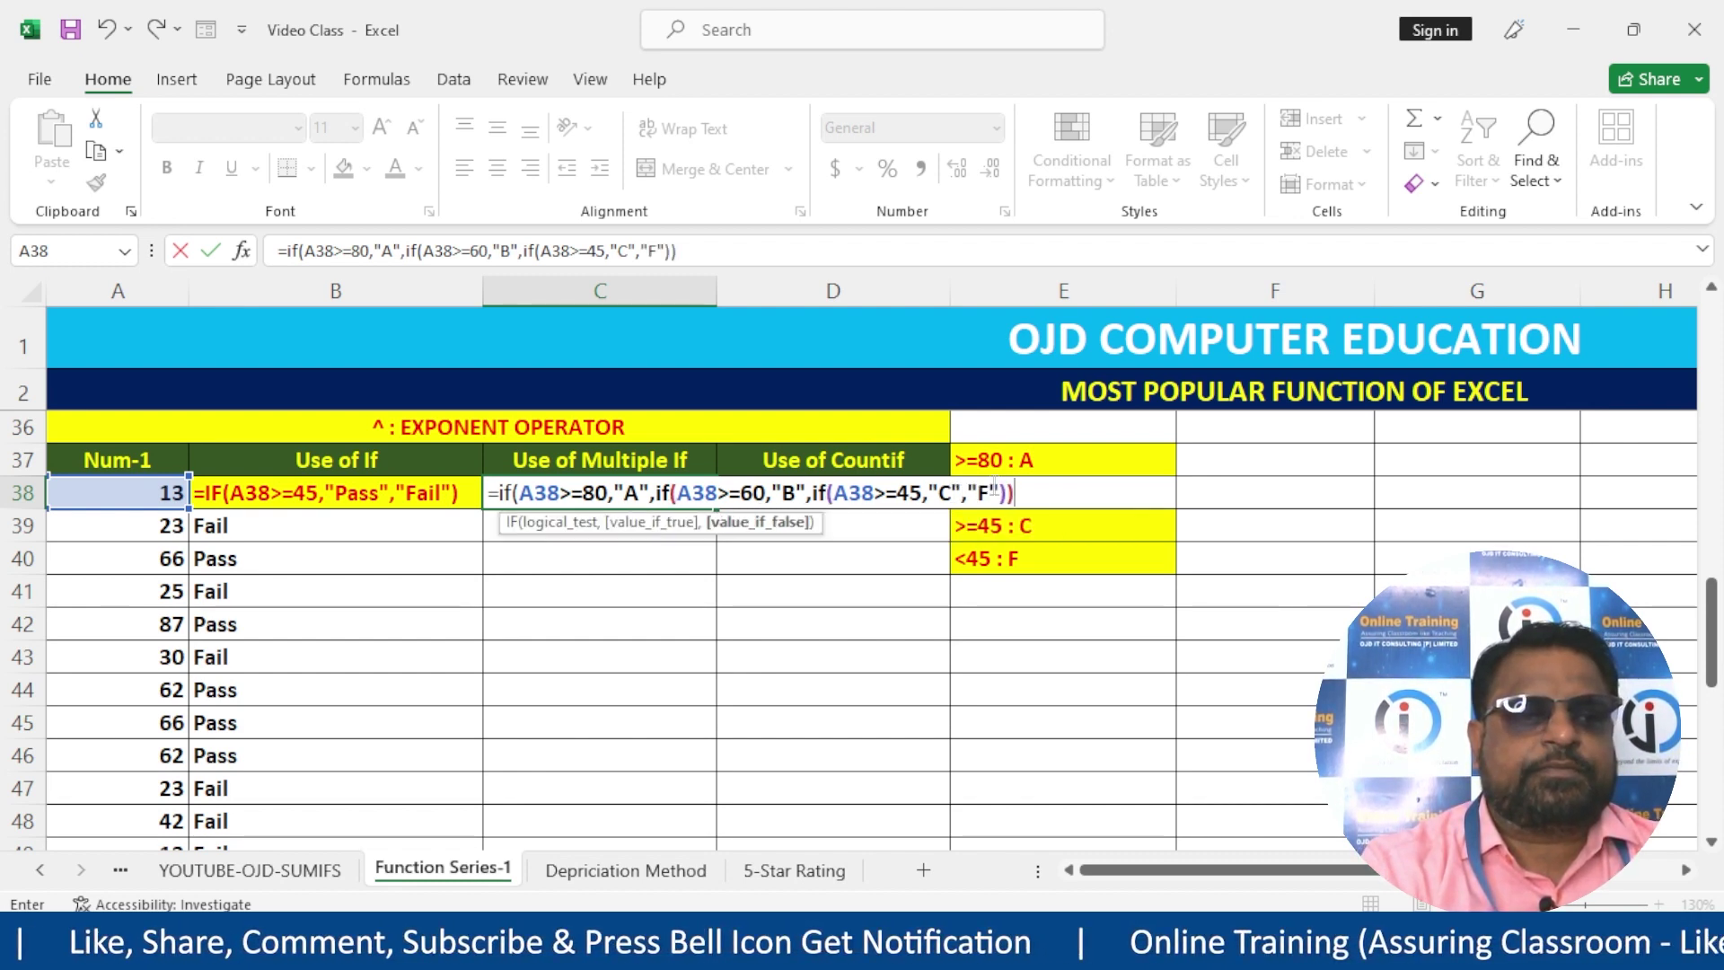
type(")")
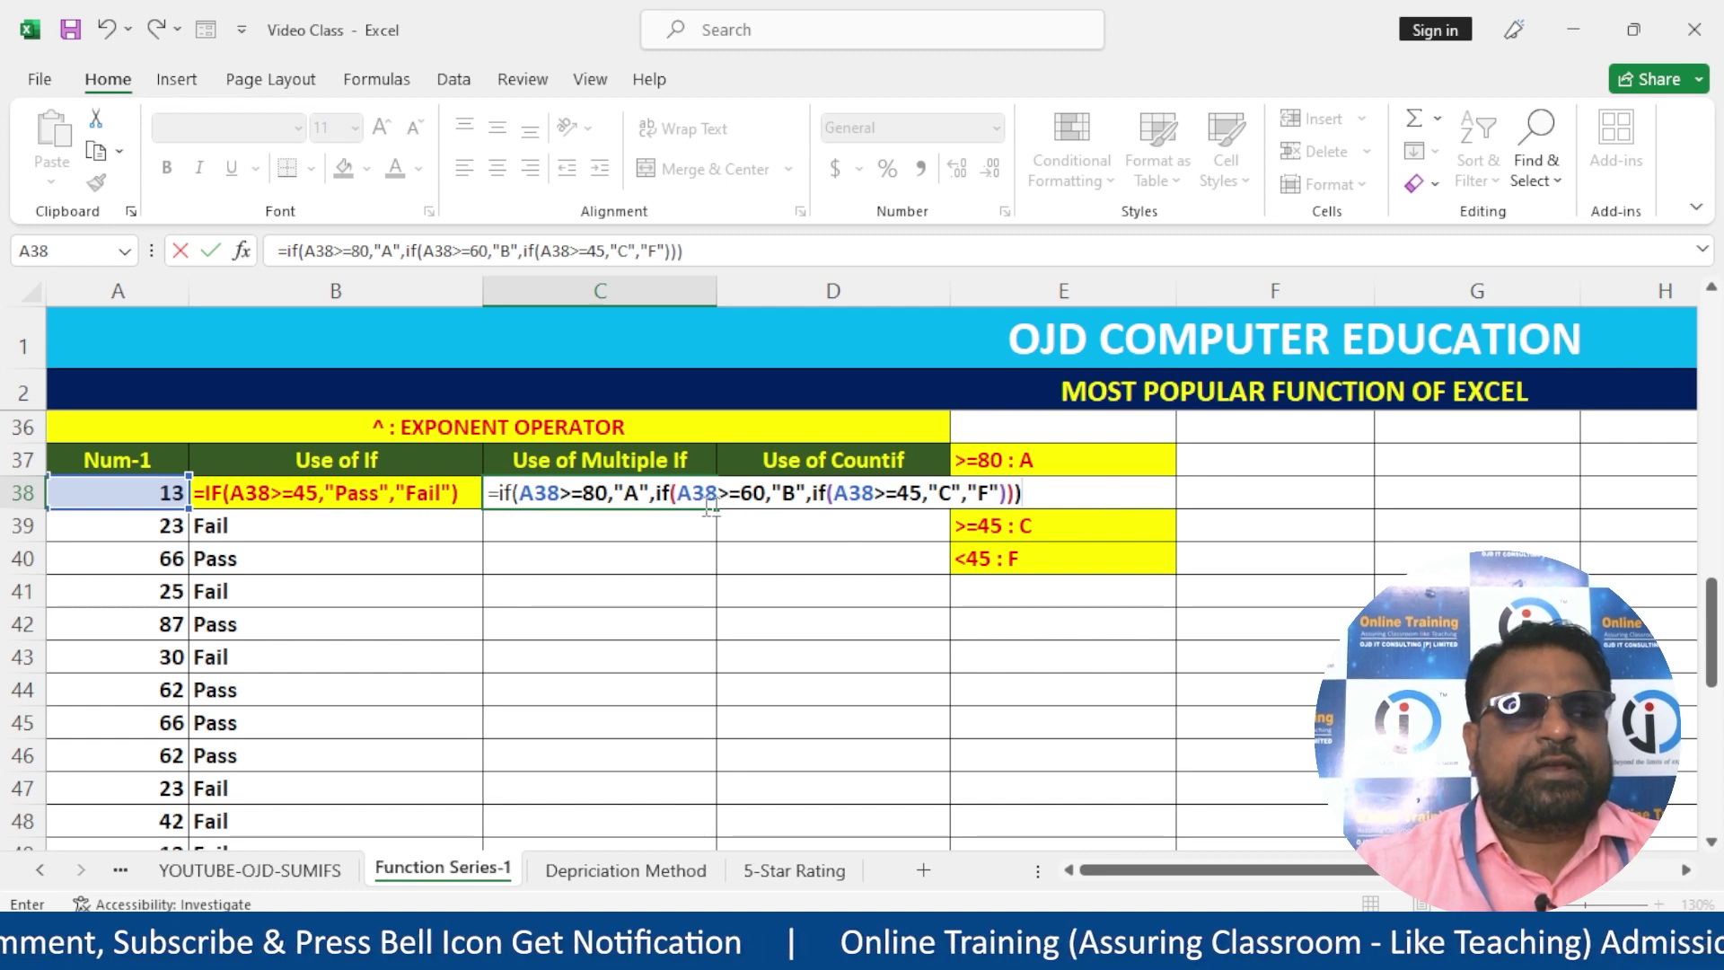
left_click_drag(492, 497, 1083, 495)
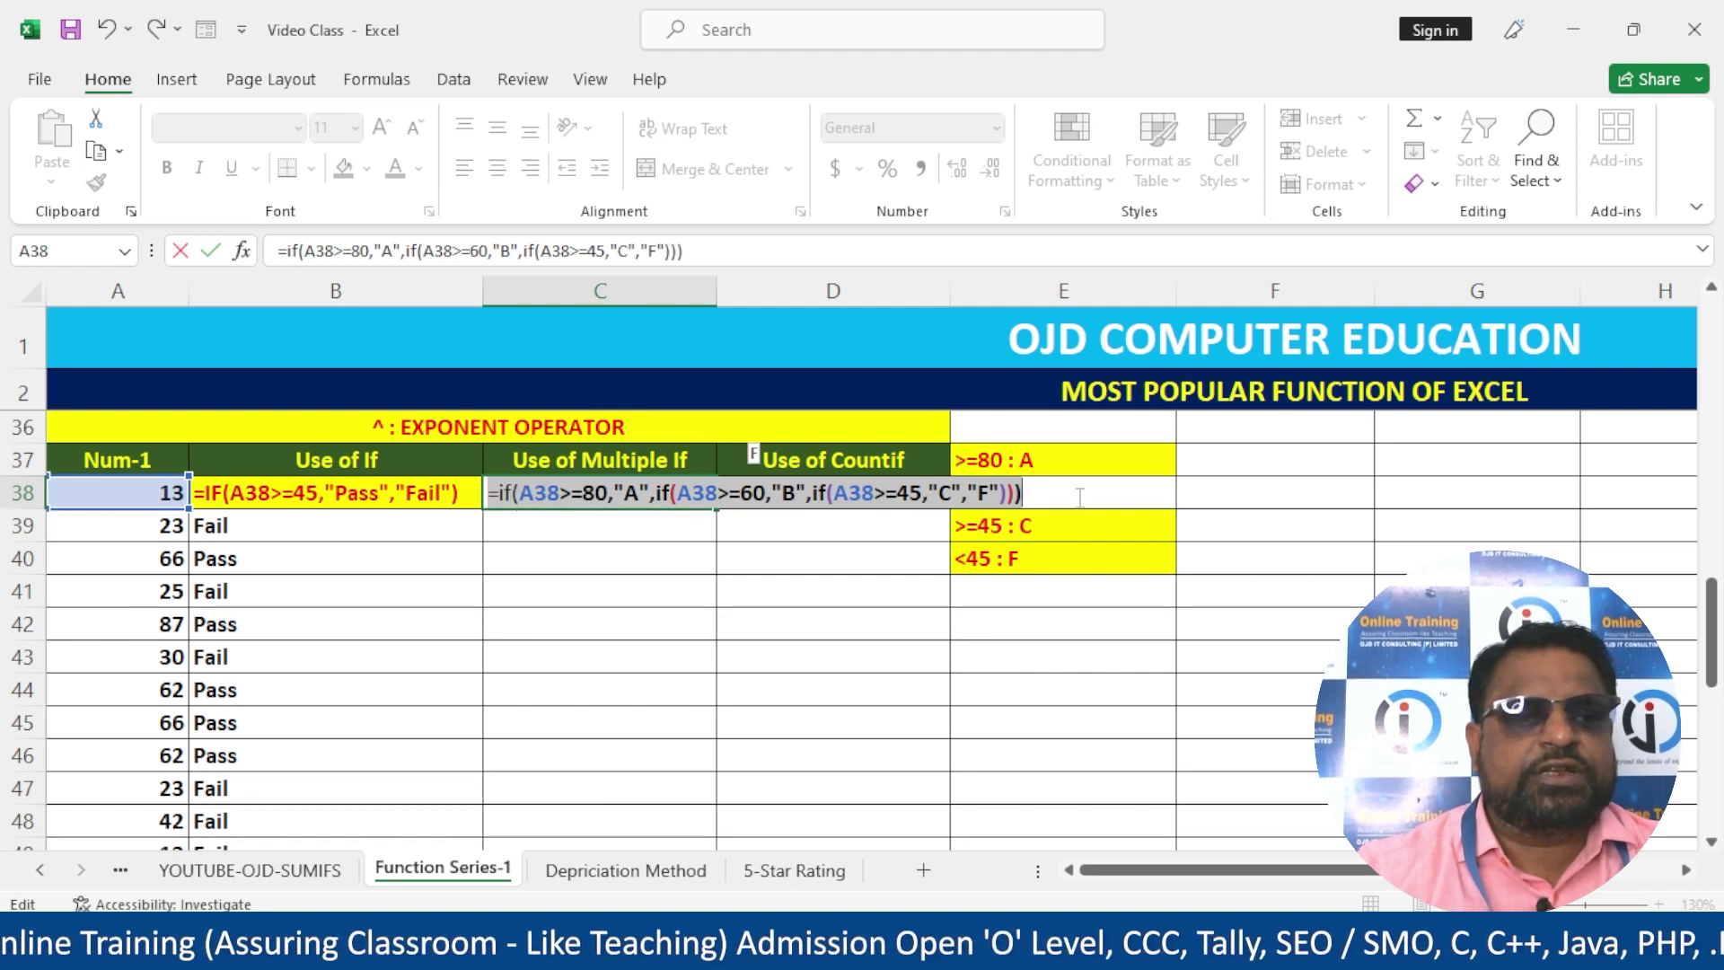
left_click_drag(515, 499, 1082, 495)
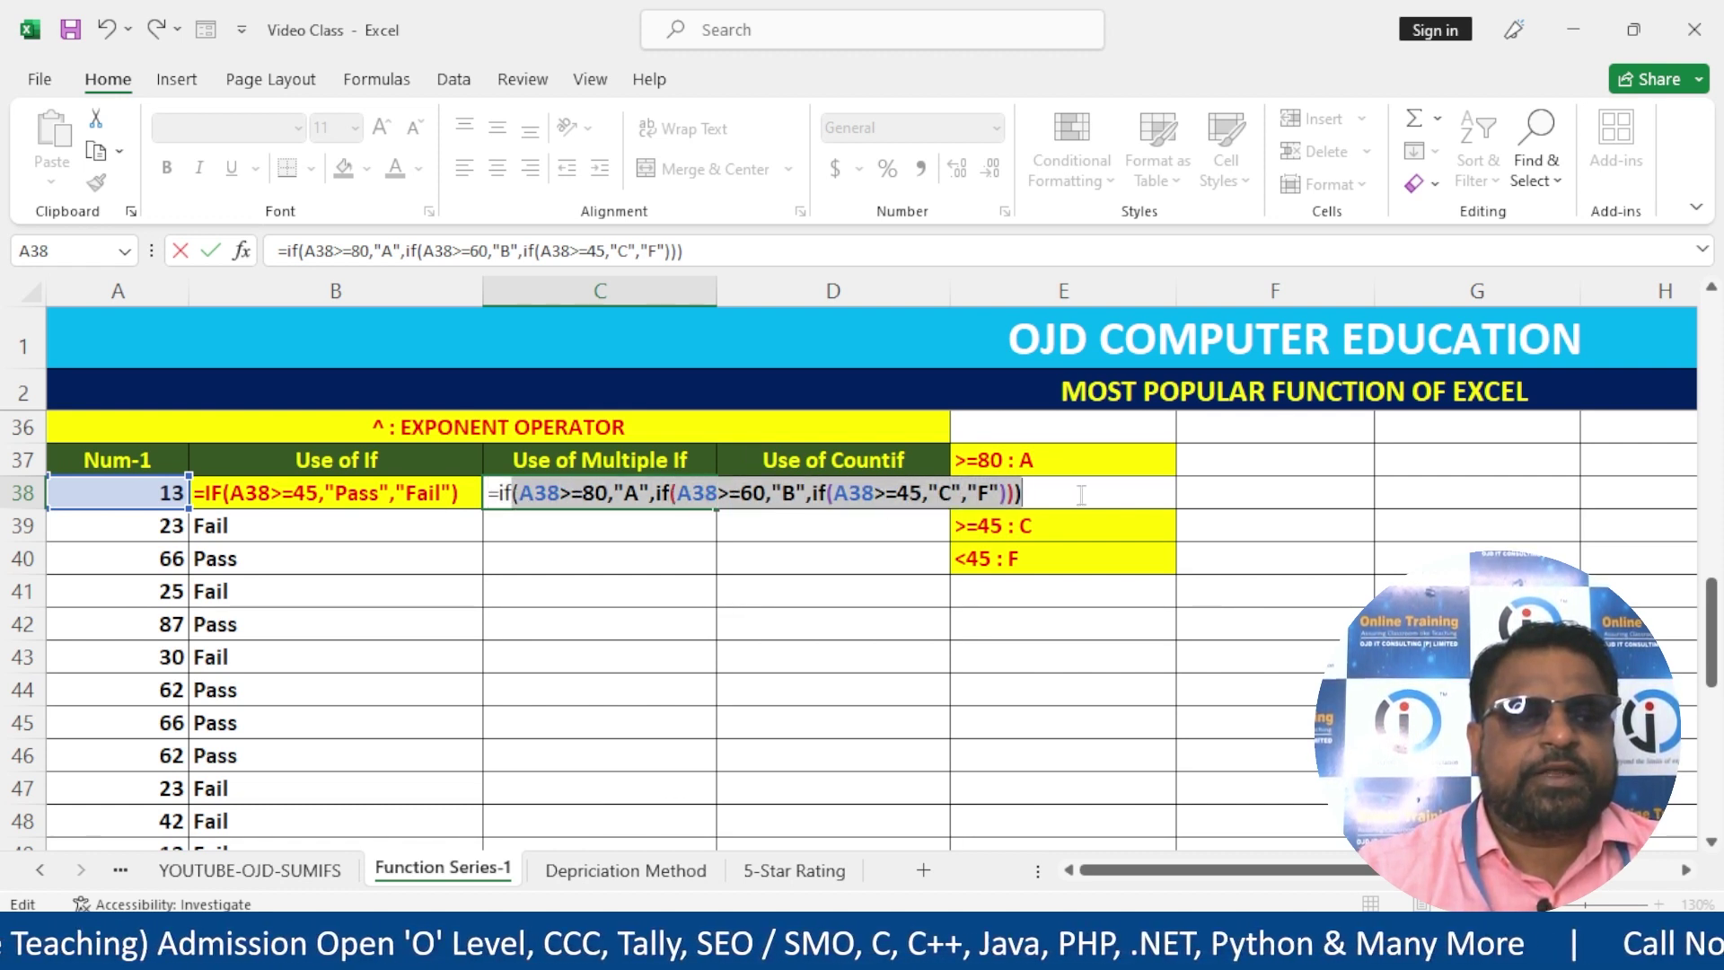
left_click(1079, 492)
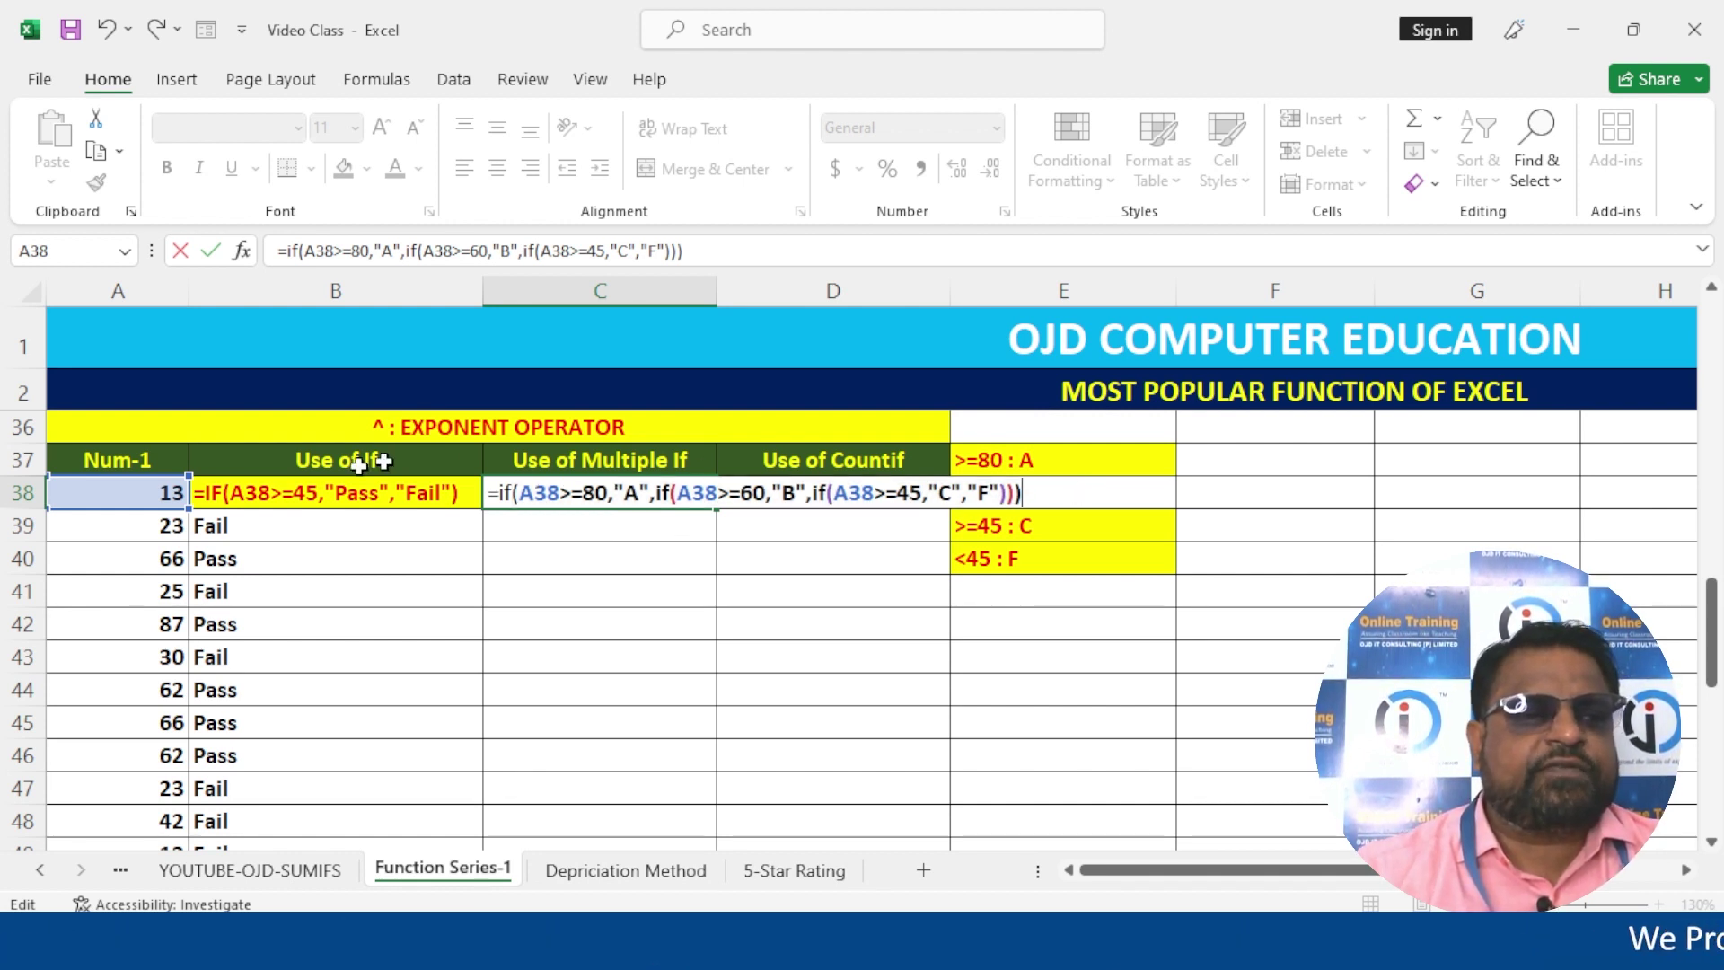
key("Return")
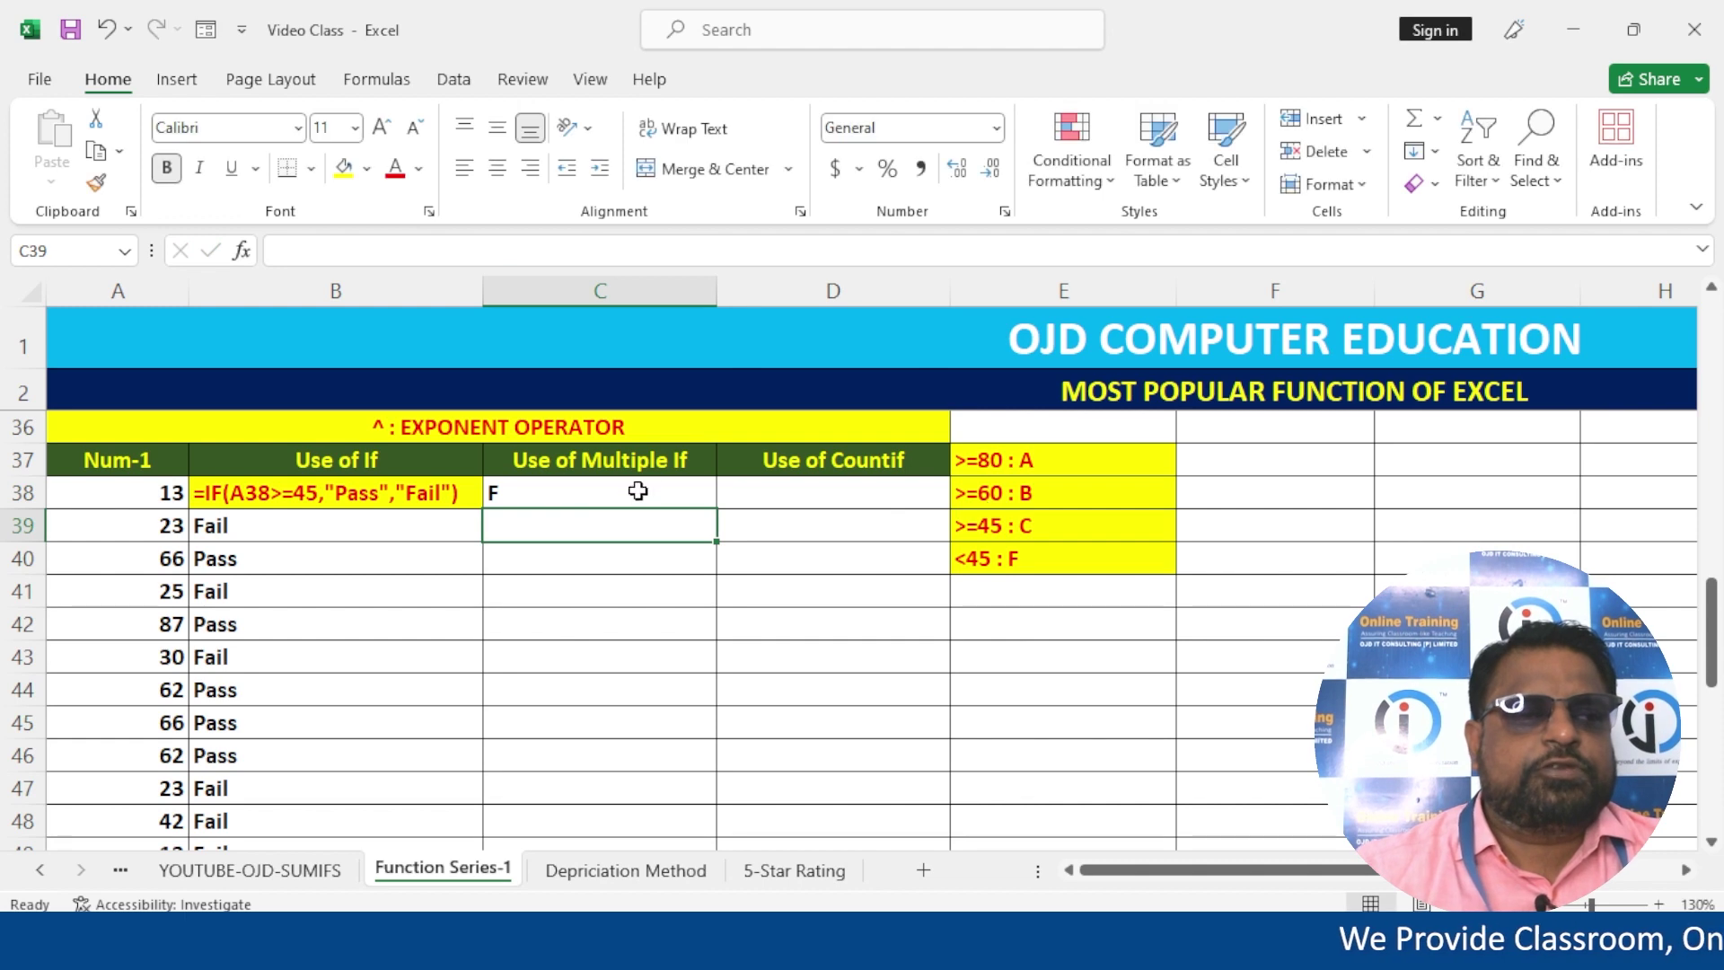
- Copy the nested IF formula from C38 down the Use of Multiple If column and check the filled grades
left_click(653, 493)
double_click(716, 511)
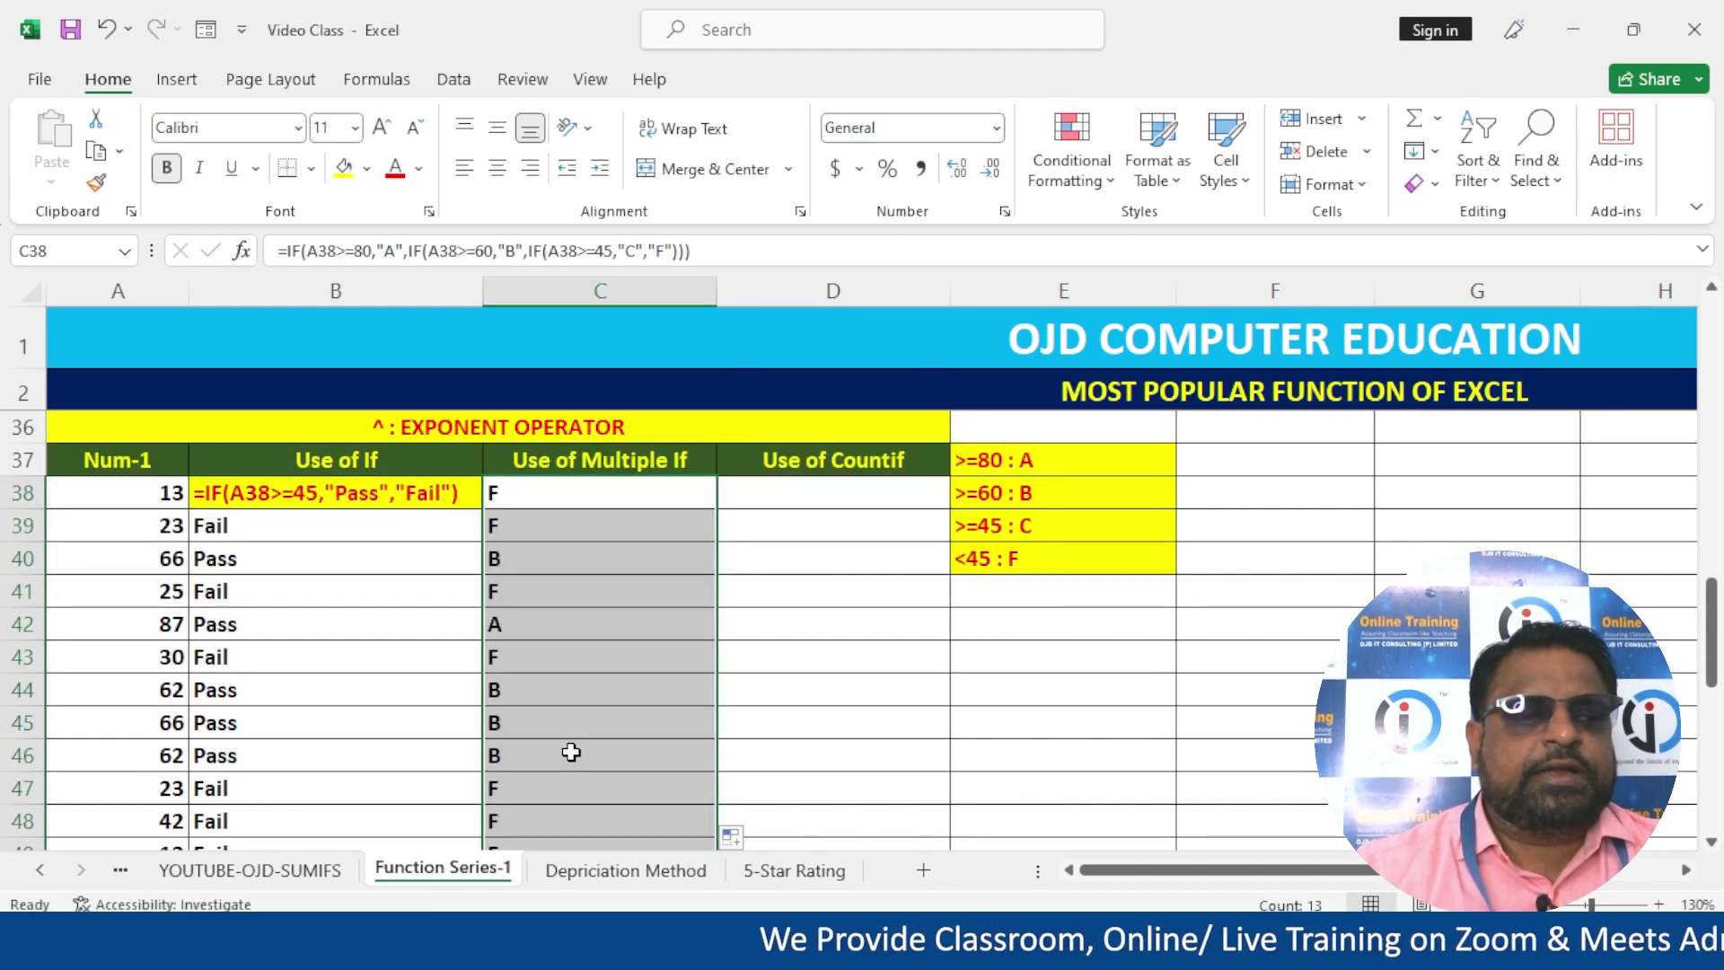
scroll(571, 752, "down", 2)
scroll(573, 741, "up", 3)
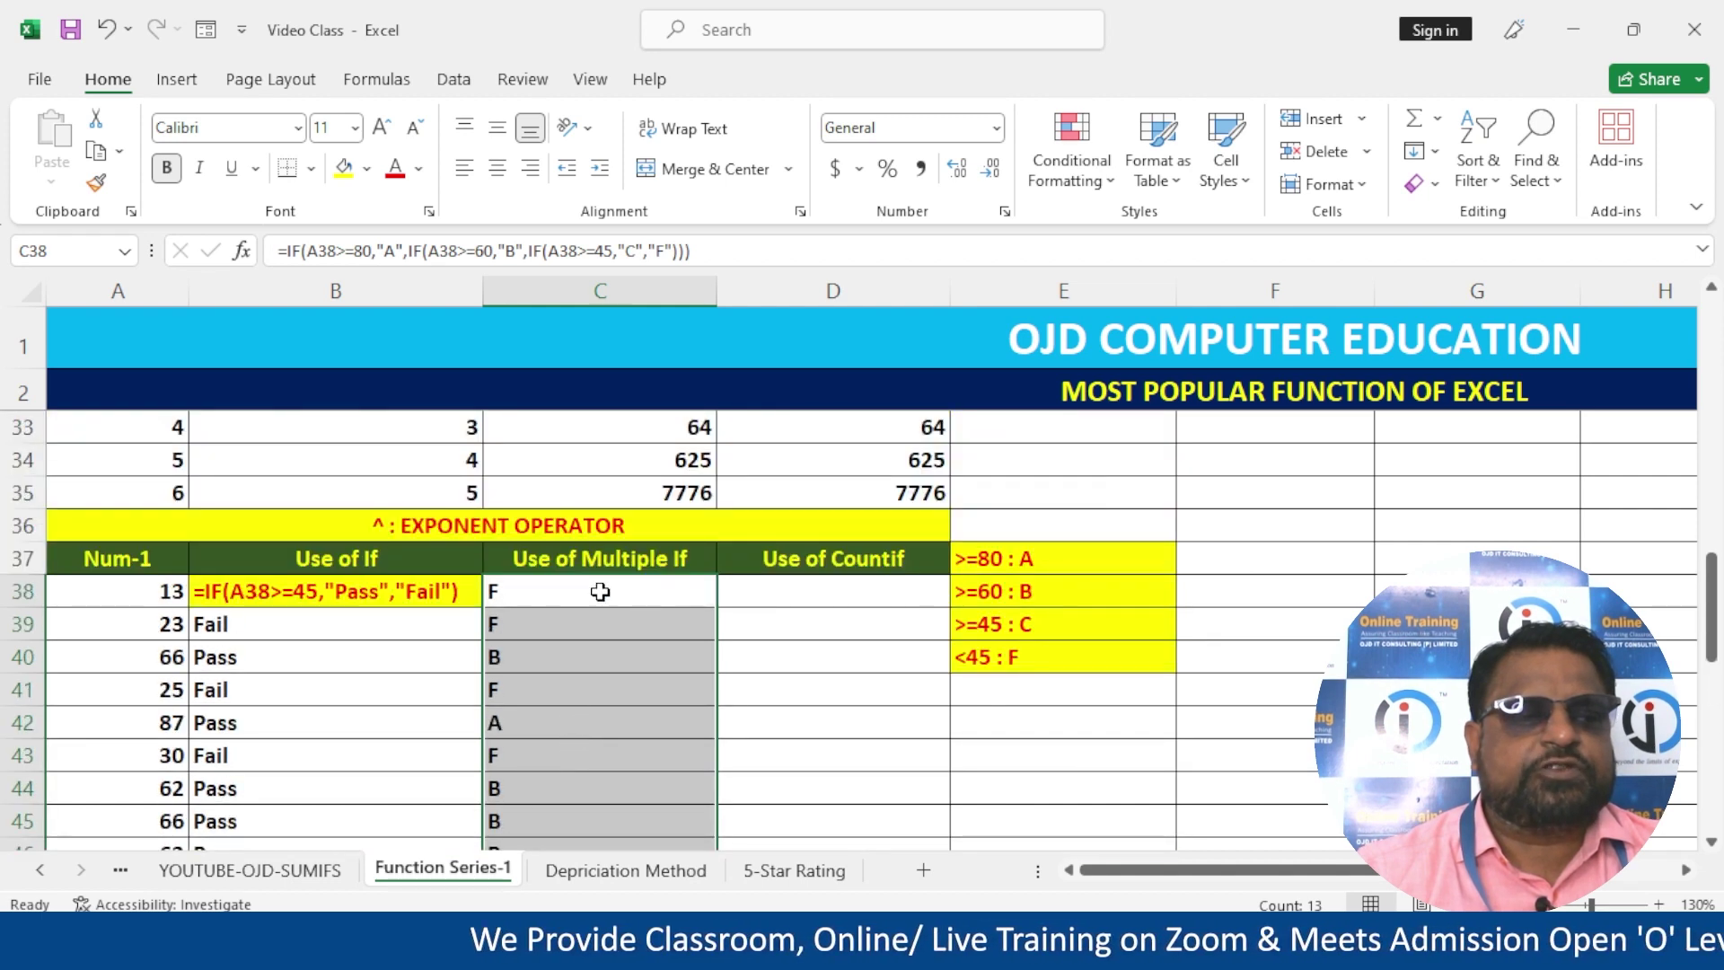
- Convert the text in B38 into a live IF formula by removing its leading apostrophe
left_click(864, 600)
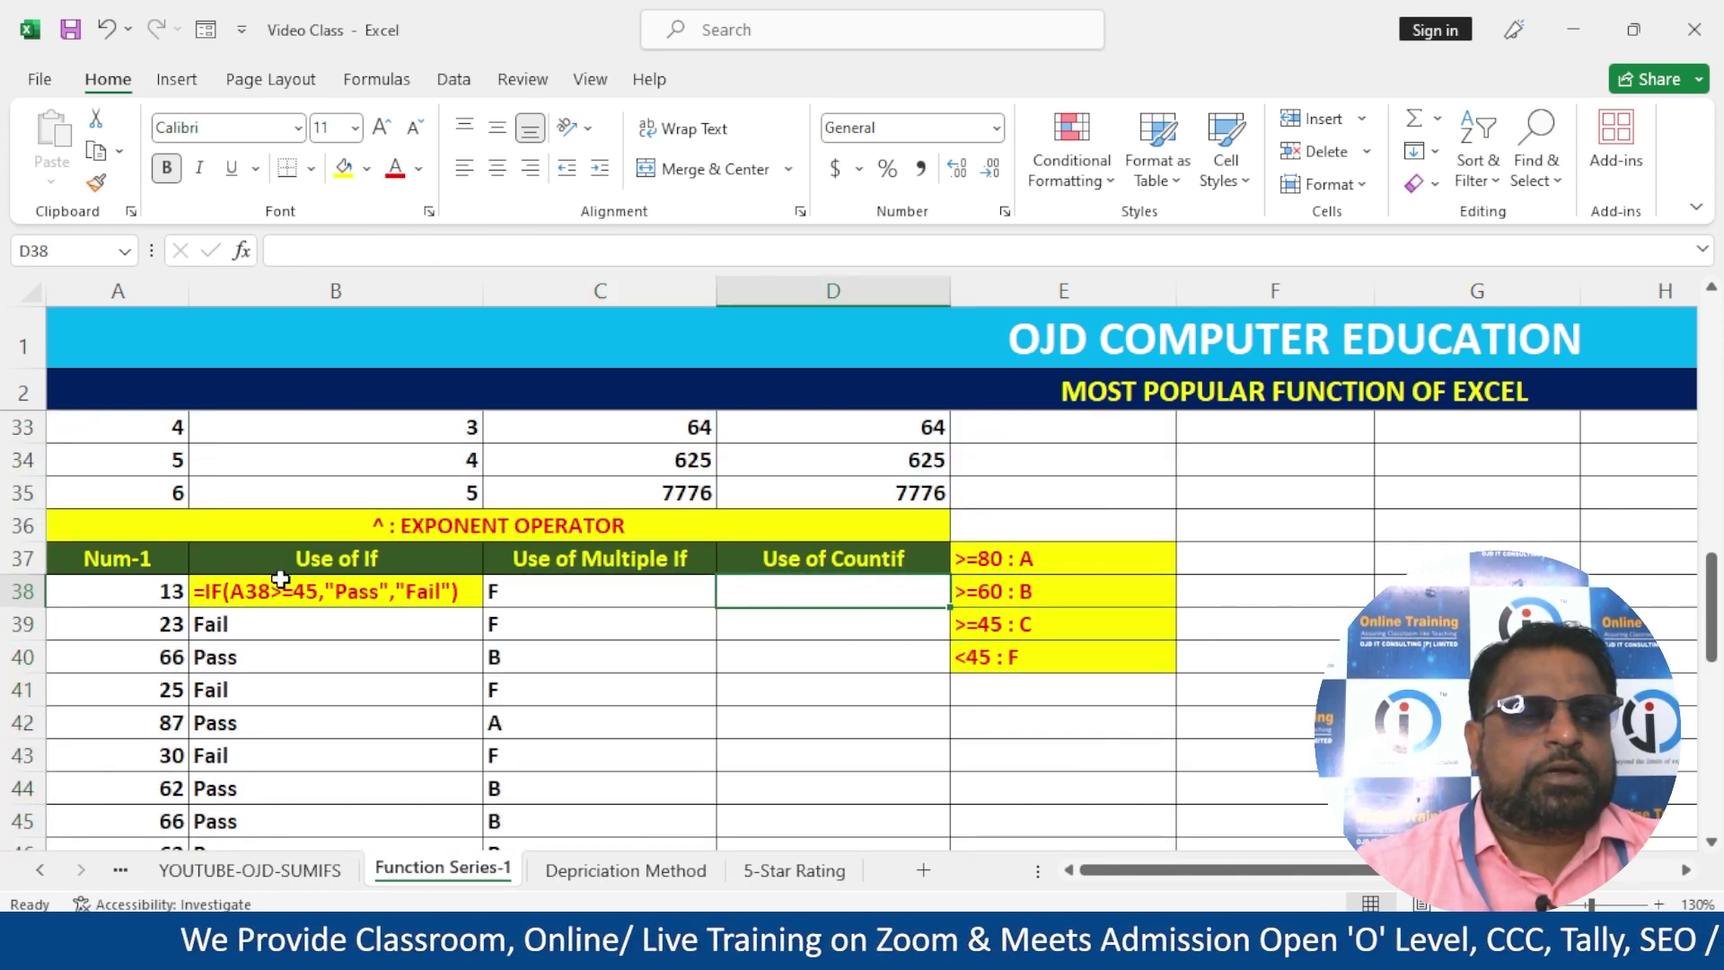
left_click(199, 591)
double_click(199, 591)
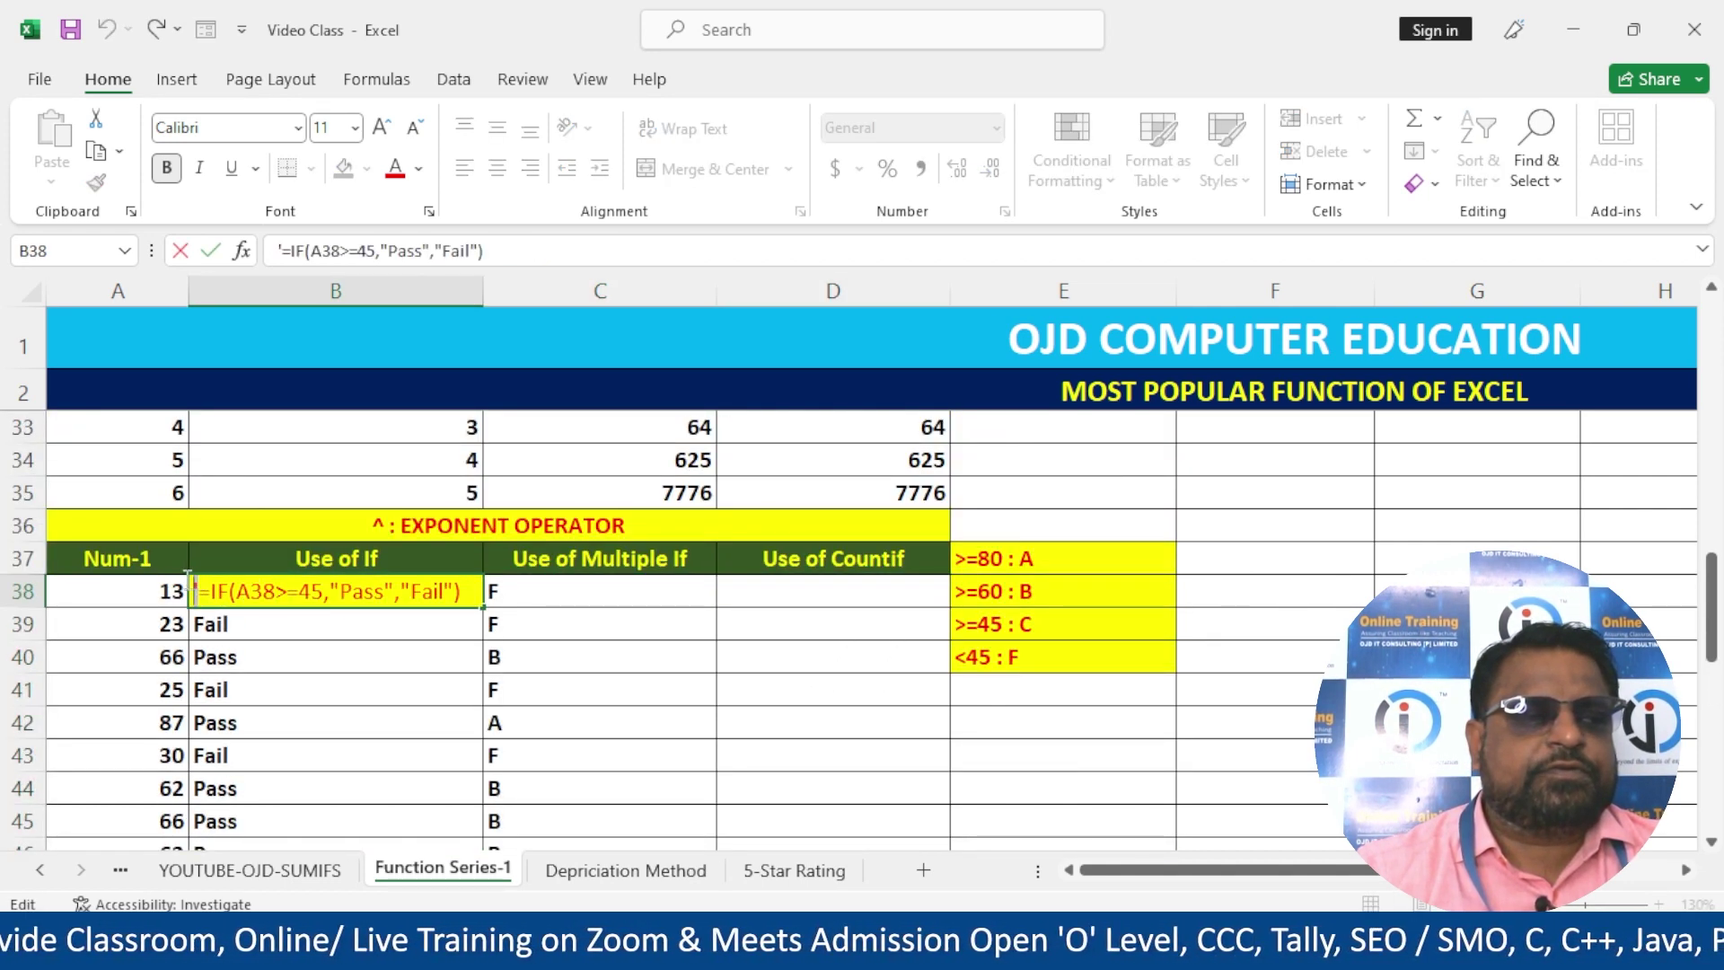
key("BackSpace")
key("Return")
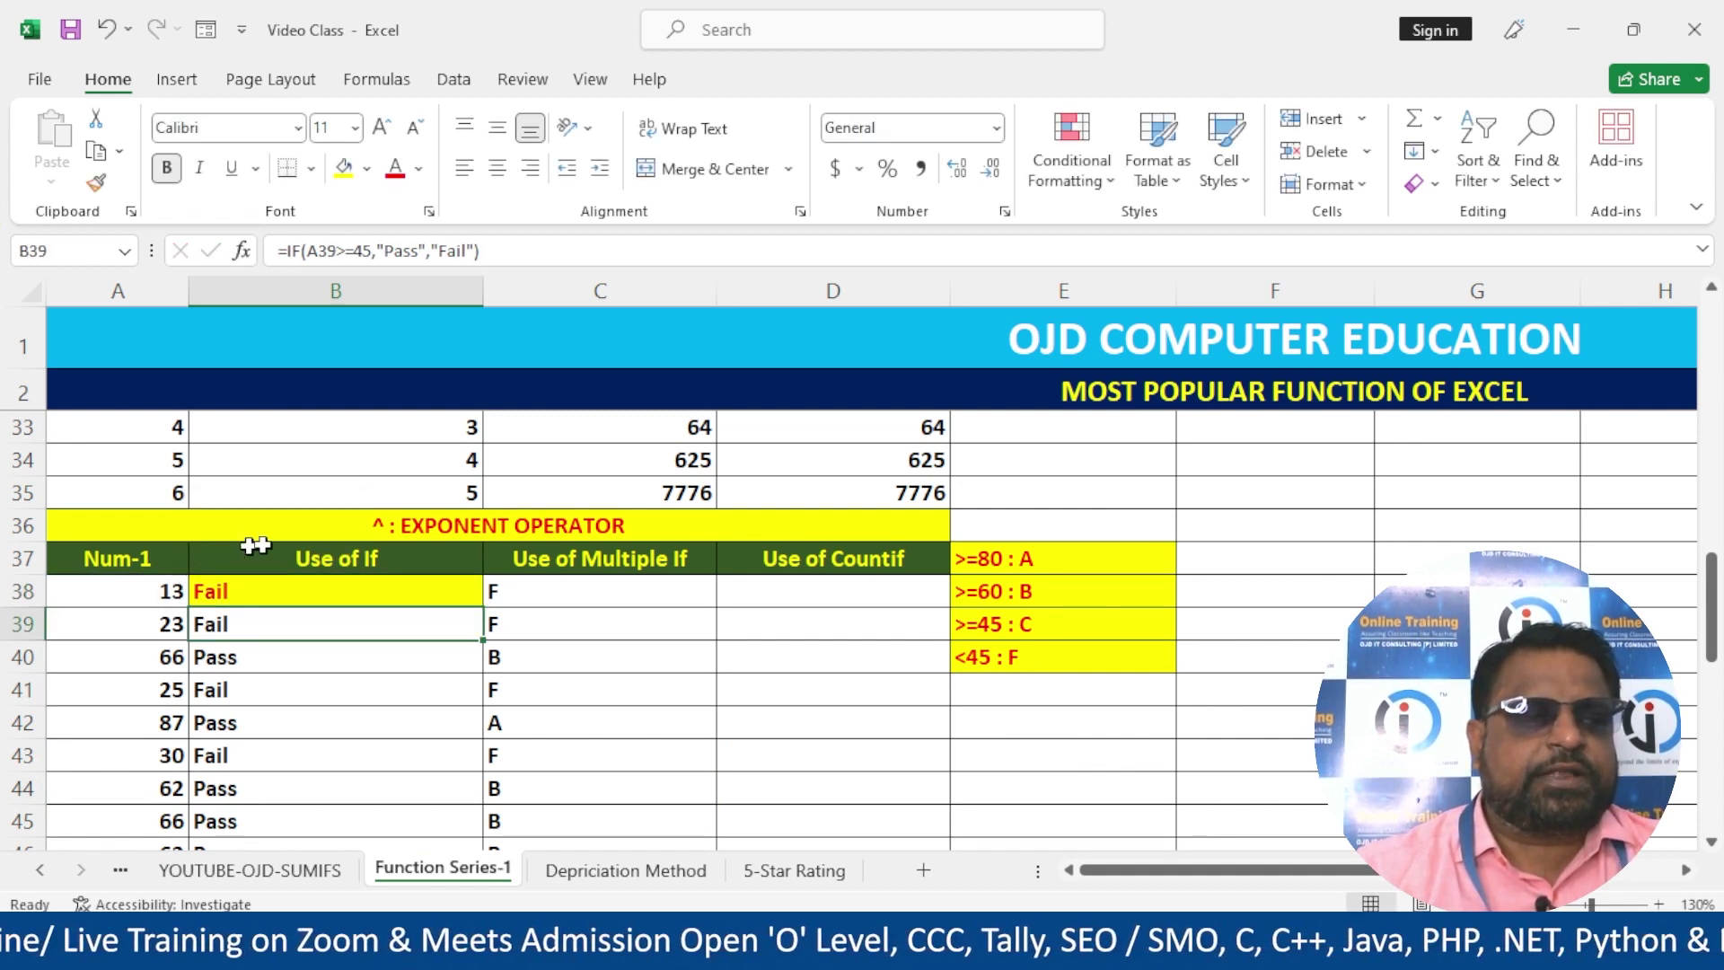
- Turn the nested IF formula in C38 into plain text with a leading apostrophe, and undo that change
left_click(640, 588)
left_click(382, 600)
double_click(510, 593)
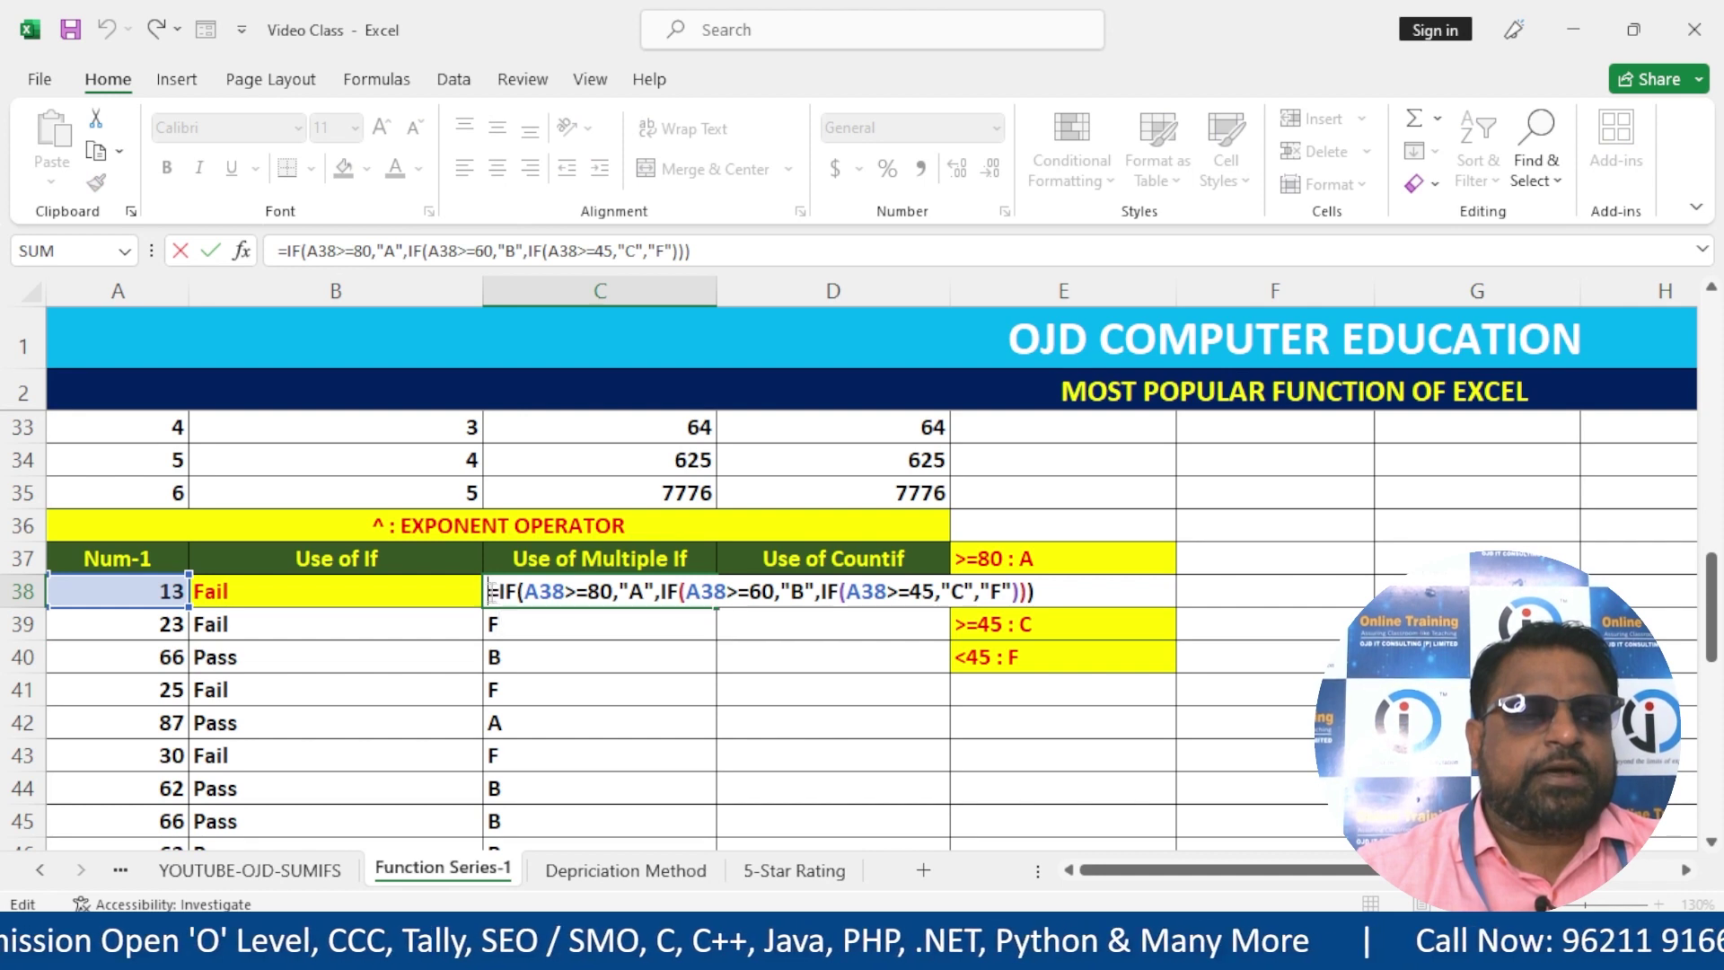
key("Return")
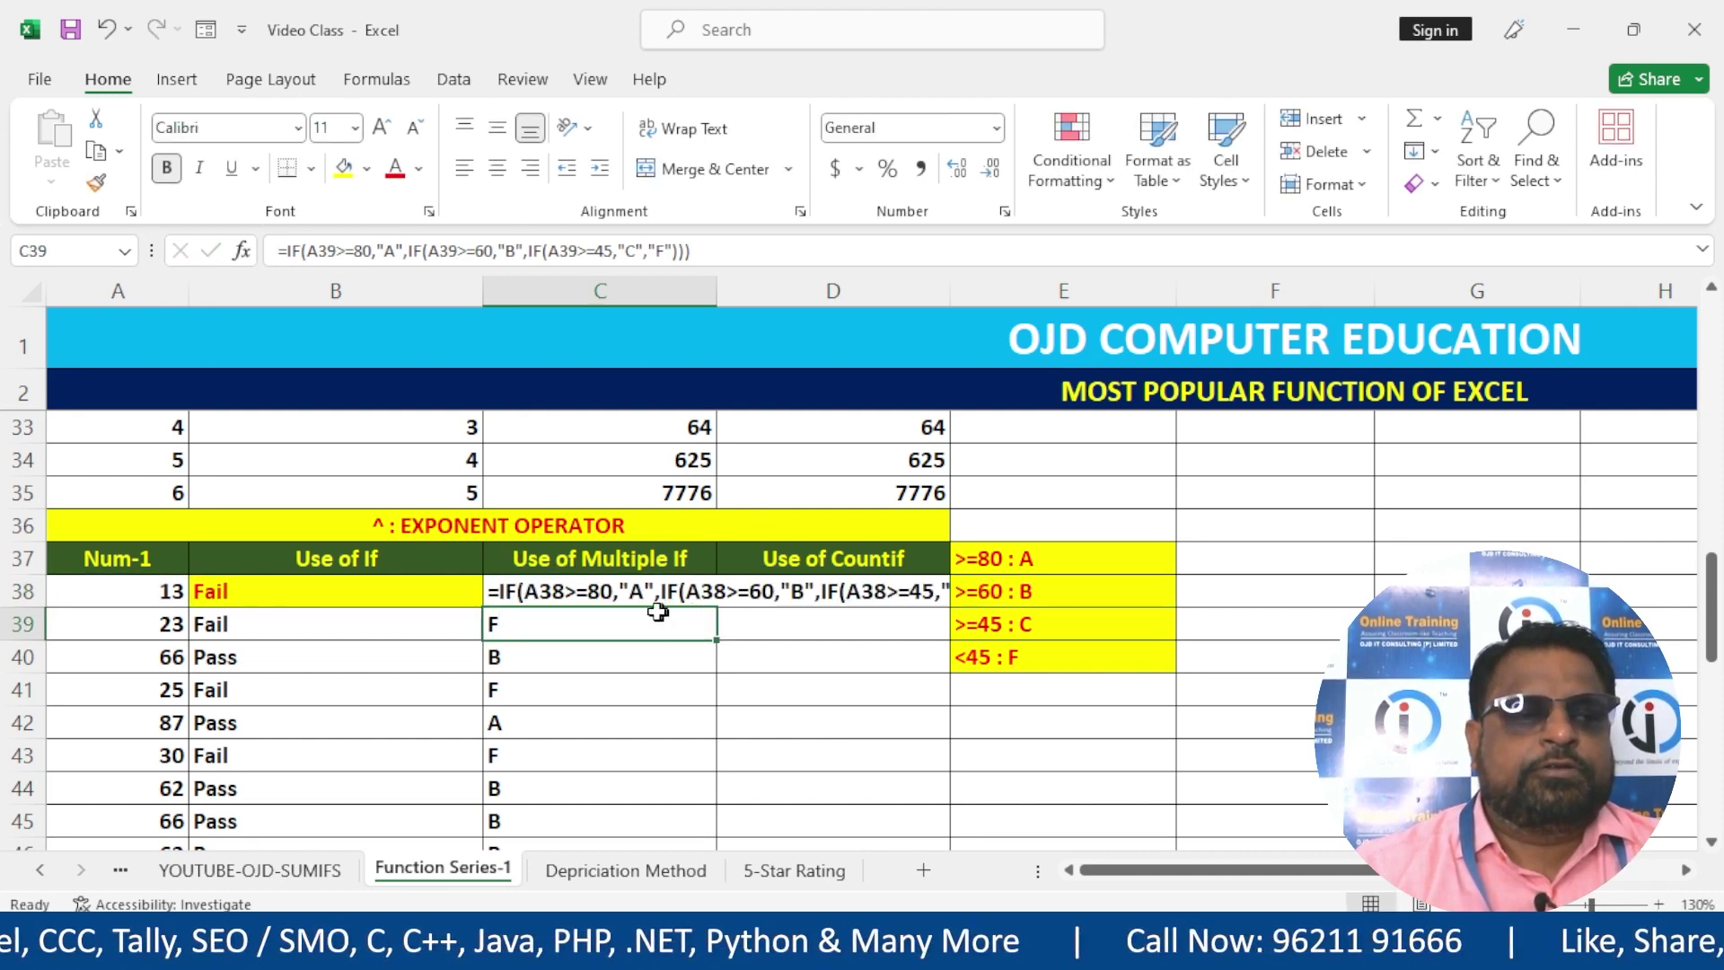
left_click(619, 588)
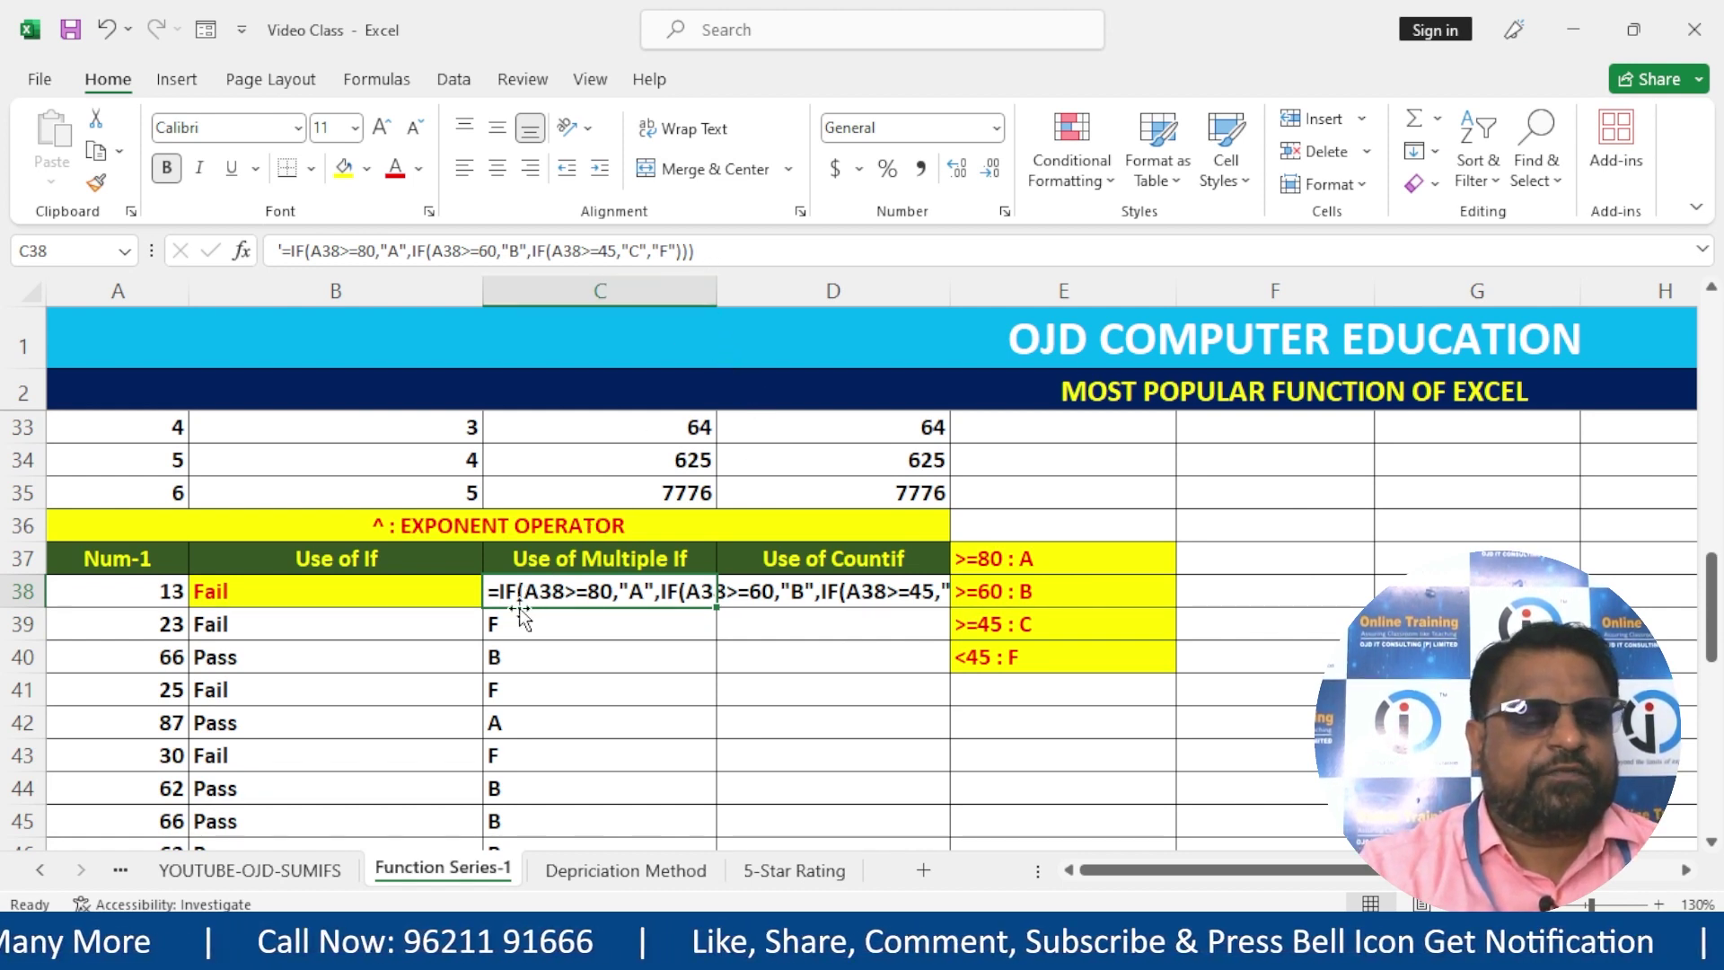
key("ctrl+z")
key("Right")
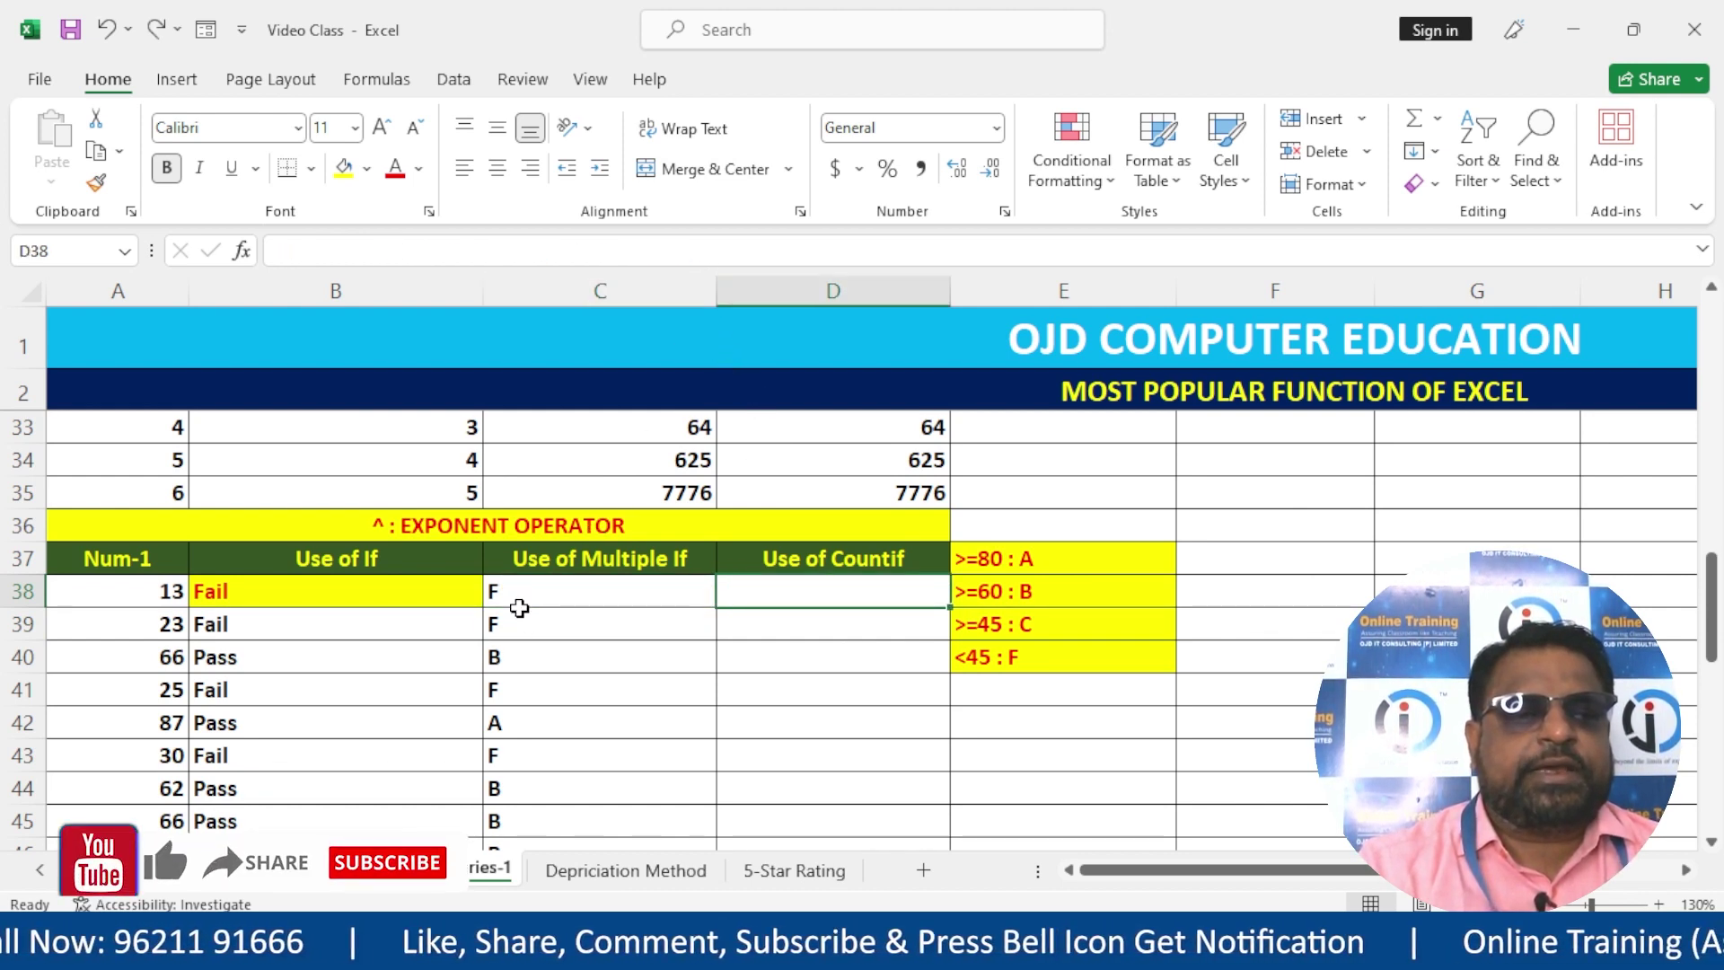
- Delete the grade criteria cells E37:E40, shifting the remaining cells left
scroll(252, 588, "down", 2)
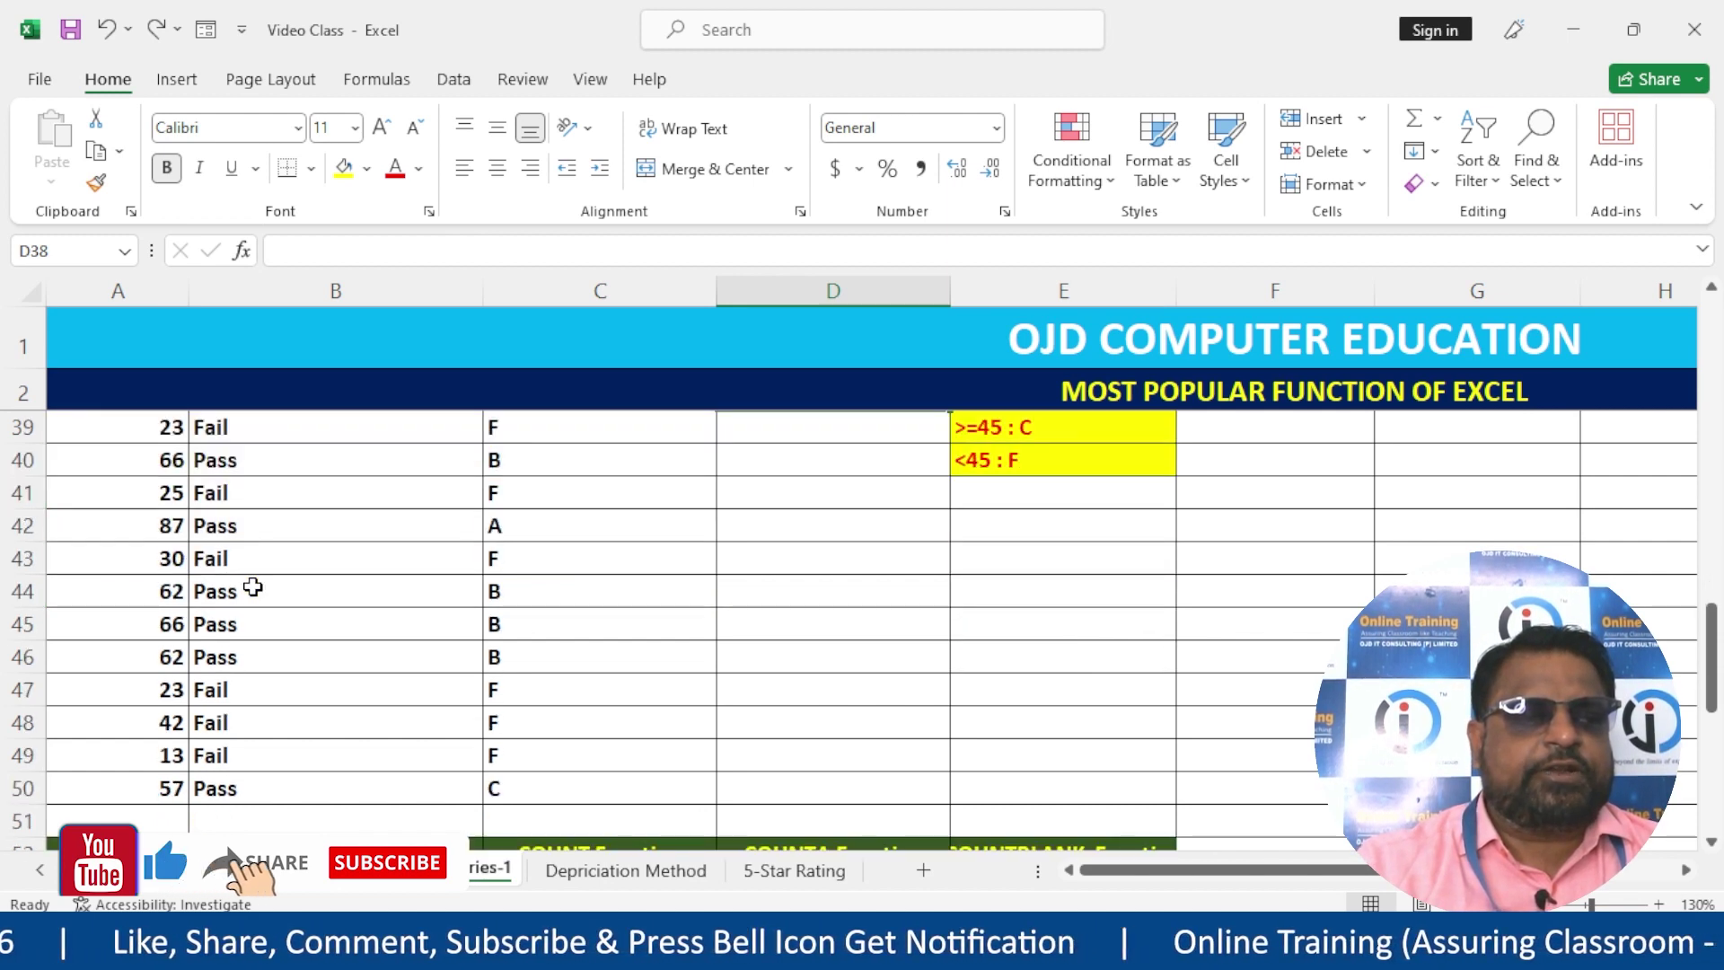
scroll(326, 752, "up", 2)
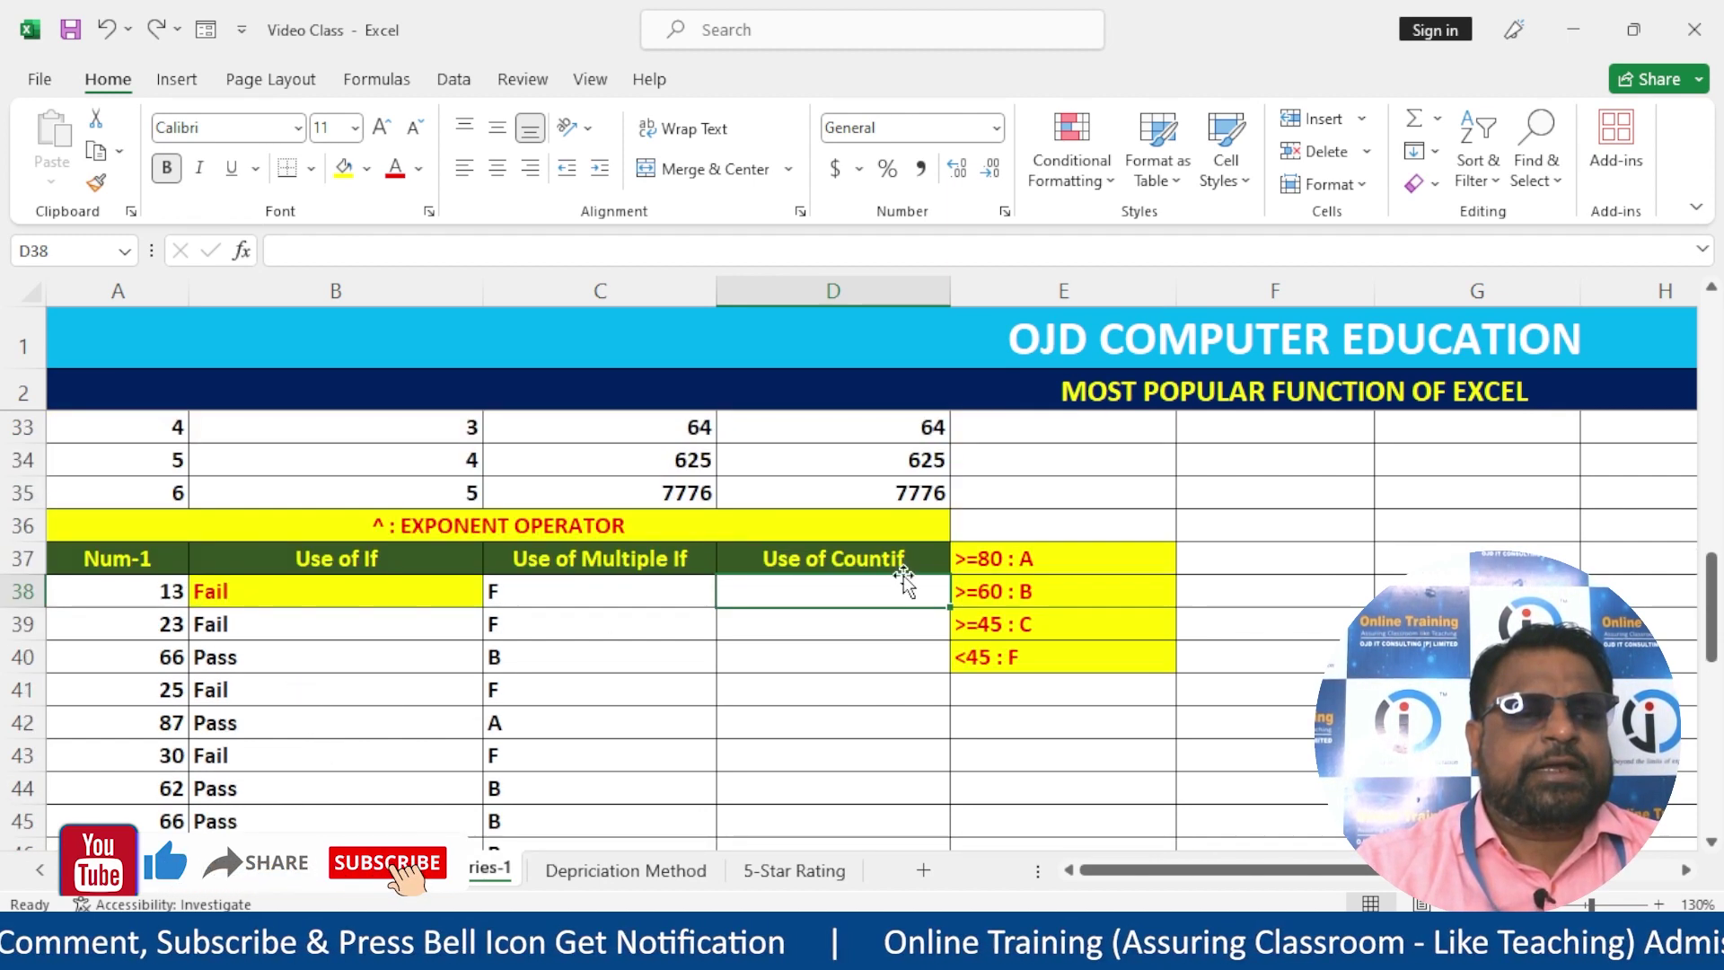
left_click_drag(1010, 567, 1032, 658)
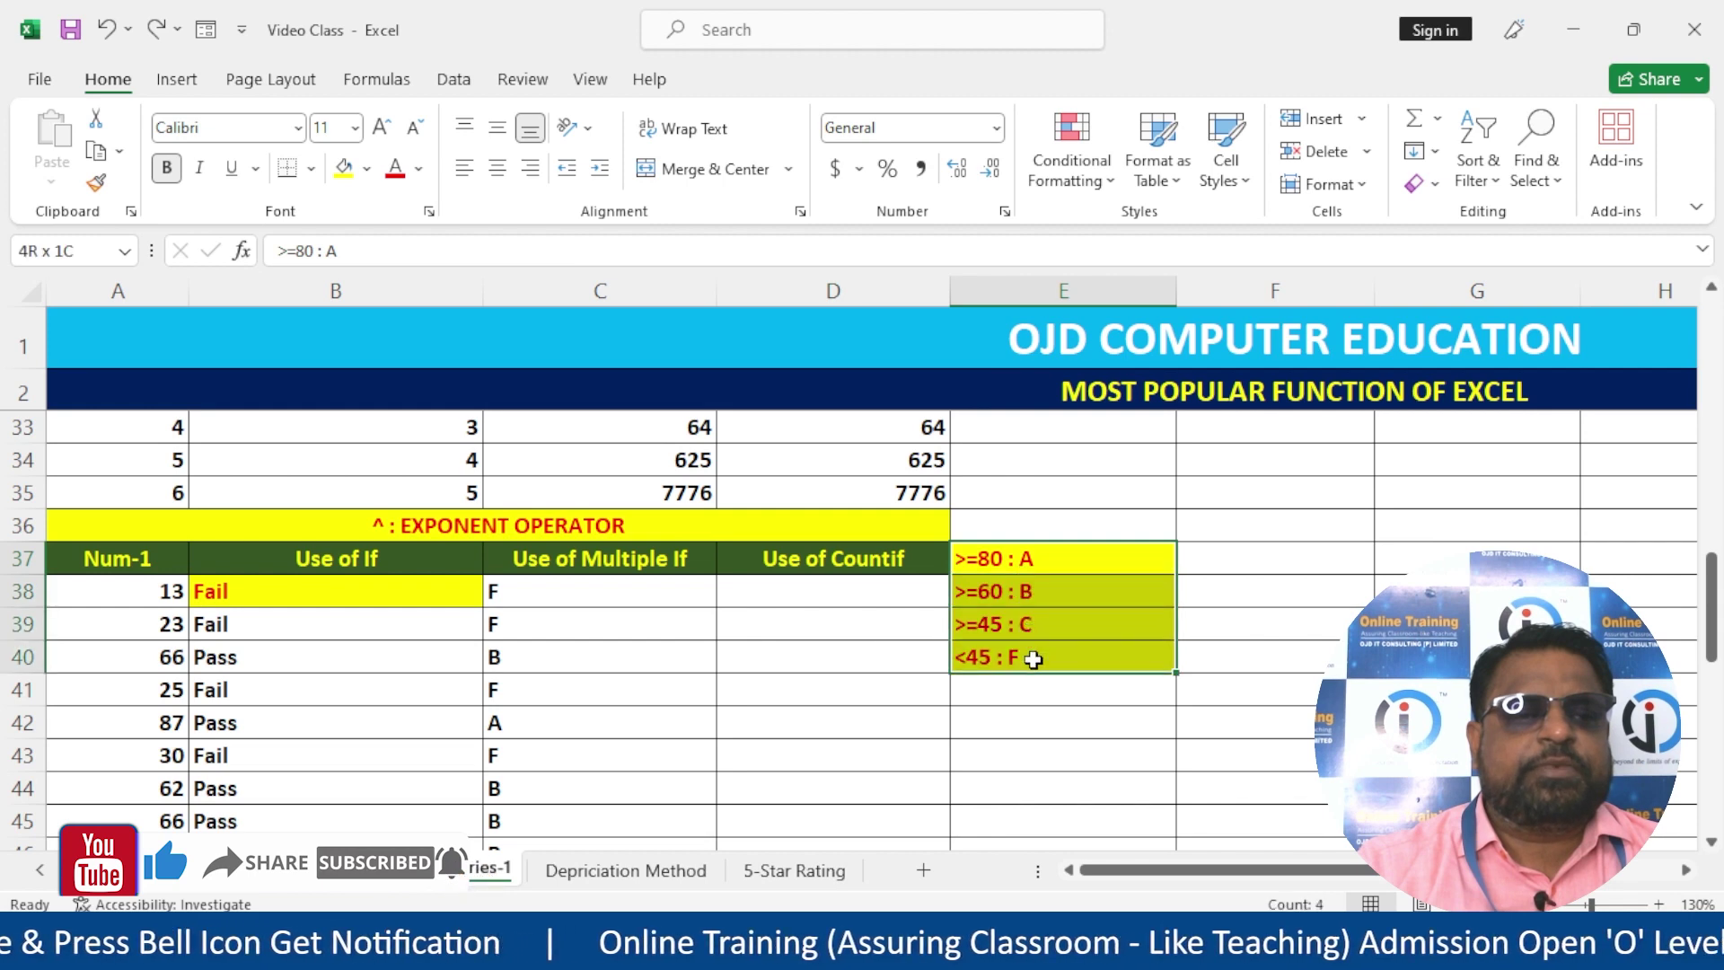
key("ctrl+minus")
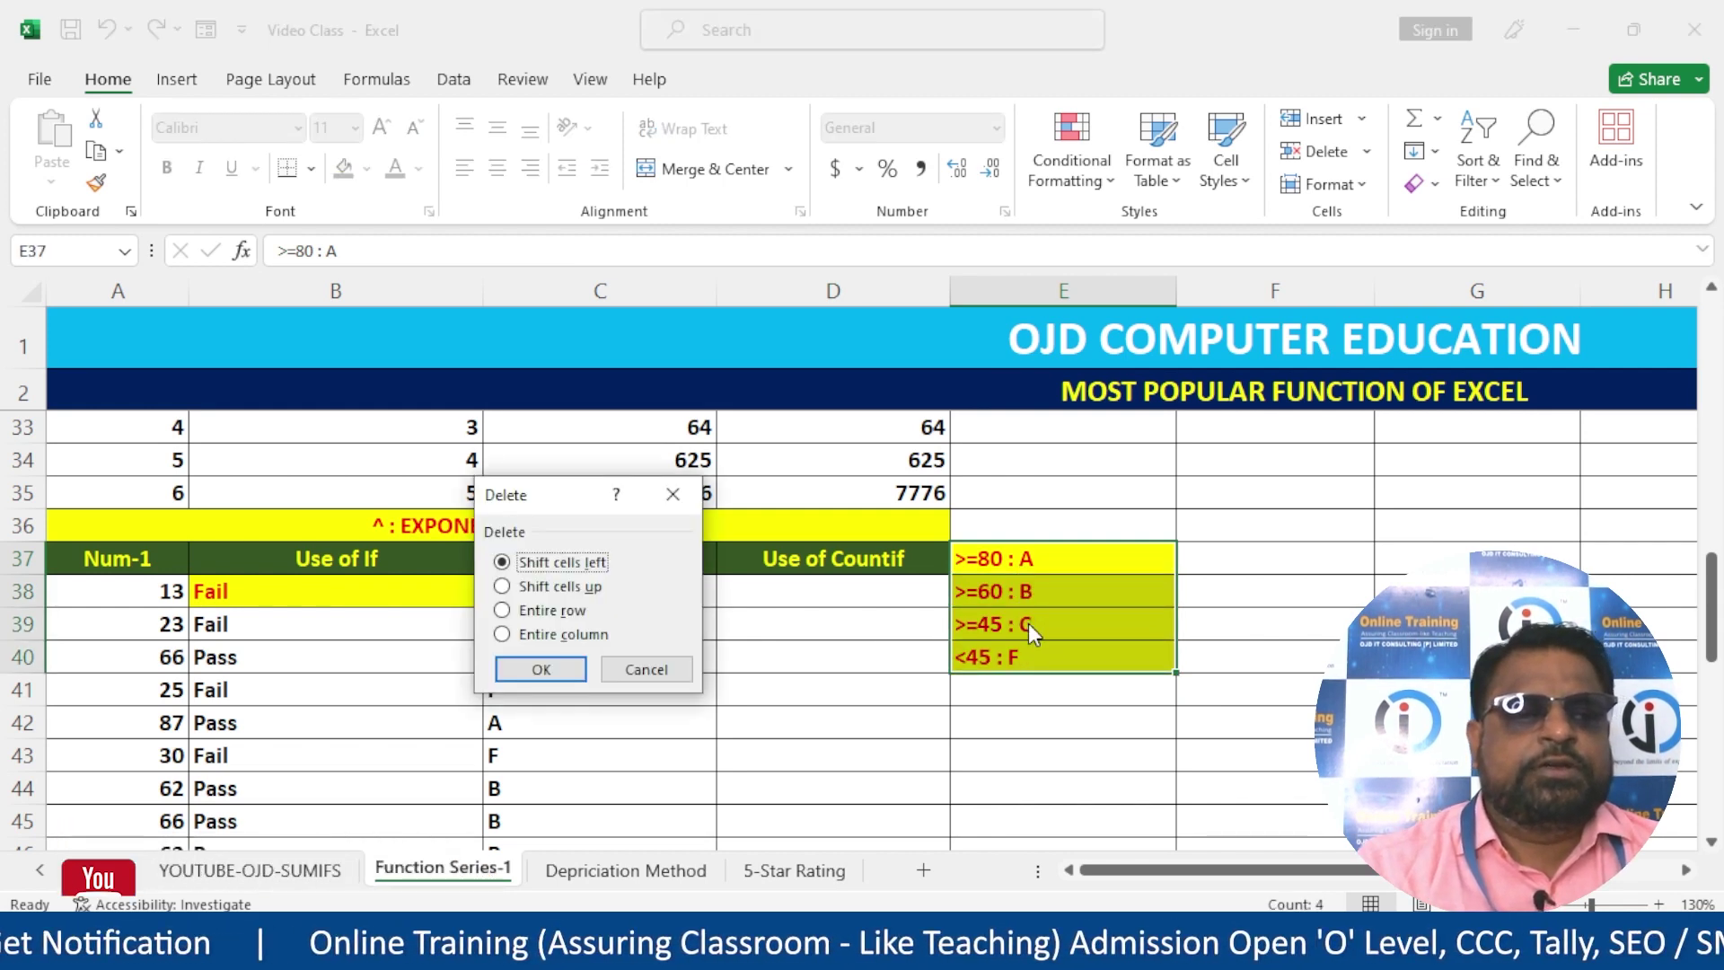
key("Return")
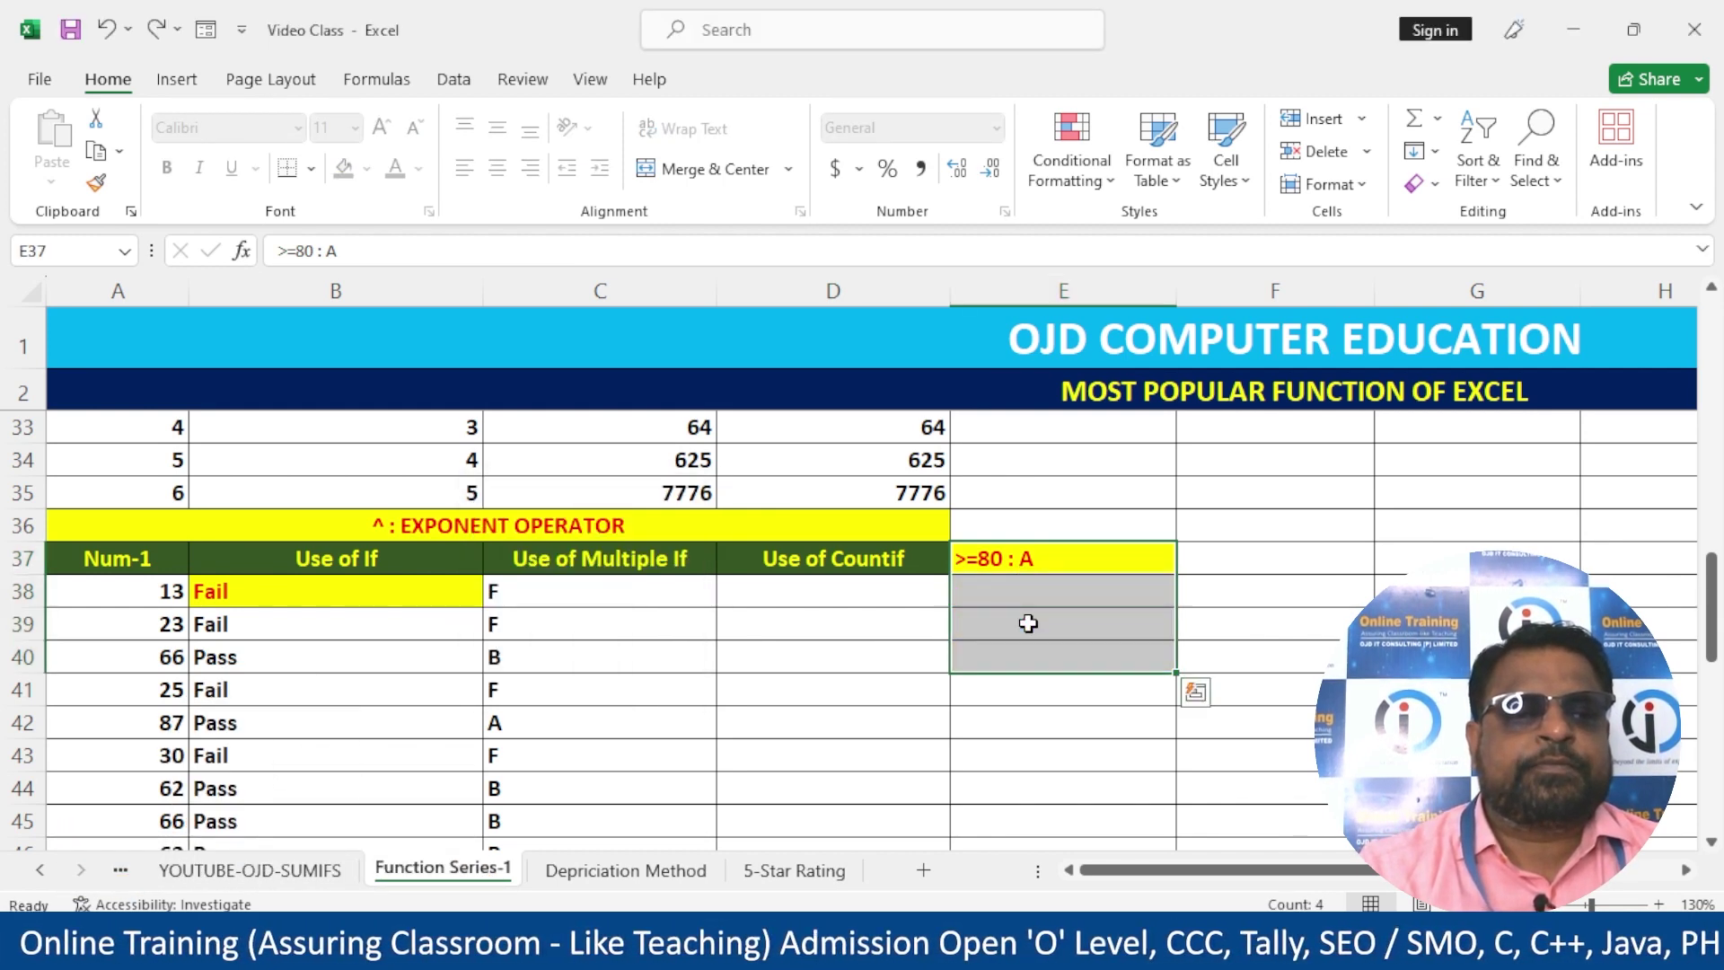
- Enter the labels "Number of Pass" in D38 and "Number of Fail" in D41 under Use of Countif
left_click(794, 595)
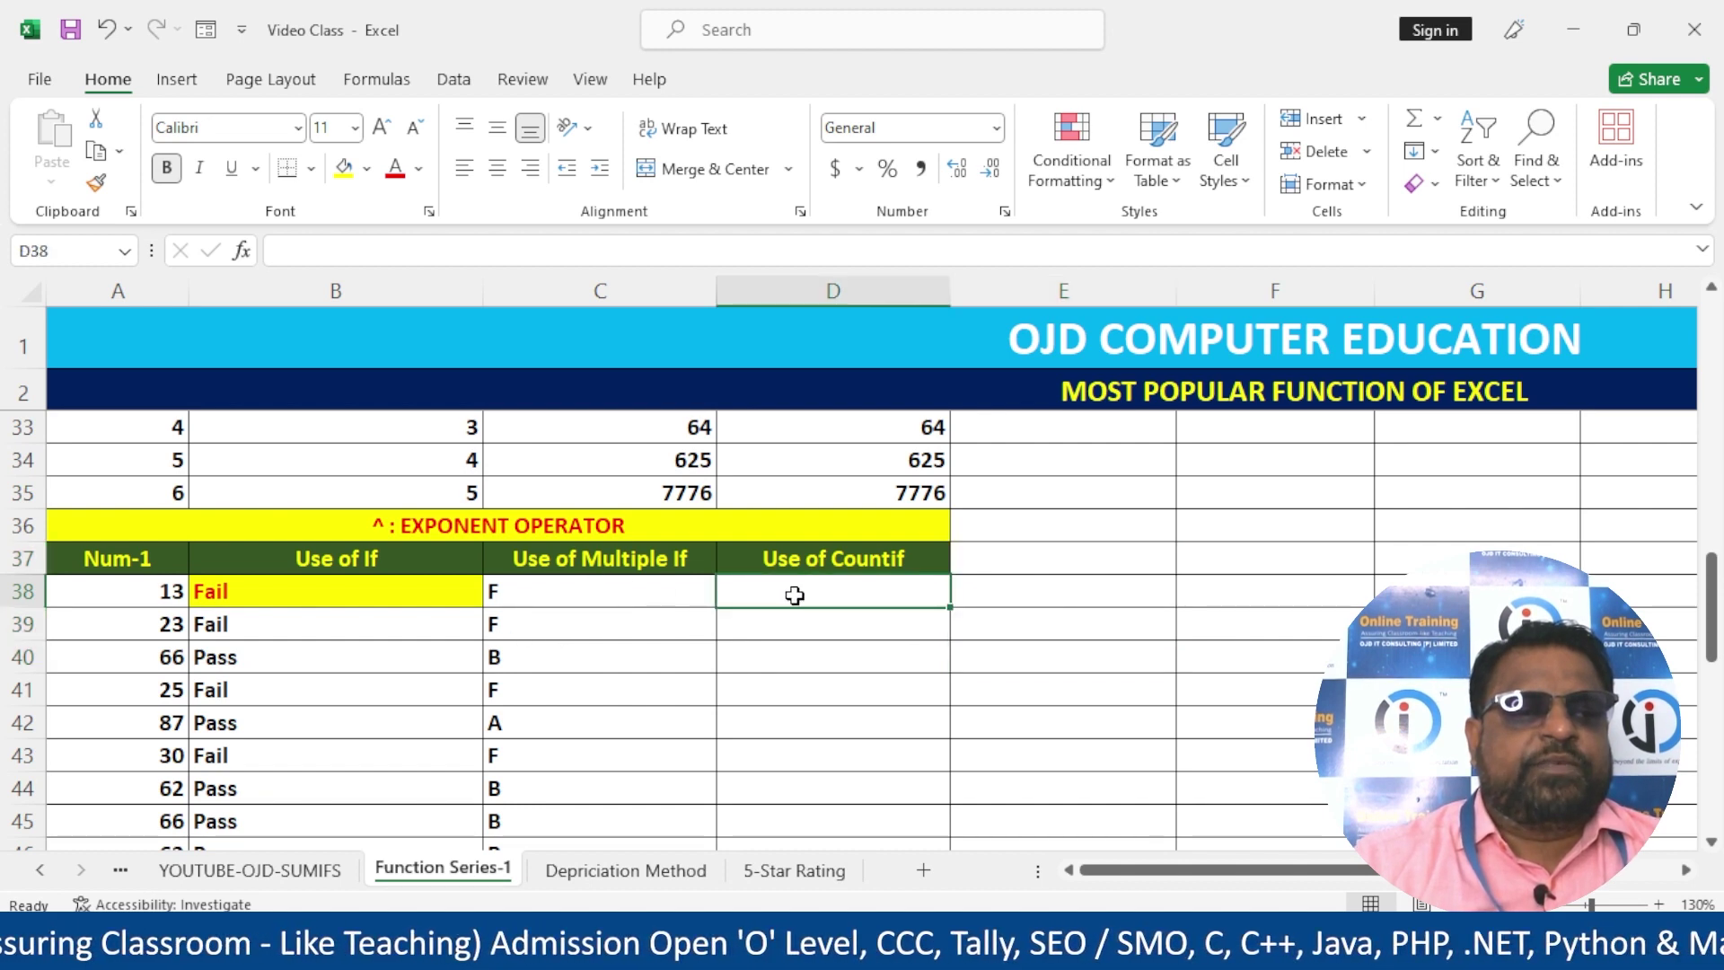
type("Number")
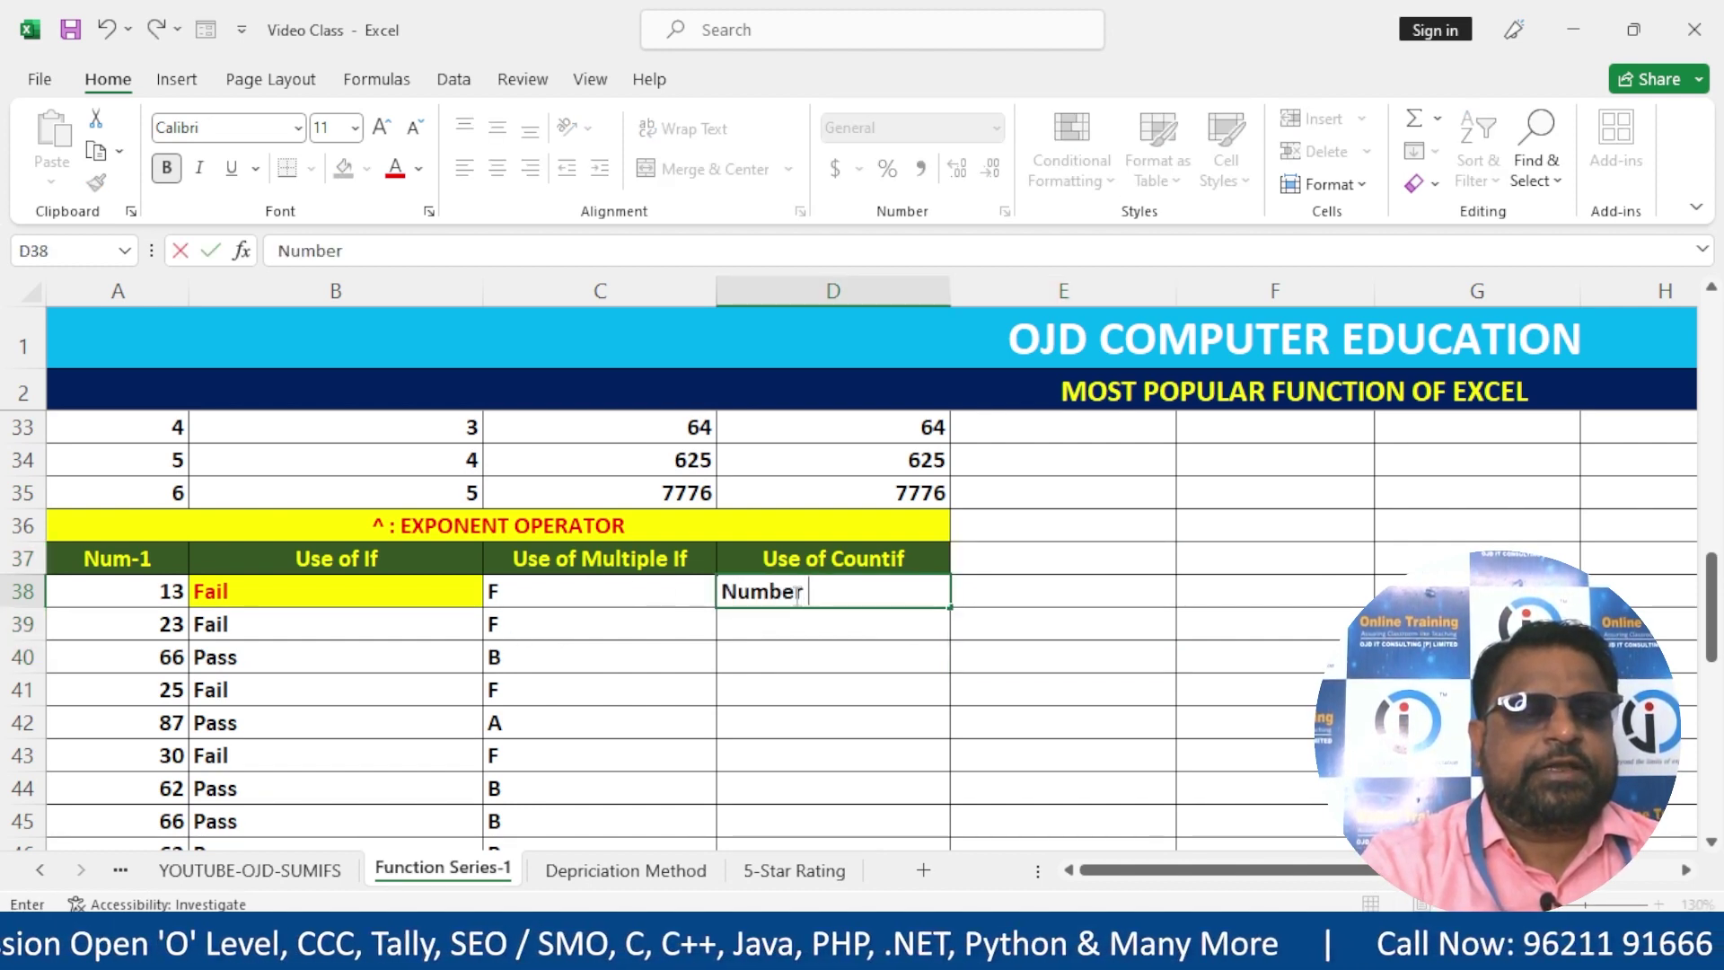
type(" of Pass")
key("Return")
key("Return")
key("Return")
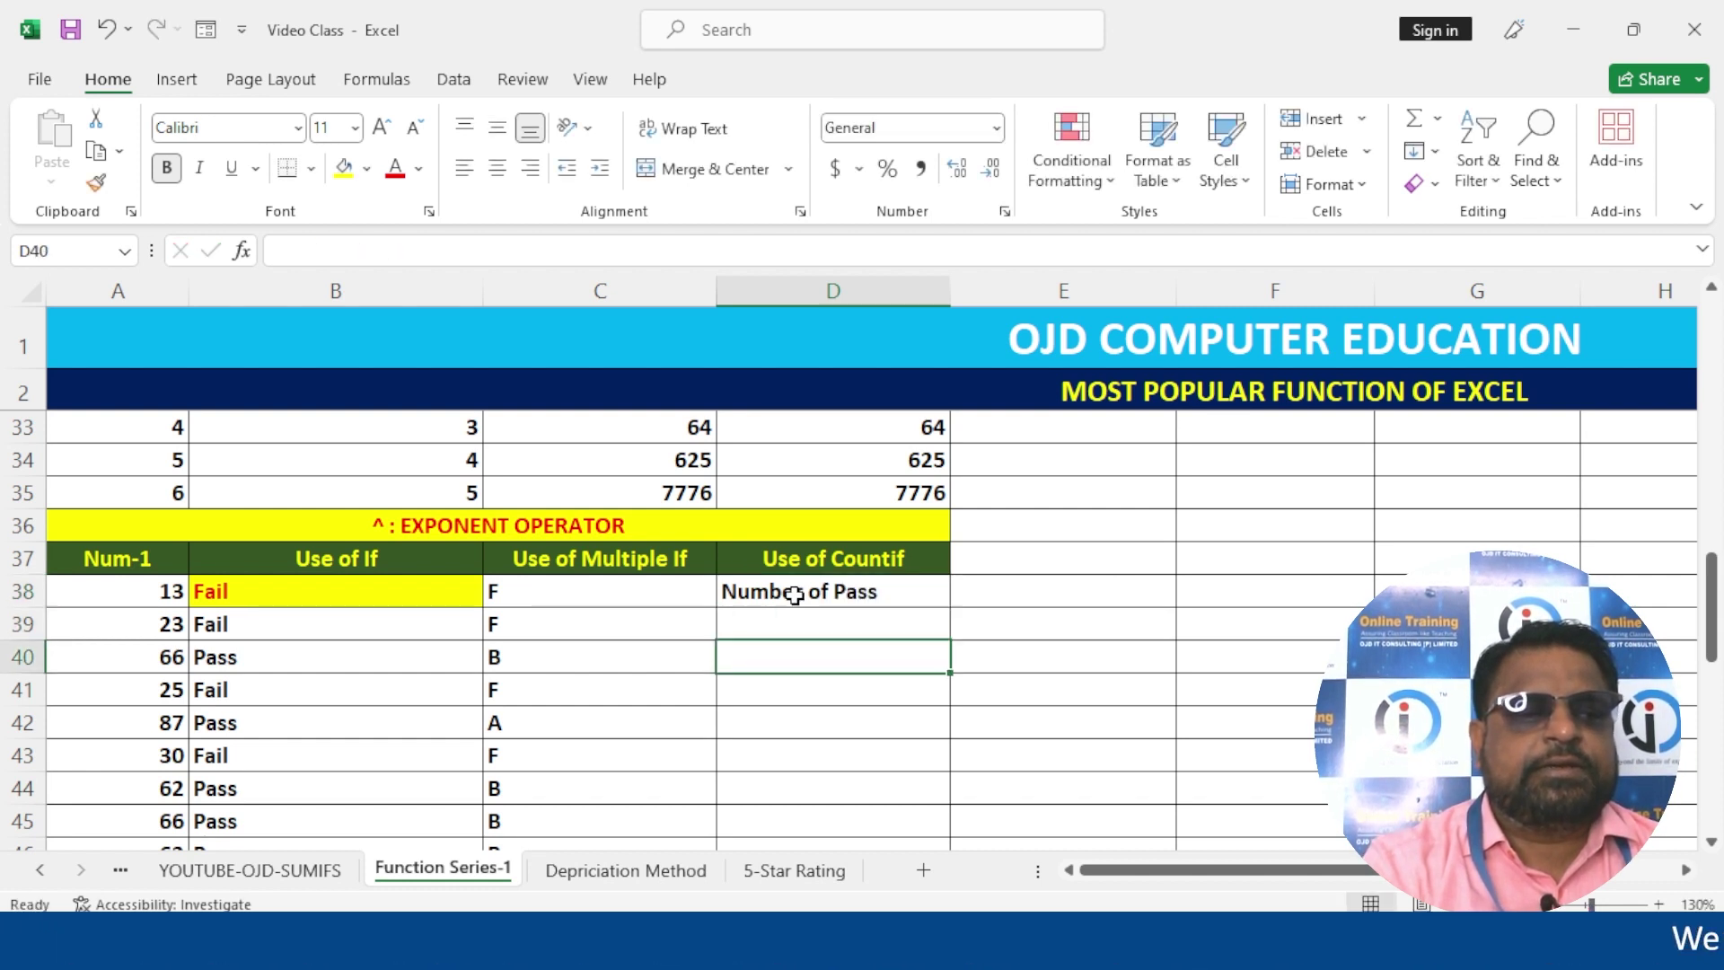
type("Number of Faul")
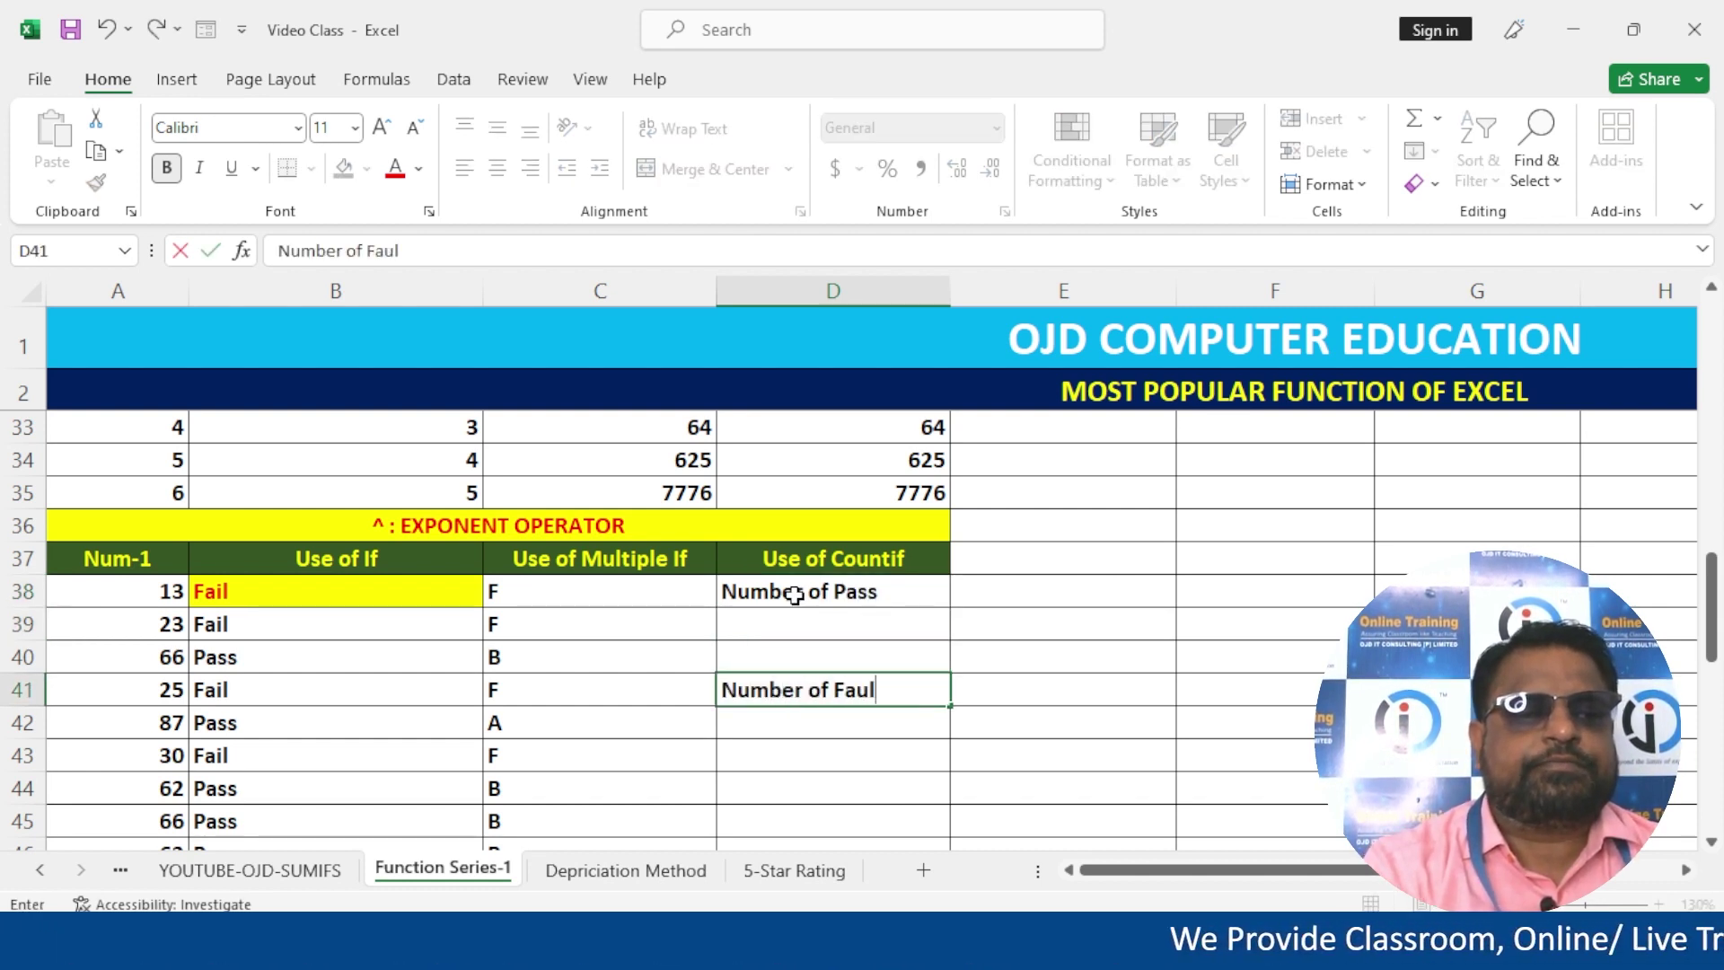
key("BackSpace")
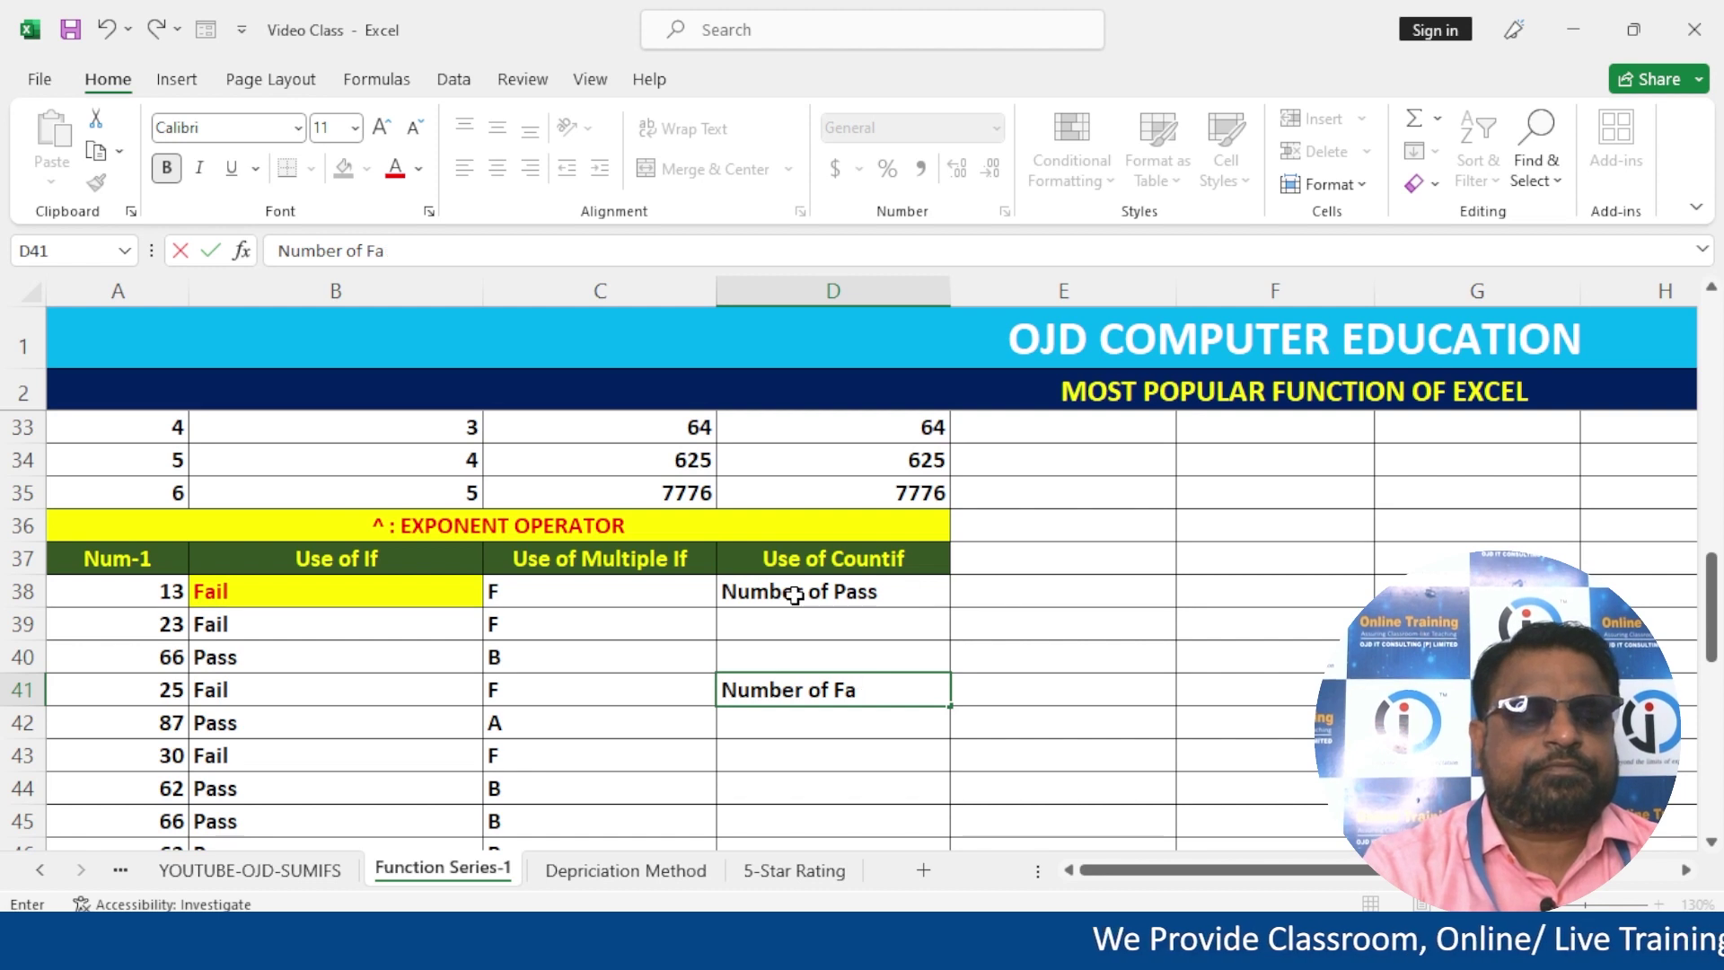
type("il")
key("Return")
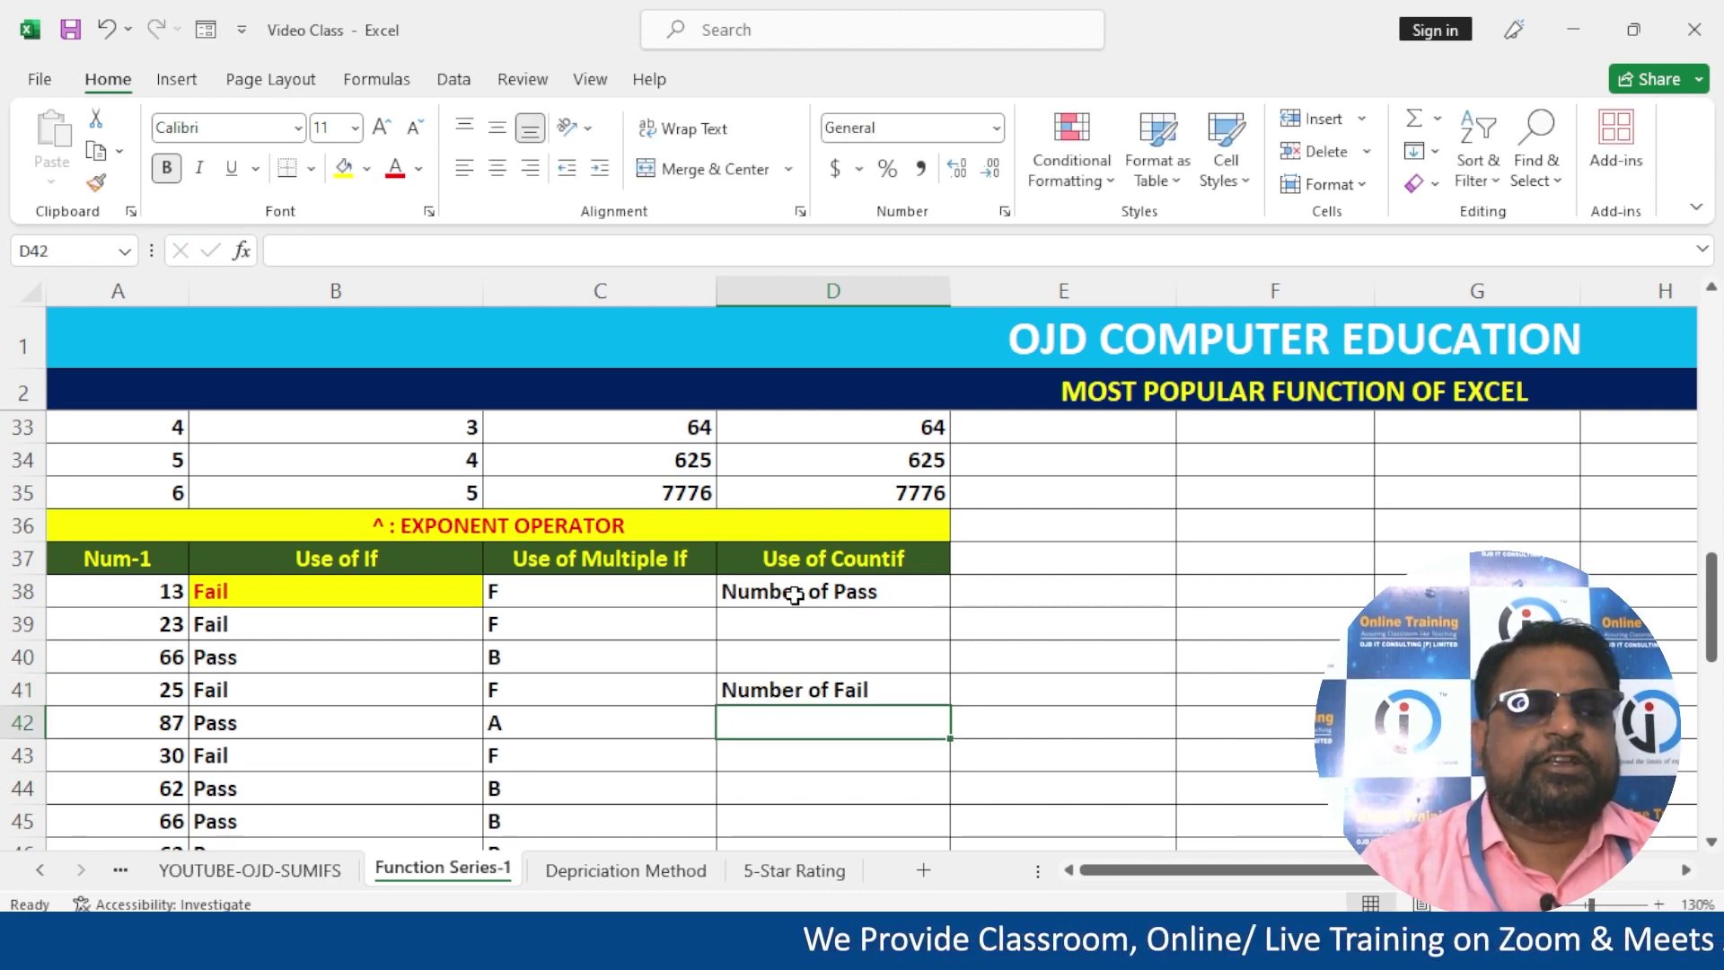
- Format the labels in D38 and D41 with a yellow fill and red font
left_click(808, 591)
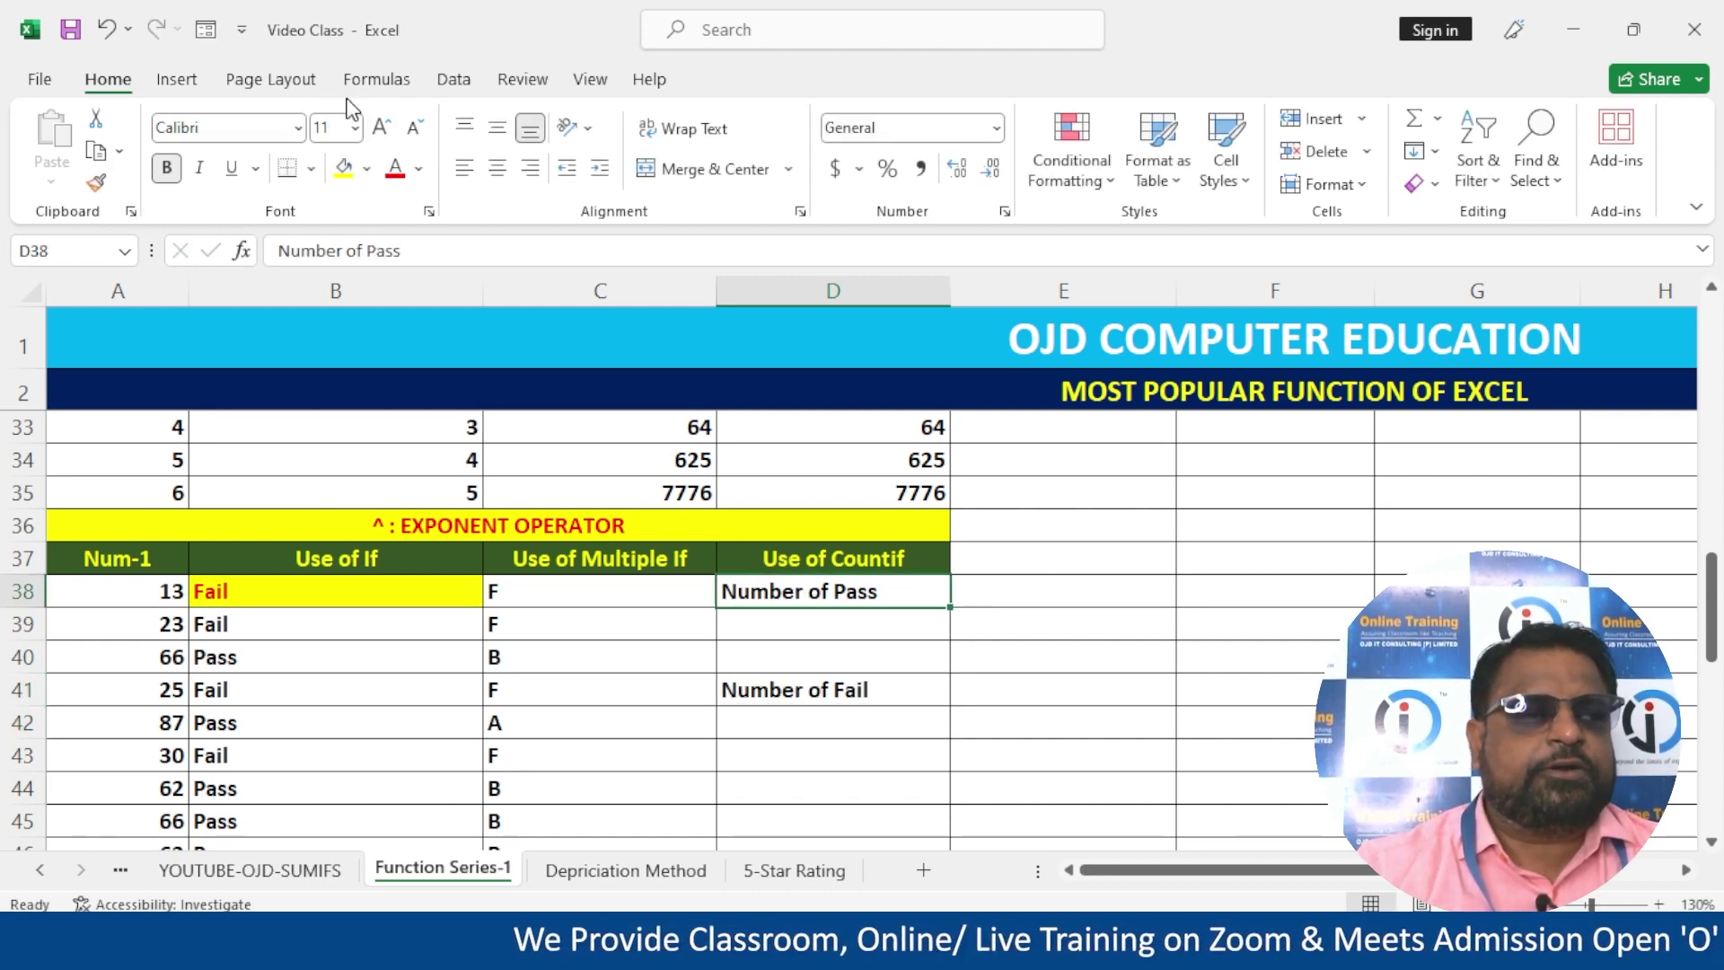
left_click(344, 168)
left_click(395, 168)
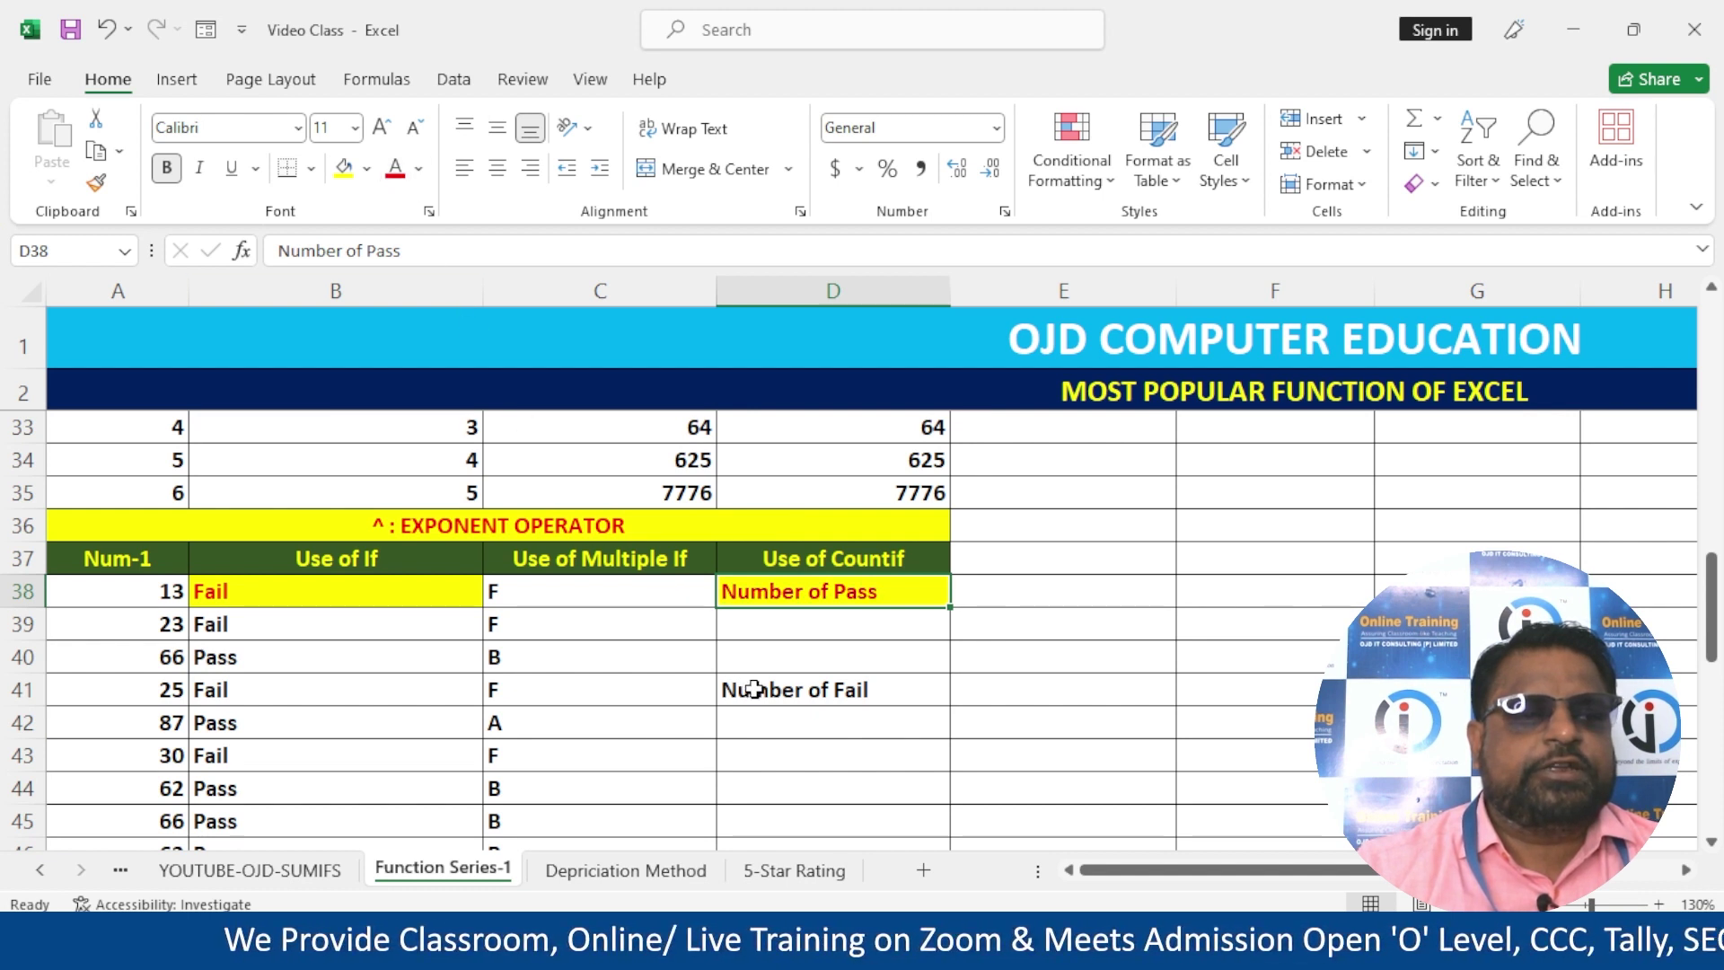
left_click(737, 687)
left_click(344, 168)
left_click(395, 168)
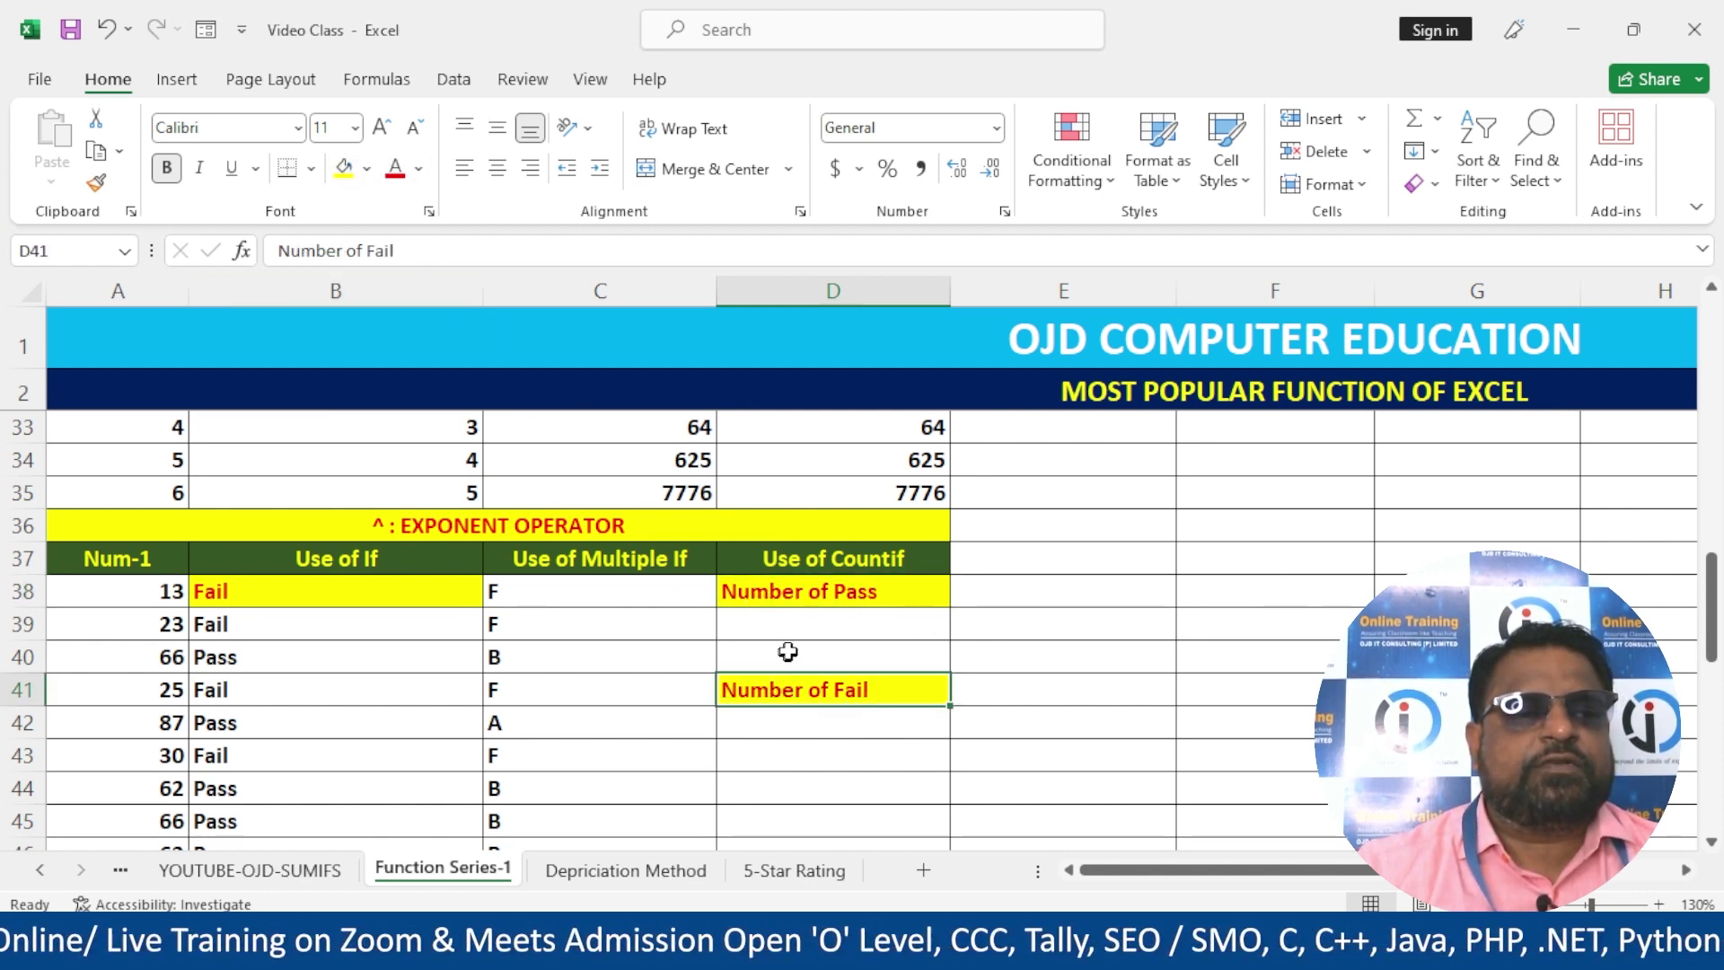
- Enter =Countif(B38:B50,"Pass") in D39 to count the passes in the Use of If column
left_click(788, 623)
type("=")
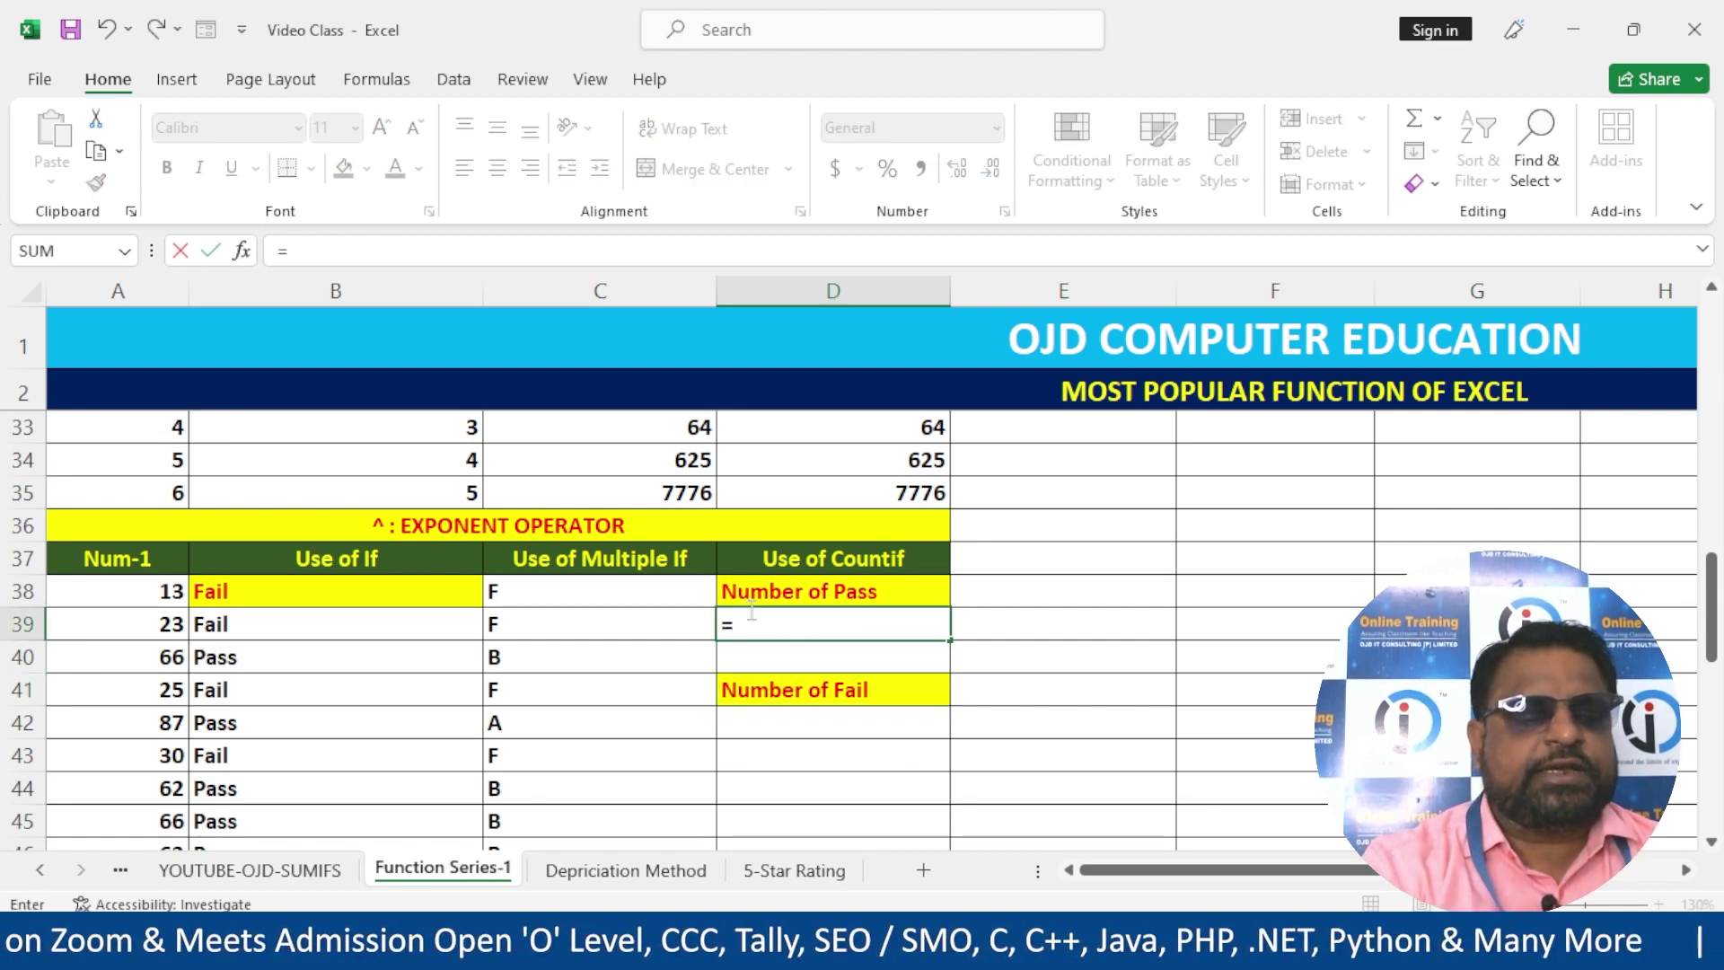
type("Countif")
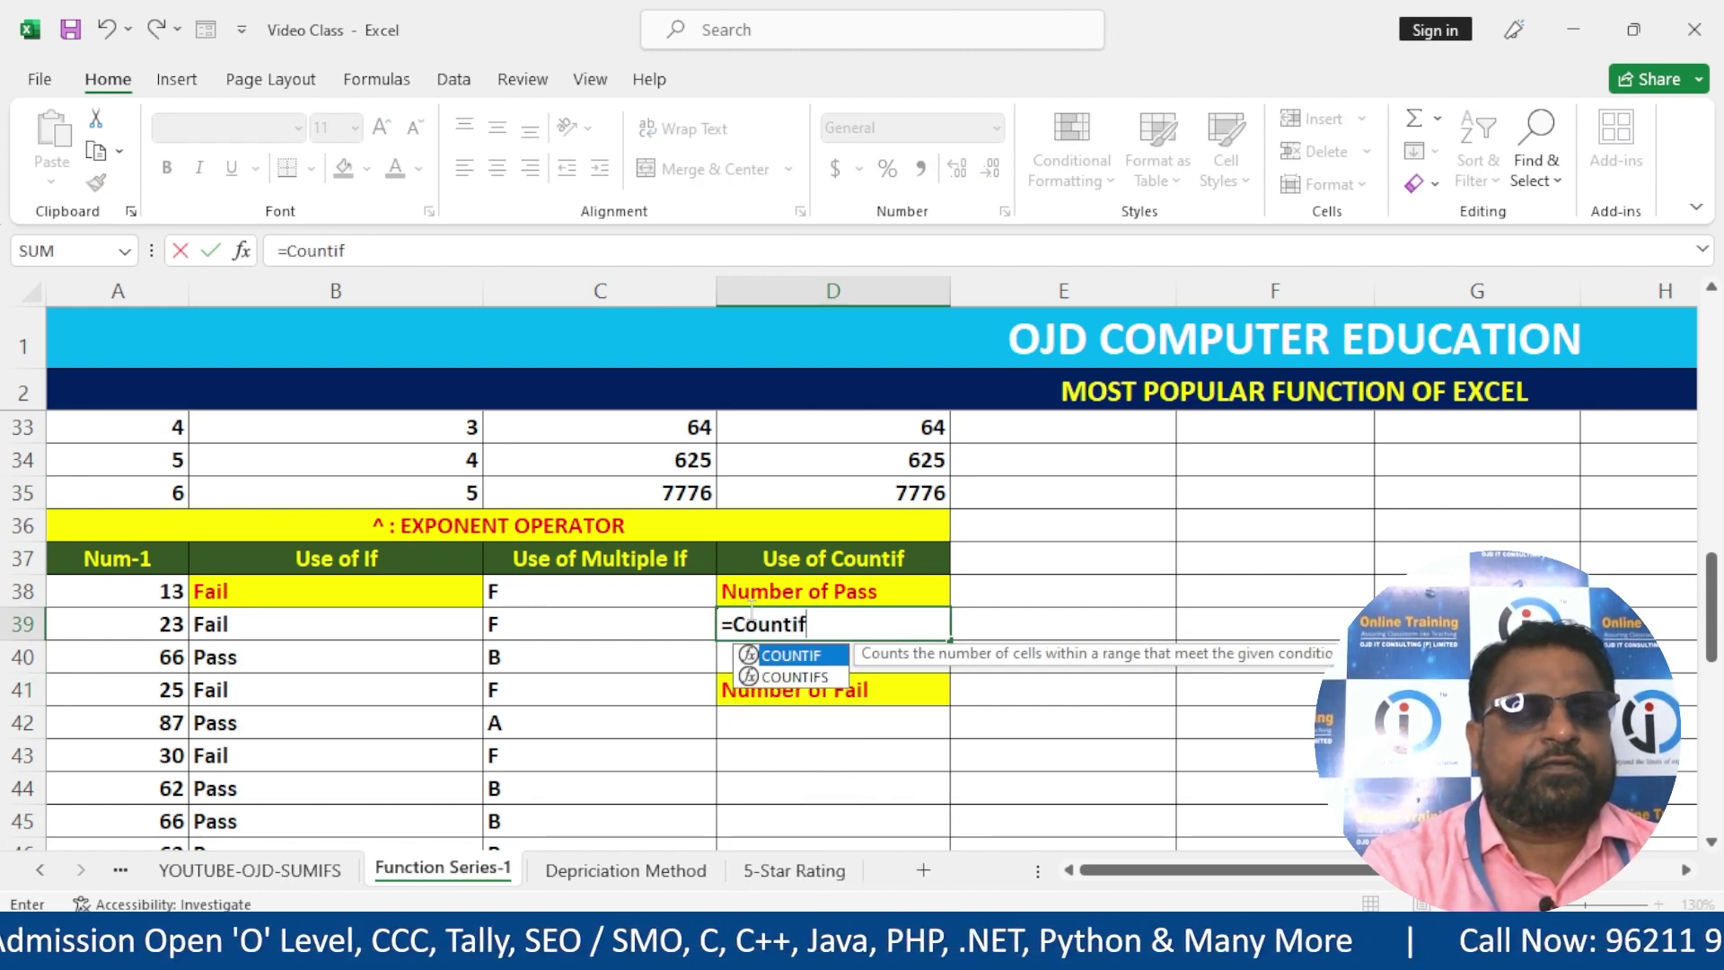
type("(")
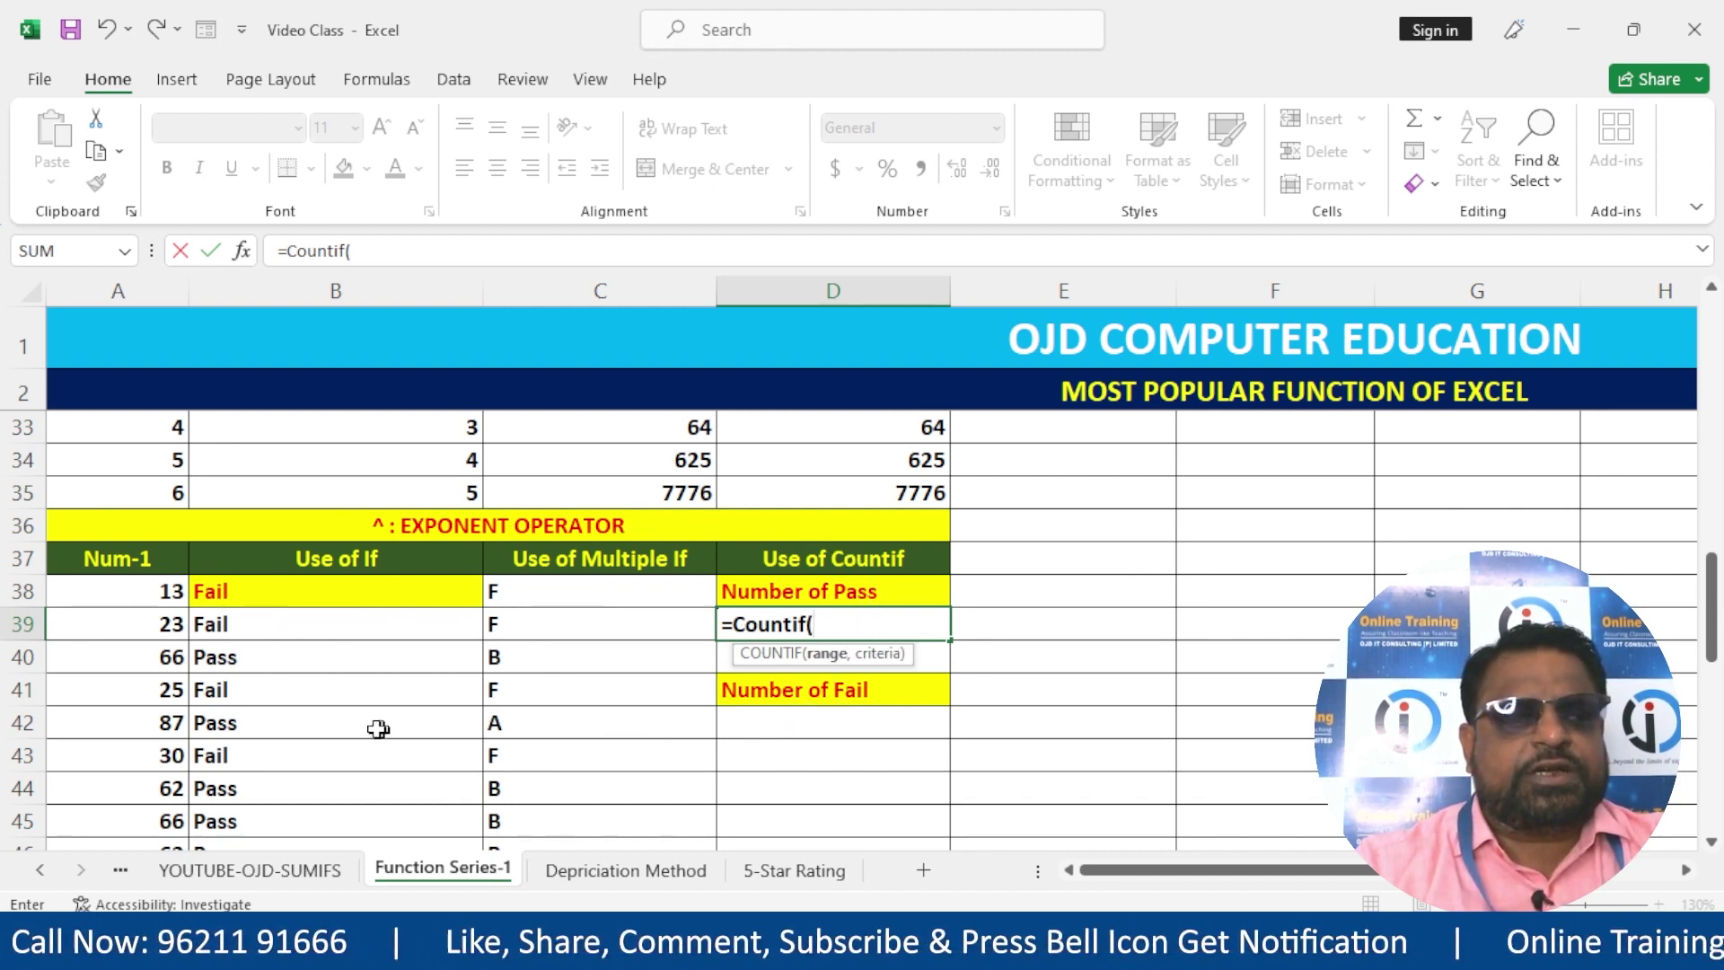
scroll(320, 720, "down", 1)
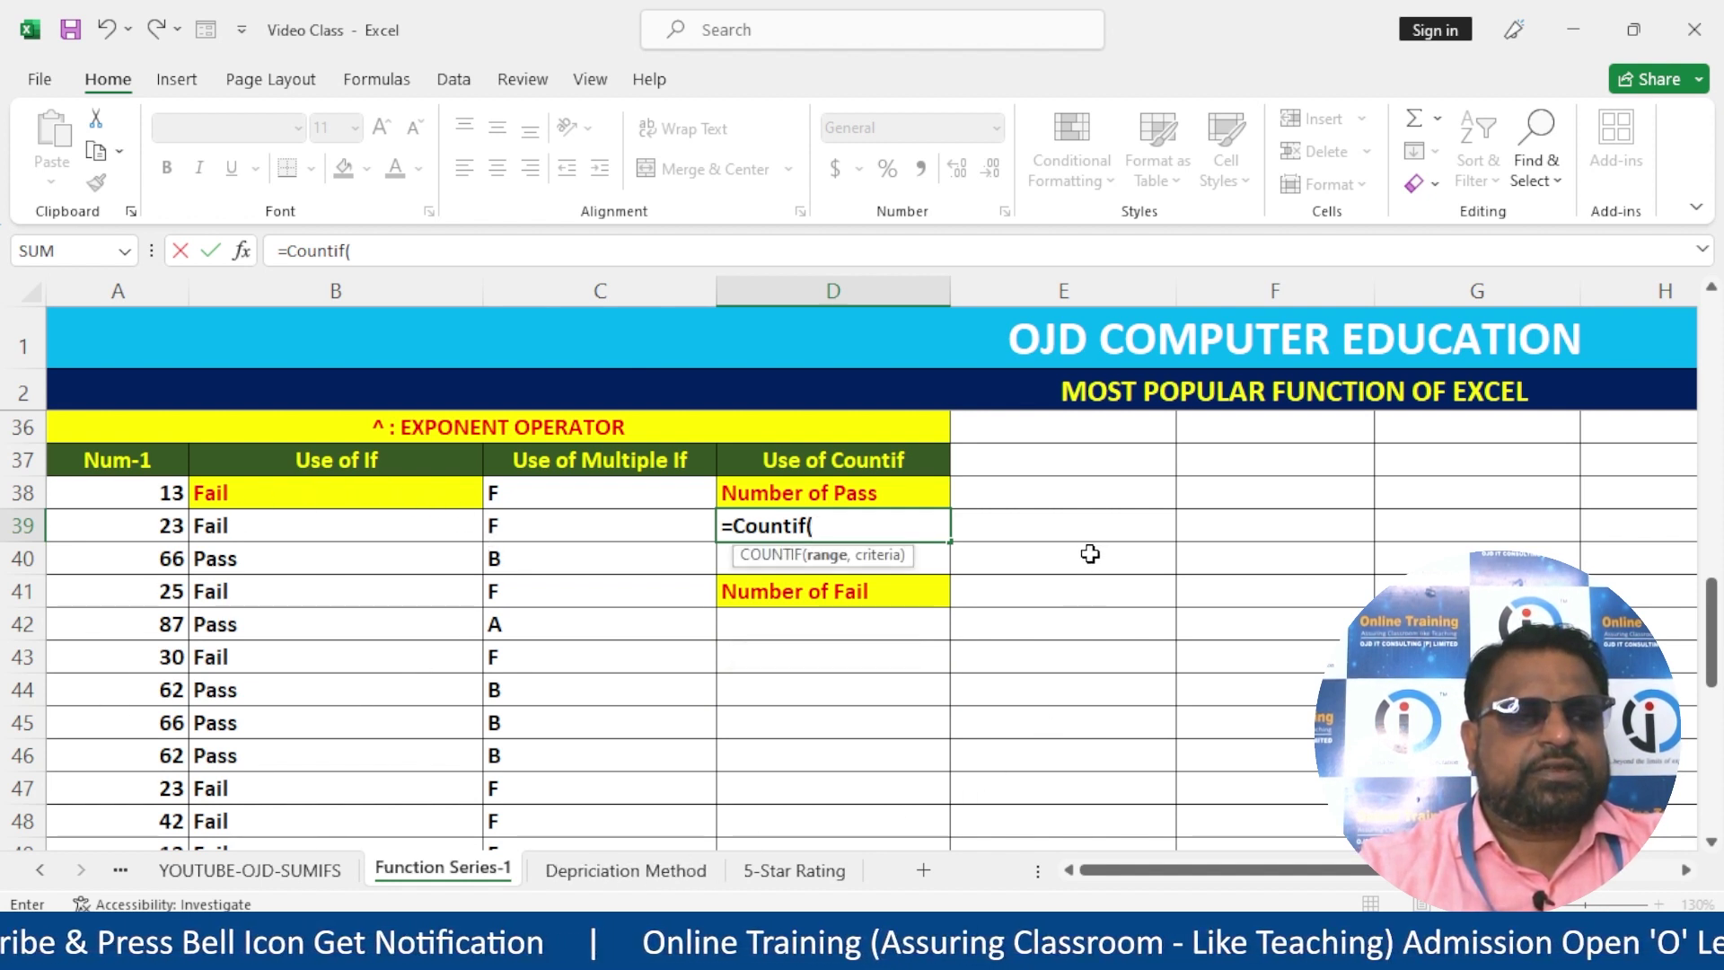
left_click(848, 529)
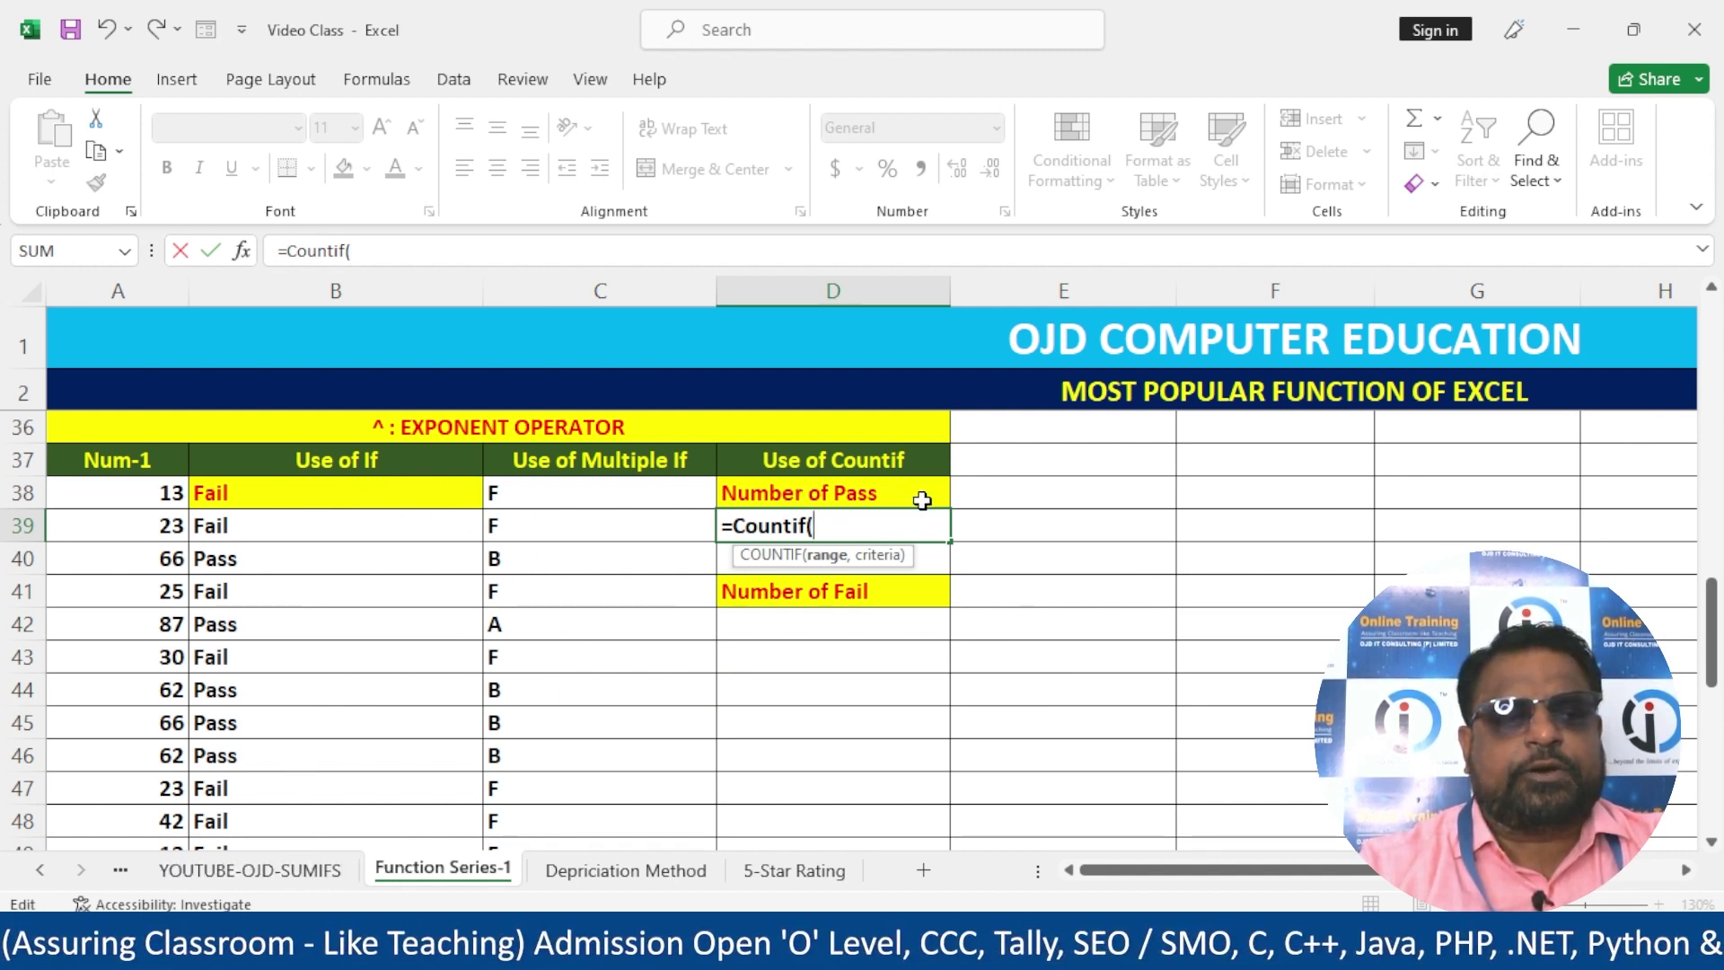
left_click_drag(299, 493, 347, 781)
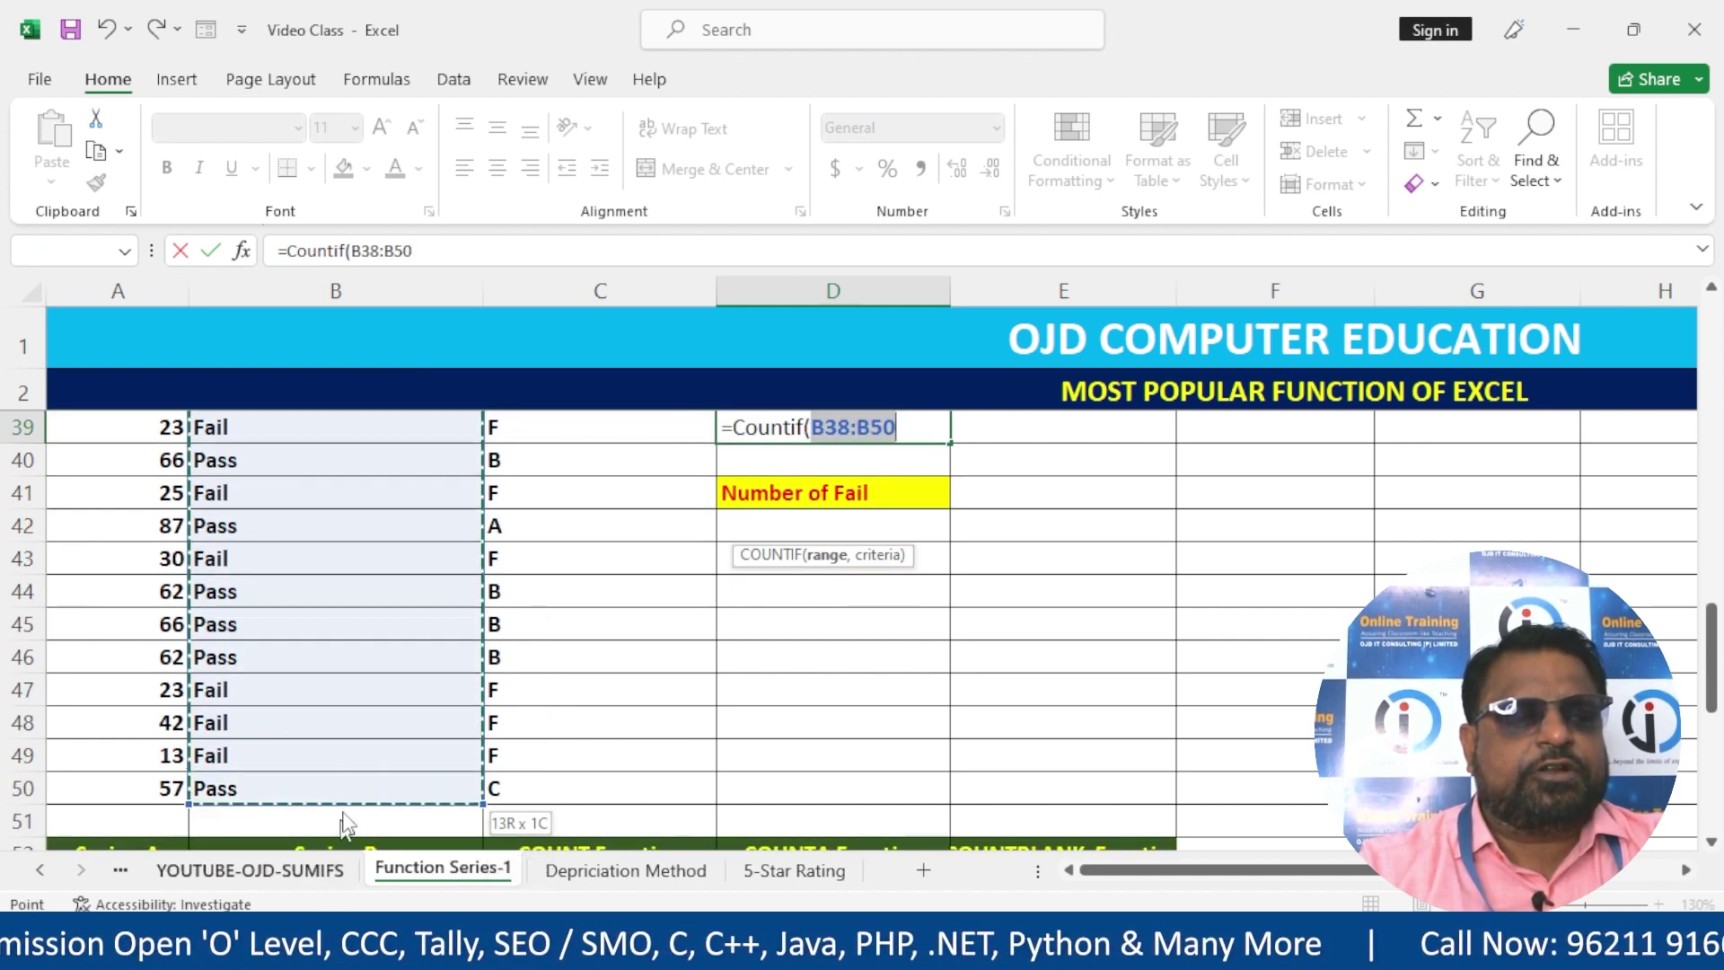
scroll(1072, 675, "up", 1)
scroll(1072, 674, "down", 1)
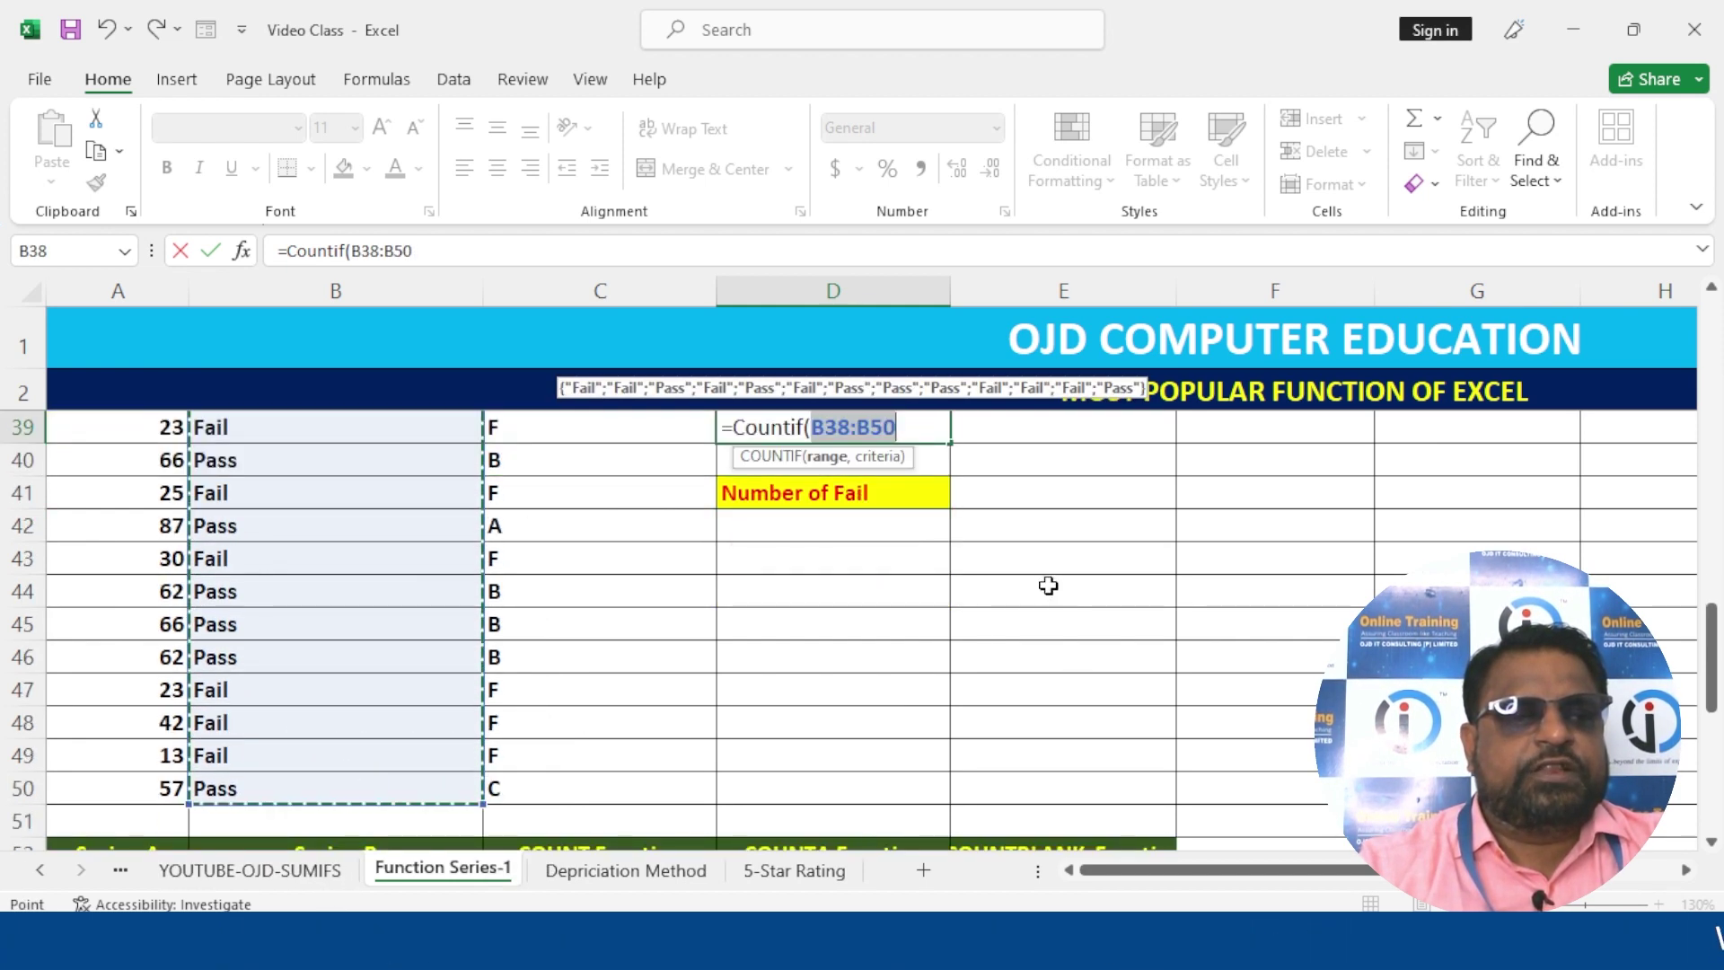
scroll(1033, 570, "up", 2)
left_click(922, 628)
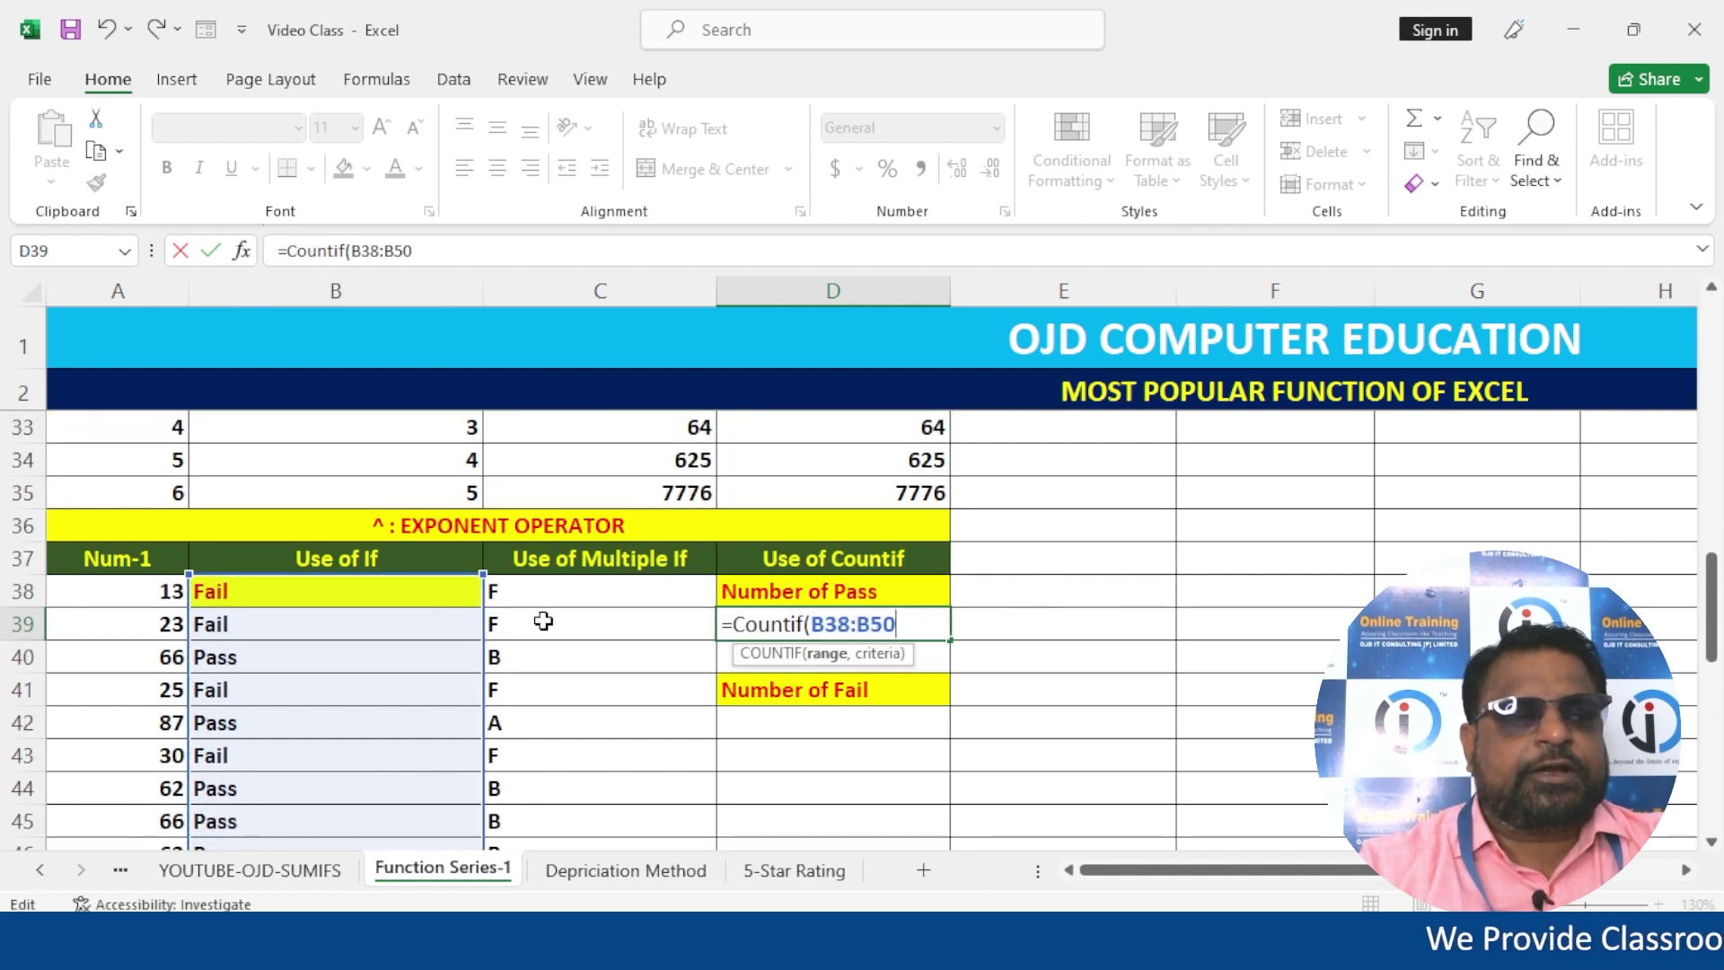
type(",\"Pass")
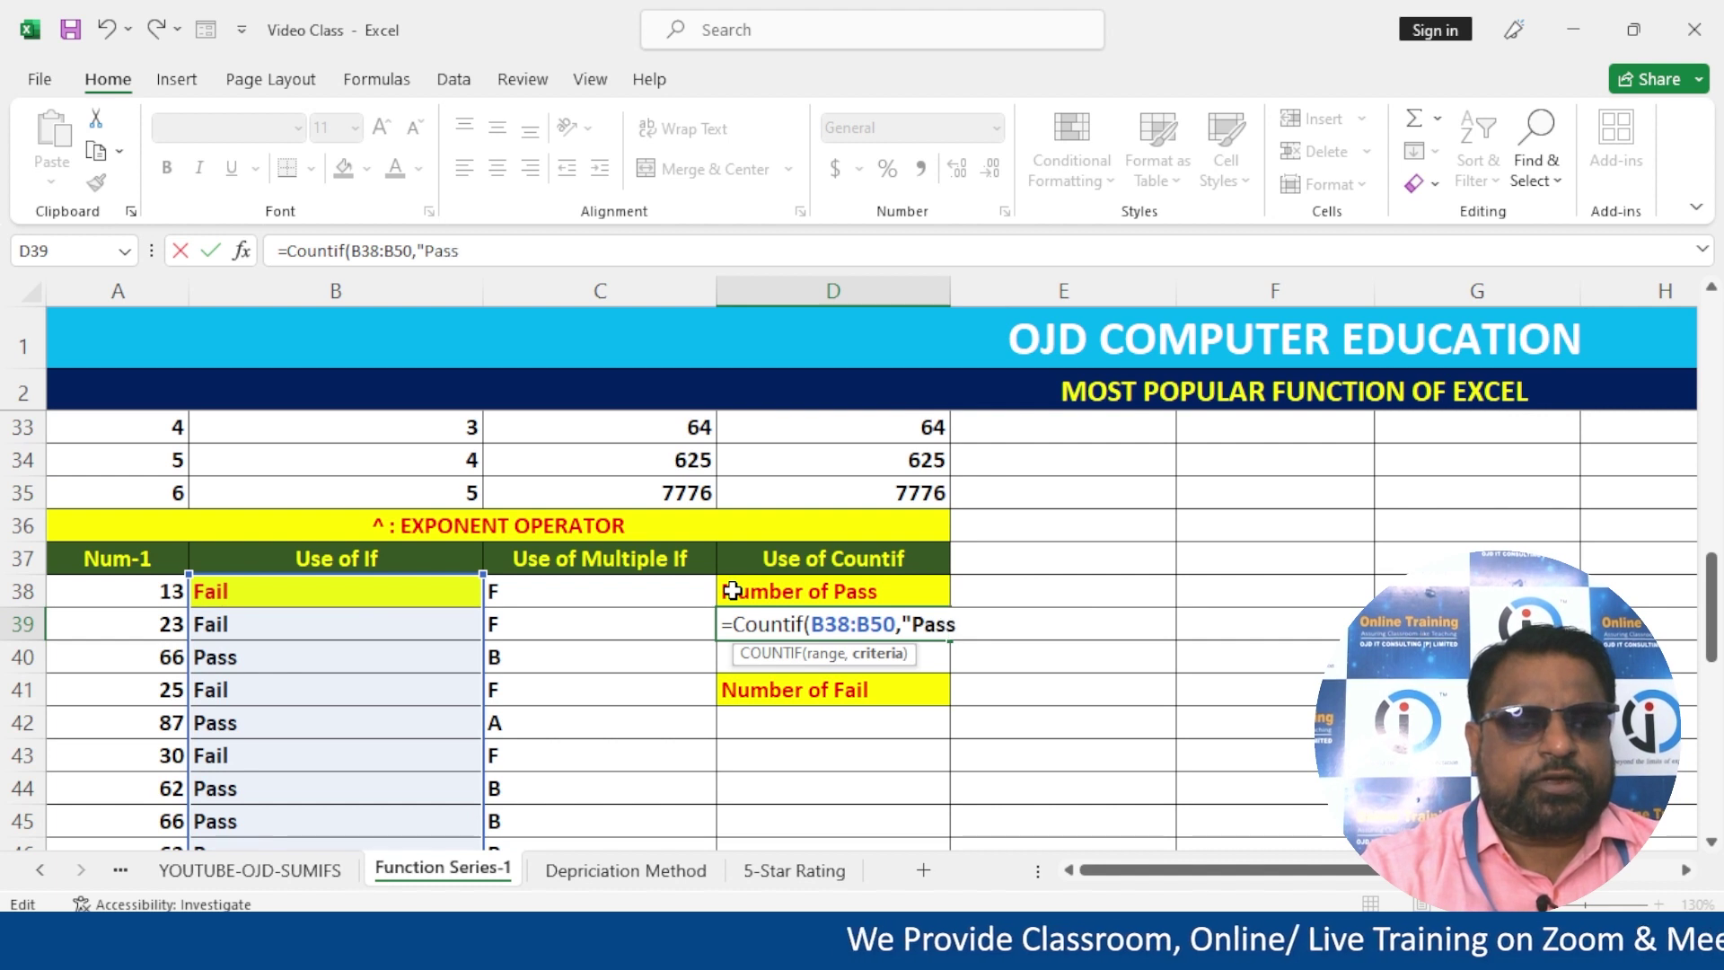
type("\")")
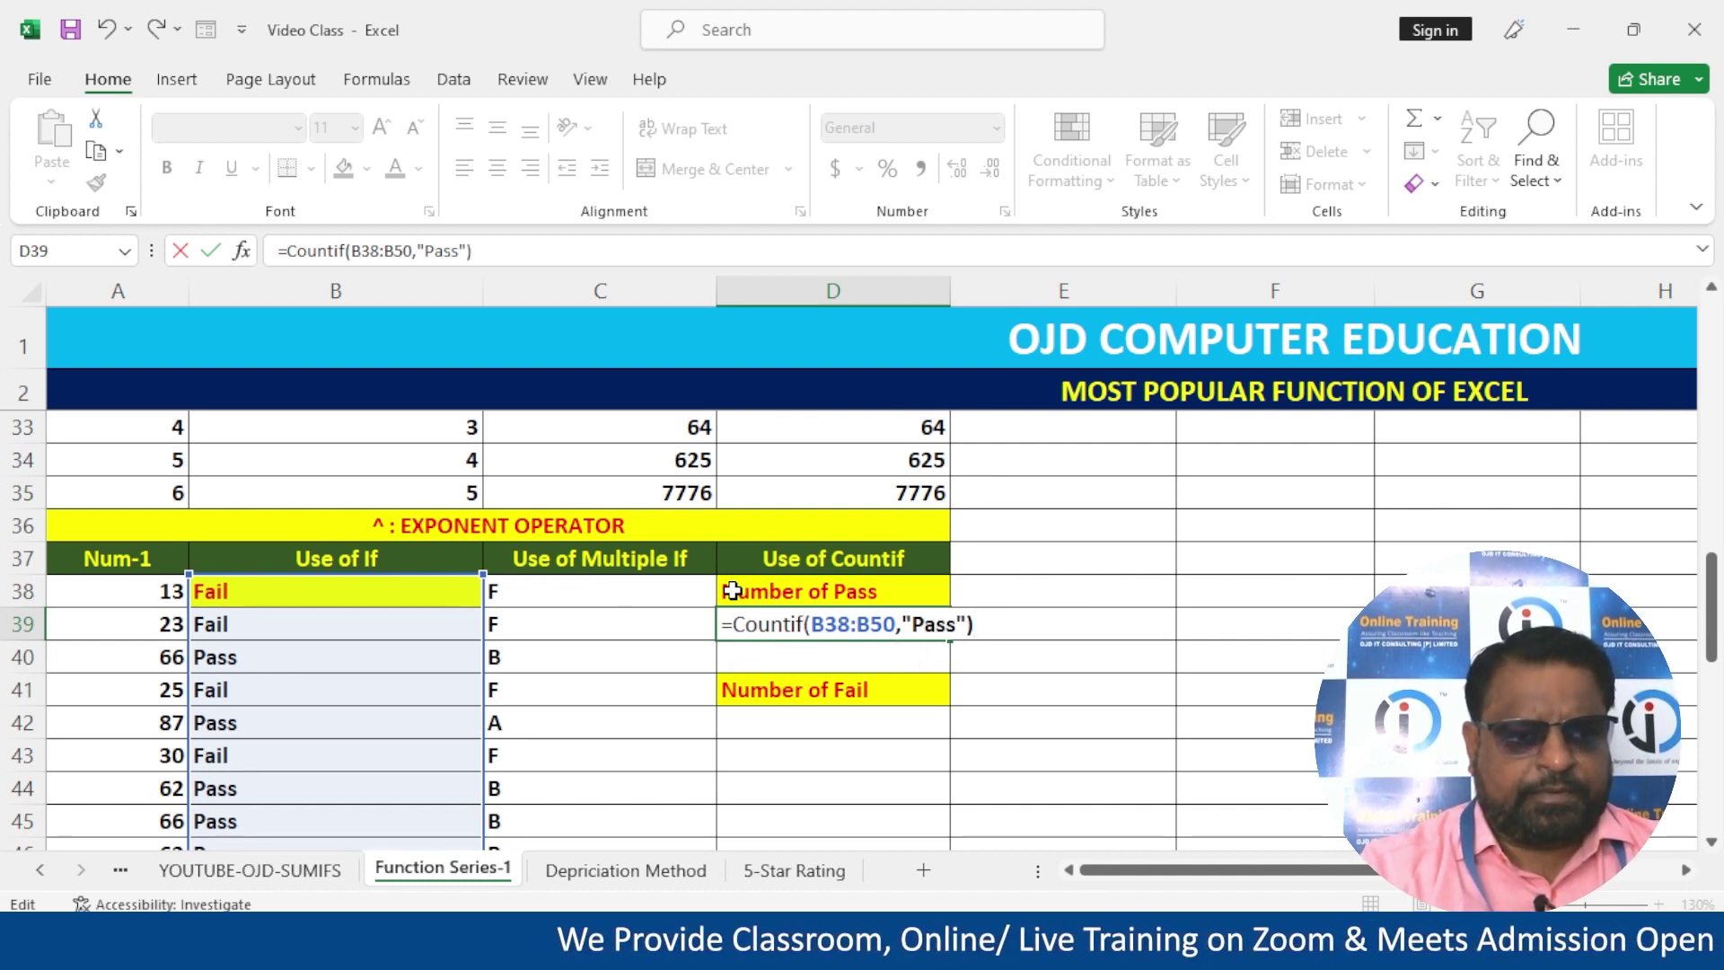
key("Return")
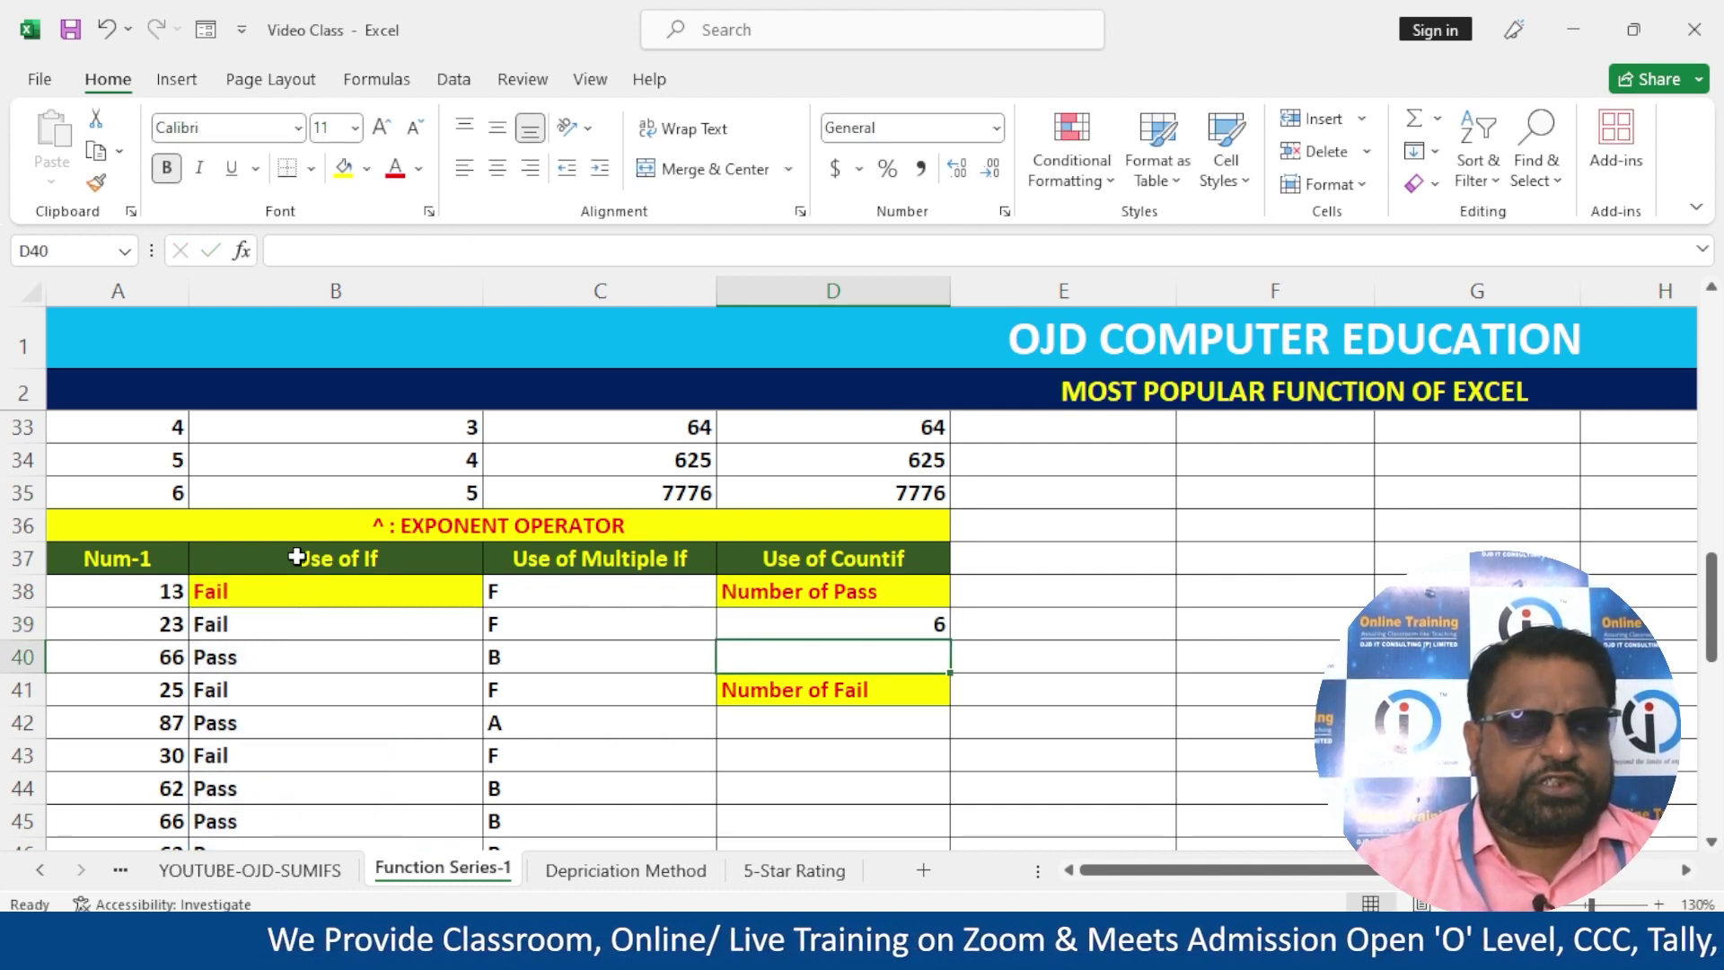
- Enter =countif(B38:B50,"Fail") in D42 to count the fails in the Use of If column
left_click(823, 717)
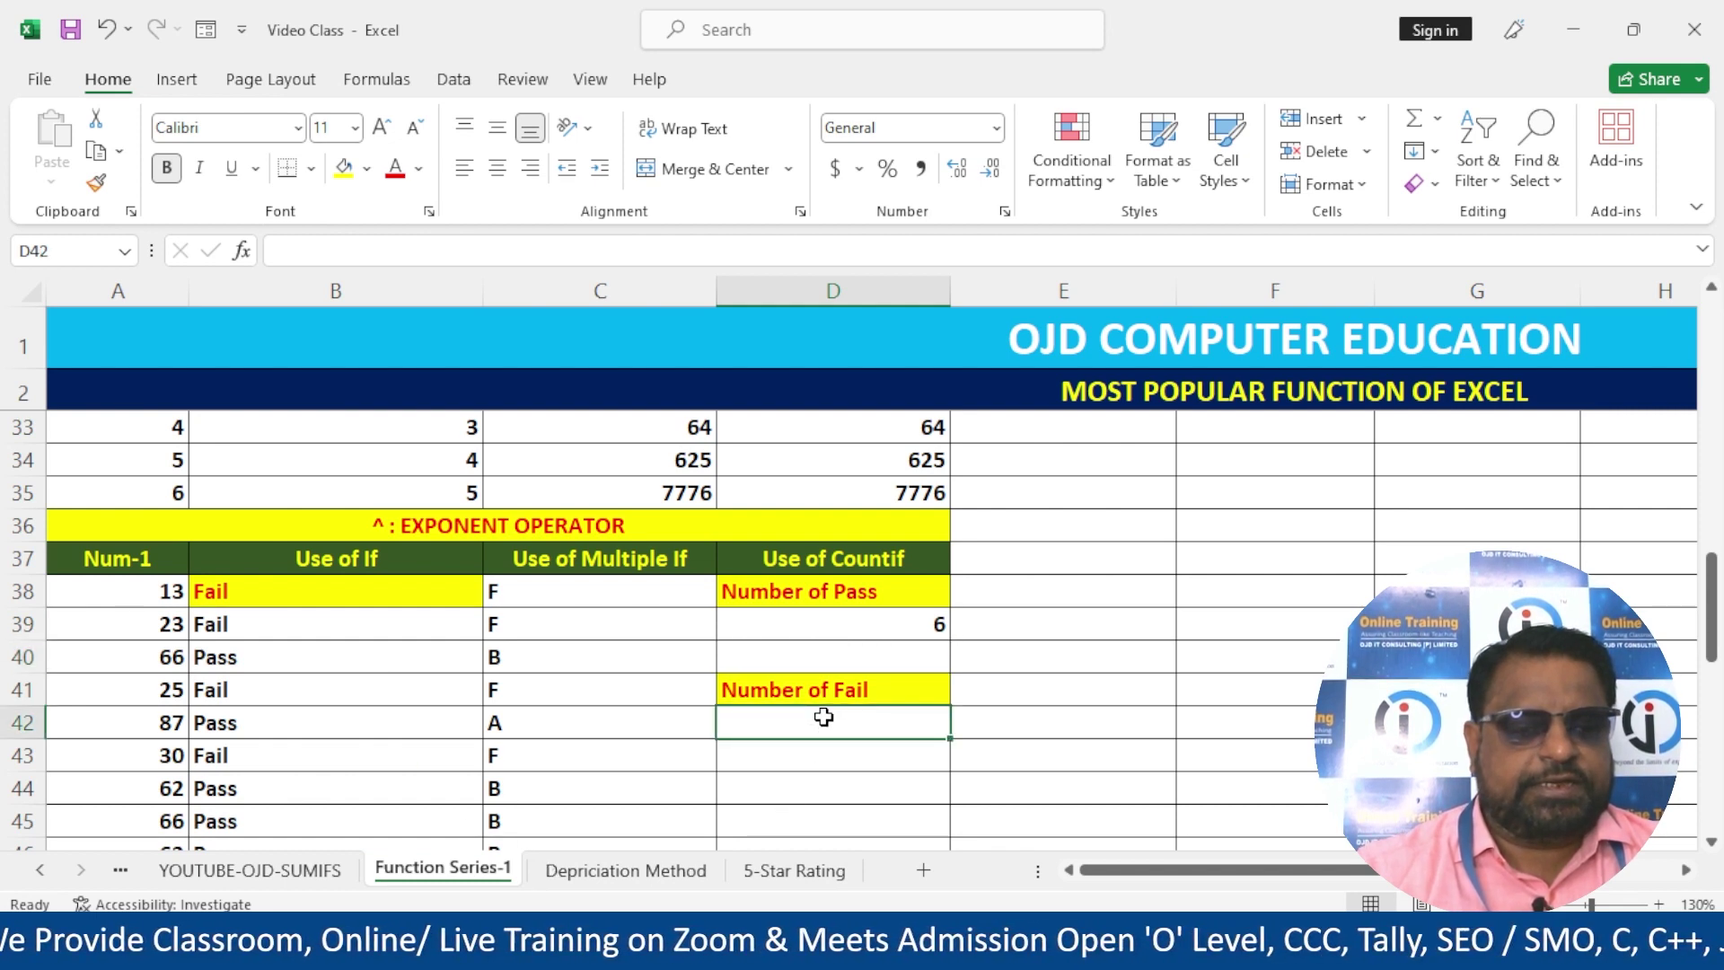
type("=countif(")
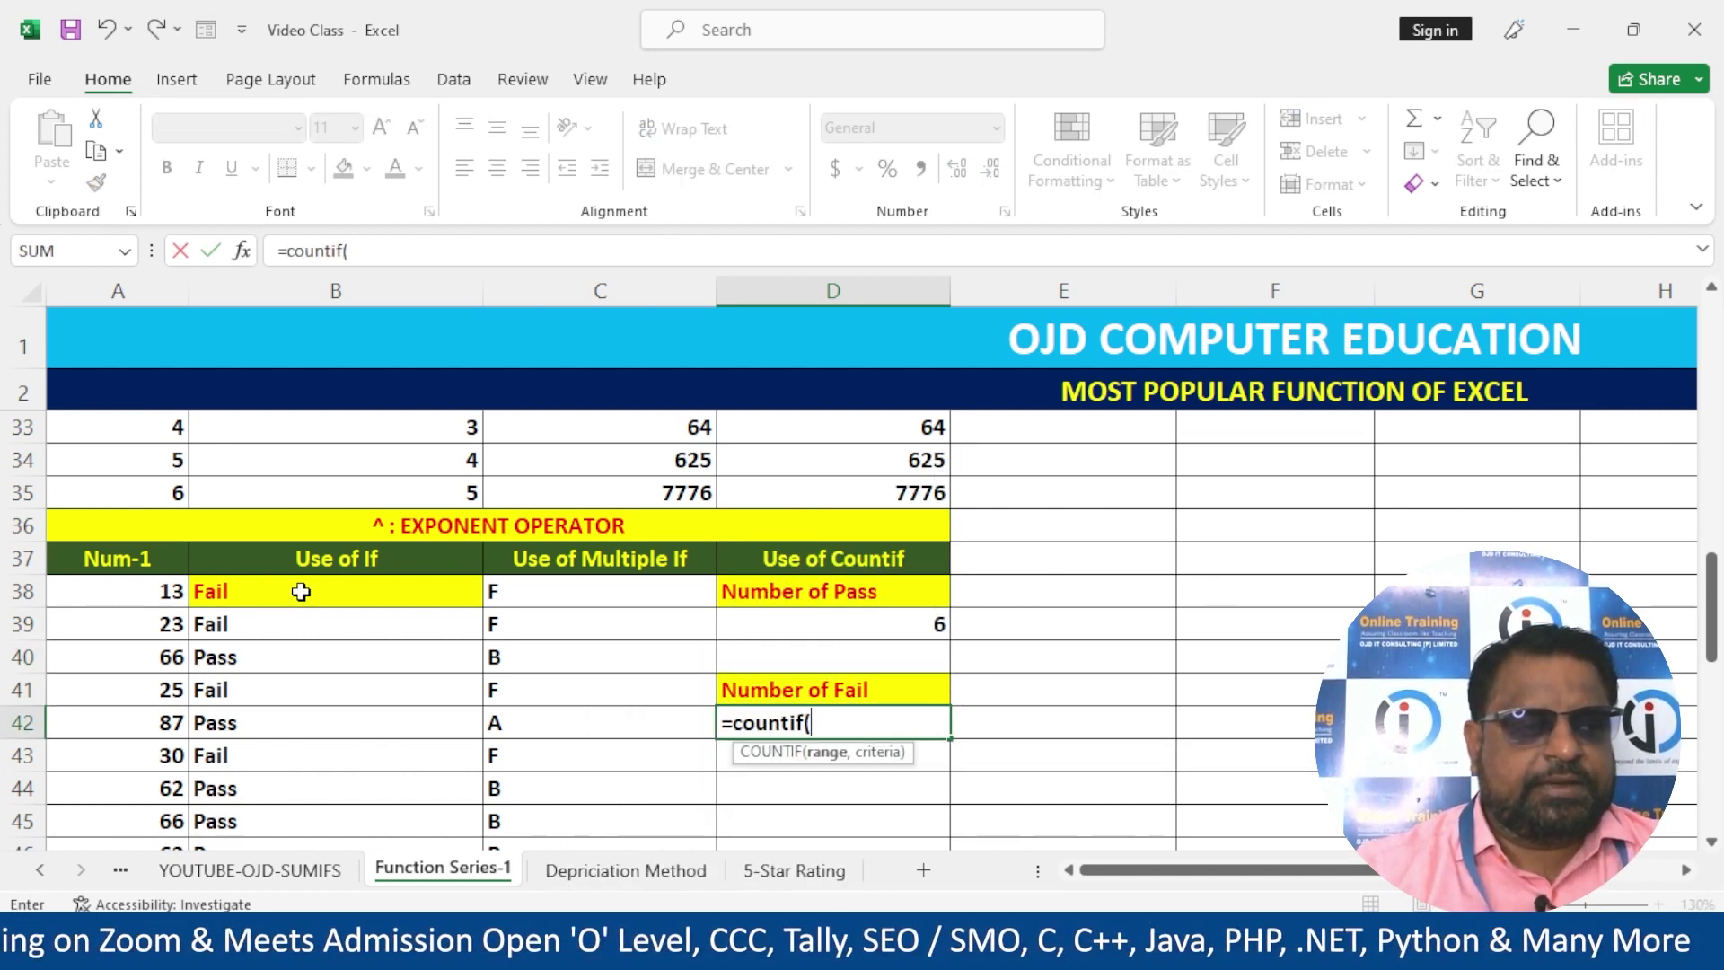
left_click_drag(301, 591, 369, 789)
type(",")
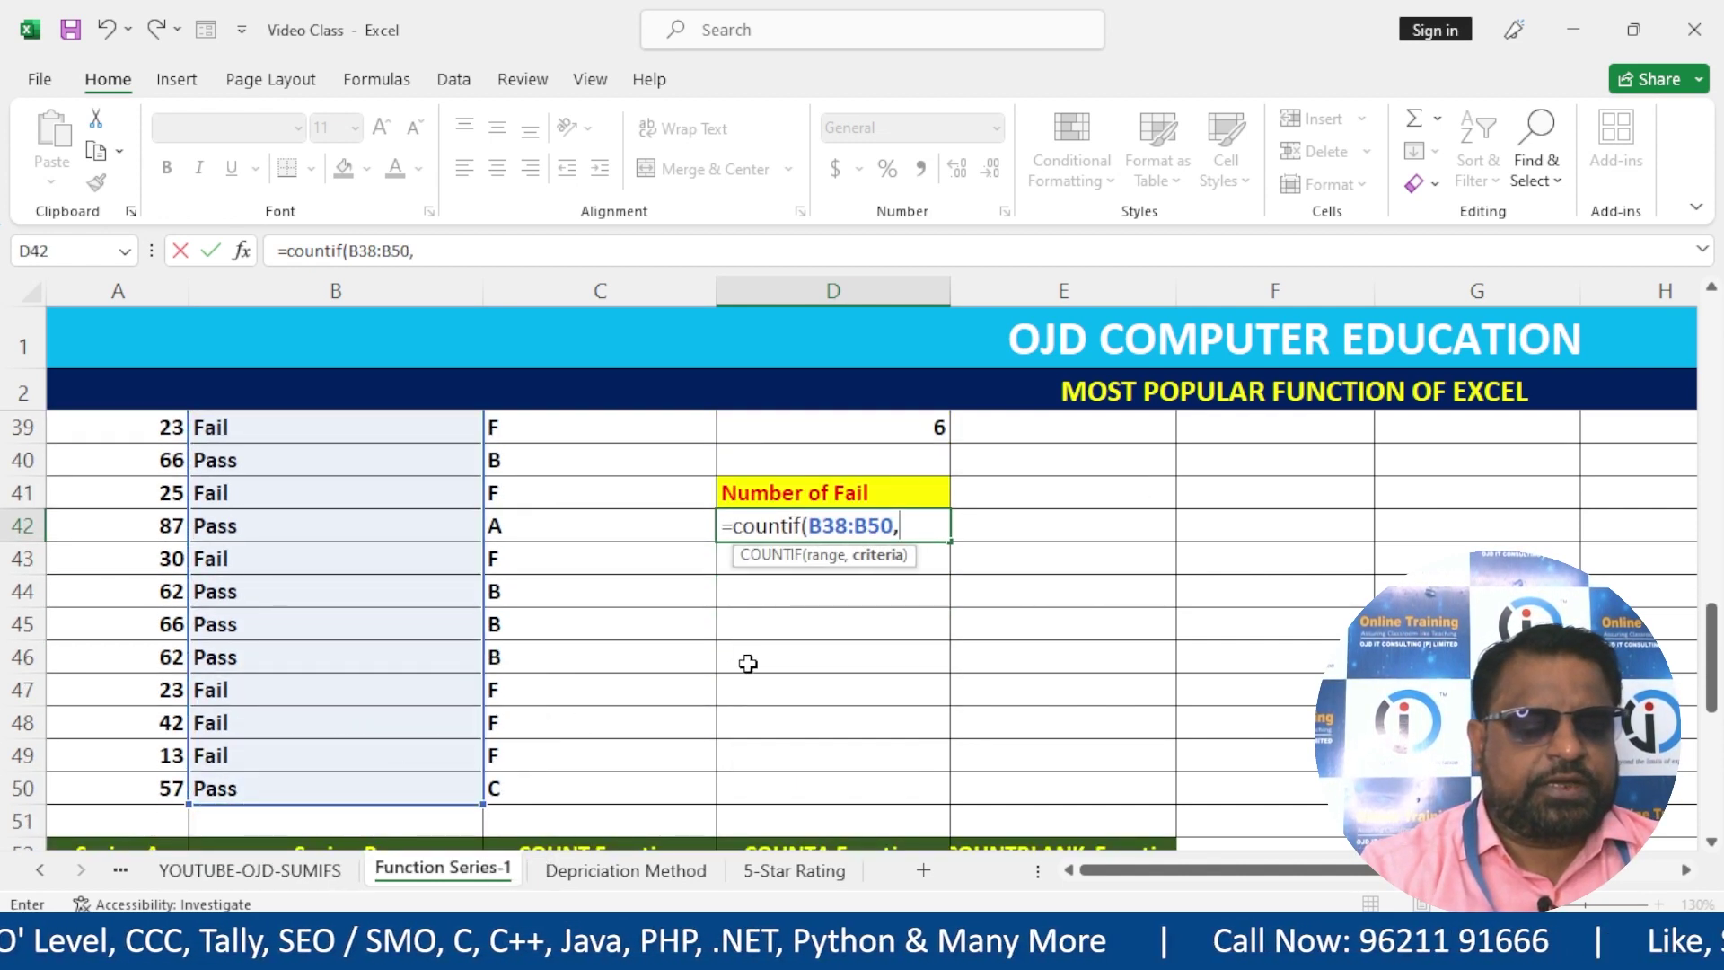
type("\"Fail\")")
key("Return")
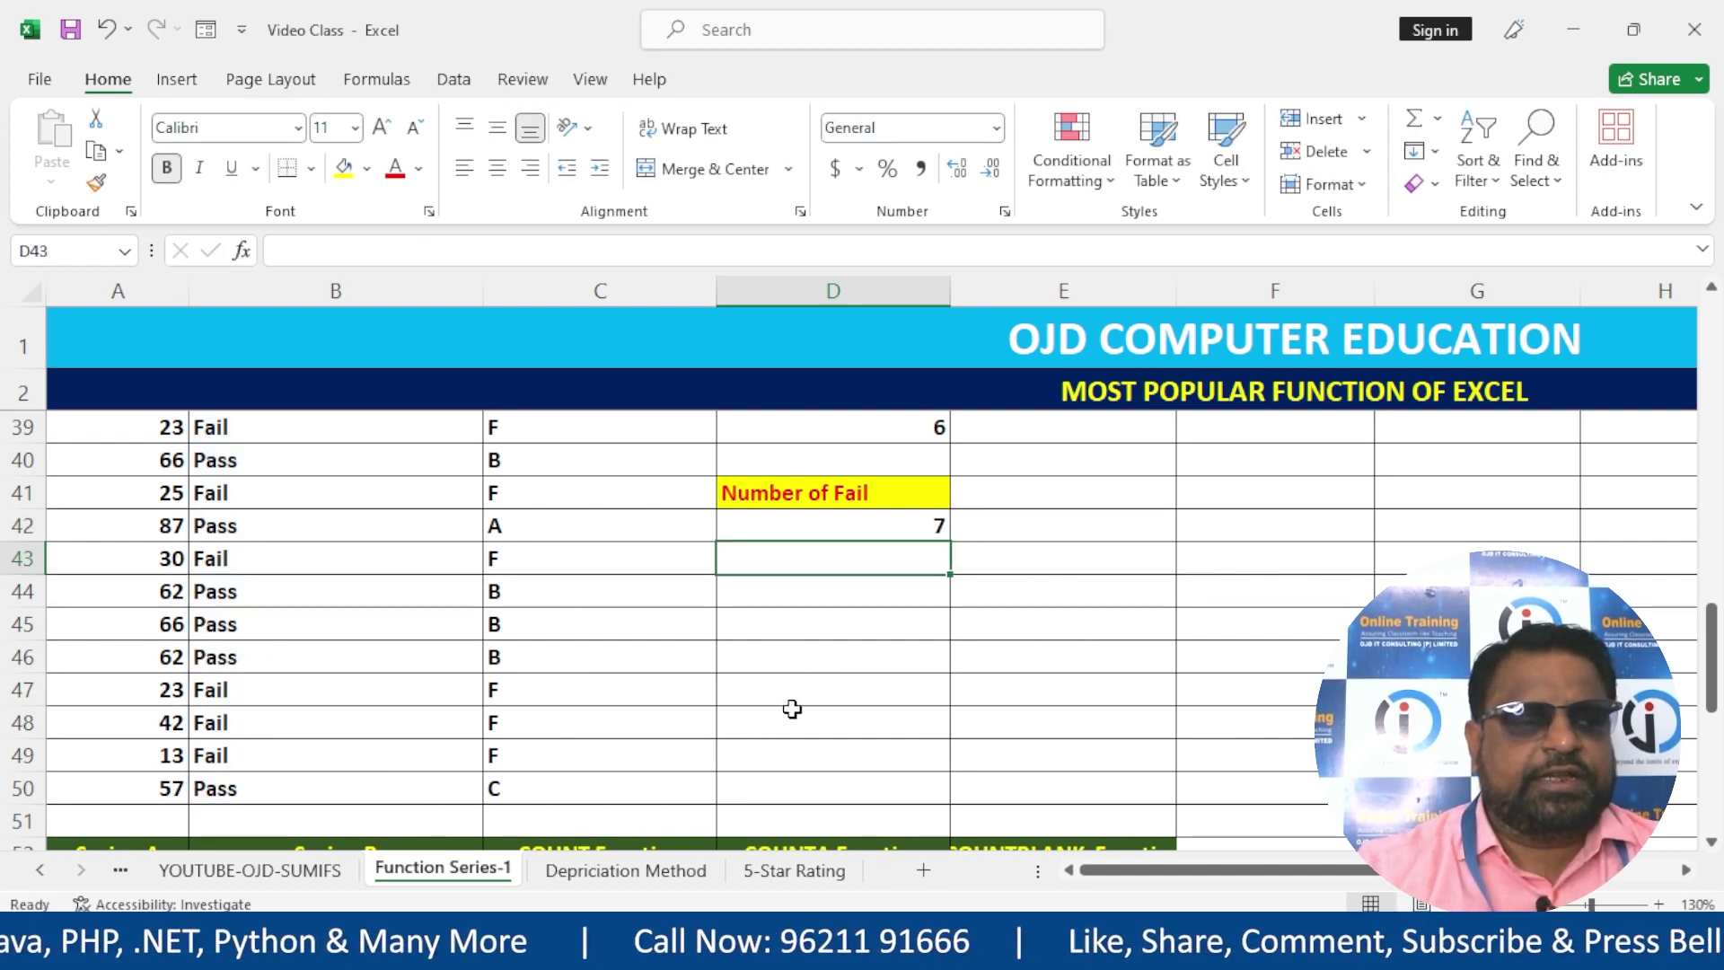
- Fill the COUNTIF result cells D39 and D42 with yellow
scroll(792, 710, "up", 1)
left_click(886, 530)
left_click(343, 168)
left_click(894, 632)
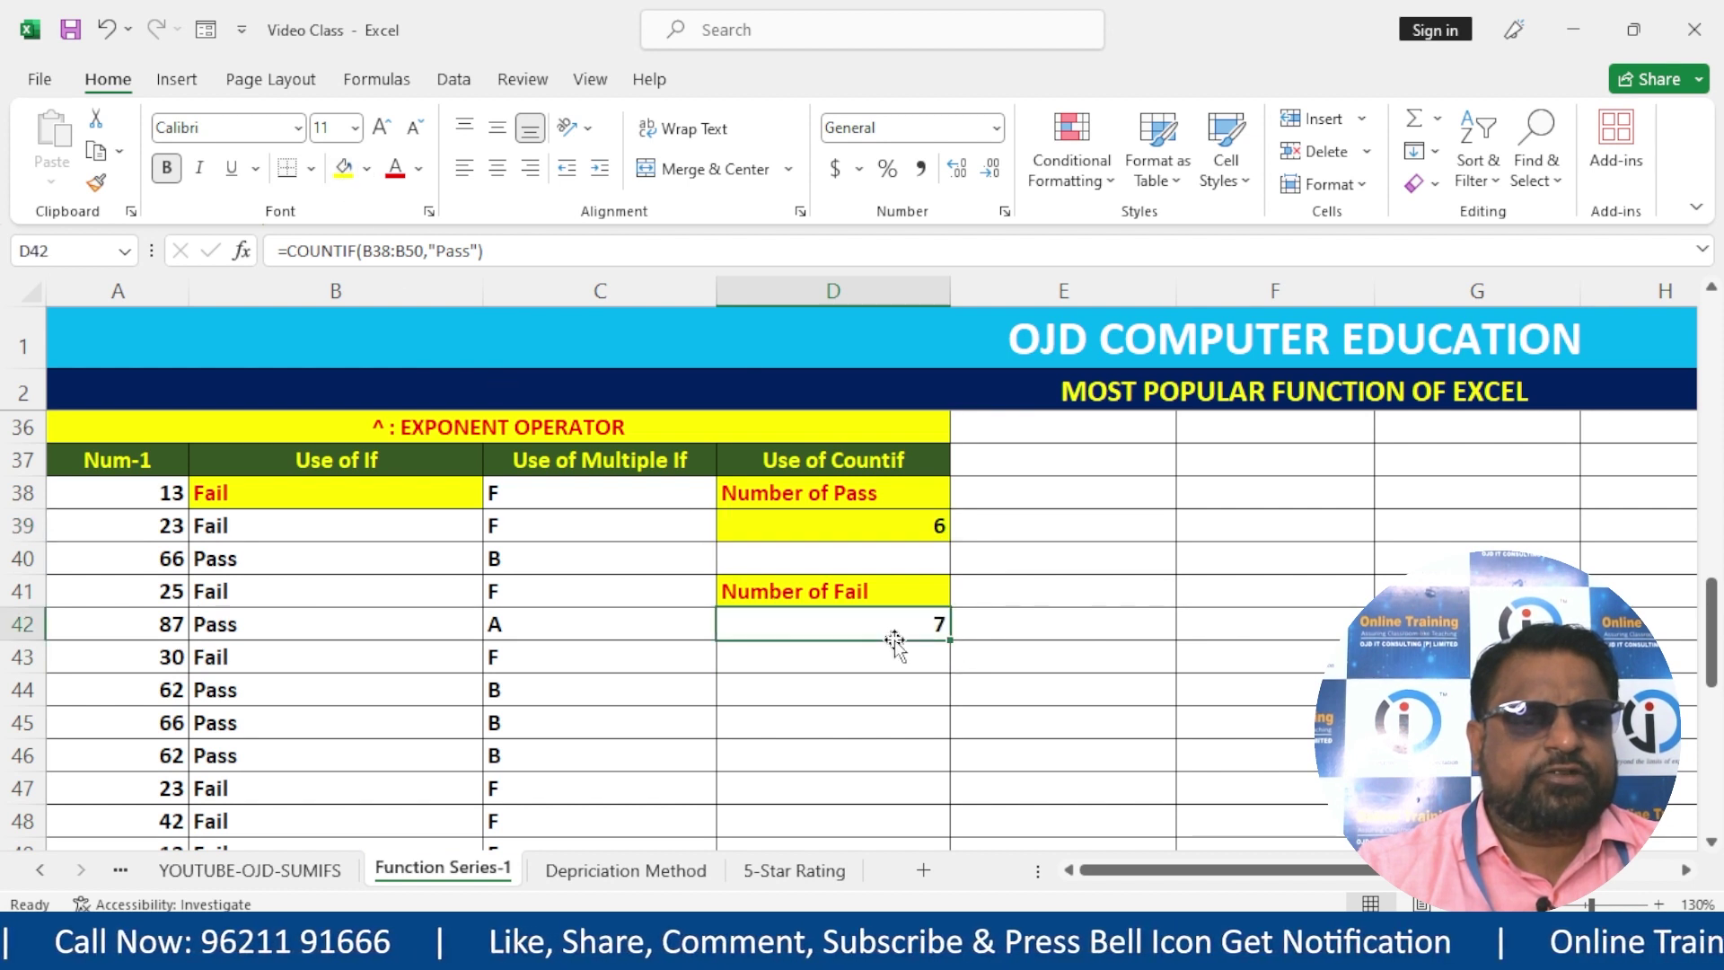
left_click(346, 169)
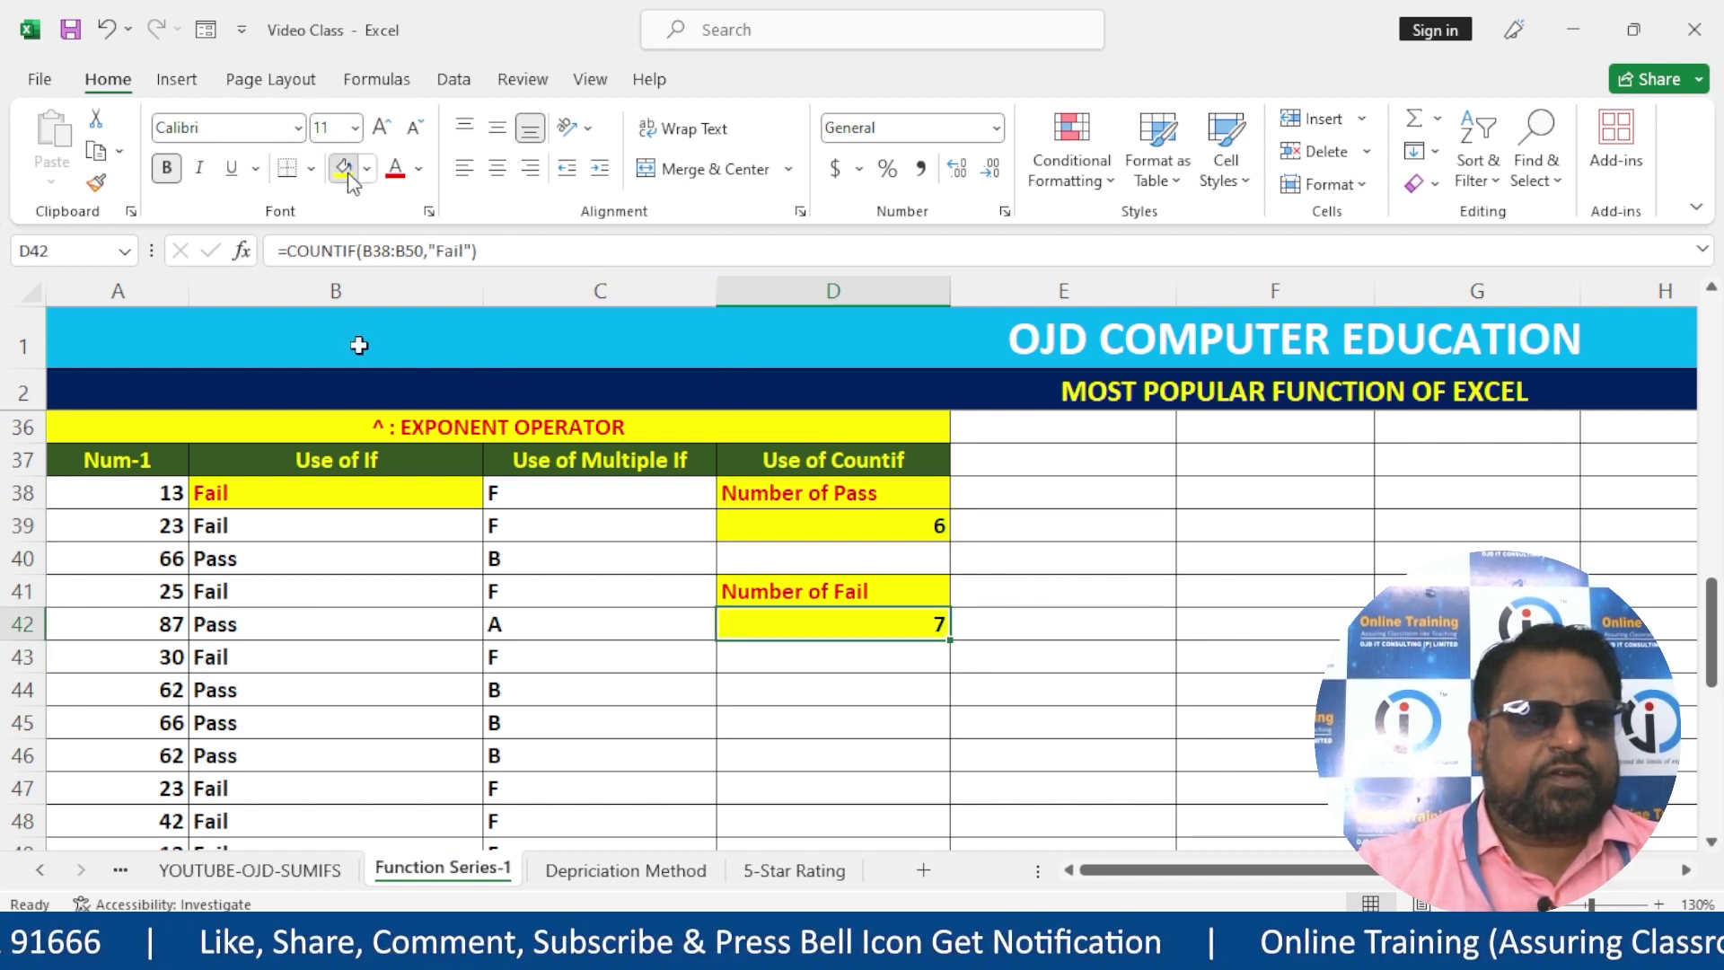
- Set the Num-1 value in A38 to 96 to test the IF and COUNTIF formulas
left_click(132, 500)
type("96")
key("Return")
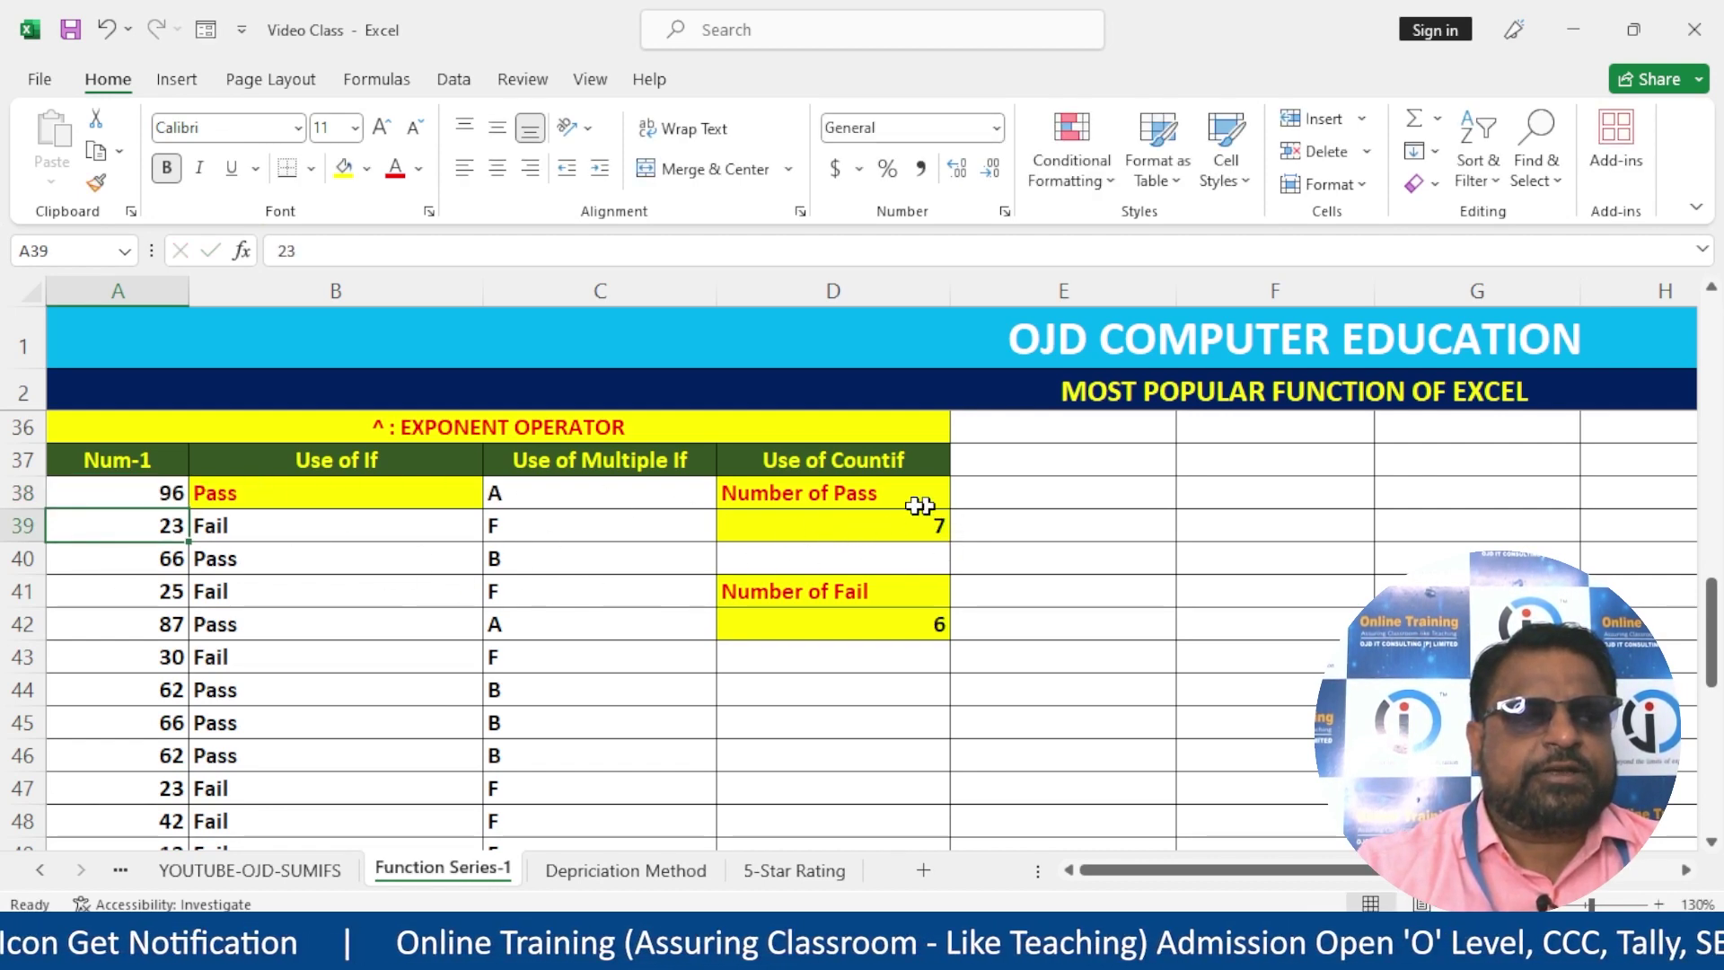
left_click(126, 494)
- Test the power formulas by setting the number in A34 to 9 and finally to 4
scroll(593, 673, "up", 1)
scroll(599, 690, "up", 1)
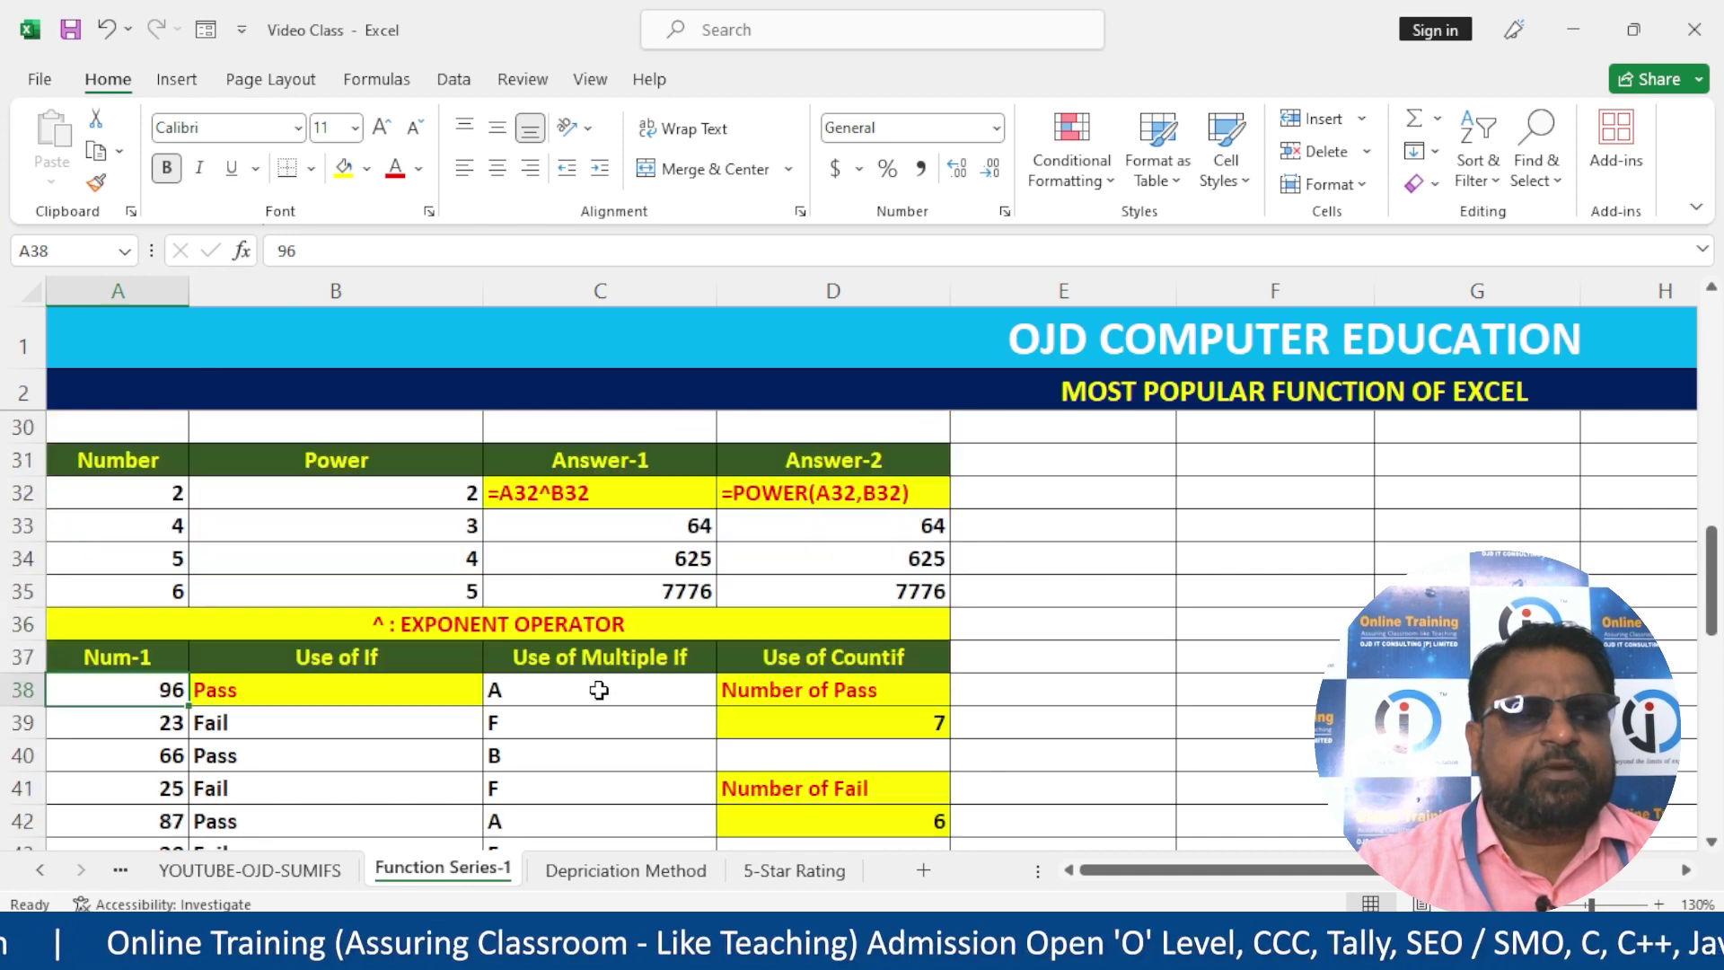
left_click(130, 570)
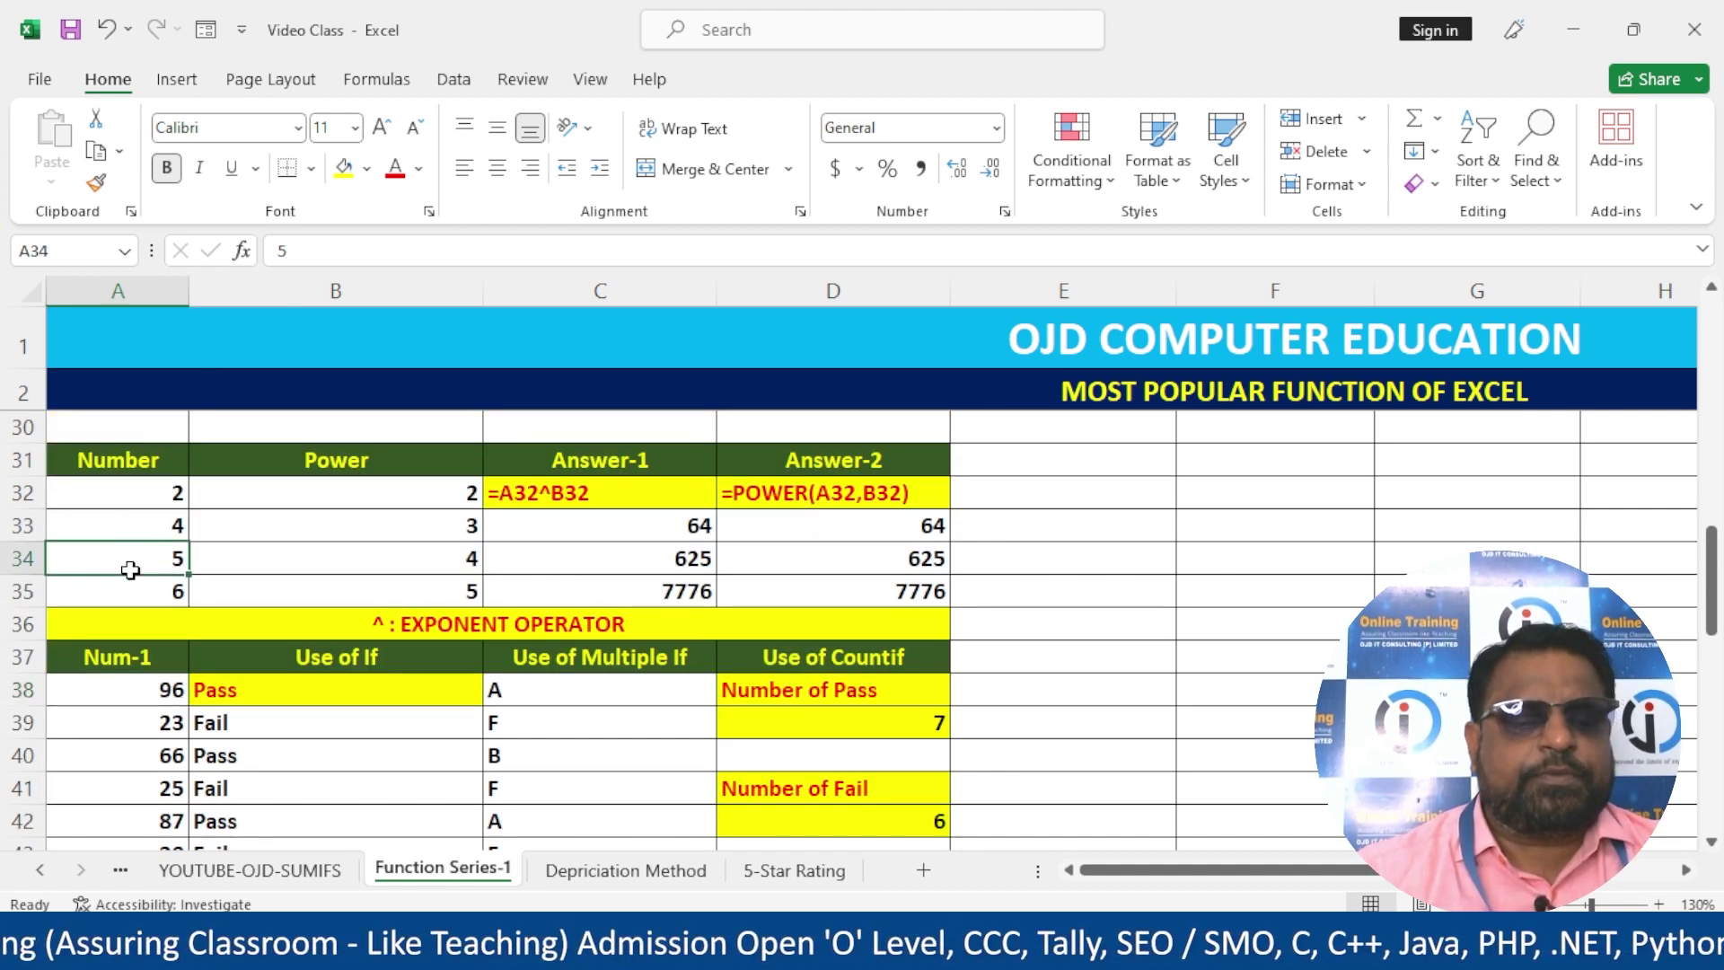
type("9")
key("ctrl+Return")
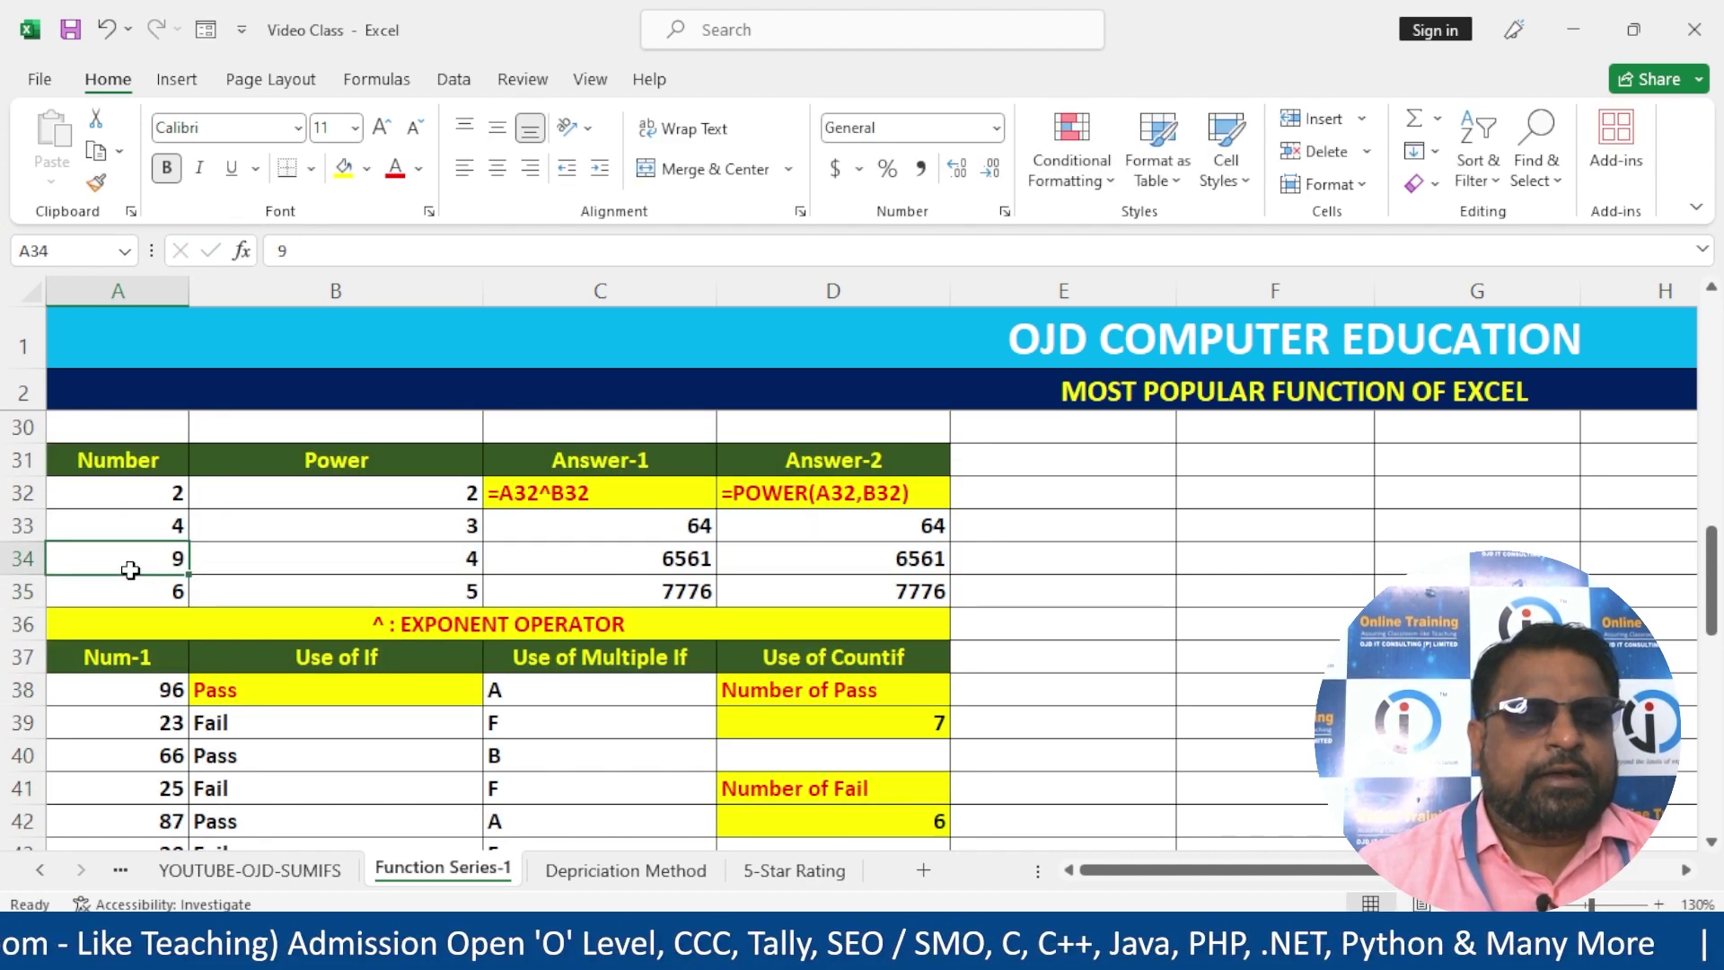
type("4")
key("Return")
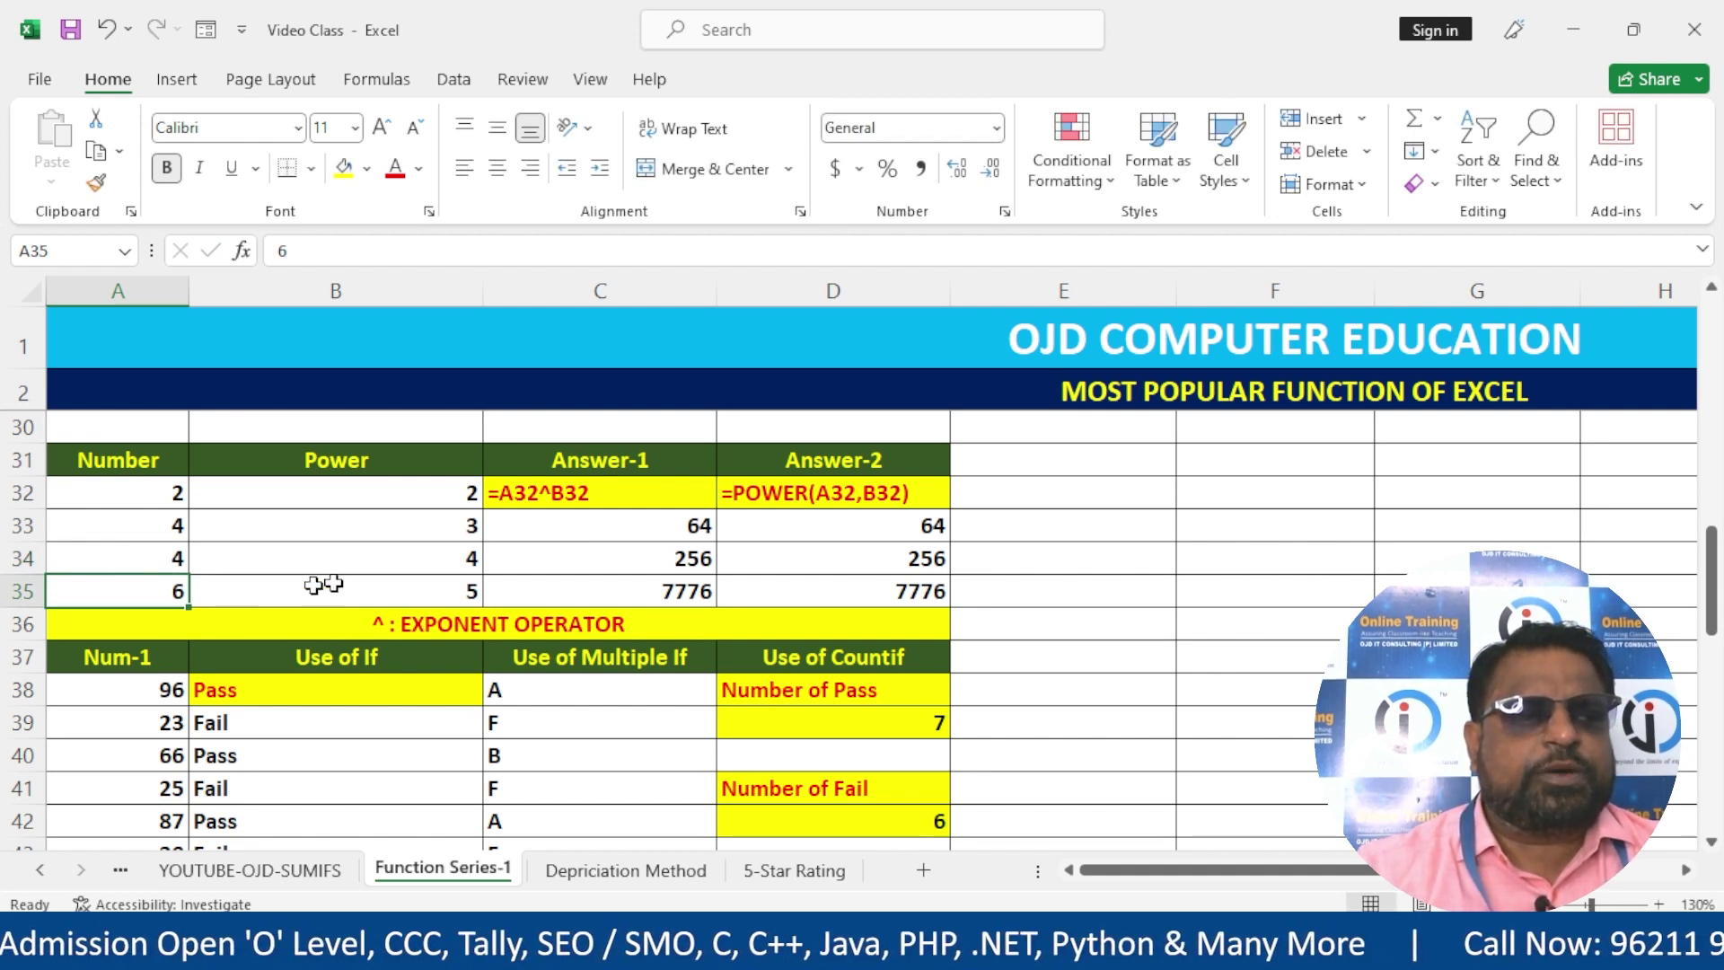
- Set the power in B34 to 3 and finally to 2
left_click(419, 564)
type("3")
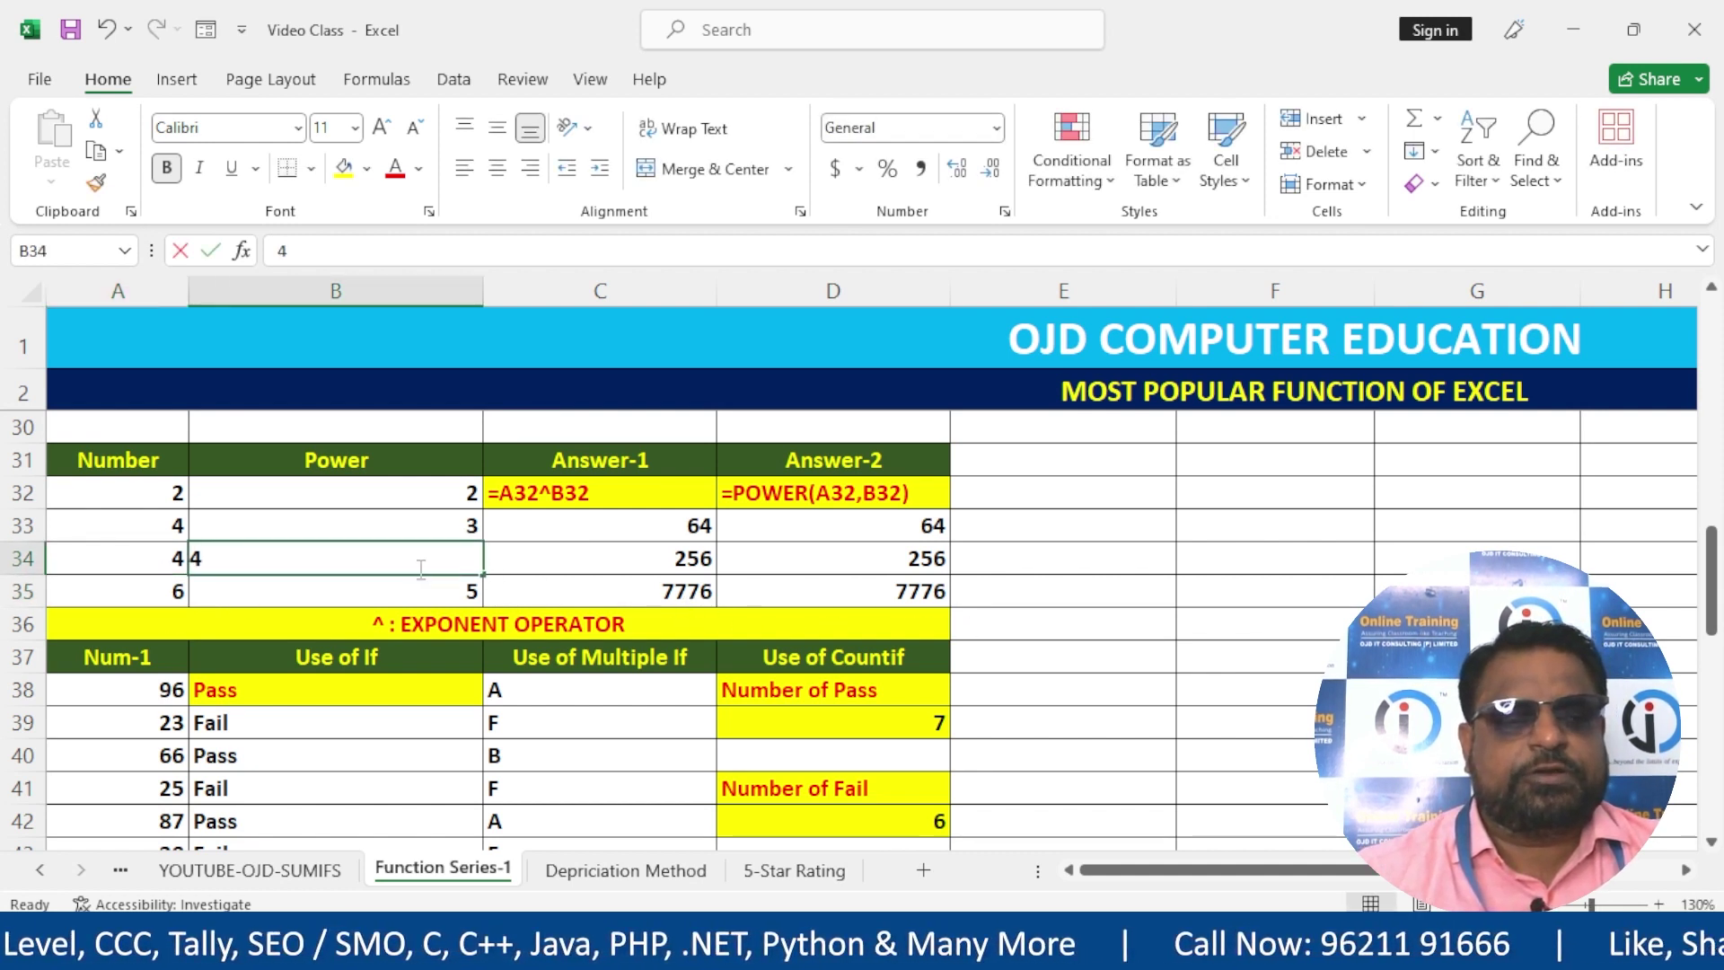
key("Return")
left_click(330, 563)
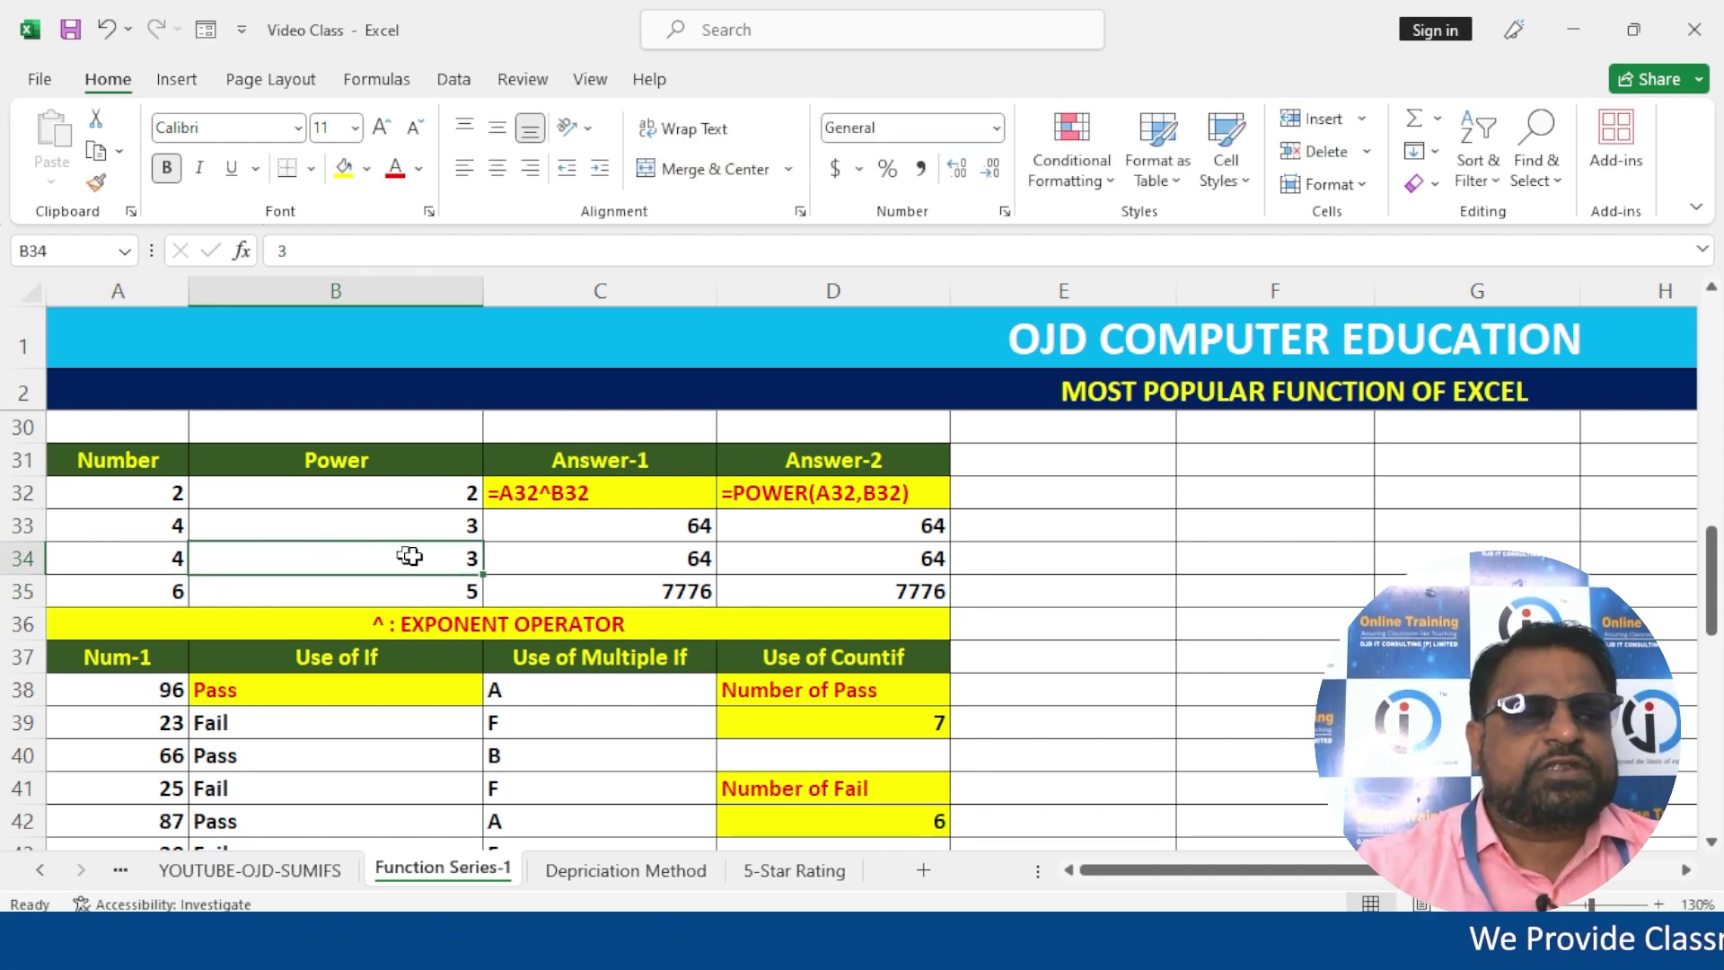
type("7")
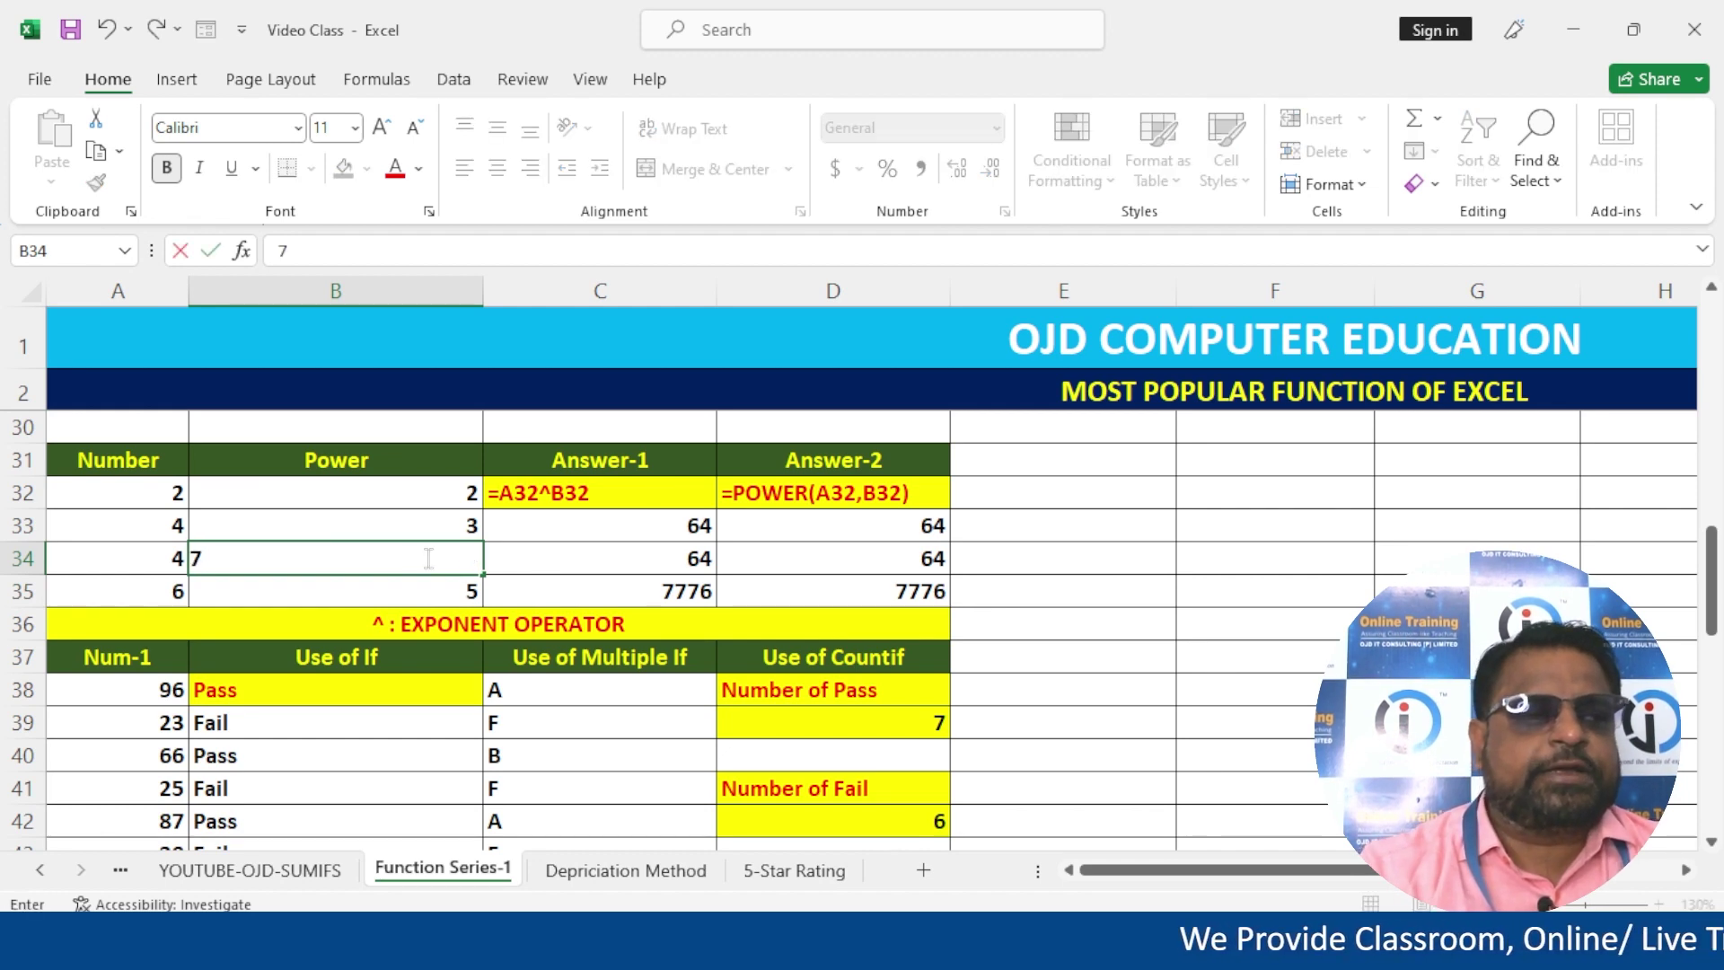
key("Escape")
type("2")
key("Return")
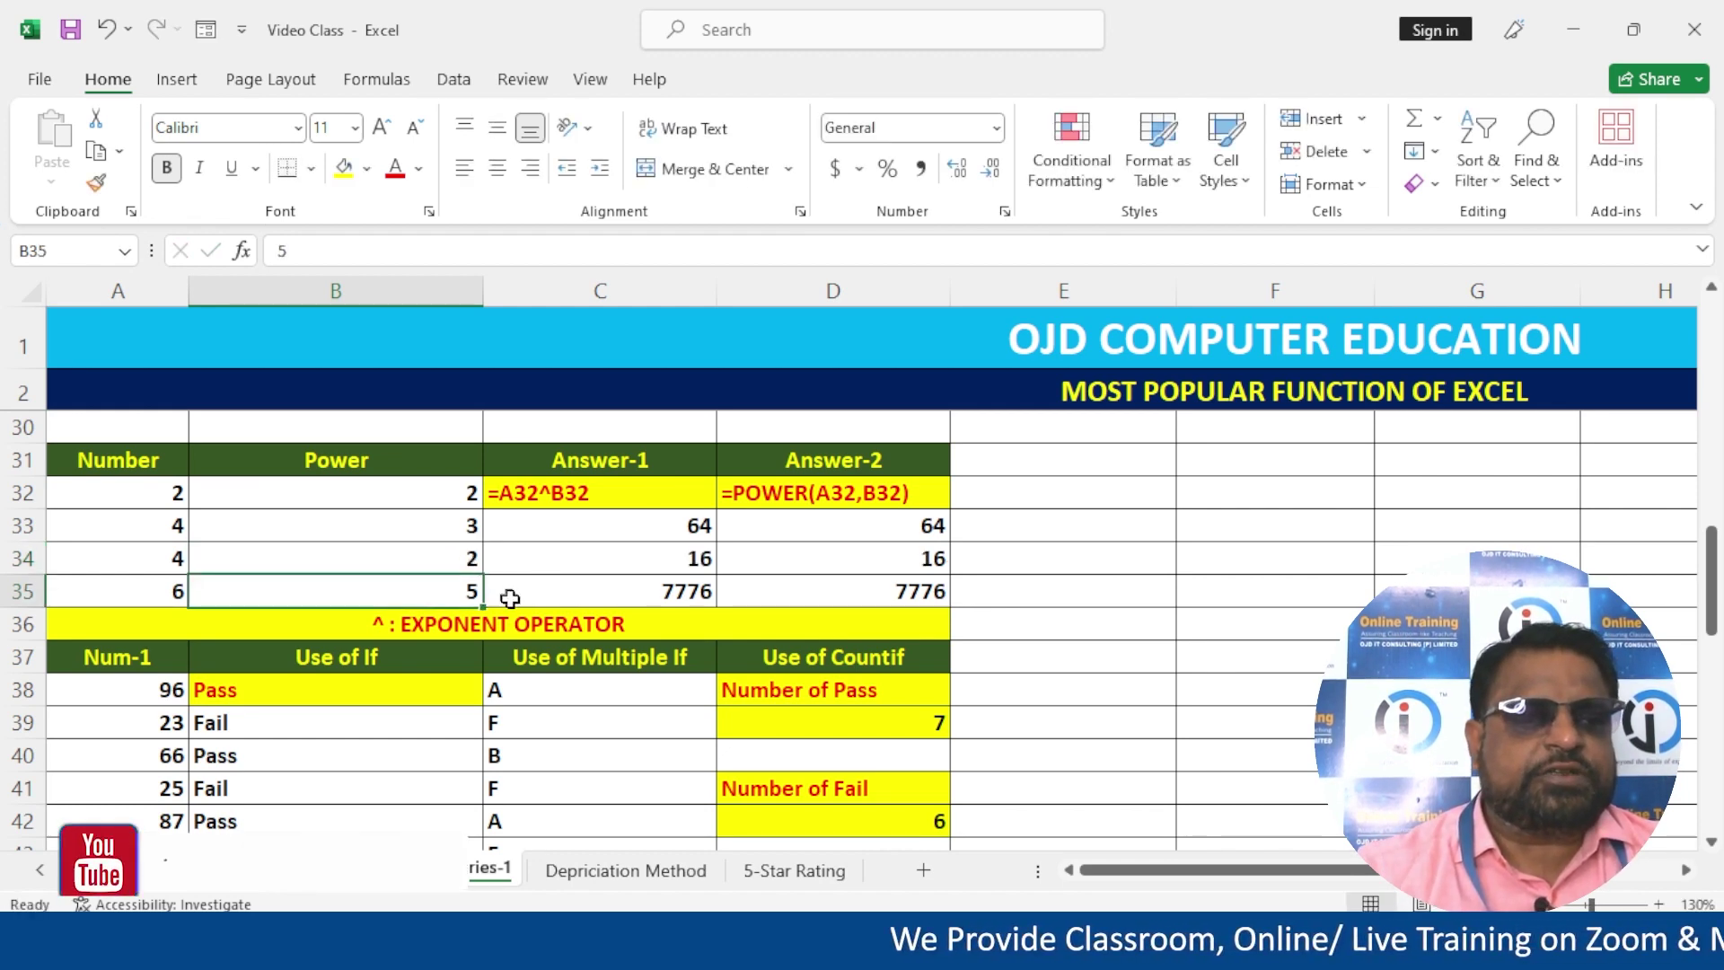
- Set the number in A28 of the remainder and quotient table to 8
scroll(510, 600, "up", 4)
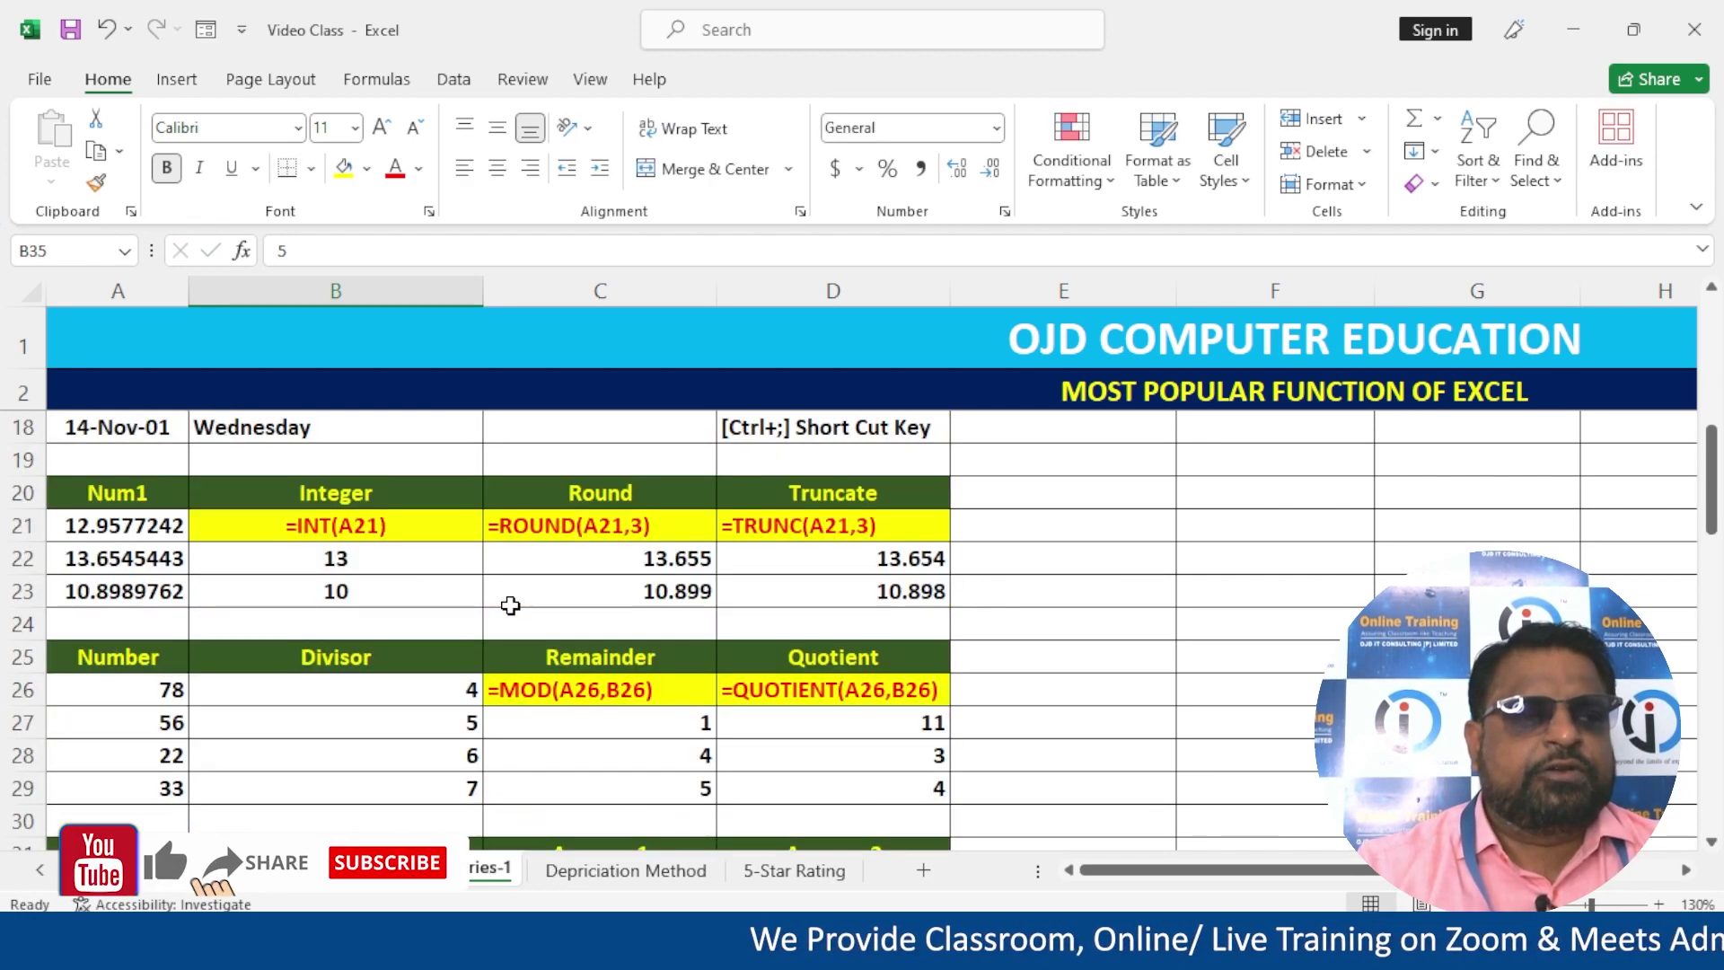
left_click(154, 763)
type("8")
key("Return")
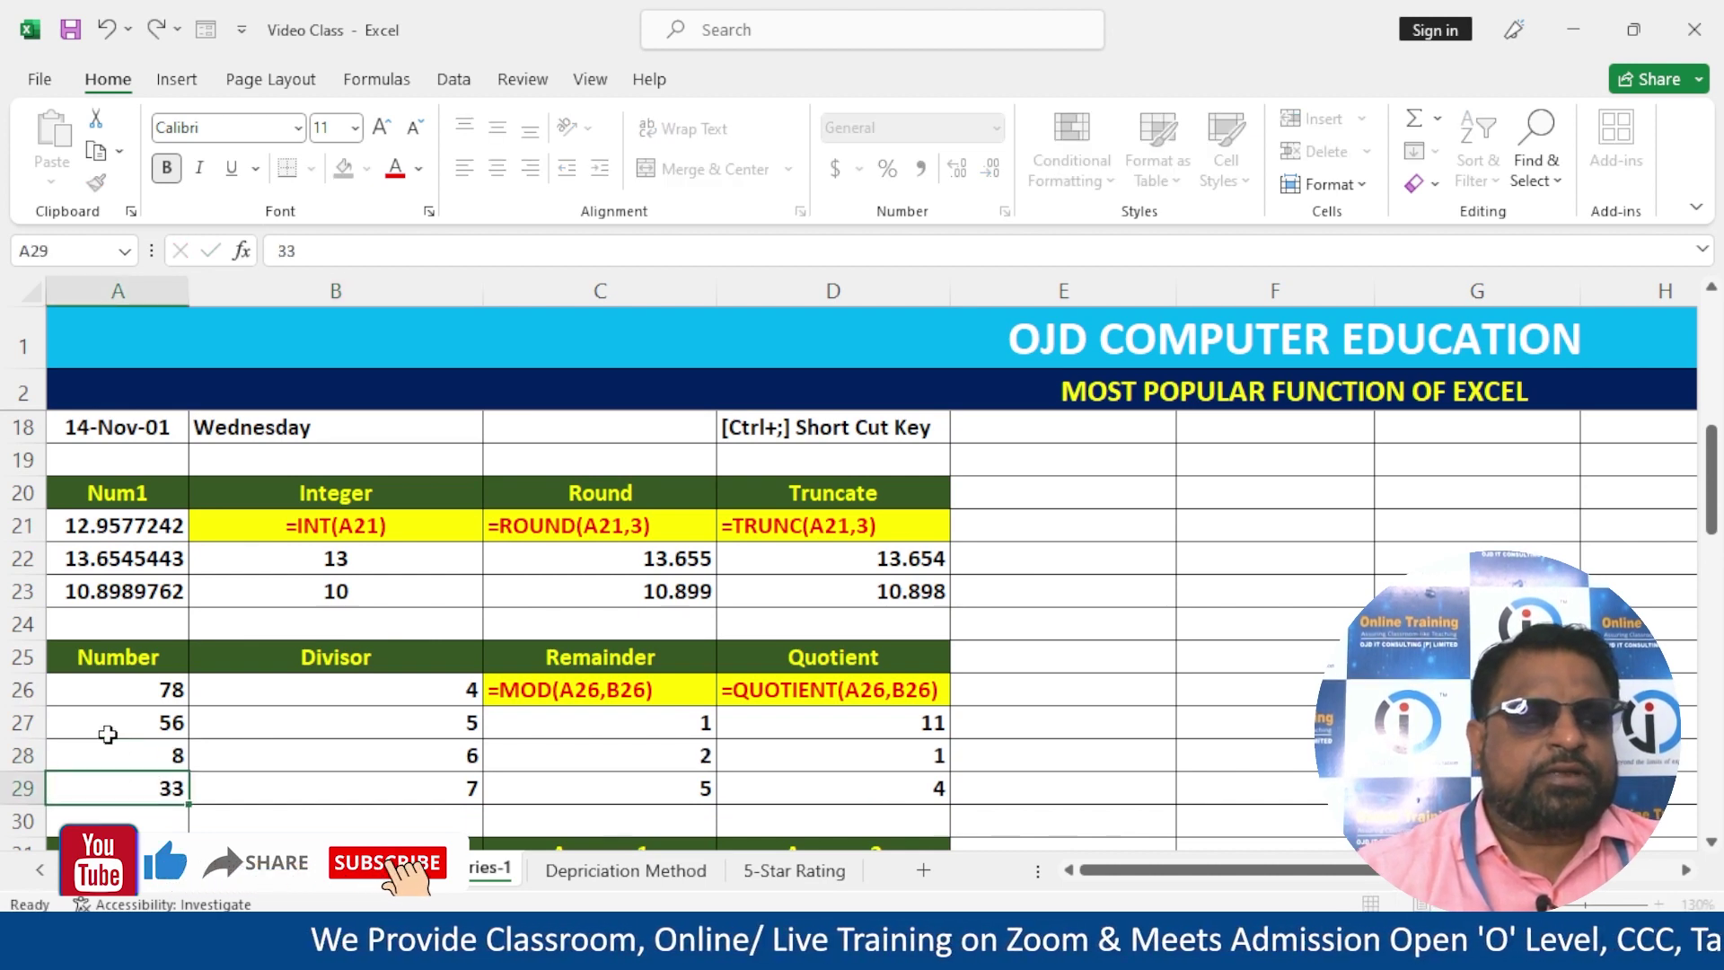
- Set the Num1 value in A12 of the factorial table to 2
scroll(112, 718, "up", 1)
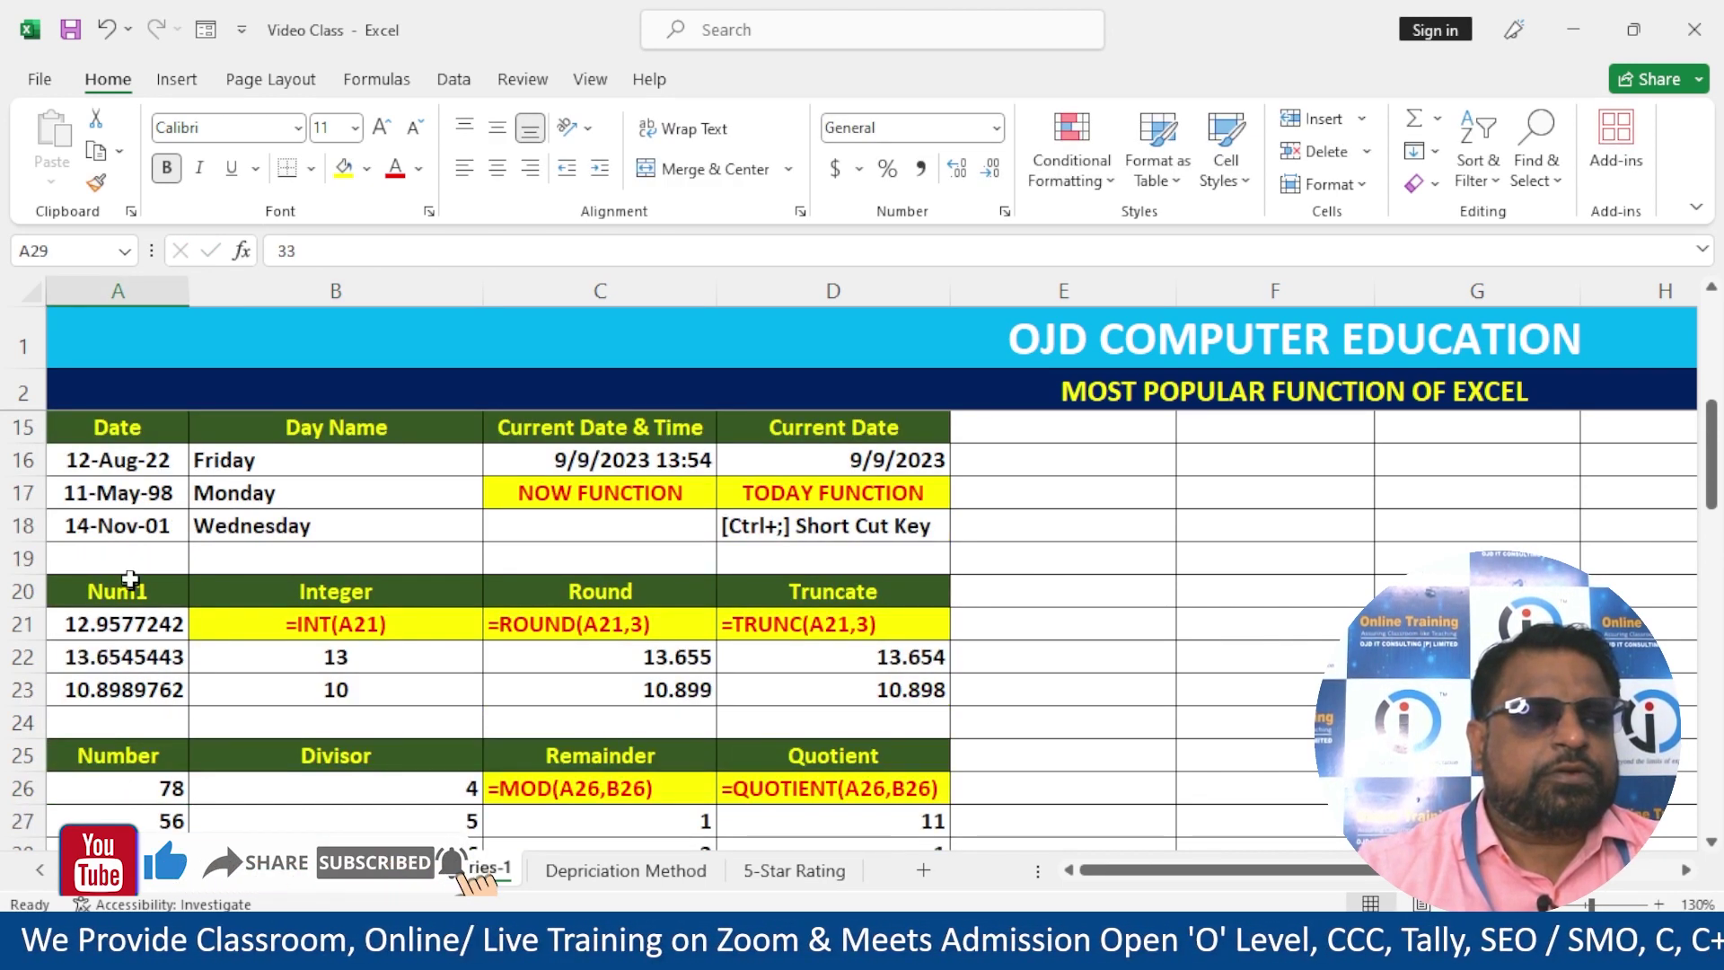
left_click(119, 527)
scroll(368, 512, "up", 3)
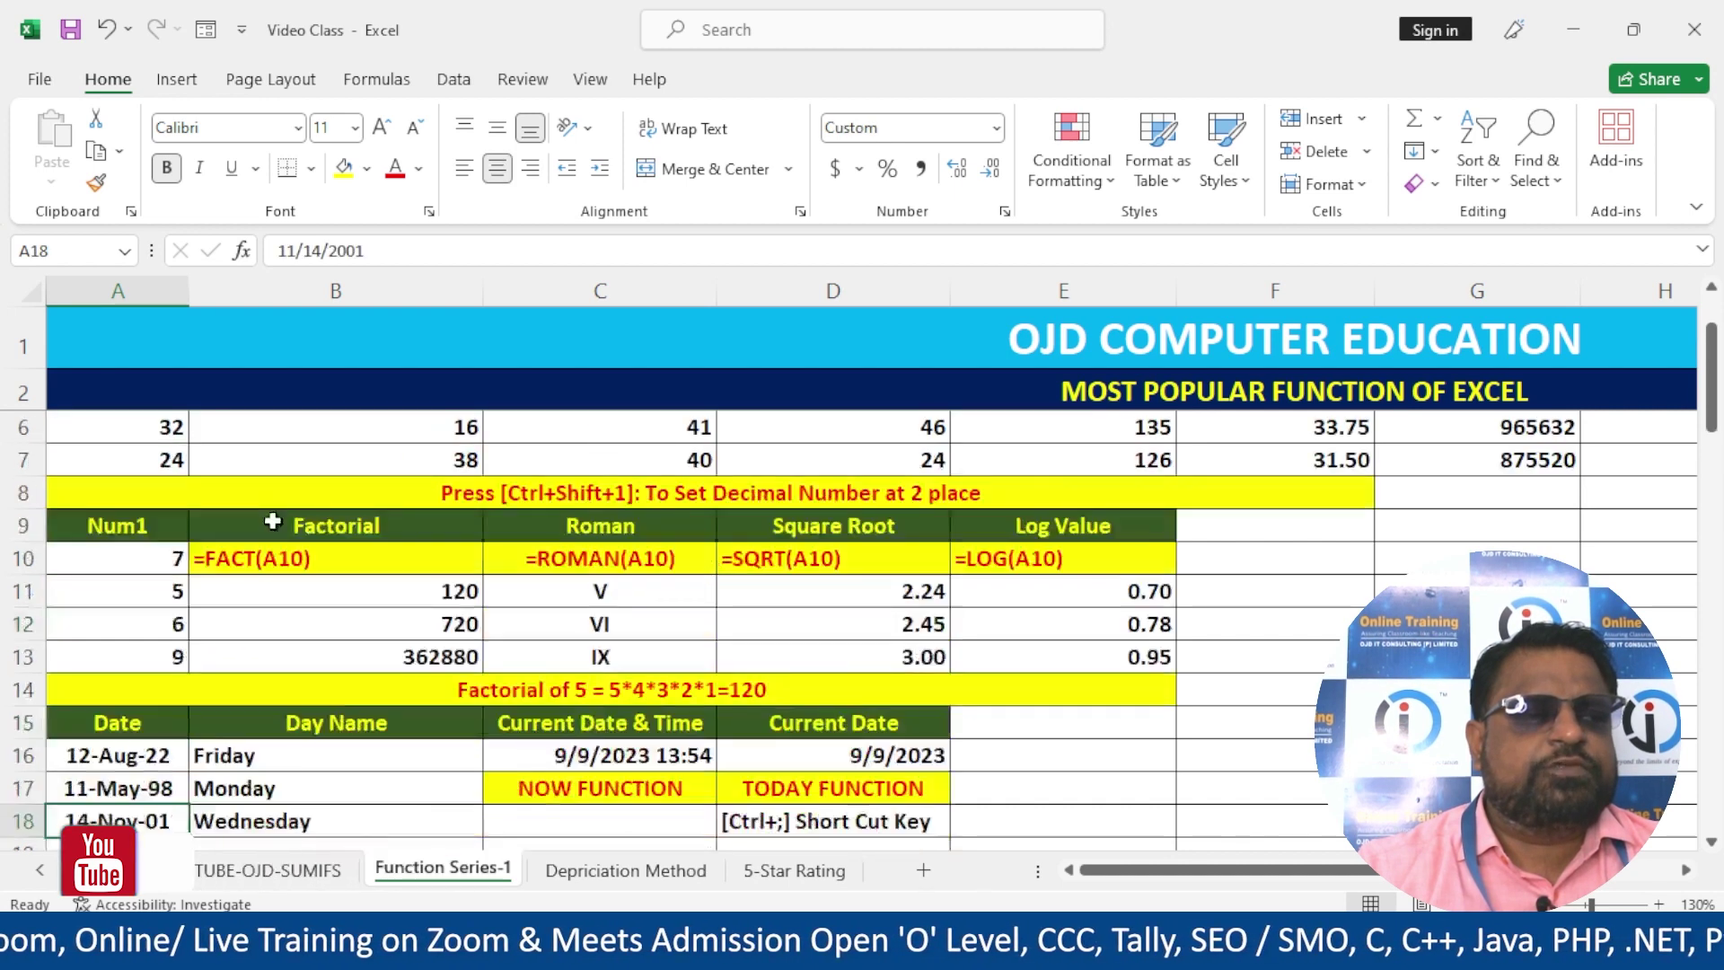
left_click(124, 616)
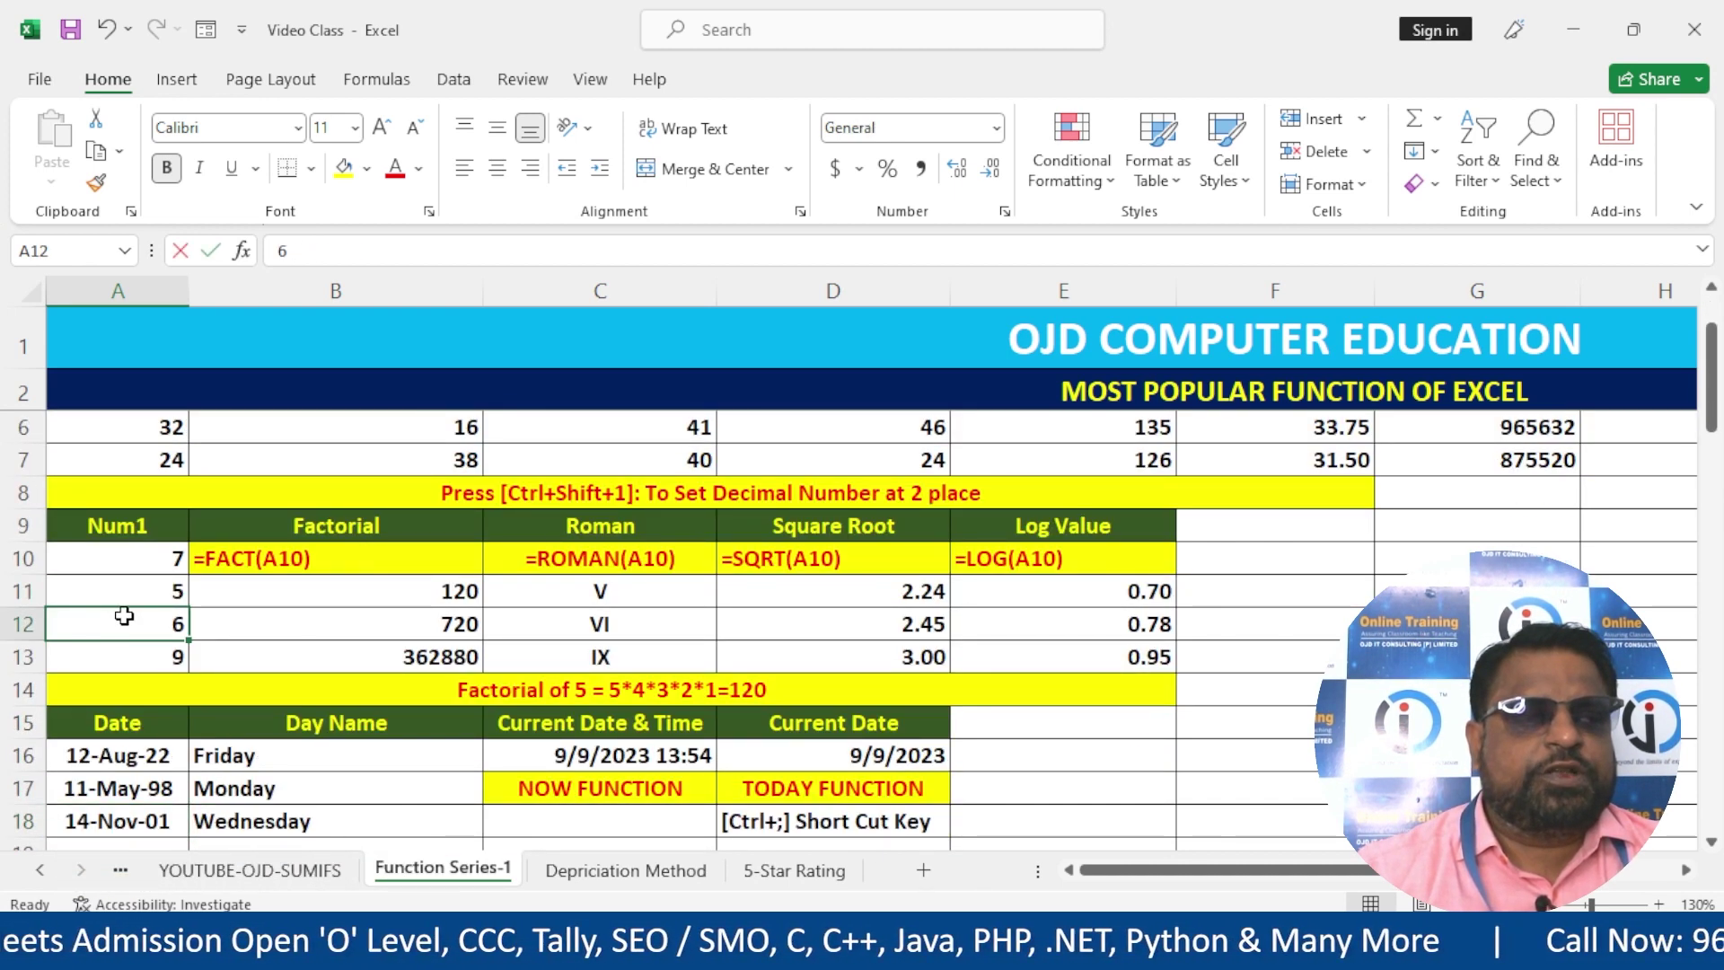
type("2")
key("Return")
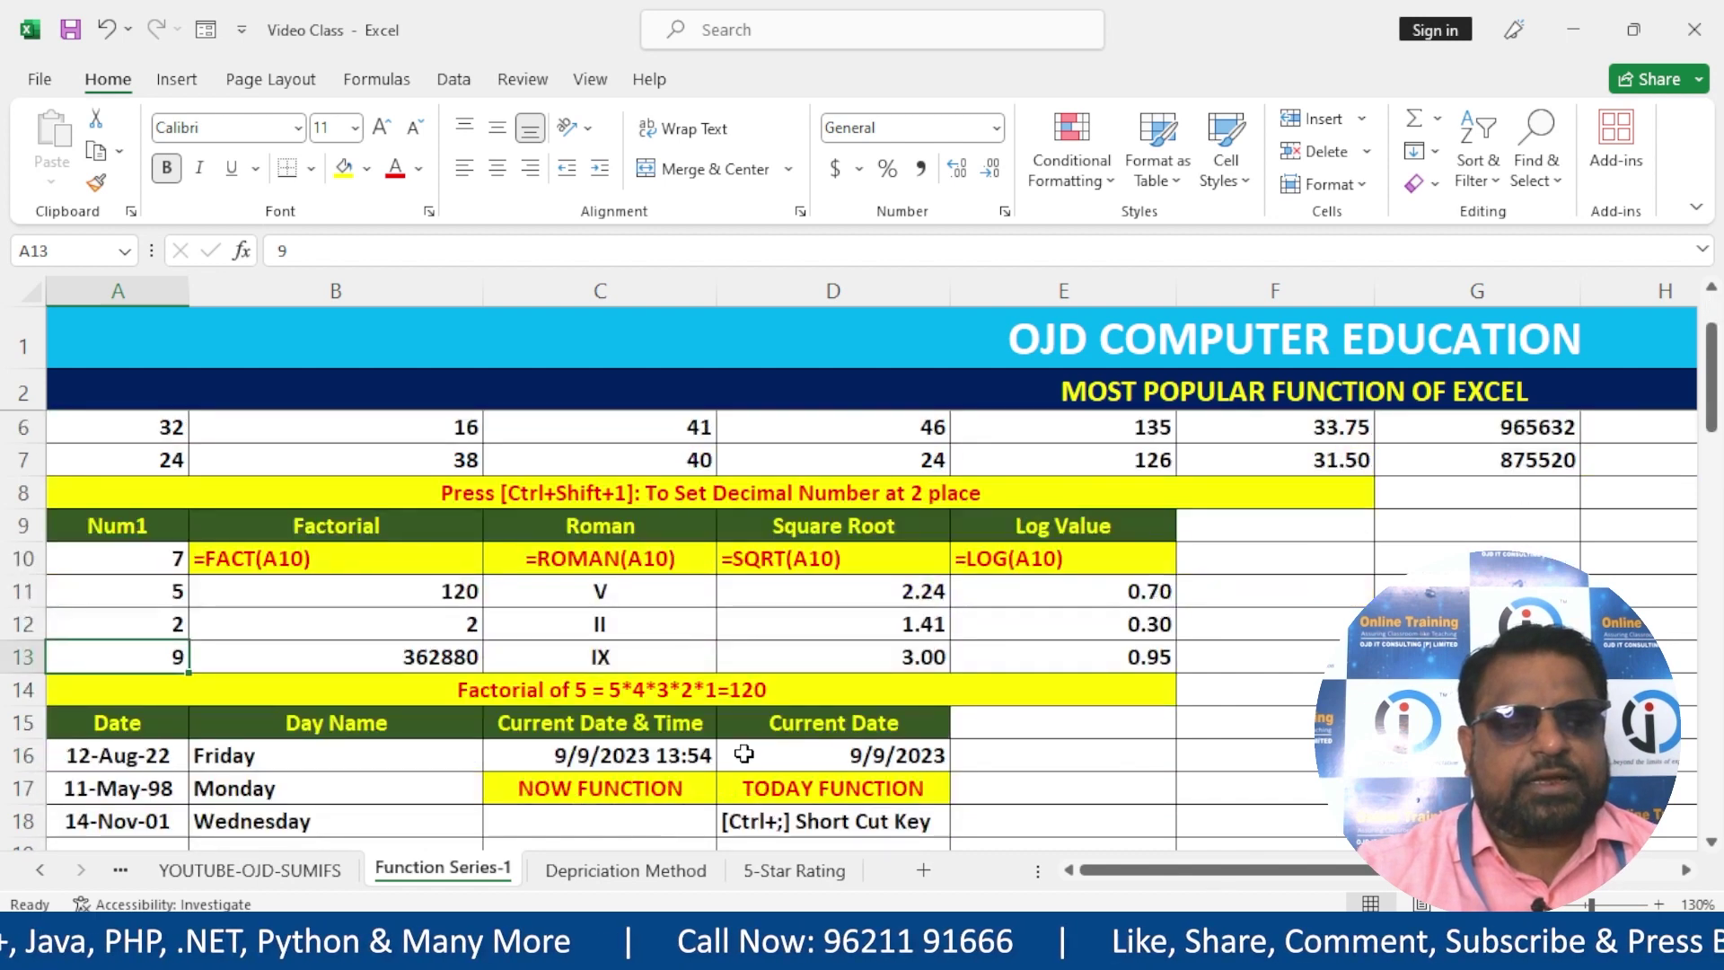
- Widen column E so the COUNTBLANK Function heading in row 52 fits in its cell
scroll(745, 753, "down", 6)
scroll(745, 753, "down", 2)
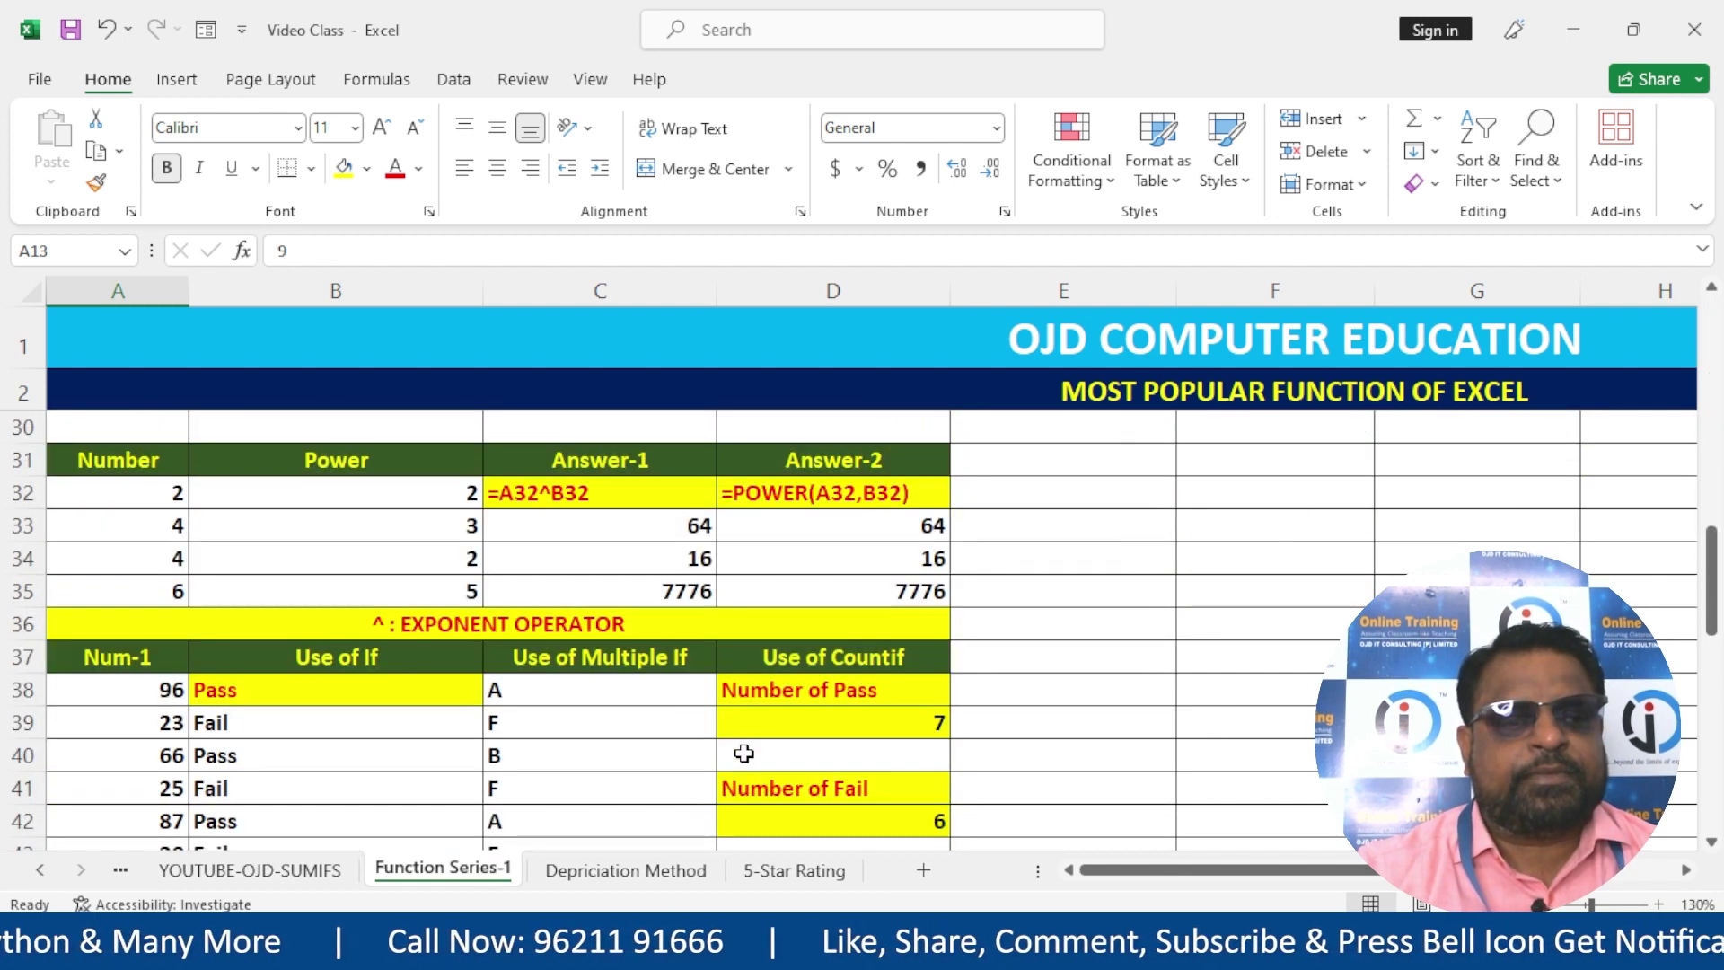
scroll(744, 754, "down", 6)
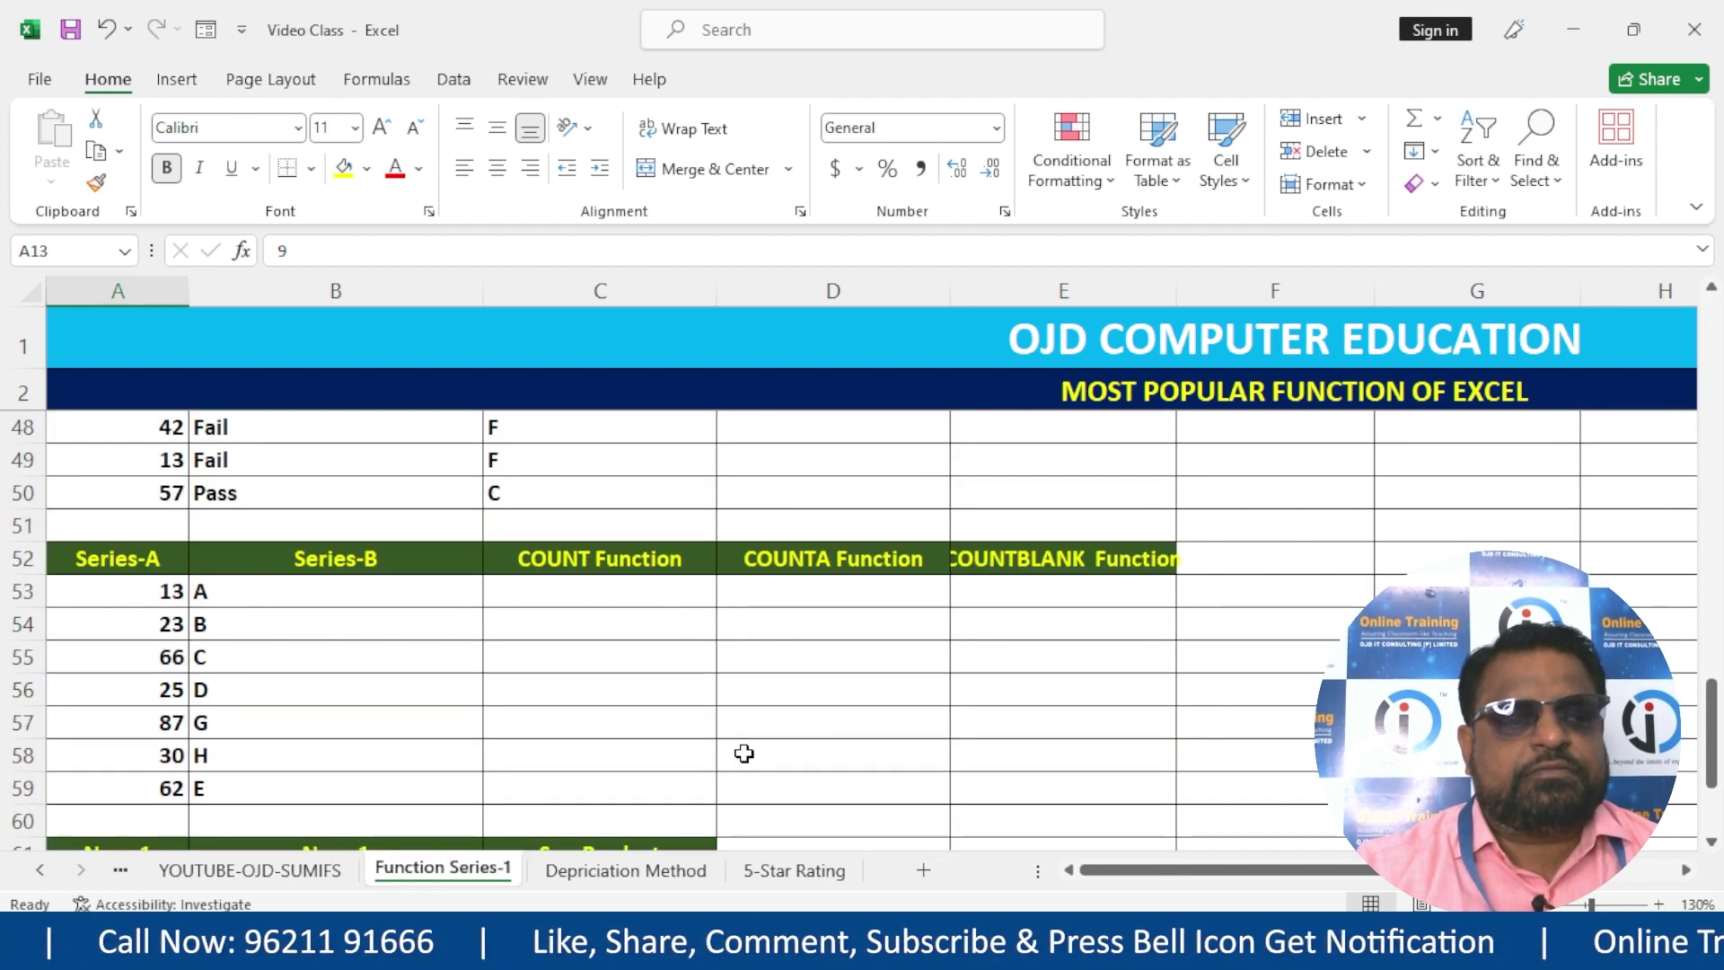
left_click_drag(86, 593, 440, 719)
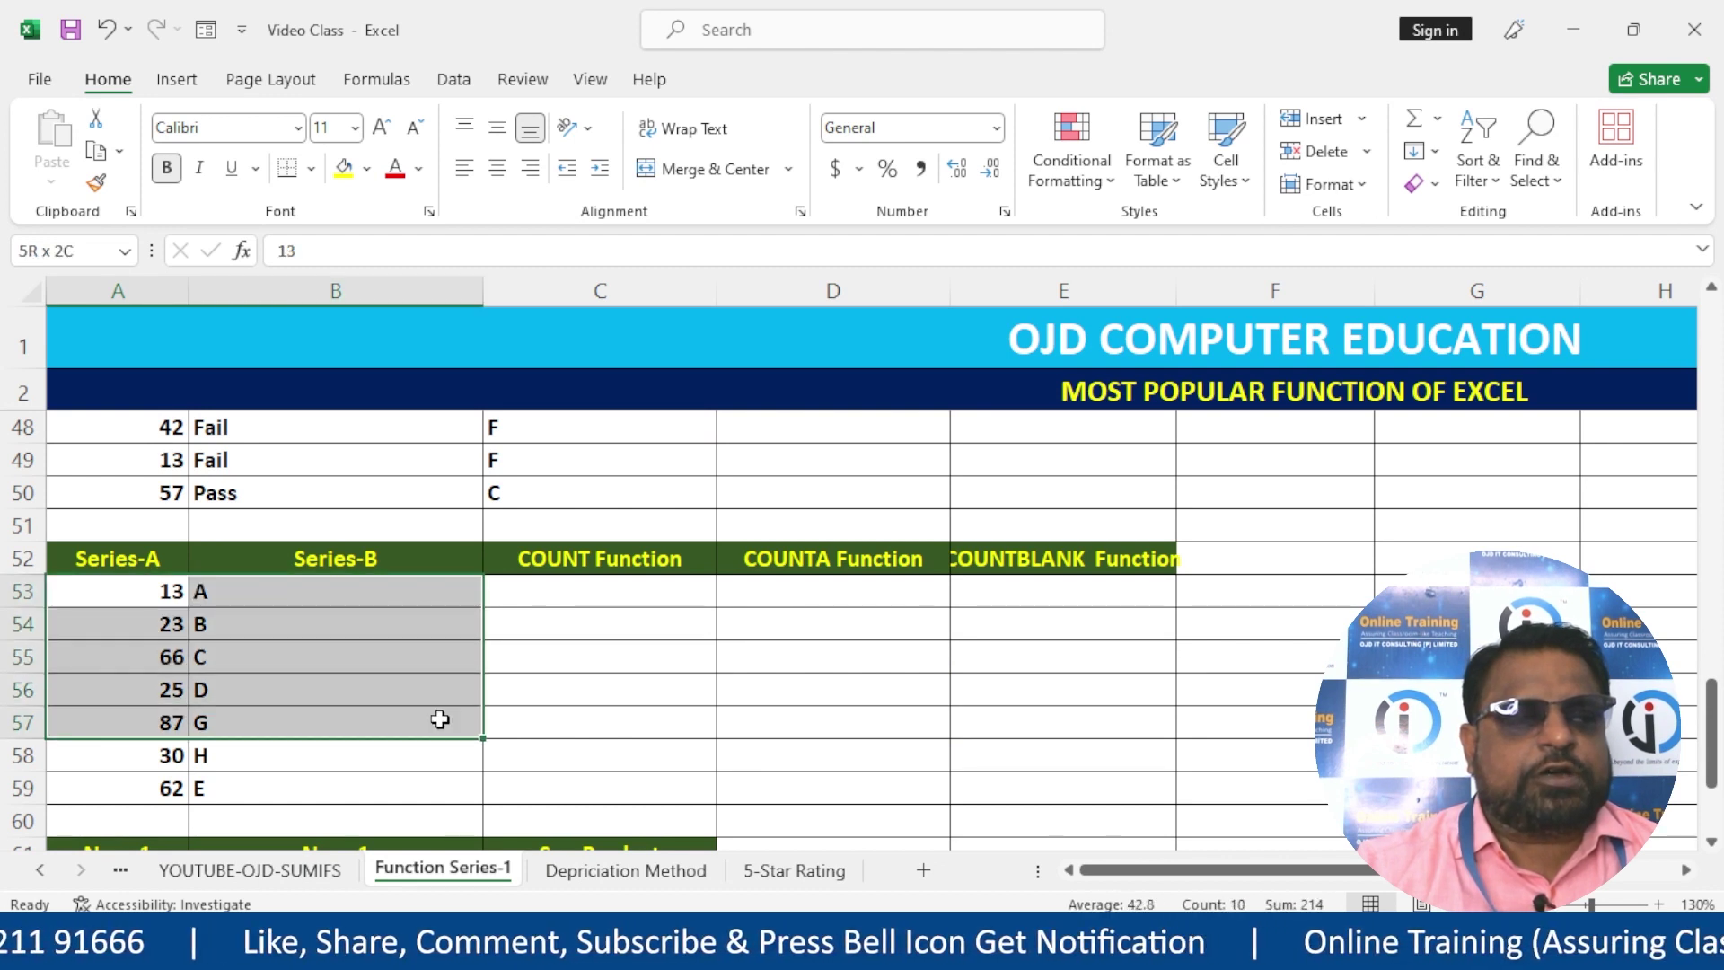
left_click(140, 582)
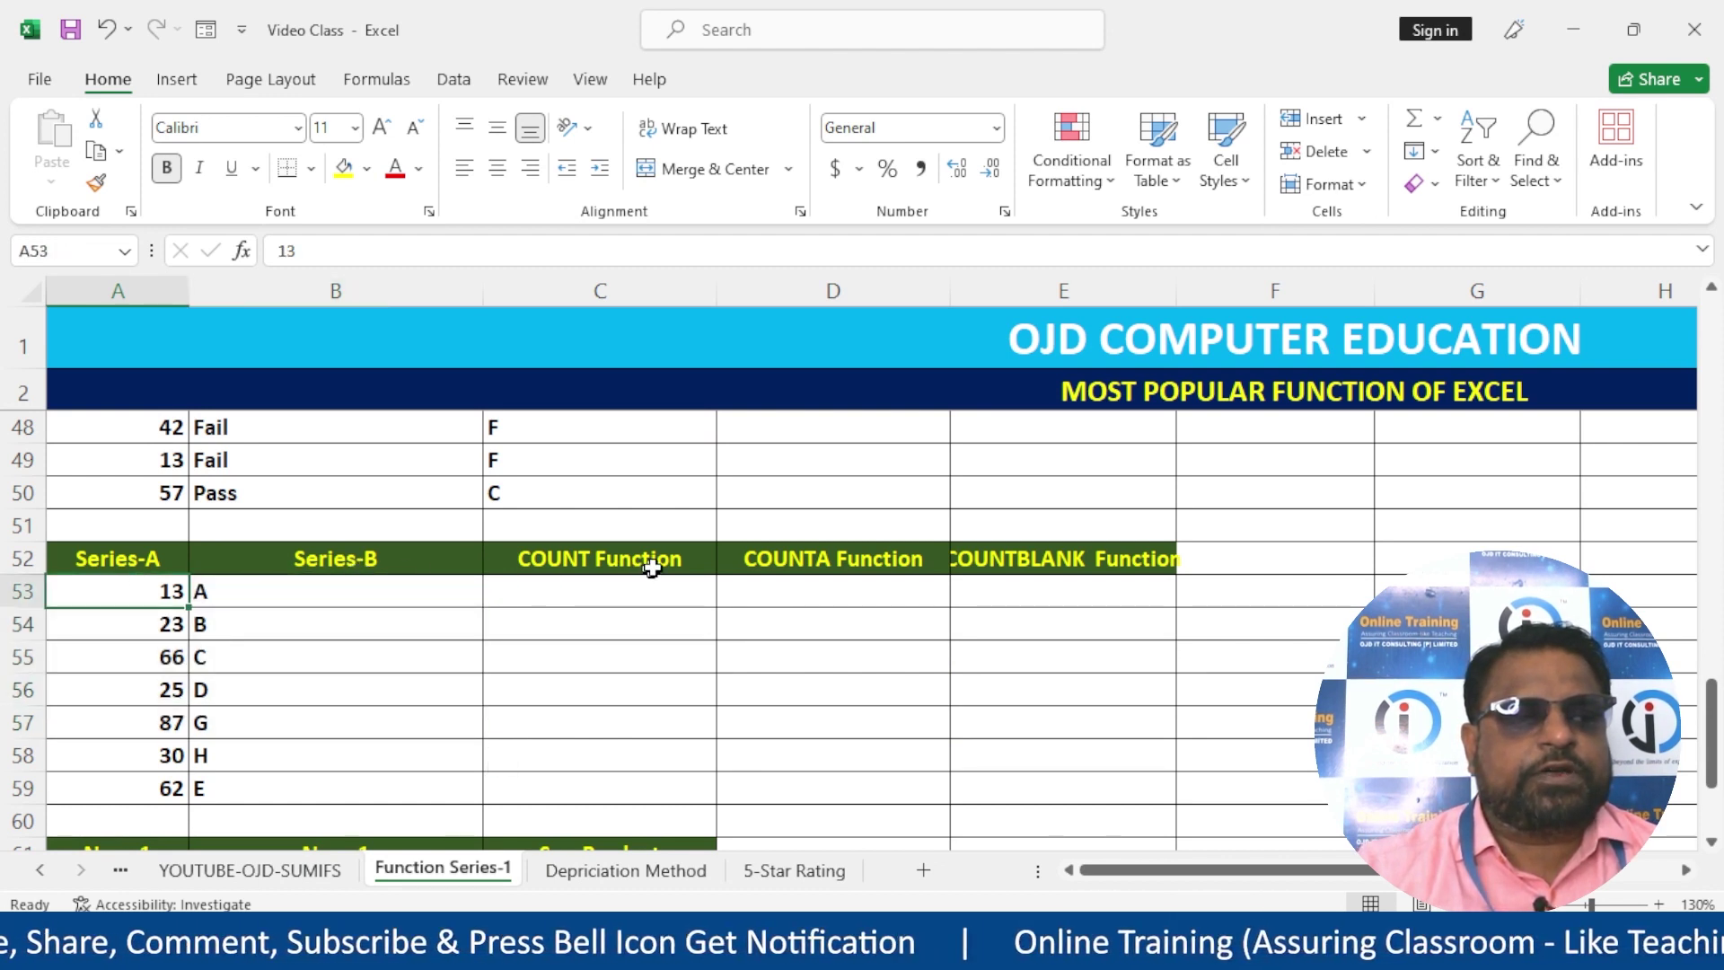
left_click(867, 595)
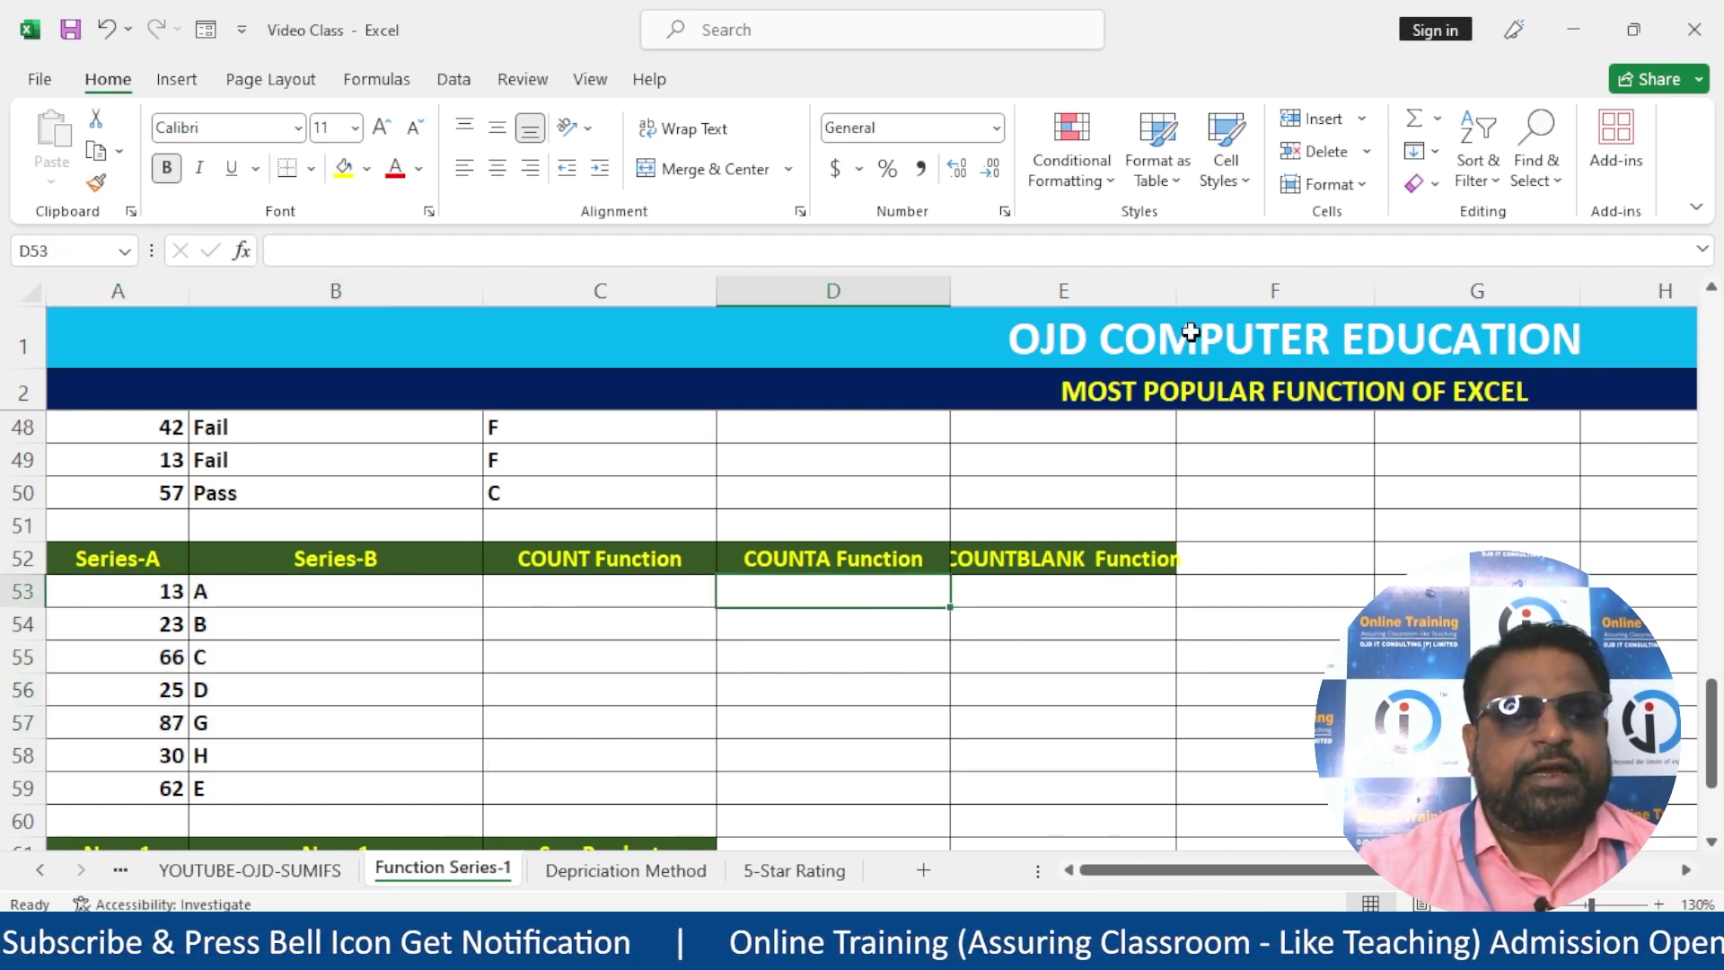
left_click_drag(1179, 298, 1217, 297)
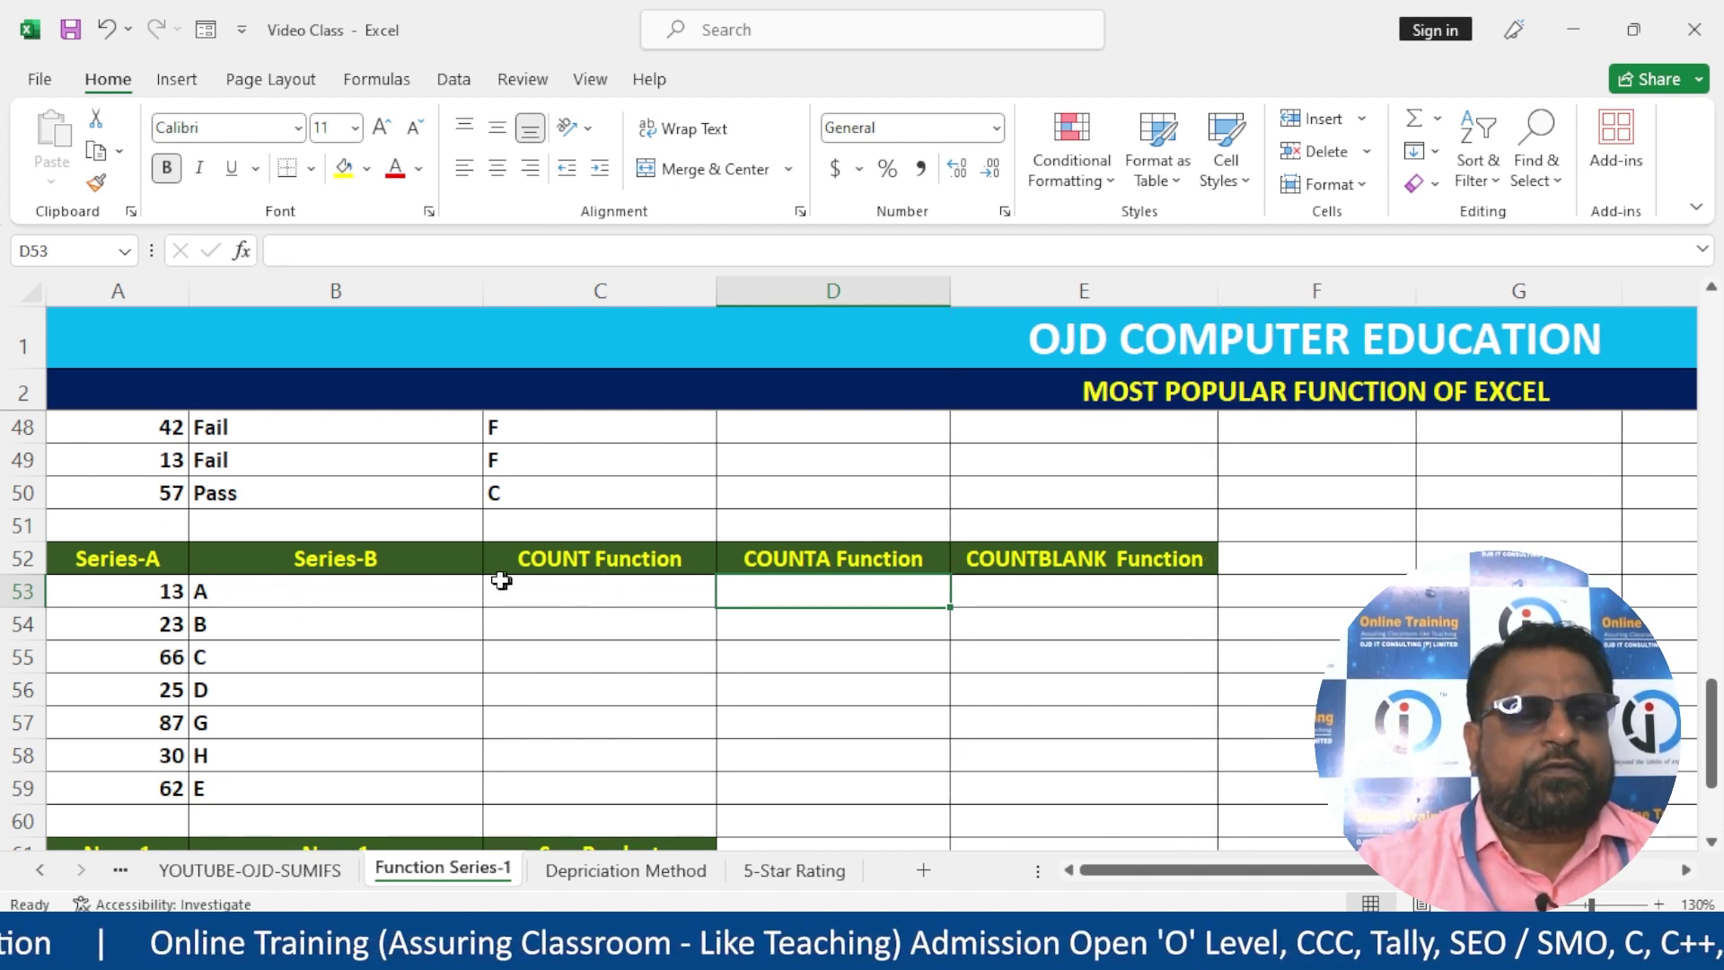
- Enter =count(A53:A59) in C53 to count the numeric values in Series-A
left_click_drag(94, 589, 326, 785)
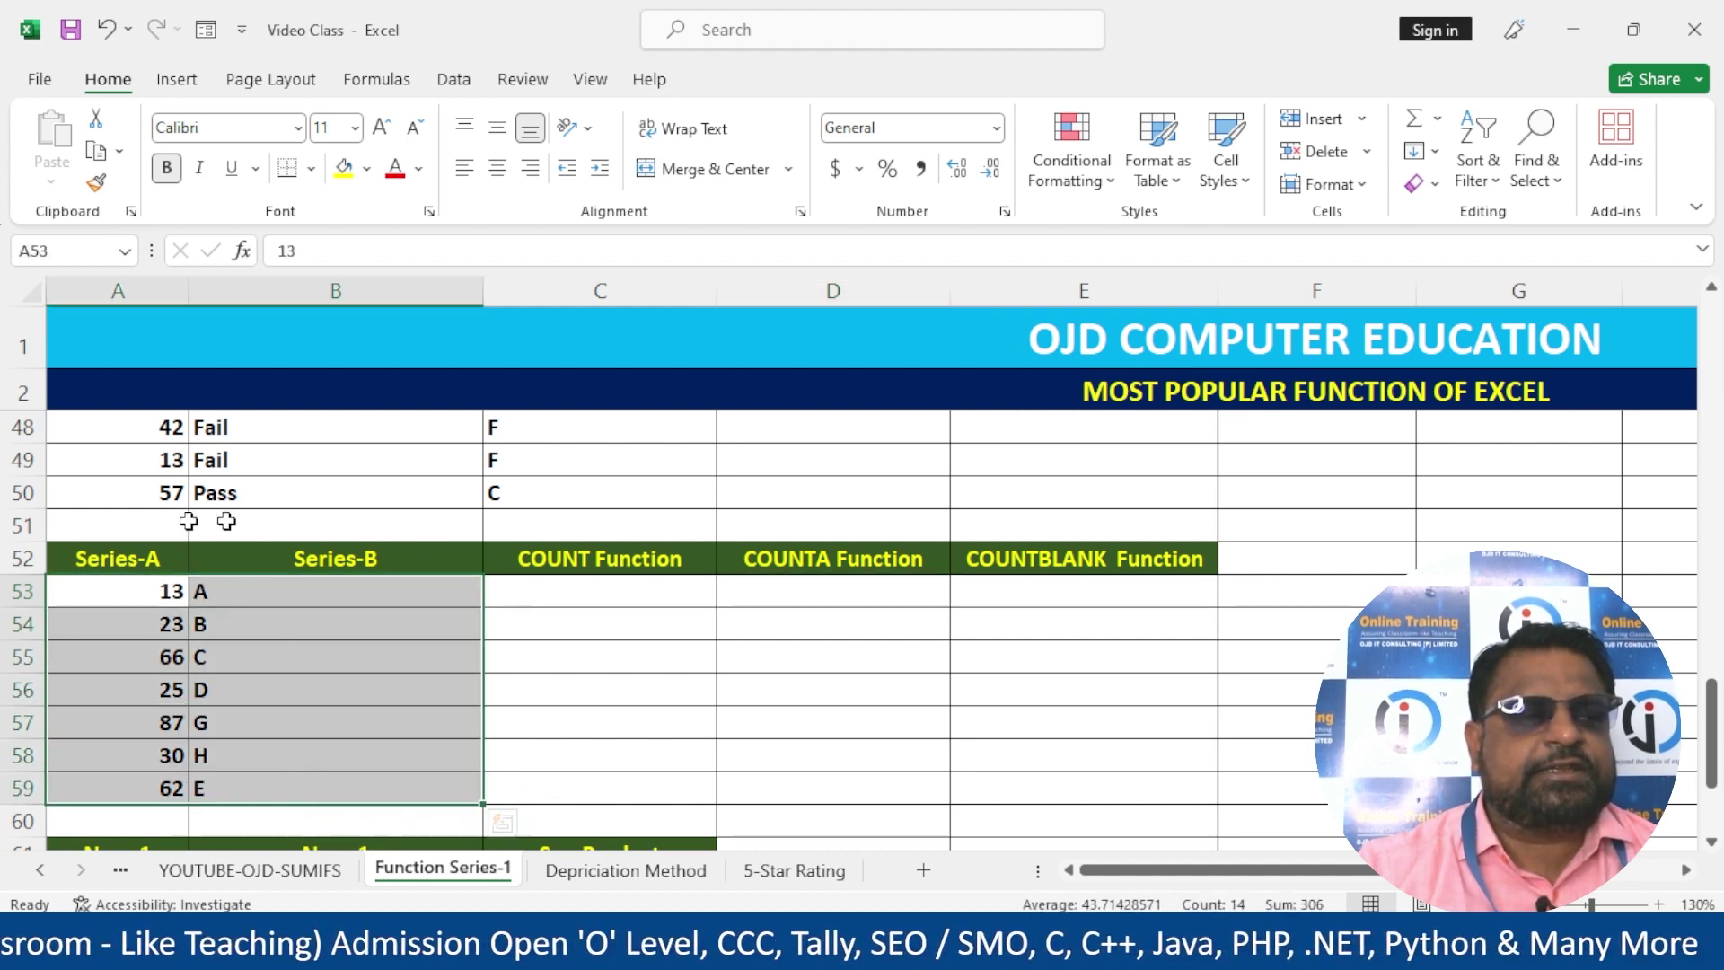
left_click(579, 592)
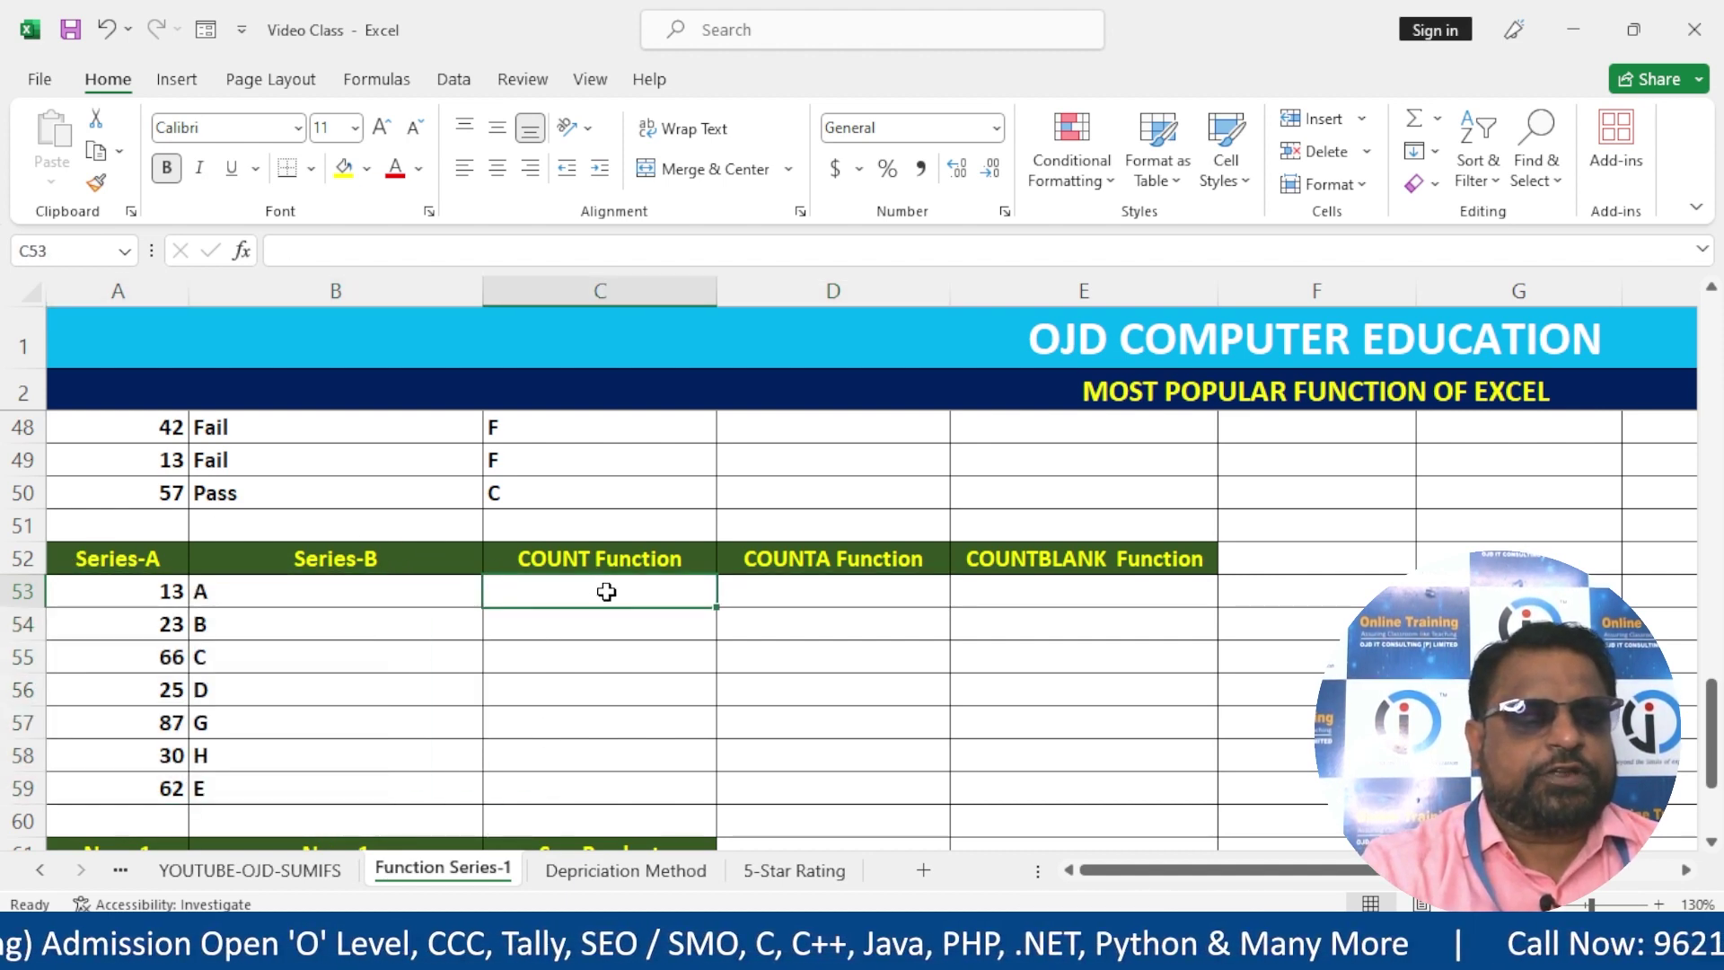
type("=count(")
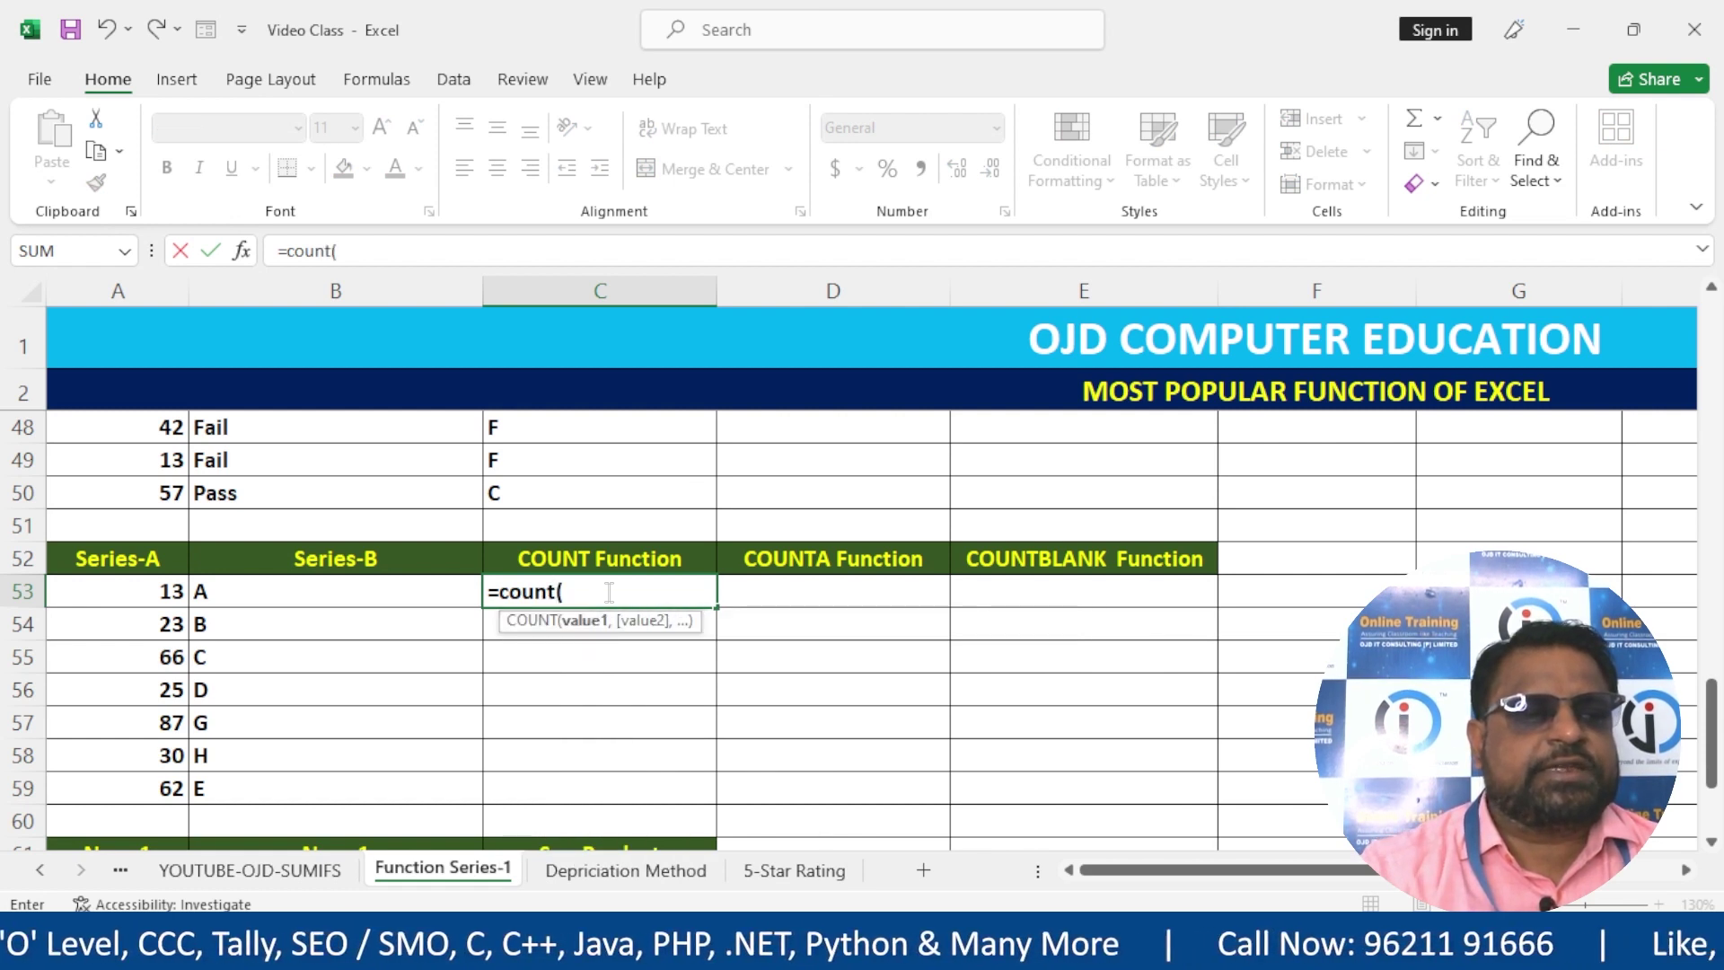
left_click_drag(90, 586, 117, 787)
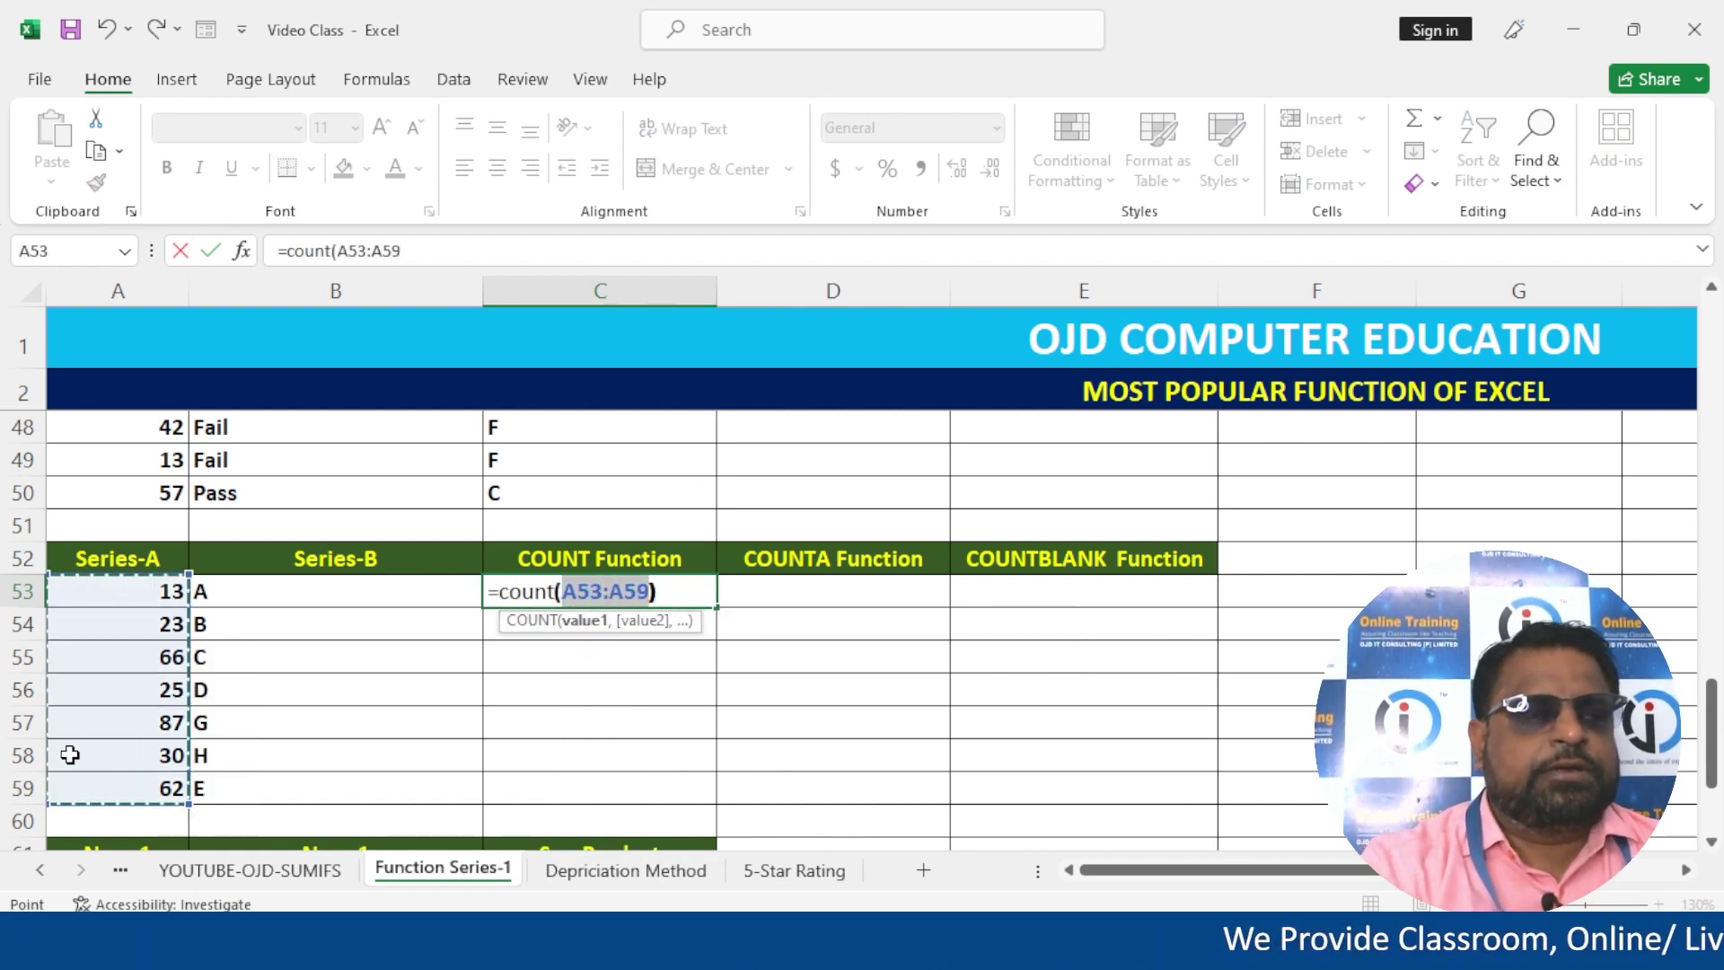
type(")")
key("Return")
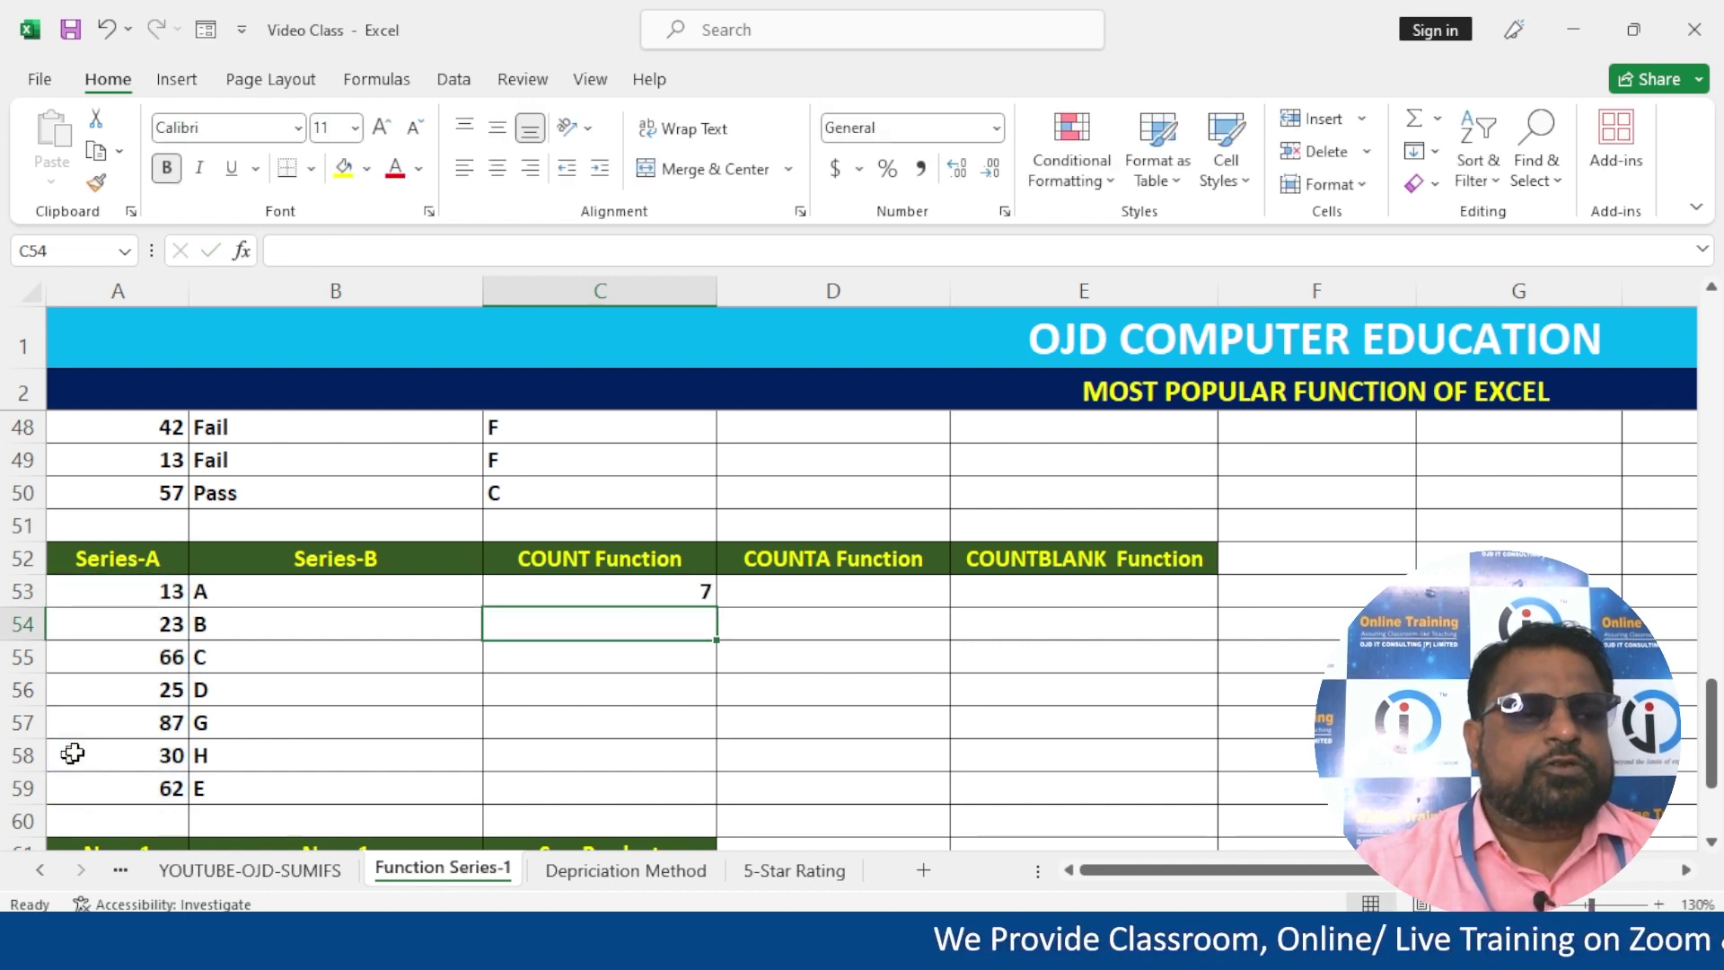
- Replace the Series-A values in A53:A59 with the letters A, B, C, D, E, R and T to test COUNT
left_click(645, 590)
left_click_drag(117, 605, 108, 788)
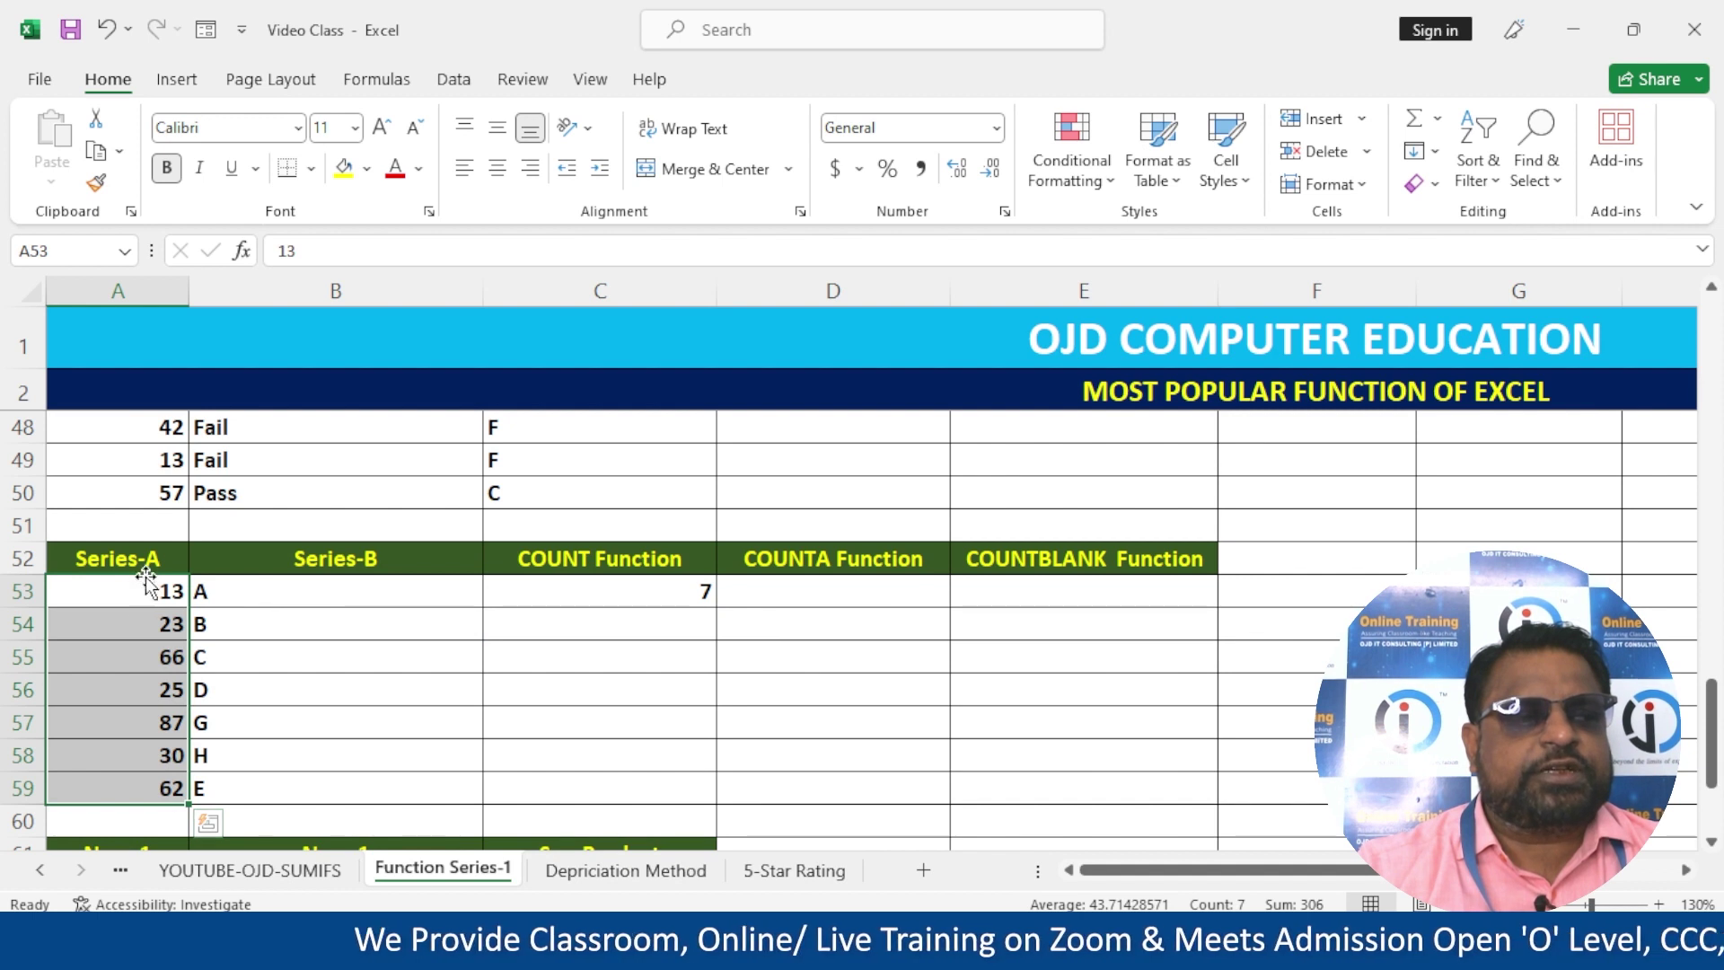
mouse_move(142, 591)
left_mouse_down()
mouse_move(143, 792)
mouse_move(136, 596)
left_mouse_up()
type("A")
key("Return")
type("B")
key("Return")
type("C")
key("Return")
type("D")
key("Return")
type("E")
key("Return")
type("R")
key("Return")
type("T")
key("Return")
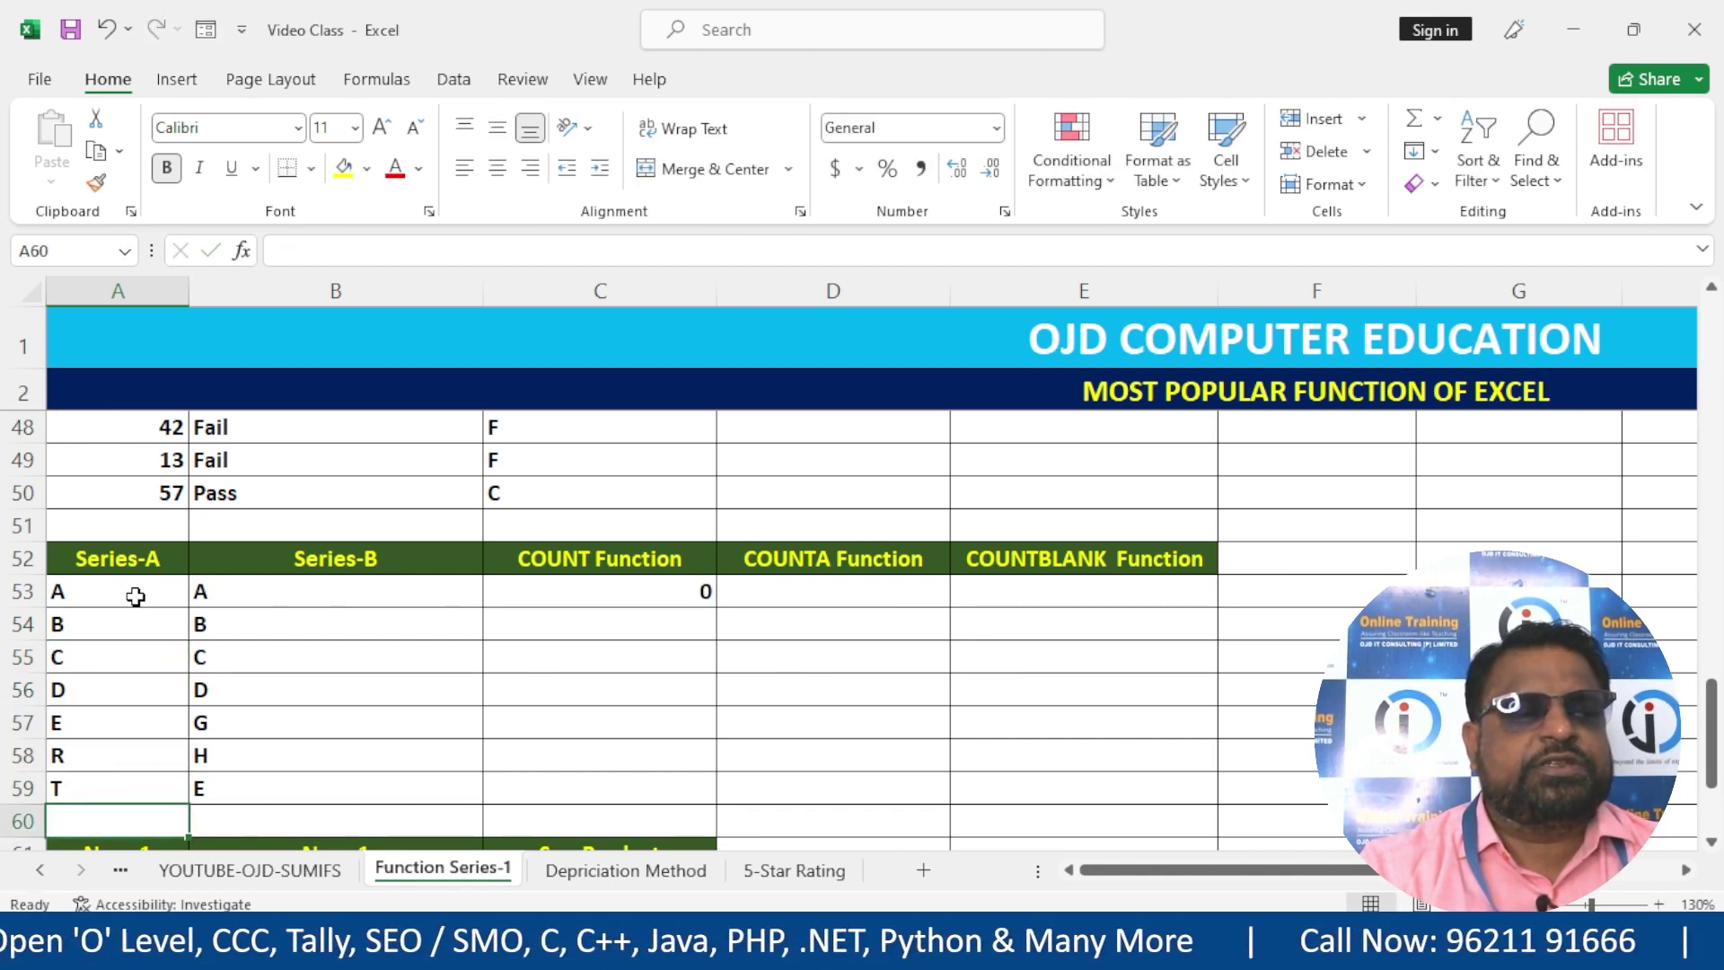
- Undo the seven letter entries in A53:A59
key("ctrl+z")
key("ctrl+z")
key("ctrl+z")
key("ctrl+z")
key("ctrl+z")
key("ctrl+z")
key("ctrl+z")
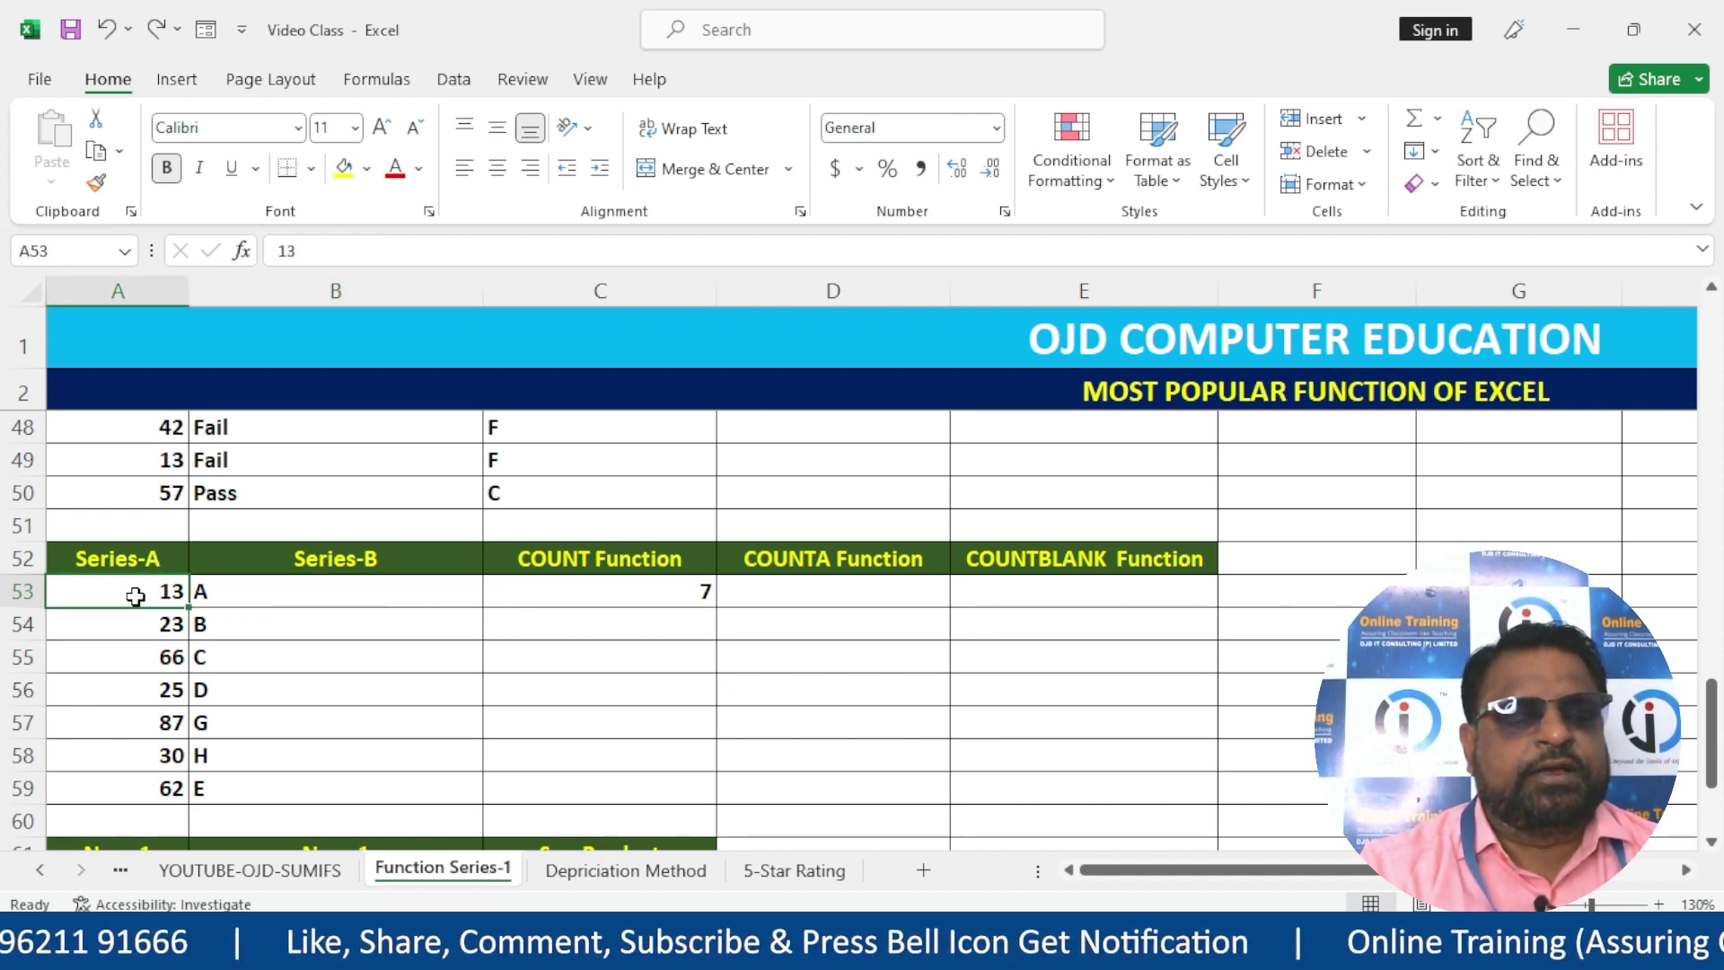
- Set the first Series-A value in A53 to 32 after testing other entries in the cell
type("9")
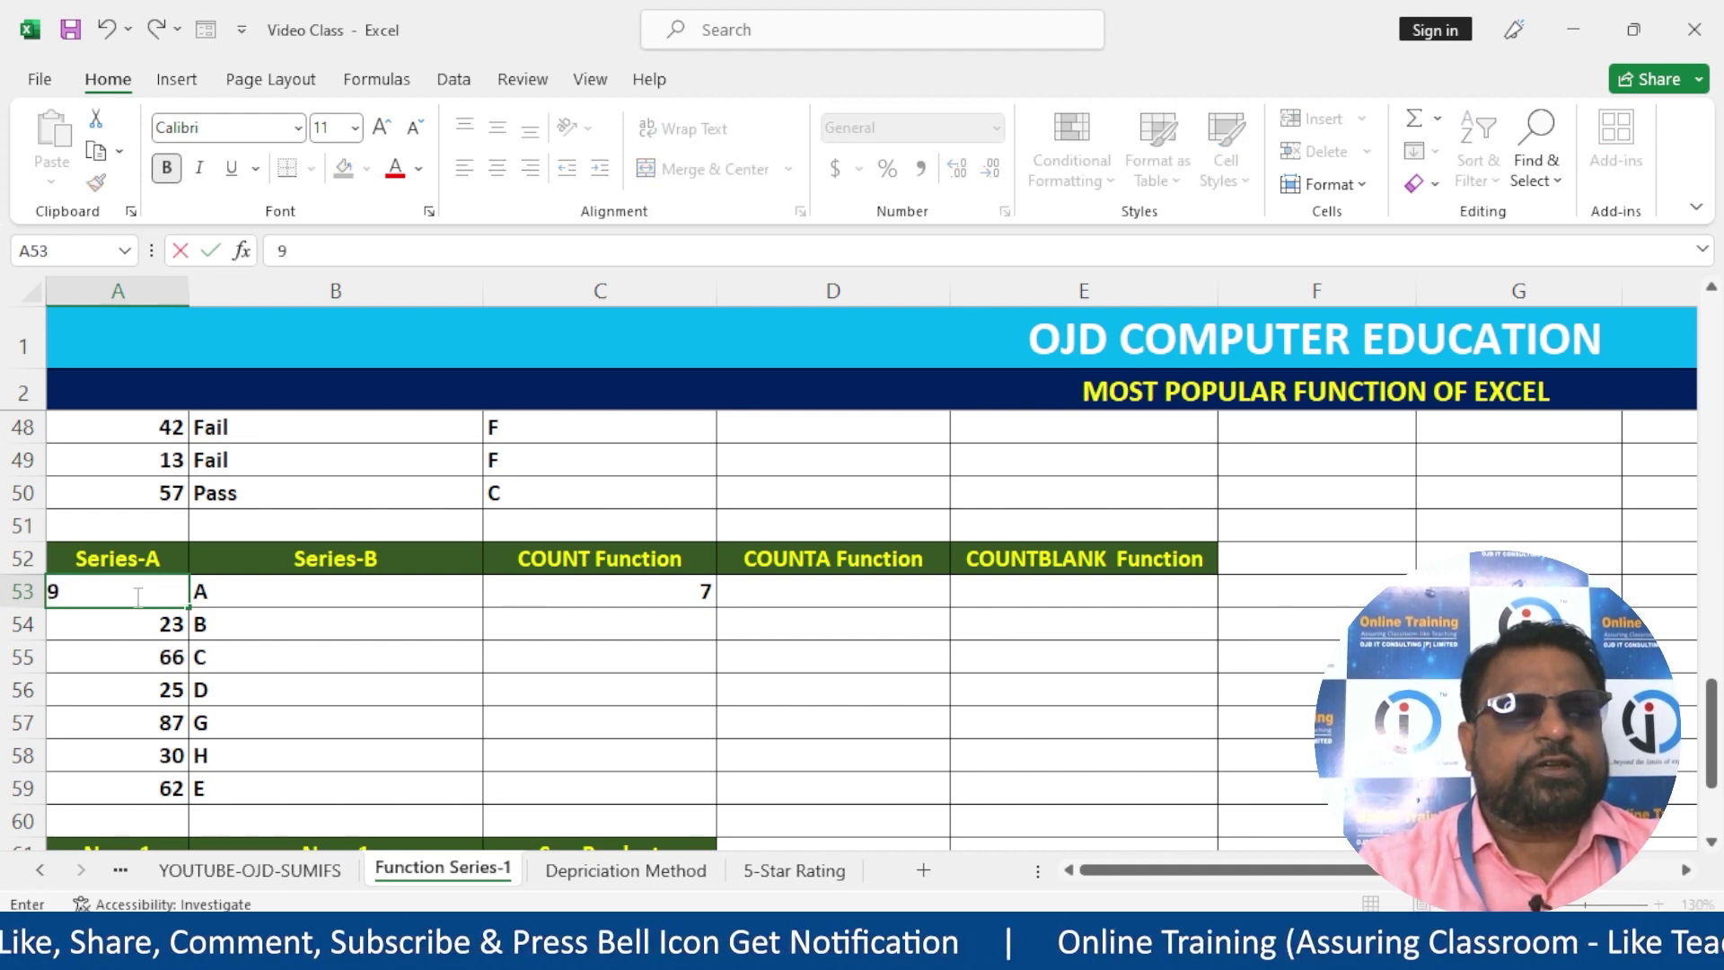
key("Return")
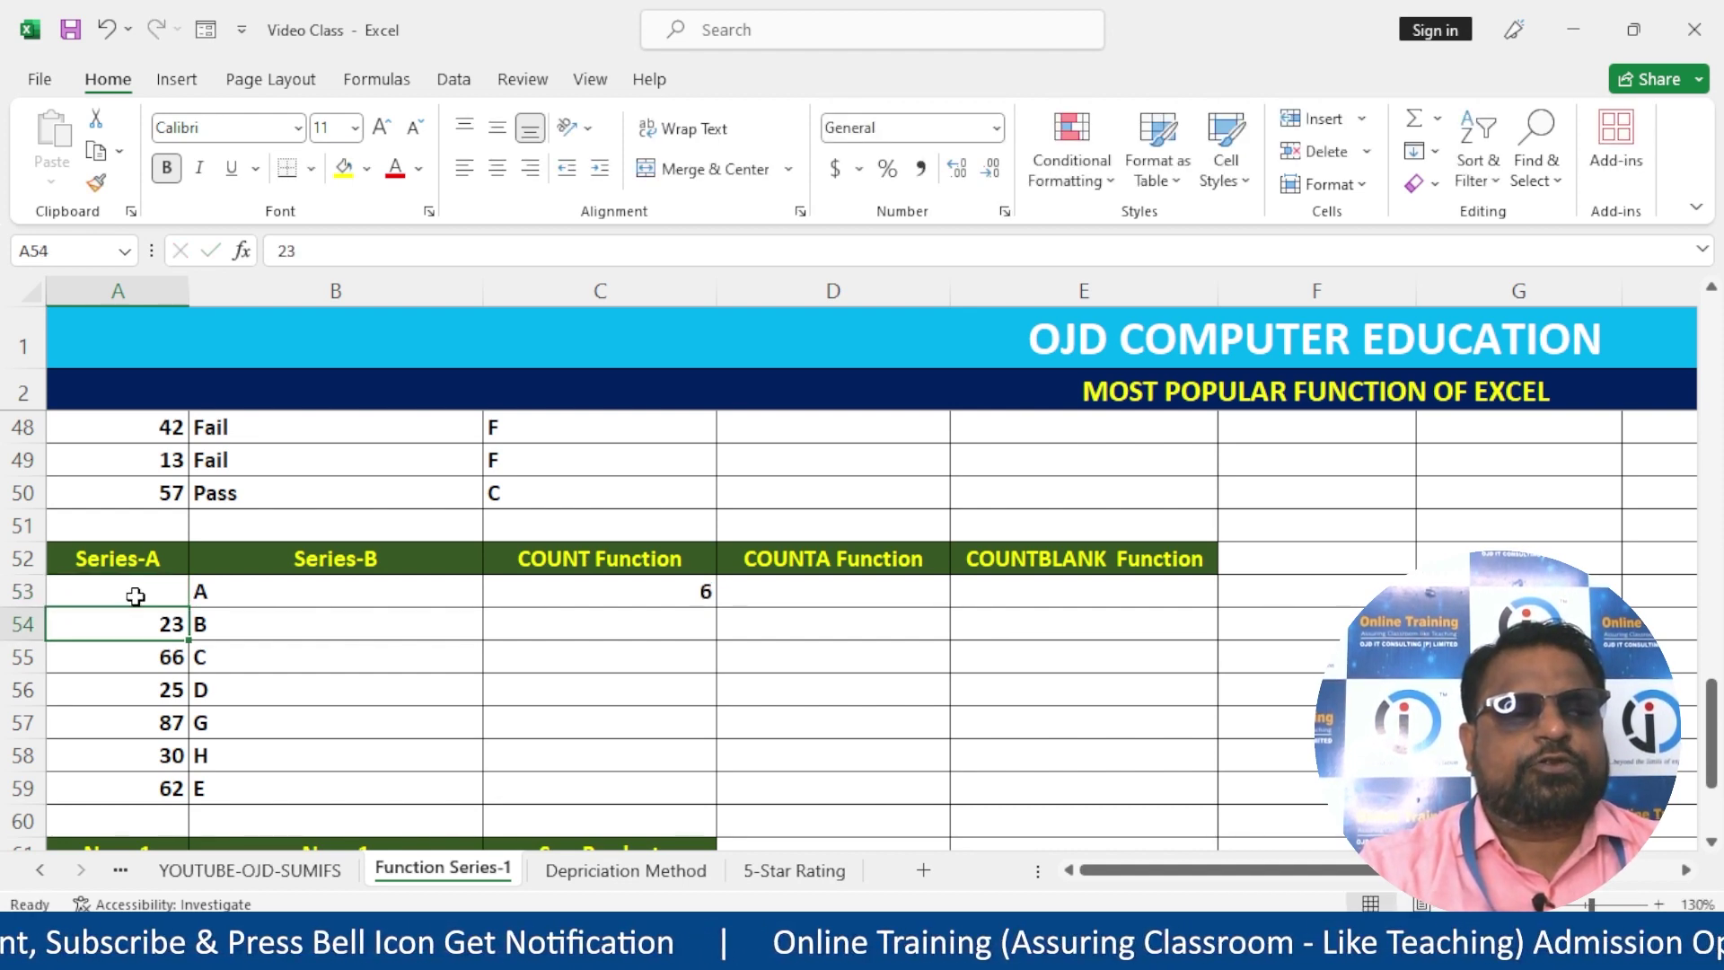
left_click(134, 596)
type("32")
key("Return")
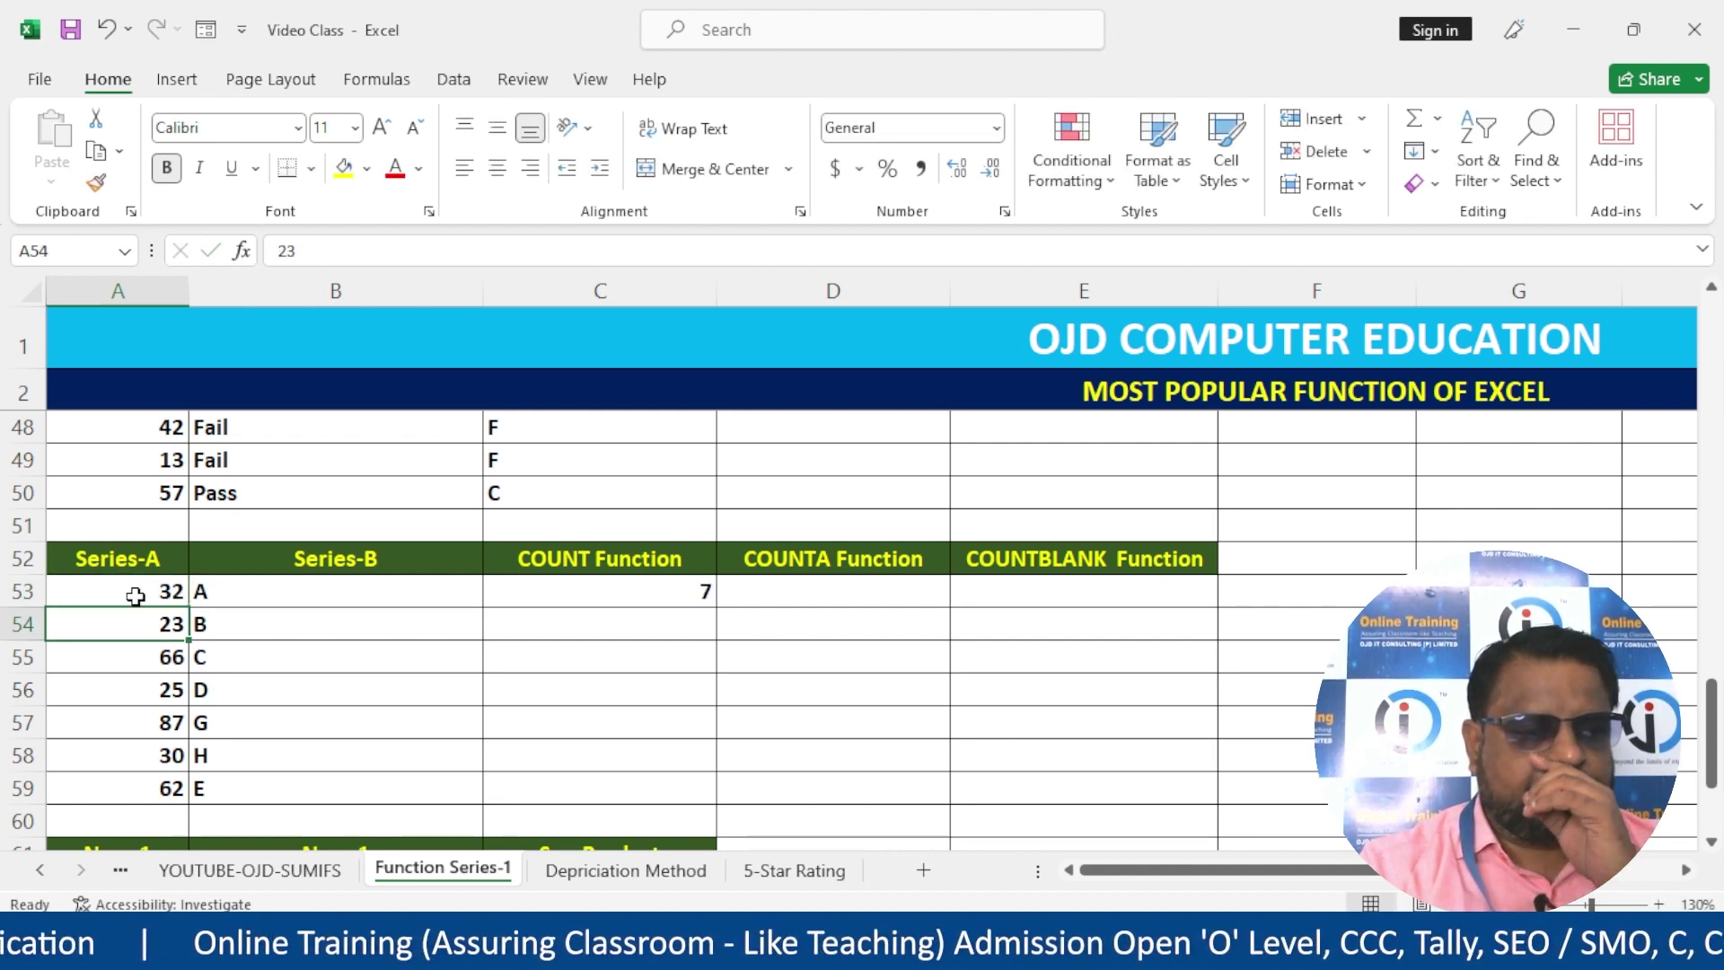
- Enter =counta(B53:B59) in D53 to count the non-empty cells in Series-B
key("Right")
key("Right")
key("Right")
key("Up")
type("=counta")
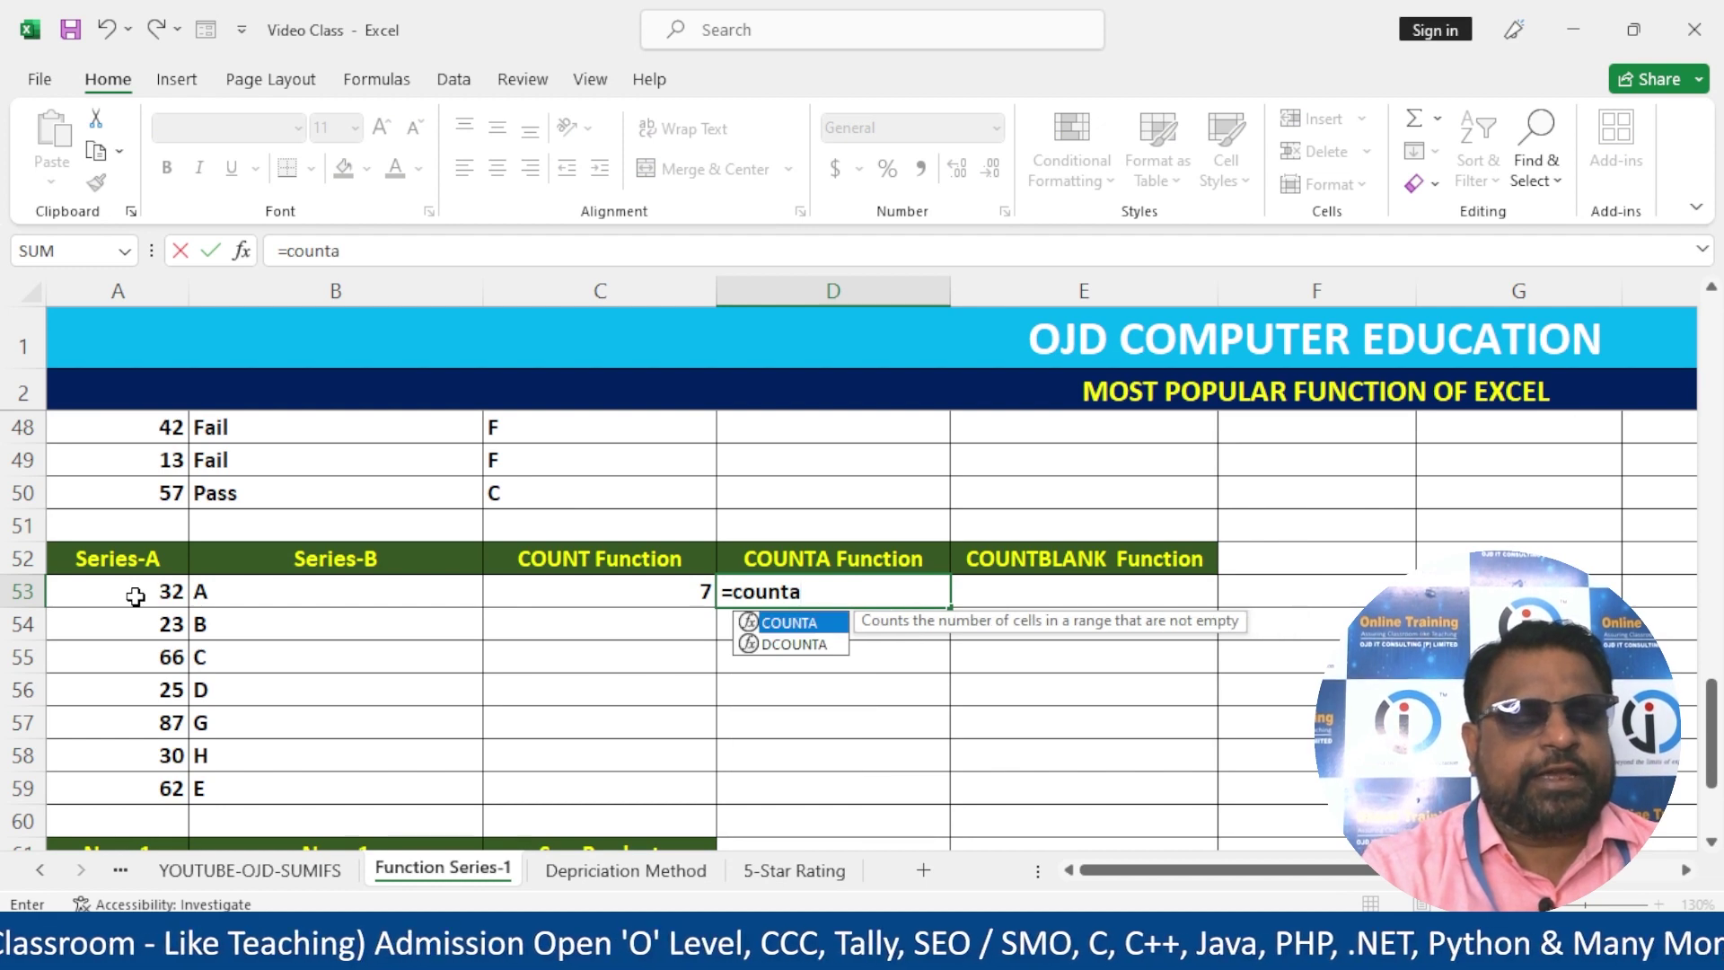
type("(")
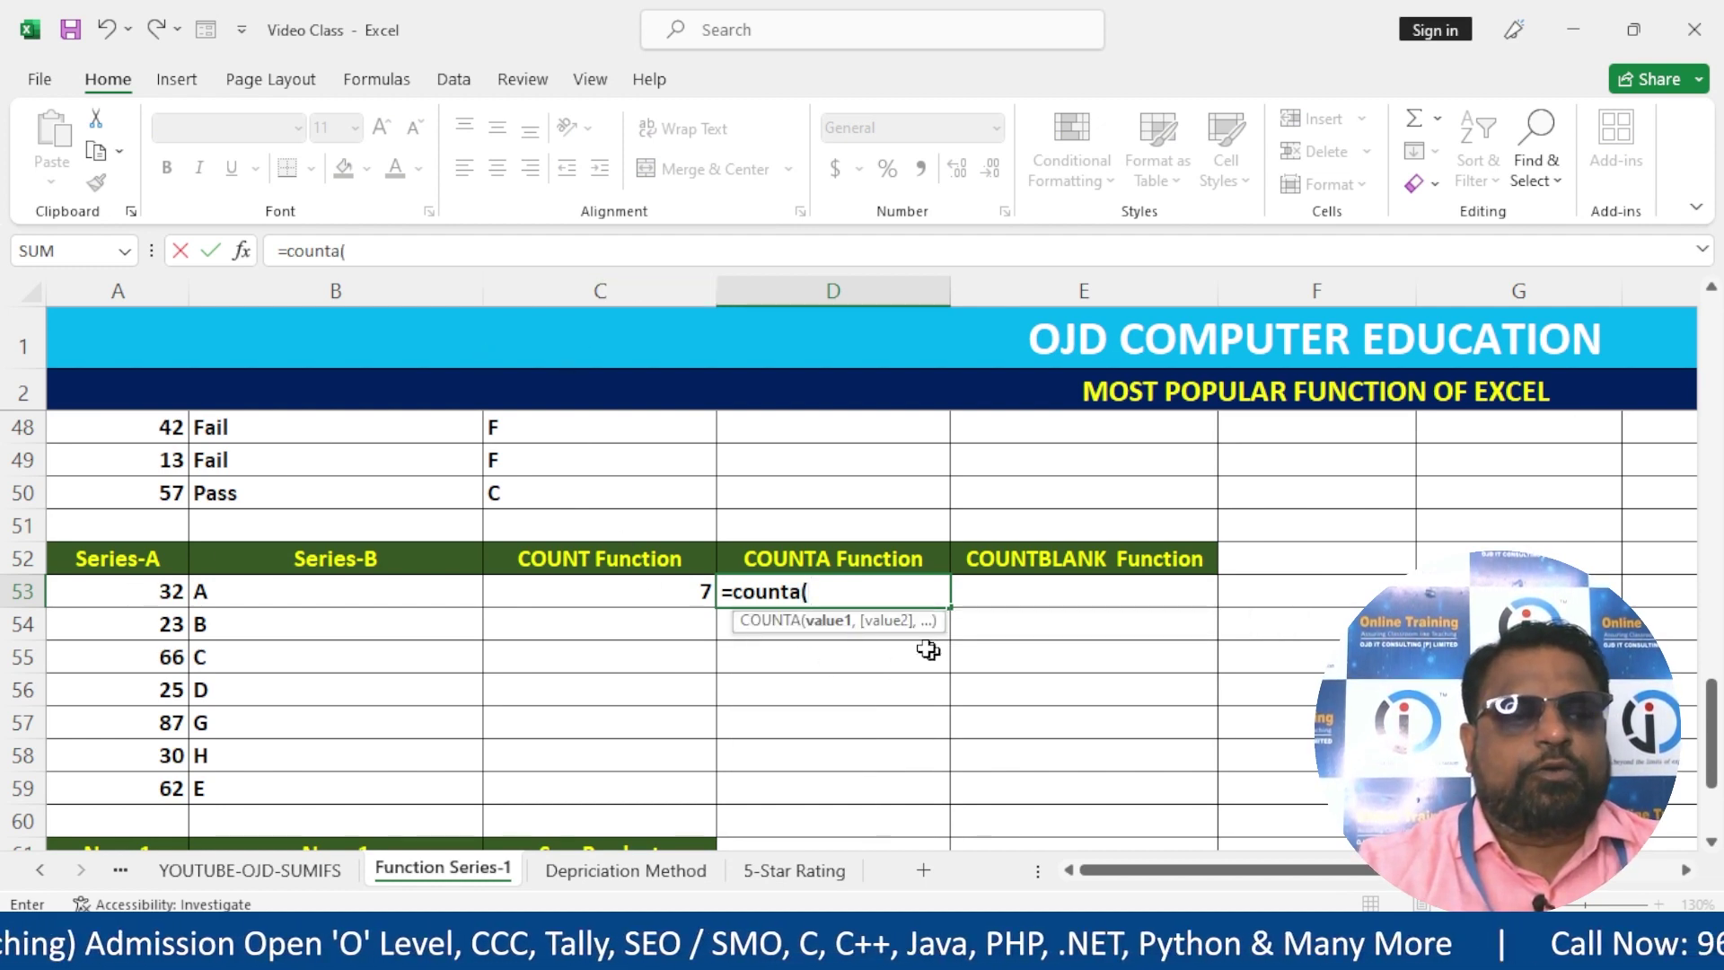
left_click_drag(331, 589, 337, 777)
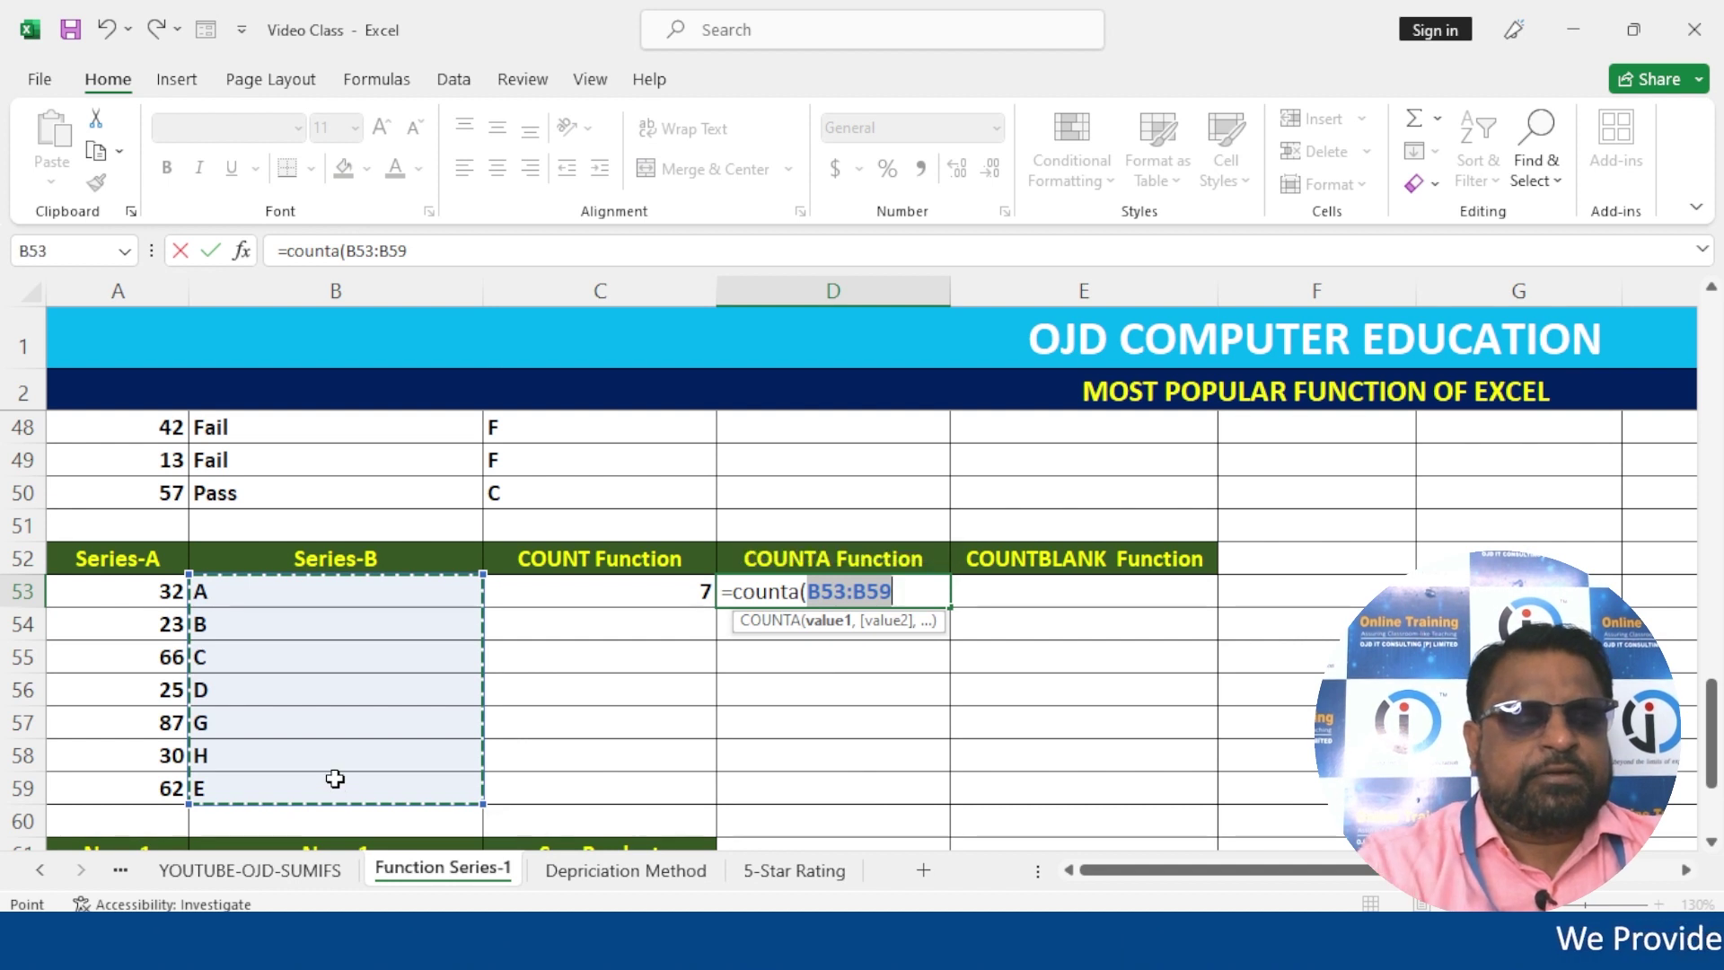
key("Return")
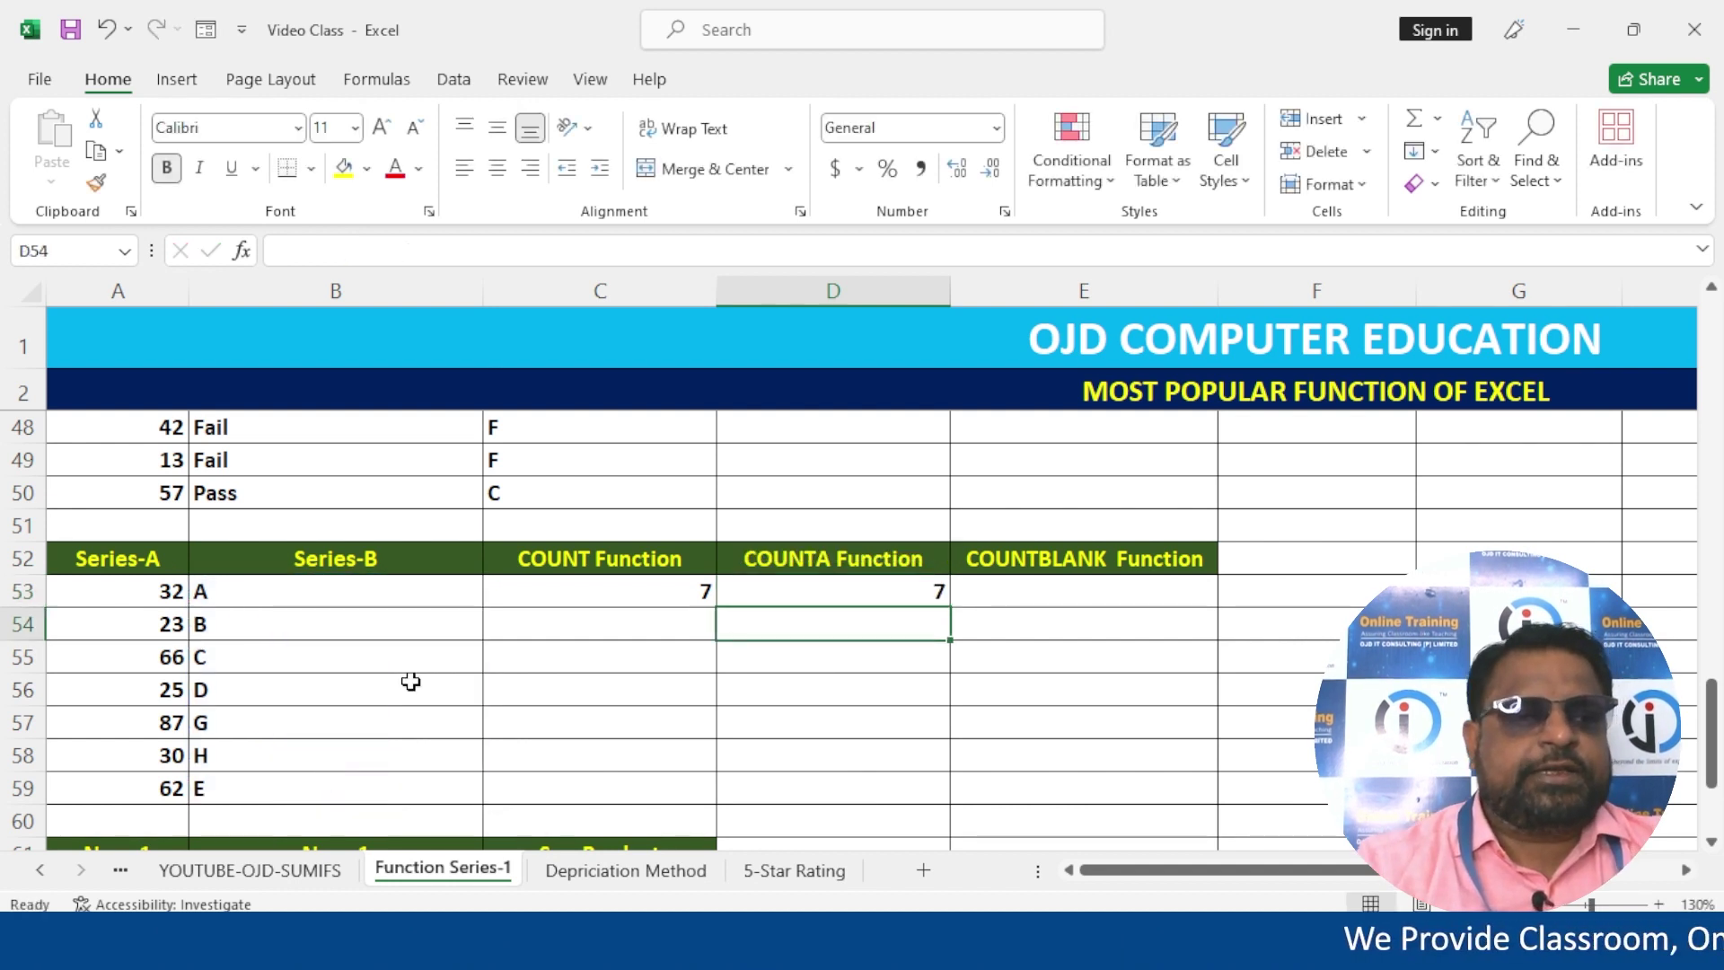
- Replace the Series-B letters in B53:B55 with the numbers 4, 5 and 5 to test COUNTA, and undo the entries
left_click(226, 588)
left_click_drag(227, 624, 238, 789)
left_click(283, 588)
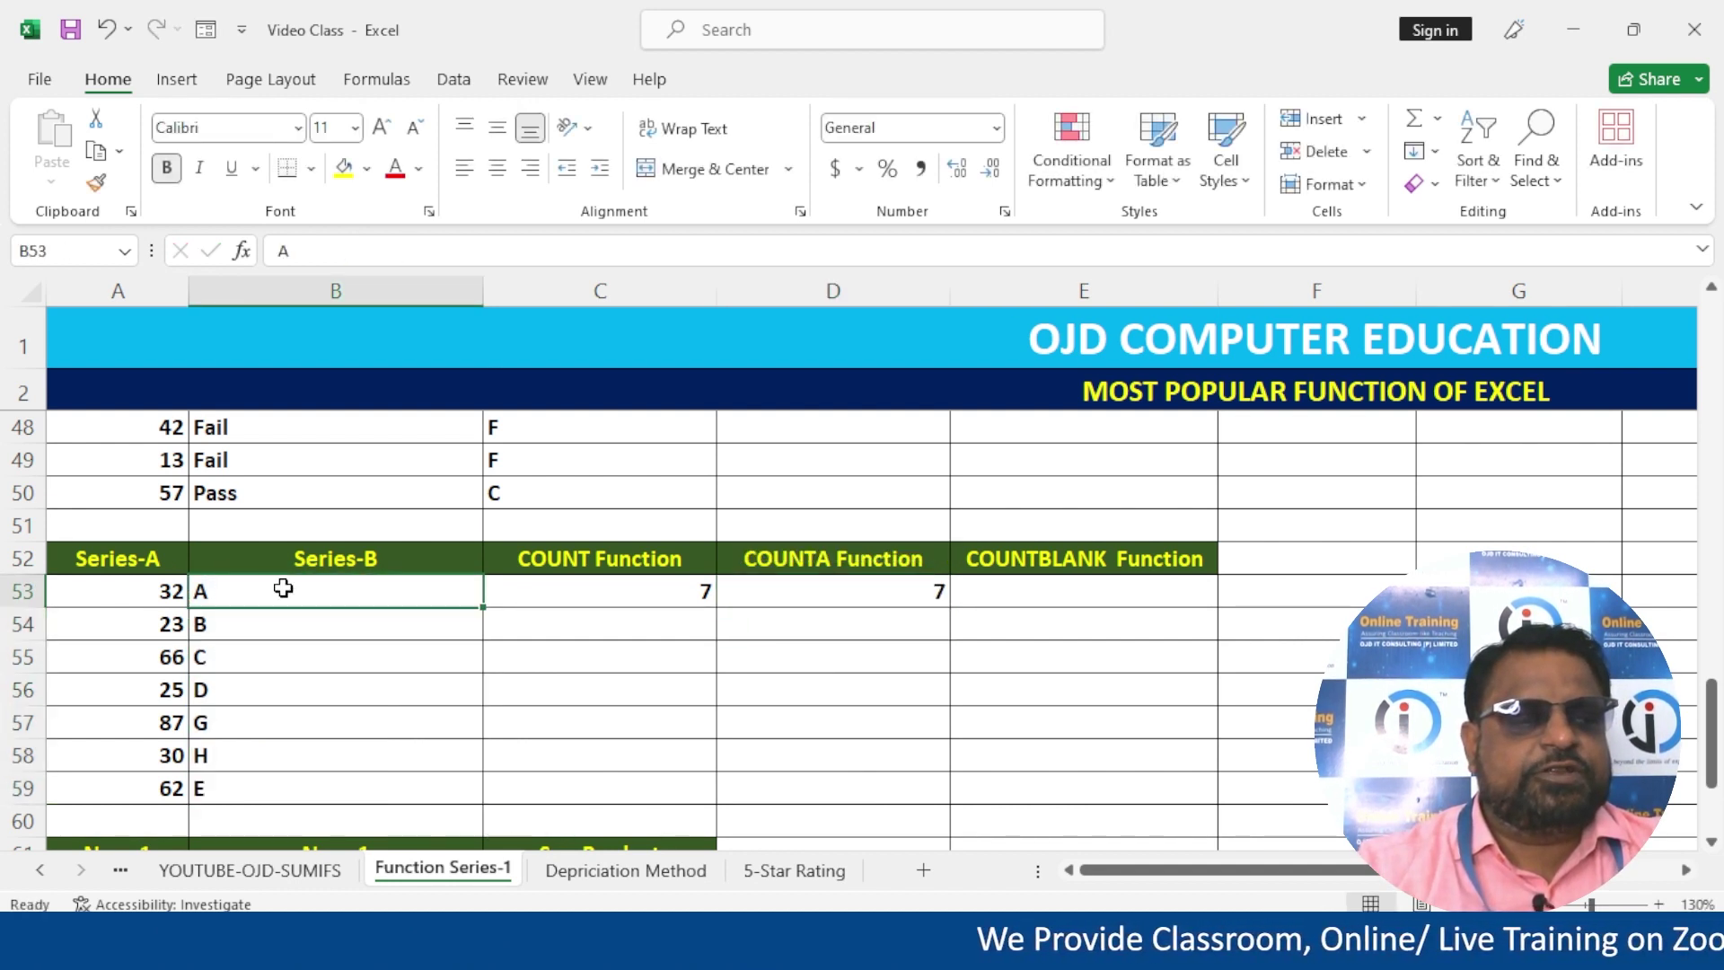
type("4")
key("Return")
type("5")
key("Return")
type("5")
key("Return")
key("ctrl+z")
key("ctrl+z")
key("ctrl+z")
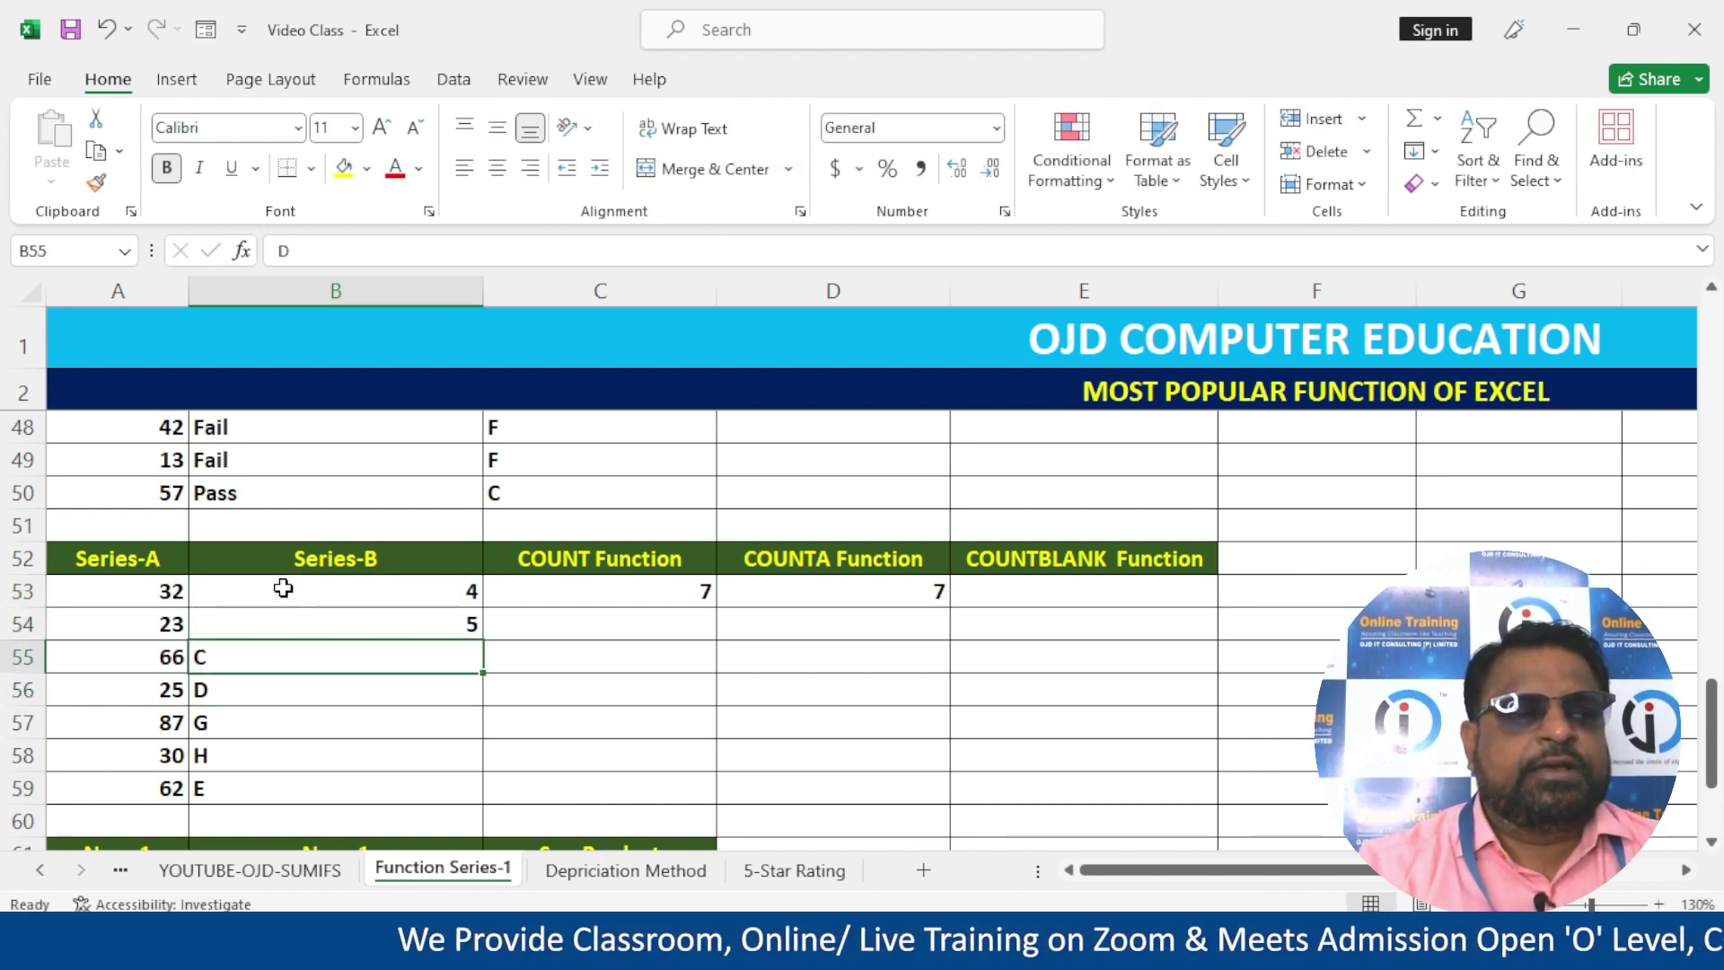
- Replace the first Series-B letters from B53 down with people's first names to test COUNTA, and undo the entries
type("Amit")
key("Return")
type("B")
key("BackSpace")
type("Kira")
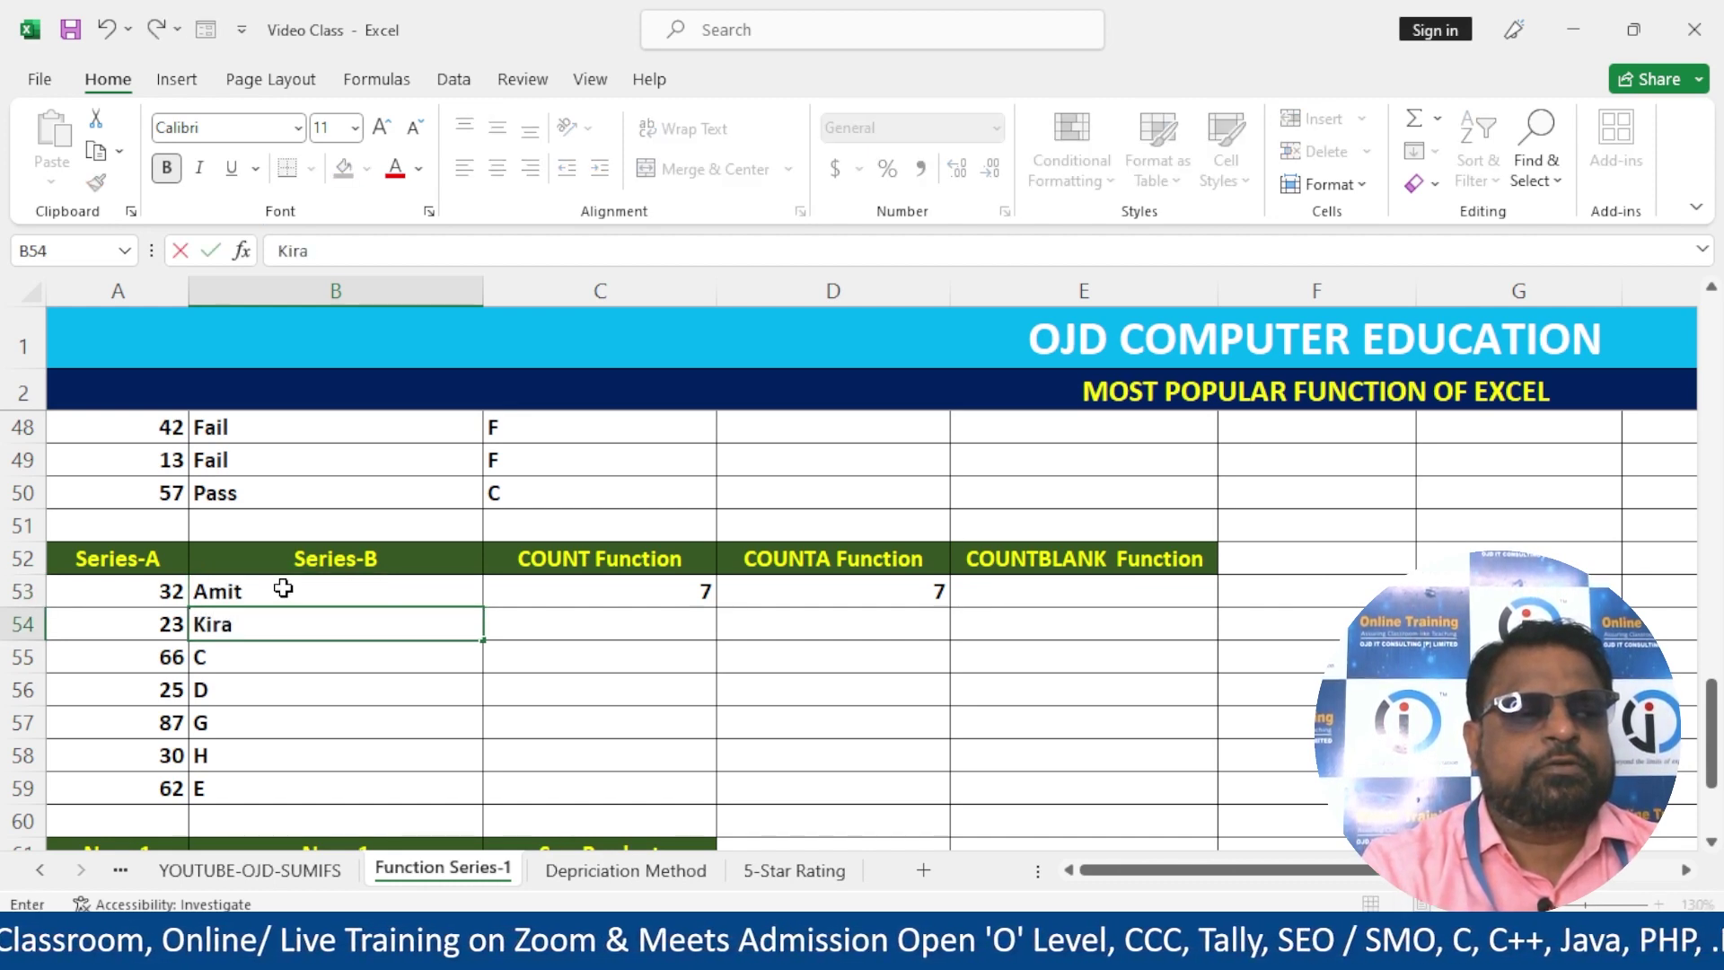
type("n")
key("Return")
type("Mus")
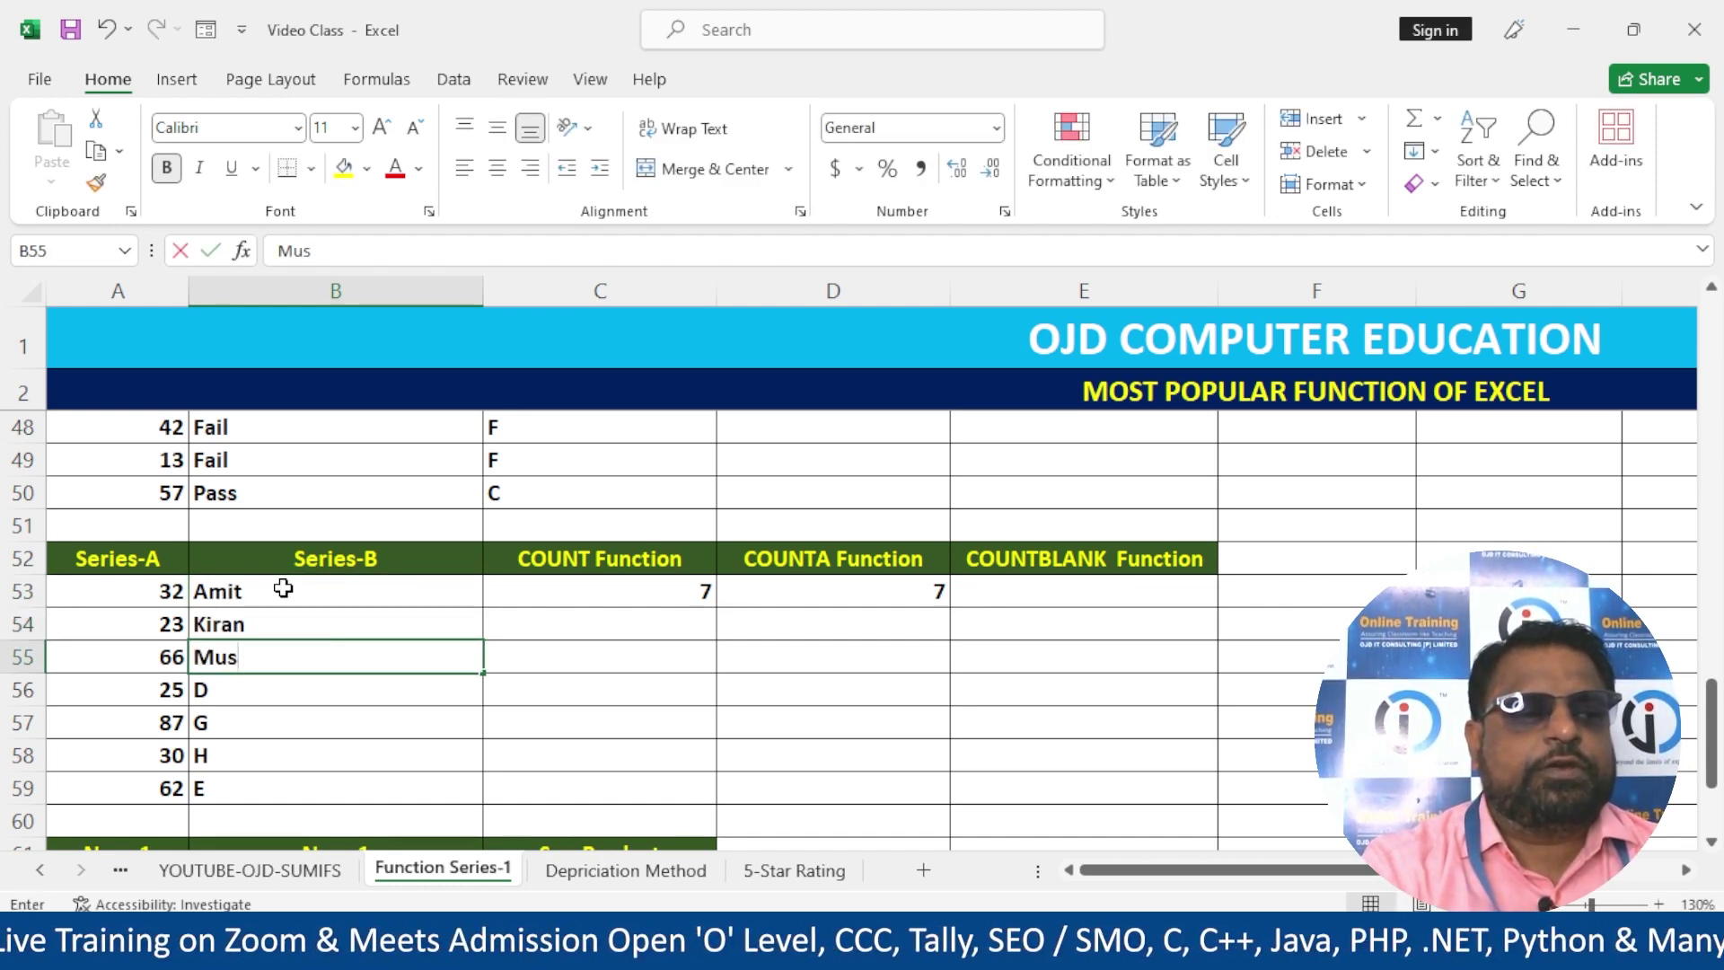
type("dh")
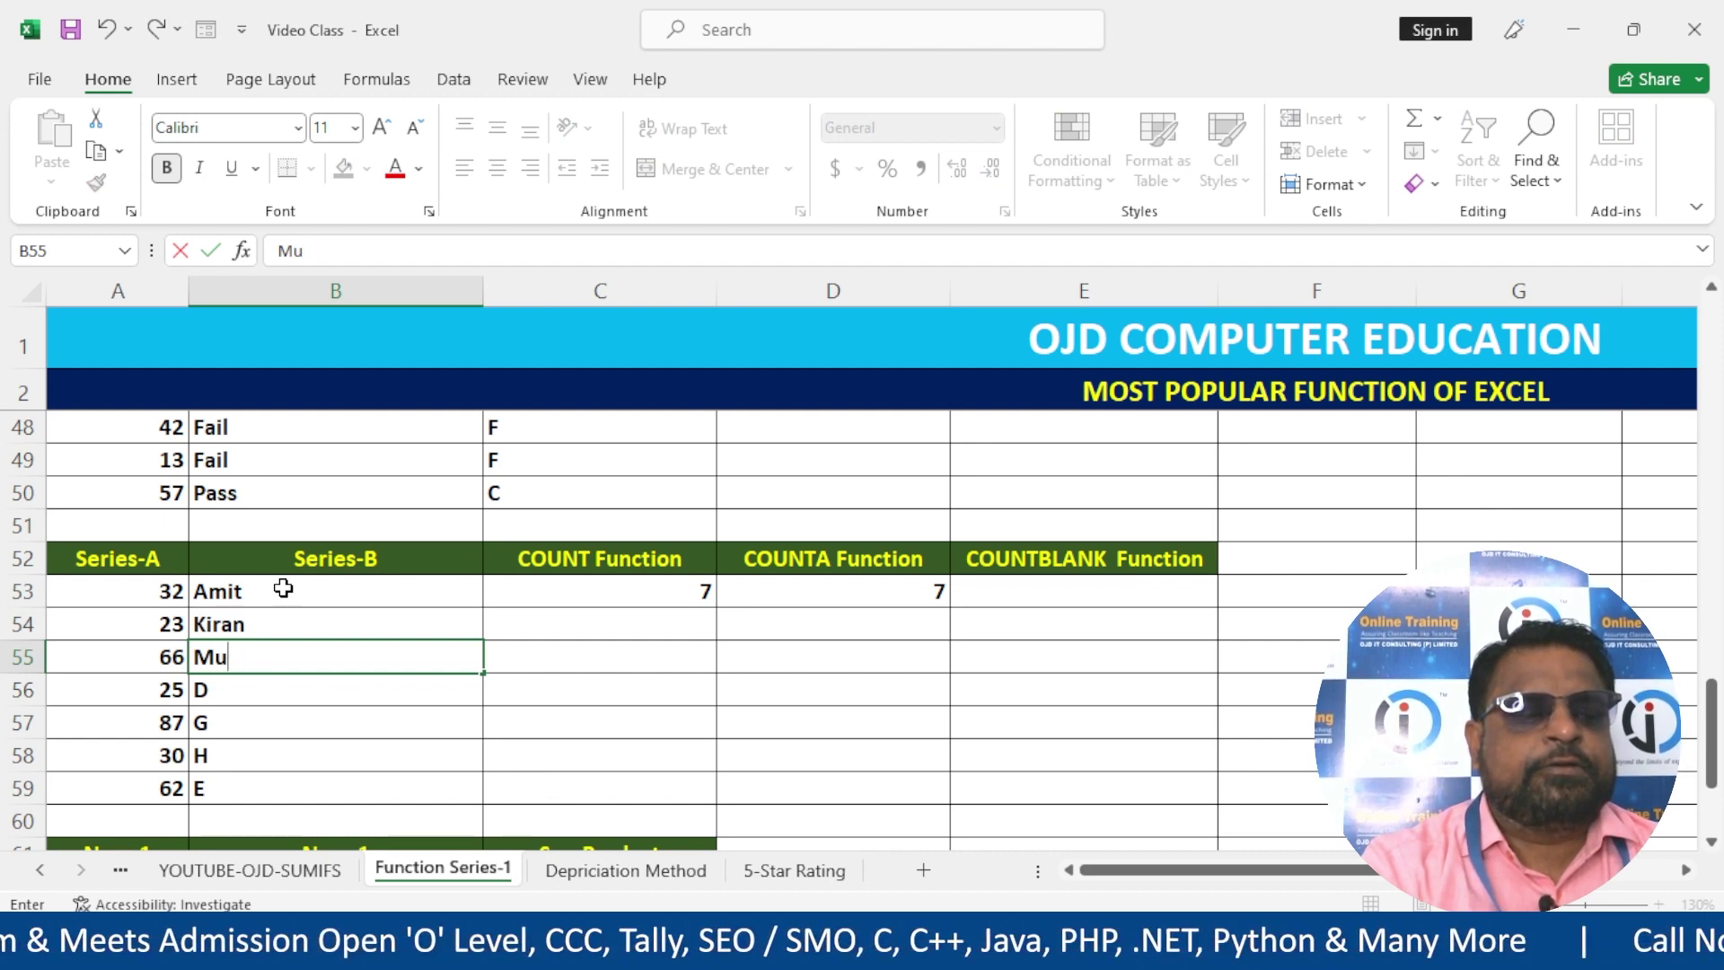
type("t")
key("Return")
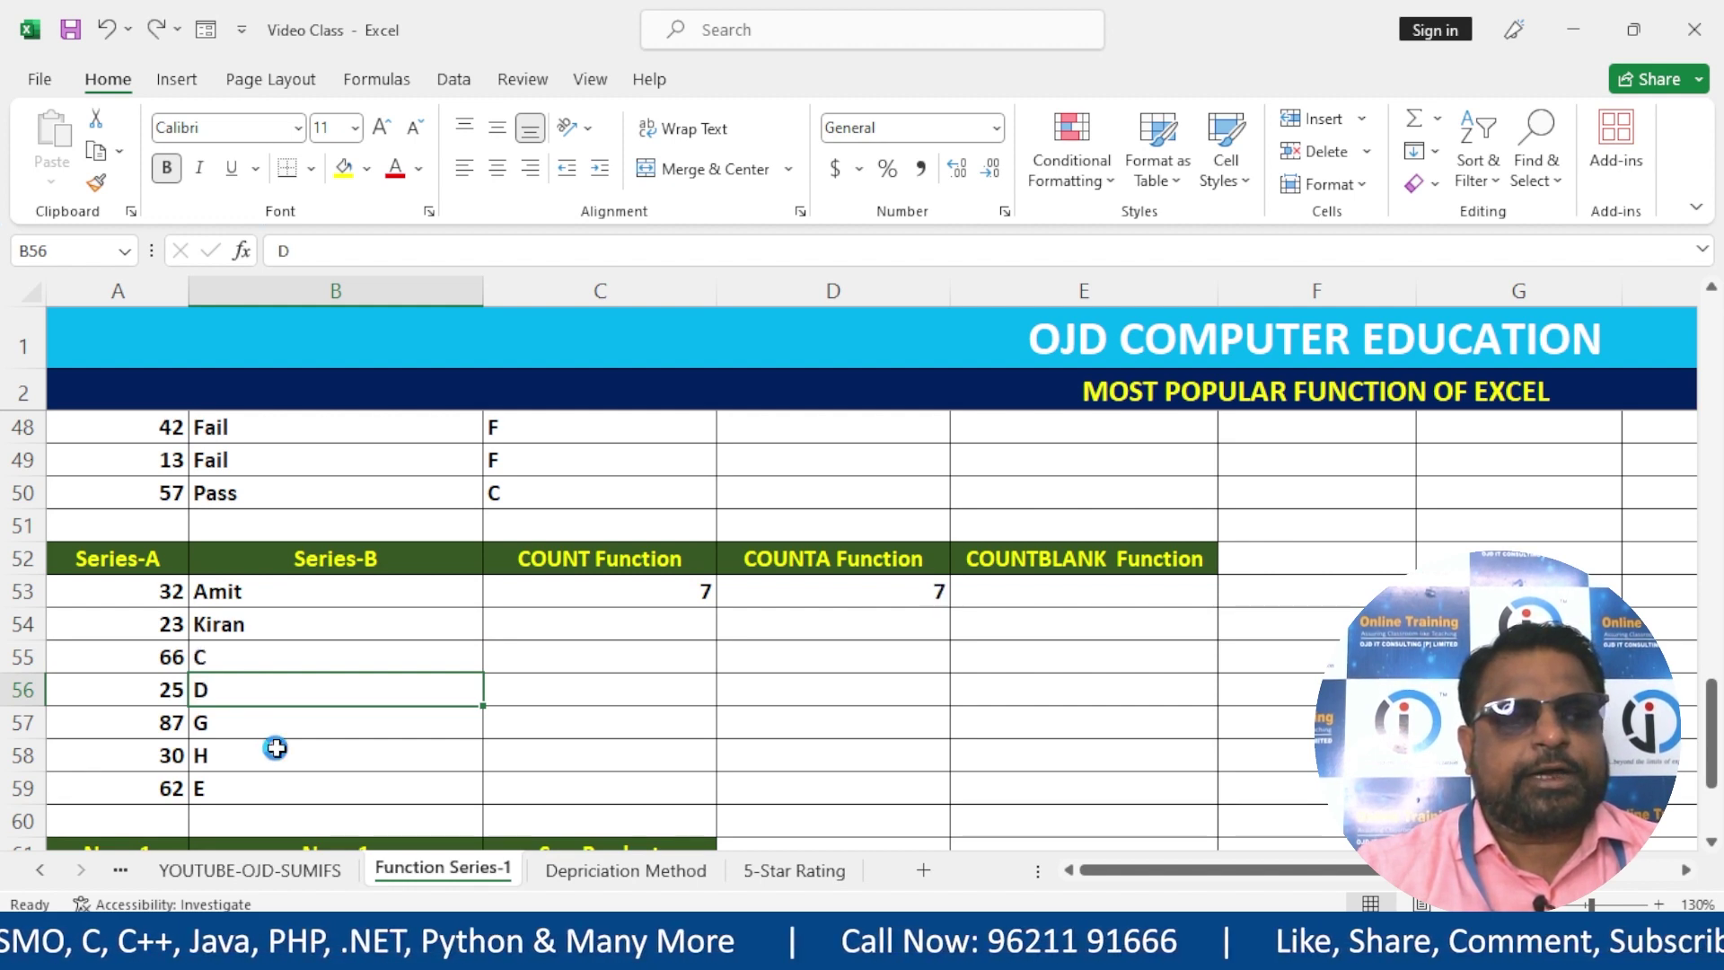
key("Up")
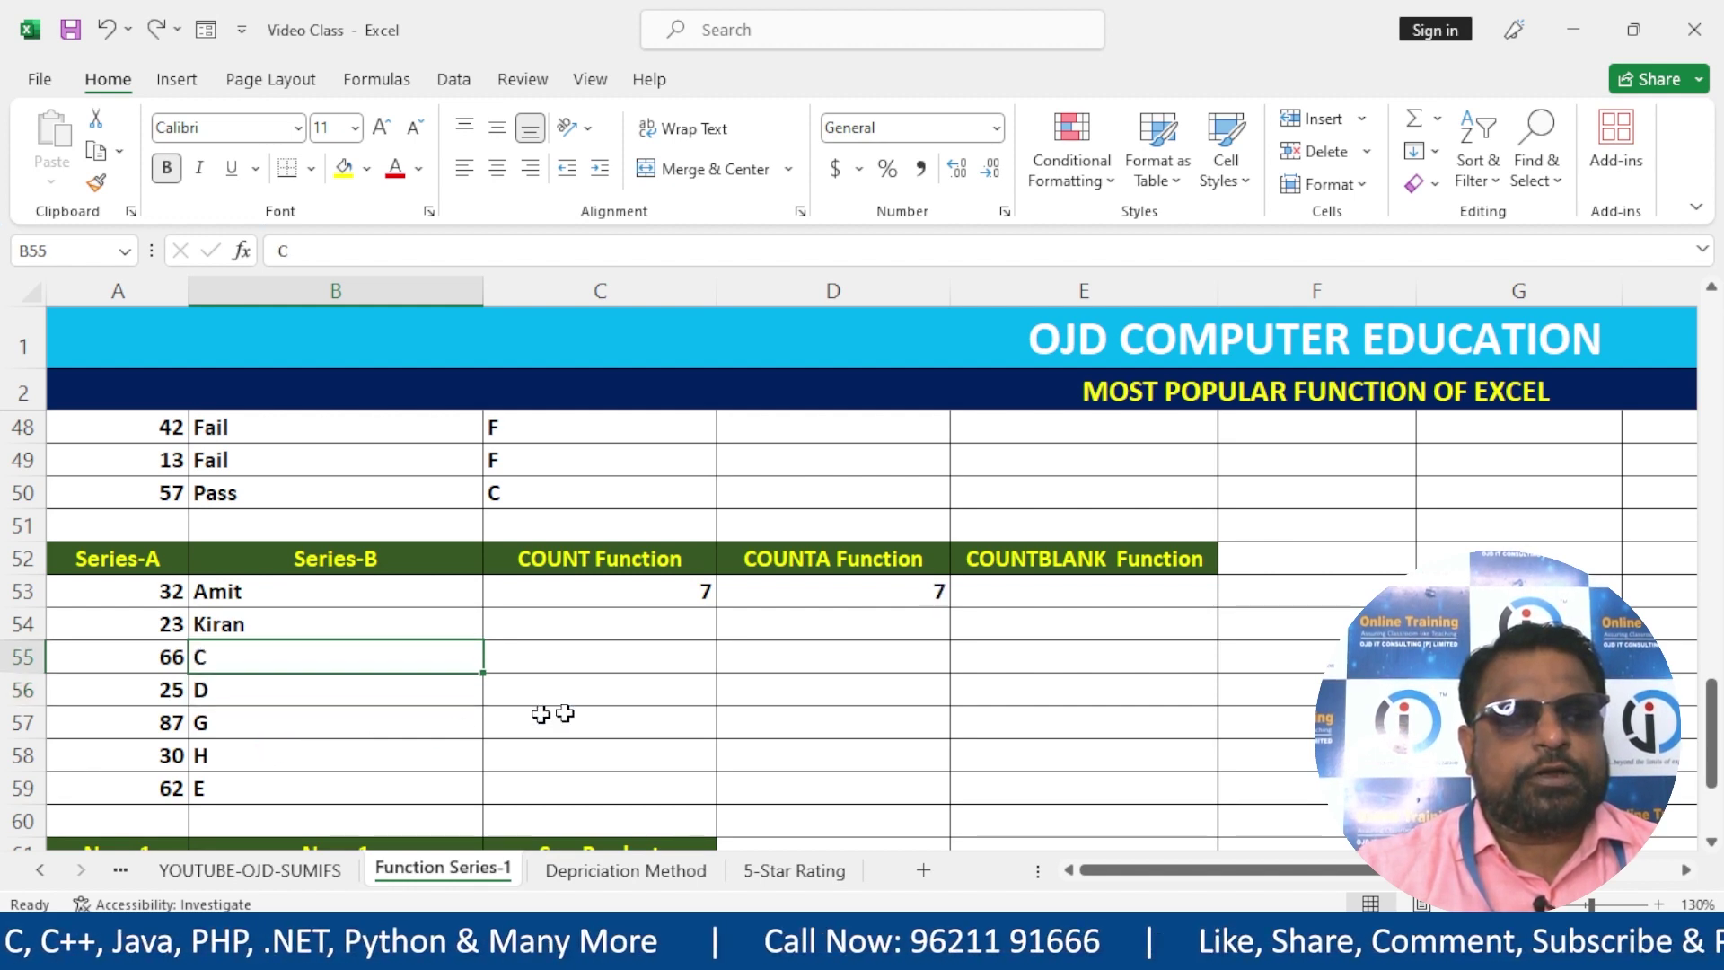
key("Up")
type("B")
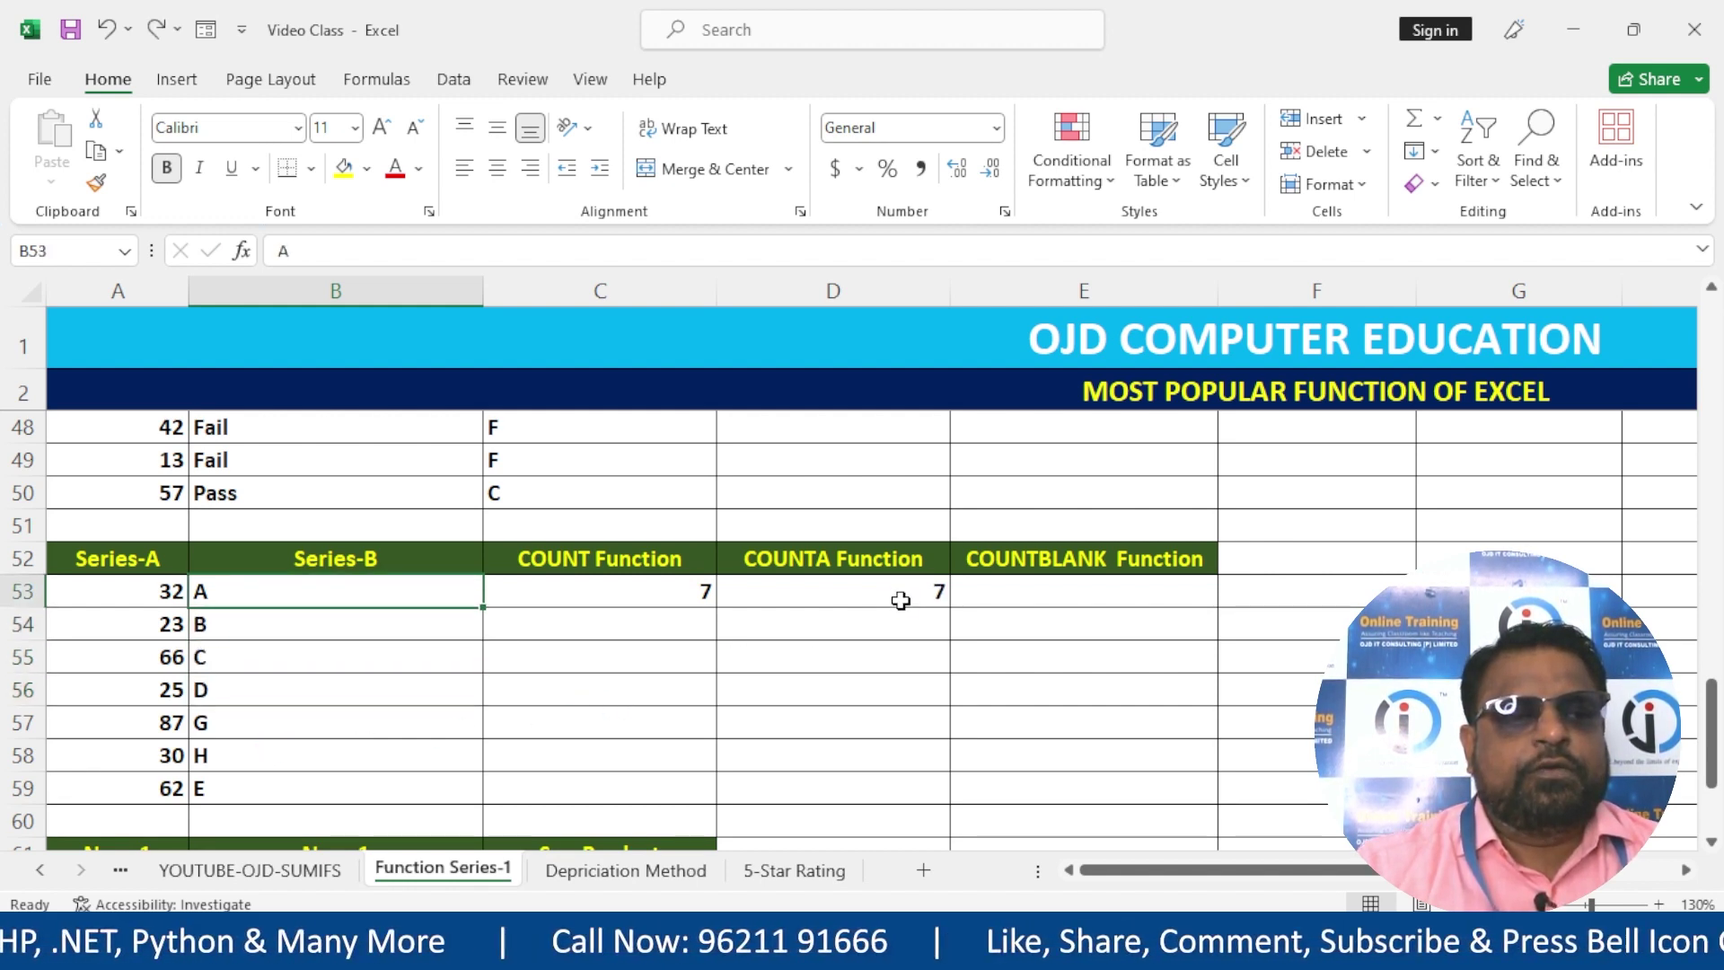
- Review the COUNTA formula in D53 and highlight its B53:B59 range without changing it
double_click(891, 600)
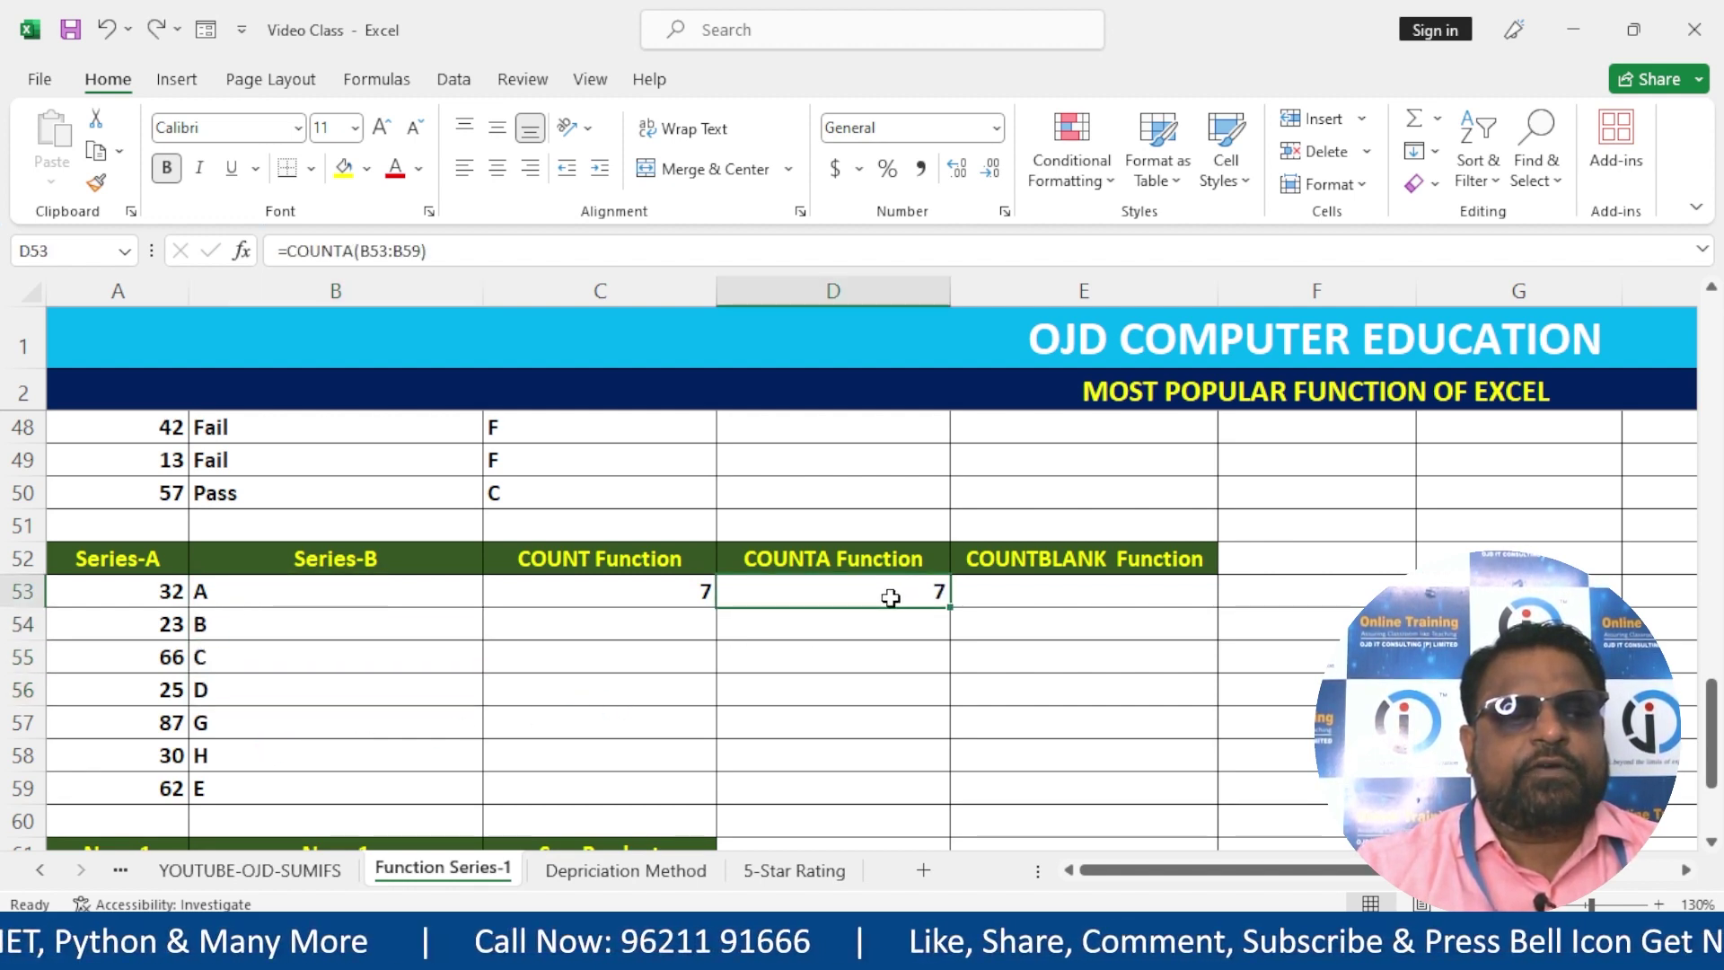
left_click_drag(912, 591, 825, 591)
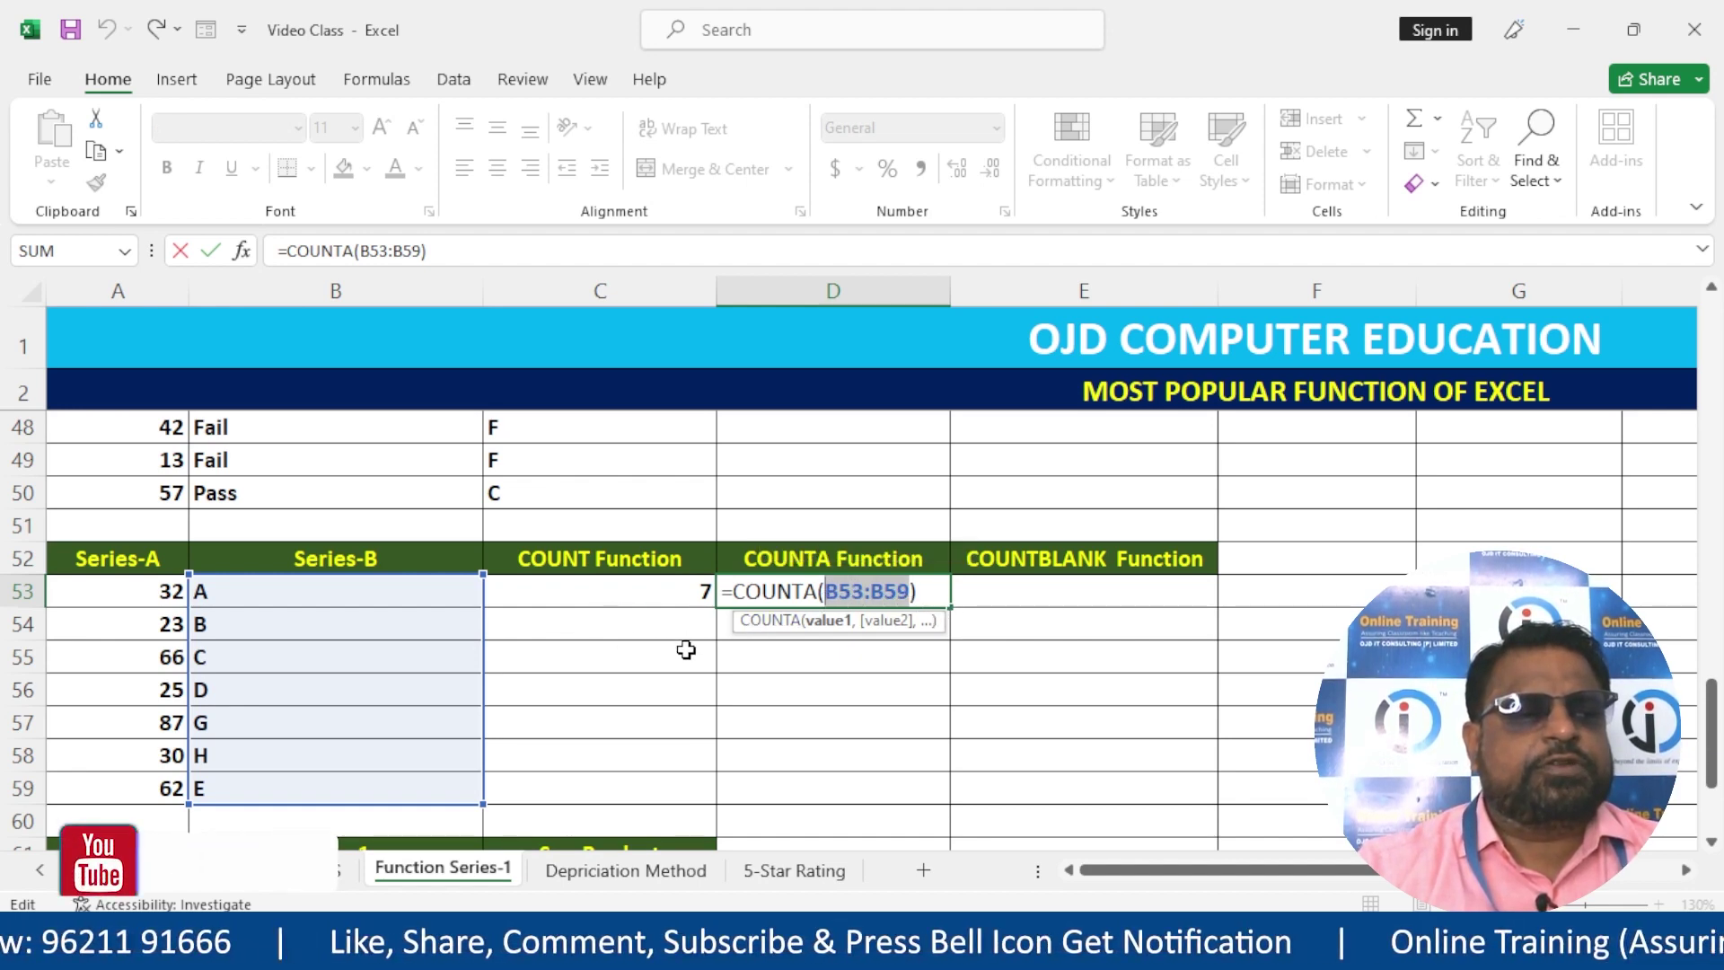
key("Return")
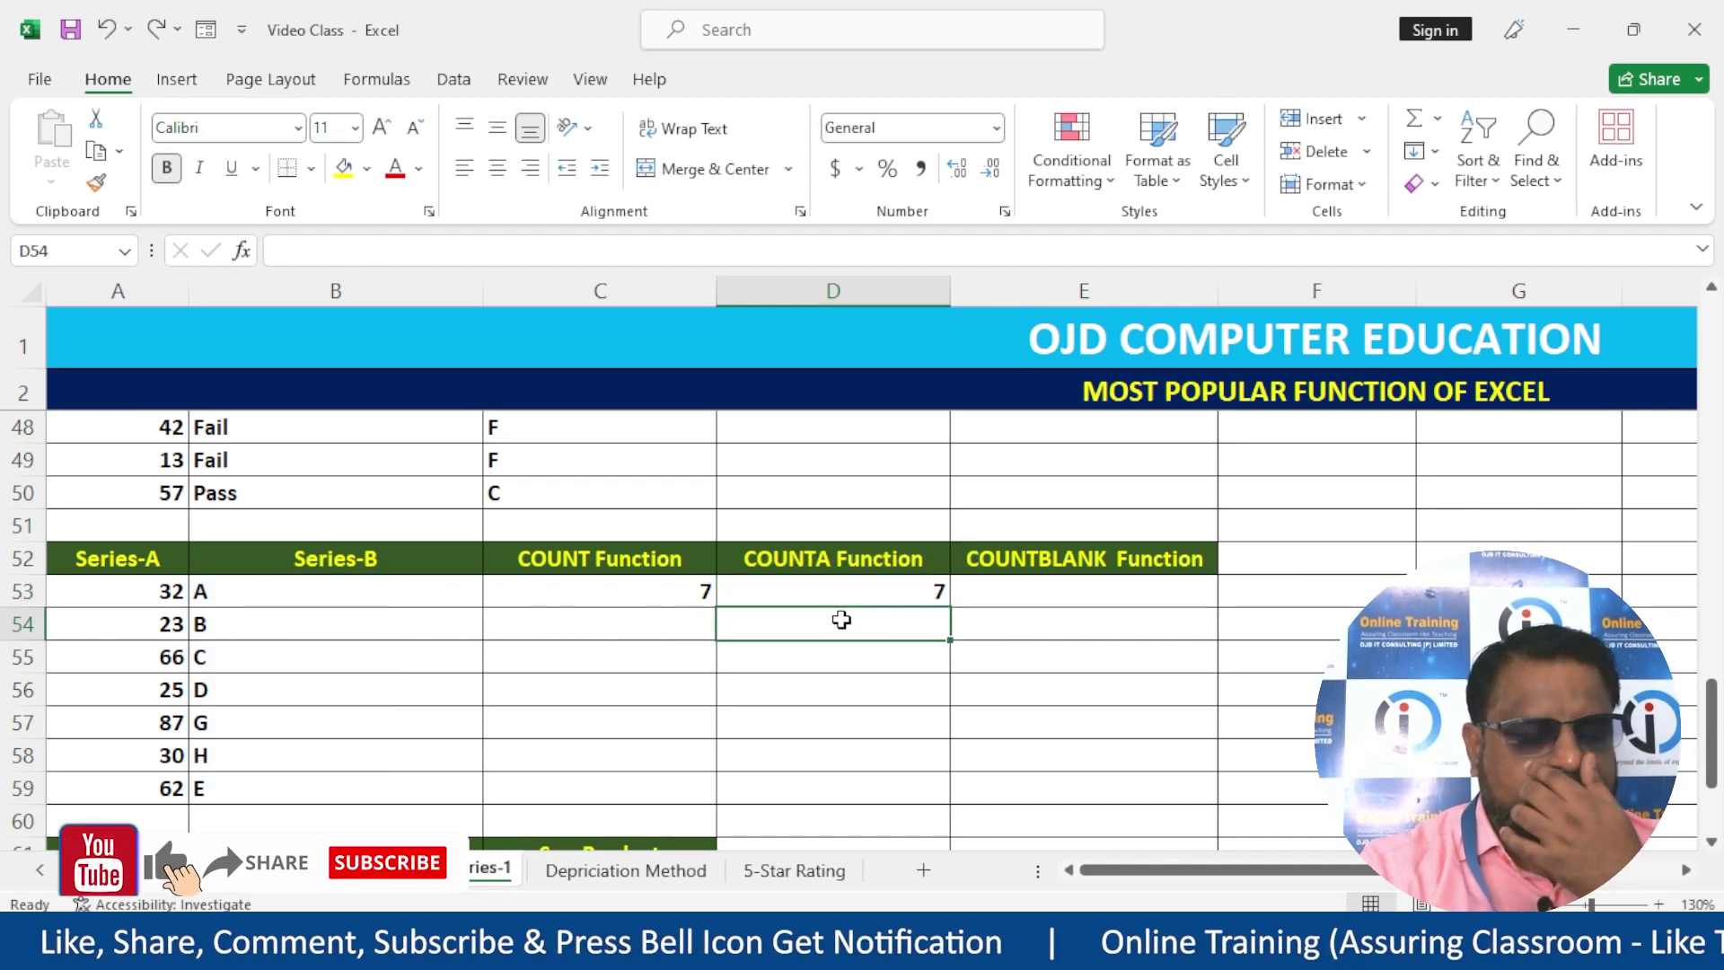
- Enter =countA(A53:B59) in D54 to count the non-empty cells across Series-A and Series-B
type("=counti")
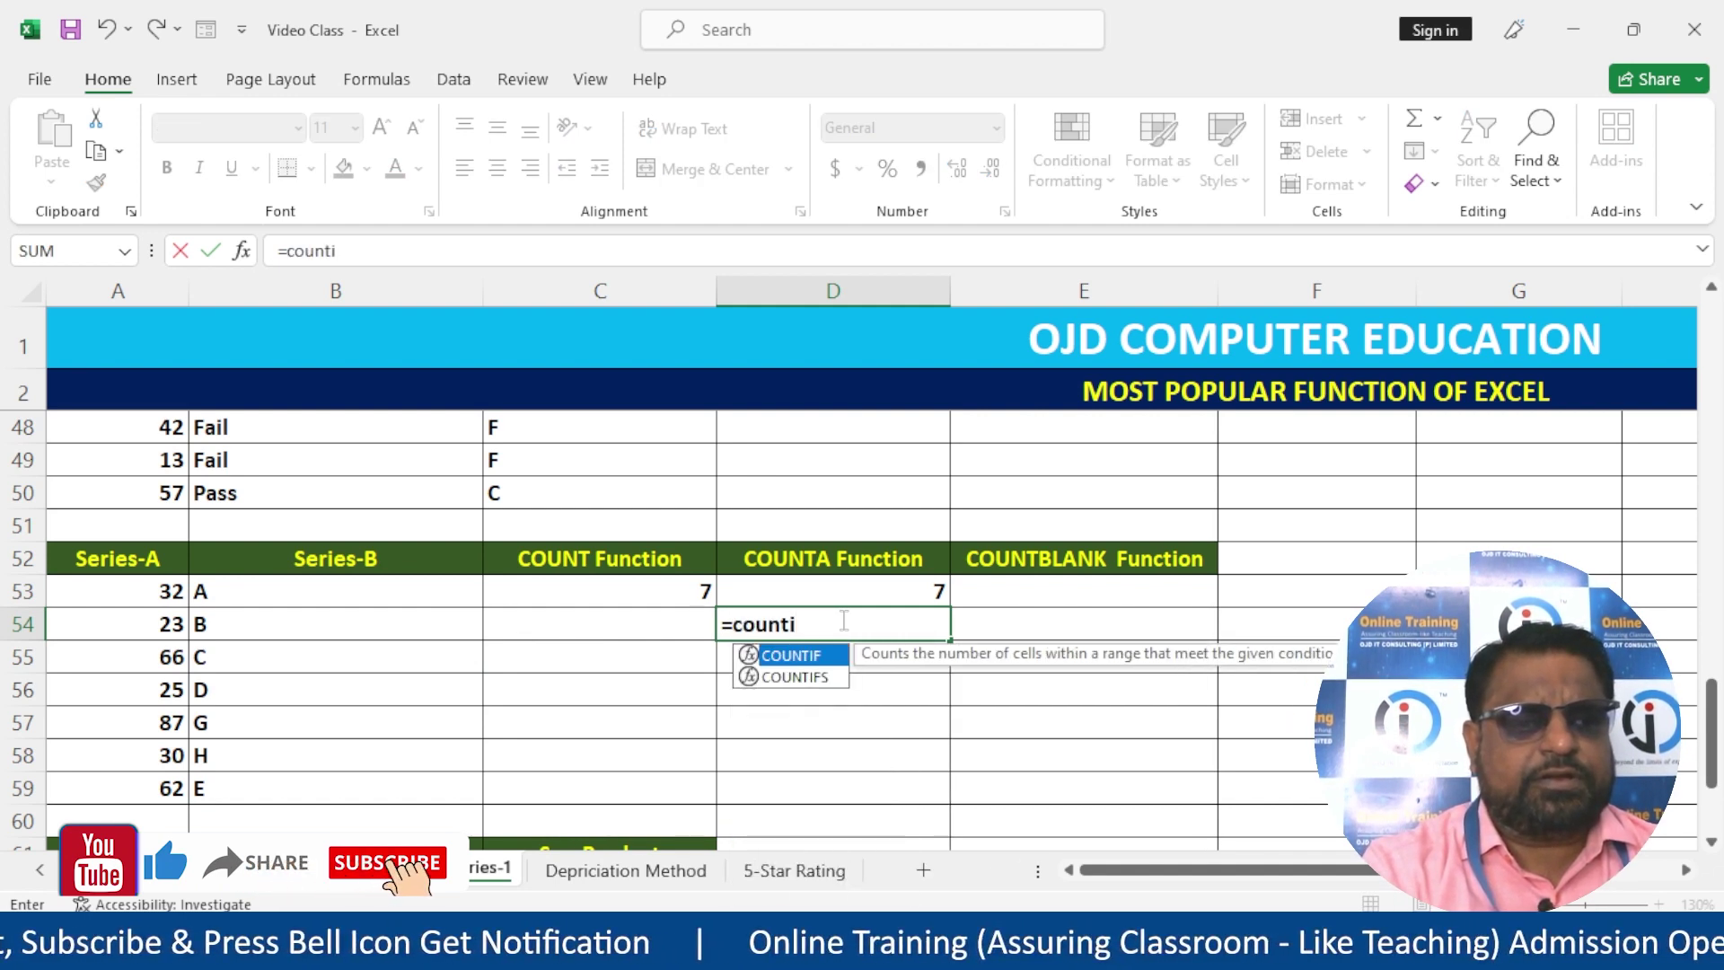
key("BackSpace")
type("A(")
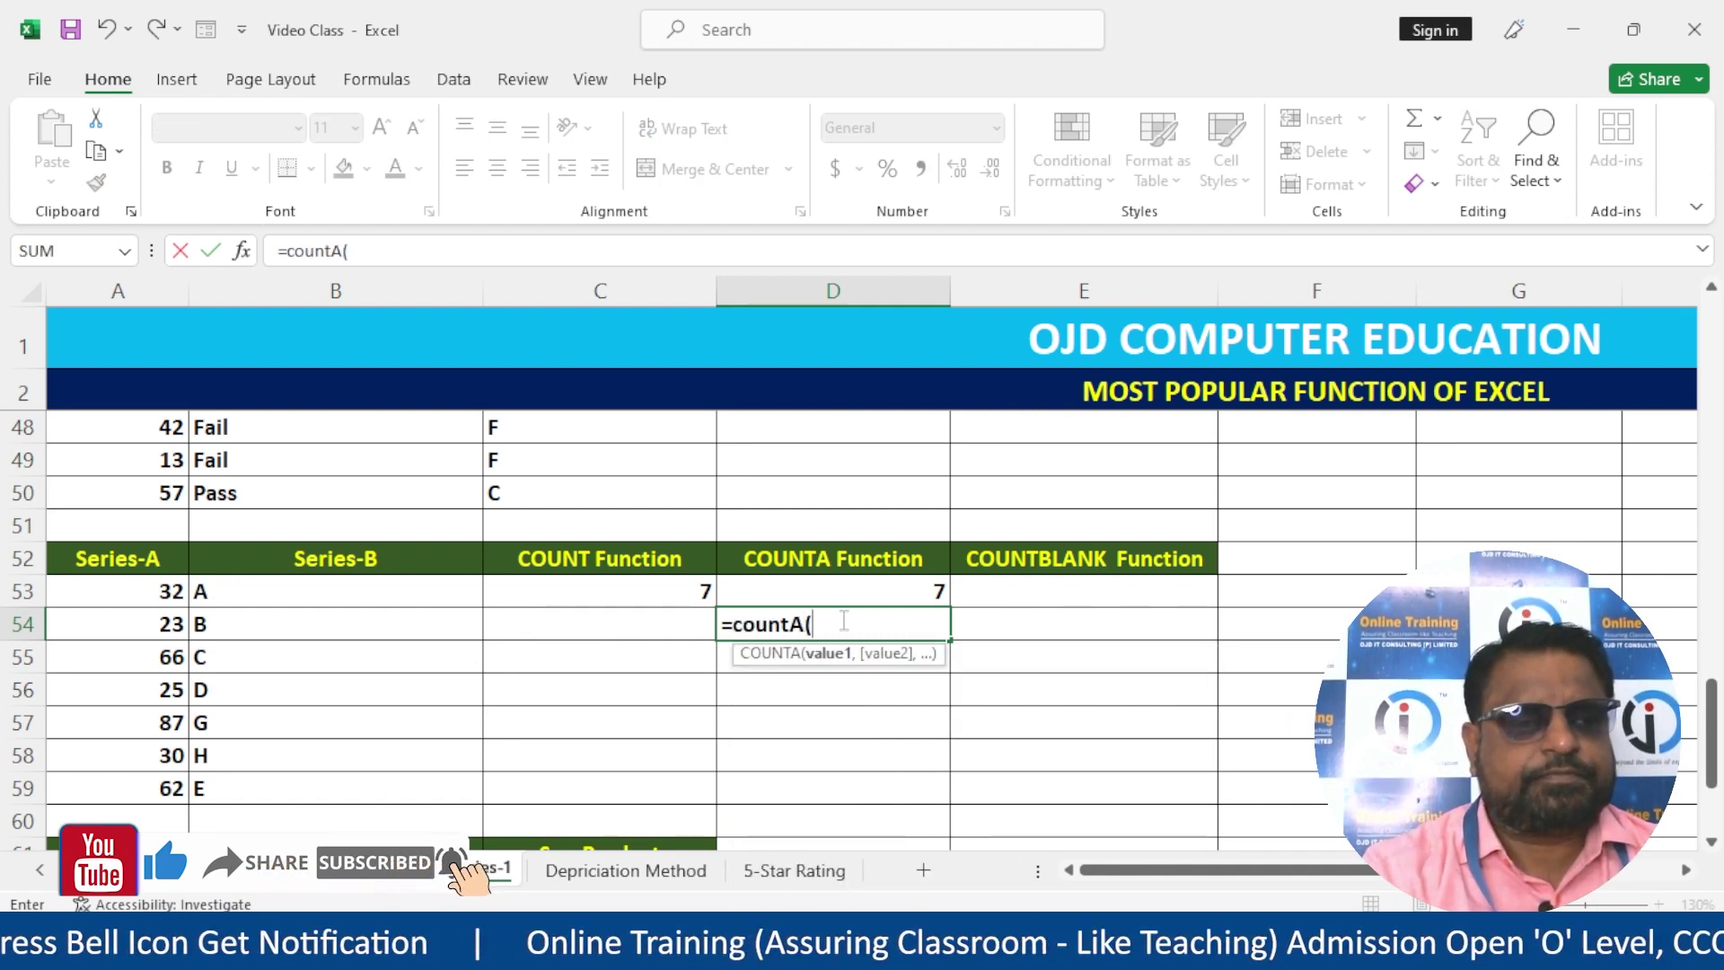
left_click_drag(108, 589, 343, 776)
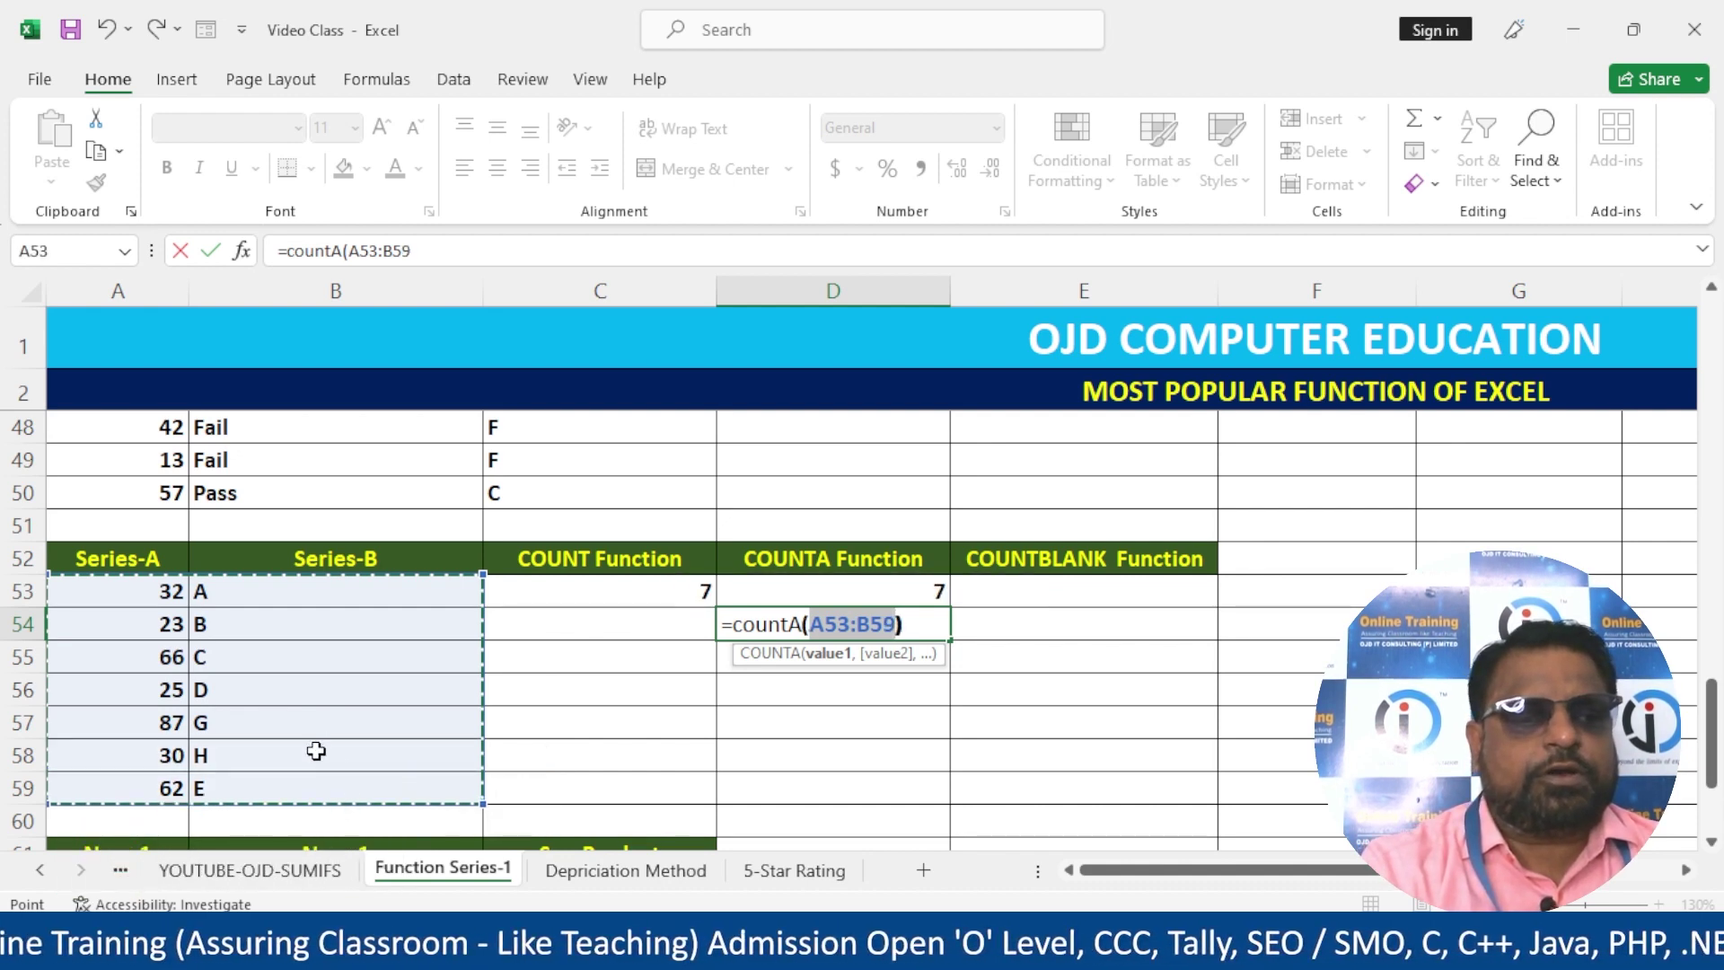
type(")")
key("Return")
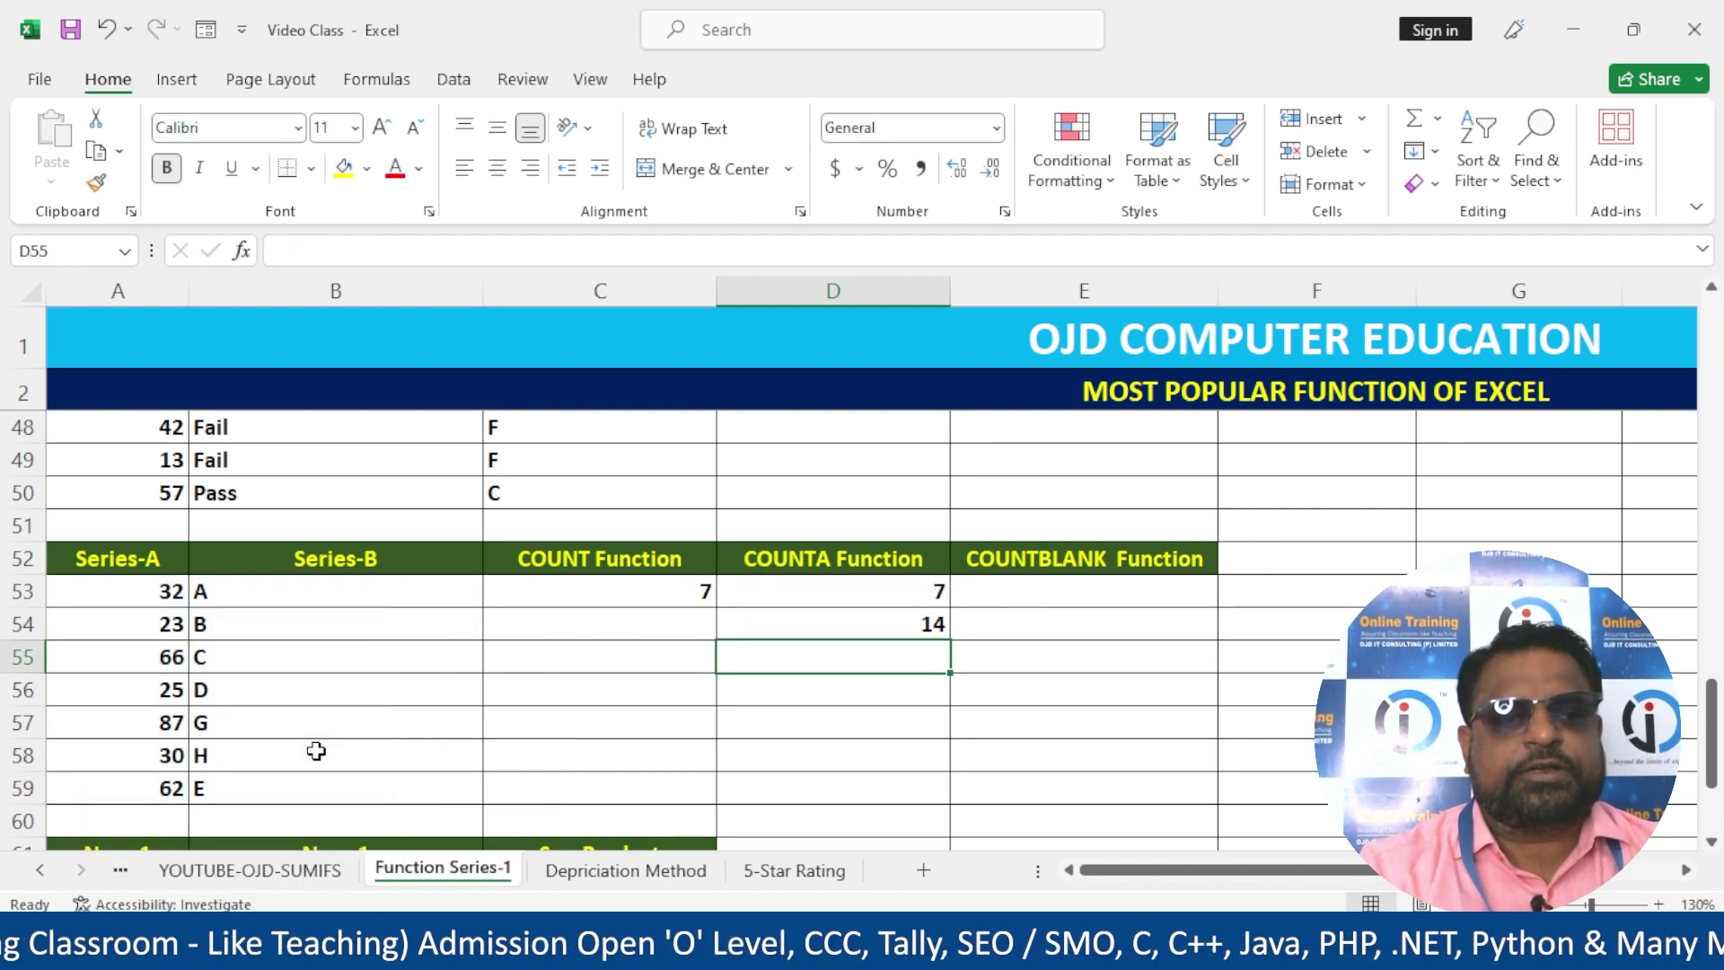
- Clear A54 and B54 to test how the COUNT and COUNTA results react to empty cells
key("Up")
key("Left")
key("Right")
key("Left")
key("Left")
key("Left")
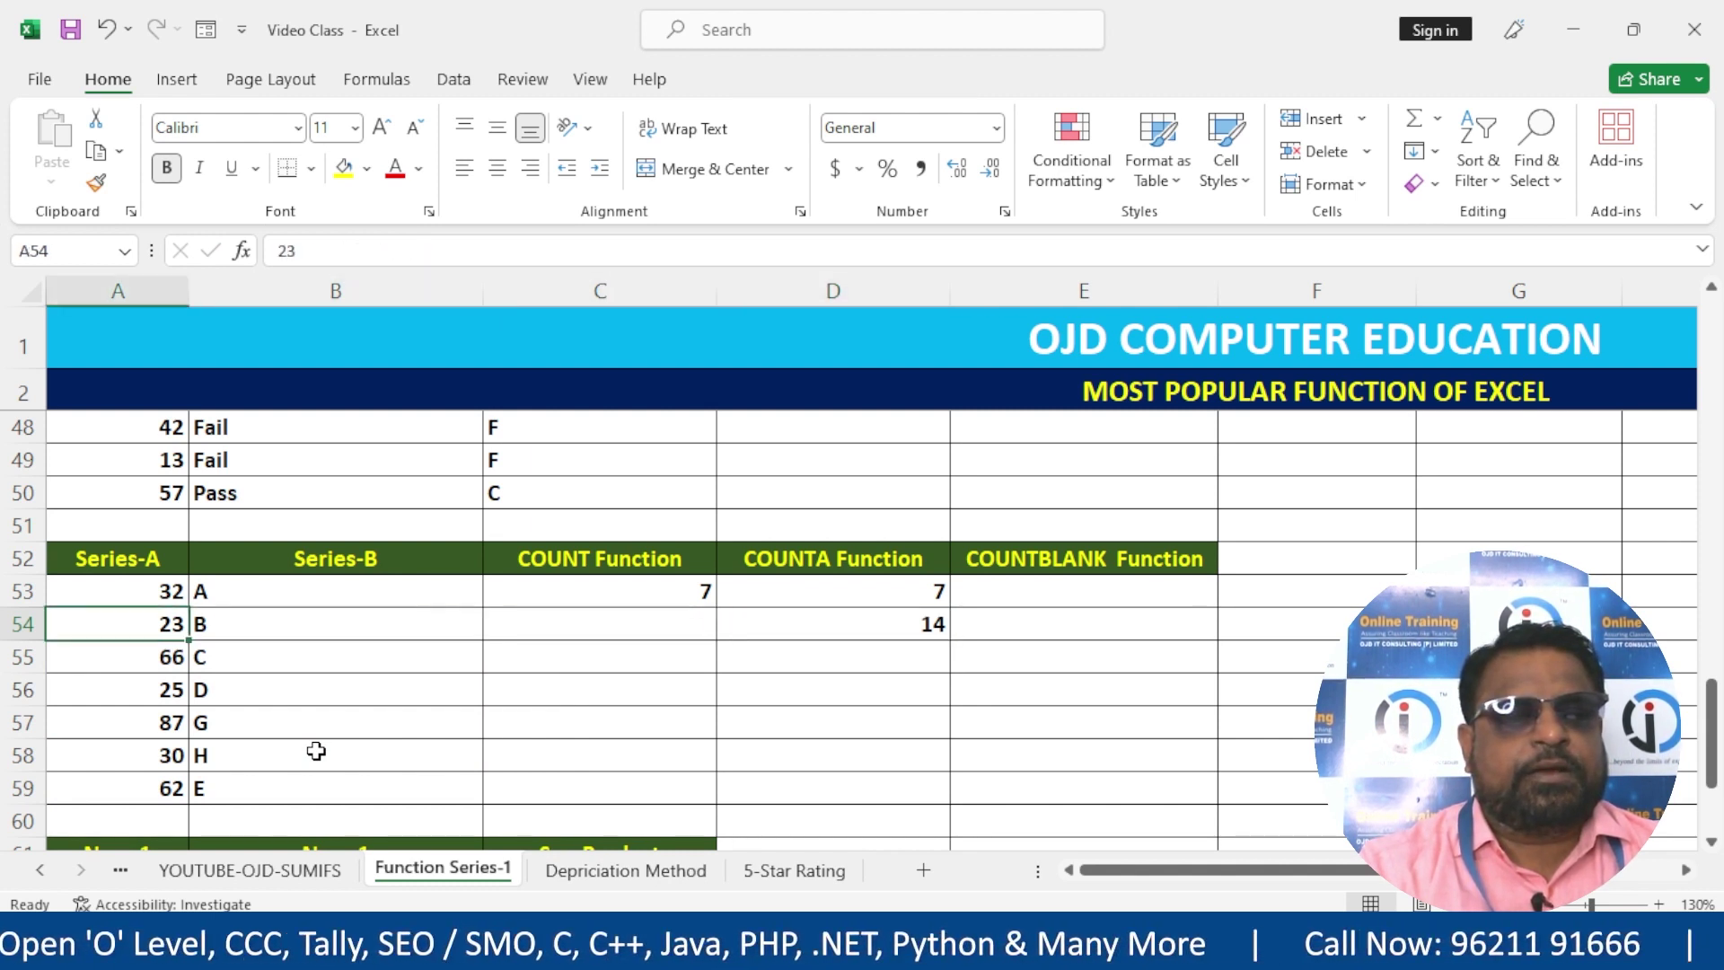
key("Delete")
key("Right")
key("Left")
key("Right")
key("Delete")
key("Left")
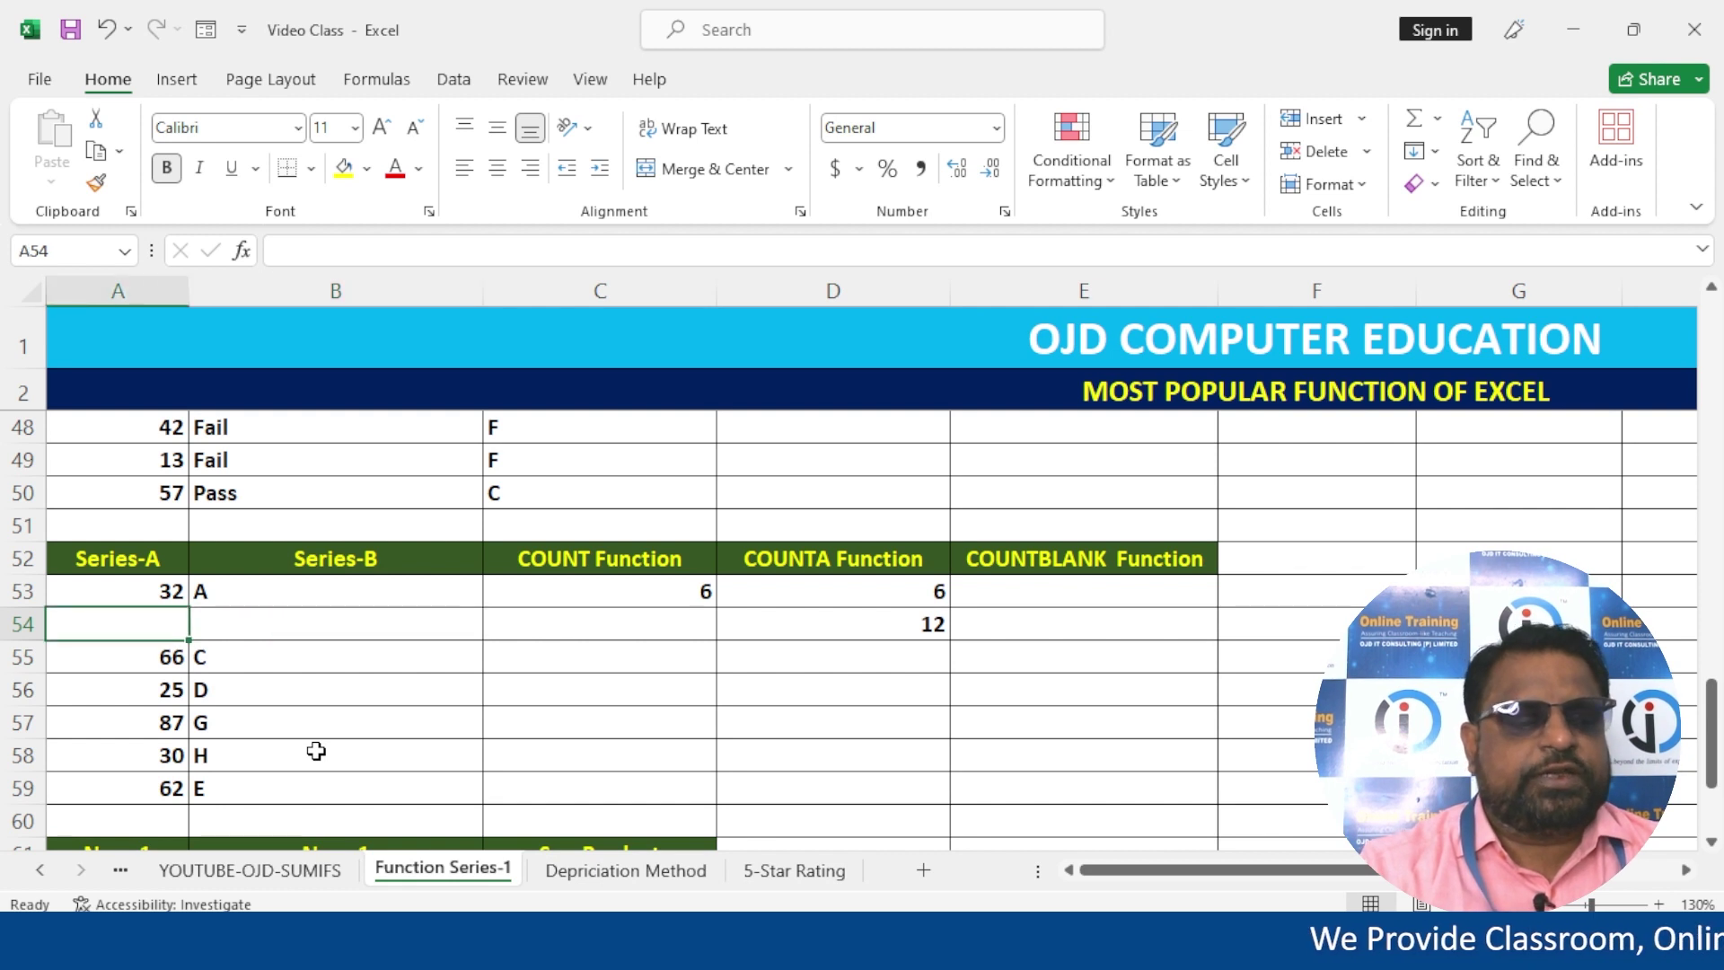
- Refill the emptied cells with 12 in A54 and C in B54
type("12")
key("Right")
type("4")
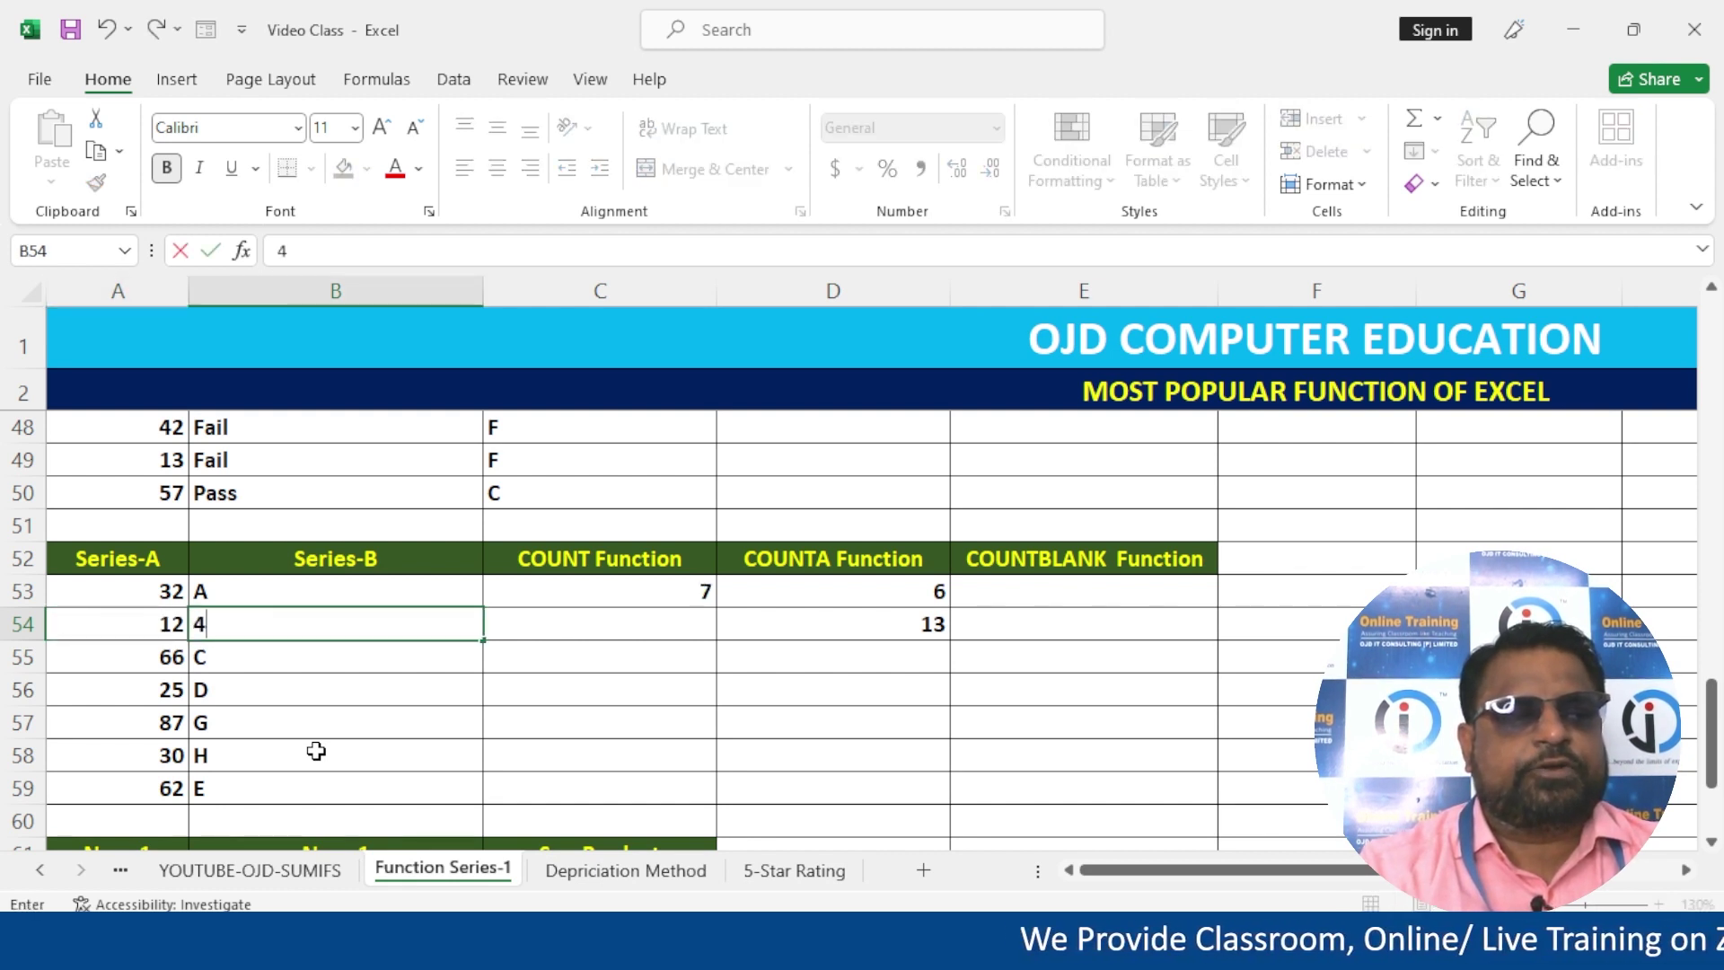
key("Return")
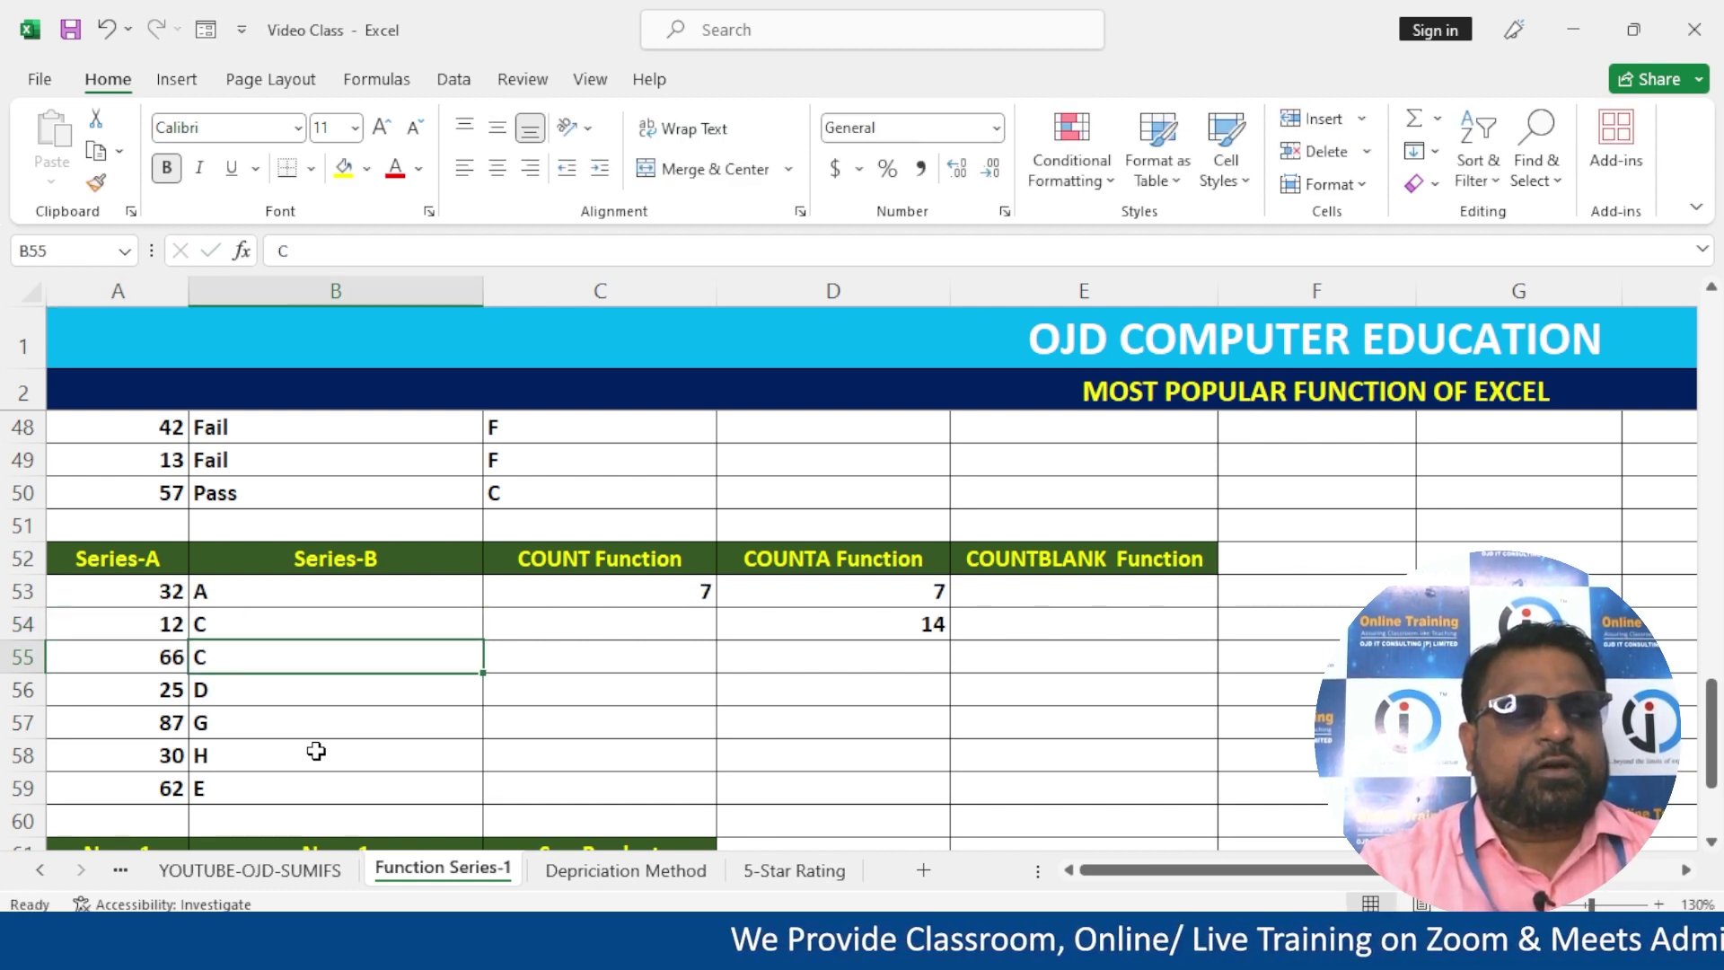
- Replace the number in A54 with the letter A to compare how COUNT and COUNTA treat text
key("Up")
key("Left")
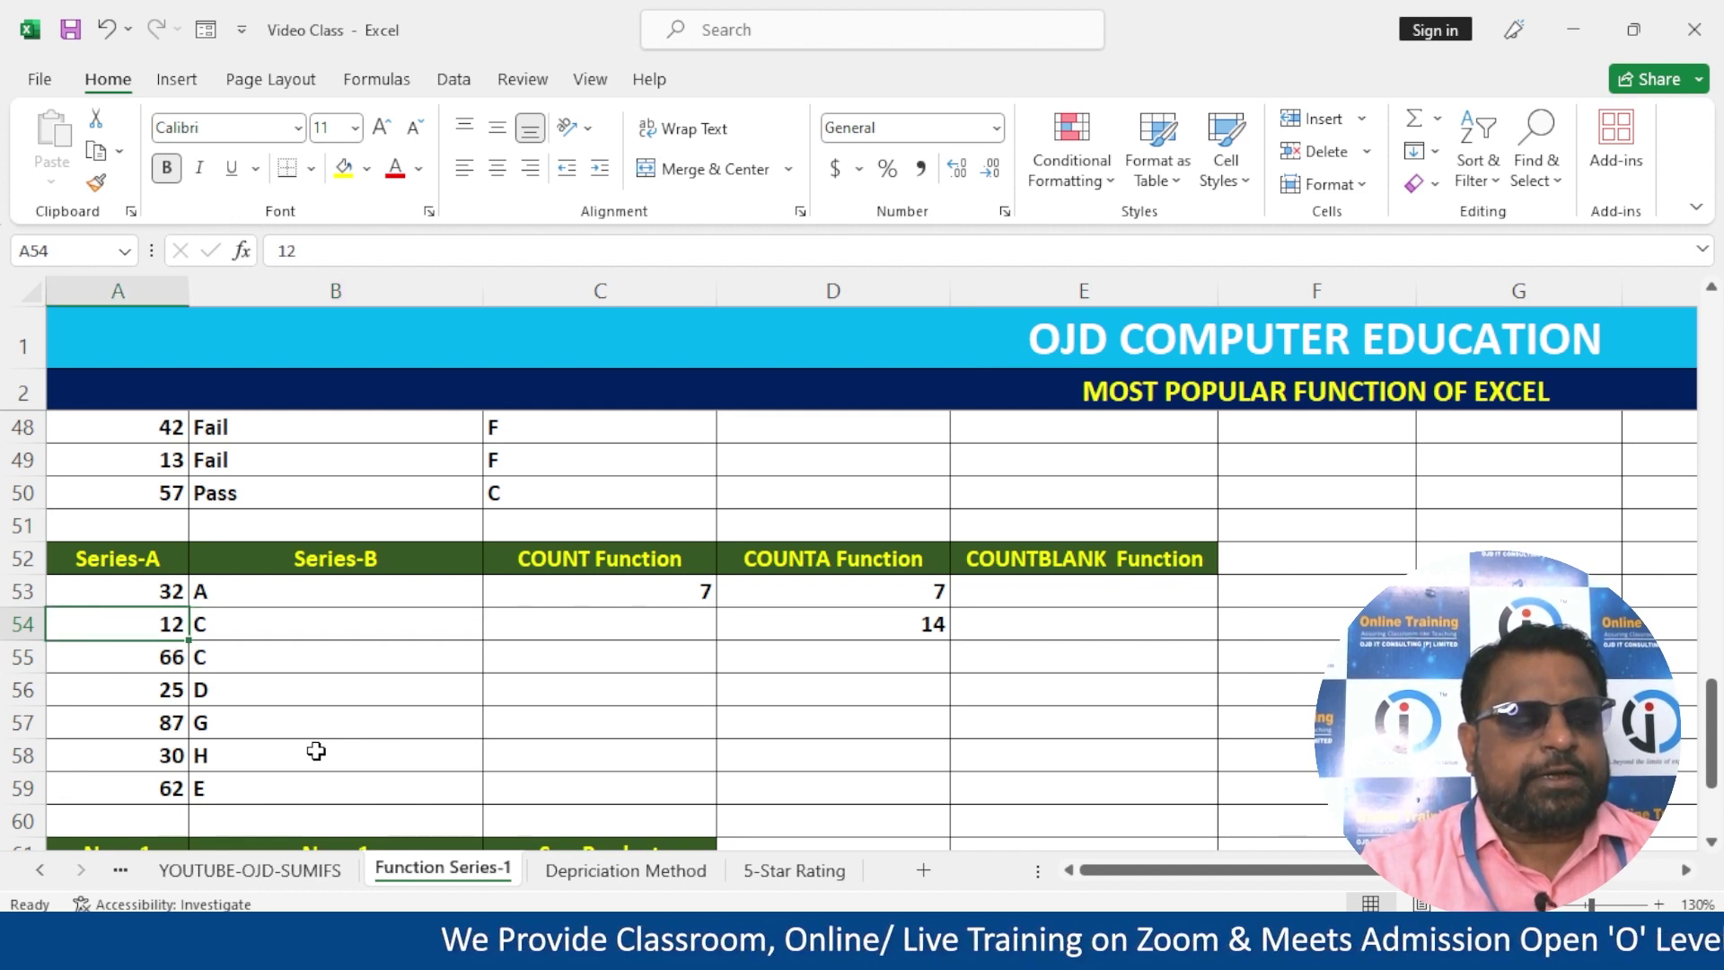
type("A")
key("Return")
key("Up")
key("Right")
key("Right")
key("Left")
key("Left")
key("Up")
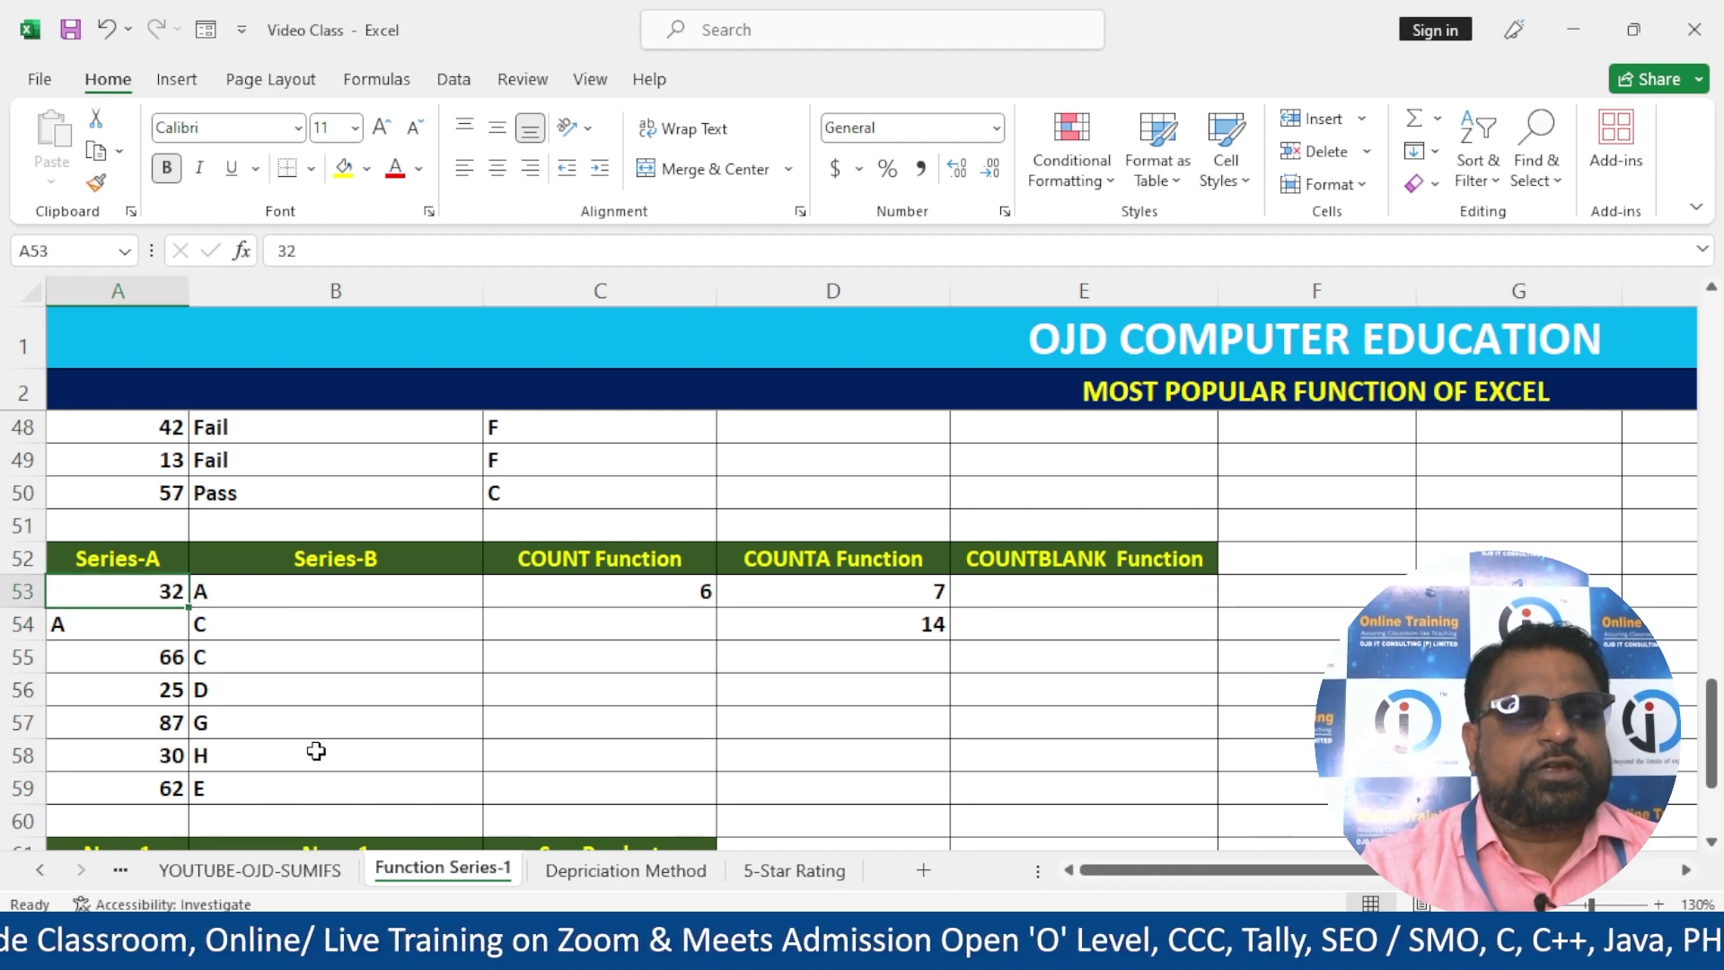
key("Right")
key("Right")
key("Down")
key("Down")
key("Left")
key("Left")
key("Up")
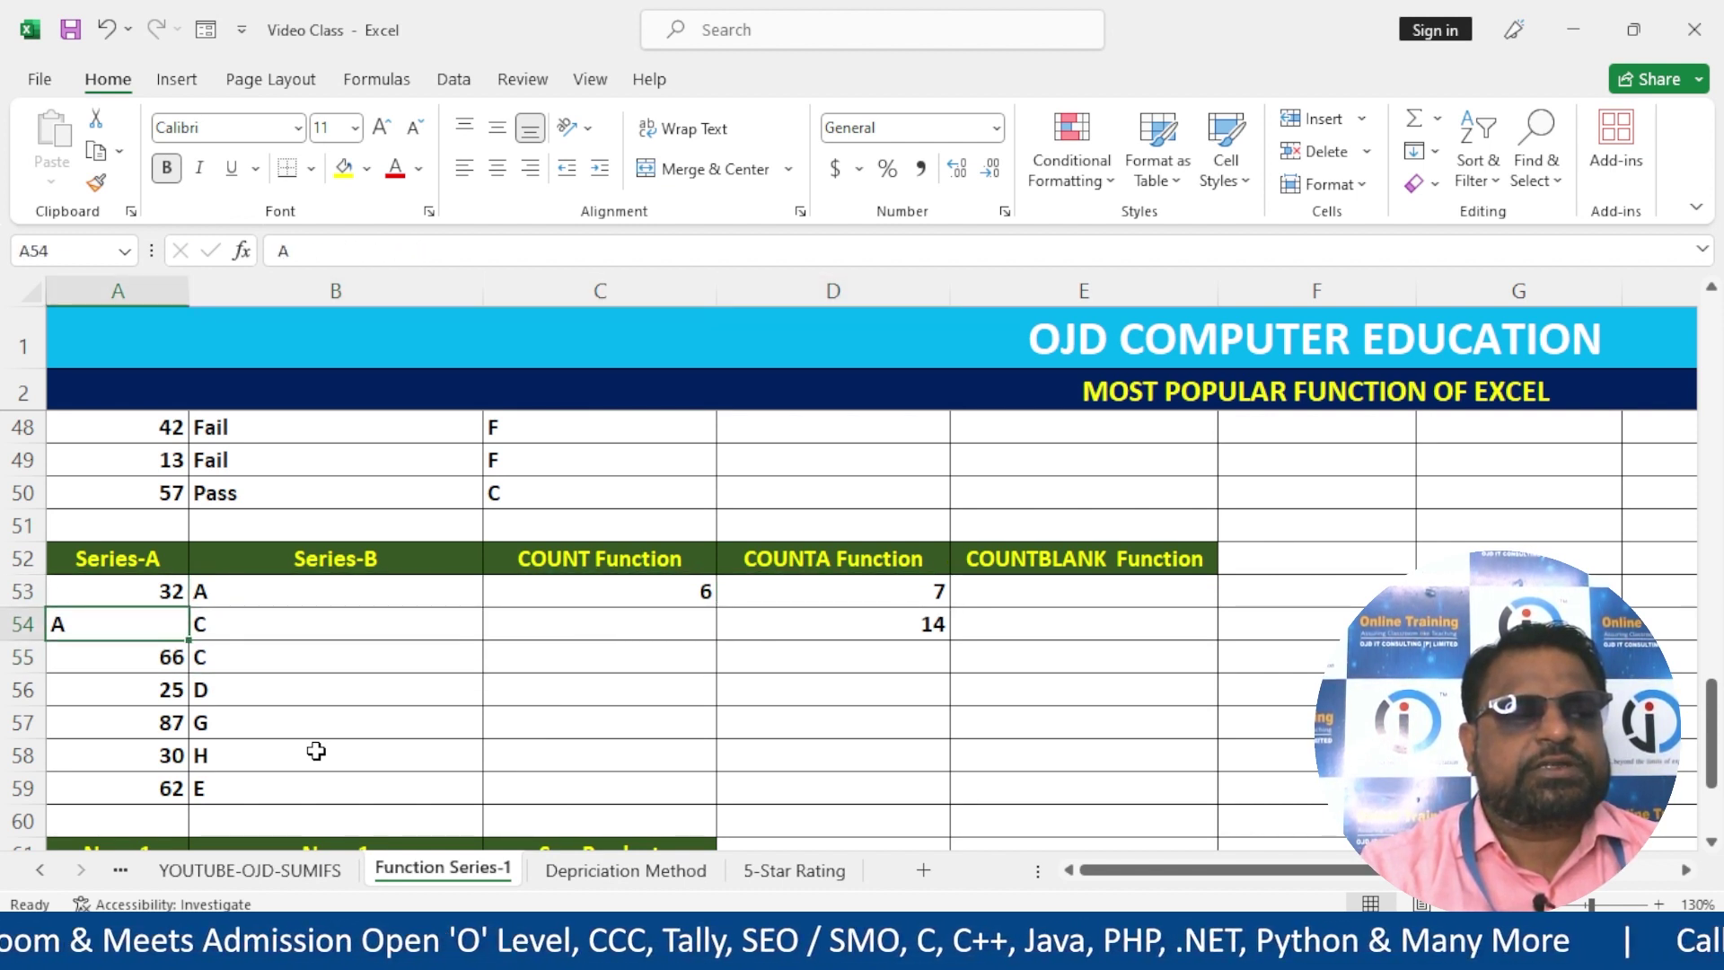
- Enter =countblank(A53:B59) in E53 to count the empty cells across Series-A and Series-B
key("Right")
key("Right")
key("Right")
key("Right")
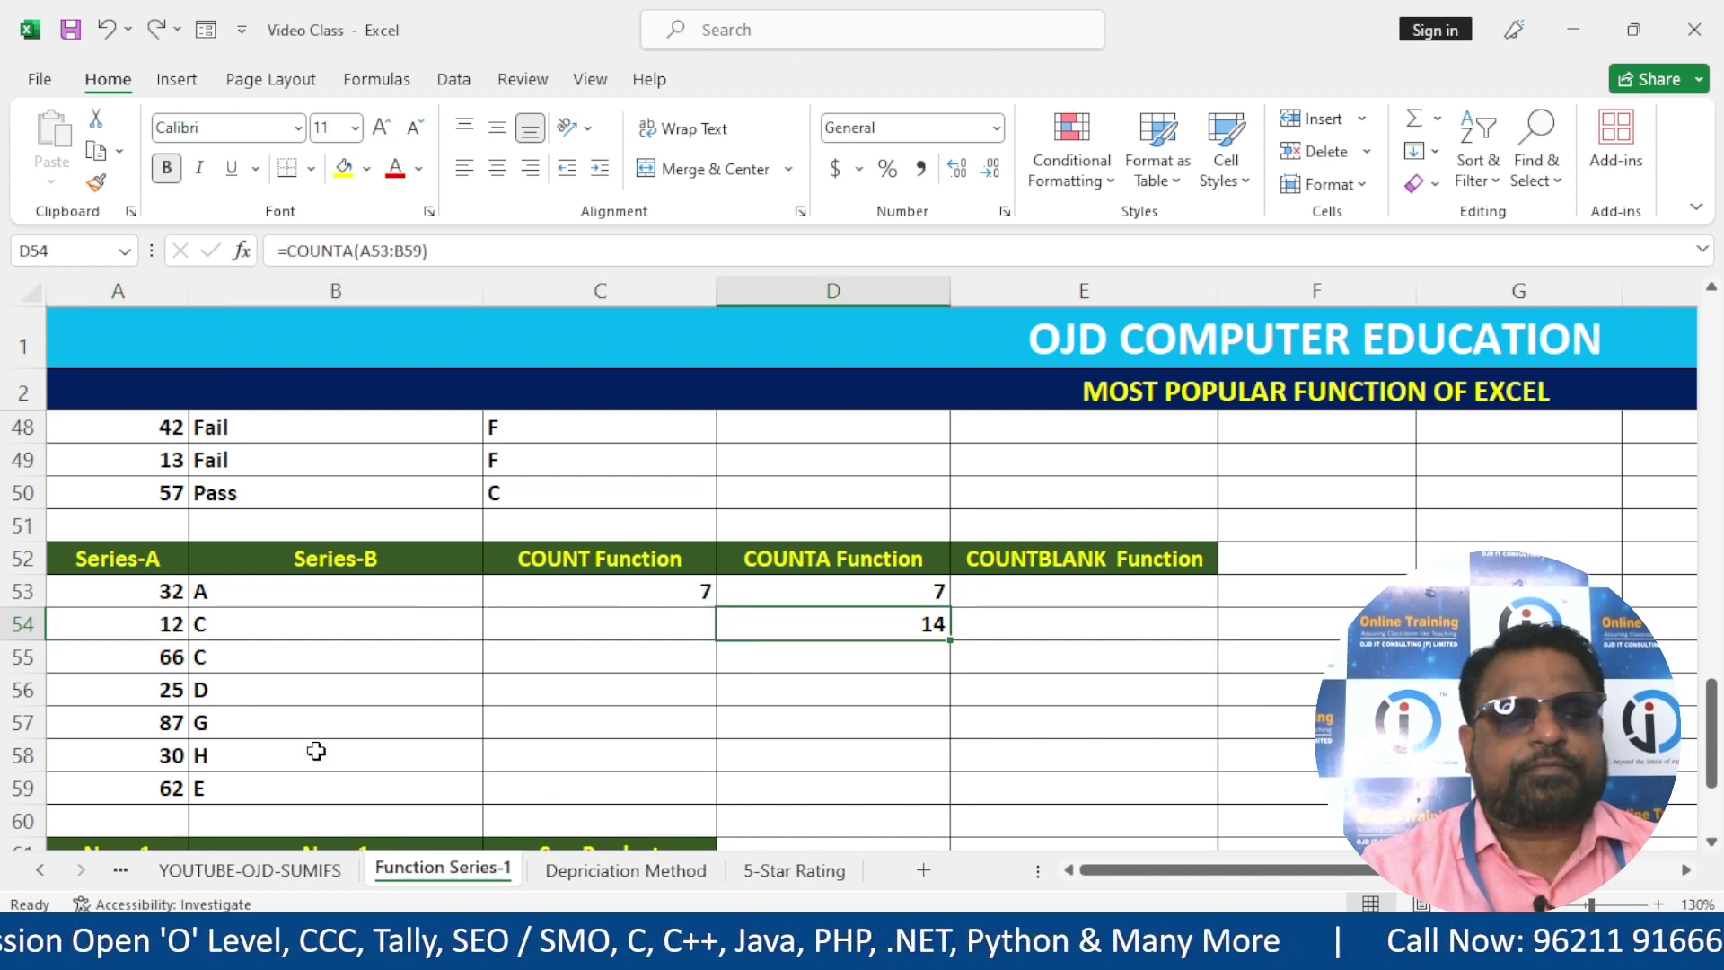
key("Up")
type("=countb")
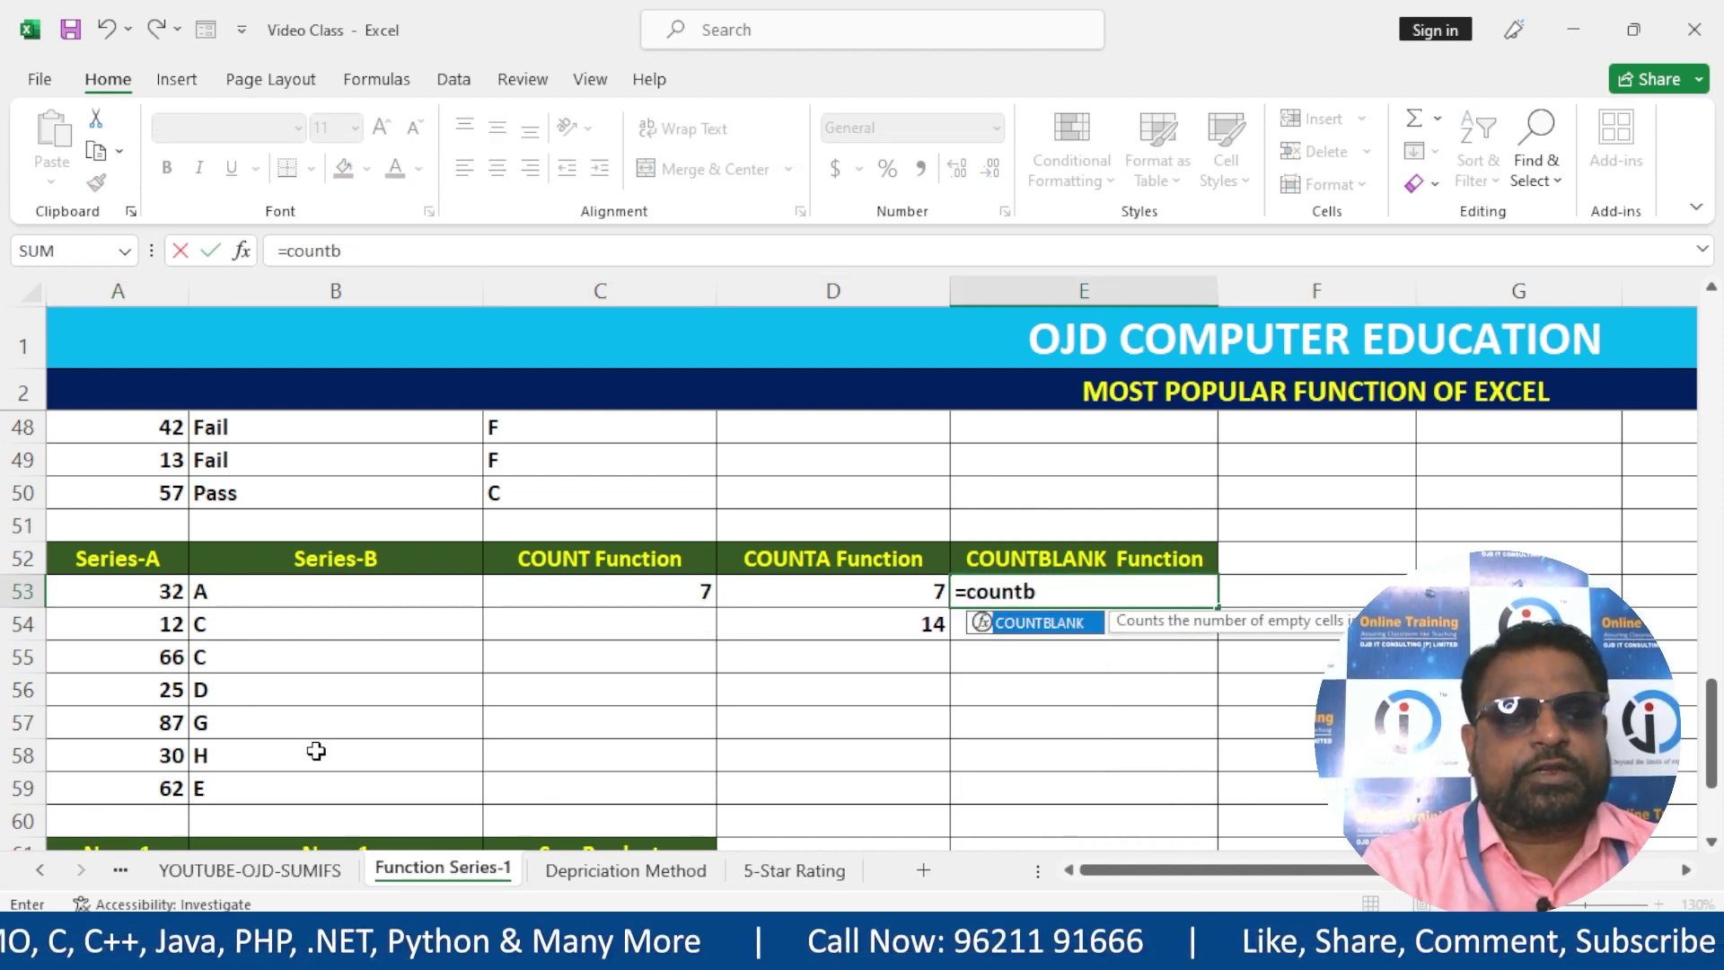
type("lank")
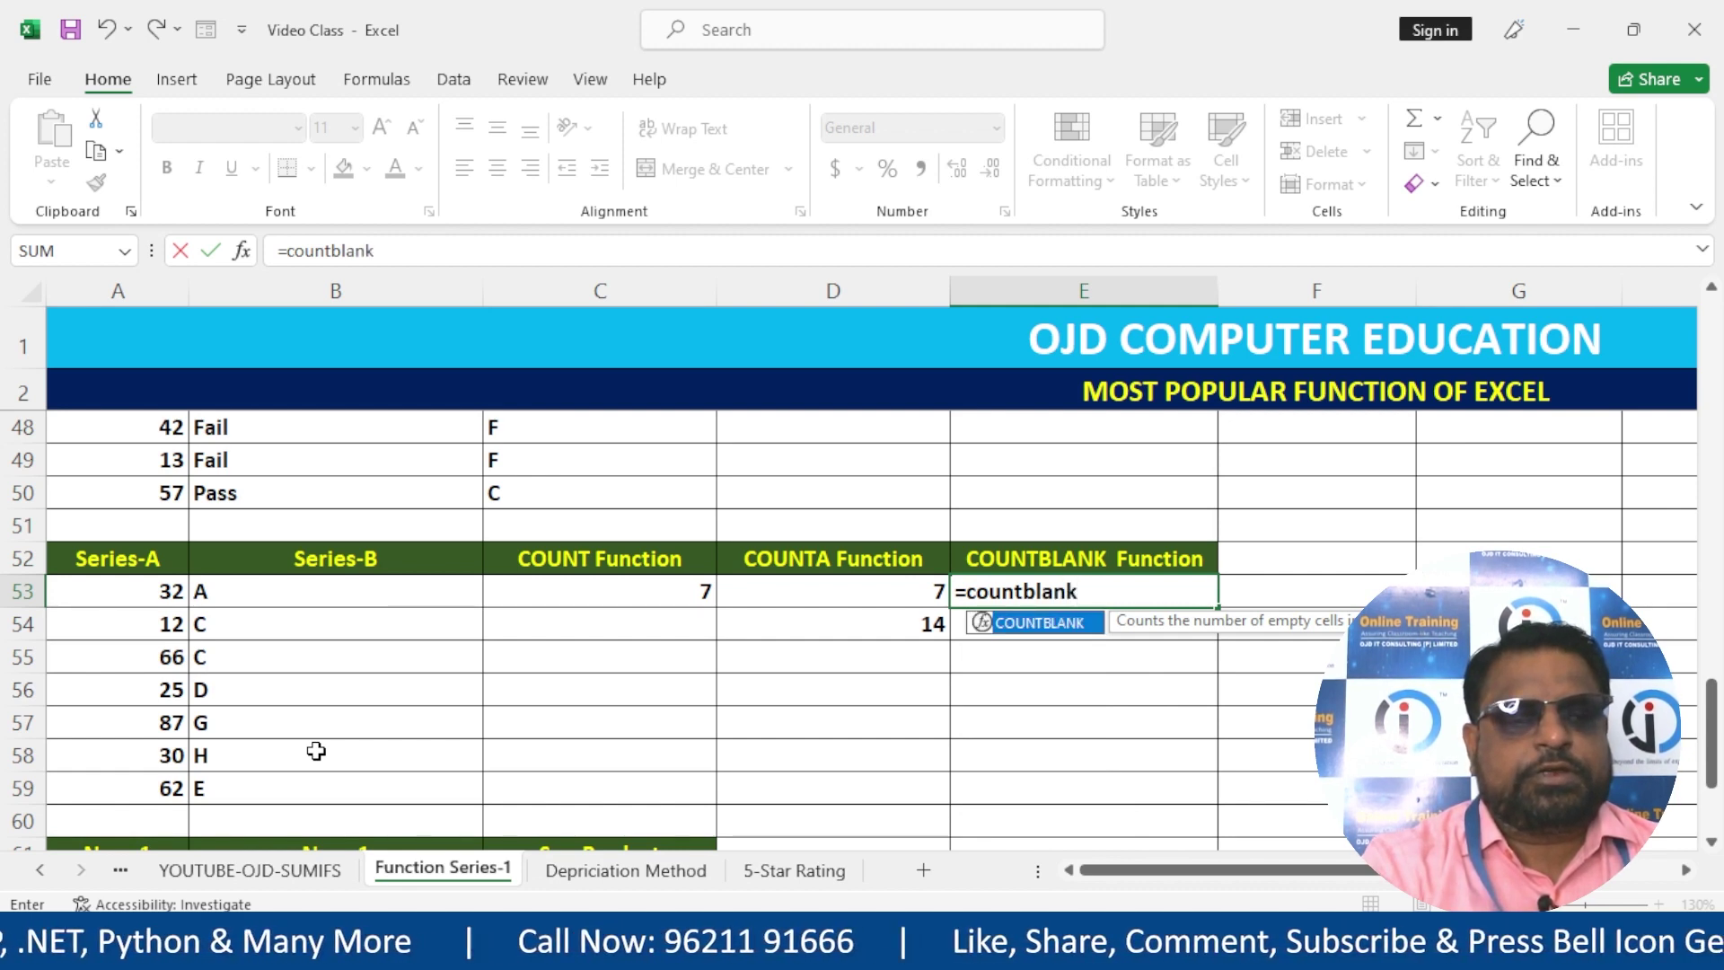
type("(")
left_click_drag(157, 590, 360, 783)
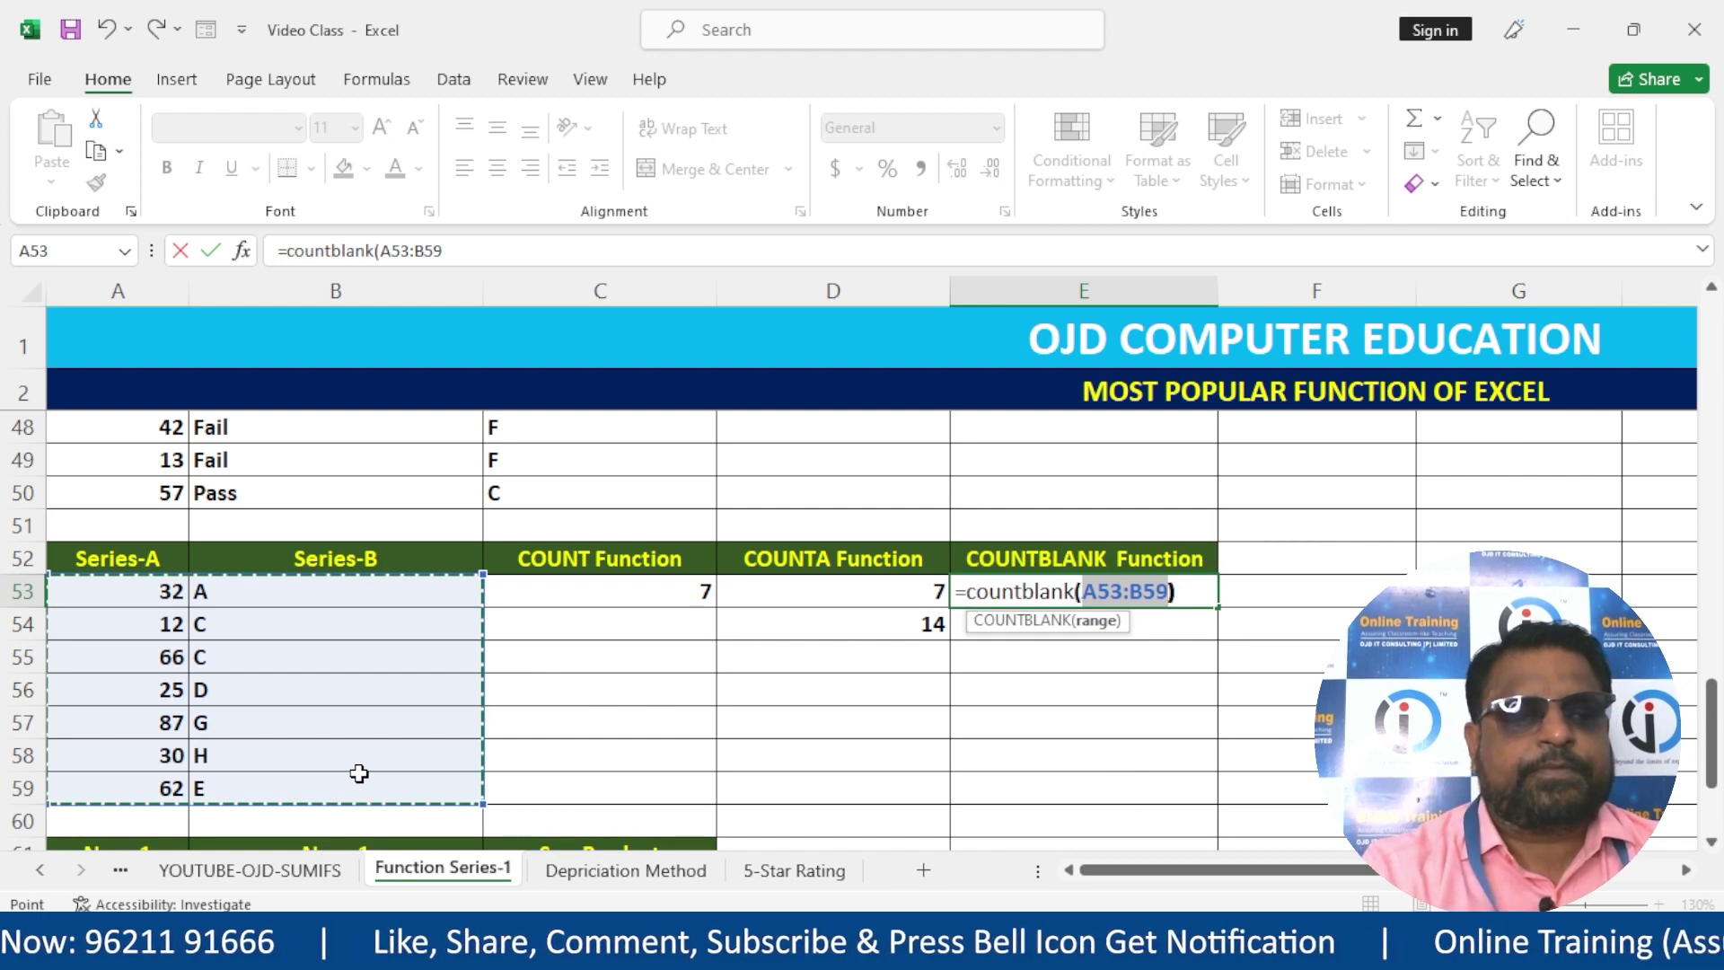
type(")")
key("Return")
- Clear A53 and B55 to test how the COUNTBLANK result reacts to empty cells
key("Up")
key("Left")
key("Left")
key("Left")
key("Left")
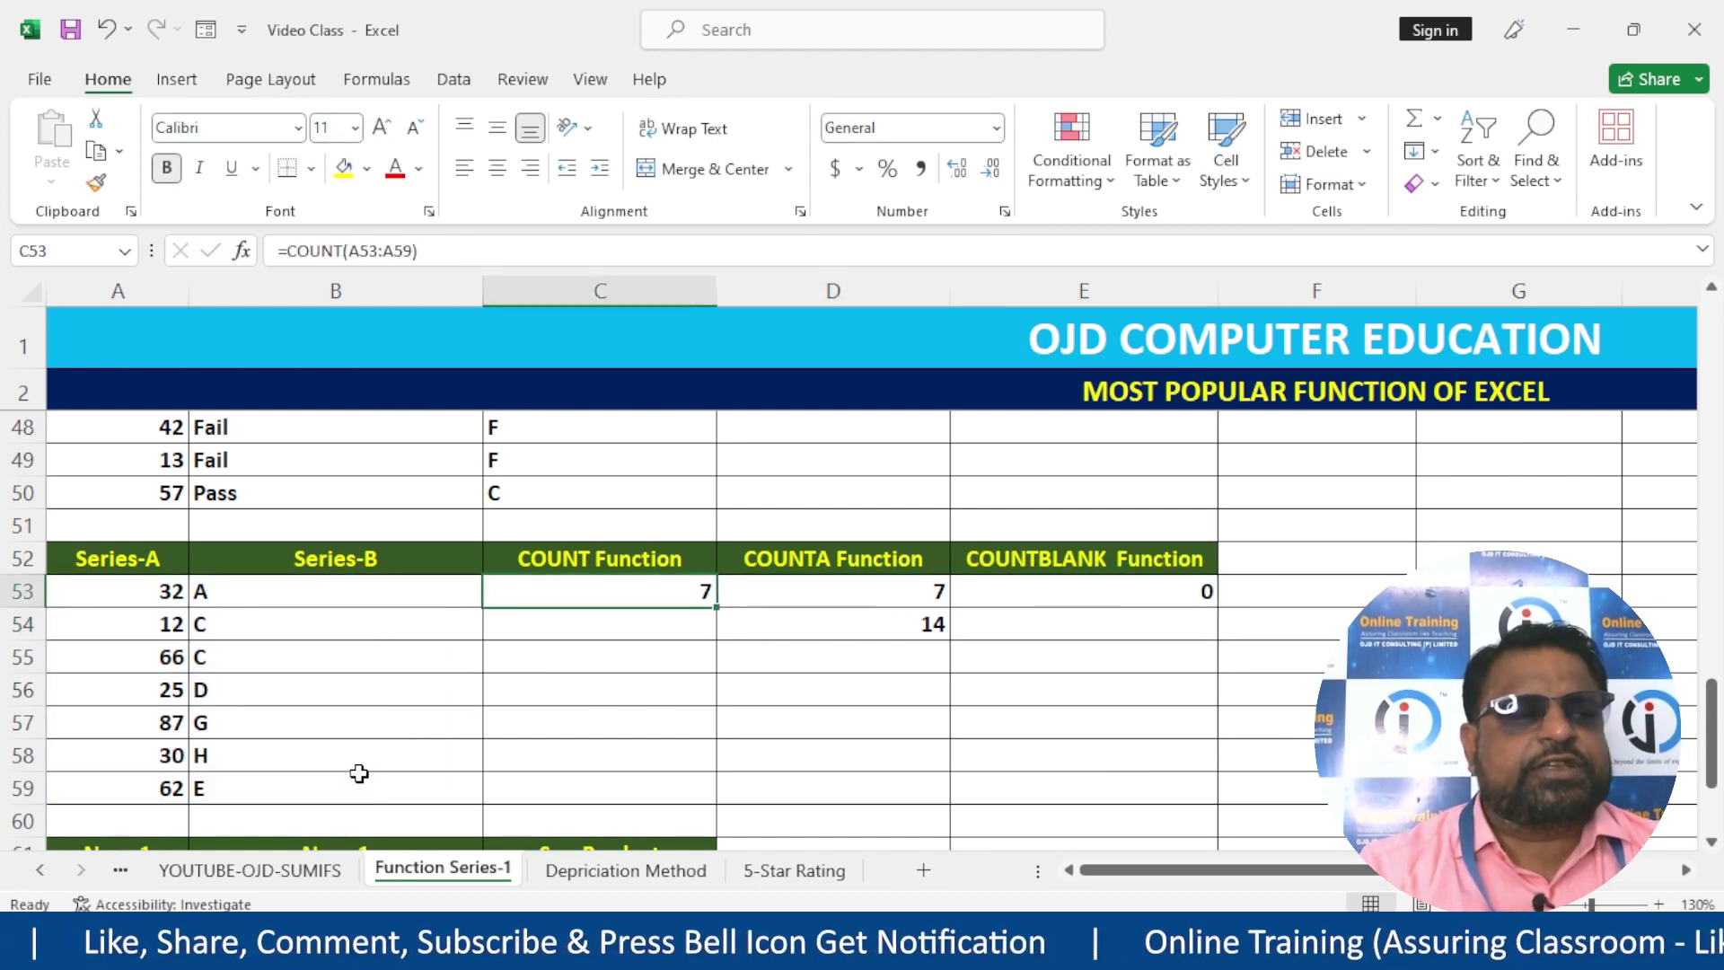
key("Right")
key("Left")
key("Delete")
key("Down")
key("Down")
key("Right")
key("Delete")
- Clear A58 and B58 to add more blanks to the COUNTBLANK test range
key("Down")
key("Down")
key("Down")
key("Left")
key("Delete")
key("Right")
key("Delete")
- Clear B56, A56, A55 and A54 to extend the blank cells across both series
key("Up")
key("Up")
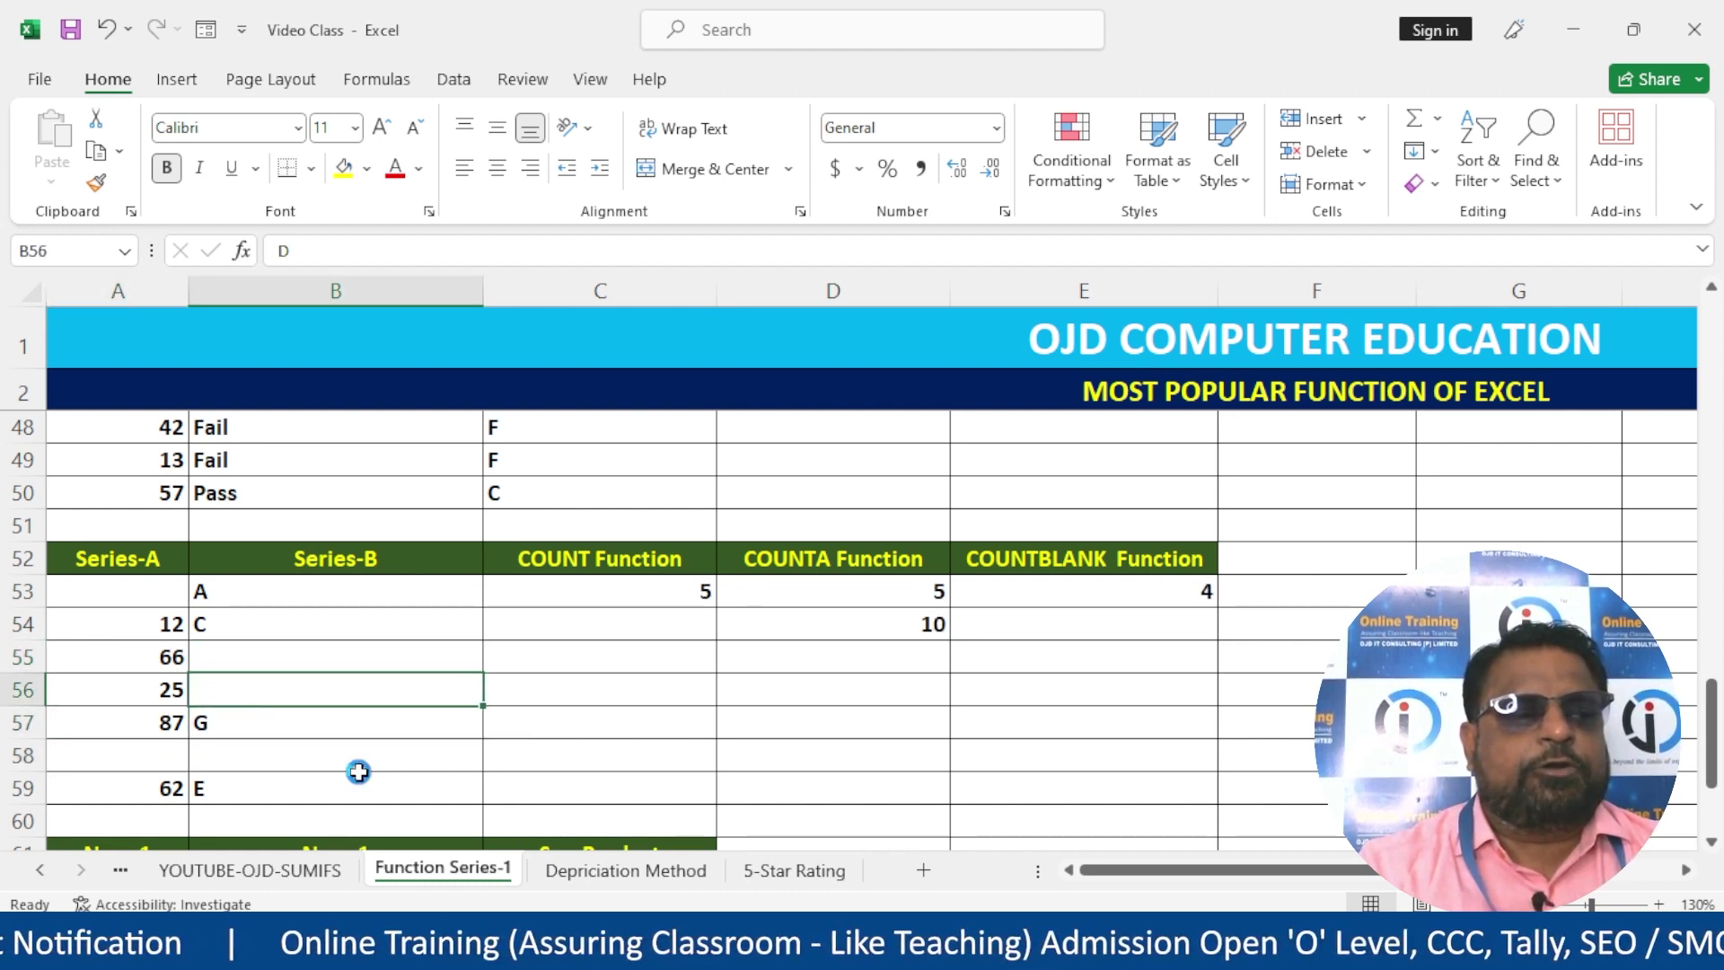
key("Delete")
key("Left")
key("Delete")
key("Up")
key("Delete")
key("Up")
key("Delete")
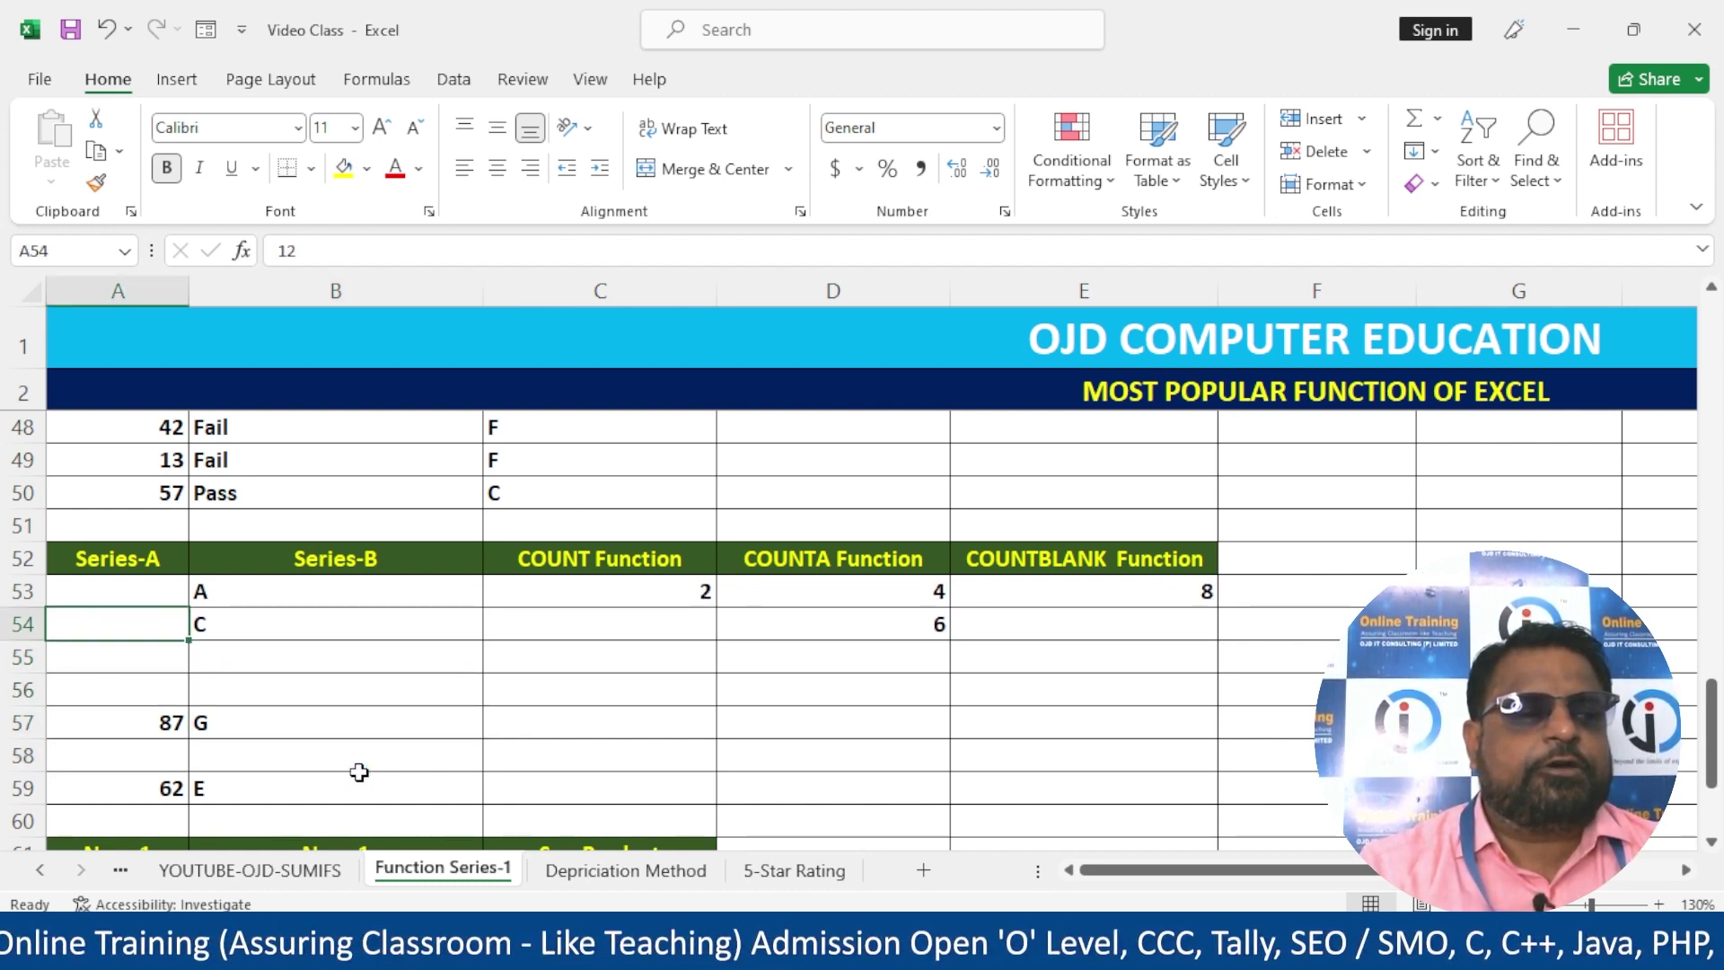
- Clear B54, B53 and A57 to test COUNTBLANK with most of the range empty
key("Right")
key("Delete")
key("Up")
key("Delete")
key("Down")
key("Down")
key("Down")
key("Down")
key("Left")
key("Delete")
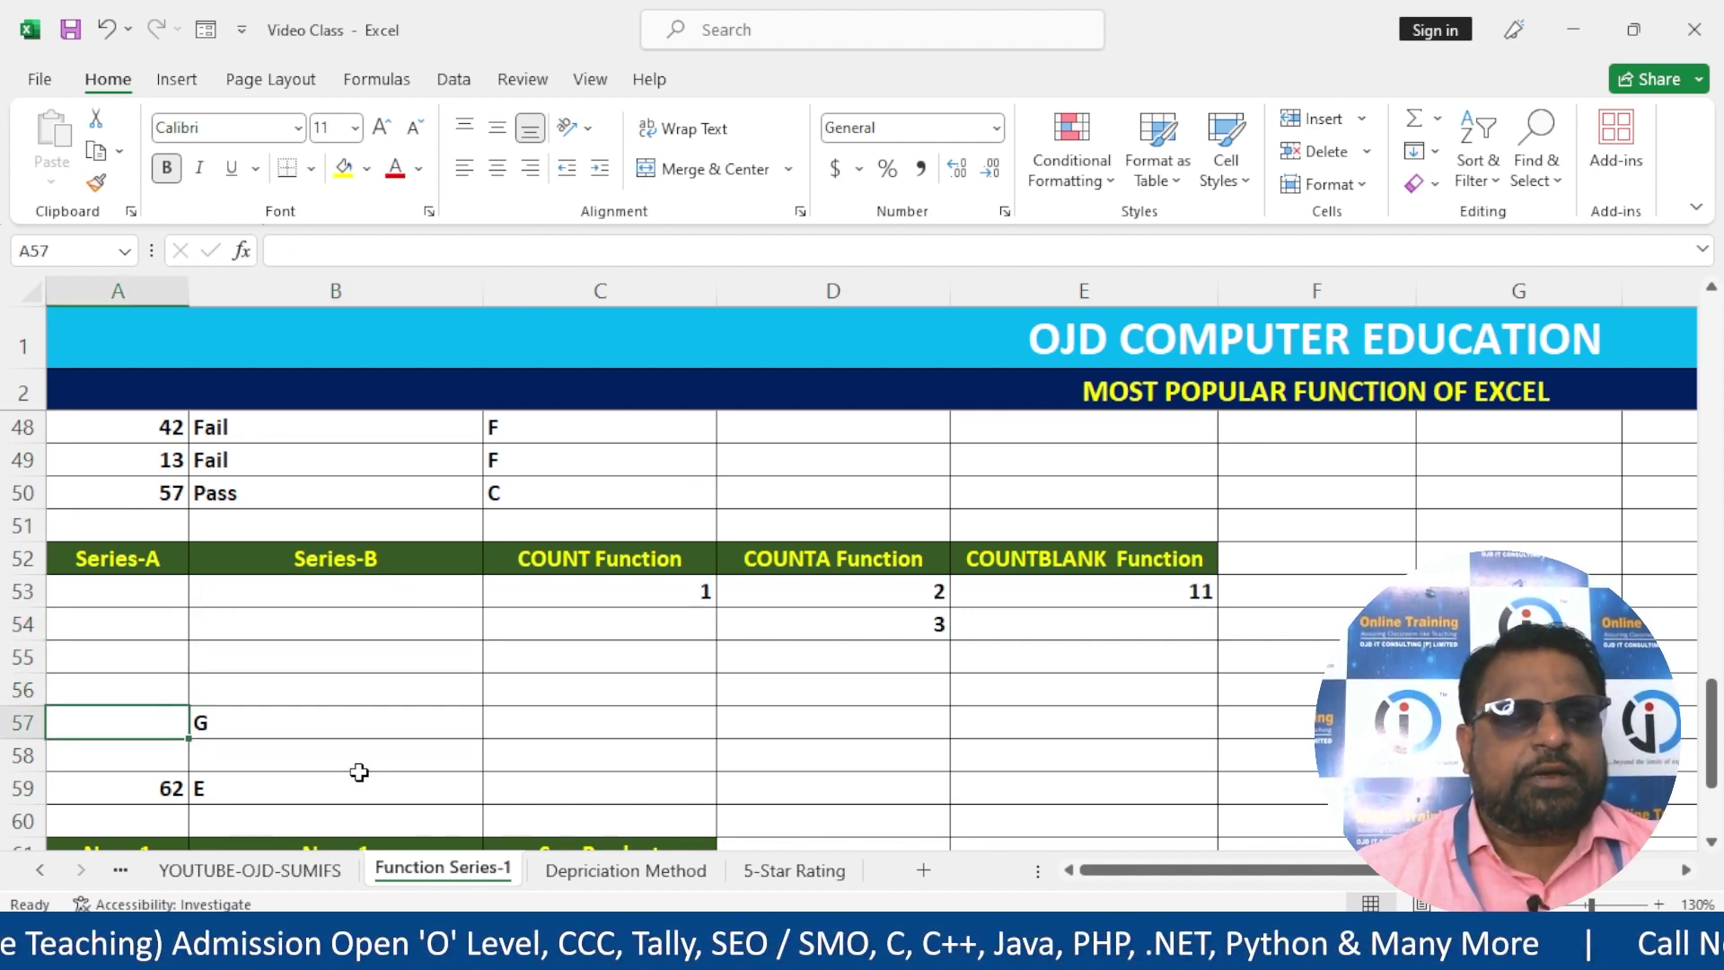
- Undo all the test deletions in the Series-A and Series-B columns
key("ctrl+z")
key("ctrl+z")
key("ctrl+z")
key("ctrl+z")
key("ctrl+z")
key("ctrl+z")
key("ctrl+z")
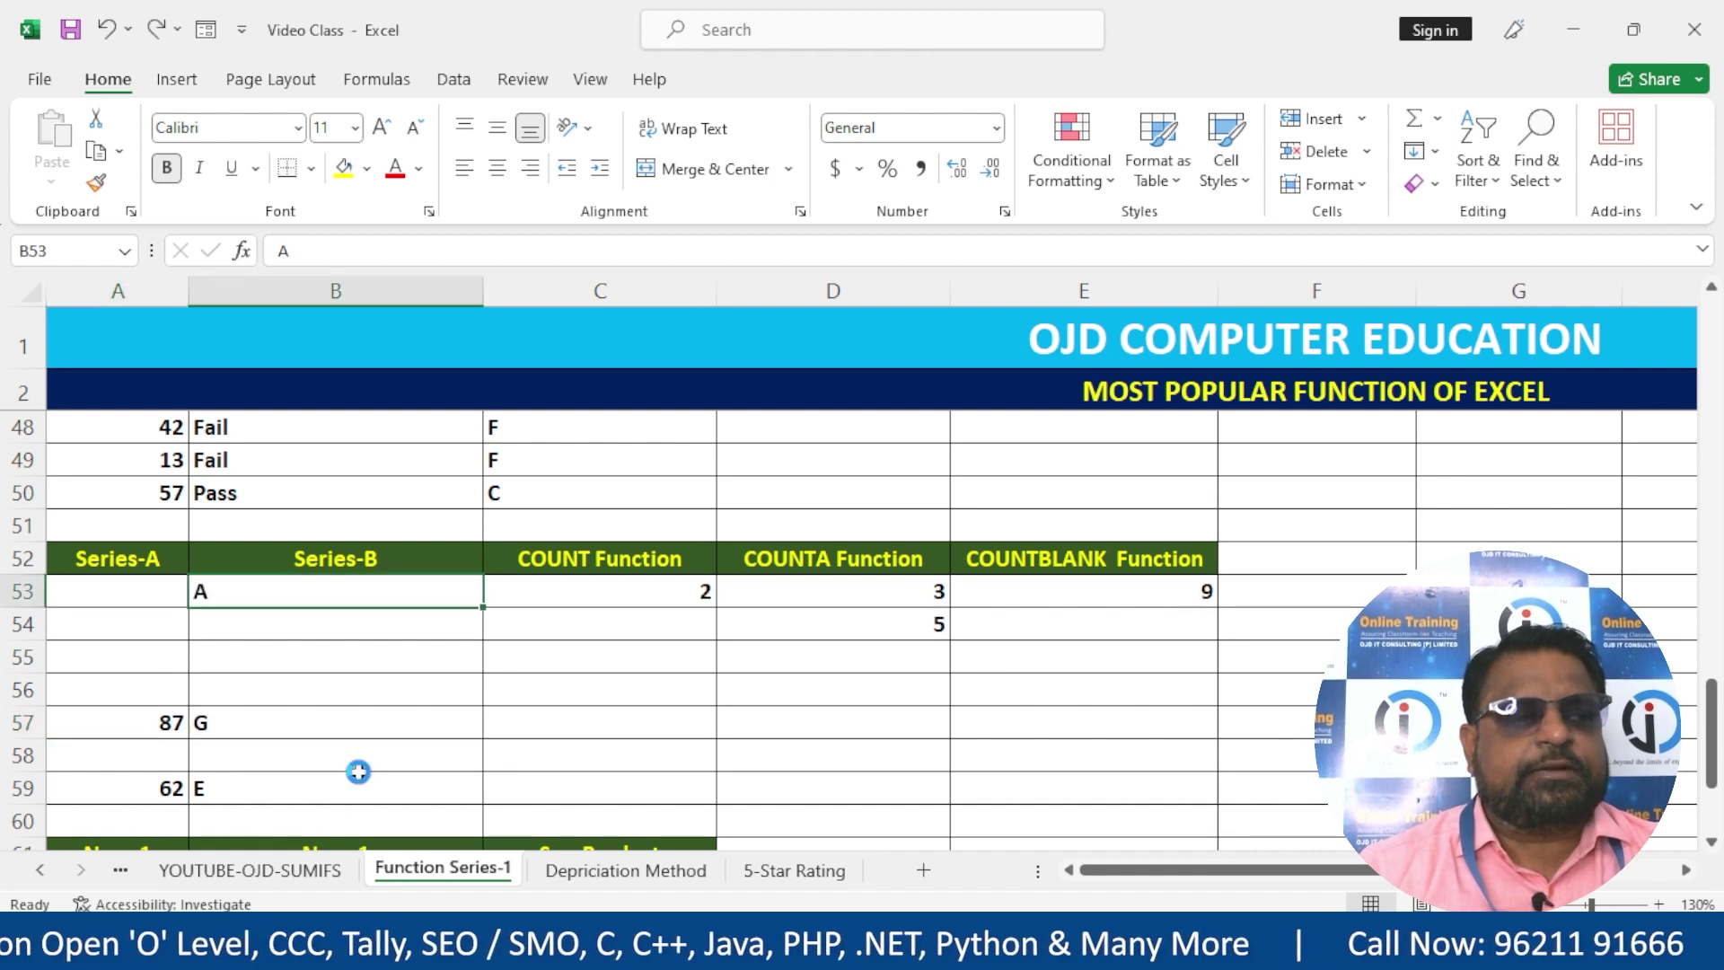
key("ctrl+z")
key("ctrl+z")
key("ctrl+z")
key("ctrl+z")
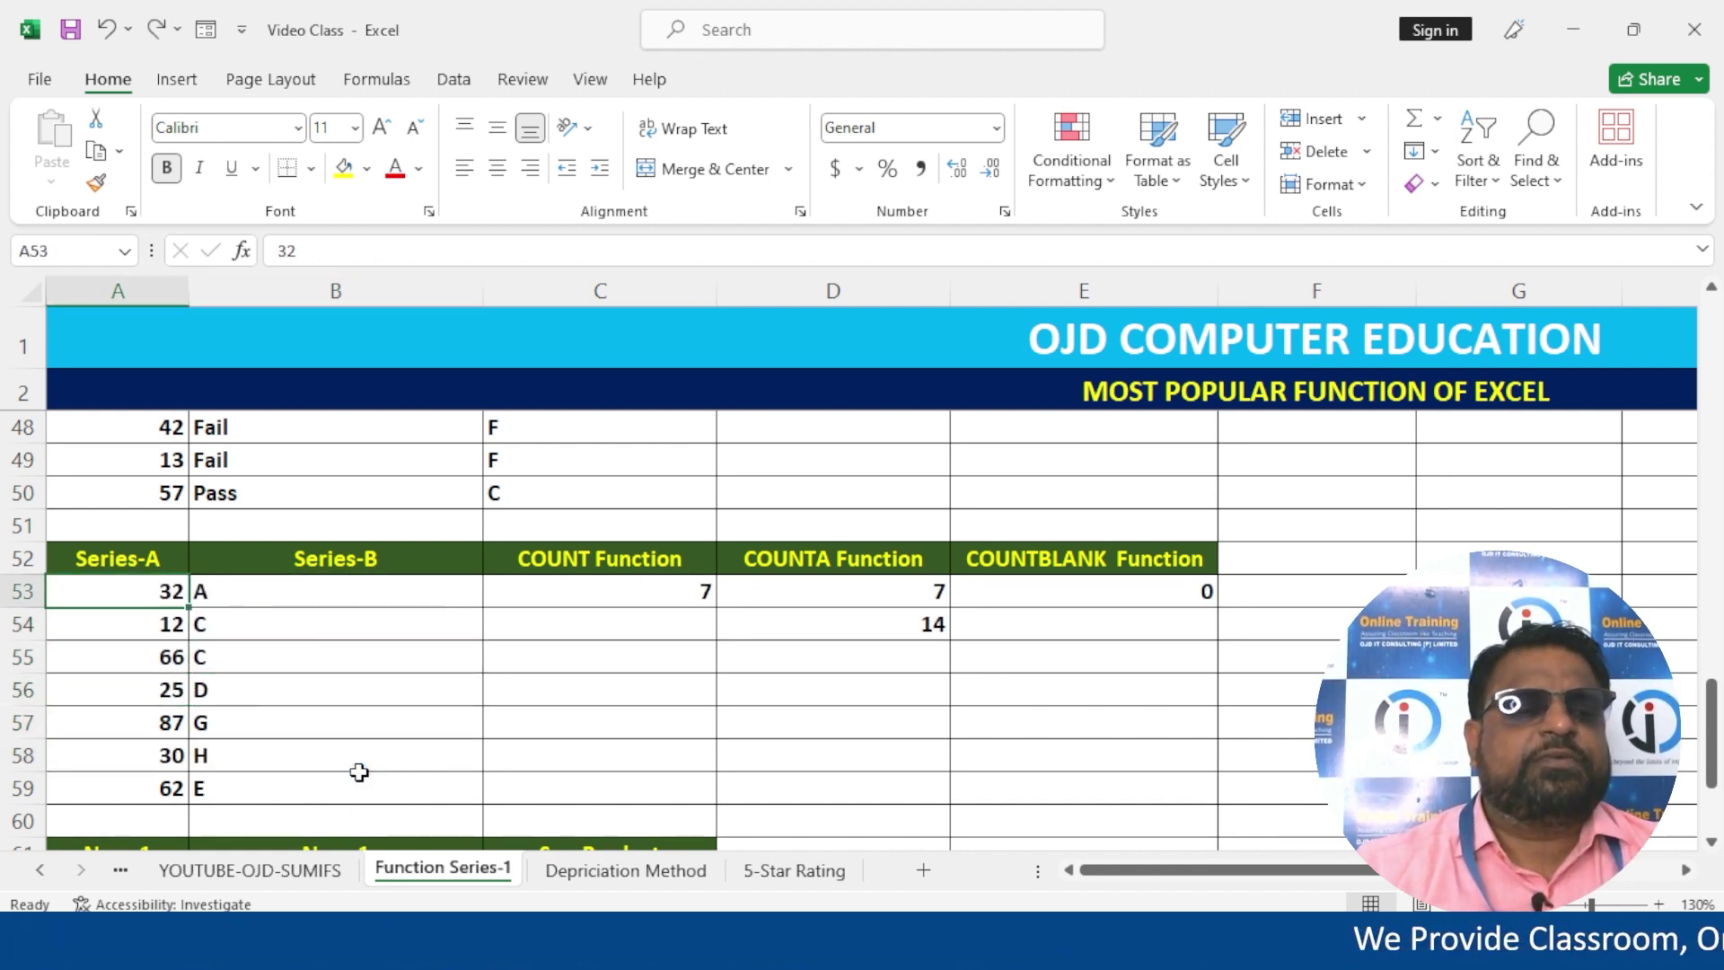
- Review the COUNTBLANK formula in E53, the COUNTA formulas in D53:D54 and the COUNTIF formula in D39, leaving them unedited
left_click(1061, 595)
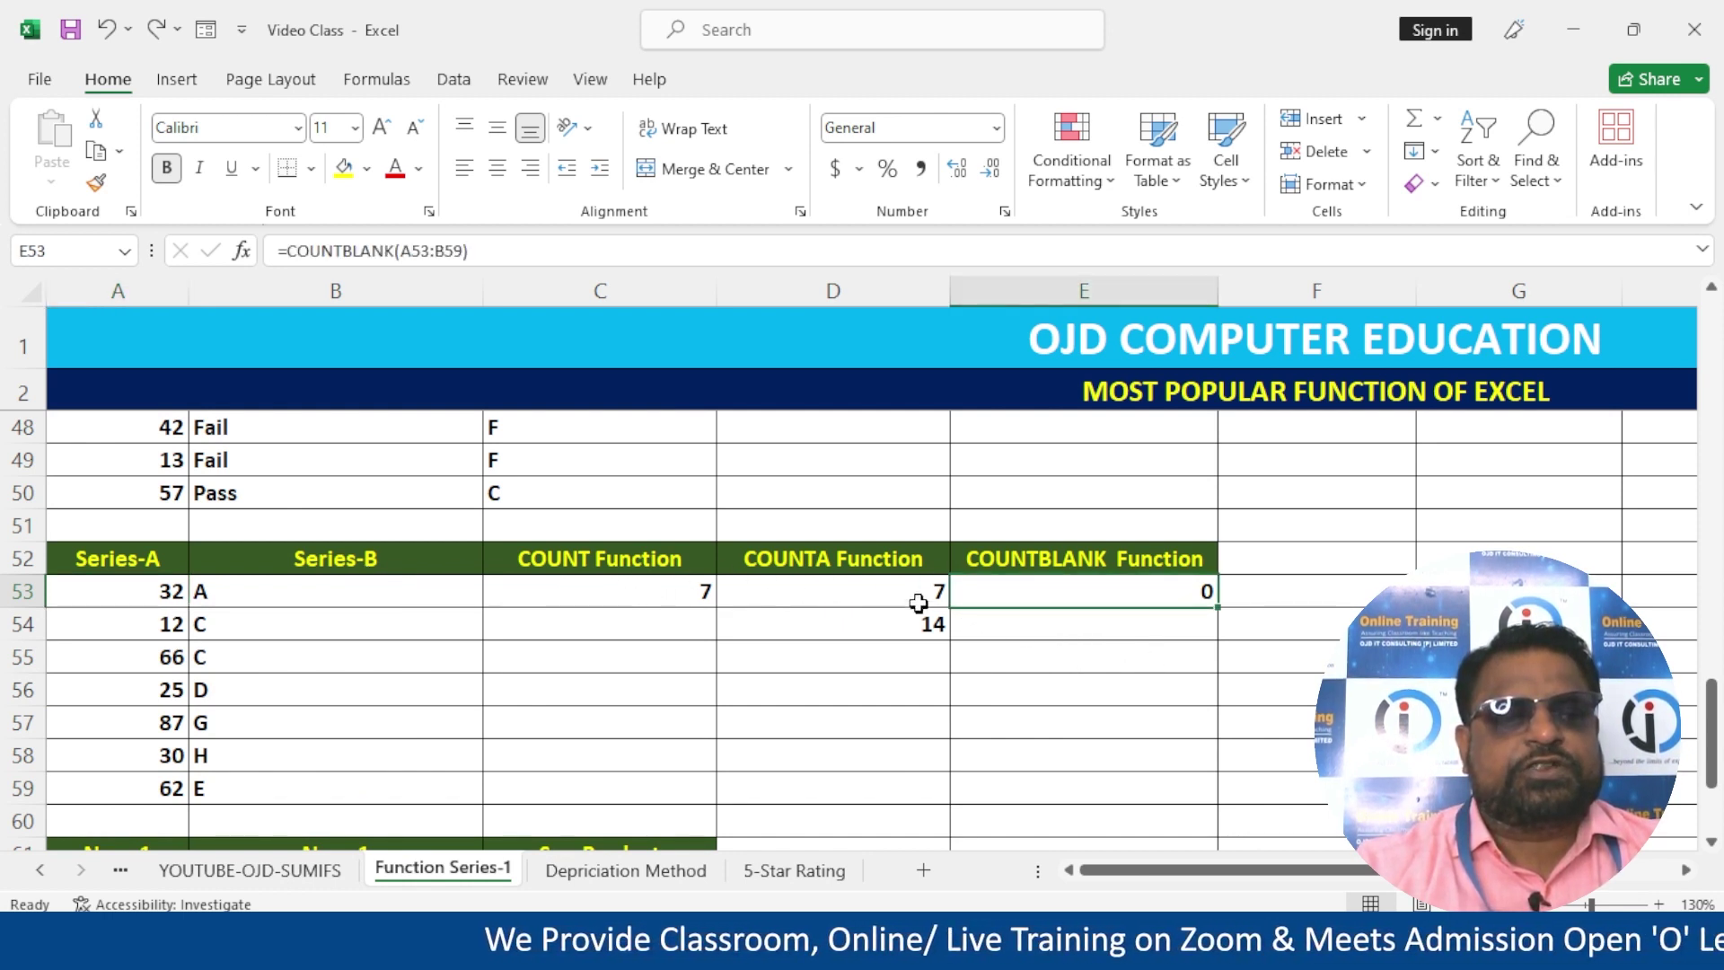
left_click_drag(910, 588, 914, 633)
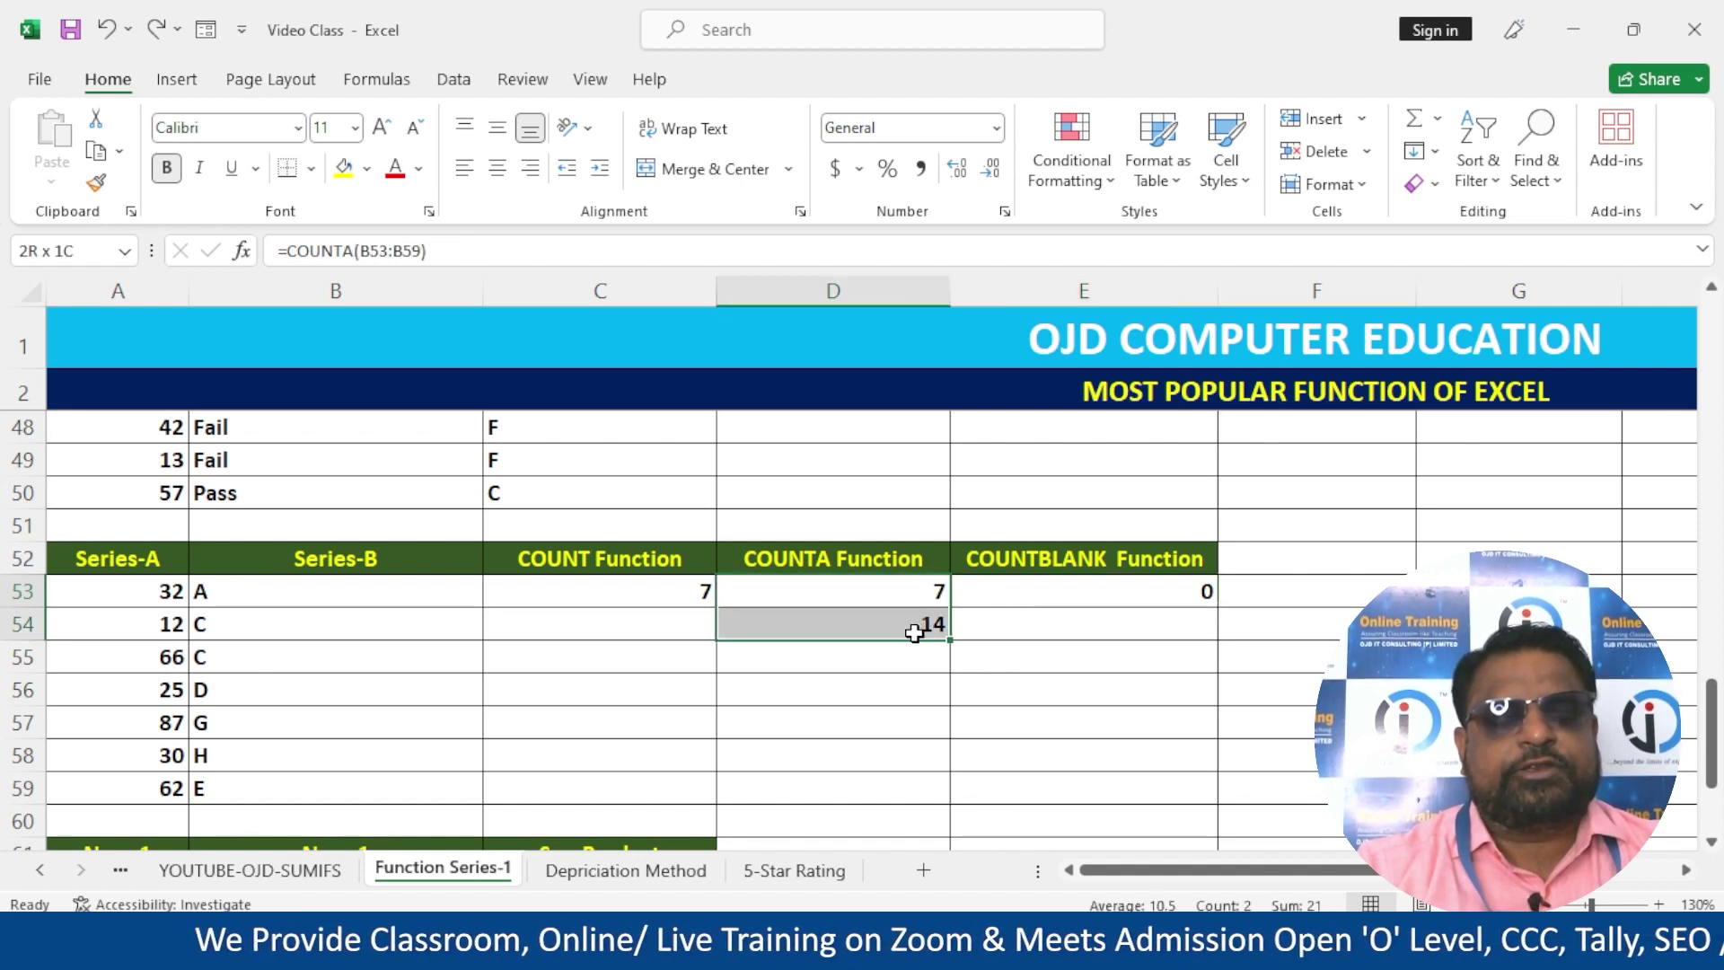
left_click_drag(1102, 578, 1111, 630)
scroll(1007, 667, "up", 6)
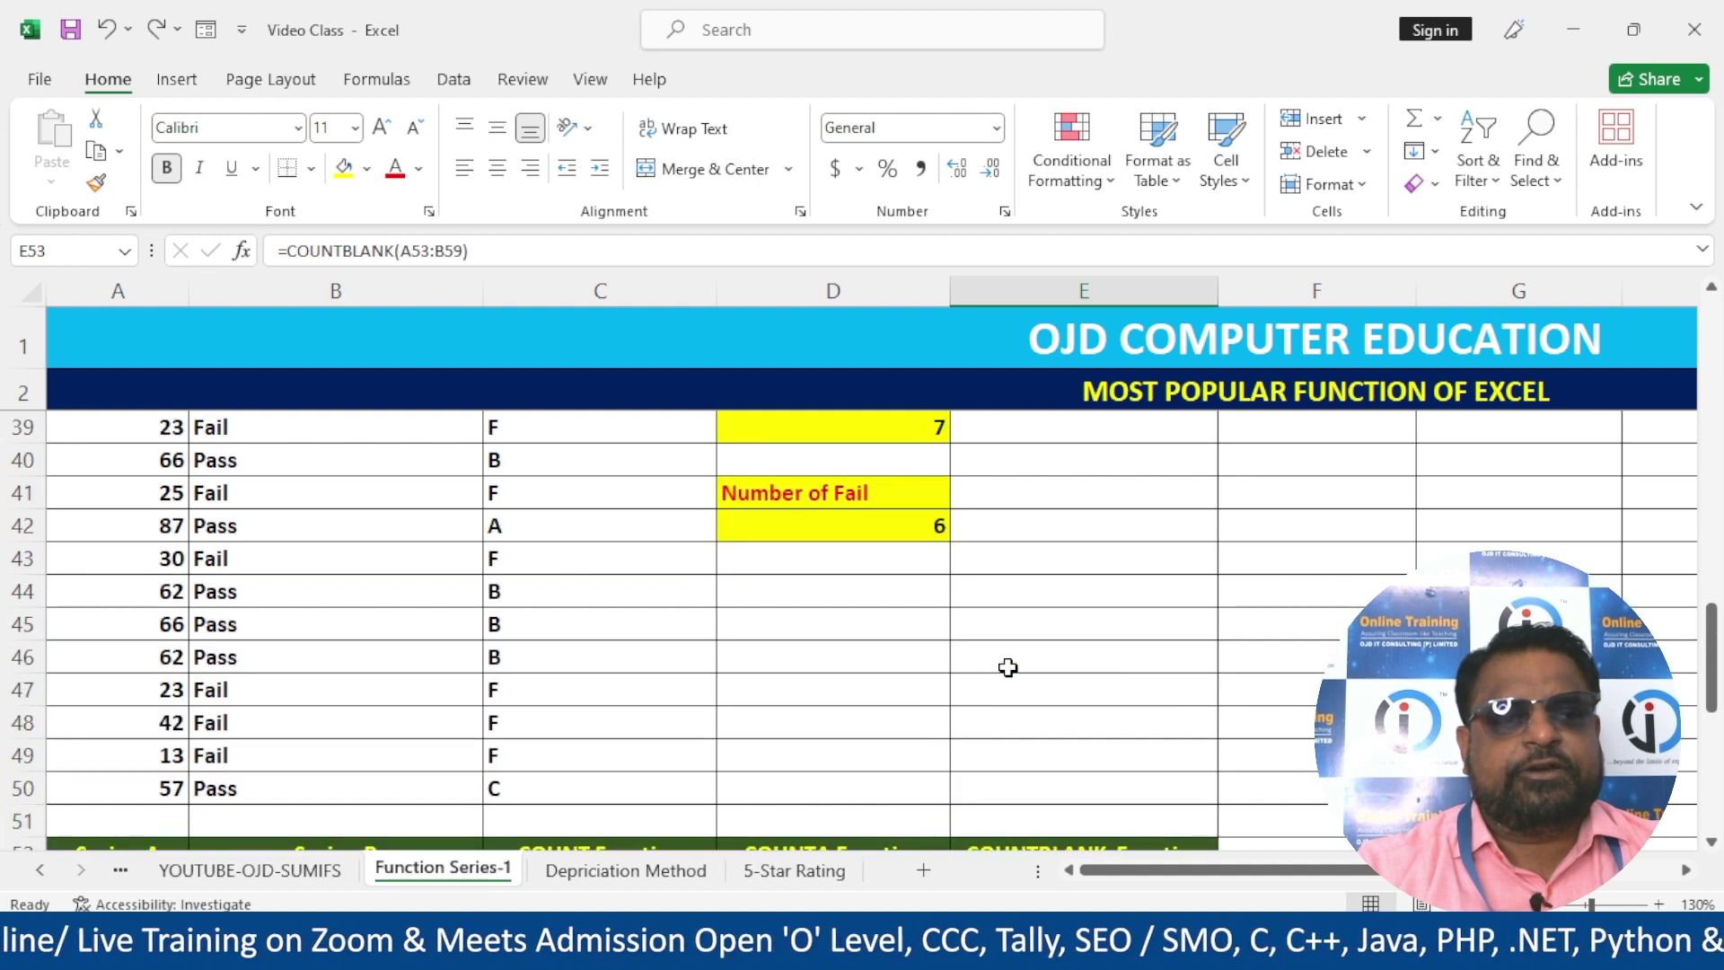
double_click(858, 723)
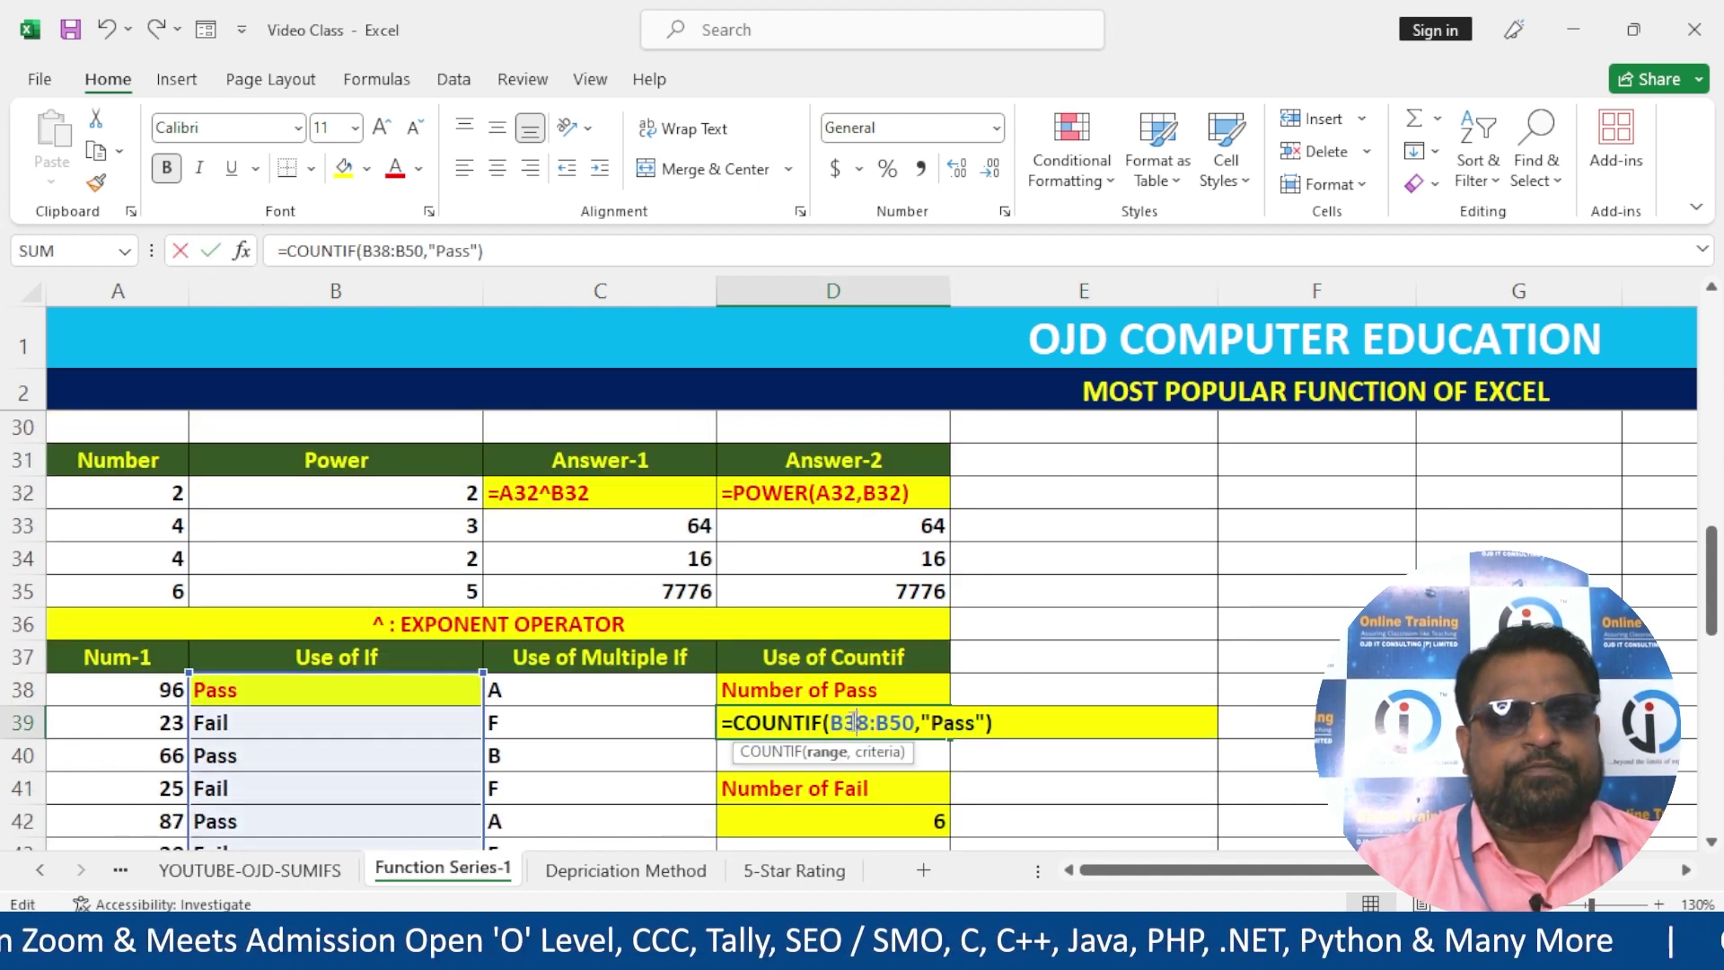
left_click_drag(733, 723, 992, 723)
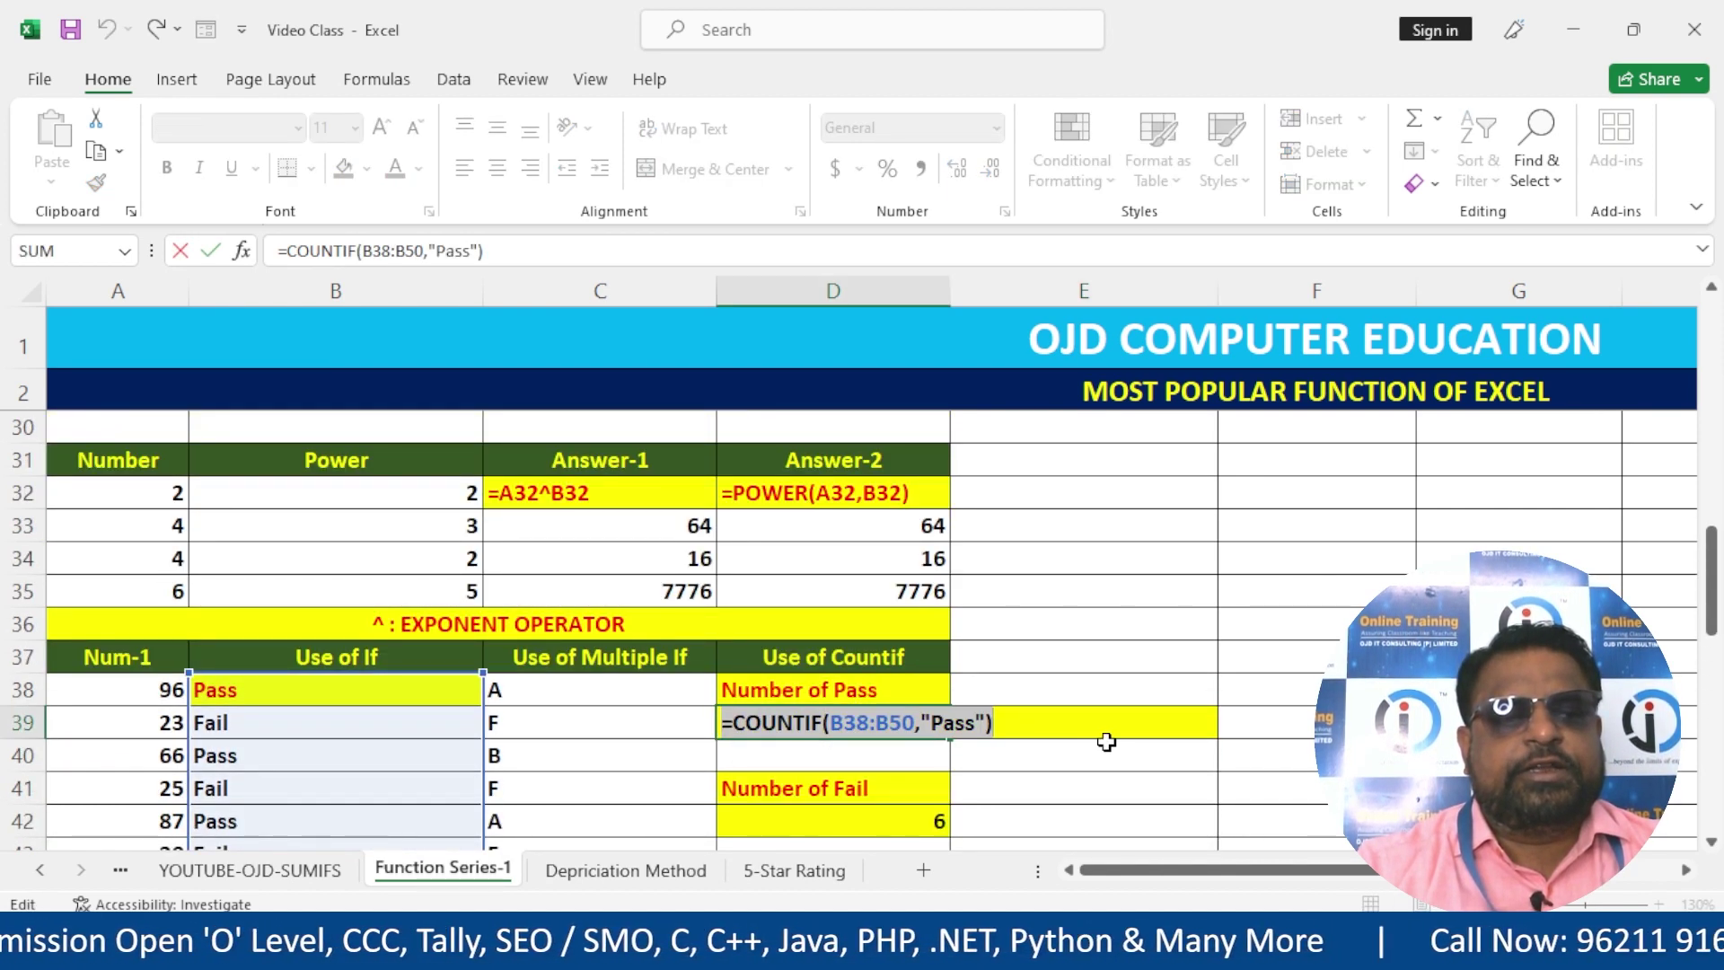
left_click(1046, 750)
key("Escape")
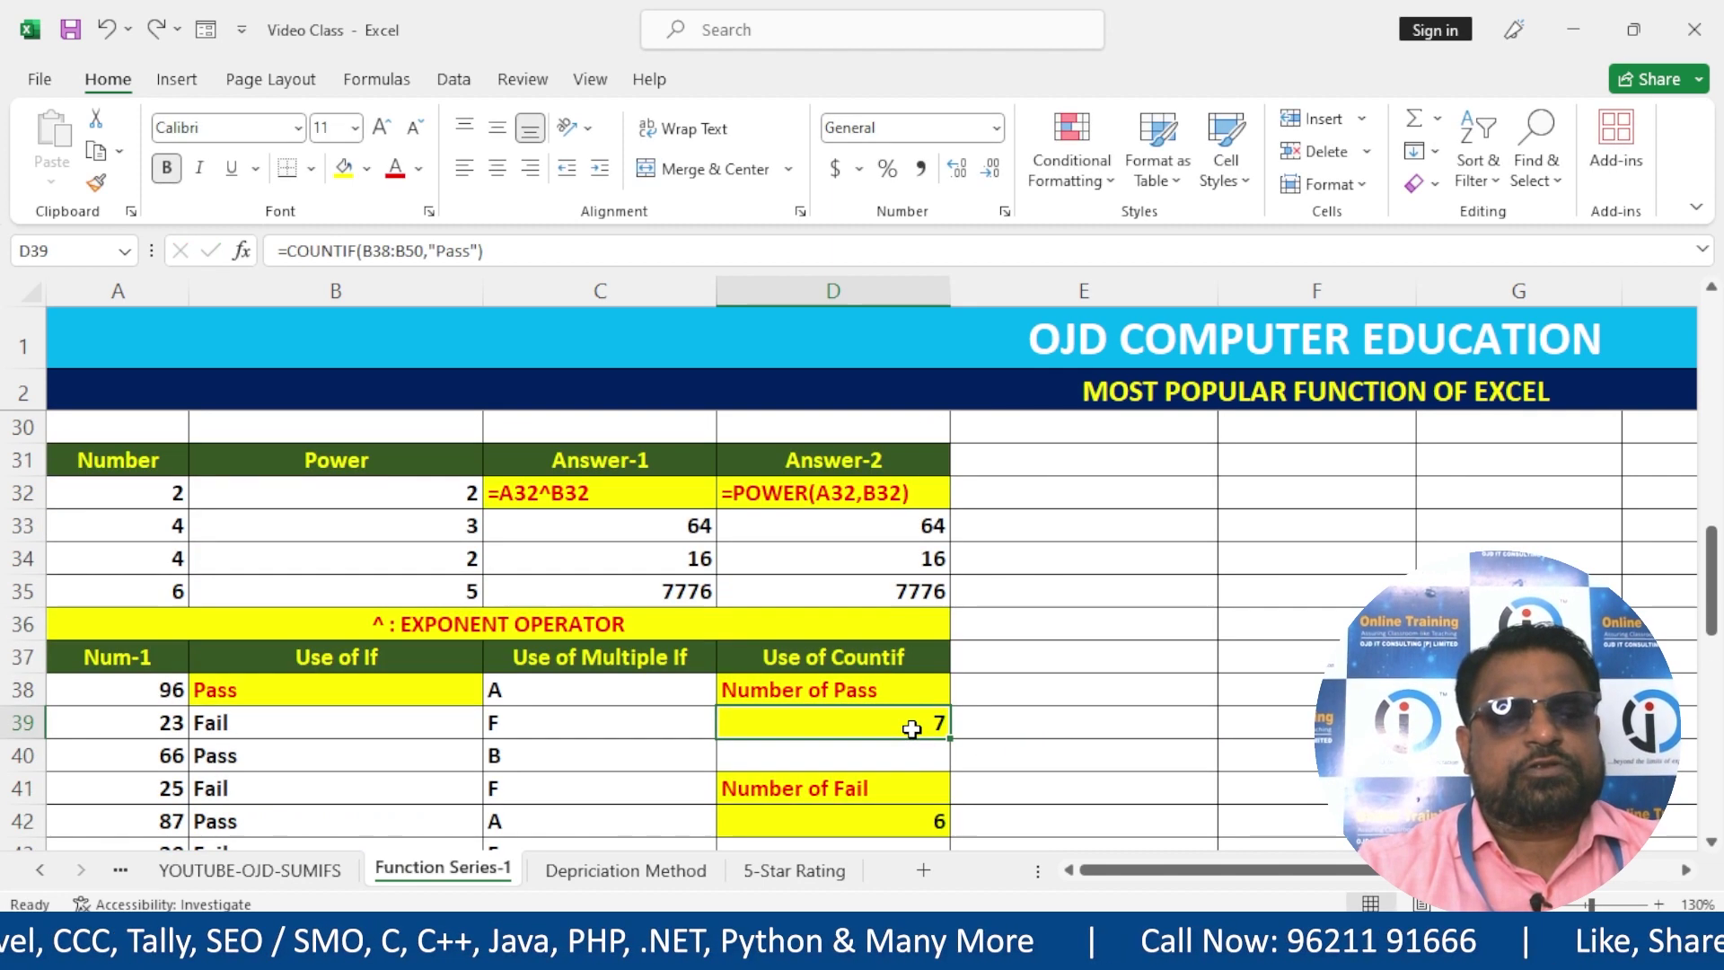
- Correct the second column's header in B61 of the SumProduct table to Num-2
scroll(913, 724, "down", 2)
scroll(912, 728, "up", 1)
scroll(912, 729, "down", 7)
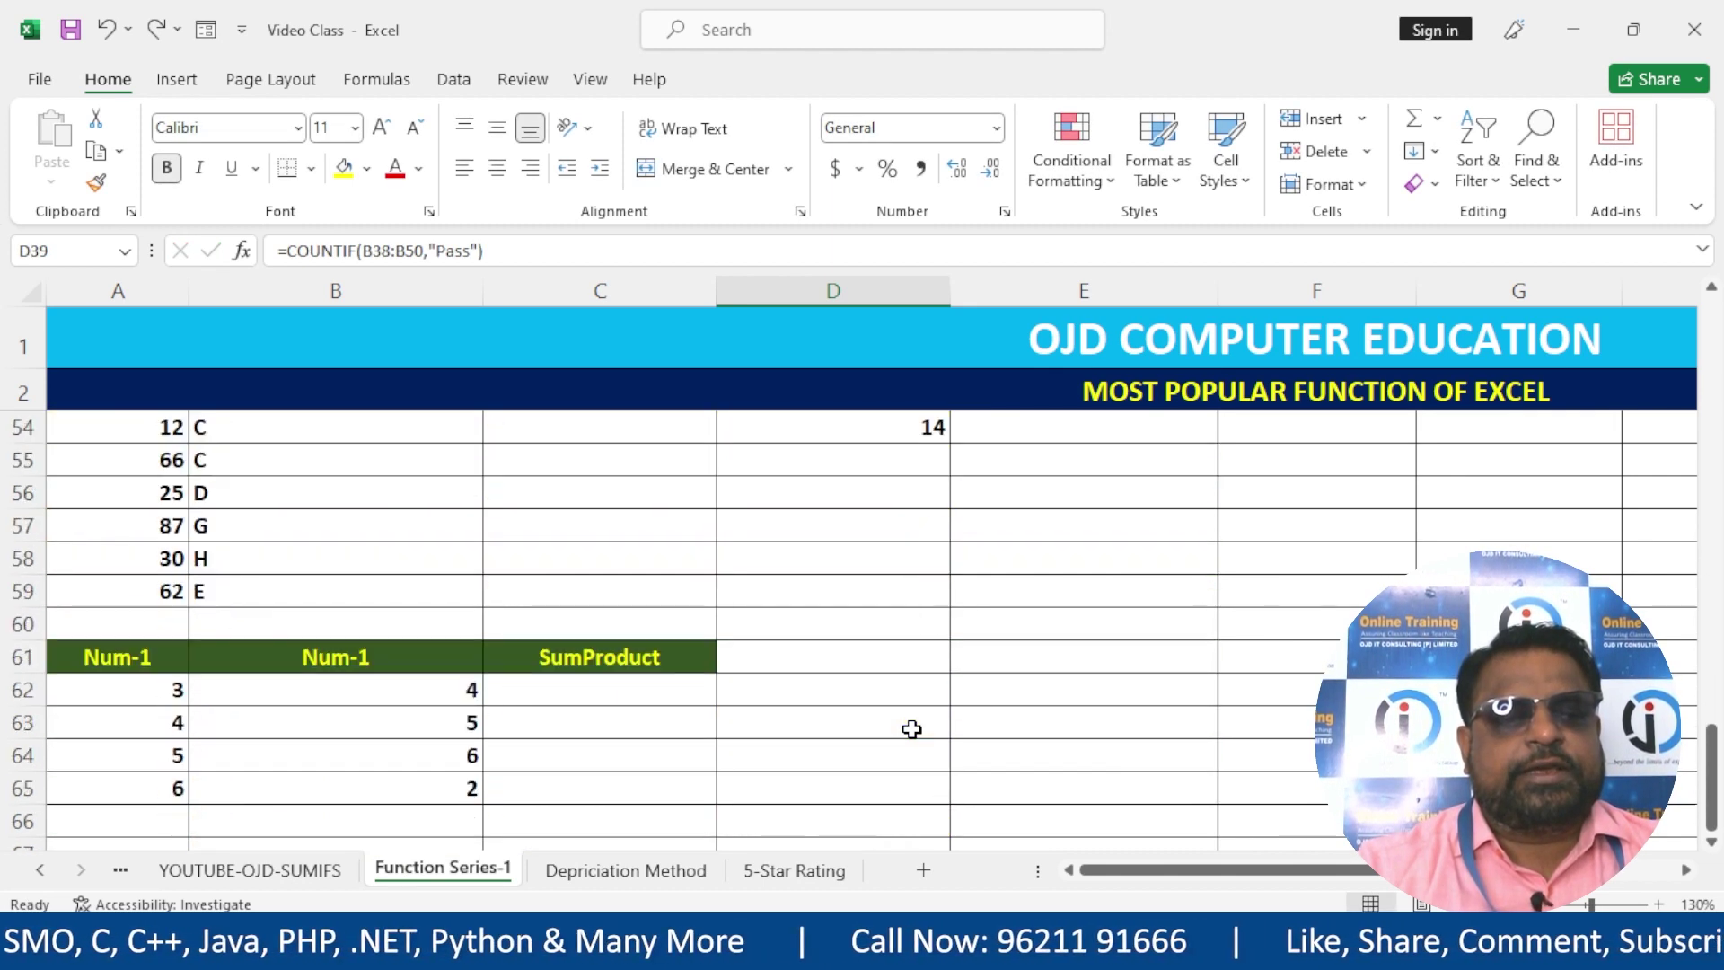
scroll(913, 728, "down", 2)
scroll(913, 729, "up", 1)
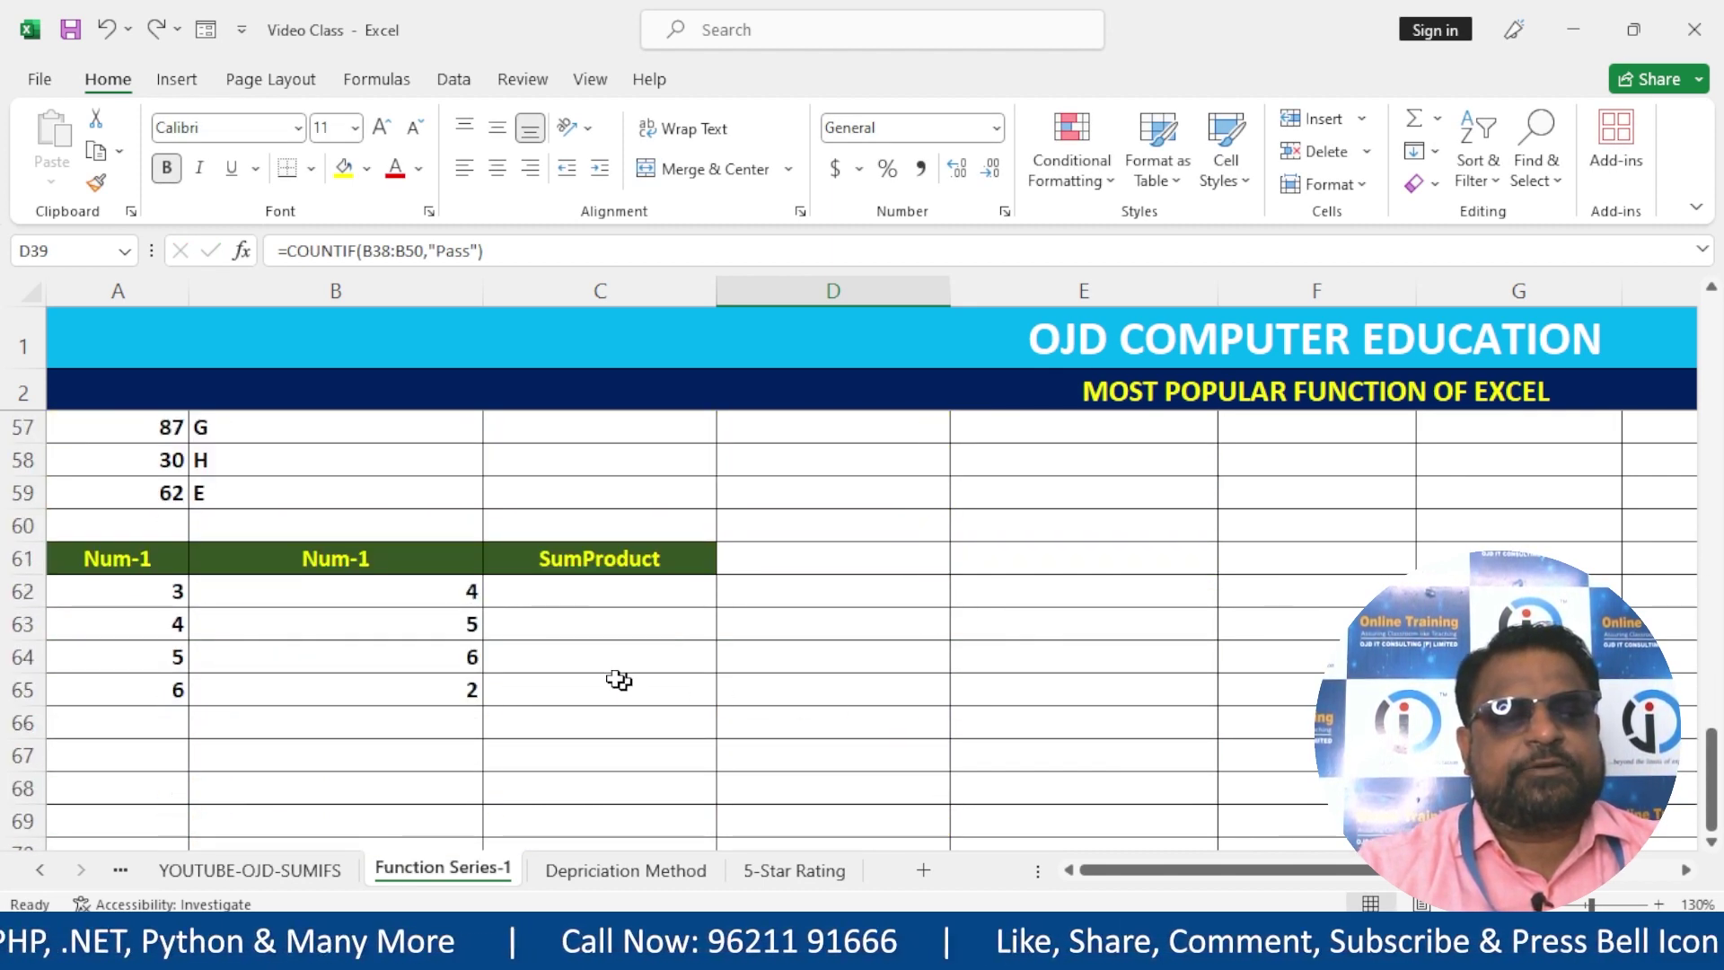
left_click_drag(57, 589, 466, 688)
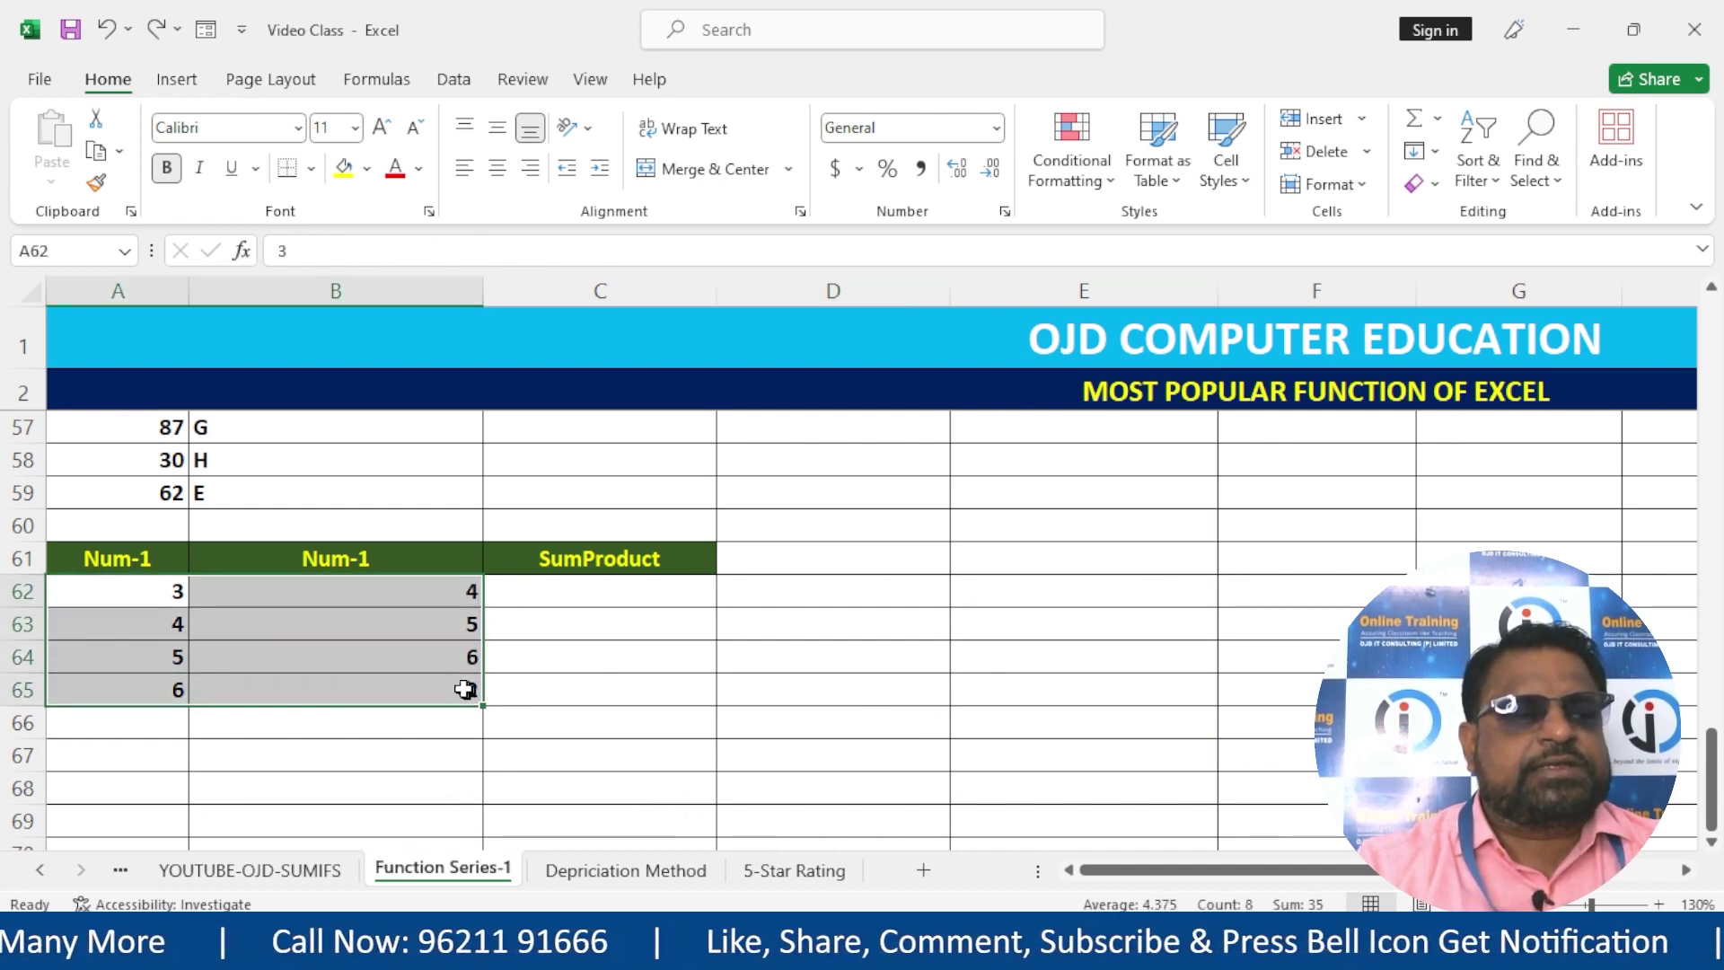
left_click_drag(186, 607, 472, 687)
left_click(116, 601)
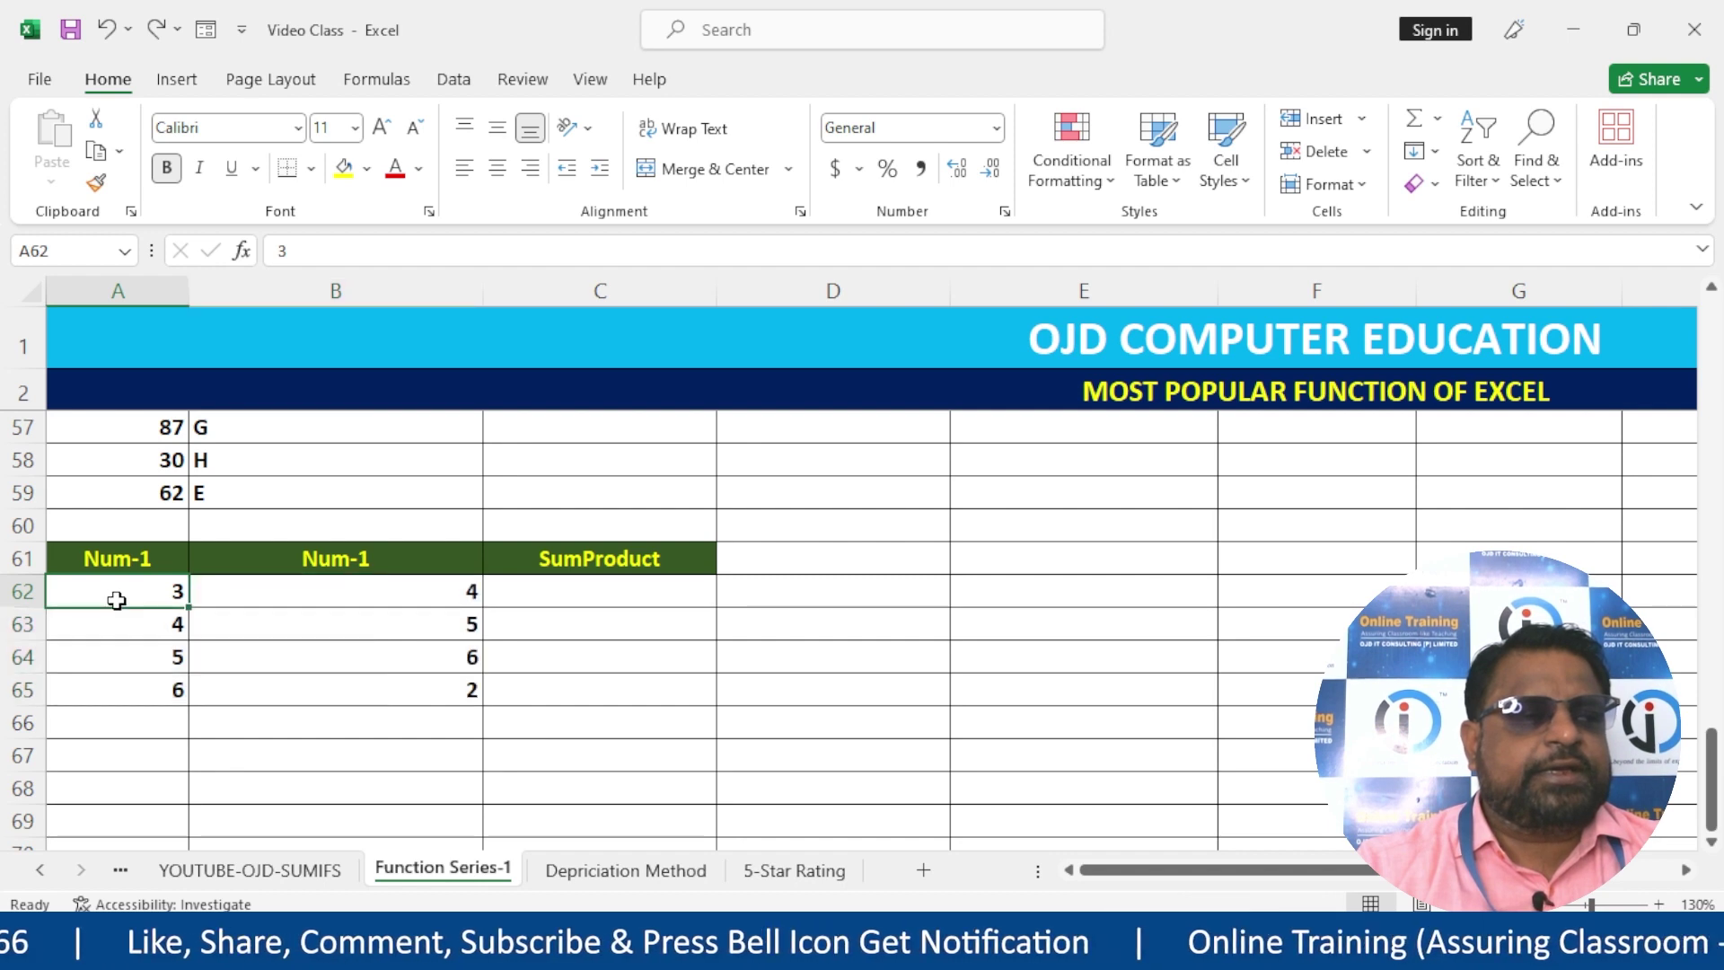
left_click(381, 562)
double_click(388, 566)
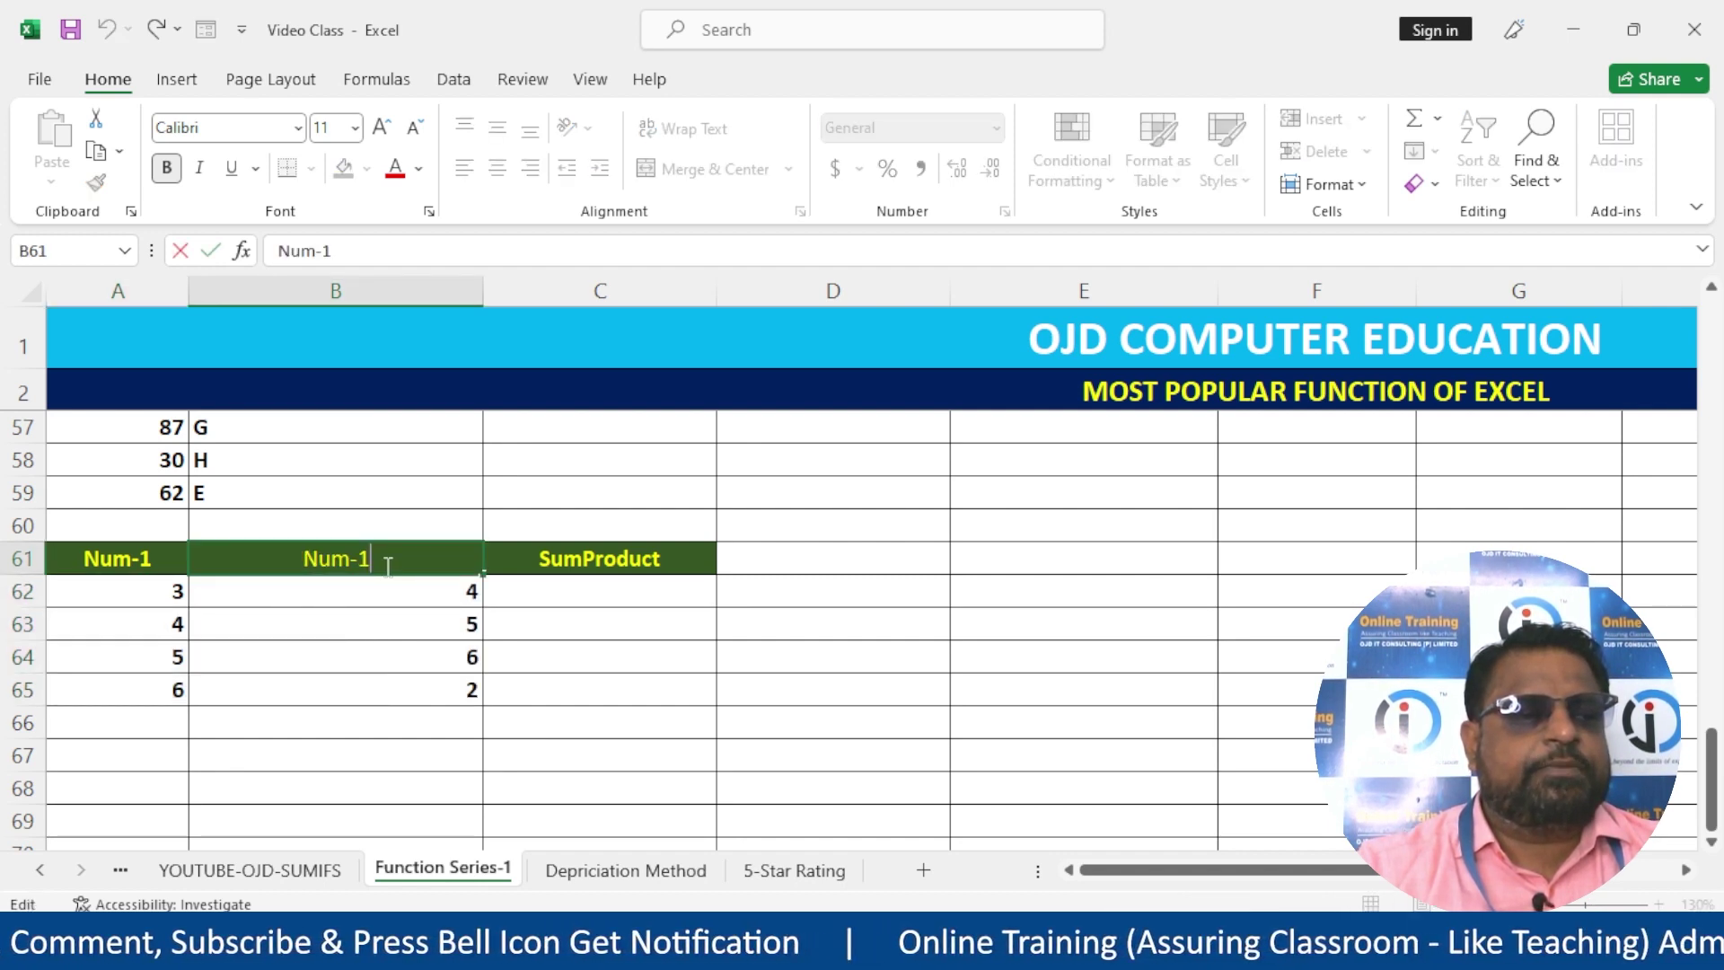
key("BackSpace")
type("2")
key("Return")
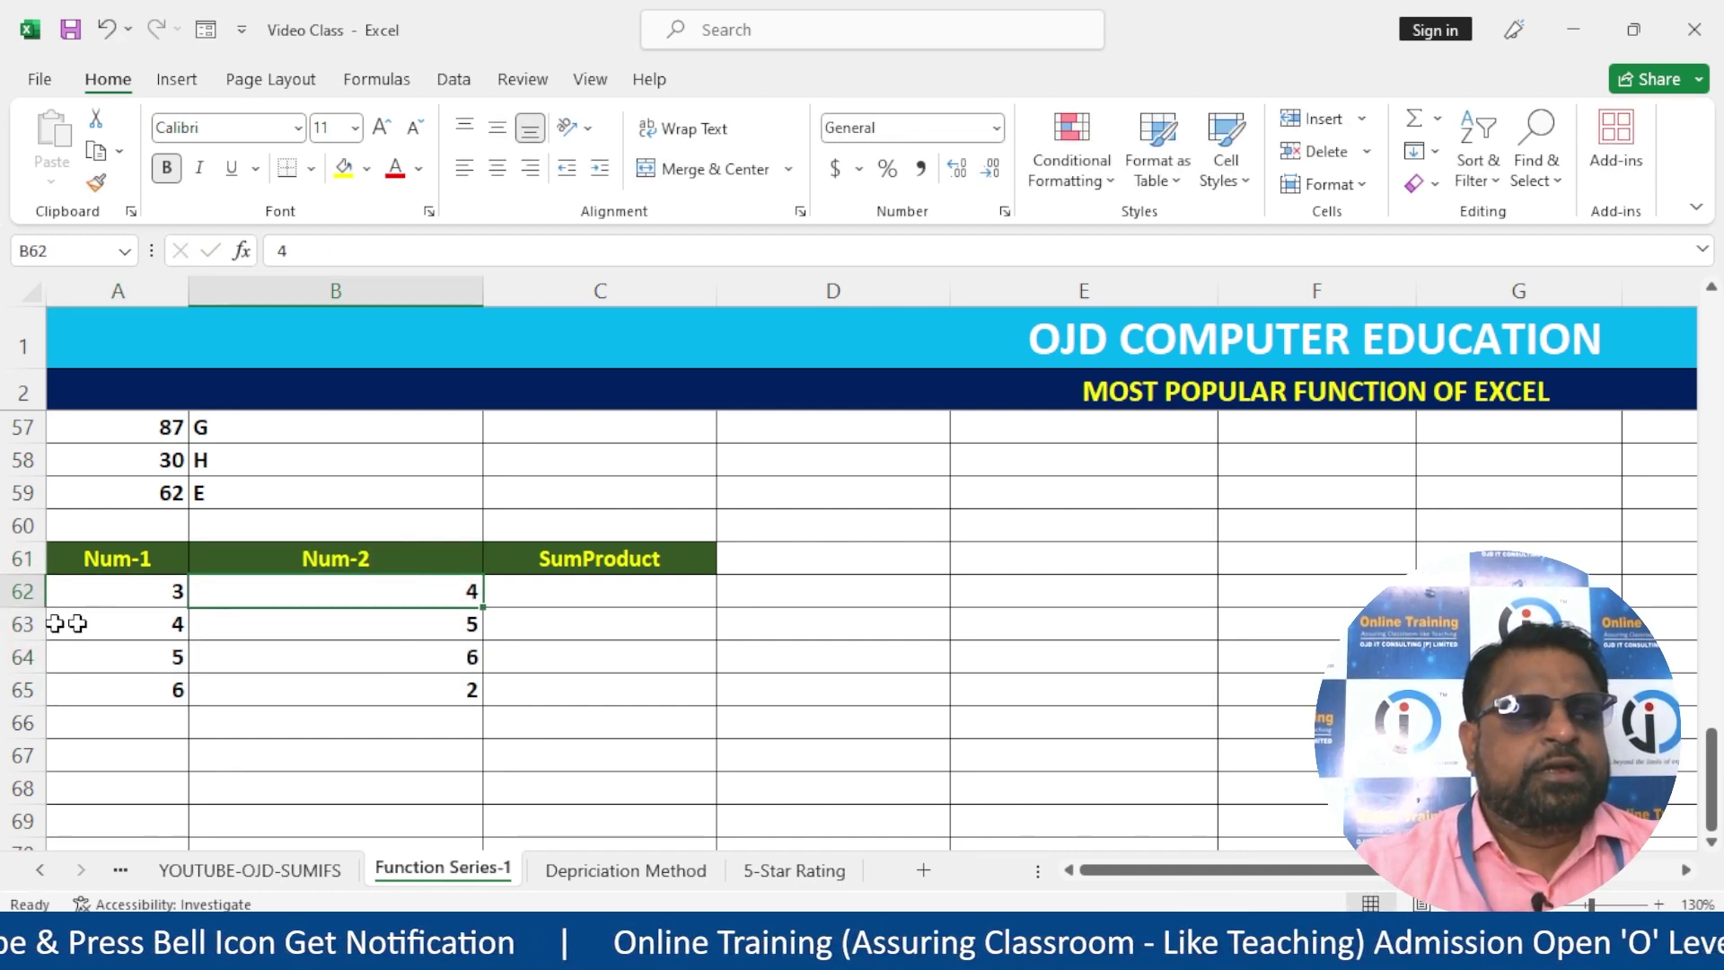
- Enter =Sumproduct(A62:A65,B62:B65) in C62 to sum the products of the Num-1 and Num-2 columns
left_click_drag(151, 593, 396, 589)
left_click(381, 697)
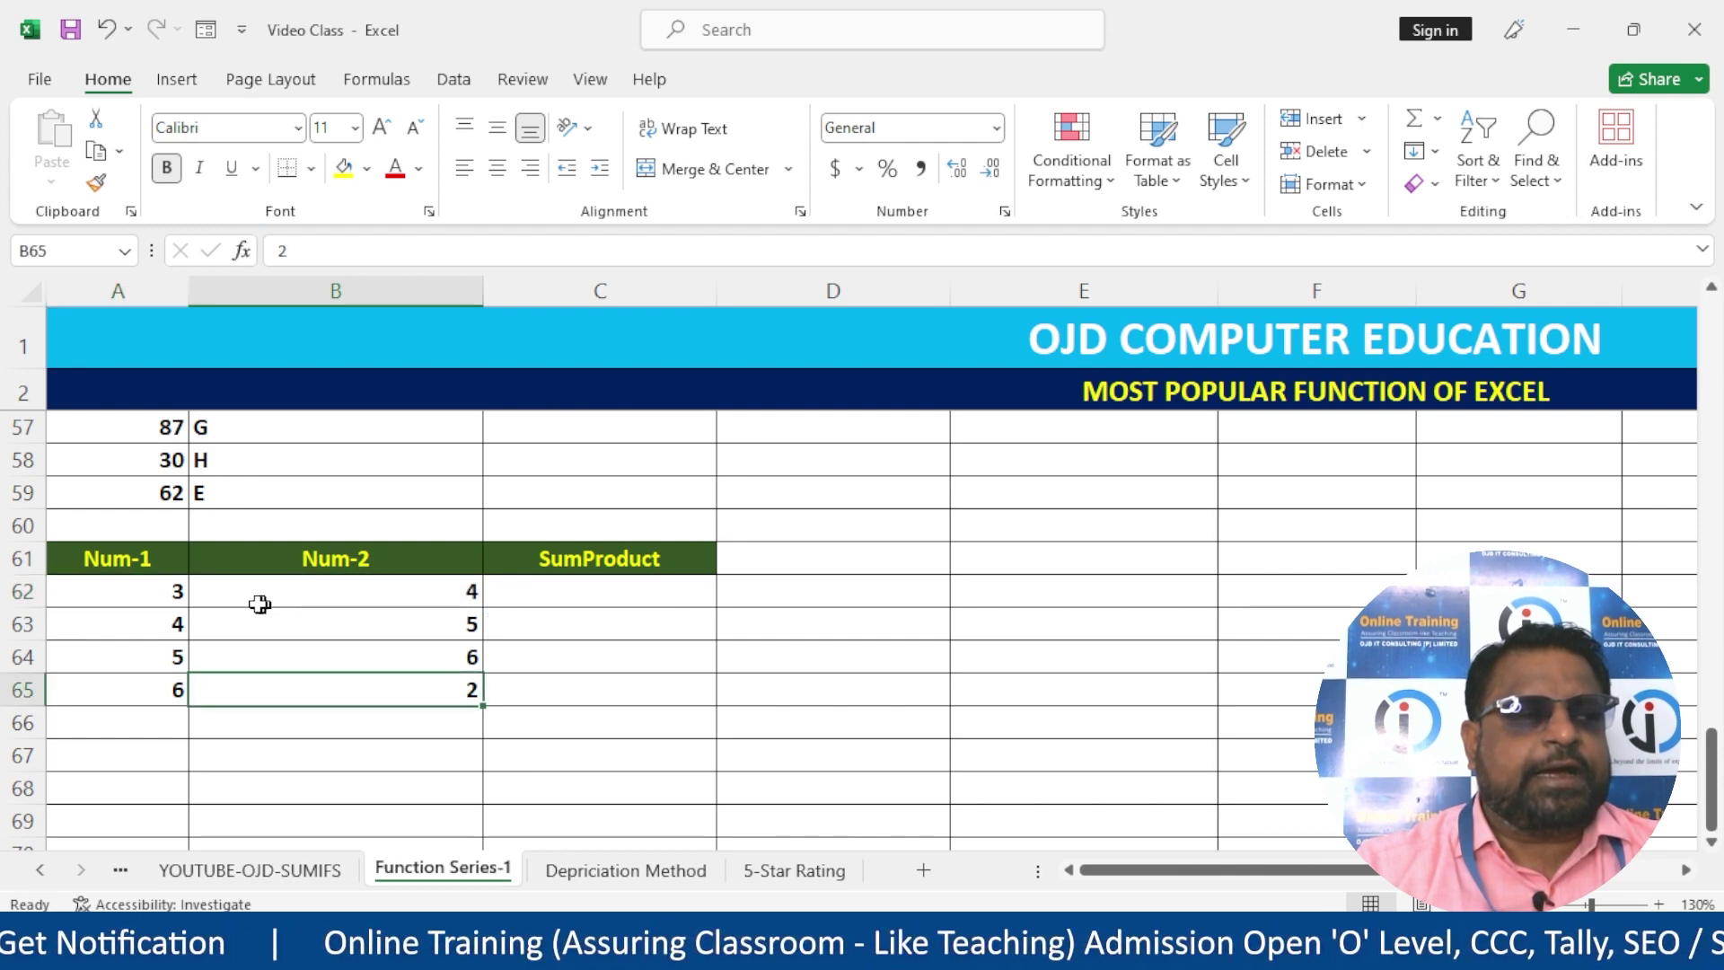
left_click(599, 589)
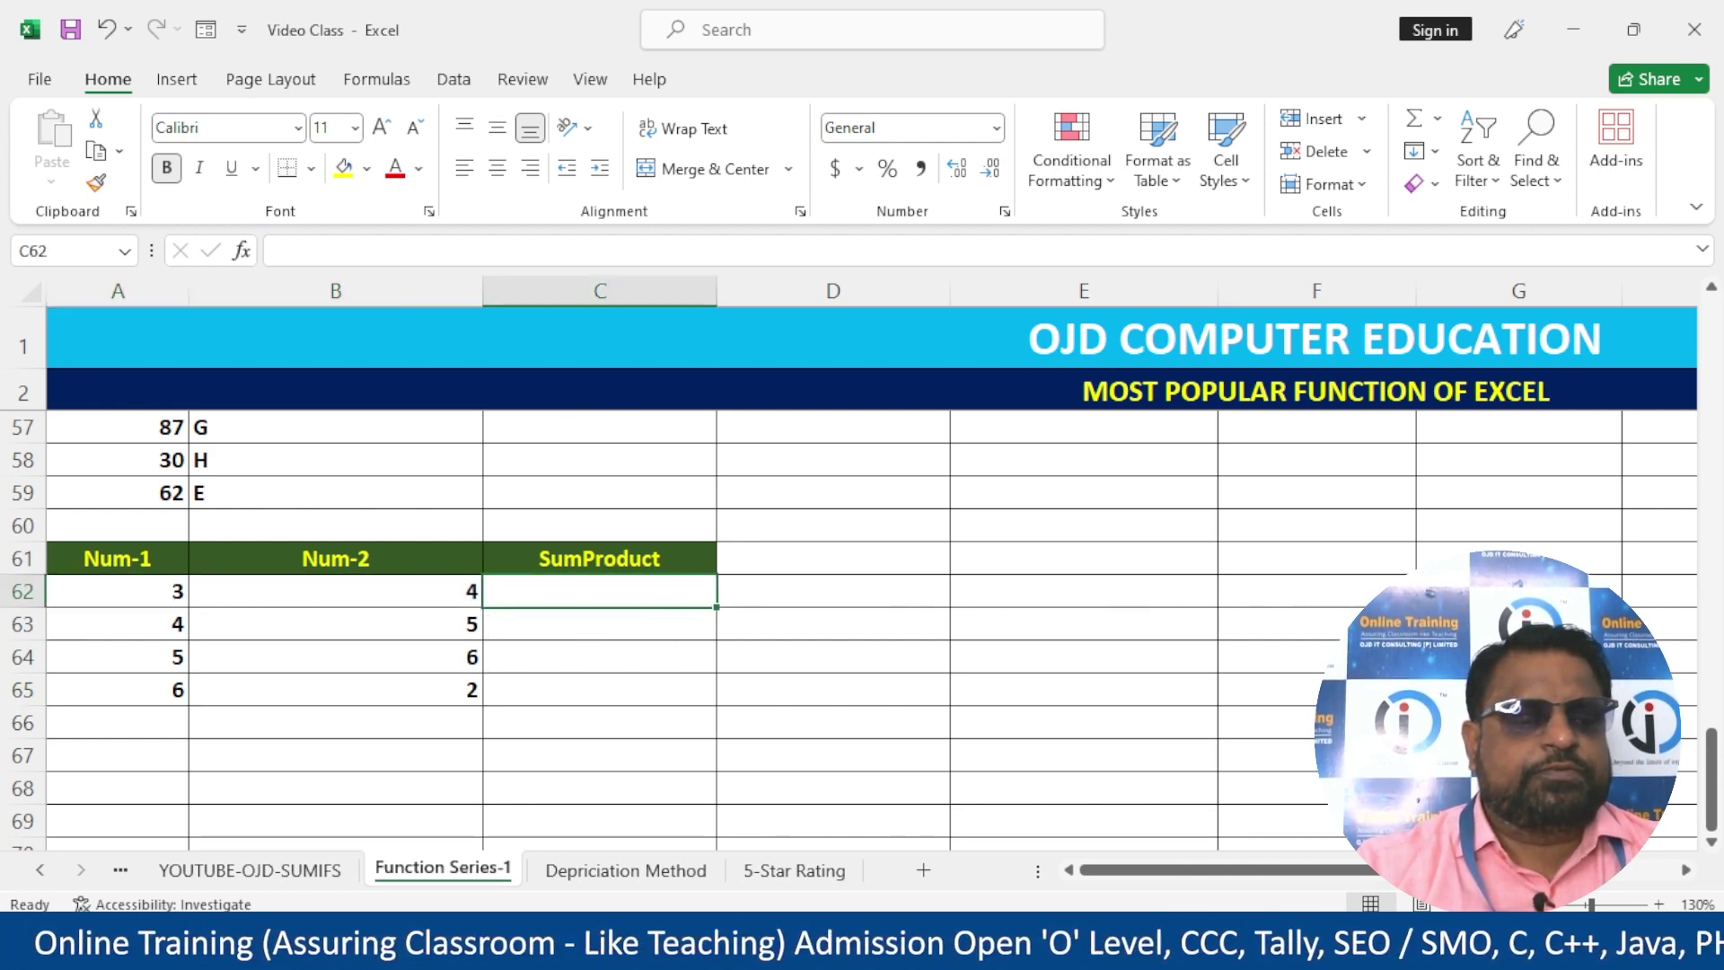
type("=SU")
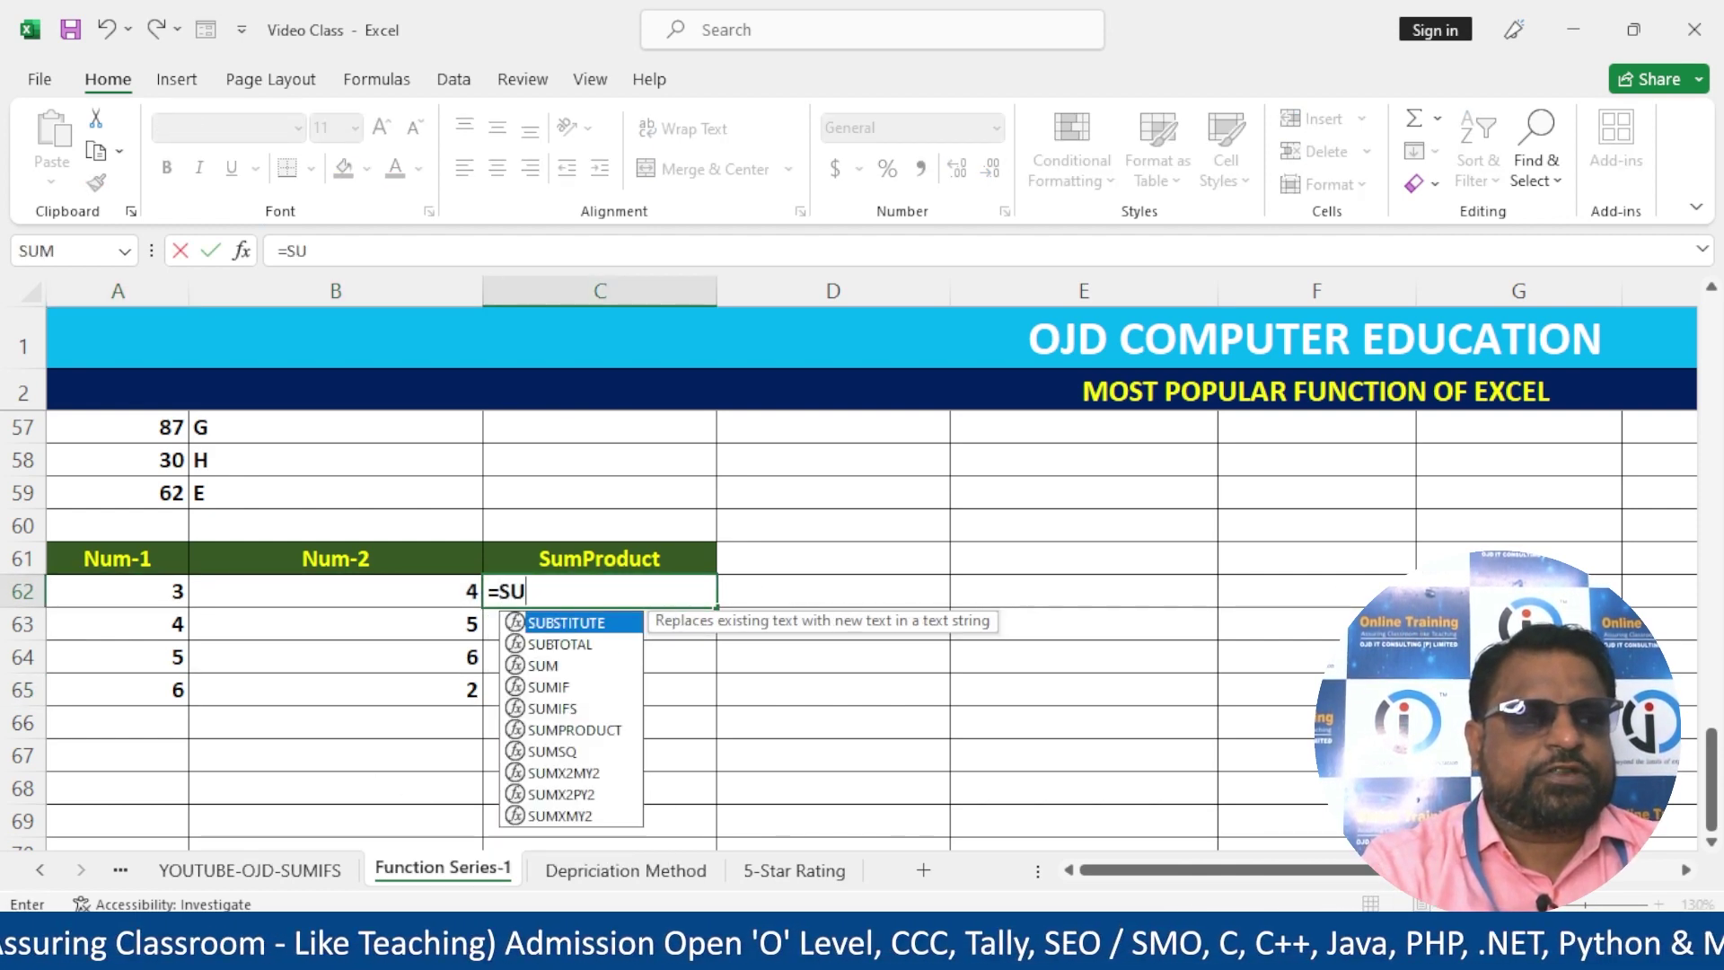
type("mprodu")
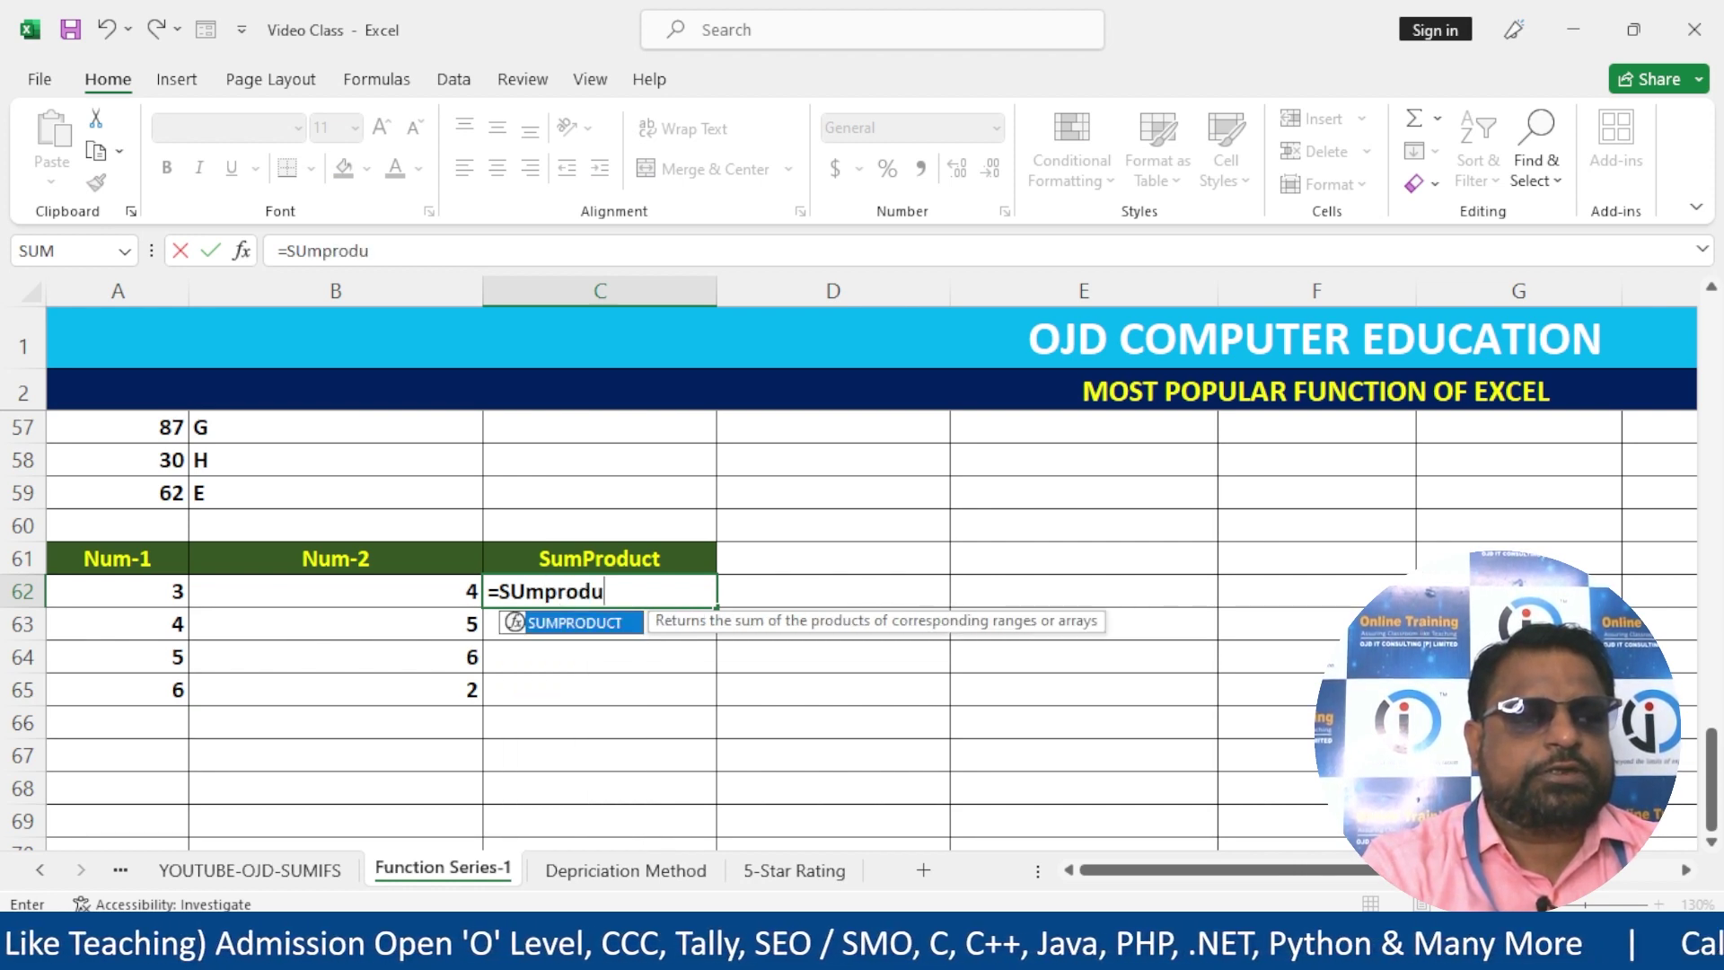
type("ct(")
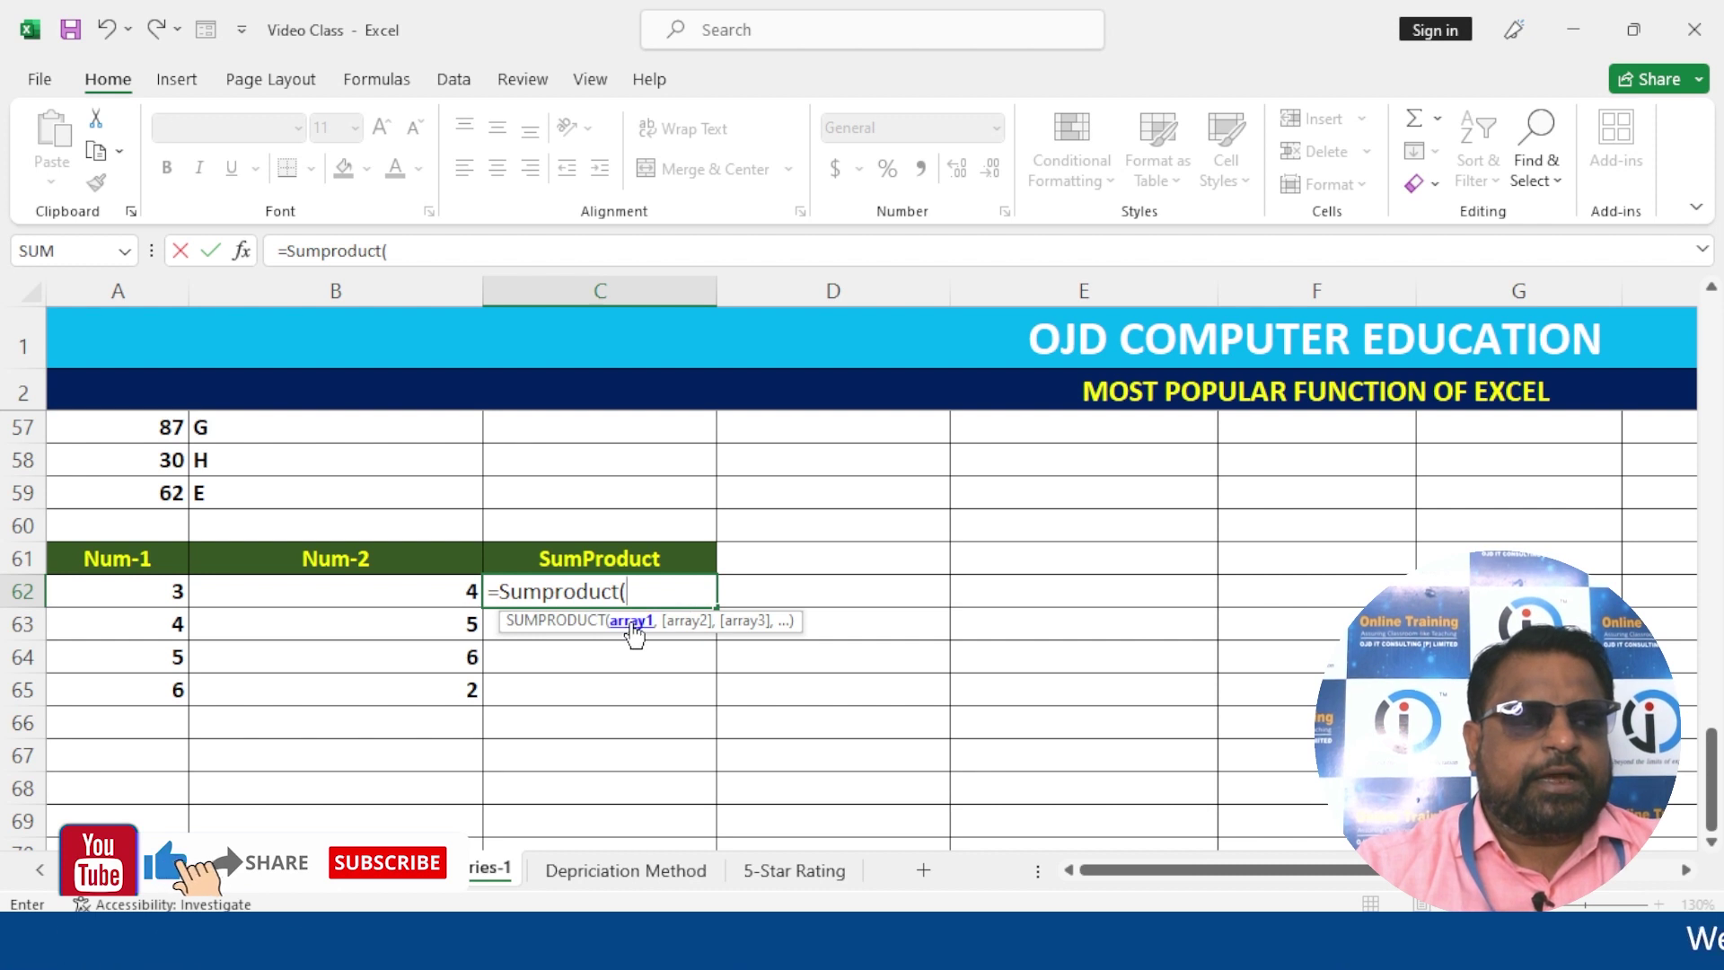
left_click_drag(104, 589, 119, 679)
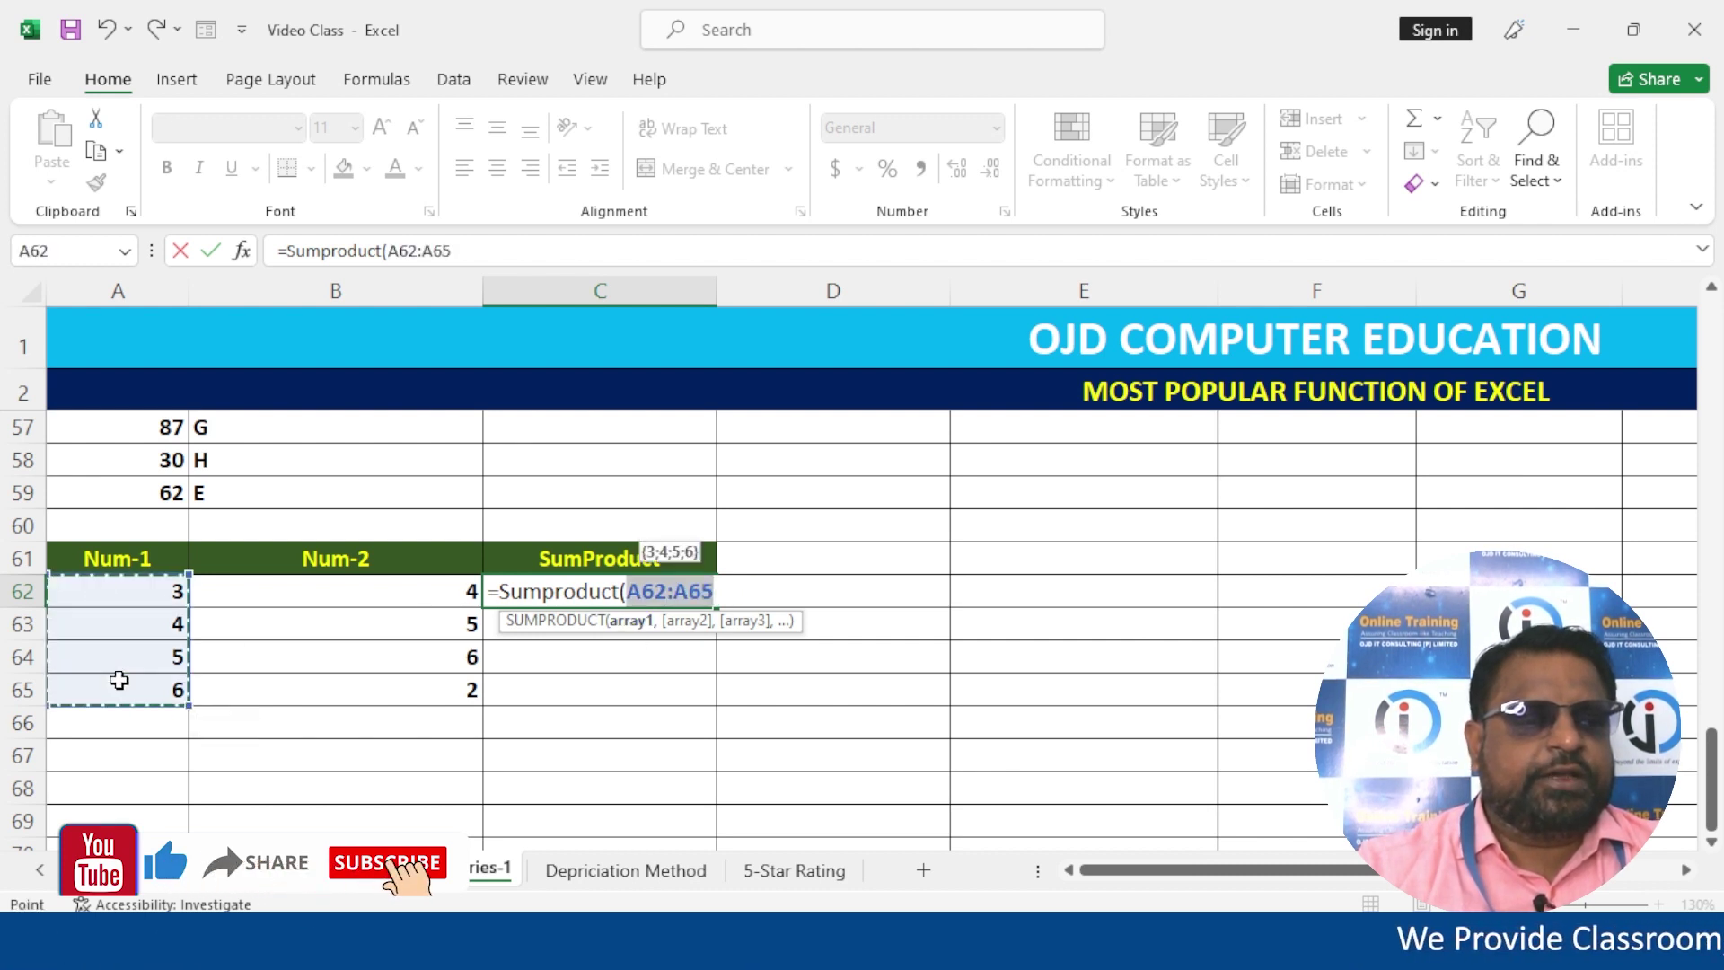
type(",")
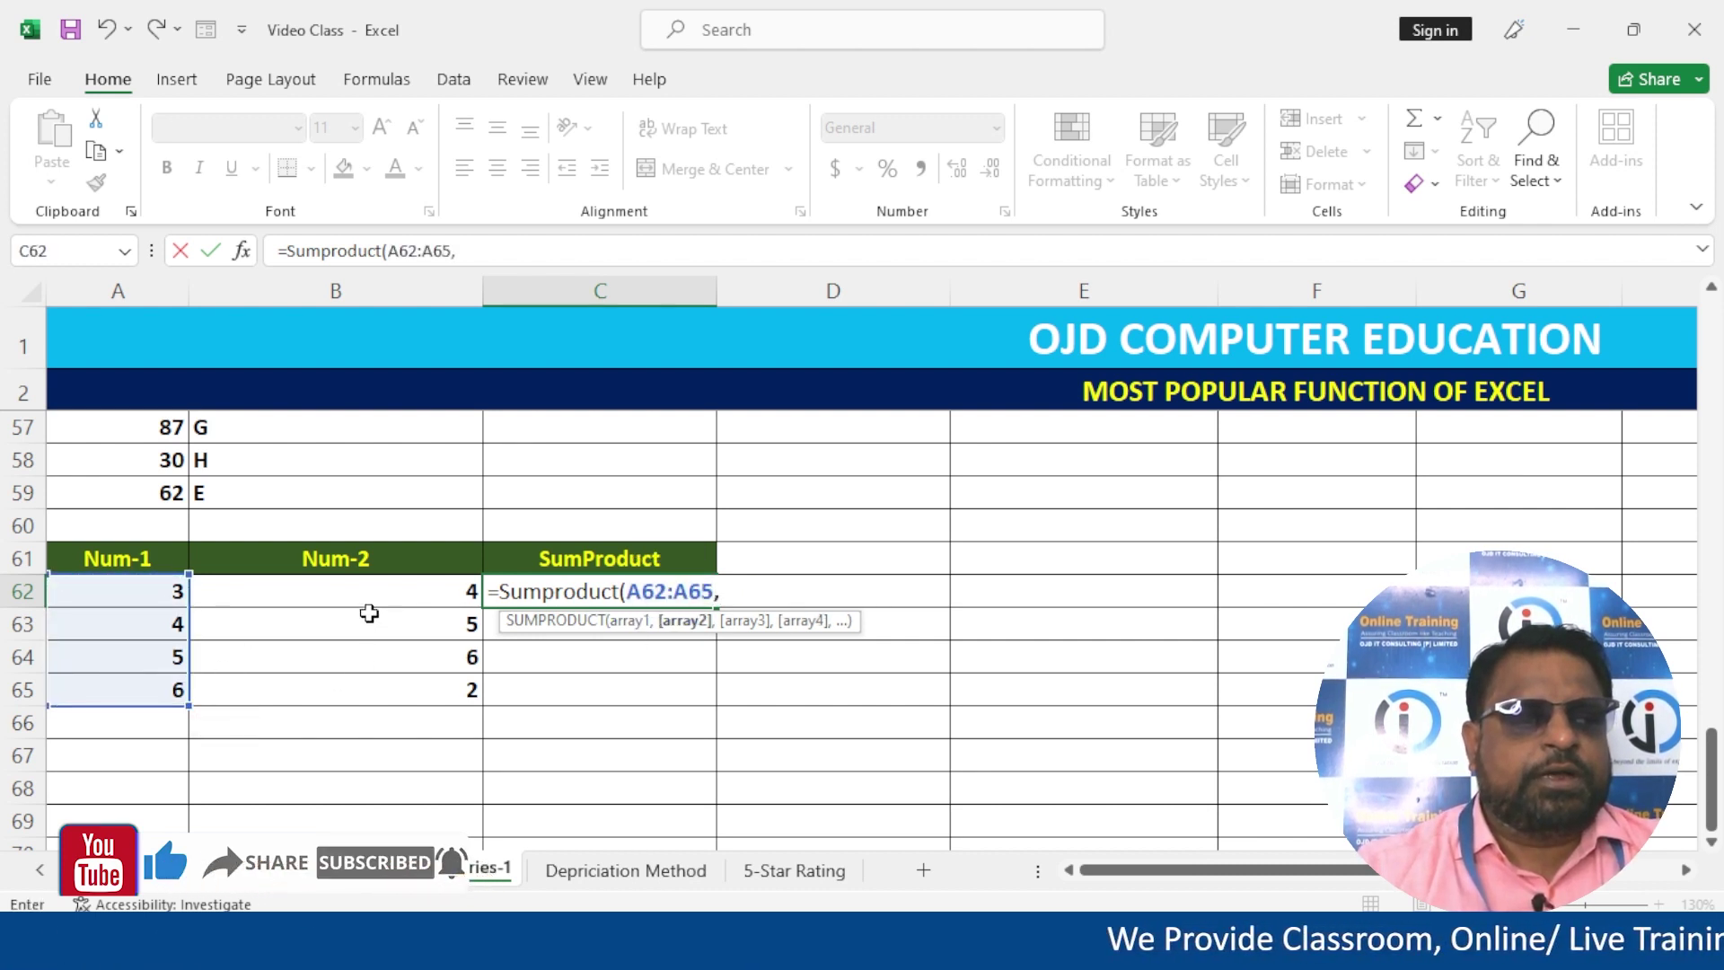
left_click_drag(369, 586, 374, 686)
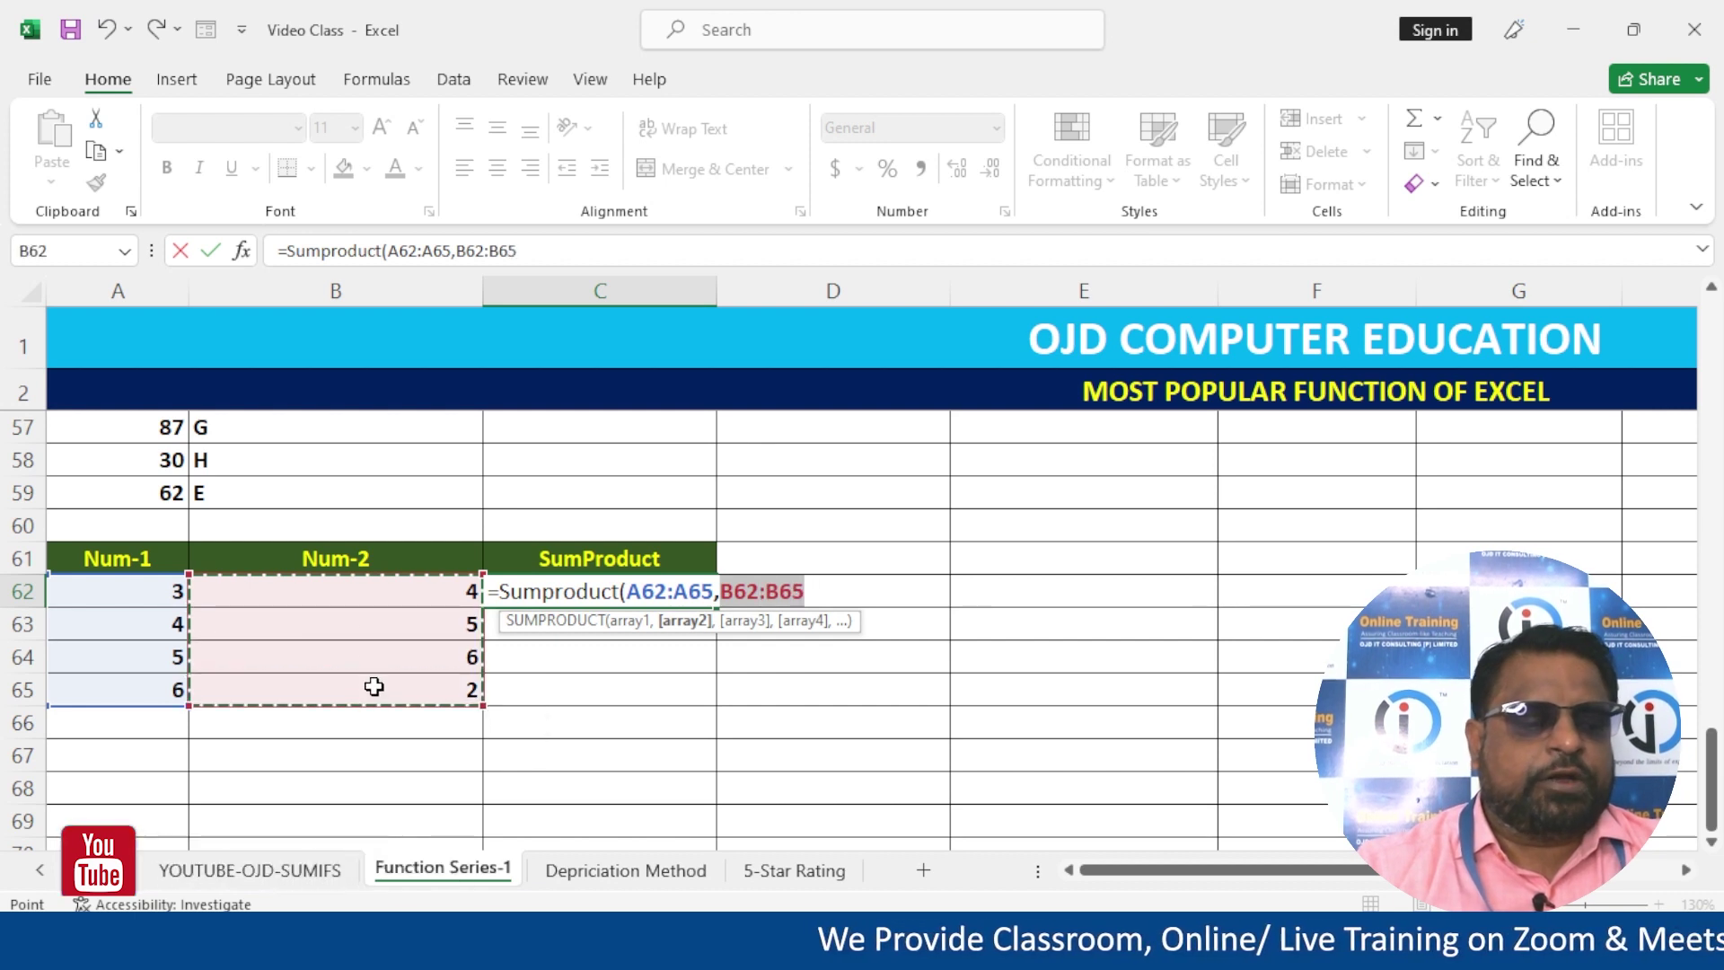
type(")")
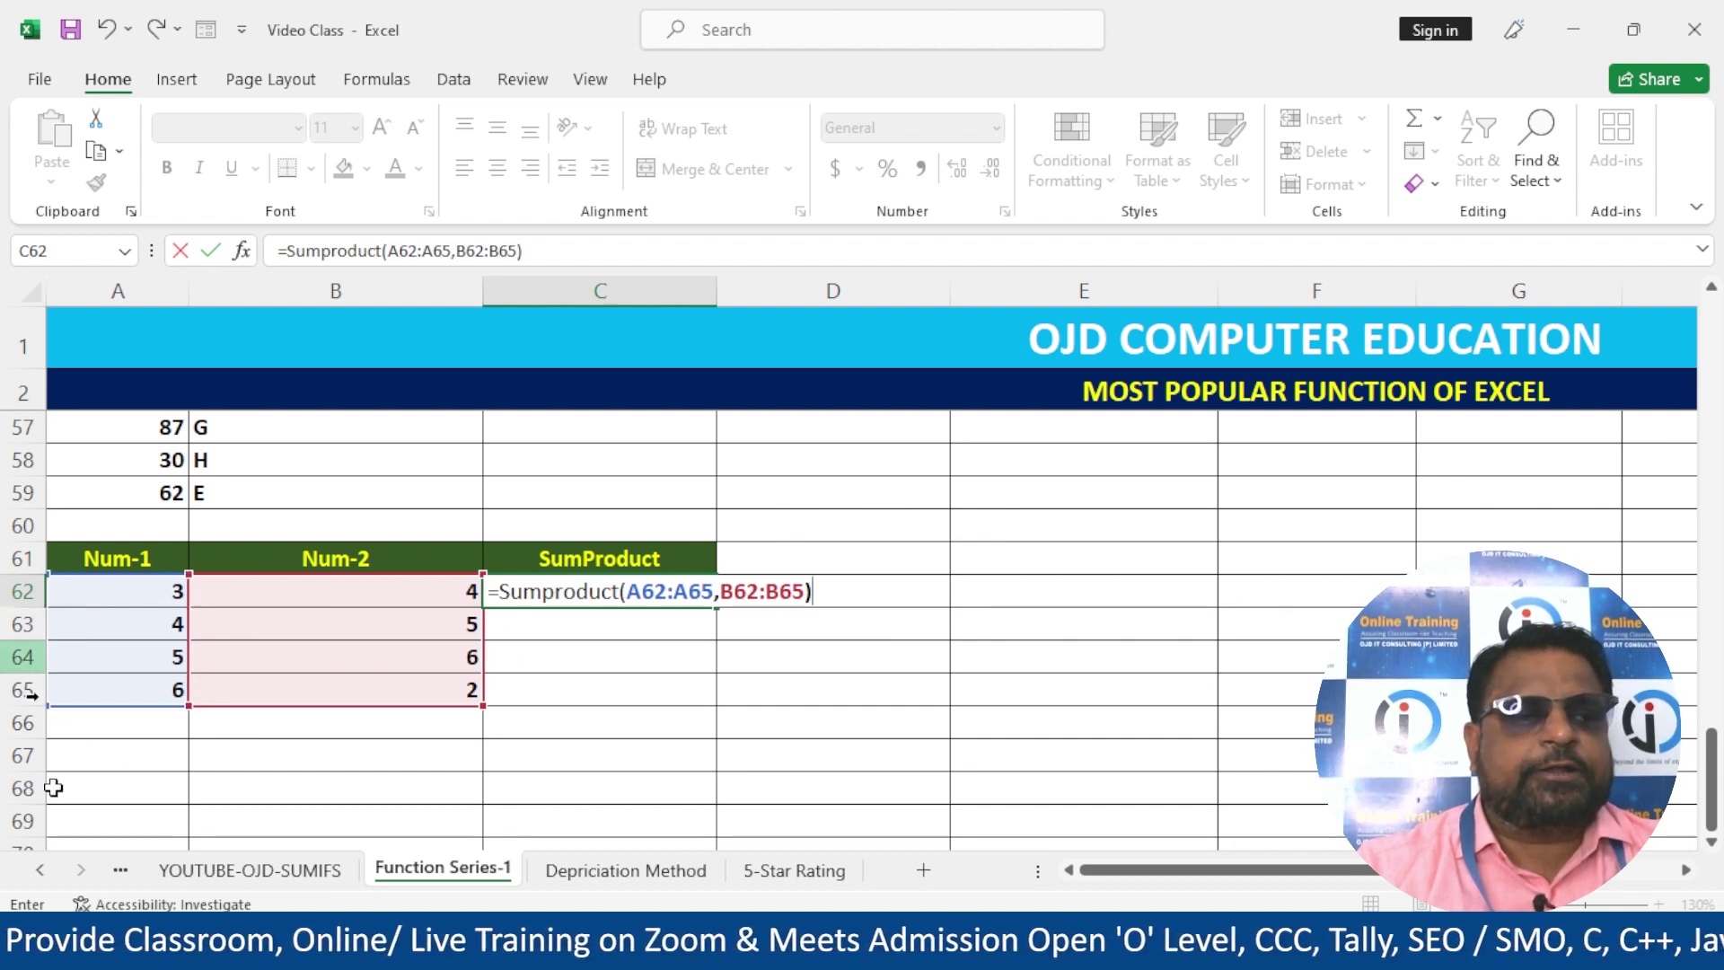
key("Return")
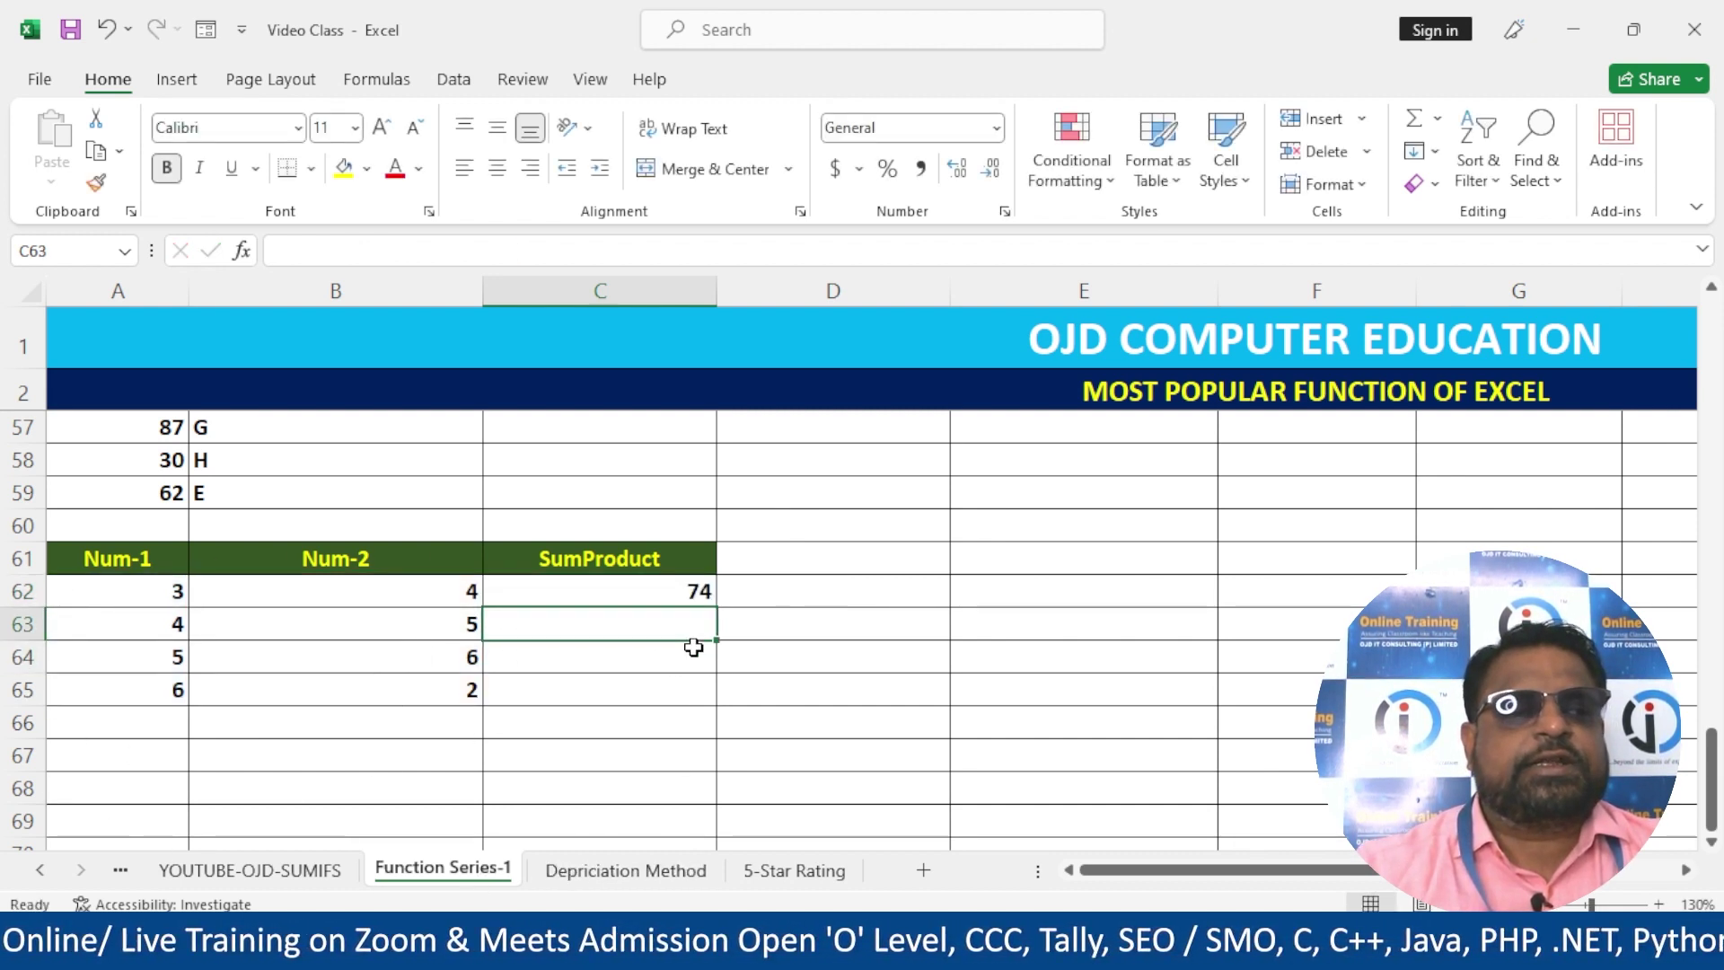
- Clear the SUMPRODUCT formula from C62 and change the header in C61 to Product
left_click(607, 597)
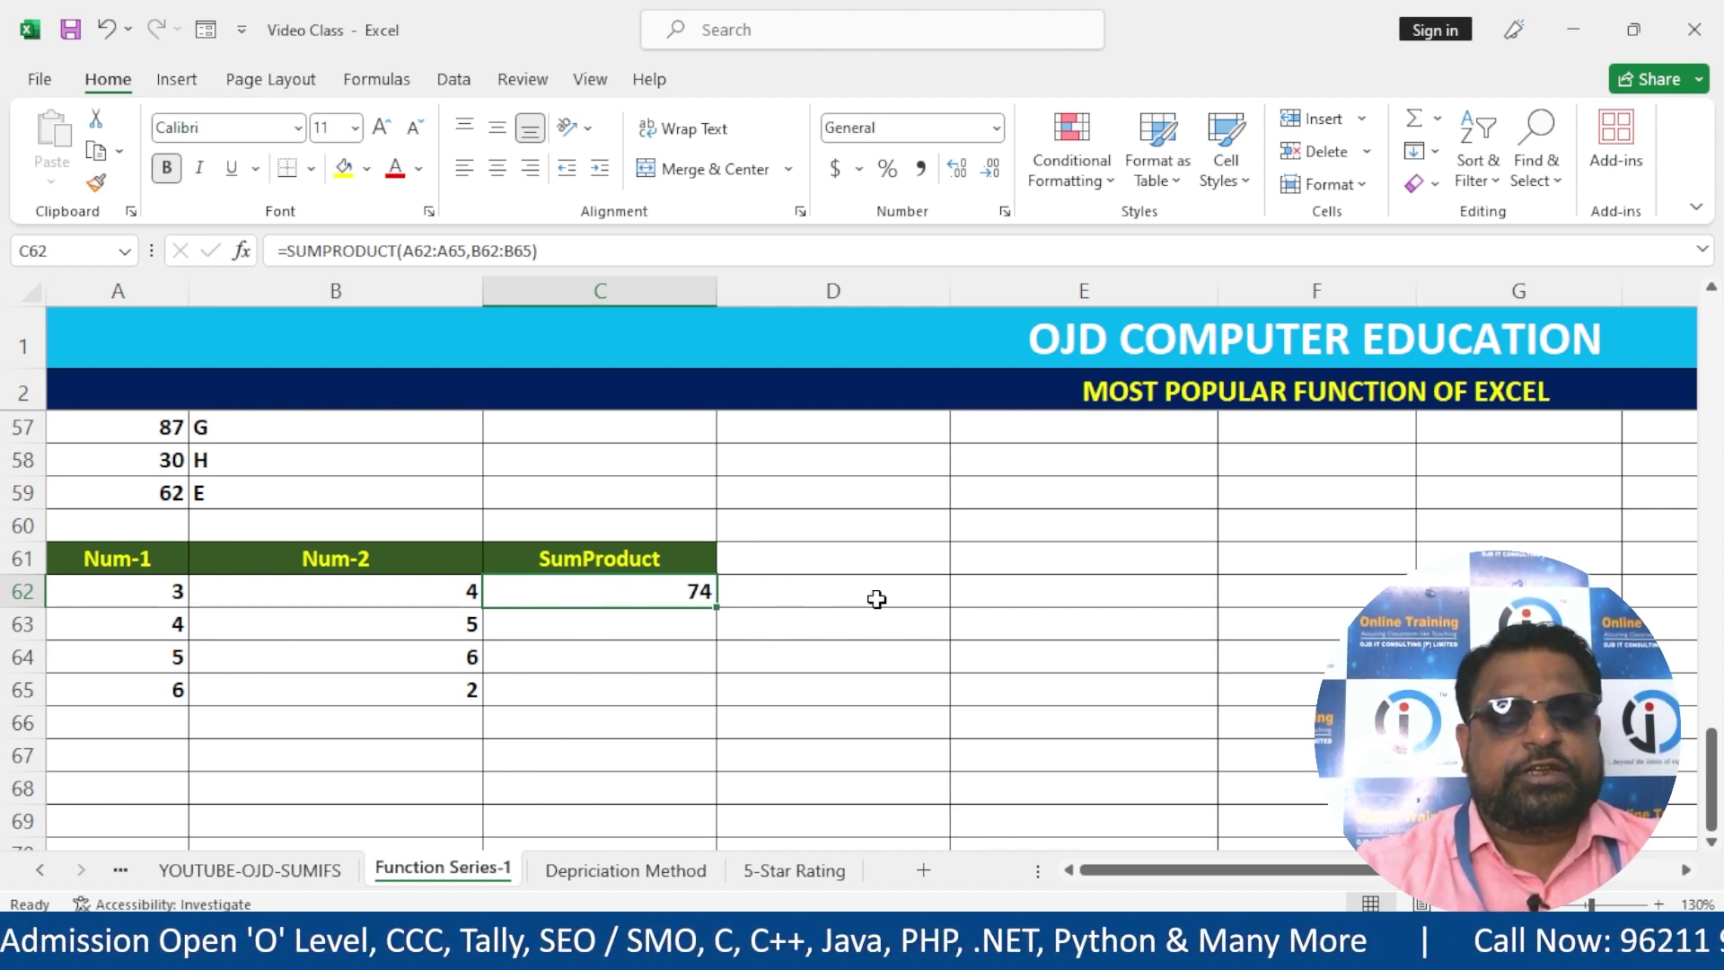
key("Delete")
key("Up")
key("Delete")
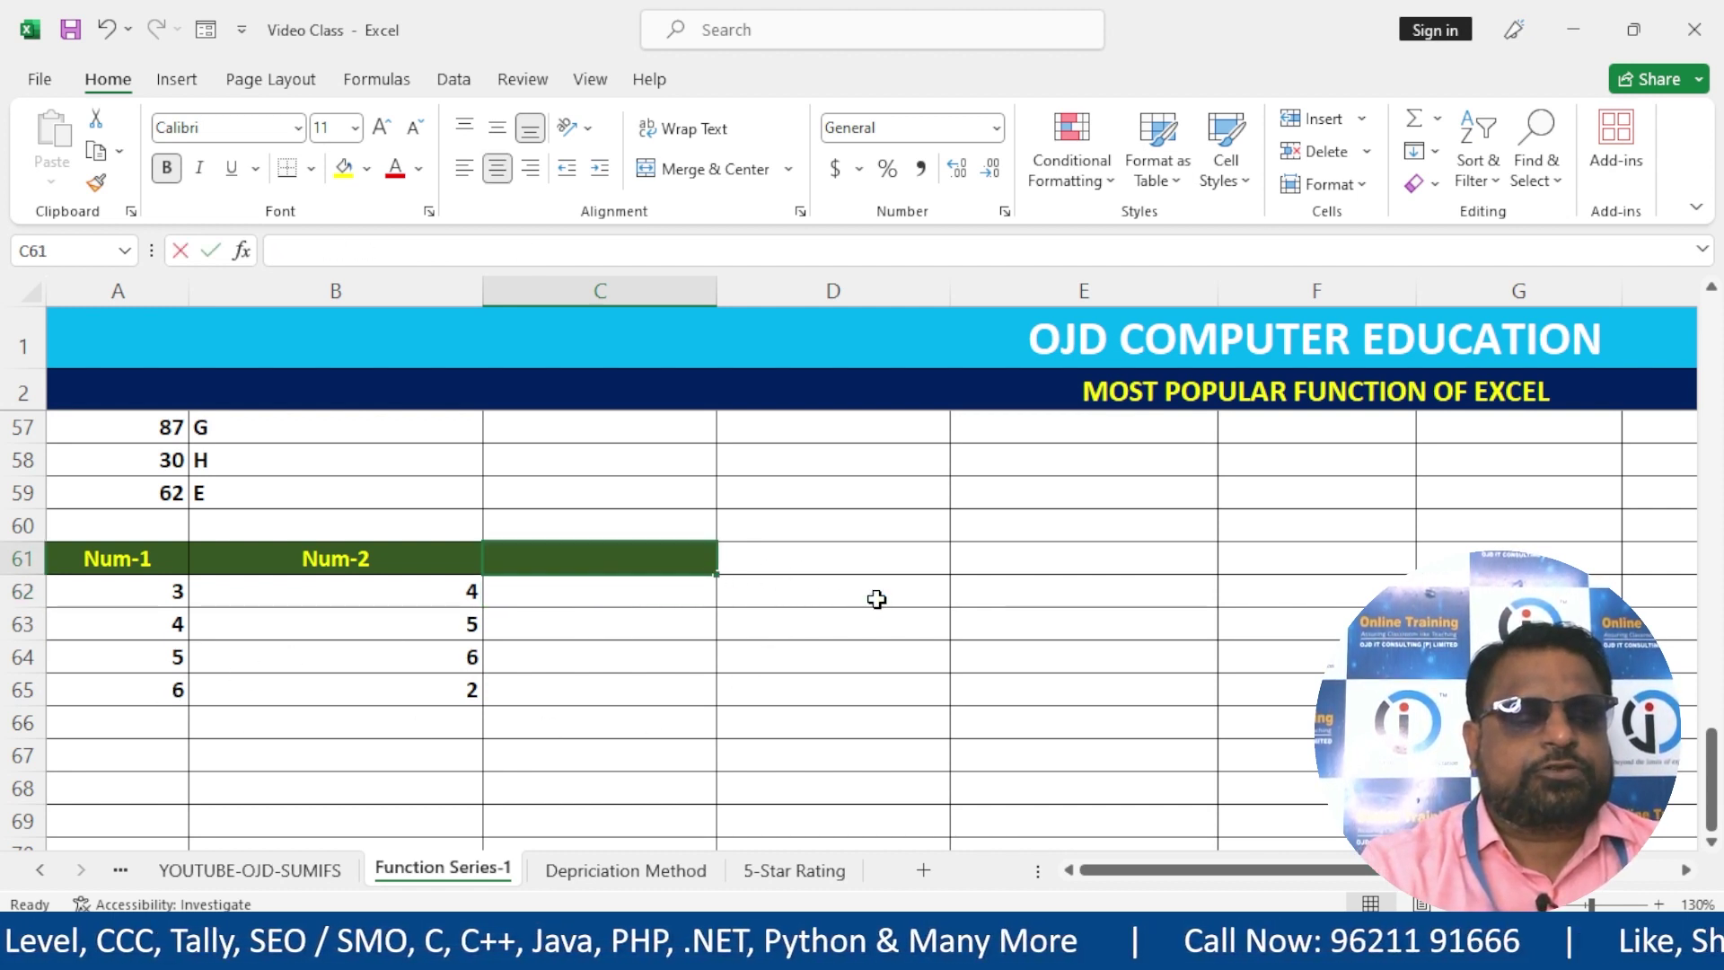
type("Prodcu")
key("BackSpace")
key("BackSpace")
type("uct")
key("Return")
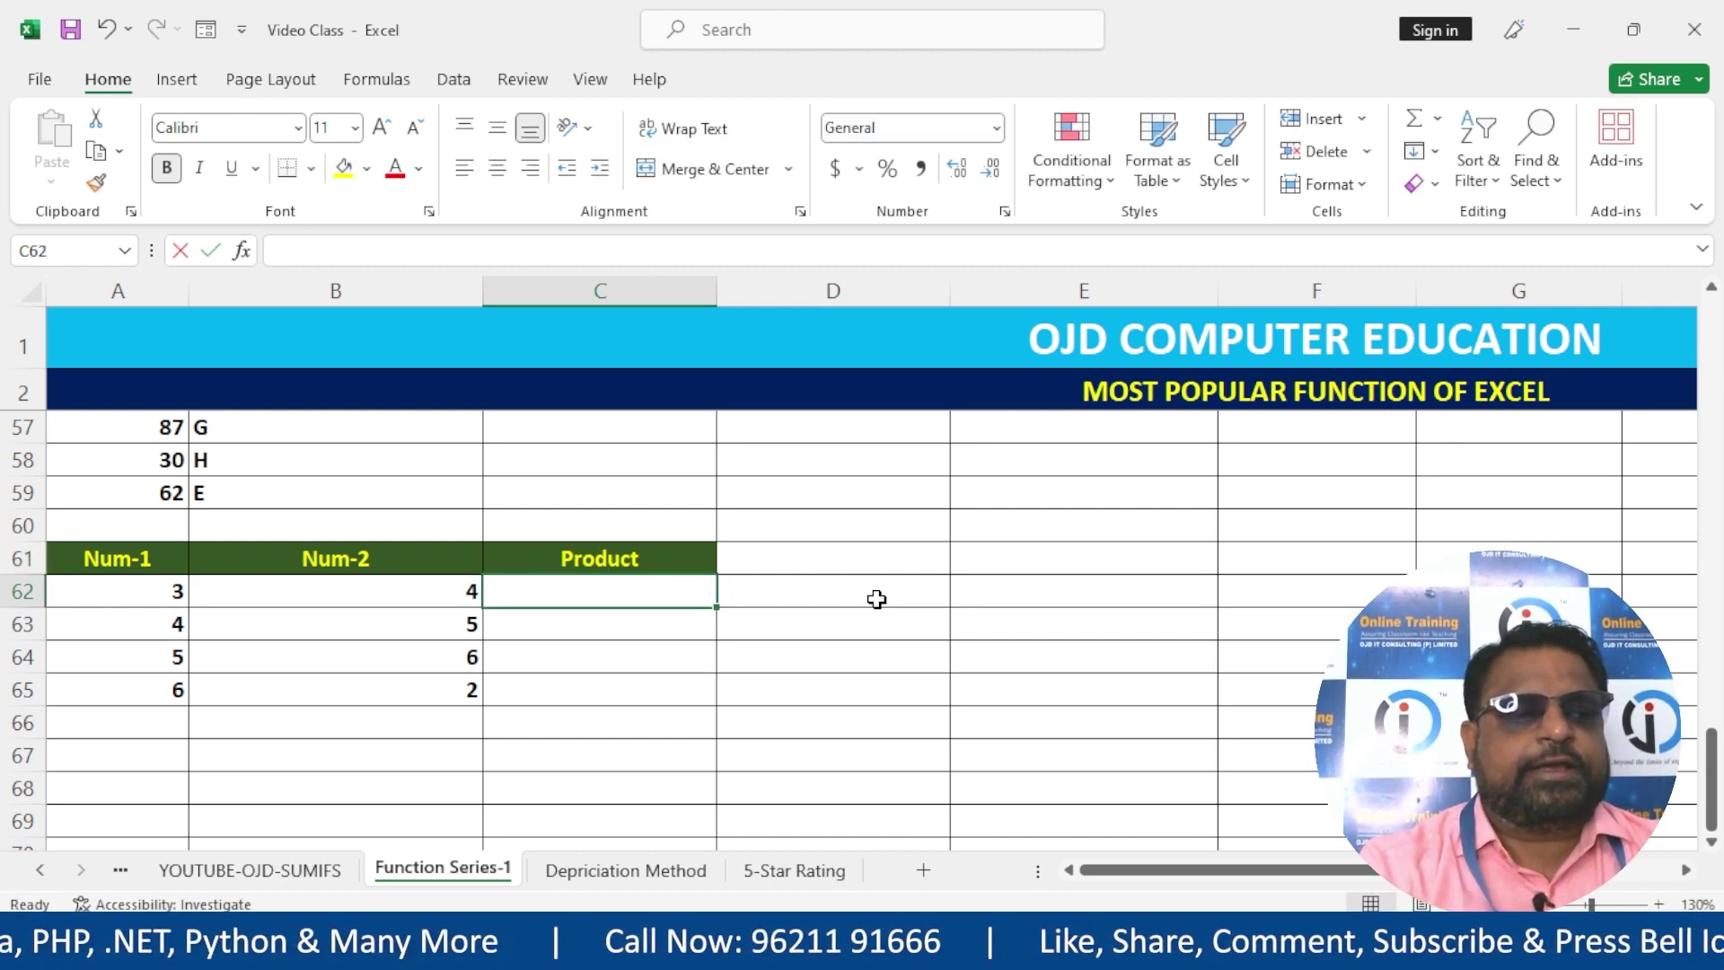
- Enter =A62*B62 in C62 and fill the formula down to C65
type("=")
left_click(150, 600)
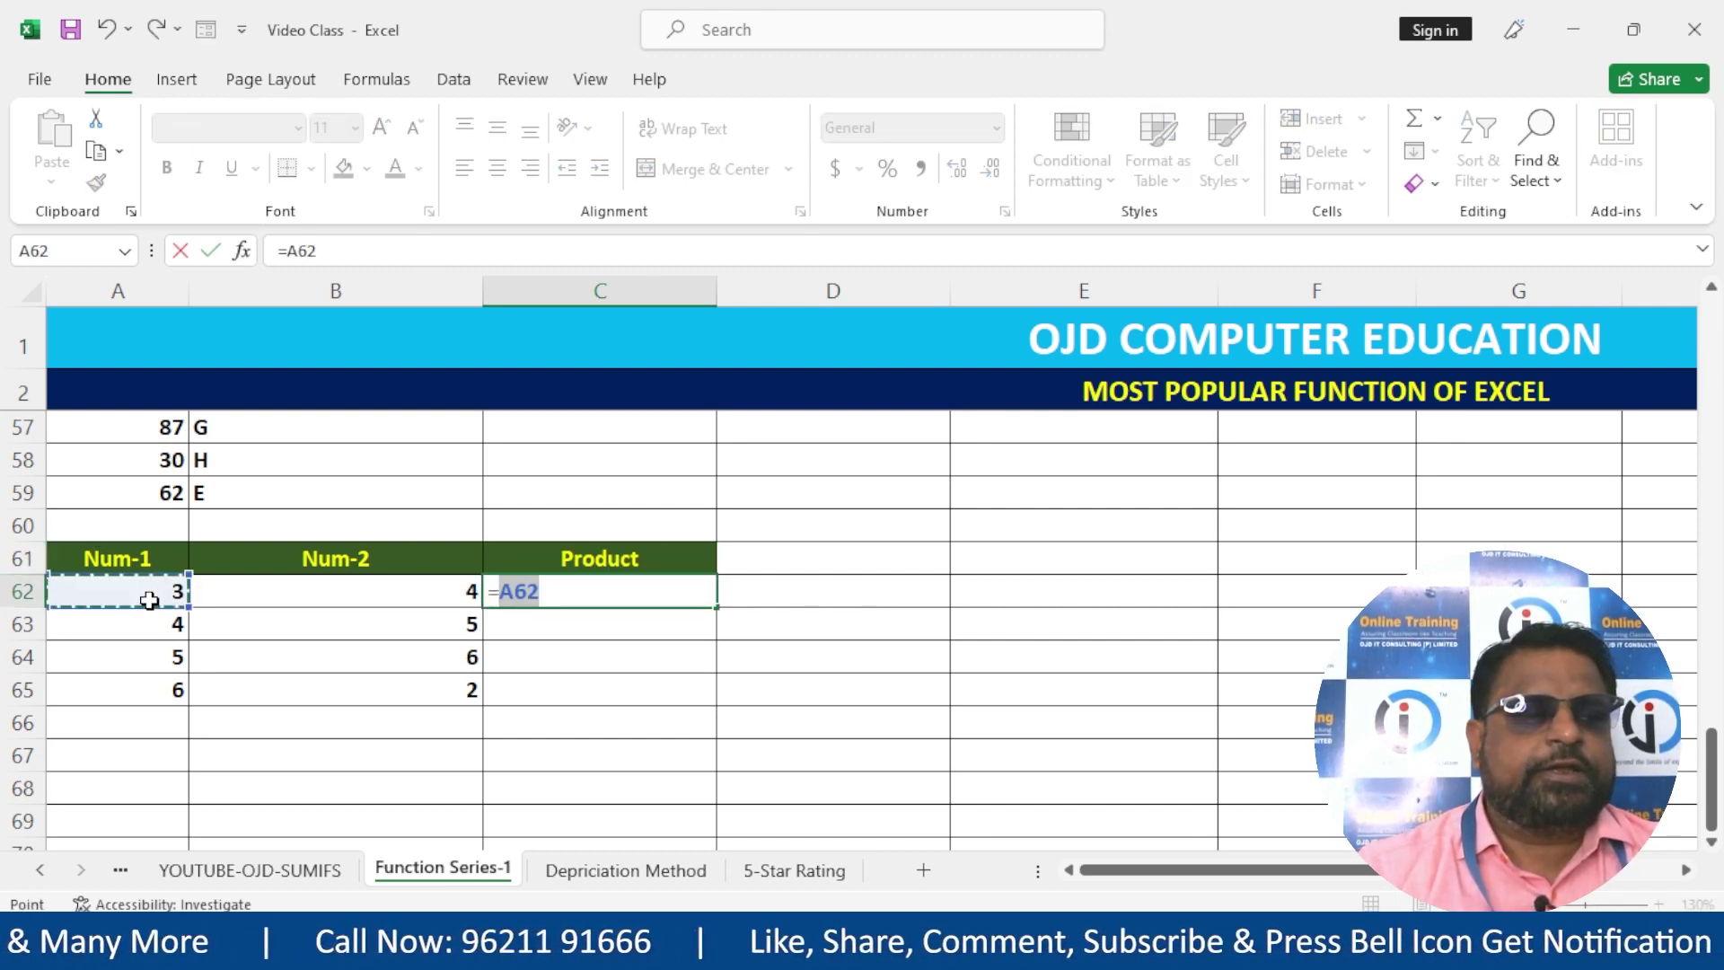
type("*")
left_click(408, 597)
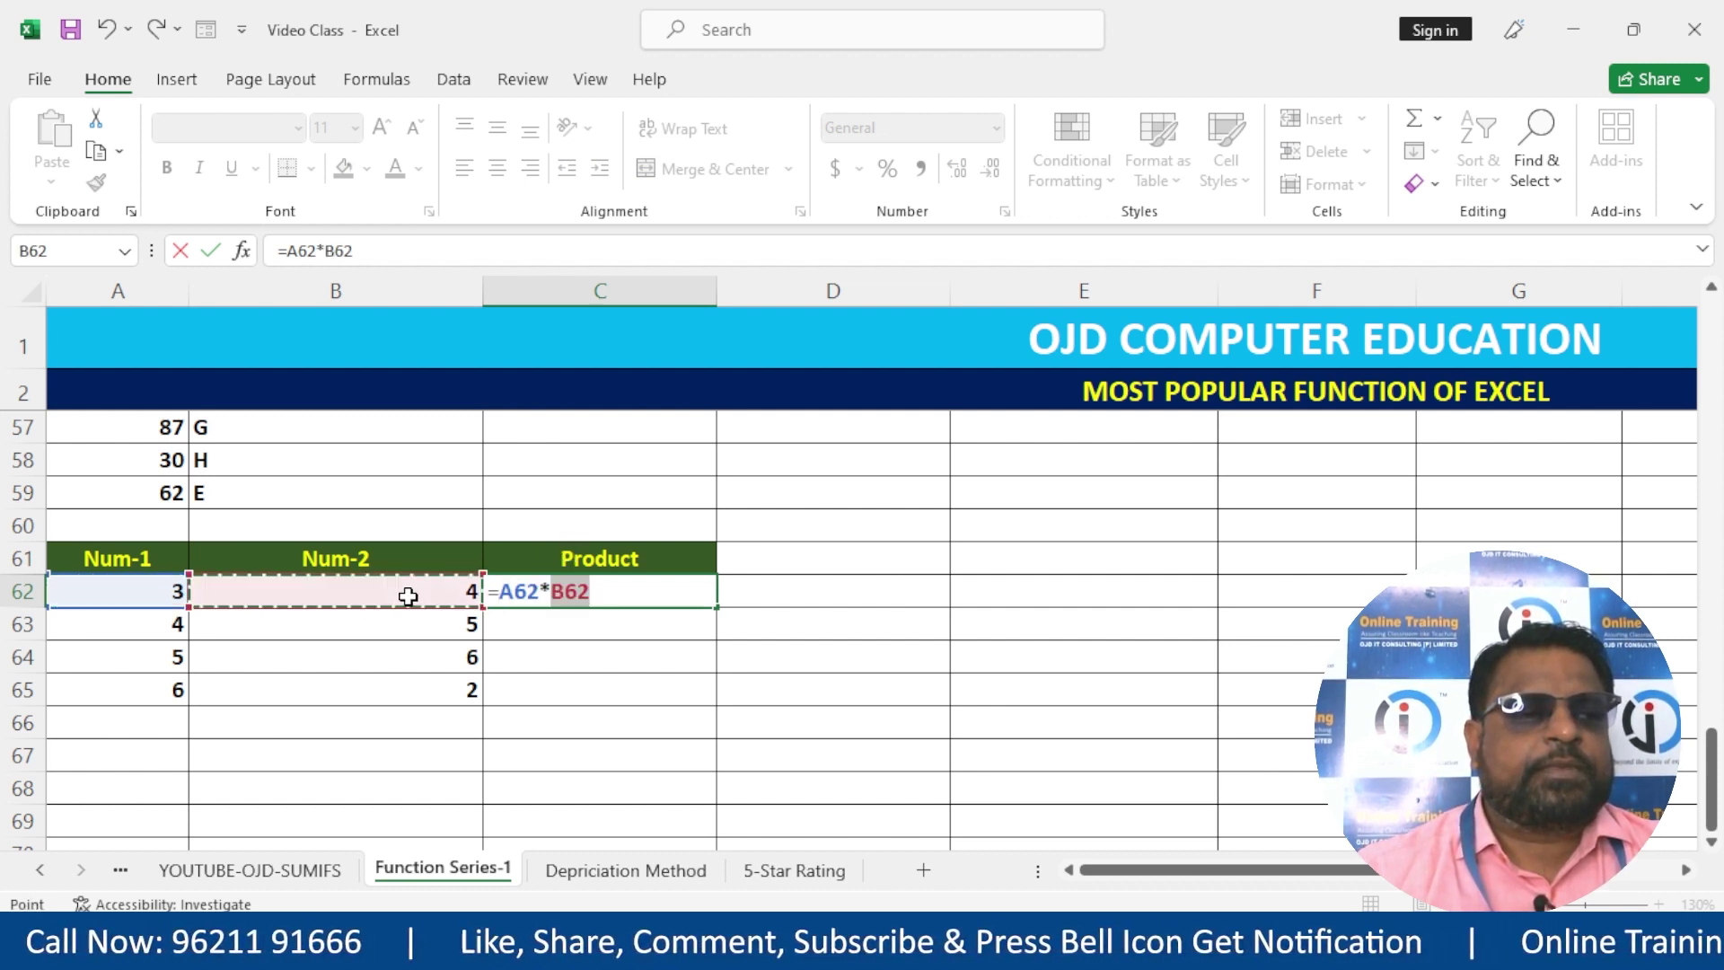
key("Return")
left_click(701, 592)
left_click_drag(716, 607, 713, 702)
- Label the row below the Num-2 values with Total in B66
left_click(397, 718)
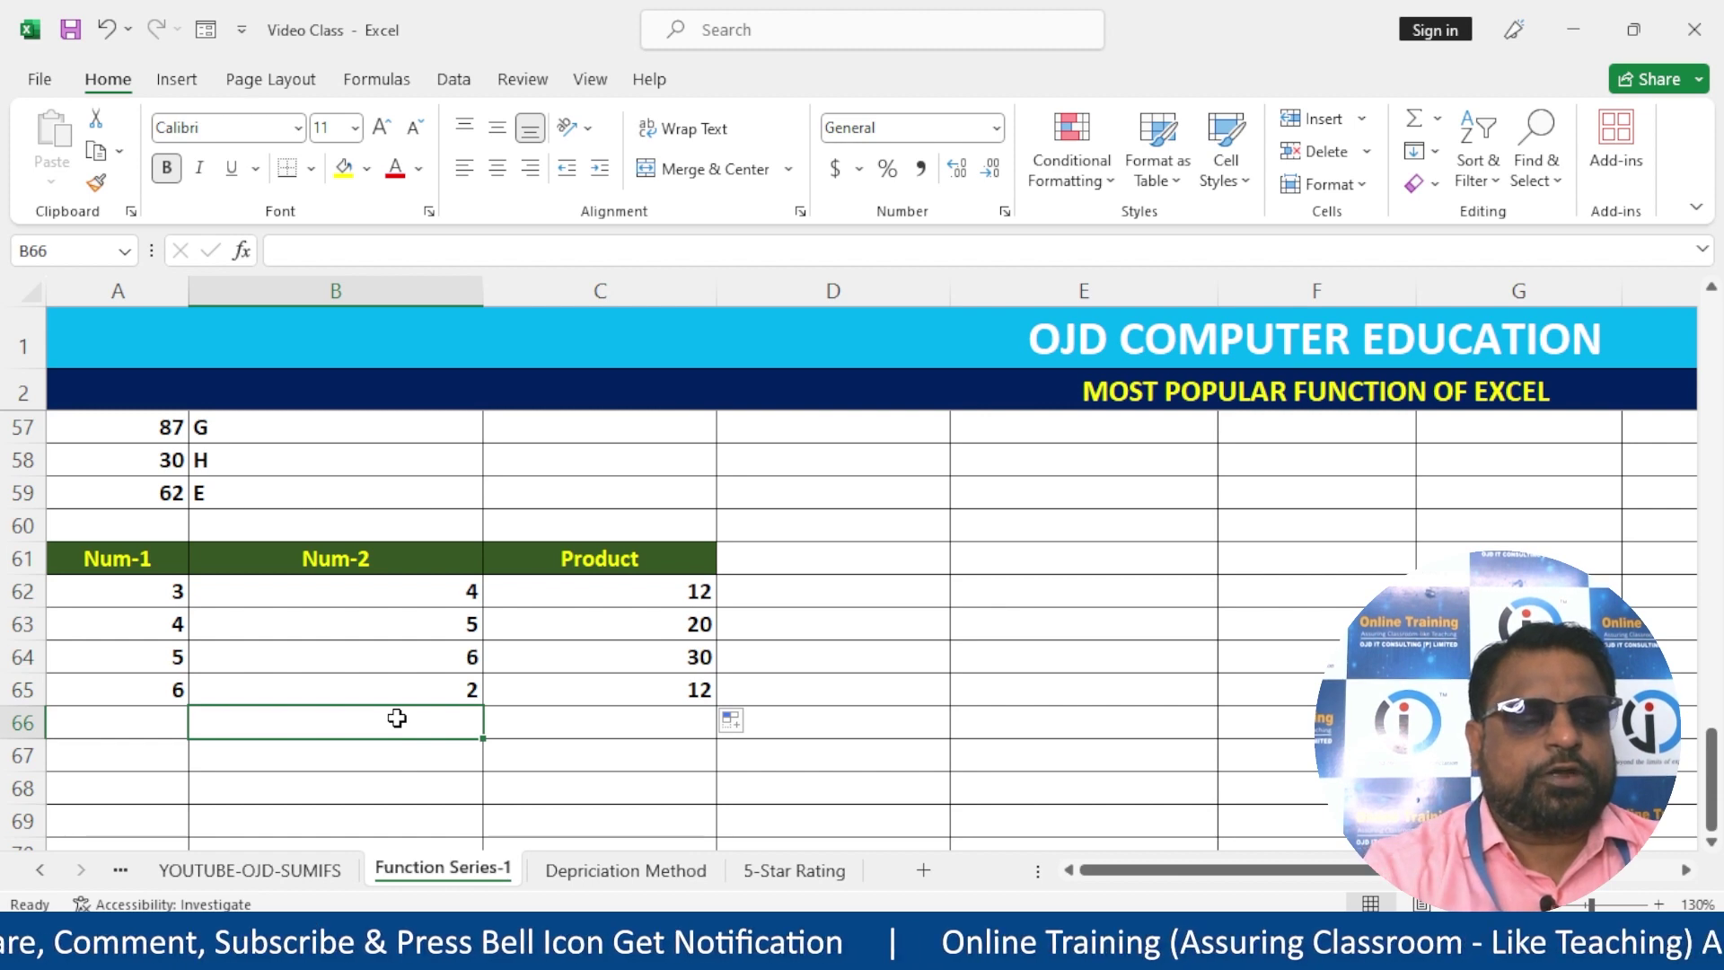
type("Tot")
key("Tab")
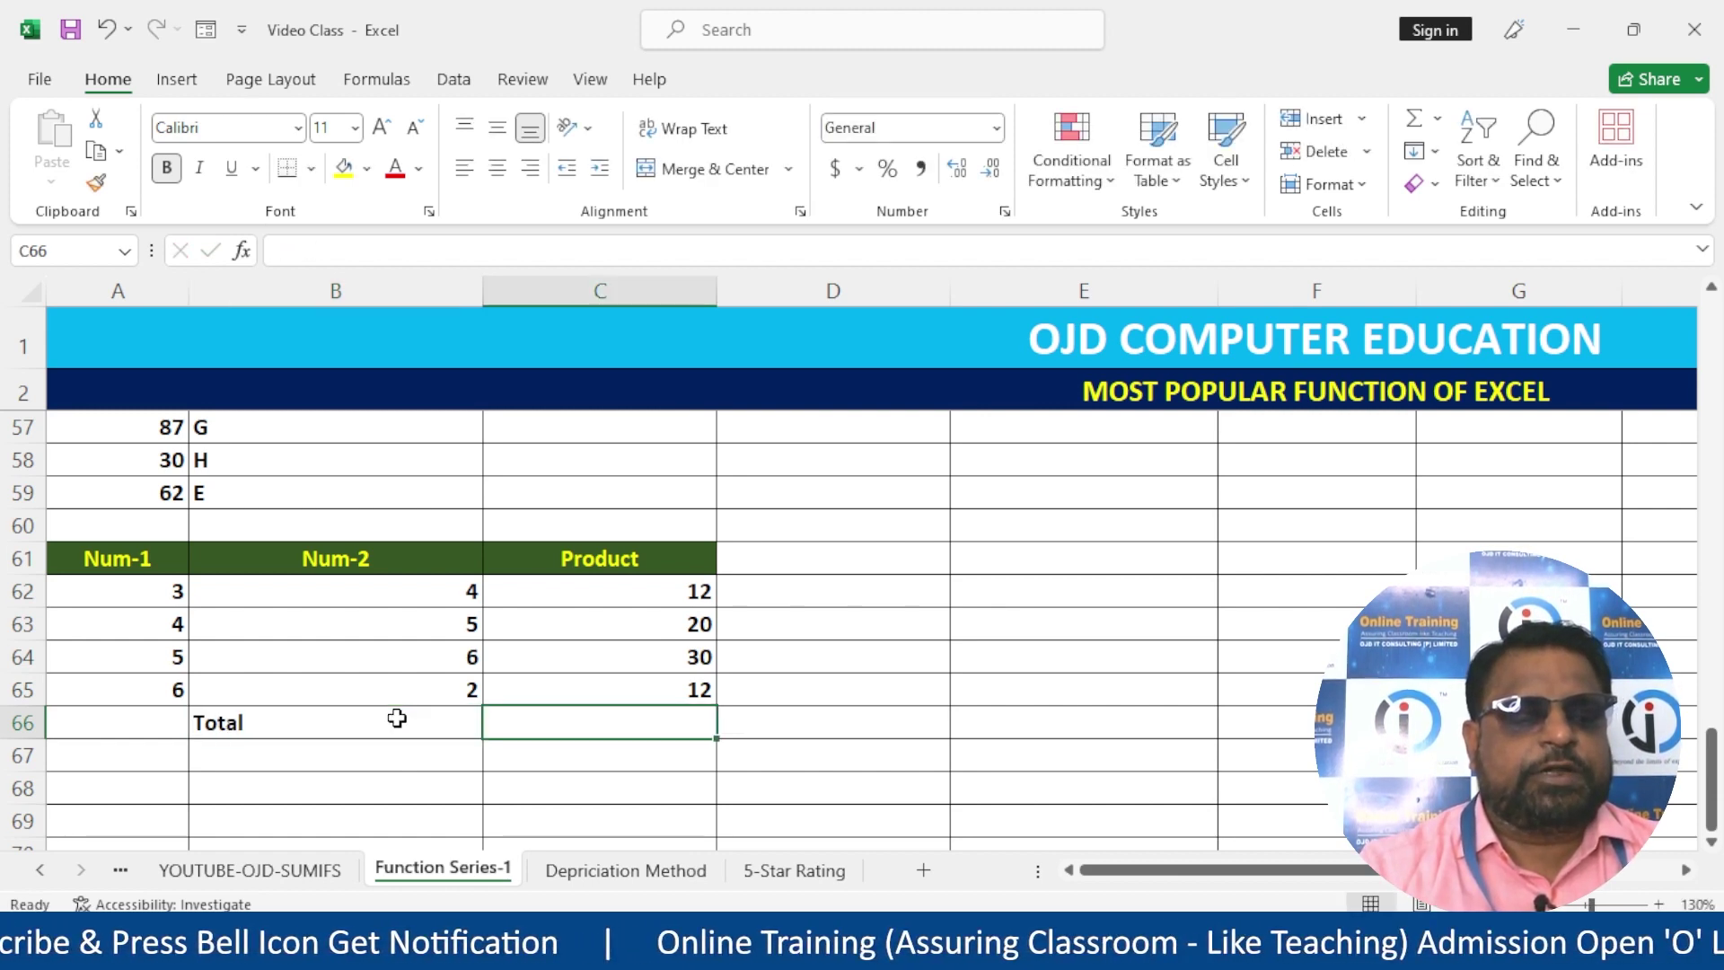
- Sum the Product column in C66 with =SUM(C62:C65) and give the total cells B66:C66 a yellow fill
key("alt+equal")
key("Return")
left_click_drag(397, 718, 542, 712)
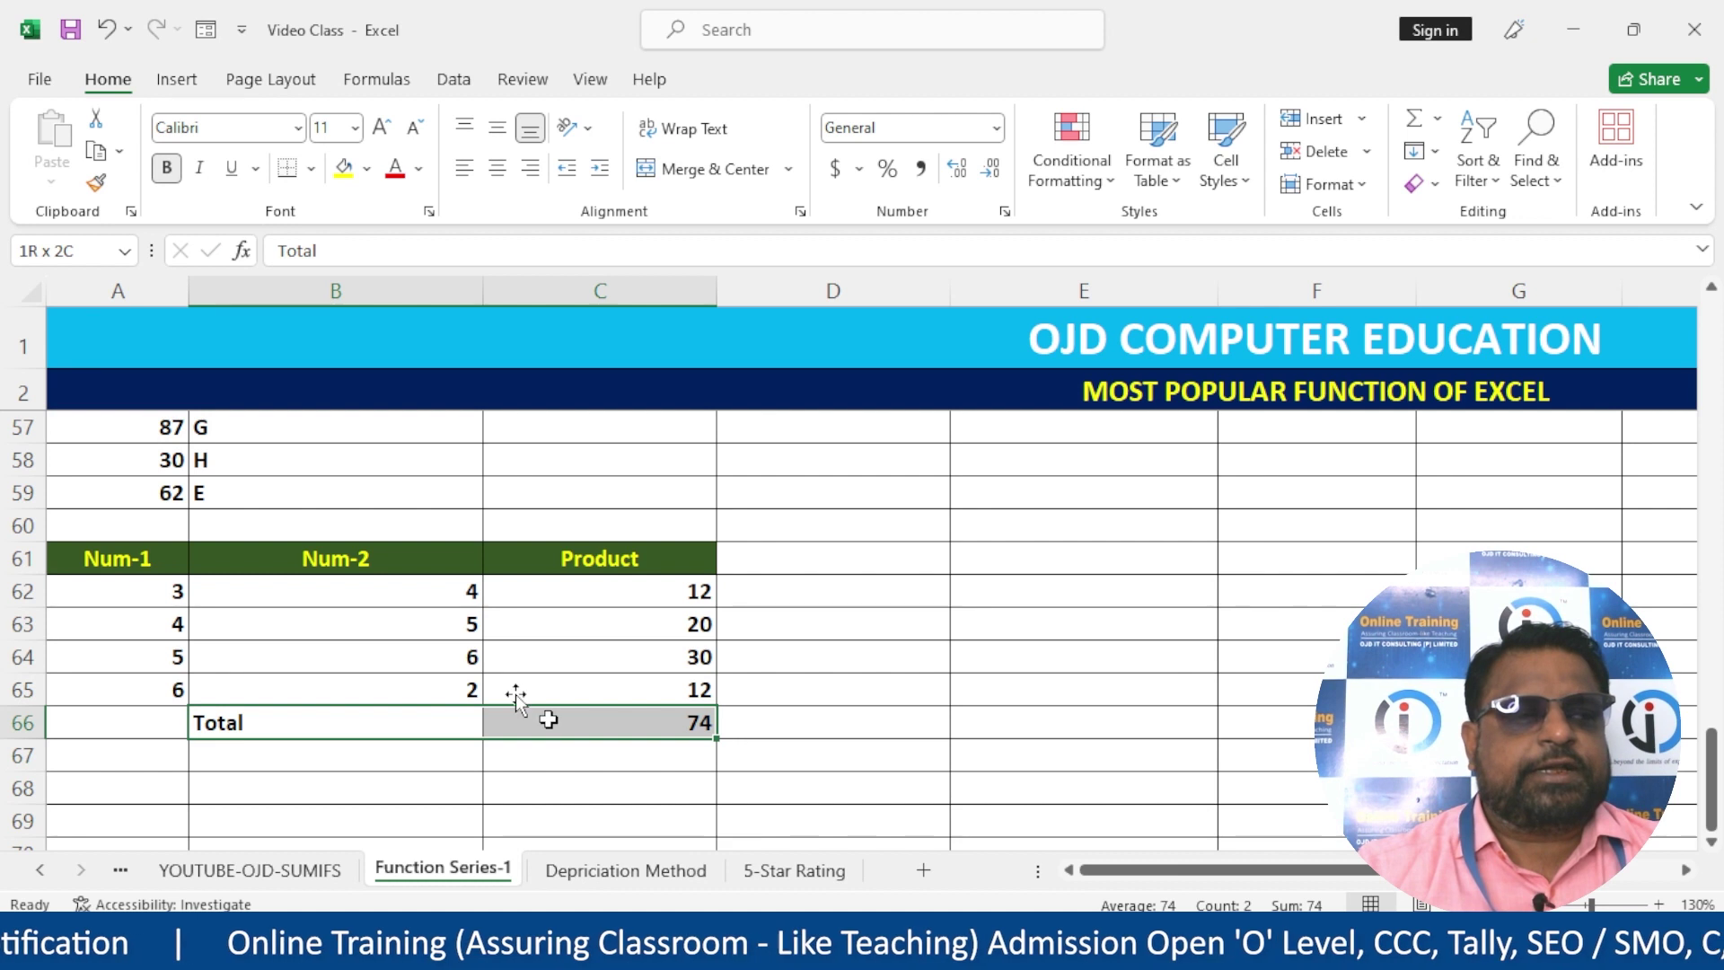
left_click(344, 169)
- Review the Num-1 and Num-2 values and inspect the formulas behind the first product in C62 and the total in C66
left_click_drag(128, 597, 423, 682)
left_click(634, 726)
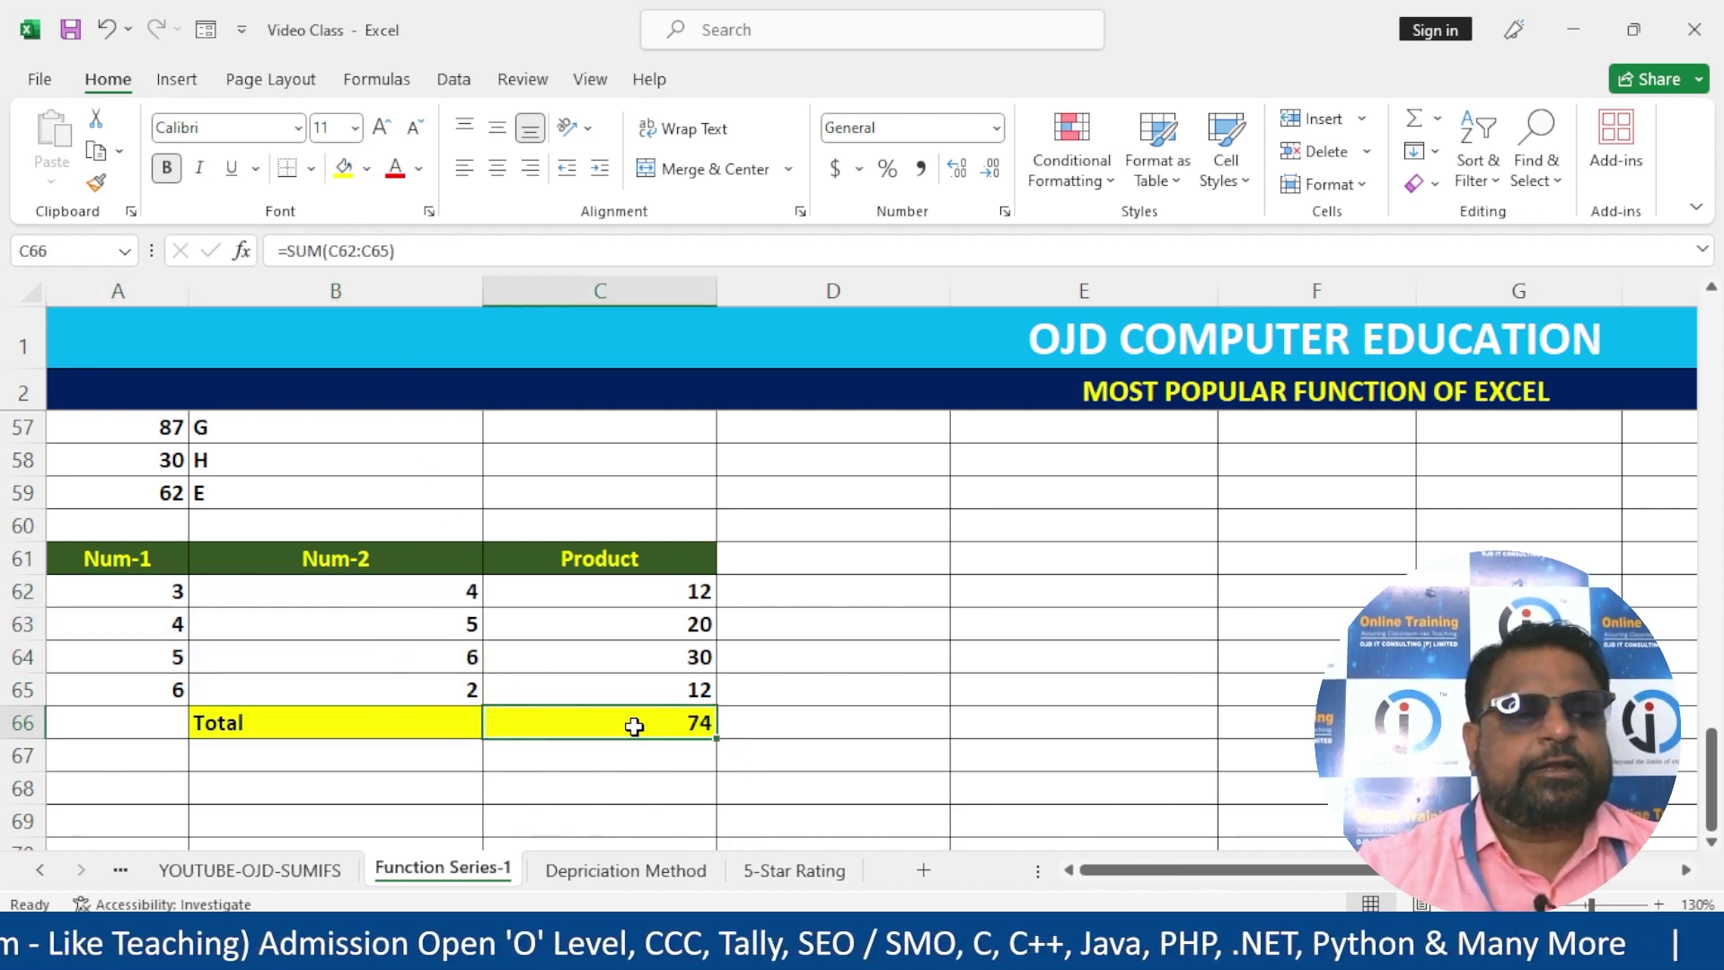
double_click(595, 589)
key("Escape")
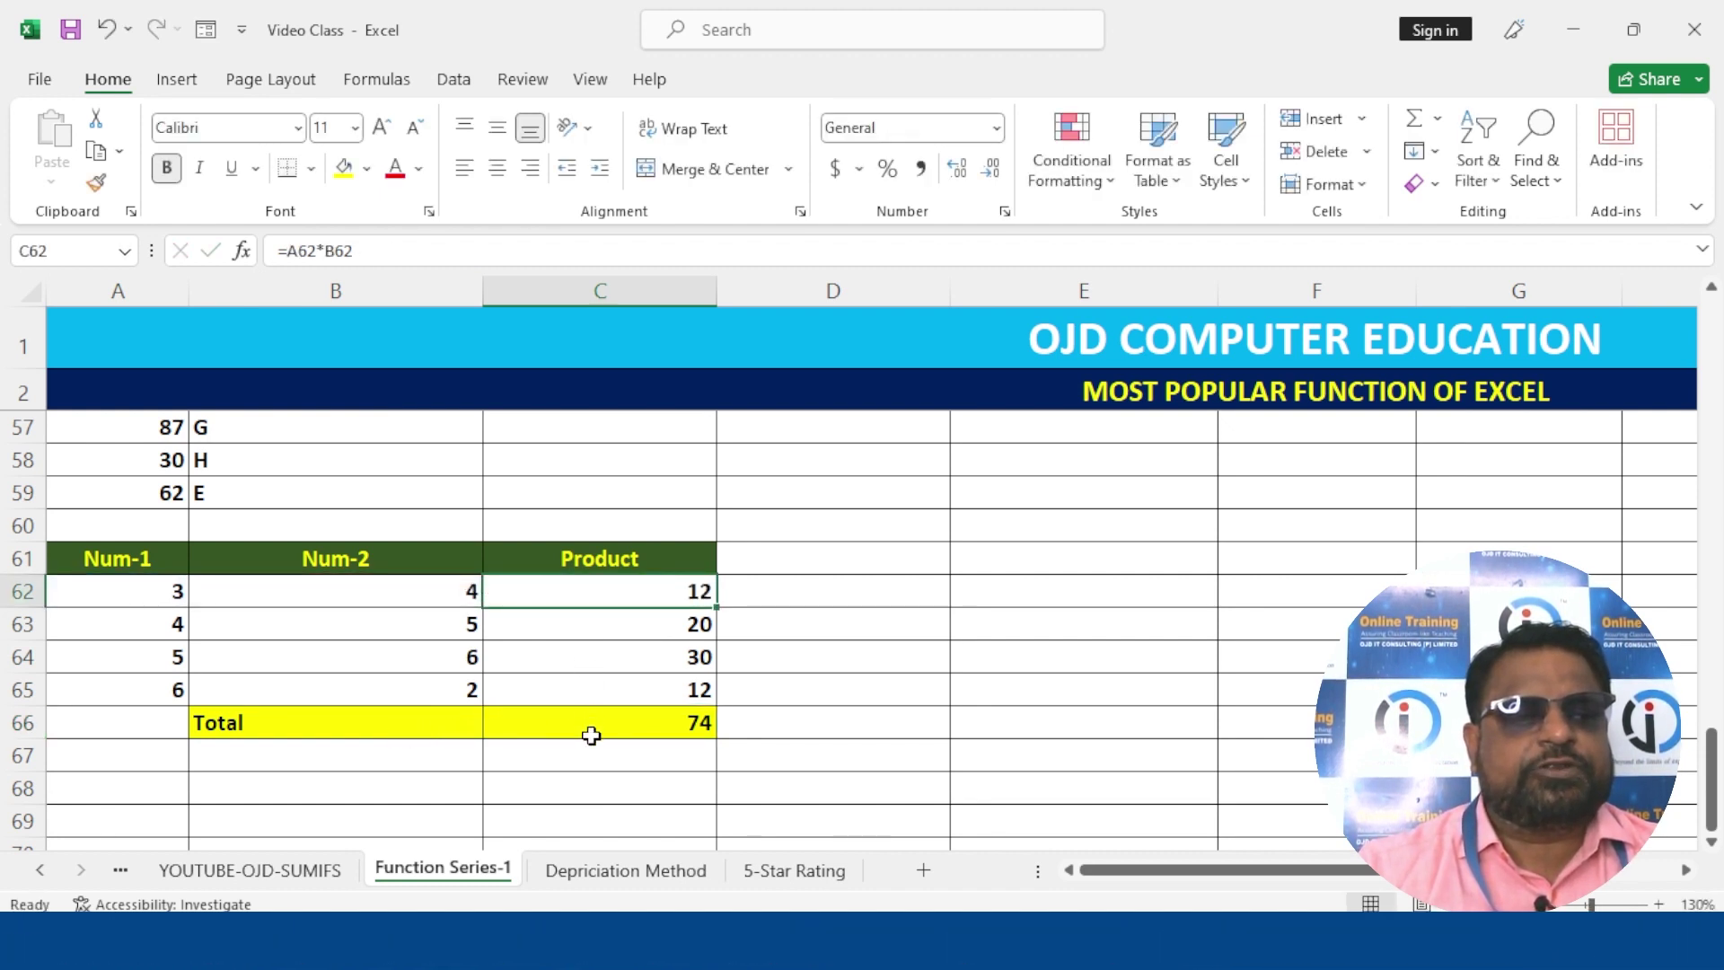
left_click(589, 732)
double_click(579, 724)
key("Escape")
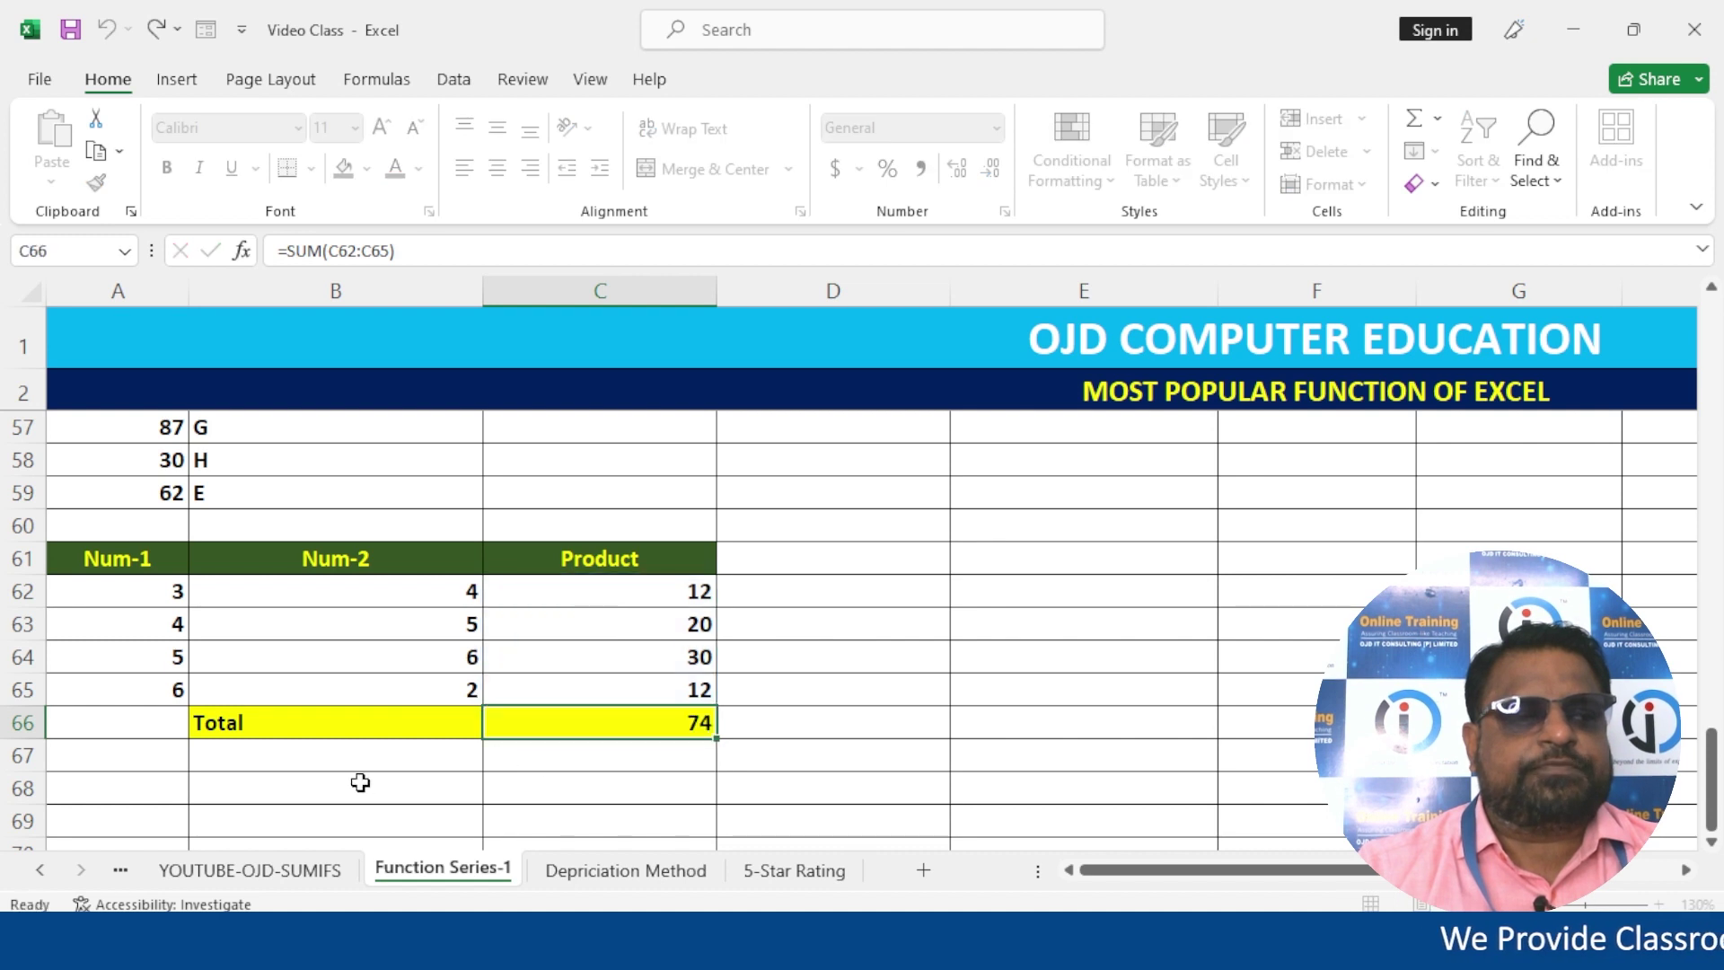
- Enter =SUMPRODUCT(A62:A65,B62:B65) in C67, directly below the Product column's total
left_click(303, 753)
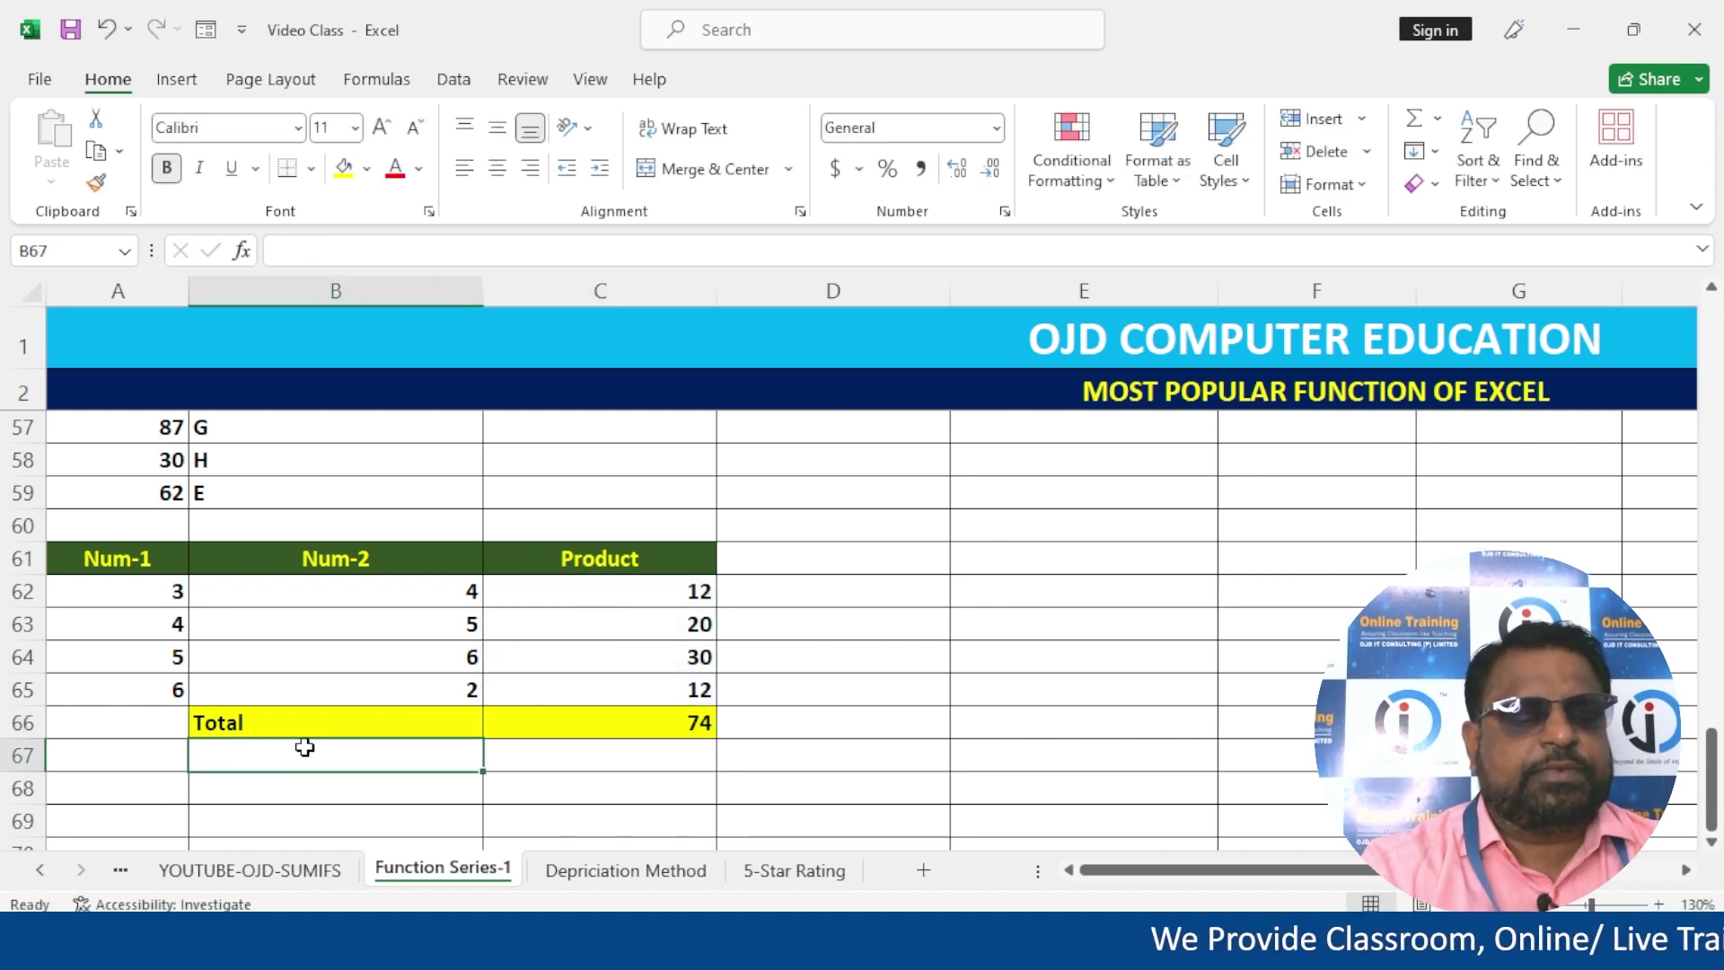
type("Gr")
key("Right")
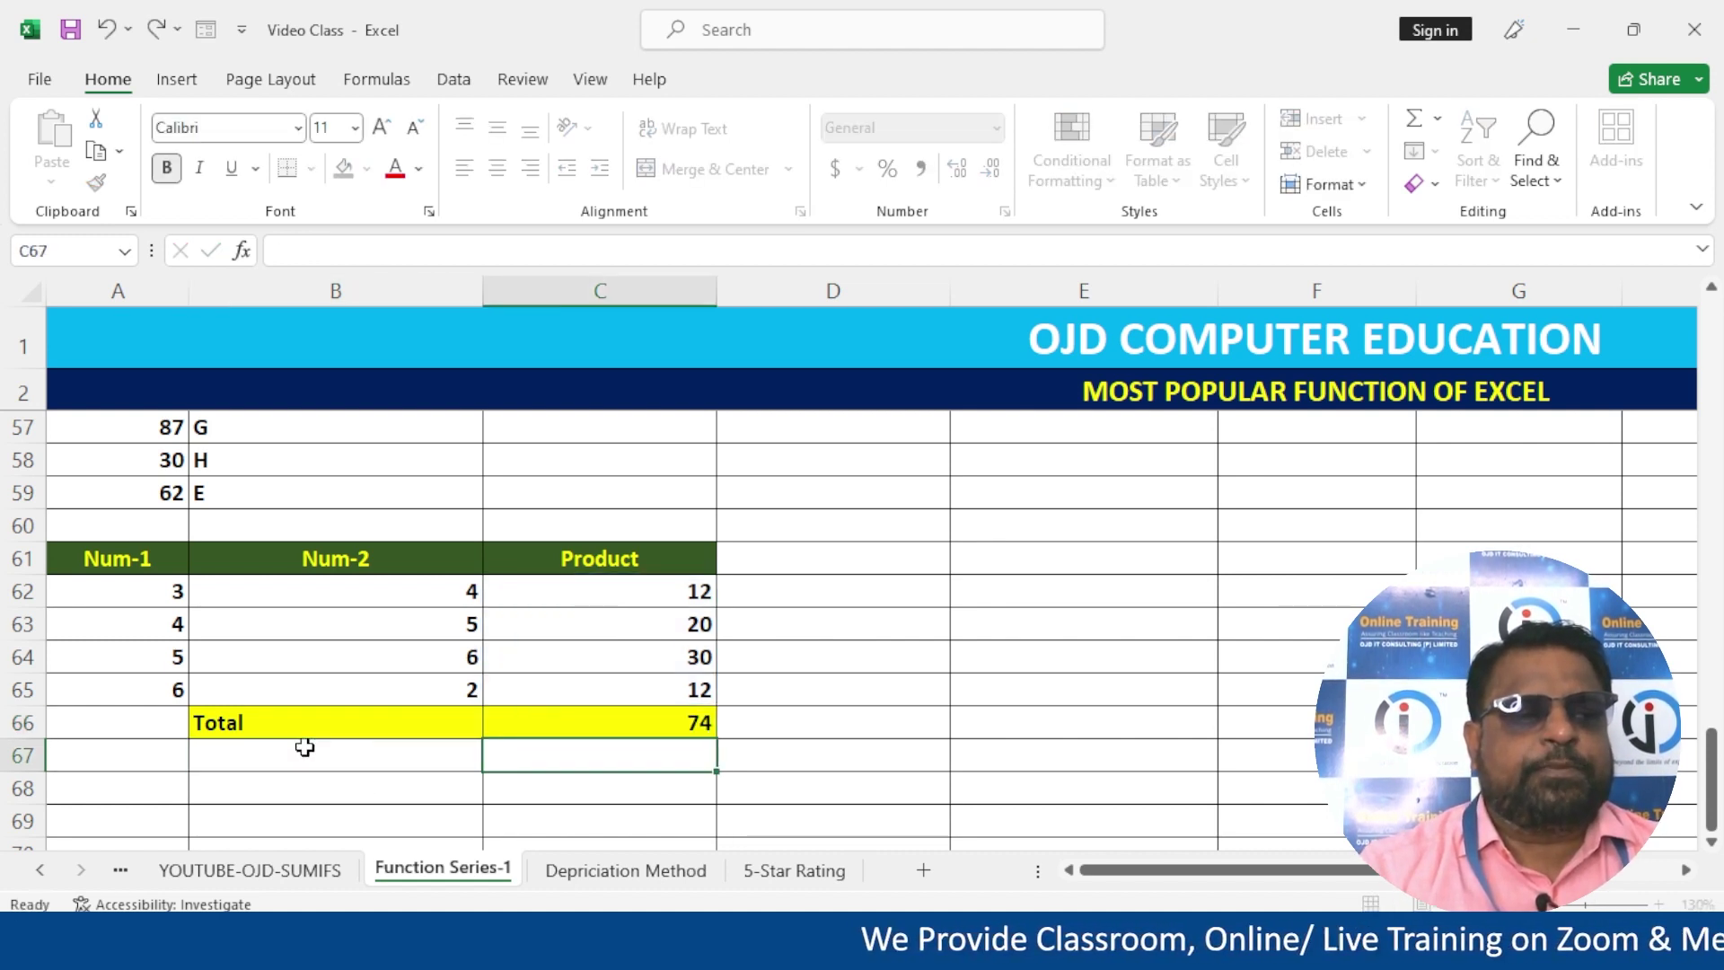
key("Right")
key("Left")
type("=SUM")
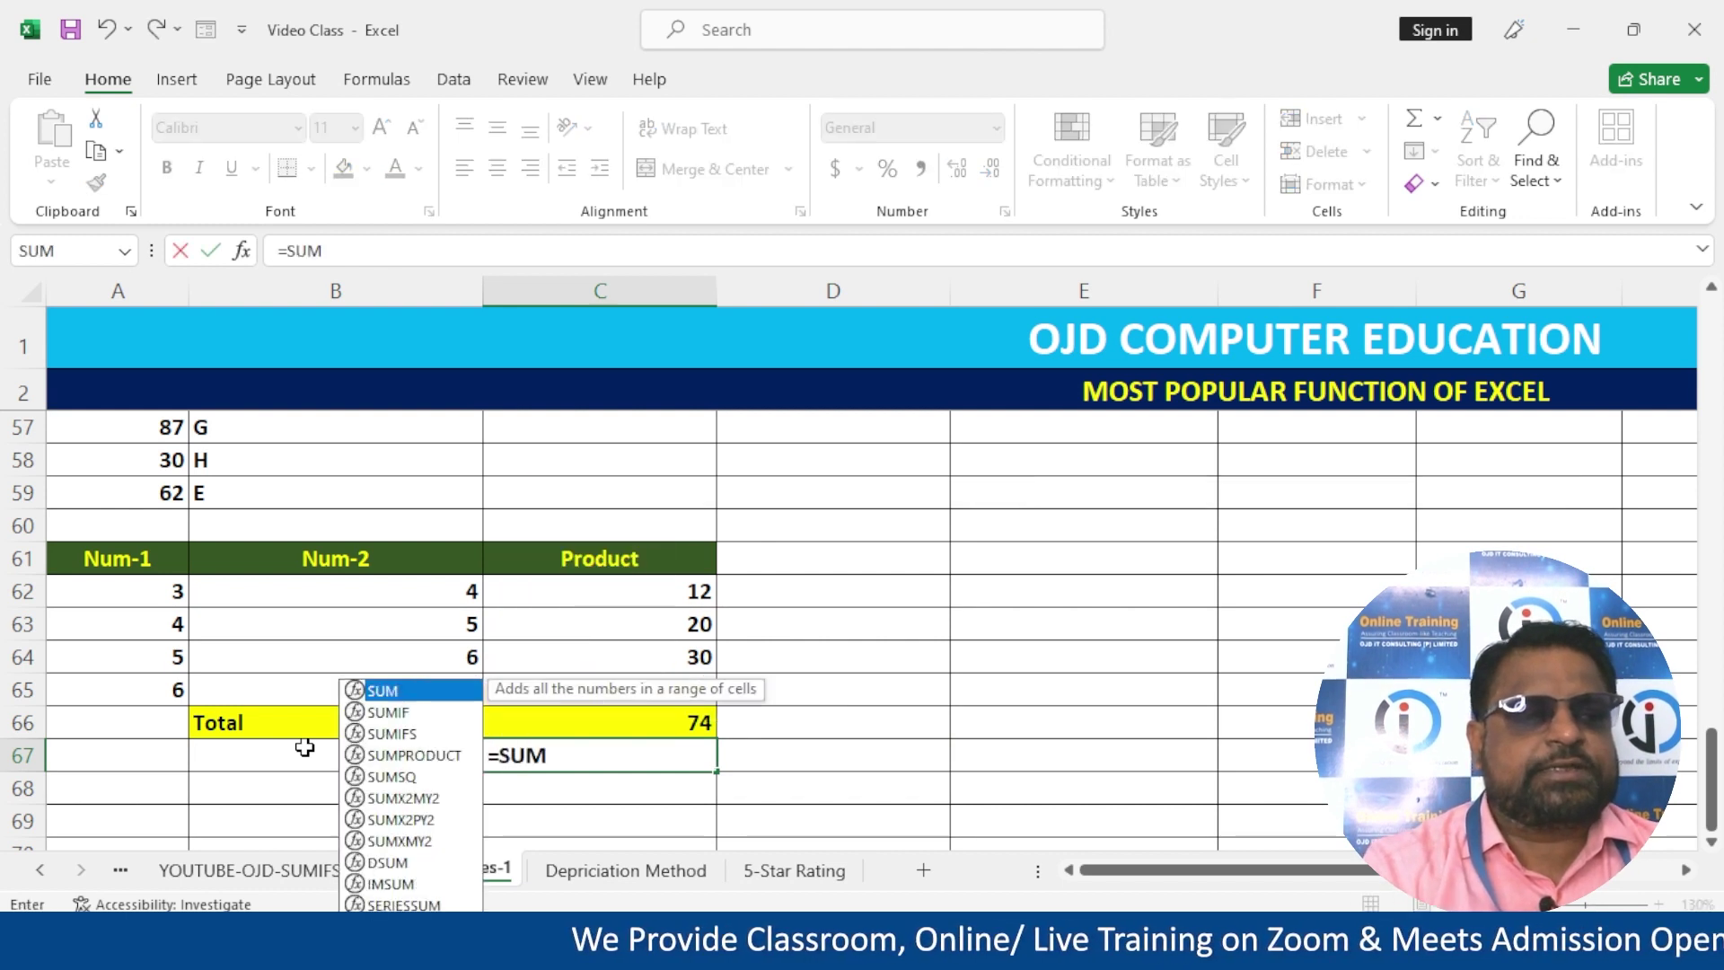
type("PRODUCT(")
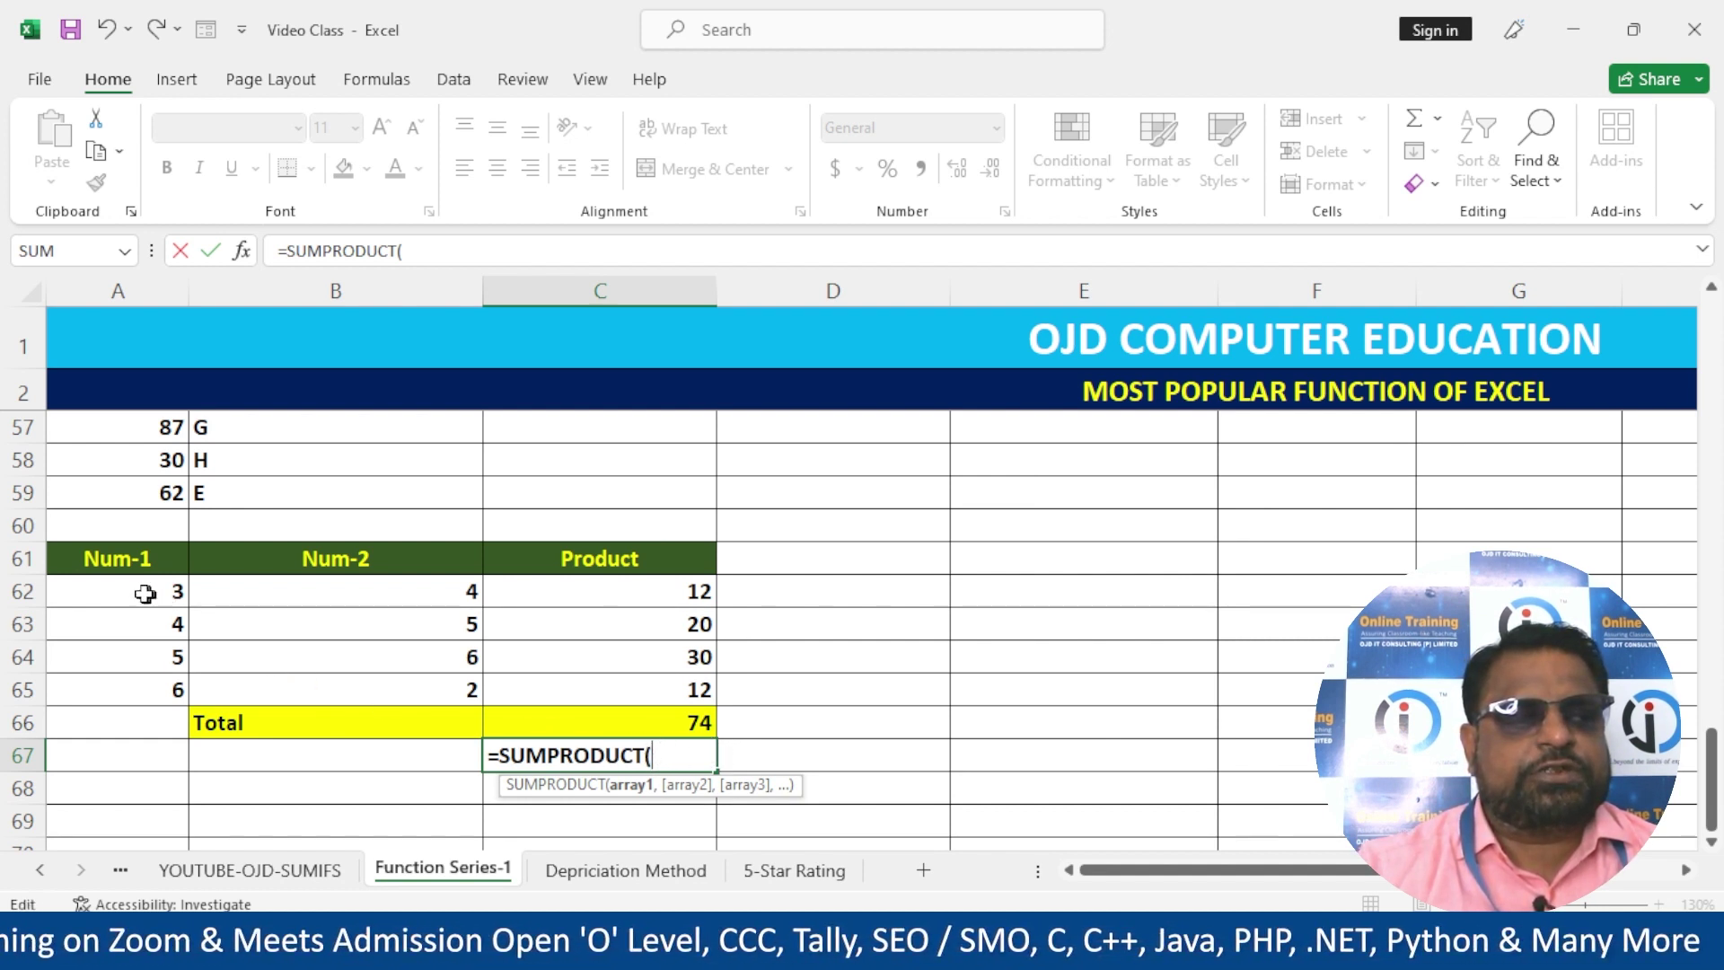
left_click_drag(136, 591, 142, 684)
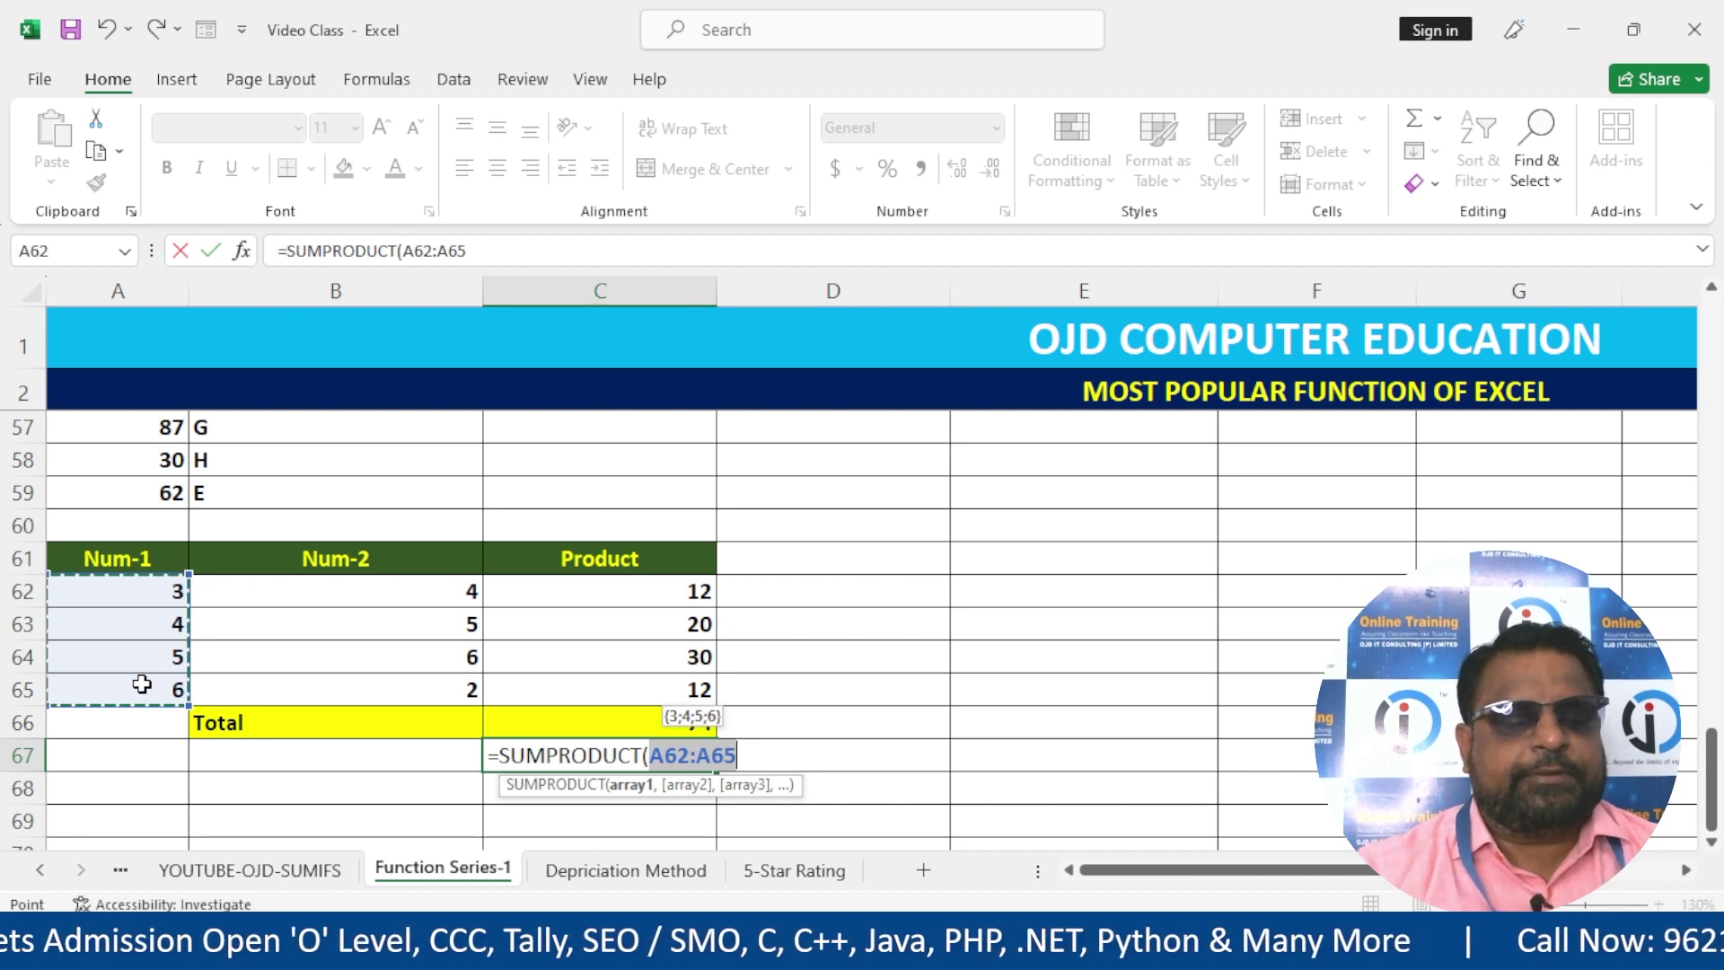
type(",")
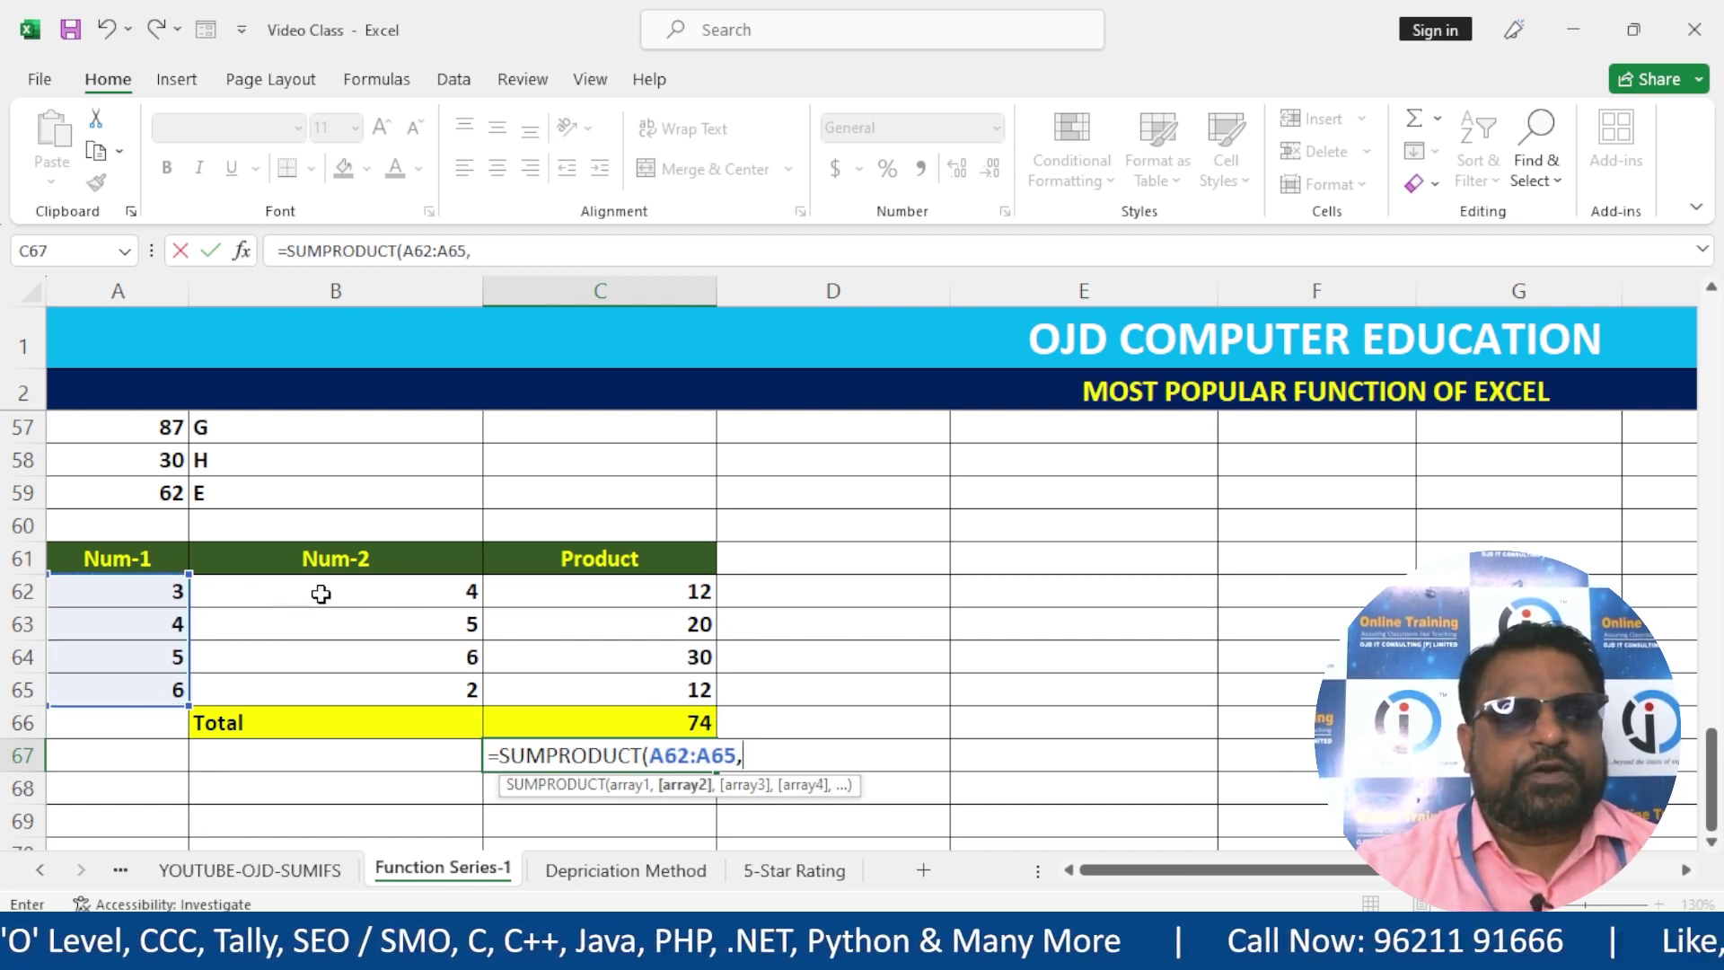
left_click_drag(329, 586, 330, 683)
type(")")
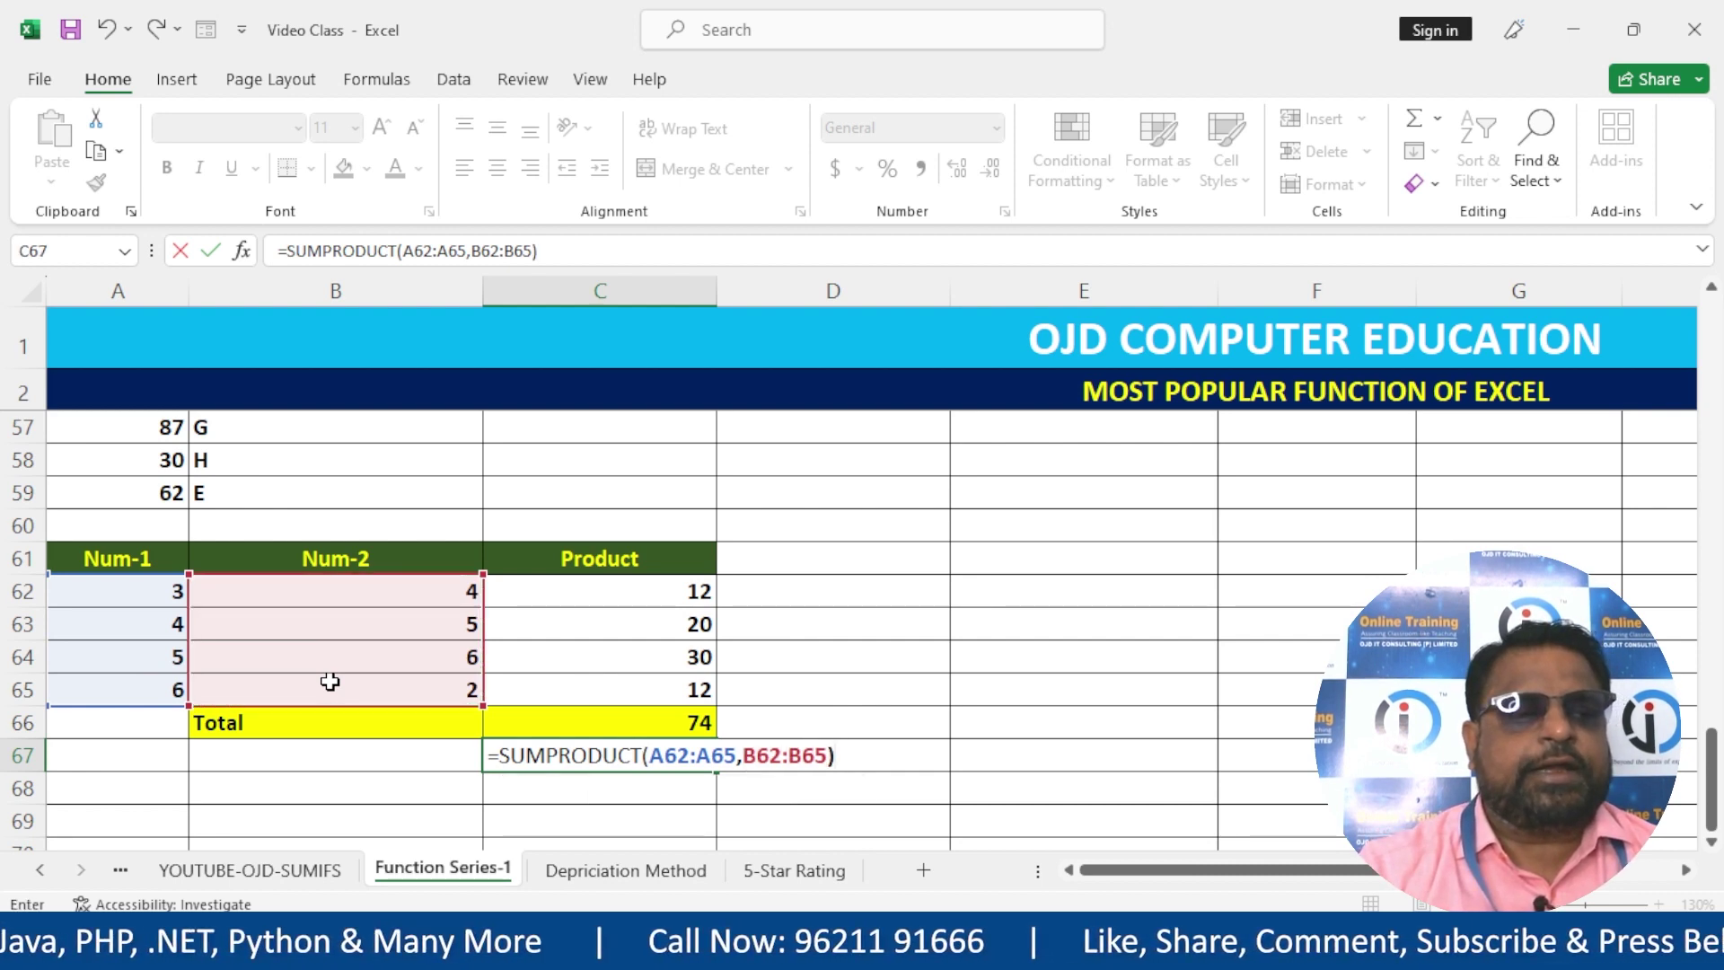
key("Return")
- Format the SUMPRODUCT result in C67 with a yellow fill and red font
left_click(611, 759)
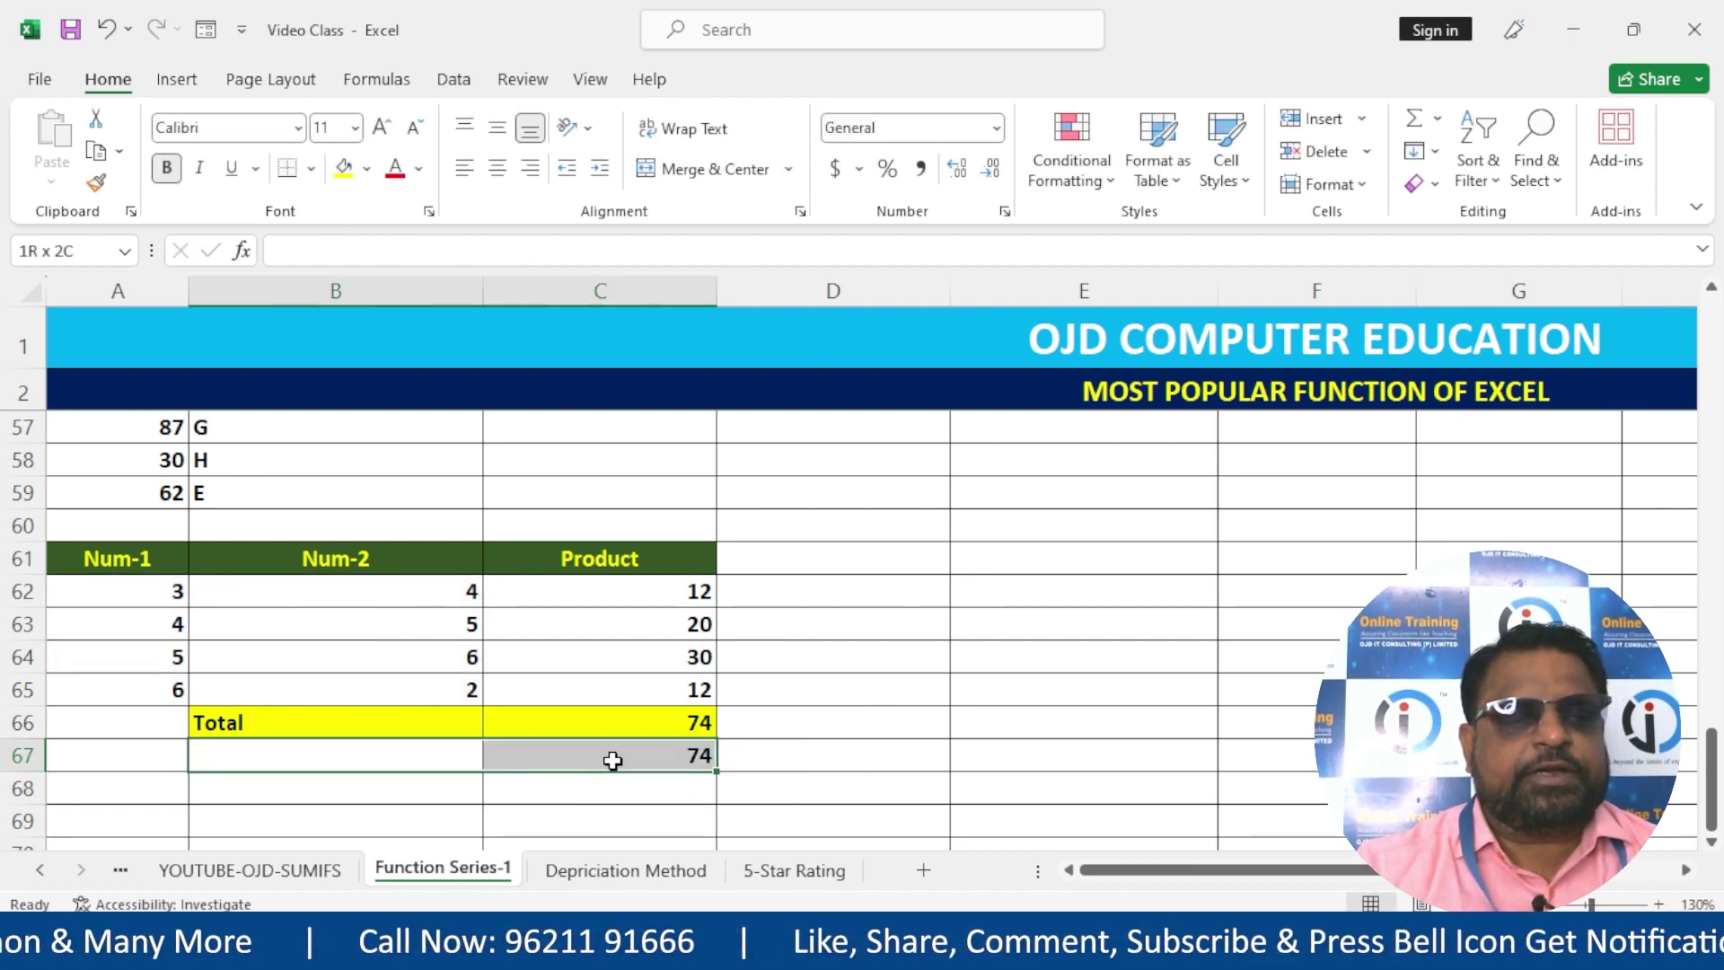
left_click(342, 168)
left_click(395, 167)
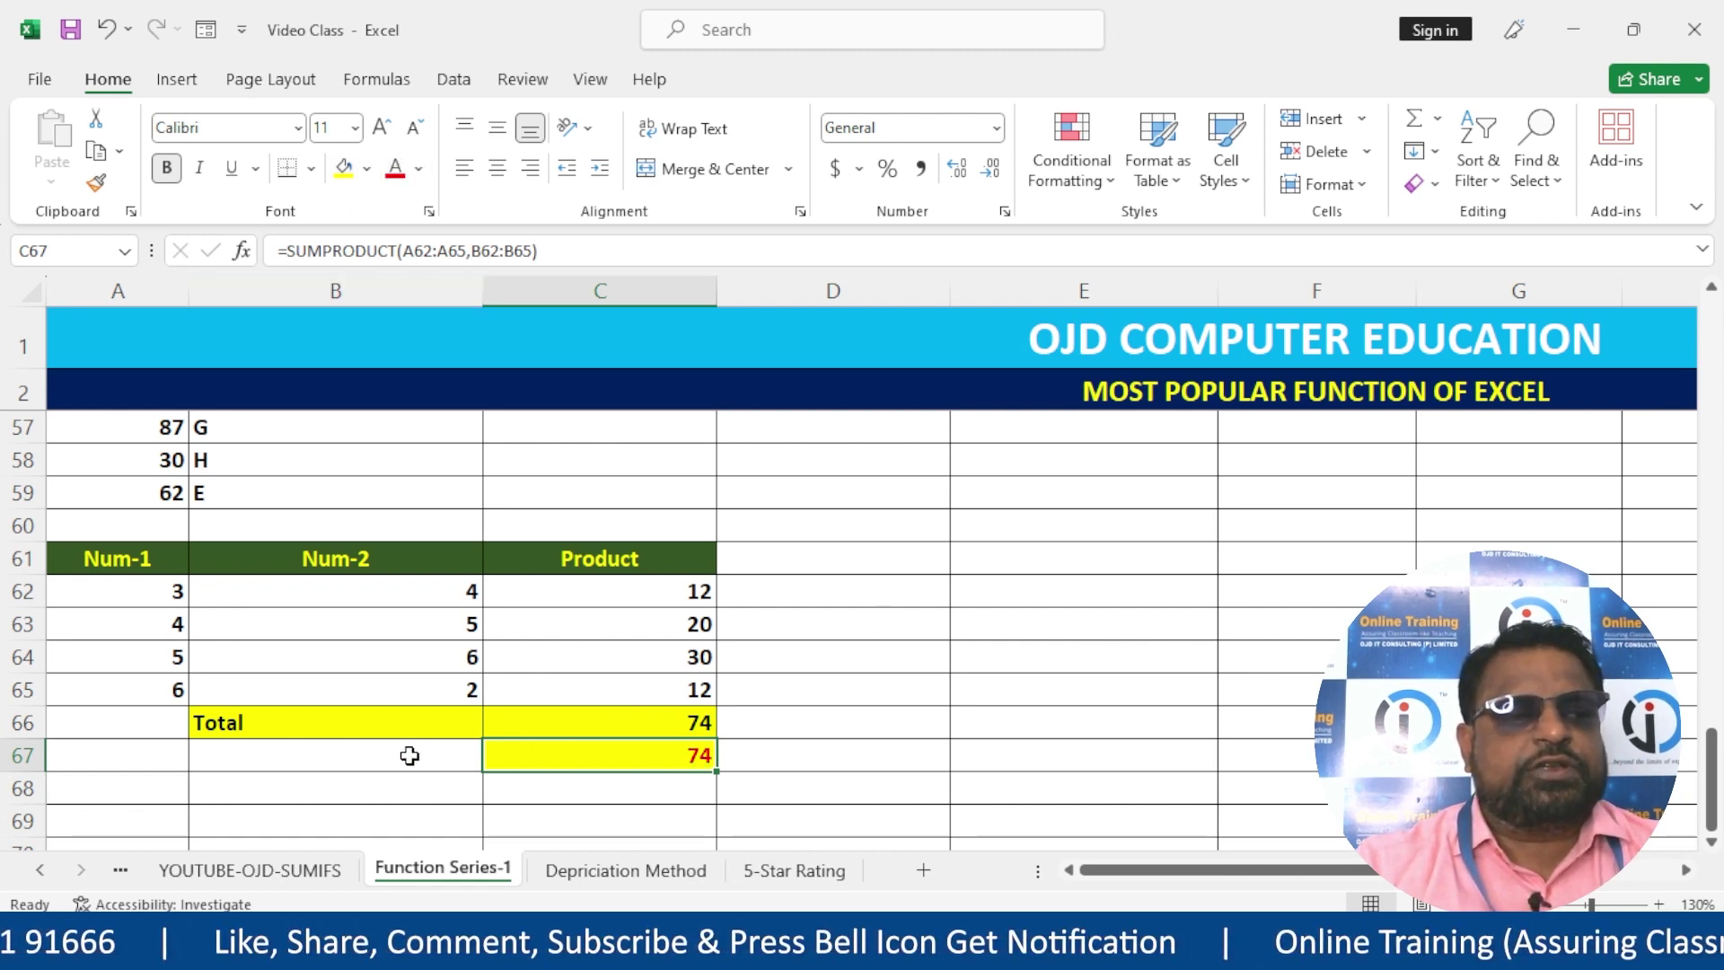